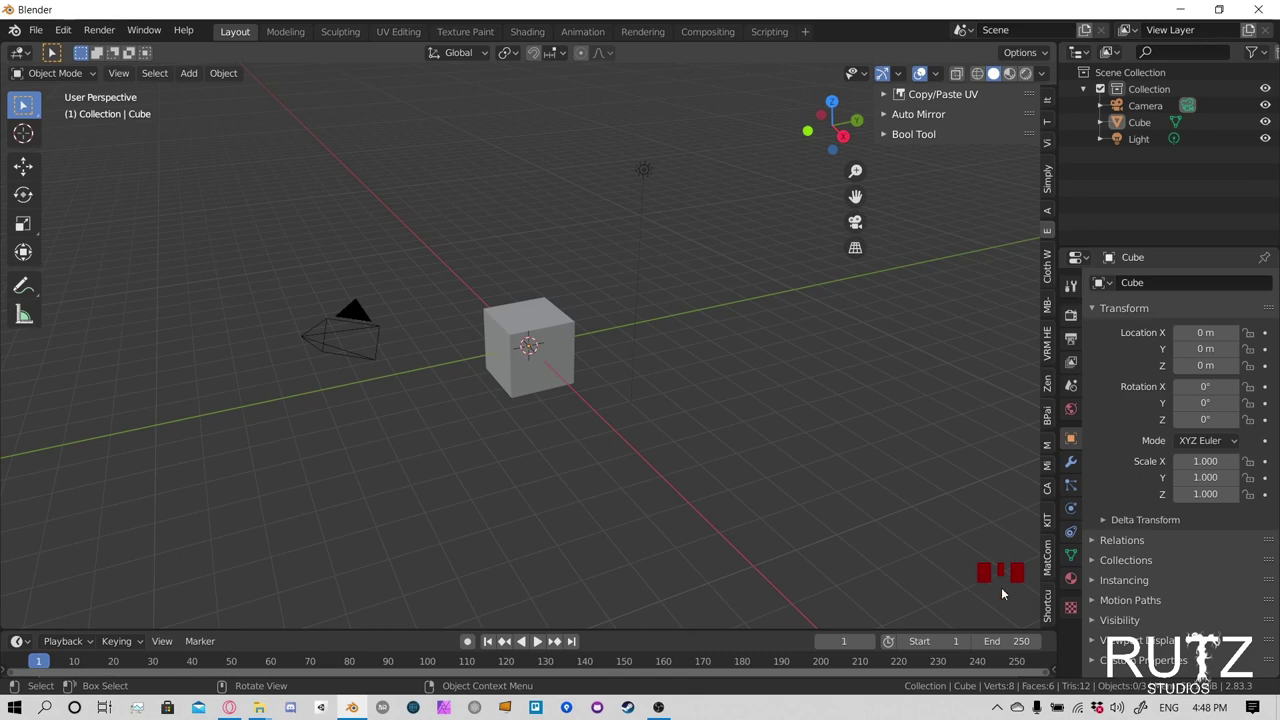
click(737, 465)
right_click(850, 443)
click(845, 393)
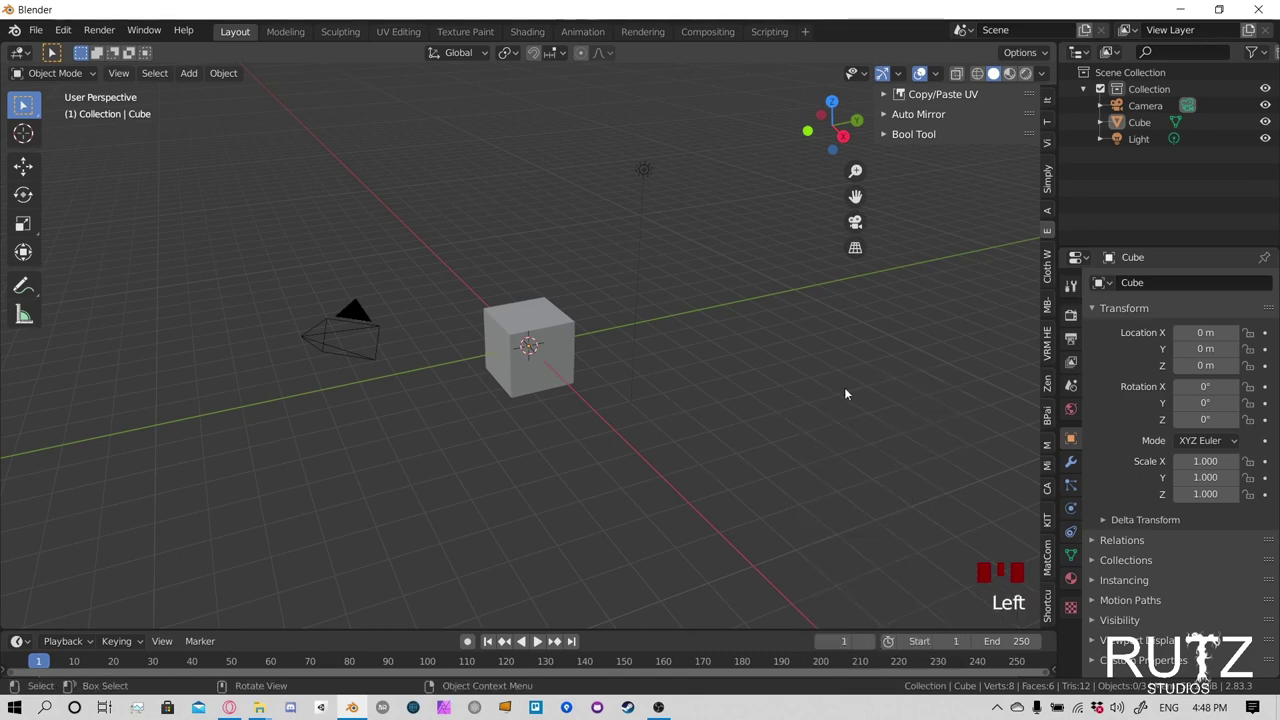
double_click(737, 334)
click(1008, 585)
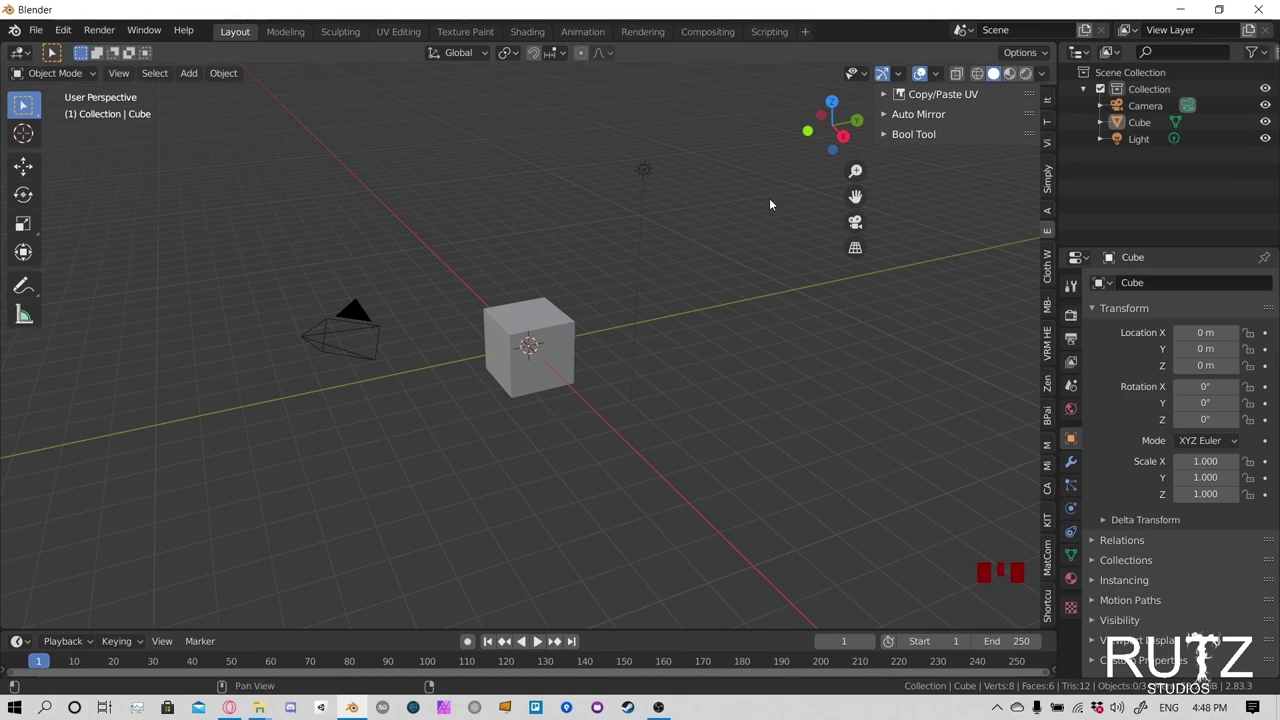
Delete the default light and camera from the scene and hide the viewport sidebar
drag(612, 155, 709, 221)
key(Delete)
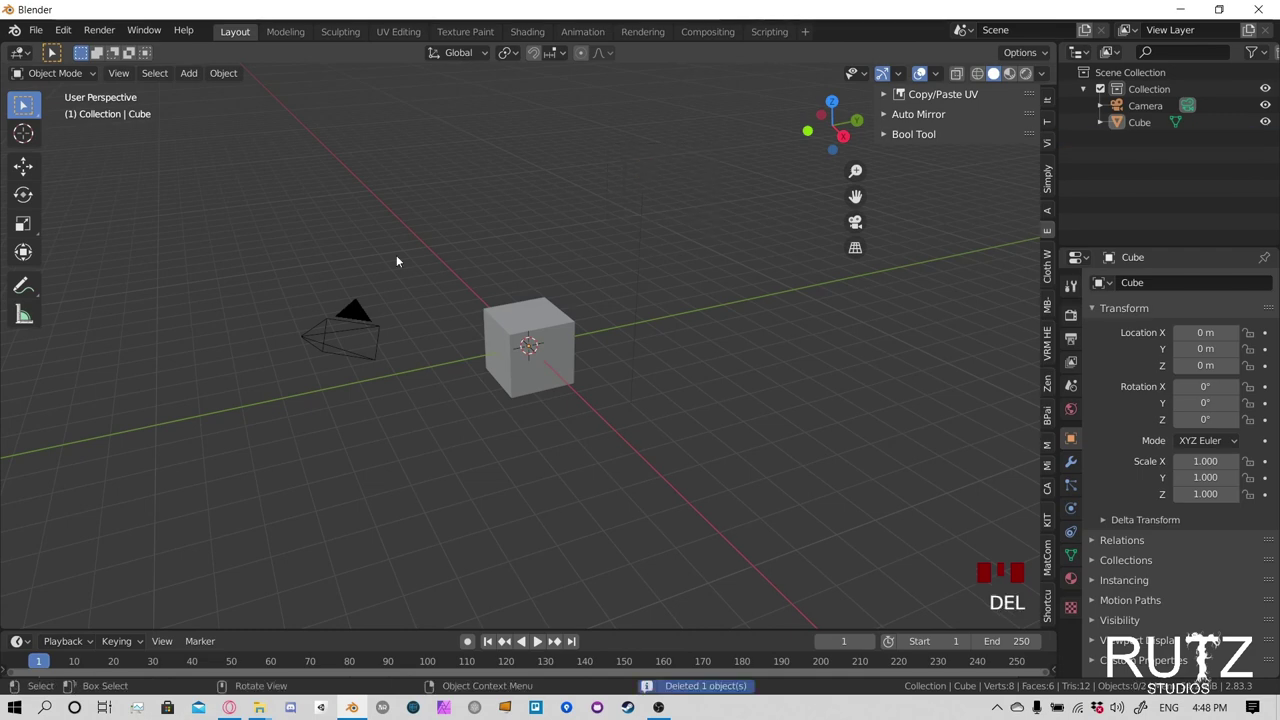
drag(291, 262, 443, 427)
key(Delete)
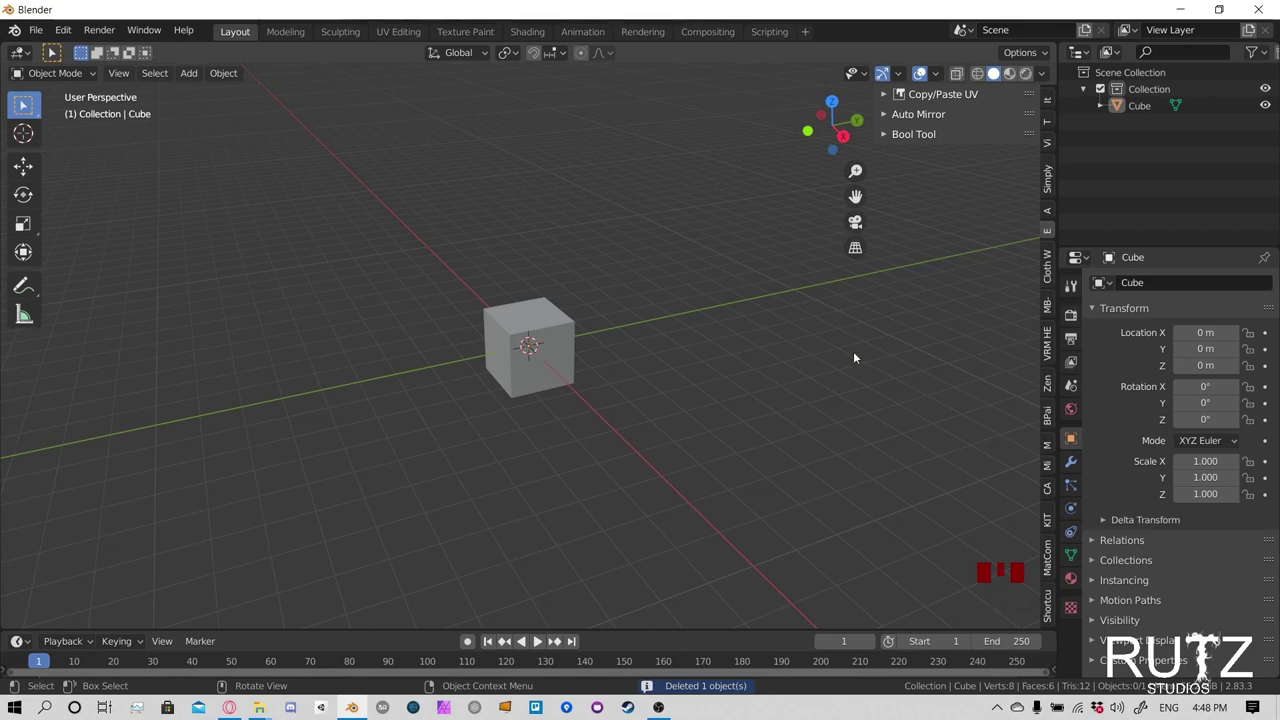
key(n)
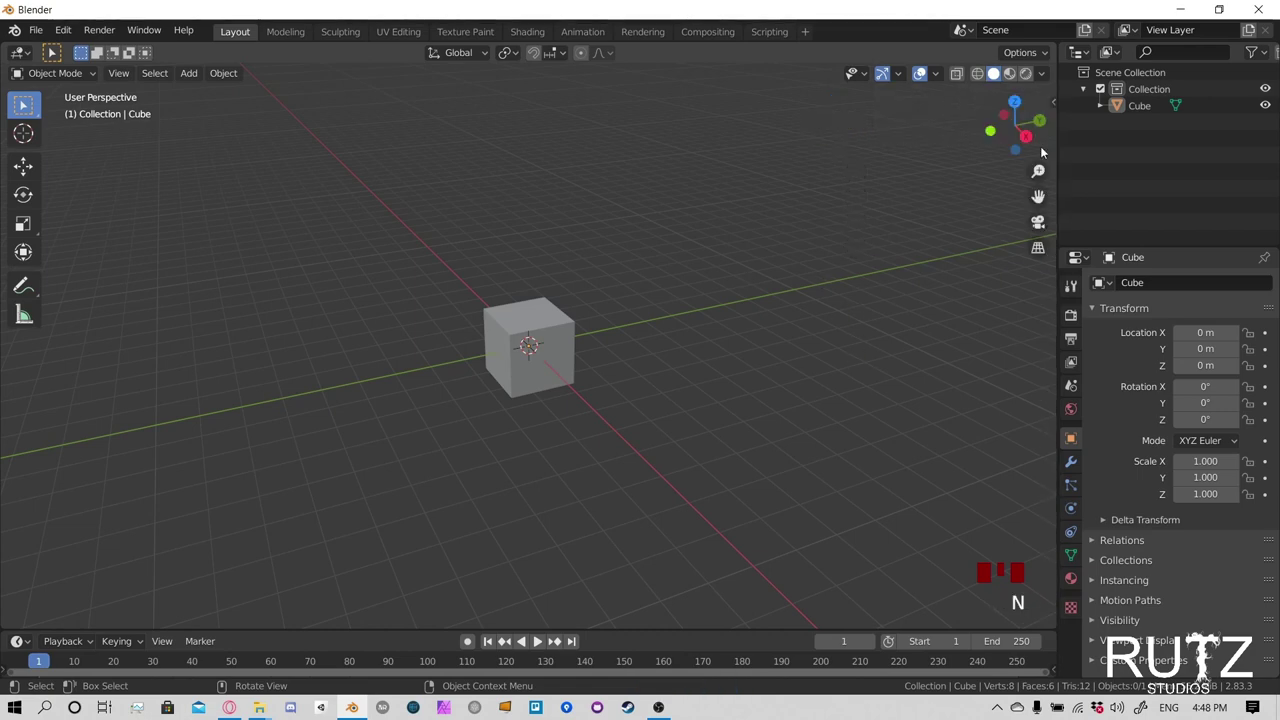
middle_drag(533, 257, 726, 194)
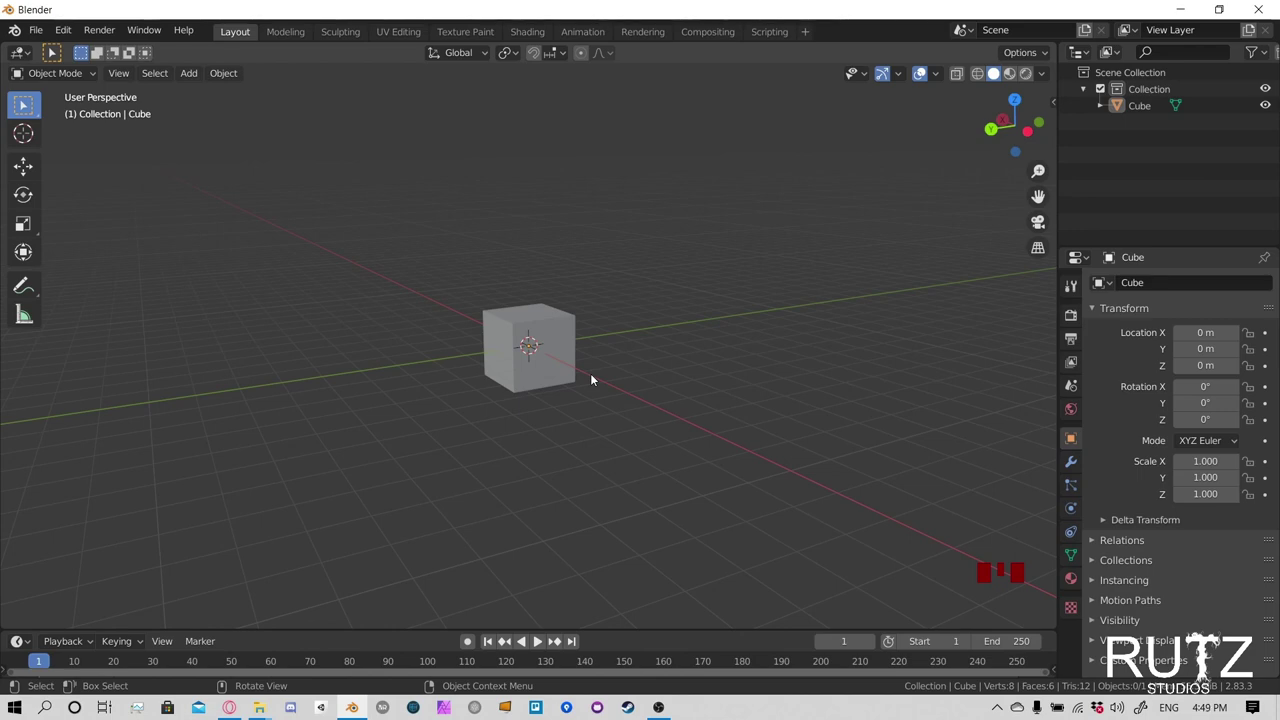
middle_drag(489, 286, 580, 286)
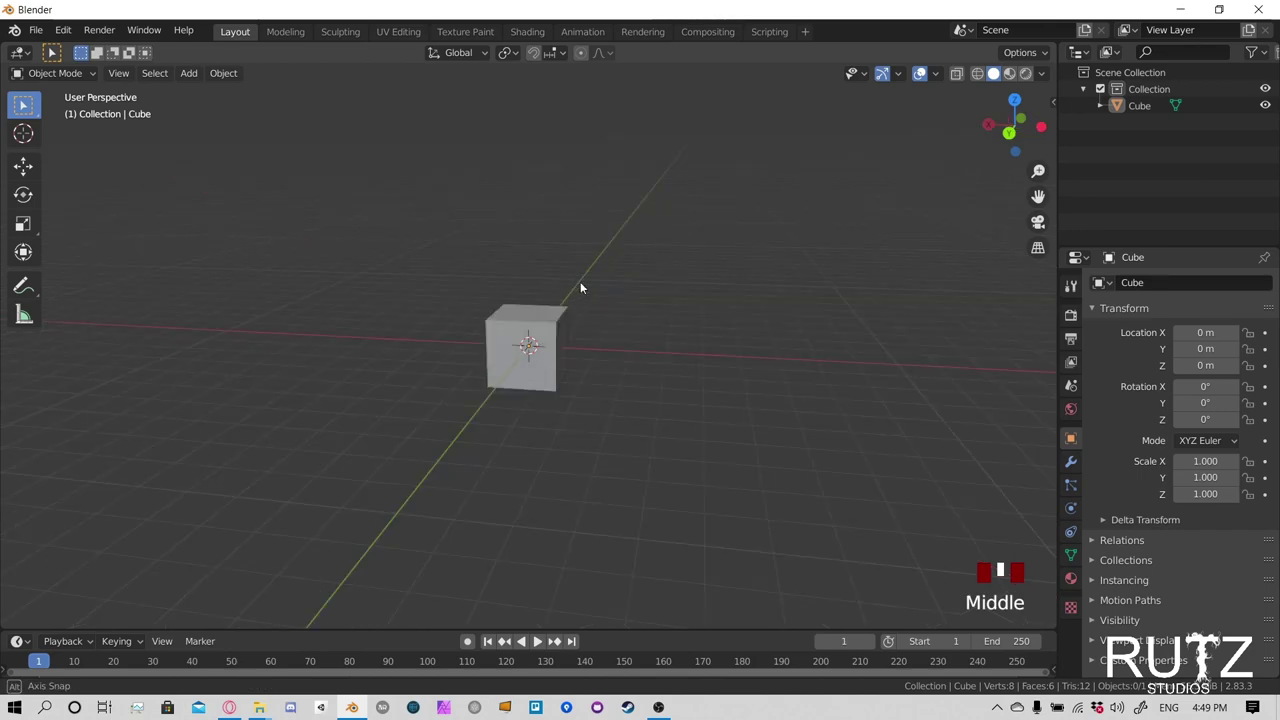
scroll(580, 287, down, 2)
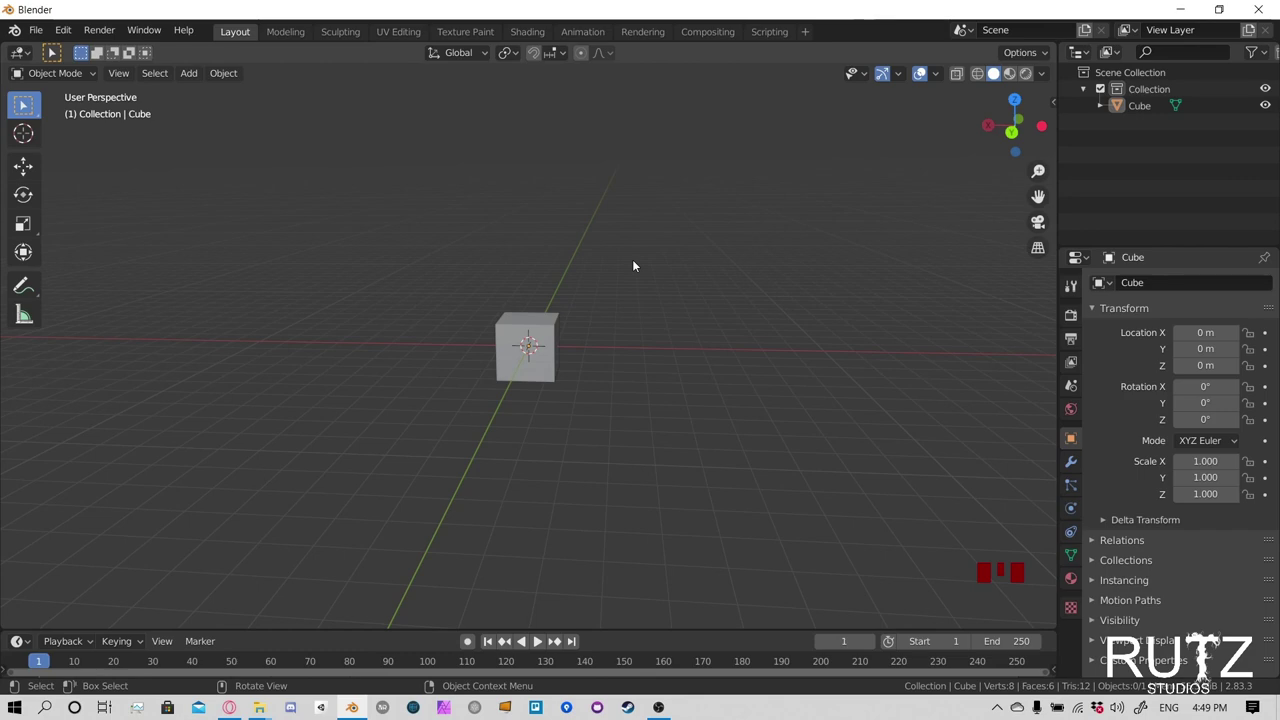
key(Num_Lock)
key(Num_Lock)
key(Num_Lock)
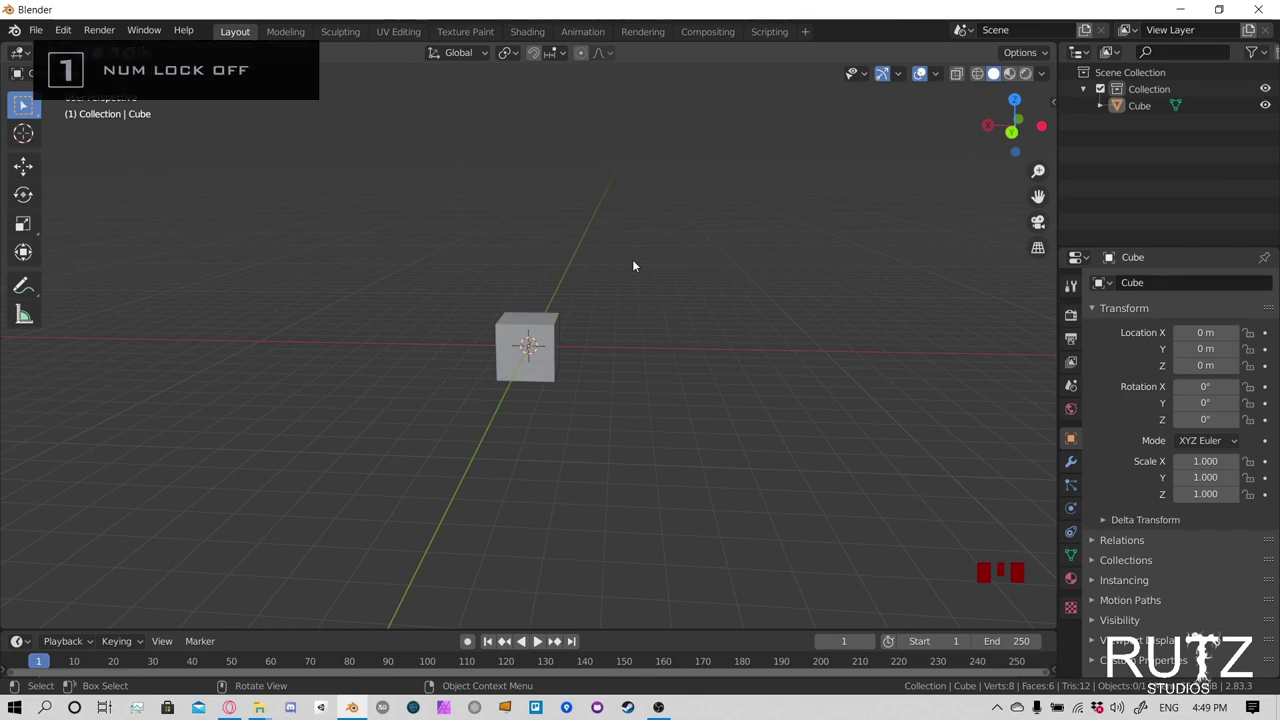
key(Num_Lock)
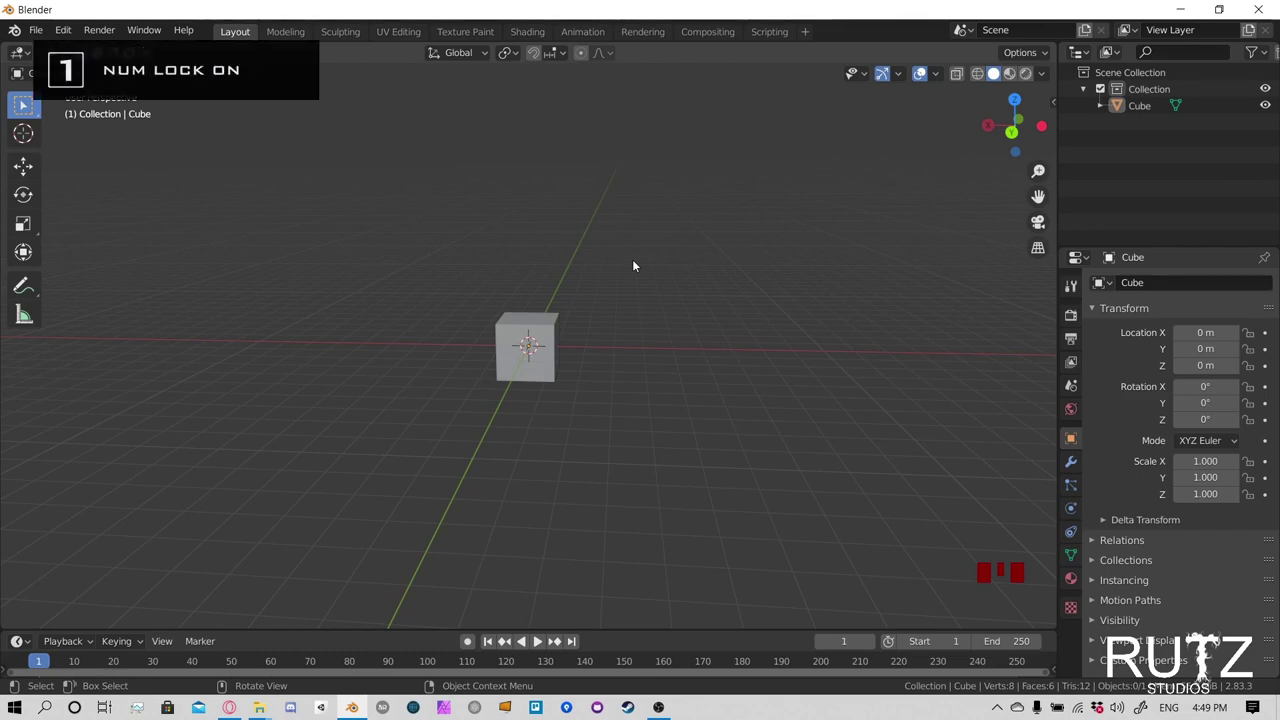
key(Num_Lock)
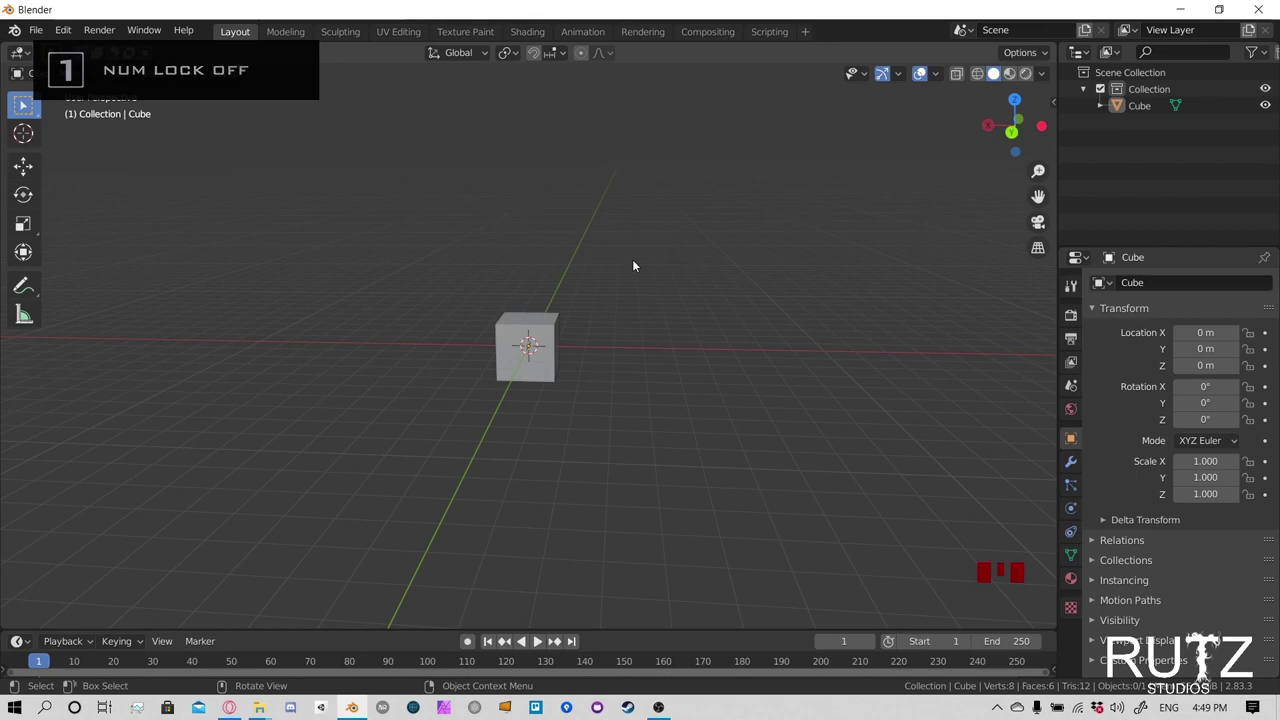
key(Num_Lock)
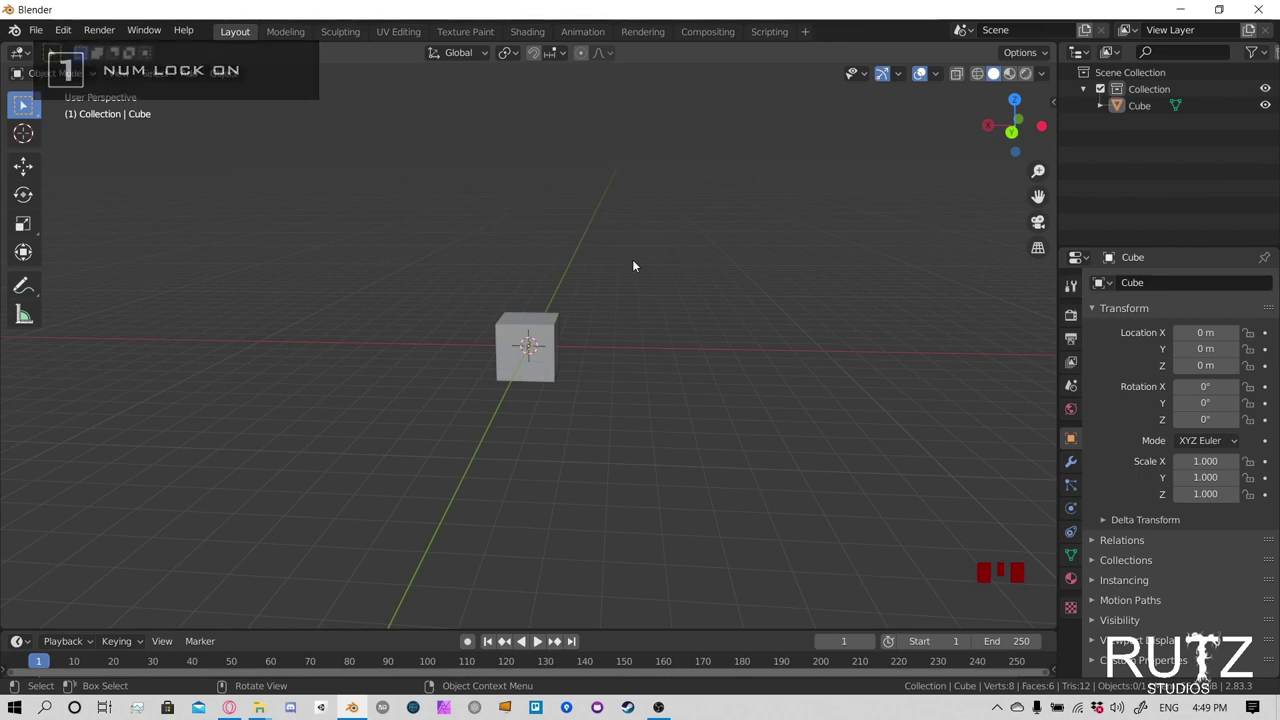
In the front orthographic view, raise the cube about 1.01 m along the Z axis so its base sits on the ground line
key(KP_1)
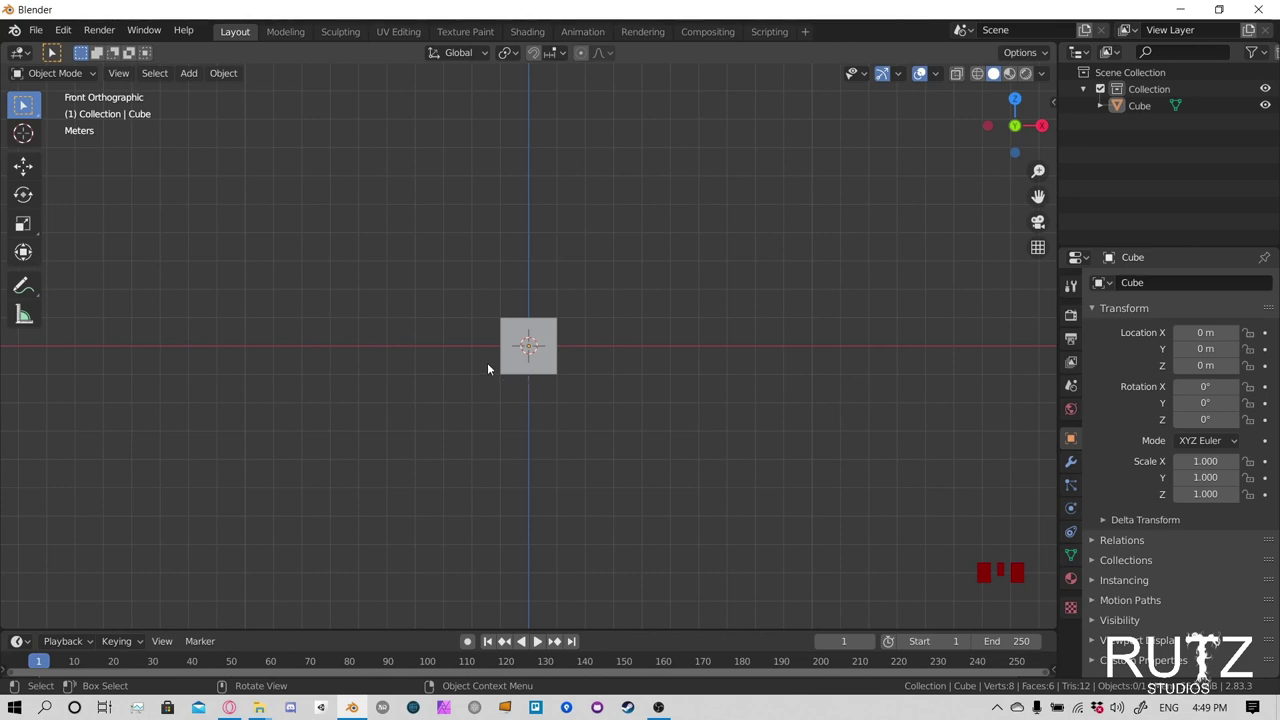
middle_drag(571, 317, 752, 161)
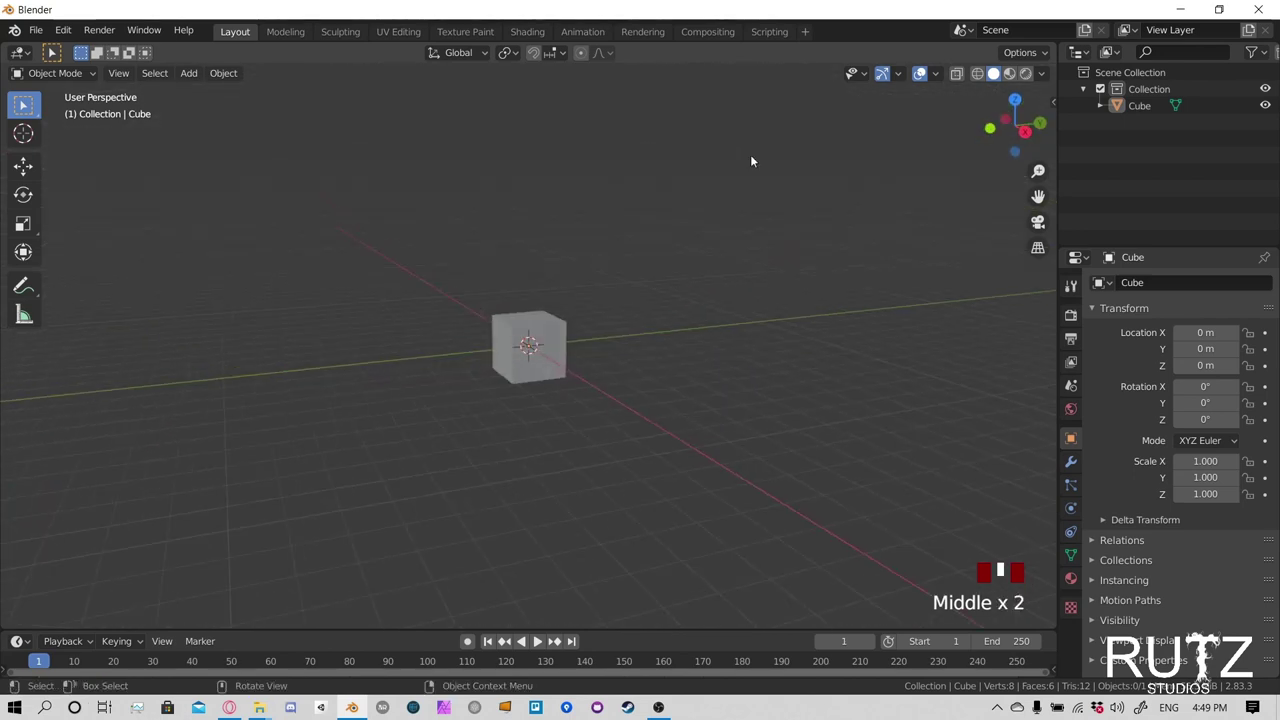
key(KP_1)
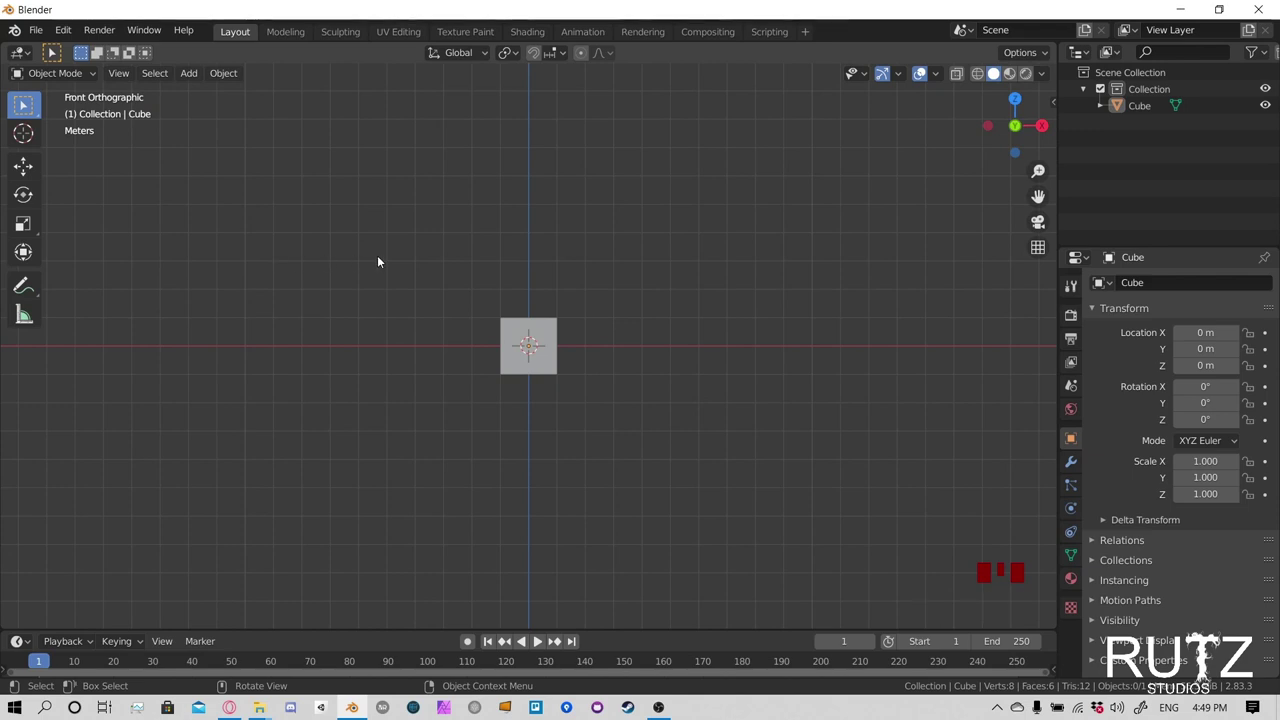
key(g)
key(z)
click(530, 335)
click(650, 268)
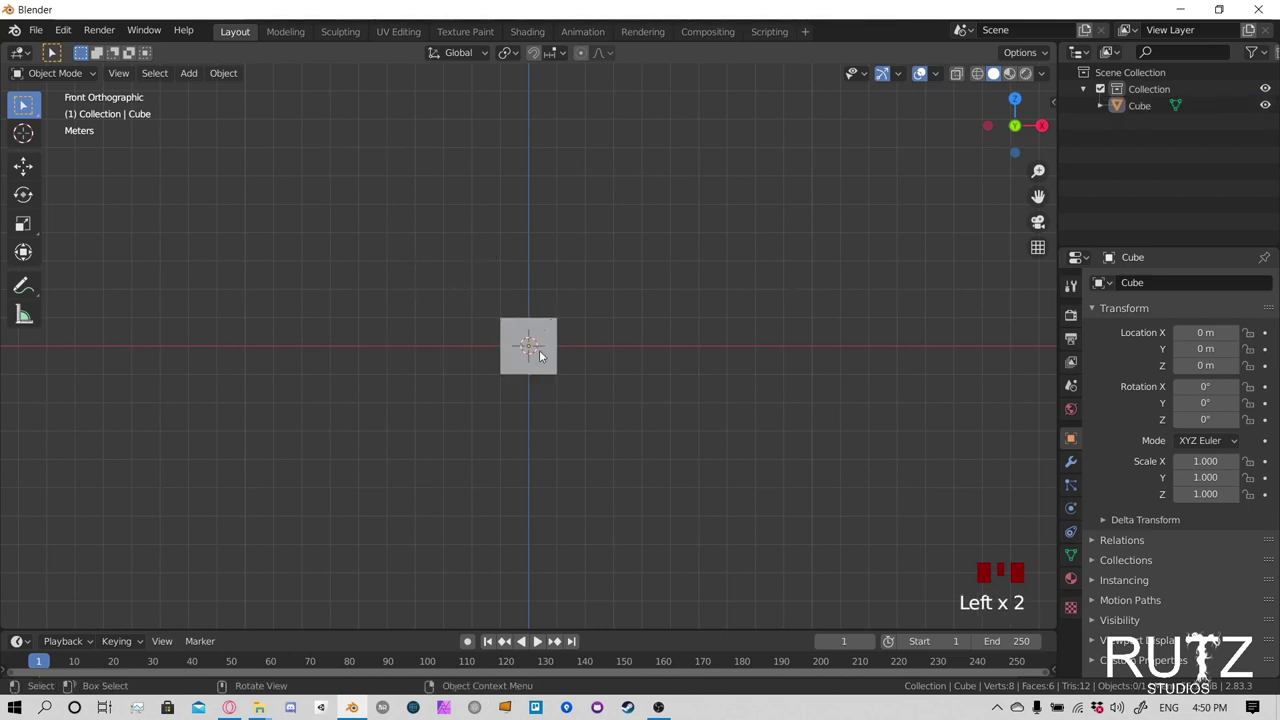
click(539, 350)
click(530, 335)
drag(463, 266, 665, 449)
click(555, 328)
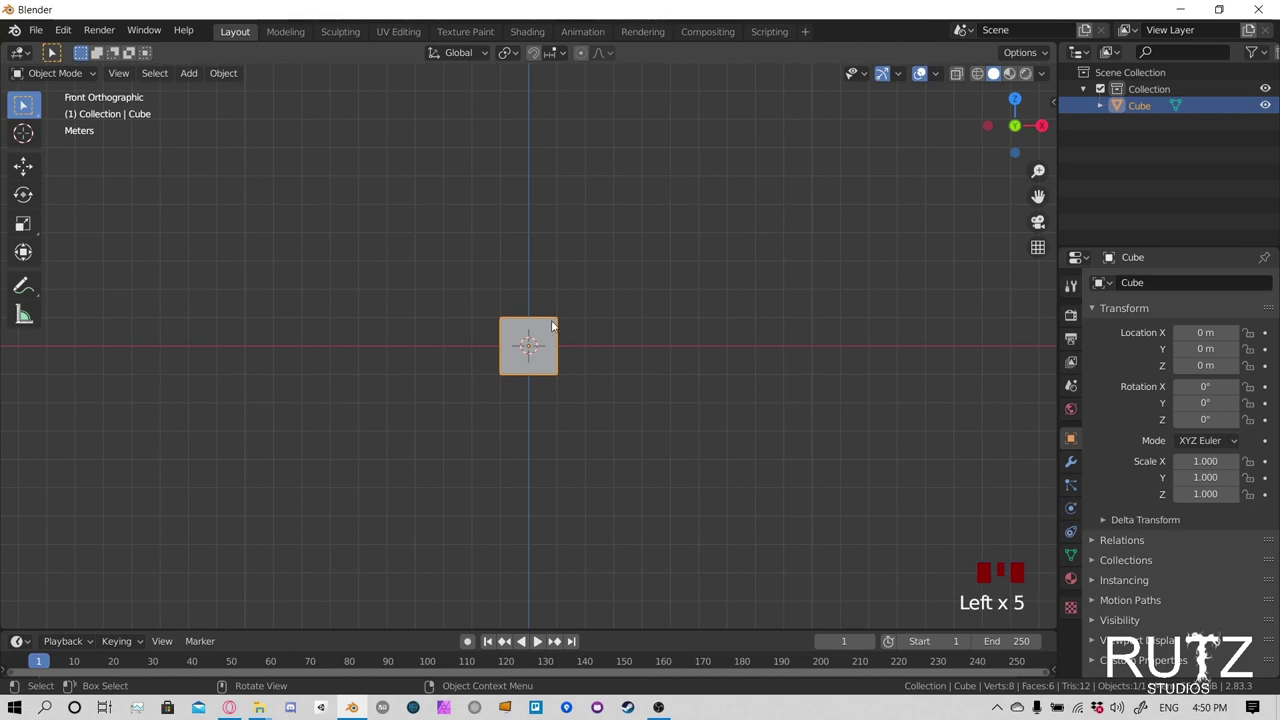
key(g)
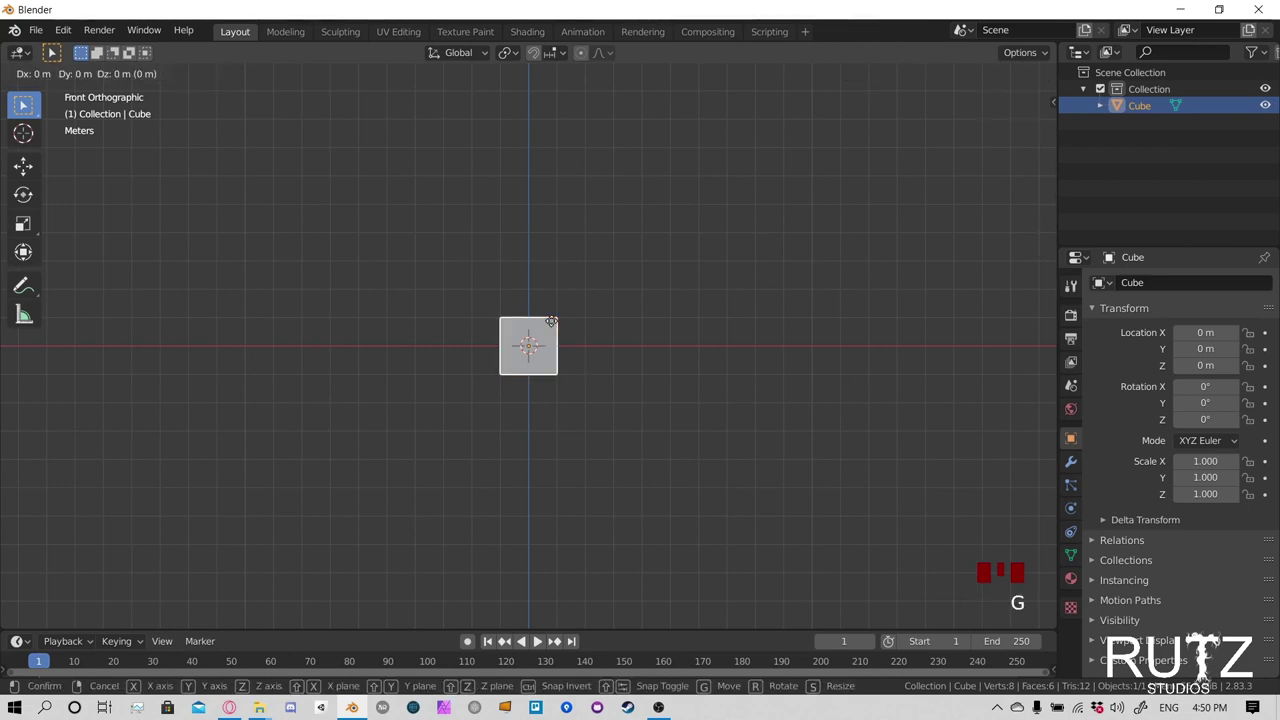
key(z)
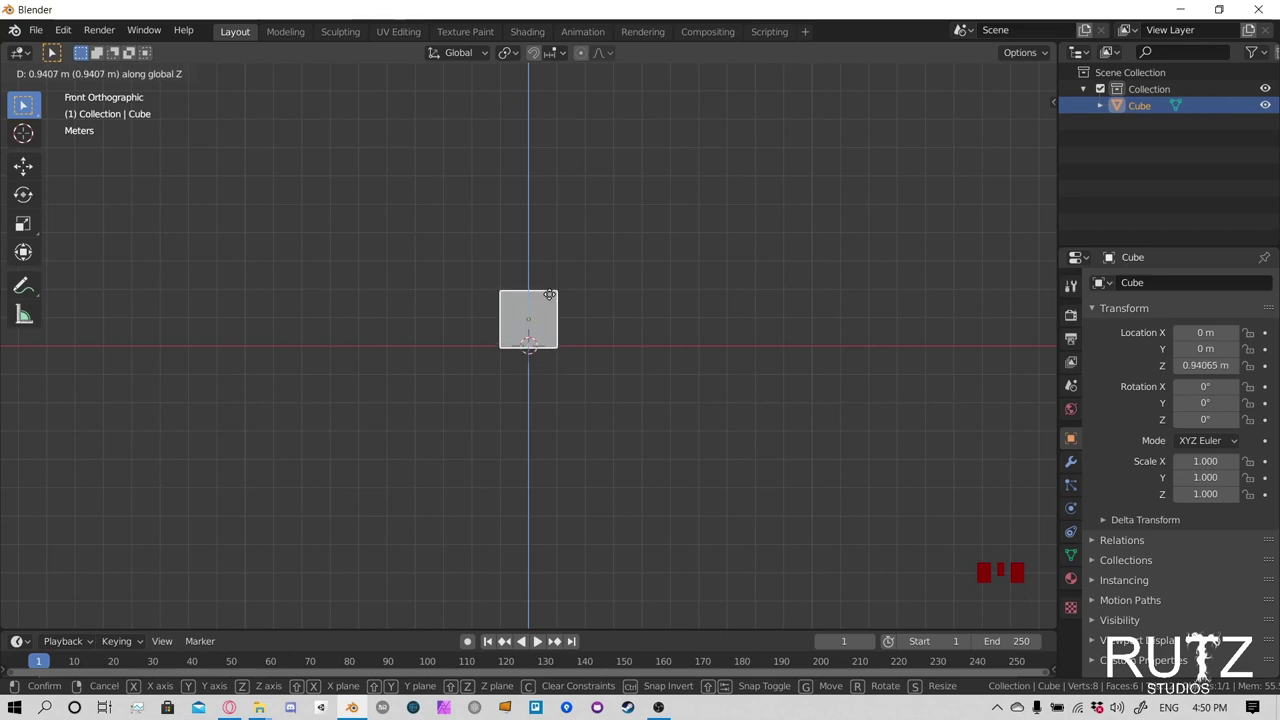
click(551, 297)
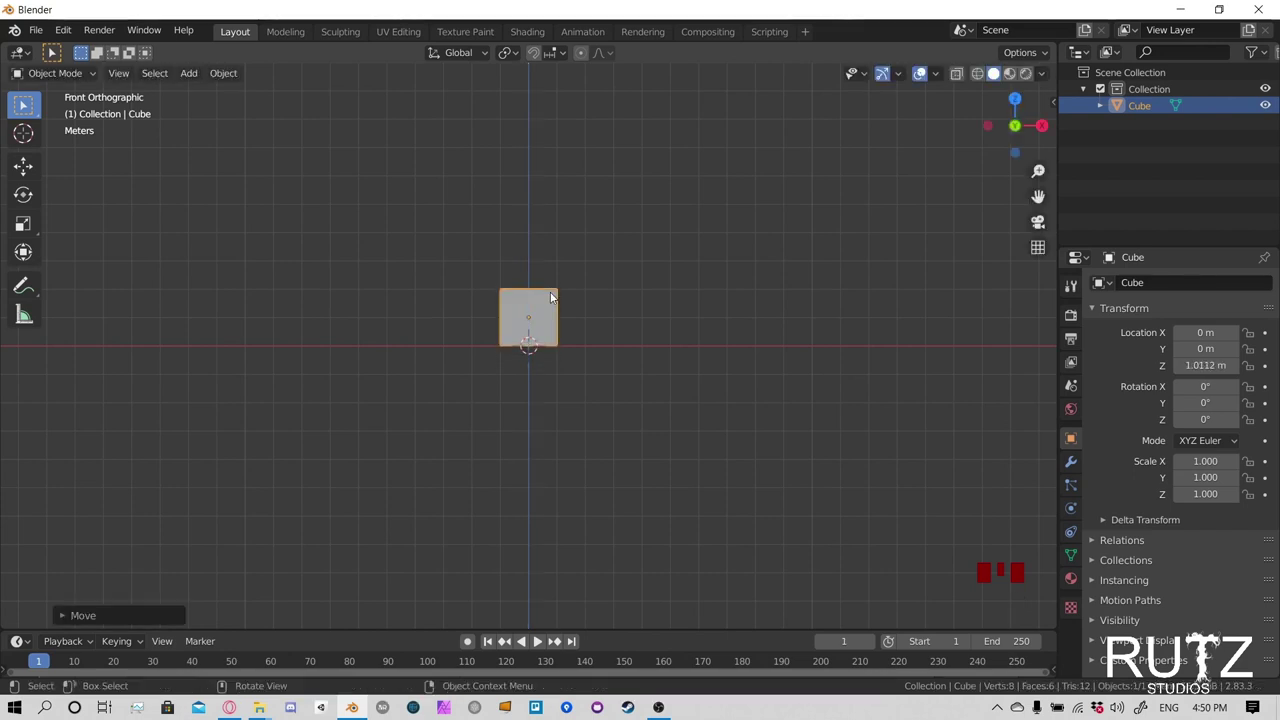
Try the Move tool's Z-axis handle on the cube and return to the box selection tool
click(24, 166)
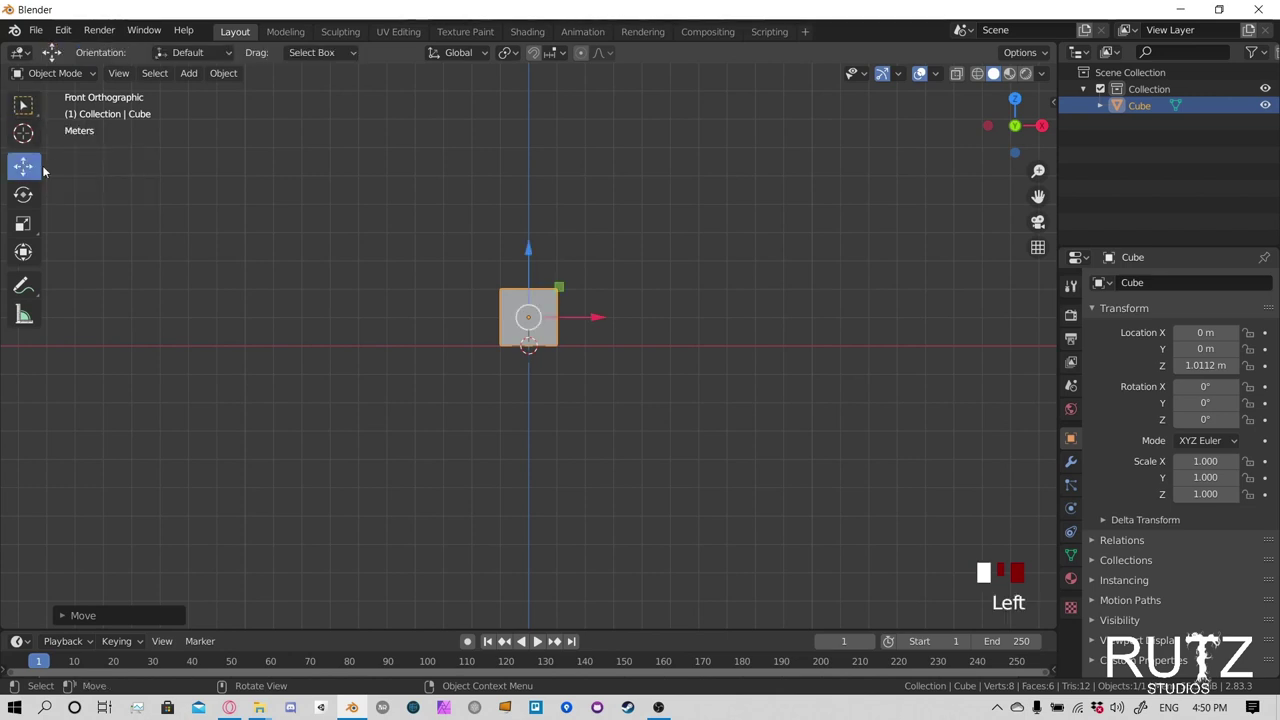
click(528, 254)
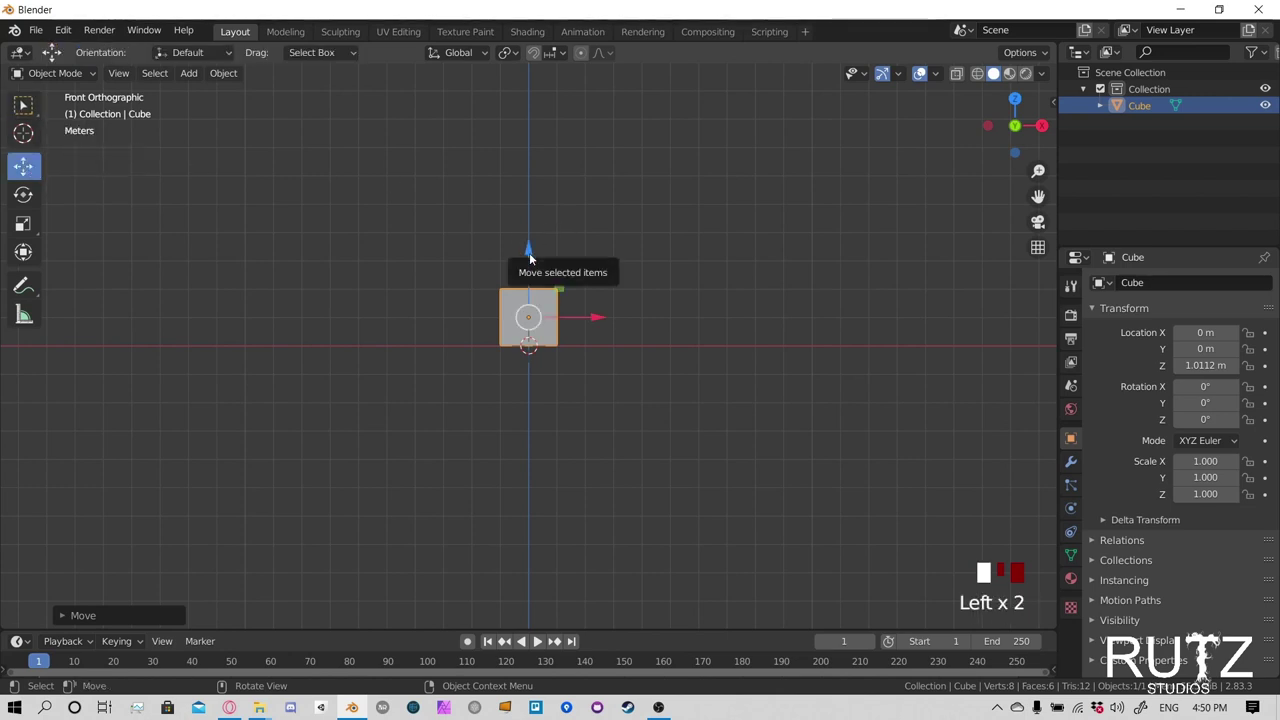
click(559, 332)
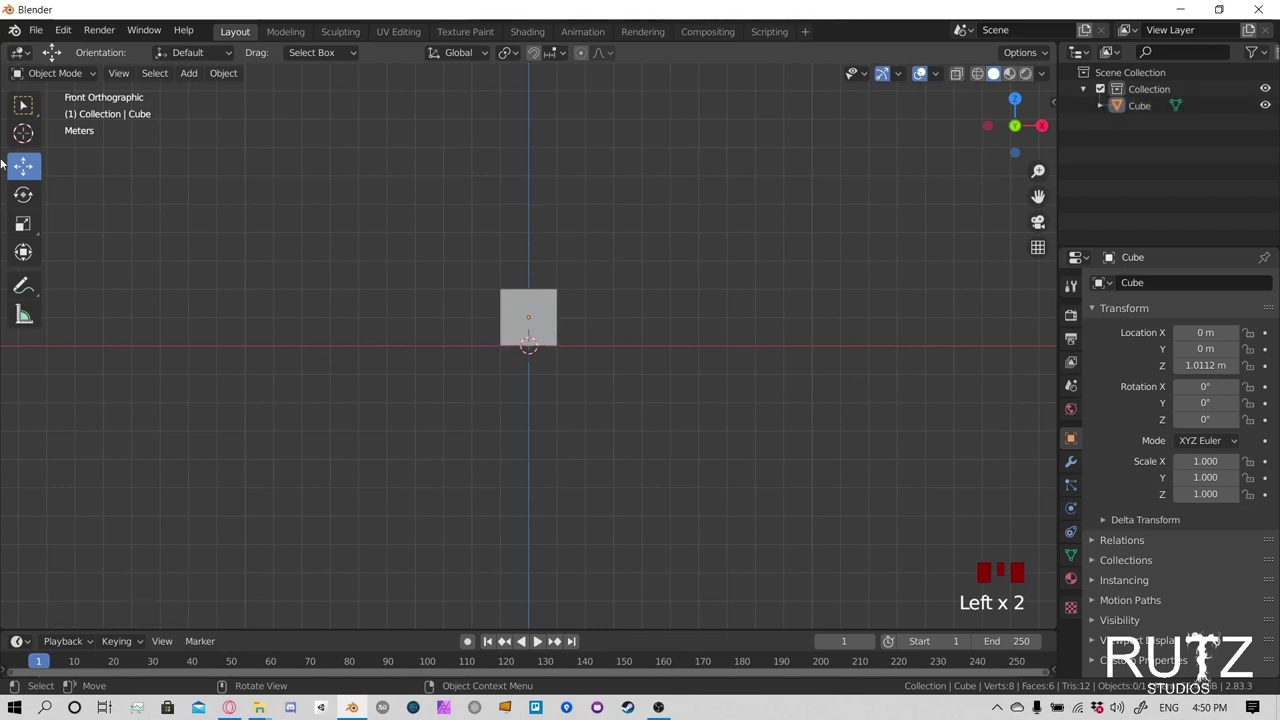
click(27, 113)
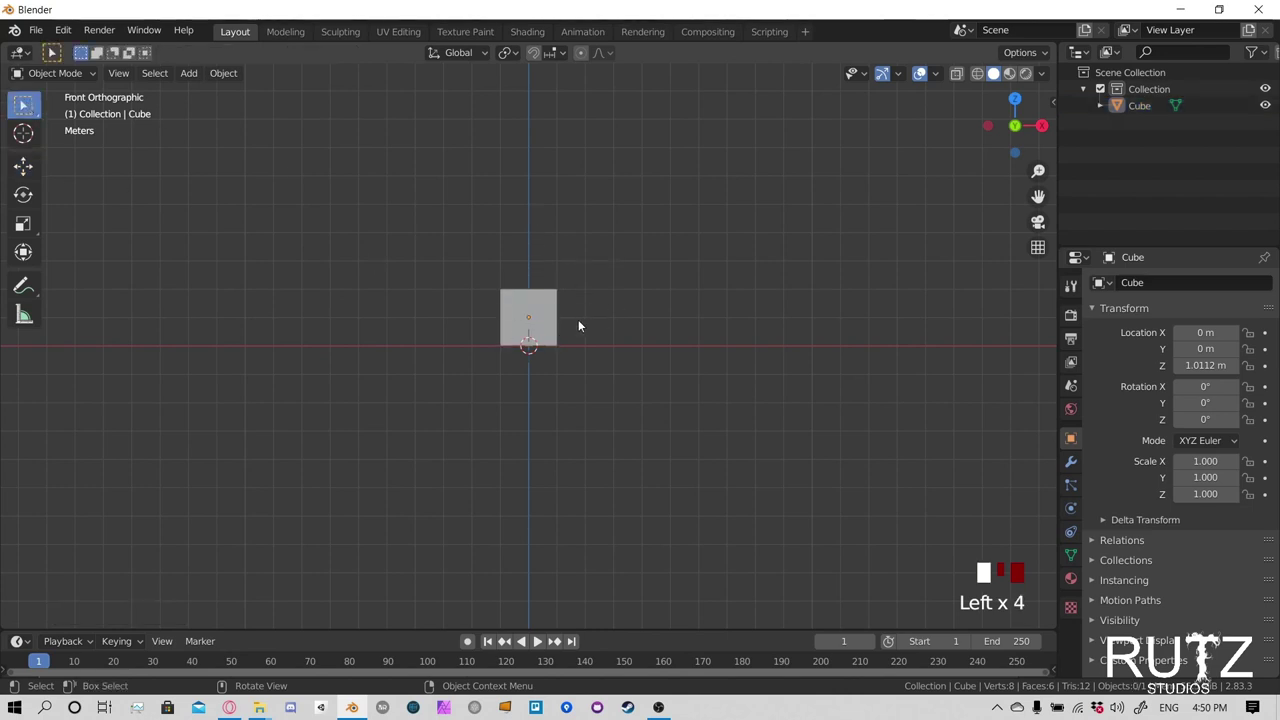
Try to move the selected cube freely without an axis constraint, cancelling the move
key(g)
click(537, 303)
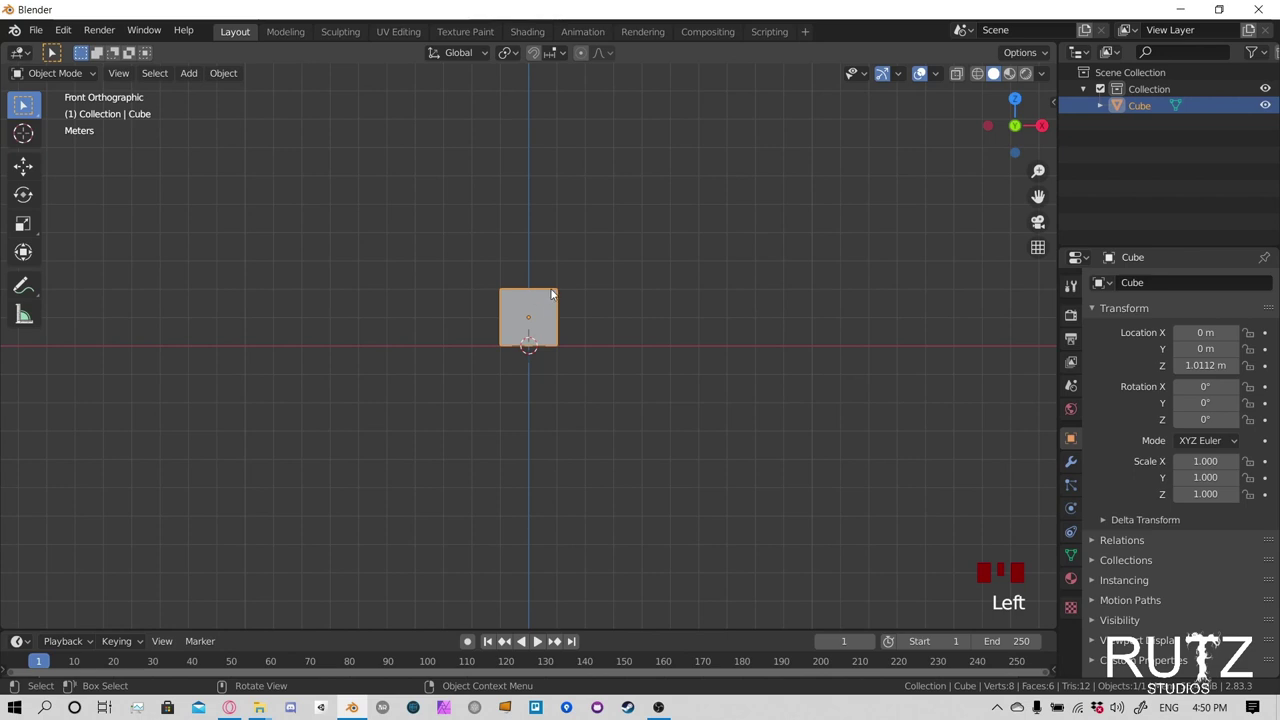
key(g)
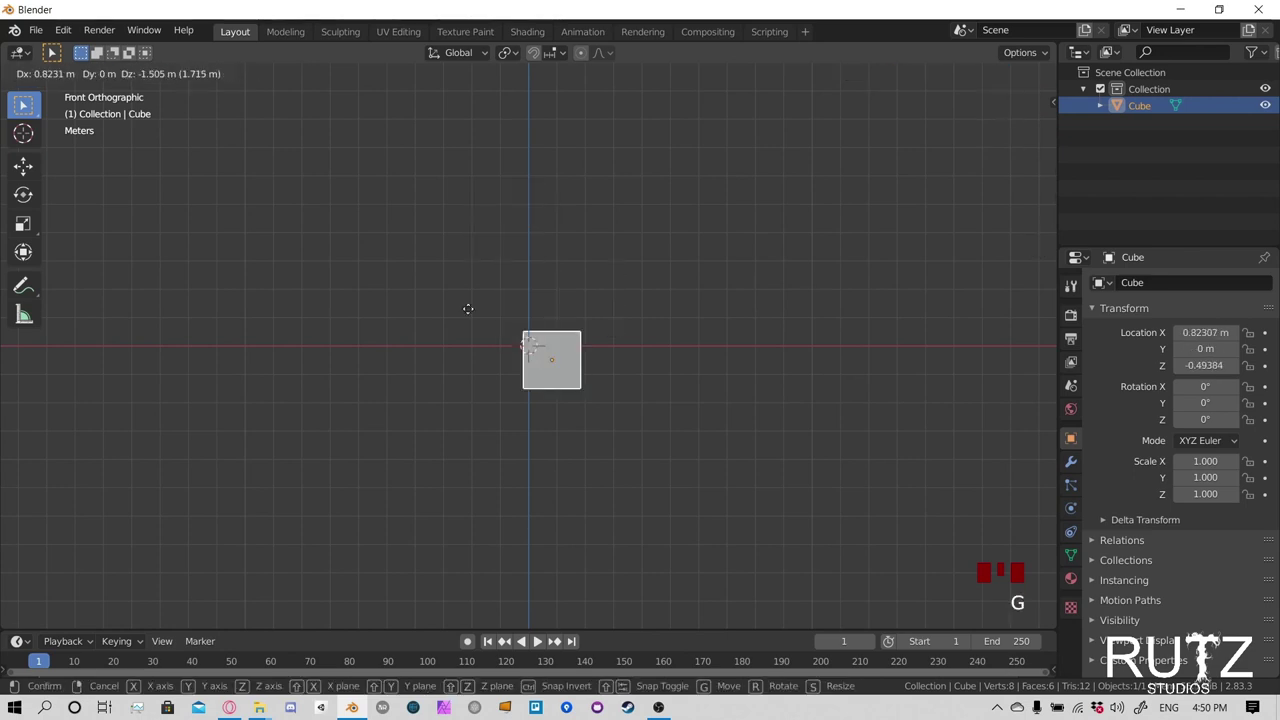
right_click(552, 298)
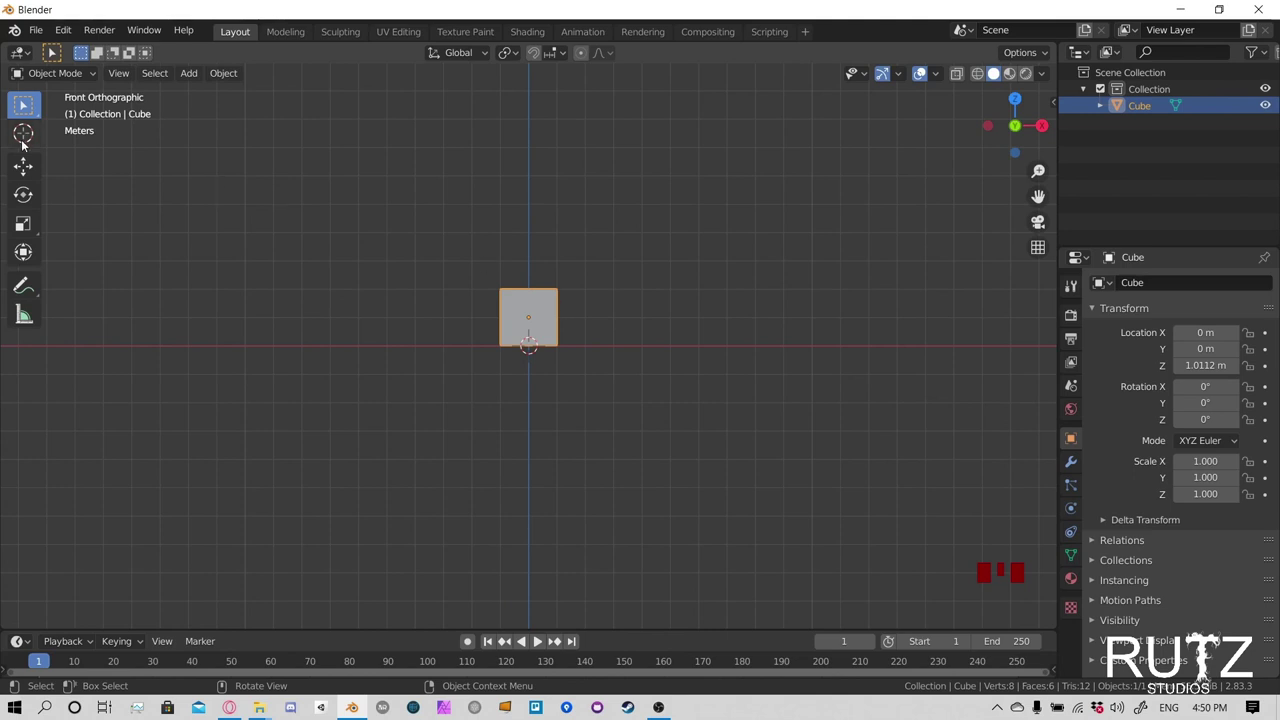
Try out the Move, Rotate, Scale and Transform gizmos on the cube and return to the box selection tool
click(24, 172)
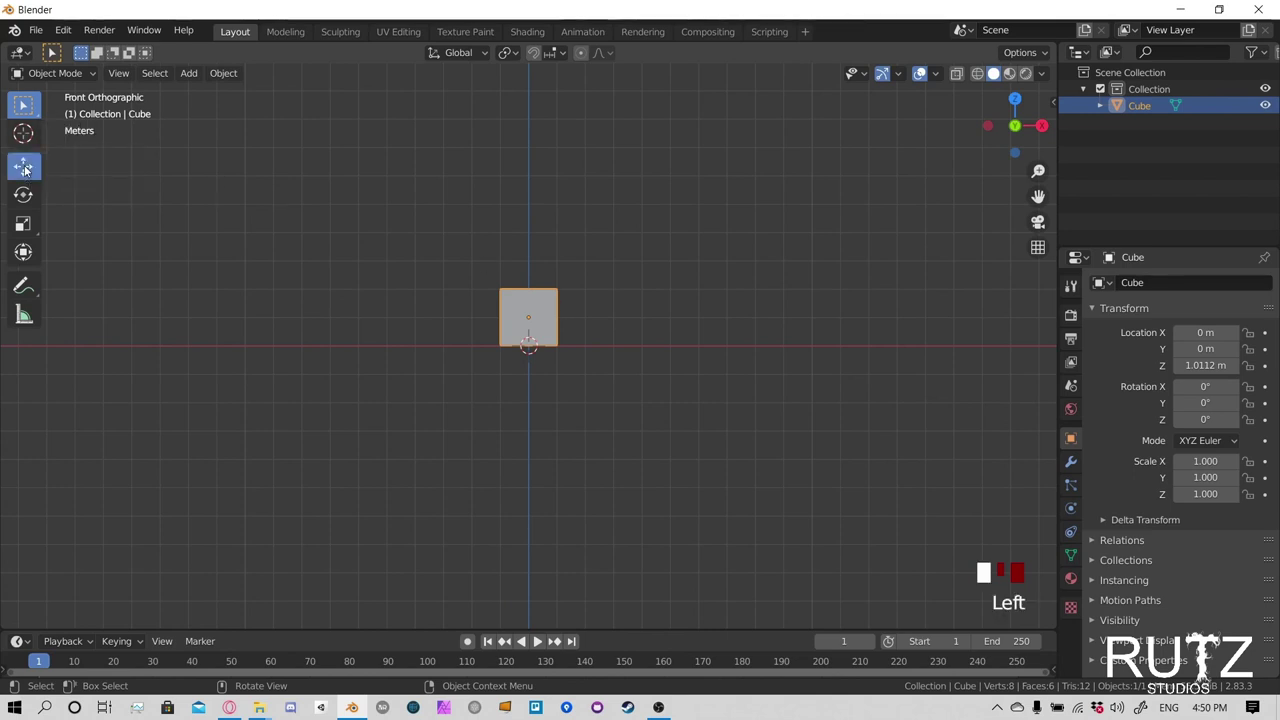
mouse_move(531, 250)
mouse_down()
mouse_move(526, 366)
mouse_move(530, 241)
mouse_up()
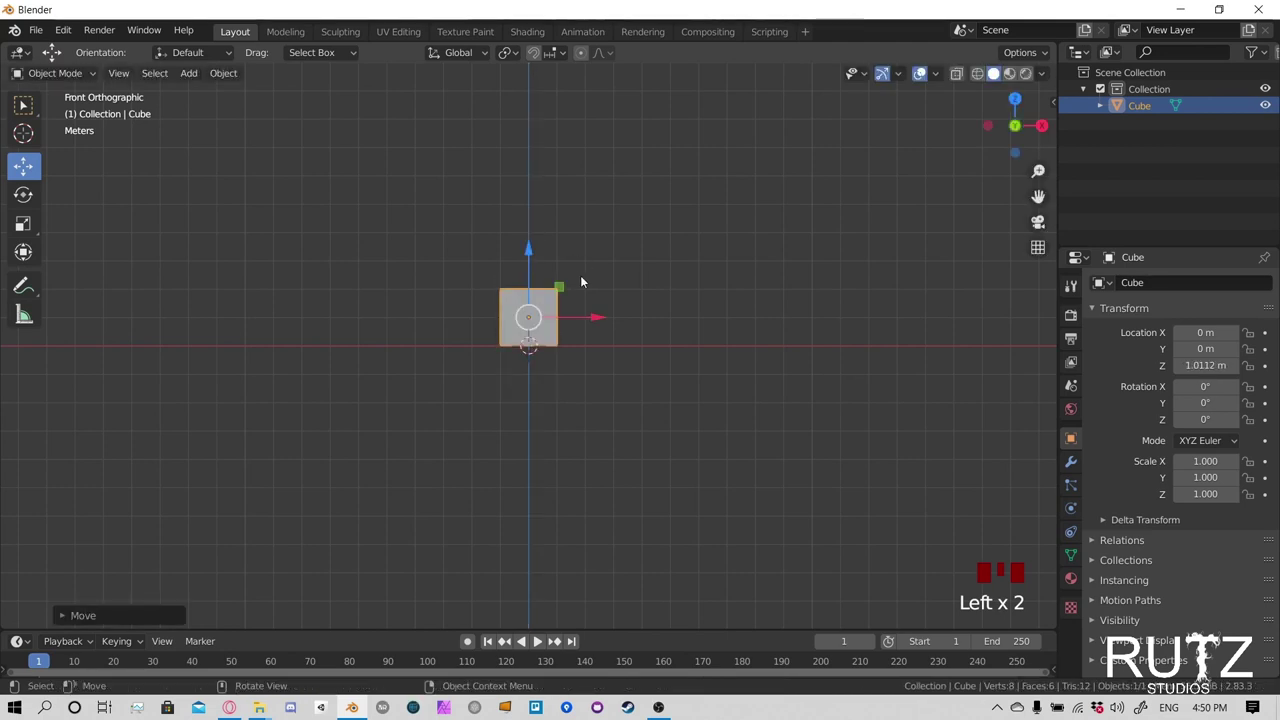
click(24, 194)
click(24, 223)
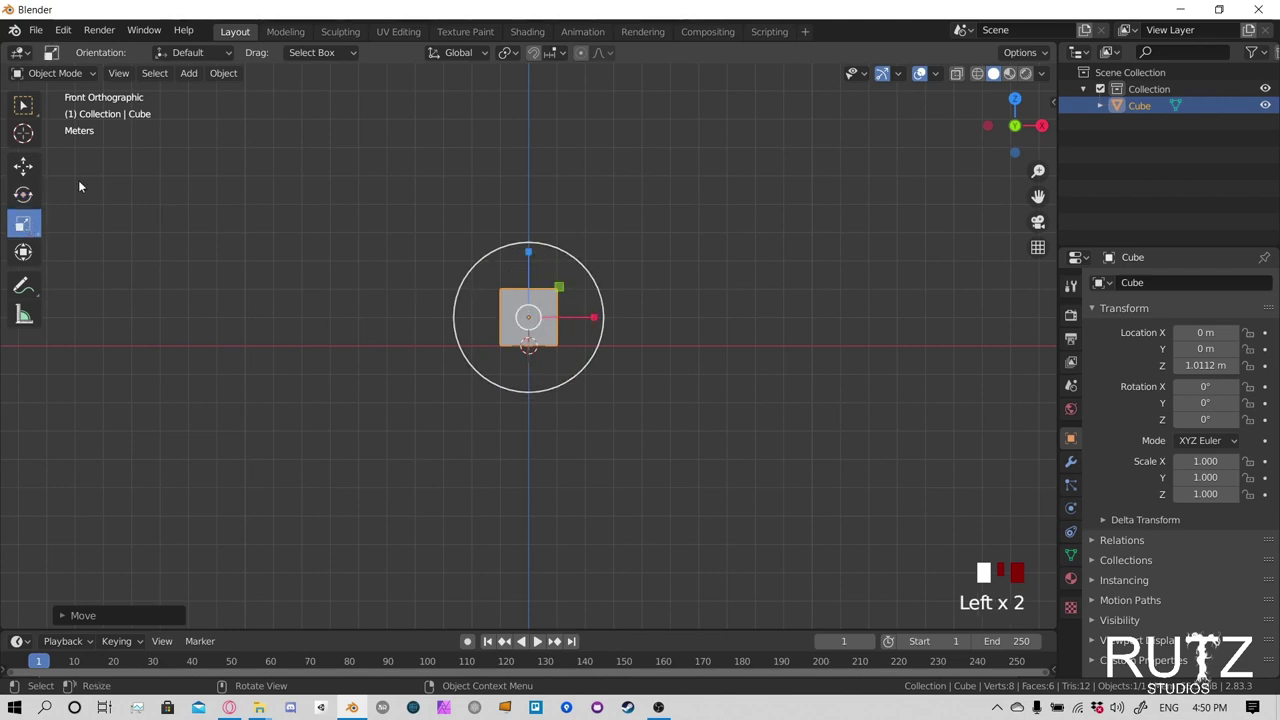
click(24, 254)
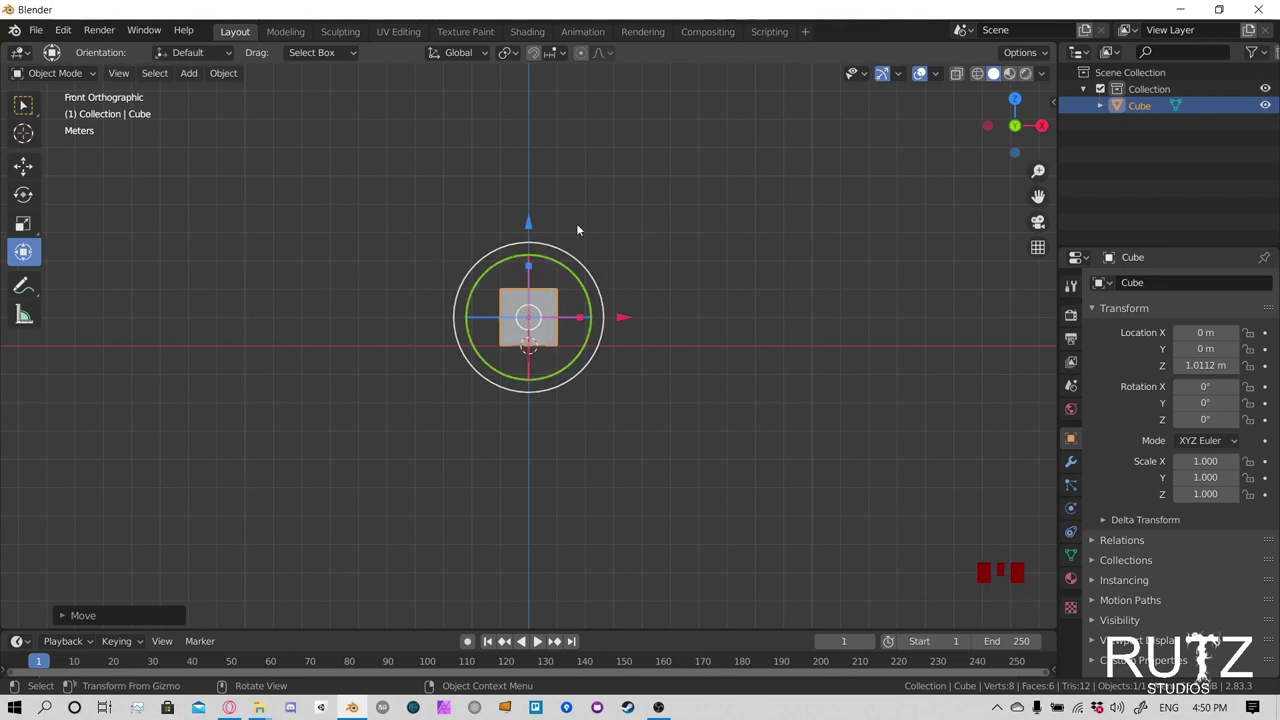
click(27, 111)
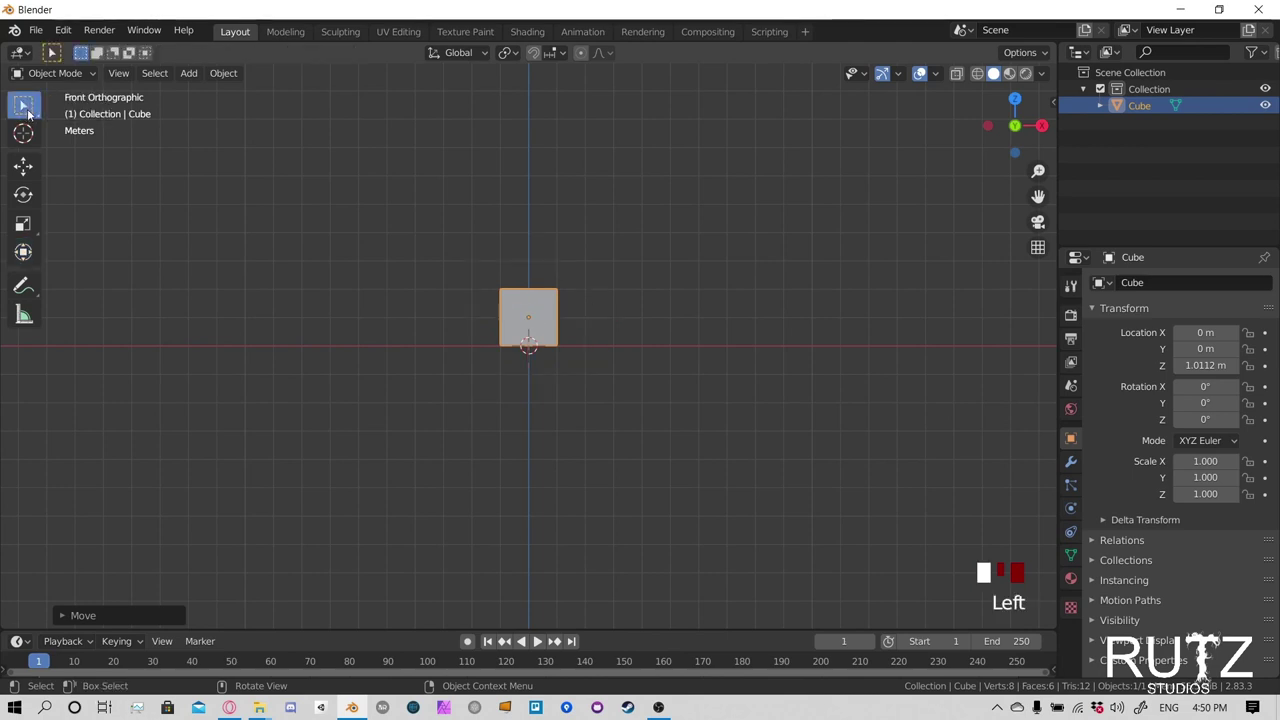
Deselect the cube and start adding a reference image to the scene, with the file browser open at a large size
click(628, 320)
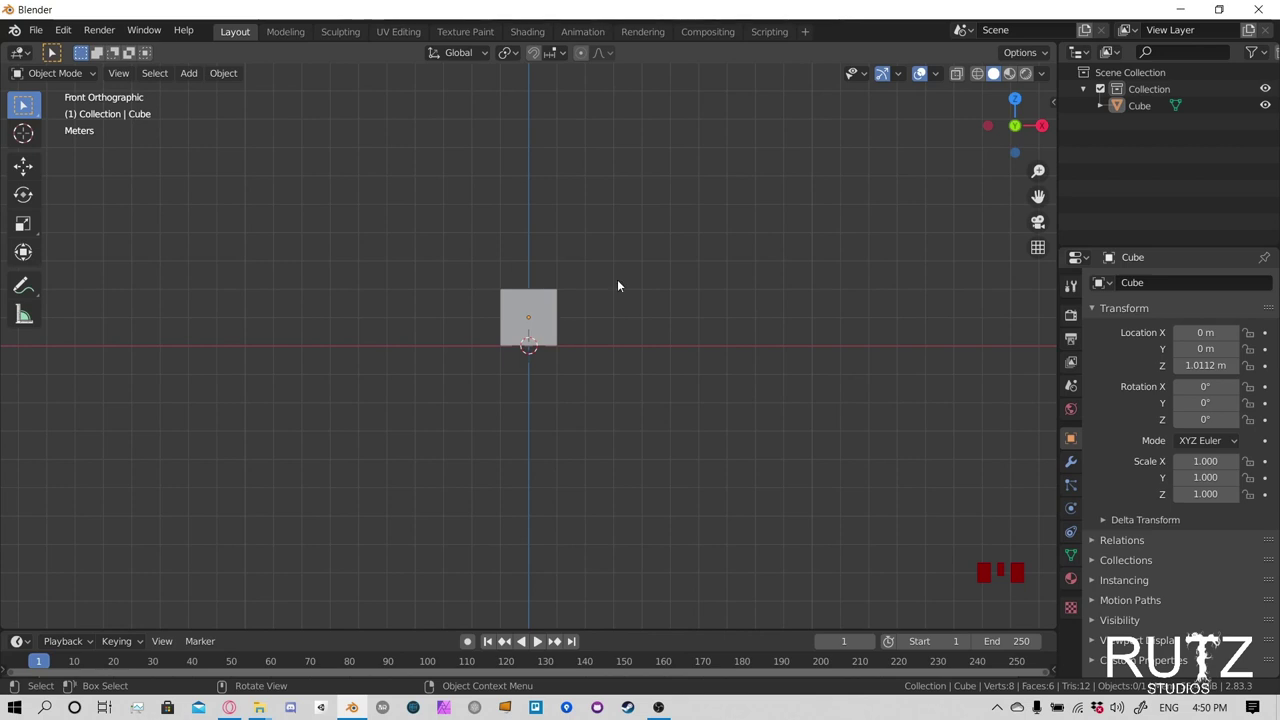
key(shift)
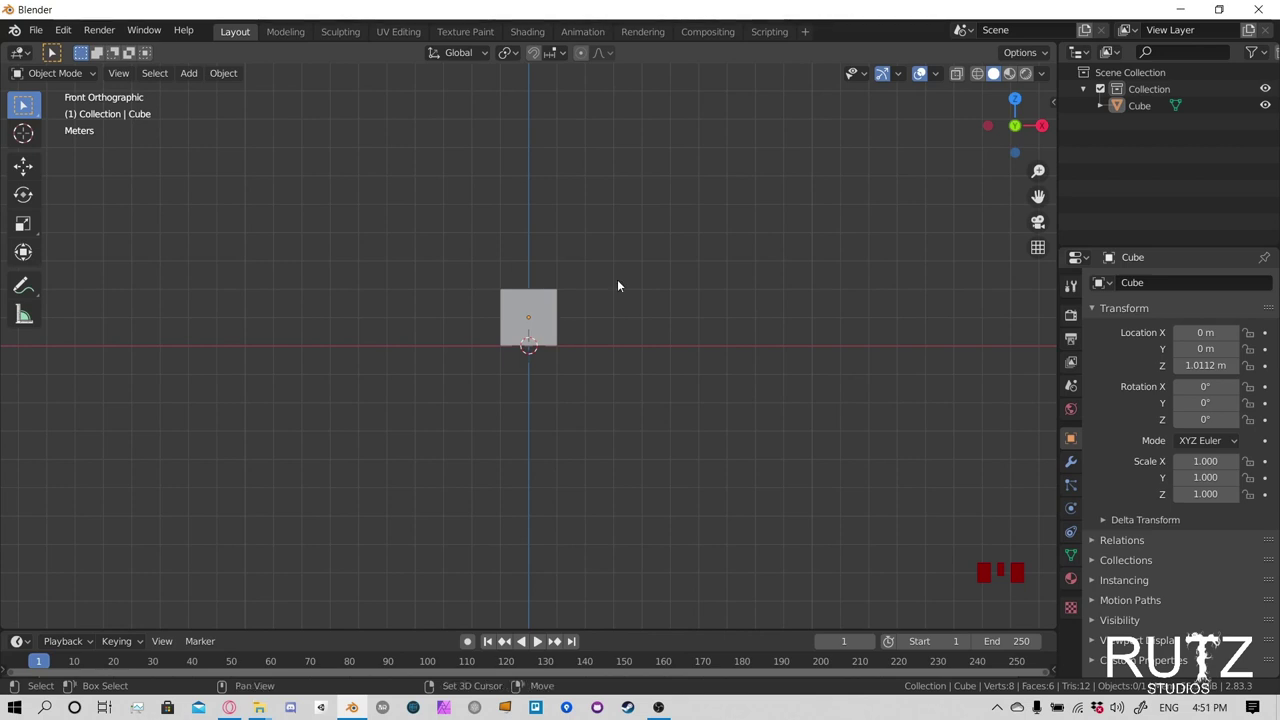
key(shift+a)
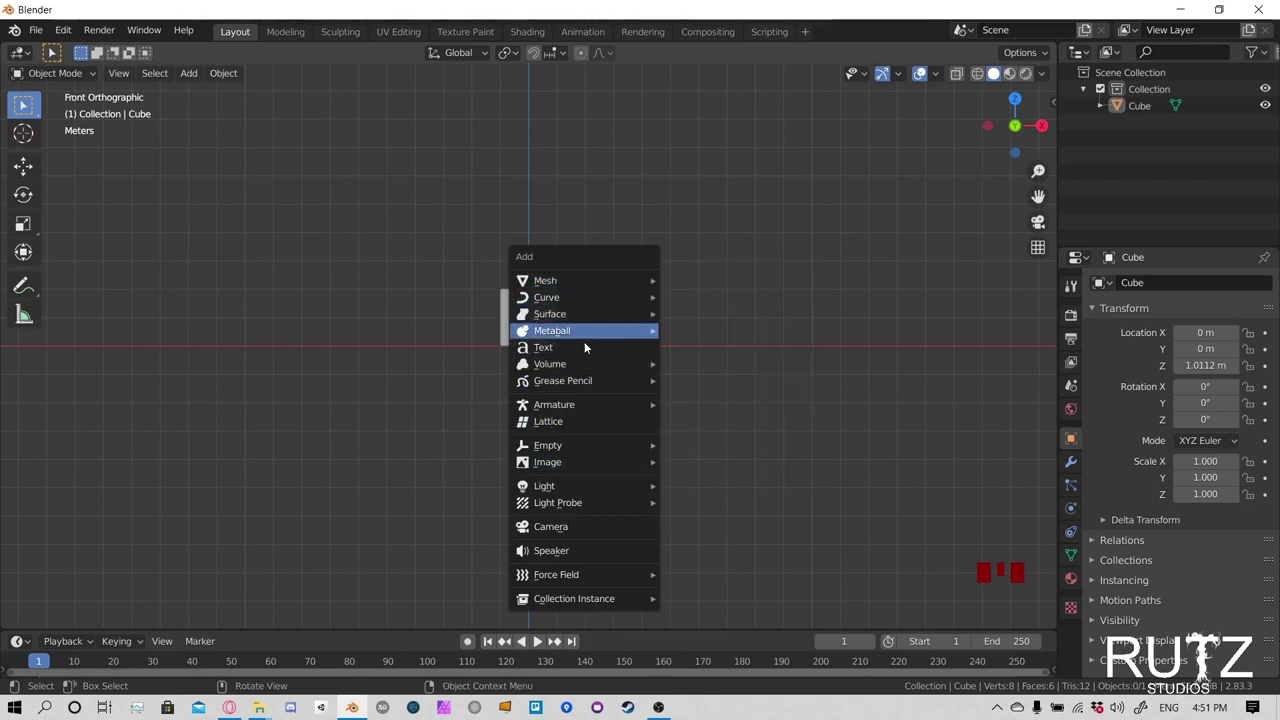
mouse_move(585, 466)
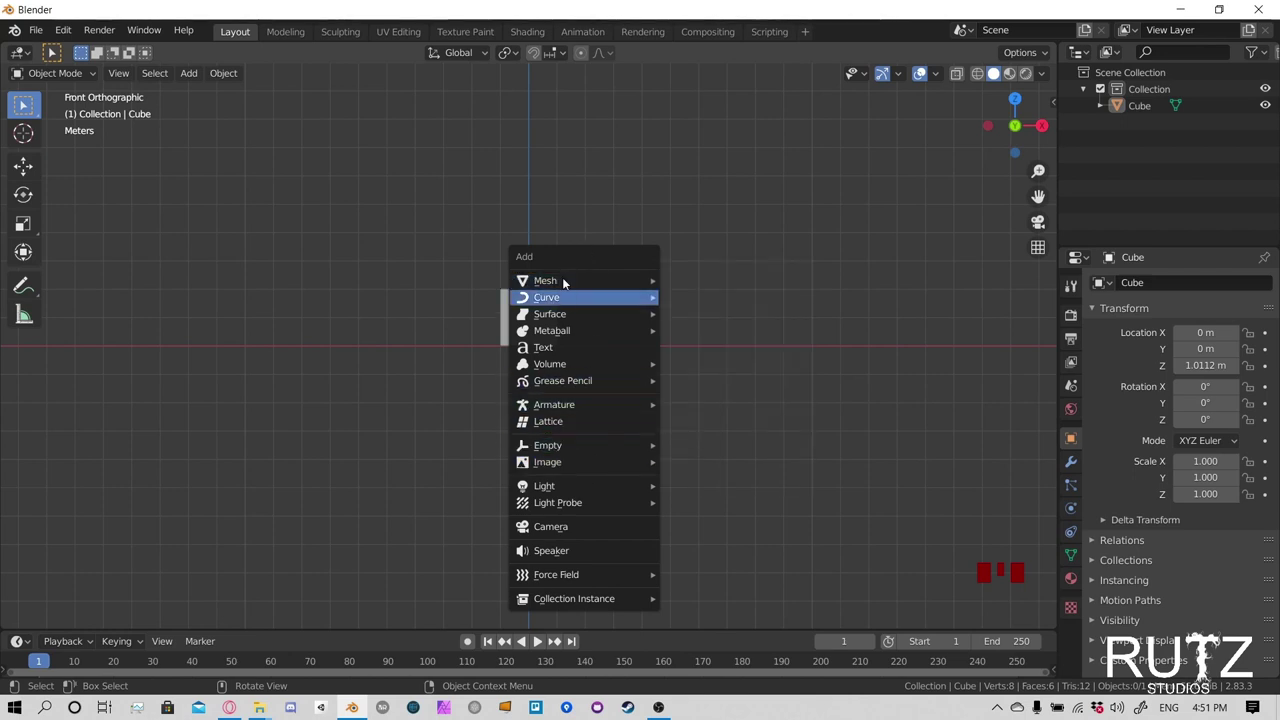
mouse_move(564, 281)
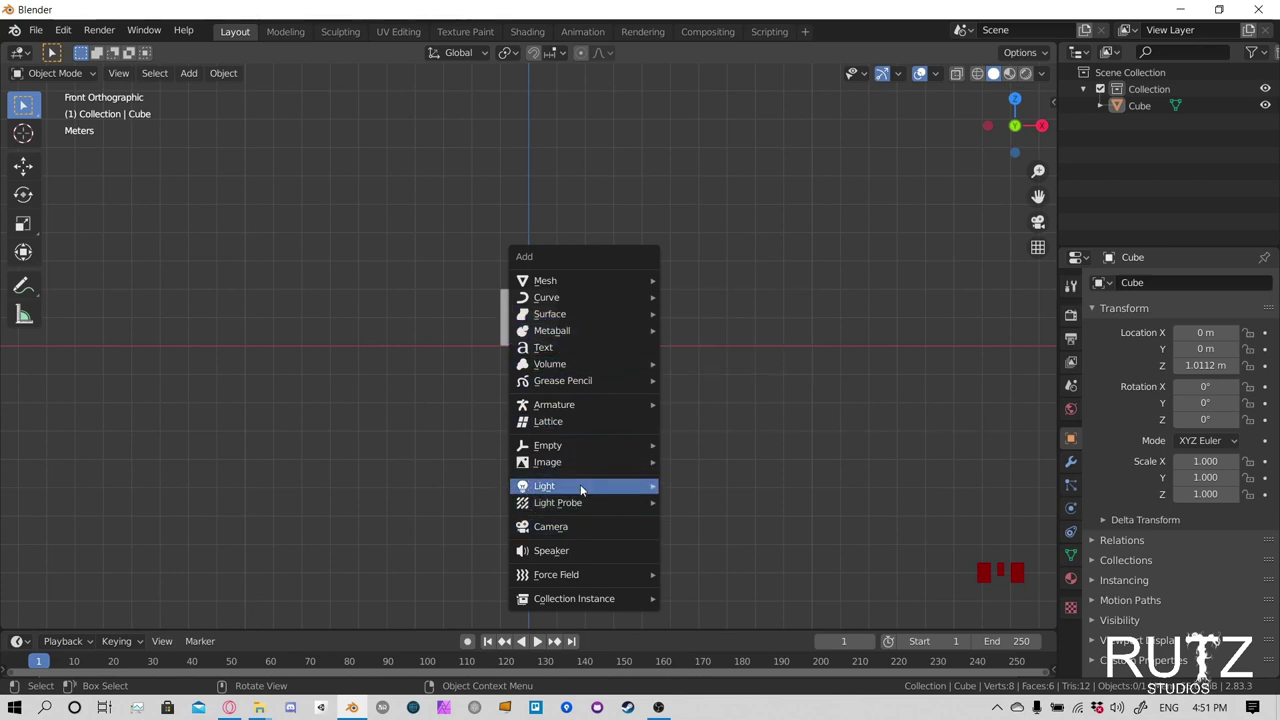
mouse_move(563, 466)
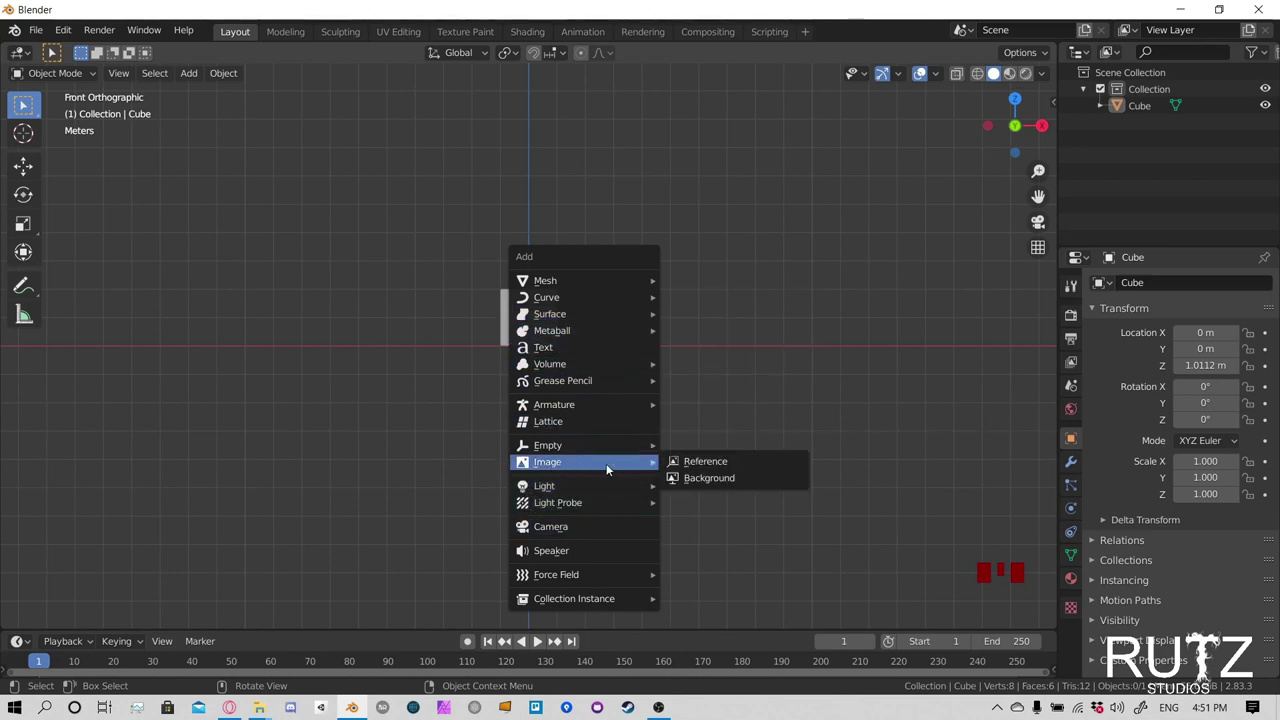
click(724, 466)
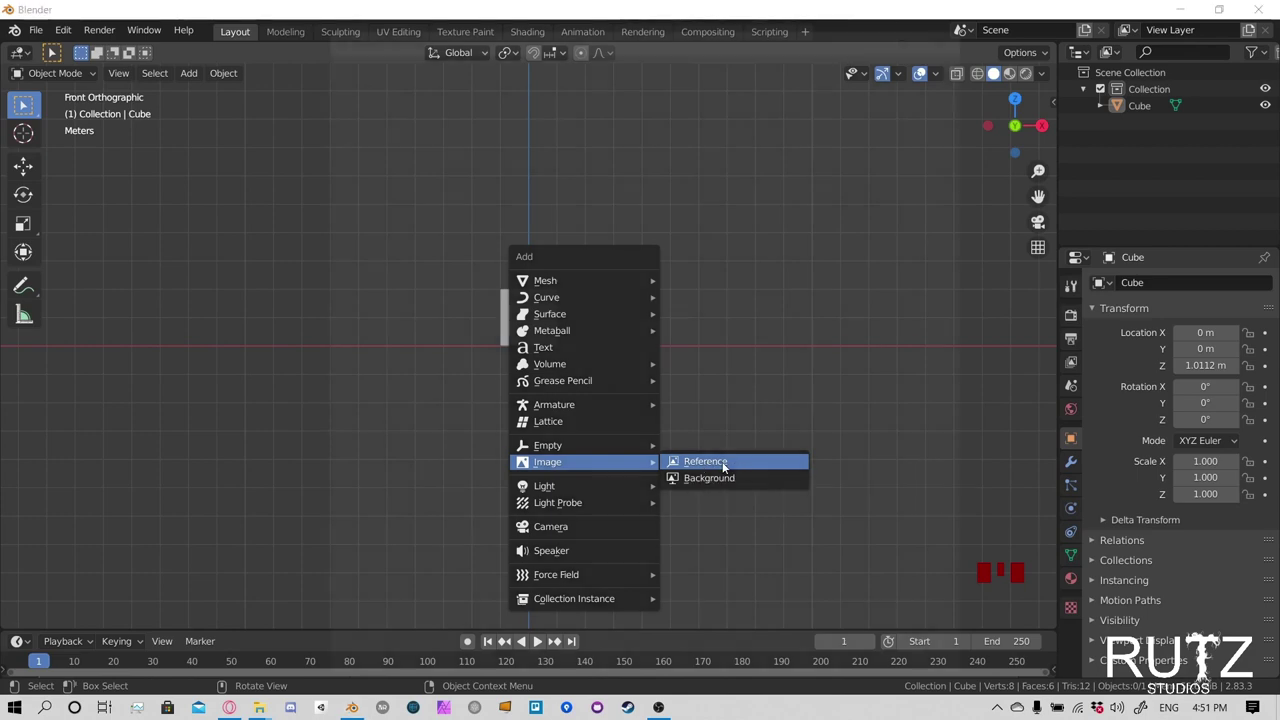
click(929, 26)
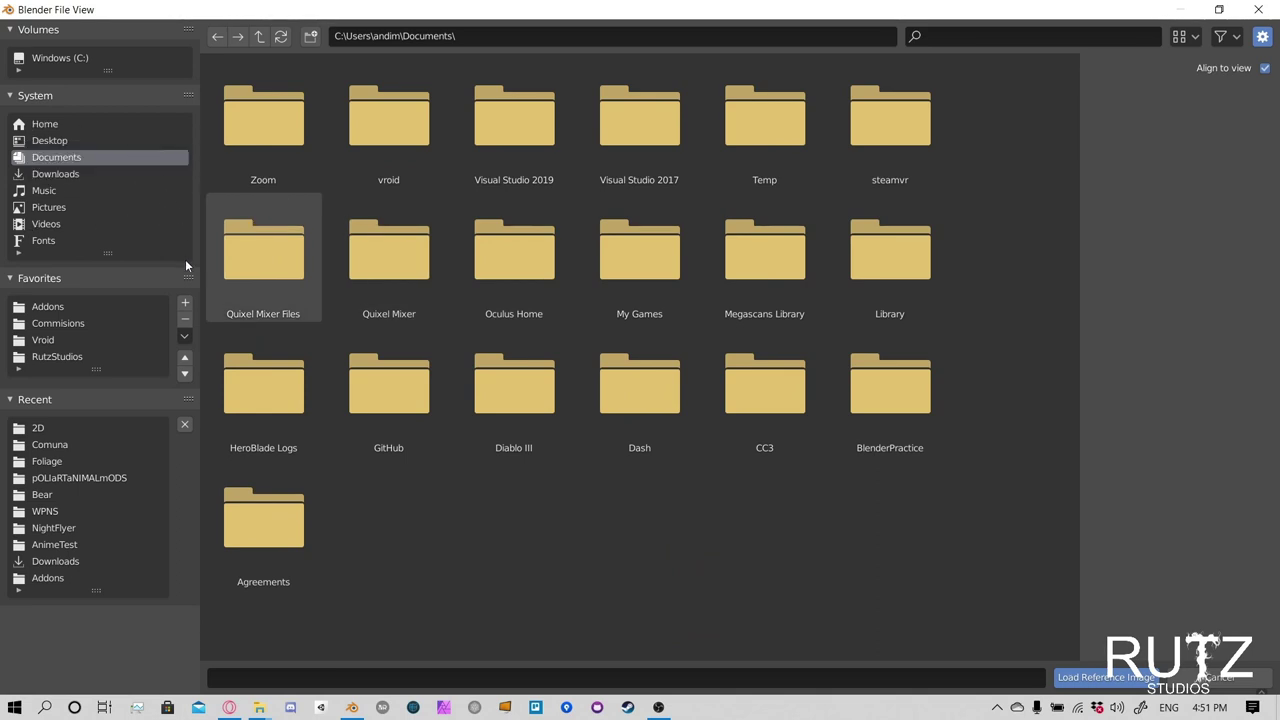
Browse the Downloads, RutzStudios and UnityAssetStore folders for the reference image, ending in the Rutz-Studios folder
click(55, 177)
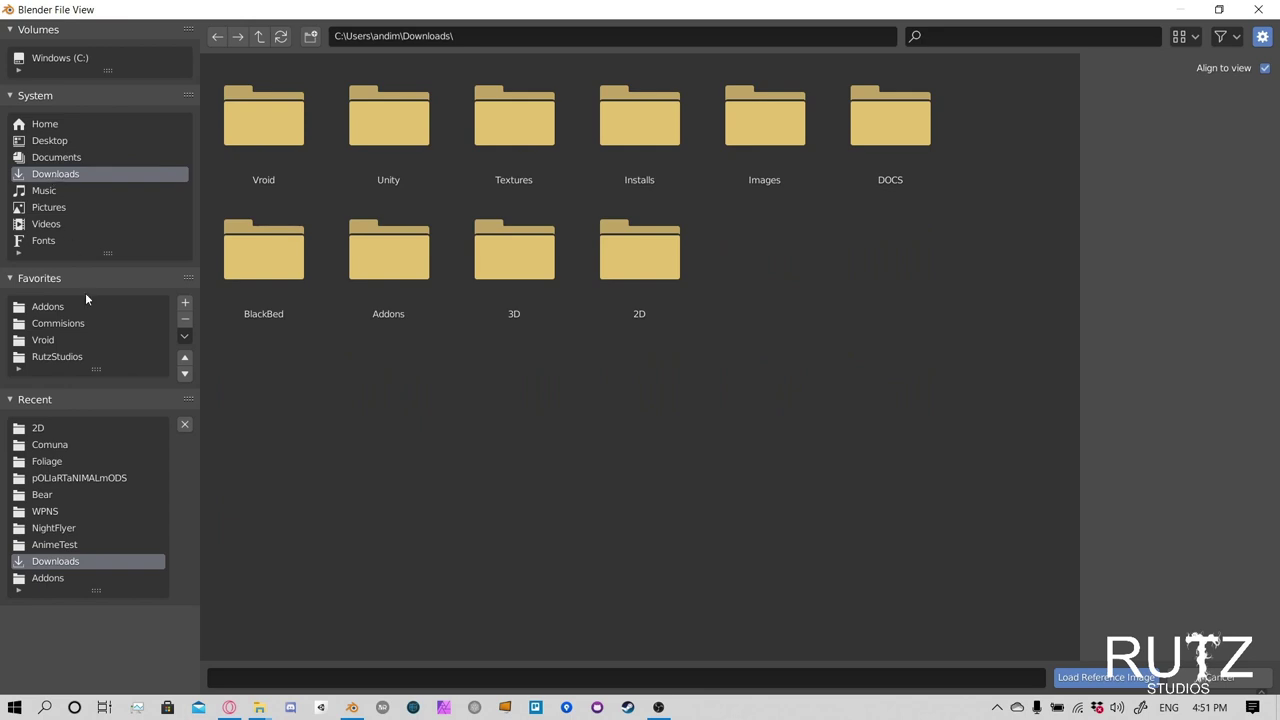
click(67, 357)
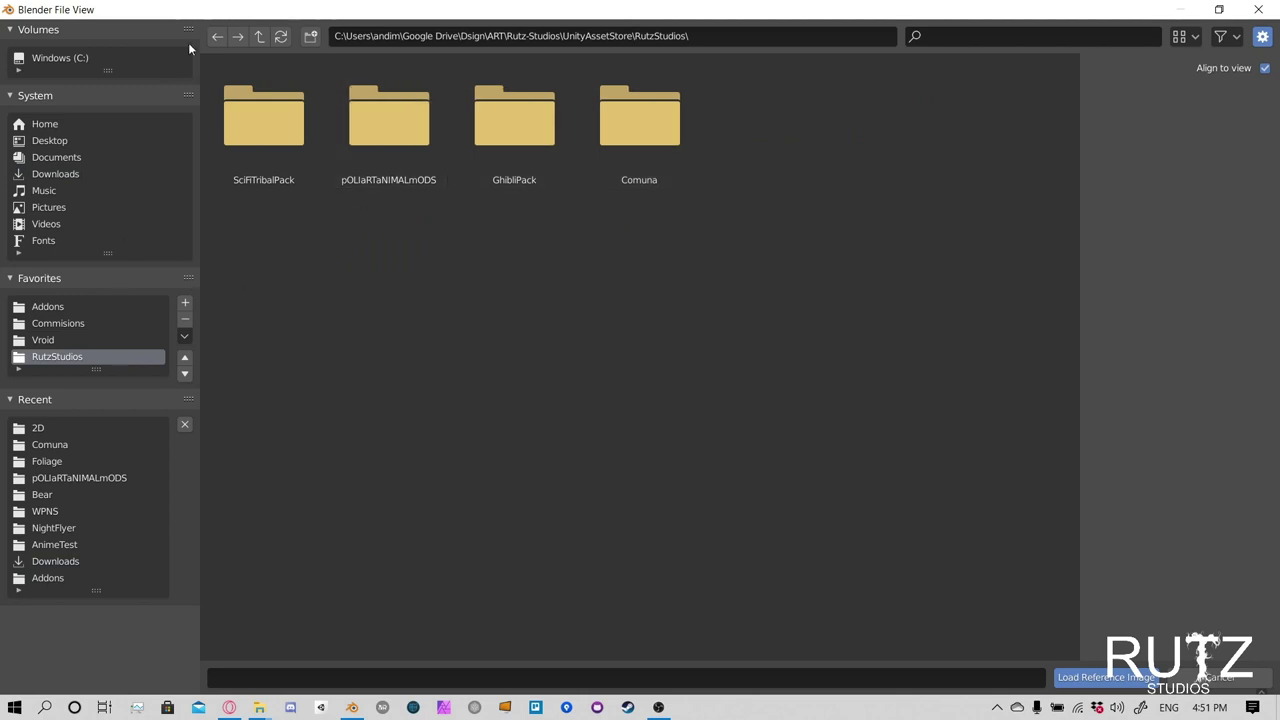
click(259, 36)
click(389, 149)
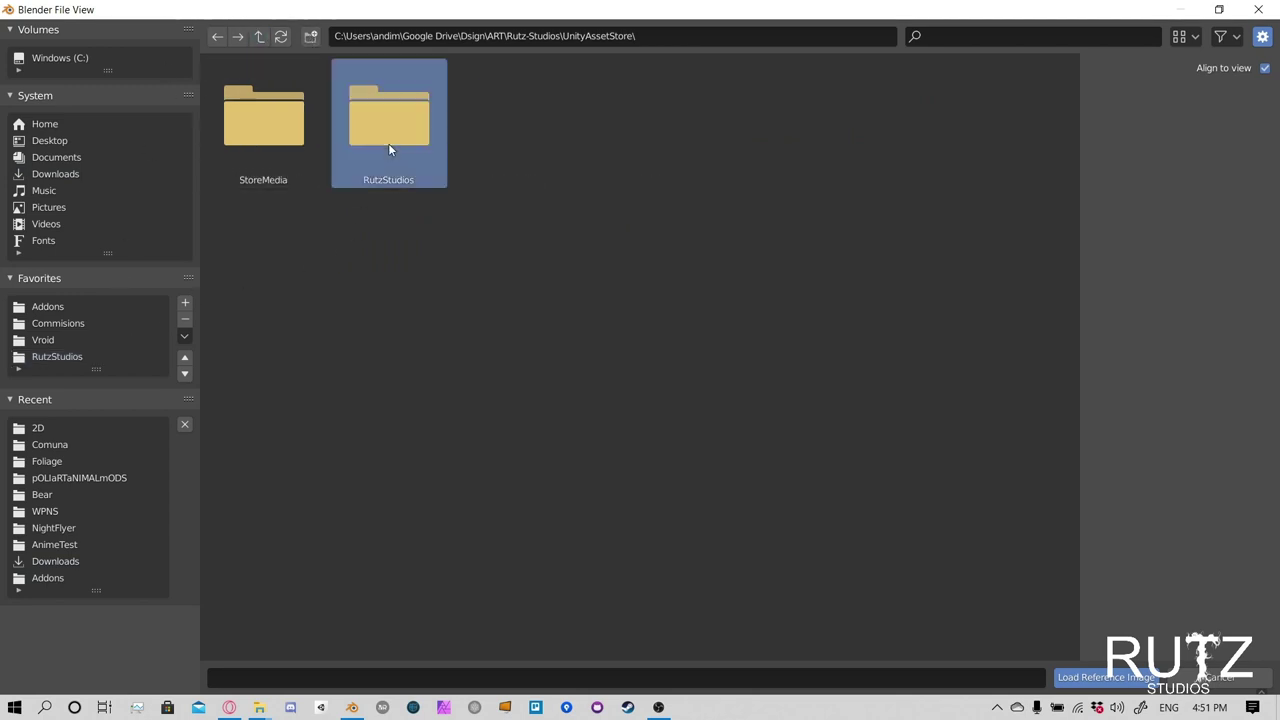
double_click(389, 149)
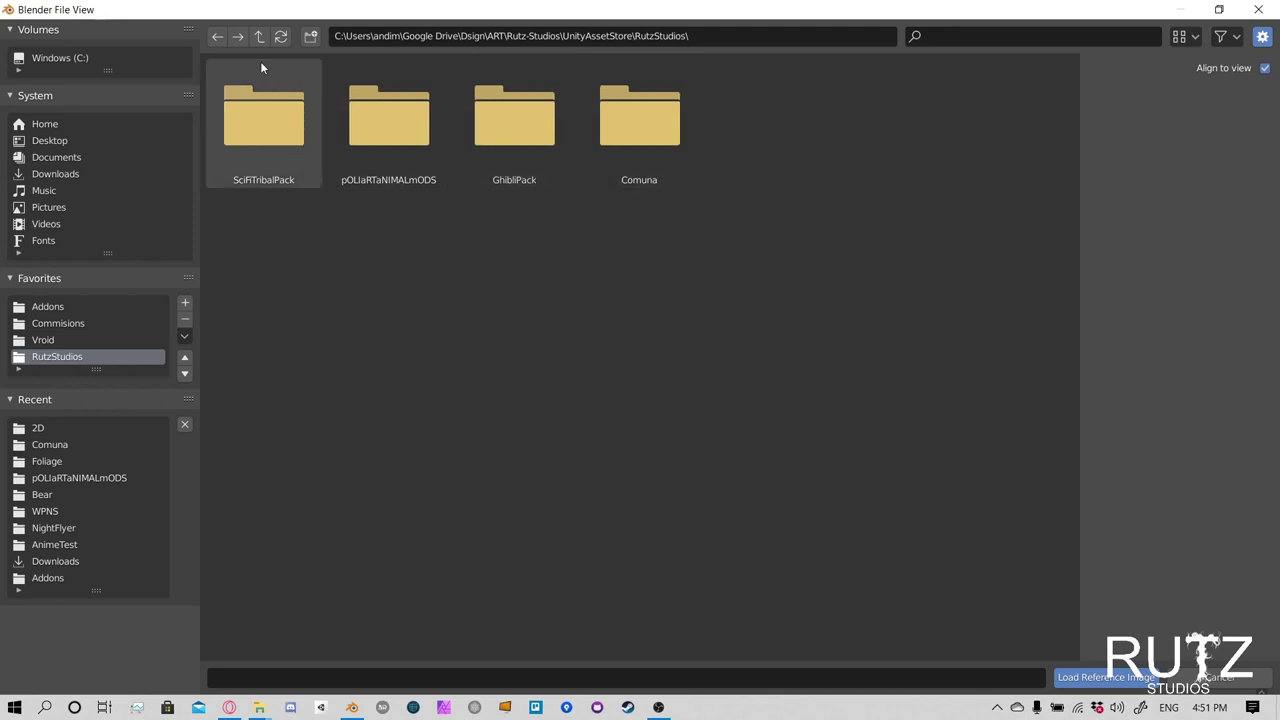
click(259, 36)
click(259, 36)
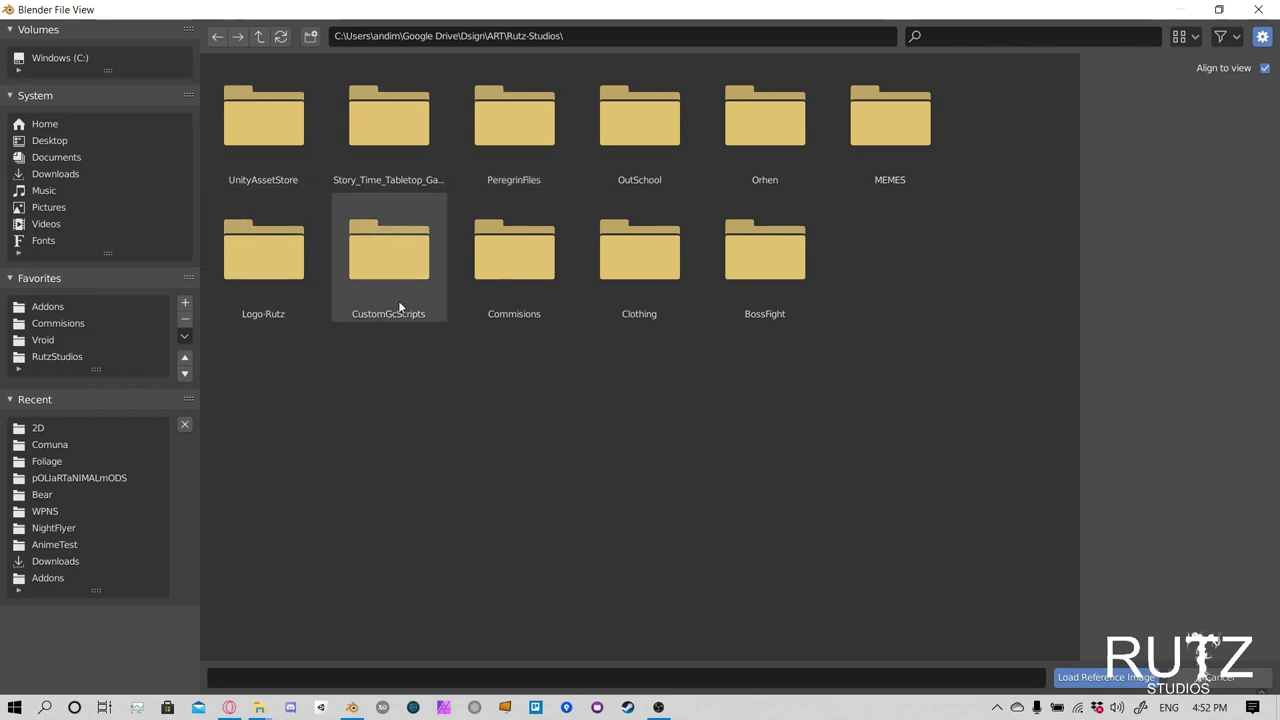
Go to the OutSchool\Basics of 3D with Blender folder and load ChestReference.png as the reference image
click(615, 33)
text(C:\Users\andim\Google Drive\Dsign\ART\Rutz-Studios\OutSchool\Basics of 3D with Blender\)
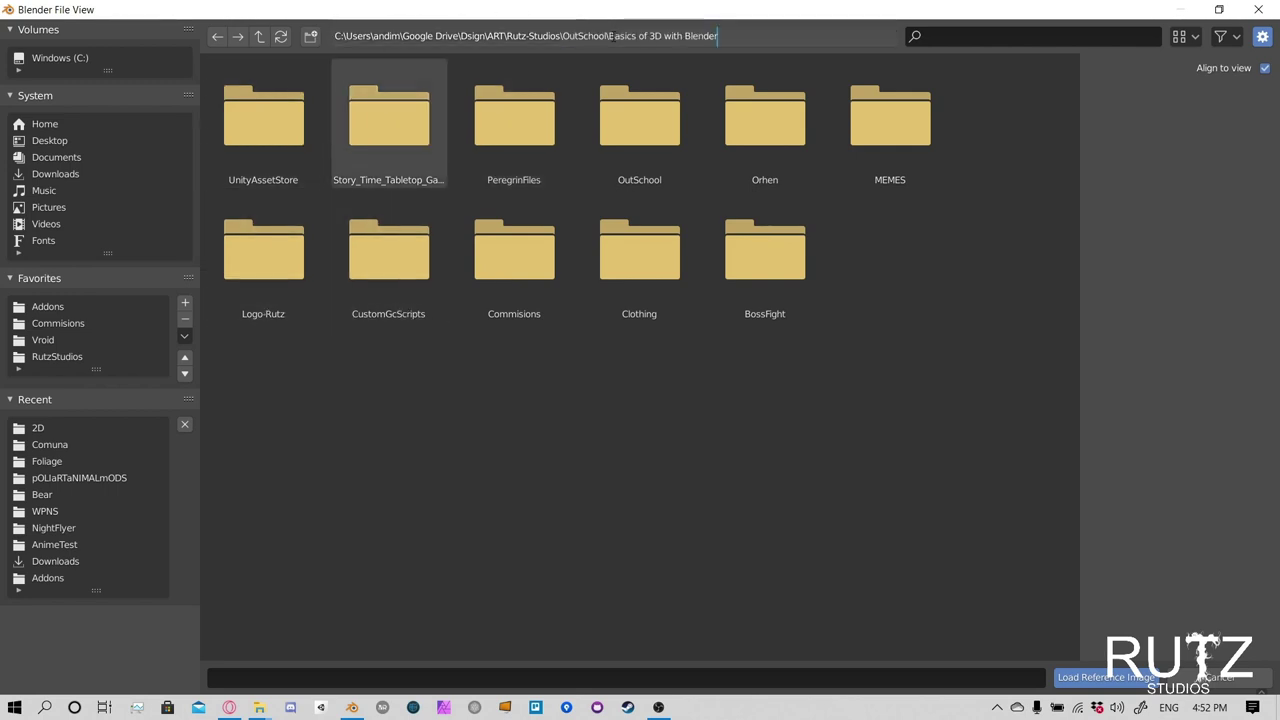
key(Return)
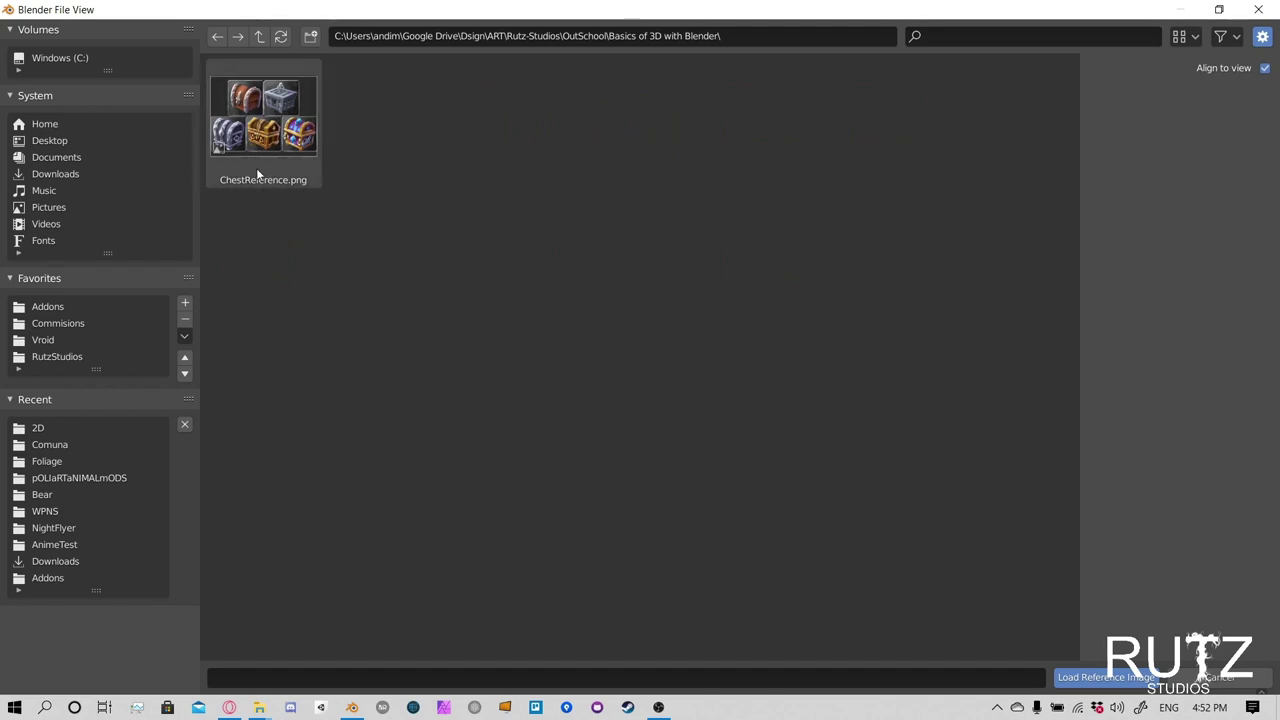
click(272, 126)
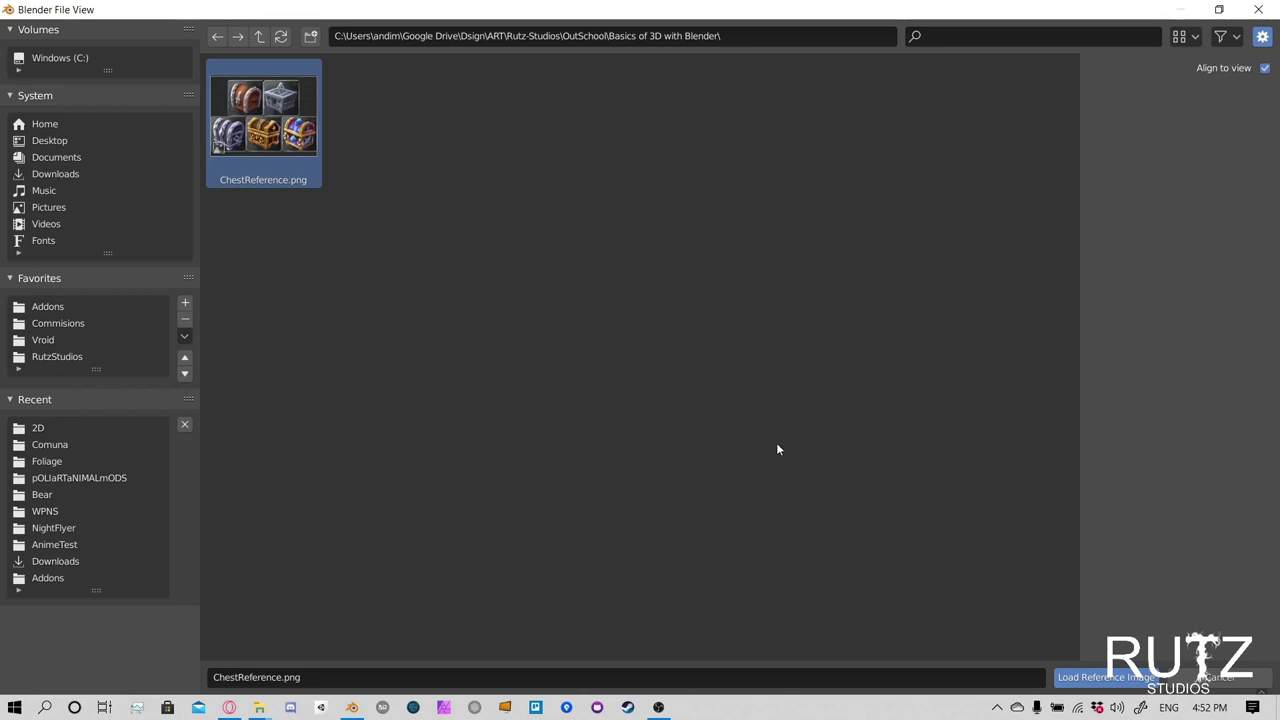
click(1105, 677)
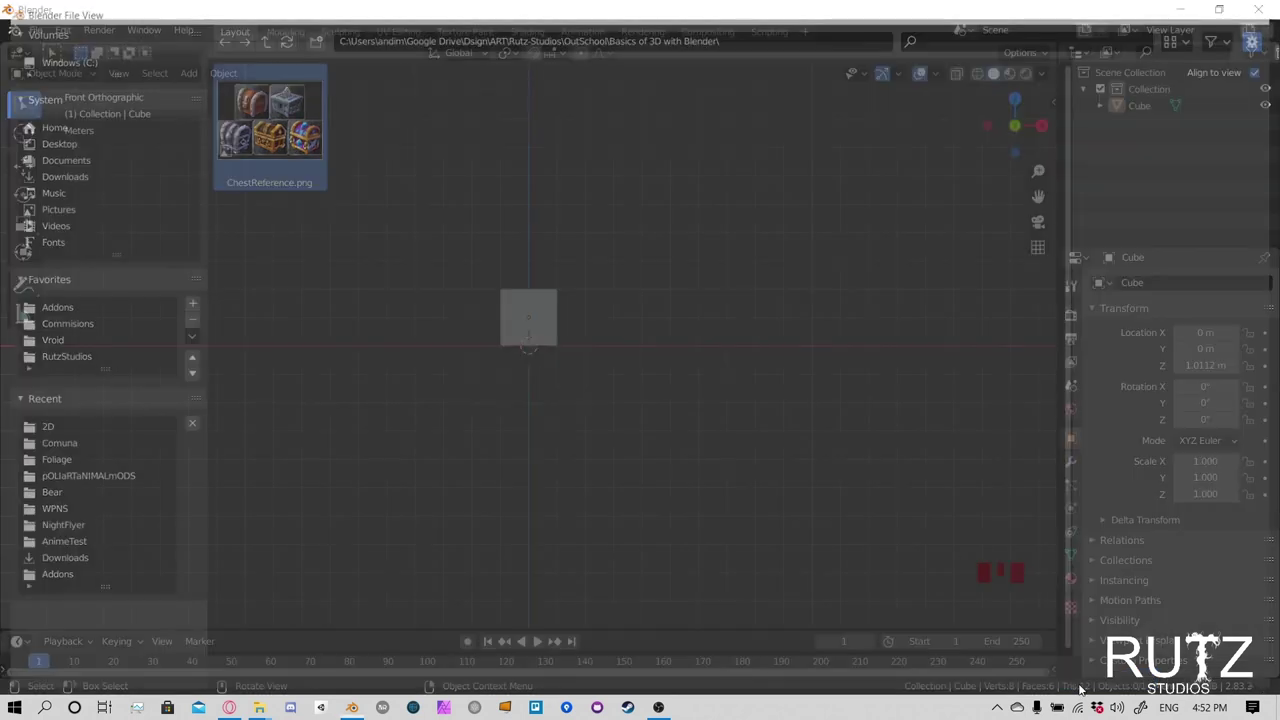
Move the chest reference image beside the cube, to about X 4.7 m and Z 1.93 m, with its base near the ground line
click(585, 328)
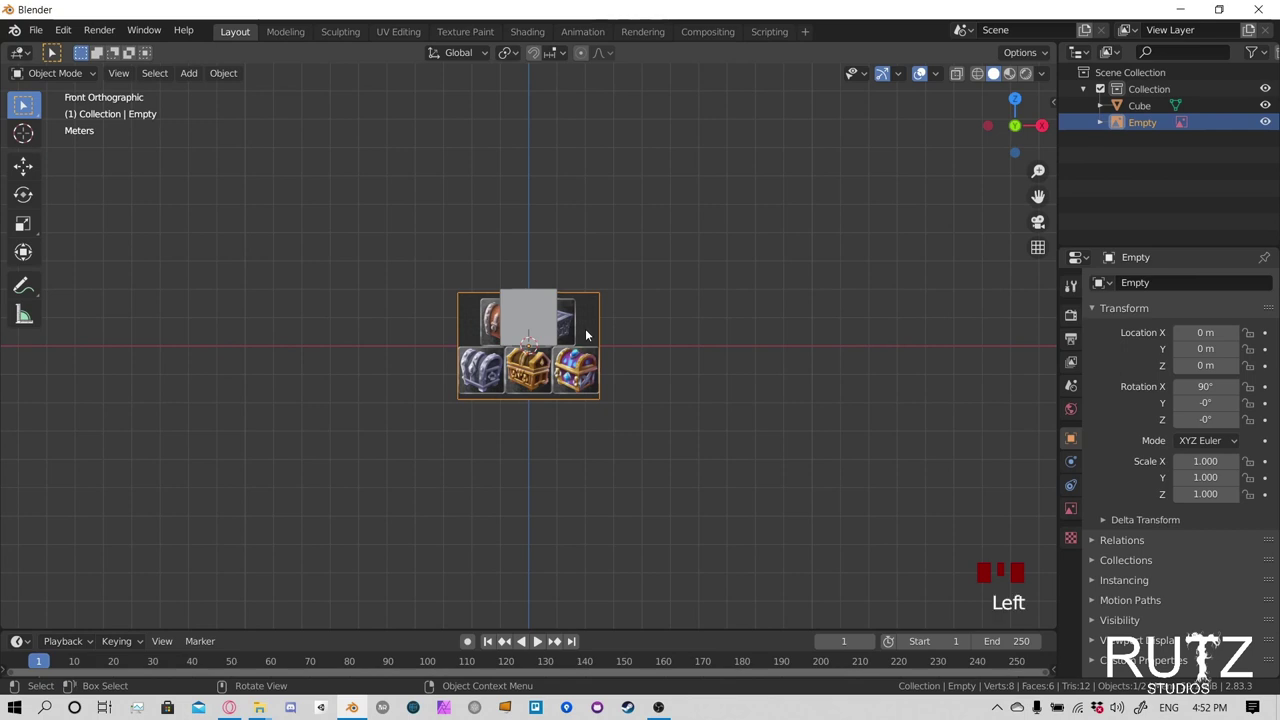
click(592, 329)
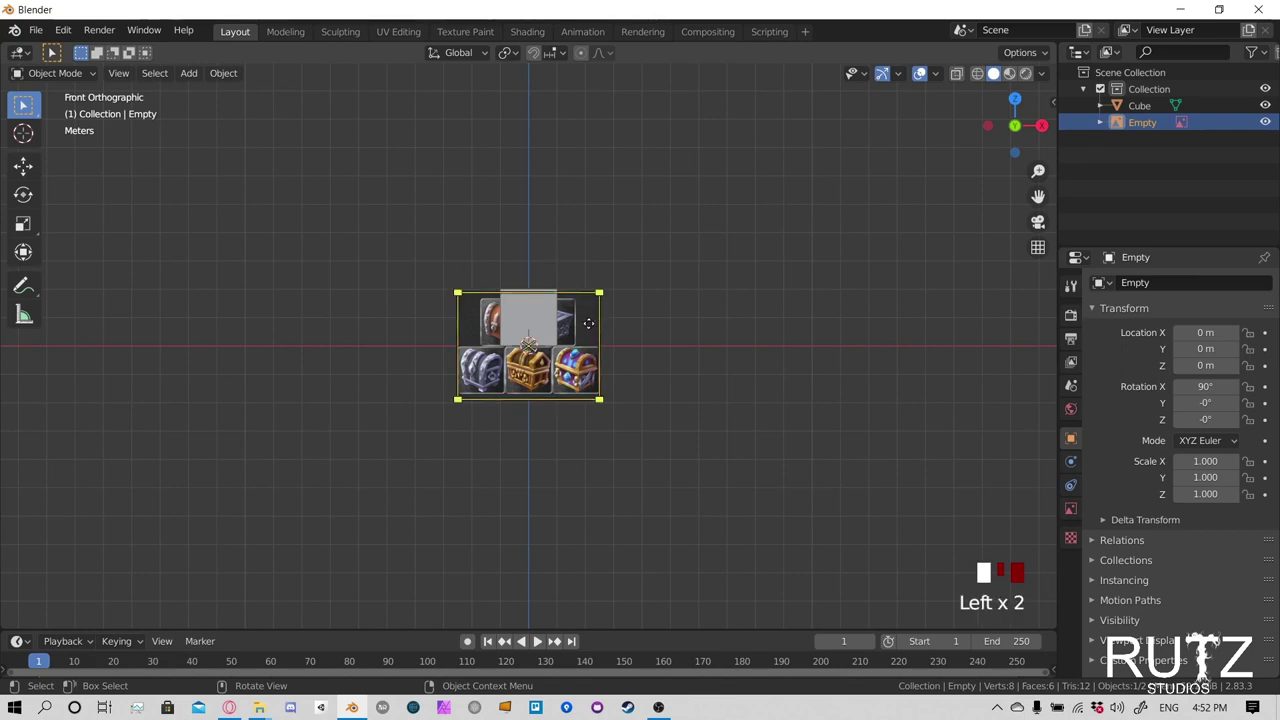
key(g)
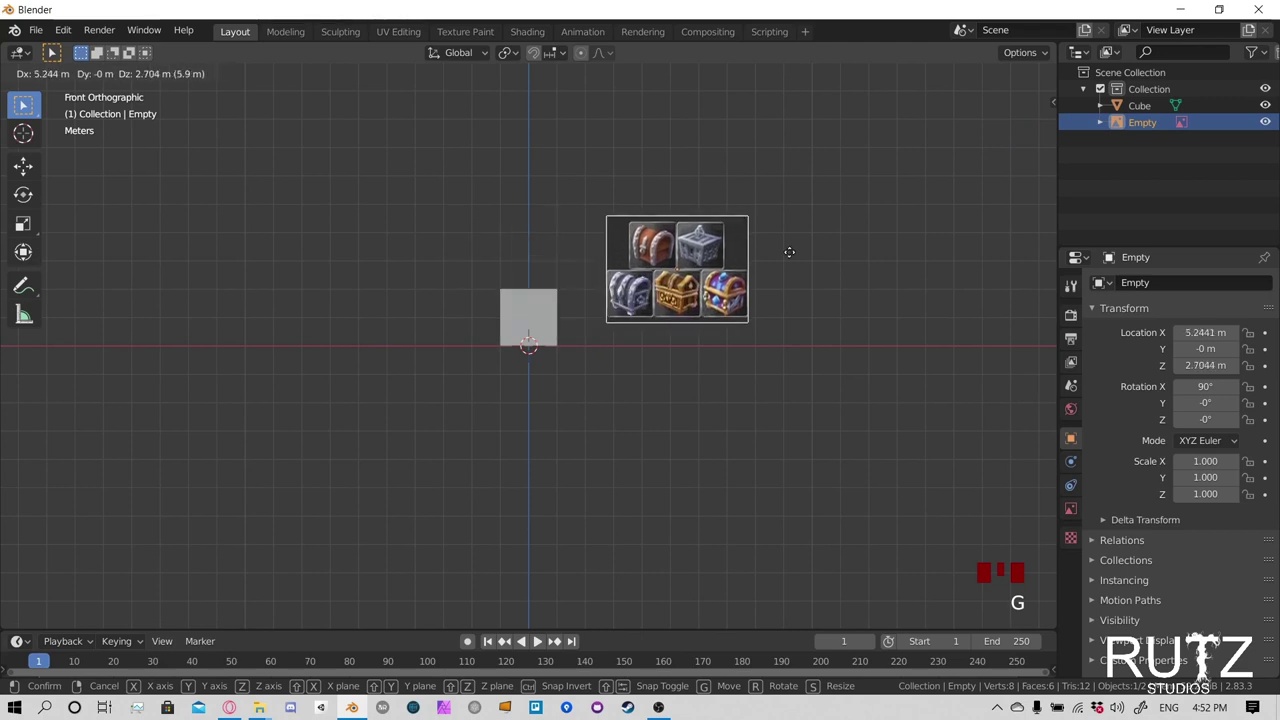
click(713, 268)
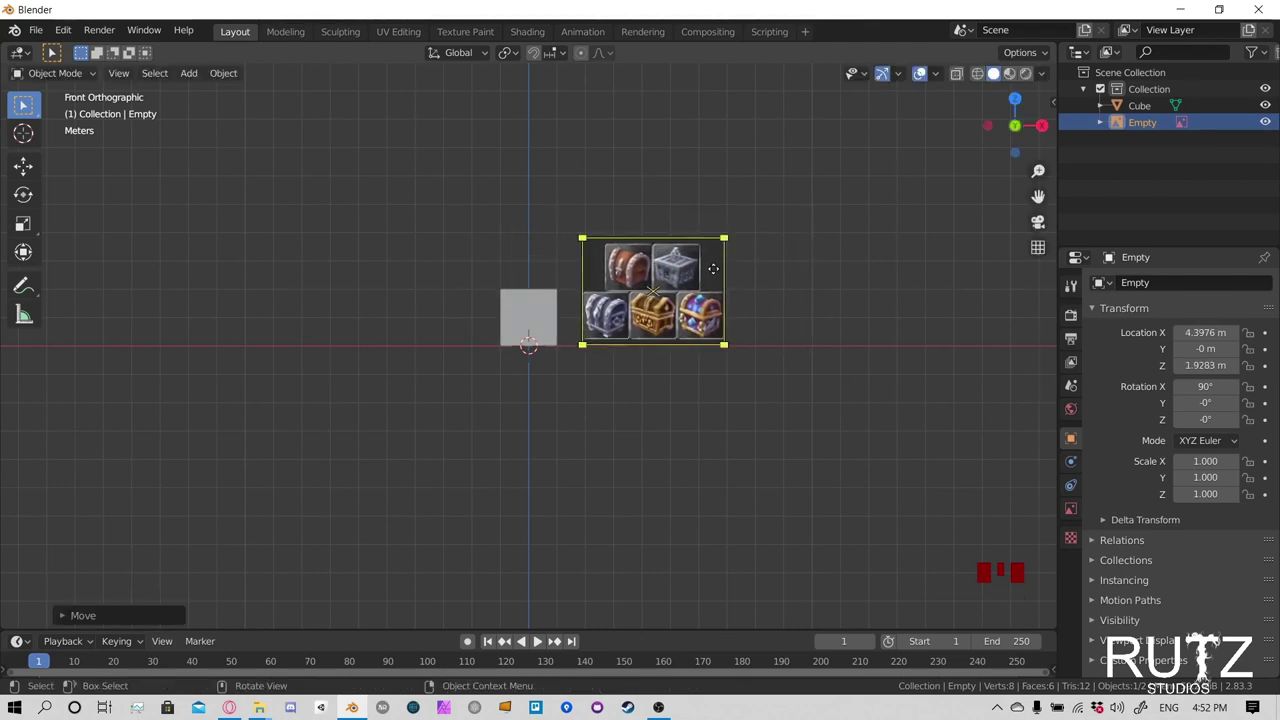
click(25, 170)
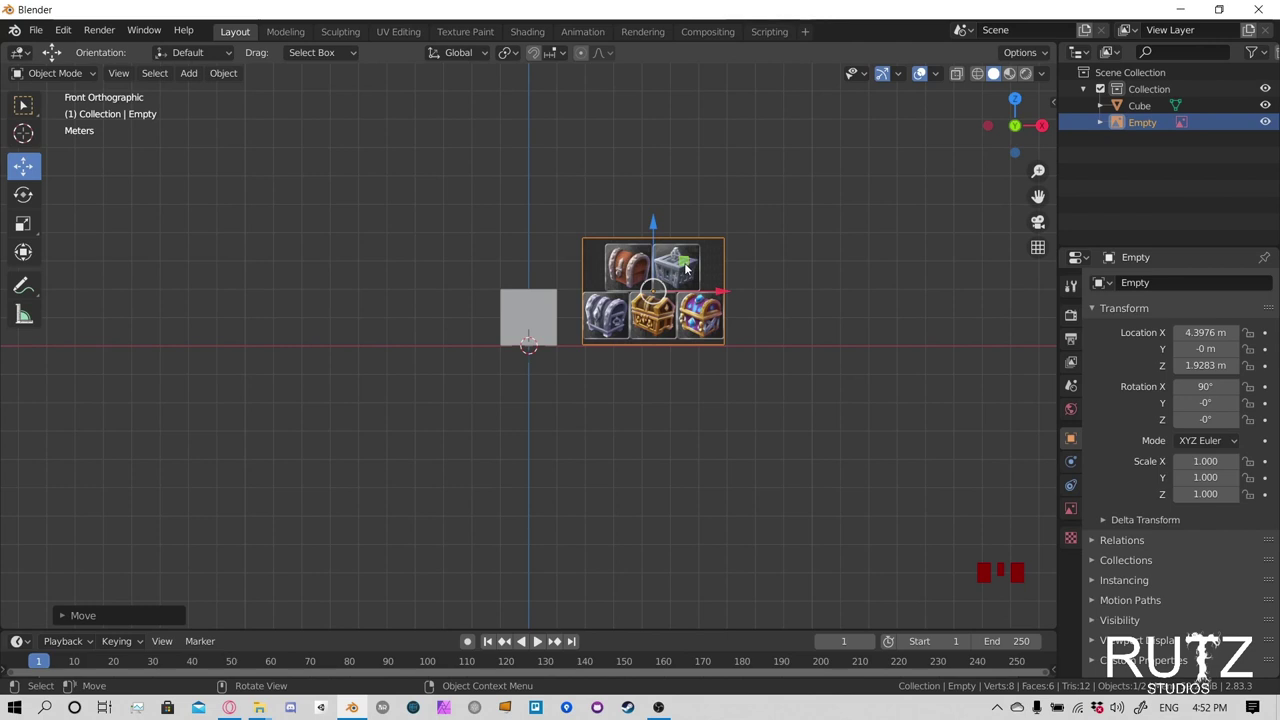
mouse_move(686, 264)
mouse_down()
mouse_move(673, 232)
mouse_move(716, 236)
mouse_move(690, 261)
mouse_up()
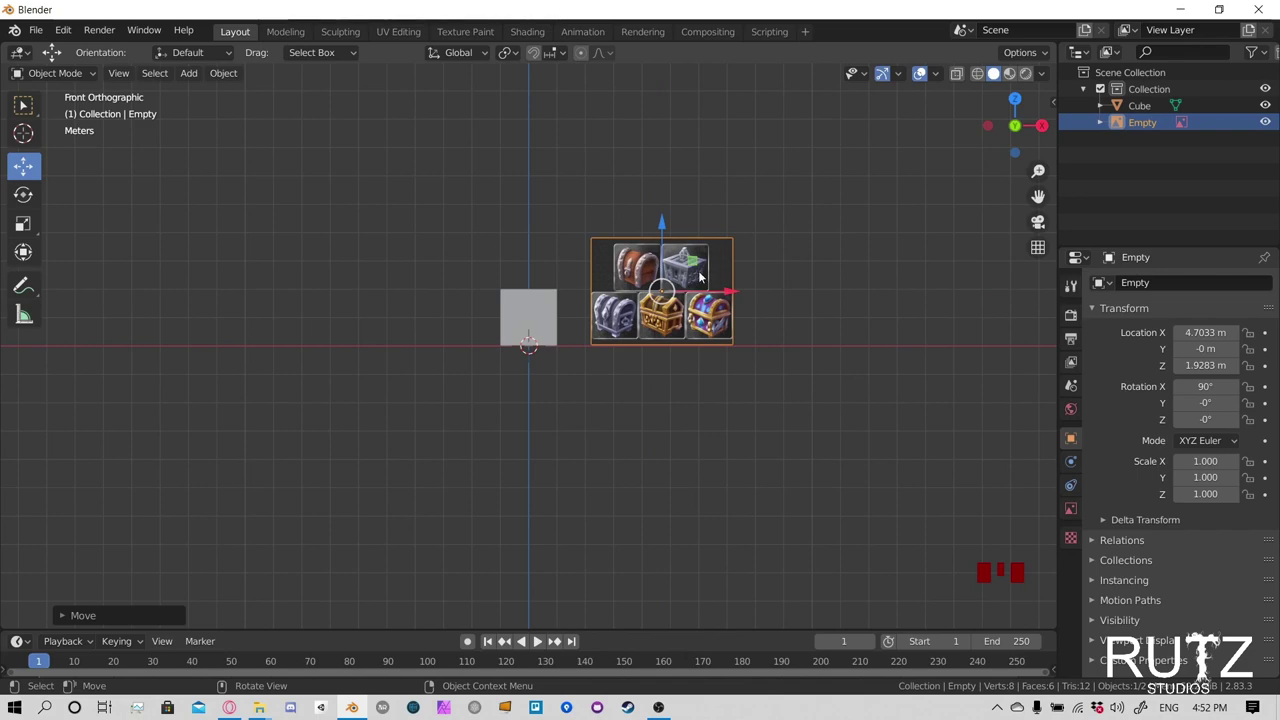
Push the chest reference image back behind the cube along the Y axis, to about Y 4.24 m
middle_drag(700, 276, 664, 337)
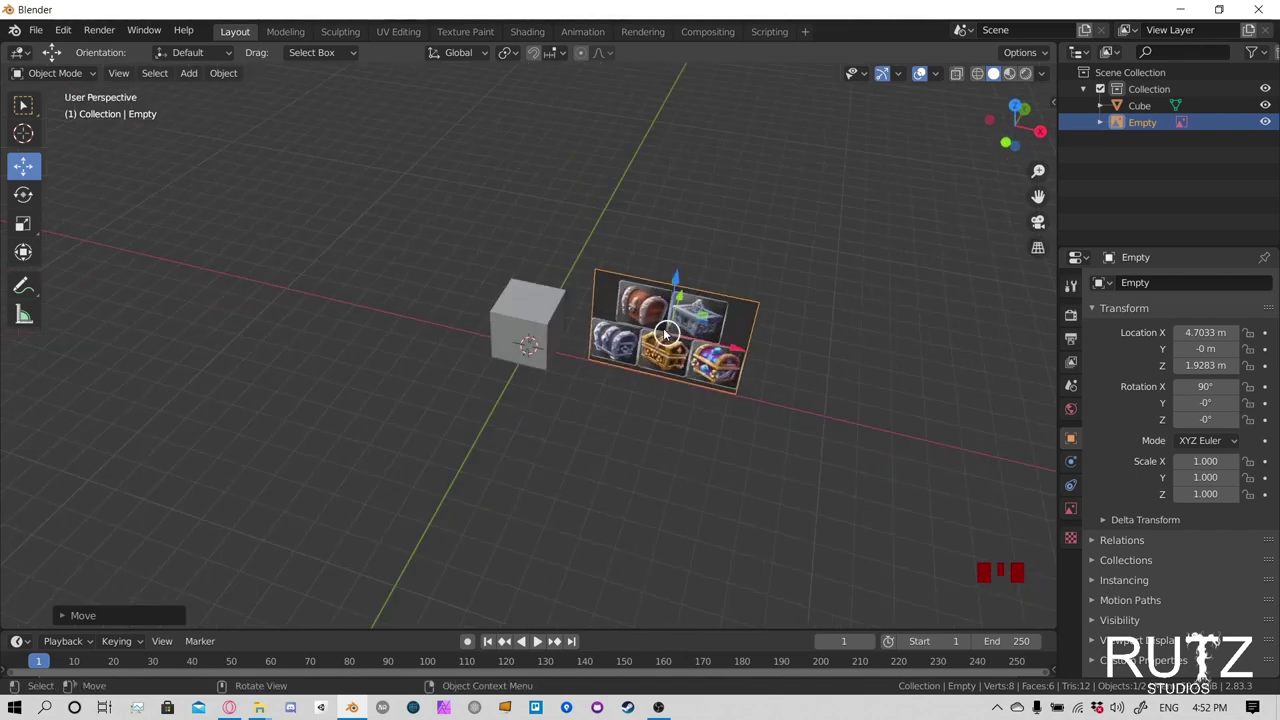
middle_drag(790, 292, 740, 285)
click(33, 178)
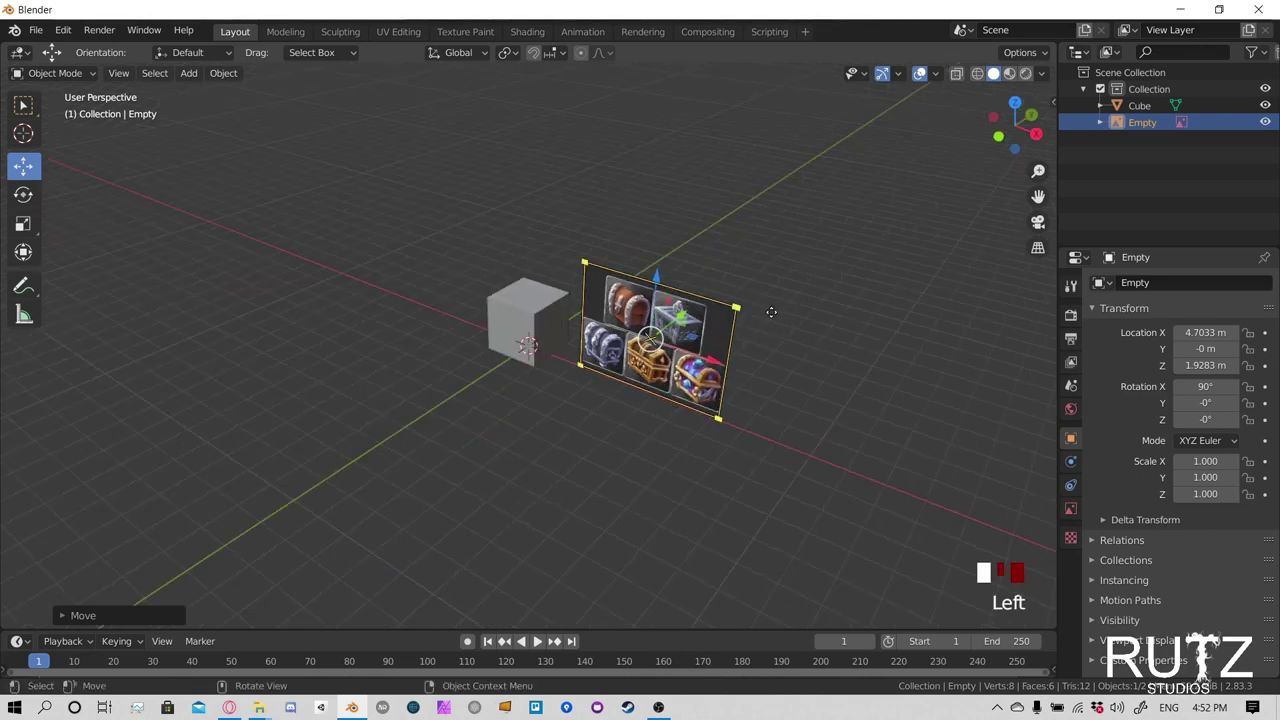
middle_drag(766, 309, 725, 300)
drag(643, 325, 768, 320)
middle_drag(520, 290, 762, 252)
scroll(770, 255, up, 3)
key(Caps_Lock)
key(Caps_Lock)
scroll(660, 330, down, 3)
scroll(795, 277, down, 1)
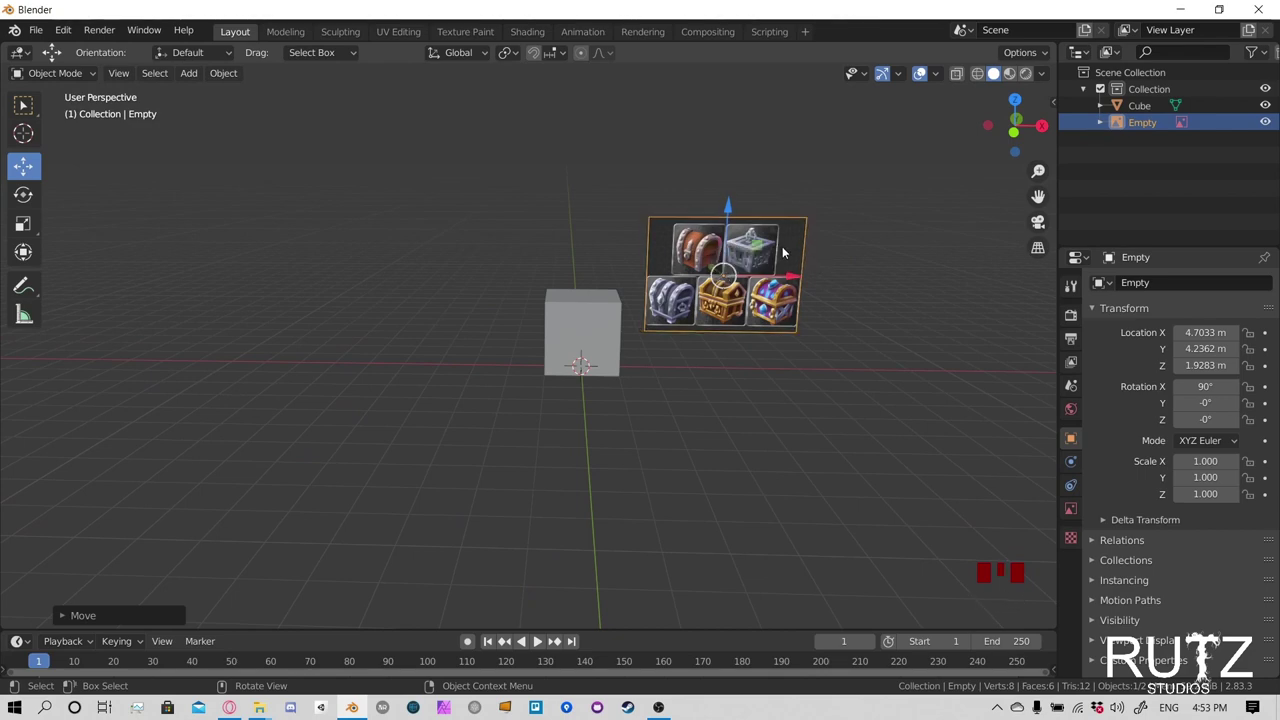
Duplicate the chest reference image along the X axis and place the copy on the cube's other side at about X -5.99 m
key(shift)
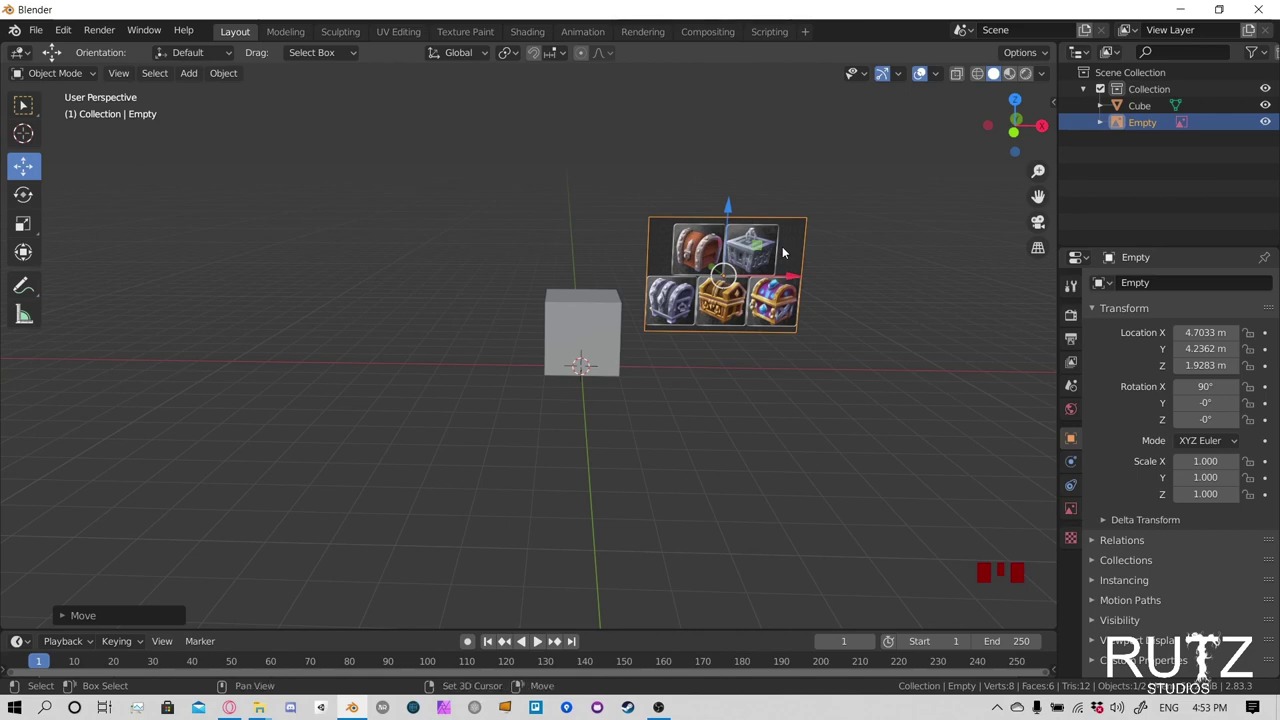
key(shift+d)
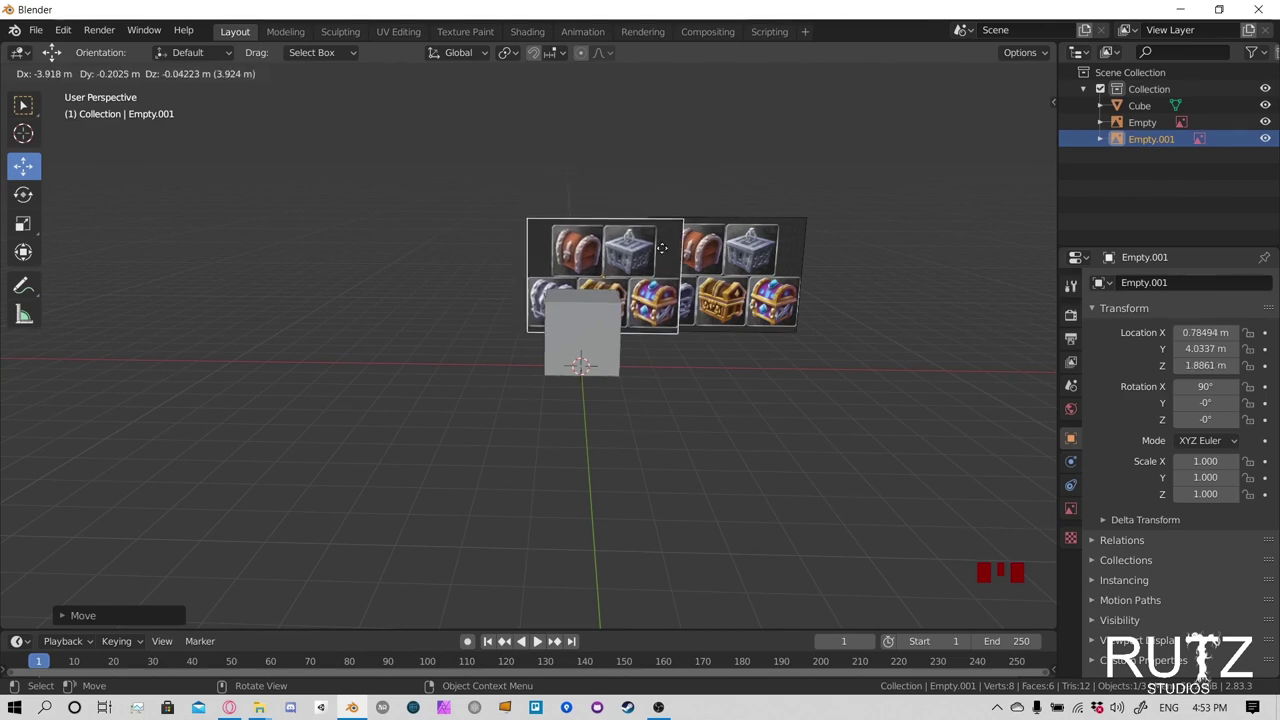
key(x)
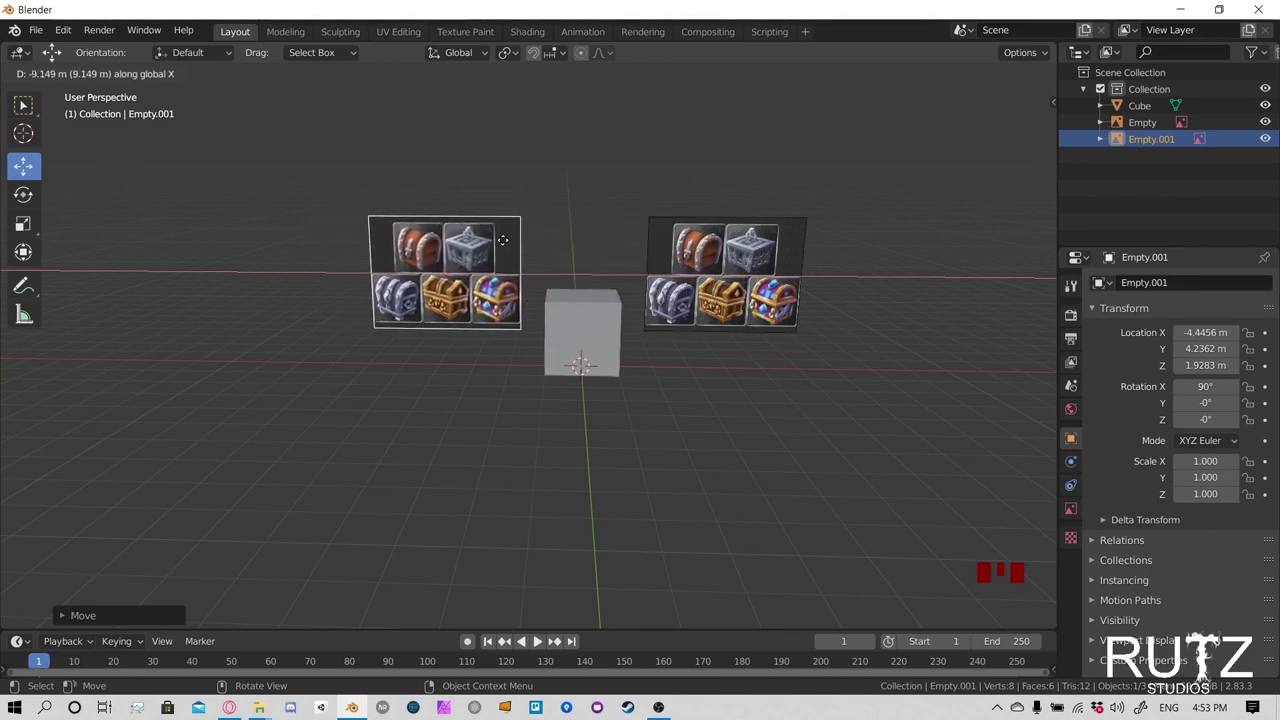
click(459, 241)
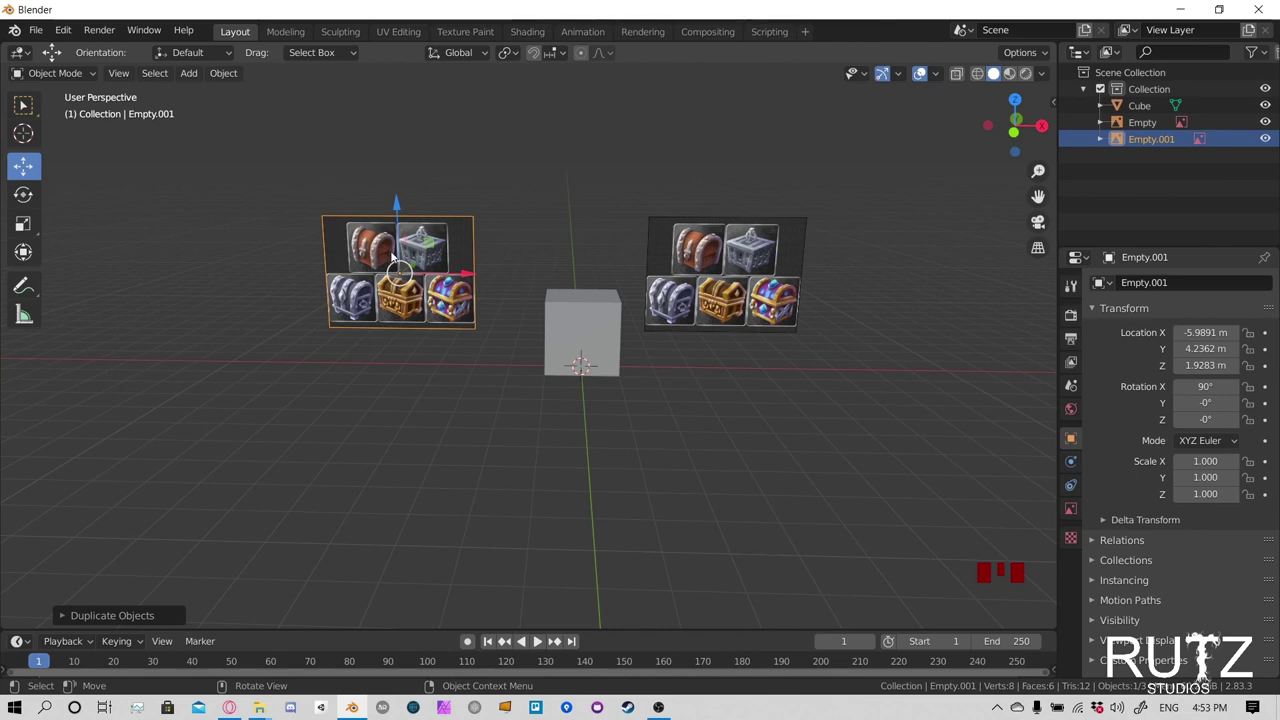
View the scene in front and then right orthographic view, deselect the image copy and return to the box selection tool
mouse_move(474, 236)
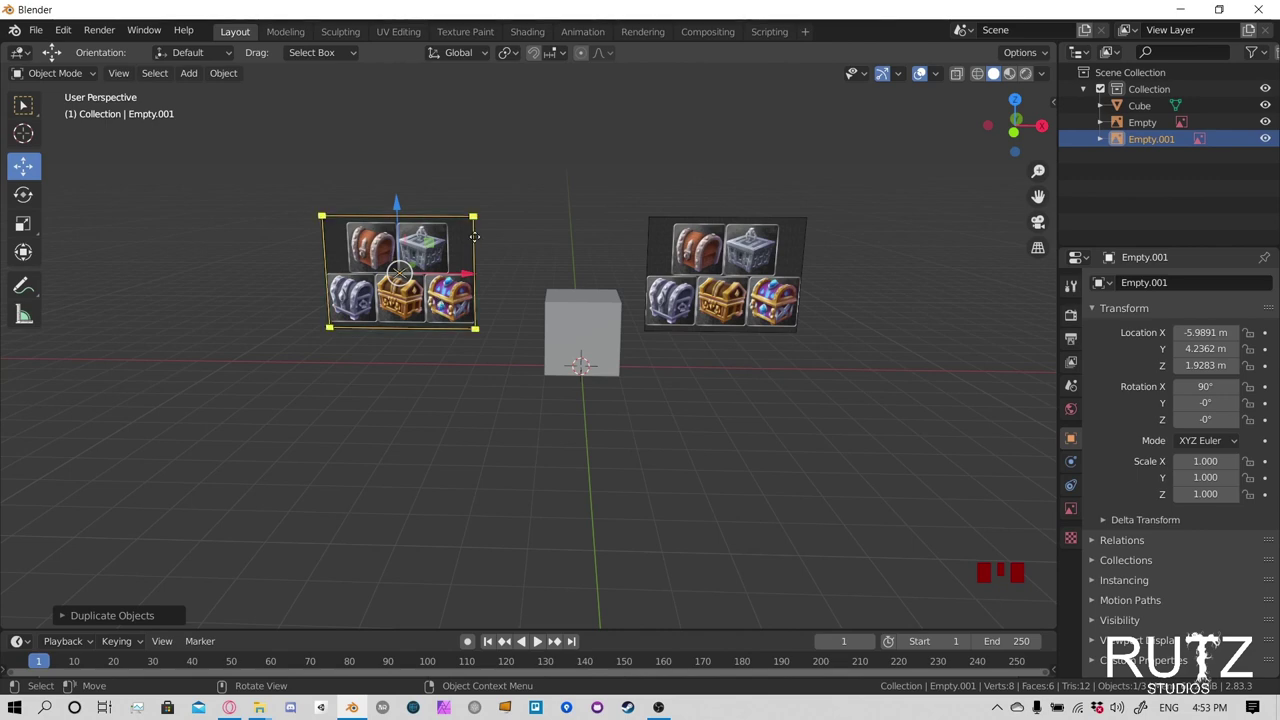
key(KP_1)
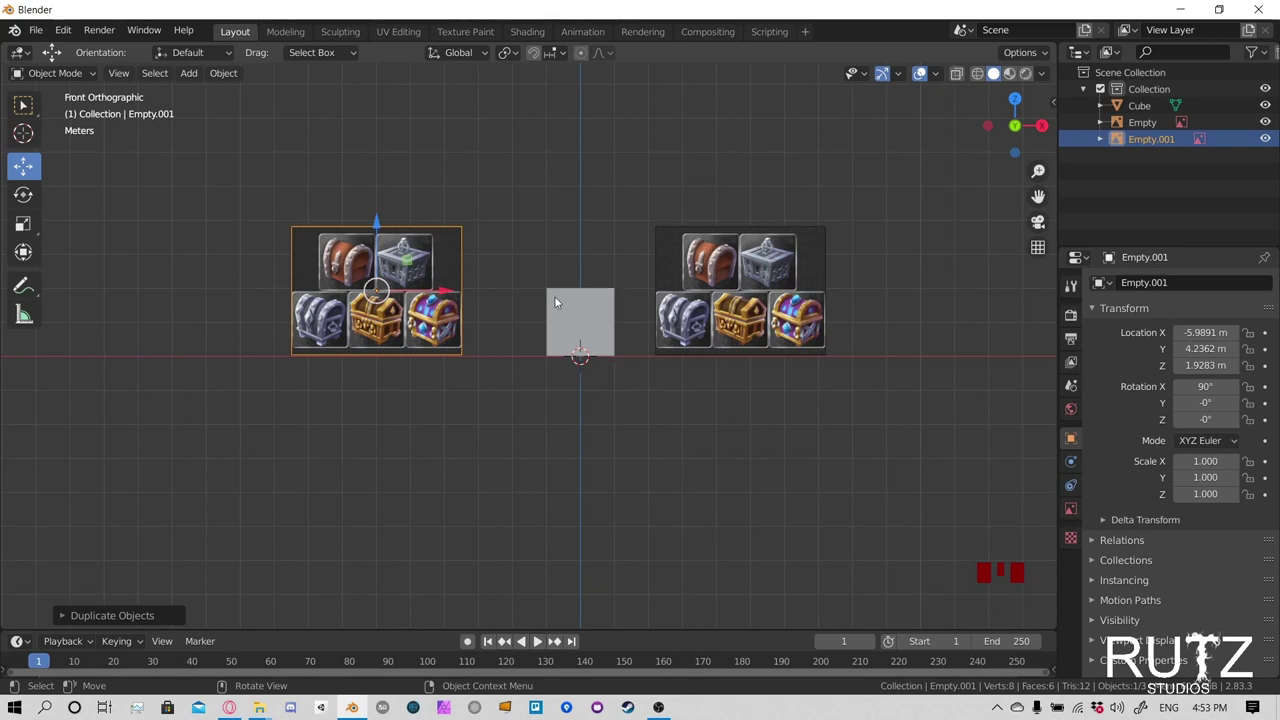
key(KP_3)
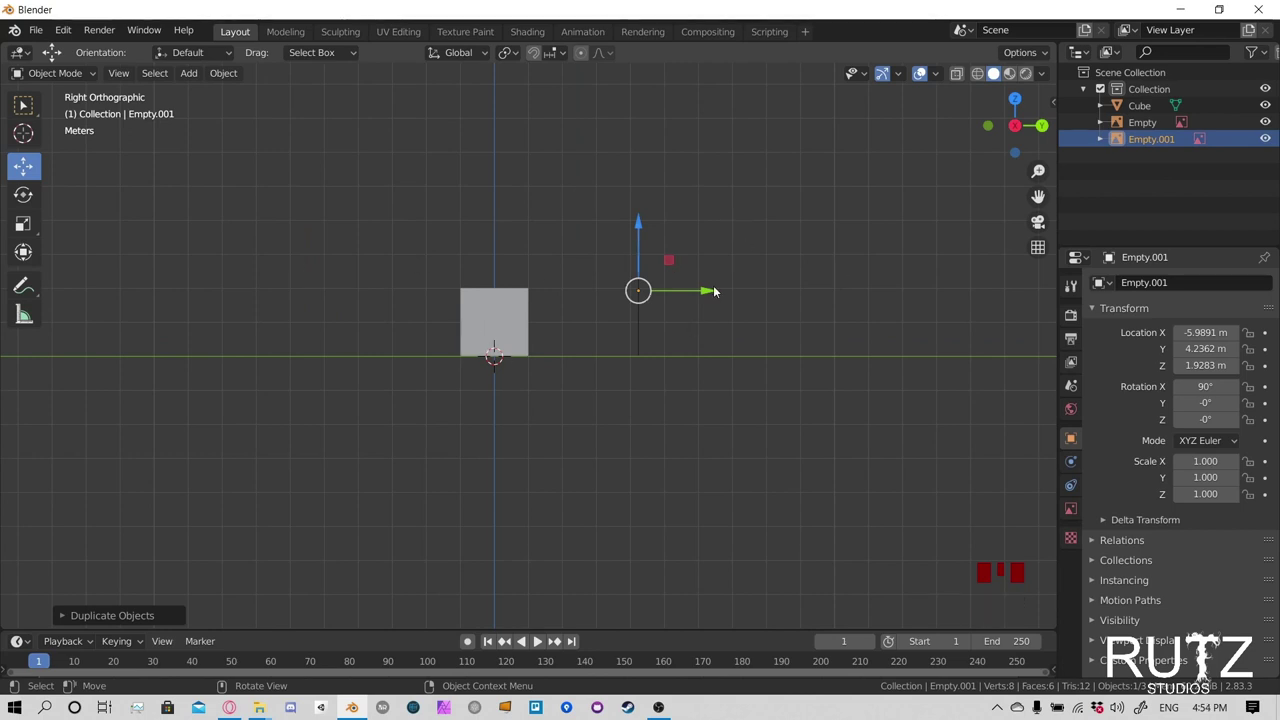
click(604, 231)
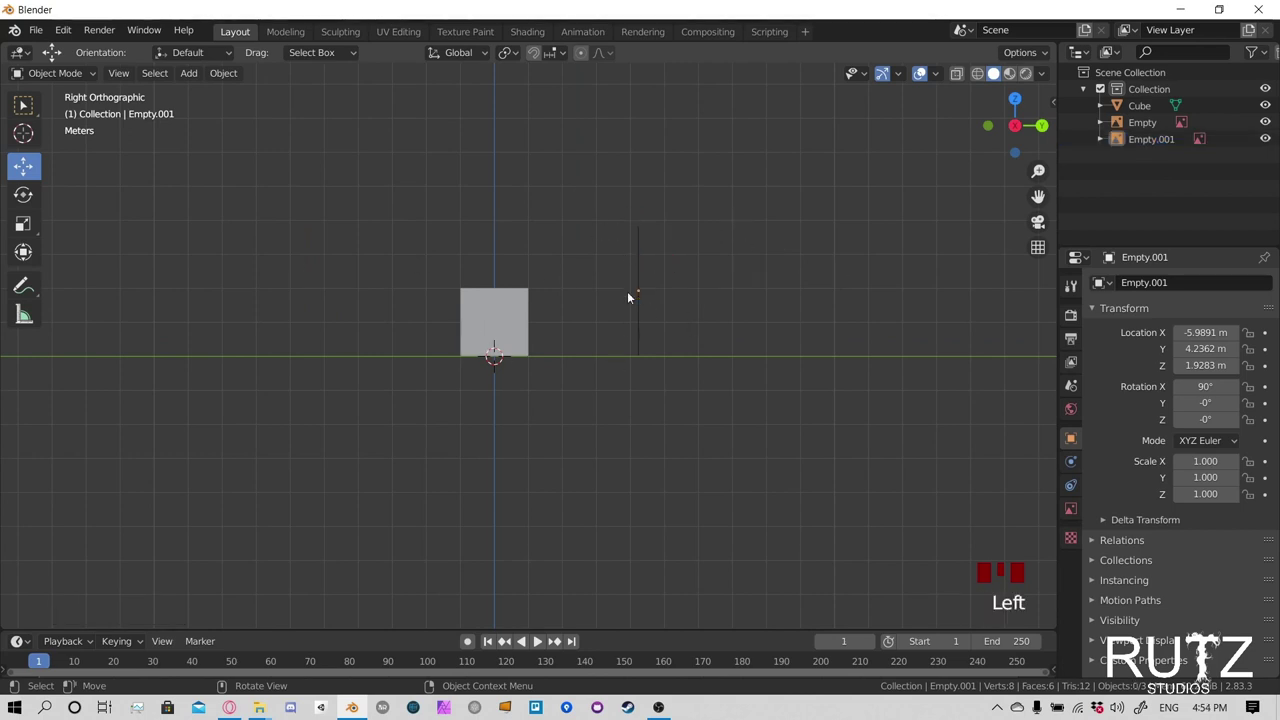
click(23, 104)
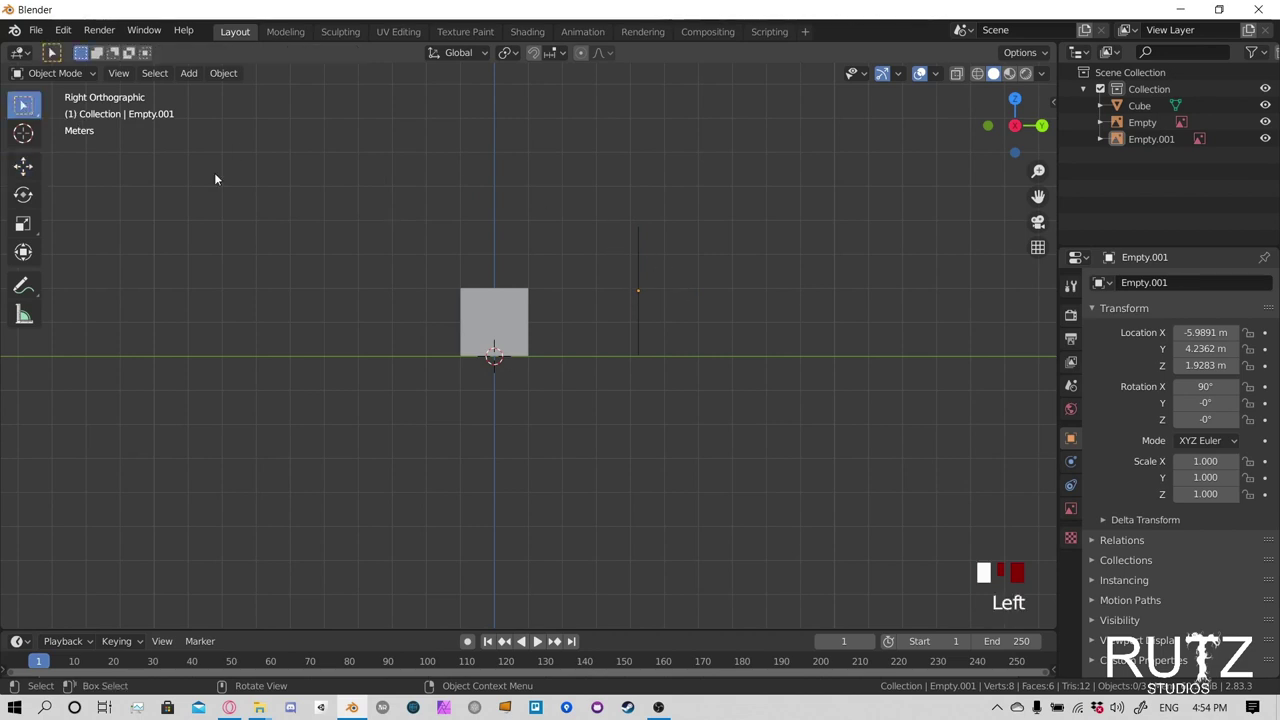
Select the chest reference image copy at about X -5.99 m
middle_drag(399, 210, 620, 236)
click(409, 243)
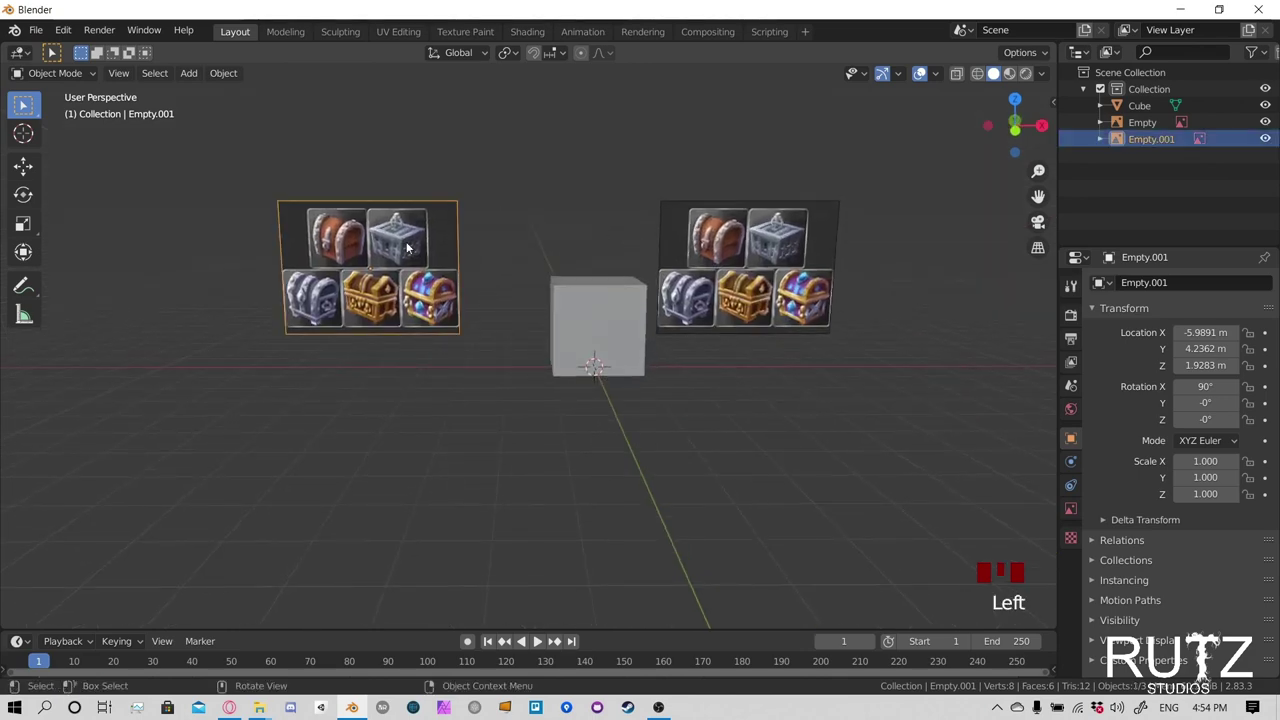
click(416, 240)
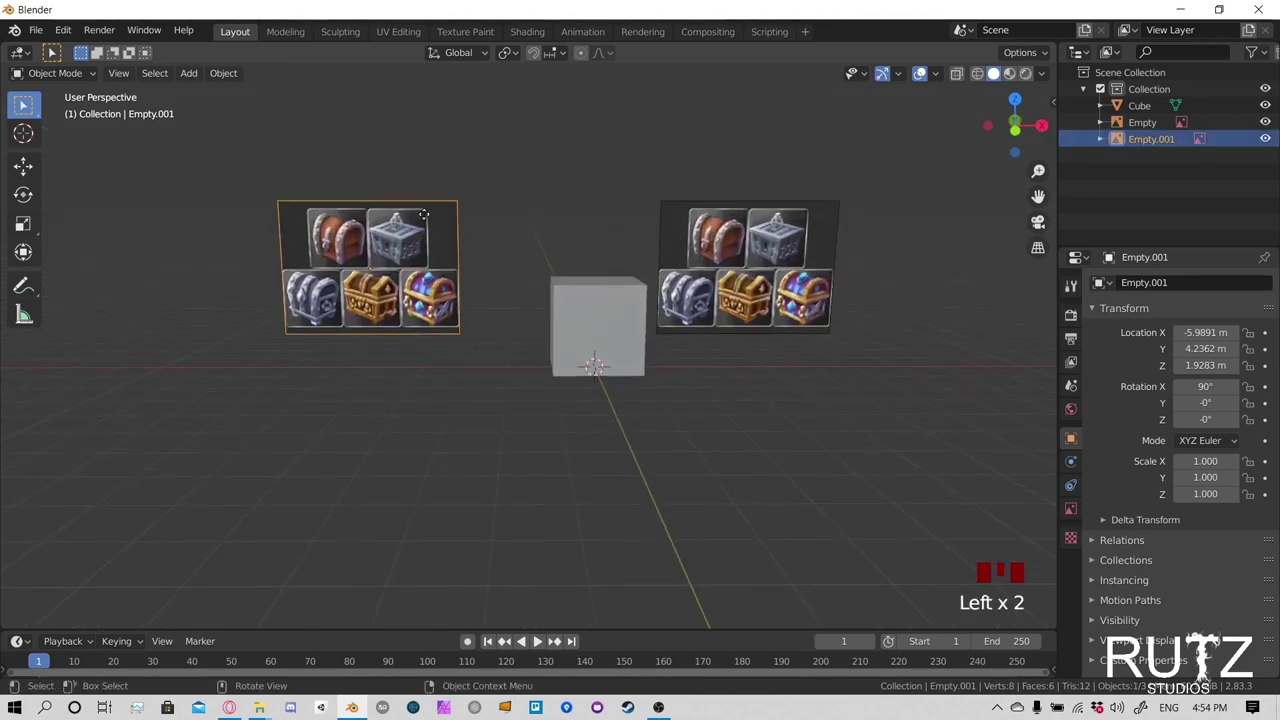
click(427, 258)
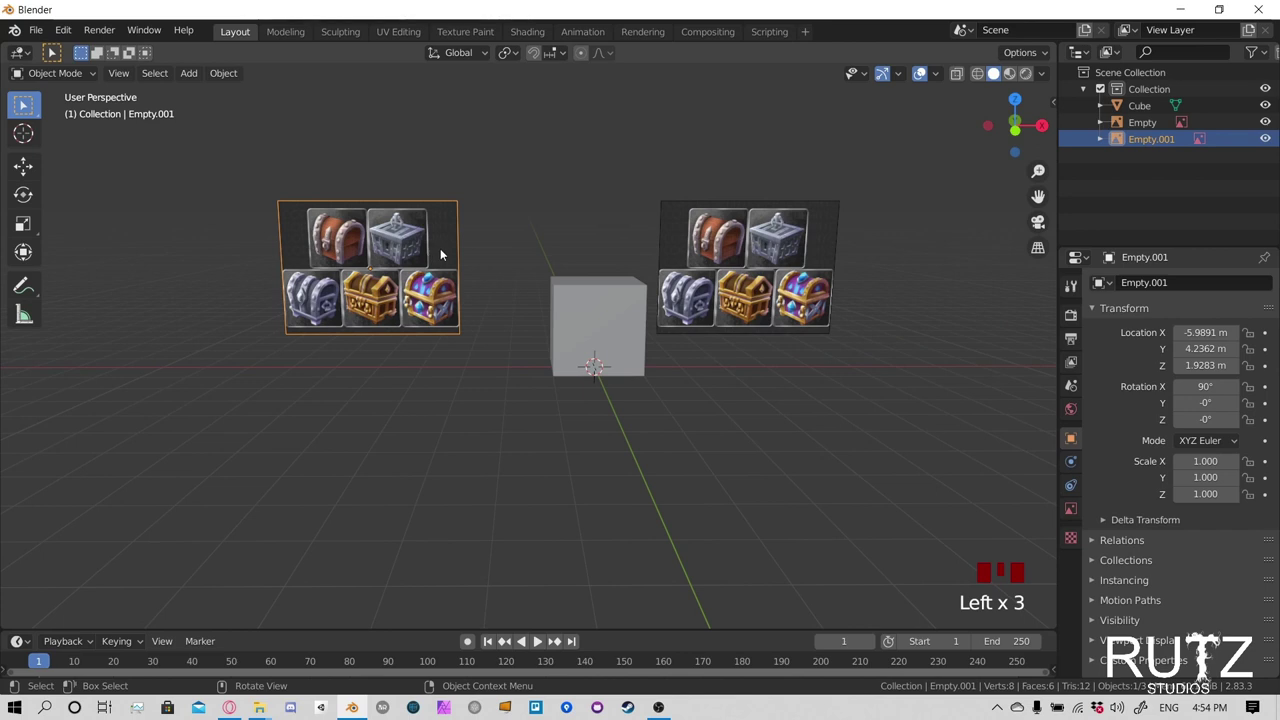
key(r)
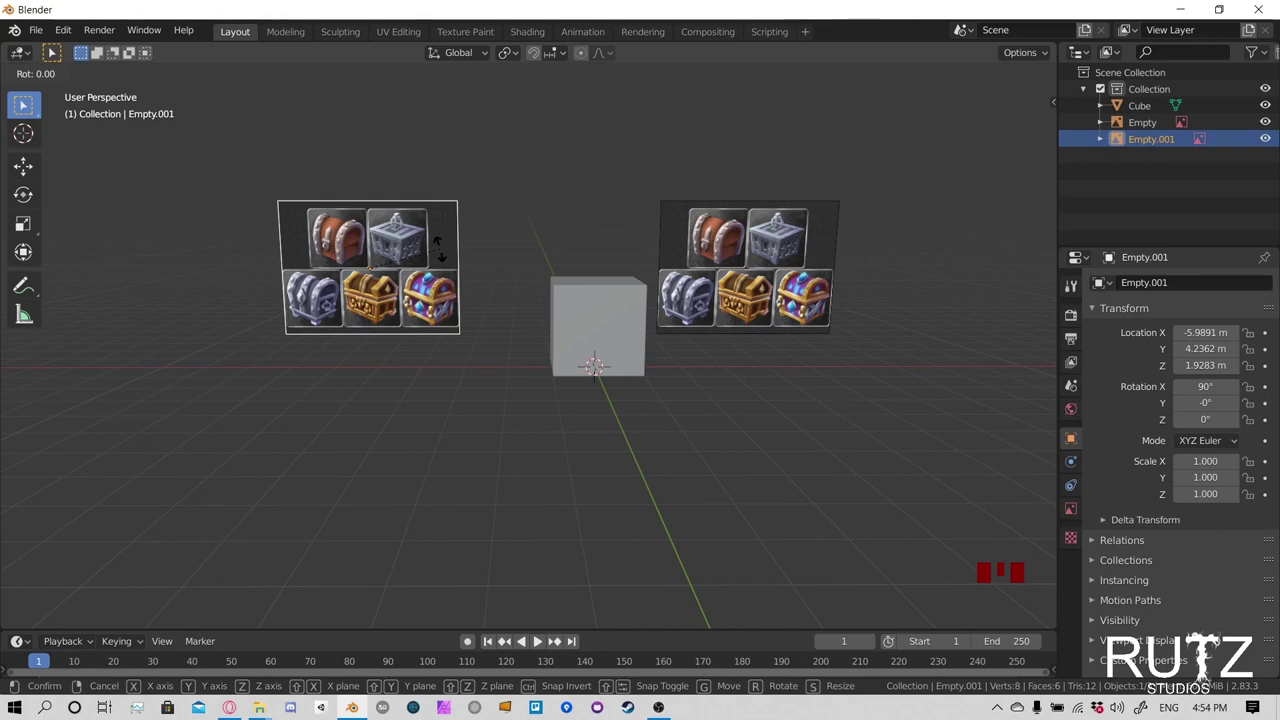
text(9)
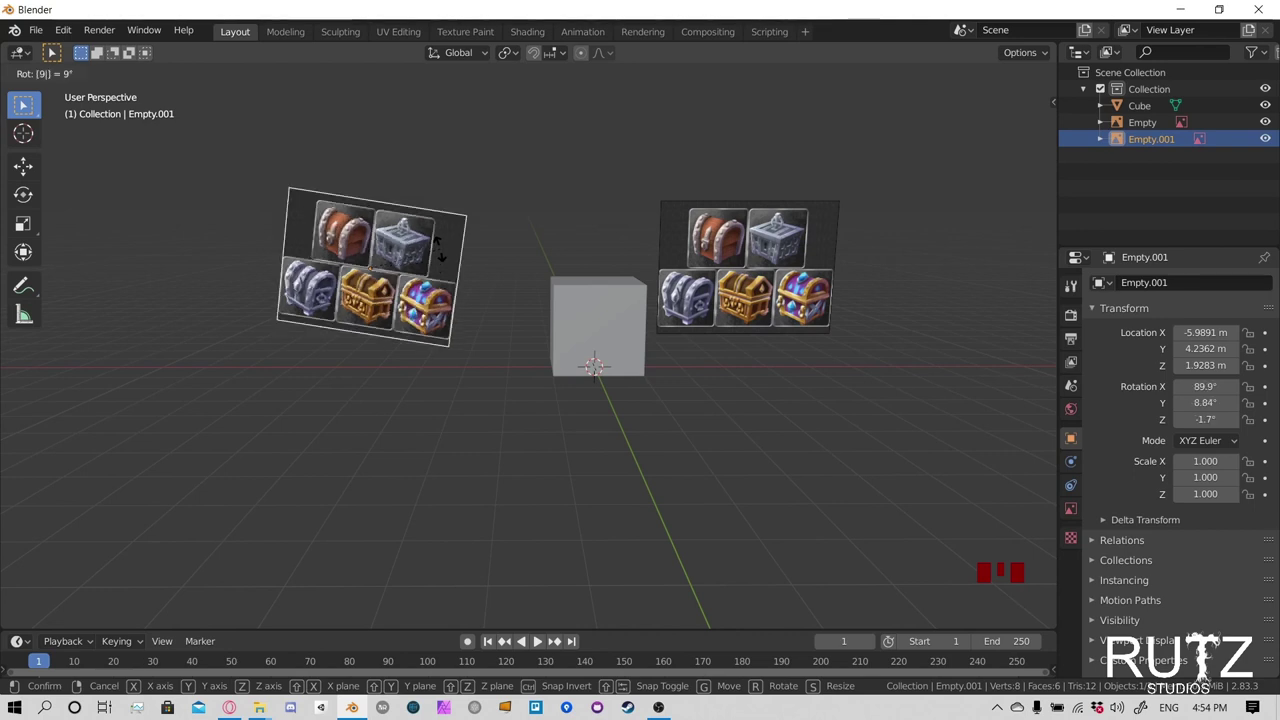
text(0)
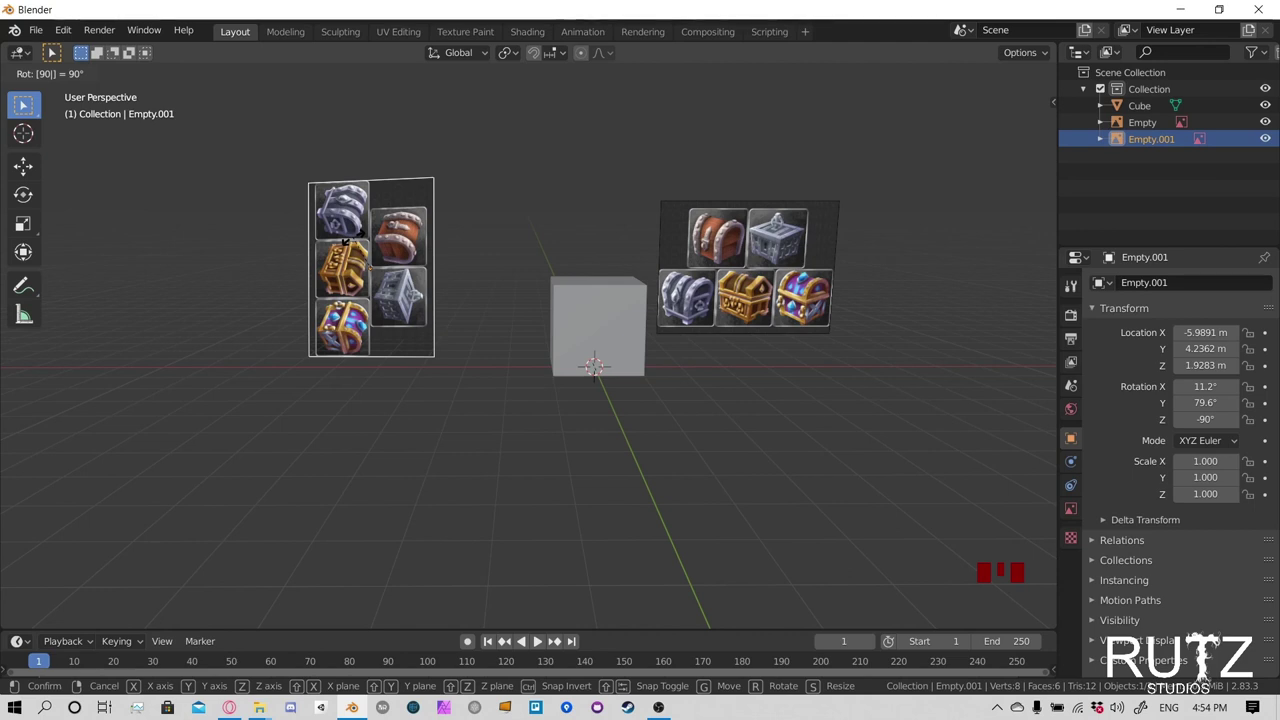
key(Escape)
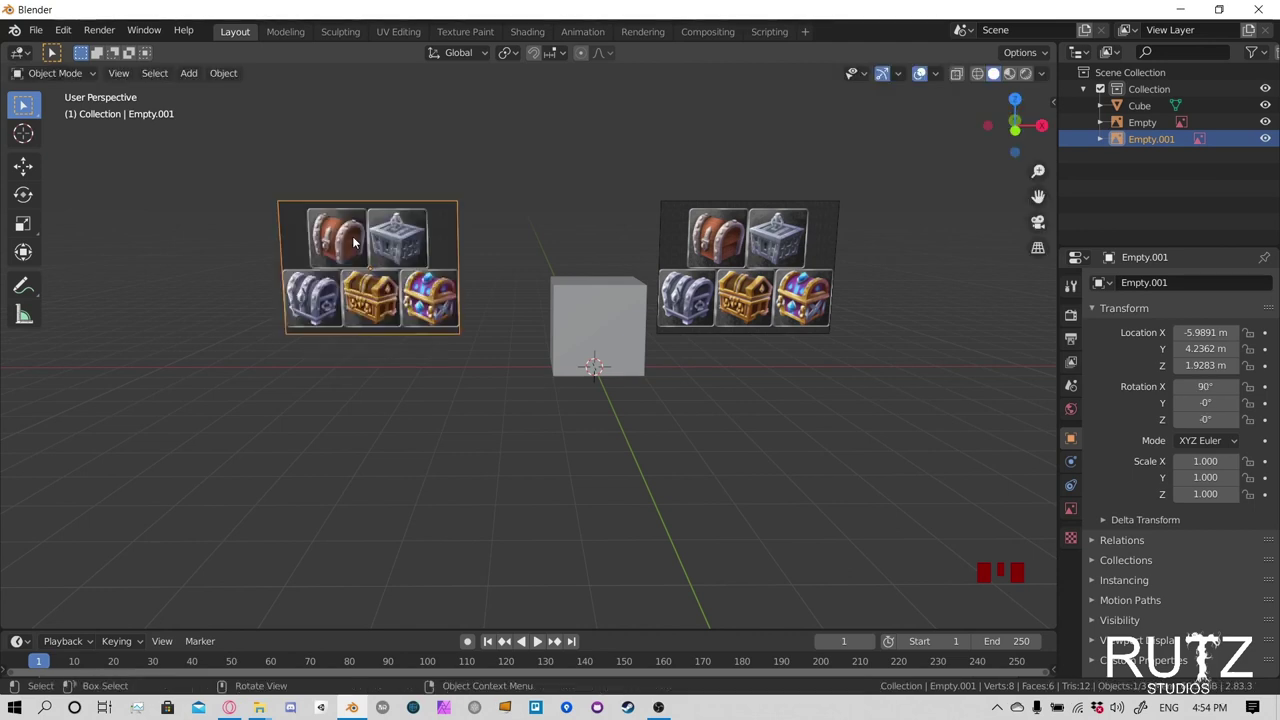
click(380, 253)
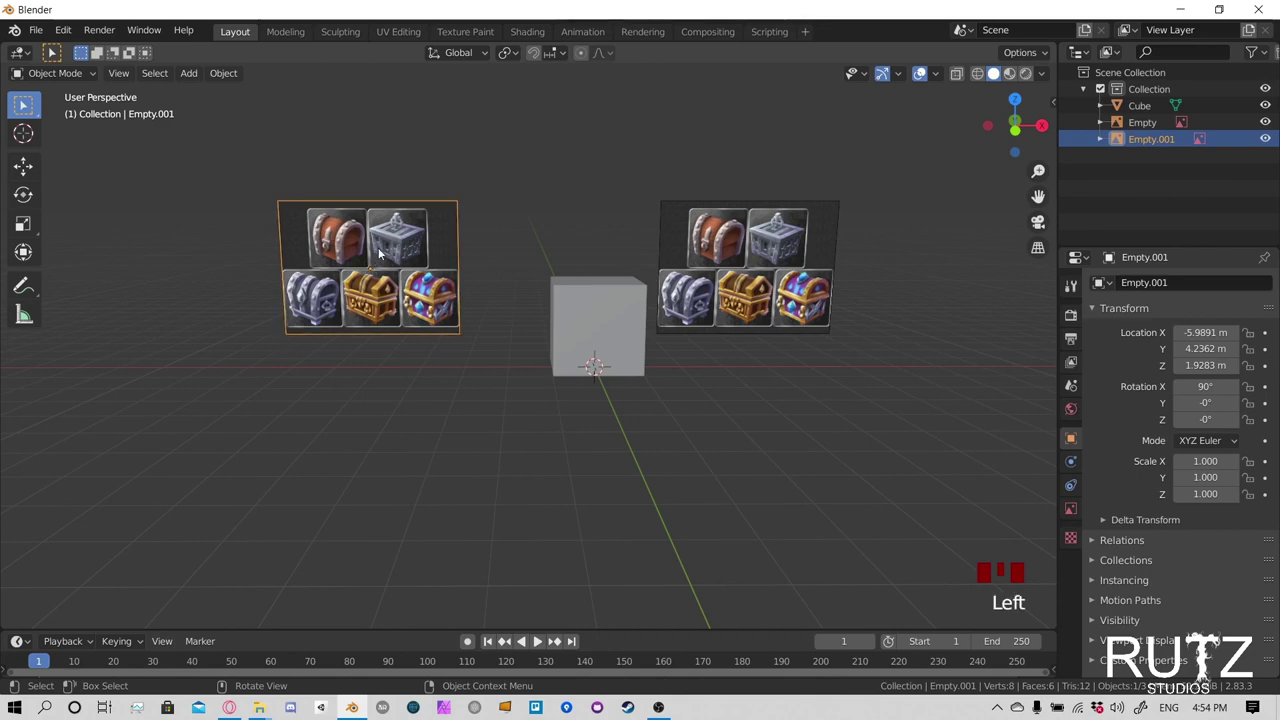
key(r)
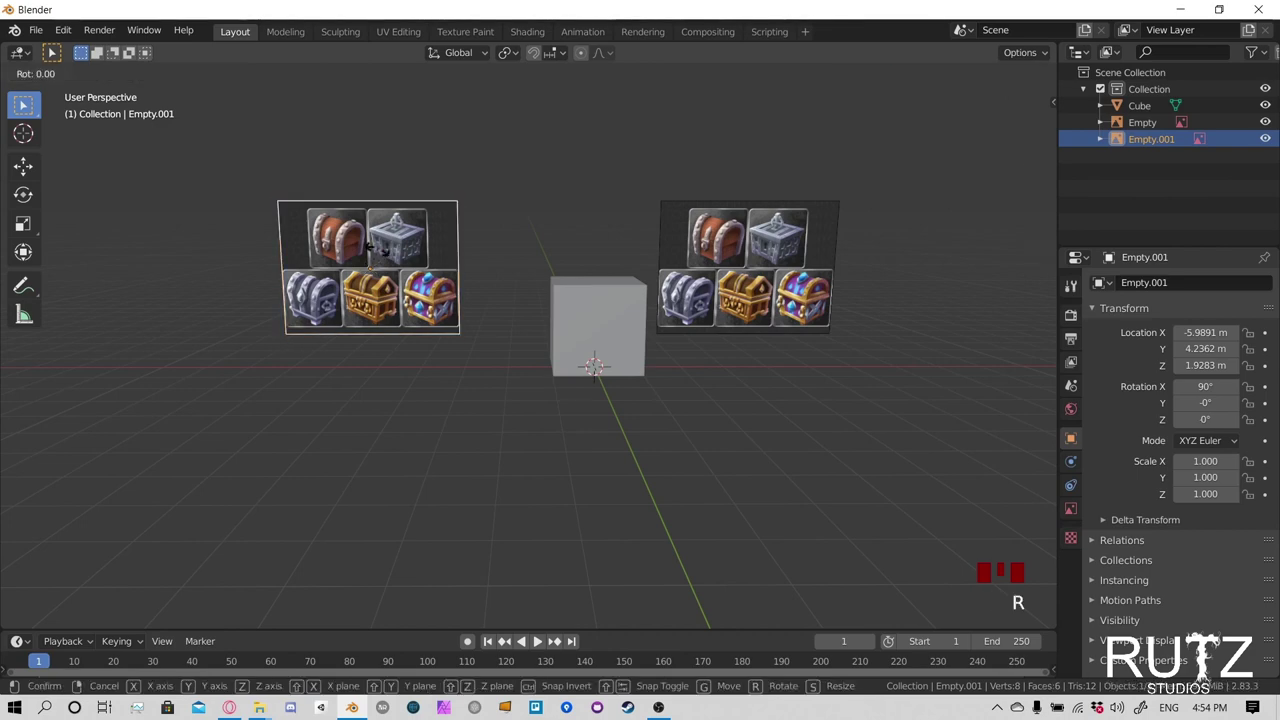
key(Escape)
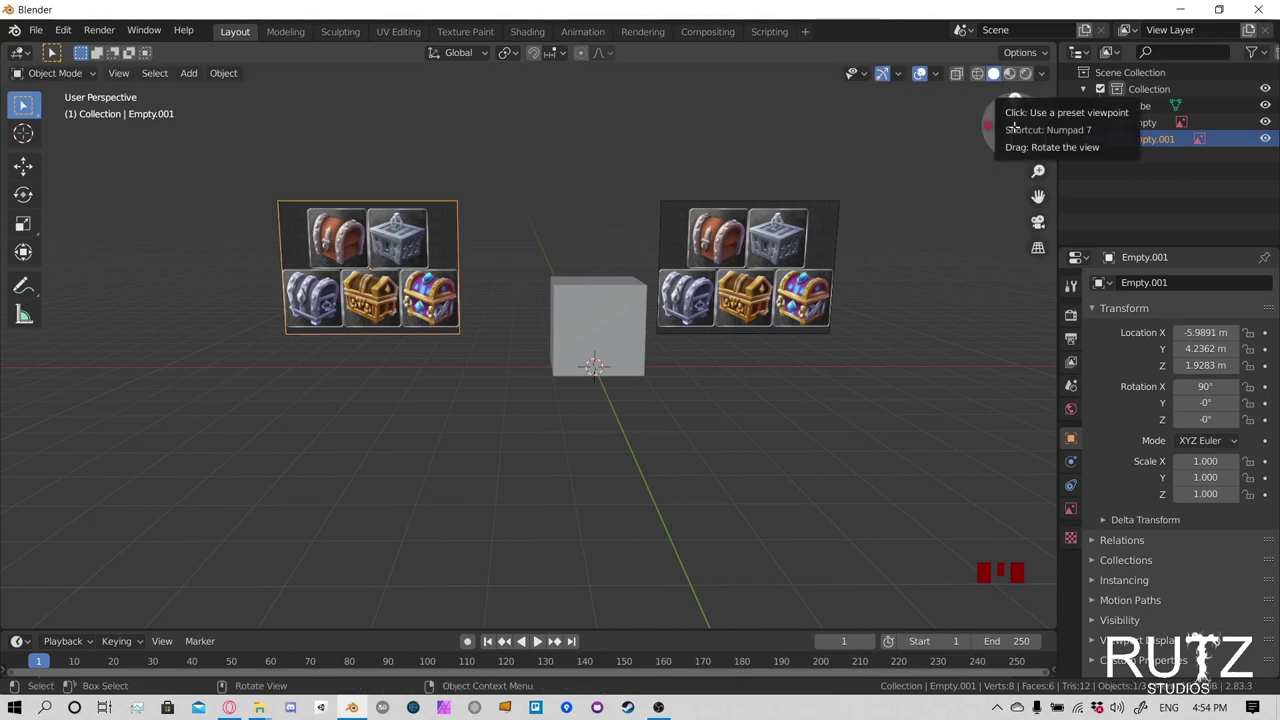
Rotate the selected chest reference image copy by 90° about the global Z axis
middle_drag(1013, 127, 1015, 98)
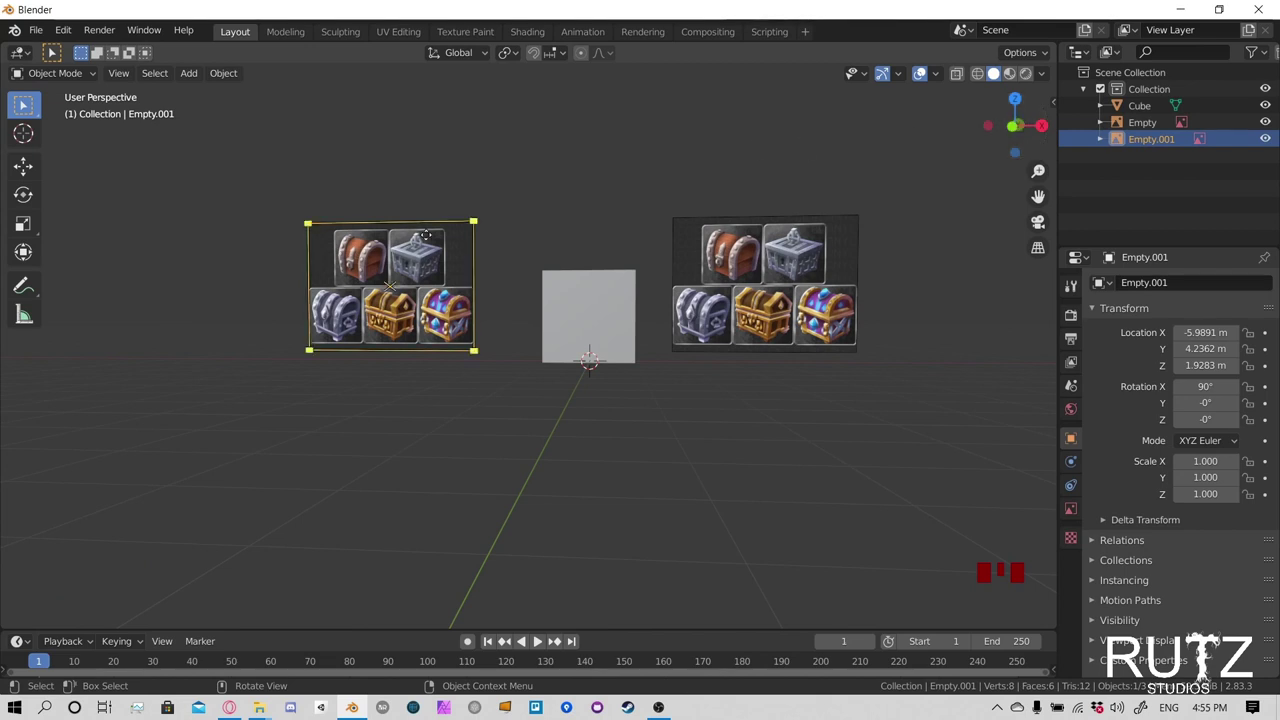
middle_drag(440, 226, 385, 236)
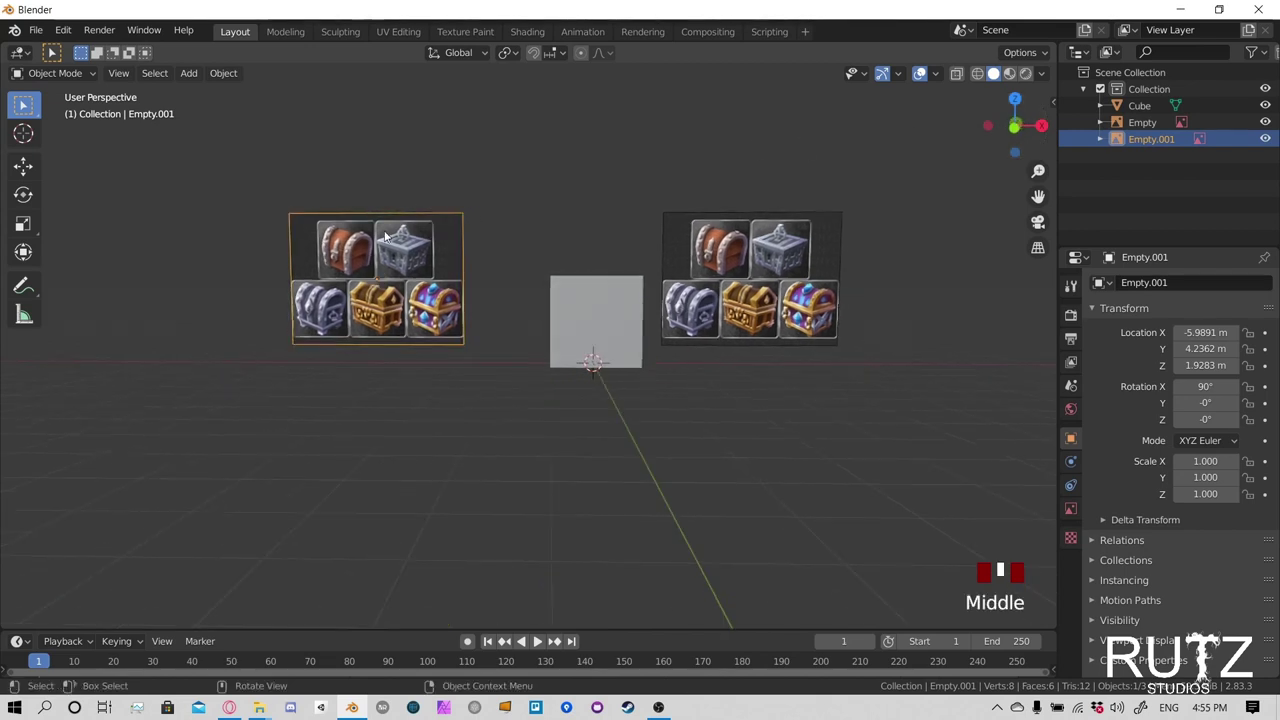
key(r)
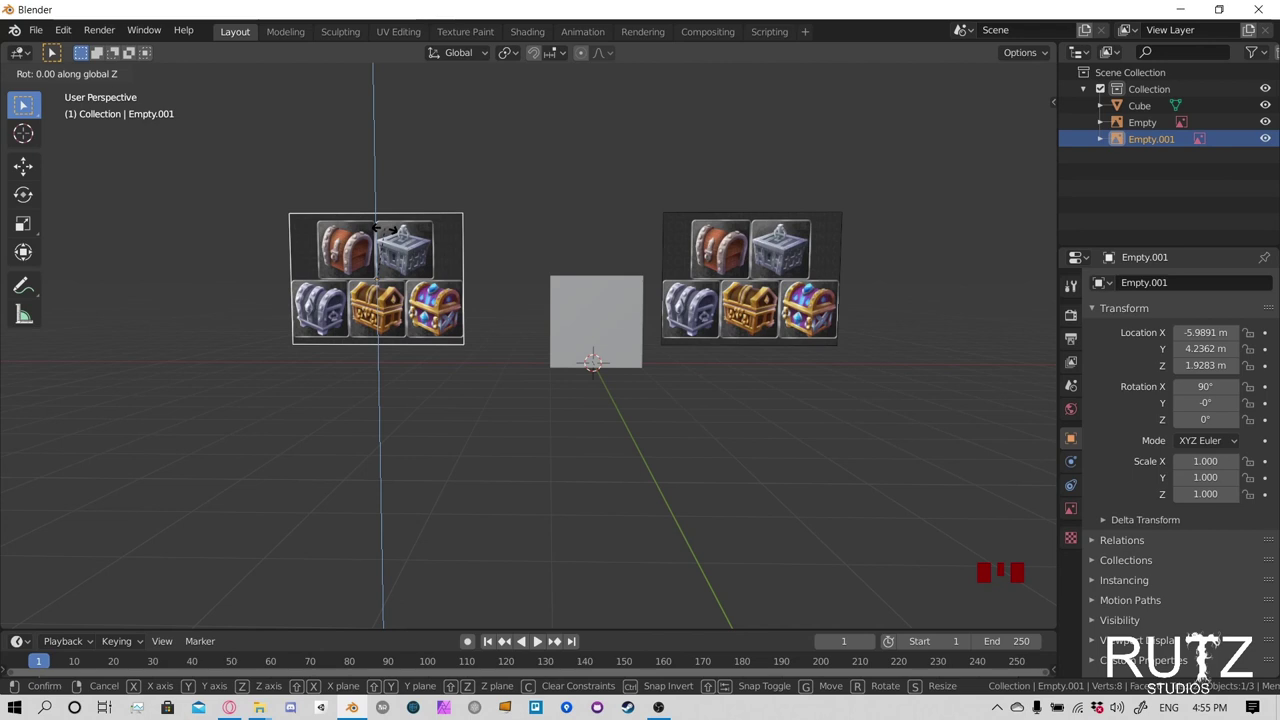
text(90)
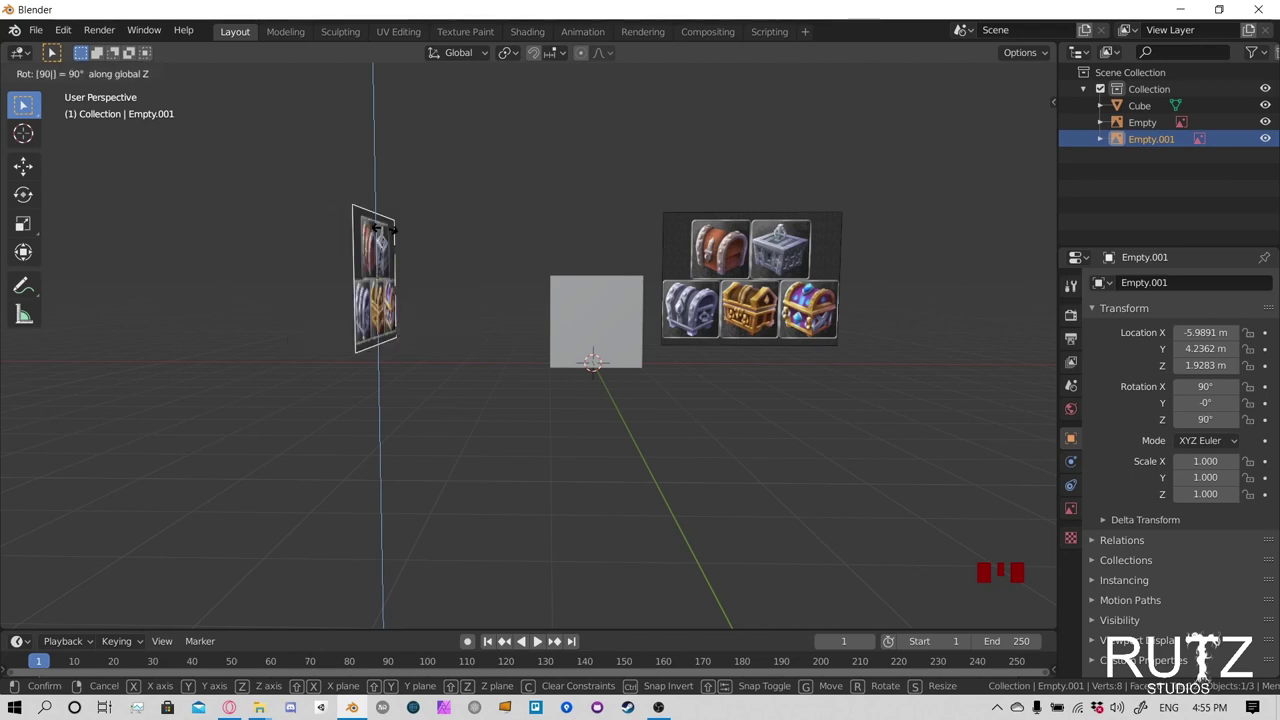
key(Return)
middle_drag(550, 249, 401, 262)
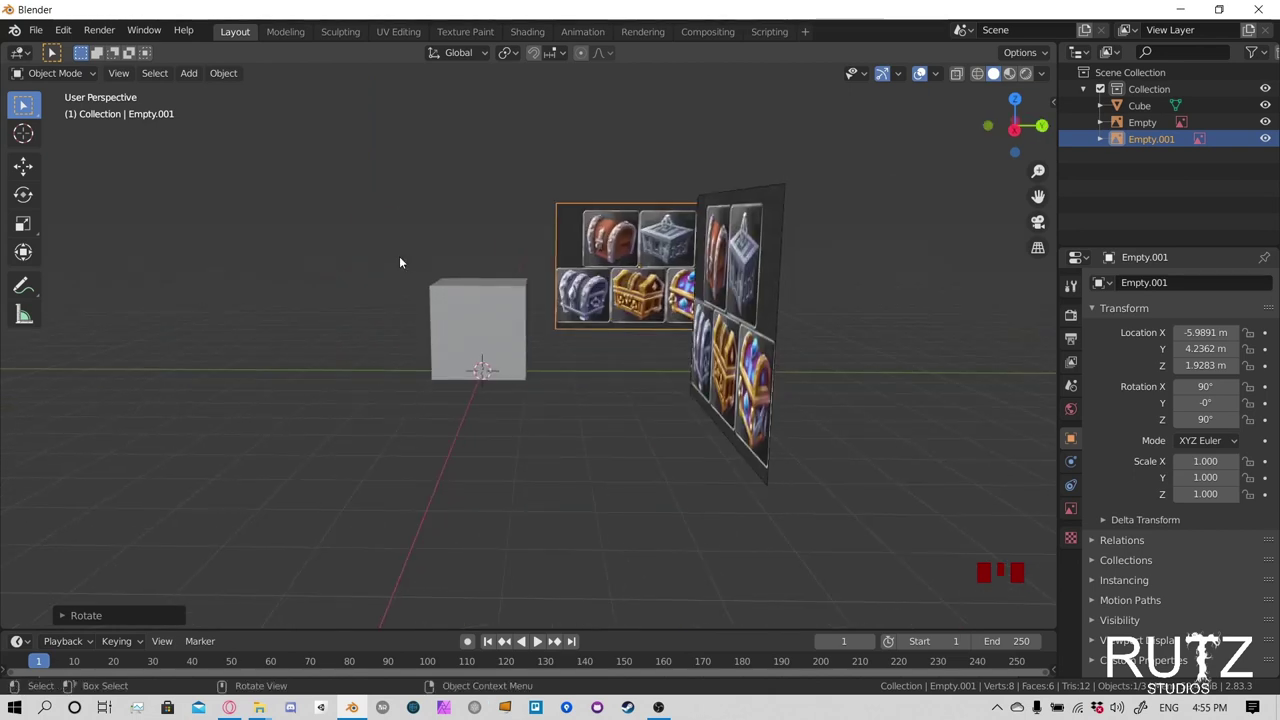
key(KP_3)
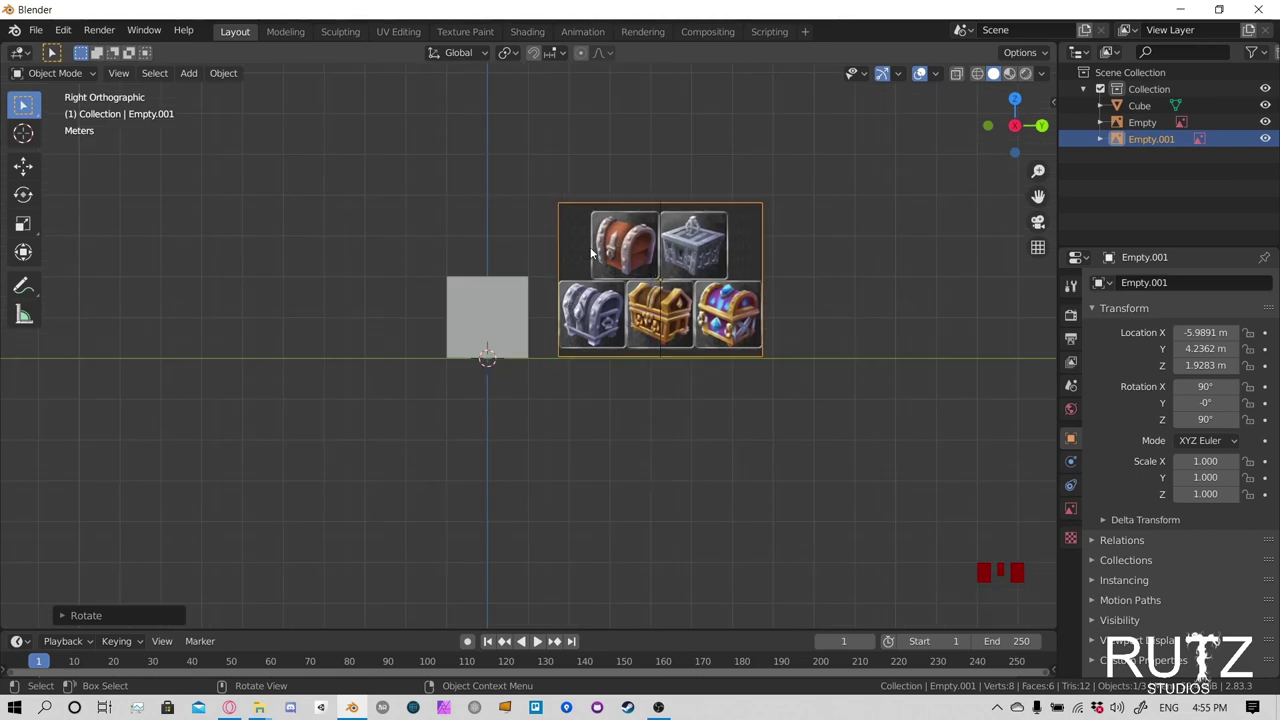
key(KP_1)
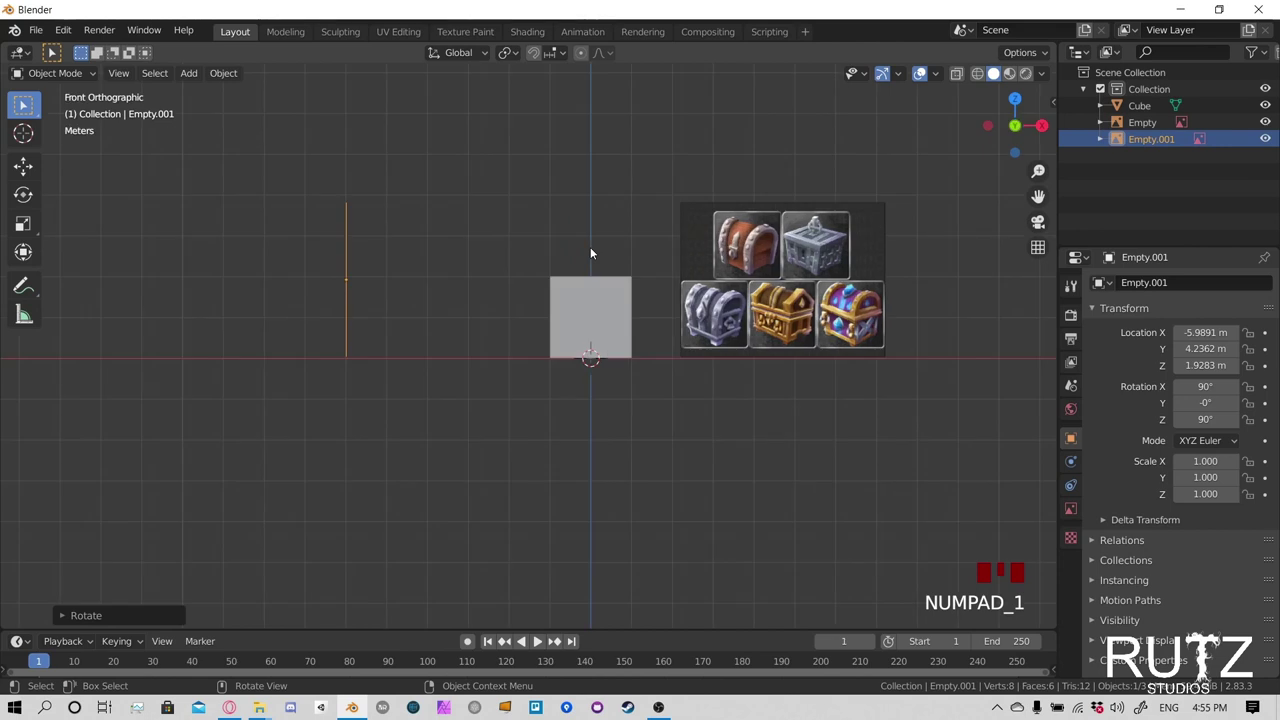
middle_drag(691, 233, 568, 286)
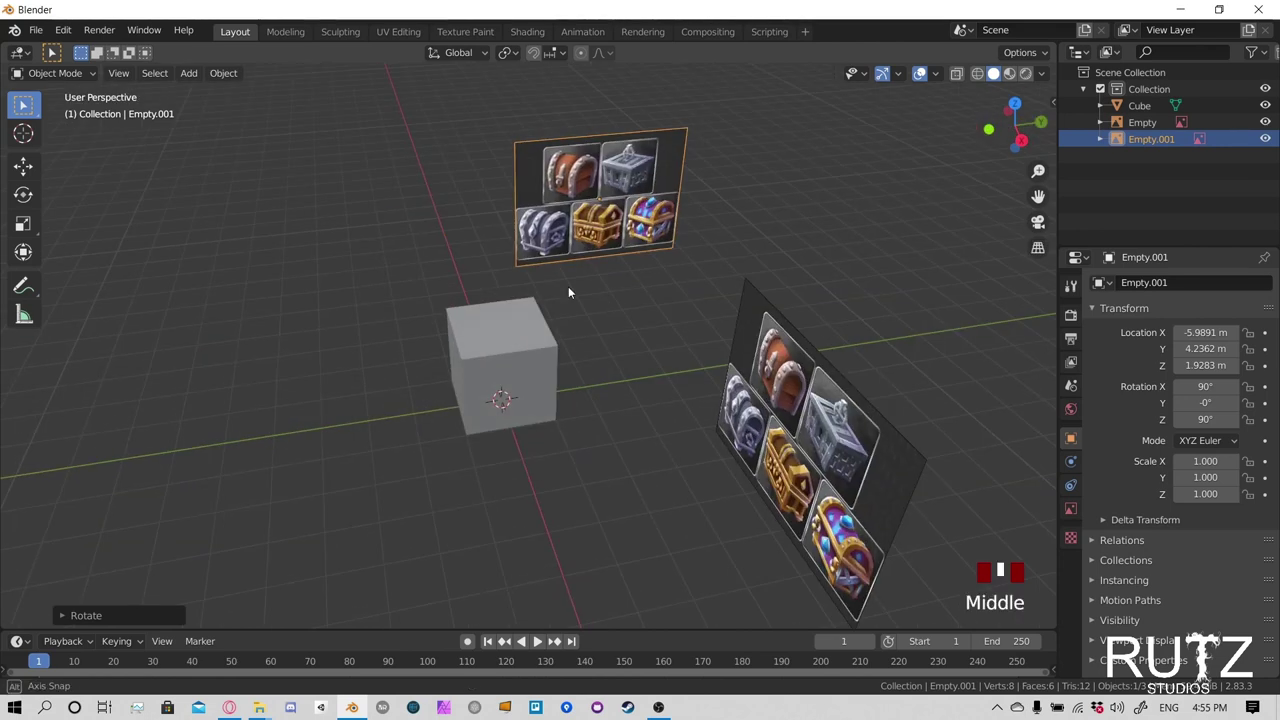
click(620, 191)
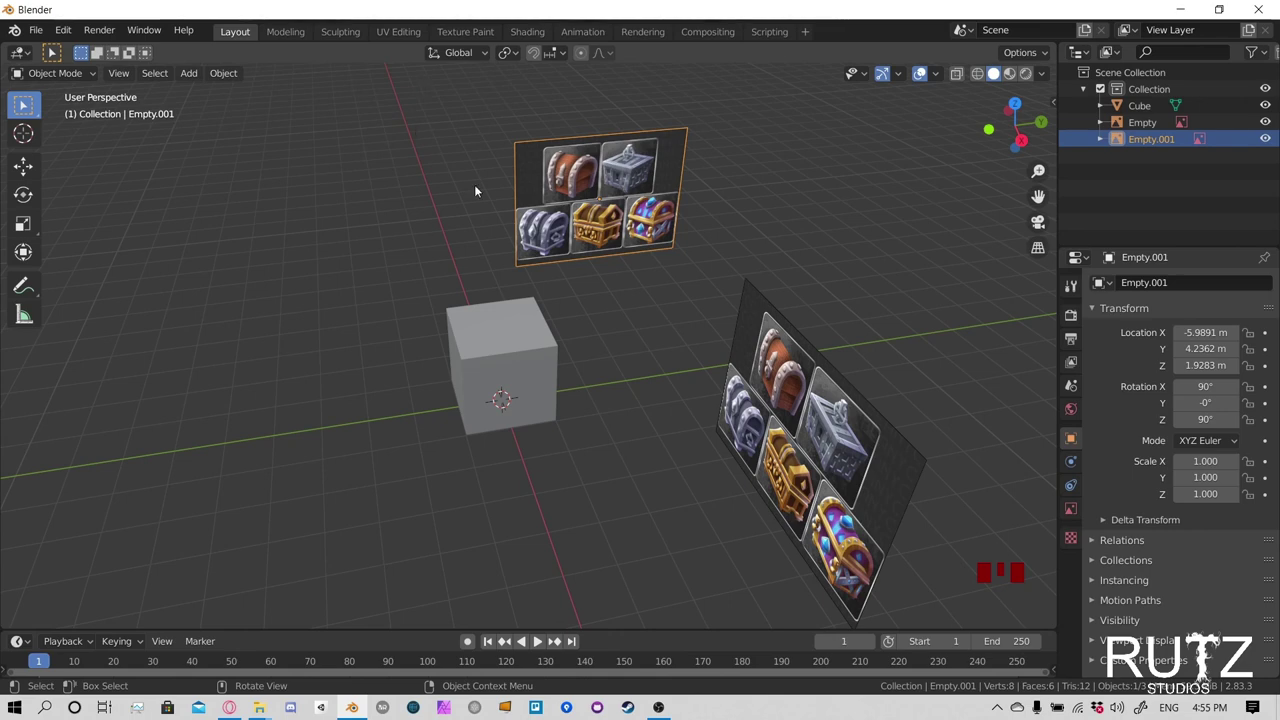
click(546, 196)
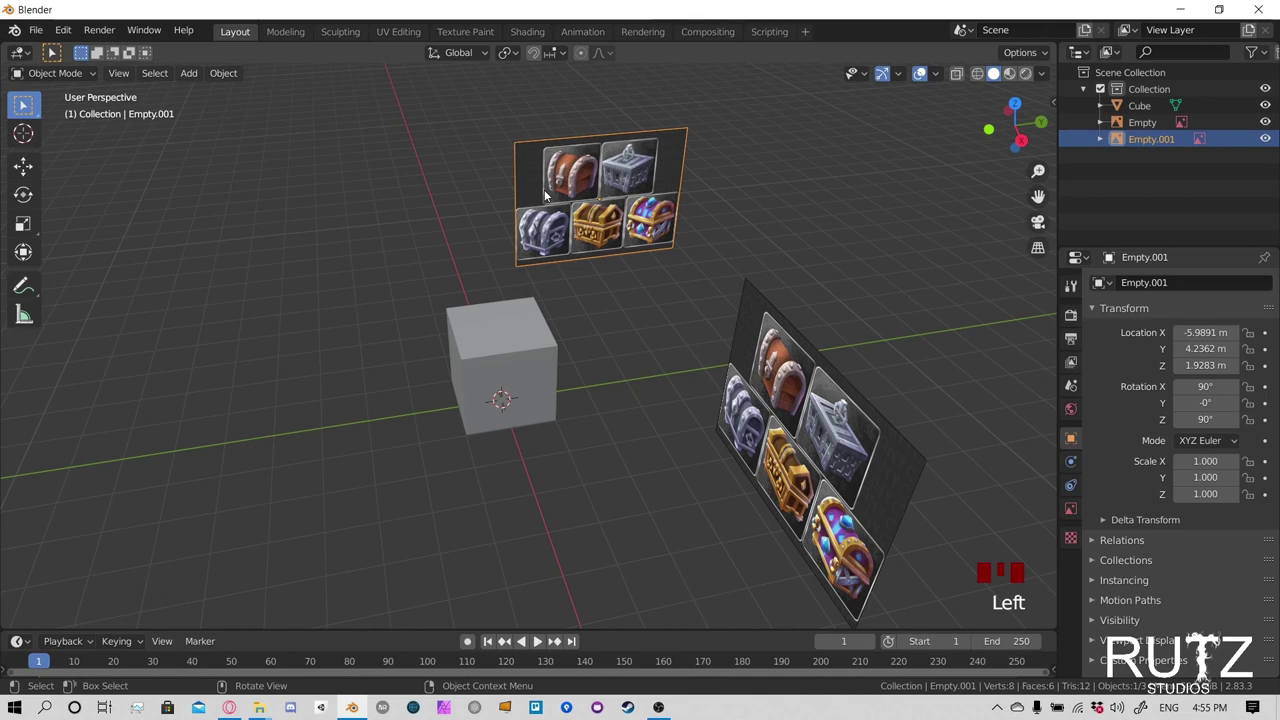
key(g)
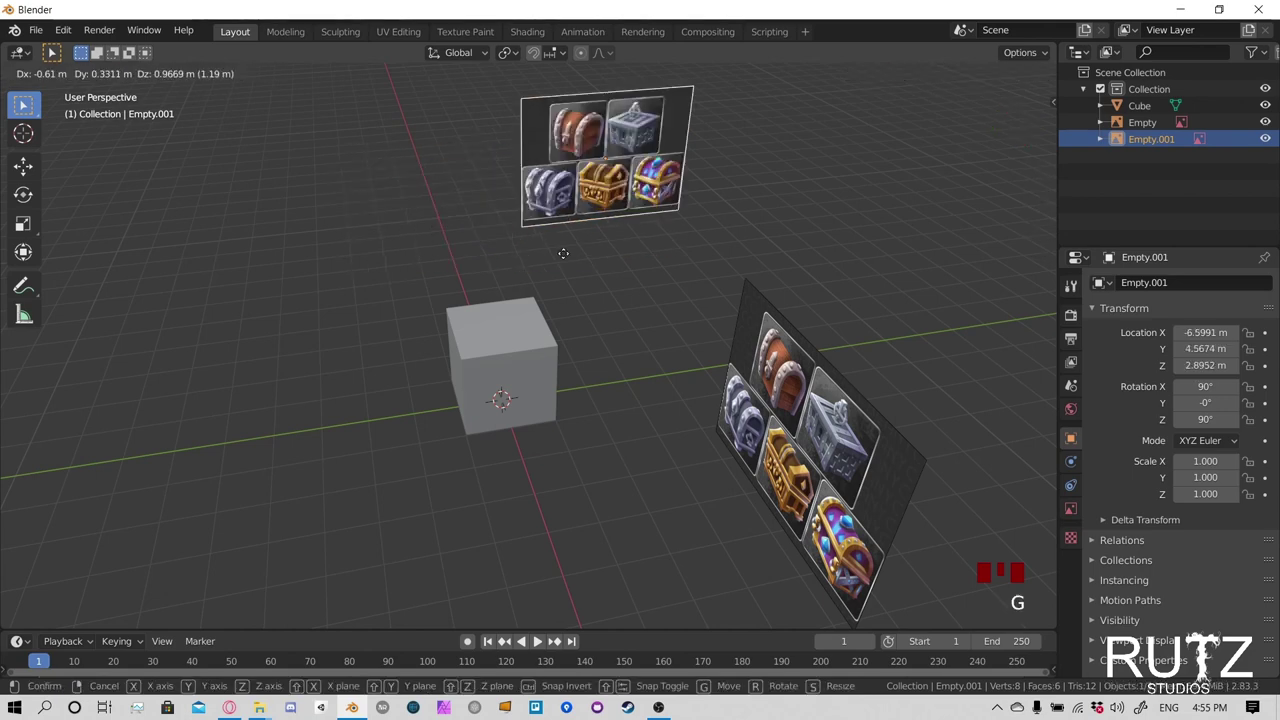
right_click(432, 262)
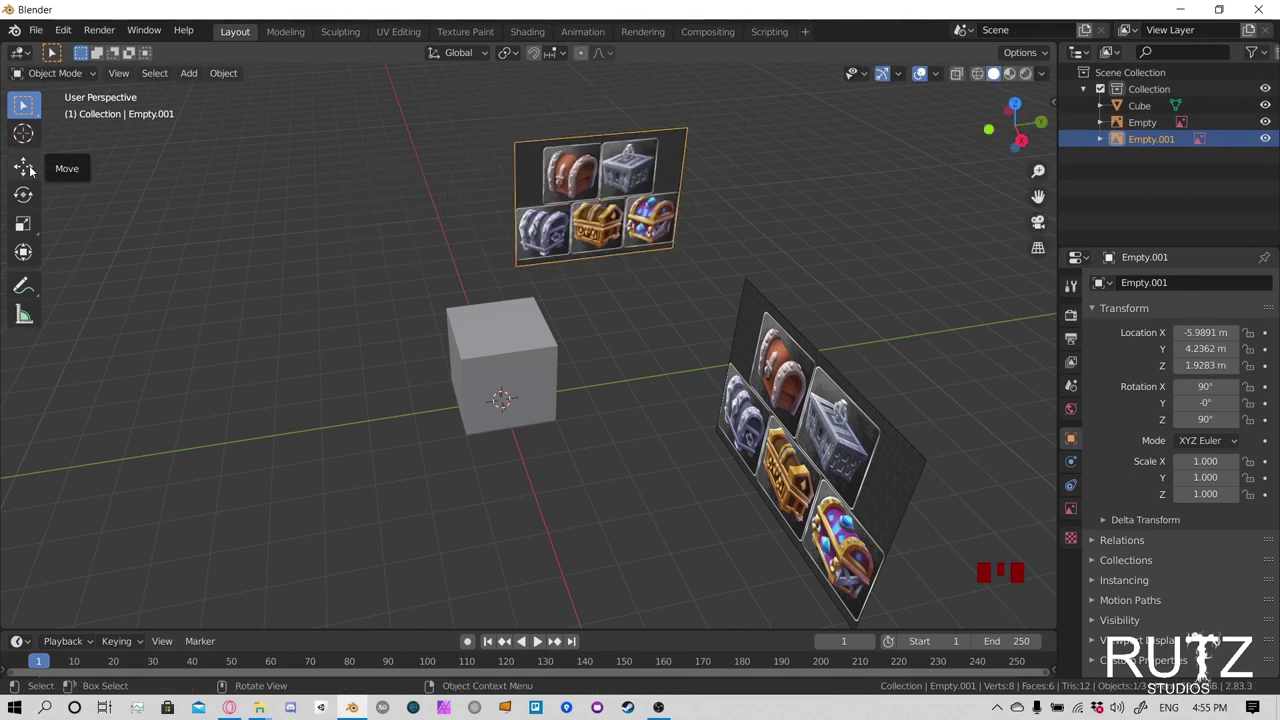
Use the Move tool to try sliding the rotated image along the Y axis to about Y 0.016 m, and undo the move
click(28, 170)
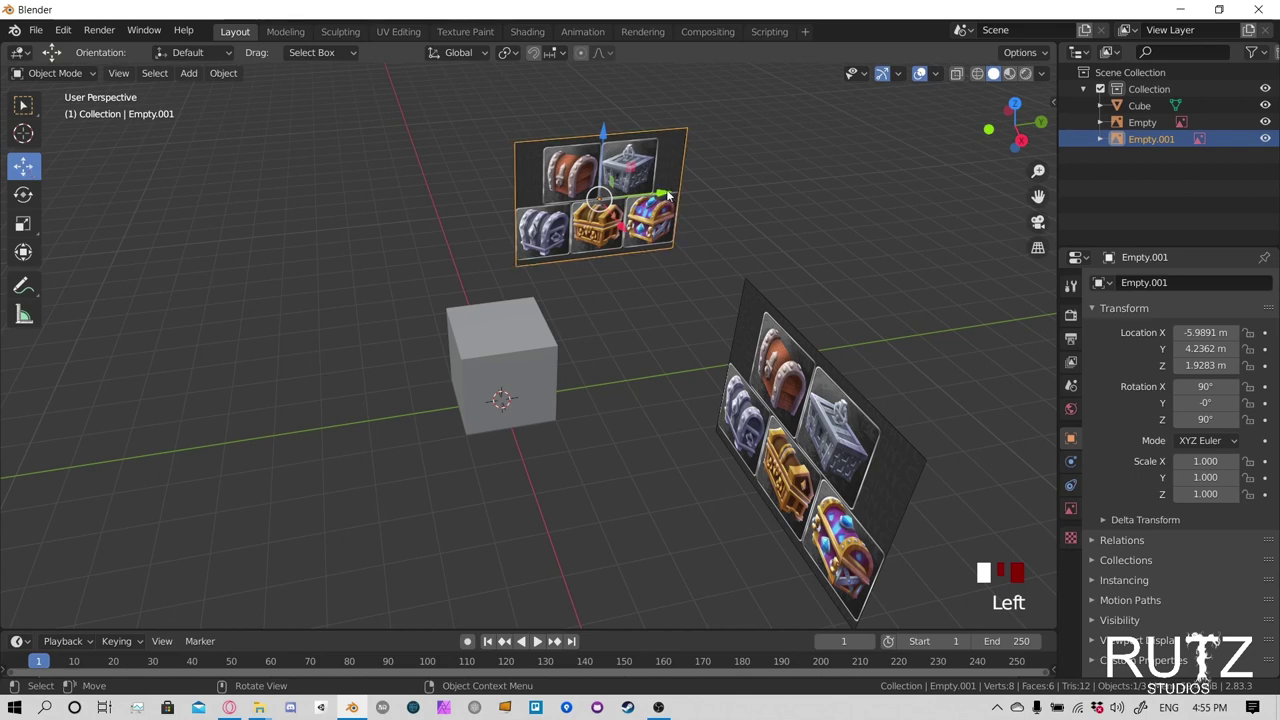
drag(668, 199, 518, 215)
middle_drag(610, 332, 490, 285)
scroll(566, 304, down, 2)
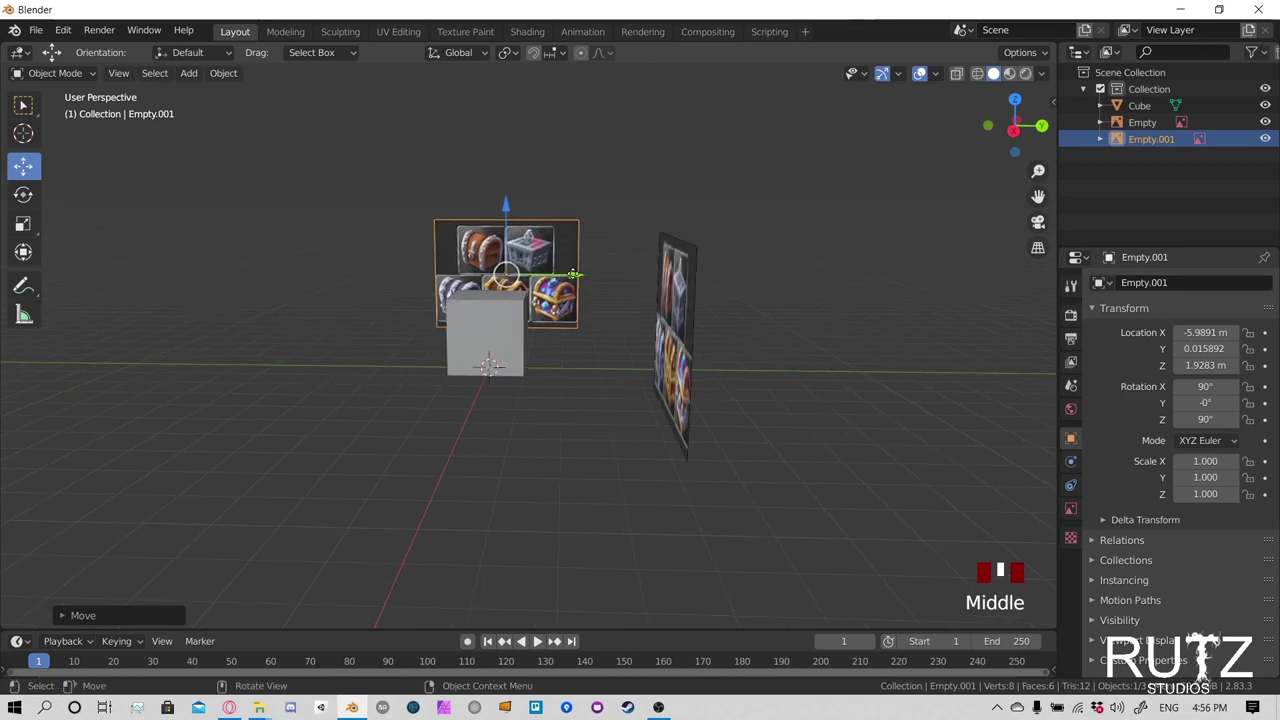
key(g)
key(ctrl+z)
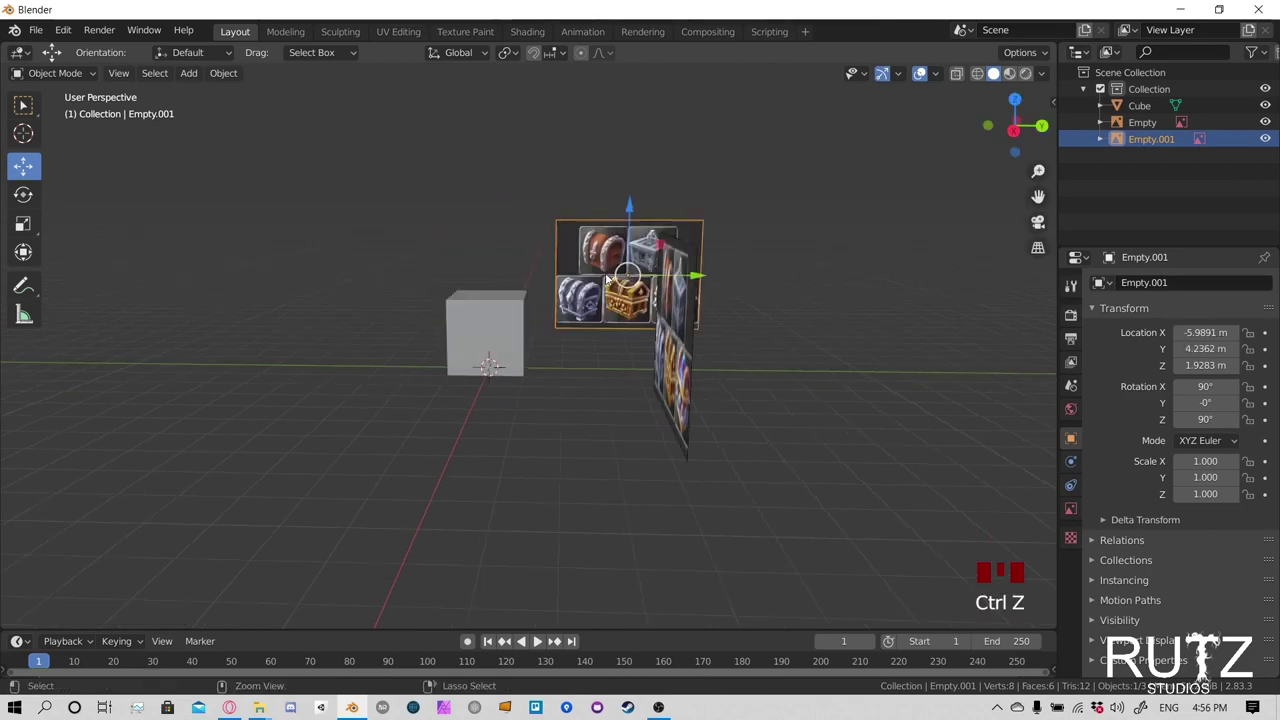
Slide the rotated reference image along the Y axis past the cube to about Y -4.93 m
click(695, 275)
mouse_move(695, 275)
middle_down()
mouse_move(655, 277)
mouse_move(690, 278)
middle_up()
scroll(690, 278, up, 2)
scroll(690, 278, up, 1)
drag(760, 190, 362, 195)
middle_drag(371, 271, 520, 295)
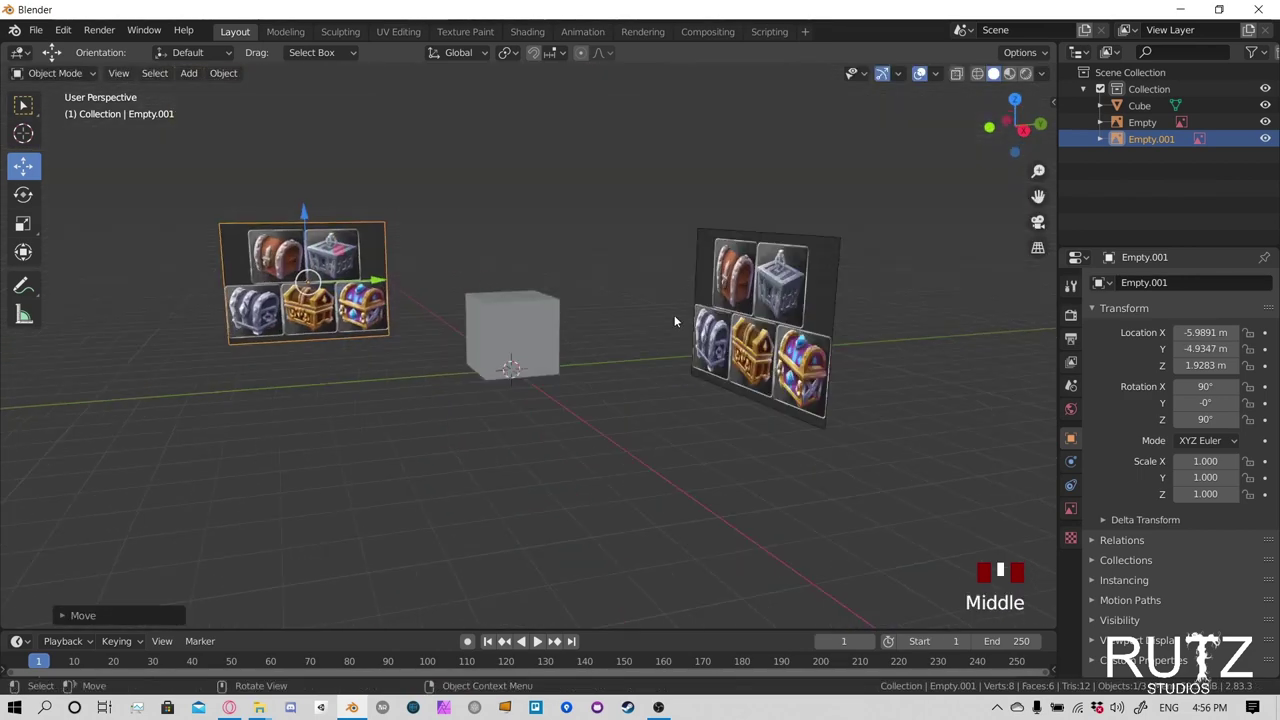
Deselect the moved reference image and examine how both chest images are arranged around the cube
middle_drag(680, 320, 522, 317)
scroll(455, 288, down, 2)
middle_drag(449, 264, 323, 396)
click(336, 332)
click(335, 301)
scroll(414, 309, up, 2)
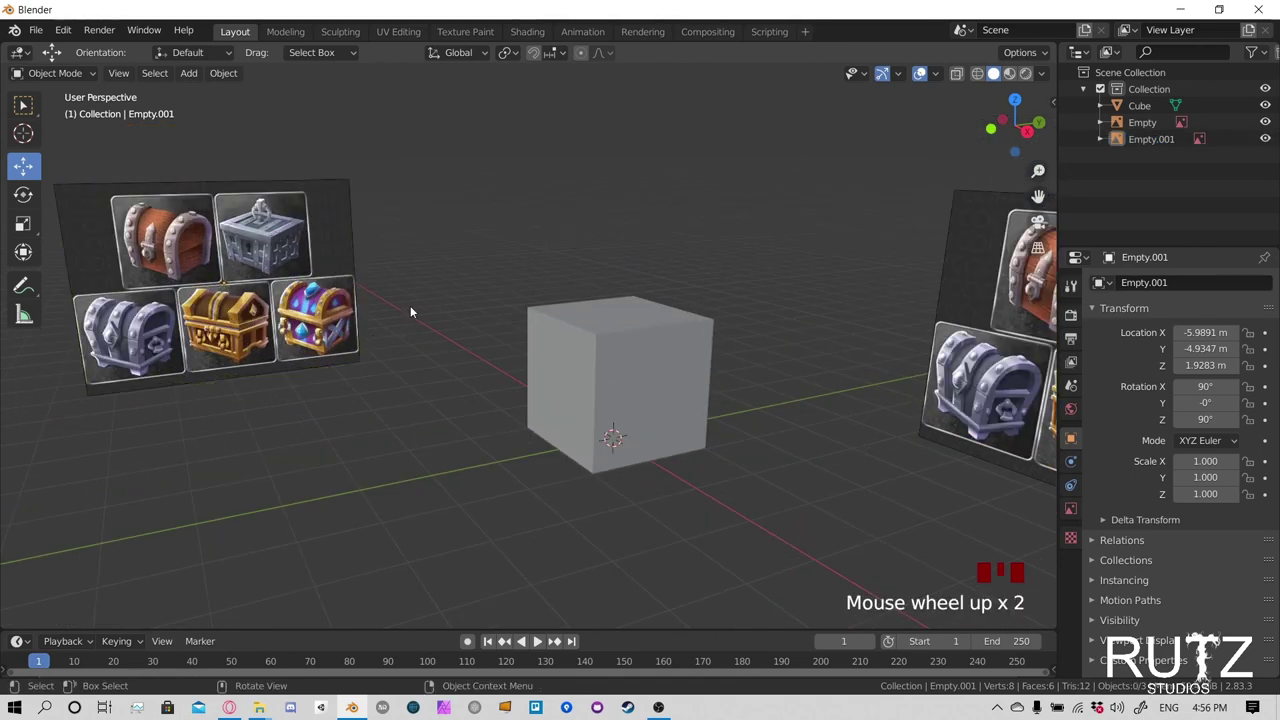
shift+middle_drag(414, 309, 570, 339)
click(527, 277)
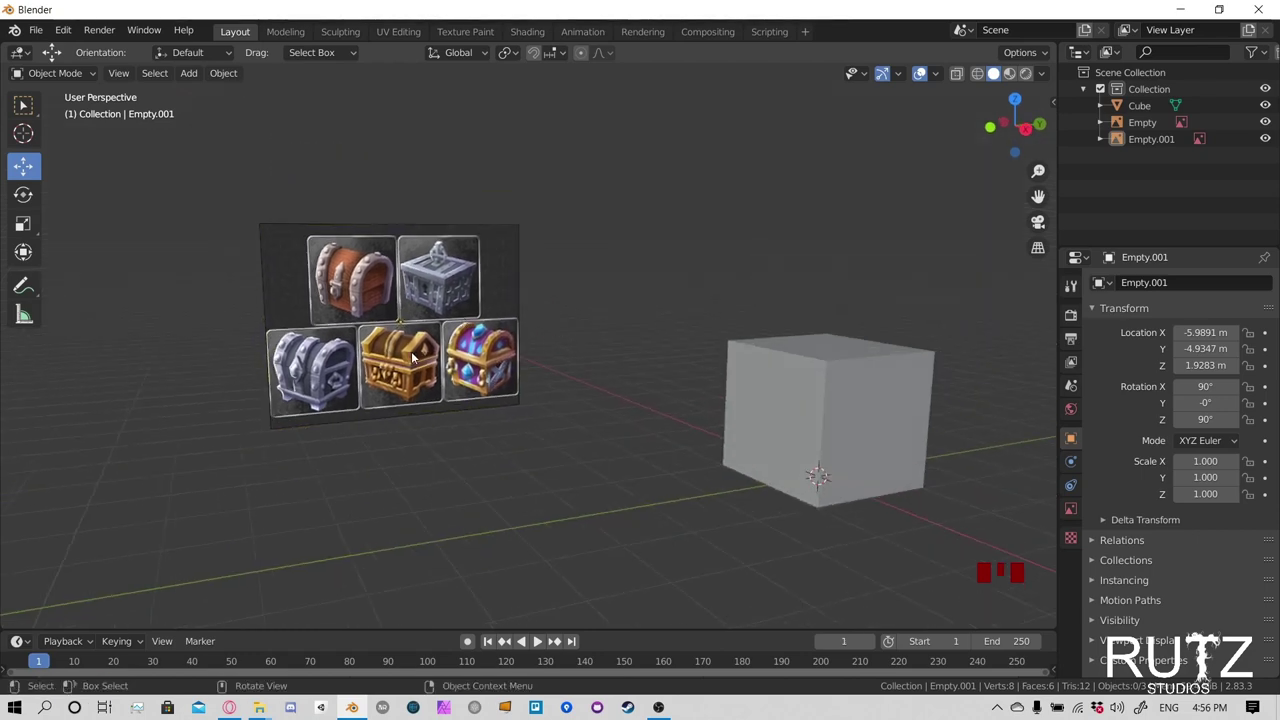
shift+middle_drag(643, 337, 240, 330)
In front view, outline the box-shaped lower body of the wooden chest and the body and lid of the grey metal chest with the Annotate tool
key(KP_1)
scroll(784, 358, up, 3)
scroll(784, 358, up, 1)
scroll(697, 342, up, 2)
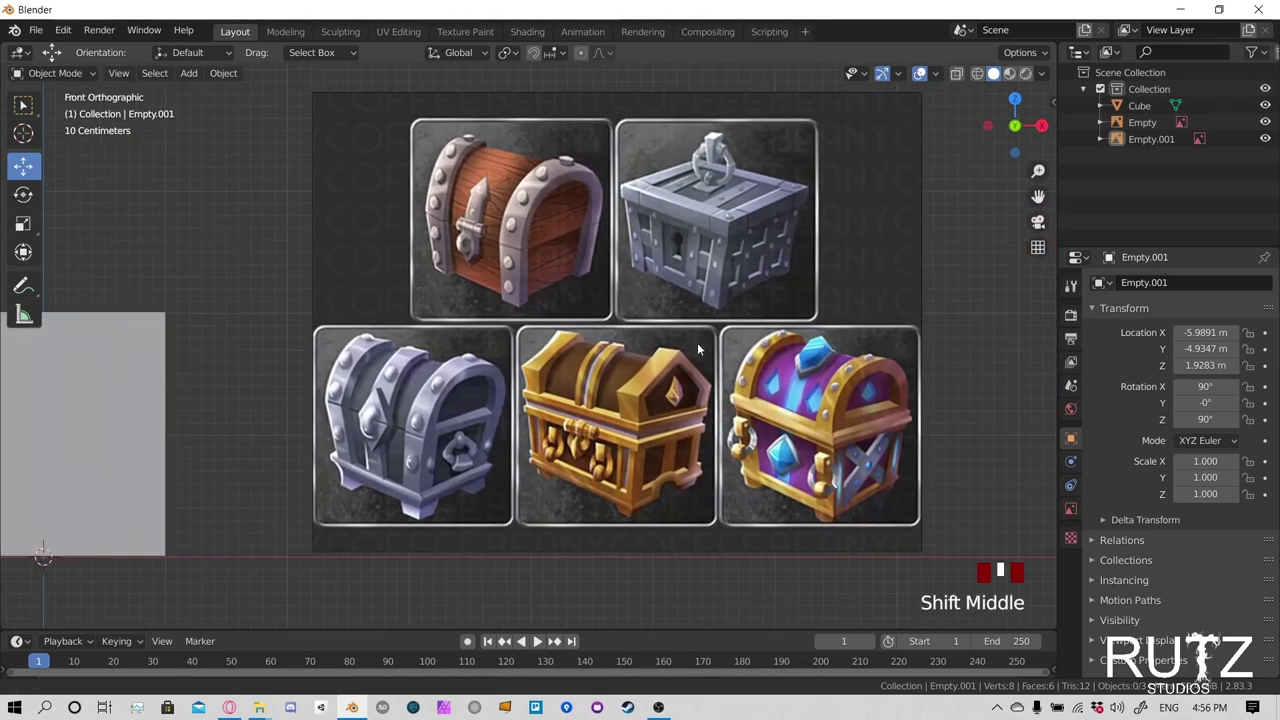
shift+middle_drag(697, 342, 540, 242)
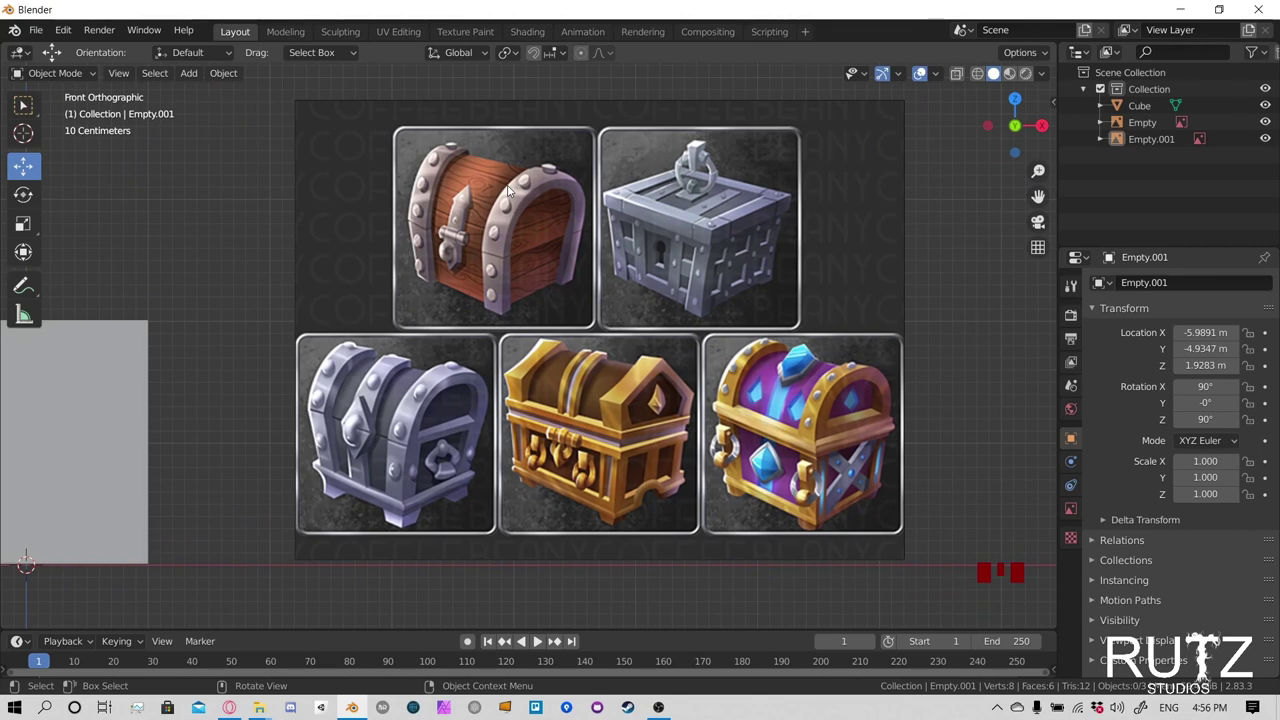
click(24, 285)
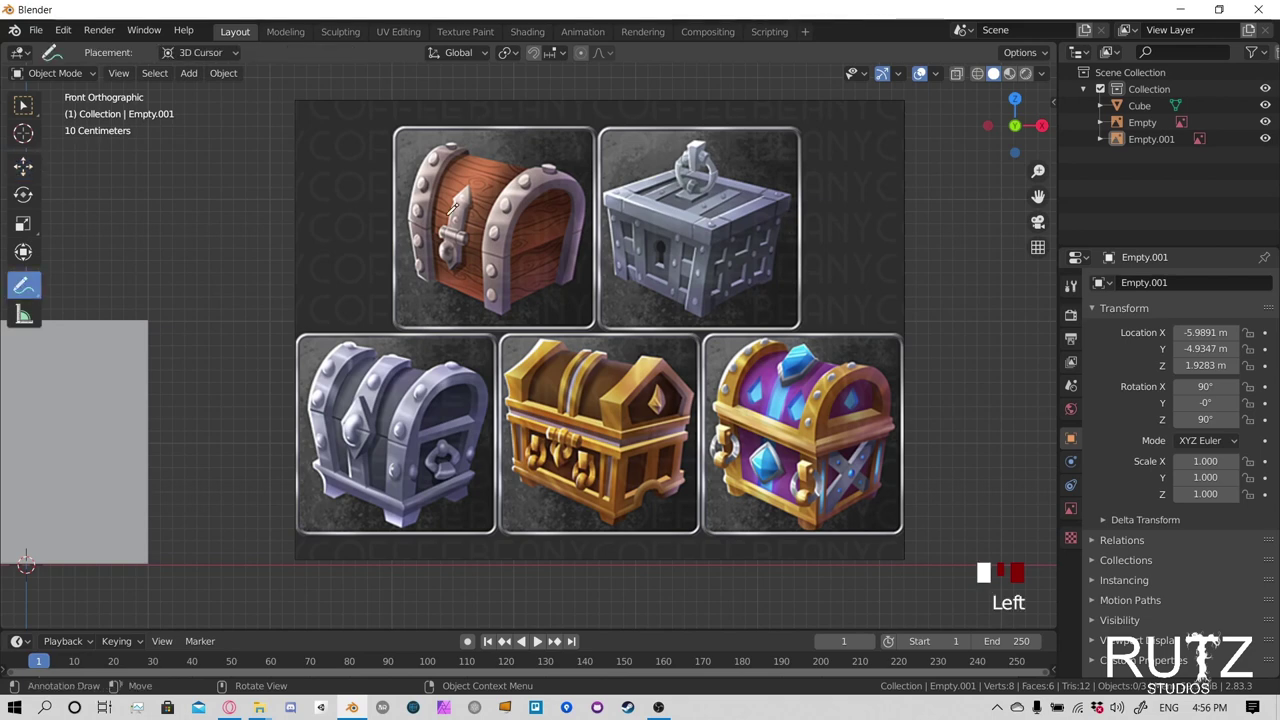
mouse_move(413, 214)
mouse_down()
mouse_move(496, 244)
mouse_move(580, 221)
mouse_move(574, 278)
mouse_move(508, 303)
mouse_move(507, 246)
mouse_move(429, 238)
mouse_move(411, 220)
mouse_move(416, 264)
mouse_move(507, 300)
mouse_up()
mouse_move(604, 205)
mouse_down()
mouse_move(705, 239)
mouse_move(696, 316)
mouse_move(624, 283)
mouse_move(607, 193)
mouse_move(675, 166)
mouse_move(778, 192)
mouse_up()
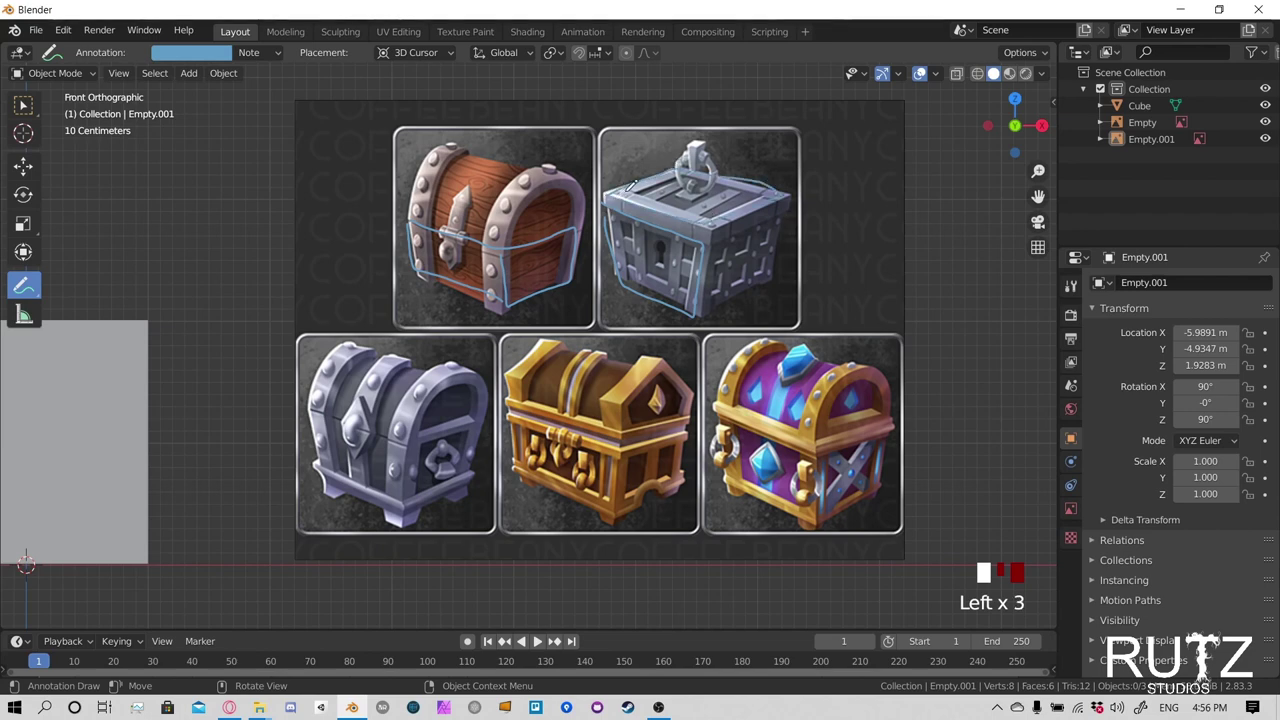
Annotate the curved lid arches of the wooden chest and the angular lid end of the golden chest
mouse_move(509, 245)
mouse_down()
mouse_move(515, 189)
mouse_move(581, 176)
mouse_move(578, 240)
mouse_move(556, 252)
mouse_move(509, 240)
mouse_up()
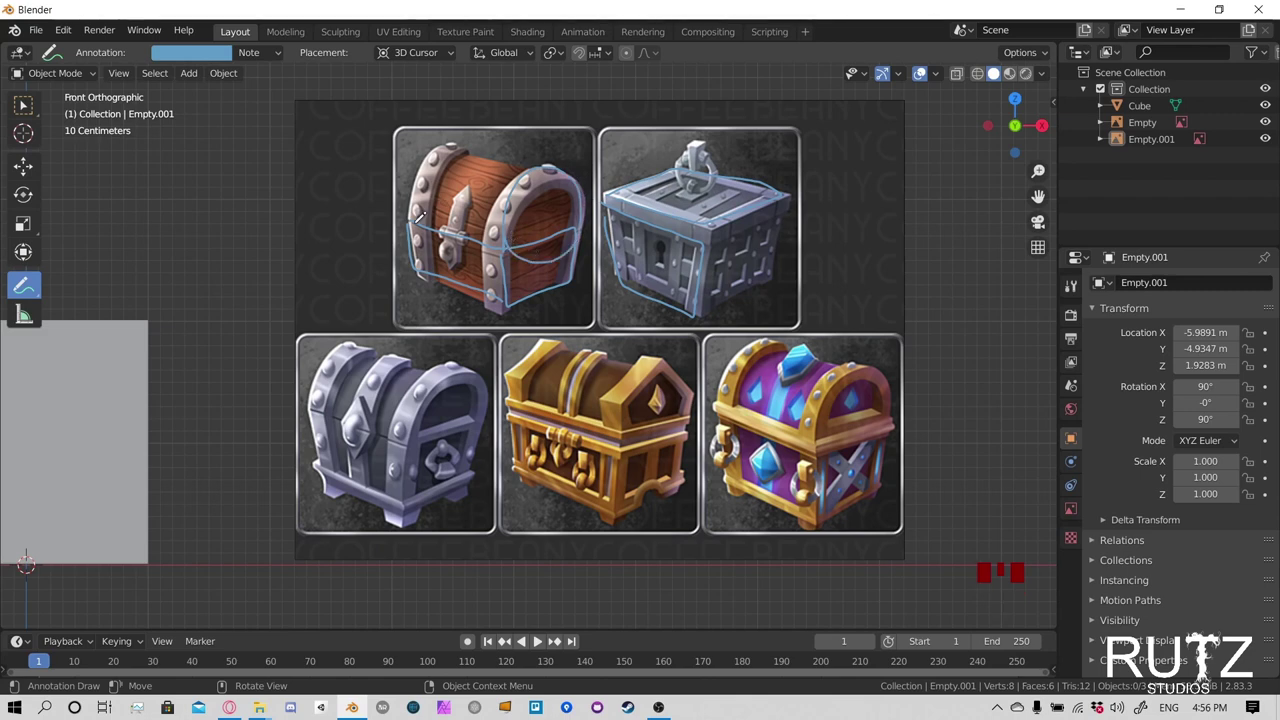
mouse_move(418, 222)
mouse_down()
mouse_move(431, 160)
mouse_move(458, 147)
mouse_move(487, 207)
mouse_up()
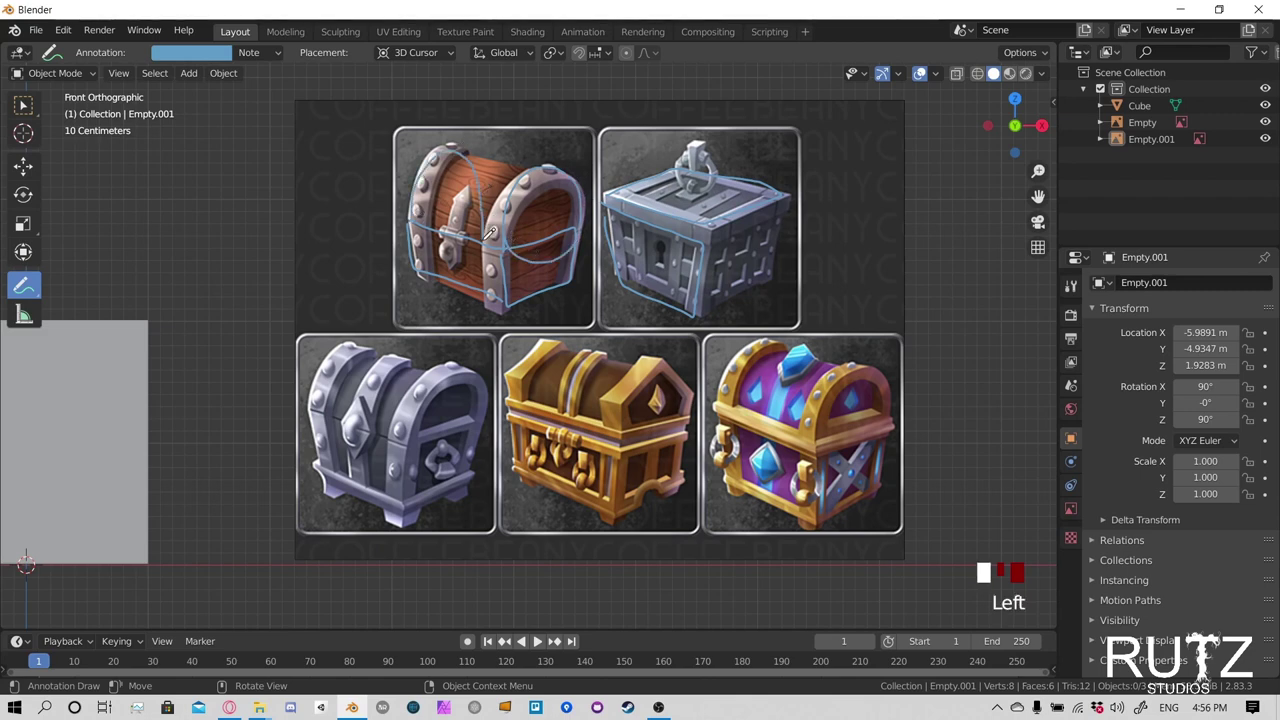
mouse_move(612, 420)
mouse_down()
mouse_move(657, 352)
mouse_move(690, 385)
mouse_move(640, 432)
mouse_move(636, 455)
mouse_up()
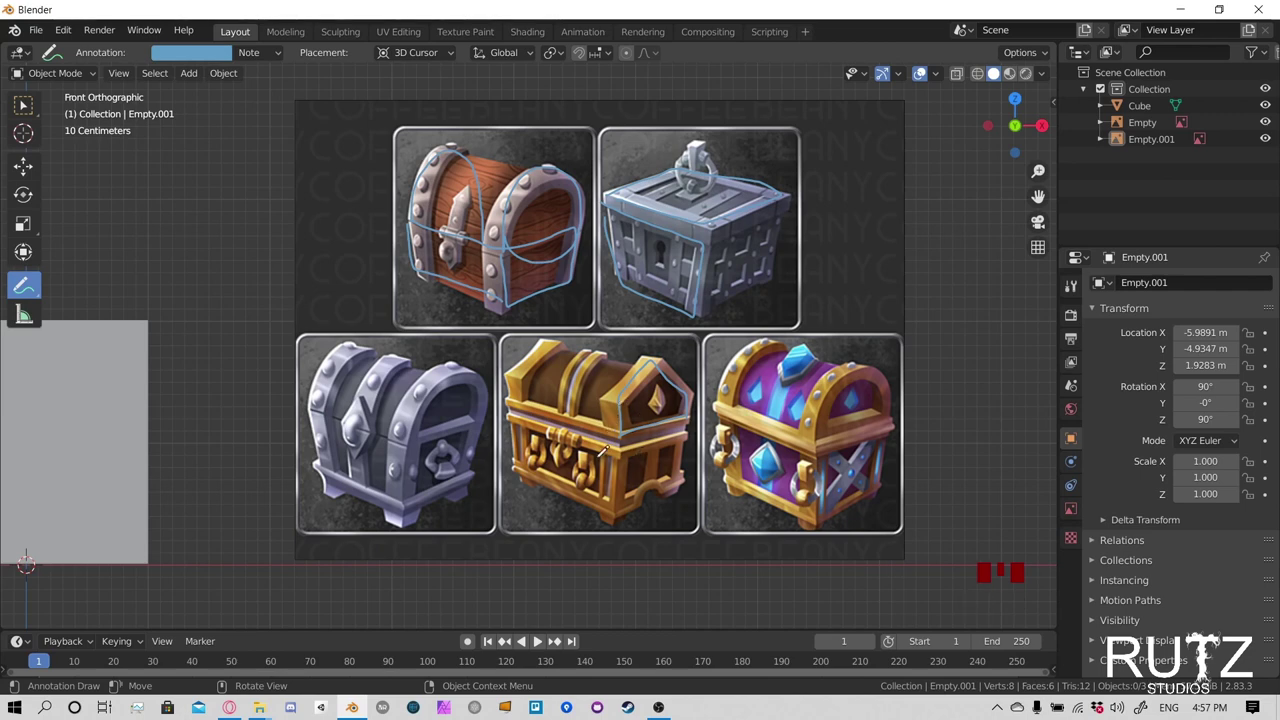
Undo all the annotation strokes drawn over the chests in the reference image
mouse_move(768, 440)
mouse_down()
mouse_move(769, 481)
mouse_move(793, 467)
mouse_move(776, 428)
mouse_up()
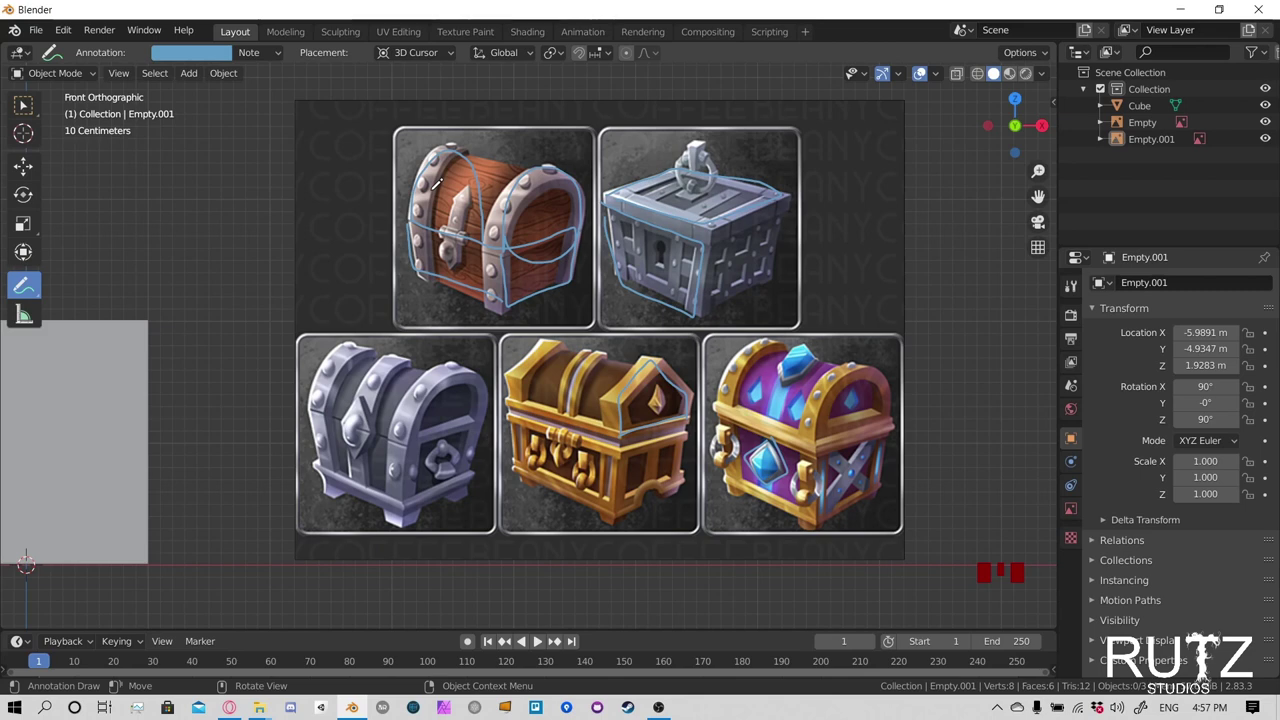
key(ctrl+z)
key(ctrl+z)
key(ctrl+z)
key(ctrl+z)
key(ctrl+z)
key(ctrl+z)
key(ctrl+z)
key(ctrl+z)
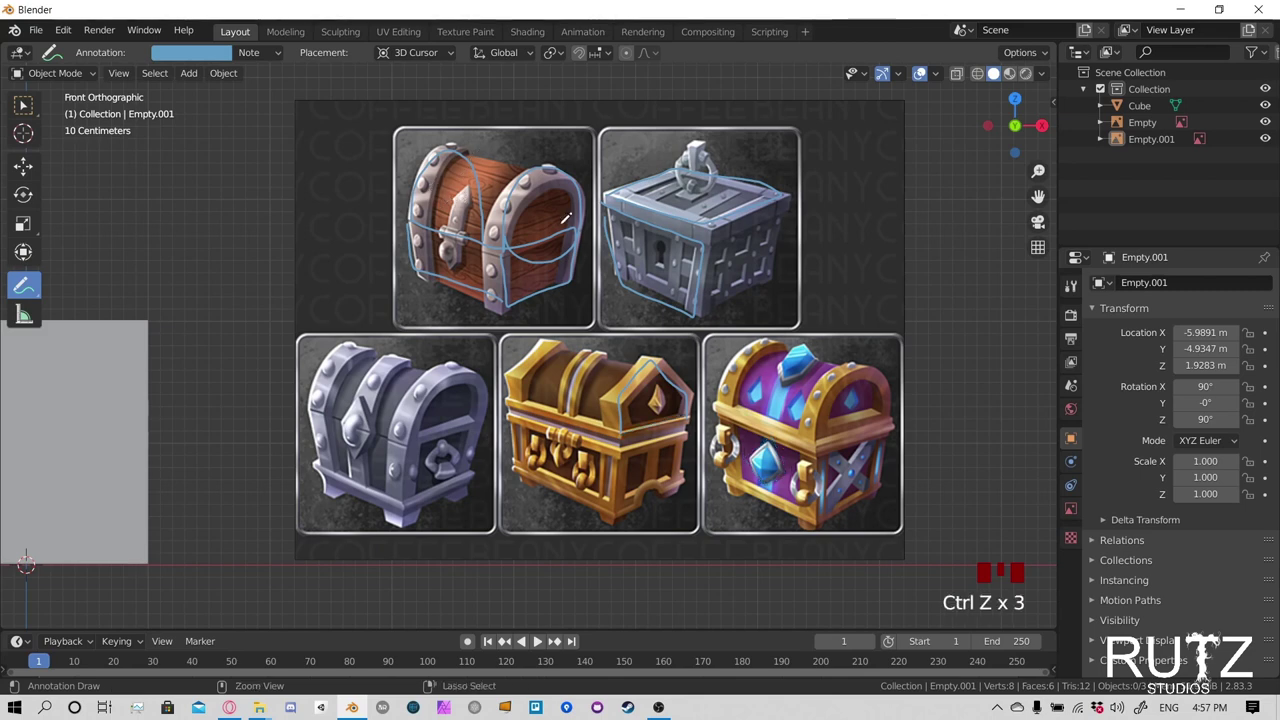
key(ctrl+z)
key(ctrl+z)
key(ctrl+z)
key(ctrl+z)
key(ctrl+z)
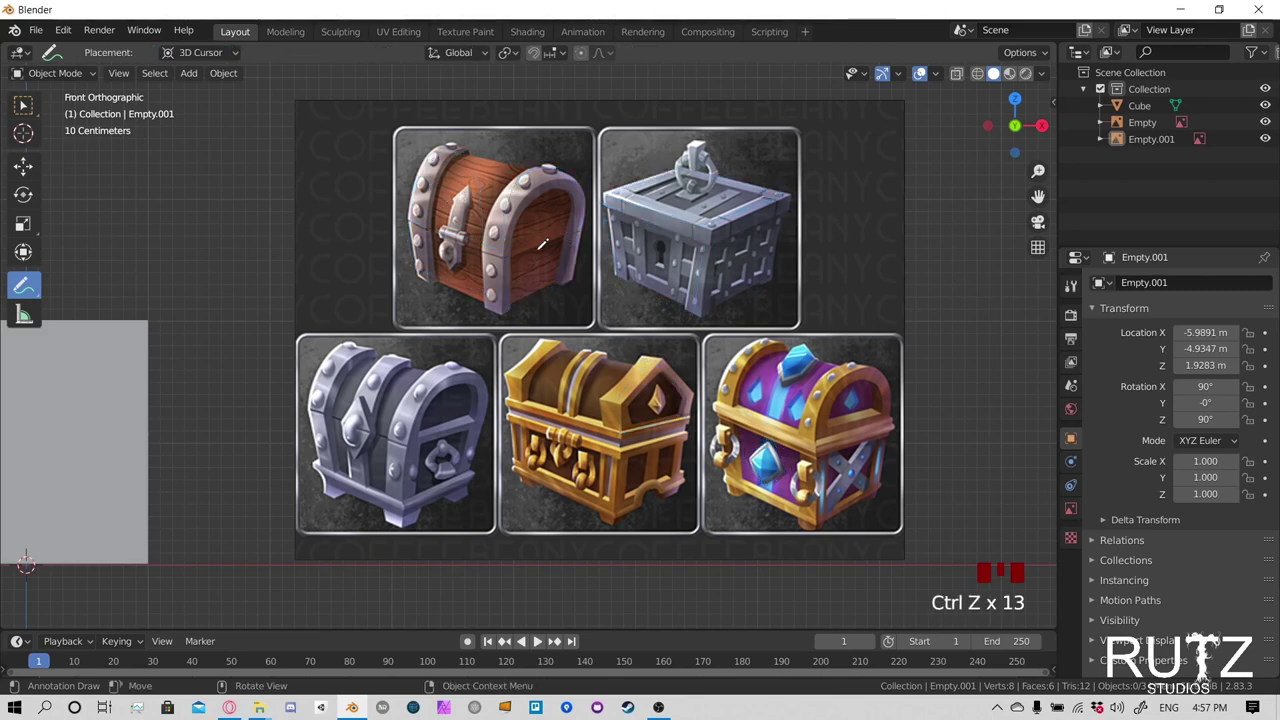
Return to the selection tool, select the cube, and show it in front view beside the chest reference image
scroll(522, 245, down, 2)
click(23, 104)
mouse_move(95, 140)
middle_down()
mouse_move(446, 345)
mouse_move(712, 357)
middle_up()
click(649, 318)
middle_drag(649, 318, 570, 289)
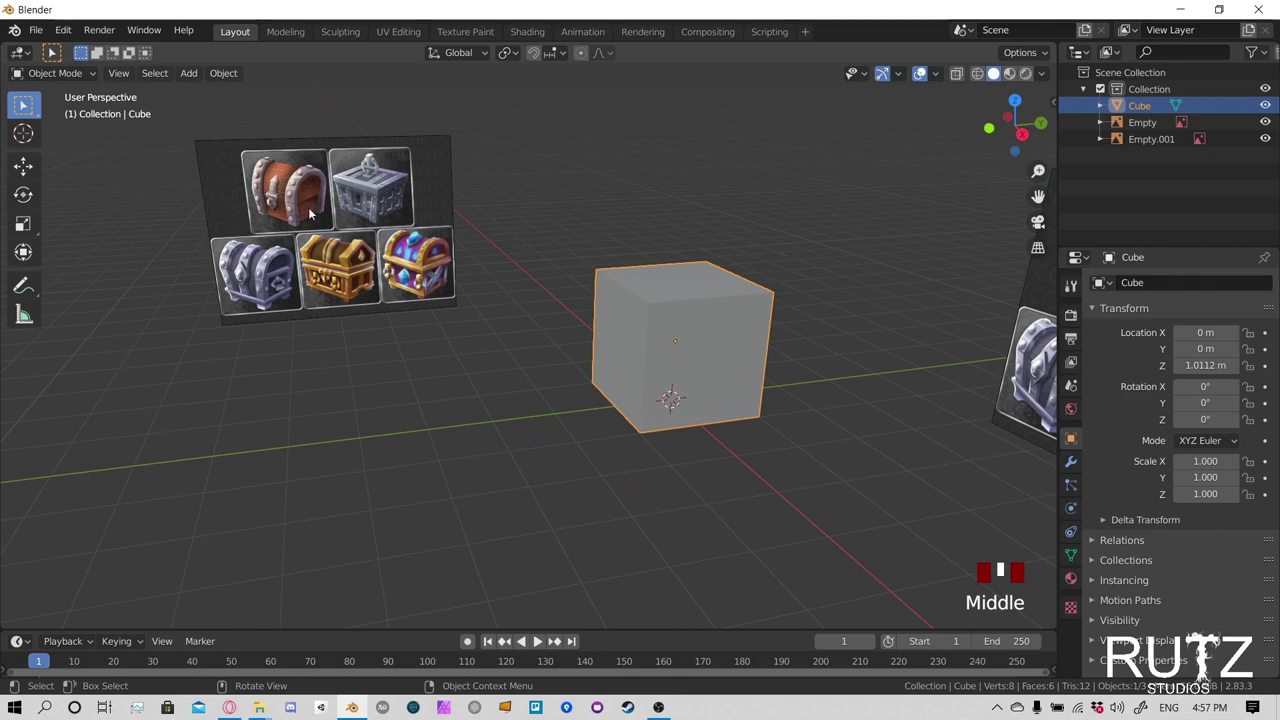
click(651, 337)
middle_drag(567, 287, 690, 285)
key(KP_1)
shift+middle_drag(443, 399, 566, 377)
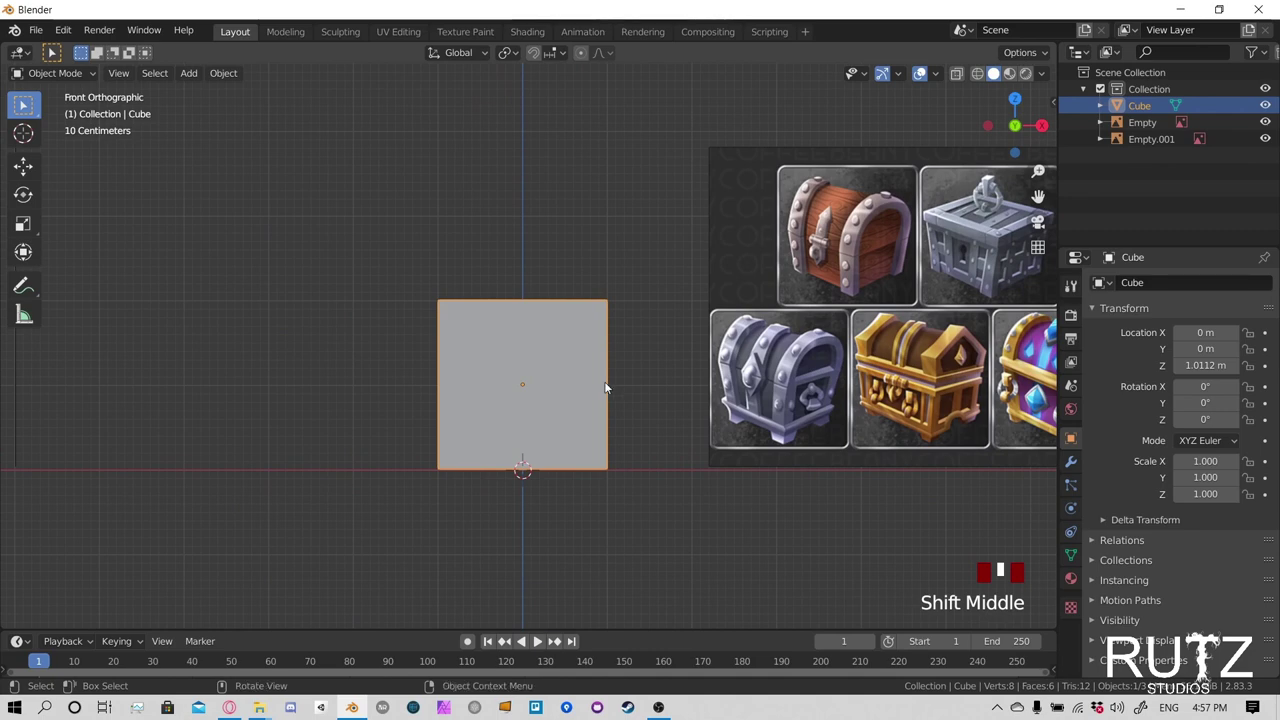
key(s)
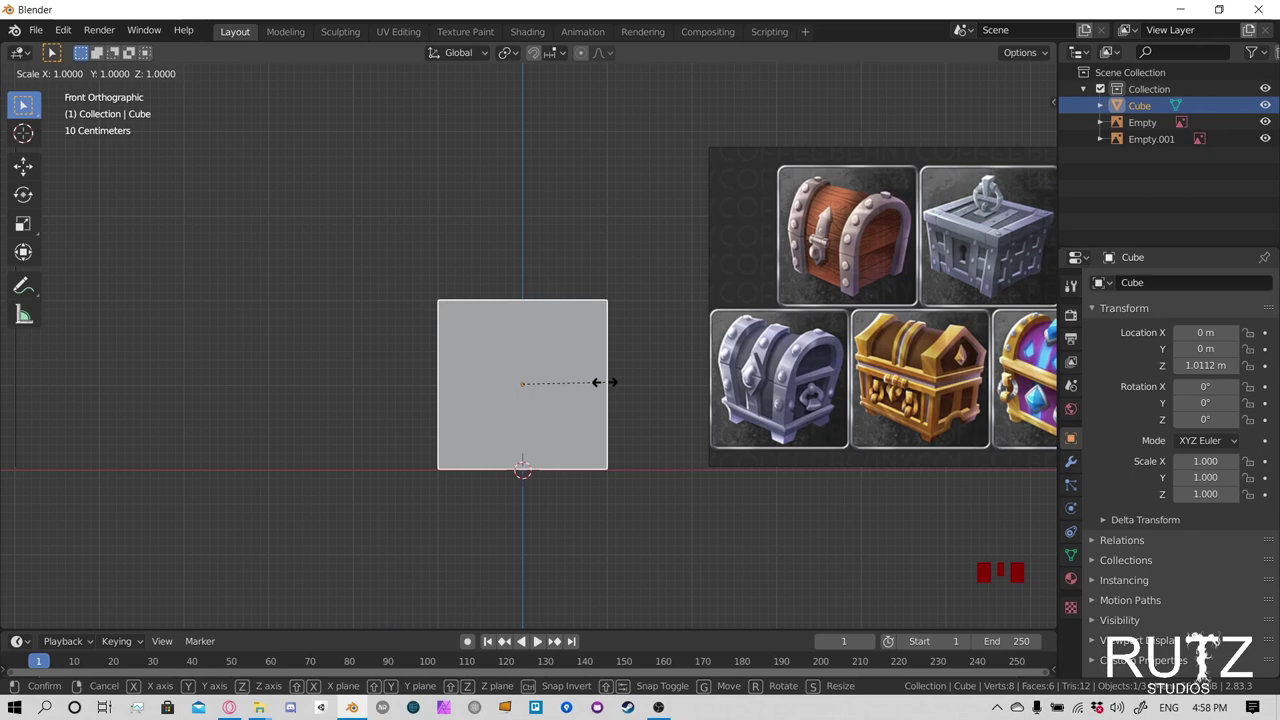
key(x)
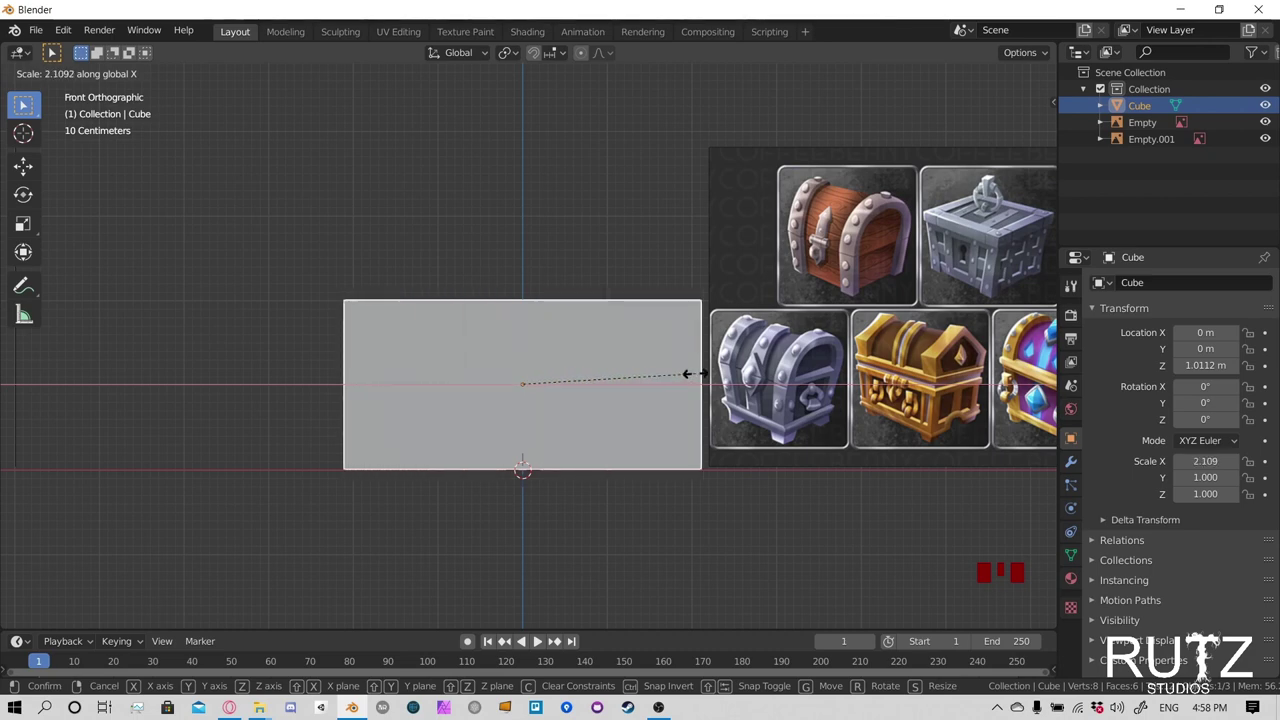
key(Escape)
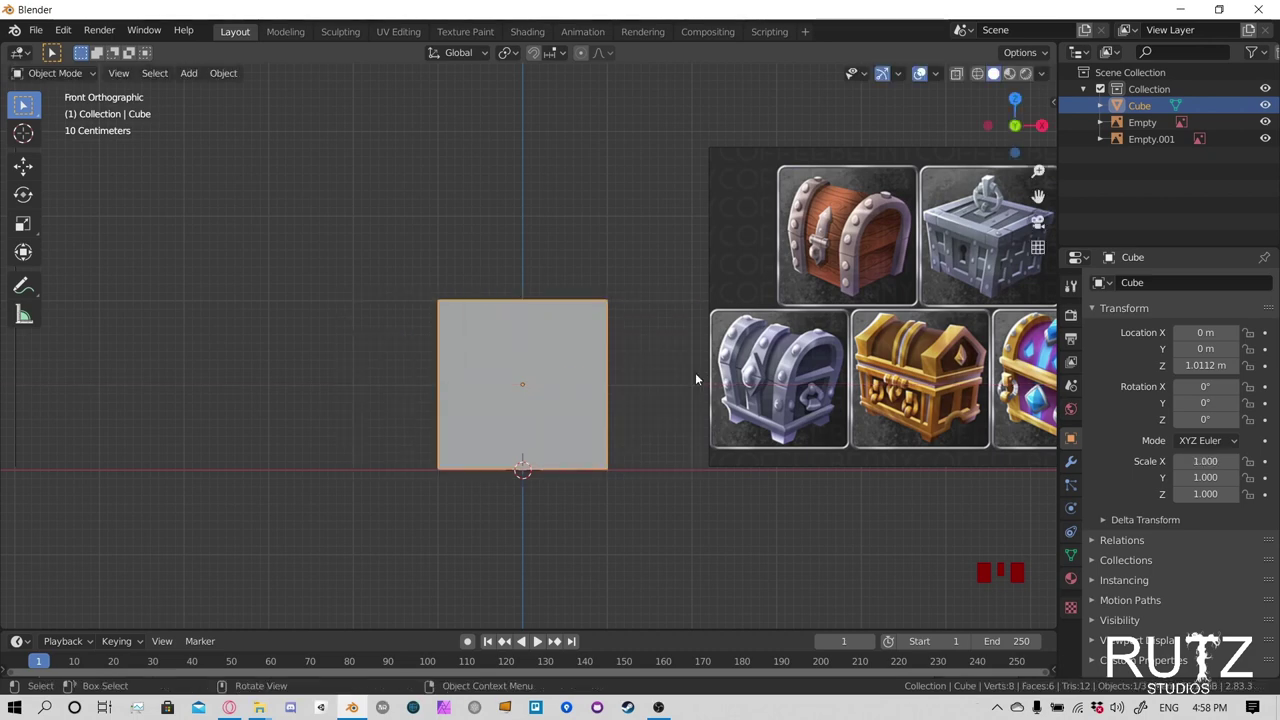
Widen the cube along the X axis with the Scale tool to a scale of about 1.654
click(25, 230)
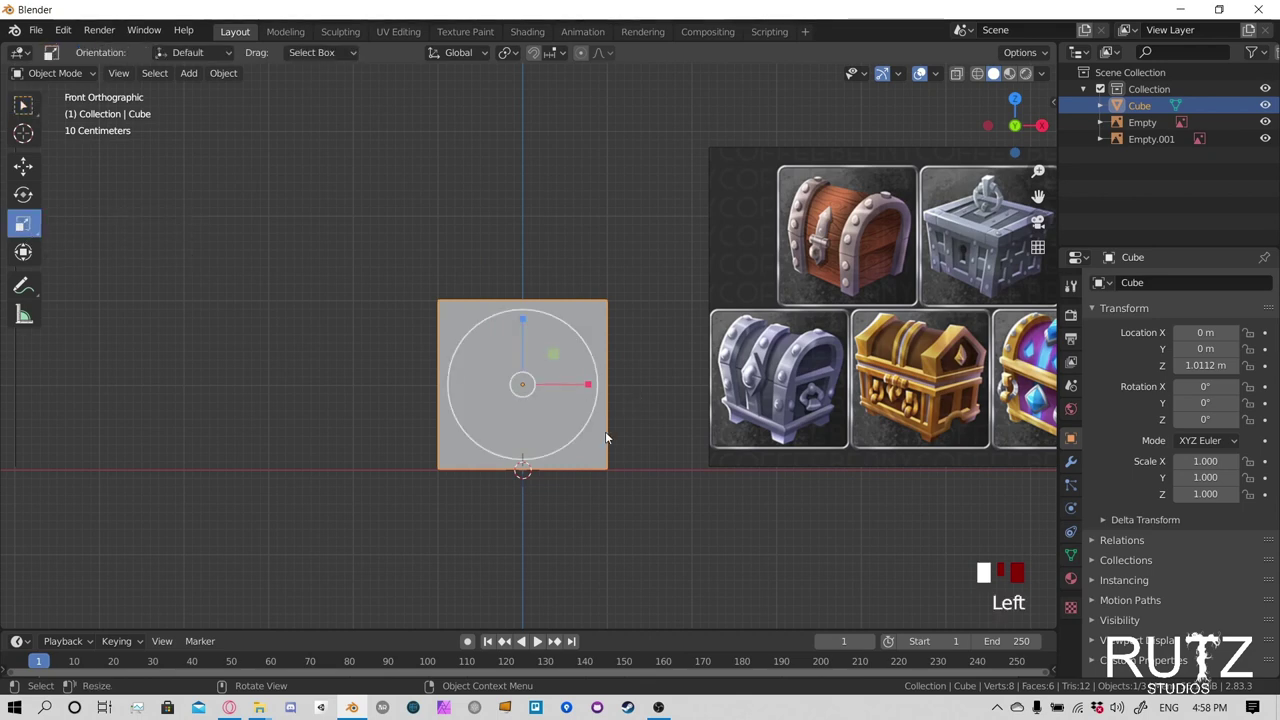
click(588, 390)
drag(588, 390, 634, 372)
Examine the widened box from several angles and compare its proportions with the chests in the reference images
middle_drag(631, 307, 768, 227)
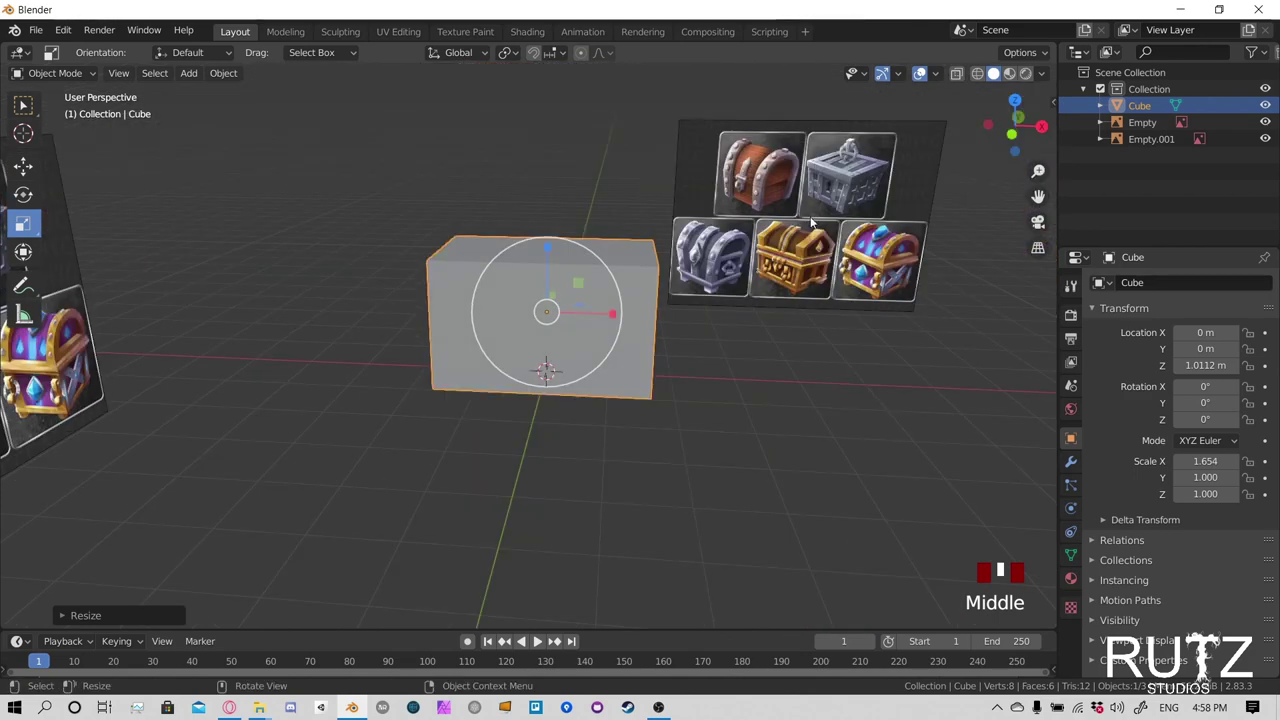
shift+middle_drag(775, 306, 680, 306)
shift+middle_drag(446, 317, 540, 277)
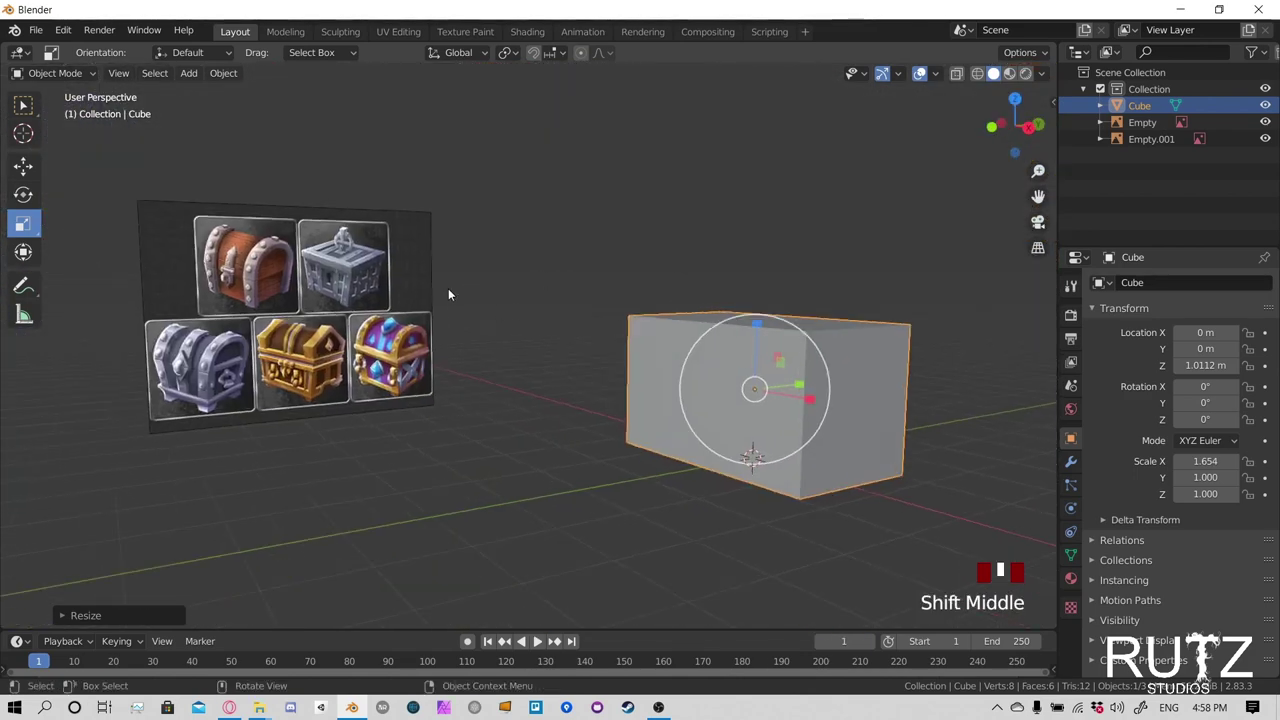
middle_drag(386, 317, 468, 322)
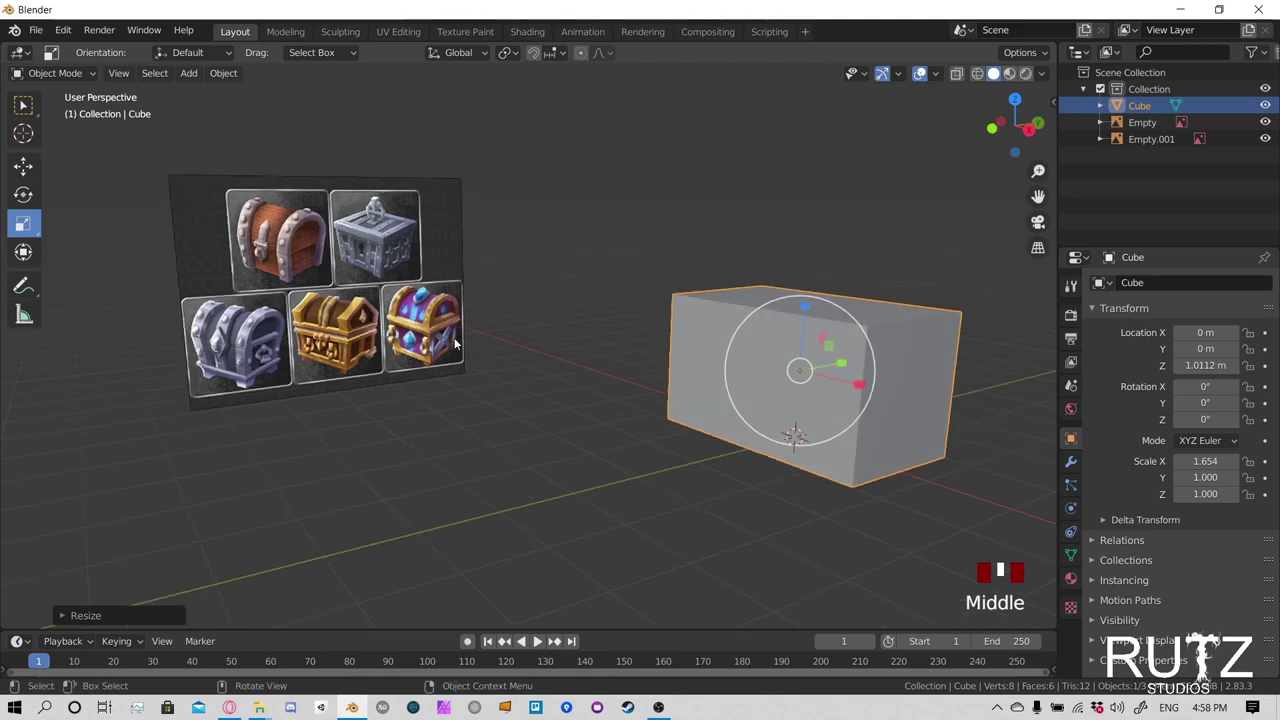
shift+middle_drag(668, 384, 684, 318)
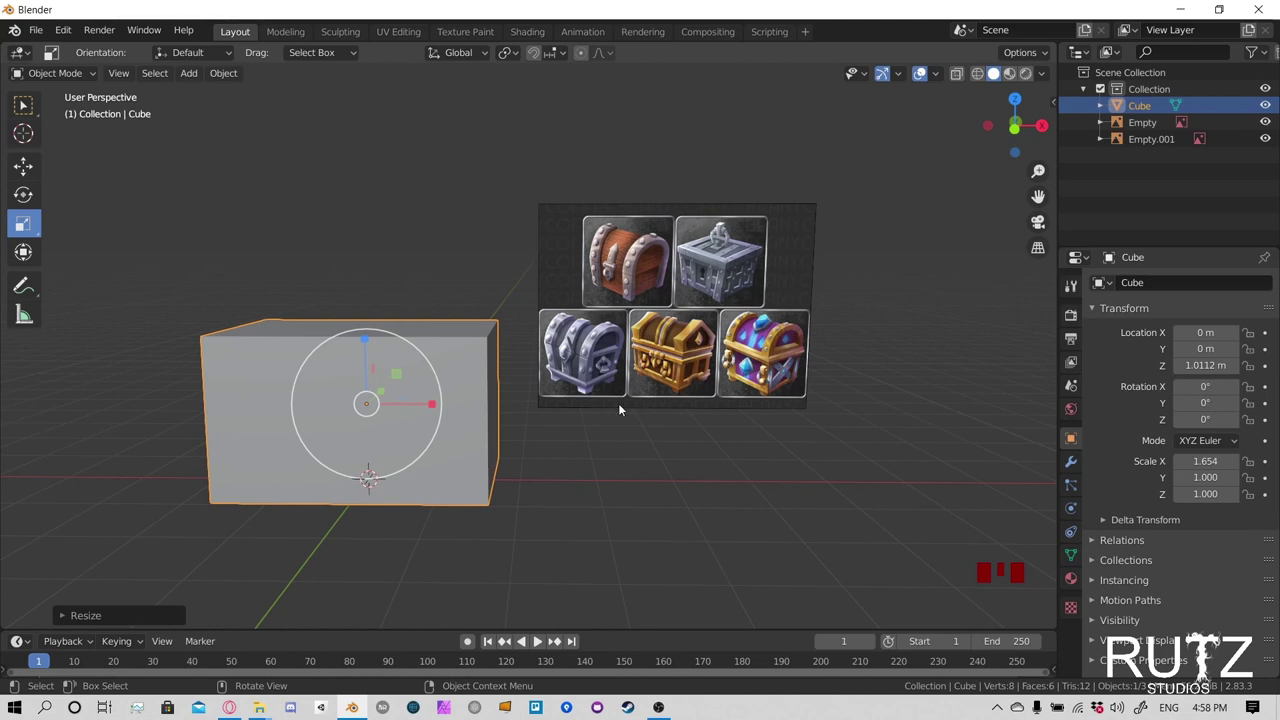
middle_drag(590, 380, 697, 362)
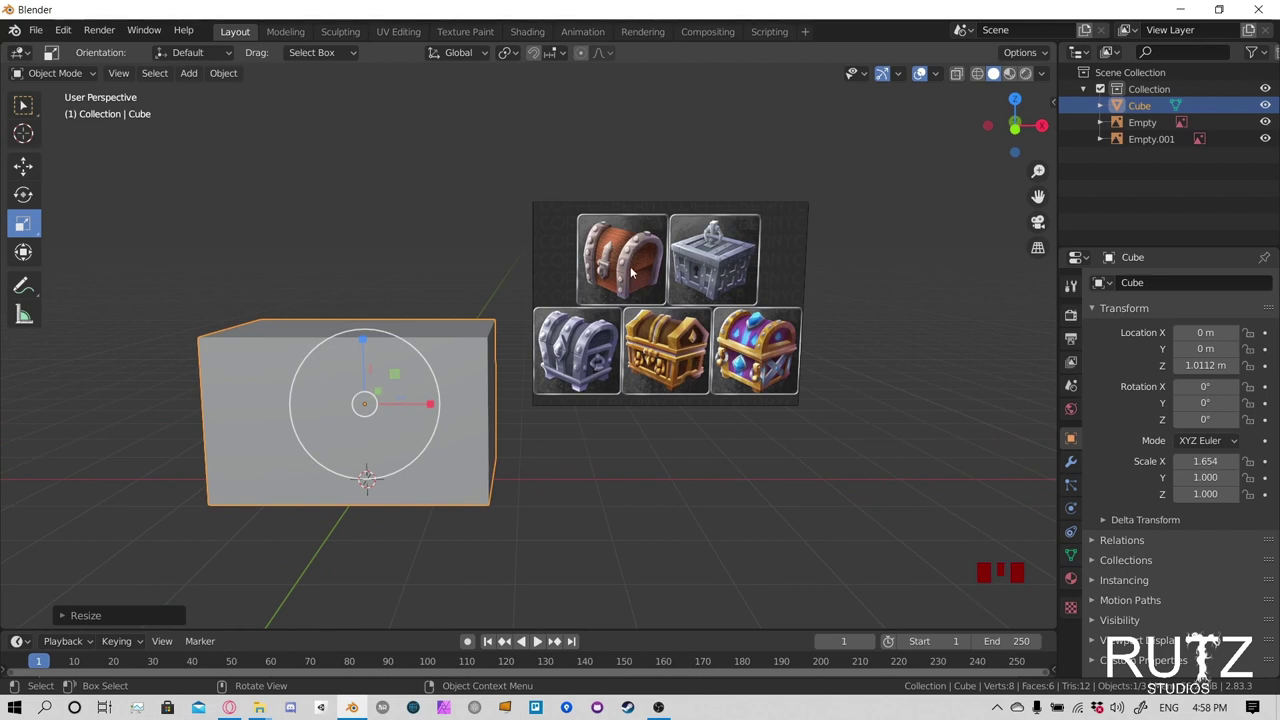
scroll(630, 290, up, 4)
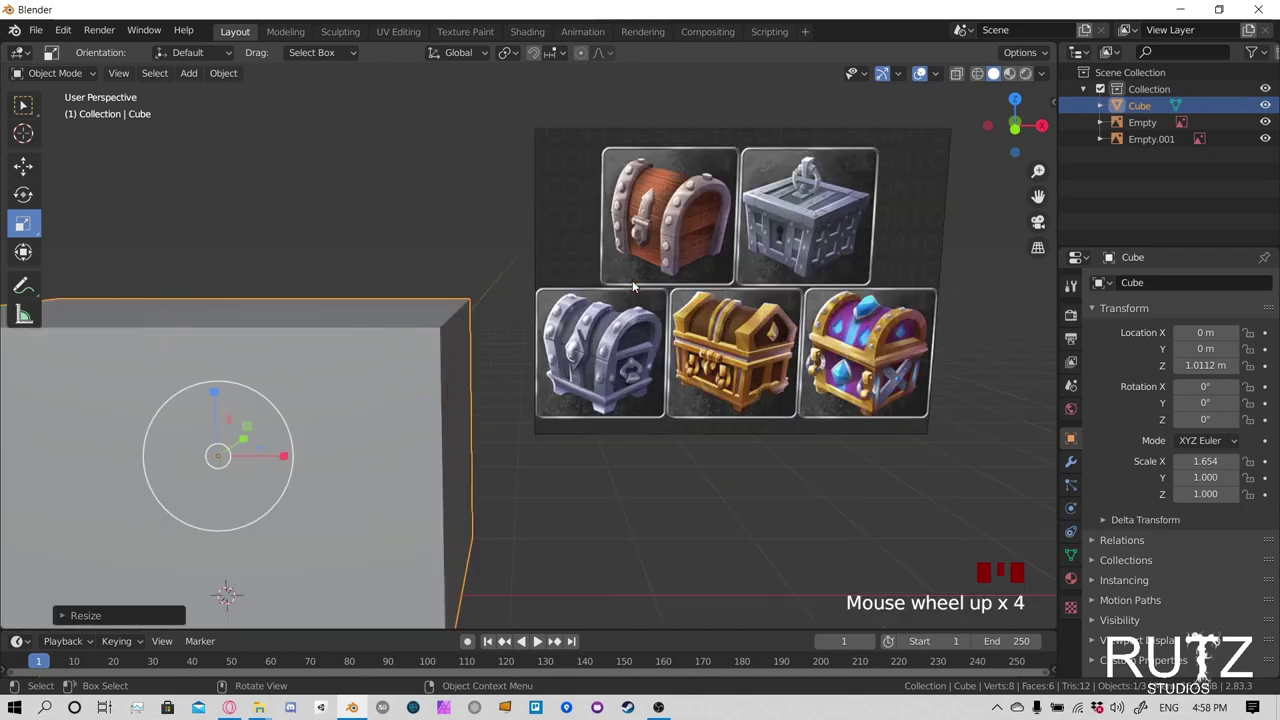
shift+middle_drag(719, 233, 758, 280)
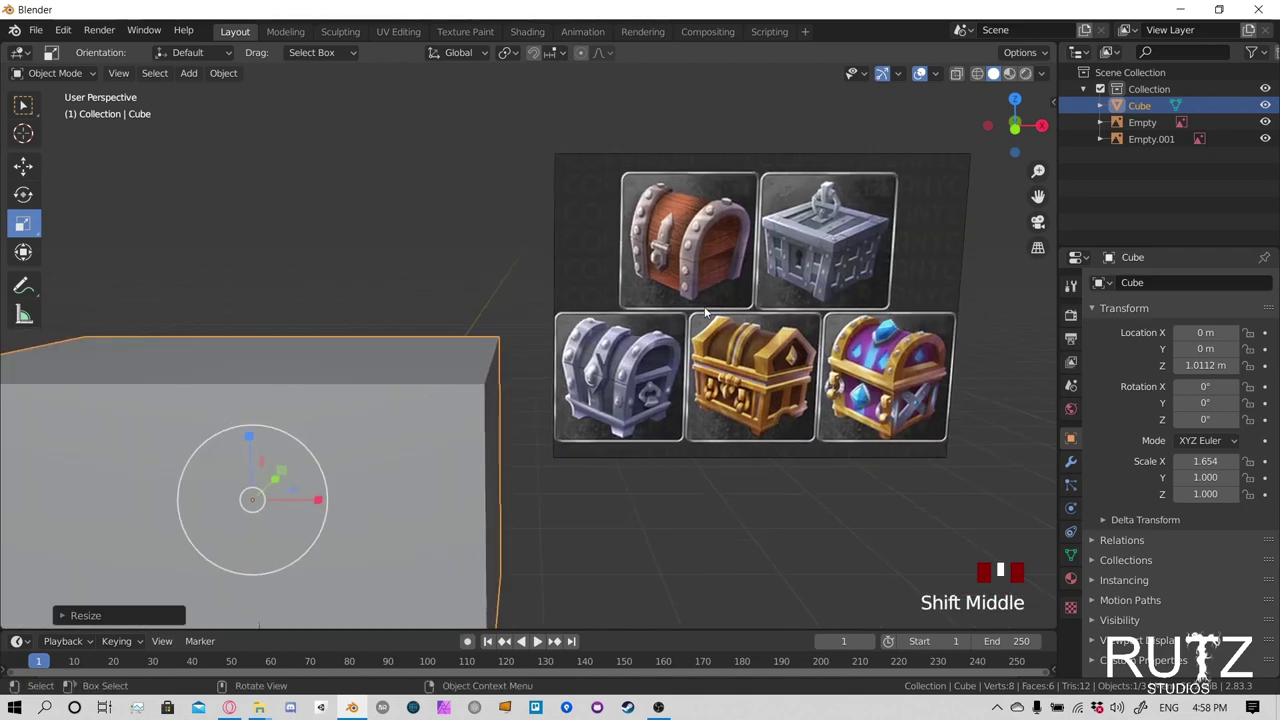
scroll(742, 283, down, 2)
shift+middle_drag(783, 370, 714, 342)
scroll(820, 342, down, 2)
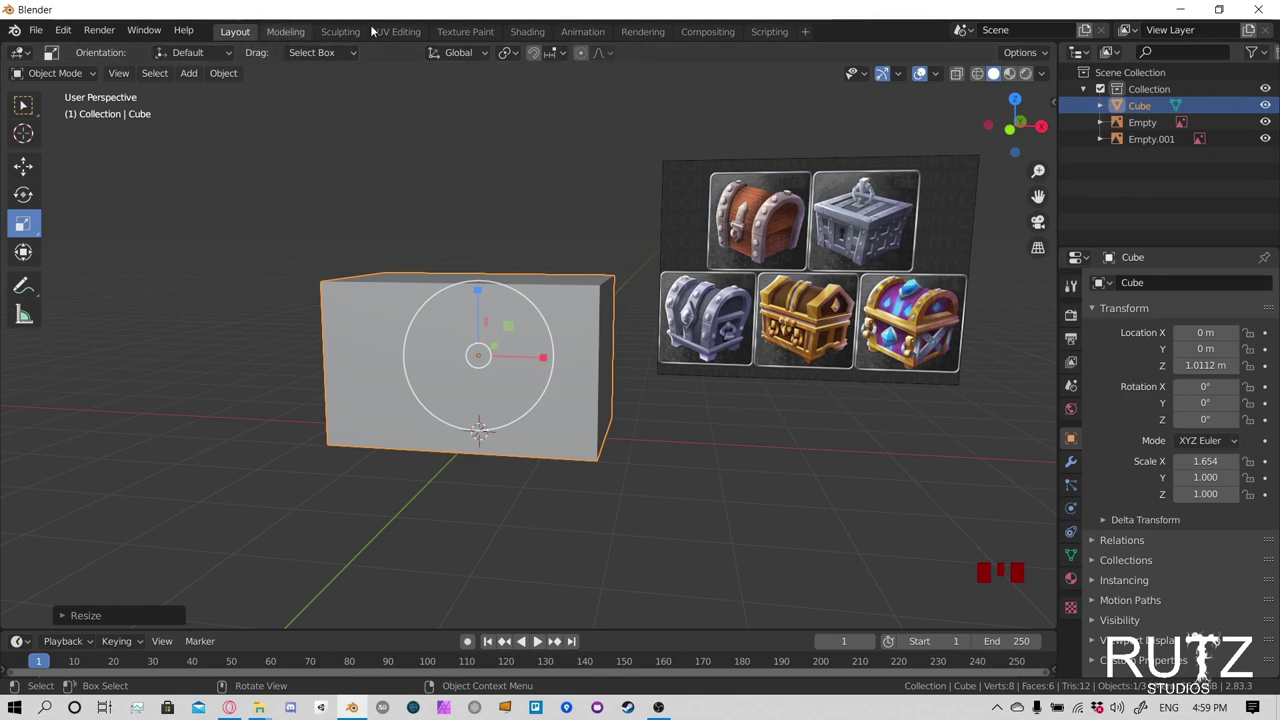
Switch to the Modeling workspace and turn on X-ray for the box in front view
click(277, 31)
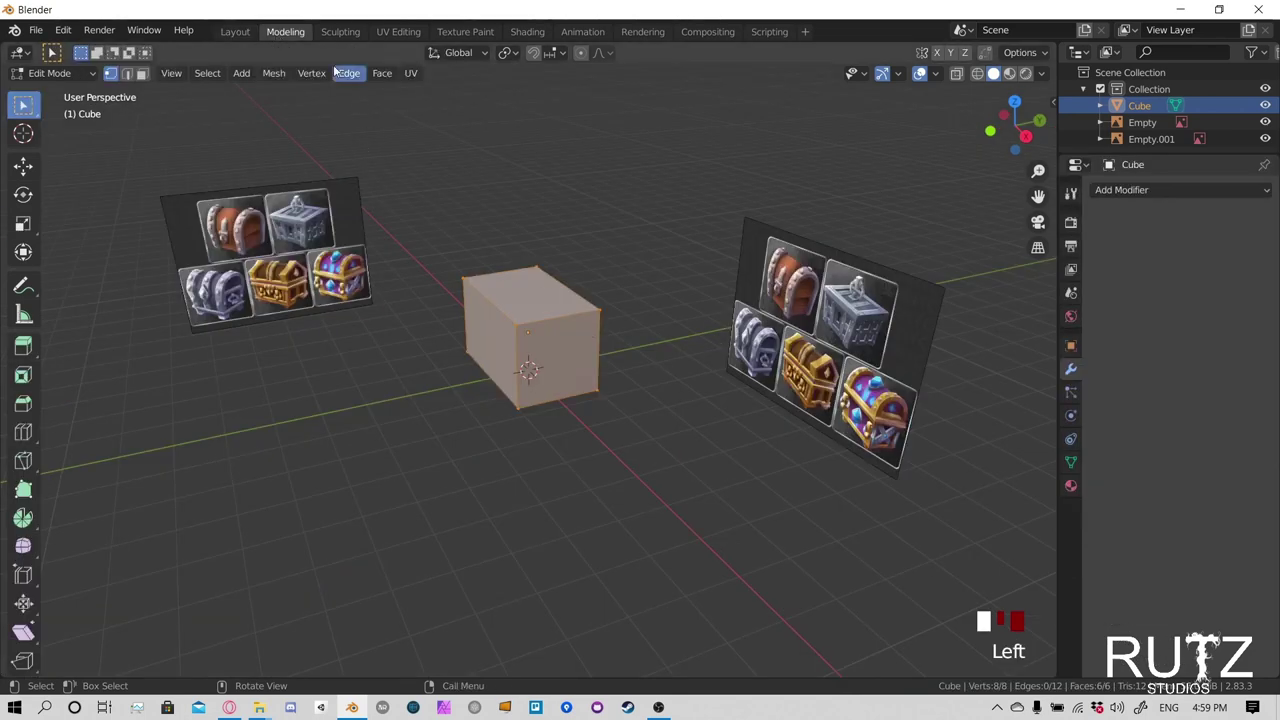
click(285, 31)
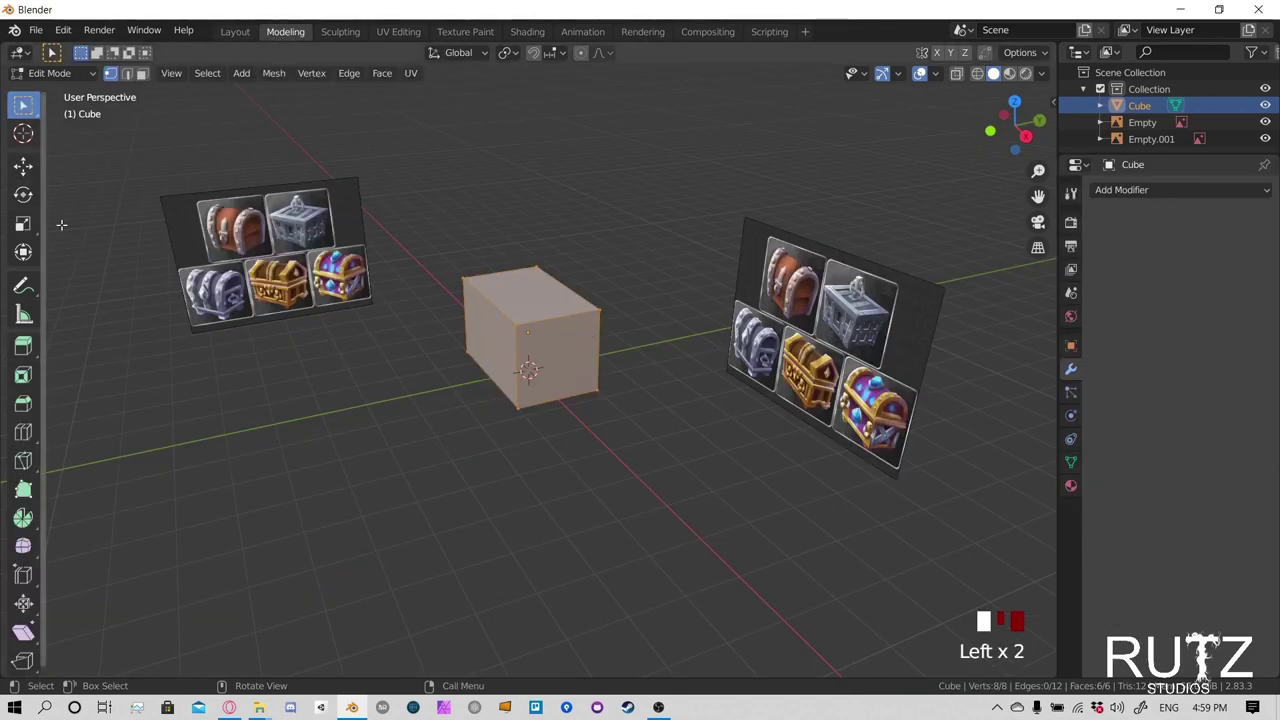
key(KP_1)
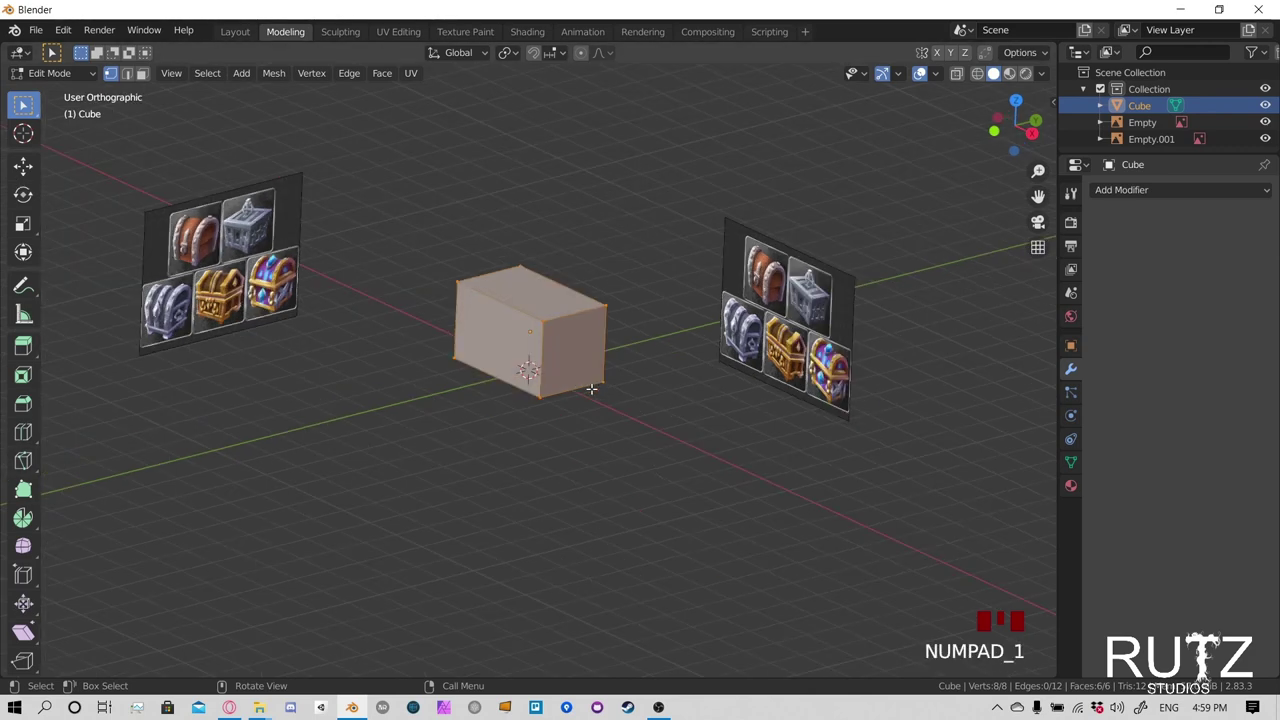
scroll(652, 373, up, 3)
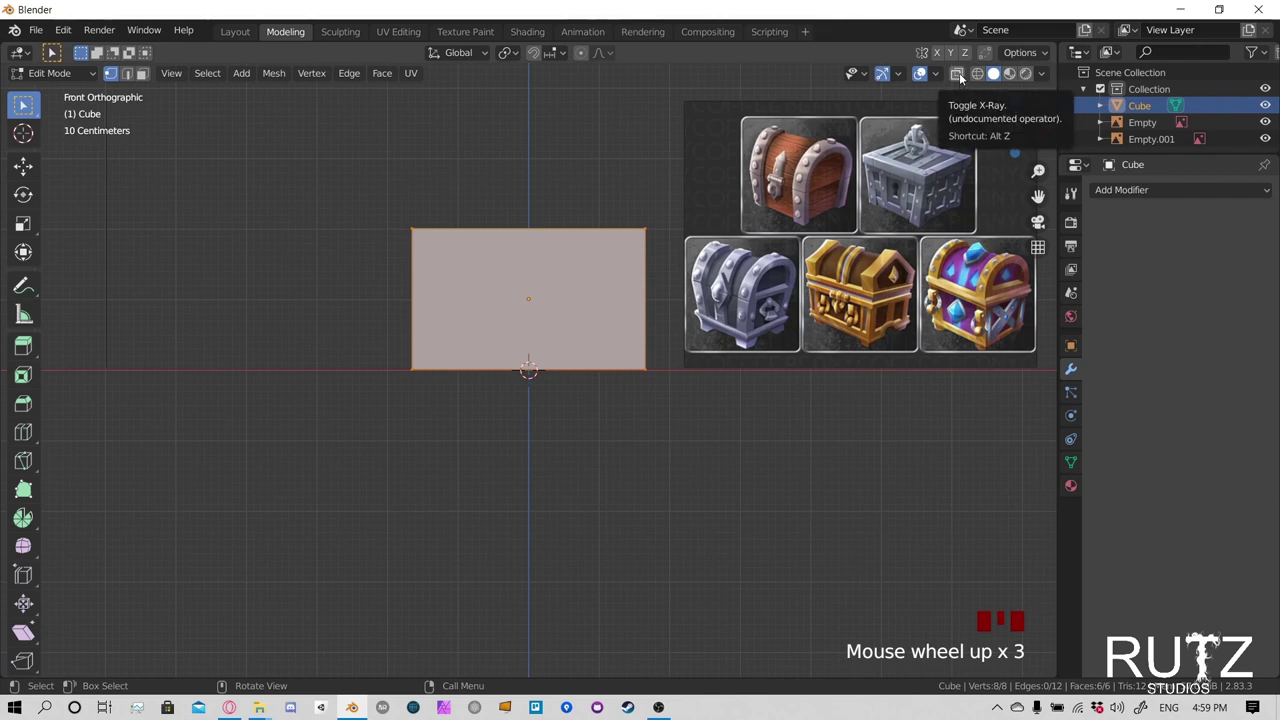
click(958, 75)
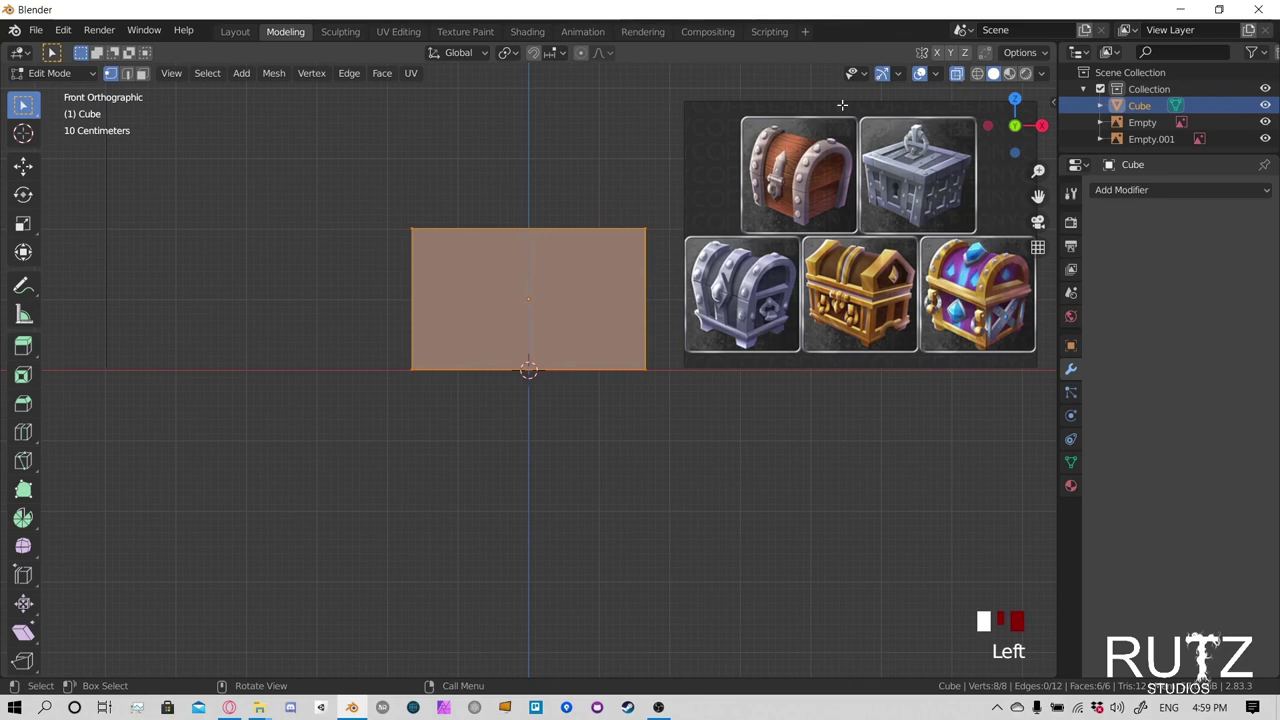
Select all of the box's vertices in a perspective view and deselect everything
middle_drag(785, 175, 656, 307)
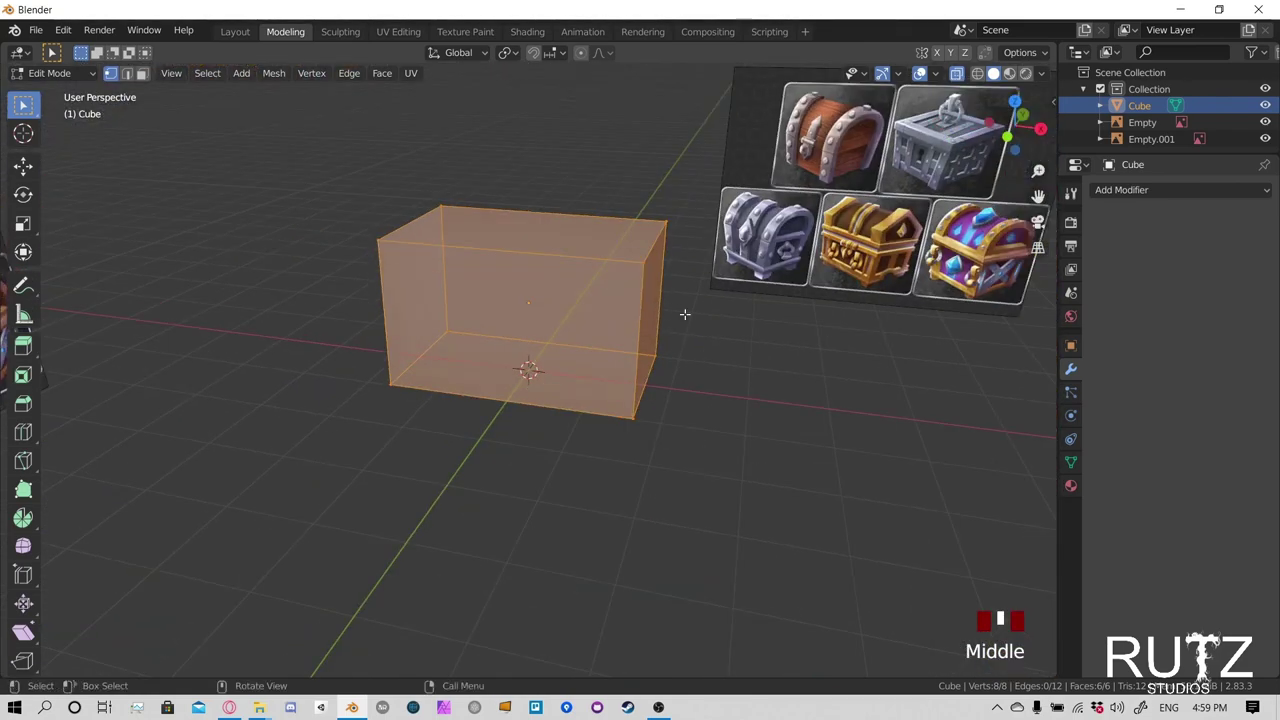
key(a)
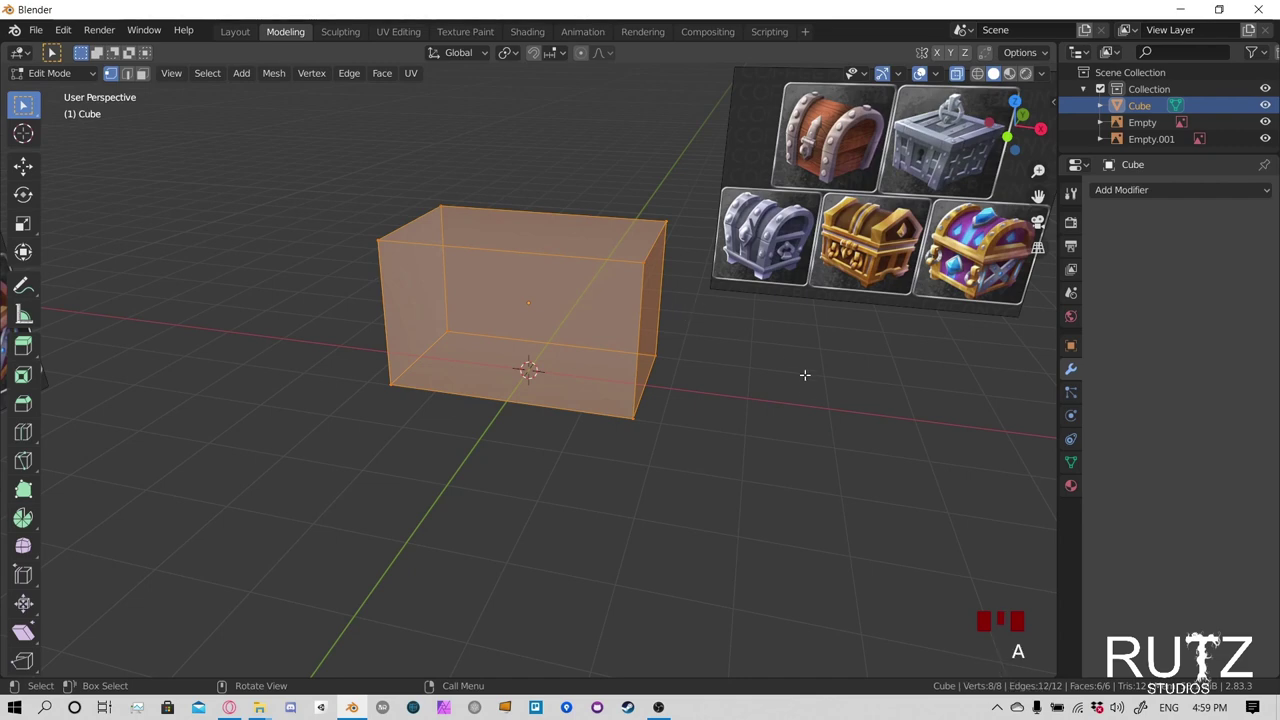
click(742, 359)
key(a)
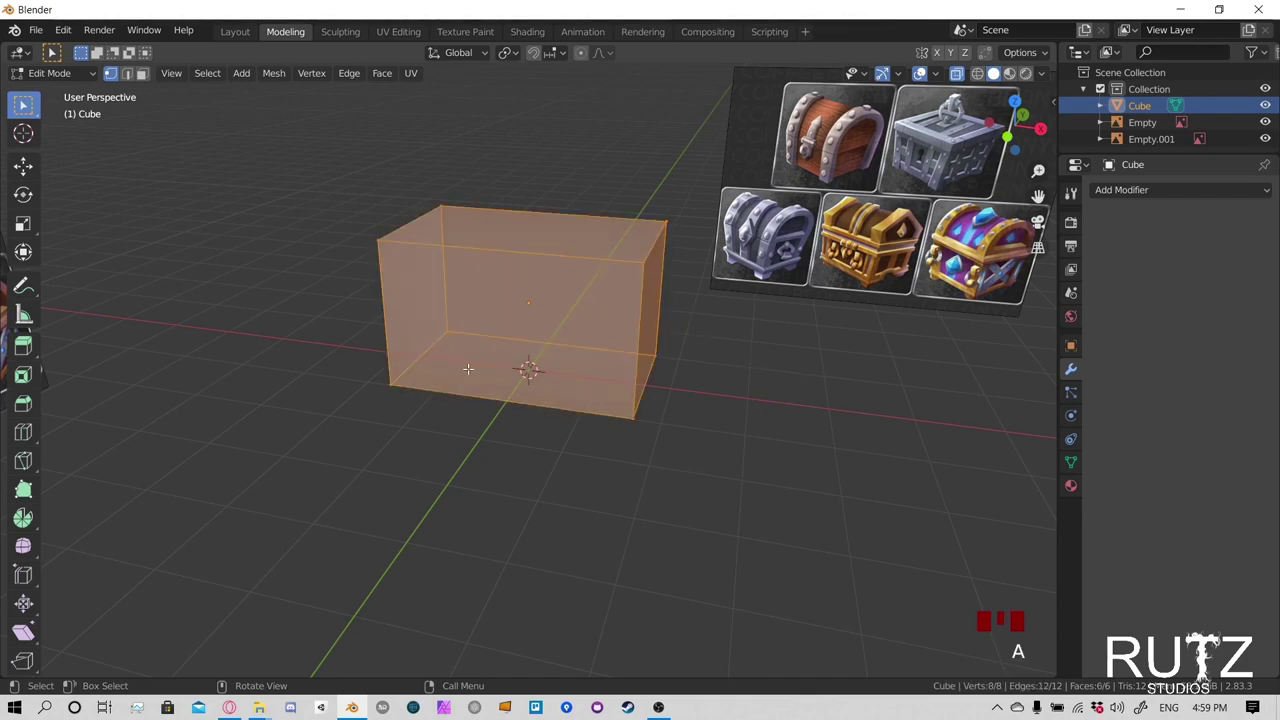
key(a)
click(738, 360)
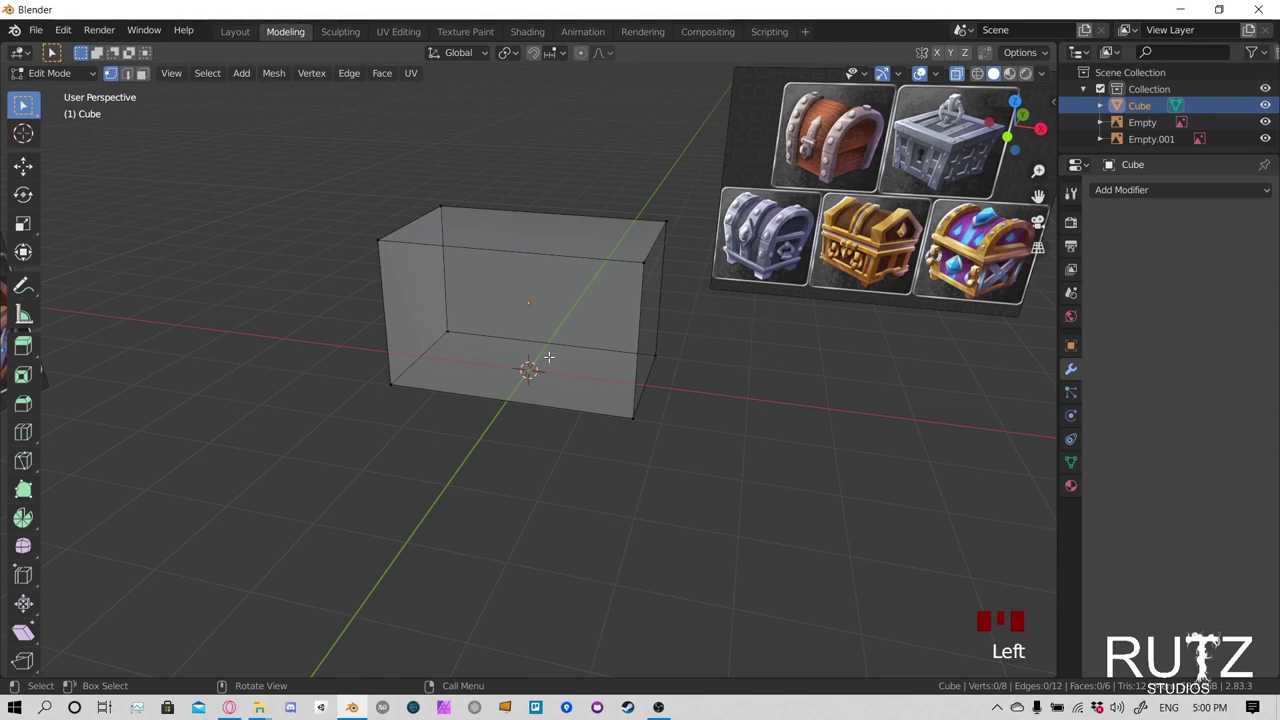
Select individual upper corner vertices of the box one at a time and clear the selection
click(642, 265)
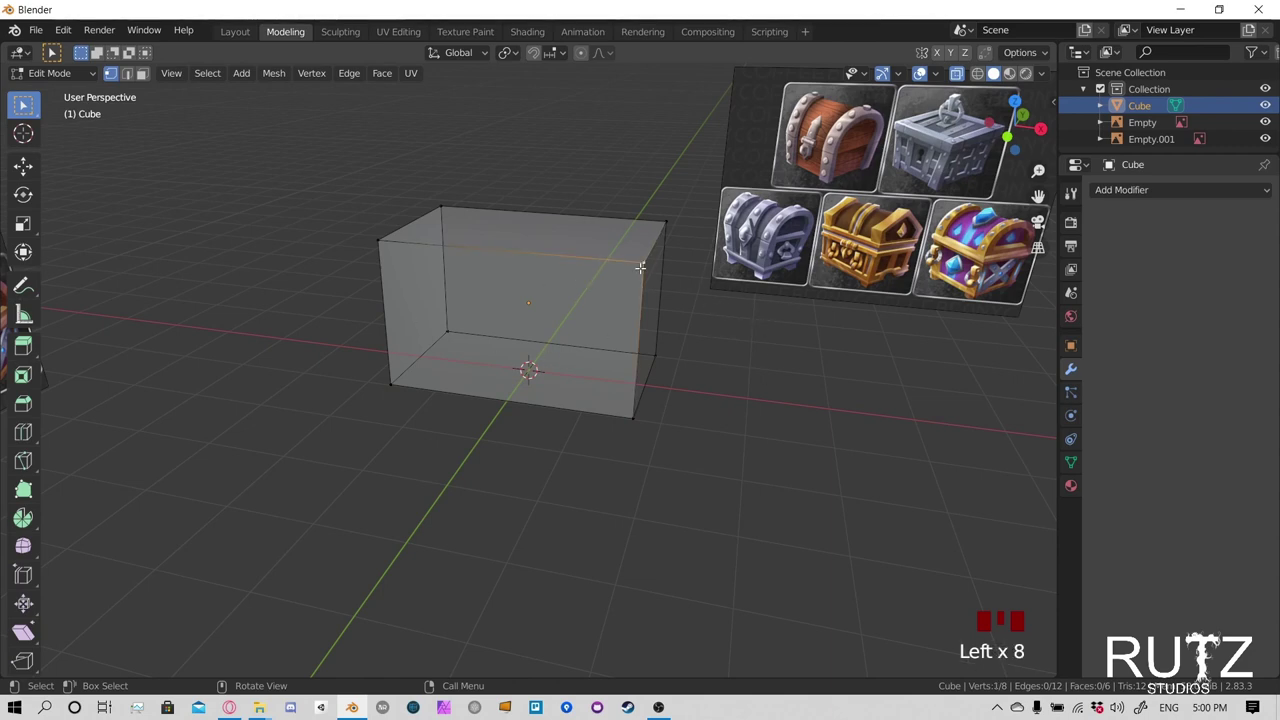
click(722, 330)
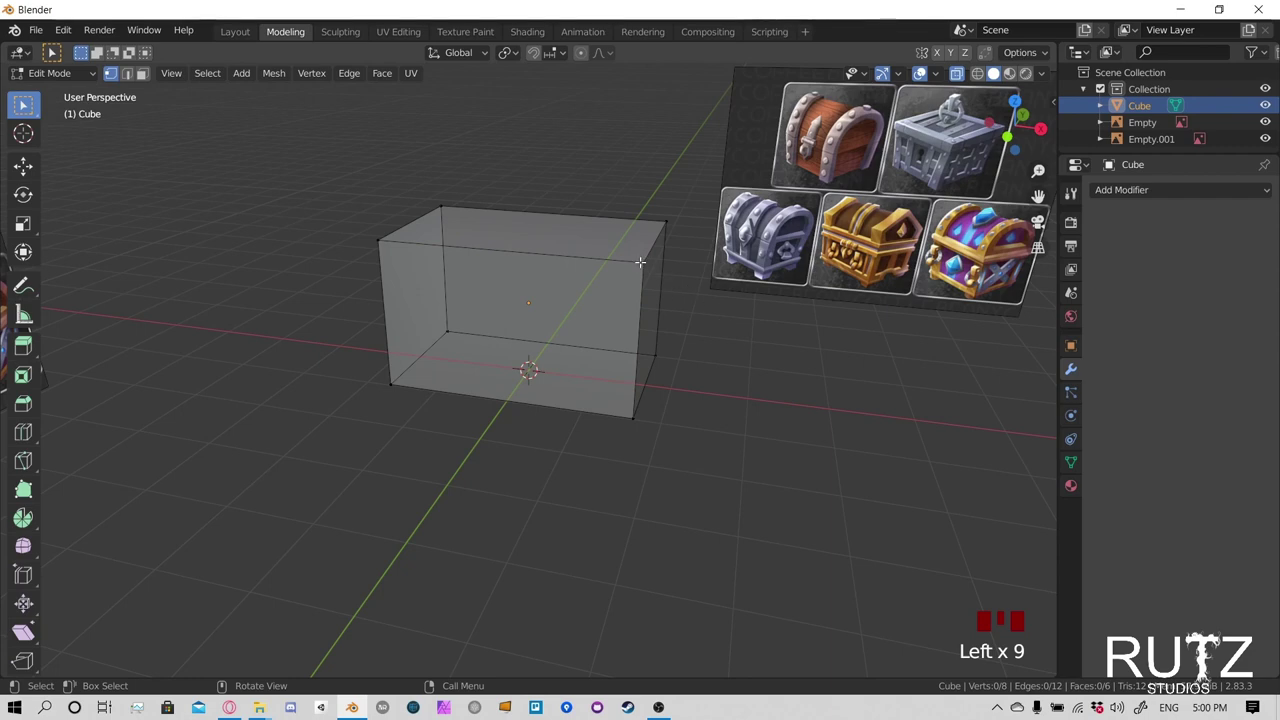
click(640, 262)
click(658, 210)
click(517, 191)
click(438, 203)
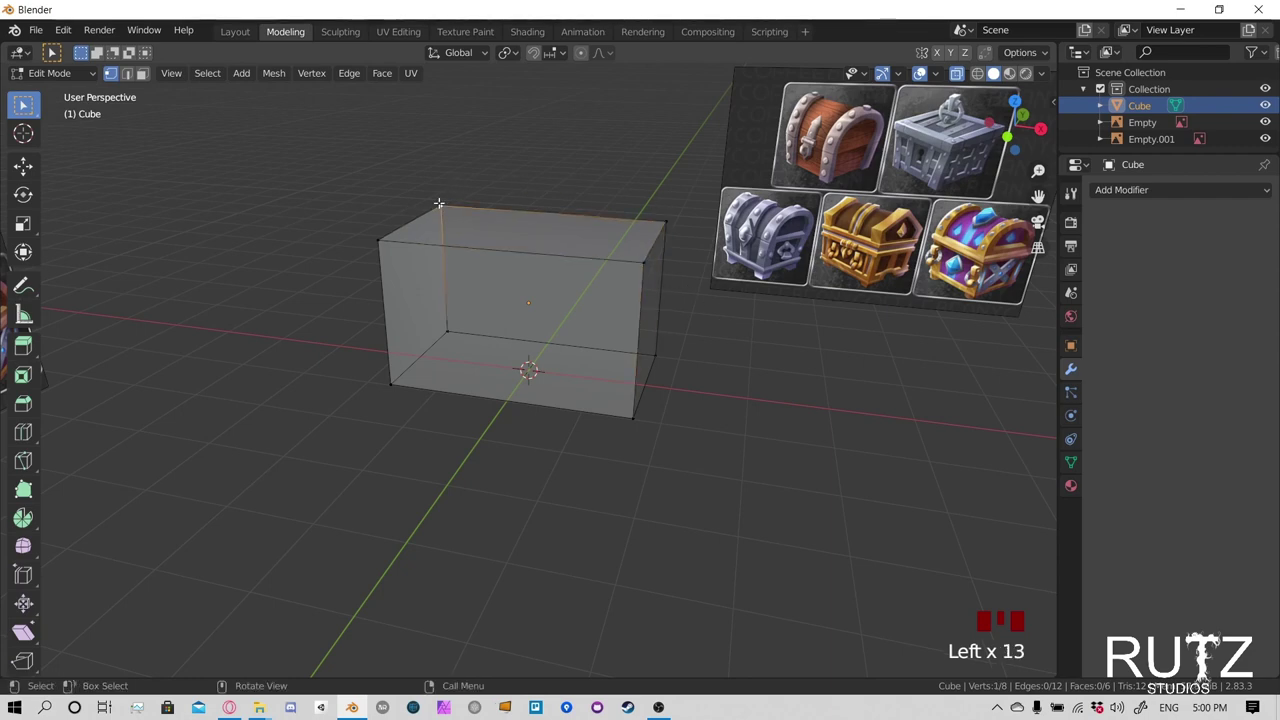
click(380, 240)
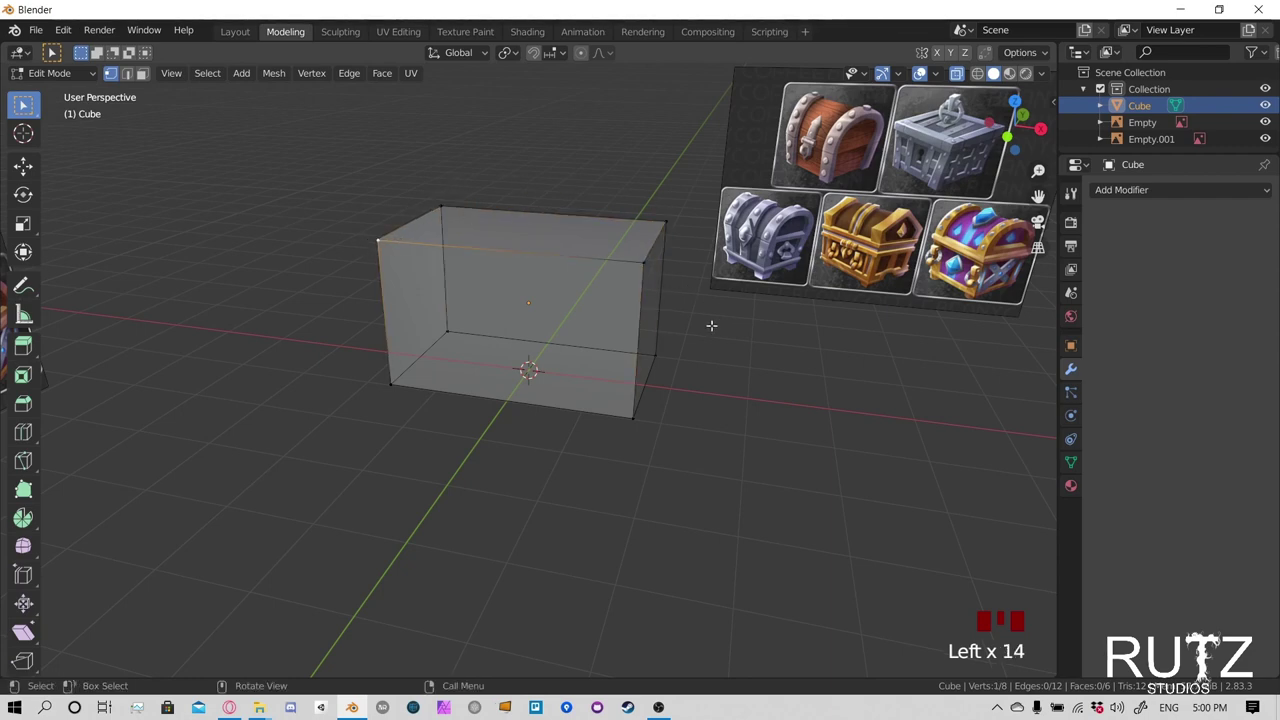
key(alt)
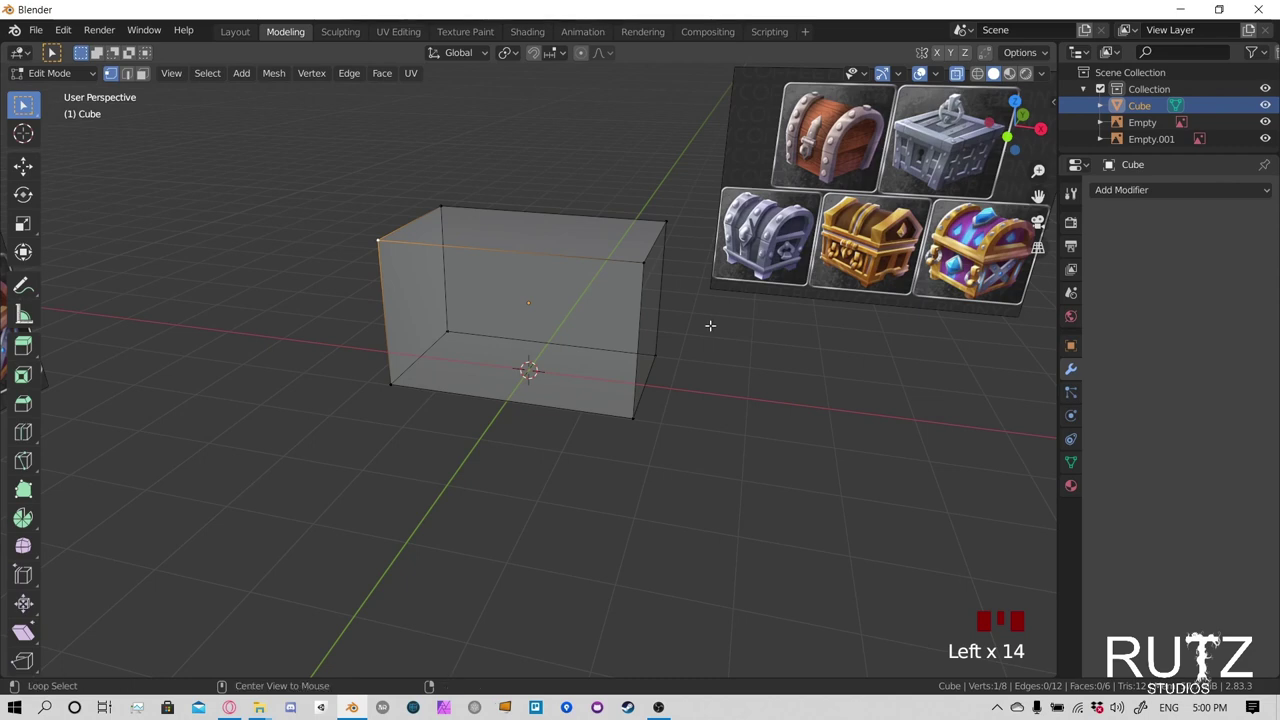
key(alt+a)
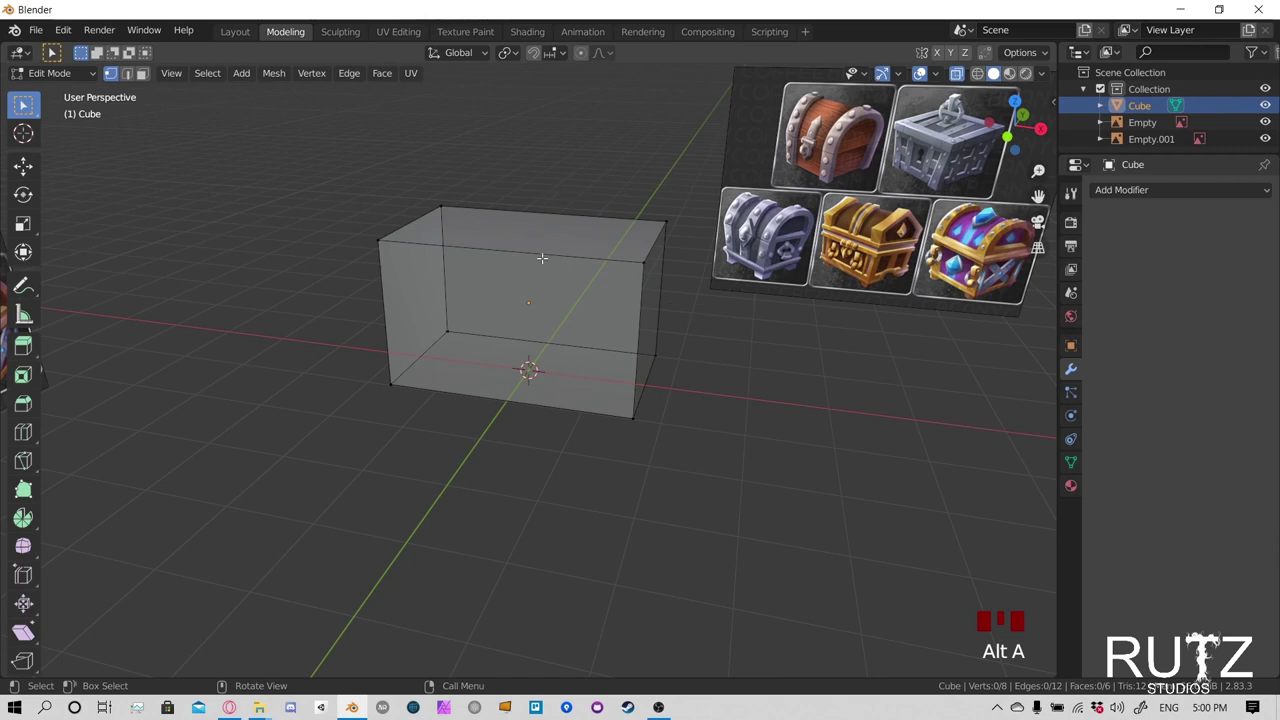
Turn off X-ray and box-select the upper corner on the +X side of the box in front view
click(957, 74)
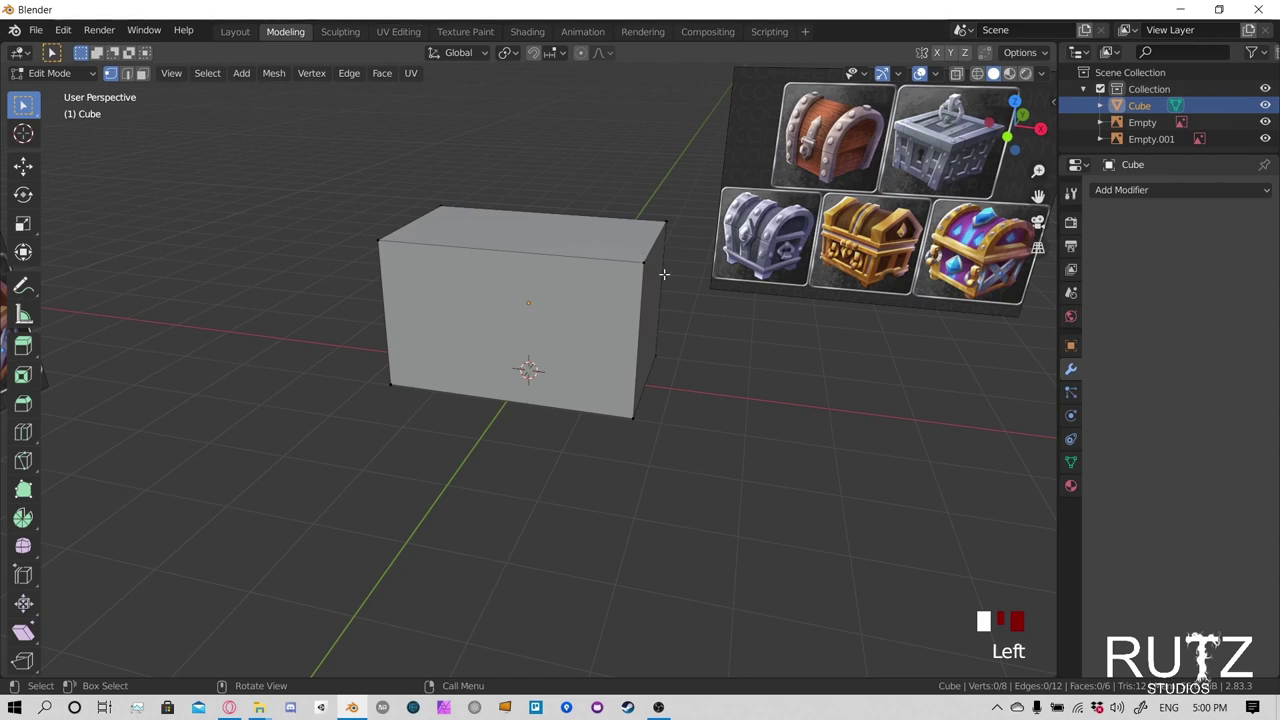
key(KP_1)
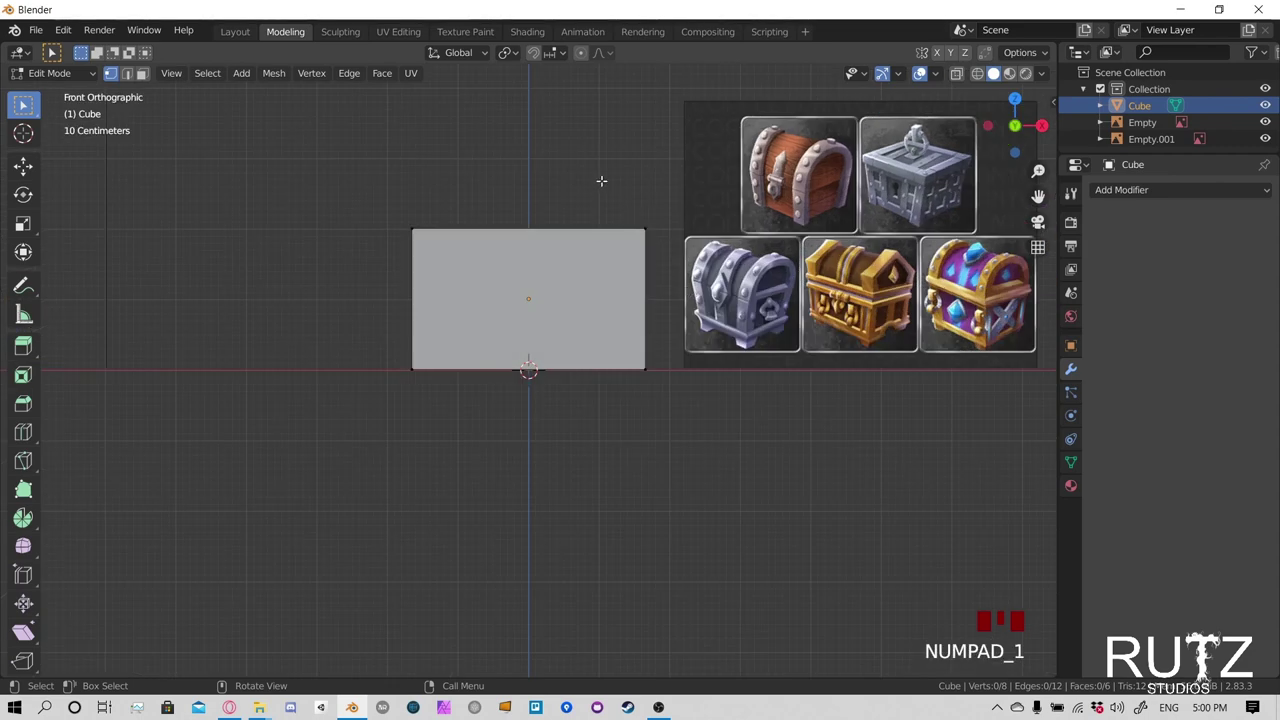
drag(600, 180, 765, 285)
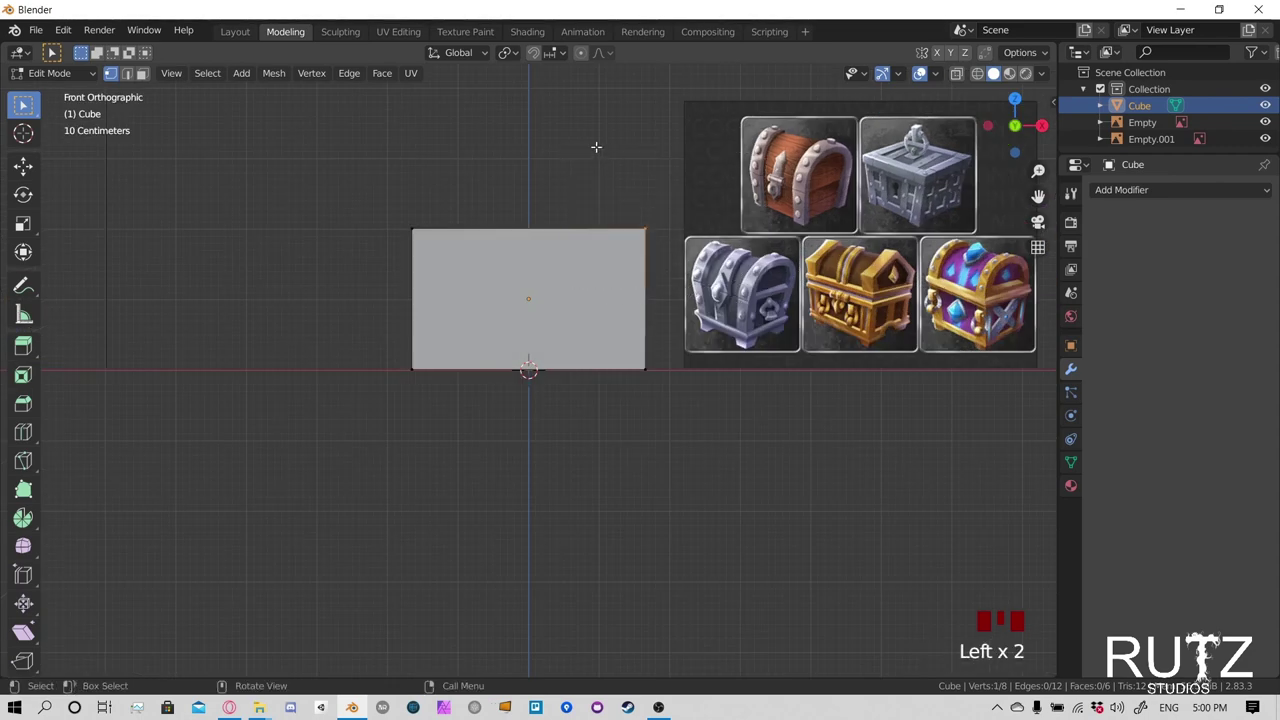
Box-select the box's upper +X corner once more with X-ray off and check the selection in perspective
drag(597, 146, 642, 214)
click(765, 298)
middle_drag(800, 215, 760, 274)
middle_drag(736, 324, 740, 271)
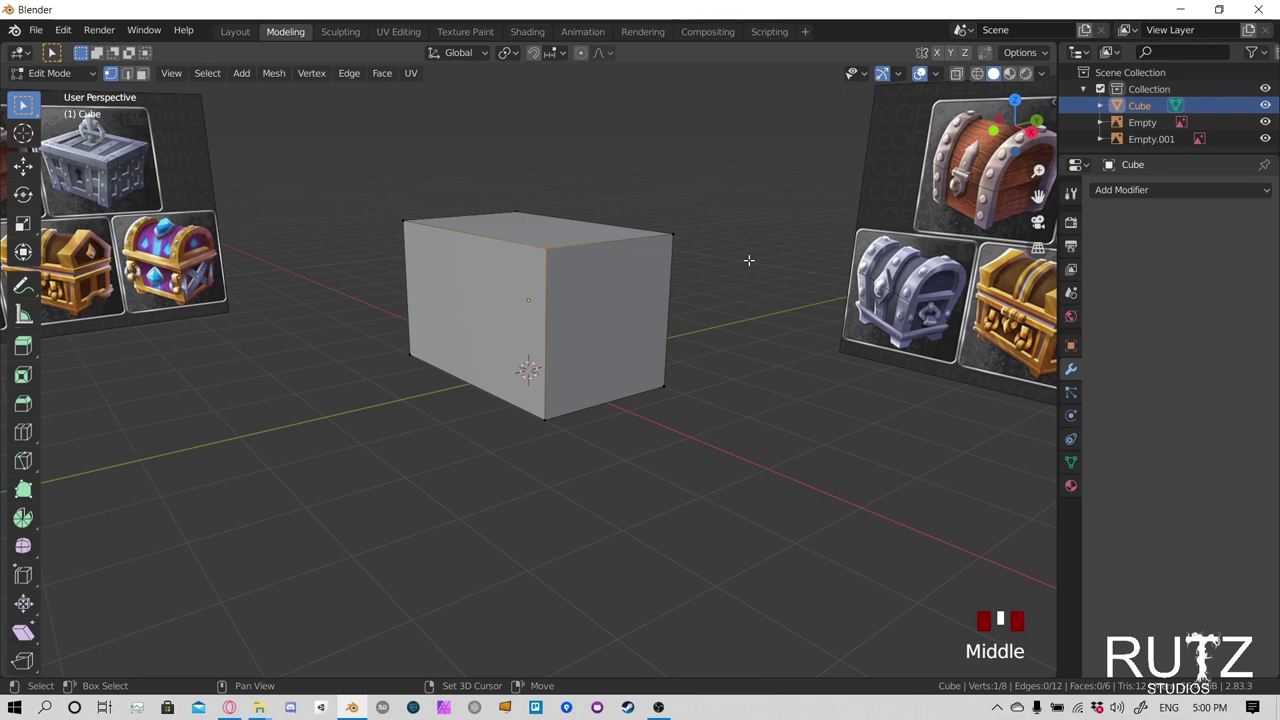
Place the 3D cursor in the empty space beside the box
shift+right_click(748, 260)
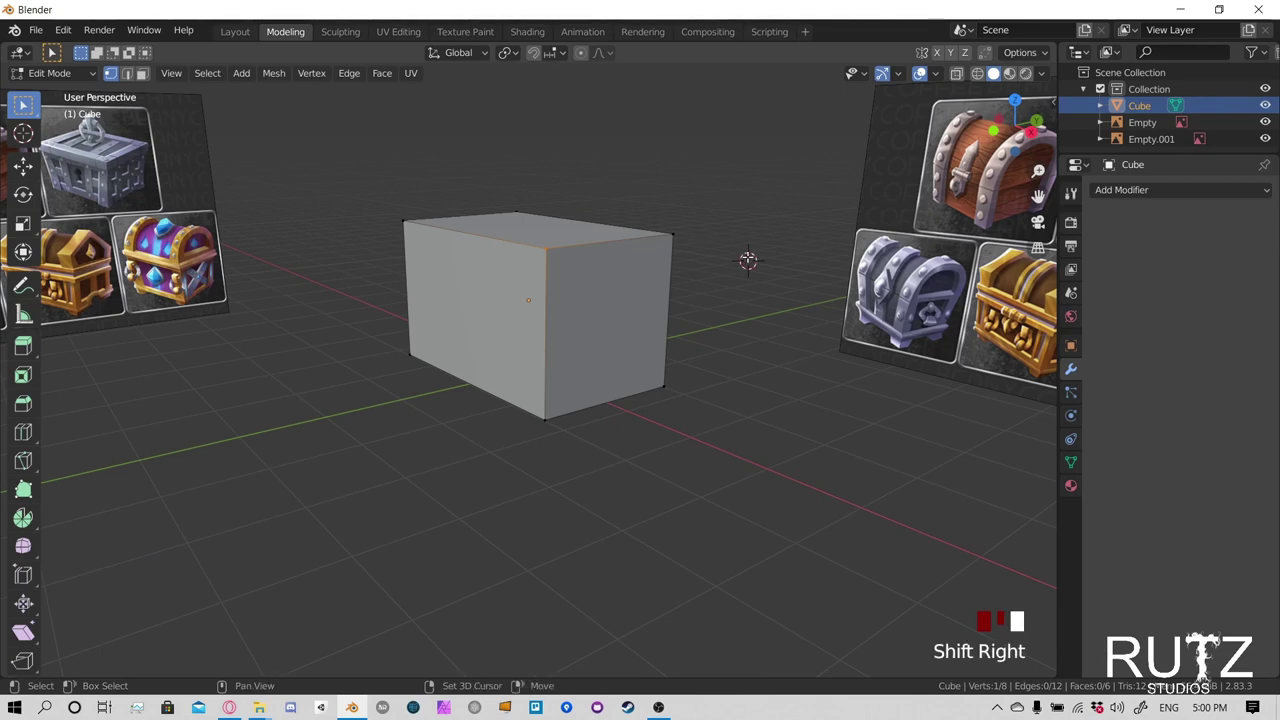
shift+middle_drag(748, 260, 811, 257)
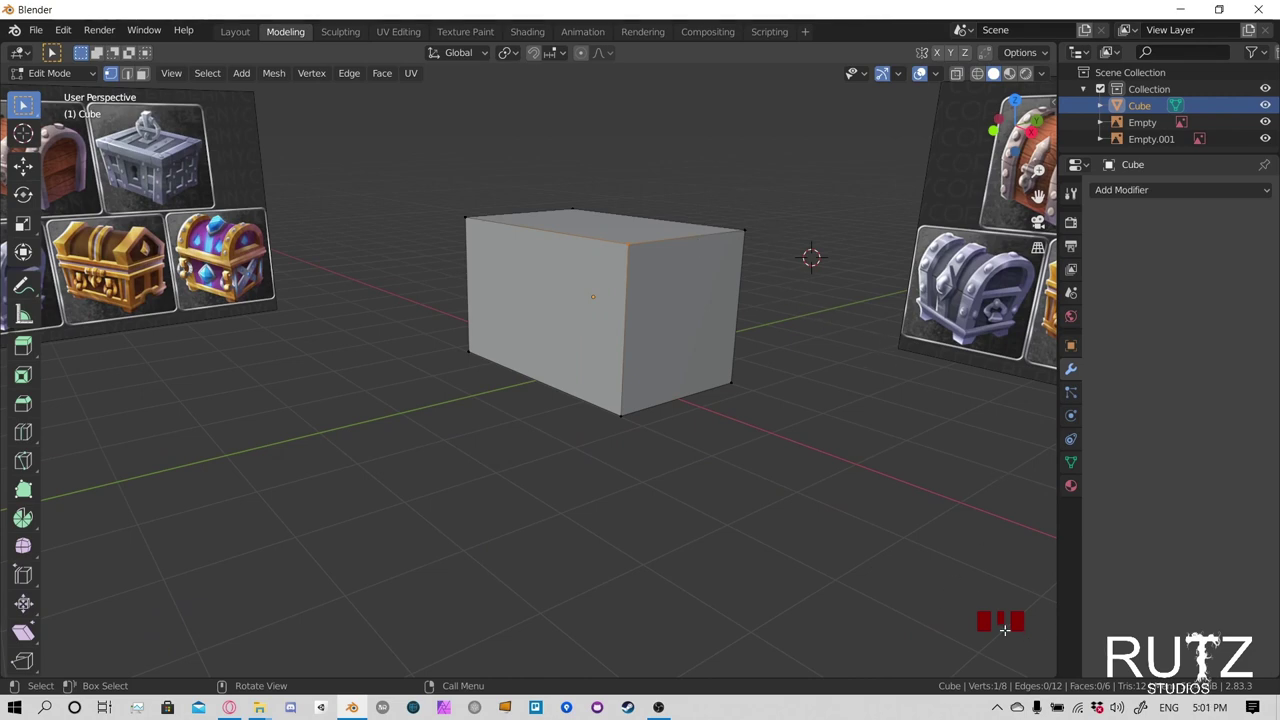
middle_drag(778, 310, 538, 316)
Box-select the upper +X corner in front view, then add the other upper +X corner to the selection in perspective
key(KP_1)
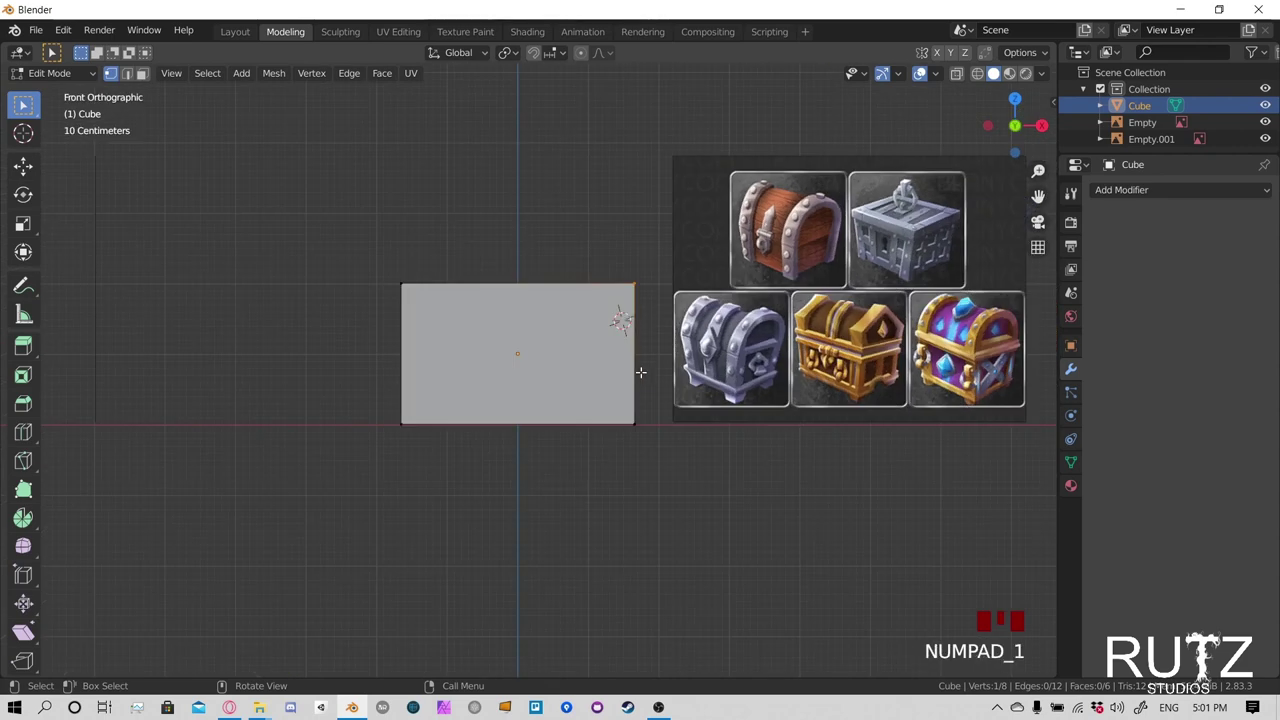
drag(592, 218, 732, 390)
middle_drag(732, 390, 560, 295)
click(560, 295)
click(666, 322)
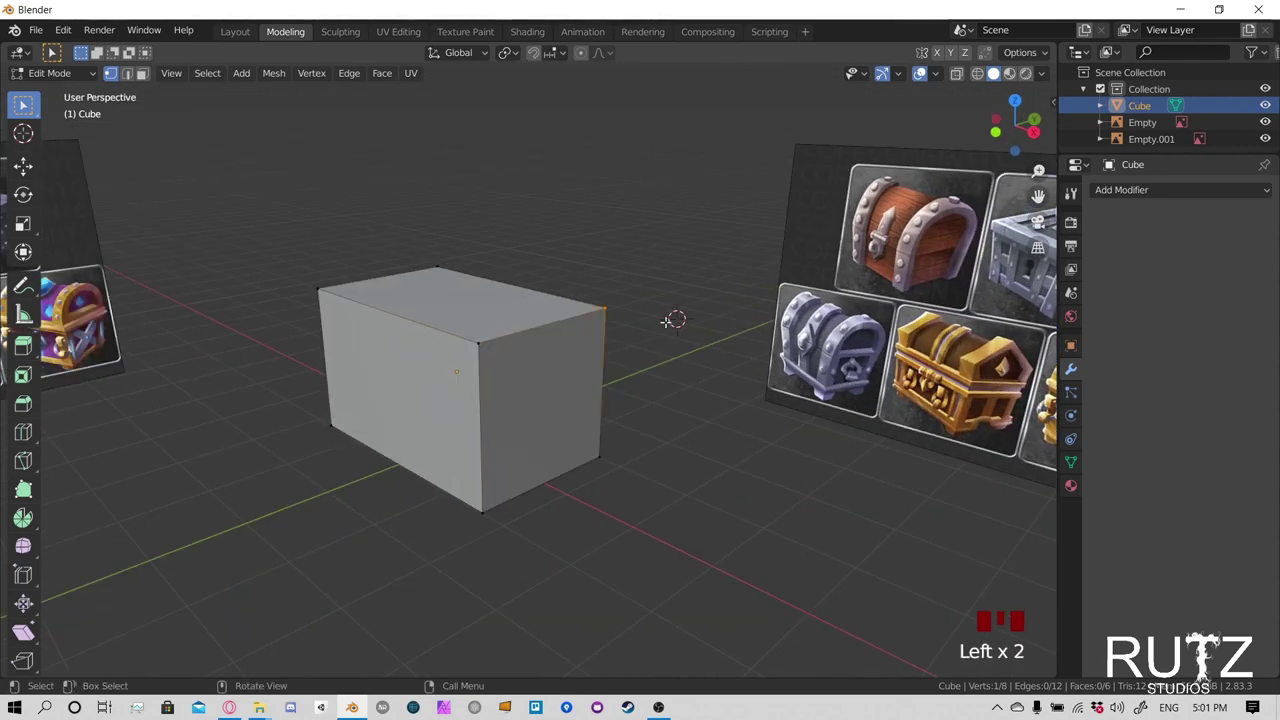
shift+click(560, 334)
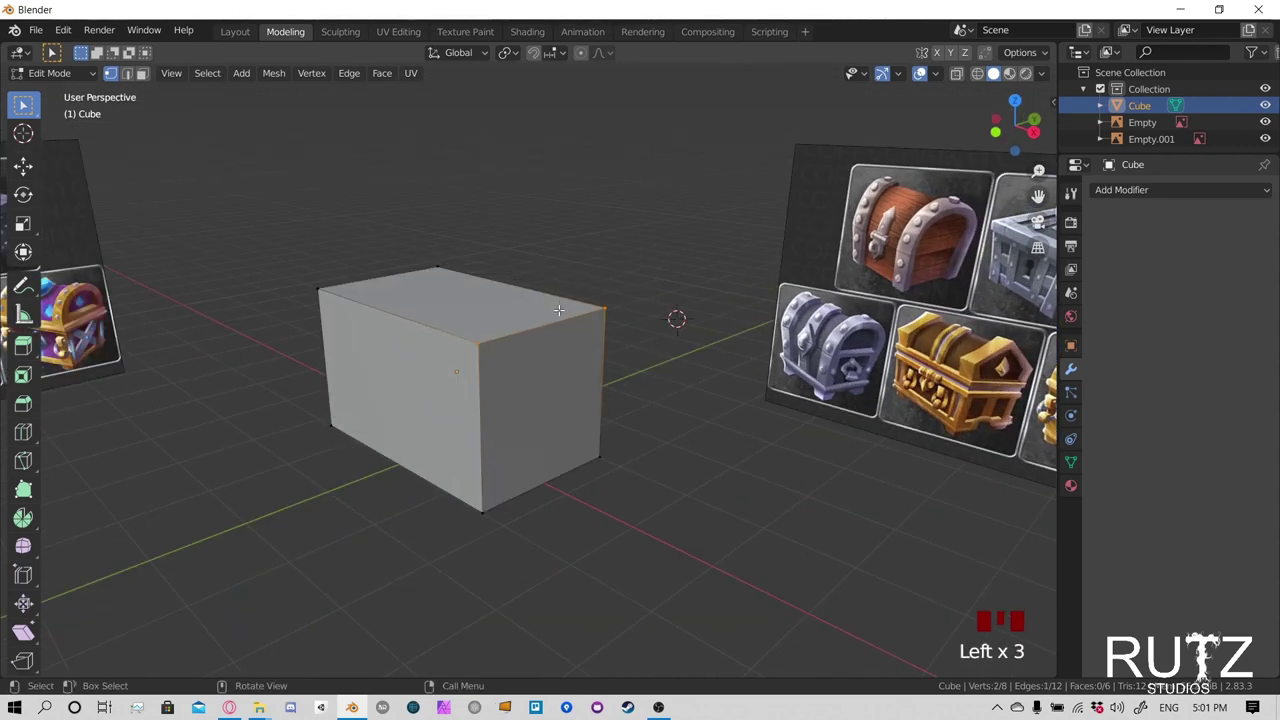
Turn on X-ray, box-select both upper +X corners in front view and check them in perspective
key(KP_1)
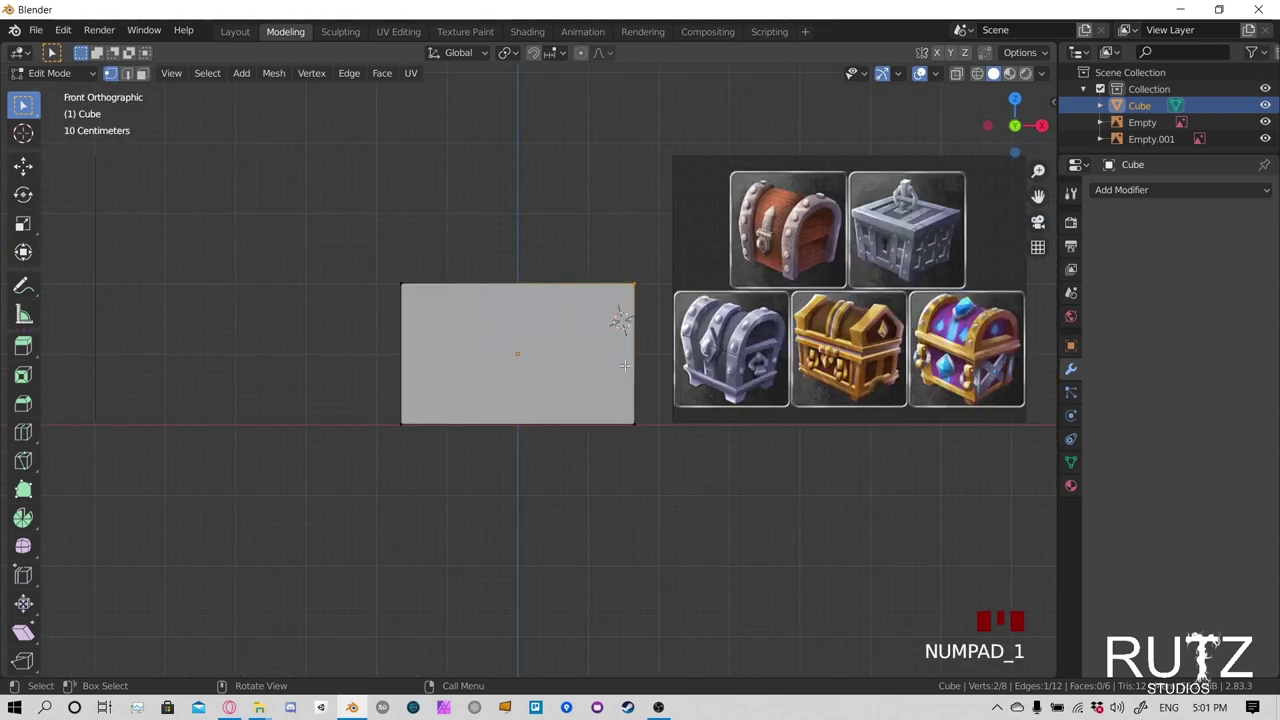
click(956, 73)
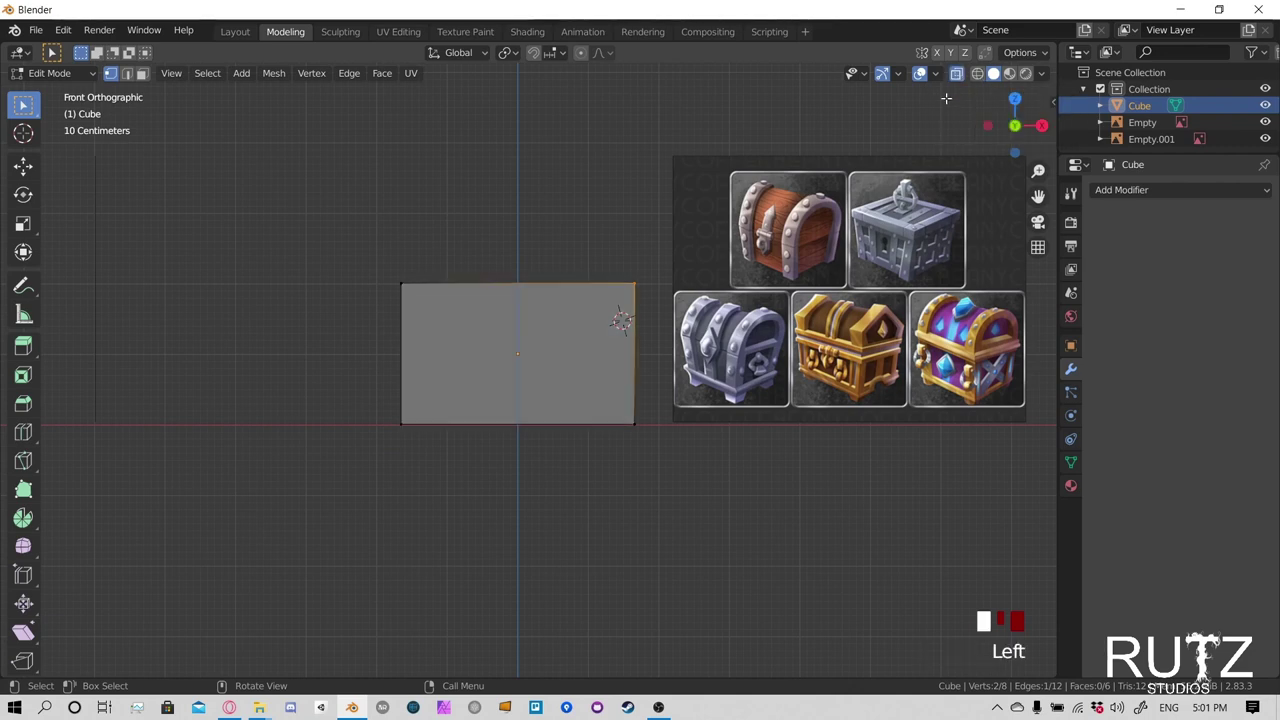
drag(555, 205, 735, 358)
middle_drag(735, 358, 676, 298)
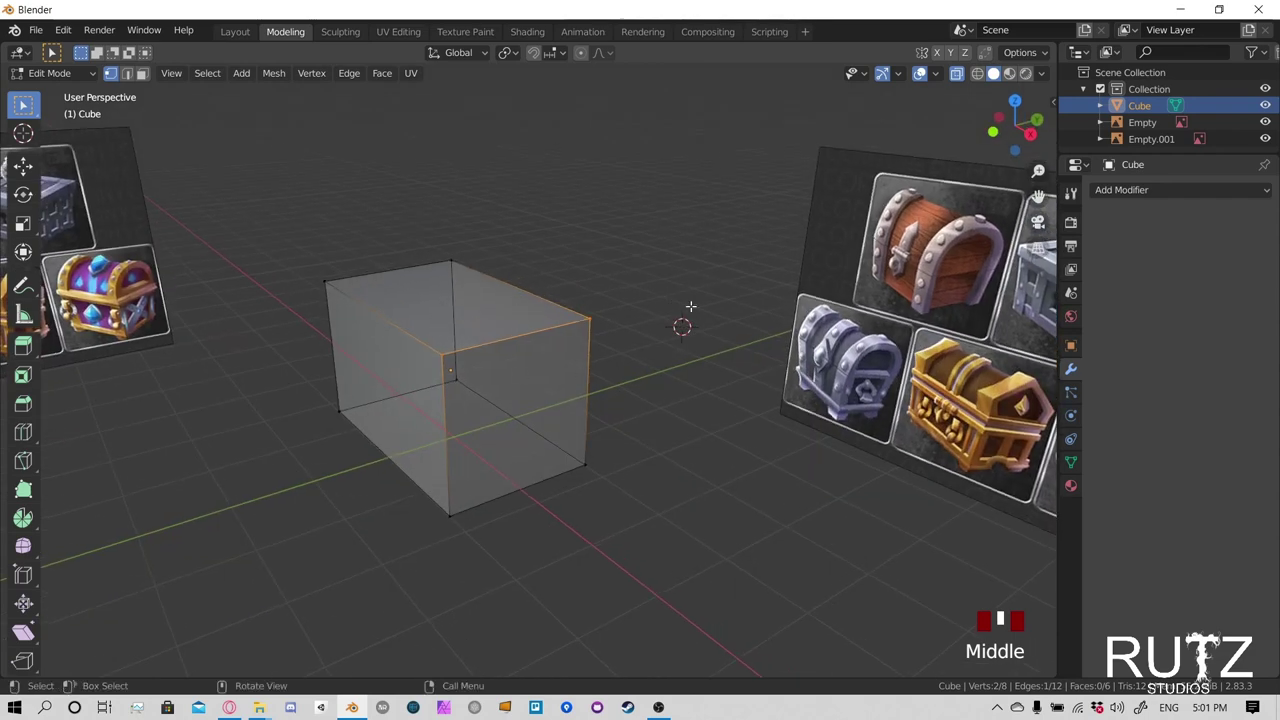
Box-select both lower +X corners of the box in front view with X-ray on and check them in perspective
key(KP_1)
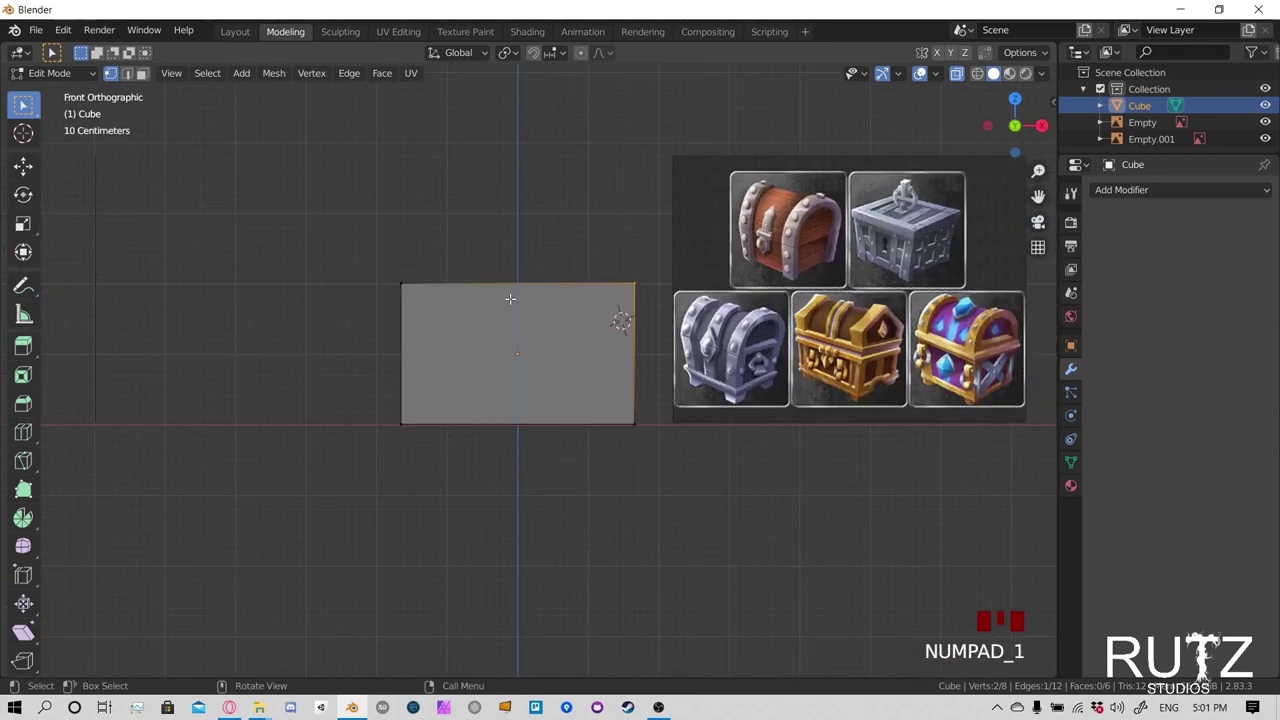
drag(584, 348, 744, 520)
middle_drag(775, 348, 532, 386)
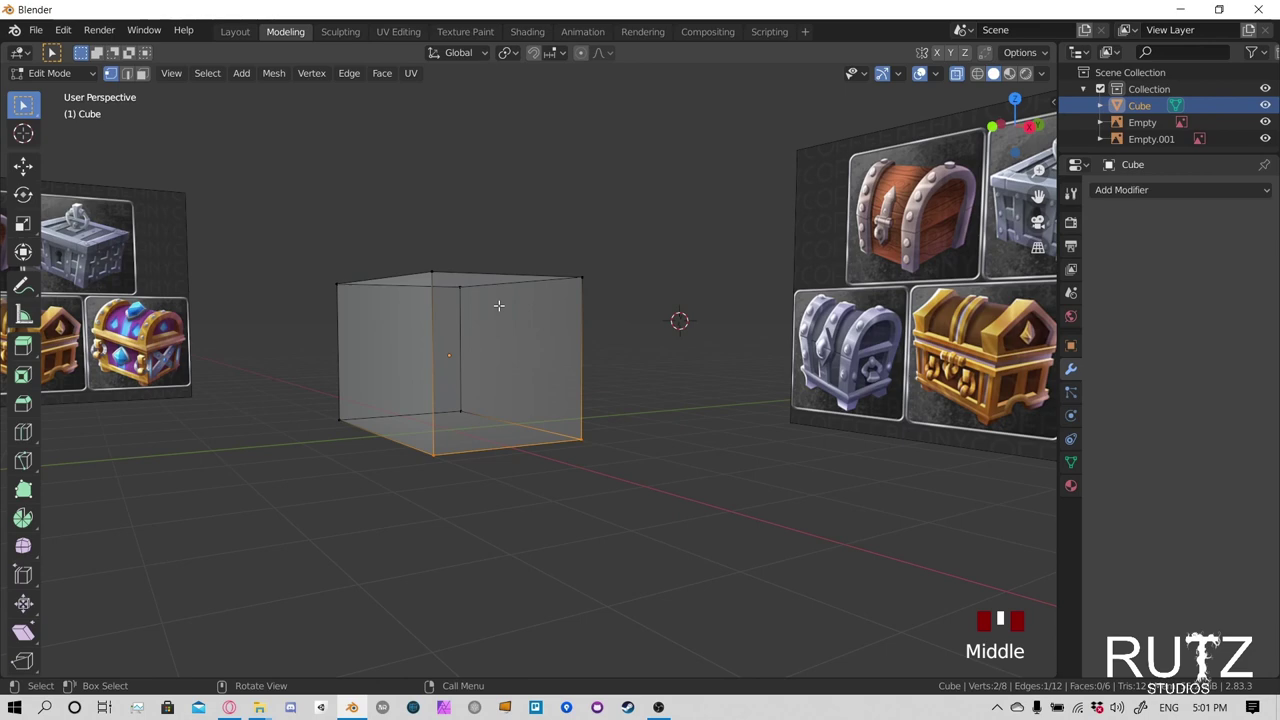
Box-select the +X side, the -X side and finally the whole box in front view with X-ray on
key(KP_1)
drag(594, 229, 749, 509)
drag(355, 195, 558, 540)
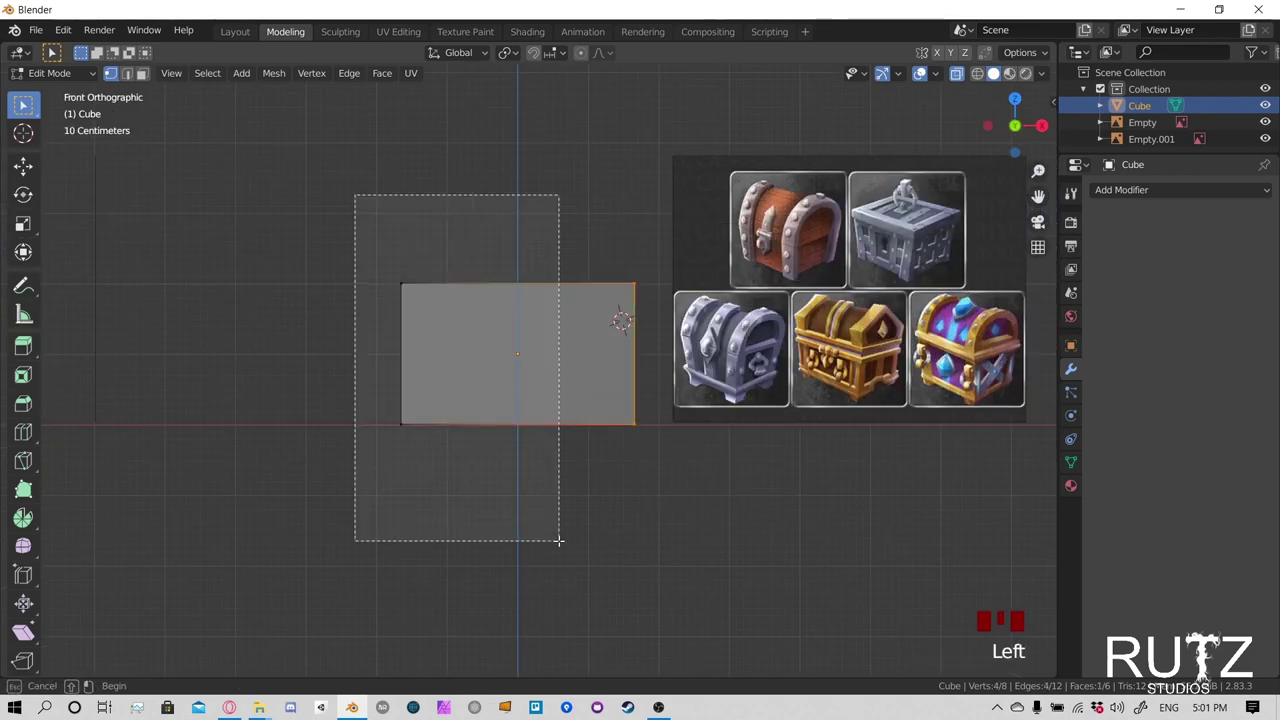
drag(276, 140, 824, 578)
middle_drag(824, 578, 671, 320)
Turn off X-ray, box-select the whole box in front view and check in perspective which vertices are selected
click(671, 320)
key(KP_1)
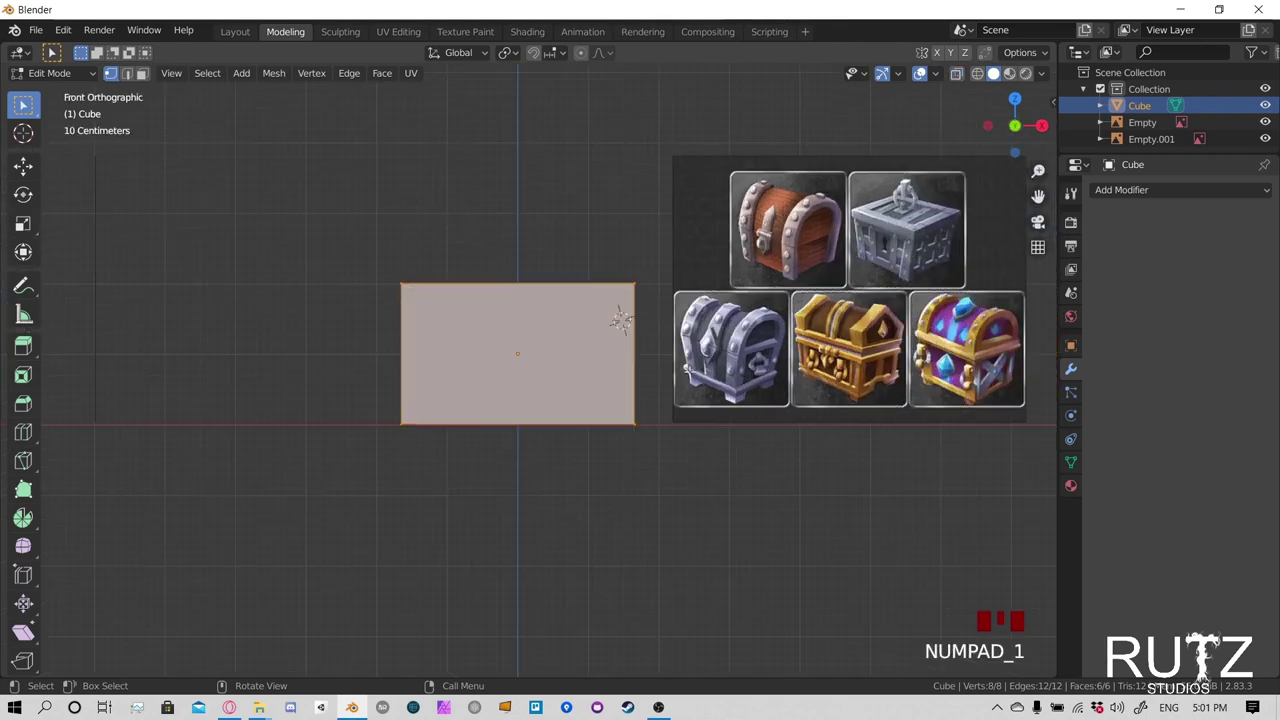
drag(322, 174, 826, 594)
middle_drag(826, 594, 544, 384)
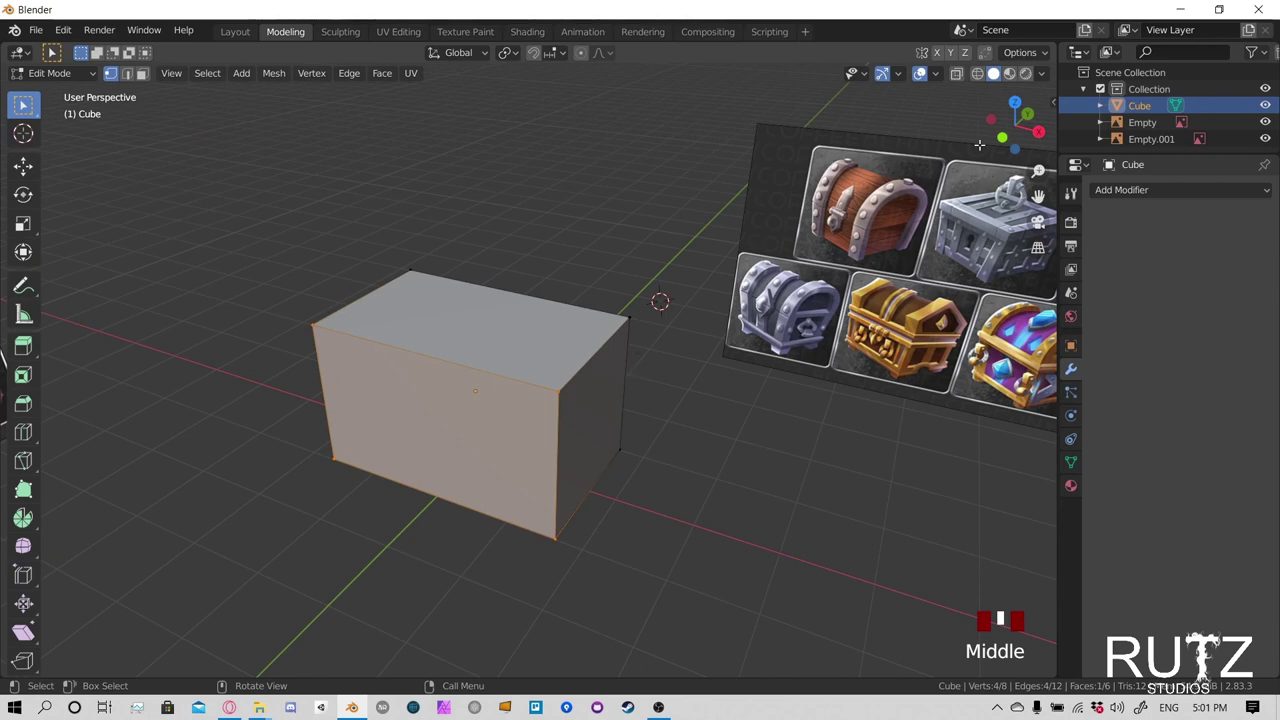
With X-ray on, box-select the four bottom vertices in front view and scale them to about 0.86 along X
key(KP_1)
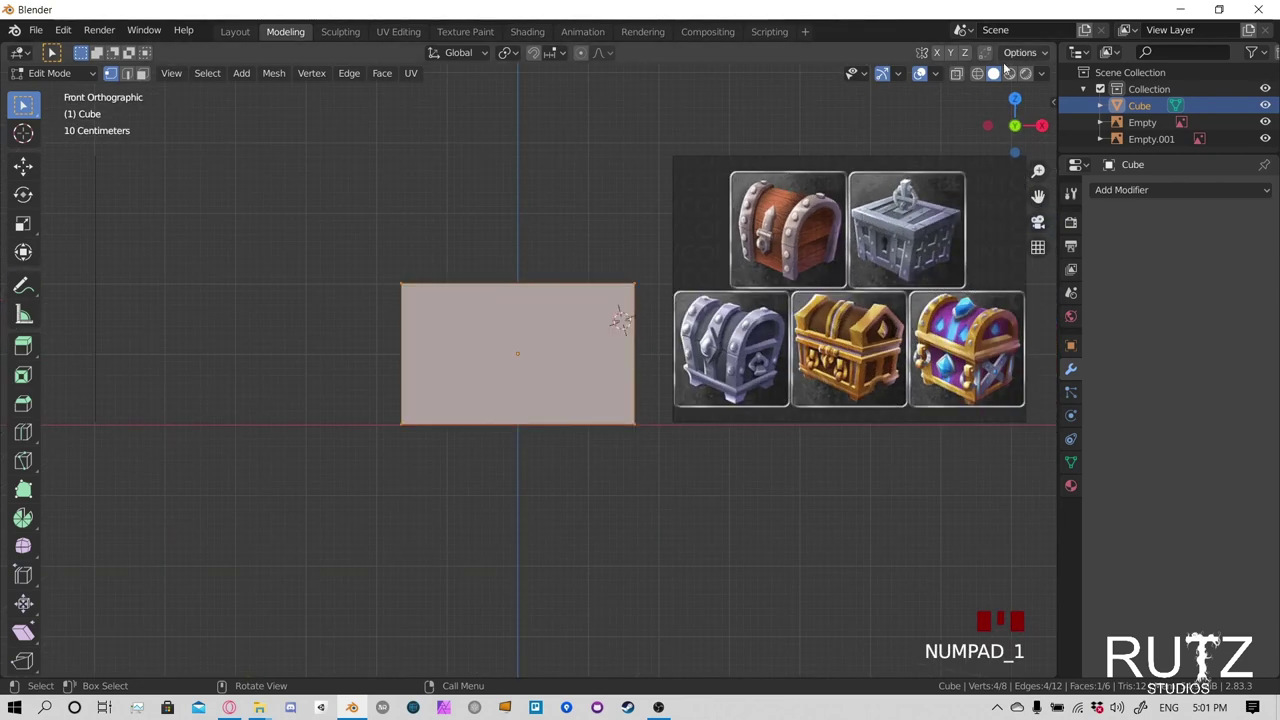
click(956, 74)
click(956, 75)
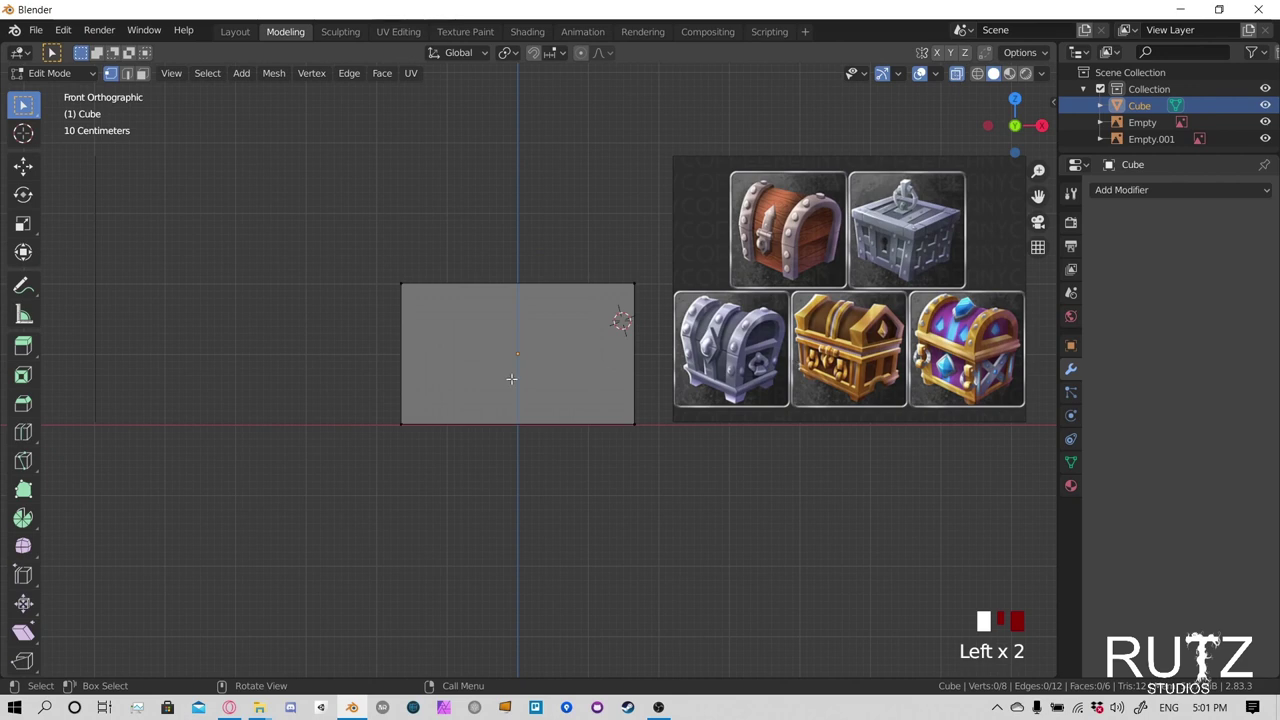
drag(320, 352, 824, 564)
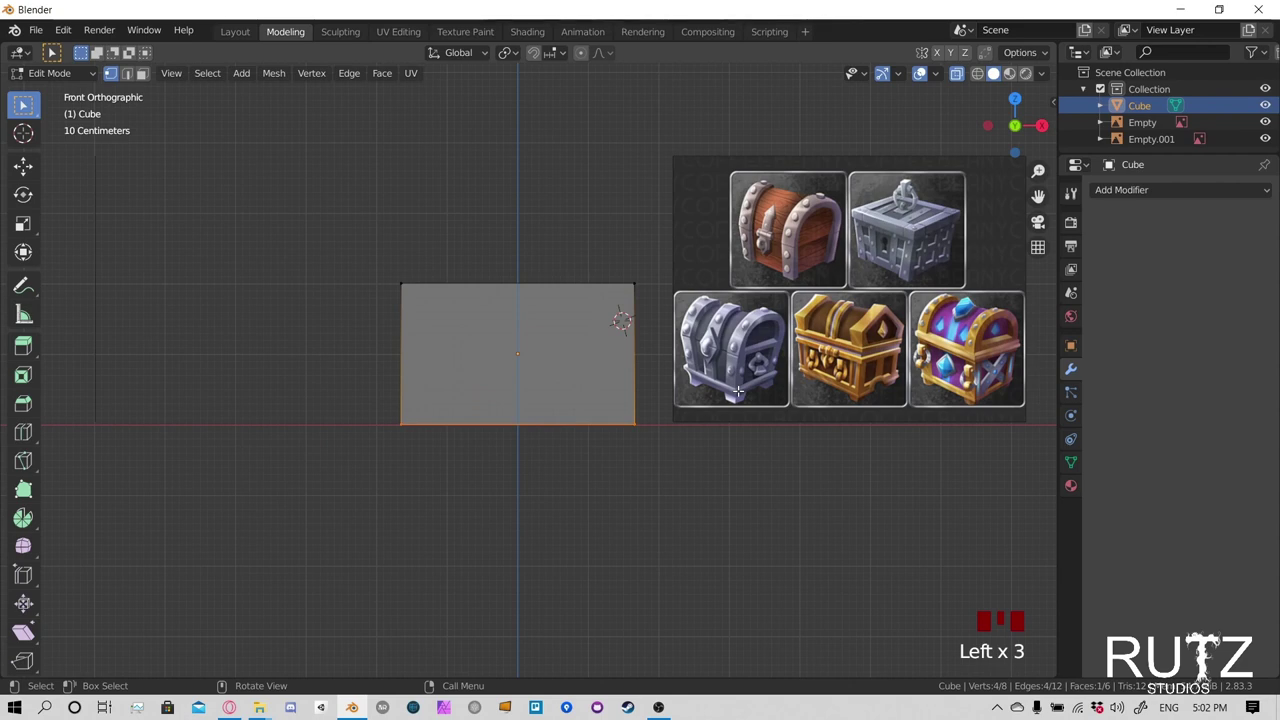
key(s)
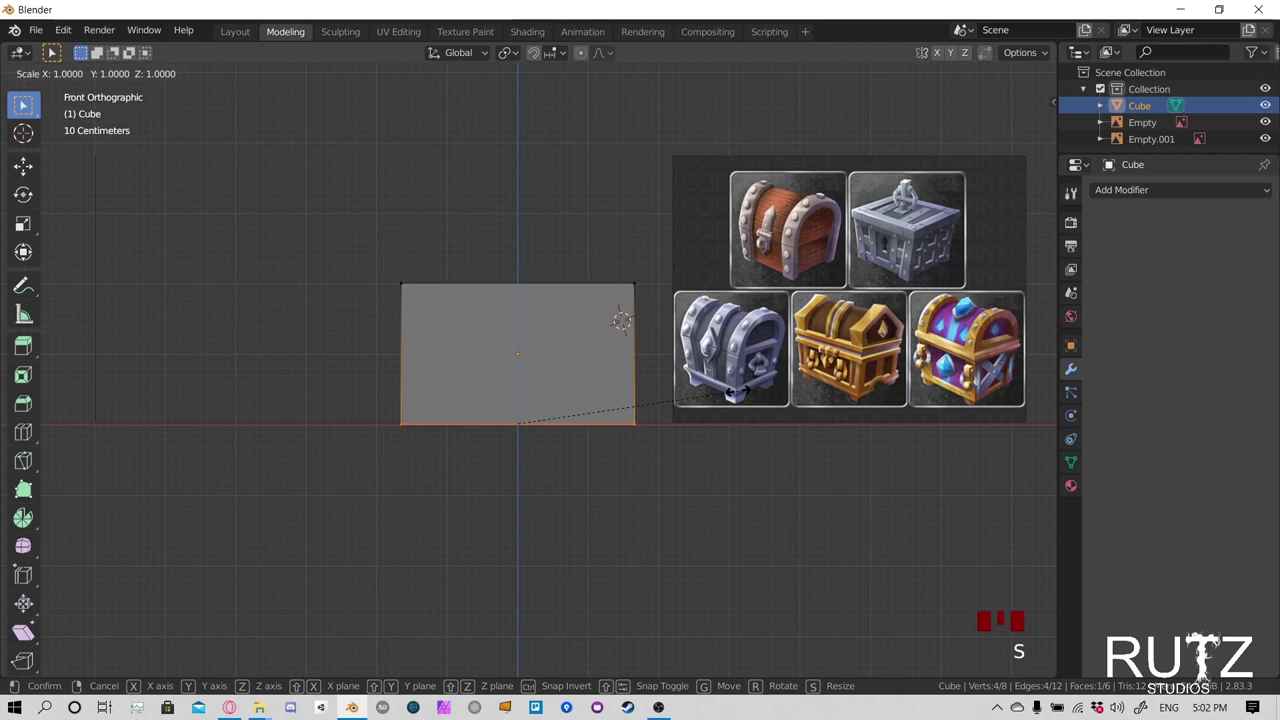
key(x)
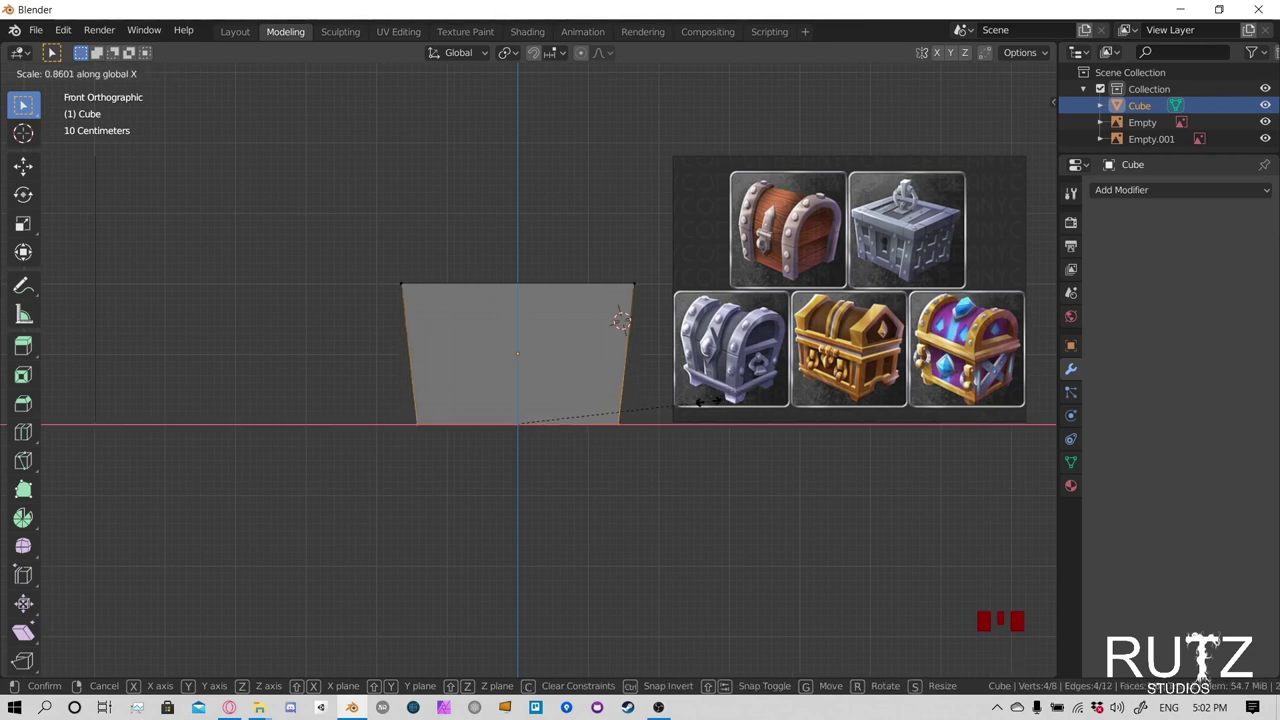
click(704, 401)
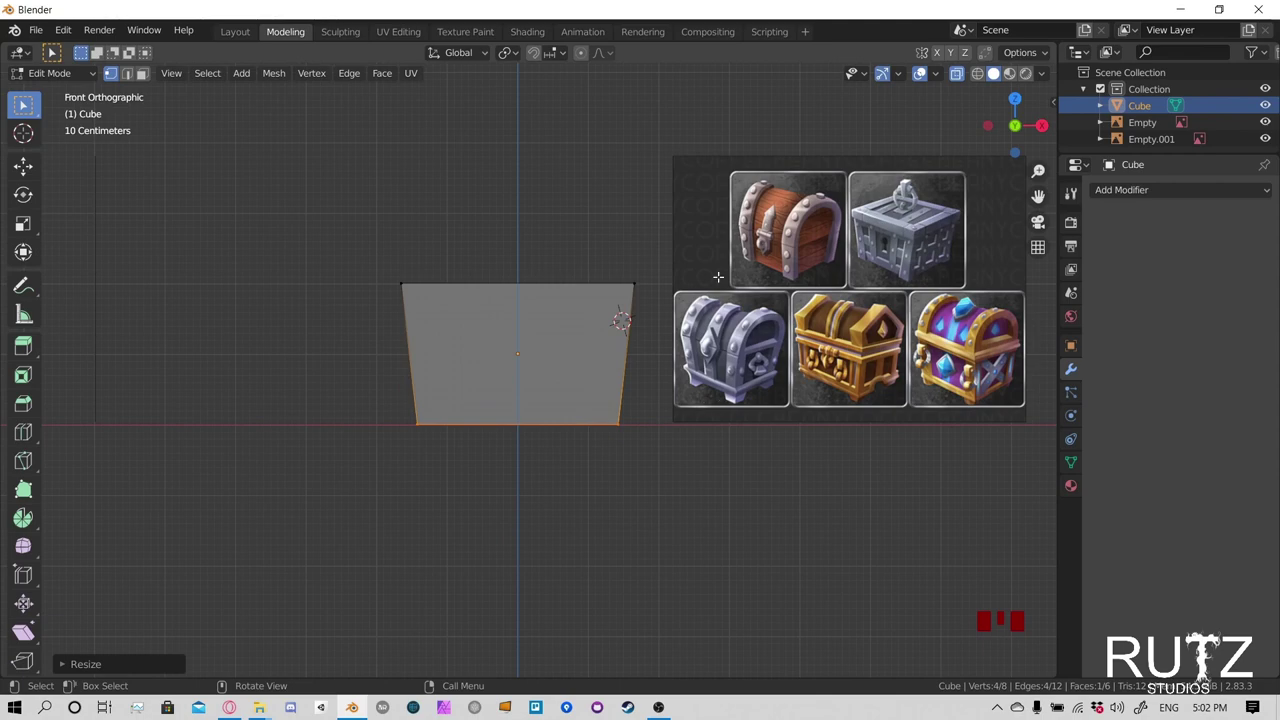
Select the four bottom vertices in right view and scale them to about 0.82 along Y
middle_drag(718, 277, 583, 277)
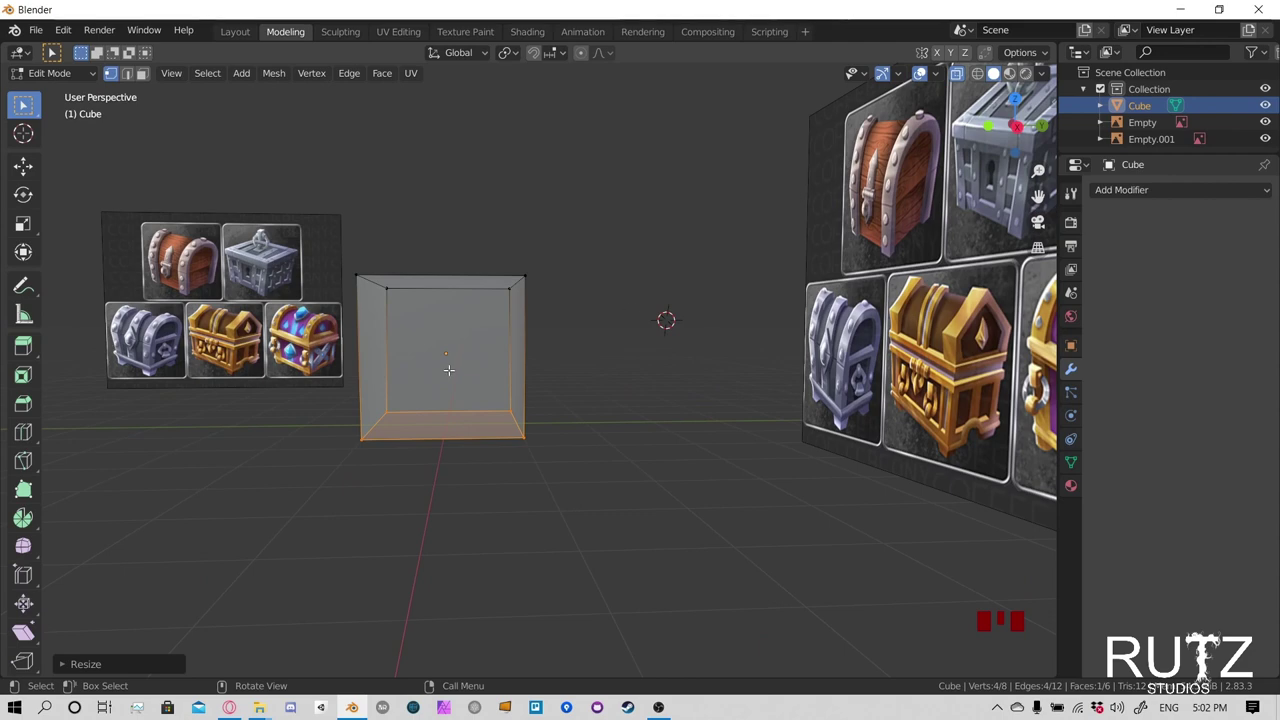
key(KP_3)
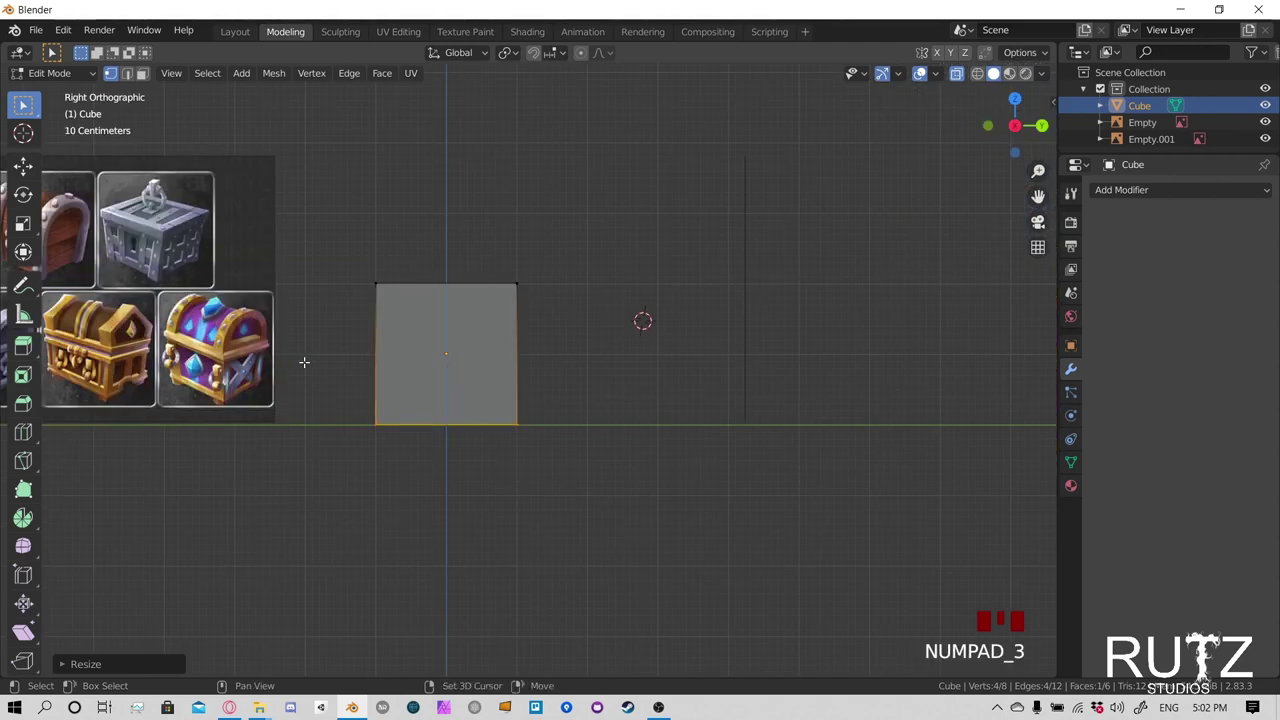
shift+middle_drag(500, 408, 661, 405)
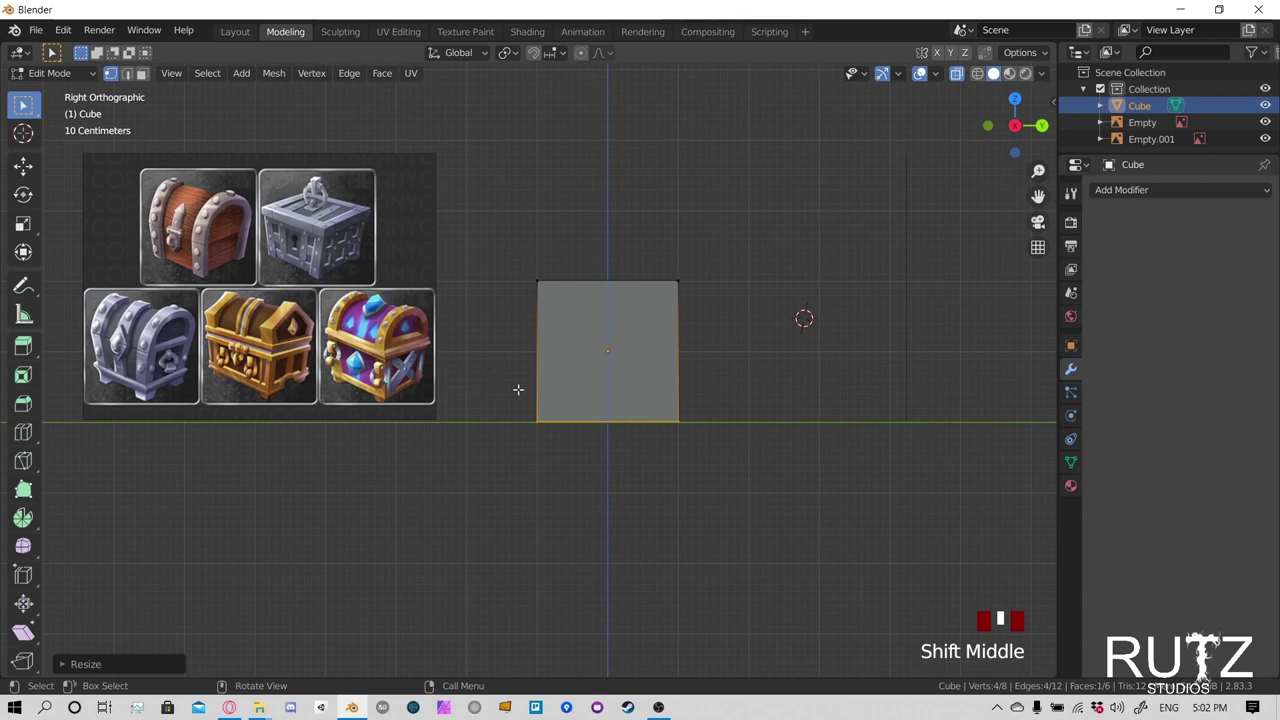
drag(497, 371, 829, 494)
drag(443, 378, 780, 534)
middle_drag(648, 416, 409, 415)
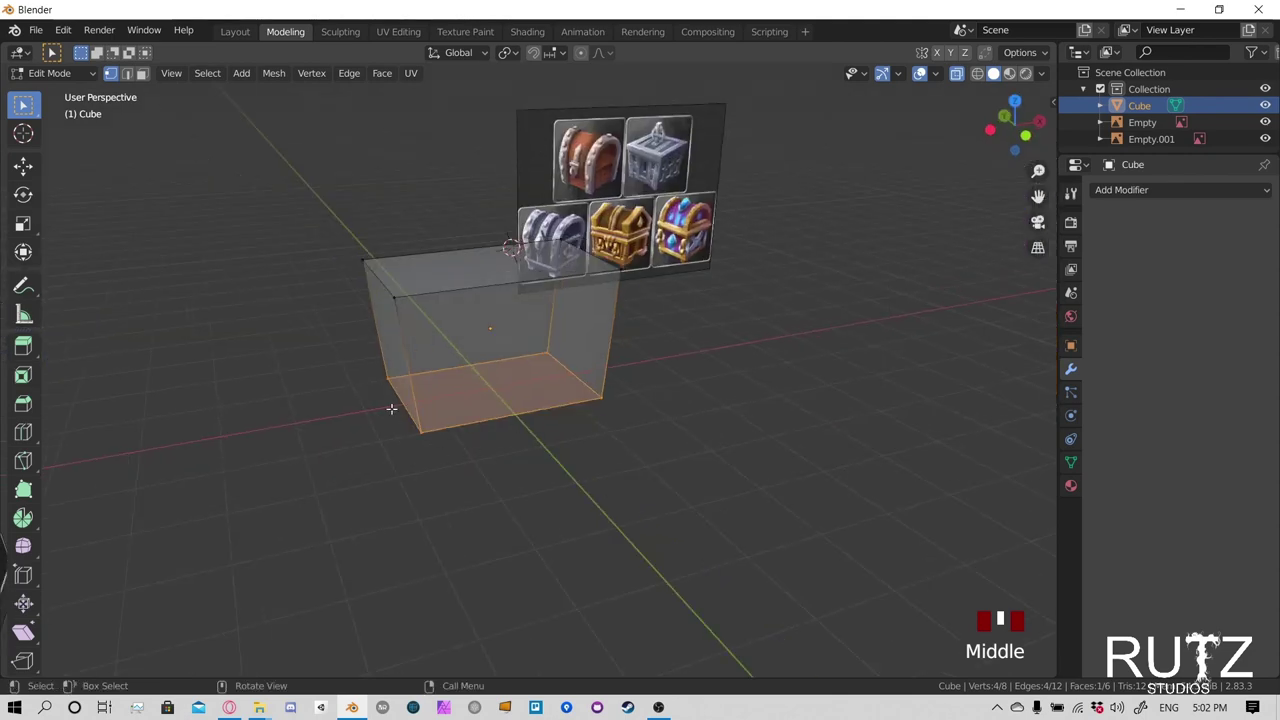
middle_drag(798, 412, 620, 377)
key(KP_3)
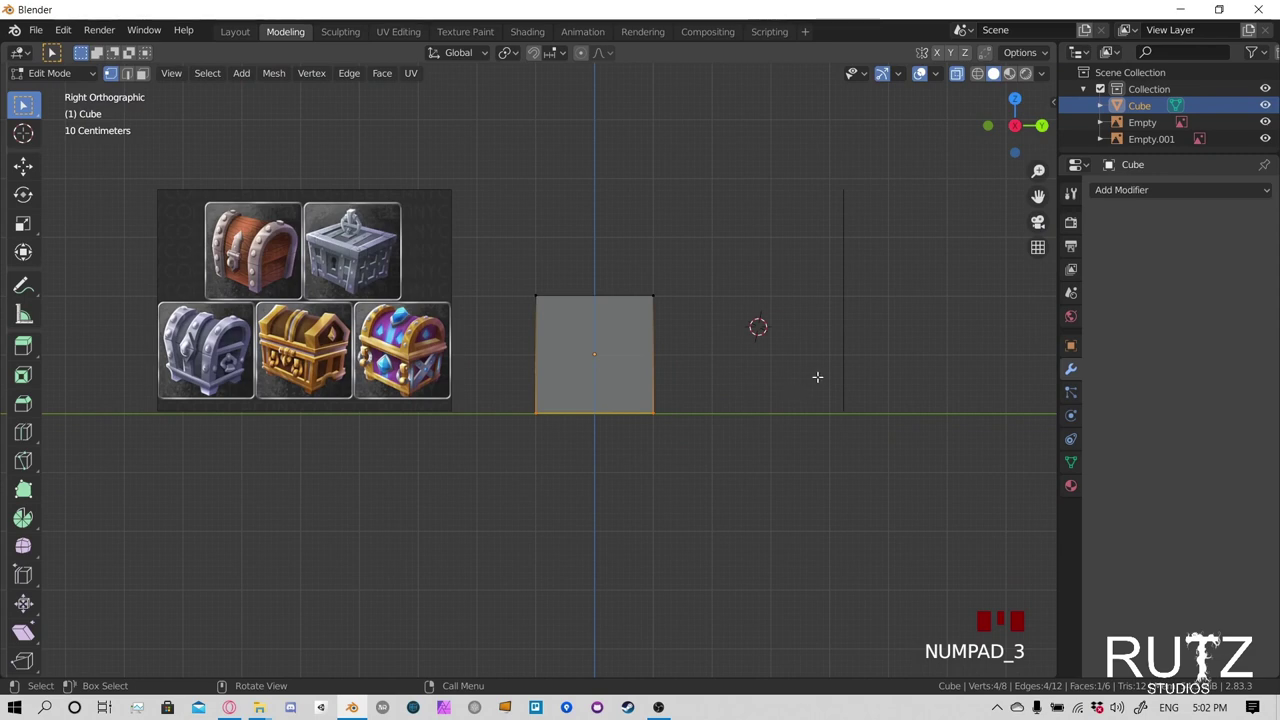
key(s)
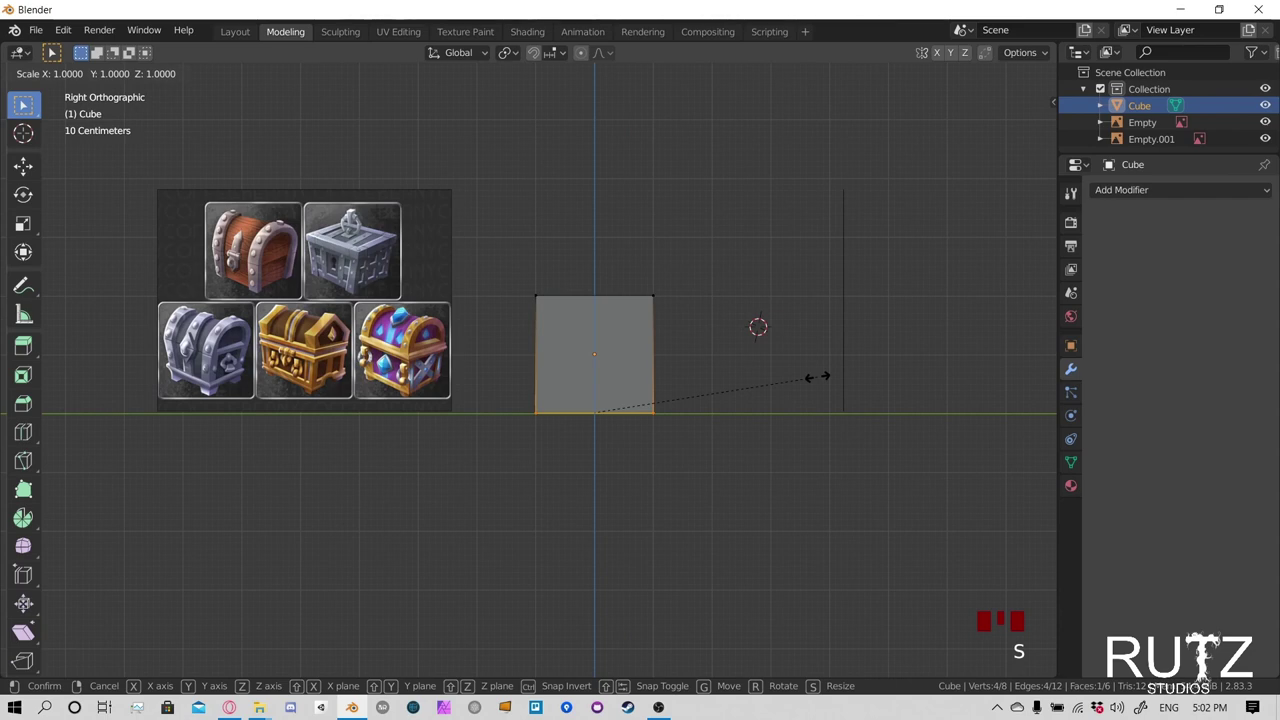
key(y)
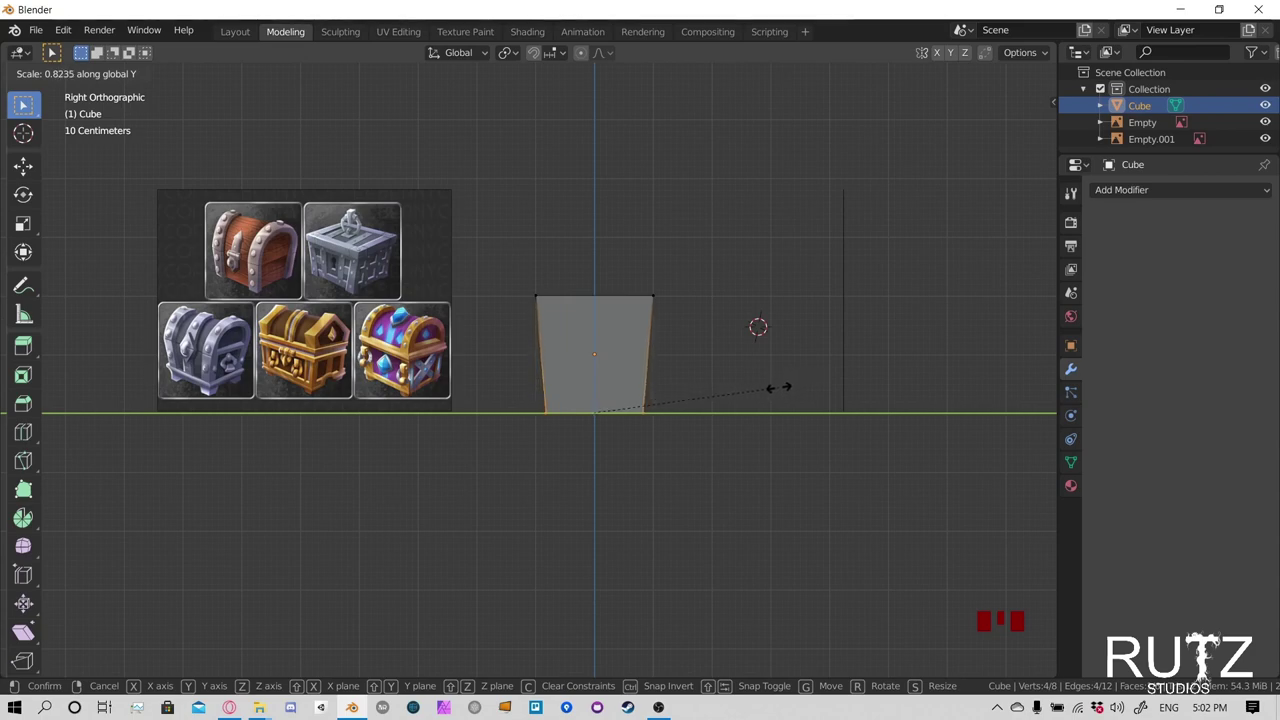
click(771, 386)
Examine the tapered box from several angles against the chest reference images
middle_drag(531, 429, 734, 434)
scroll(650, 450, up, 2)
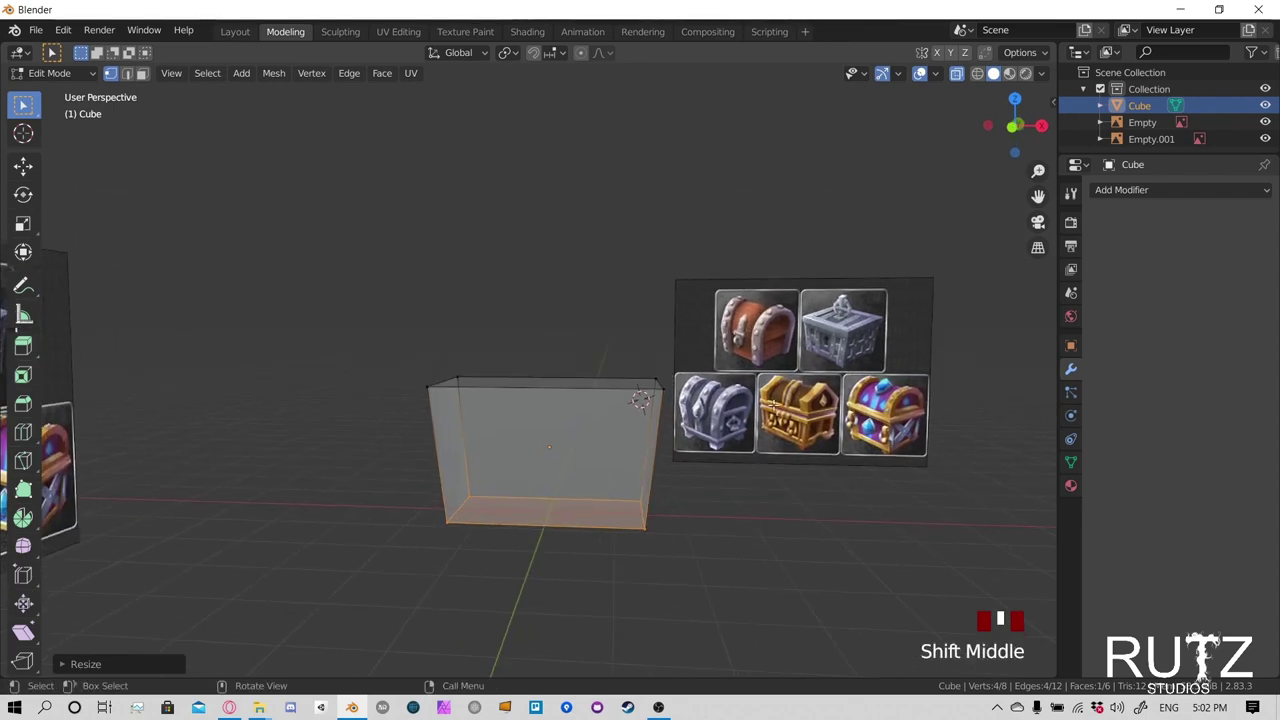
middle_drag(655, 489, 568, 330)
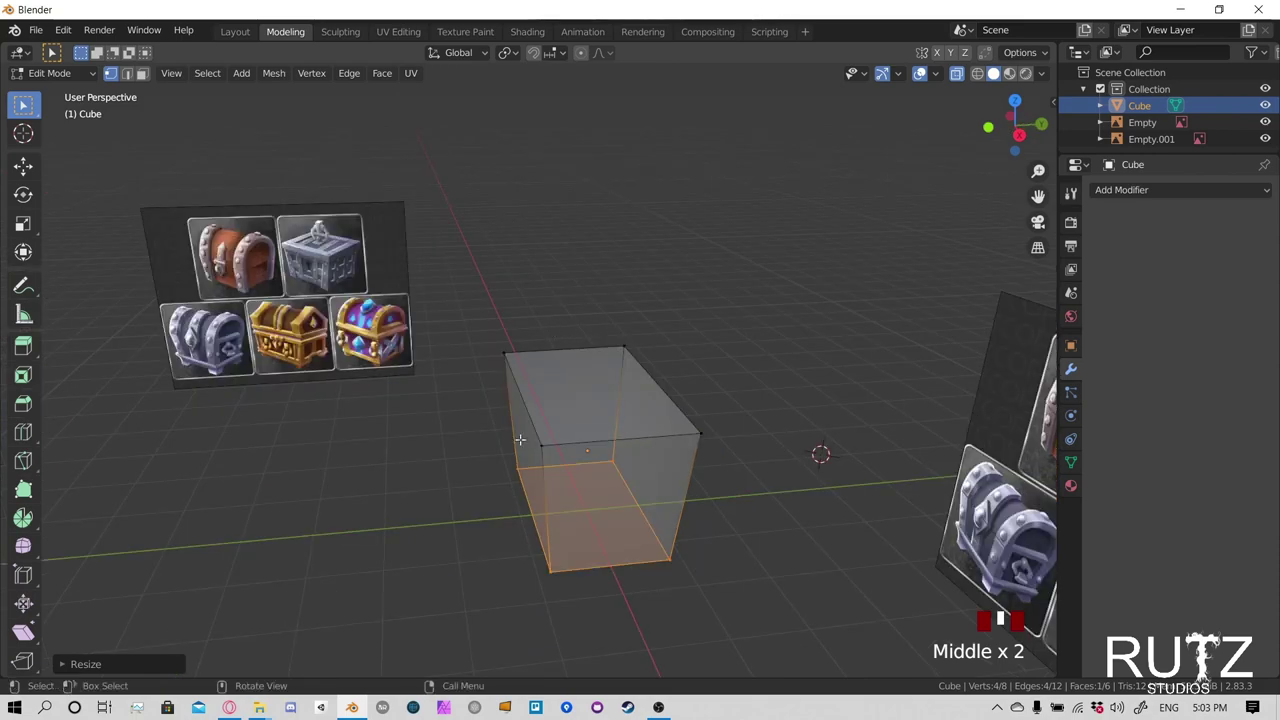
scroll(512, 422, down, 2)
middle_drag(512, 422, 595, 420)
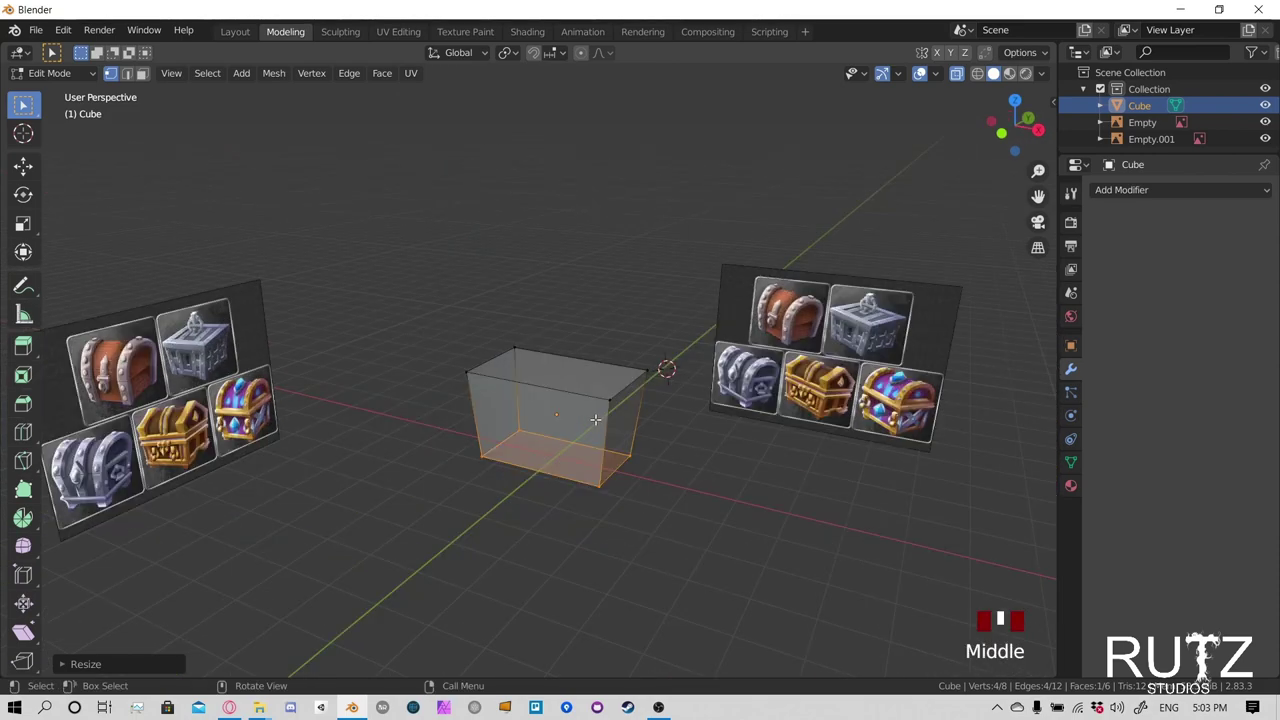
scroll(640, 385, up, 3)
shift+middle_drag(650, 372, 620, 400)
Deselect all vertices, check the box in Object Mode, then return to Edit Mode and turn off X-ray
click(666, 366)
key(Tab)
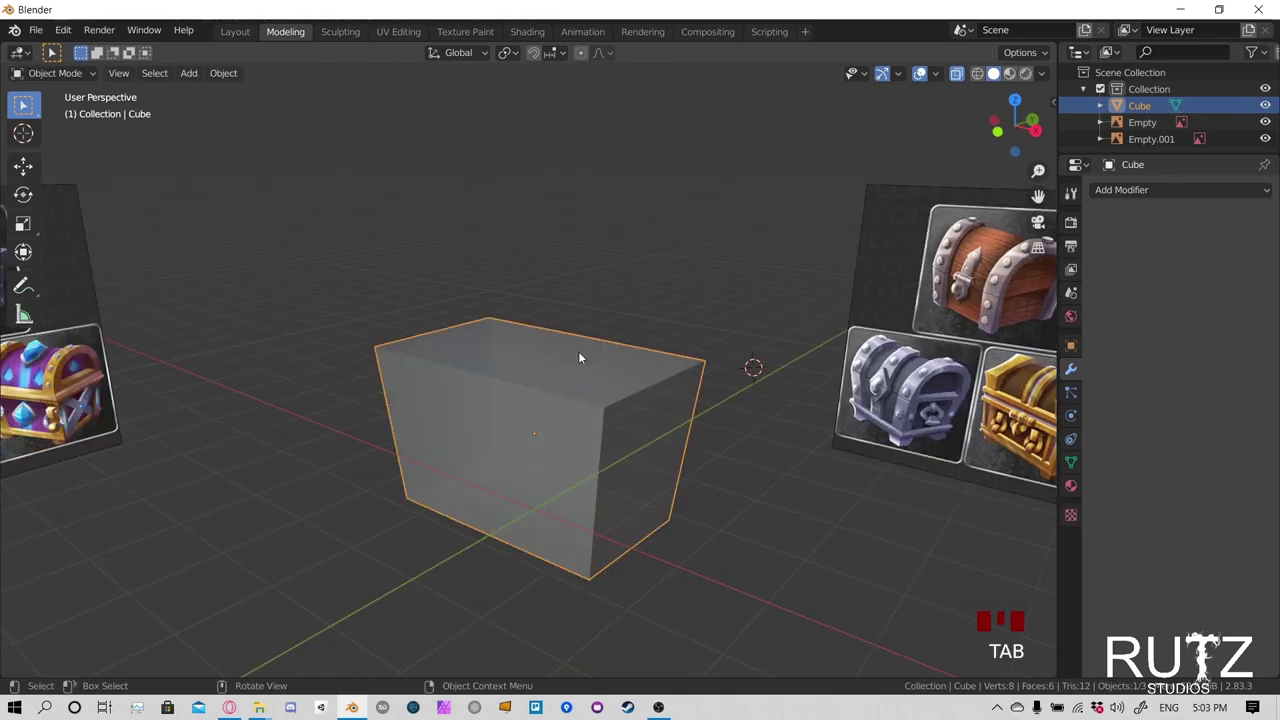
key(Tab)
click(932, 89)
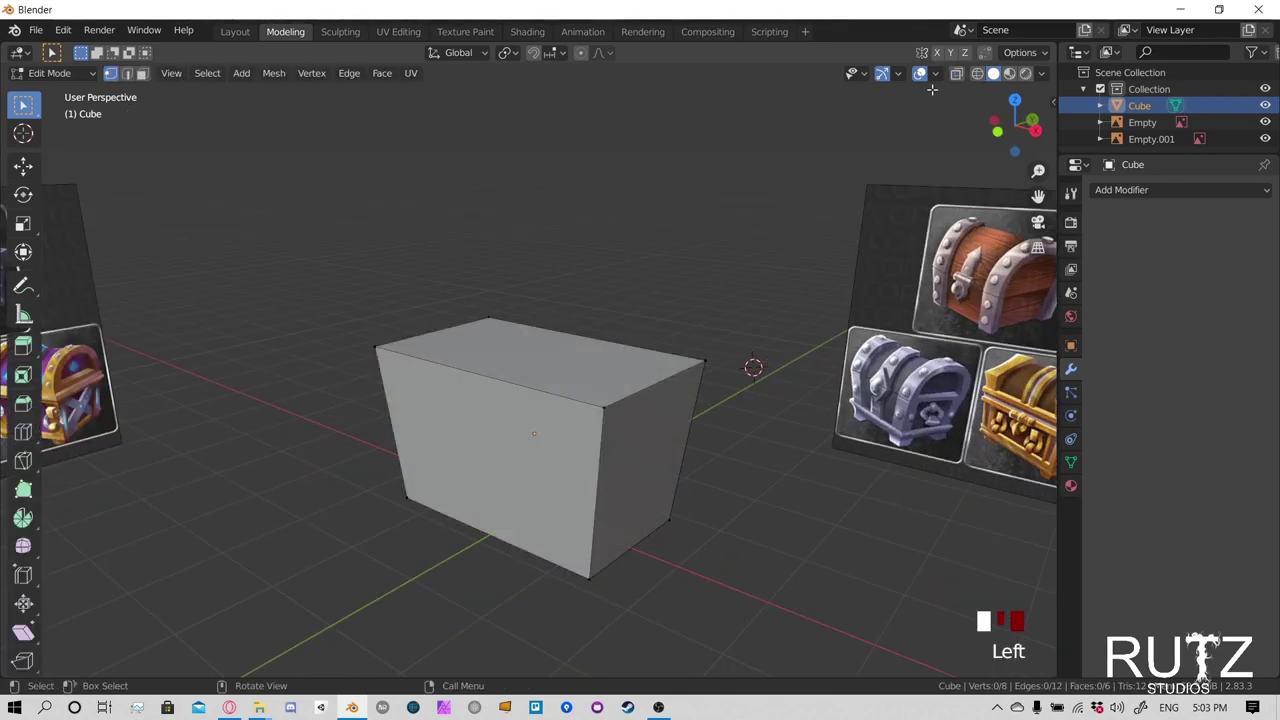
Switch the mesh selection mode from vertices to edges for the tapered box
middle_drag(595, 328, 471, 351)
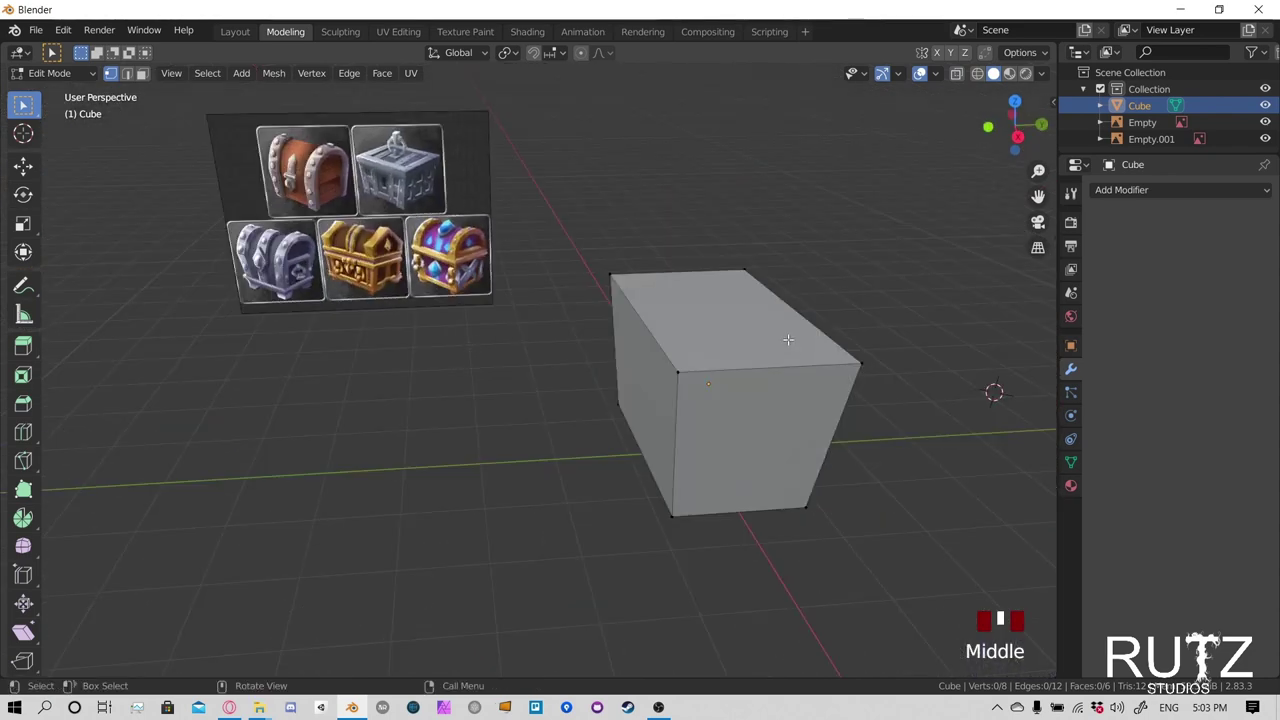
middle_drag(694, 349, 579, 368)
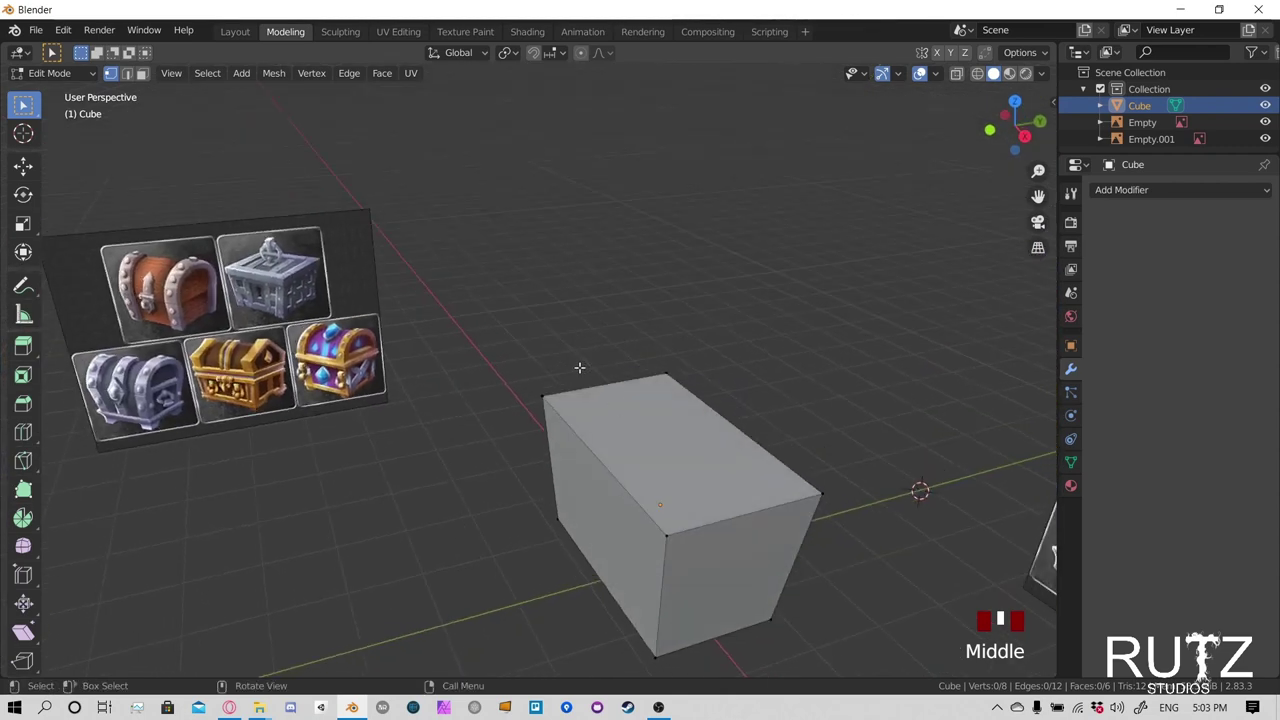
click(113, 75)
click(127, 76)
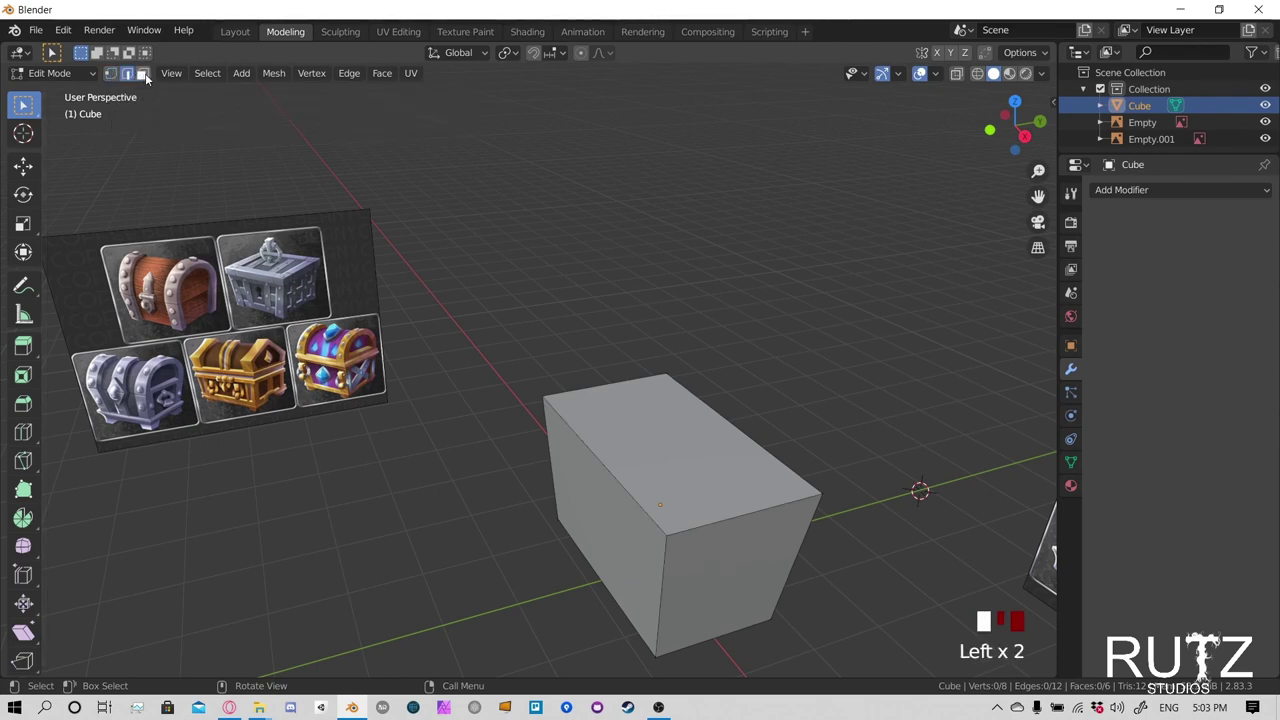
Switch to face selection mode and select the top face of the box
click(143, 75)
click(647, 400)
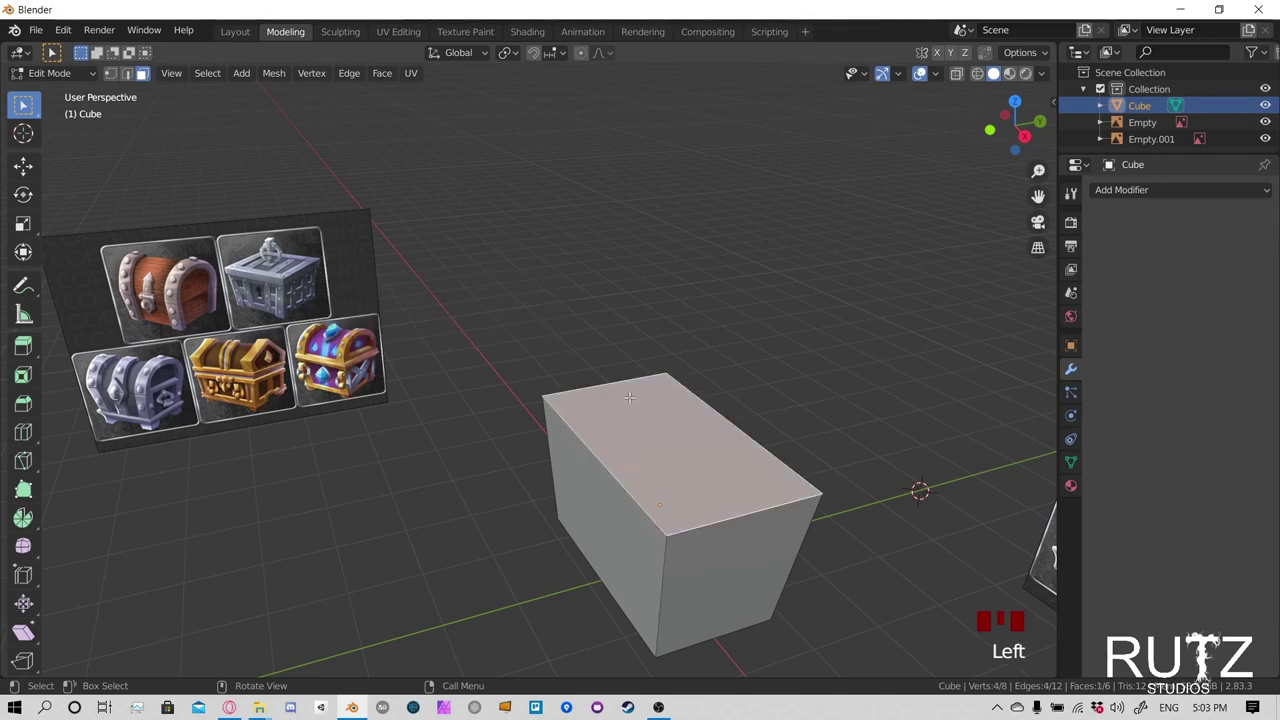
key(q)
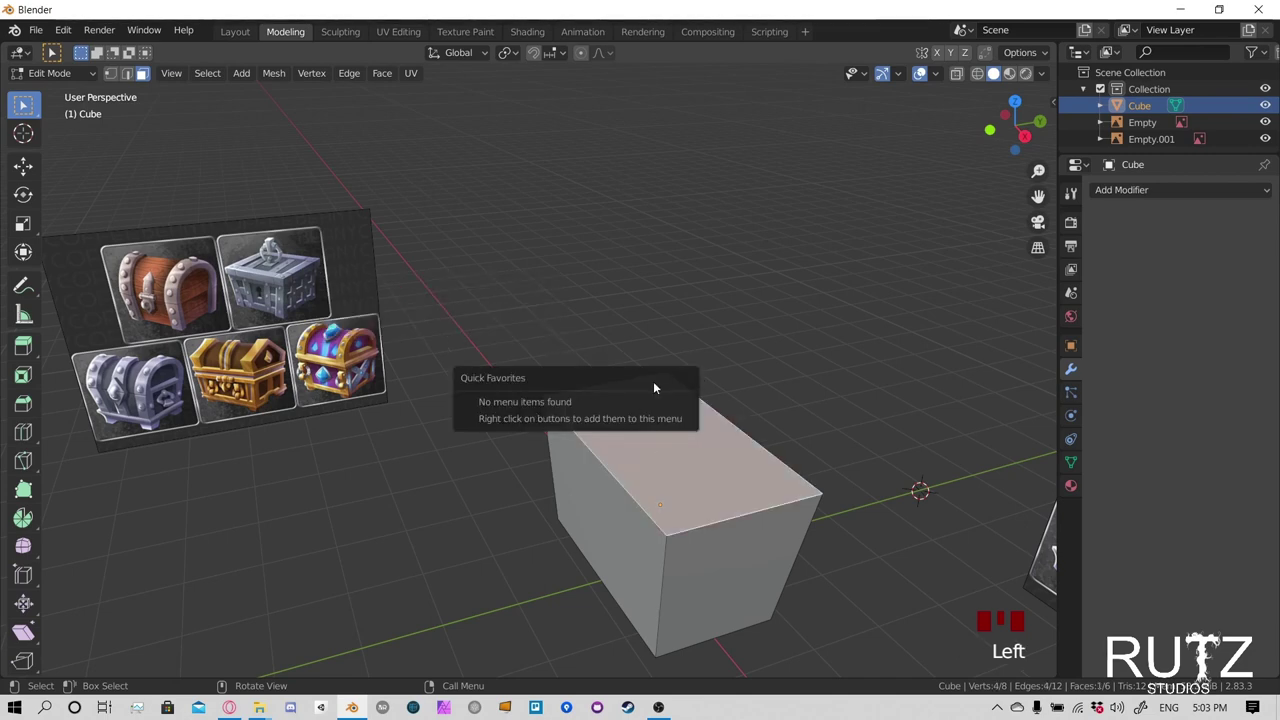
click(525, 438)
Cycle through the vertex, edge and face selection modes, ending in vertex mode
key(1)
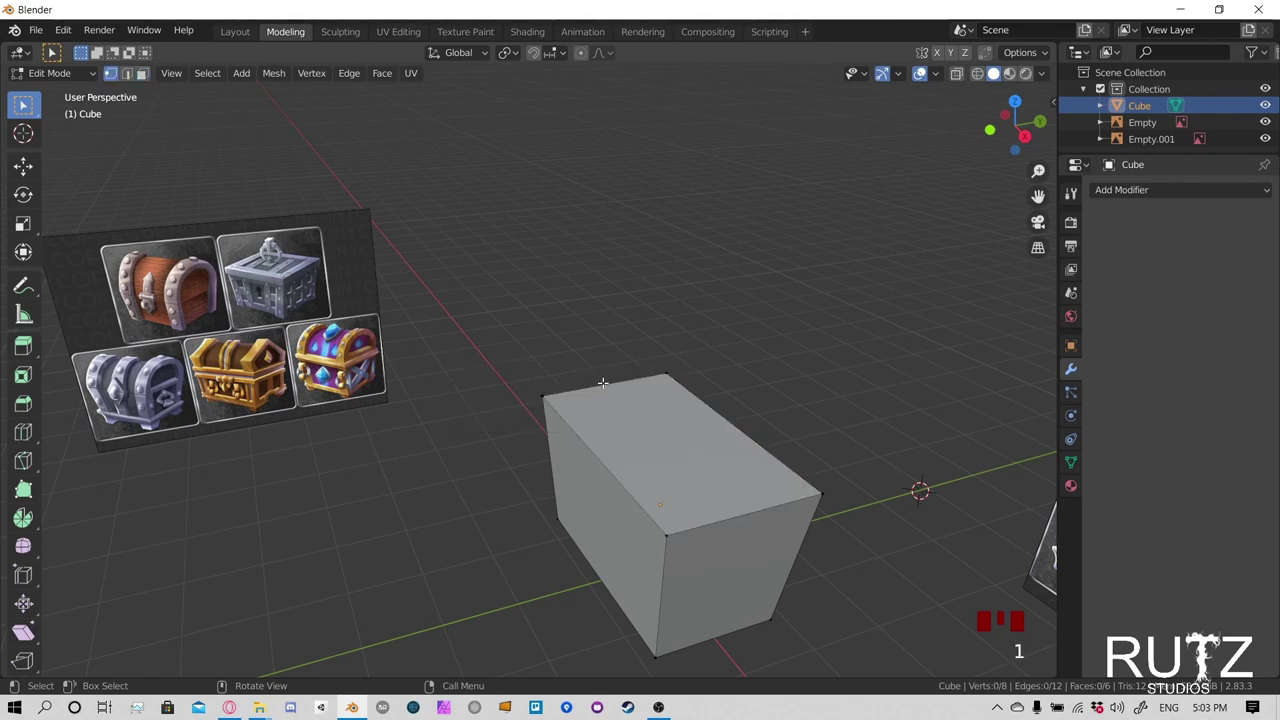
key(2)
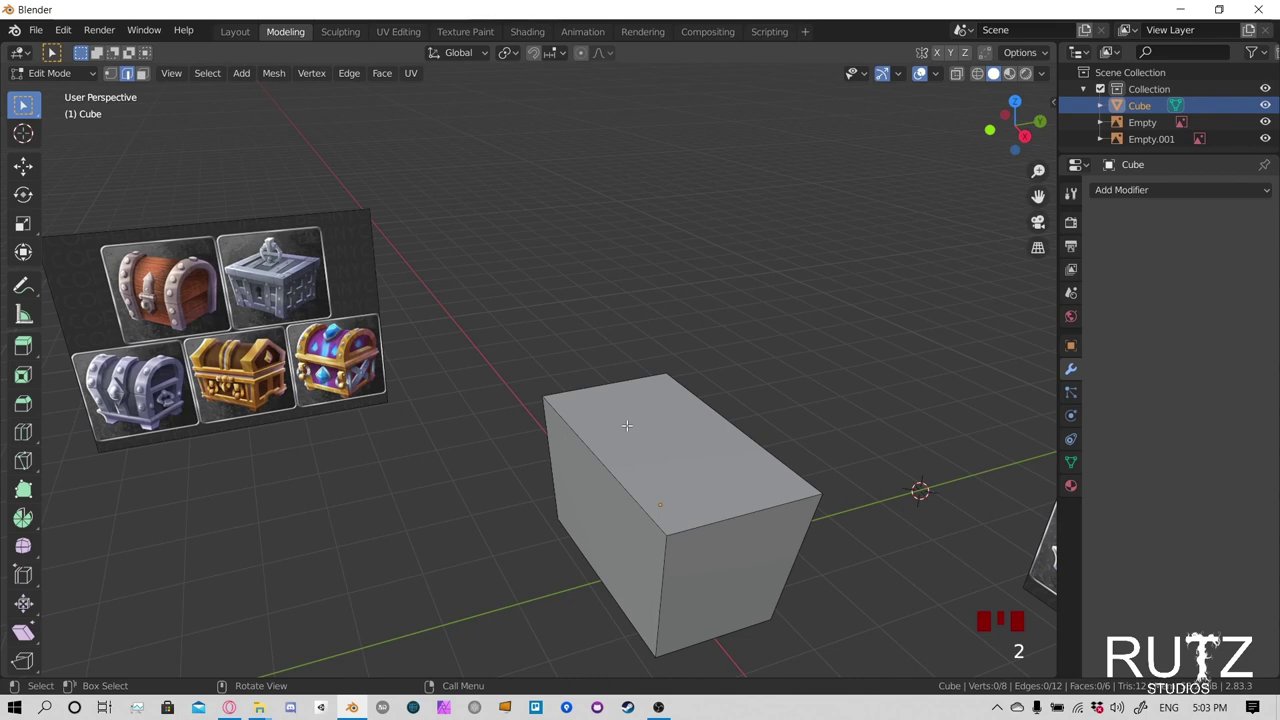
key(3)
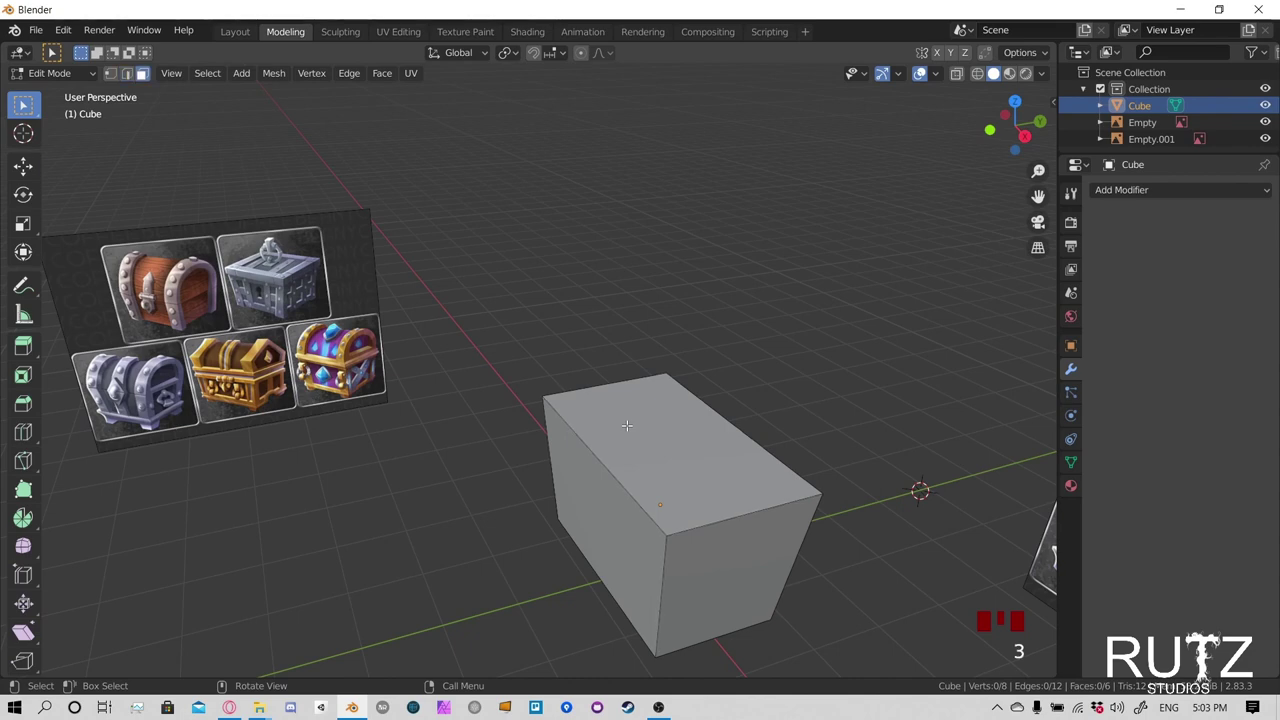
key(1)
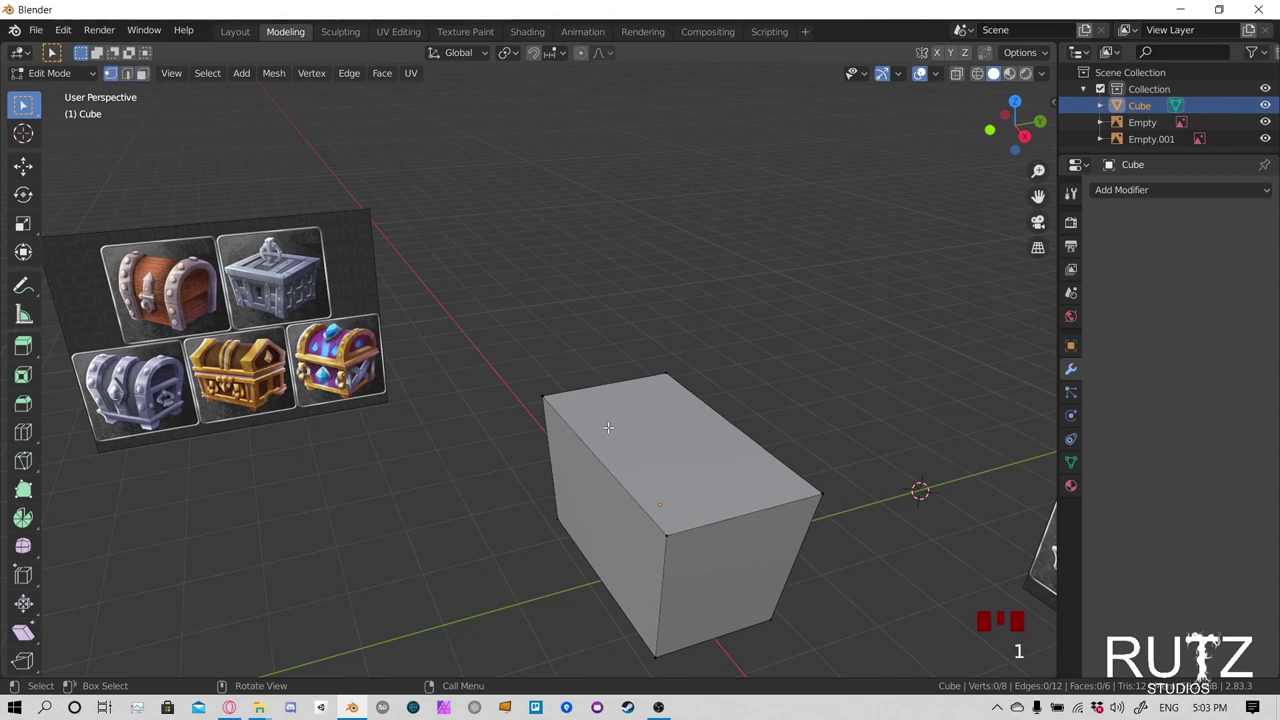
Switch to edge selection mode and try selecting individual edges around the top of the box
key(2)
click(594, 436)
click(701, 406)
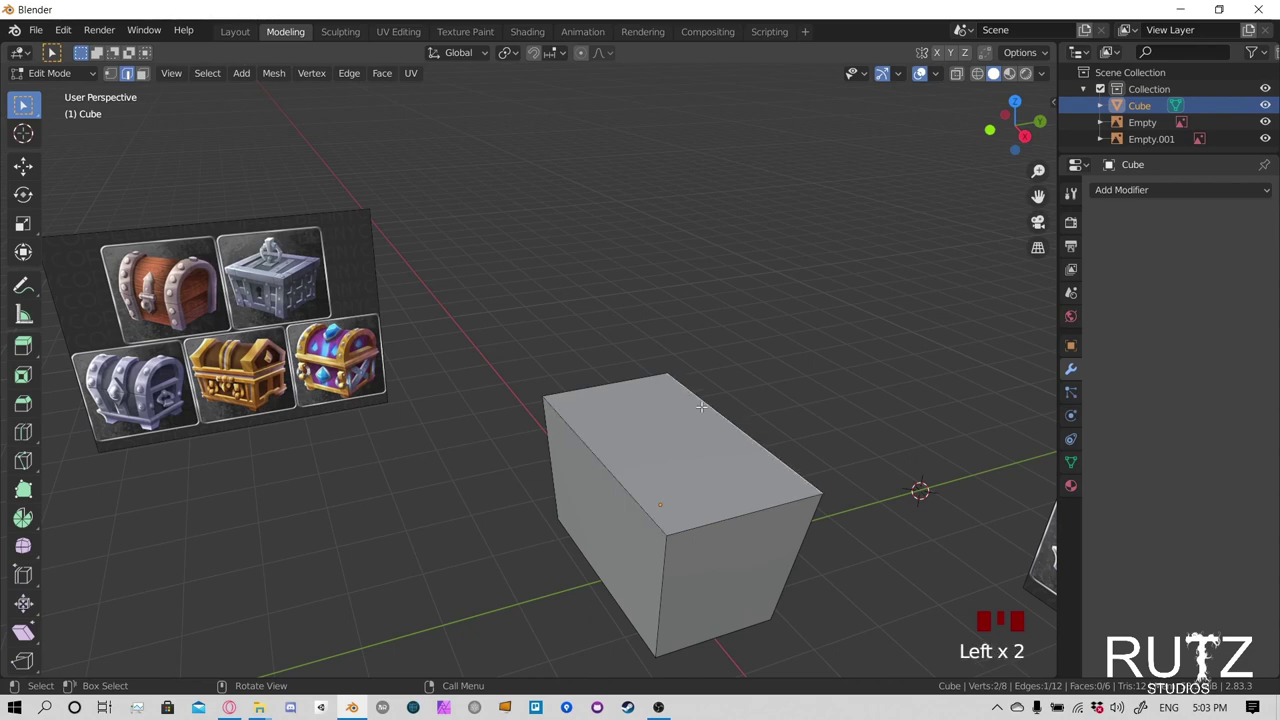
click(620, 360)
click(576, 388)
Return to face selection mode, try picking different faces, and leave only the top face selected
key(3)
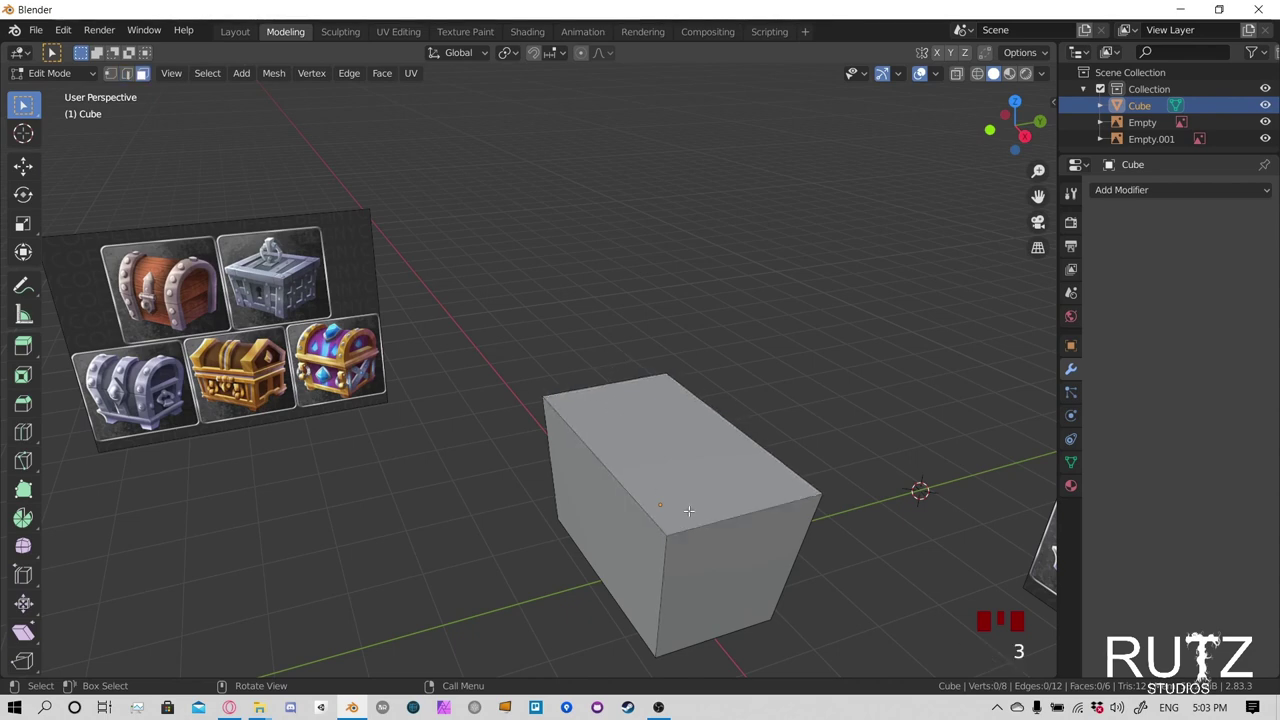
click(673, 400)
click(734, 549)
click(696, 451)
click(696, 451)
middle_drag(696, 451, 664, 421)
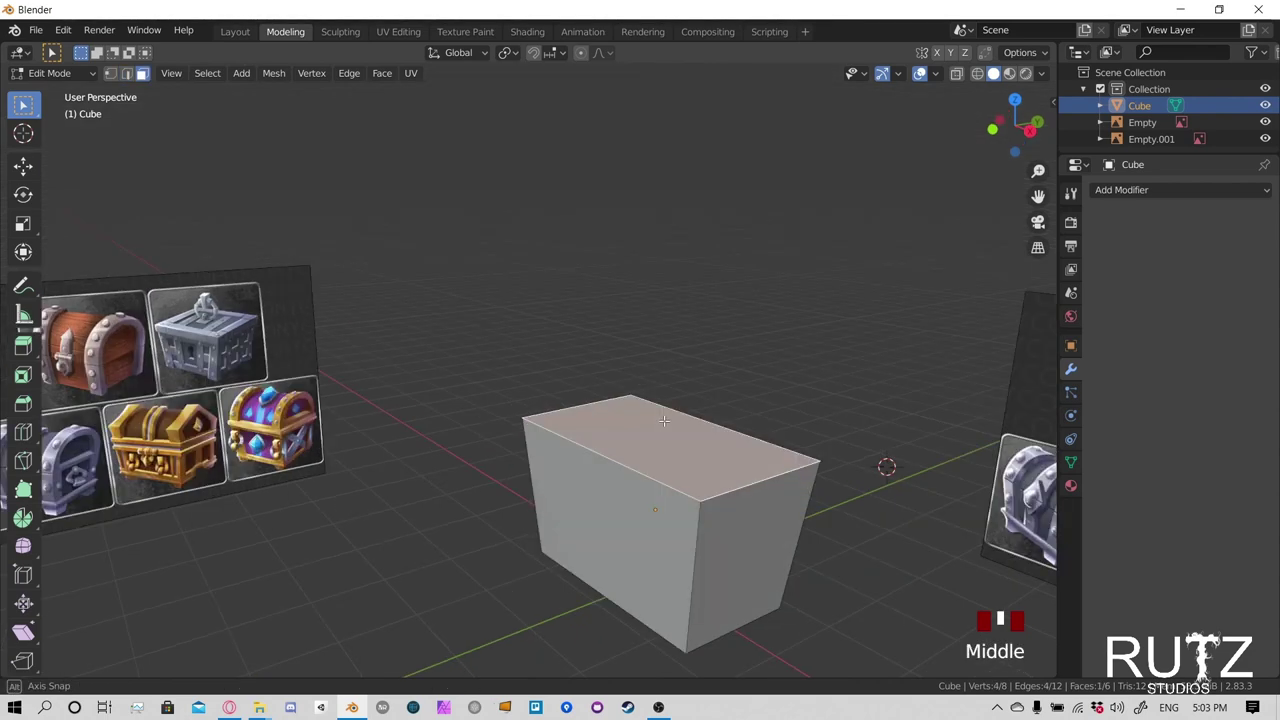
click(146, 73)
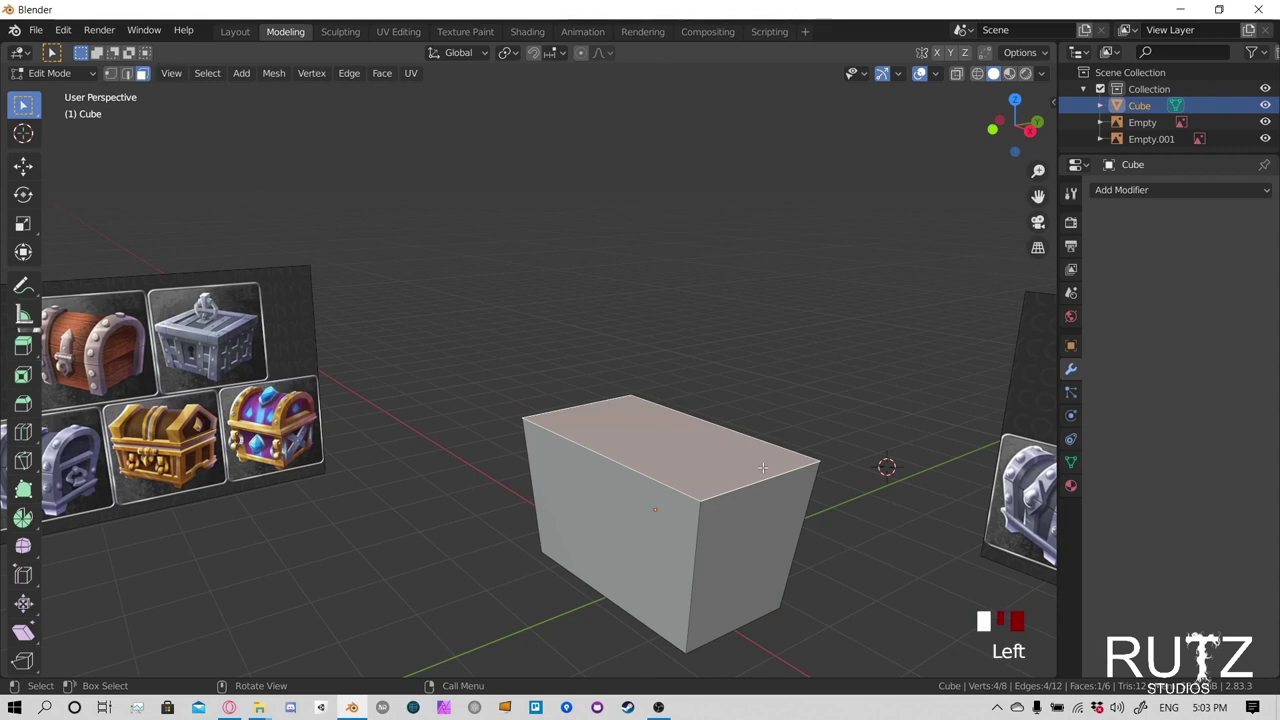
middle_drag(762, 467, 484, 265)
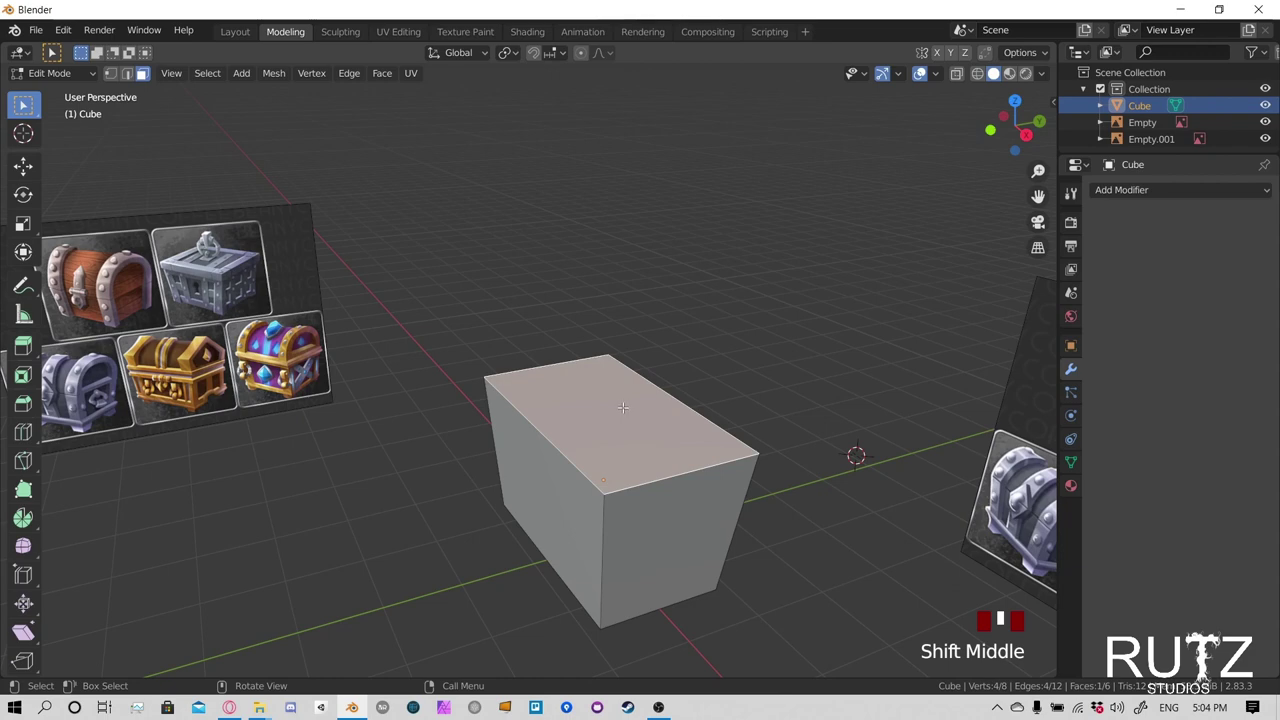
Try insetting the top face with the Inset Faces tool, undo it, and return to box selection
click(22, 378)
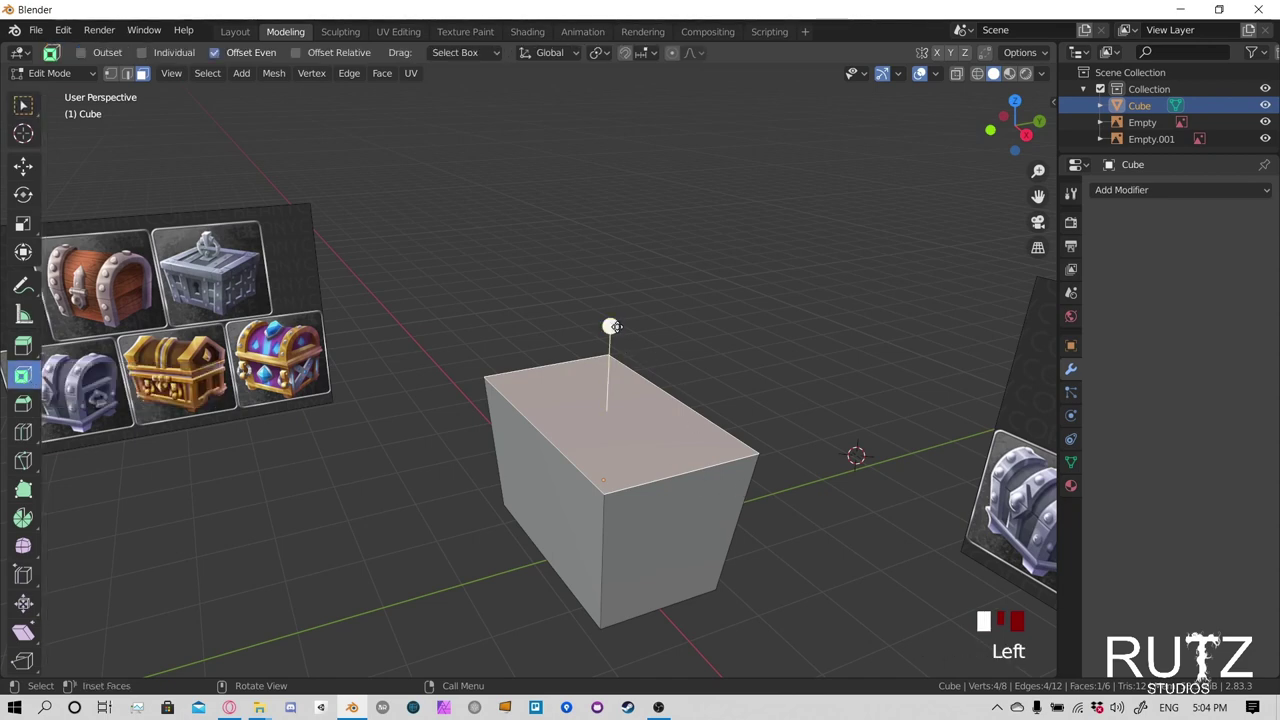
drag(611, 326, 614, 346)
middle_drag(614, 346, 740, 366)
key(ctrl+z)
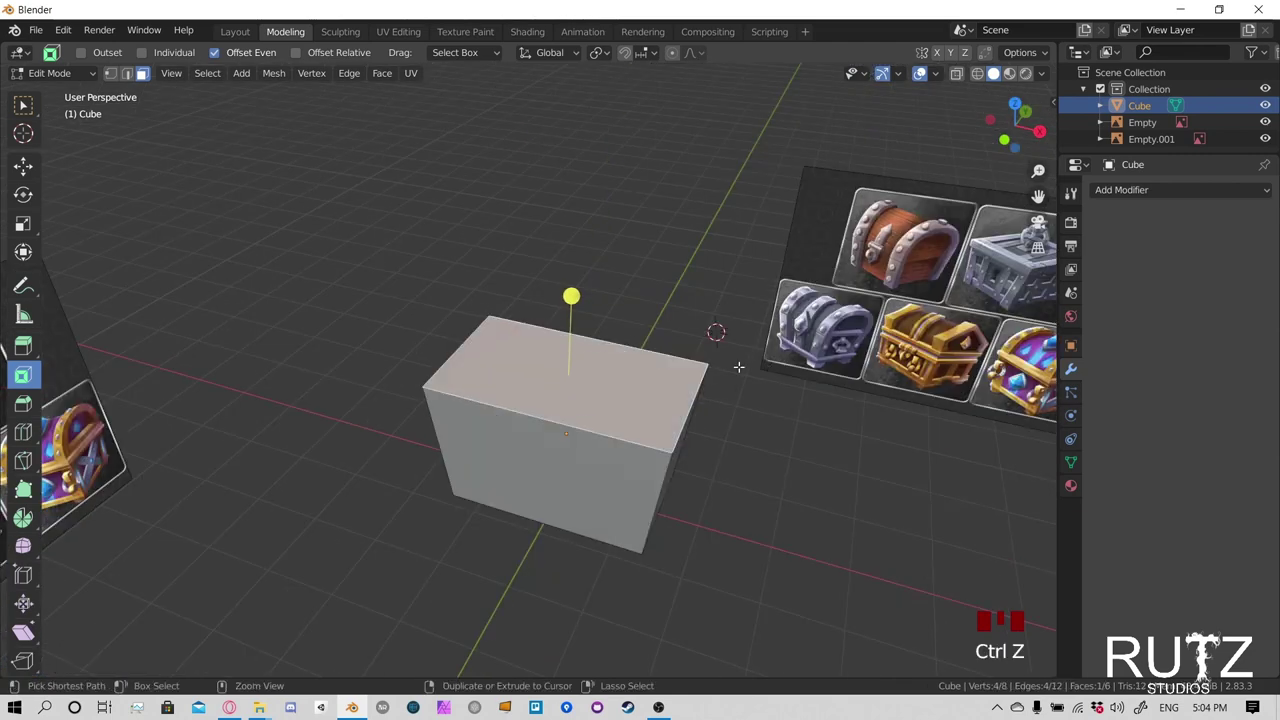
click(23, 104)
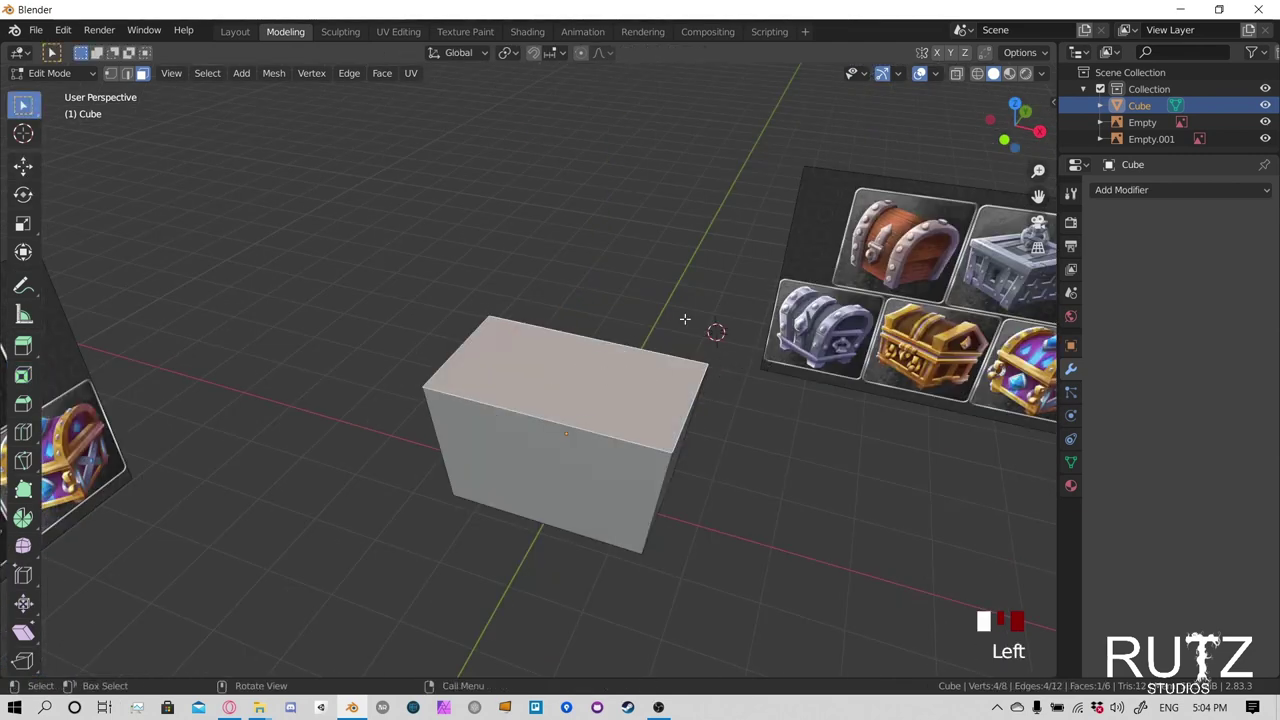
Inset the top face of the box with a thickness of about 0.17
key(i)
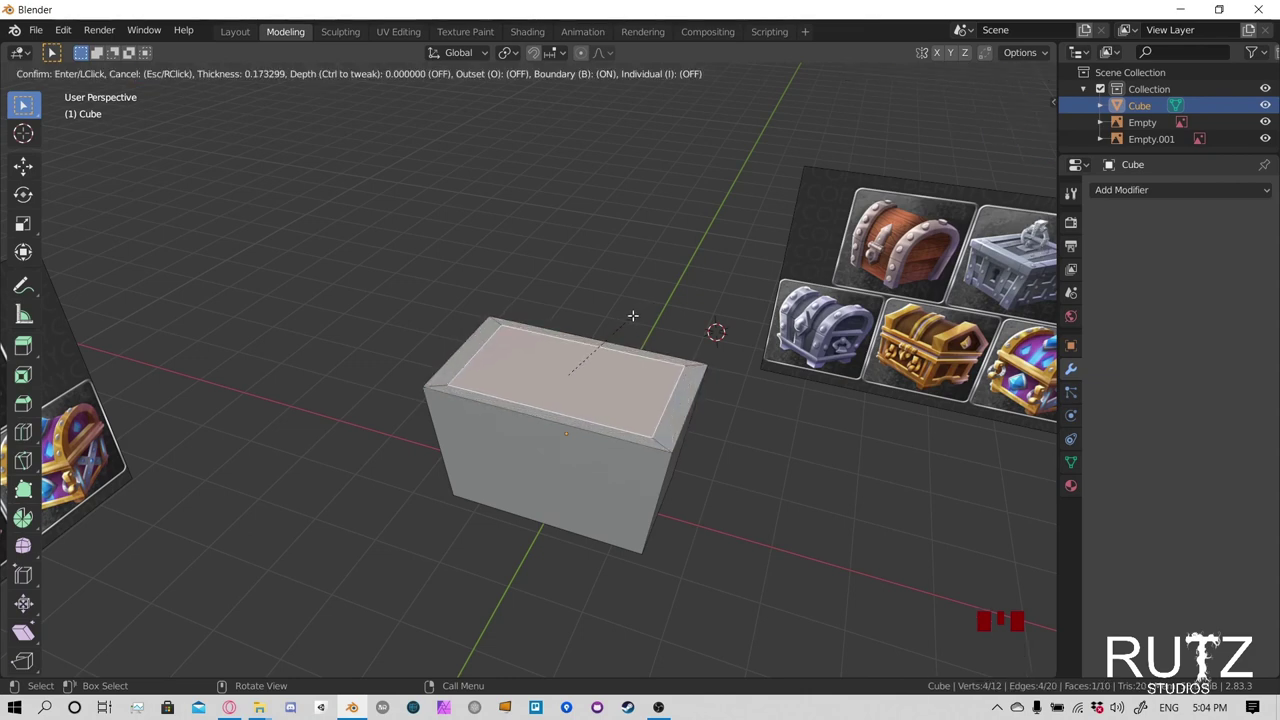
click(632, 316)
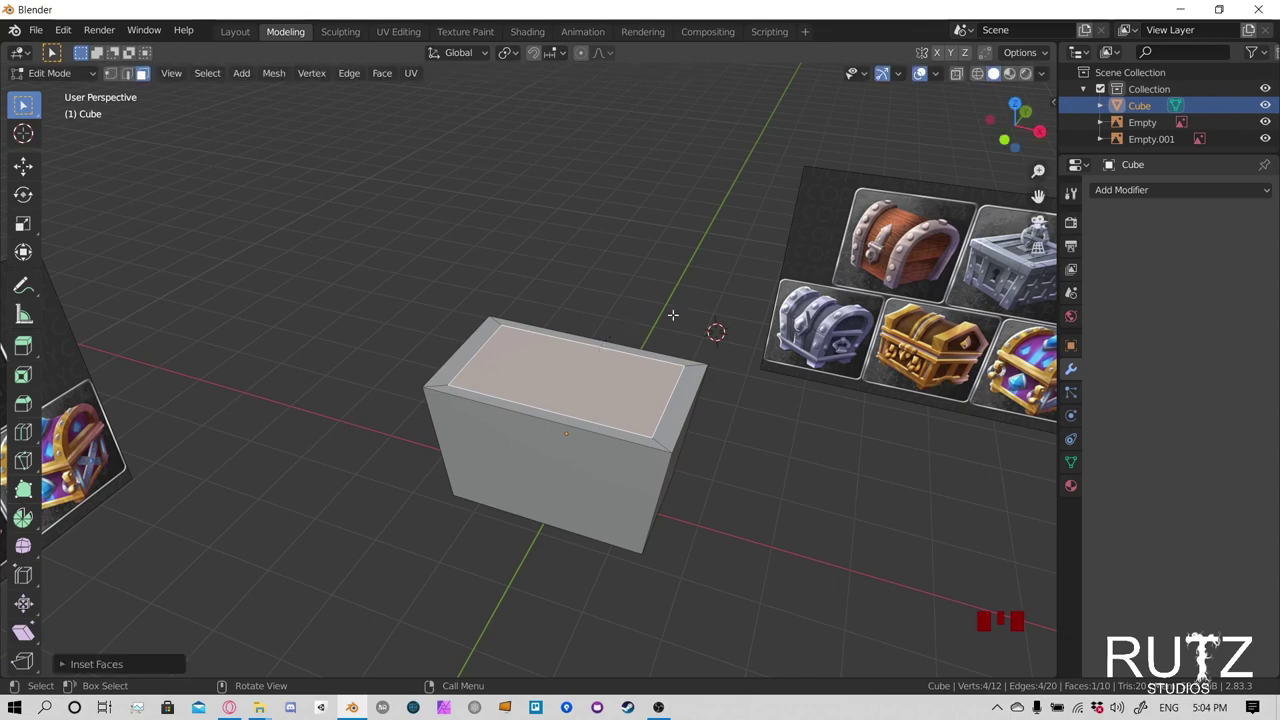
Scale the inset top face slightly inward along Y to adjust the rim width along the long sides
middle_drag(671, 314, 565, 456)
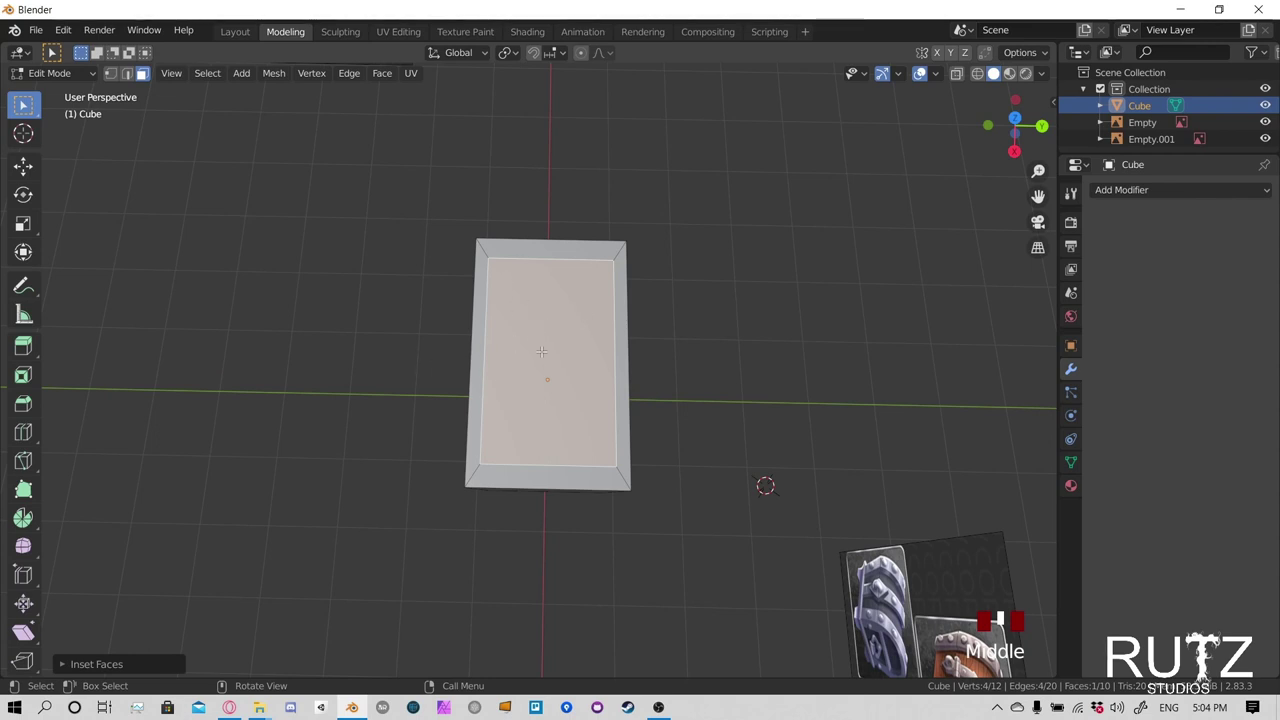
click(22, 224)
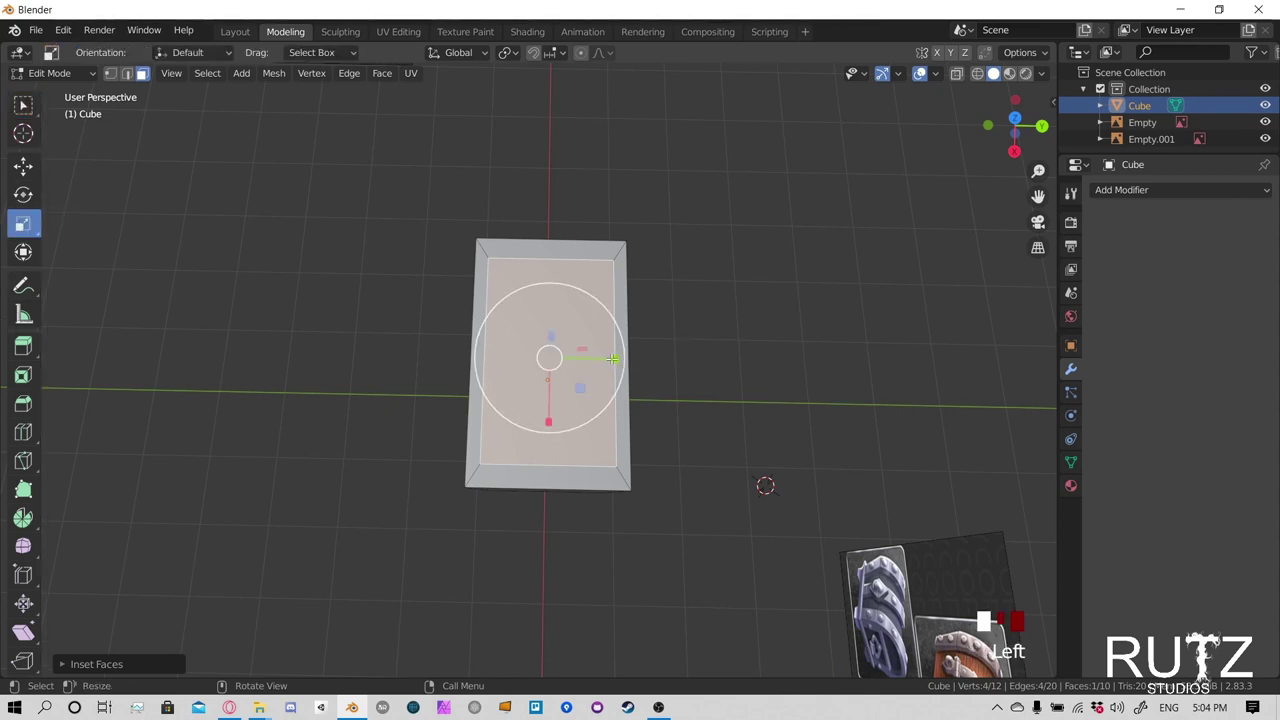
drag(612, 358, 594, 357)
middle_drag(594, 357, 300, 250)
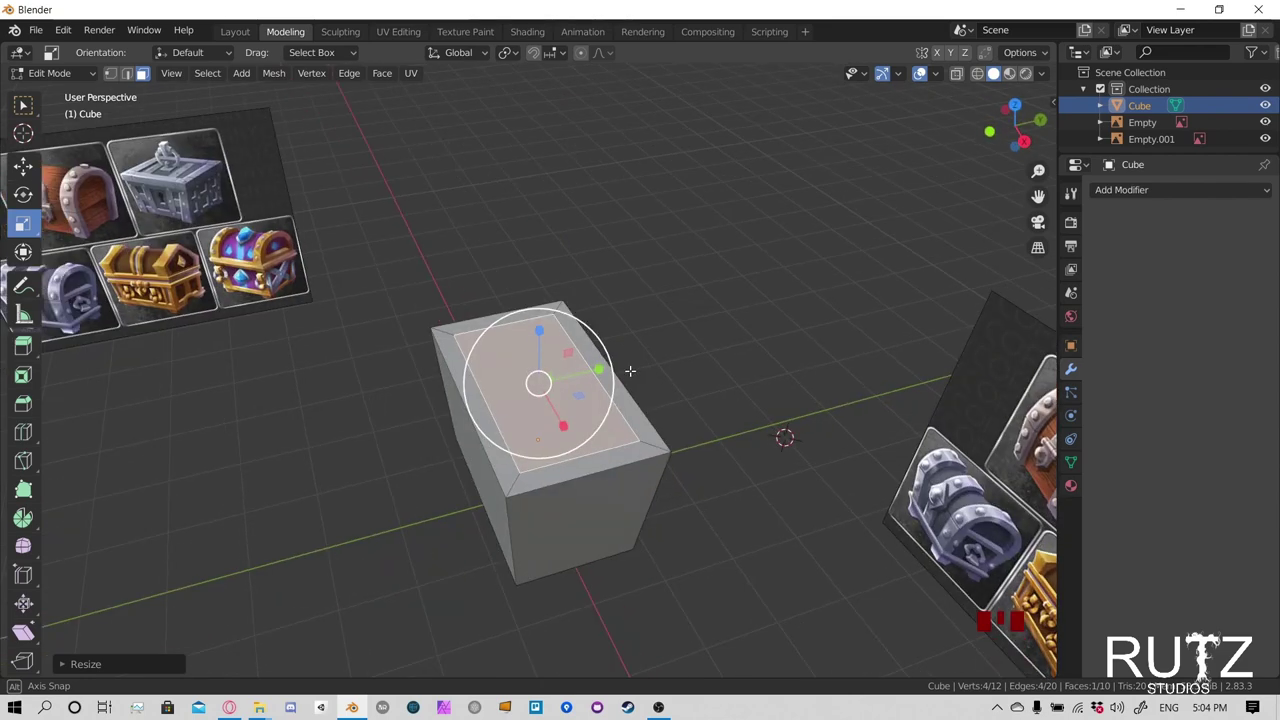
double_click(20, 104)
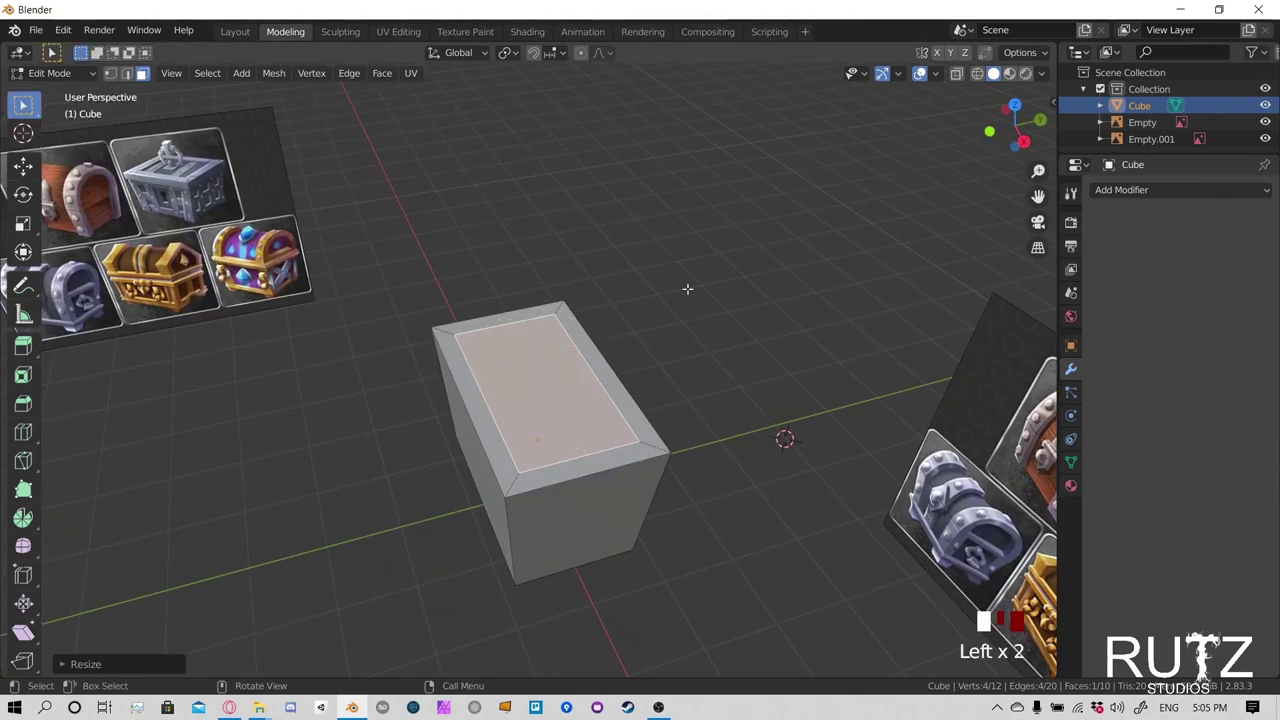
Try extruding the inset top face along its normal, and undo the extrusion
middle_drag(623, 349, 631, 340)
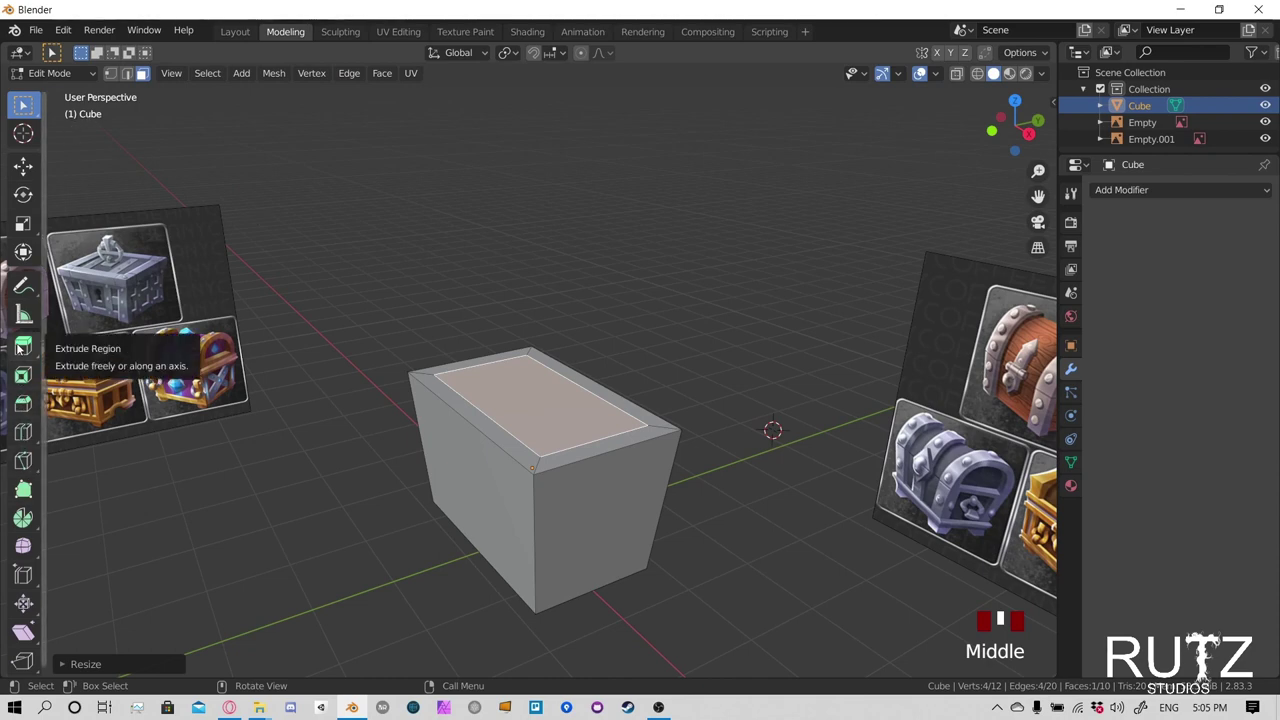
click(22, 346)
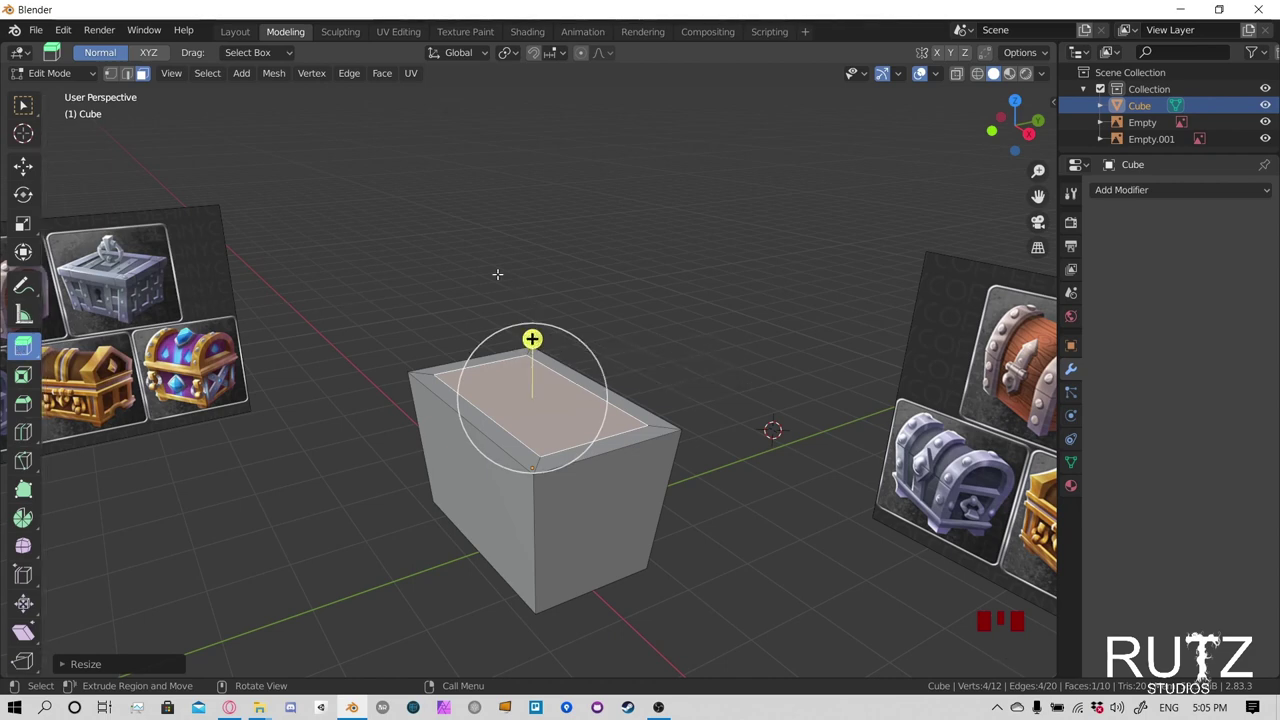
click(532, 339)
key(e)
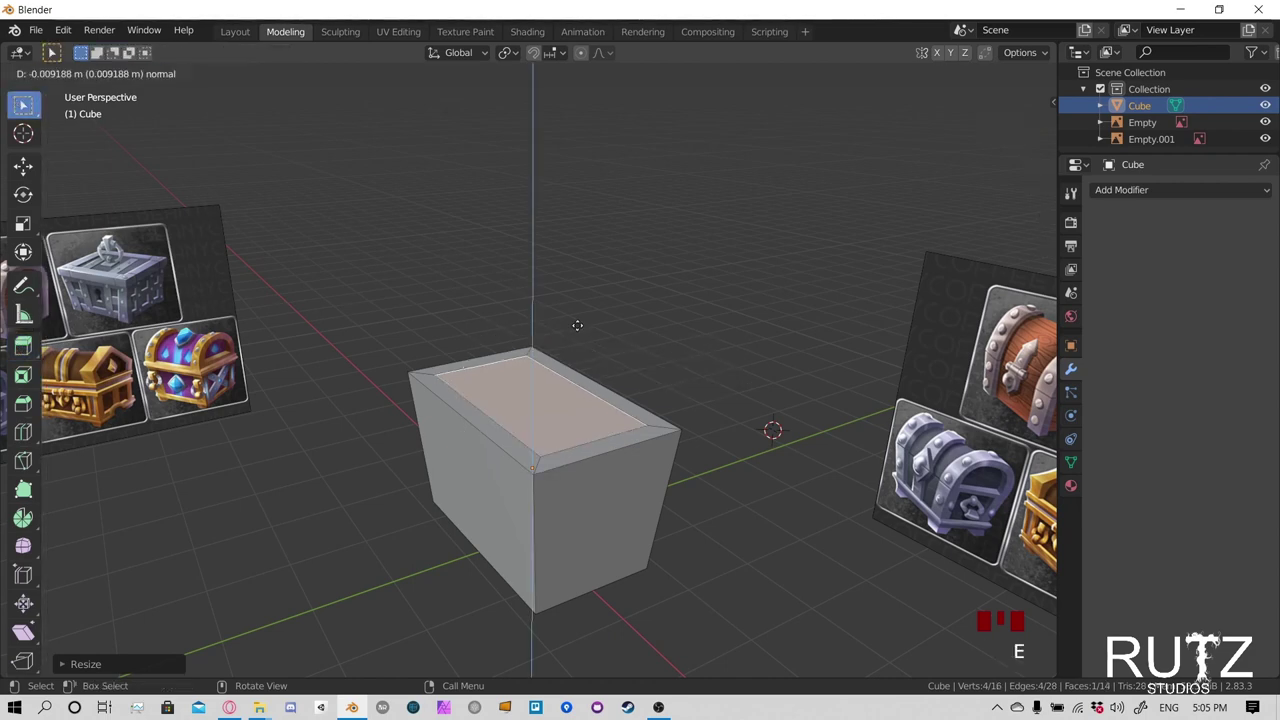
right_click(577, 363)
key(ctrl+z)
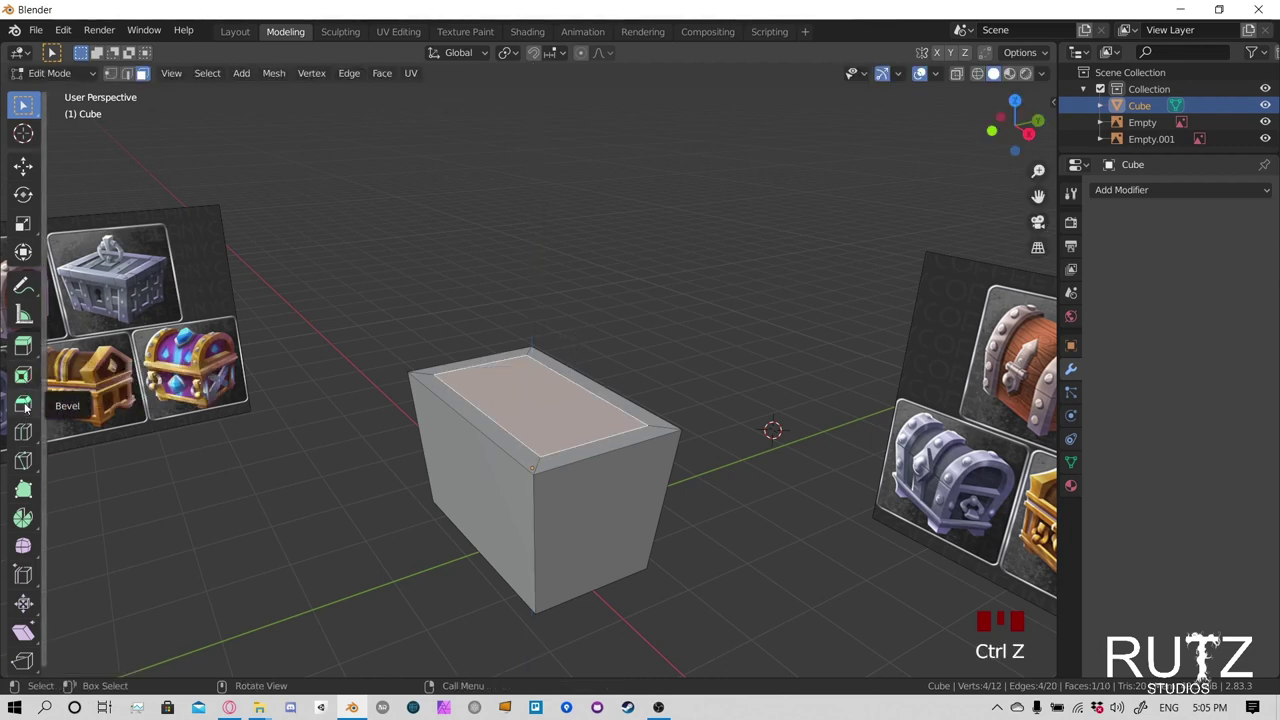
Try extruding the inset face down into the box without X-ray, and undo the extrusion
click(23, 345)
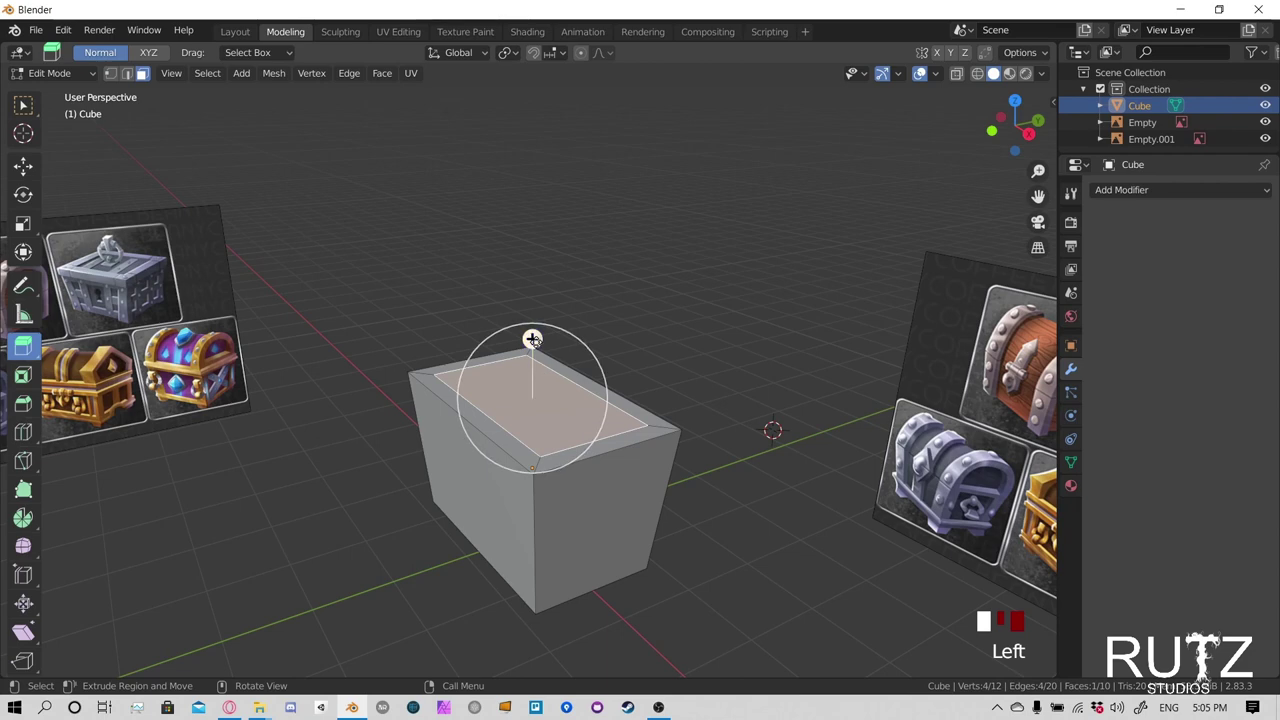
drag(532, 338, 537, 456)
mouse_move(587, 437)
middle_down()
mouse_move(739, 333)
mouse_move(723, 471)
mouse_move(589, 503)
mouse_move(383, 428)
mouse_move(654, 420)
mouse_move(731, 382)
mouse_move(571, 424)
middle_up()
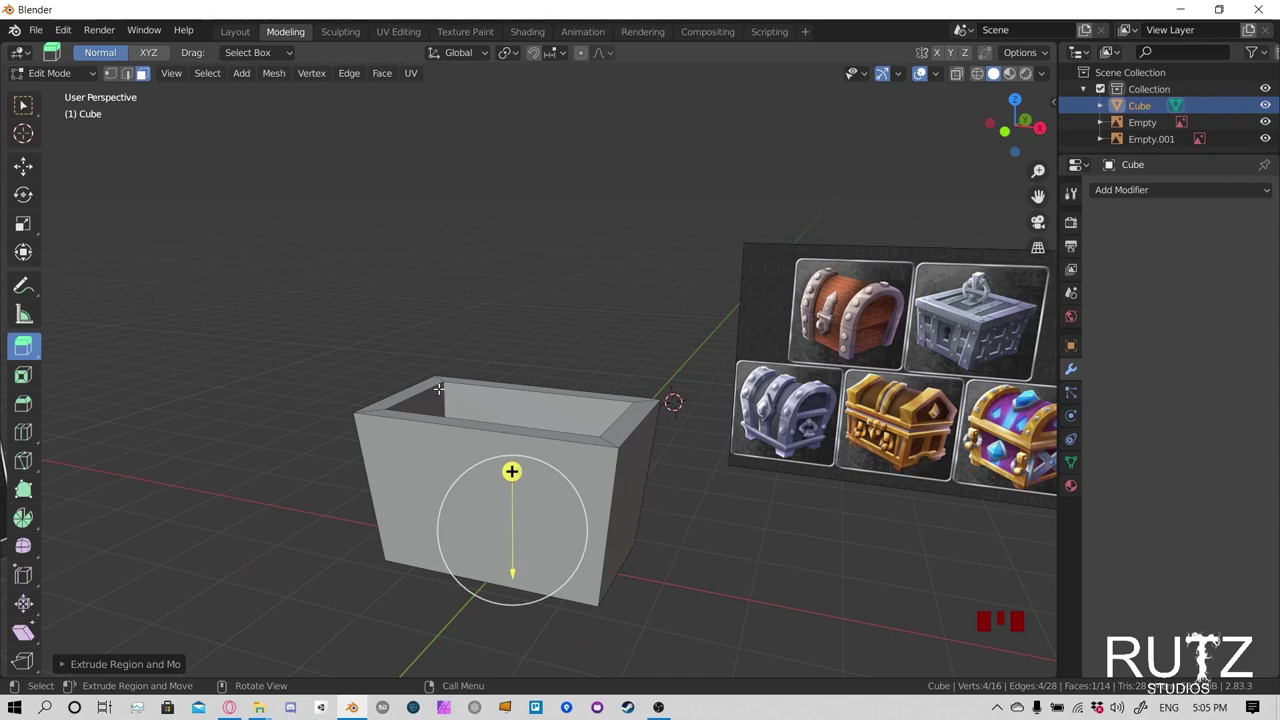
key(ctrl+z)
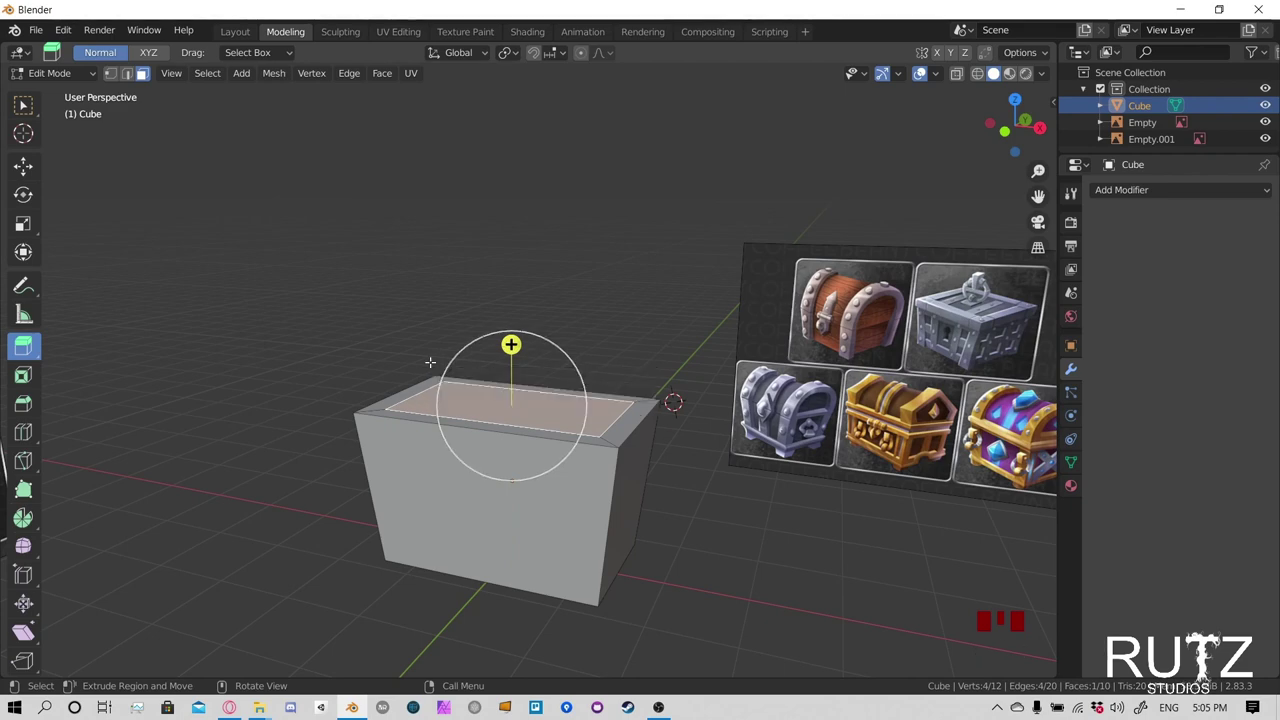
With X-ray on in front view, extrude the inset face down to just above the box's bottom
click(957, 75)
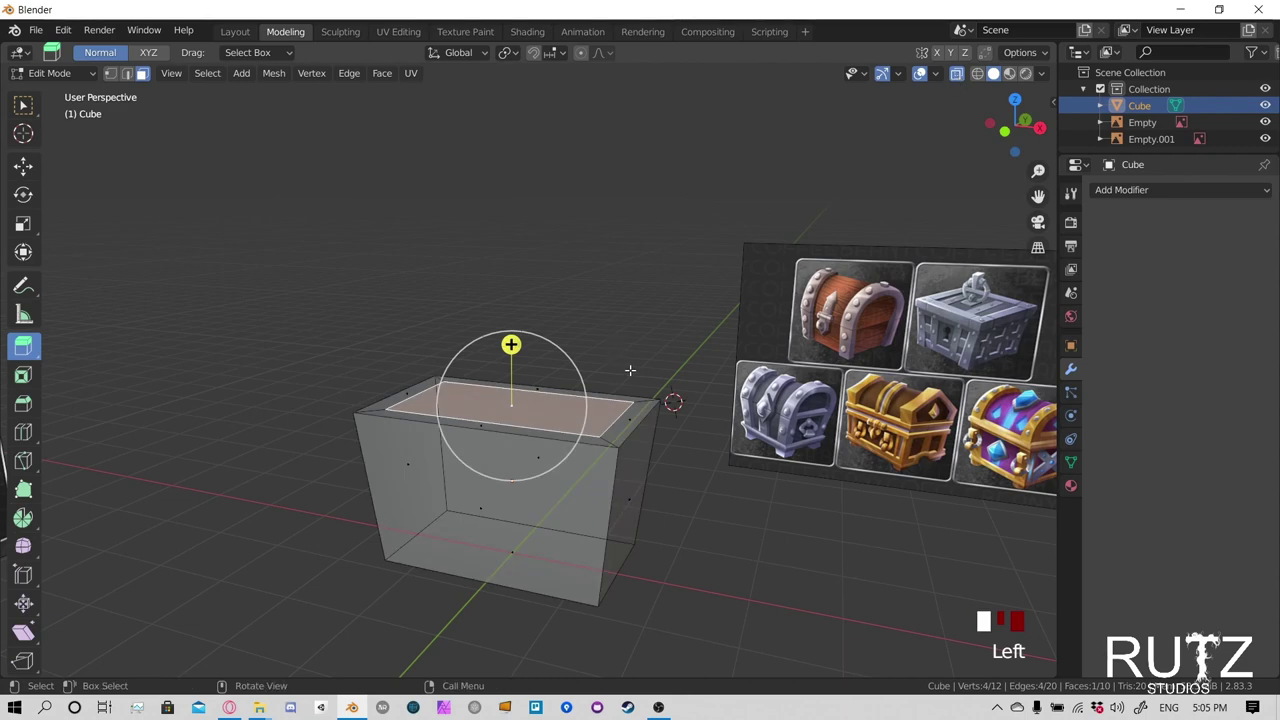
key(KP_1)
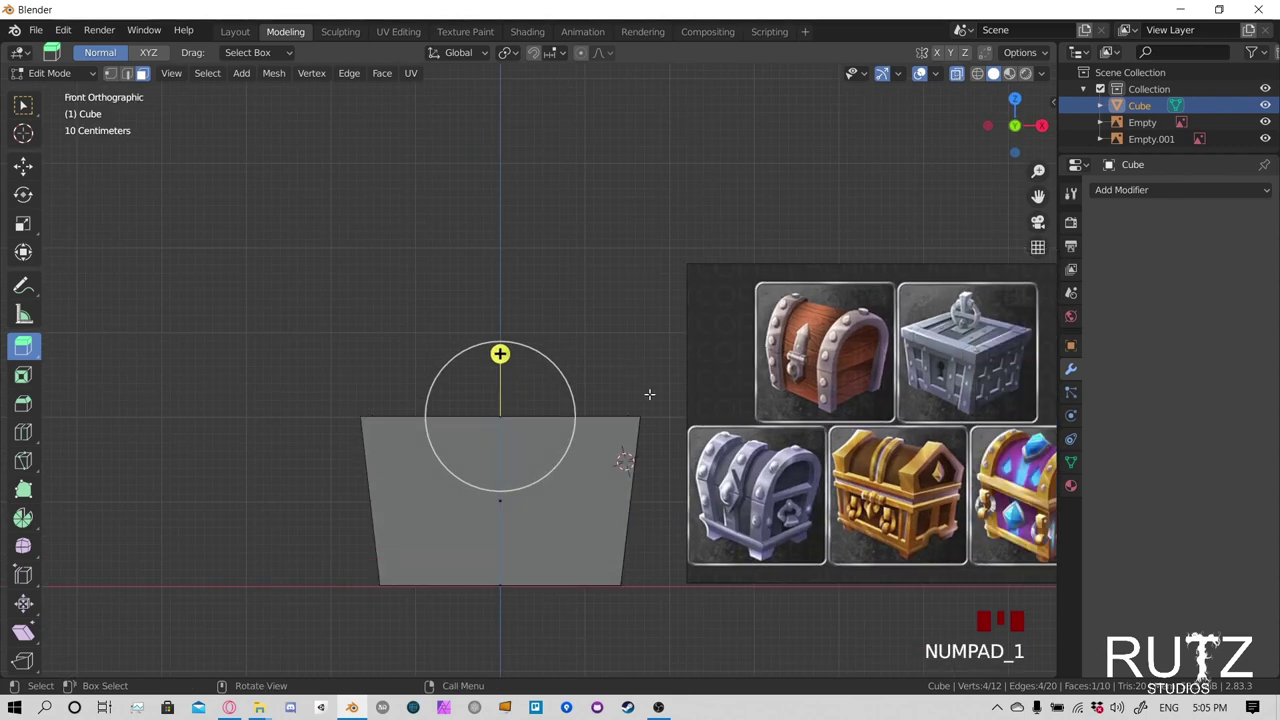
shift+middle_drag(649, 394, 649, 286)
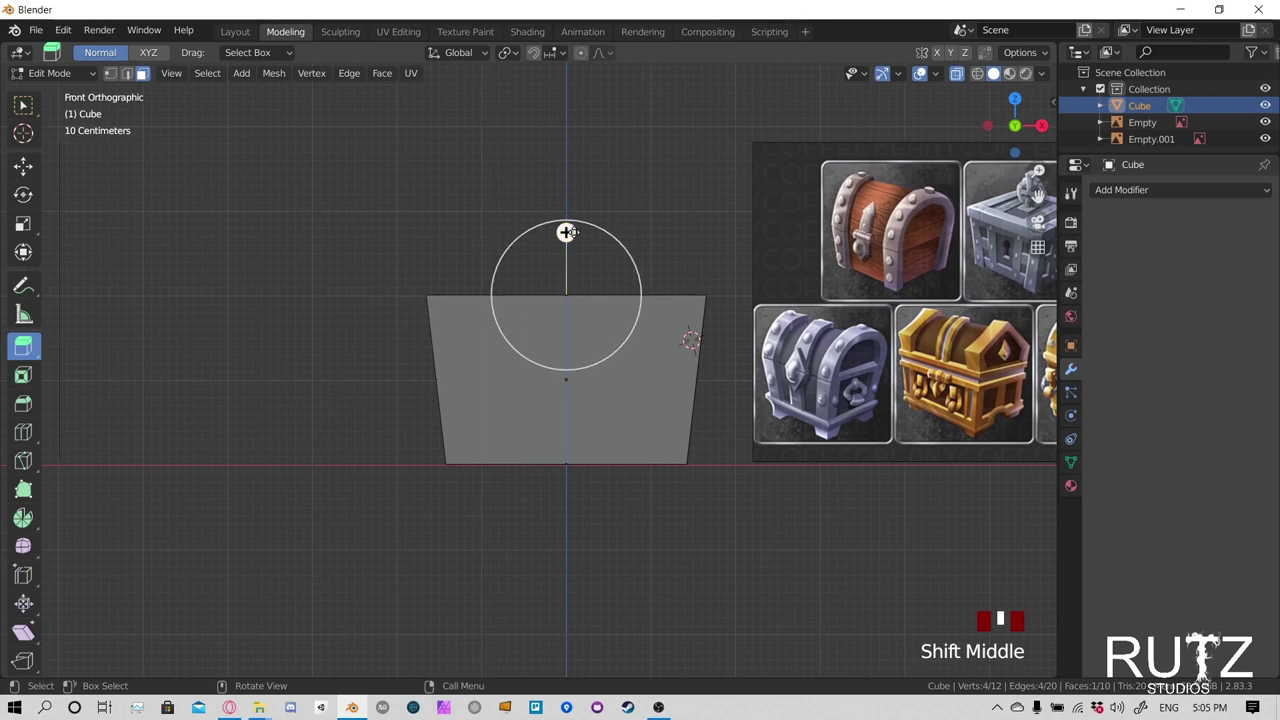
drag(566, 232, 566, 391)
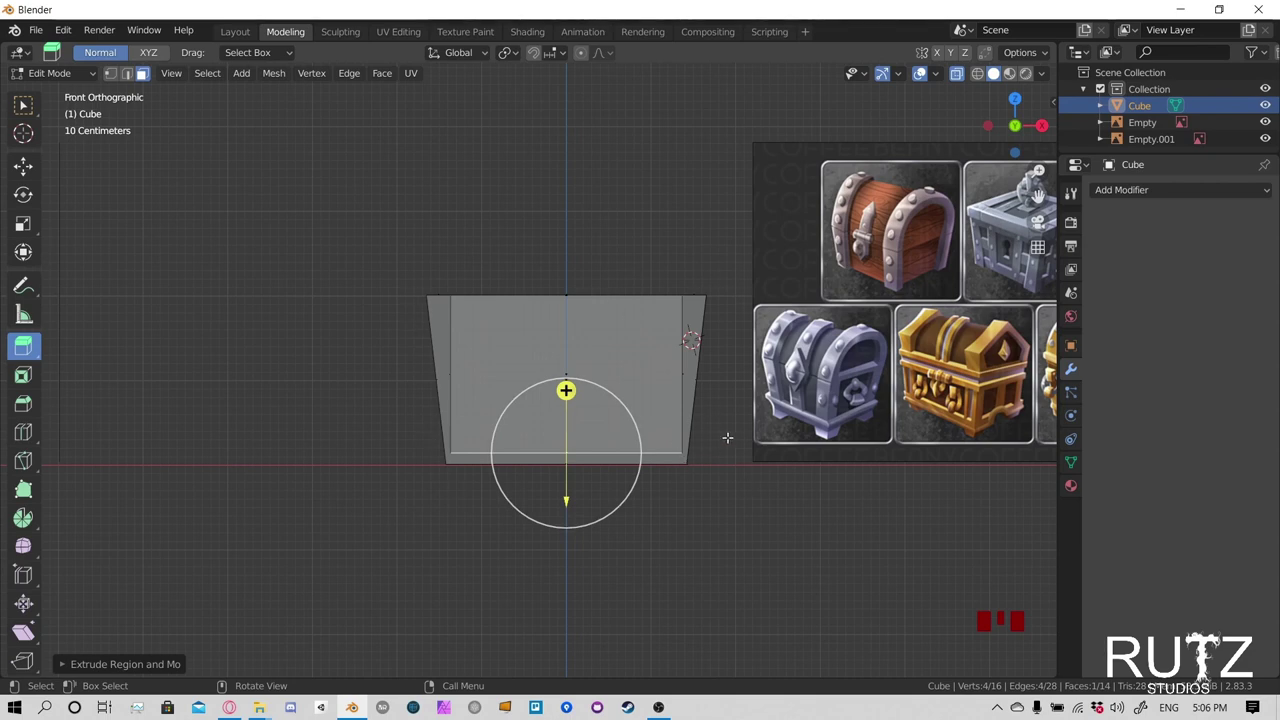
click(29, 106)
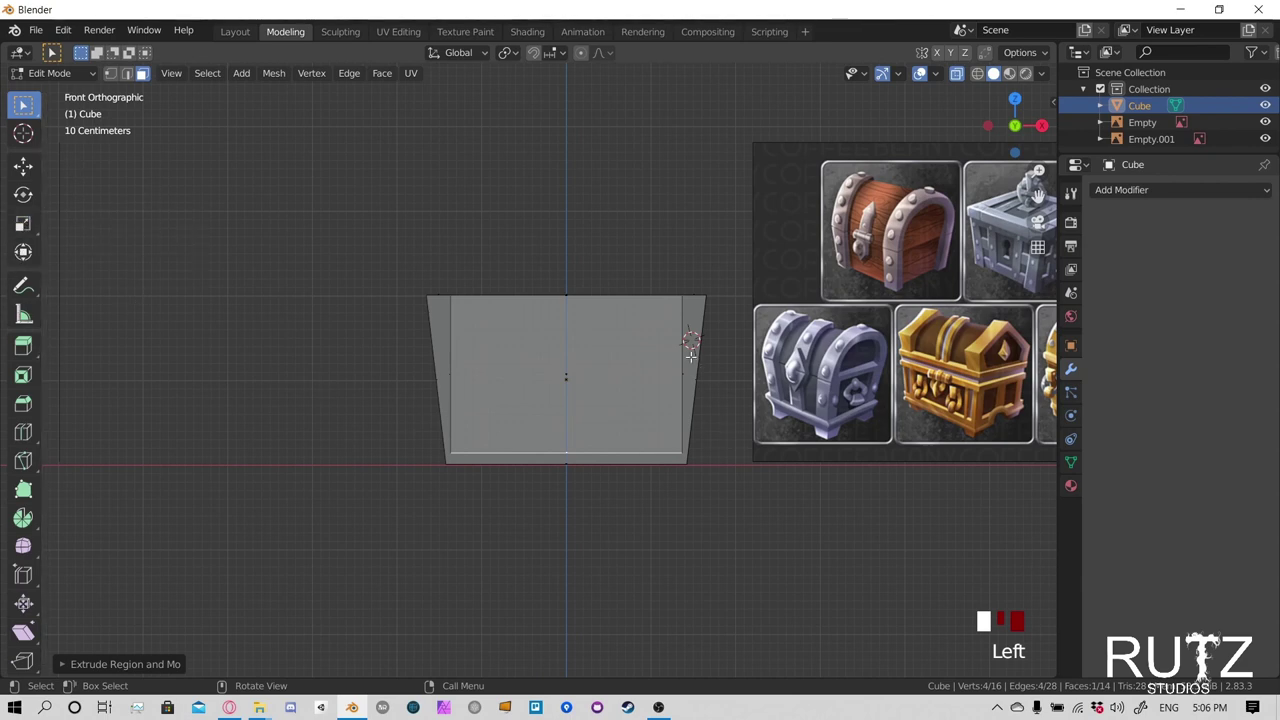
Scale the cavity's floor face inward along X in front view so the inner walls follow the outer taper
middle_drag(690, 350, 156, 222)
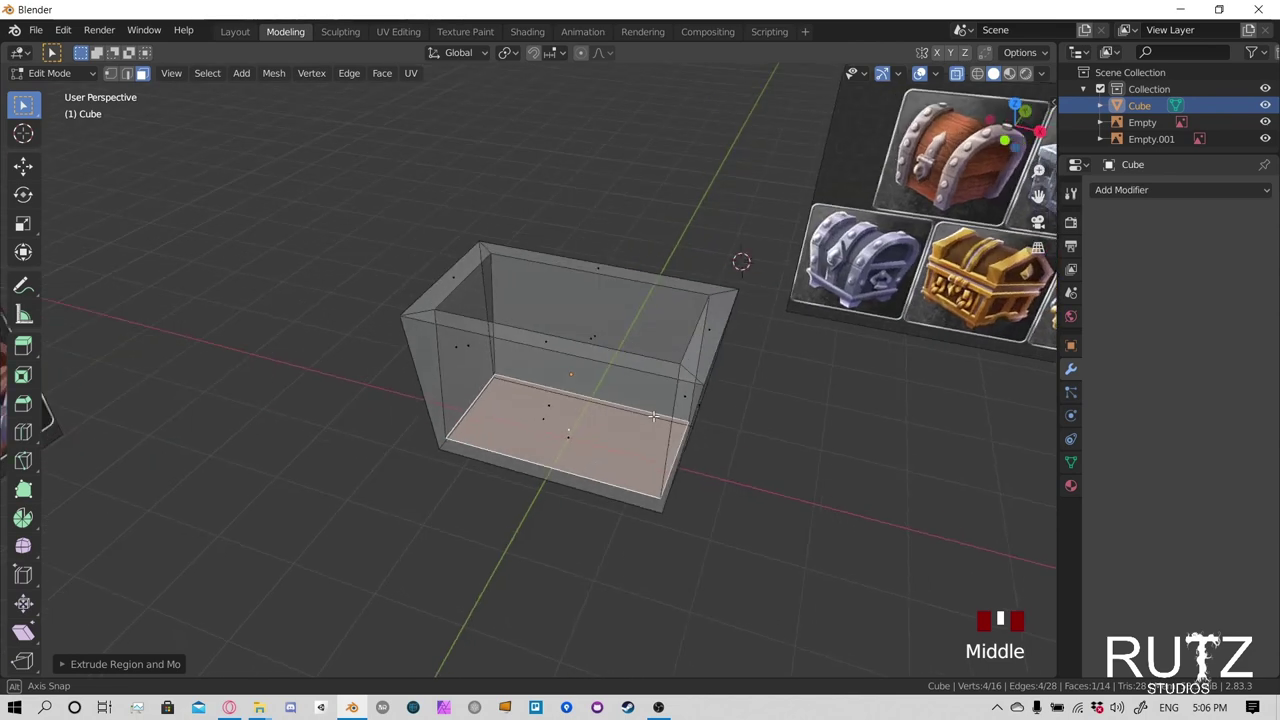
click(22, 224)
middle_drag(418, 528, 505, 360)
key(KP_1)
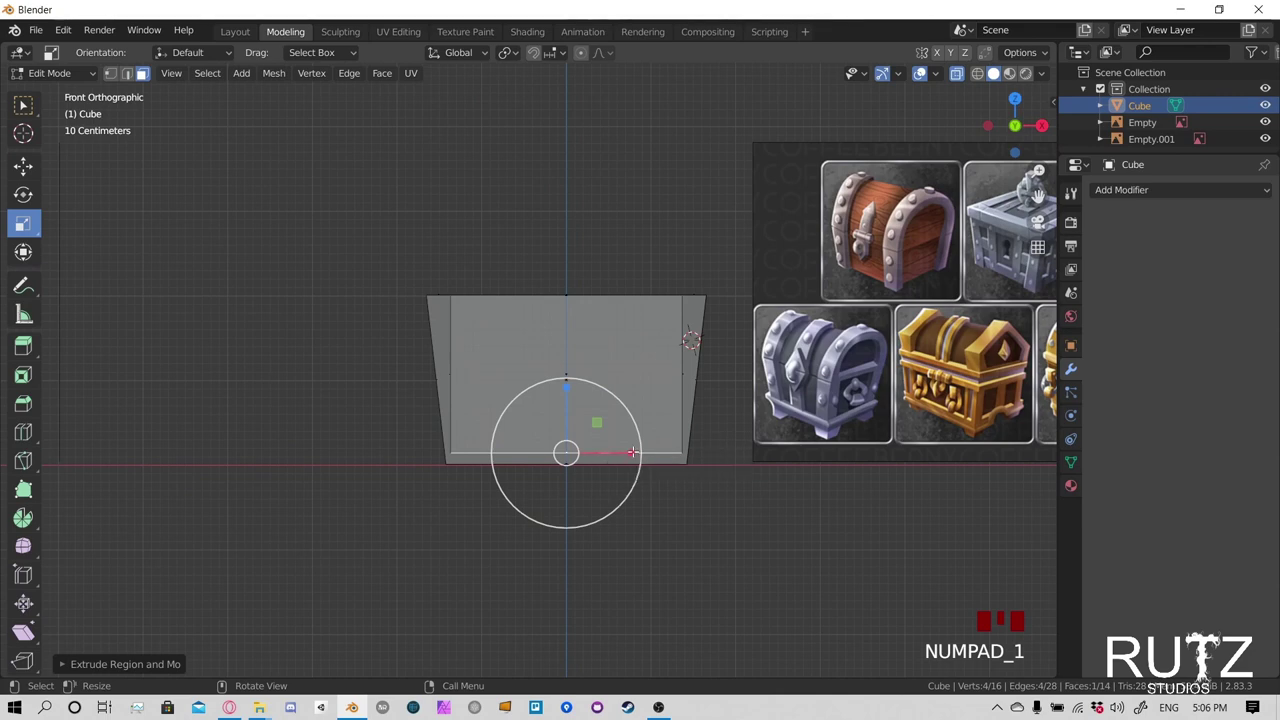
drag(632, 452, 618, 450)
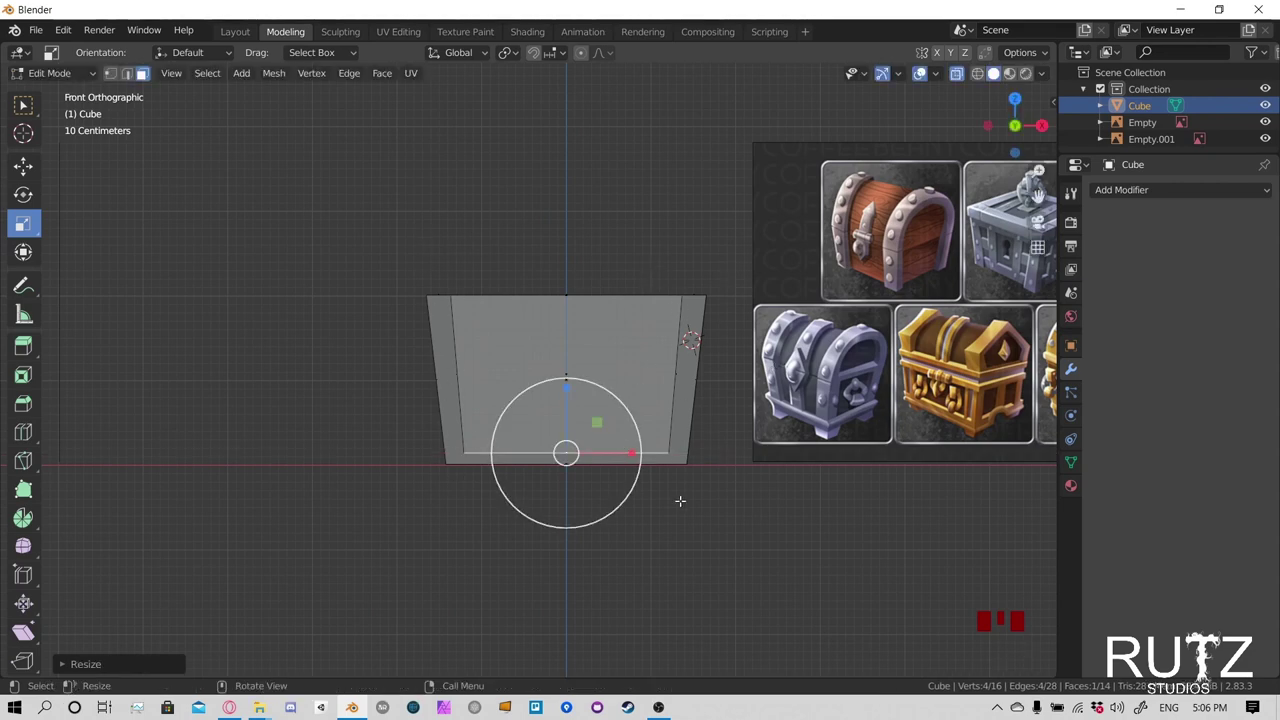
Turn off X-ray, switch to the Select Box tool and deselect the cavity's floor face
middle_drag(690, 380, 724, 347)
click(955, 75)
click(23, 104)
click(380, 390)
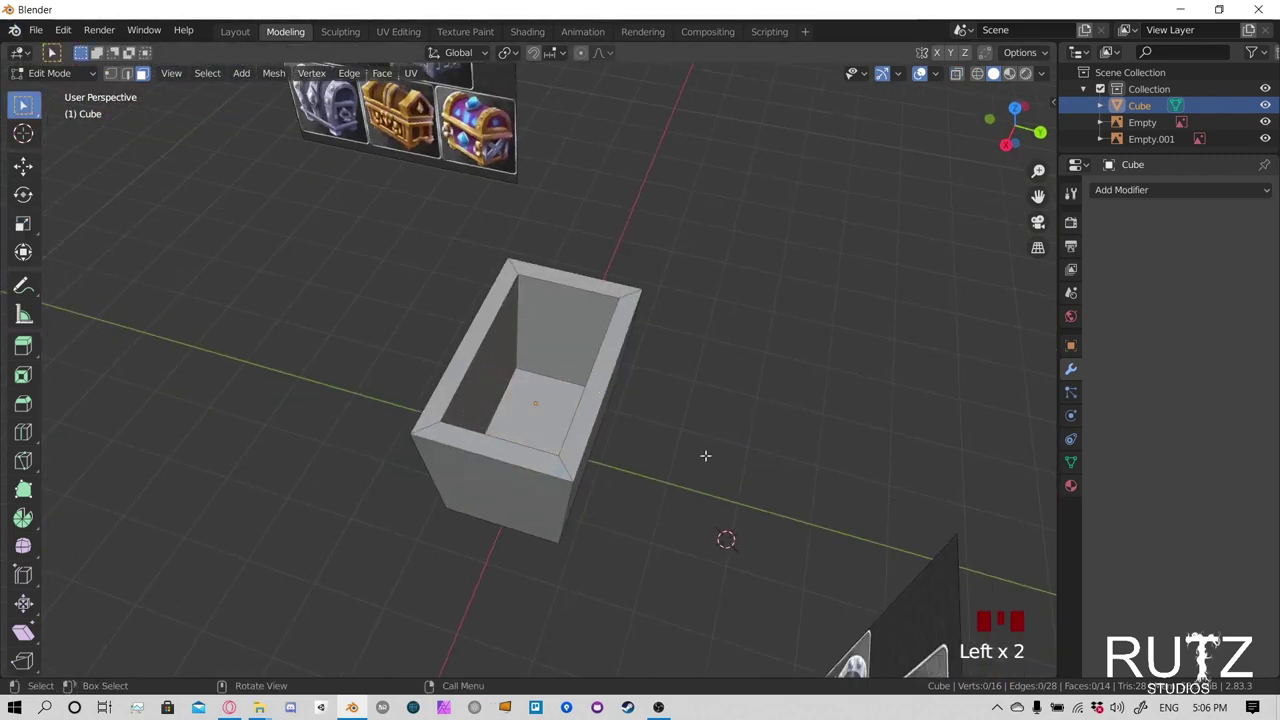
Examine the hollowed chest base from several angles and compare its shape with the reference images
middle_drag(706, 451, 493, 382)
scroll(716, 362, down, 3)
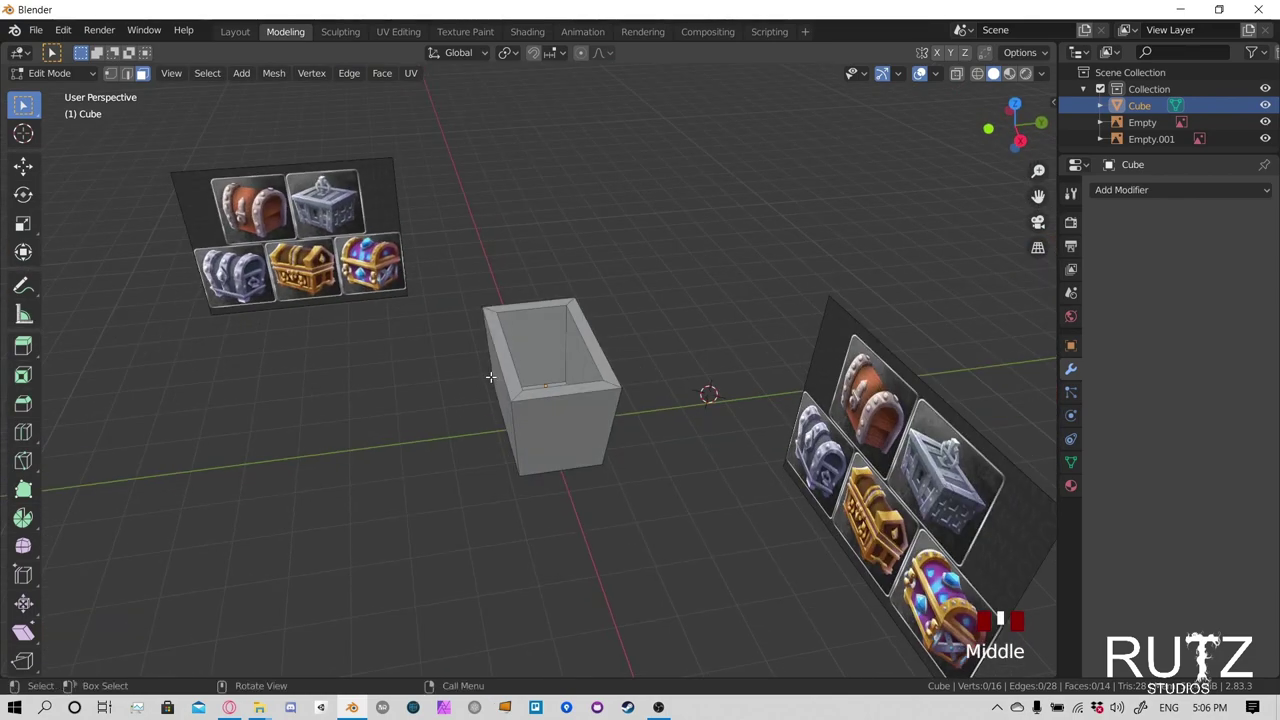
scroll(513, 371, down, 2)
scroll(513, 371, up, 3)
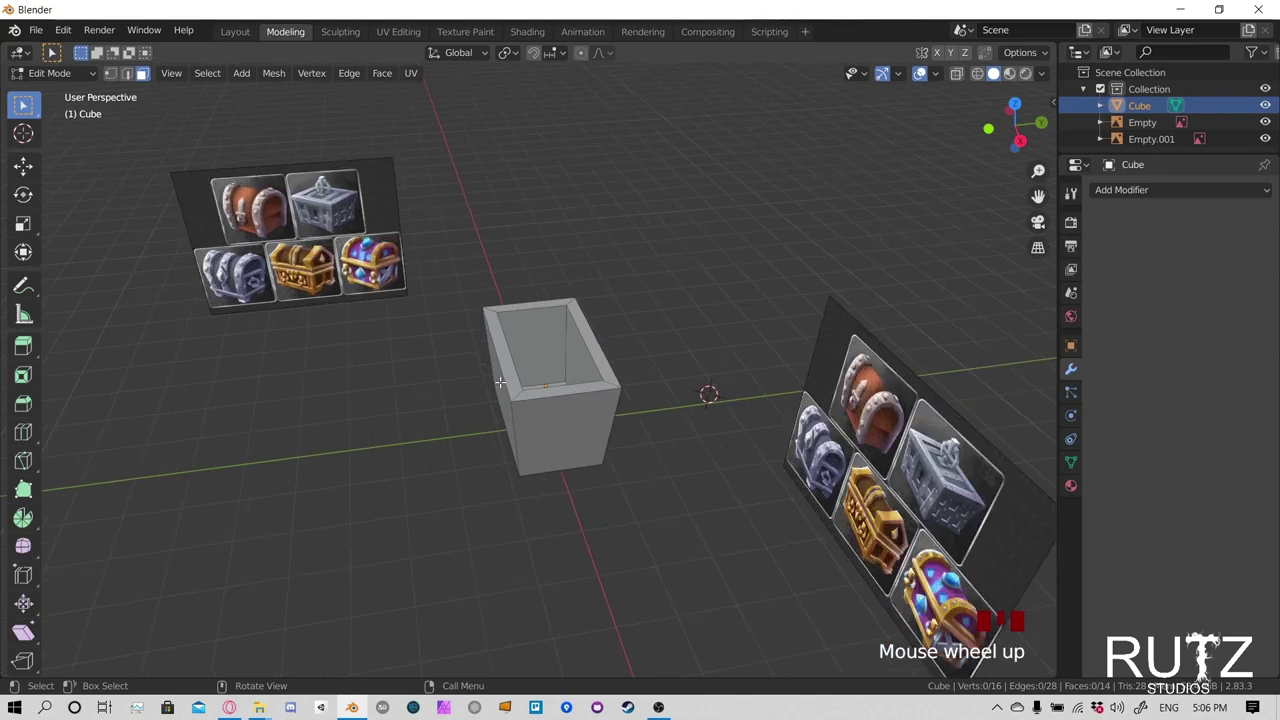
middle_drag(513, 371, 579, 454)
middle_drag(671, 449, 842, 317)
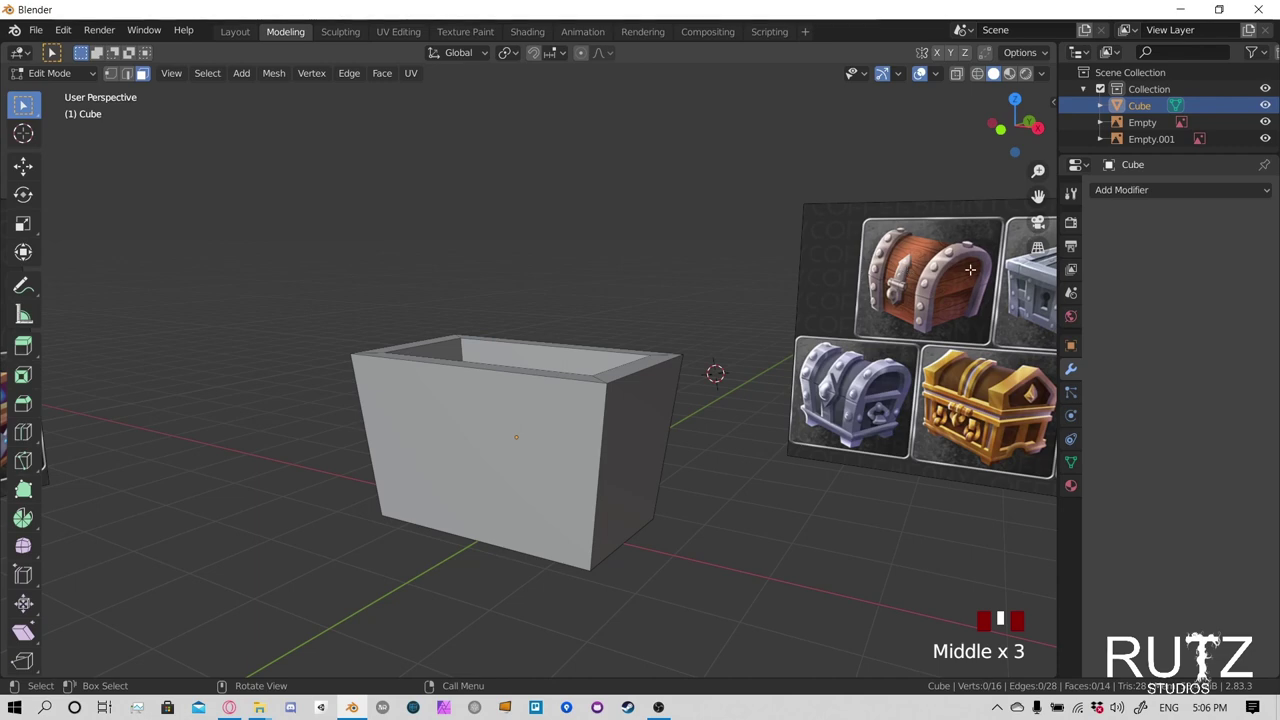
scroll(581, 361, down, 2)
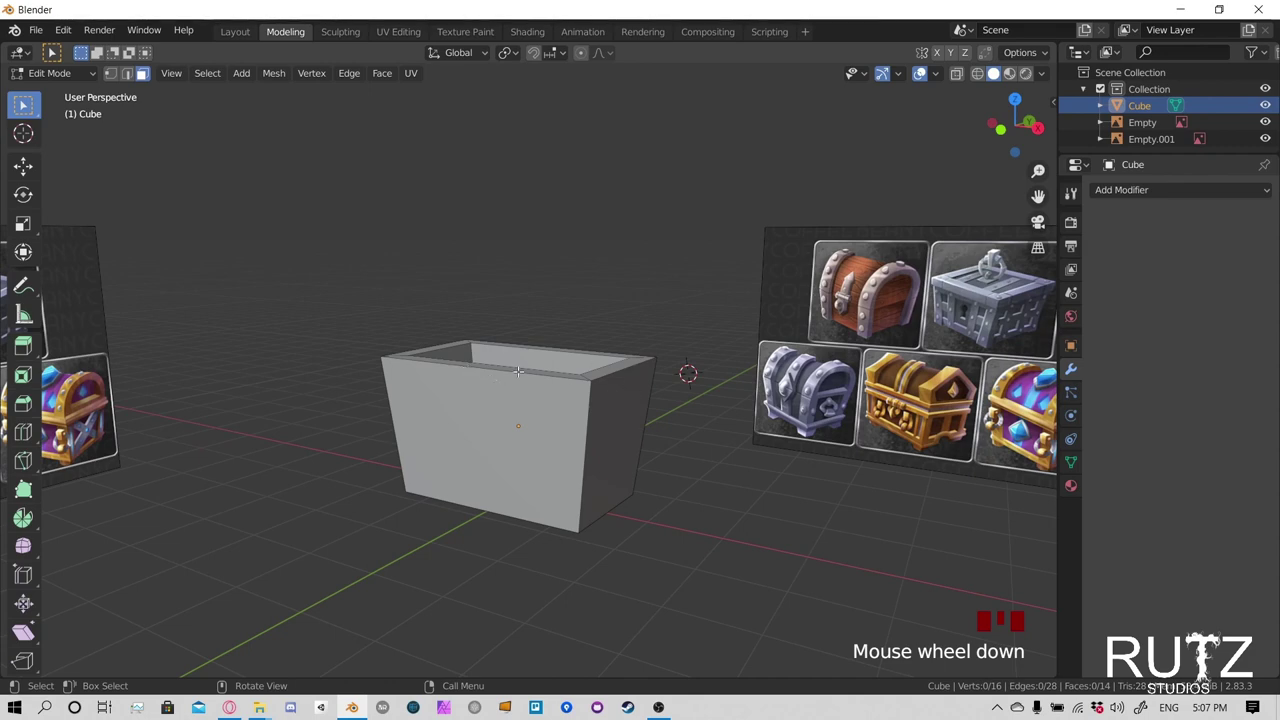
middle_drag(518, 371, 456, 370)
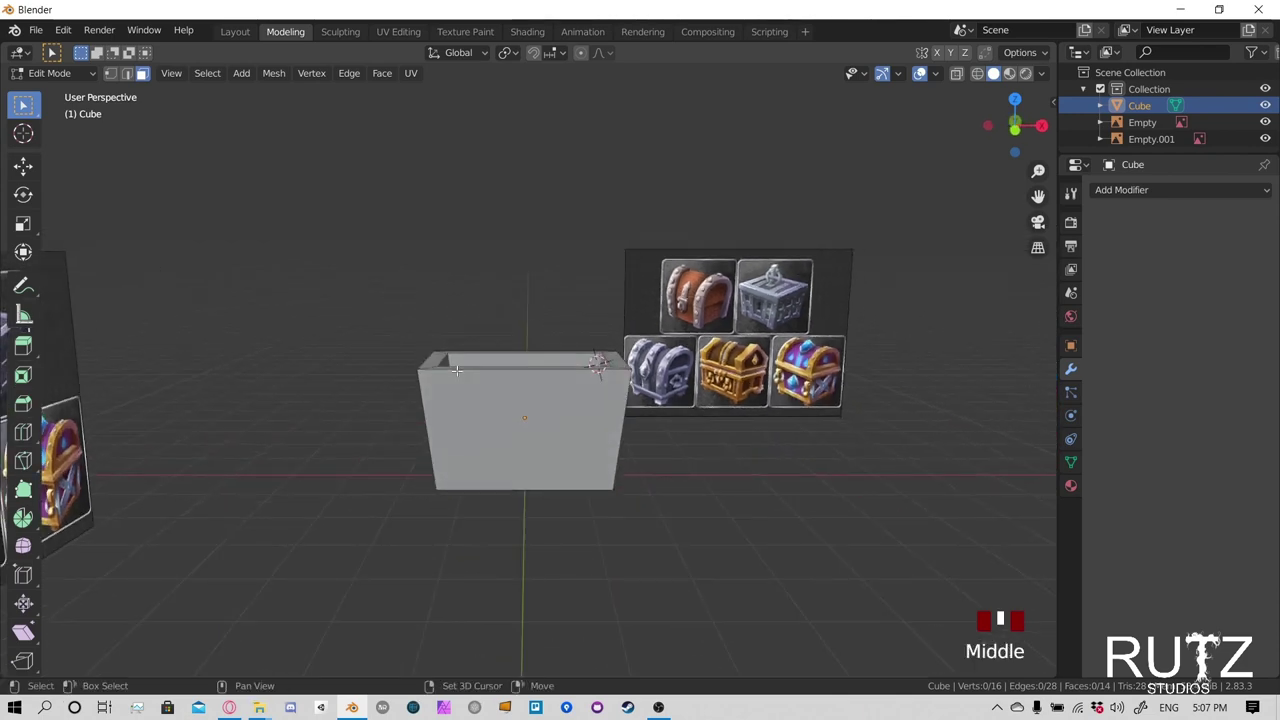
Add a cylinder with 18 vertices to the chest mesh in Edit Mode
key(shift+a)
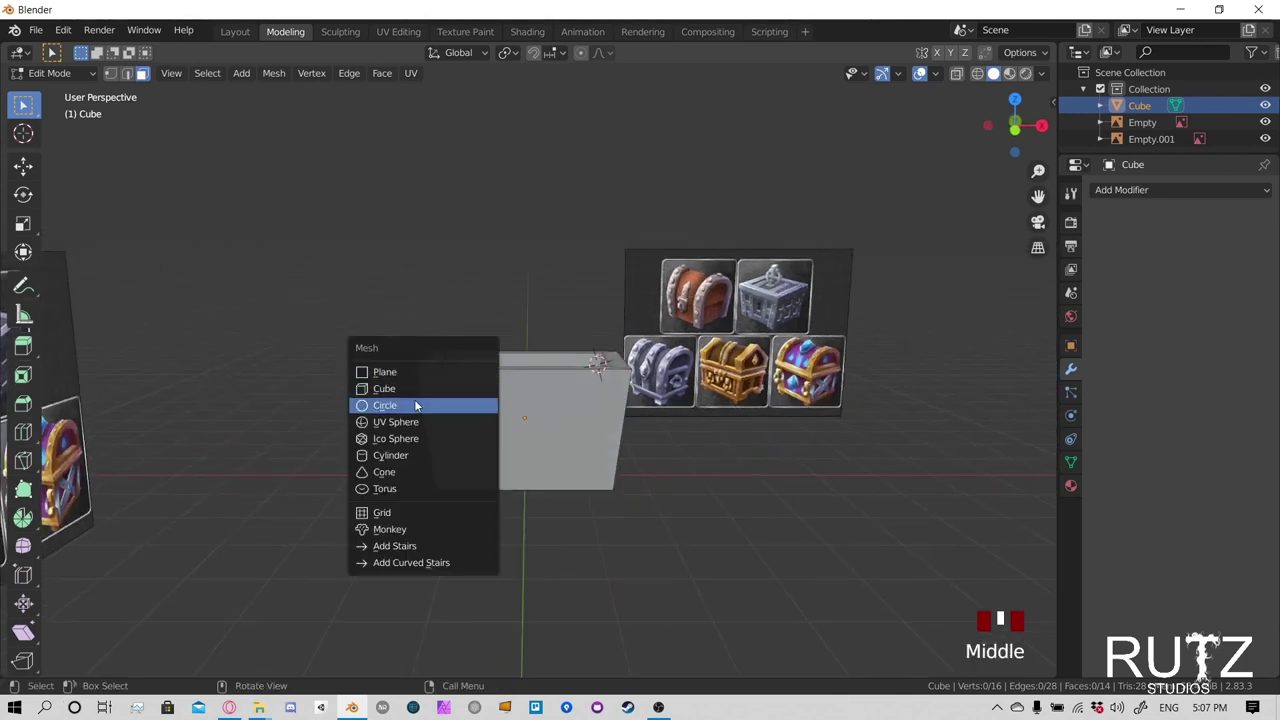
click(407, 454)
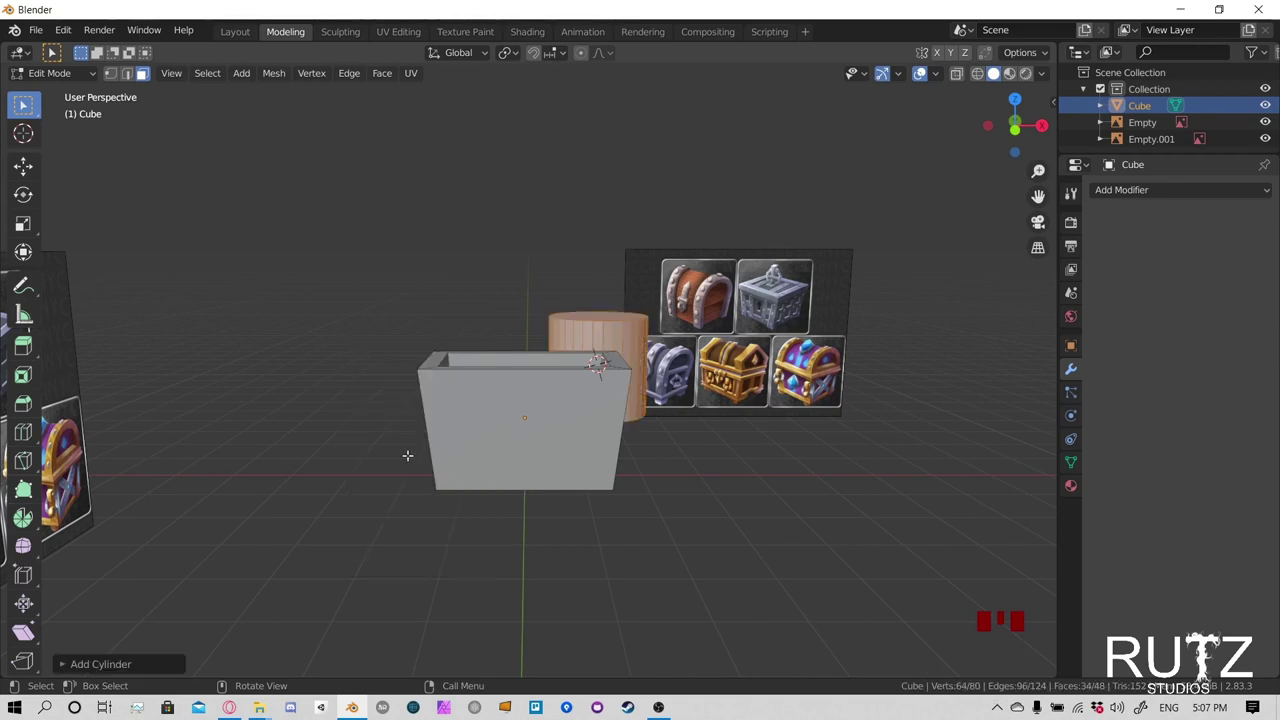
middle_drag(812, 398, 718, 403)
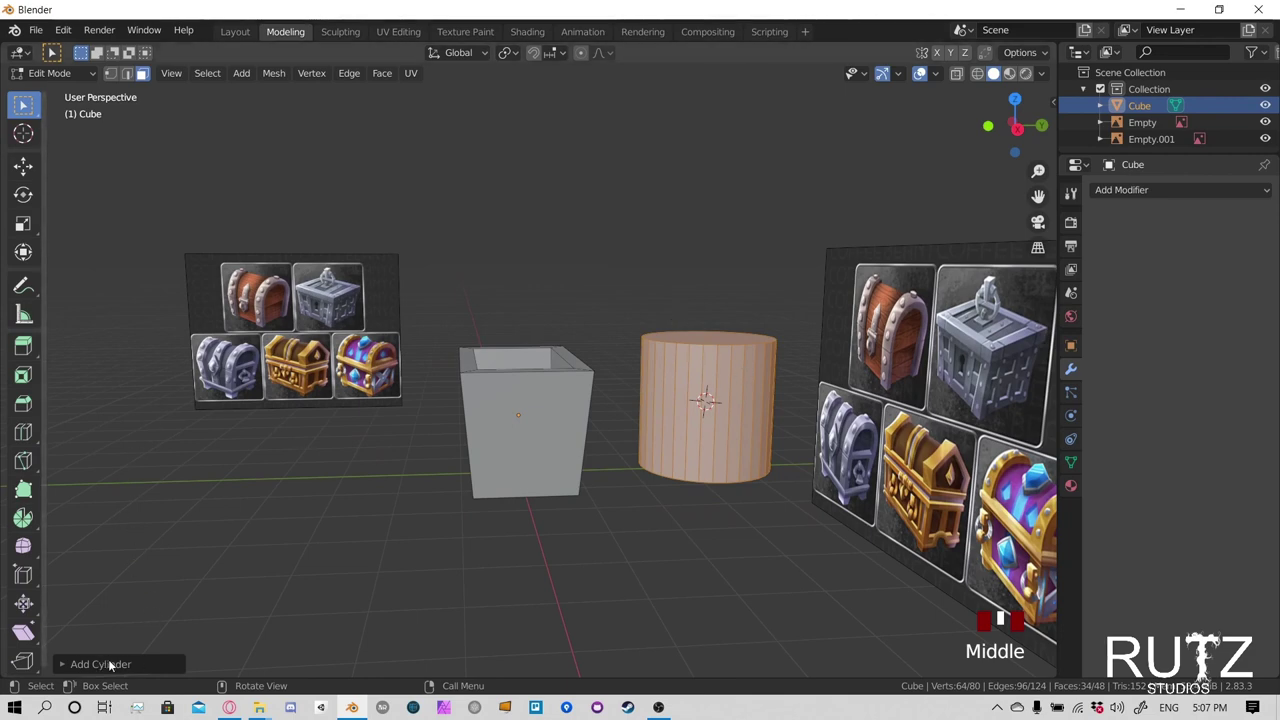
click(68, 664)
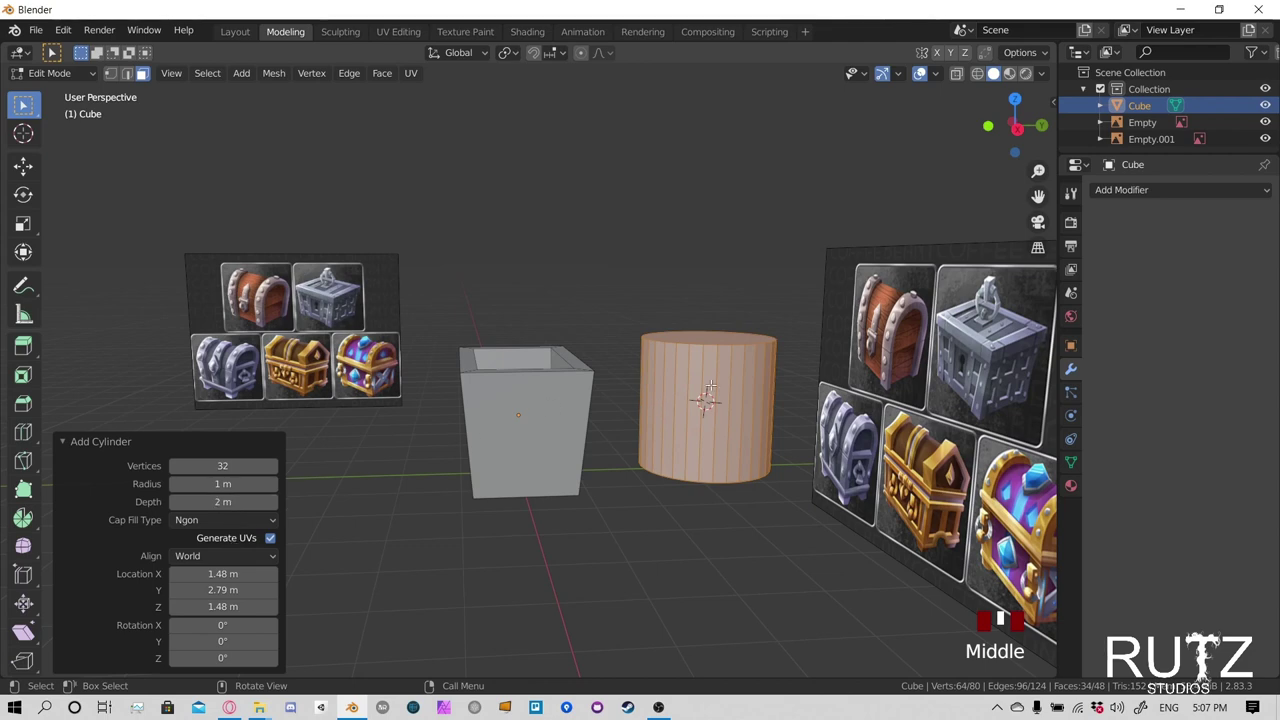
click(231, 466)
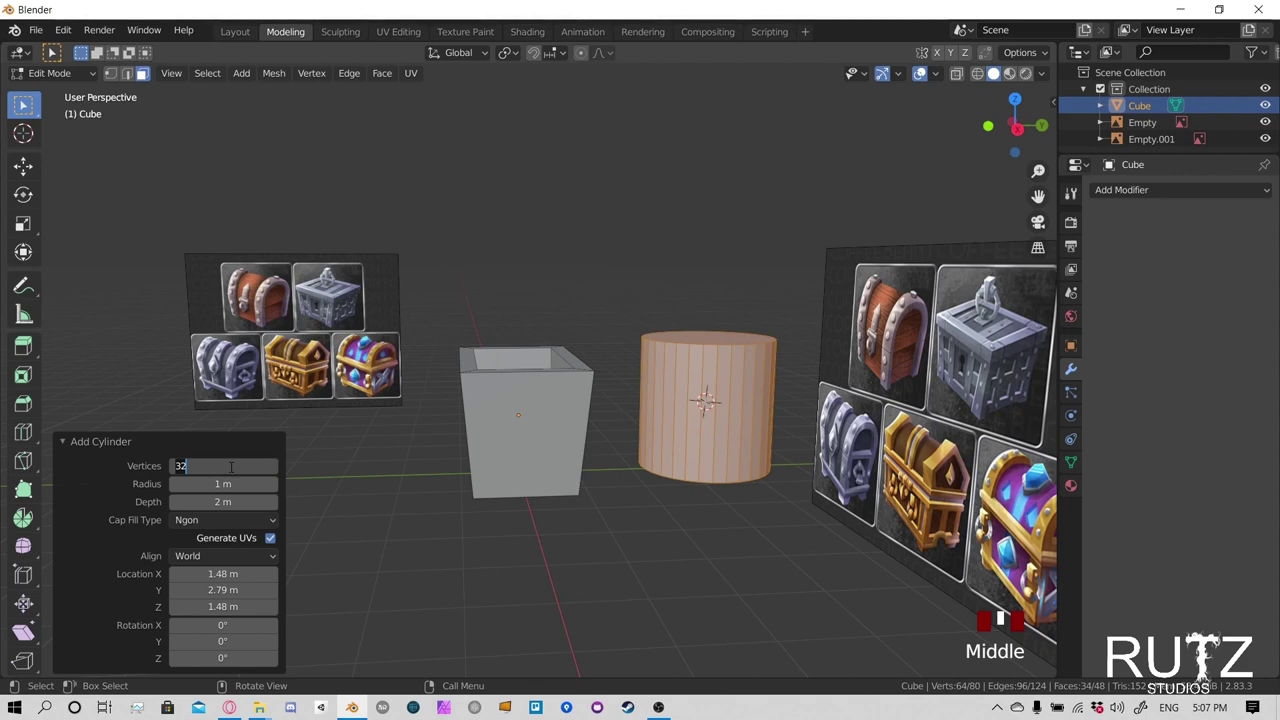
text(1)
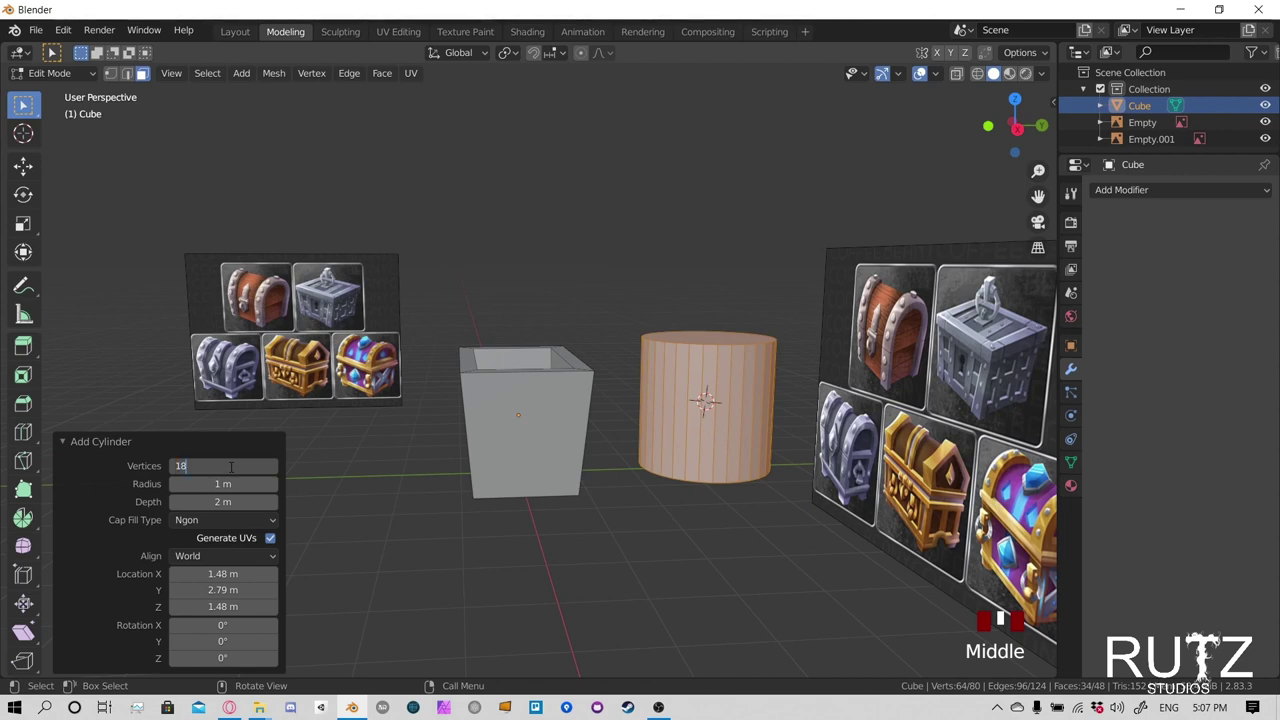
text(8)
key(Return)
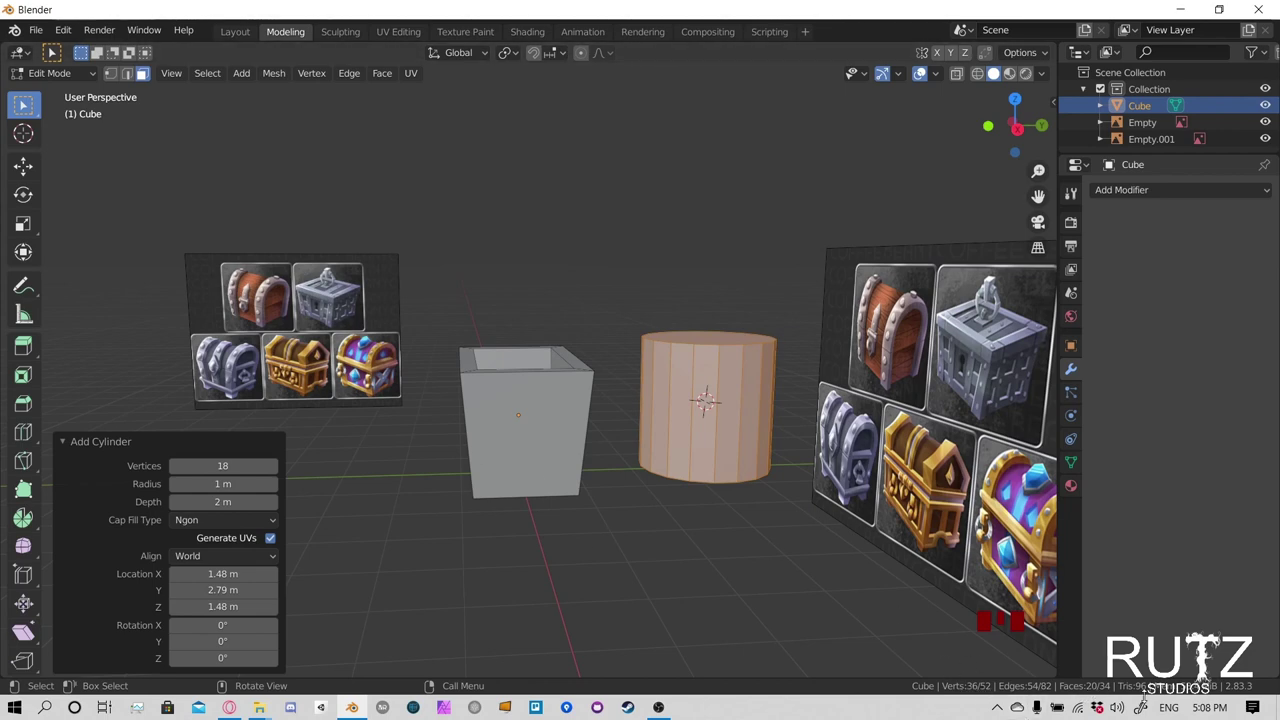
Try moving the chest base and cylinder as one object in Object Mode, and cancel the move
middle_drag(630, 360, 624, 384)
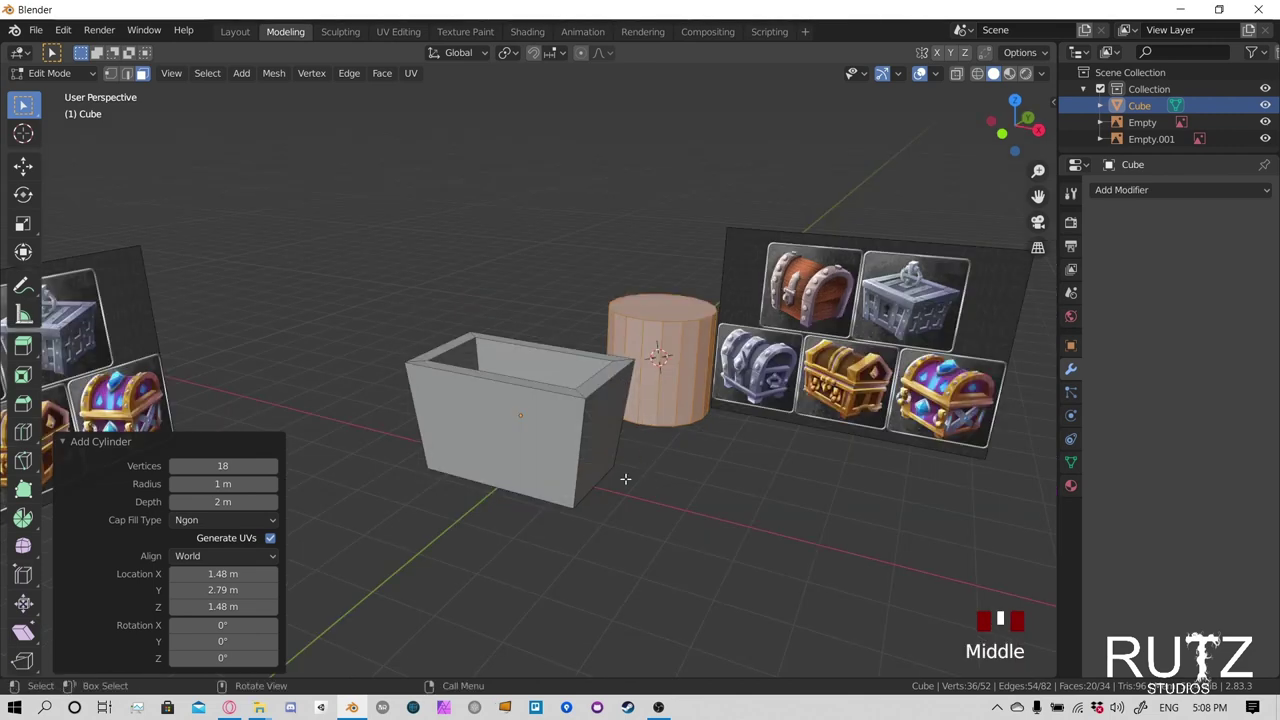
click(710, 348)
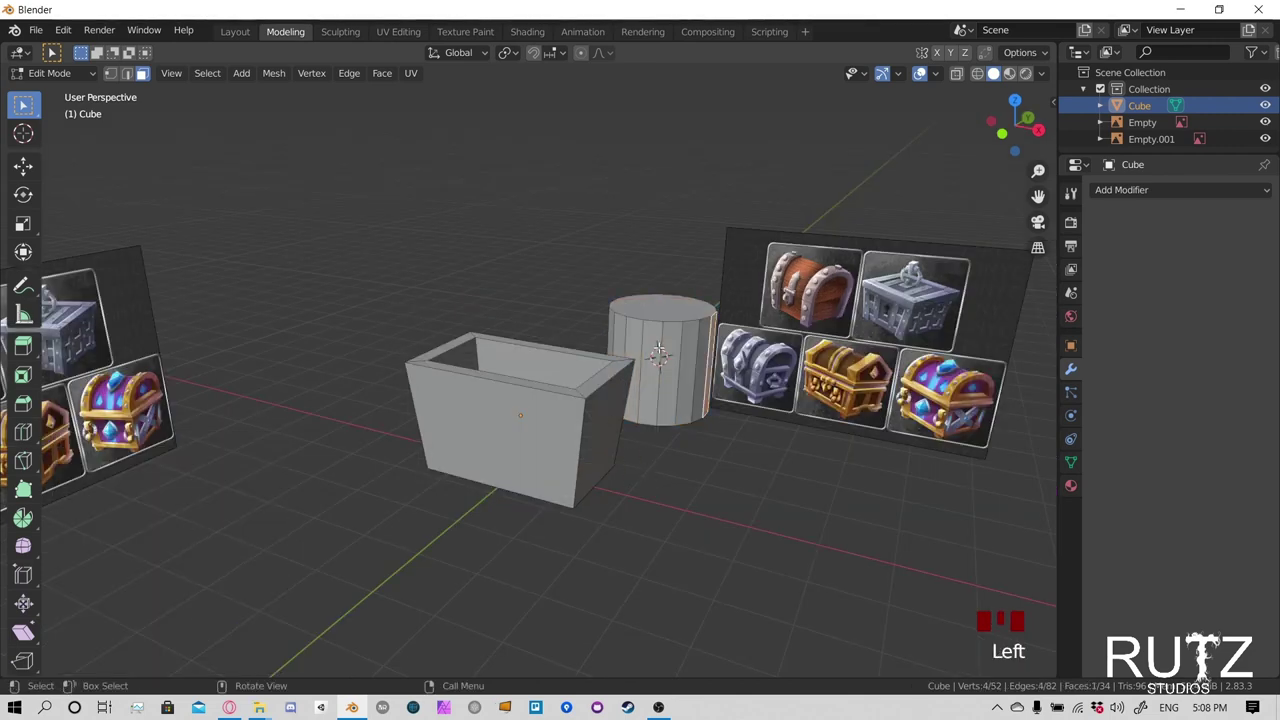
middle_drag(698, 352, 717, 372)
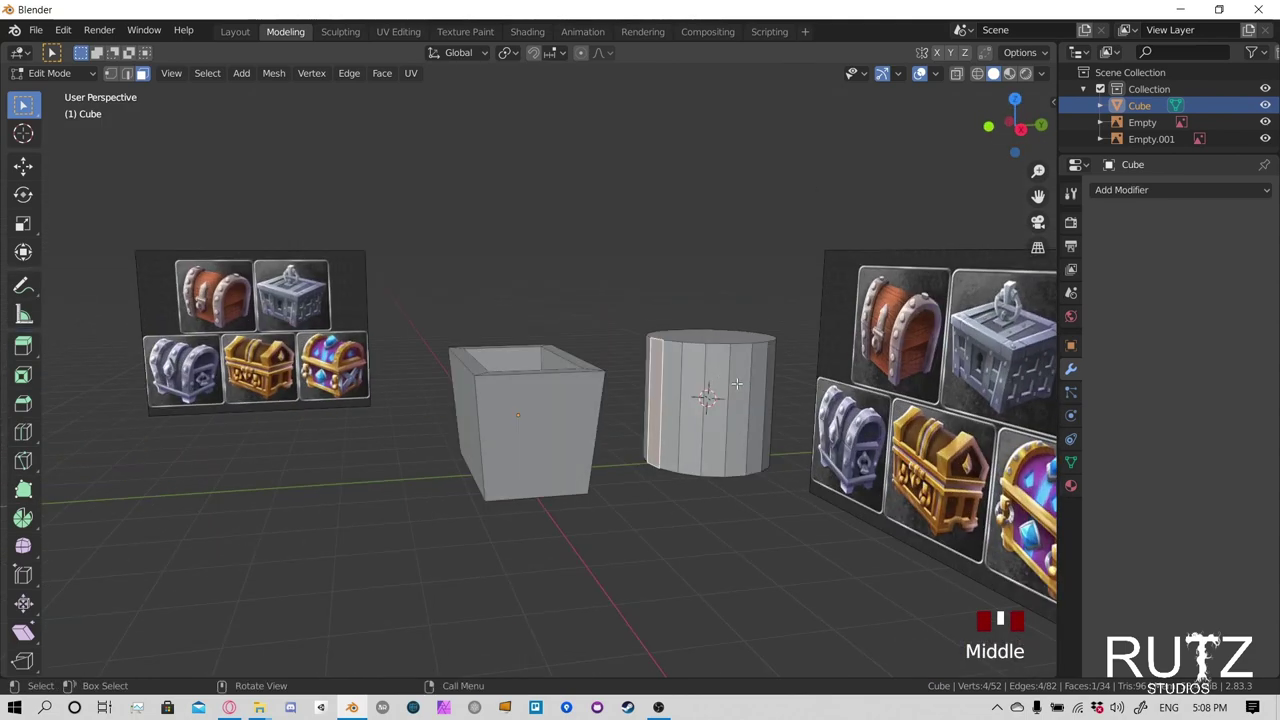
click(735, 382)
key(Tab)
click(670, 391)
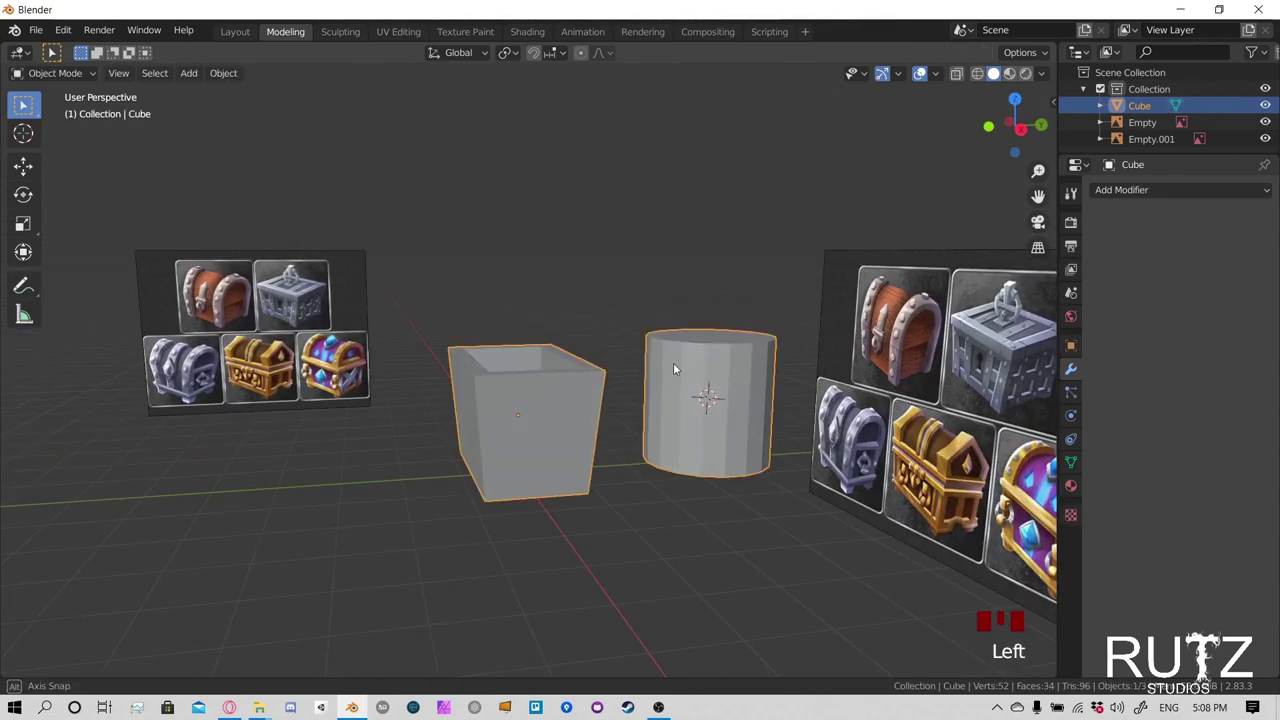
middle_drag(674, 369, 728, 355)
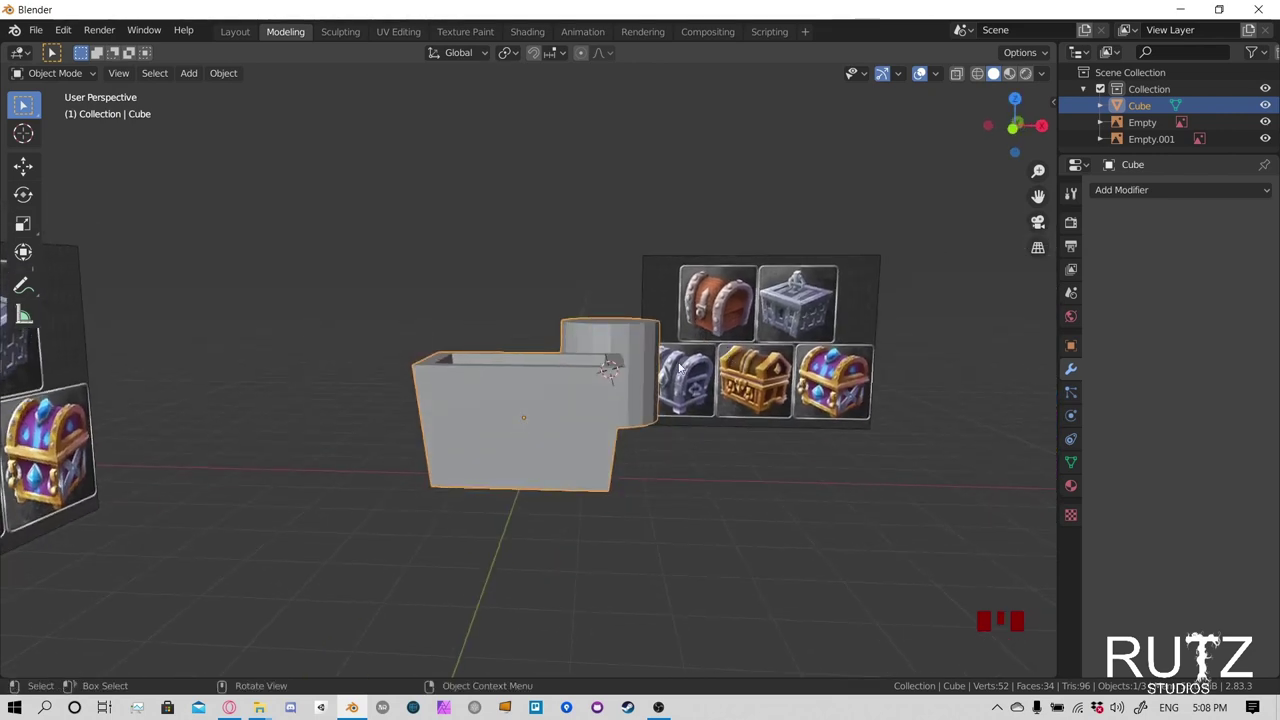
key(g)
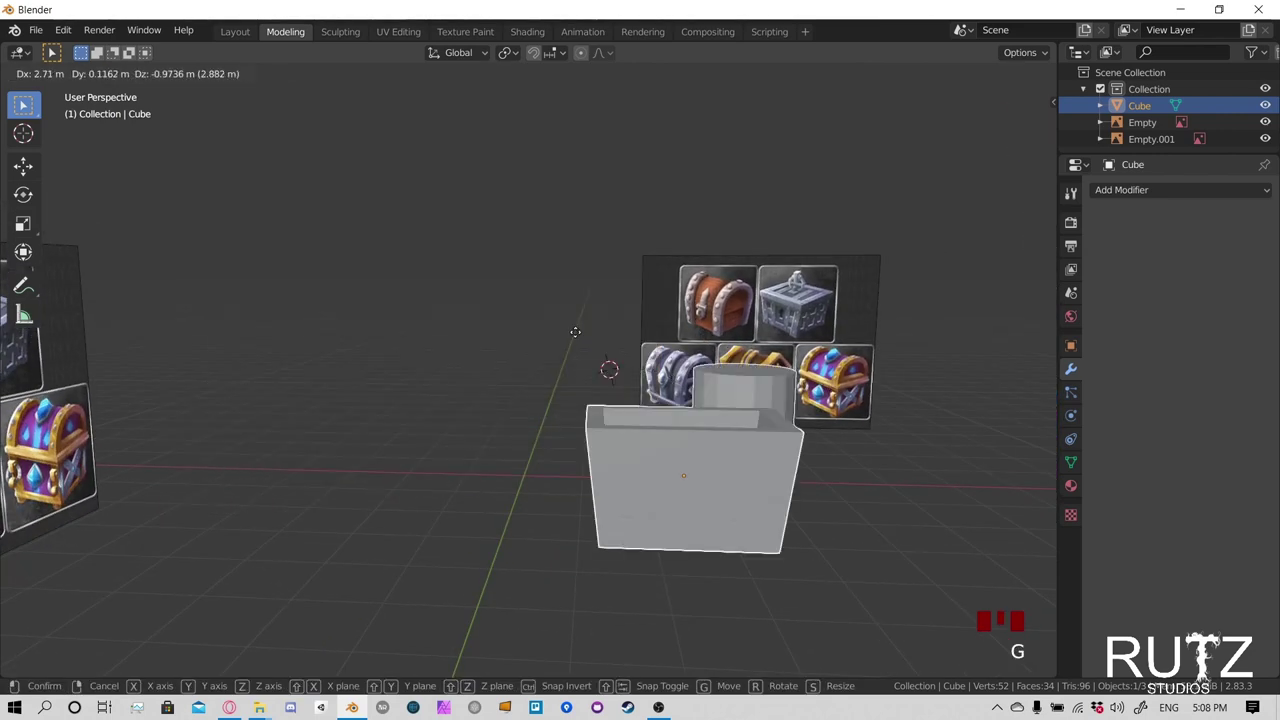
right_click(695, 400)
middle_drag(695, 400, 447, 246)
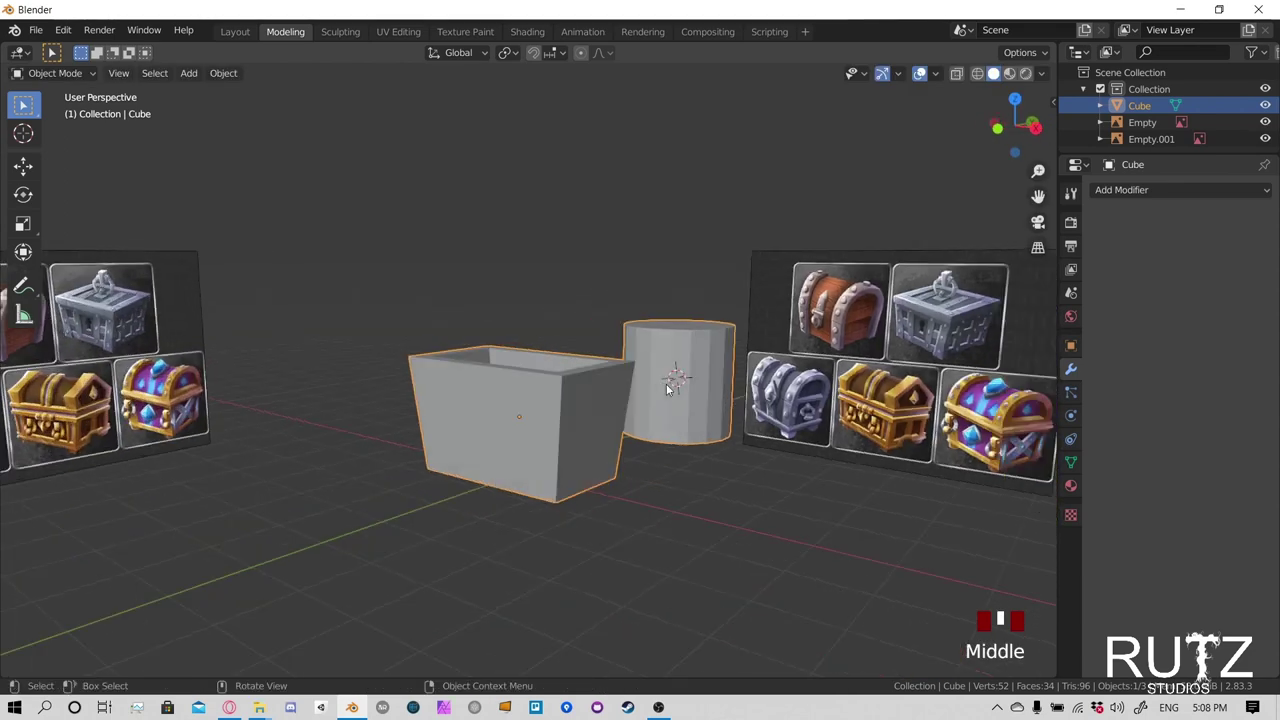
Add a 2 m cube to the same mesh in Edit Mode and place it beside the chest base, opposite the cylinder
key(Tab)
click(50, 73)
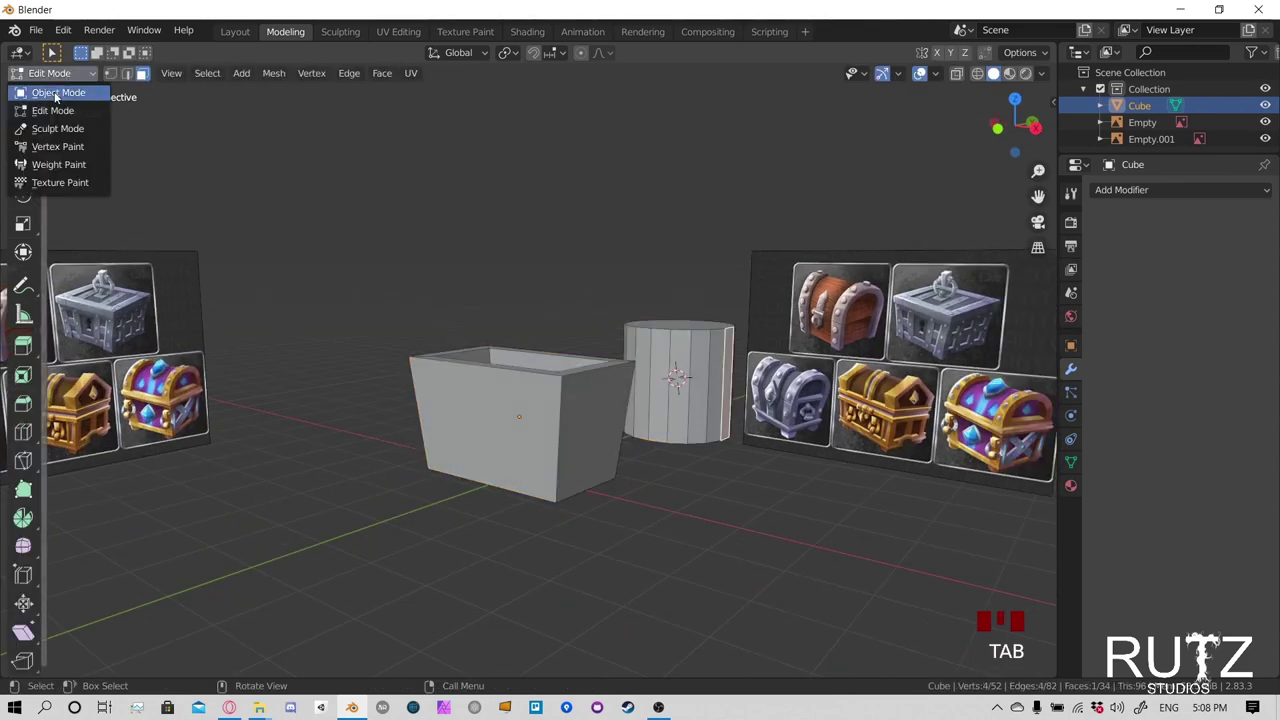
click(48, 92)
click(50, 73)
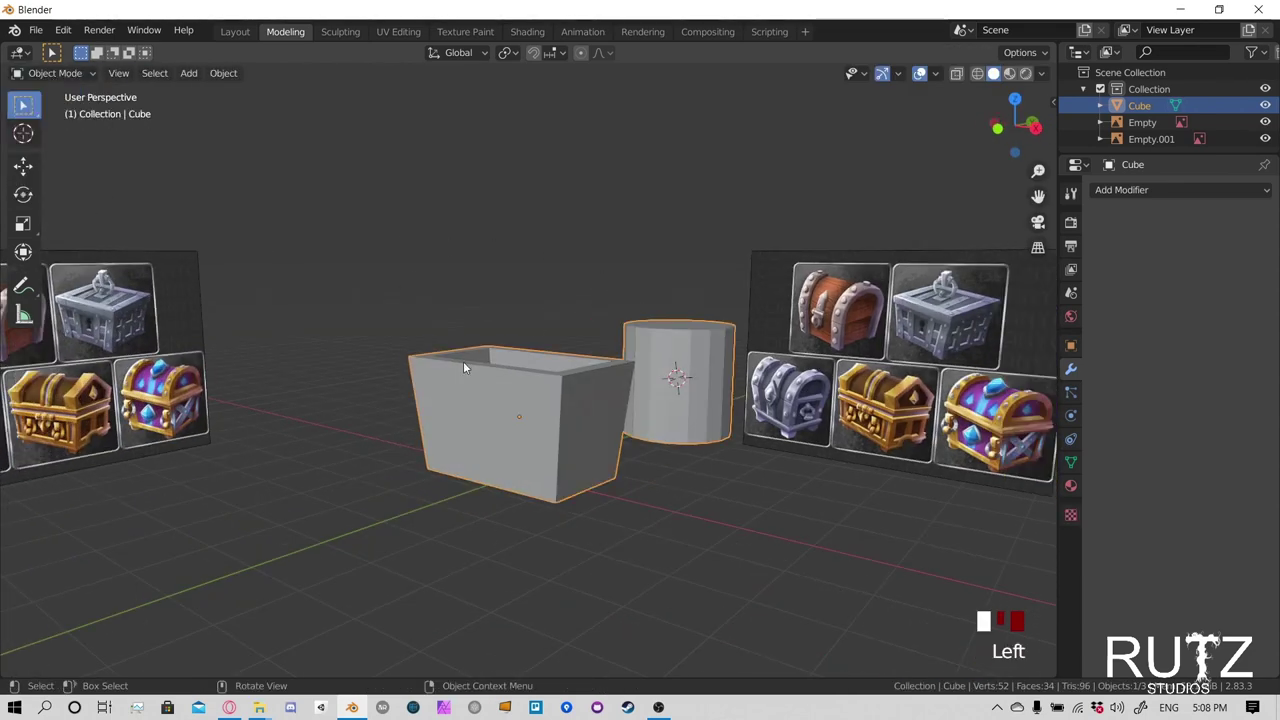
double_click(480, 390)
key(Tab)
key(shift+a)
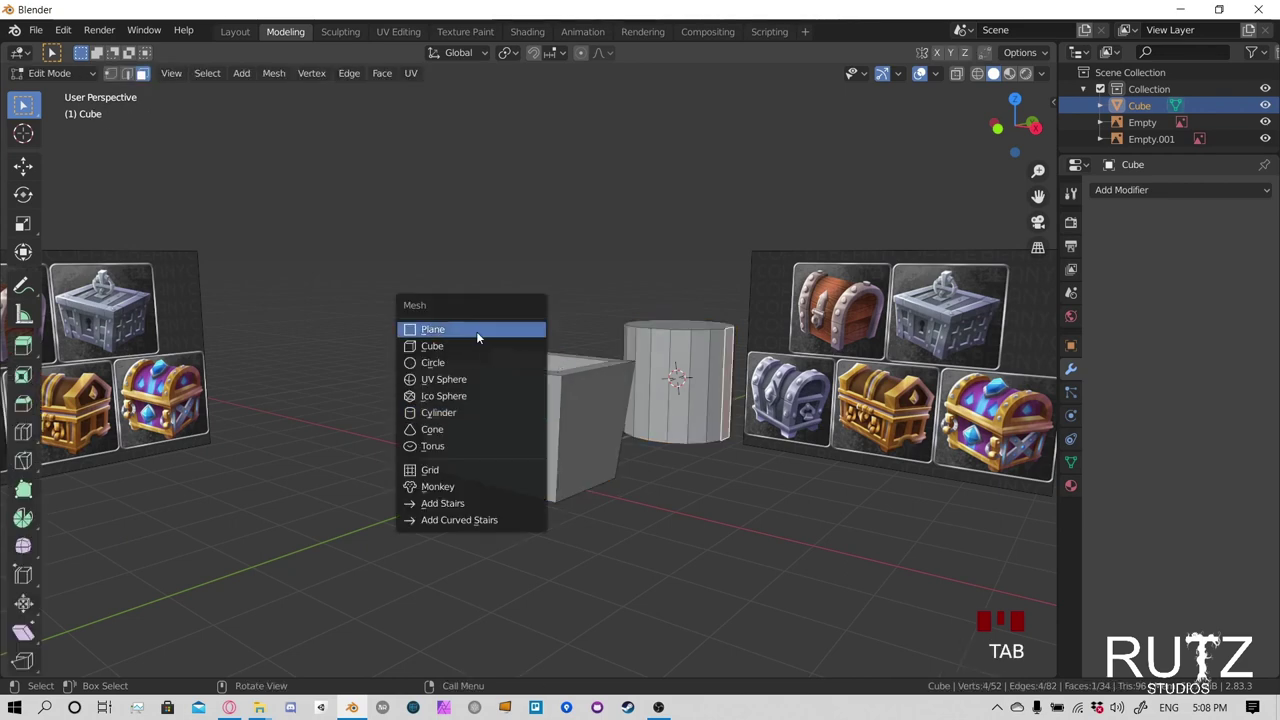
click(432, 345)
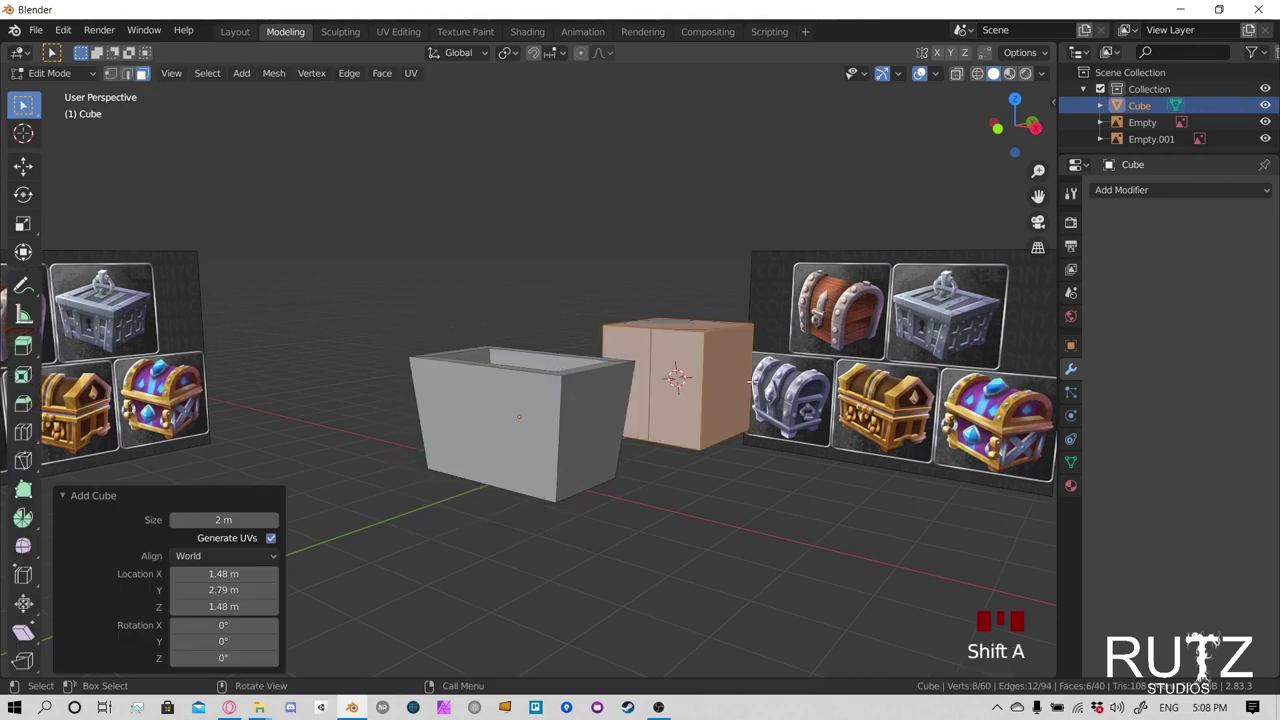
middle_drag(432, 345, 398, 394)
key(g)
click(120, 520)
middle_drag(120, 520, 566, 318)
Try moving the cube, chest base and cylinder together in Object Mode, and cancel the move
key(Tab)
middle_drag(652, 305, 451, 431)
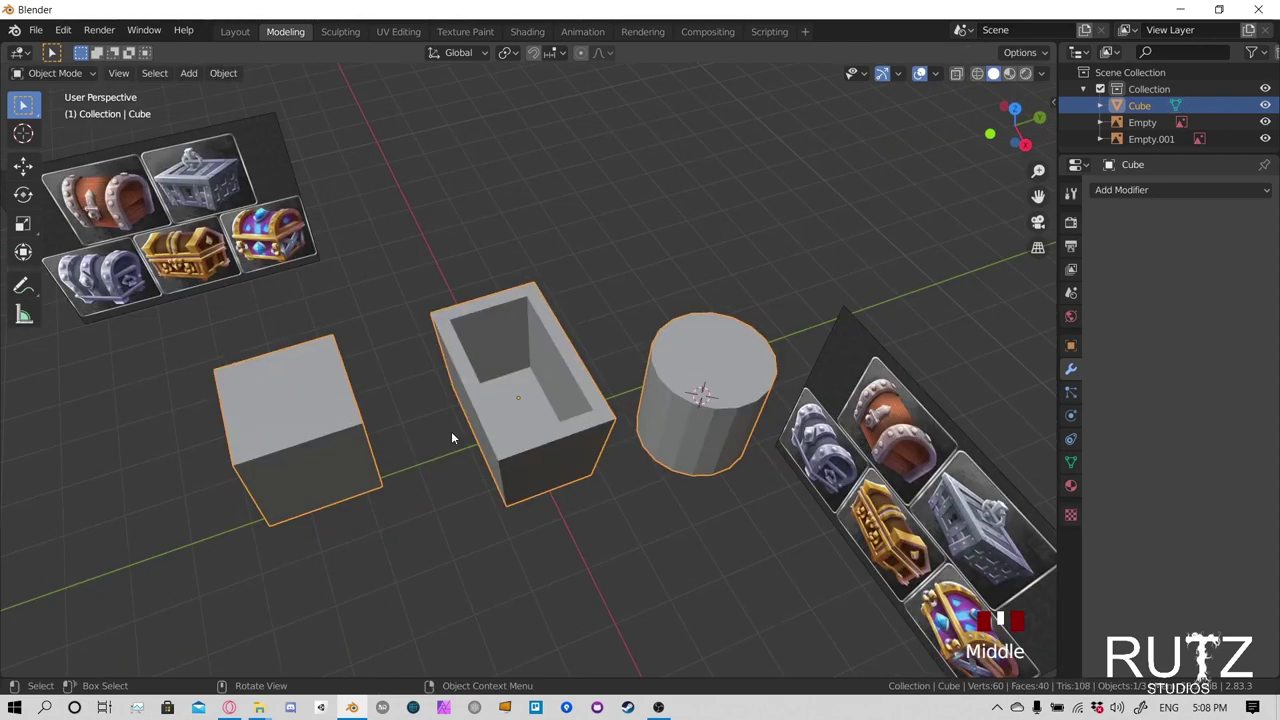
key(g)
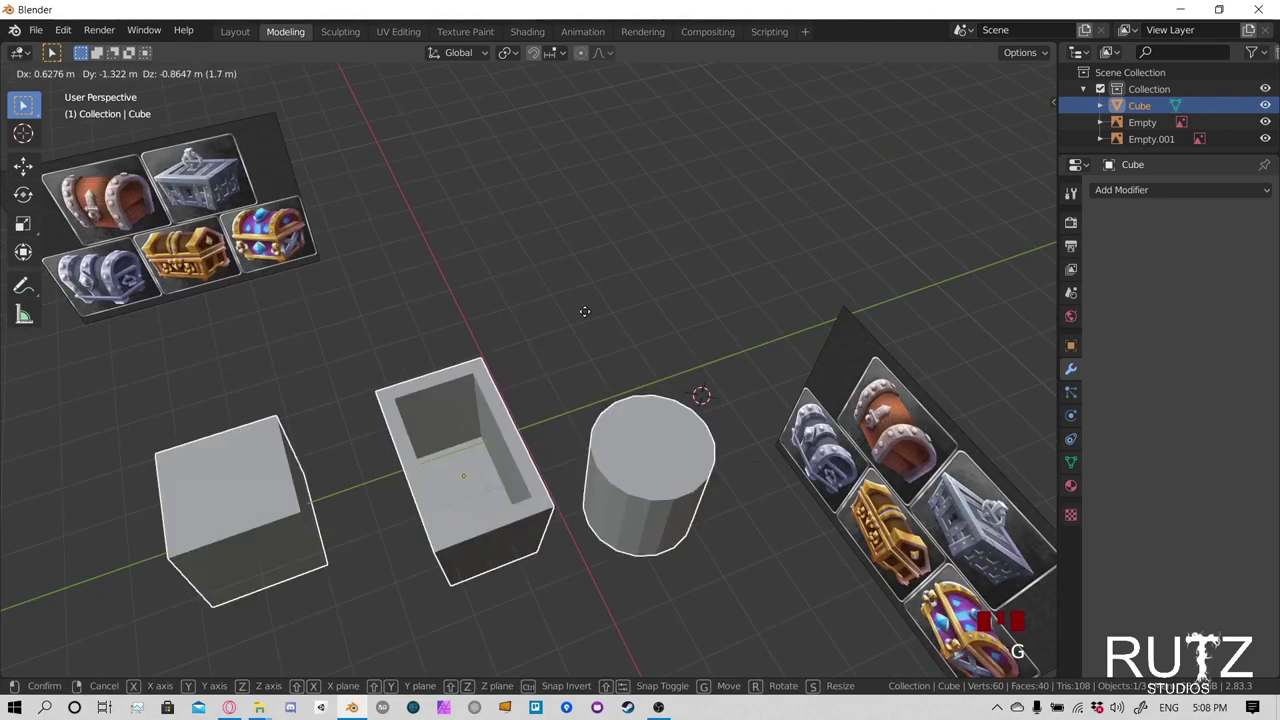
right_click(404, 379)
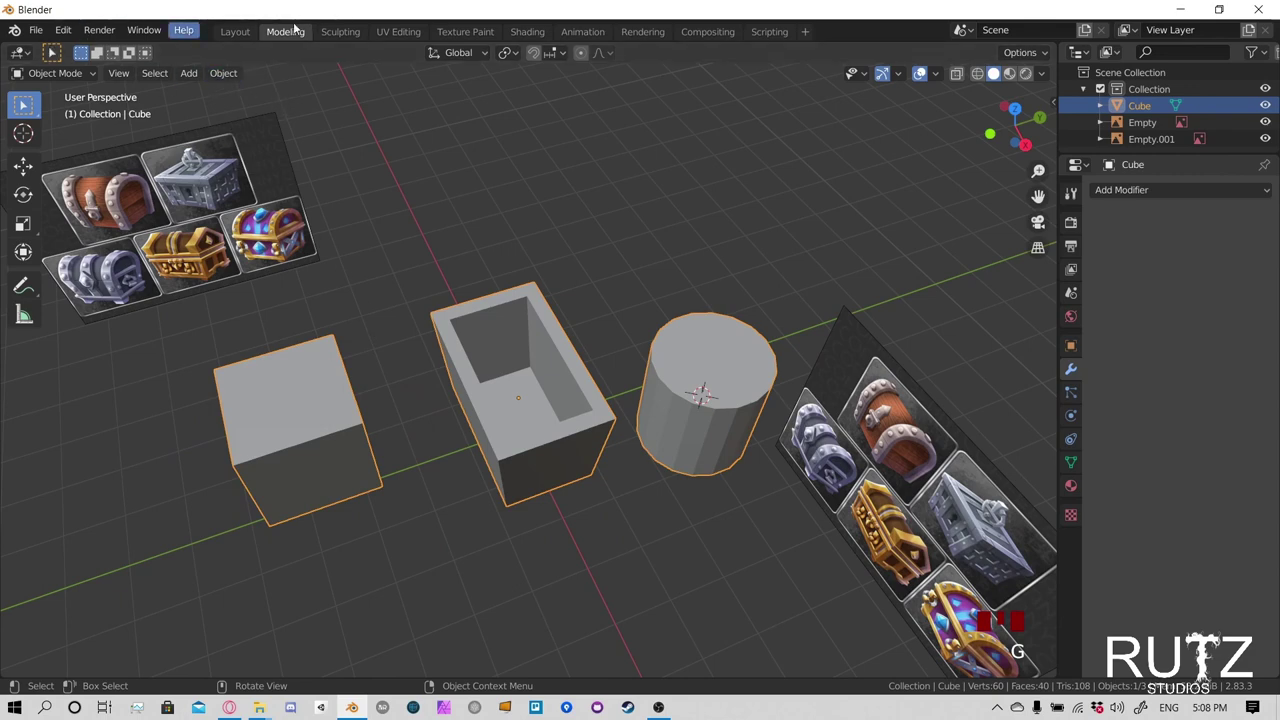
Try moving the combined object in the Layout workspace, and cancel the move
click(62, 74)
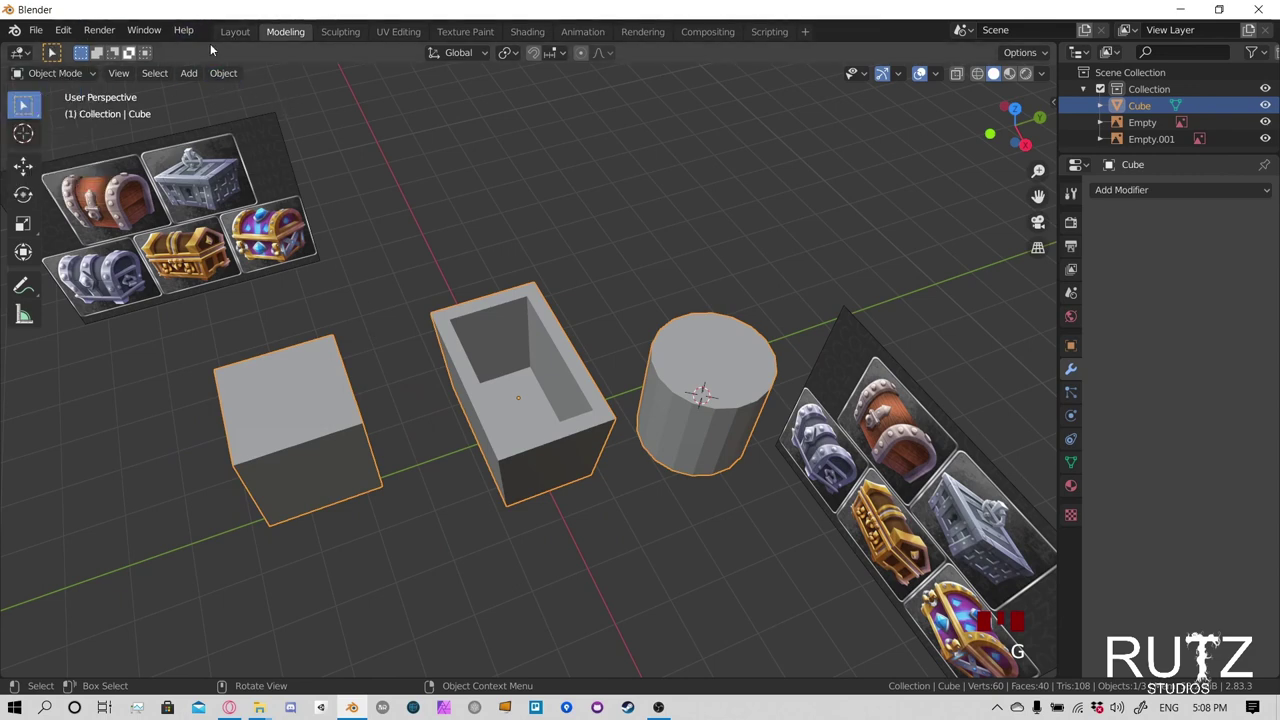
click(233, 32)
scroll(484, 330, down, 3)
middle_drag(440, 330, 484, 314)
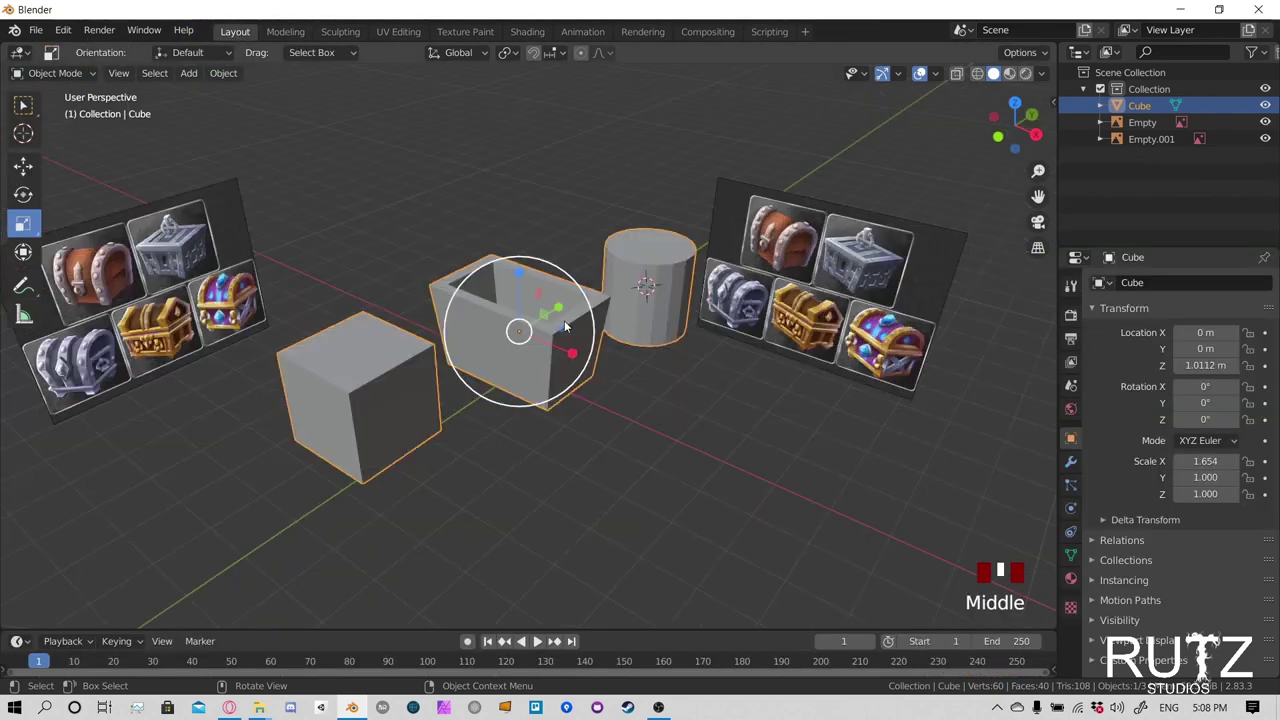
key(g)
key(Escape)
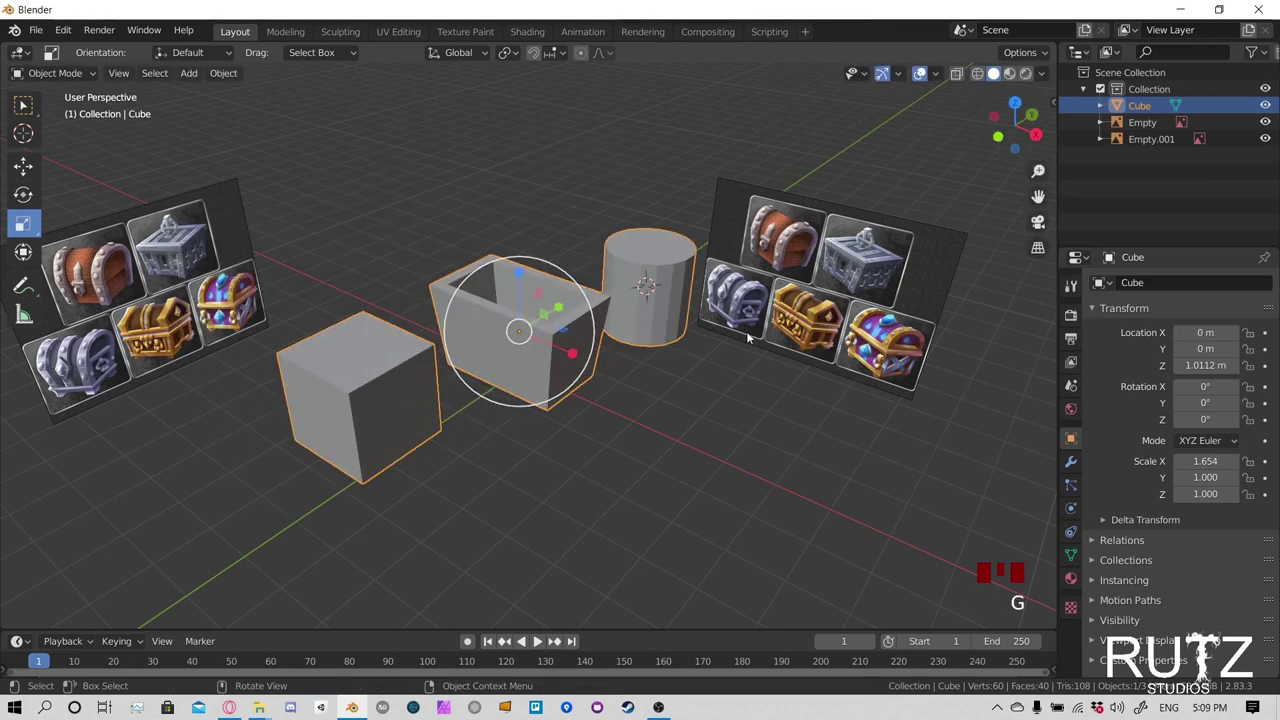
Return to the Modeling workspace, try moving only the added cube in Edit Mode, and cancel the move
click(284, 31)
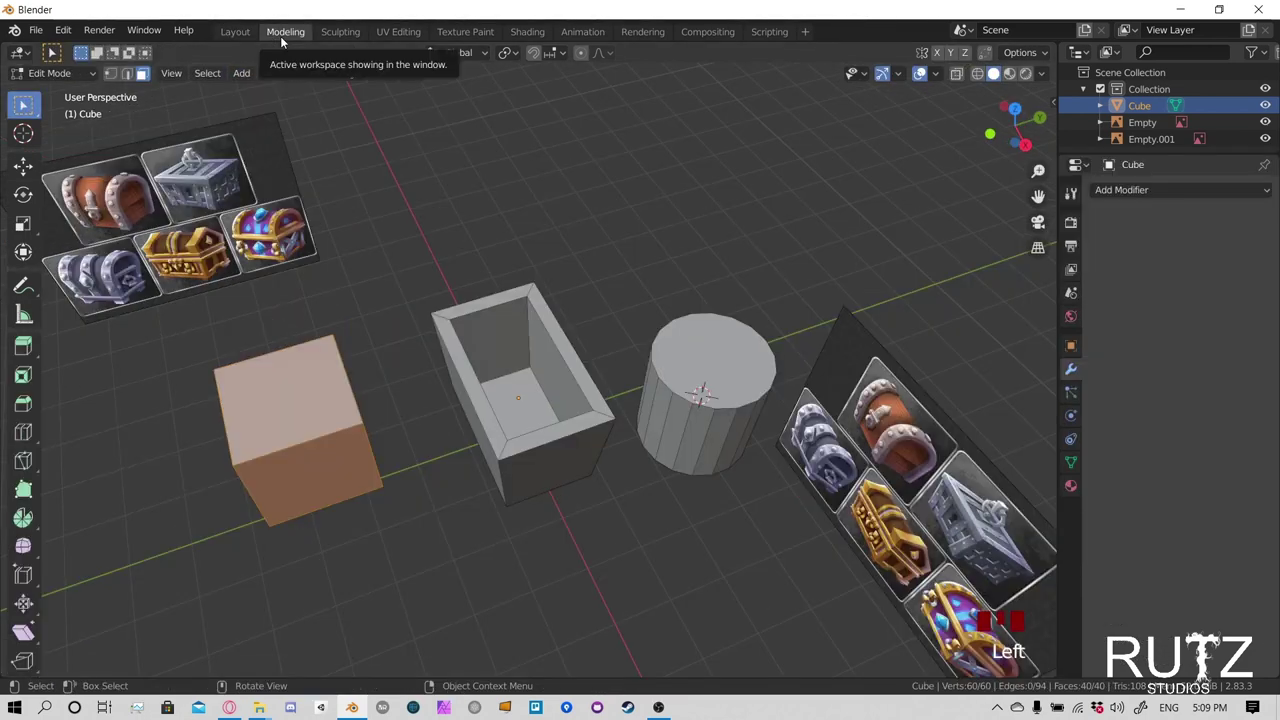
key(g)
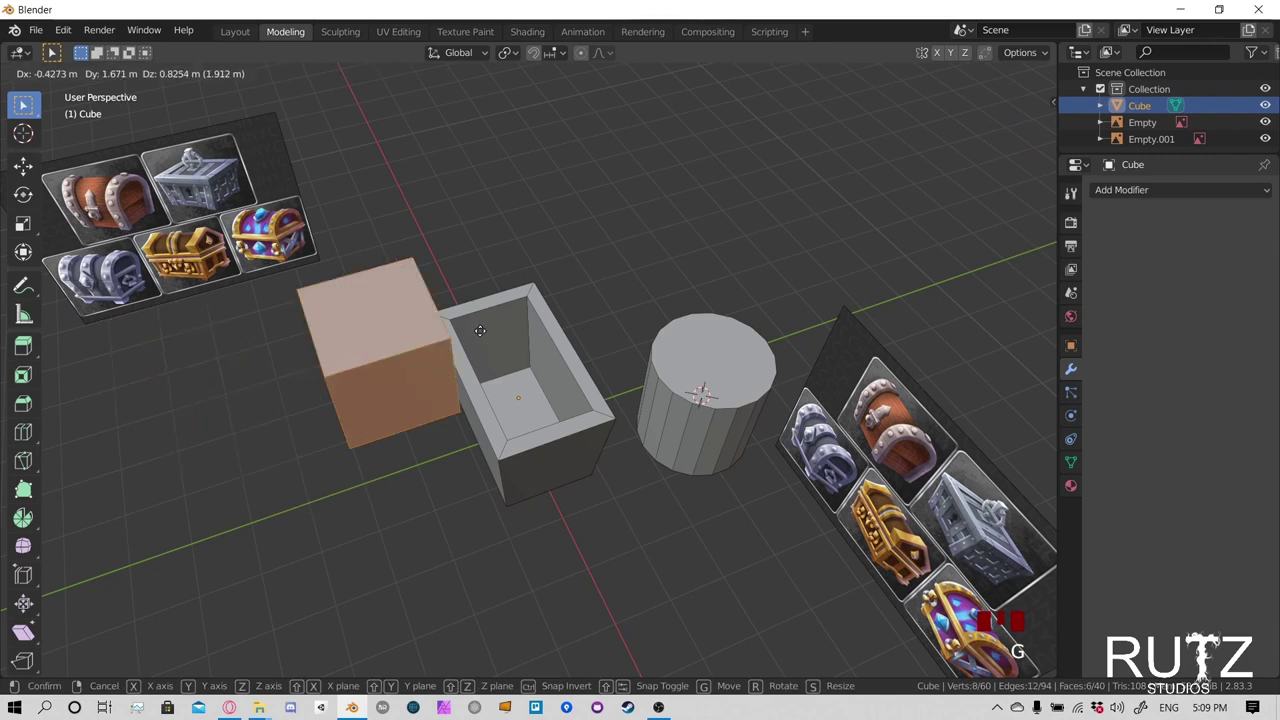
key(Escape)
Delete all faces of the added cube from the mesh
middle_drag(408, 234, 522, 298)
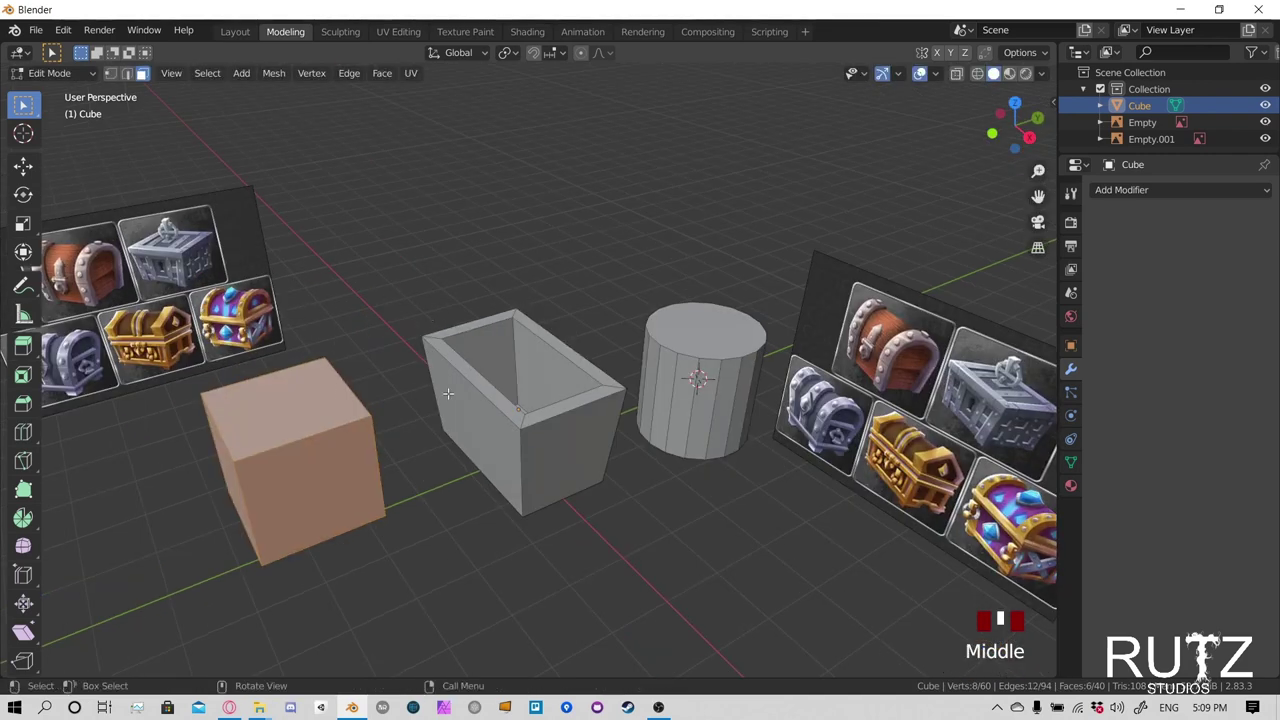
key(x)
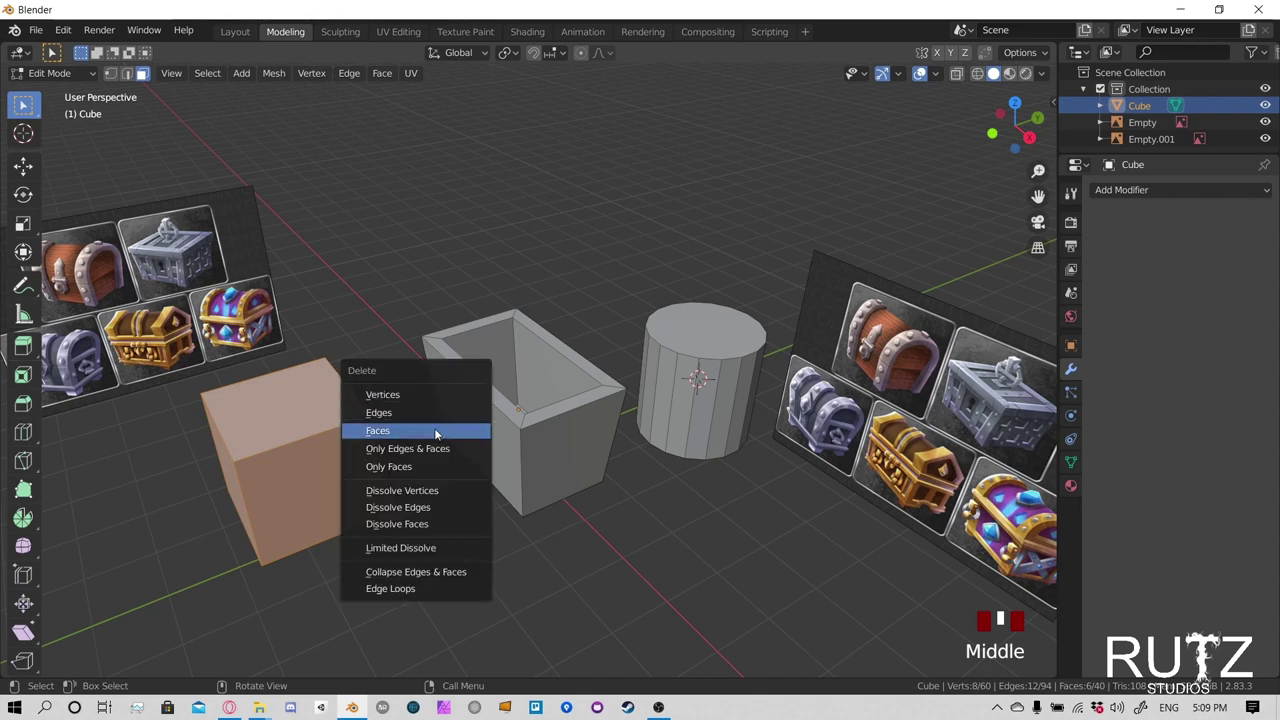
click(434, 429)
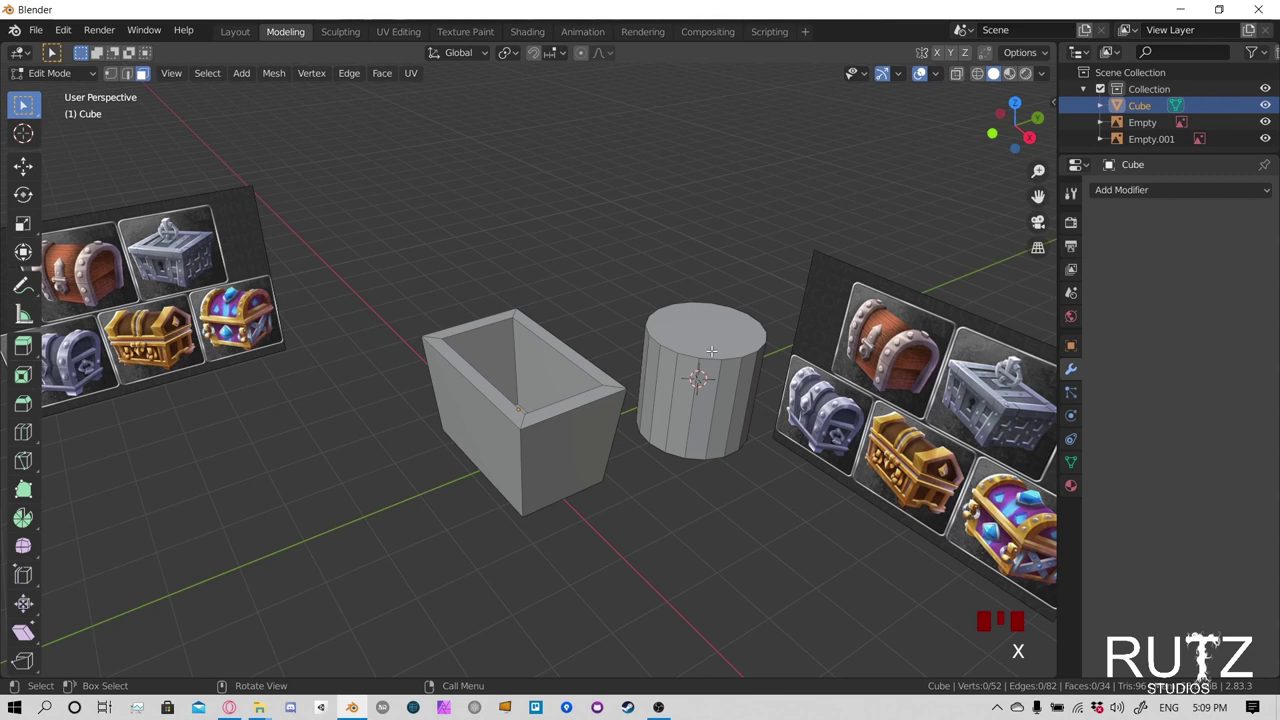
Select the whole cylinder with Select Linked delimited by Normal, and separate the selection into its own object
key(l)
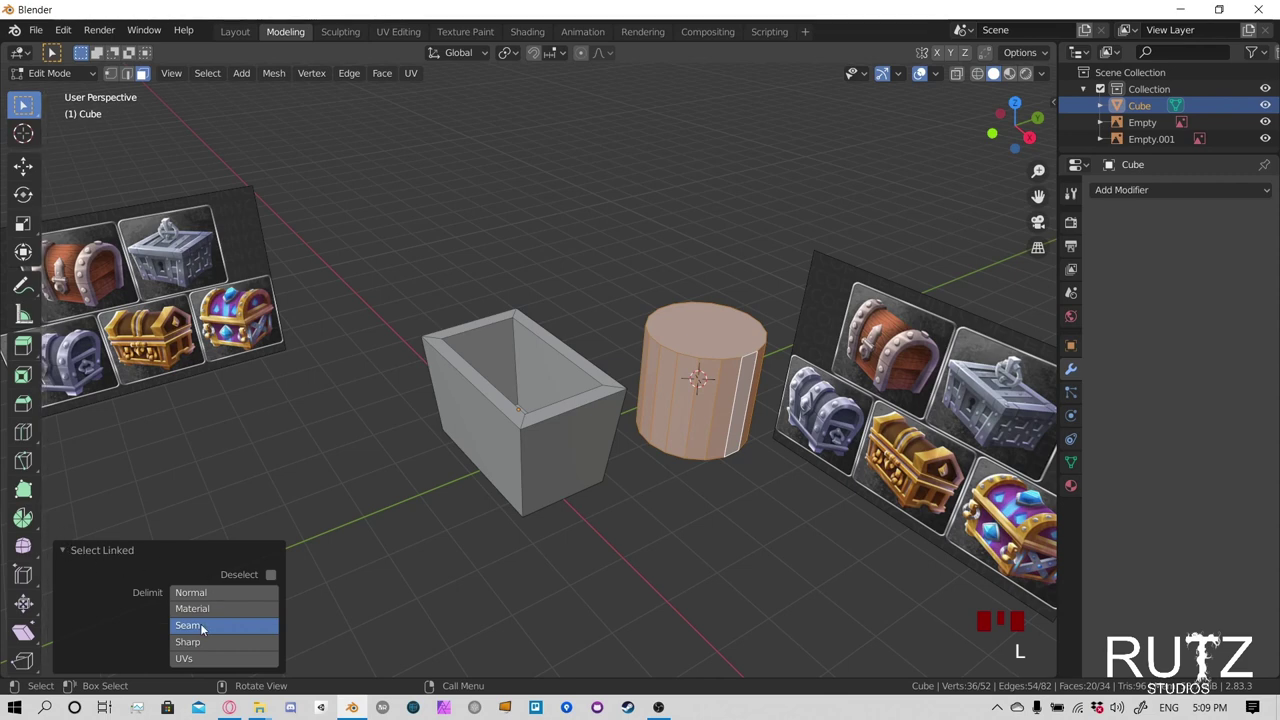
click(242, 591)
middle_drag(764, 431, 685, 268)
key(g)
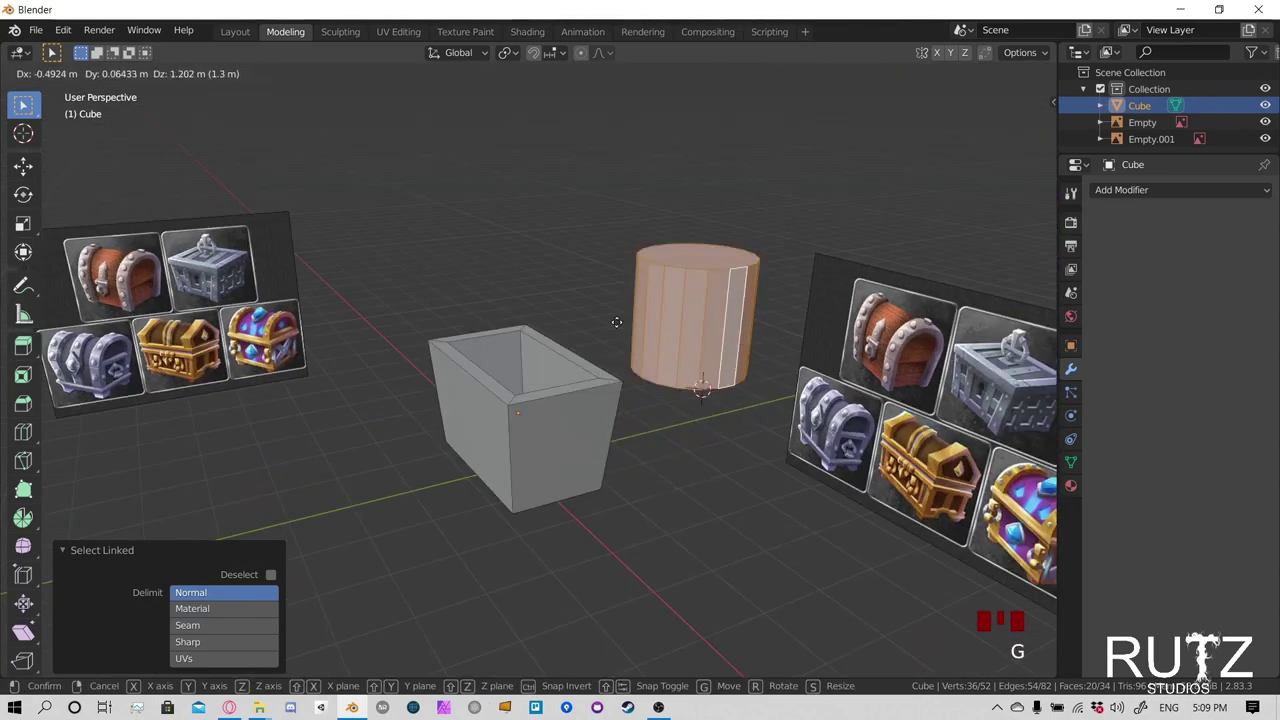
right_click(720, 405)
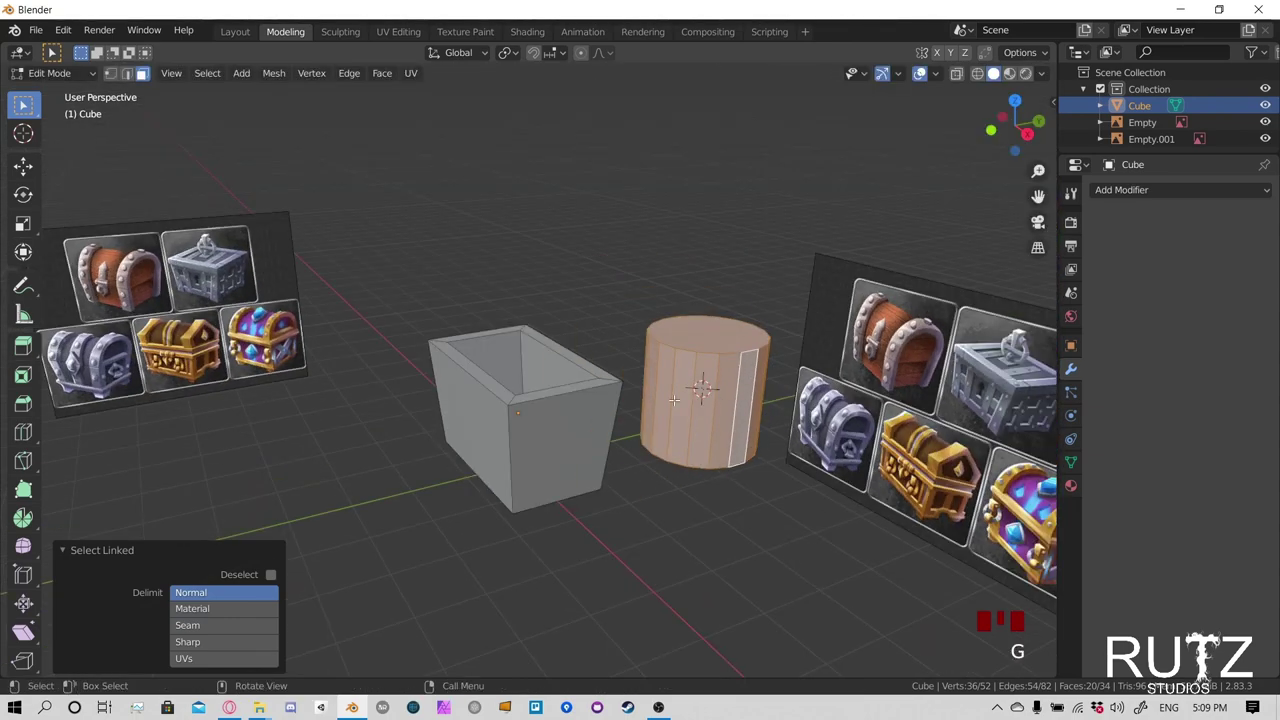
key(p)
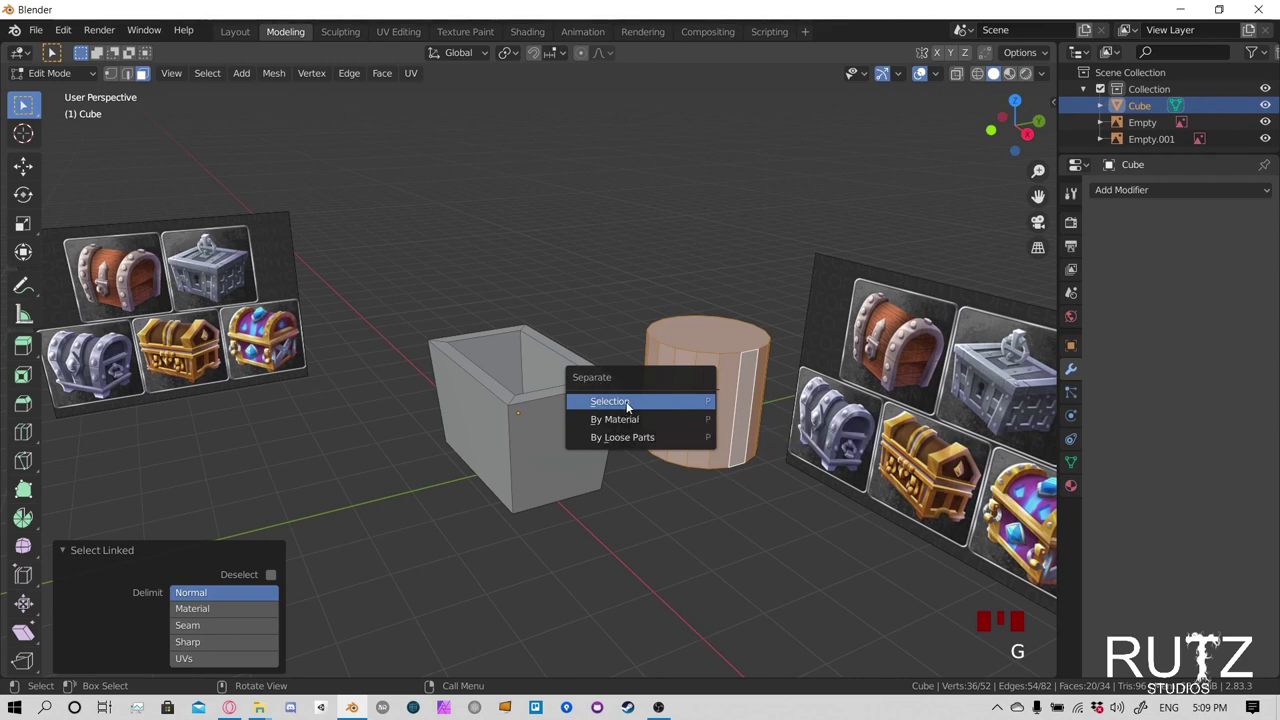
click(627, 403)
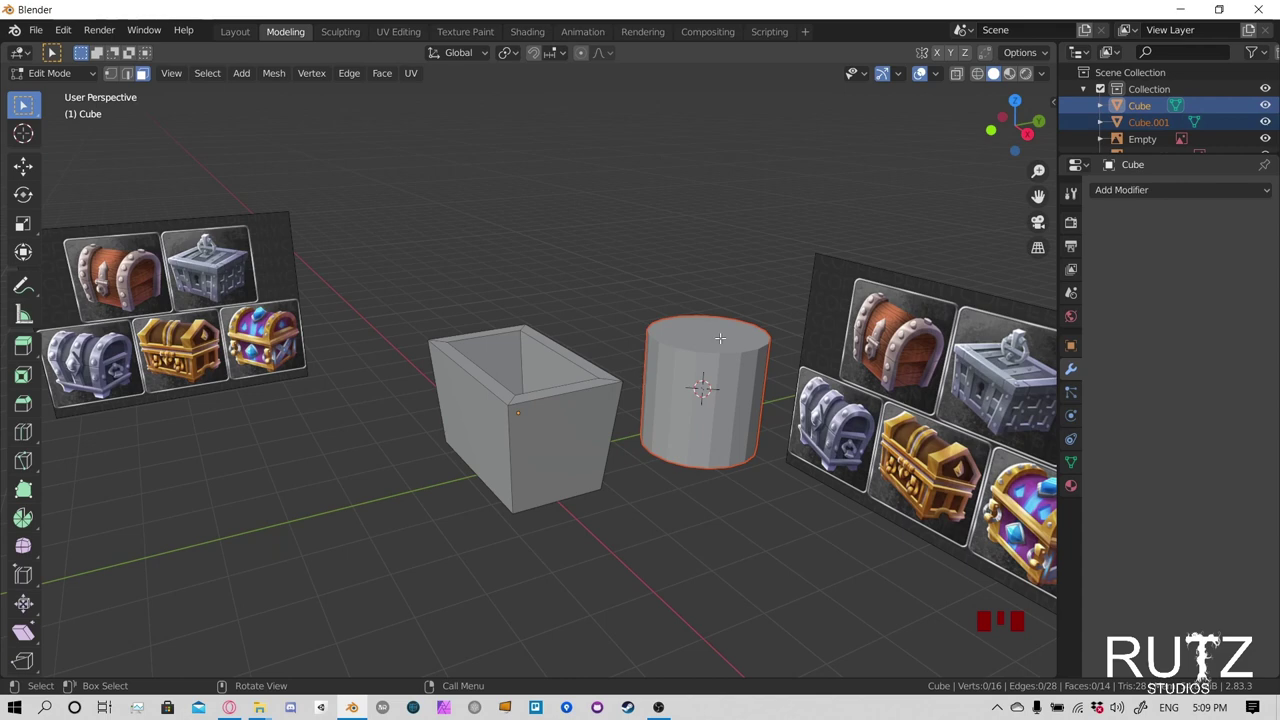
Switch to Object Mode and select the cylinder and the chest base individually
click(50, 73)
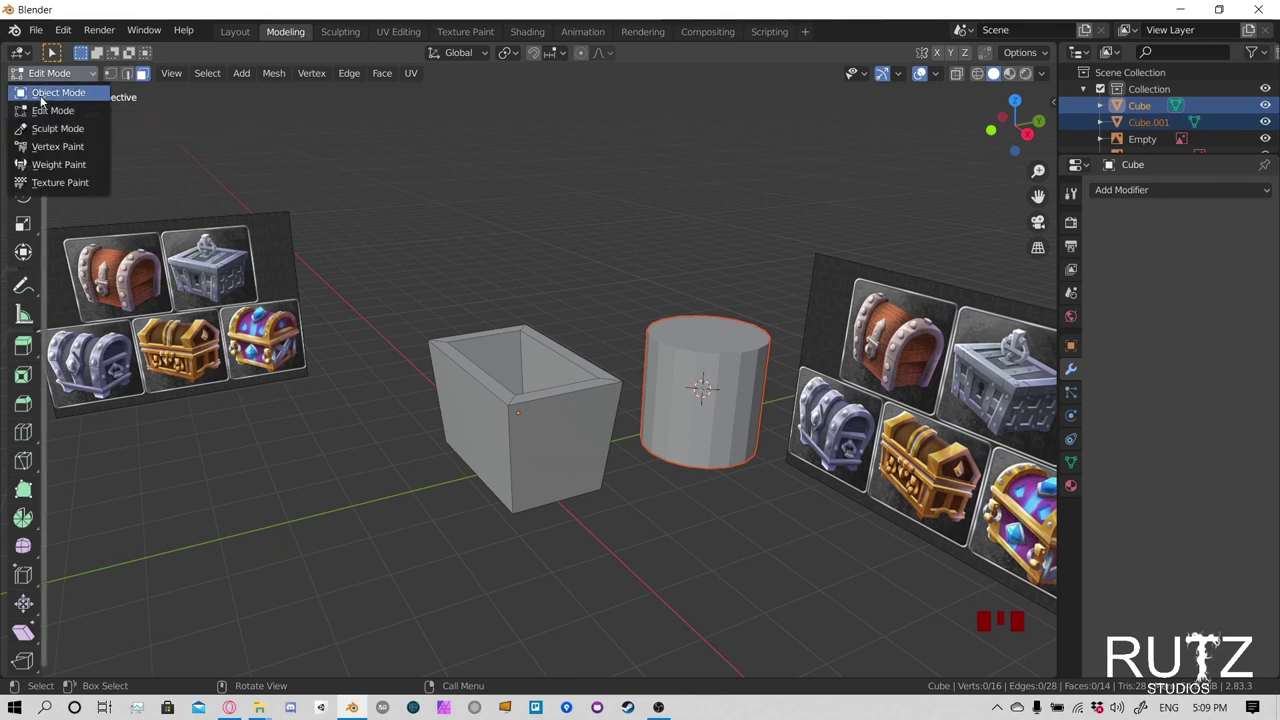
click(45, 93)
click(734, 350)
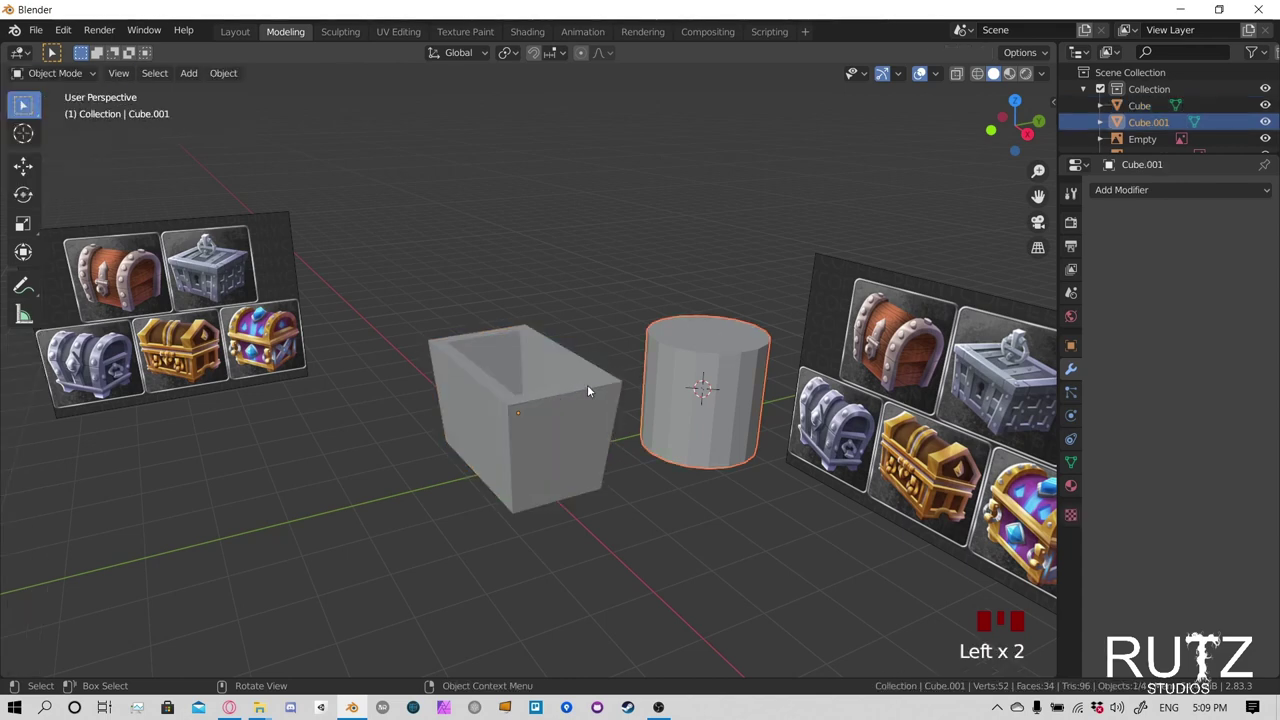
click(588, 391)
click(716, 361)
click(560, 402)
Try moving the chest base and the cylinder independently, and cancel each move
key(g)
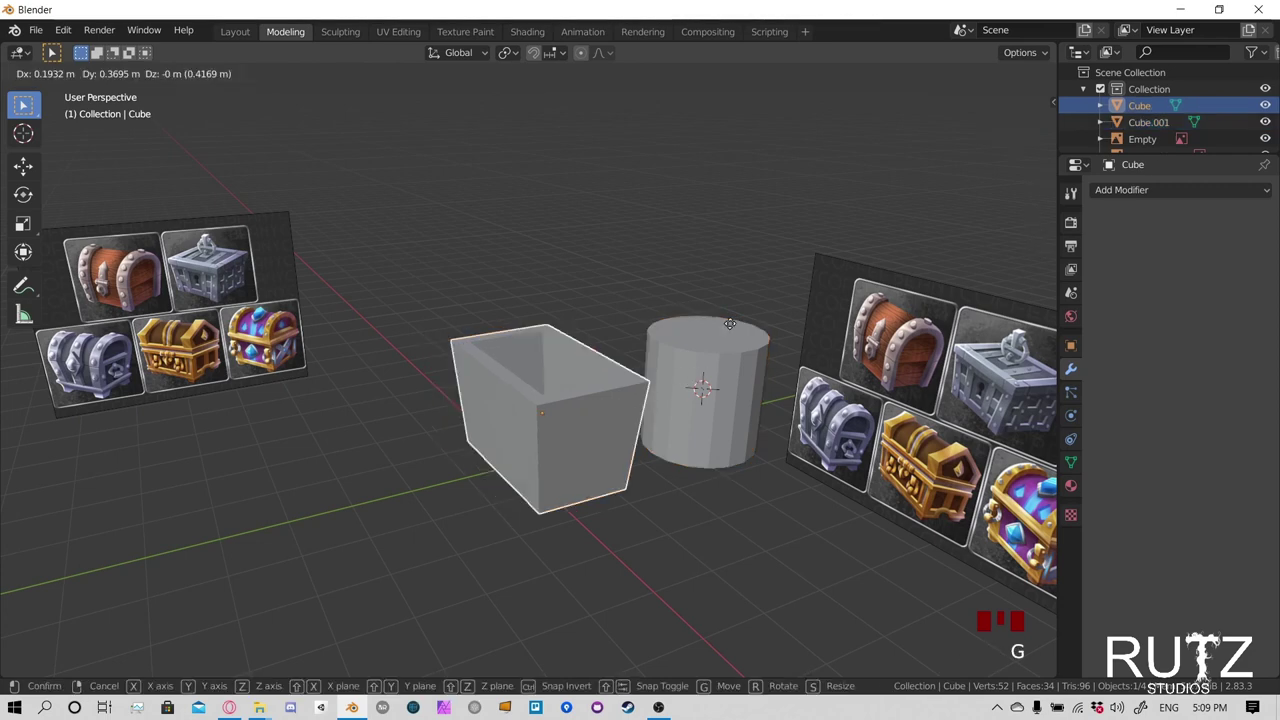
click(708, 324)
click(705, 345)
key(g)
right_click(702, 303)
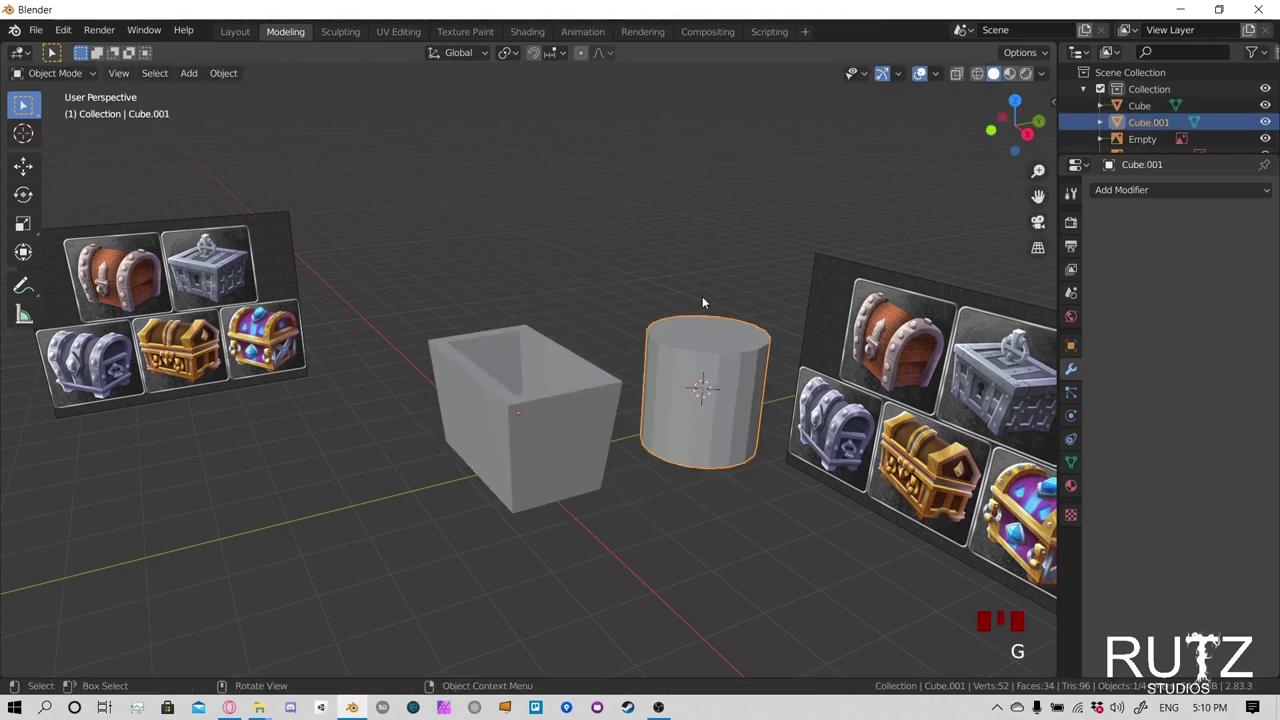
click(558, 393)
key(g)
right_click(550, 374)
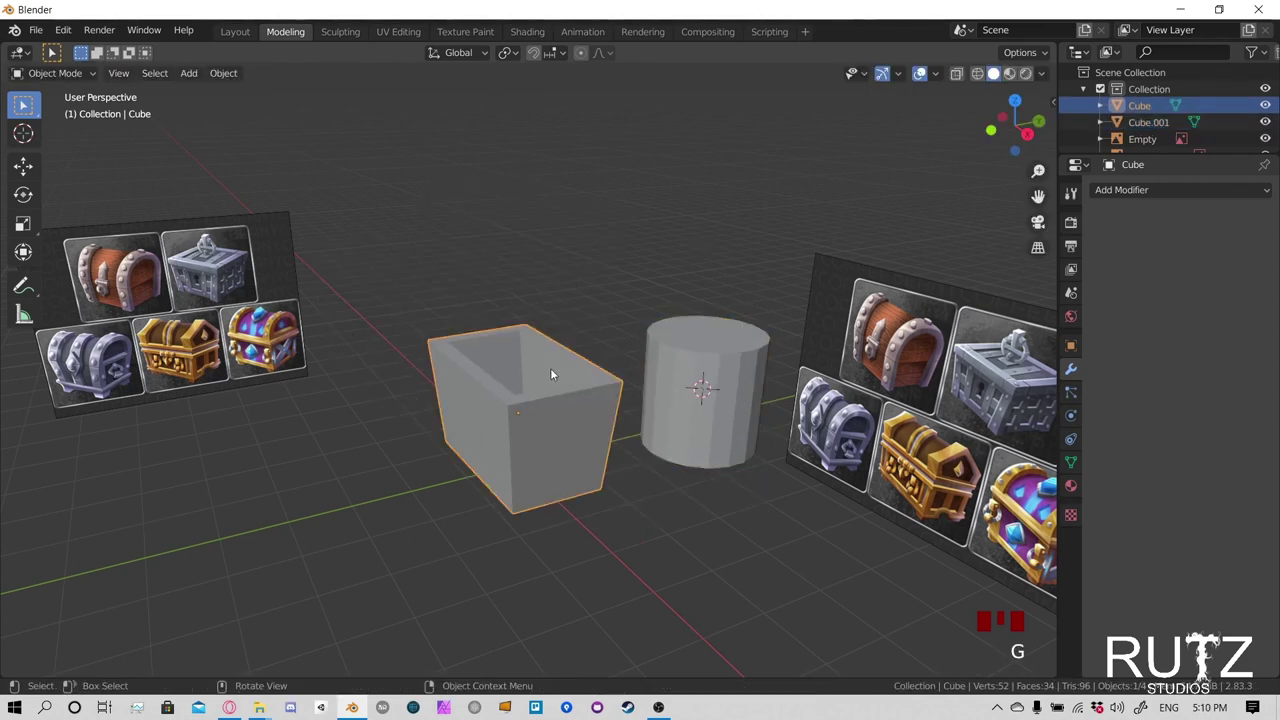
Enter Edit Mode on the chest base, select individual faces of it, and return to Object Mode
click(55, 73)
click(60, 117)
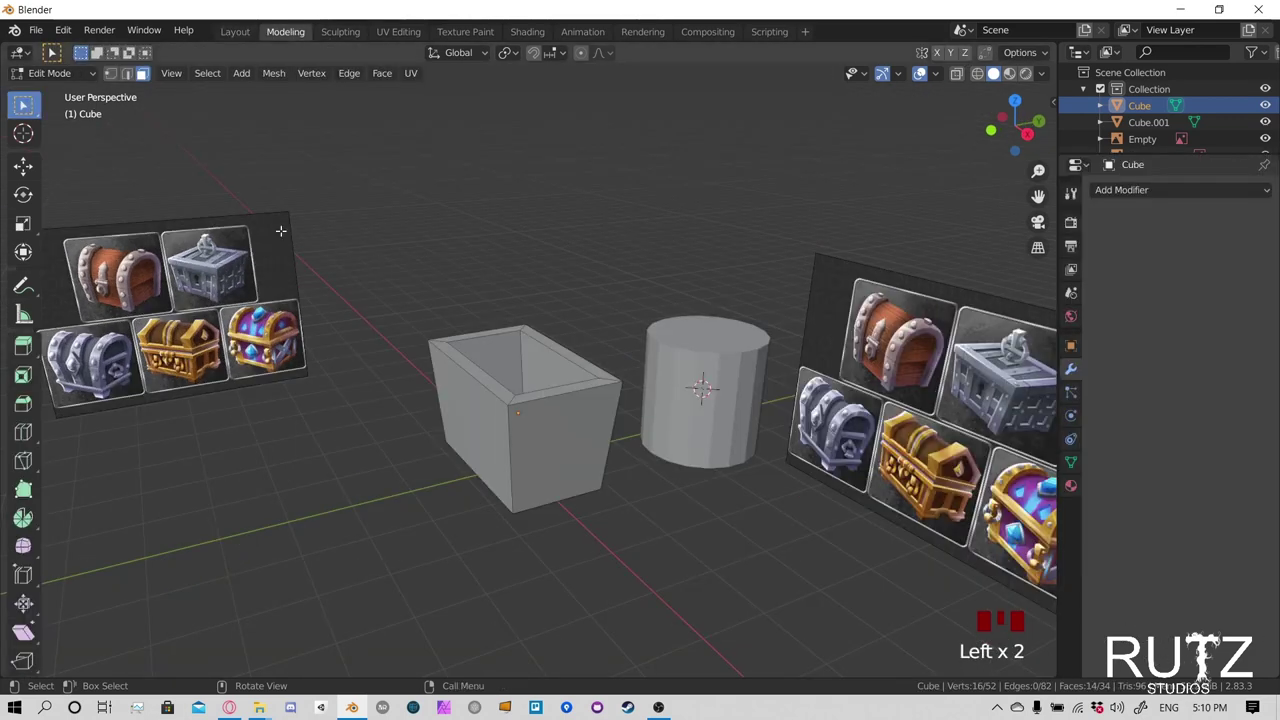
click(55, 73)
key(Tab)
key(Tab)
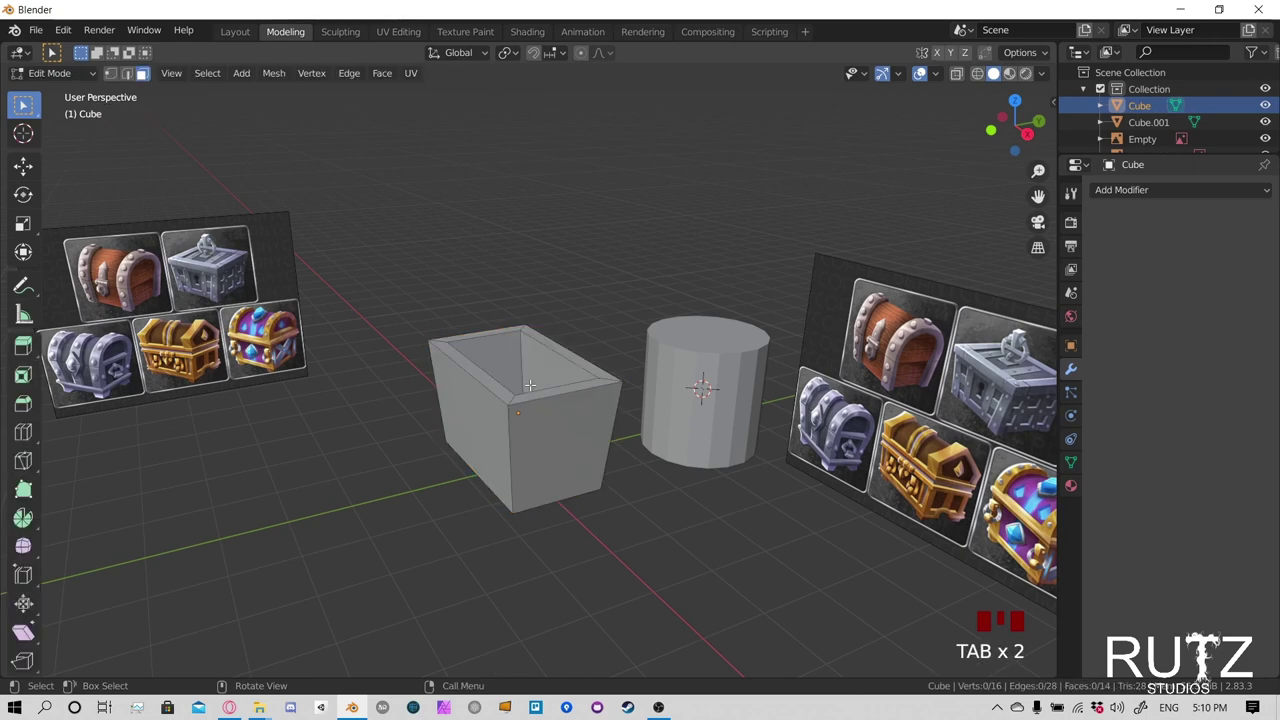
click(535, 385)
click(484, 377)
click(594, 370)
click(490, 360)
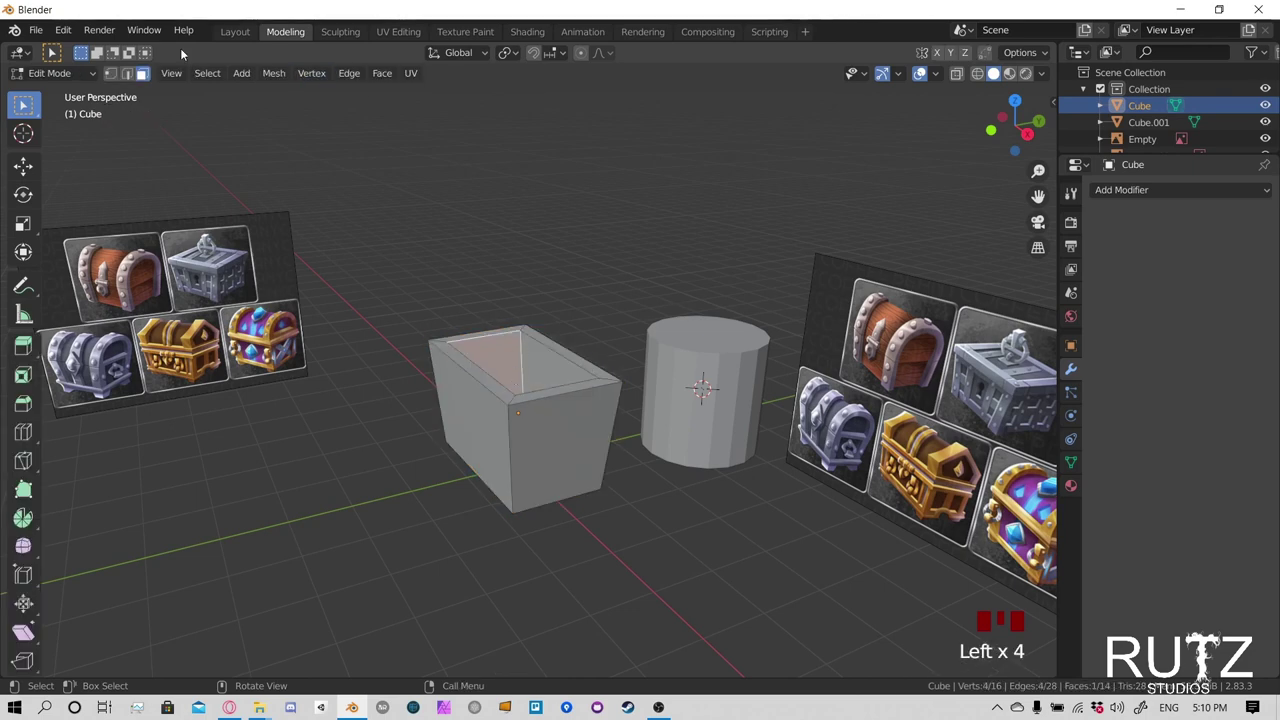
click(75, 75)
click(70, 92)
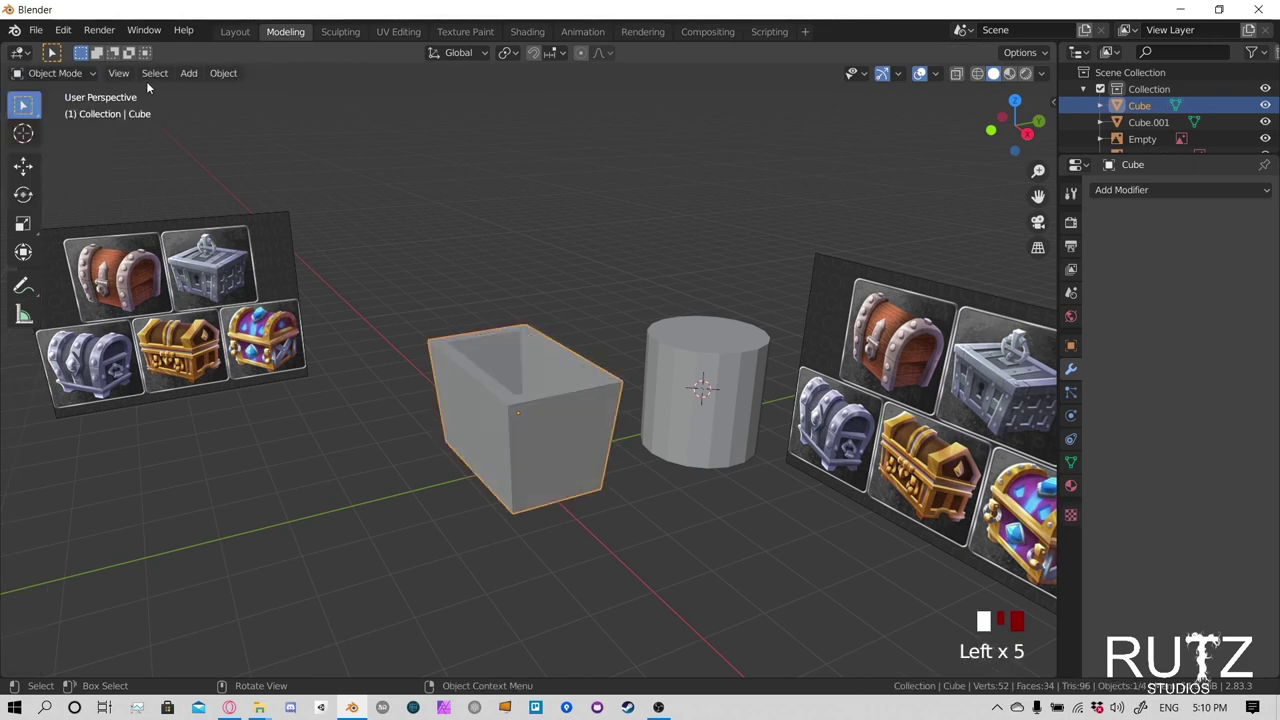
Open the separated cylinder in Edit Mode and select all of its linked faces
click(735, 355)
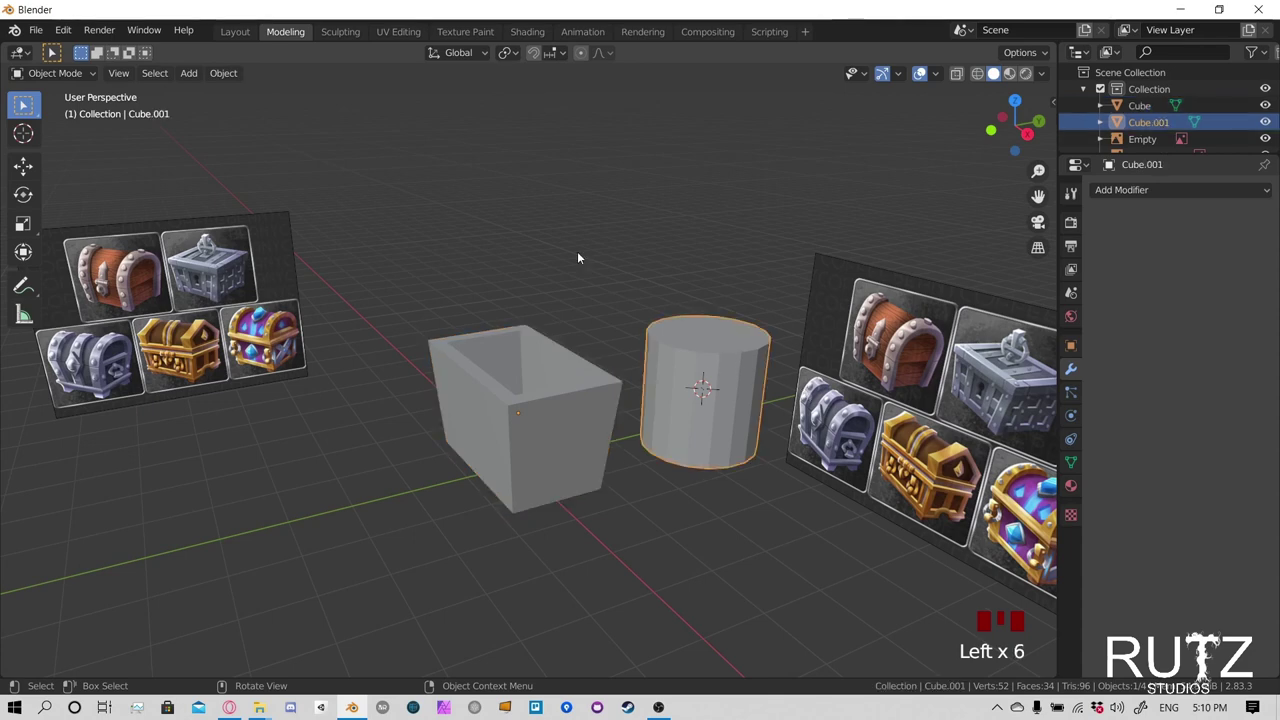
click(55, 73)
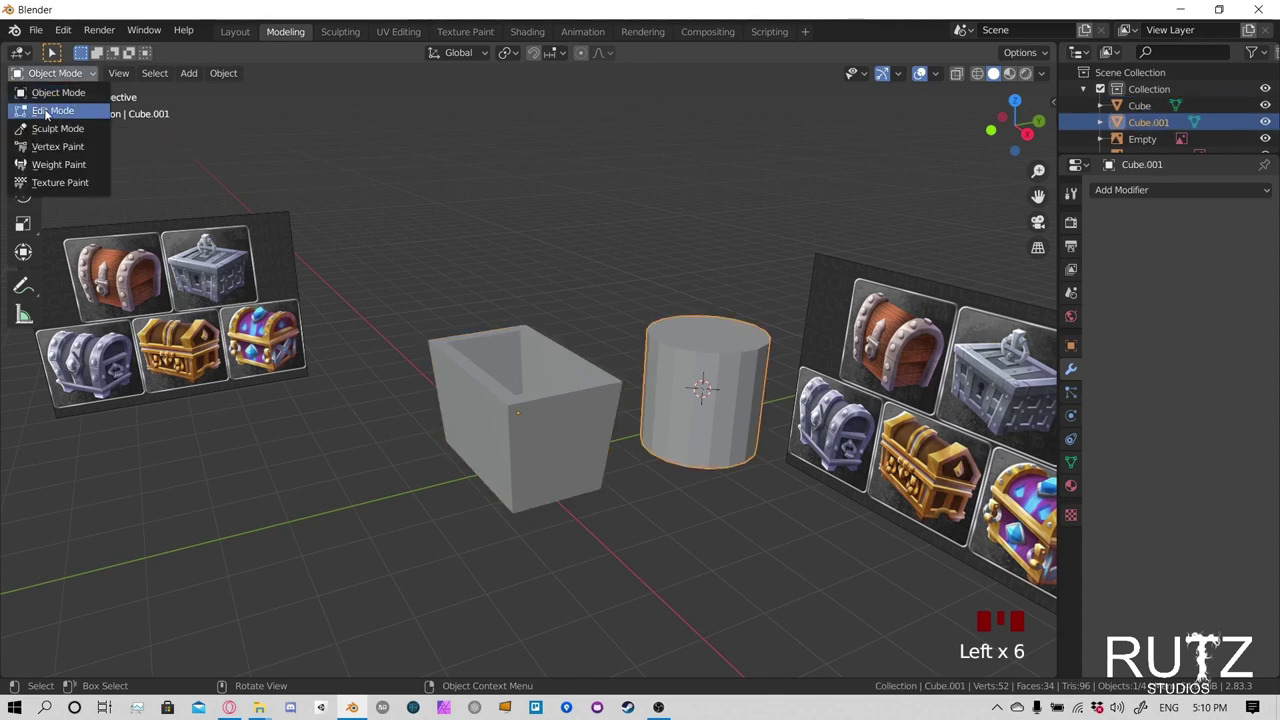
click(50, 111)
click(719, 341)
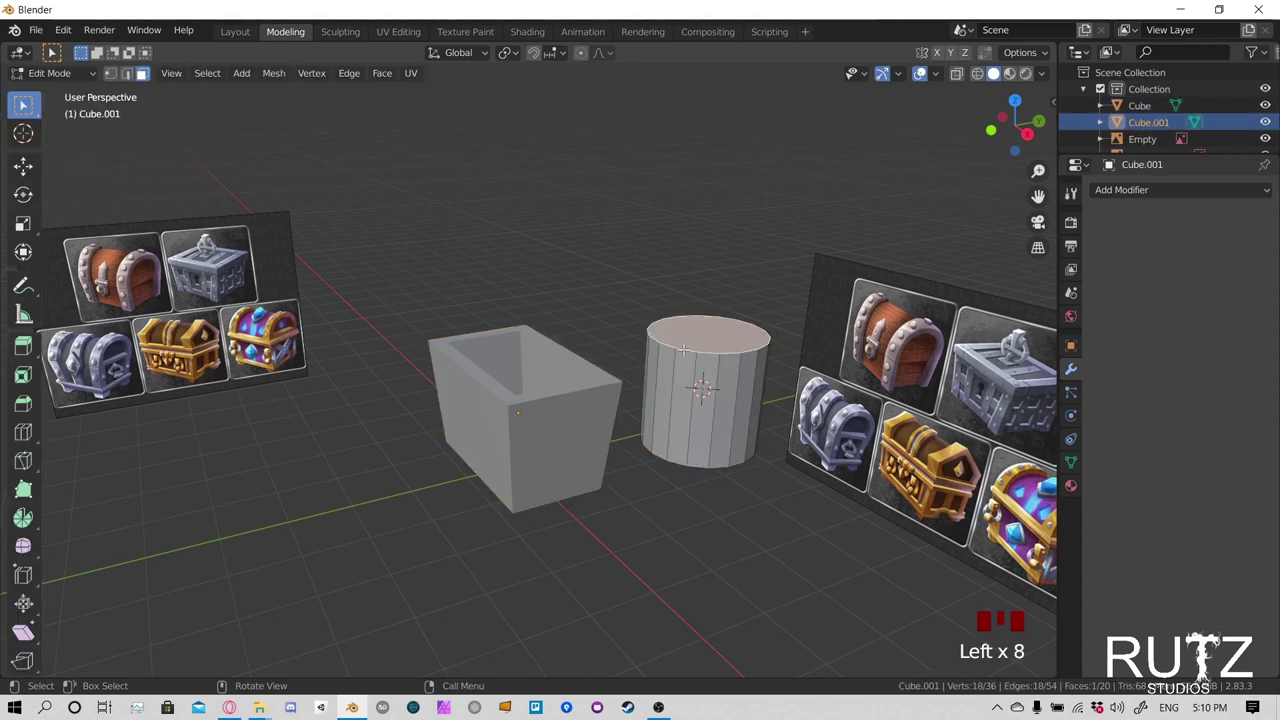
key(l)
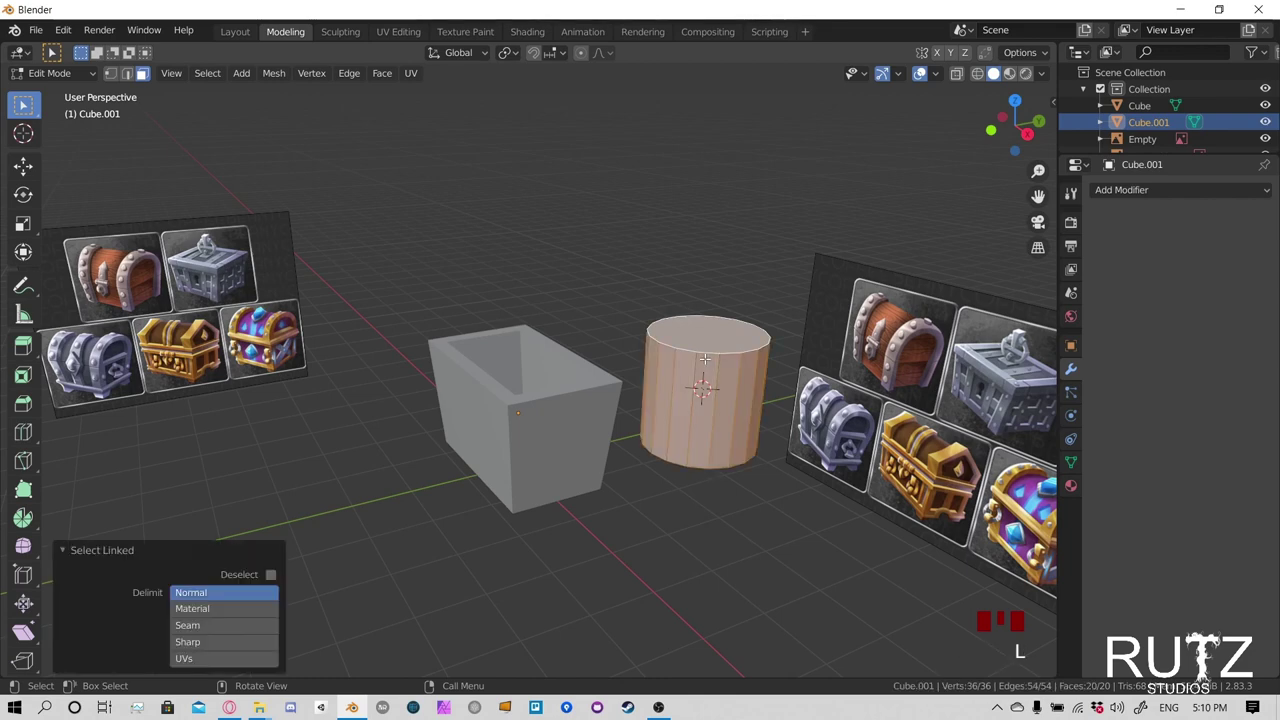
Move the cylinder about -2.75 m along Y and about -1.53 m along X to centre it in the chest base
key(g)
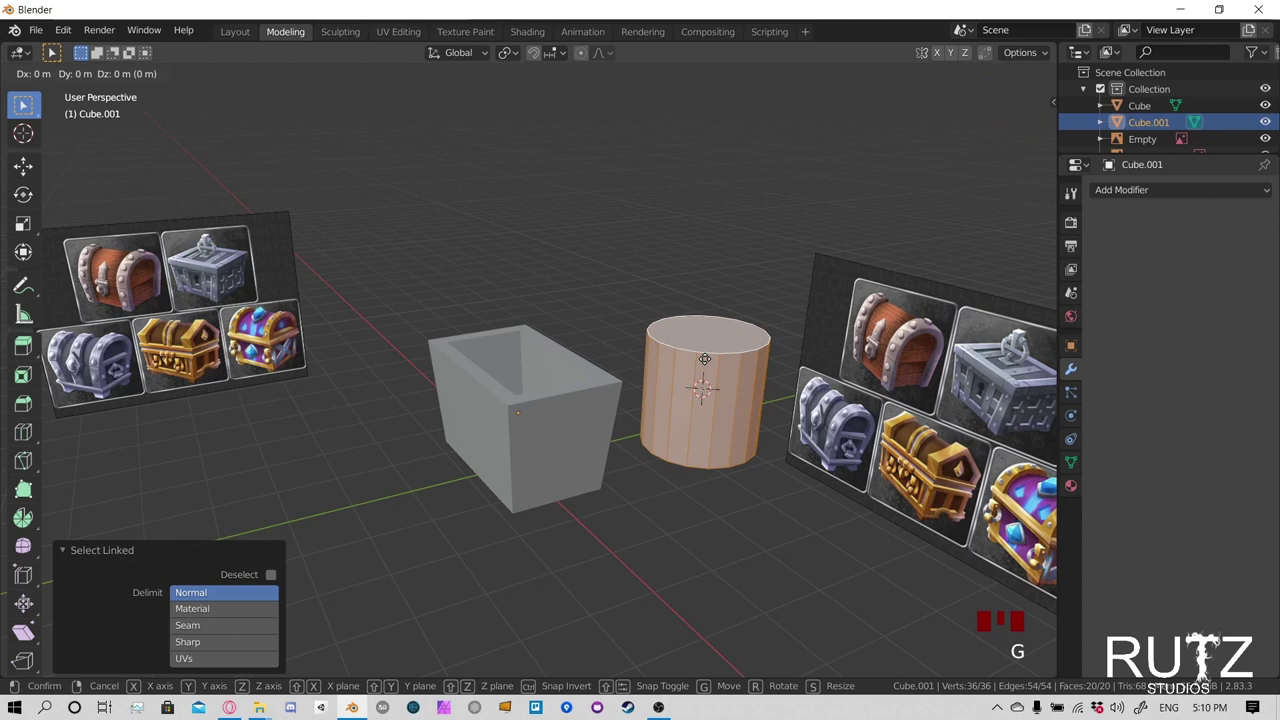
key(y)
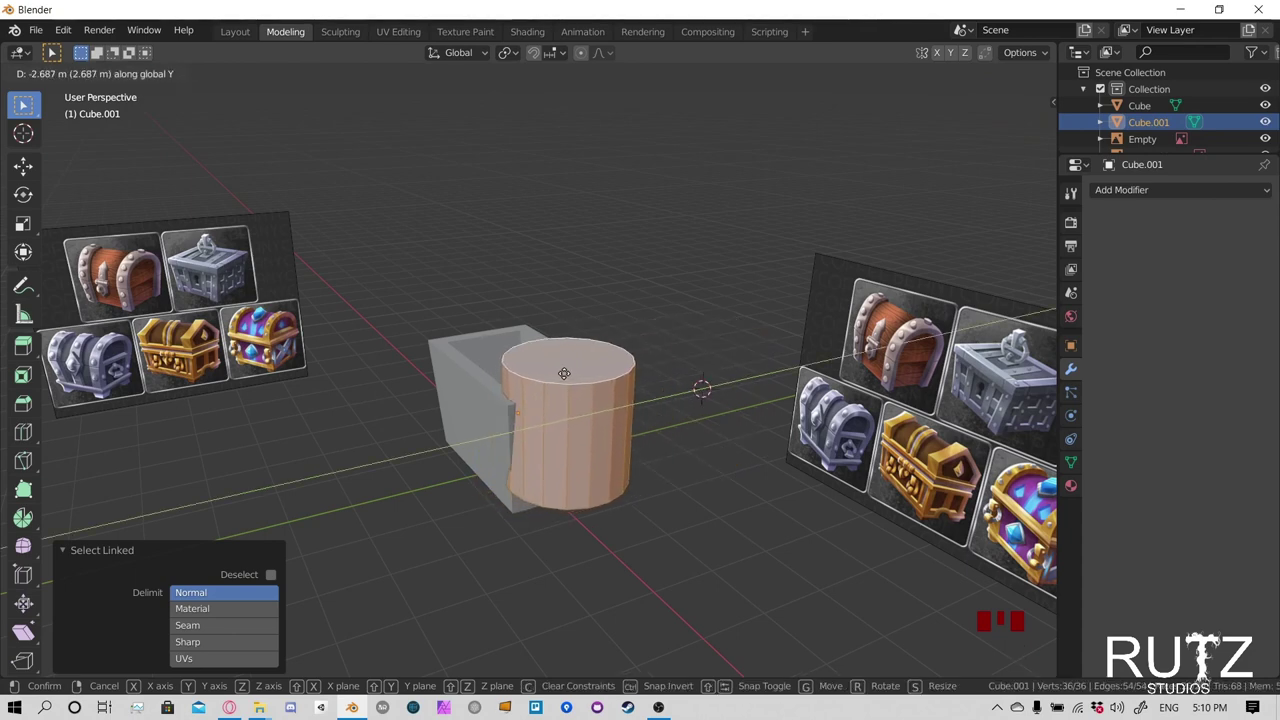
click(562, 373)
middle_drag(562, 373, 662, 341)
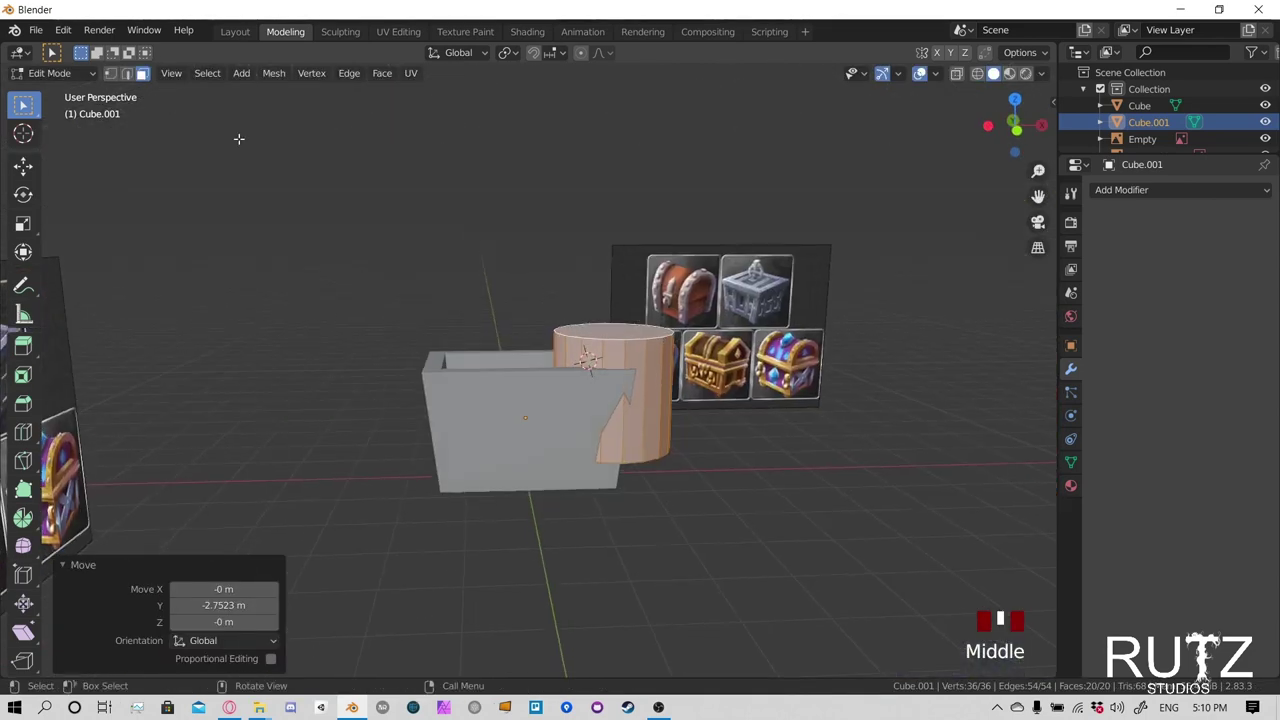
click(23, 165)
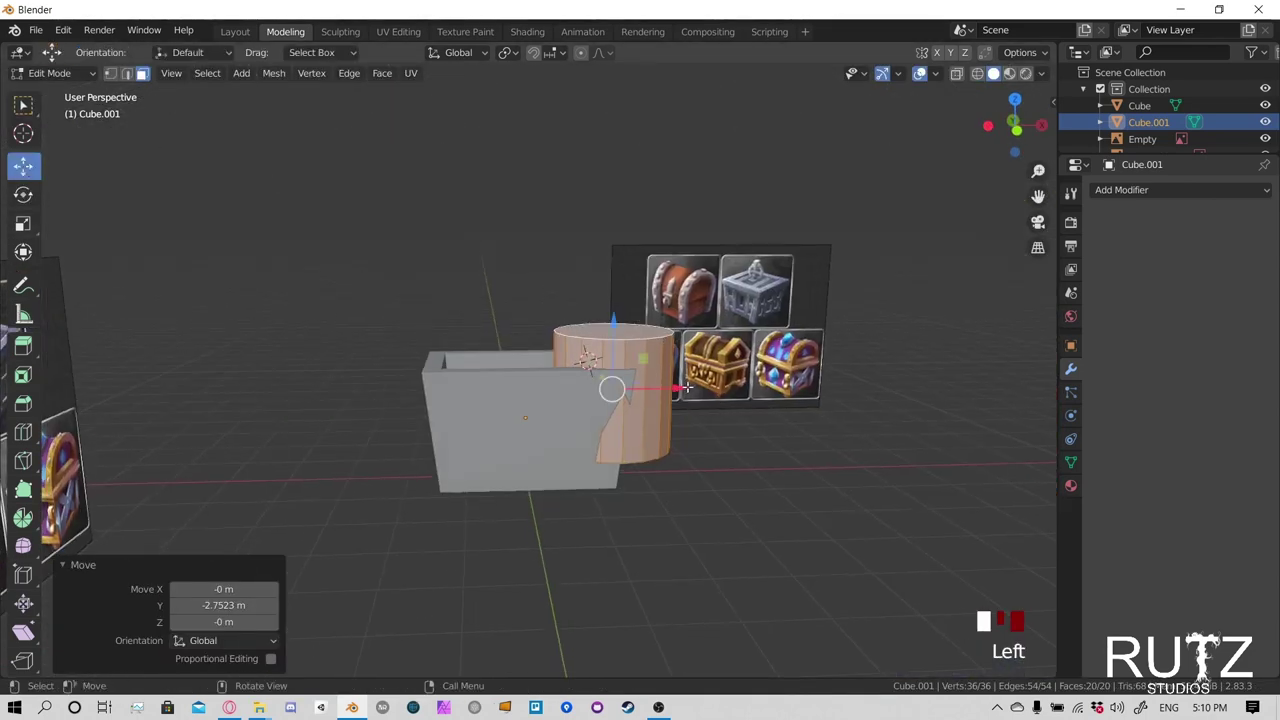
drag(612, 388, 586, 390)
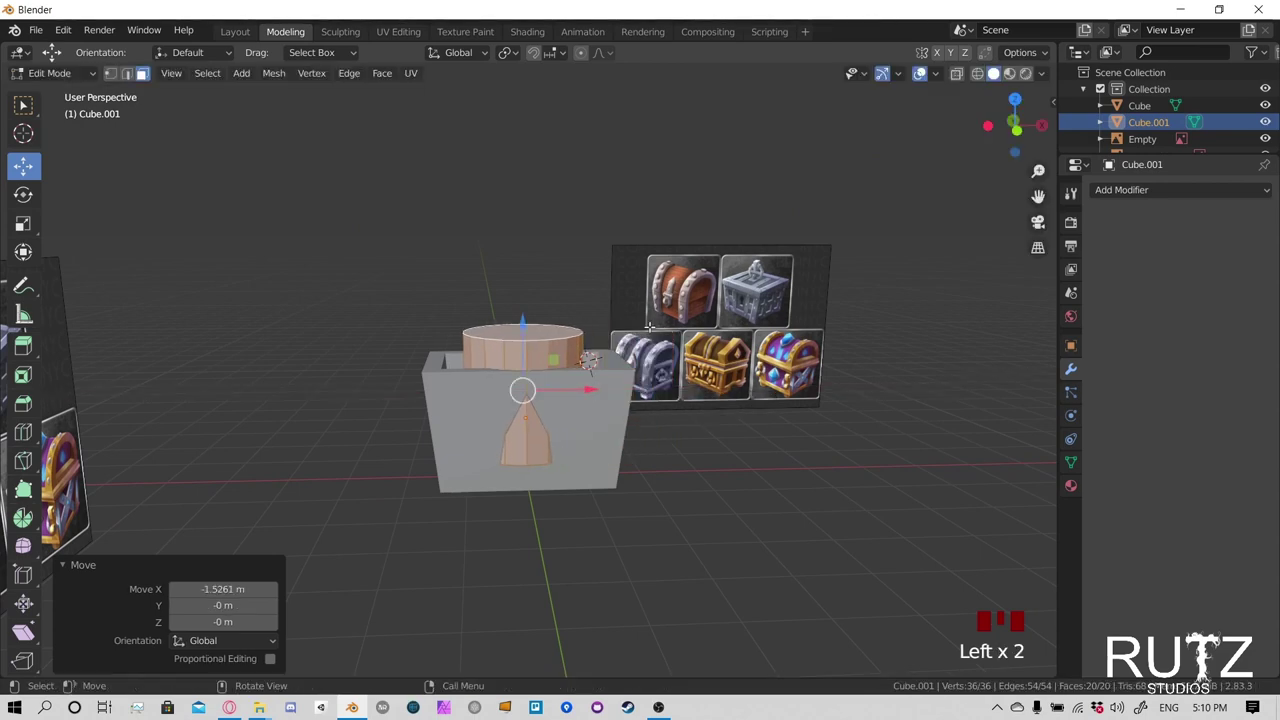
Rotate the cylinder 90° about the global Y axis so it lies lengthwise along the chest base
middle_drag(676, 329, 686, 434)
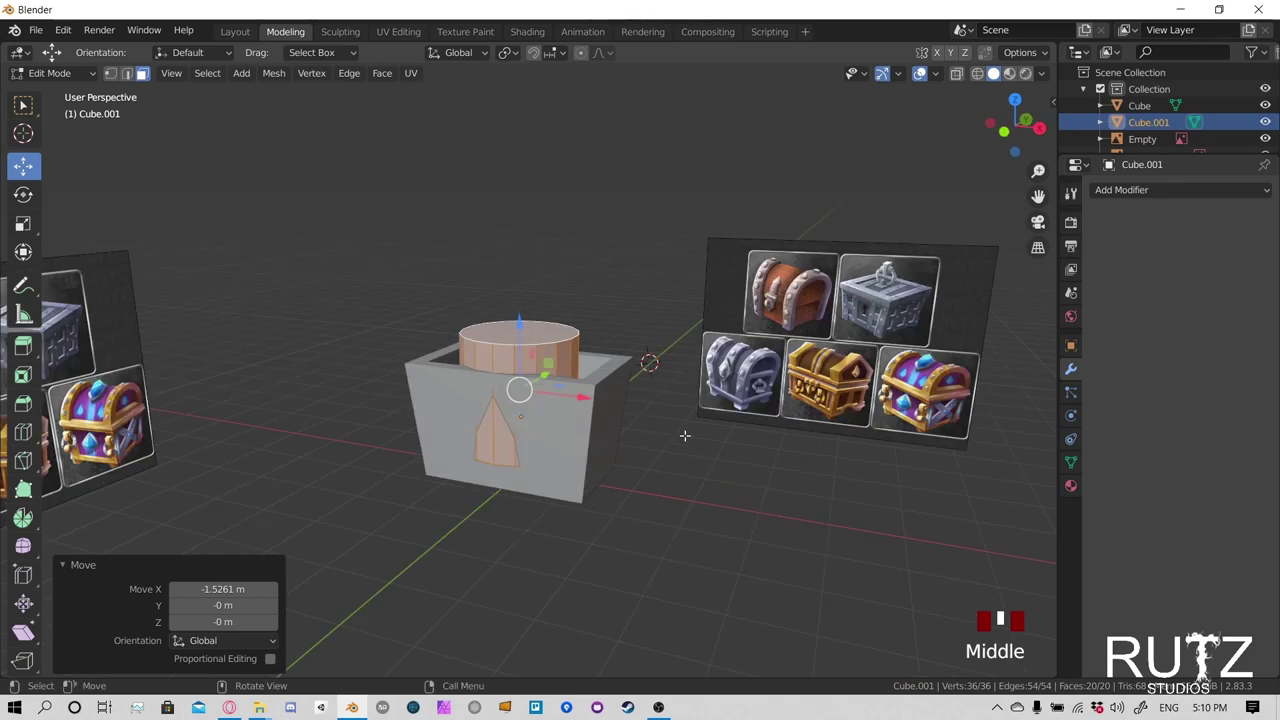
middle_drag(643, 362, 676, 350)
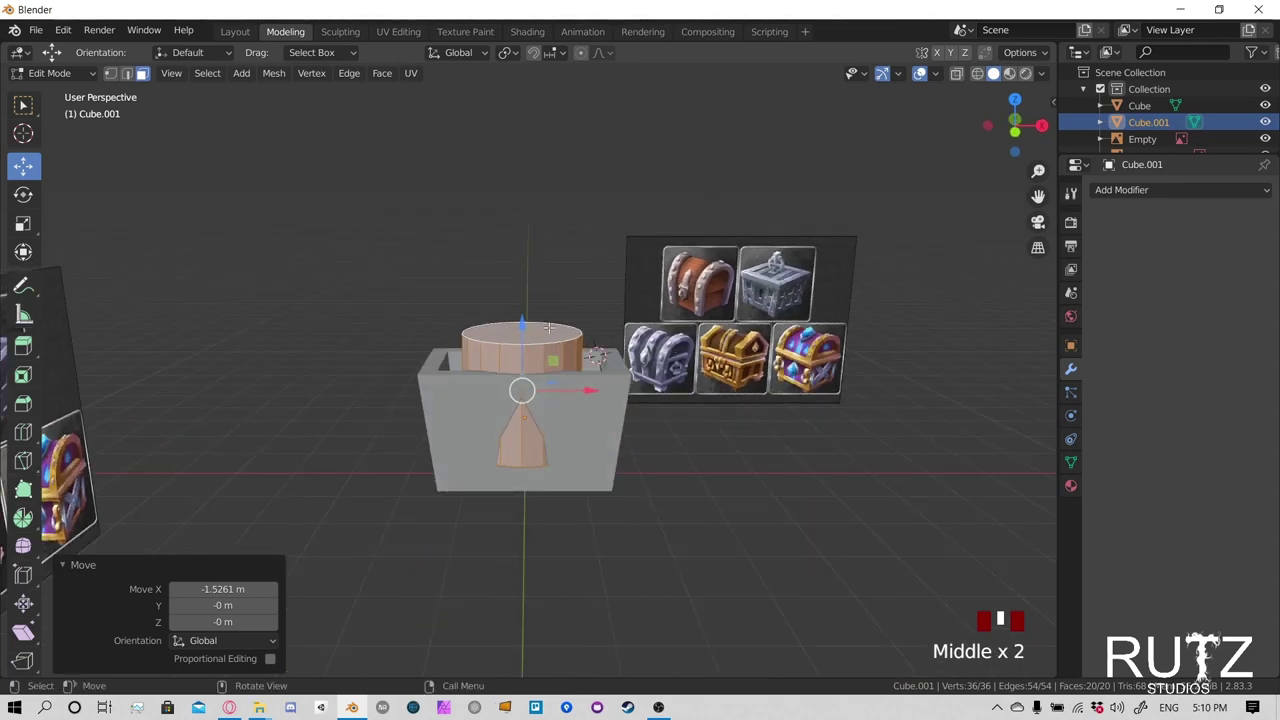
key(r)
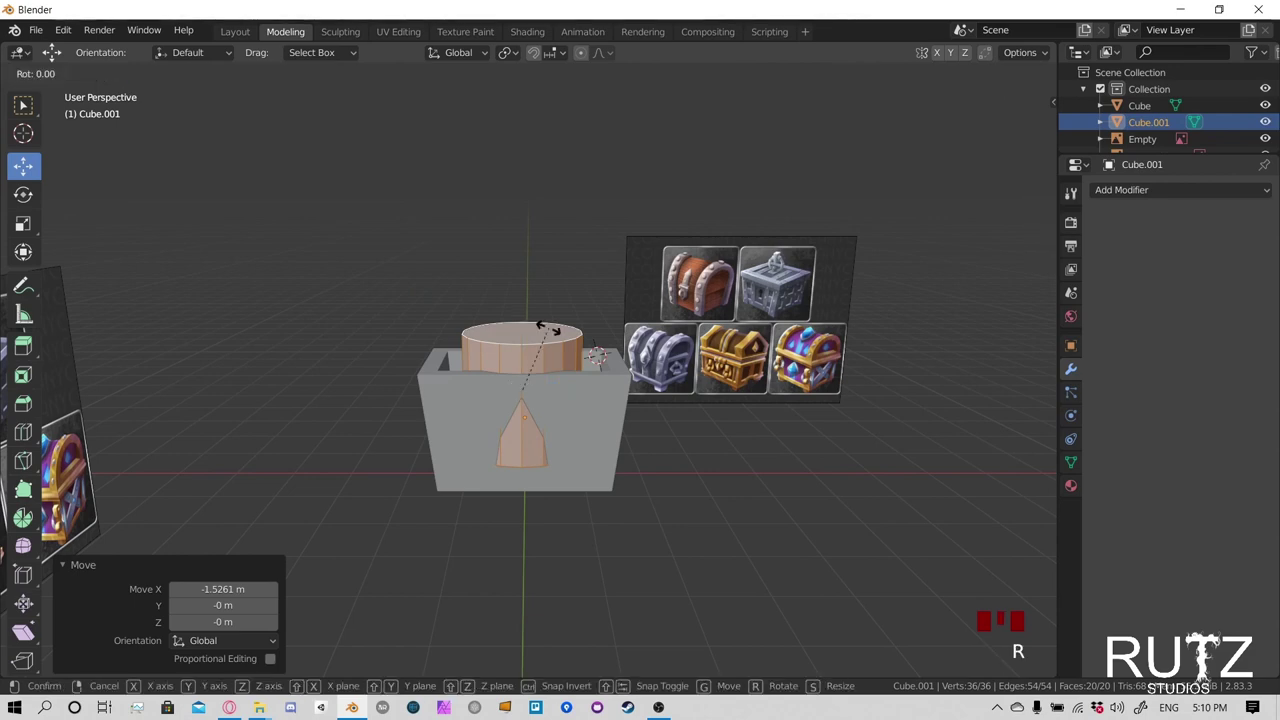
key(y)
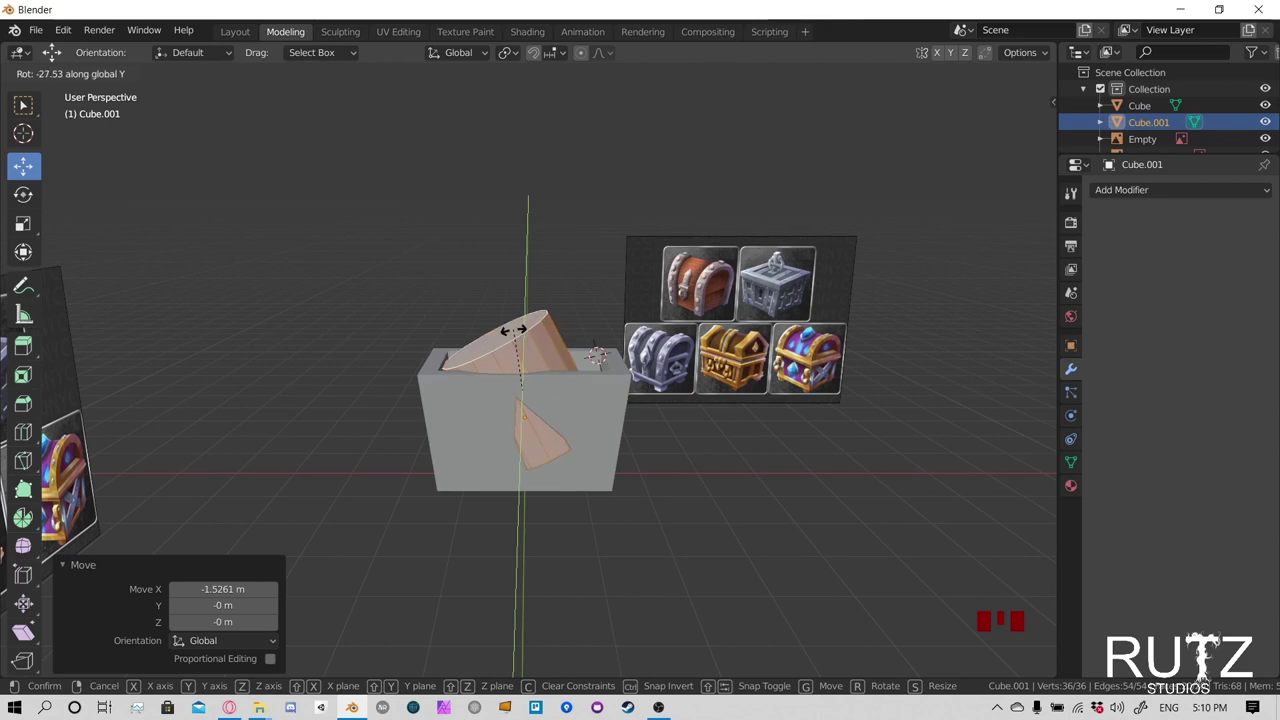
text(90)
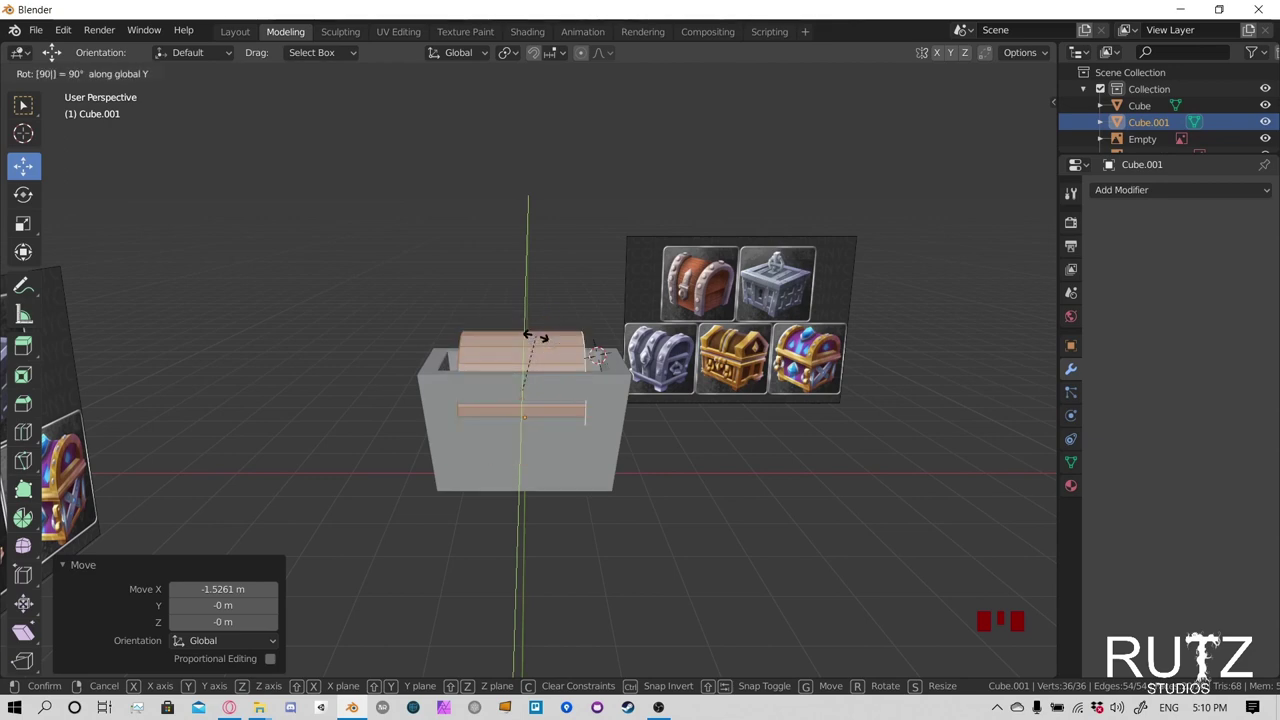
key(Return)
In front view, scale the cylinder by about 1.63 along X to the base's length and shift it about 0.045 m along X
middle_drag(696, 381, 566, 381)
middle_drag(674, 377, 776, 401)
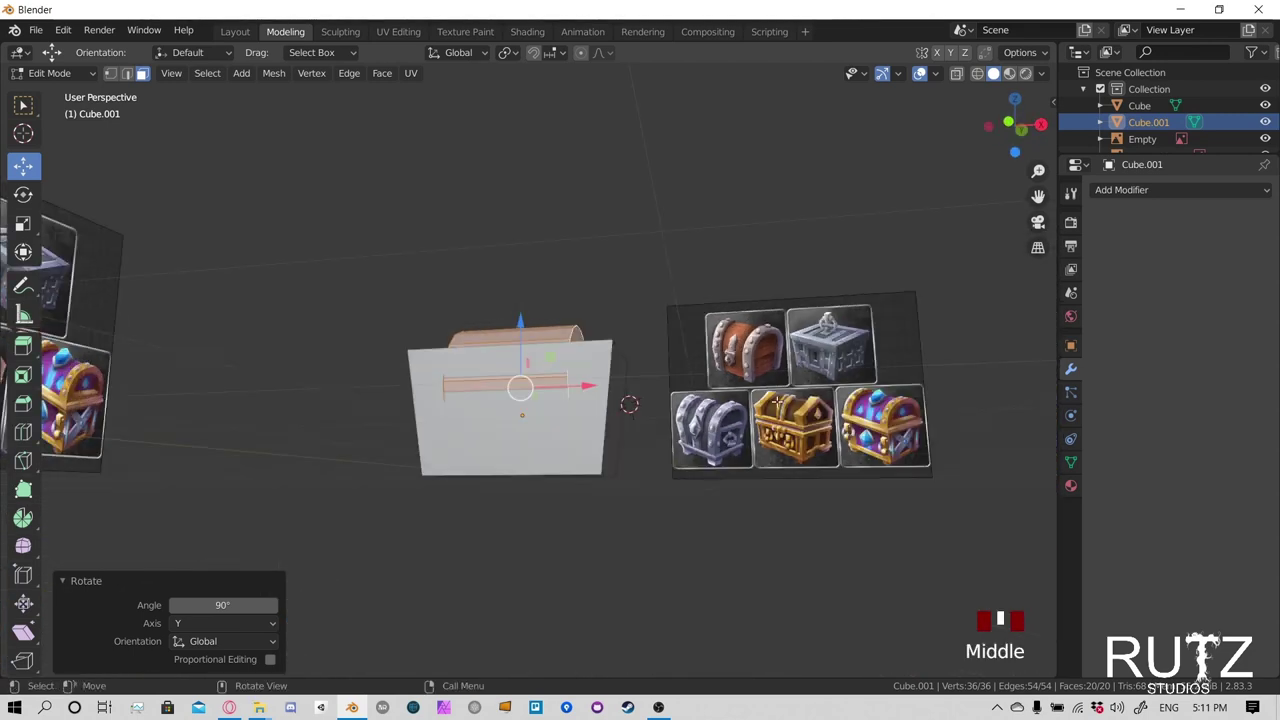
middle_drag(680, 334, 3, 118)
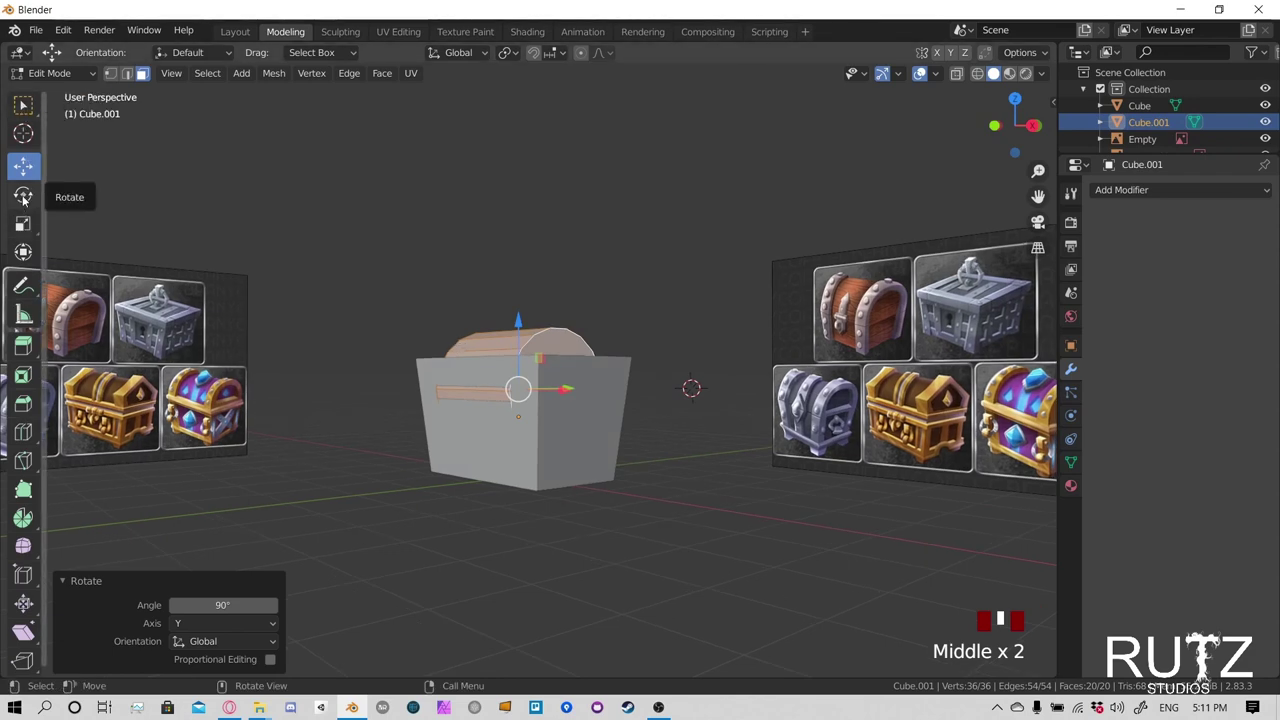
click(23, 229)
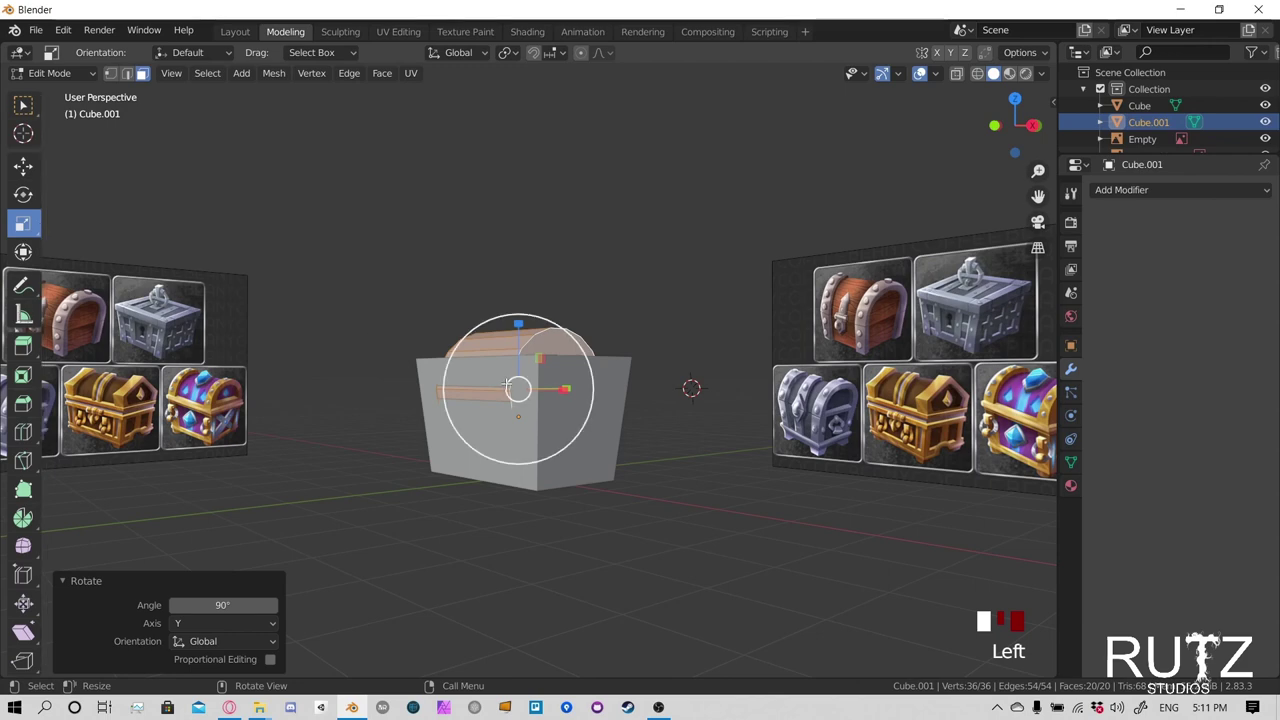
middle_drag(490, 382, 513, 385)
key(KP_1)
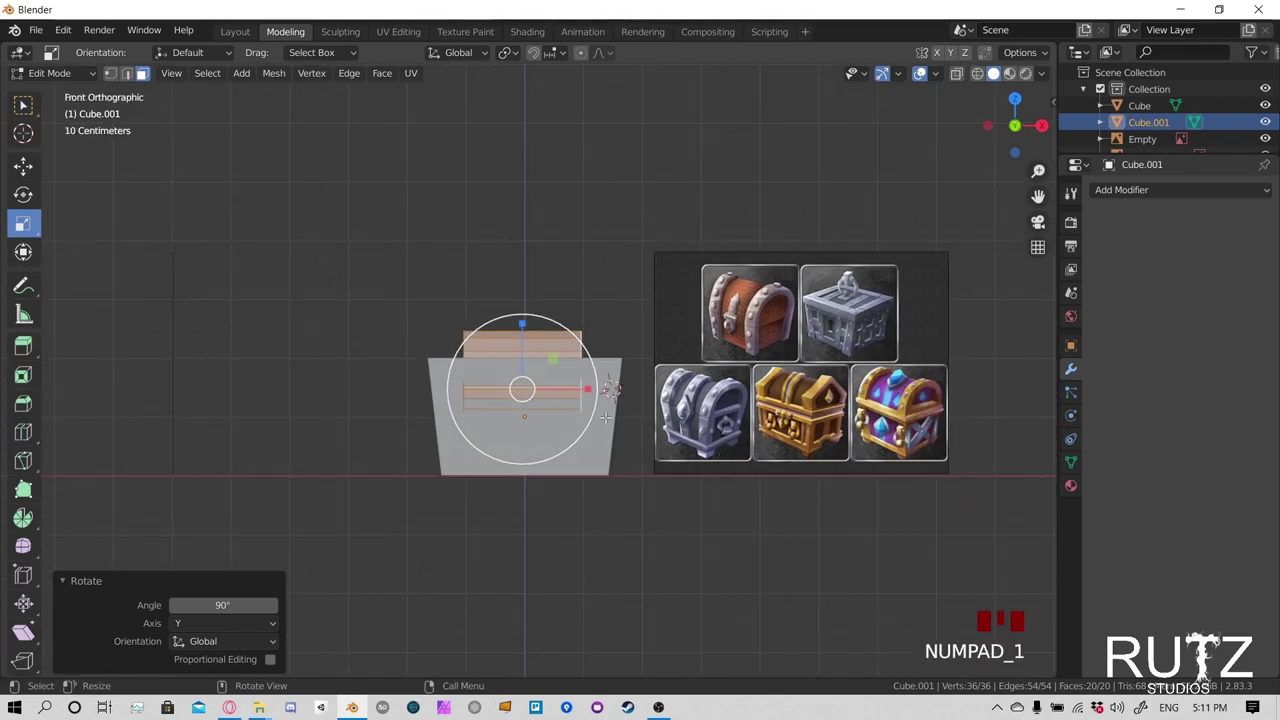
drag(587, 389, 637, 397)
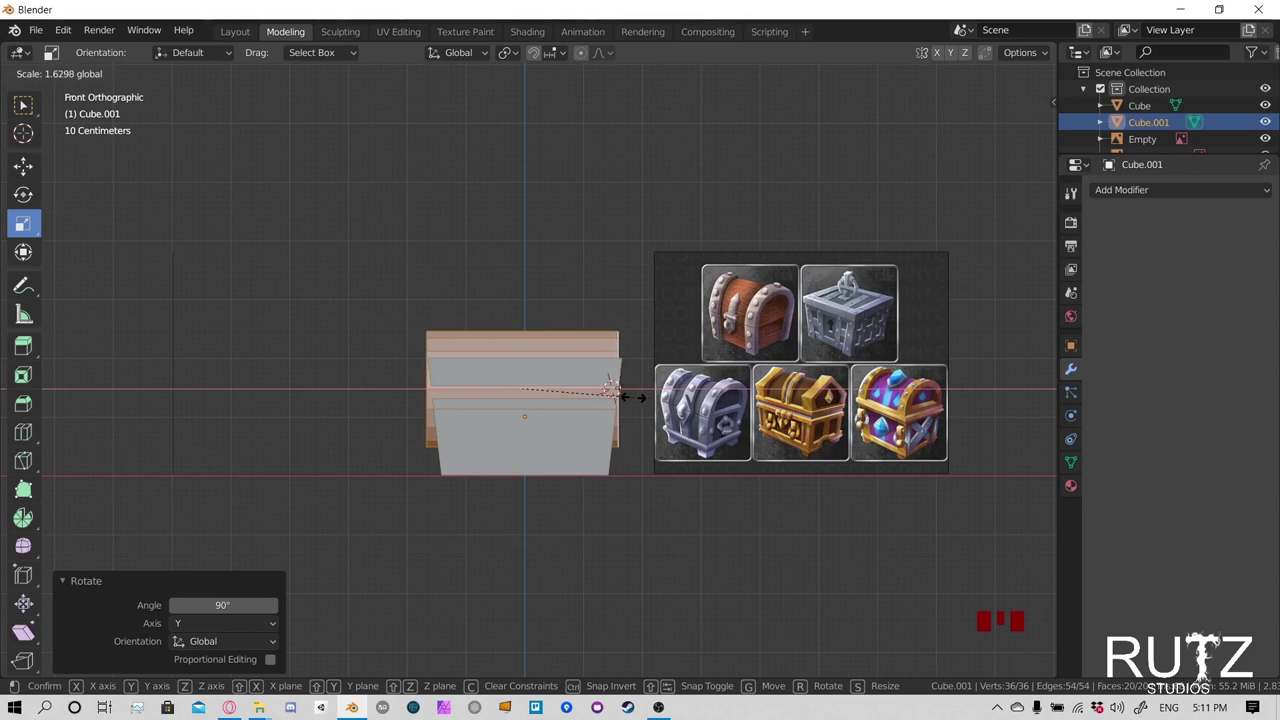
click(612, 392)
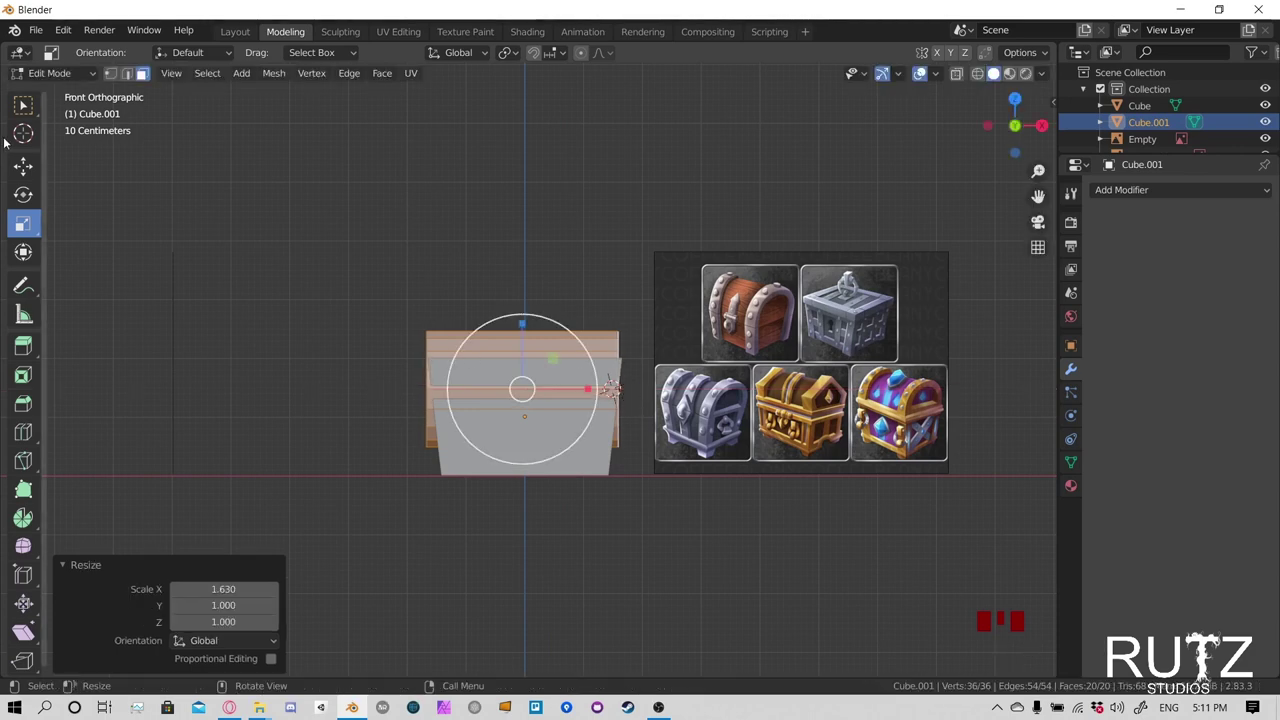
click(23, 165)
drag(592, 392, 601, 391)
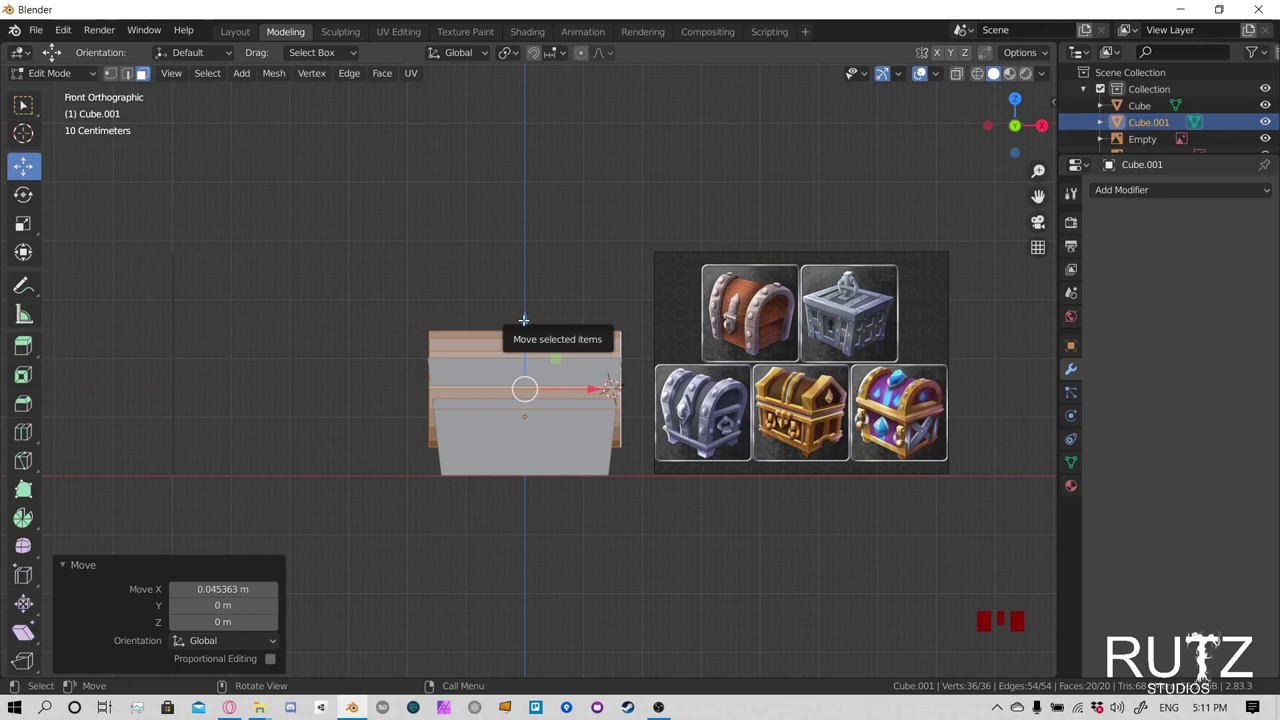
Raise the cylinder about 0.52 m along Z to the base's rim and fine-tune its X position by about -0.011 m and 0.008 m
drag(524, 320, 523, 289)
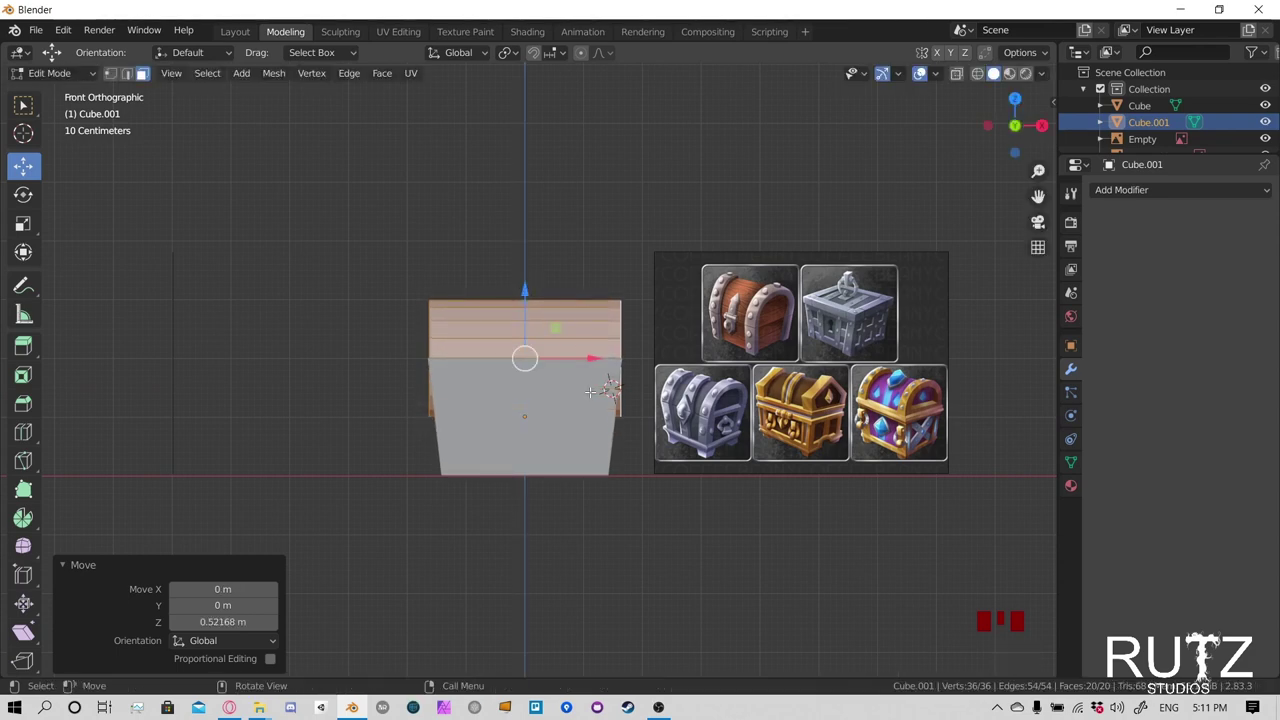
drag(592, 358, 590, 357)
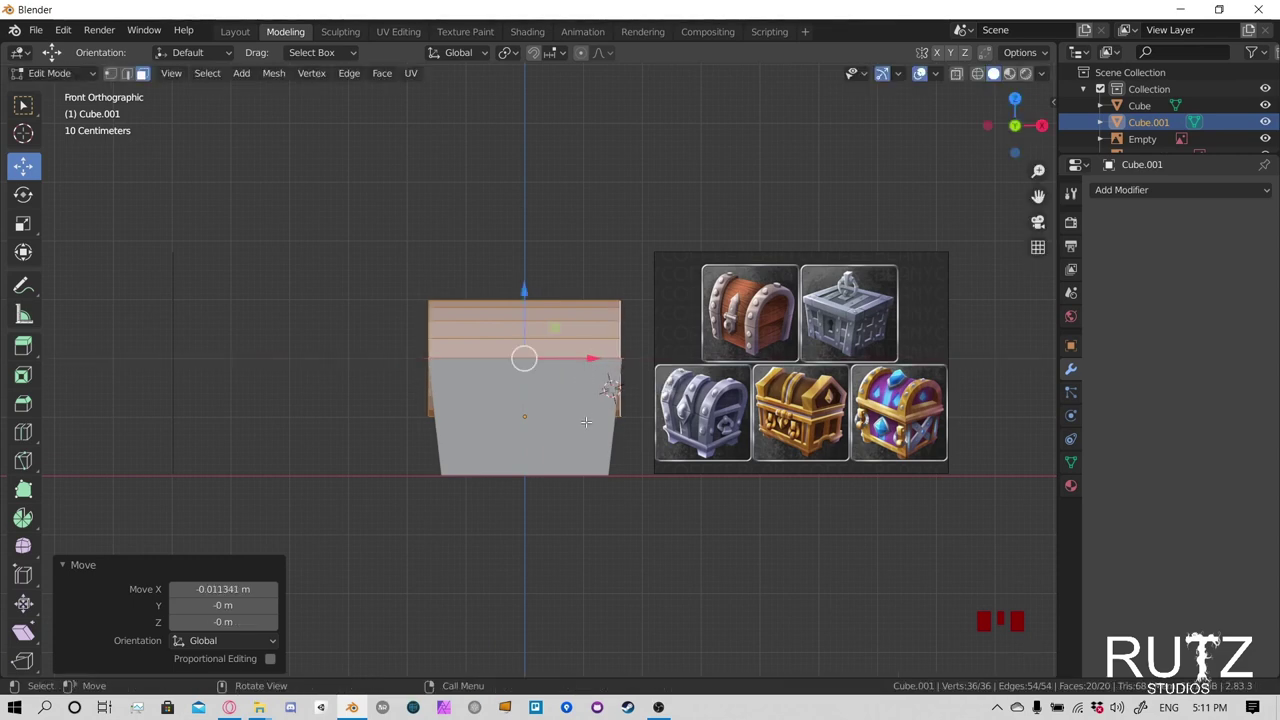
scroll(565, 429, up, 5)
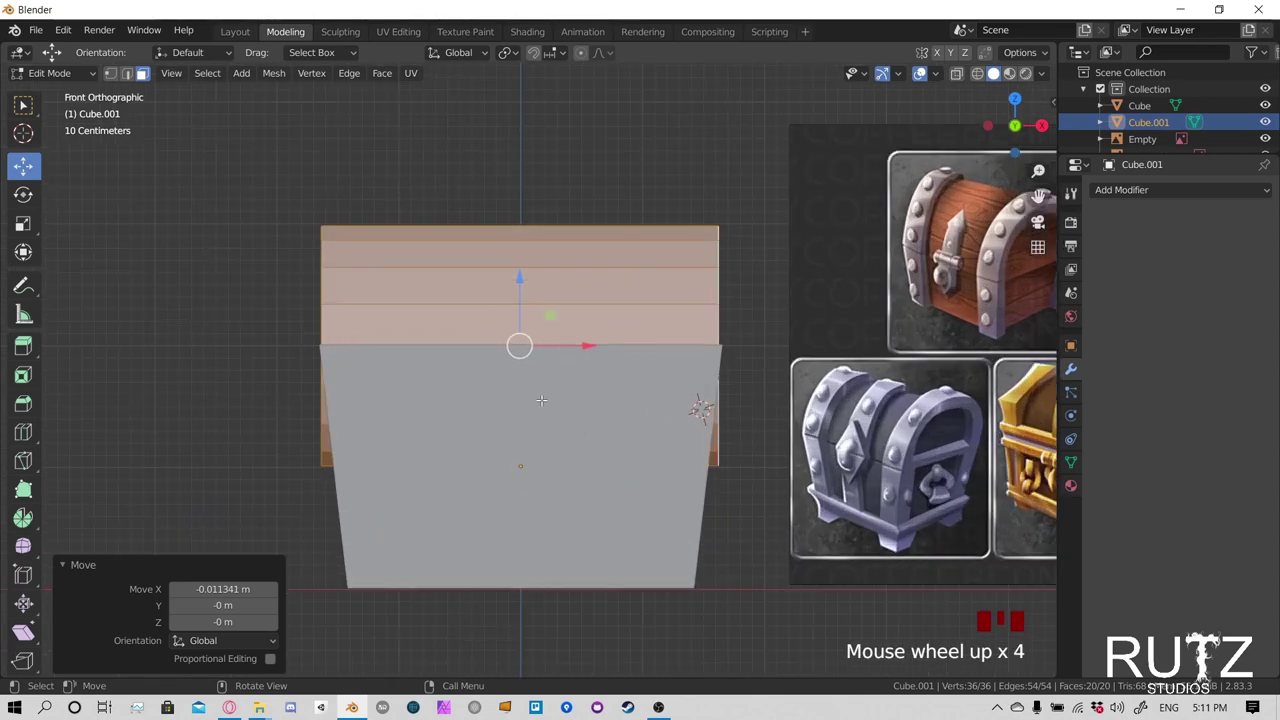
scroll(542, 400, up, 1)
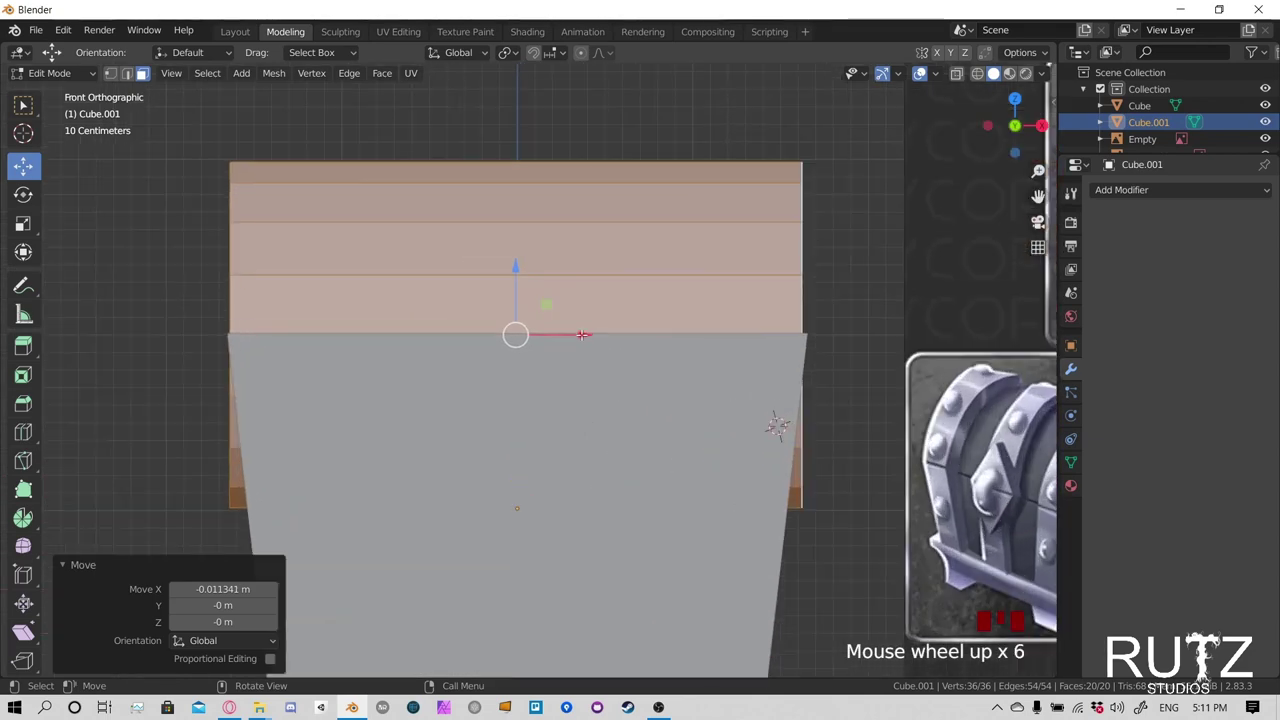
drag(583, 335, 586, 335)
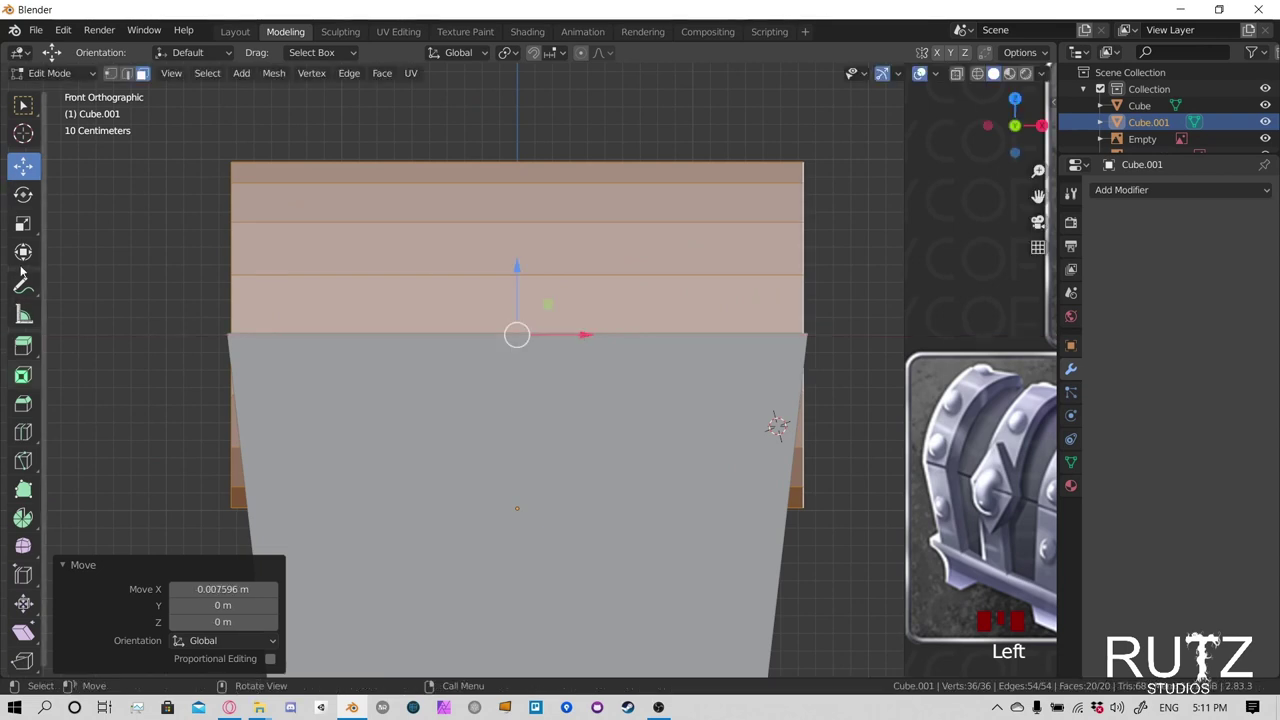
Scale the whole cylinder along X by 0.961 and again by 1.055 to match the width of the base's top edge
click(24, 226)
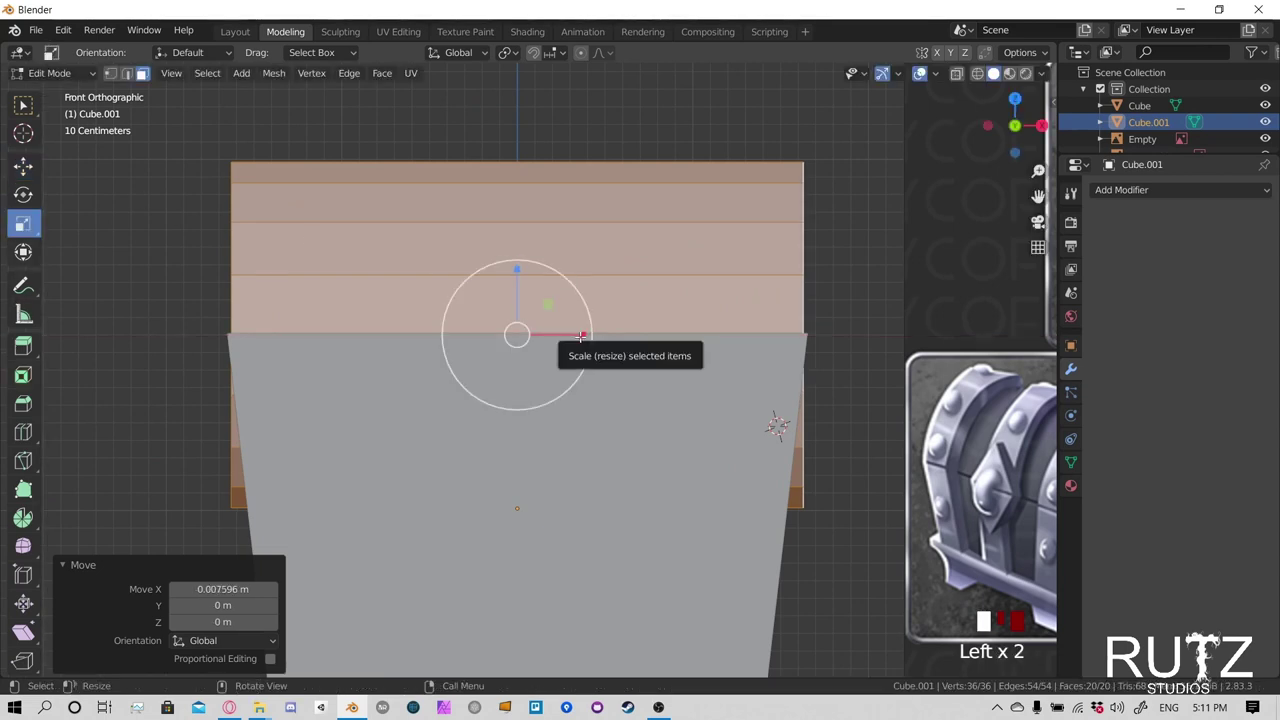
mouse_move(583, 335)
mouse_down()
mouse_move(574, 343)
mouse_move(609, 346)
mouse_move(574, 336)
mouse_up()
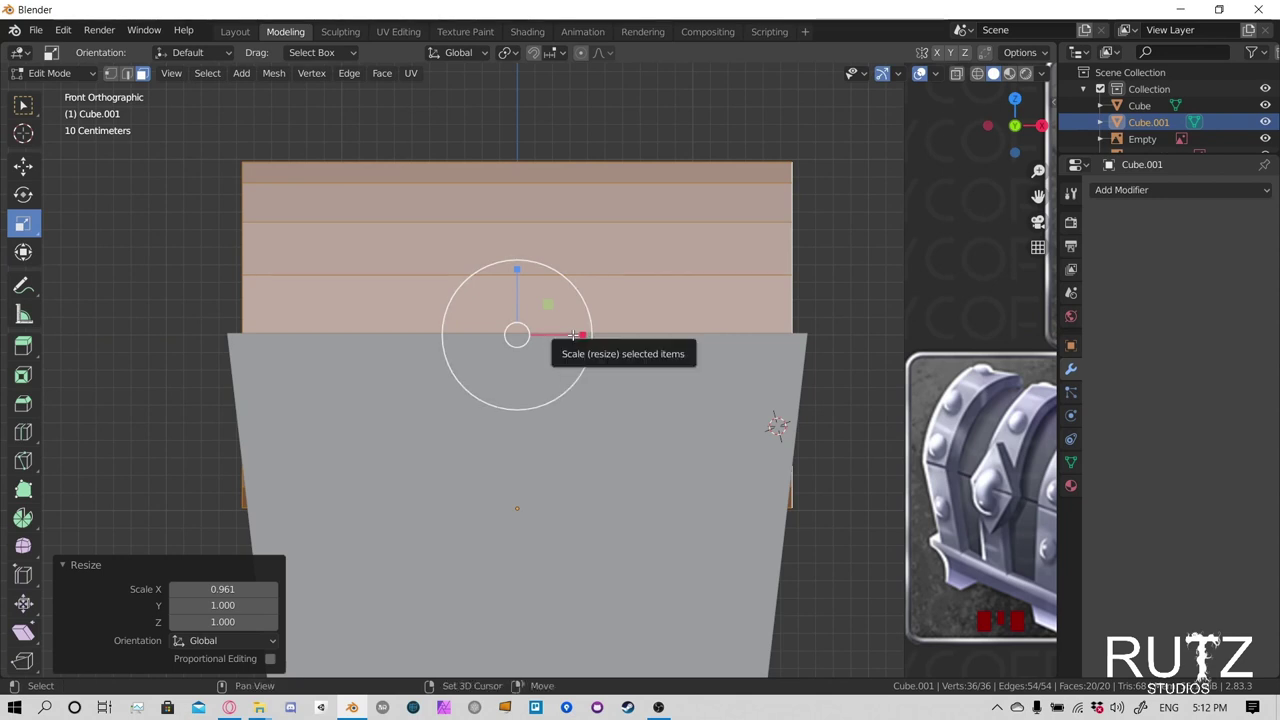
shift+drag(582, 335, 584, 335)
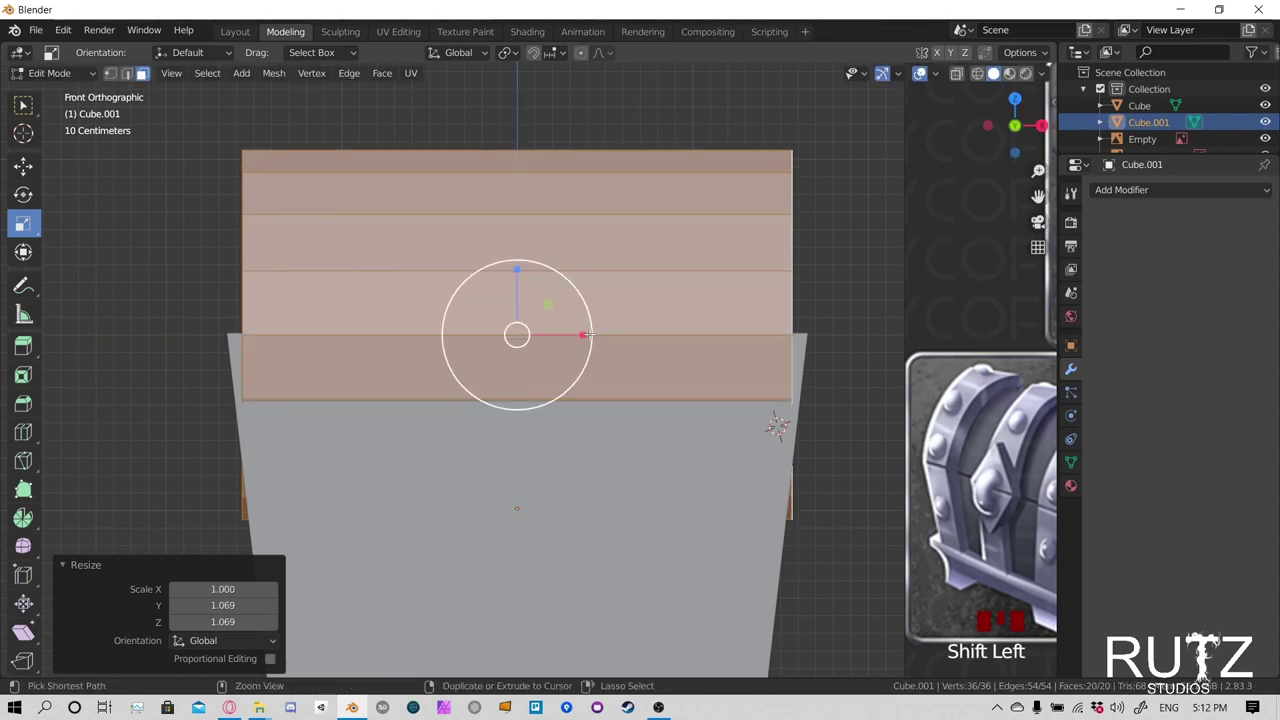
key(ctrl+z)
click(584, 363)
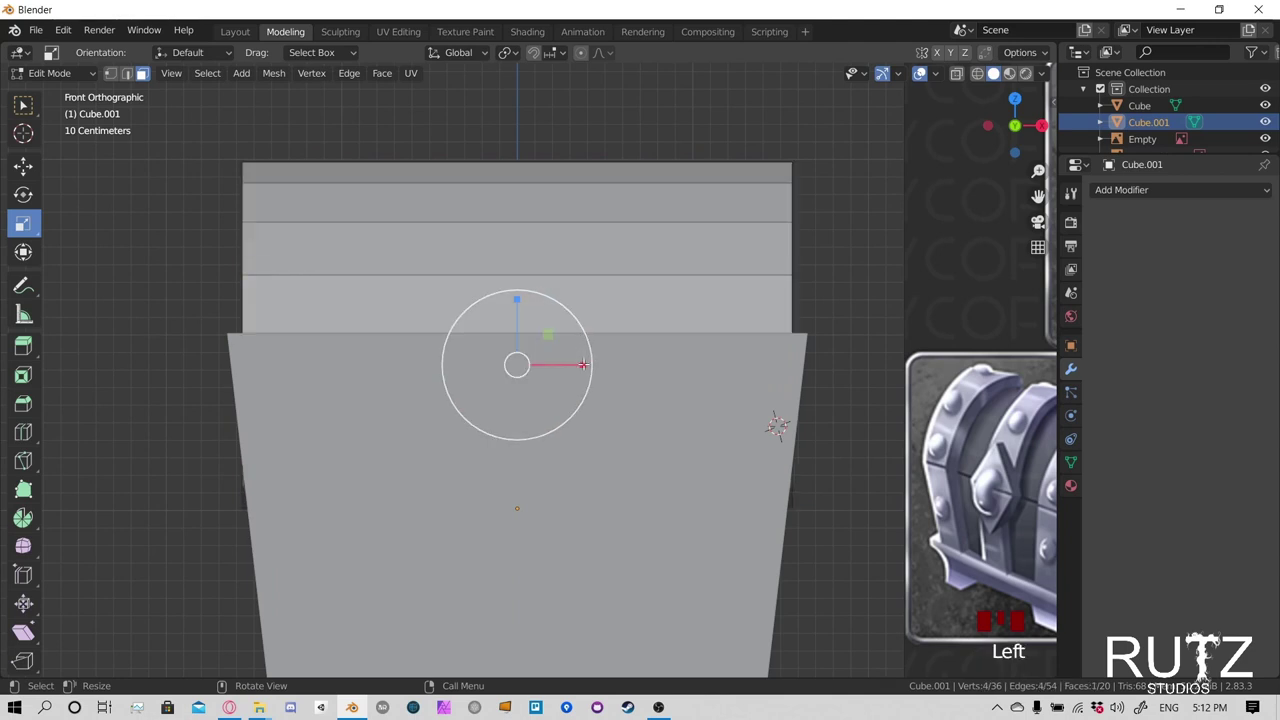
drag(584, 364, 581, 336)
key(ctrl+z)
key(l)
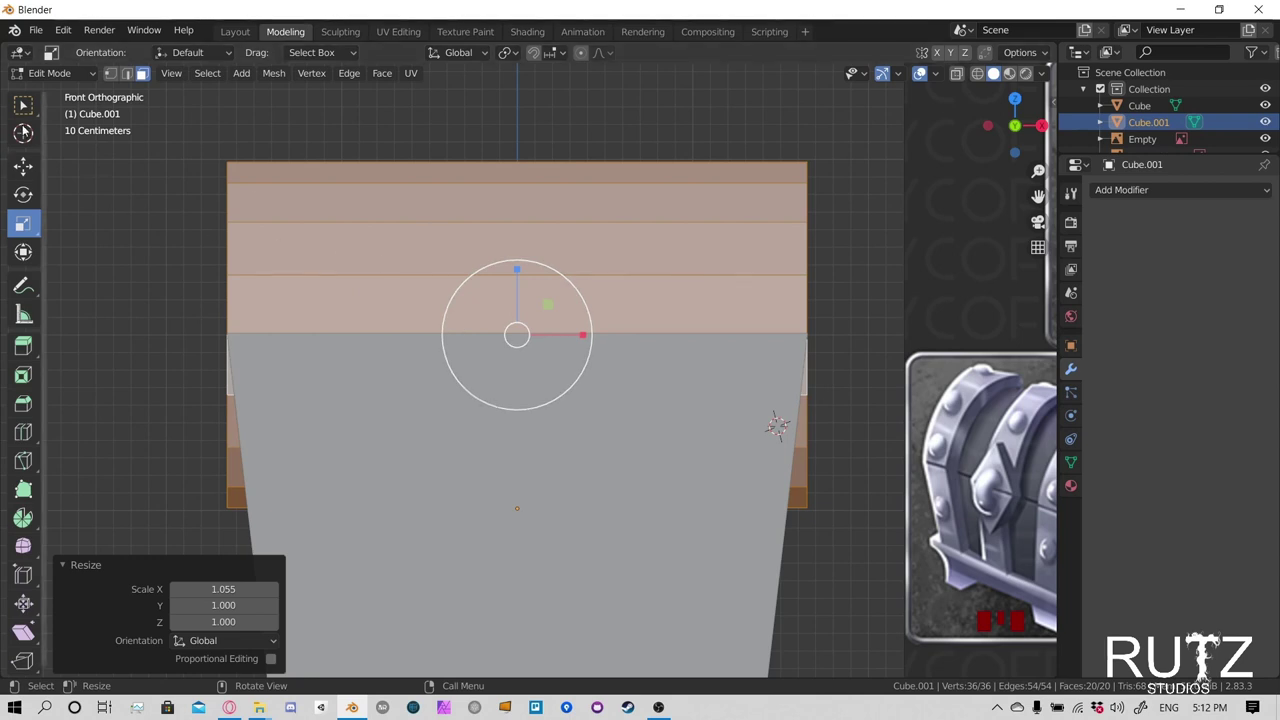
In right view, shift the cylinder about -0.026 m along Y so it lines up with both sides of the base's rim
middle_drag(579, 303, 730, 315)
scroll(709, 340, down, 2)
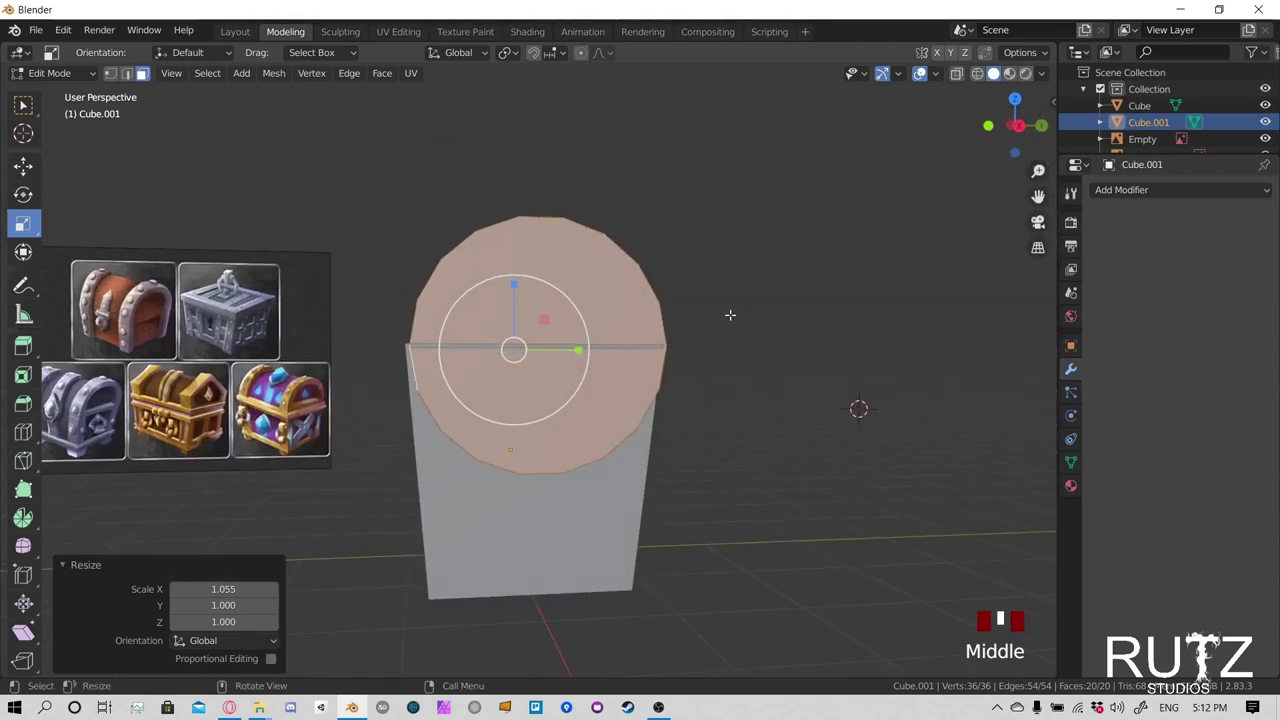
key(KP_3)
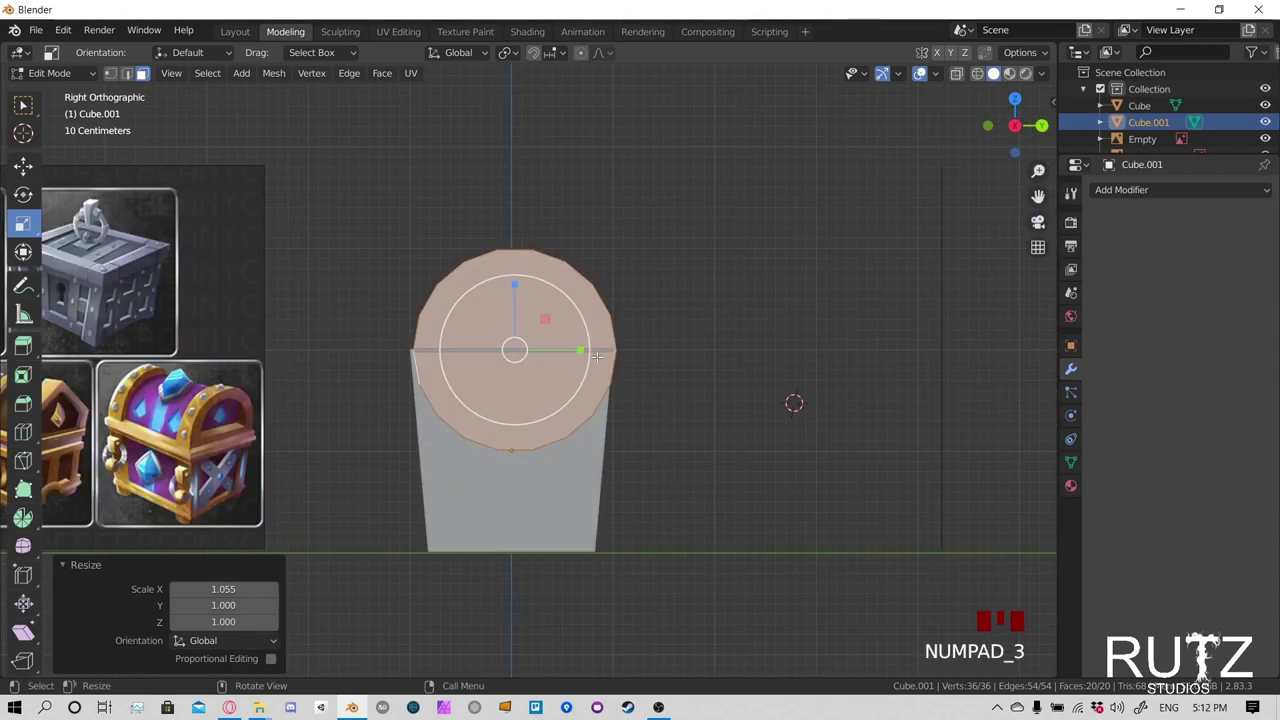
scroll(597, 353, up, 2)
click(23, 166)
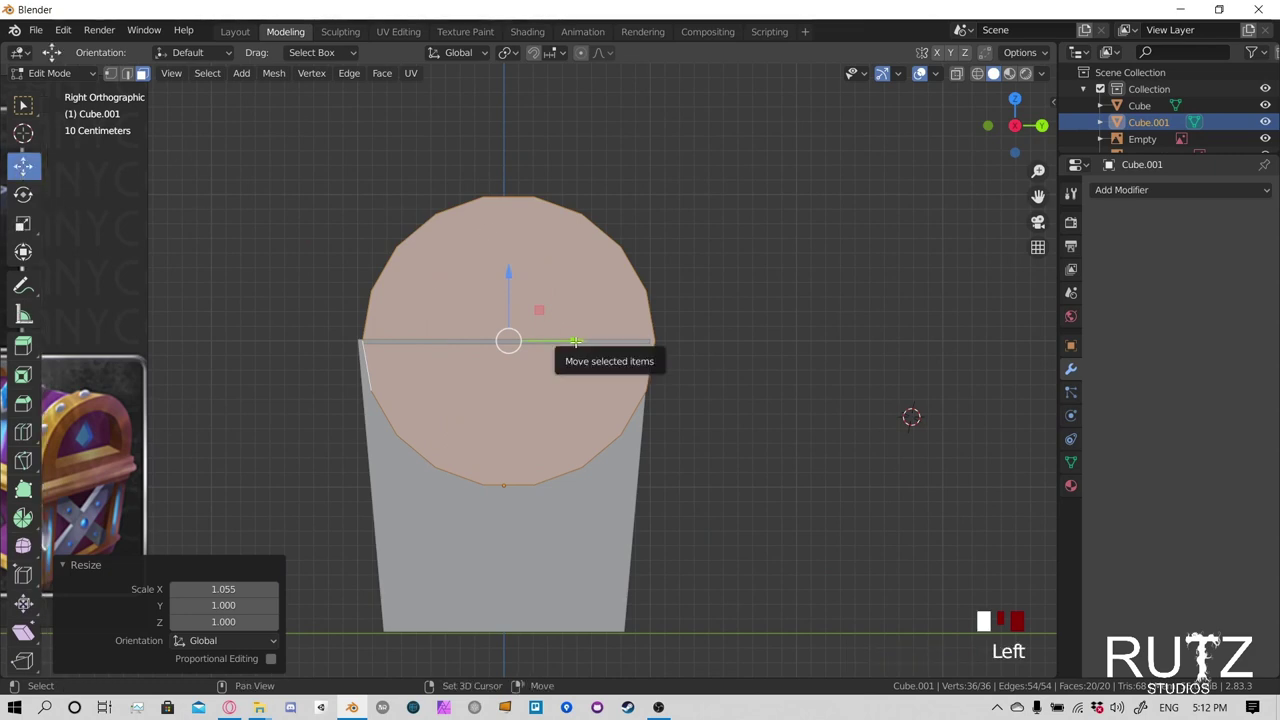
drag(574, 341, 540, 341)
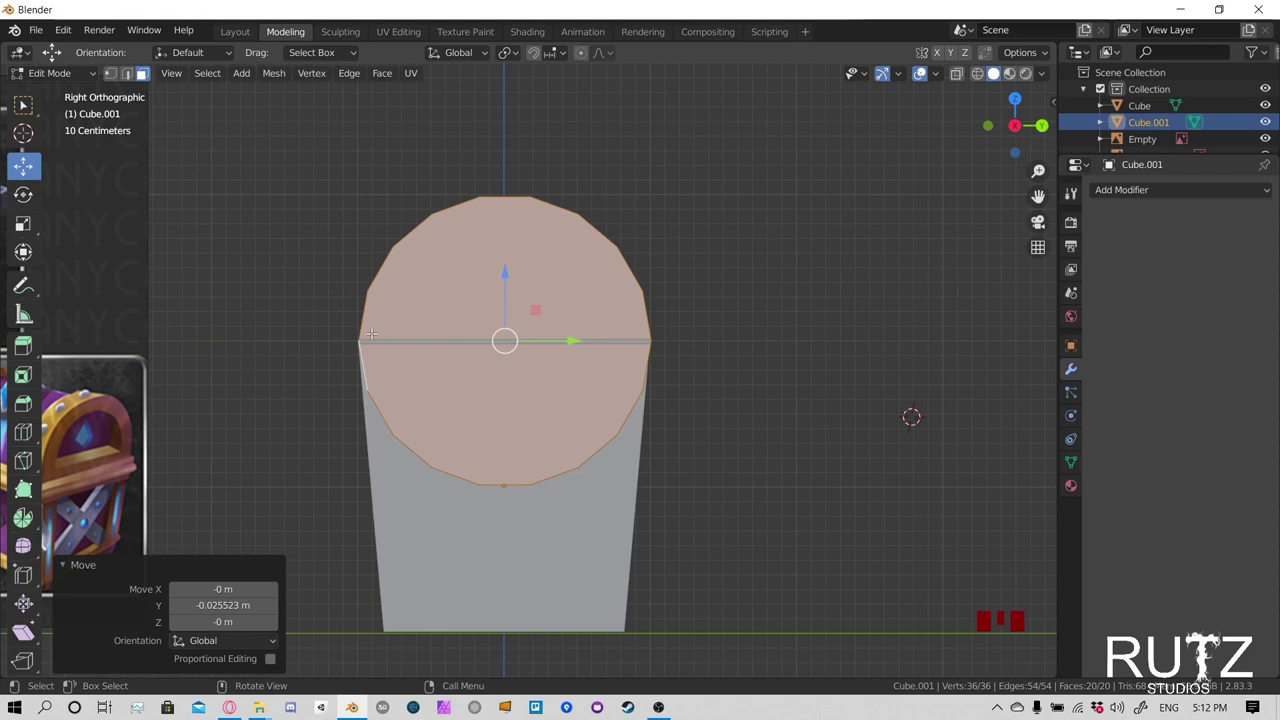
Examine how the cylinder fits the chest base from several angles, switching between local view and the full scene
middle_drag(283, 326, 620, 375)
scroll(734, 423, down, 4)
scroll(385, 364, up, 4)
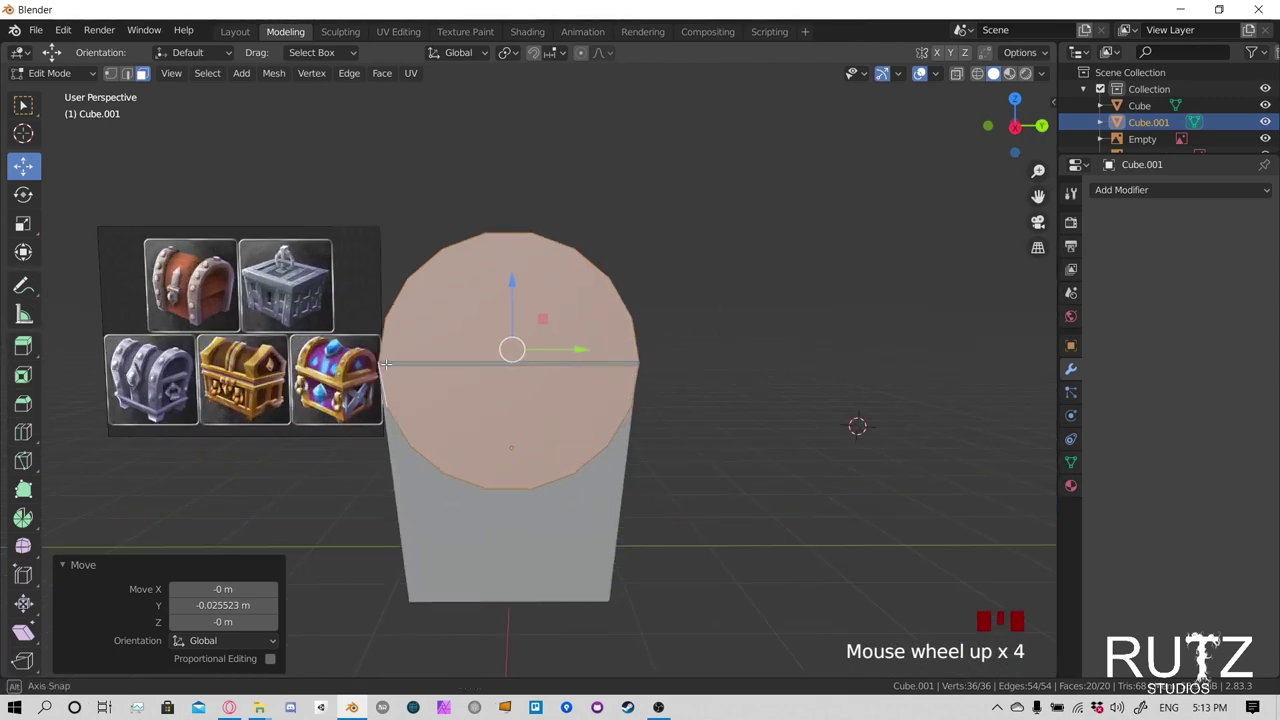
middle_drag(385, 364, 401, 364)
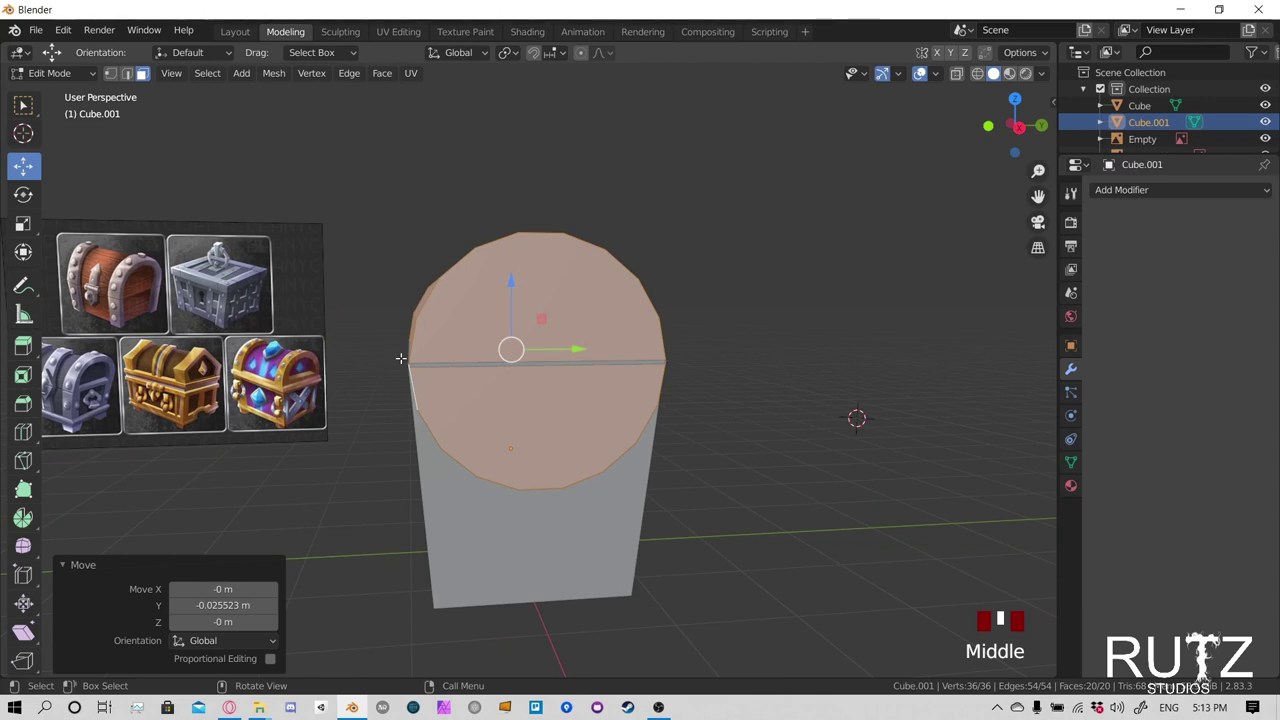
key(KP_Divide)
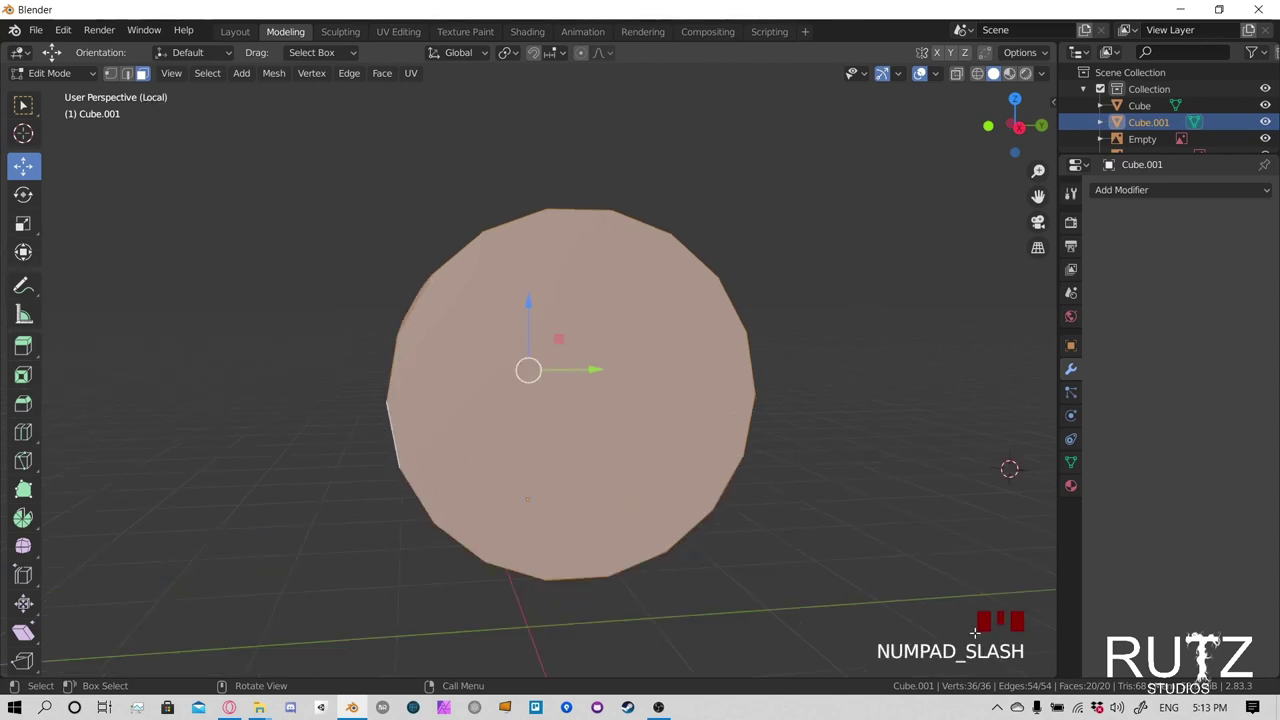
middle_drag(400, 323, 496, 316)
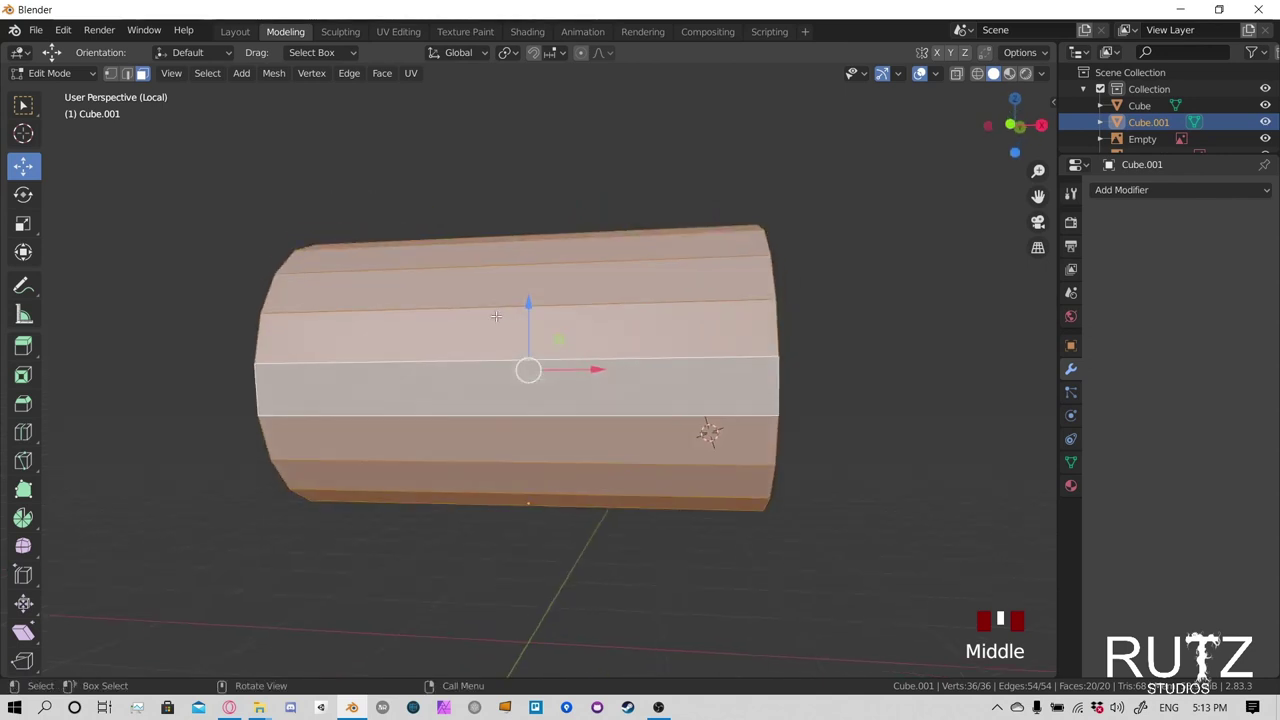
scroll(530, 255, down, 2)
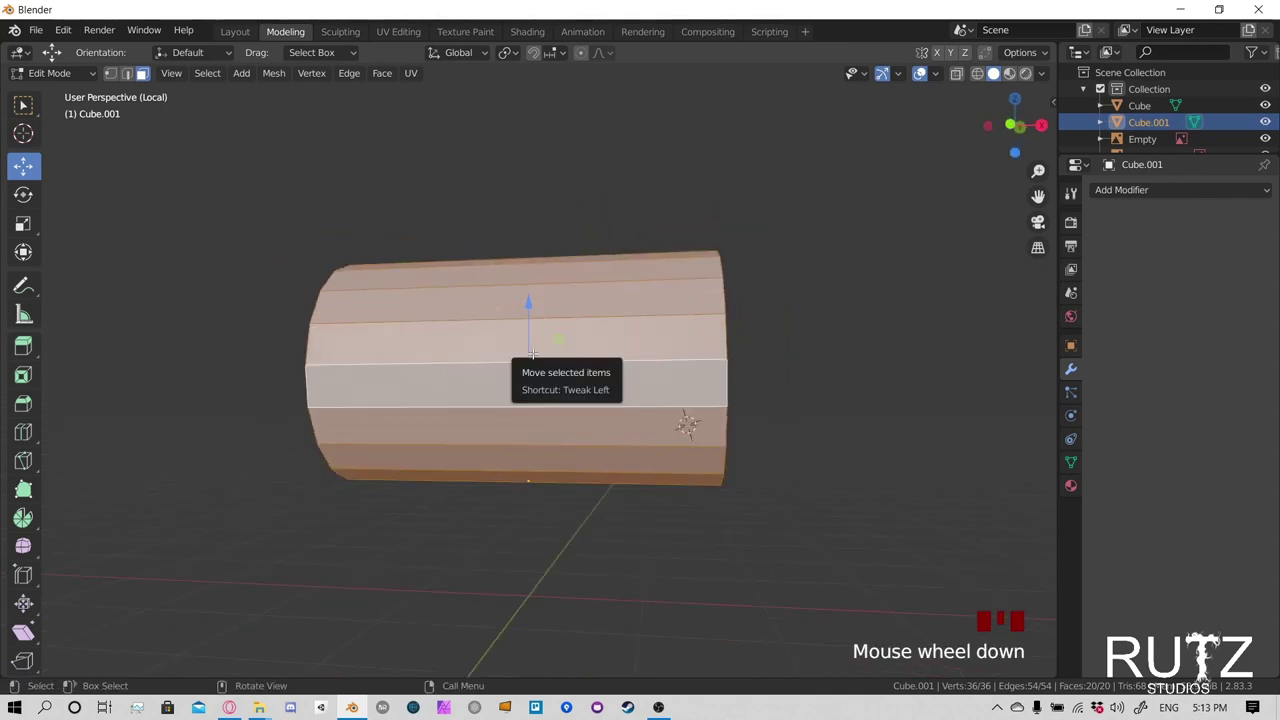
key(KP_Divide)
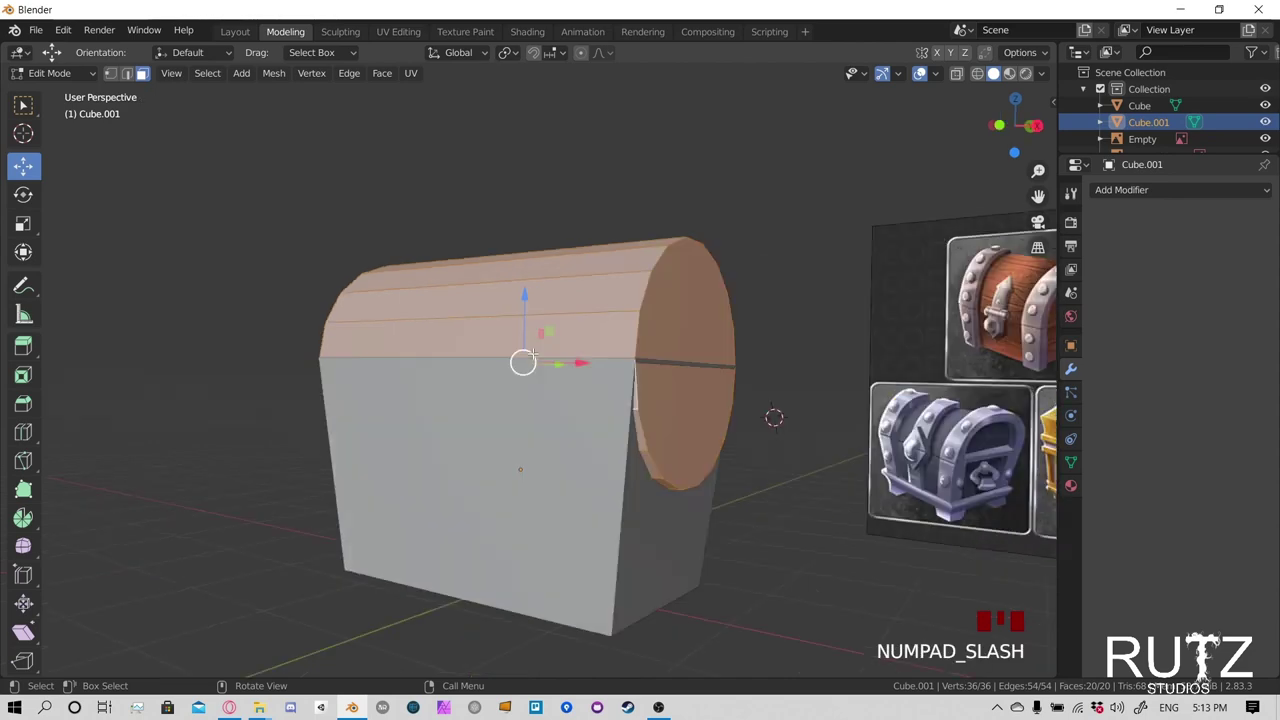
middle_drag(545, 398, 547, 362)
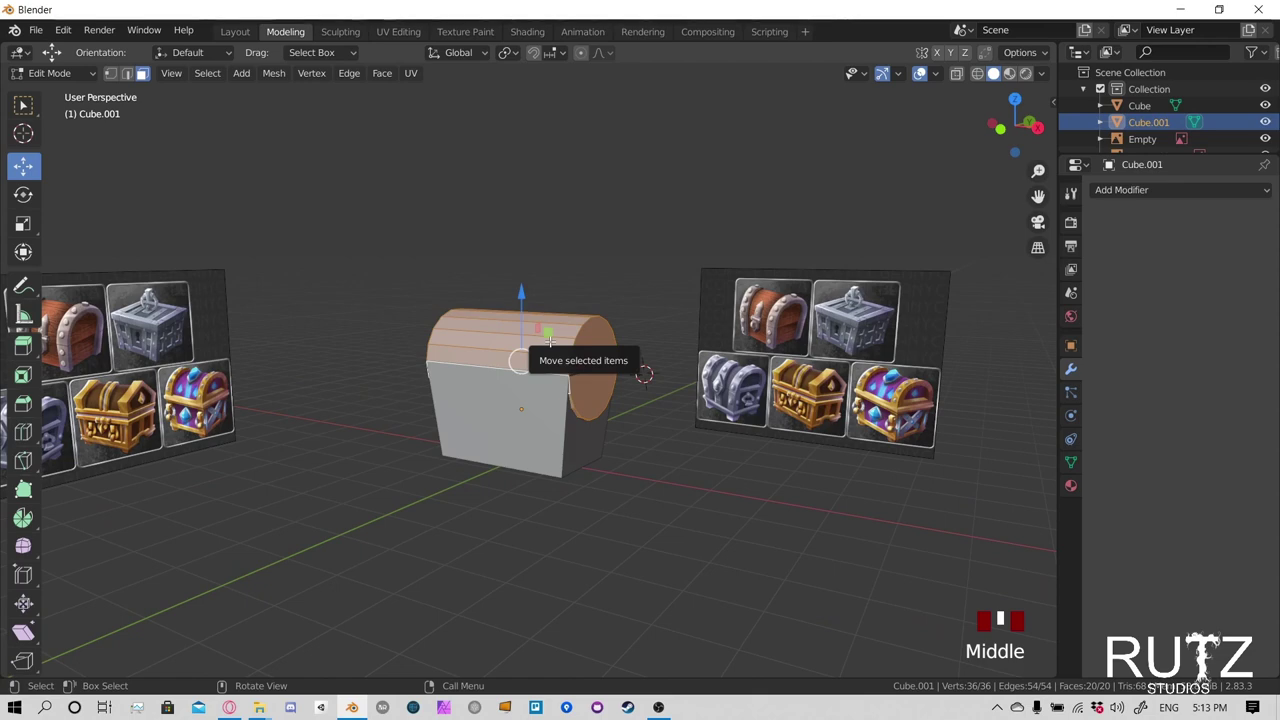
key(KP_Divide)
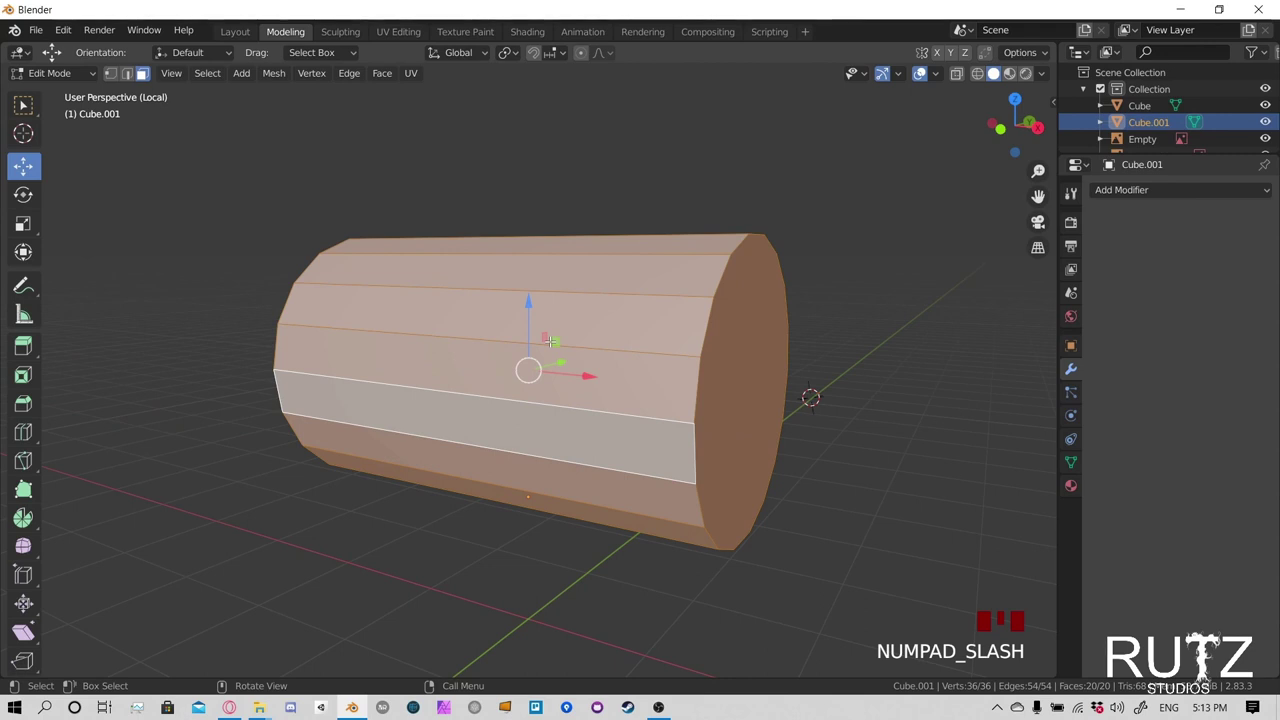
middle_drag(623, 368, 600, 400)
key(KP_Divide)
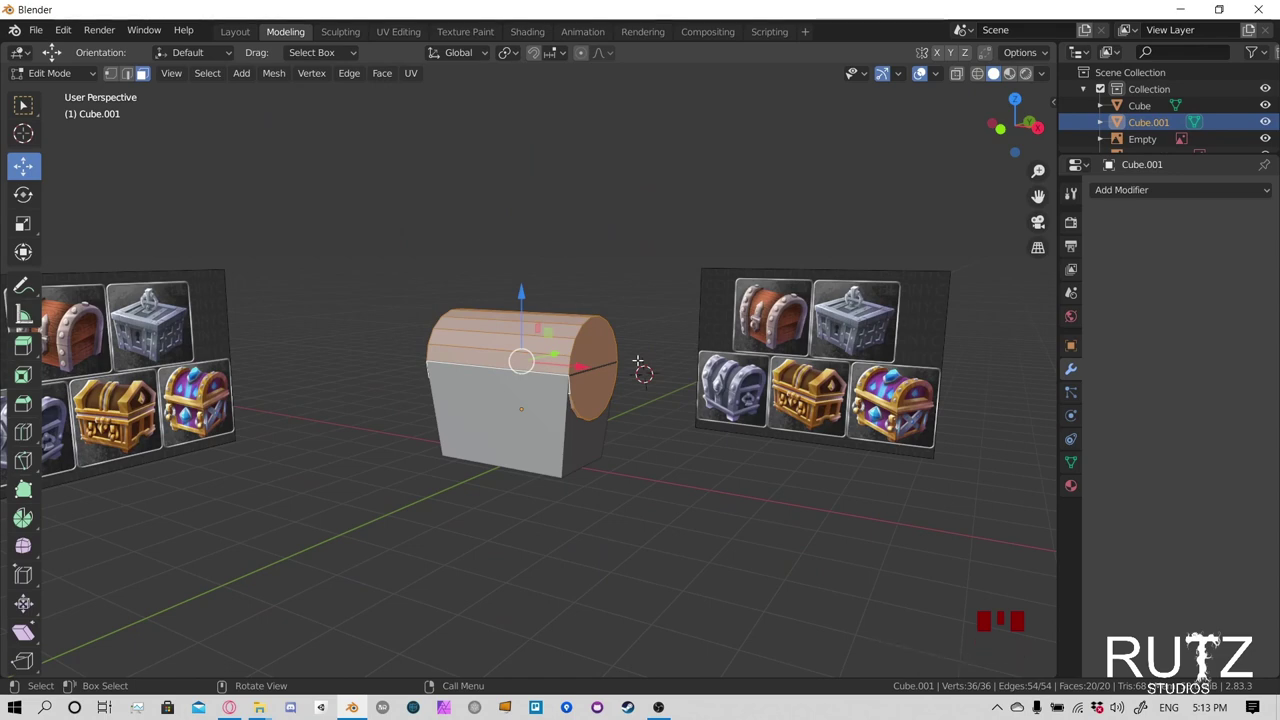
middle_drag(637, 361, 663, 360)
scroll(663, 360, up, 2)
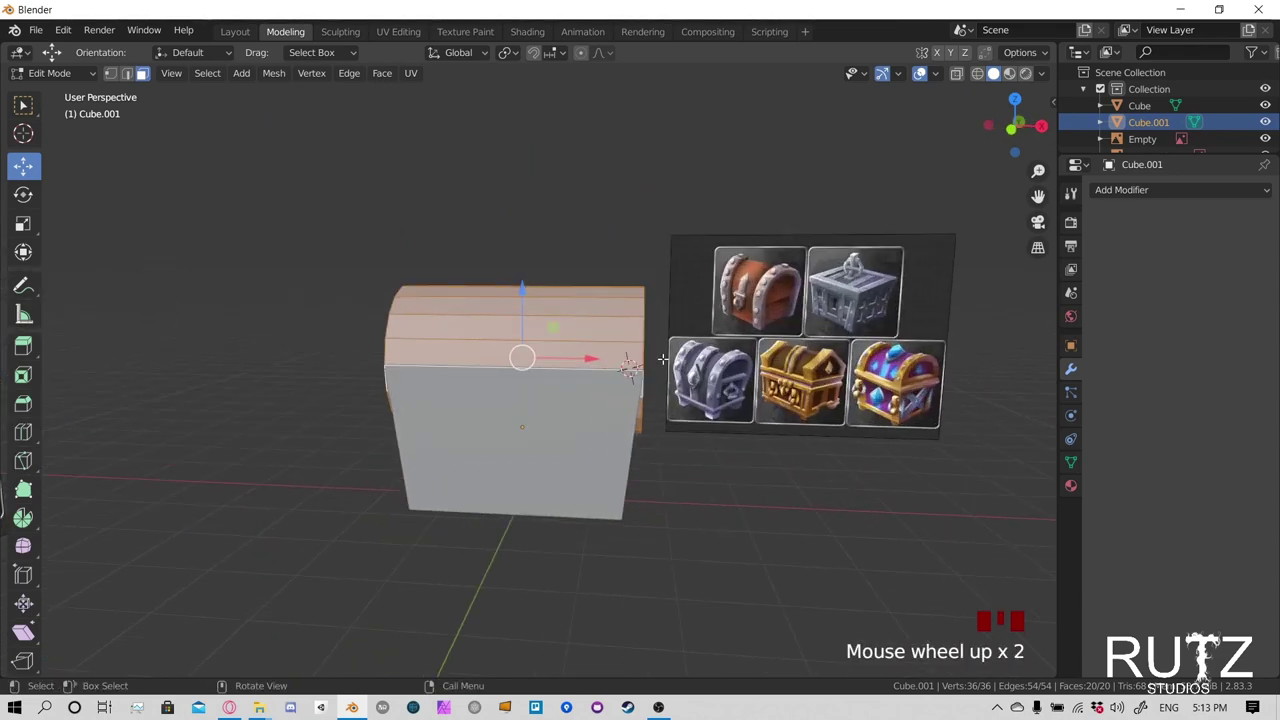
Isolate the cylinder in local view, face it from the front, turn on X-ray and deselect all its faces
key(KP_Divide)
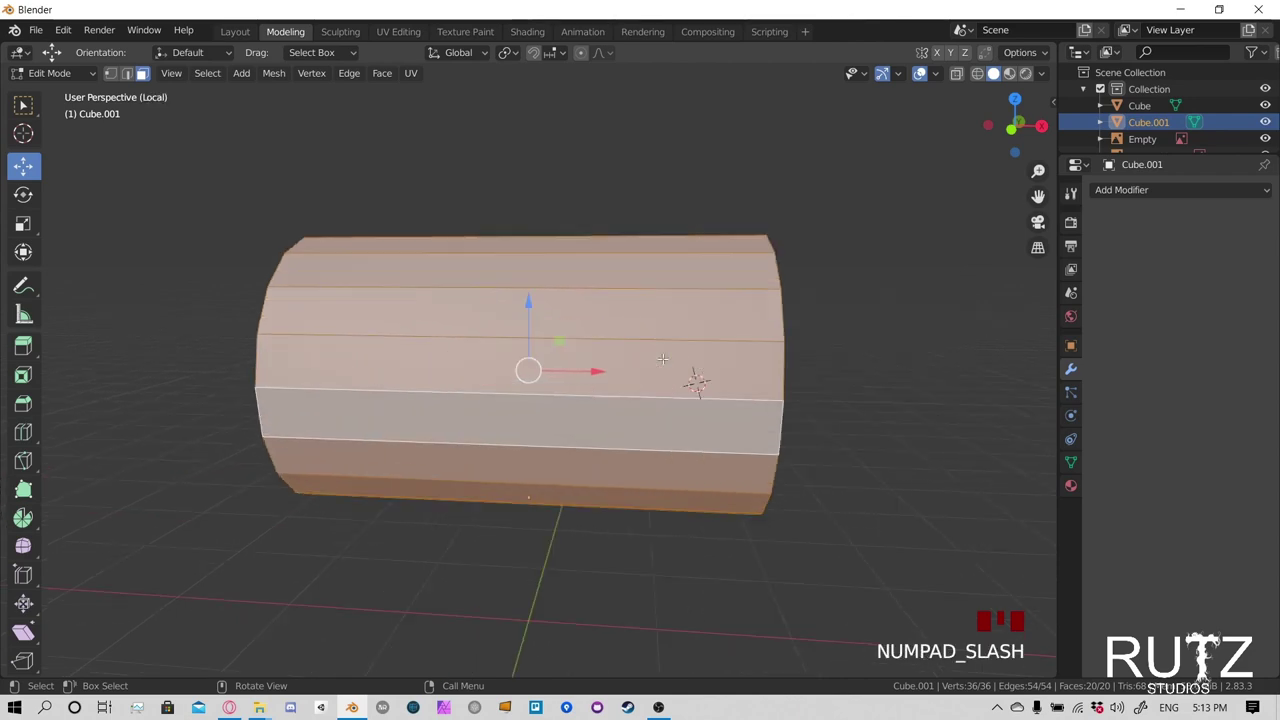
mouse_move(716, 338)
middle_down()
mouse_move(770, 395)
mouse_move(1031, 508)
mouse_move(724, 356)
middle_up()
key(KP_1)
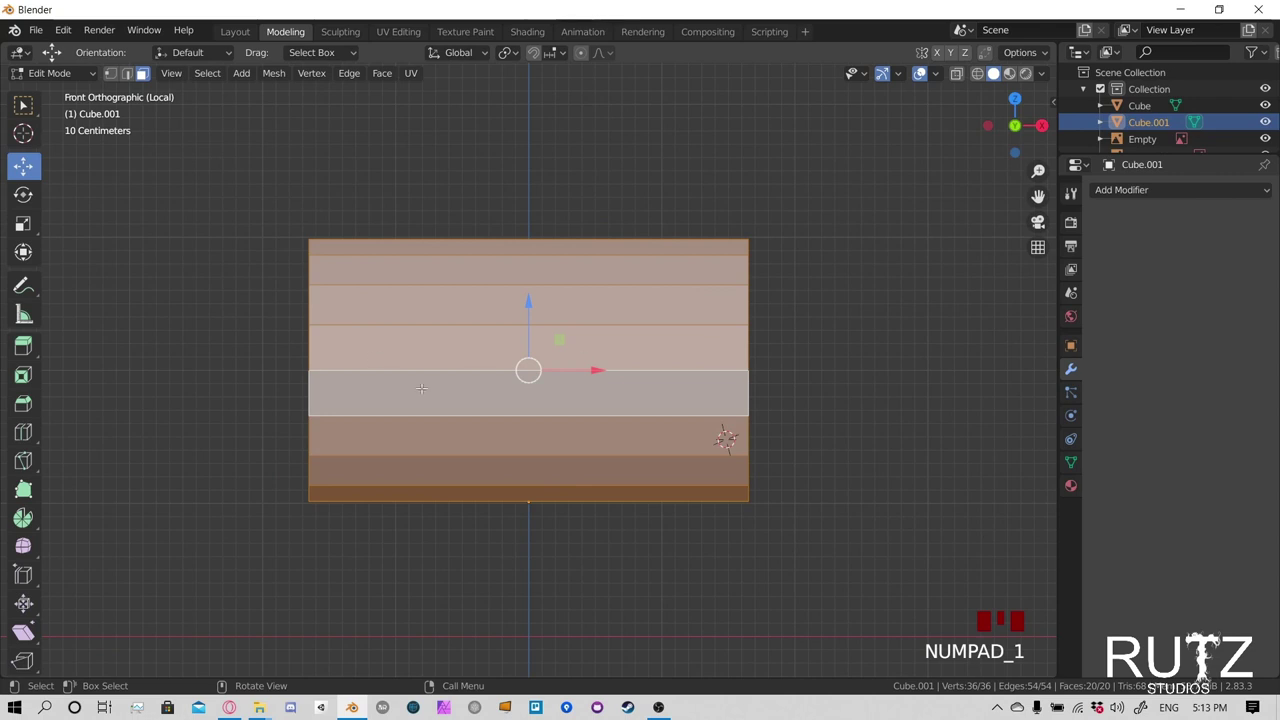
click(958, 78)
click(758, 363)
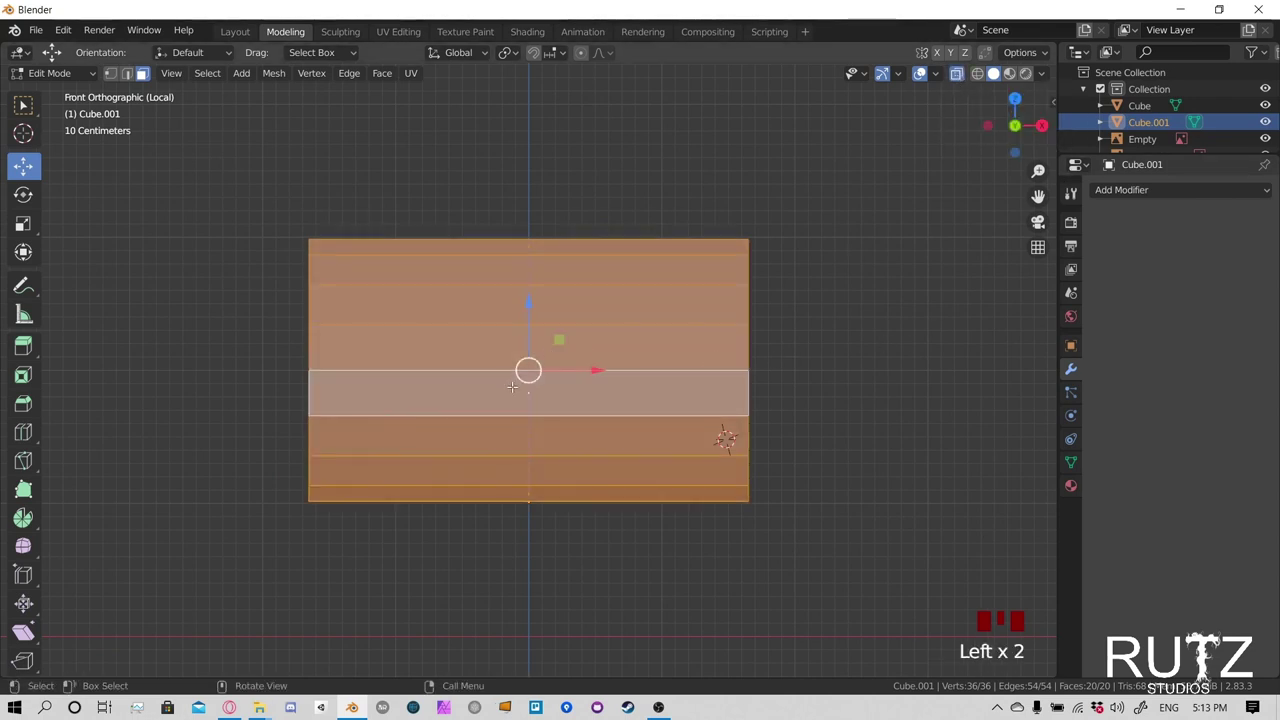
click(857, 383)
shift+middle_drag(614, 409, 558, 301)
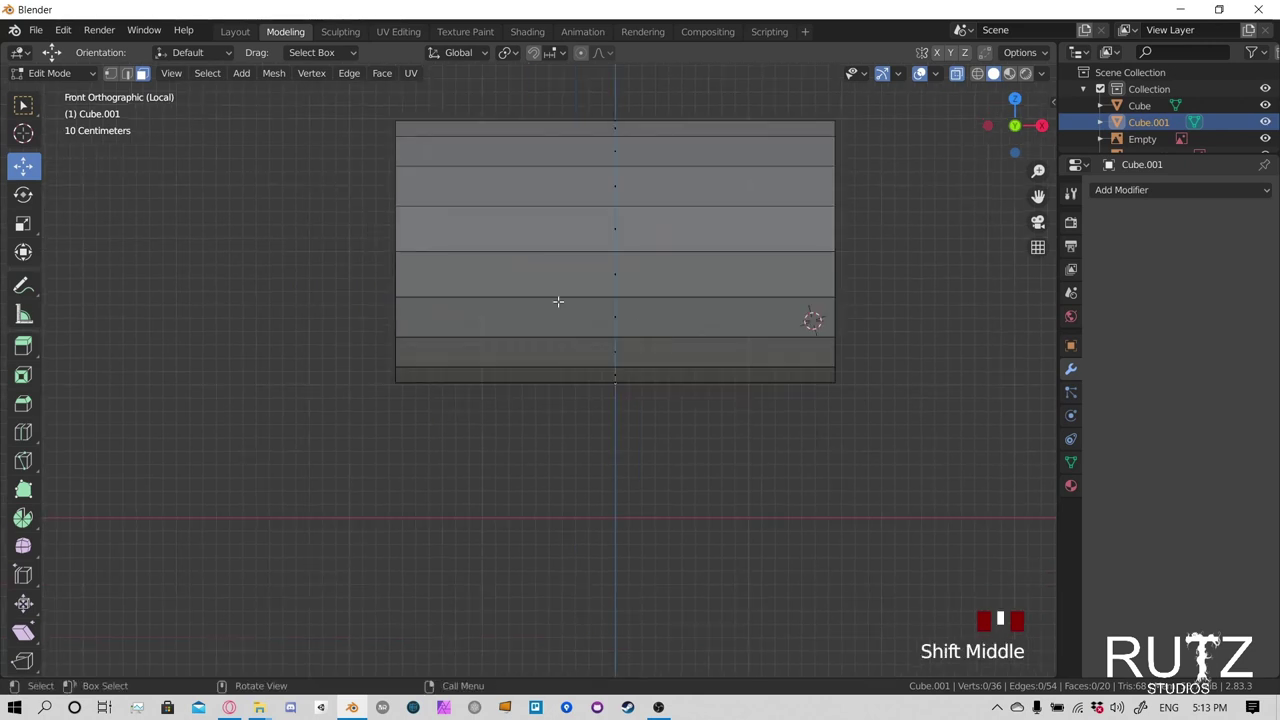
Try to delete the faces of the cylinder's lower half together with both whole end caps
drag(260, 211, 927, 457)
click(388, 253)
drag(363, 247, 963, 466)
middle_drag(978, 338, 904, 357)
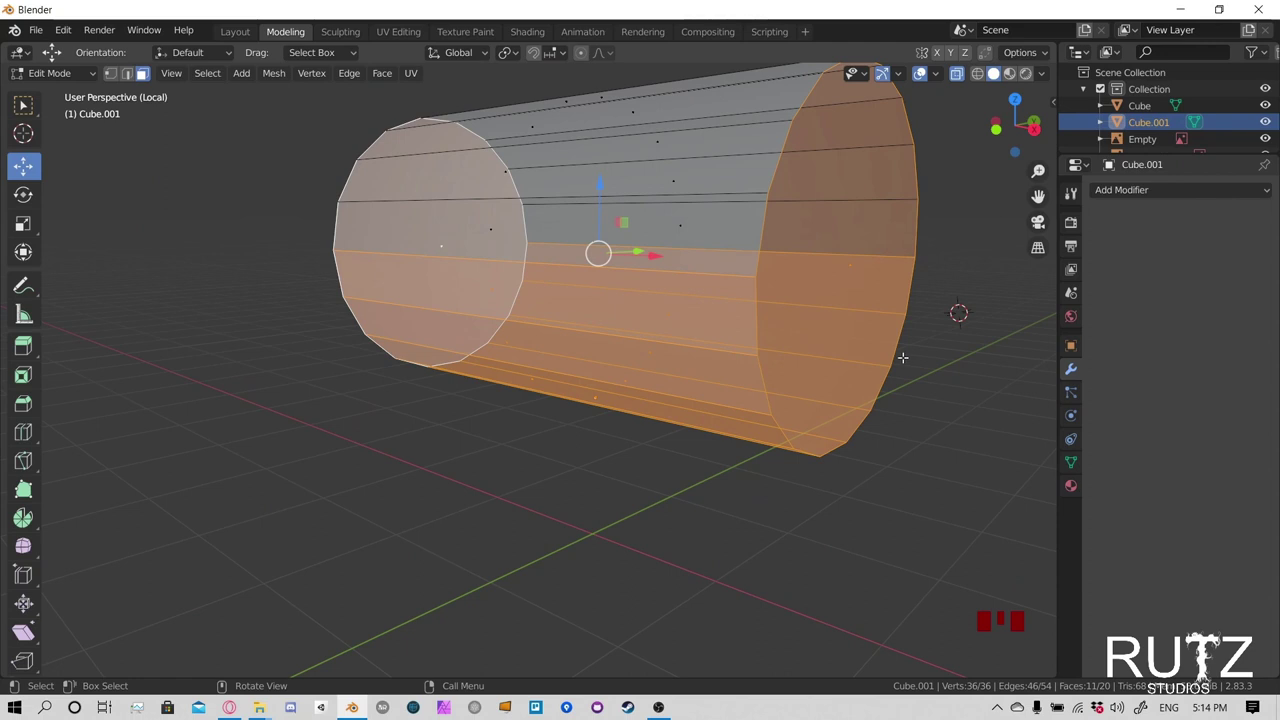
key(x)
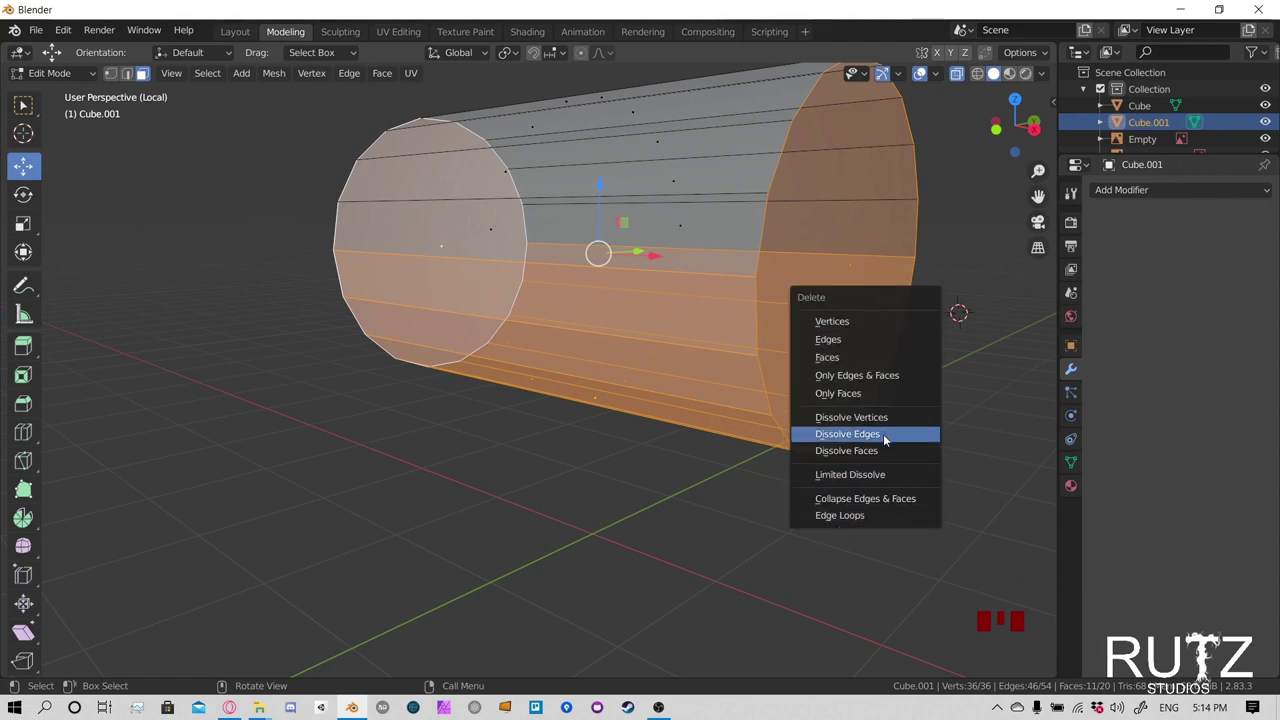
click(847, 360)
scroll(809, 349, down, 3)
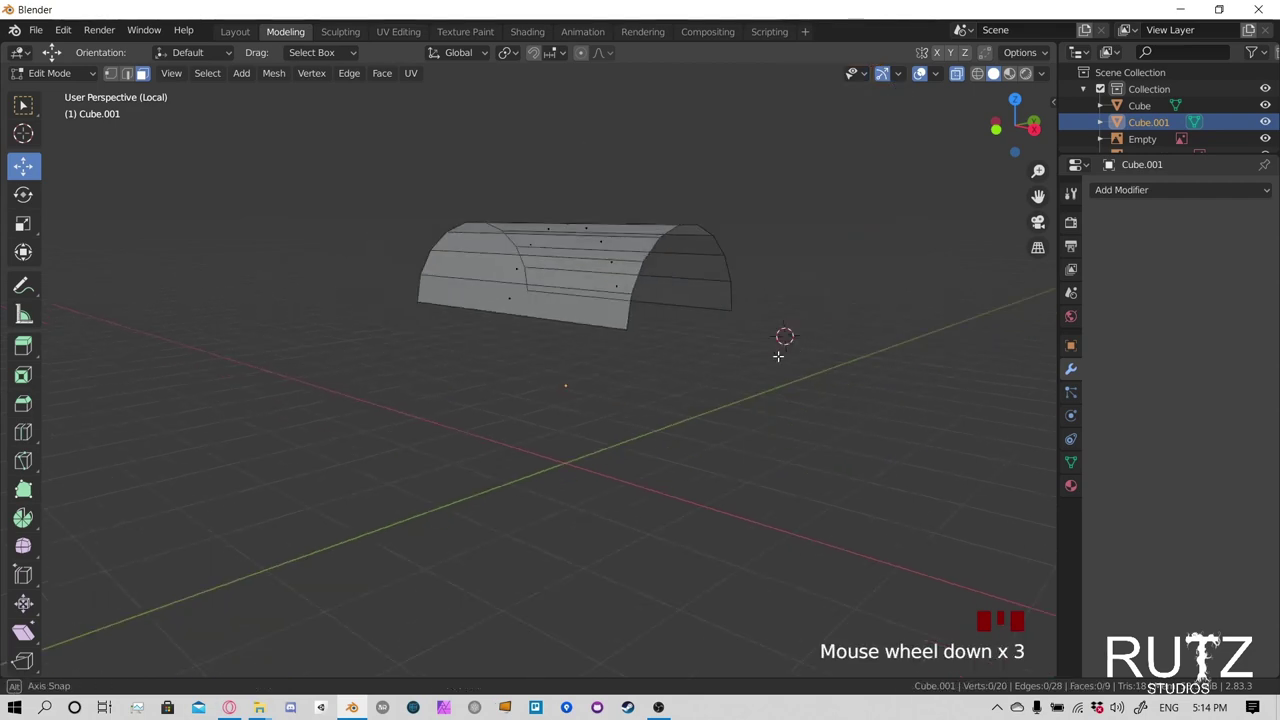
middle_drag(780, 349, 701, 299)
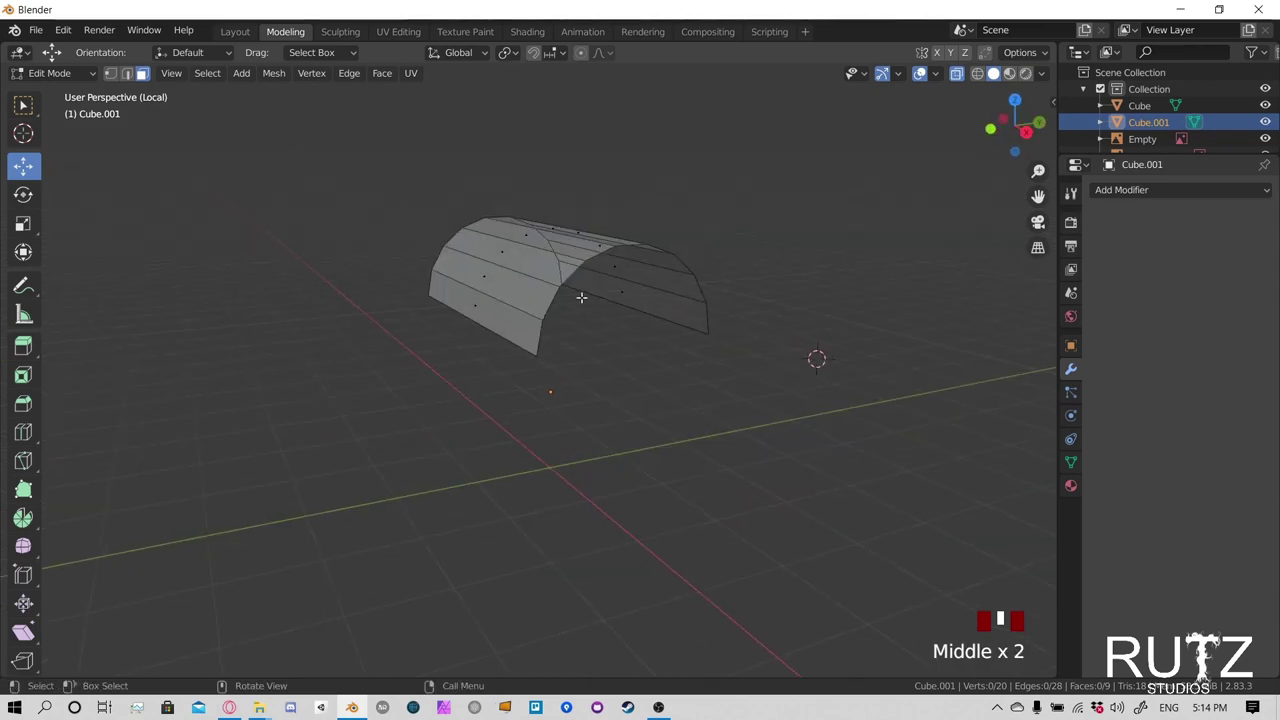
middle_drag(532, 328, 490, 340)
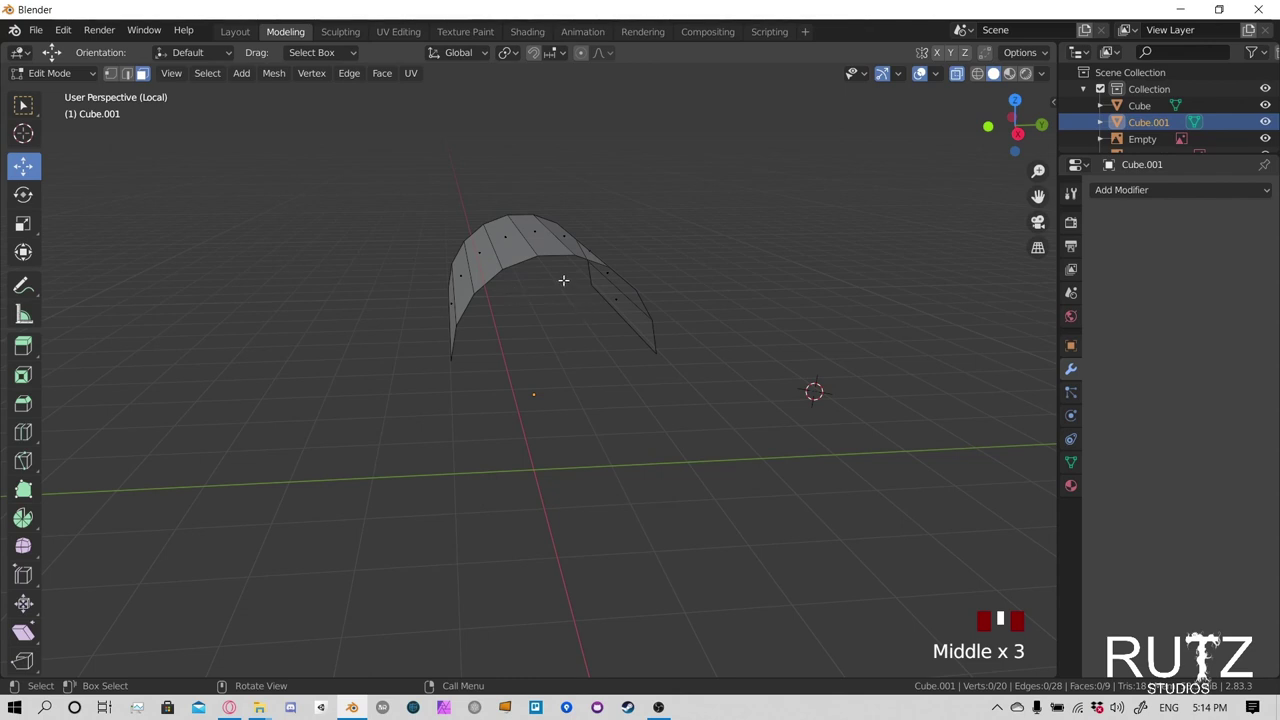
key(ctrl)
key(ctrl+z)
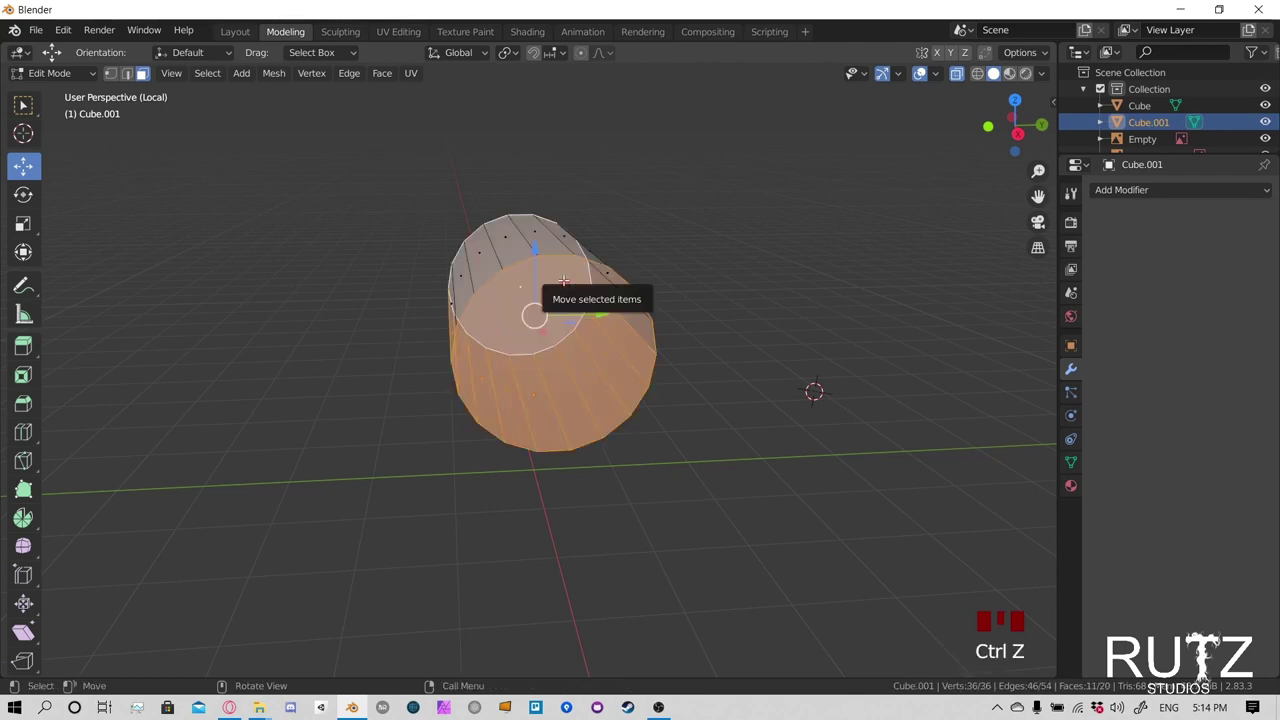
Turn off X-ray and select a single side face of the cylinder using the Select Box tool
middle_drag(494, 310, 940, 120)
click(958, 74)
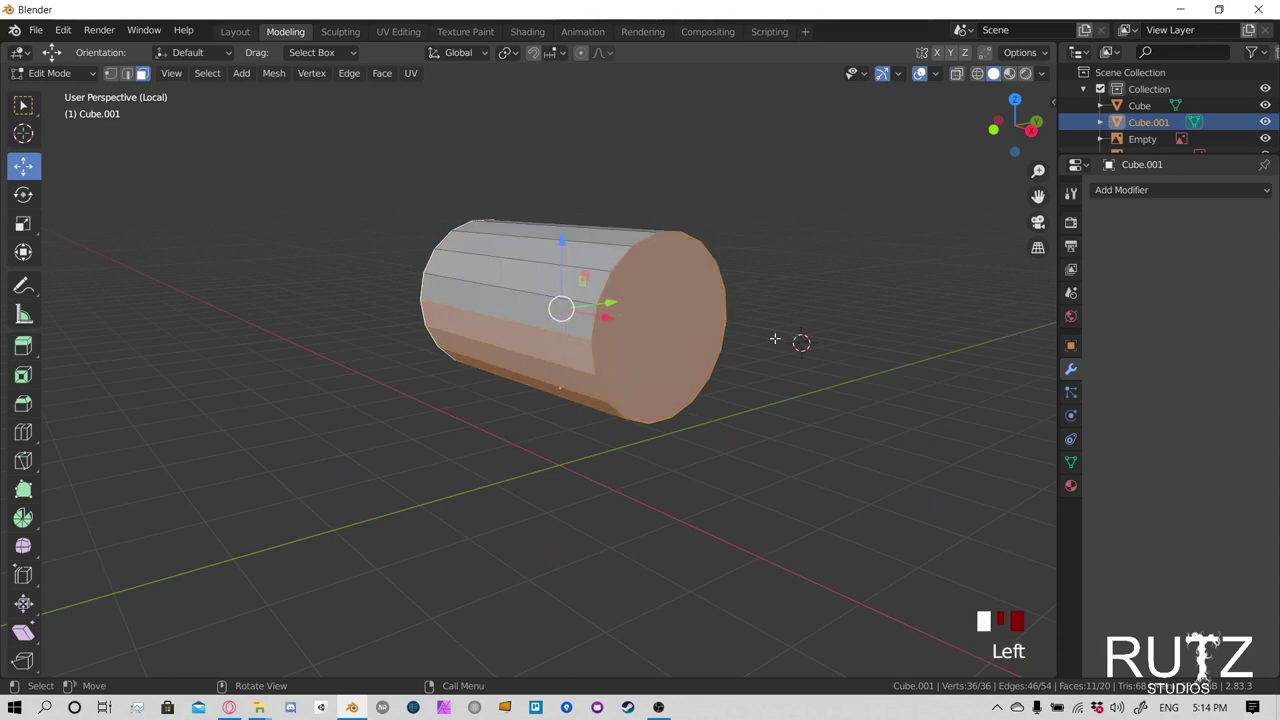
click(24, 106)
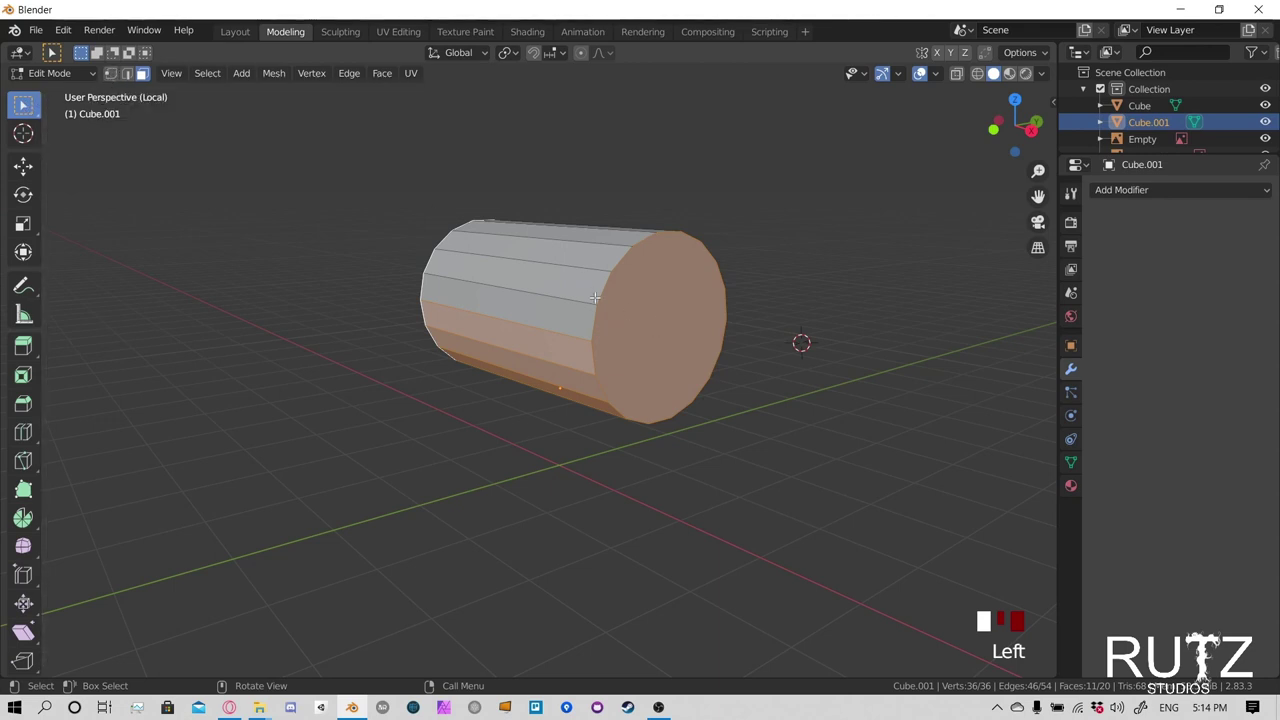
click(640, 330)
click(655, 250)
click(560, 255)
click(560, 305)
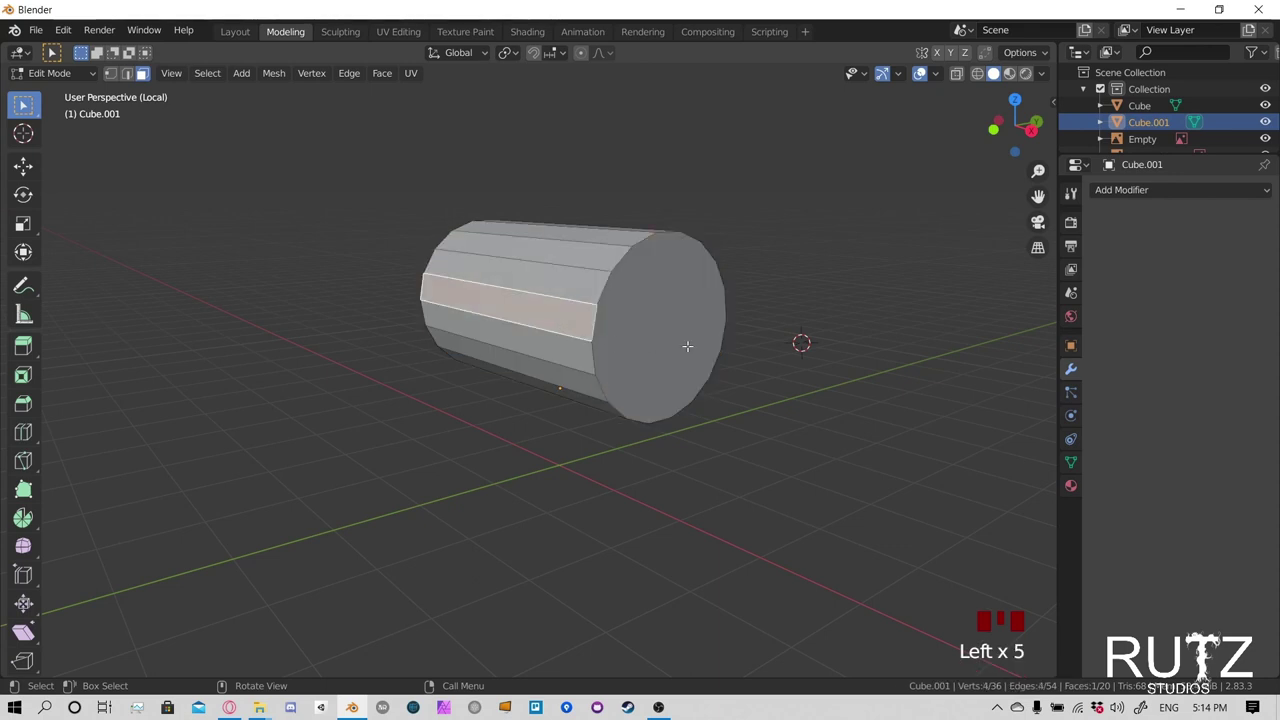
In vertex select mode, knife-cut one end cap horizontally between its two opposite mid-height vertices
key(1)
click(137, 80)
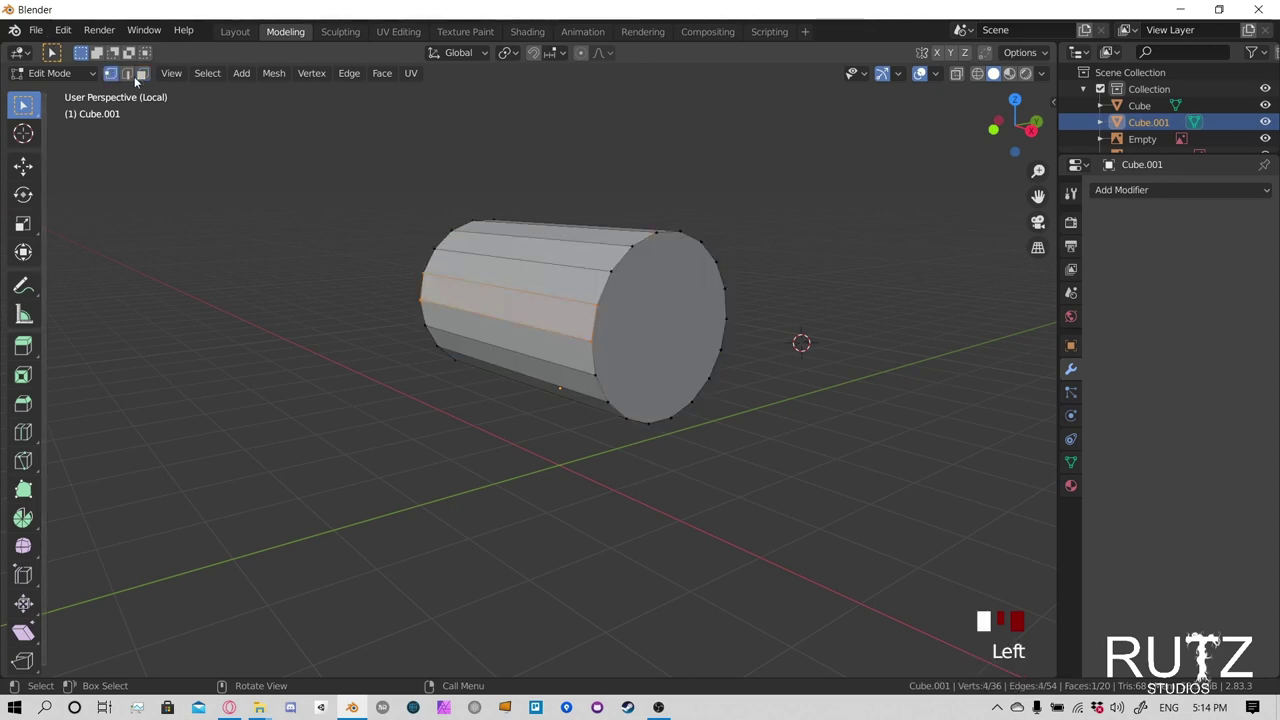
click(562, 386)
middle_drag(720, 337, 471, 304)
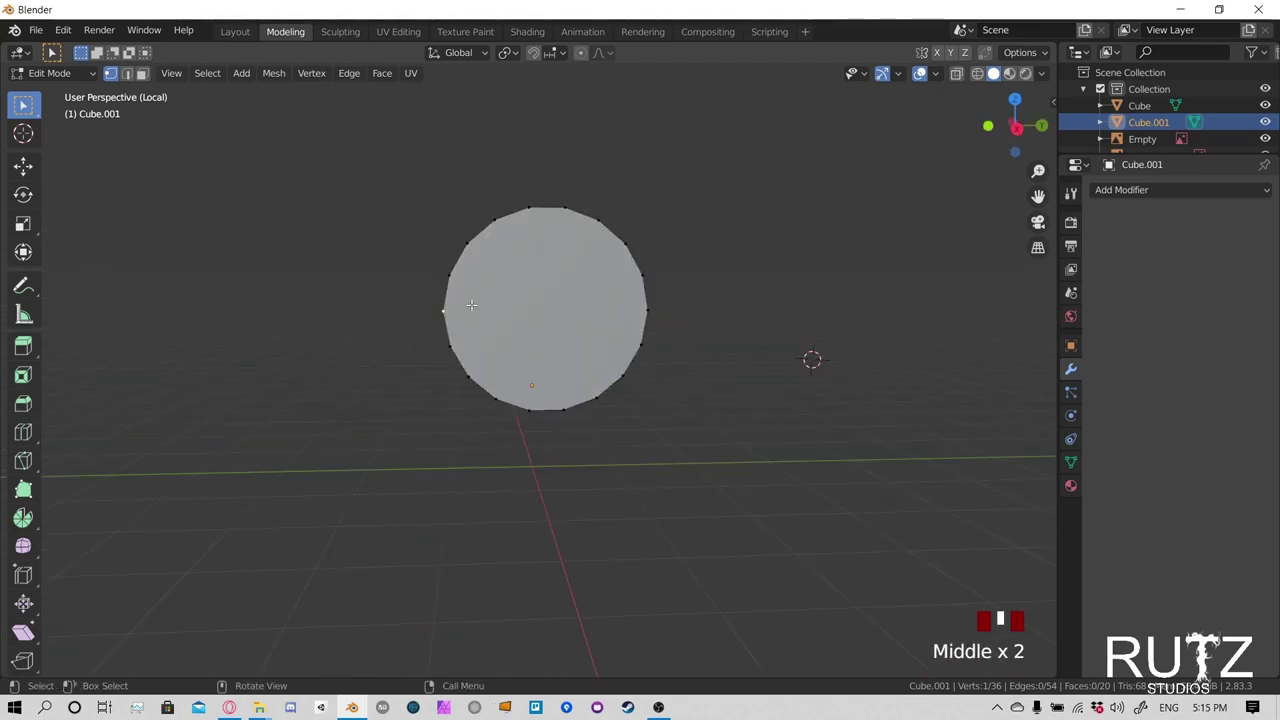
key(k)
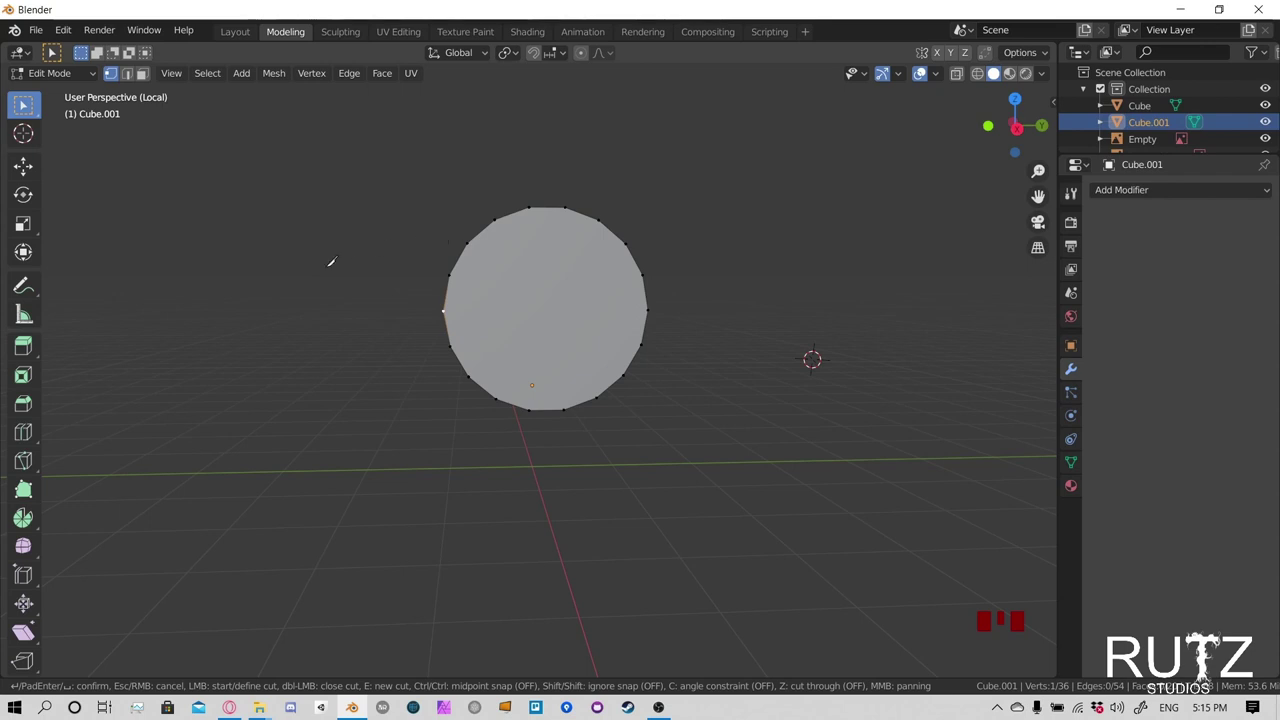
click(445, 310)
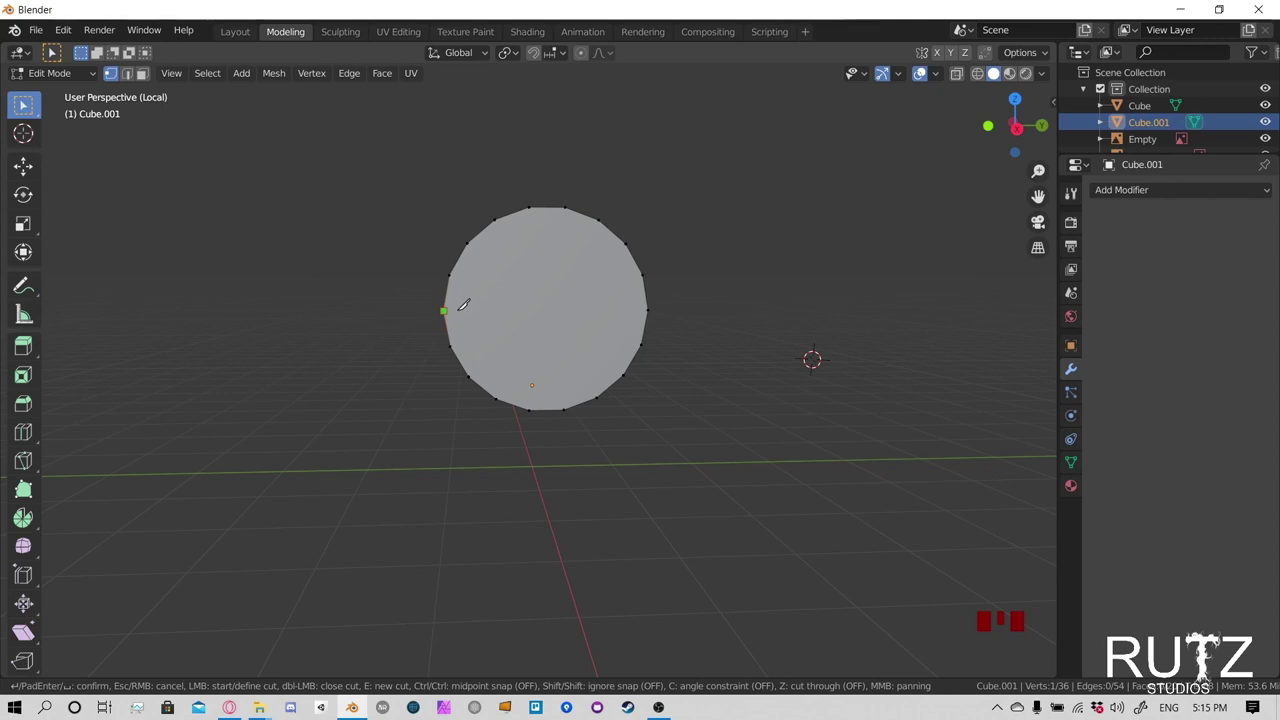
click(449, 309)
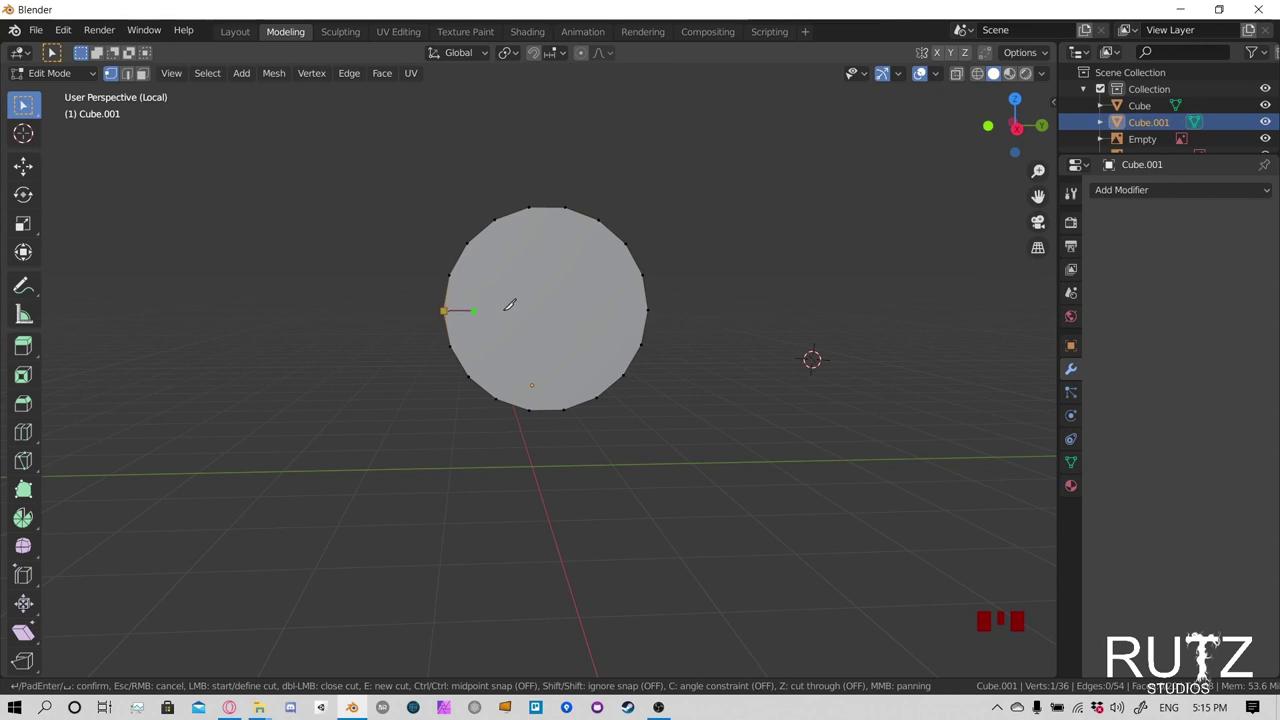
click(650, 309)
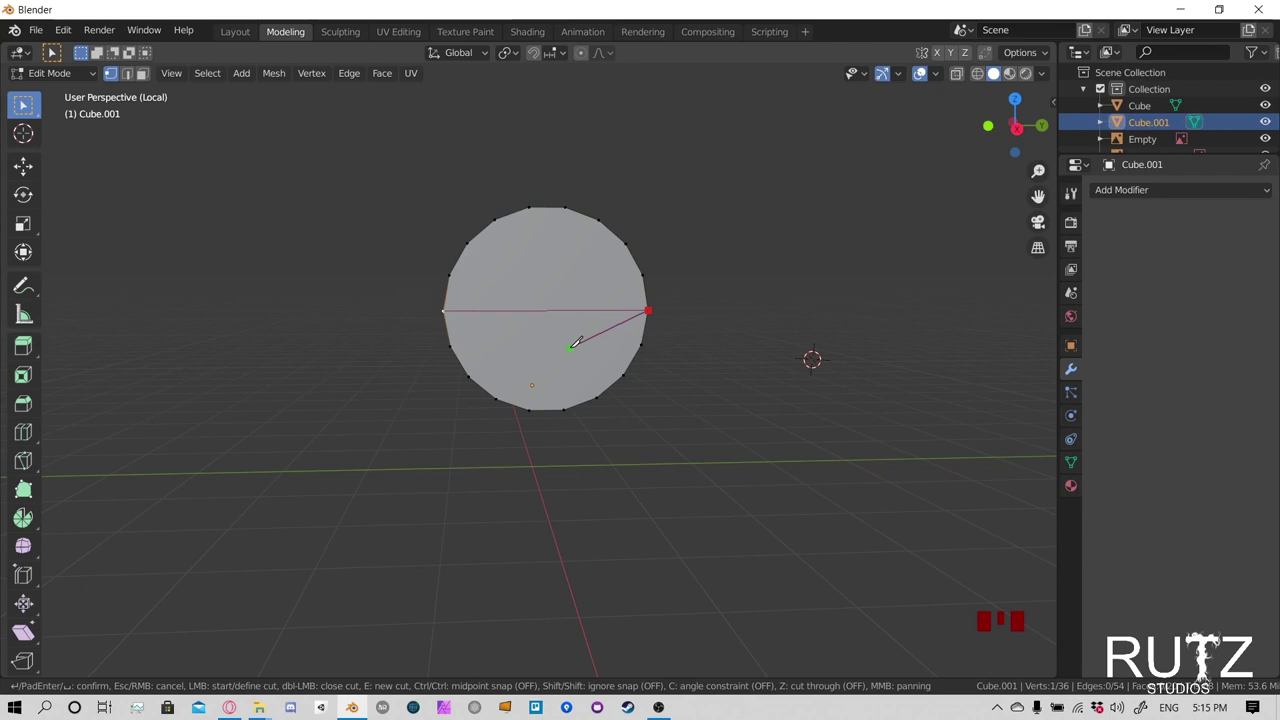
key(Return)
Knife-cut the opposite end cap of the cylinder horizontally between its mid-height vertices
middle_drag(479, 282, 444, 368)
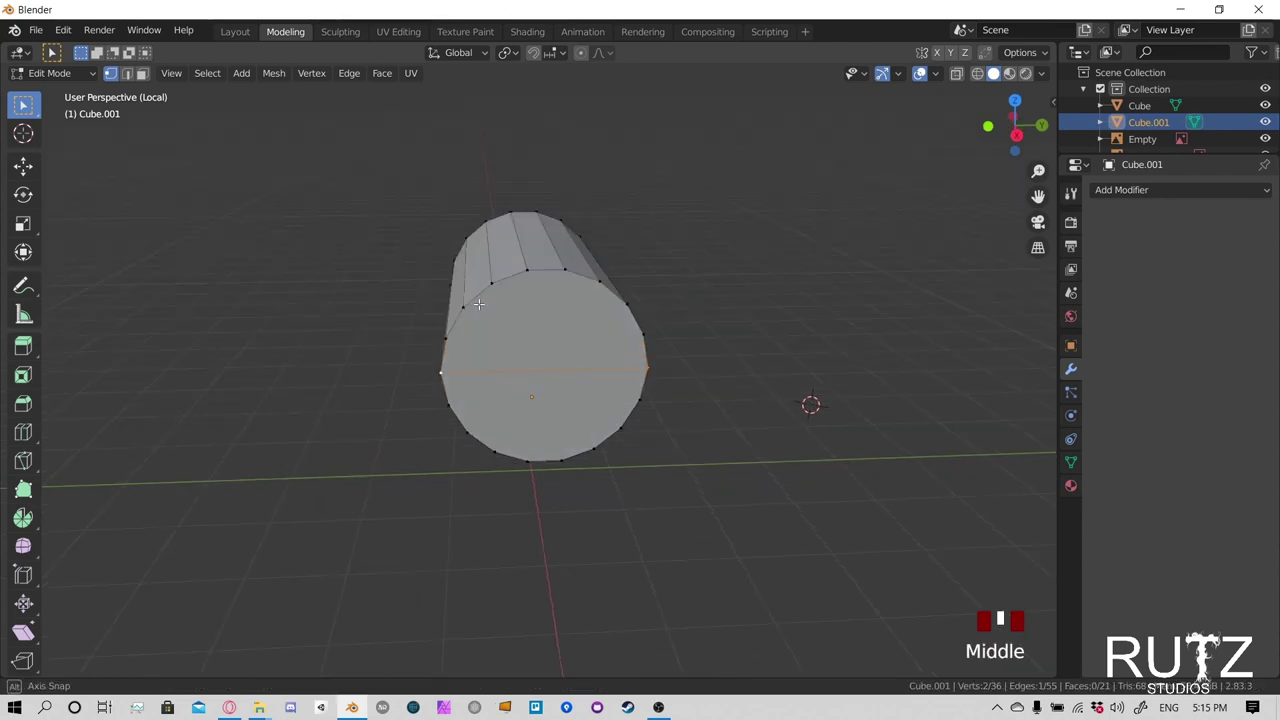
middle_drag(634, 363, 380, 349)
middle_drag(716, 349, 441, 311)
scroll(441, 311, up, 2)
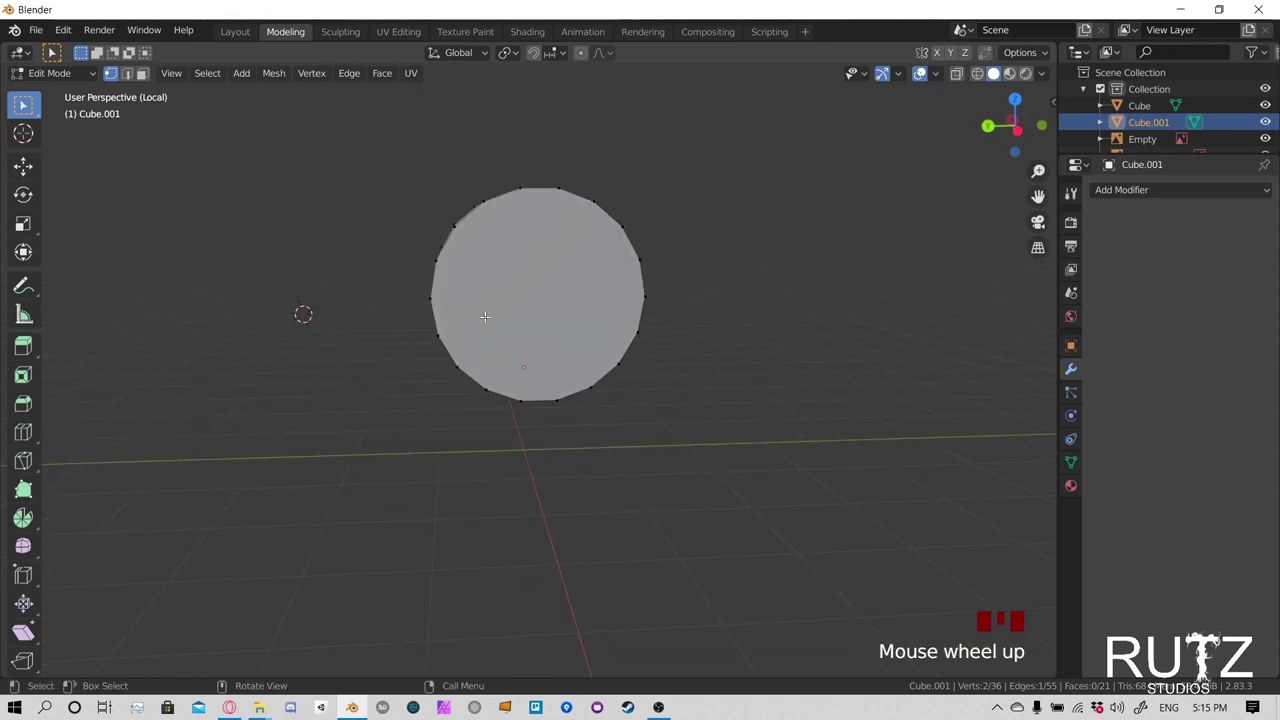
scroll(440, 305, down, 1)
key(k)
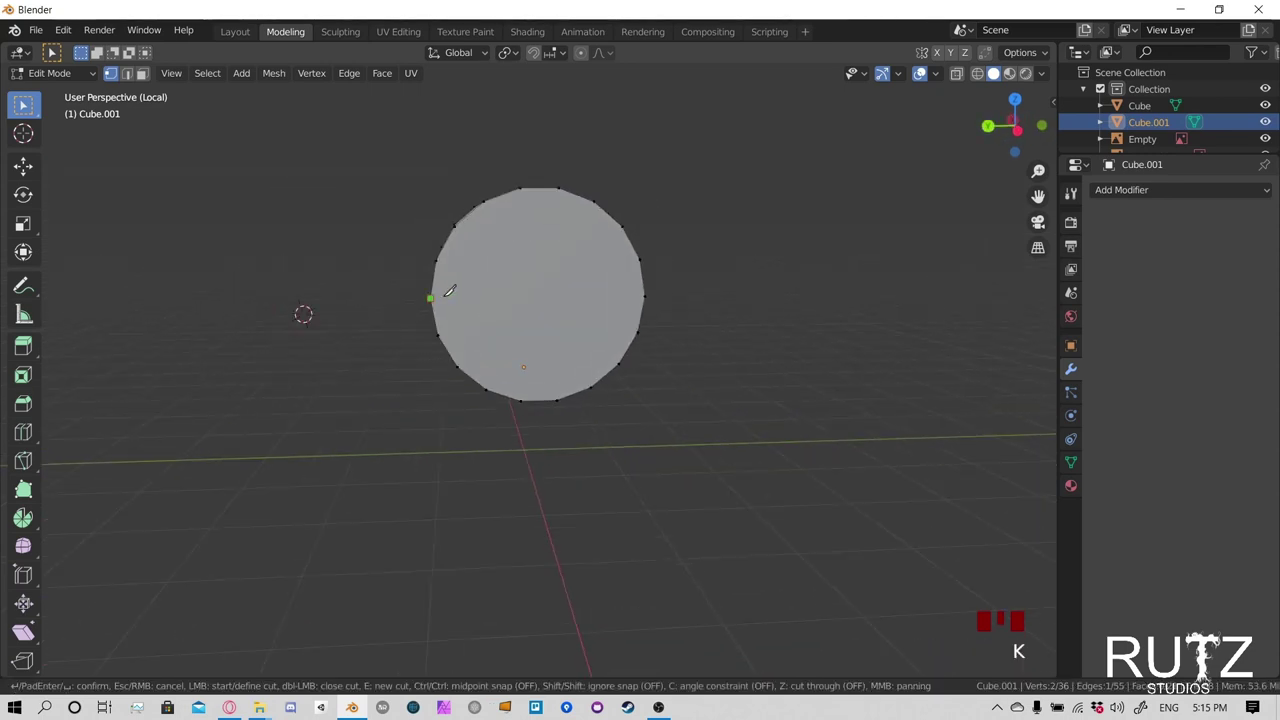
click(445, 295)
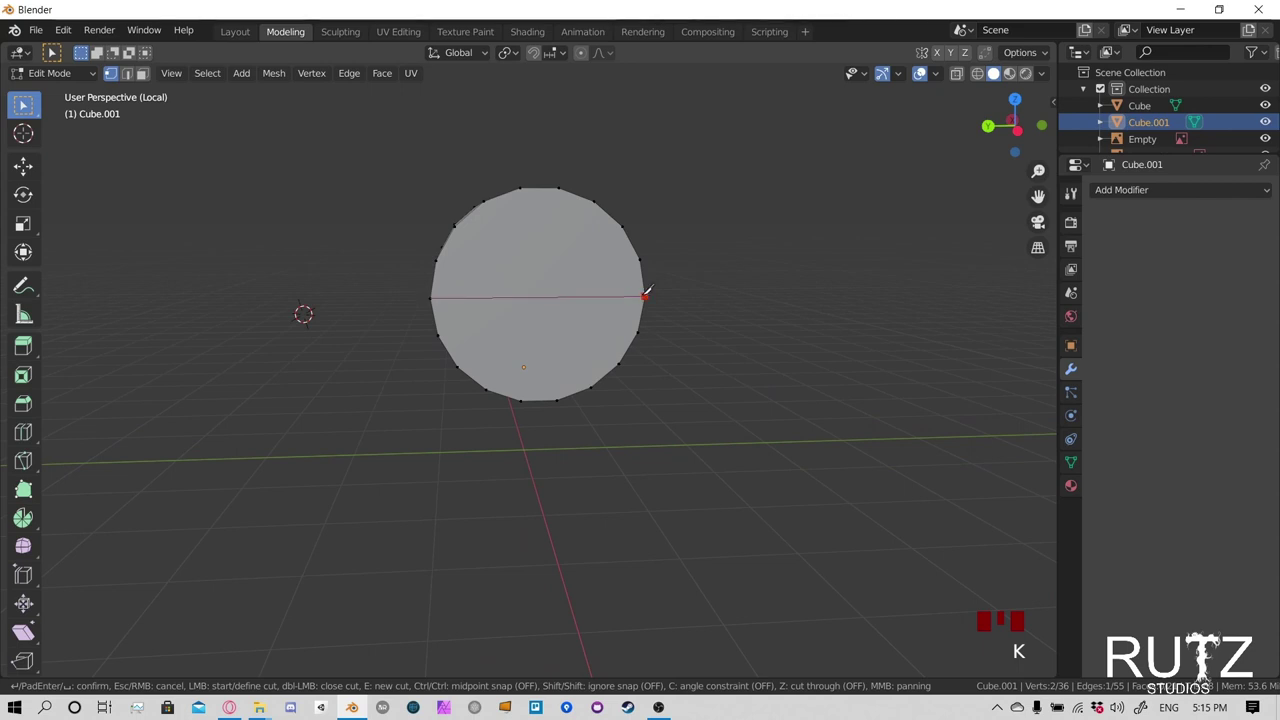
click(645, 294)
key(Return)
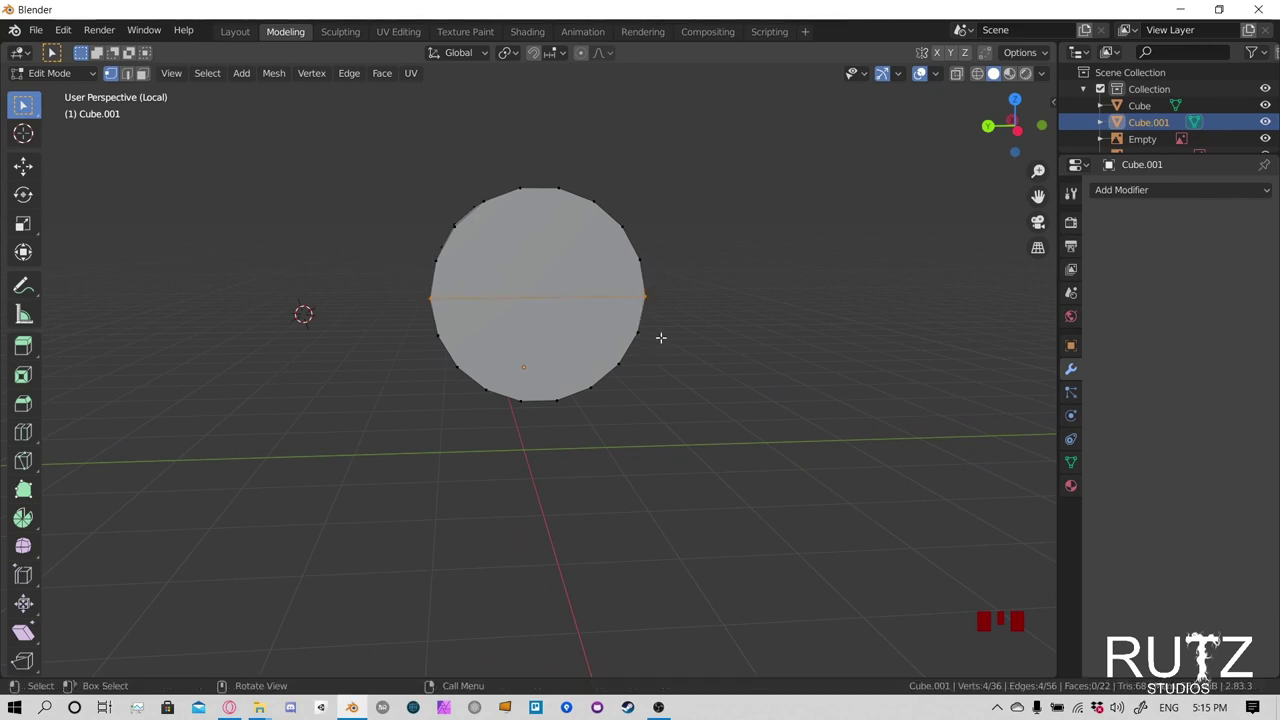
Delete all faces of the cylinder's lower half, including the lower halves of both end caps, using X-ray selection in front view
middle_drag(660, 337, 877, 331)
key(KP_1)
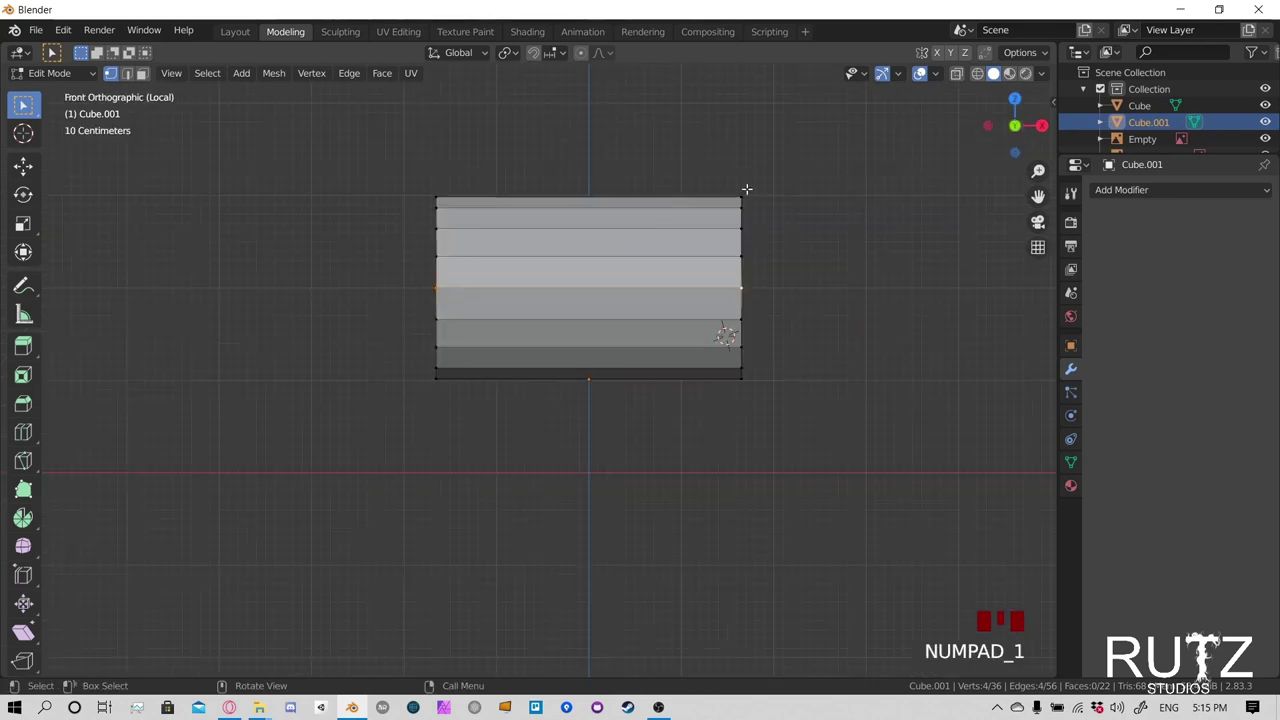
click(956, 74)
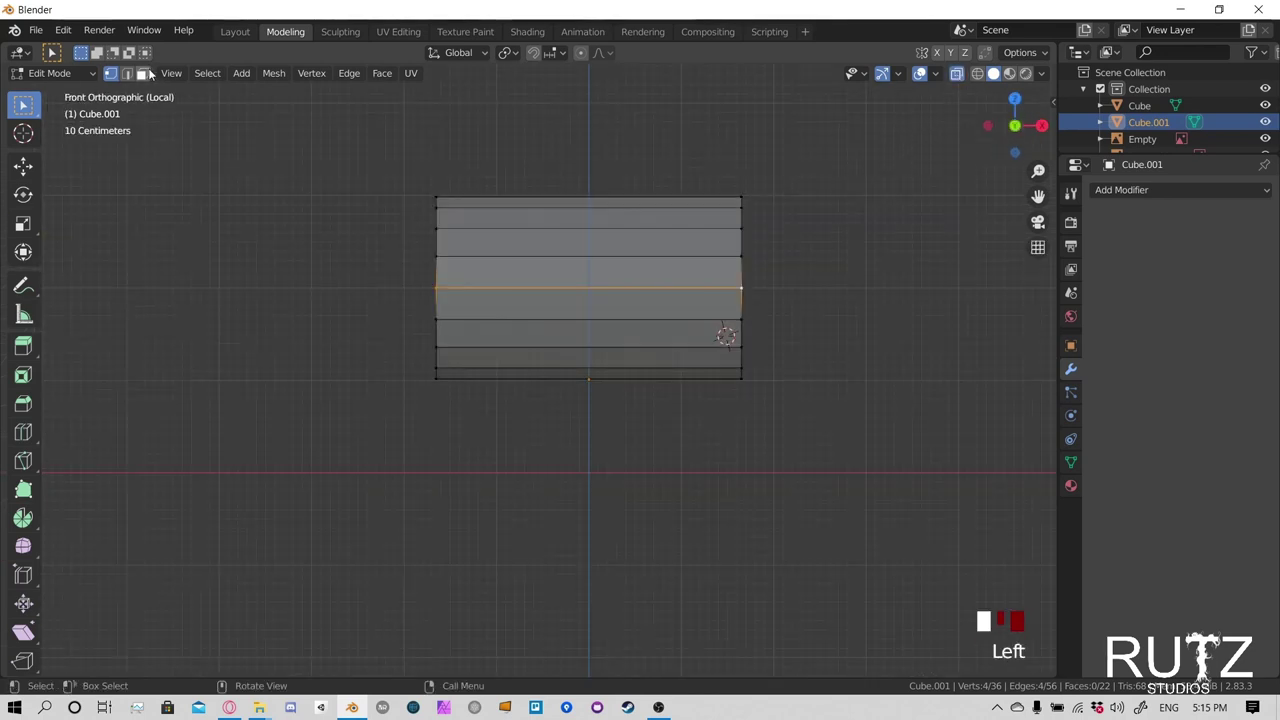
click(143, 74)
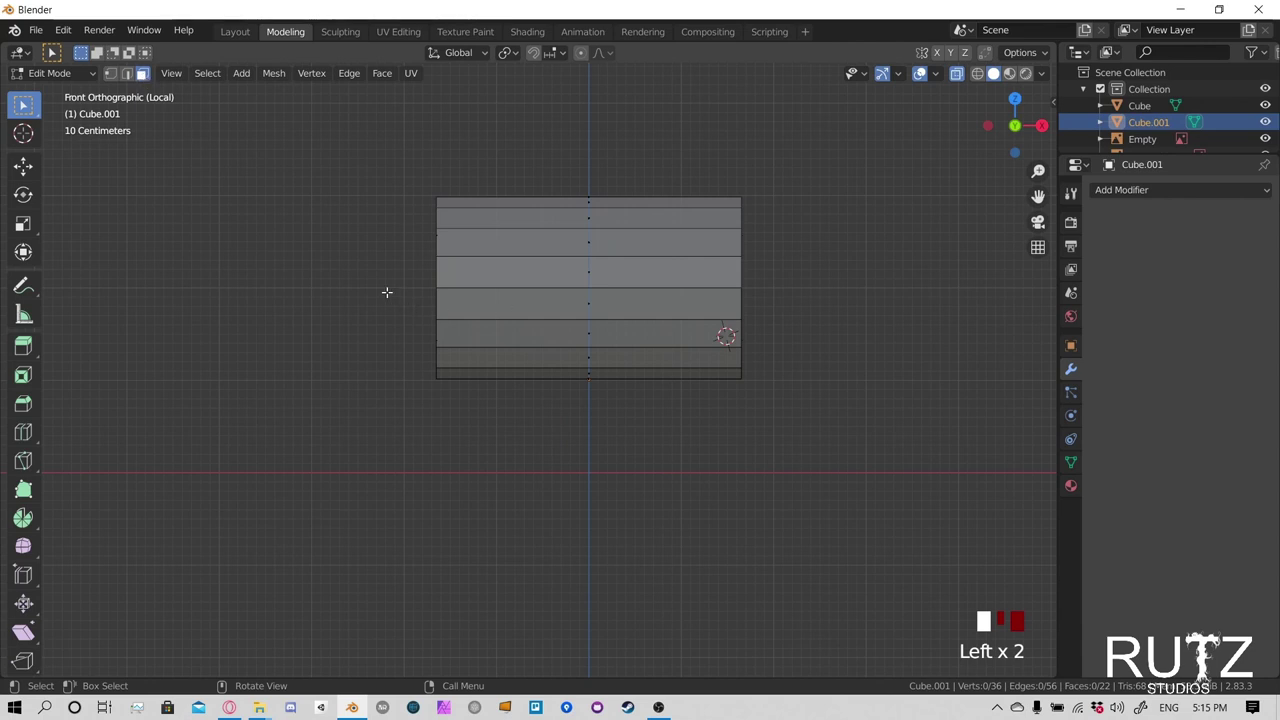
drag(371, 271, 840, 440)
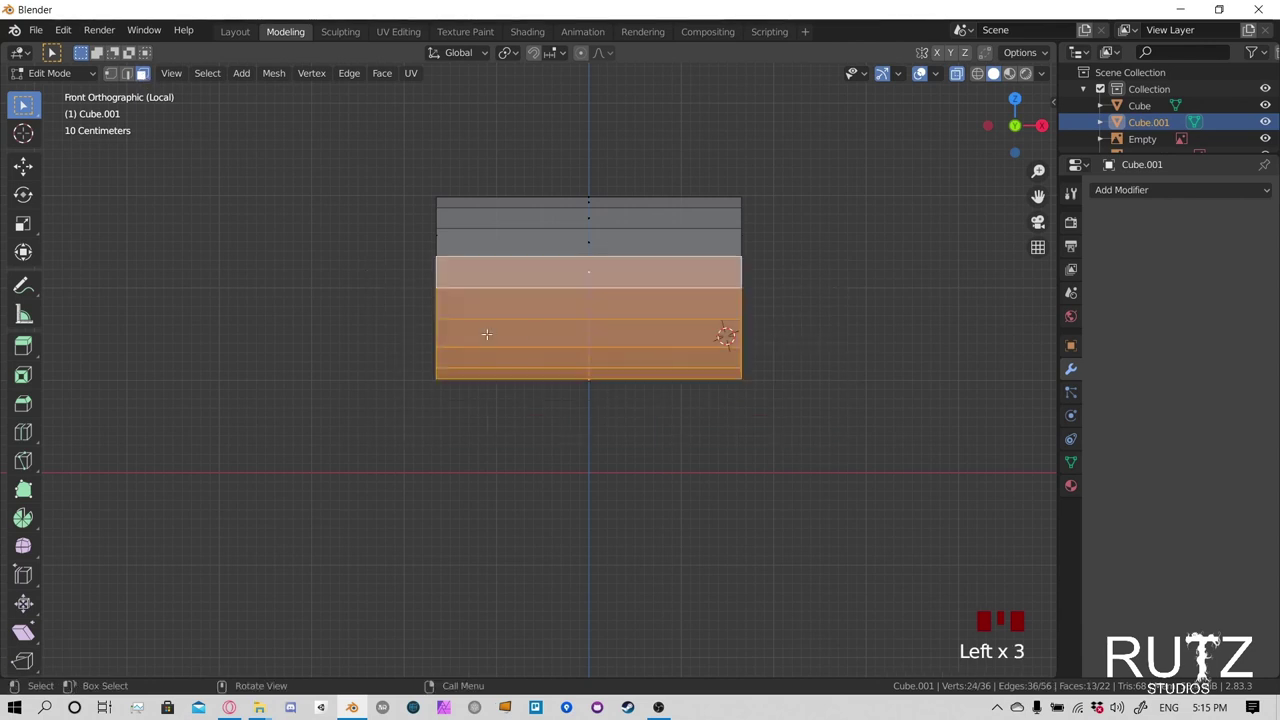
drag(406, 282, 866, 431)
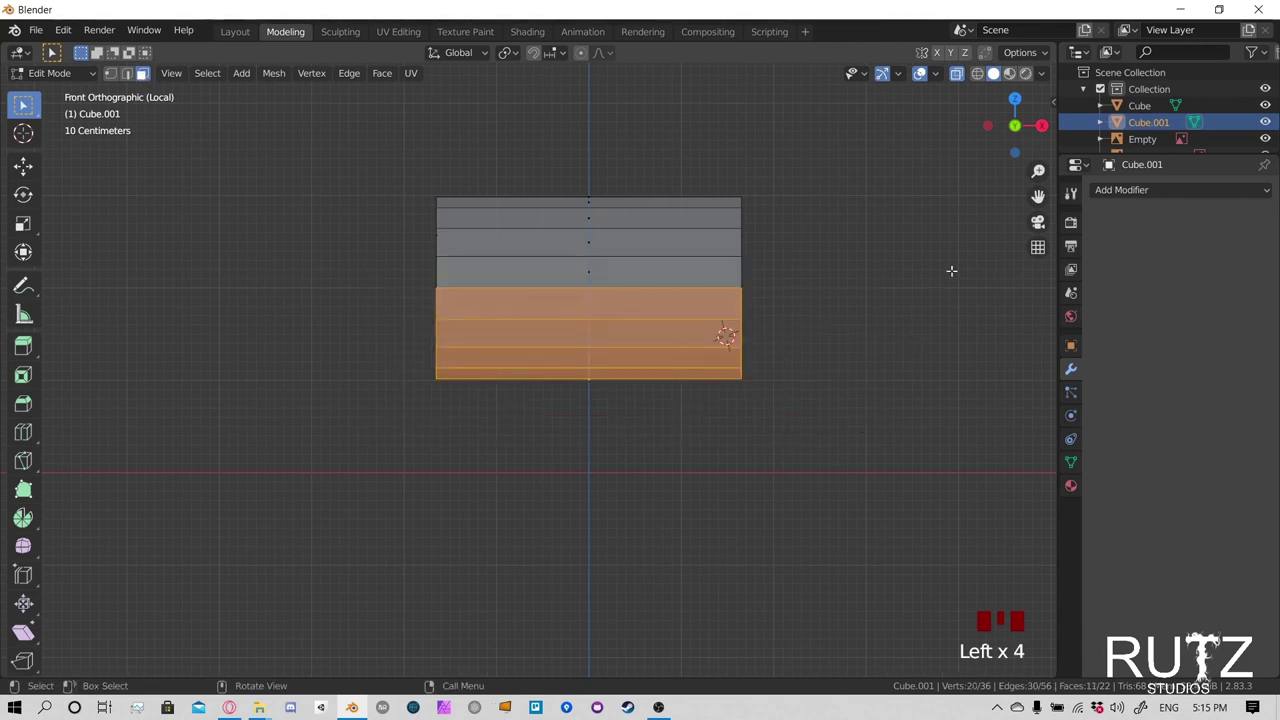
middle_drag(871, 283, 439, 206)
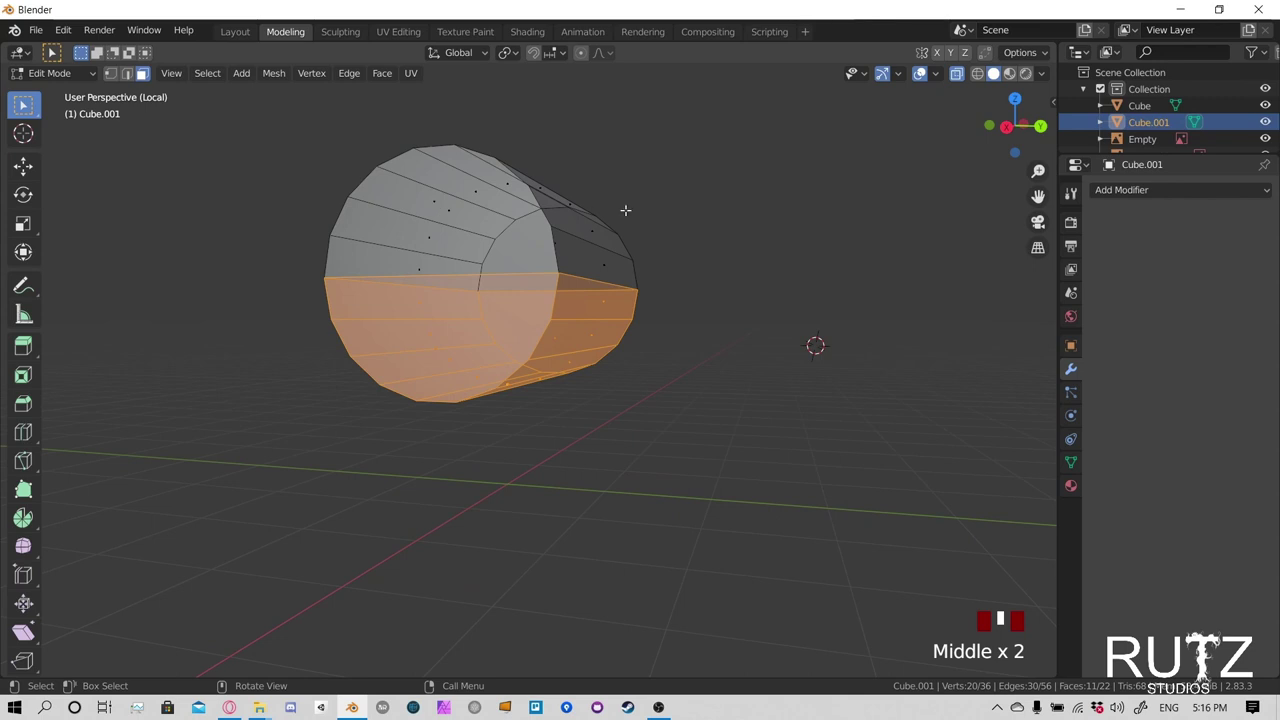
middle_drag(625, 210, 606, 236)
middle_drag(758, 244, 526, 241)
key(Delete)
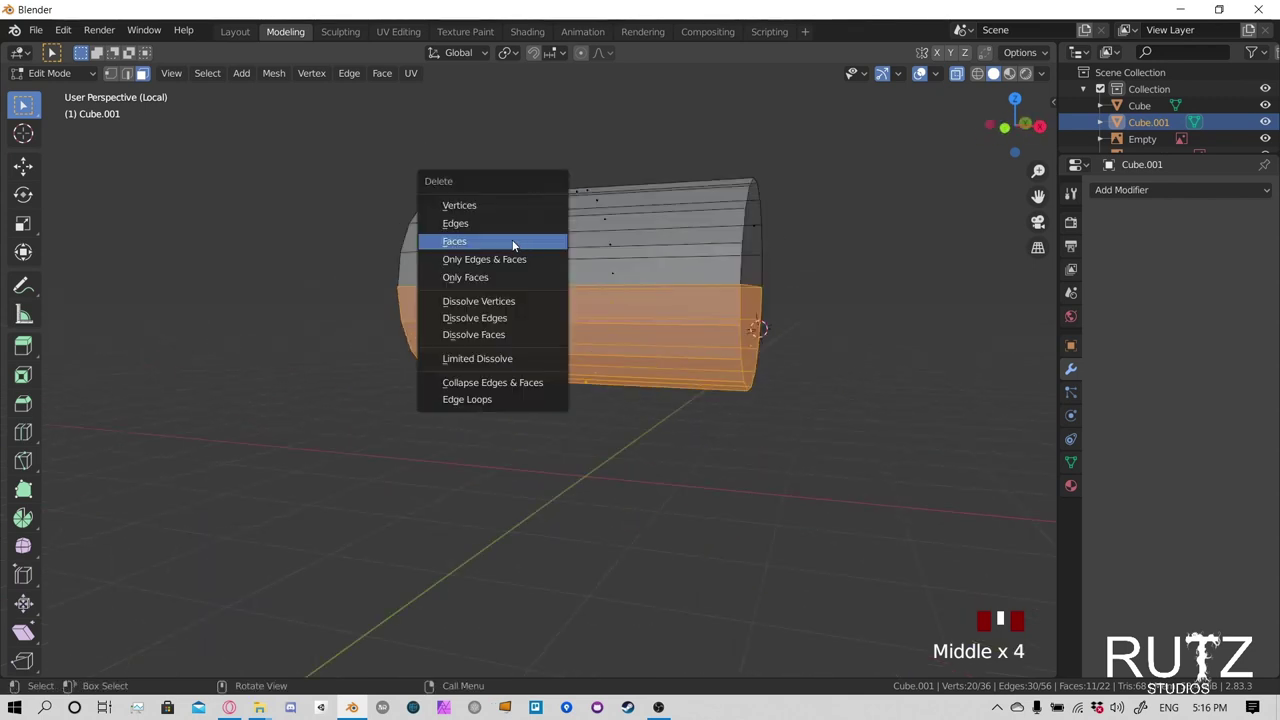
click(511, 242)
Turn off X-ray and exit local view so the half-cylinder lid is shown with the chest body
middle_drag(803, 280, 676, 207)
click(958, 73)
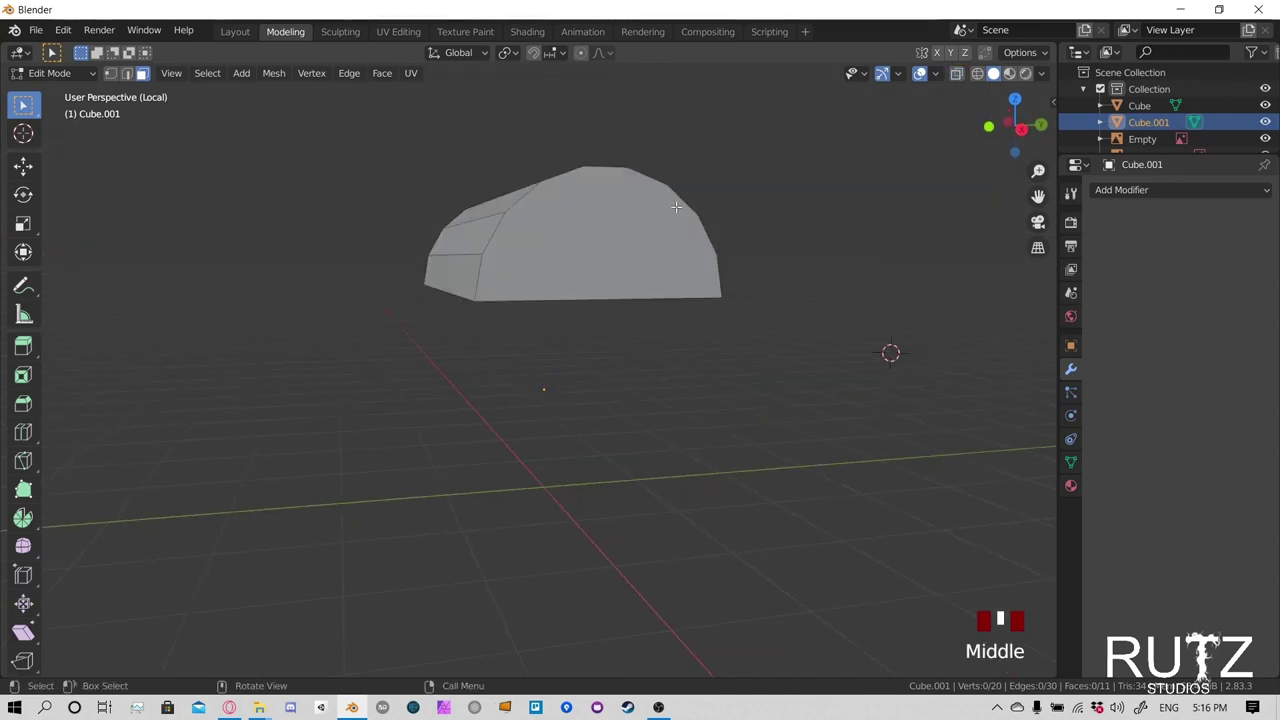
middle_drag(608, 254, 657, 257)
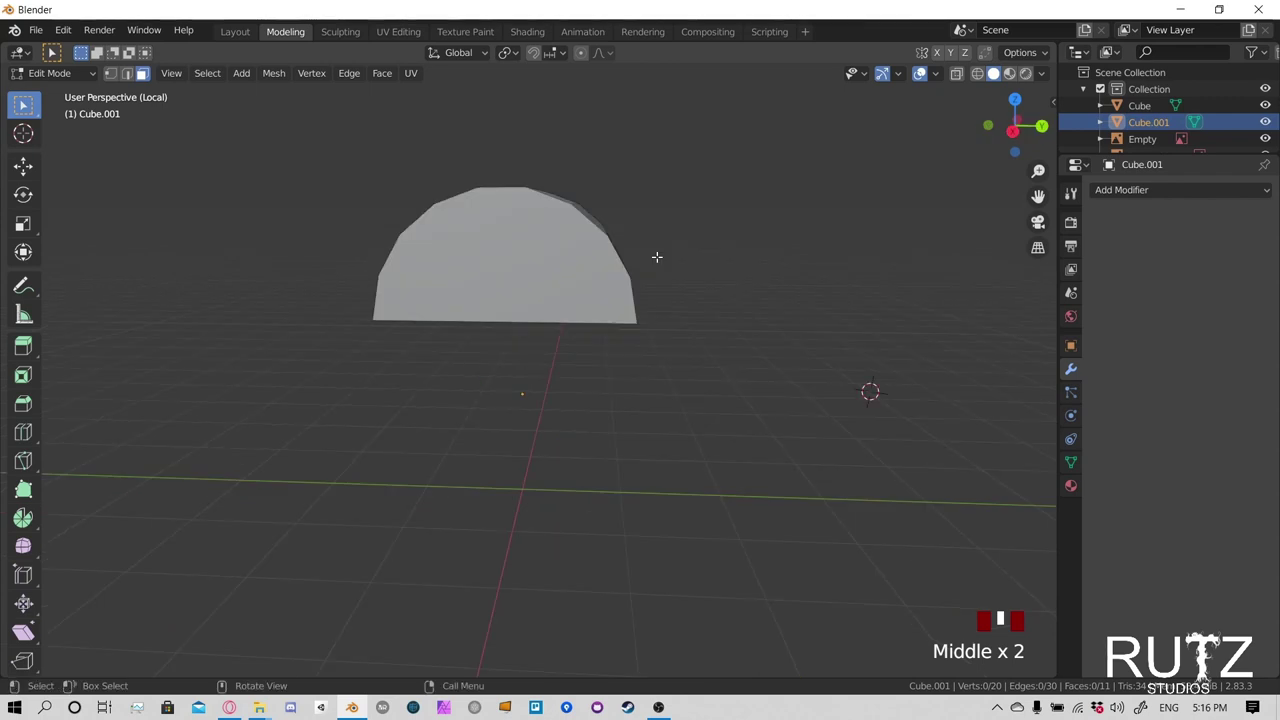
key(KP_Divide)
middle_drag(657, 257, 597, 334)
click(597, 334)
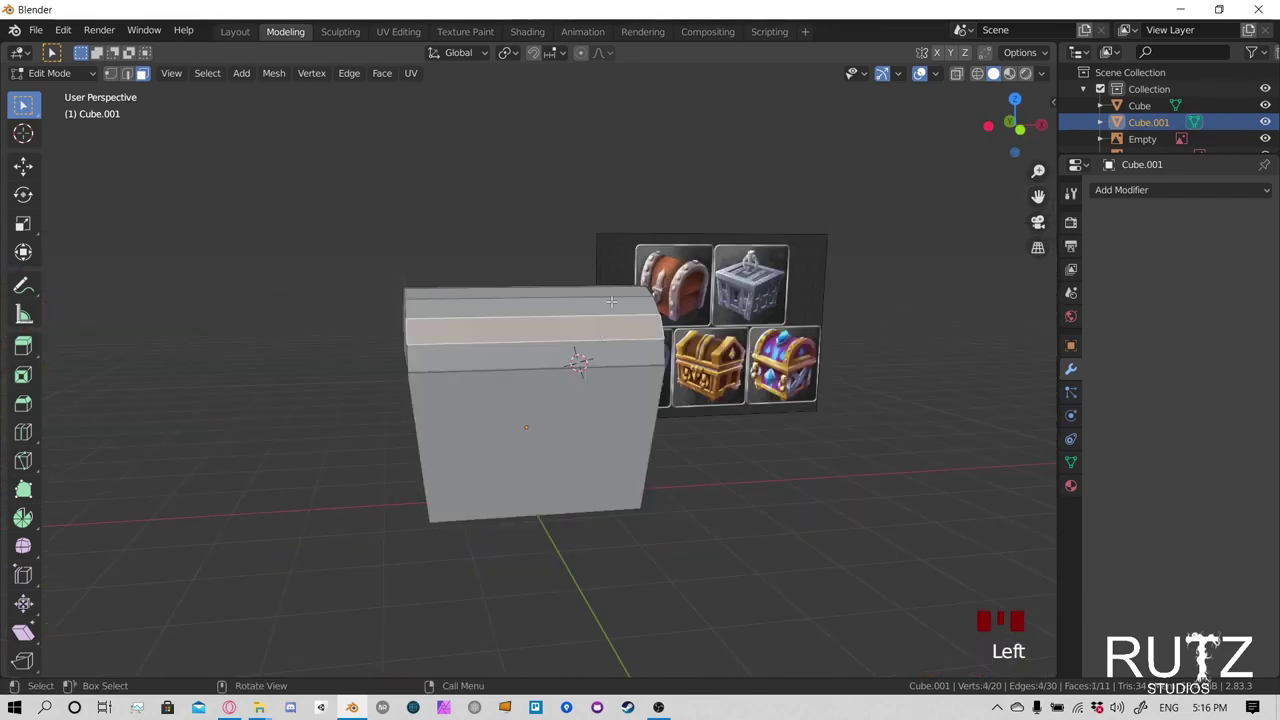
mouse_move(536, 300)
middle_down()
mouse_move(789, 297)
mouse_move(517, 297)
middle_up()
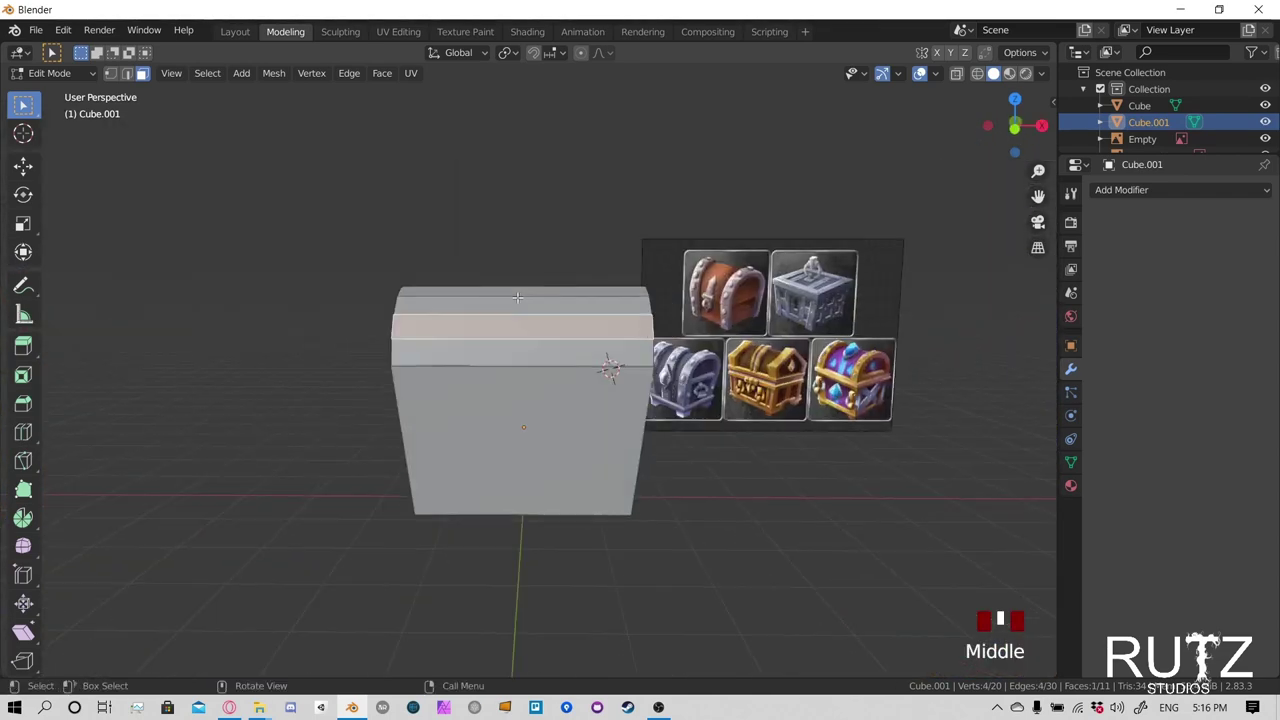
Switch to the Layout workspace in Object Mode and select the chest lid
click(80, 73)
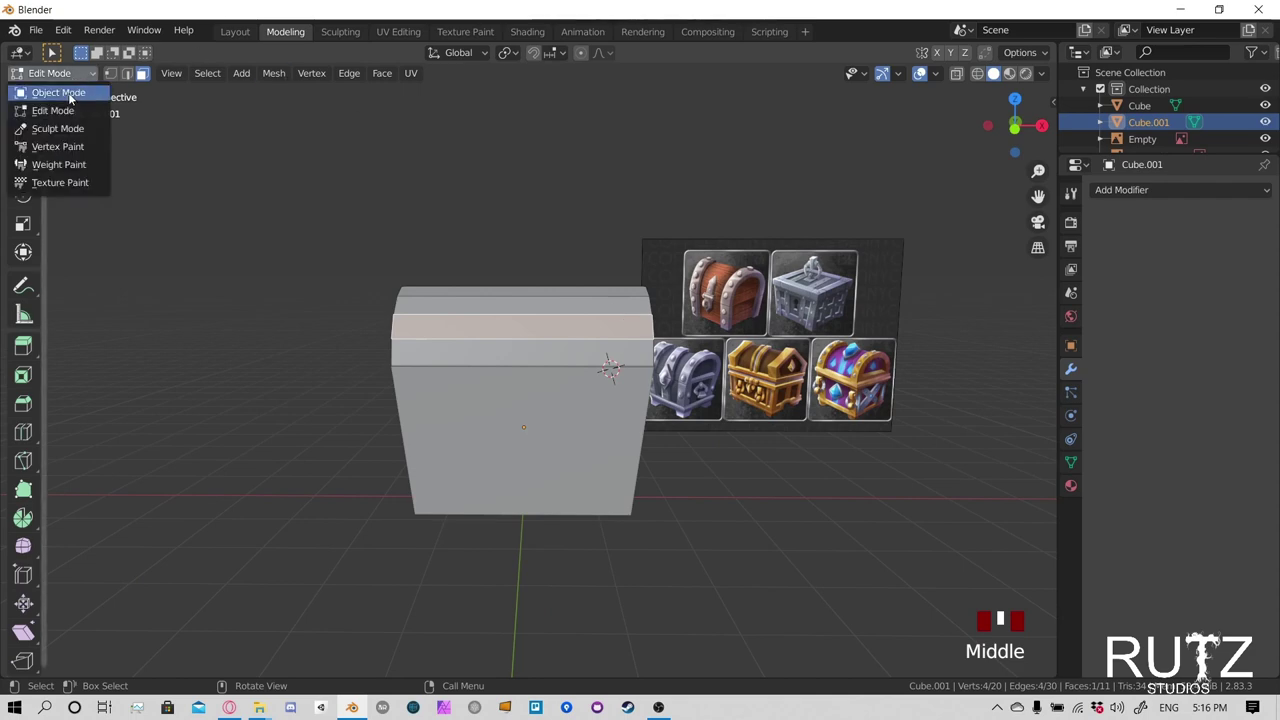
click(235, 31)
click(606, 250)
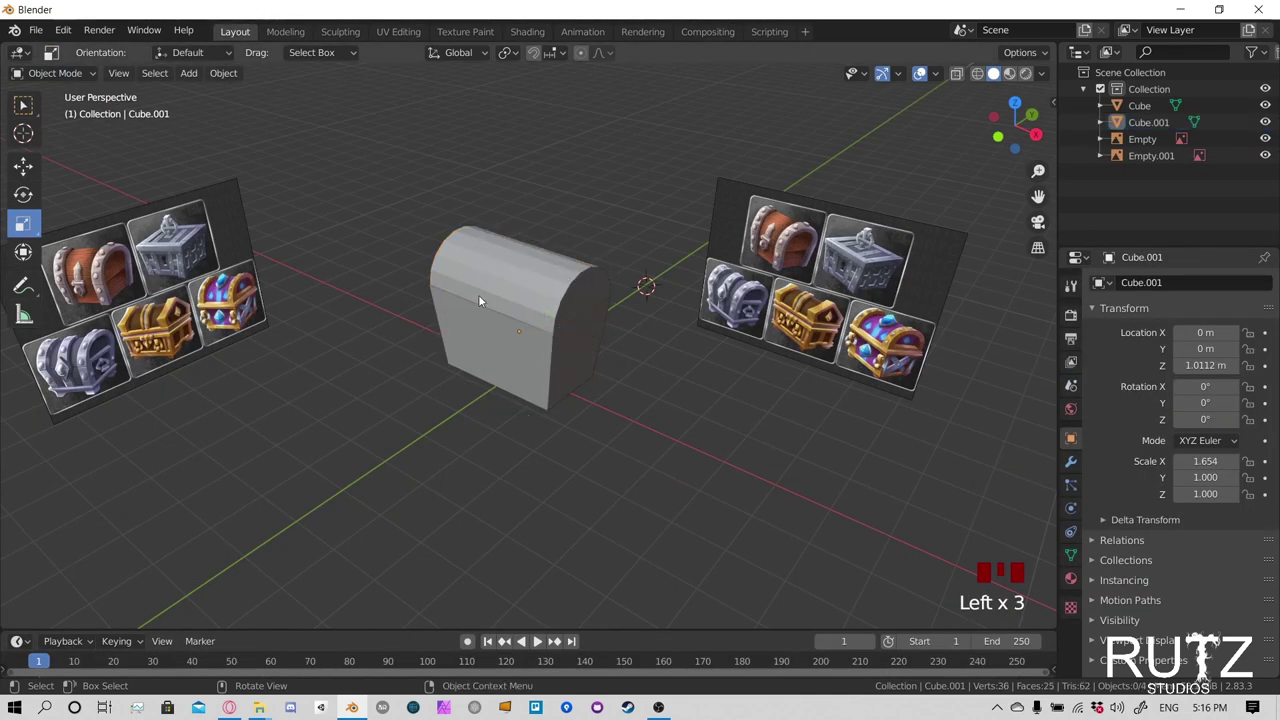
middle_drag(478, 294, 505, 250)
click(458, 294)
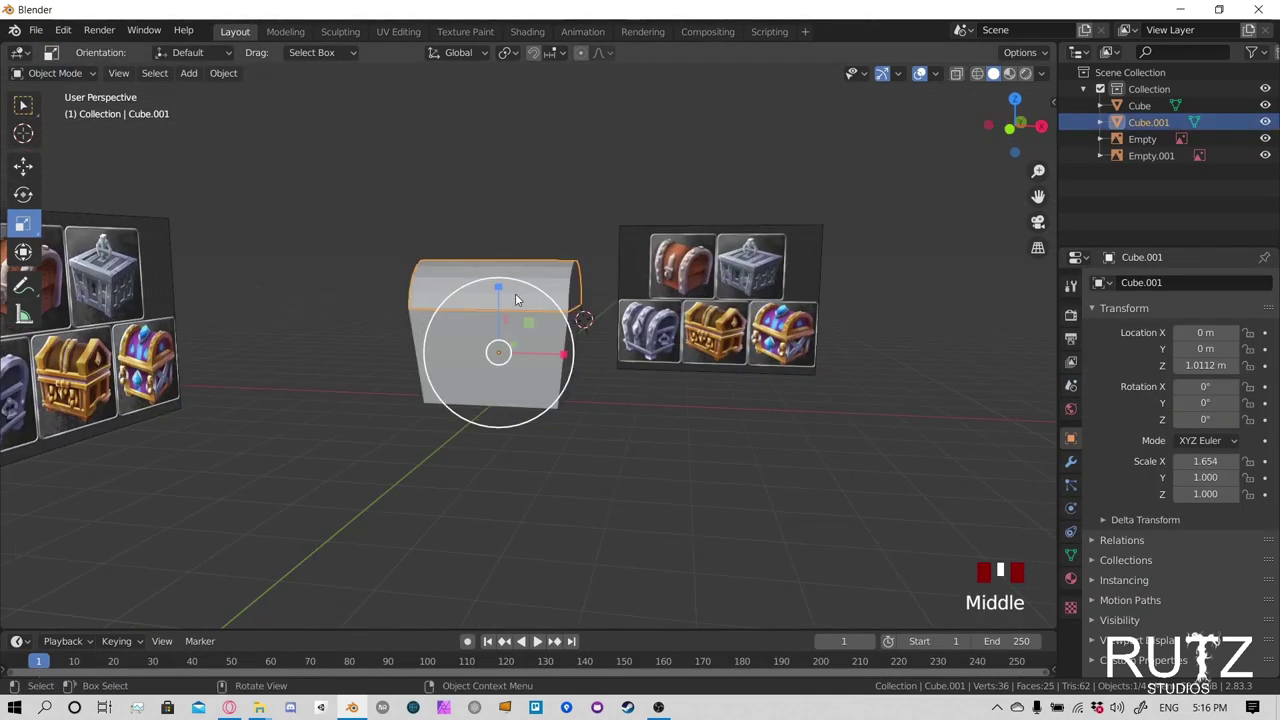
key(g)
right_click(518, 242)
middle_drag(500, 343, 520, 366)
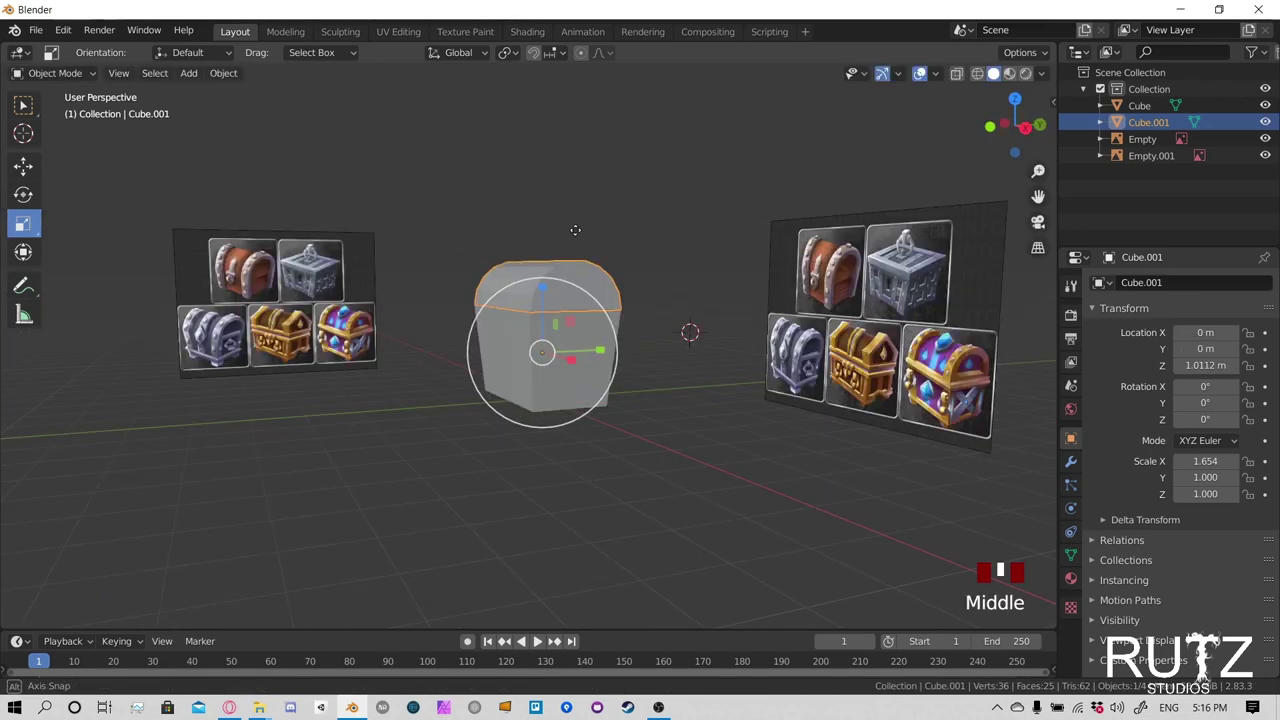
key(g)
right_click(538, 251)
middle_drag(538, 251, 640, 262)
scroll(569, 271, up, 2)
key(g)
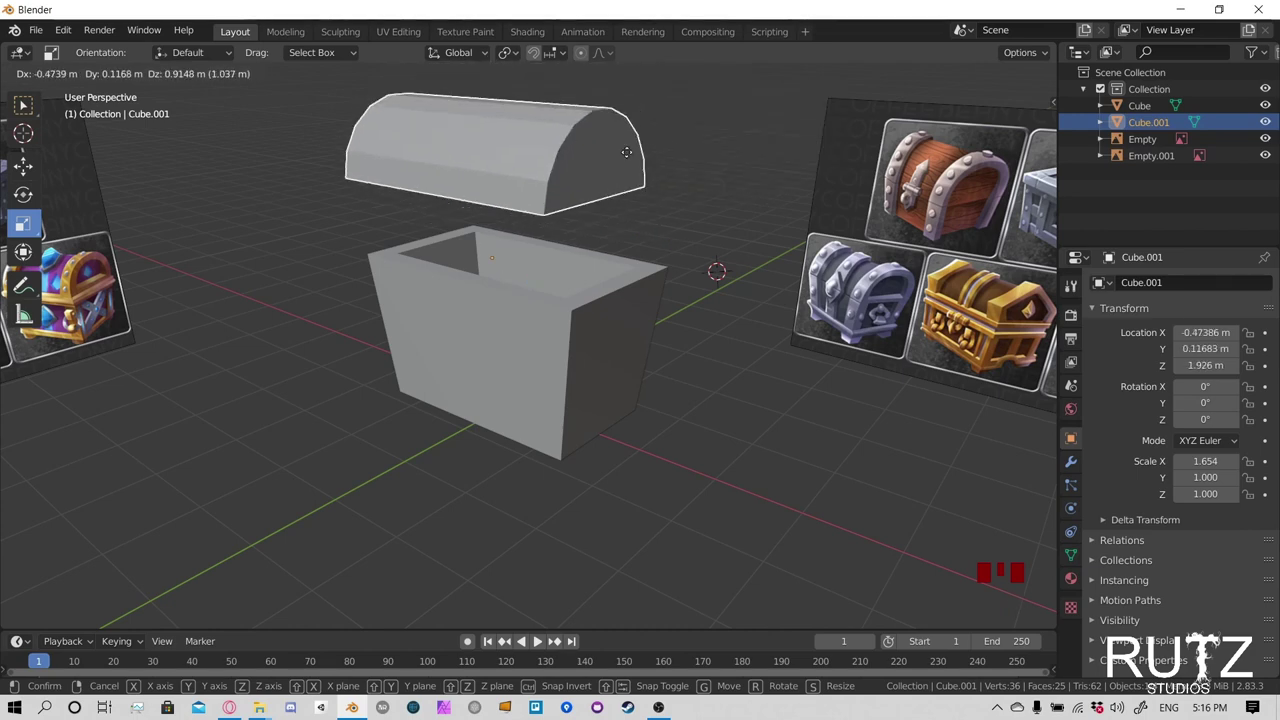
right_click(571, 244)
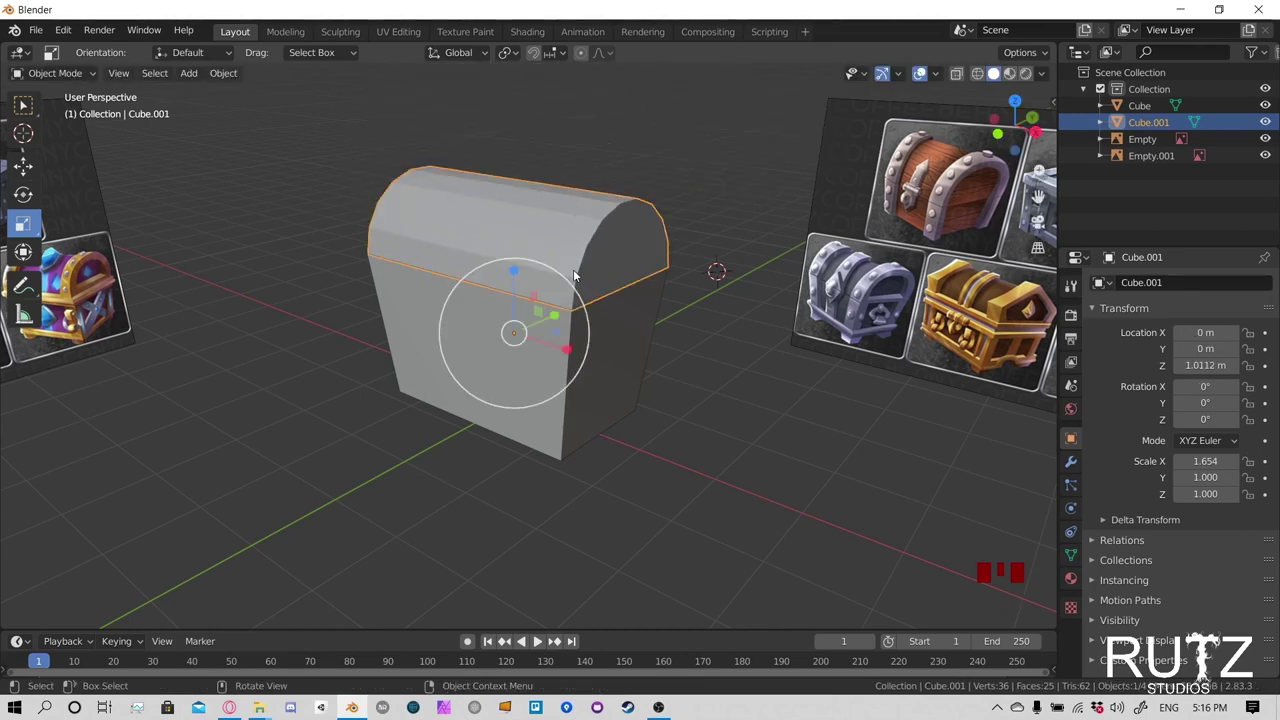
Isolate the chest lid in local view and add a Solidify modifier to it
key(KP_Divide)
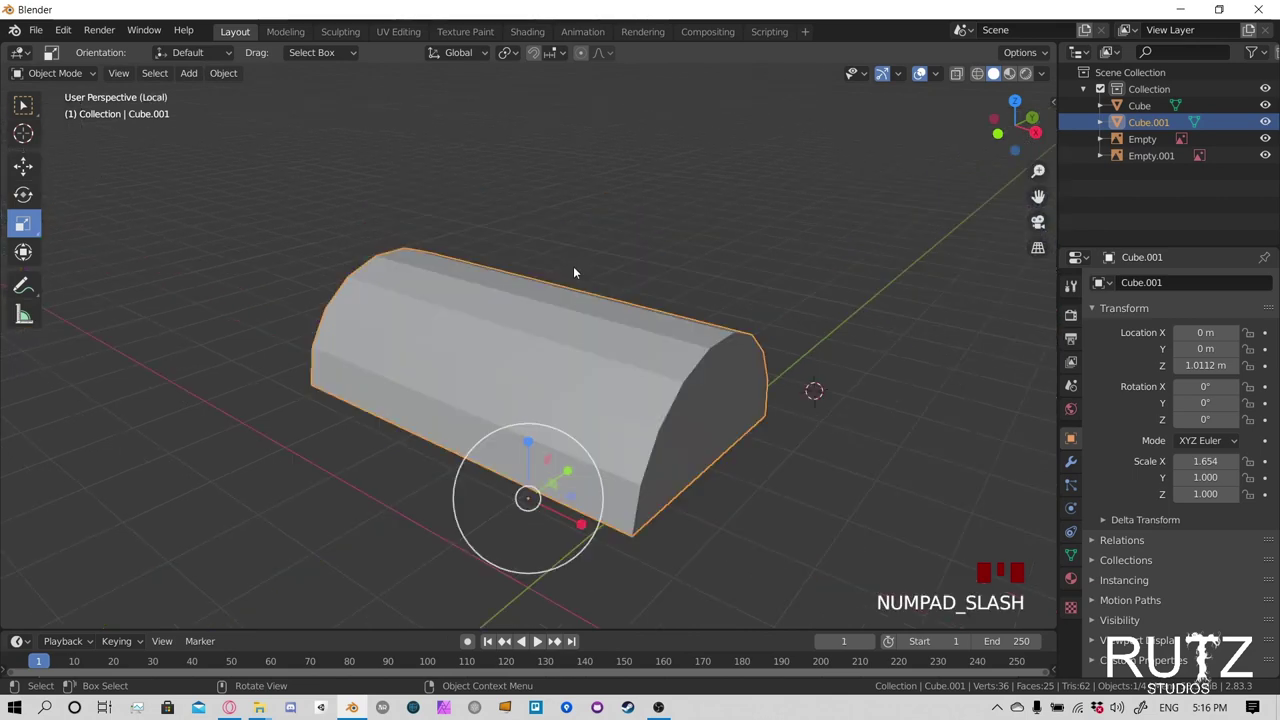
middle_drag(531, 383, 774, 303)
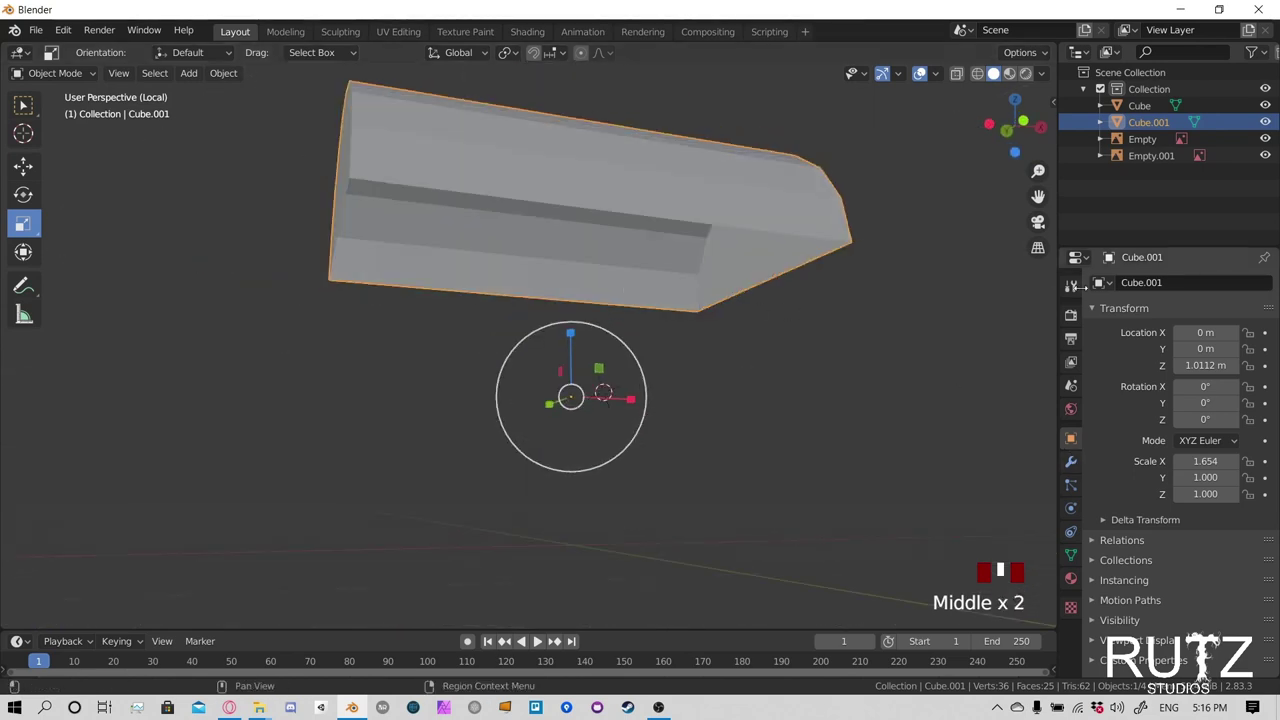
click(1068, 464)
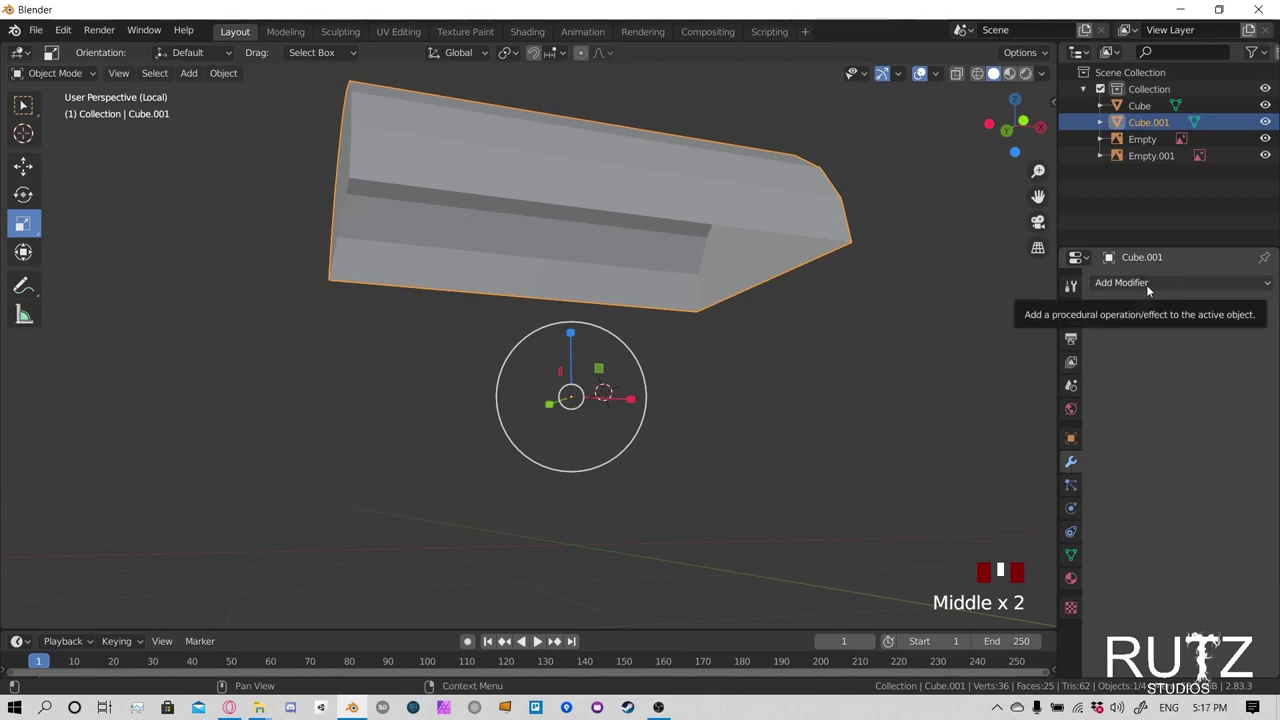
middle_drag(790, 279, 818, 314)
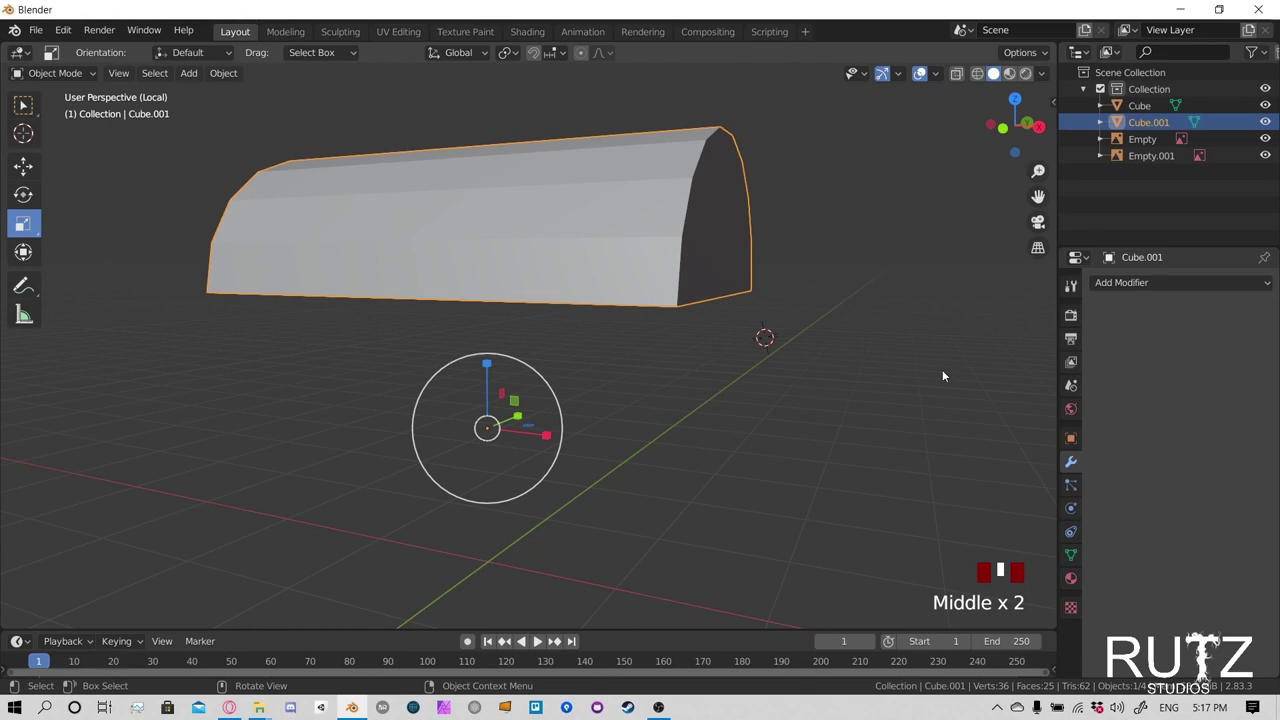
click(1120, 283)
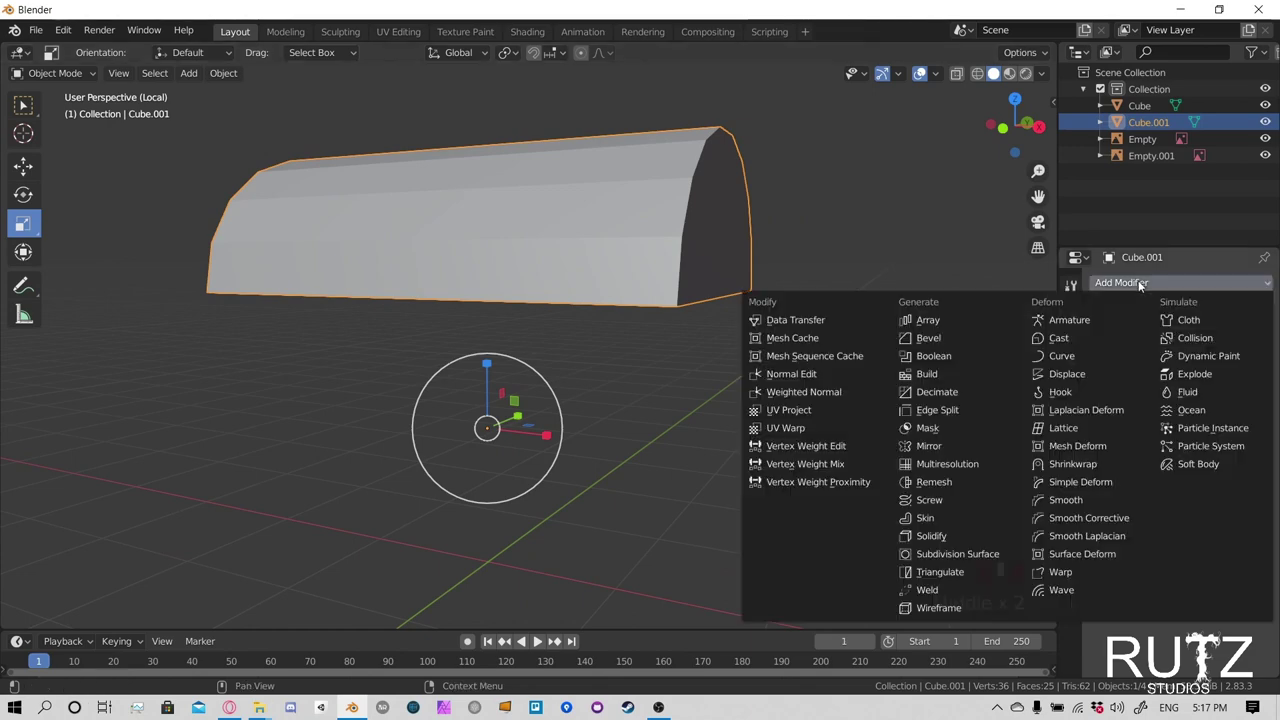
click(931, 536)
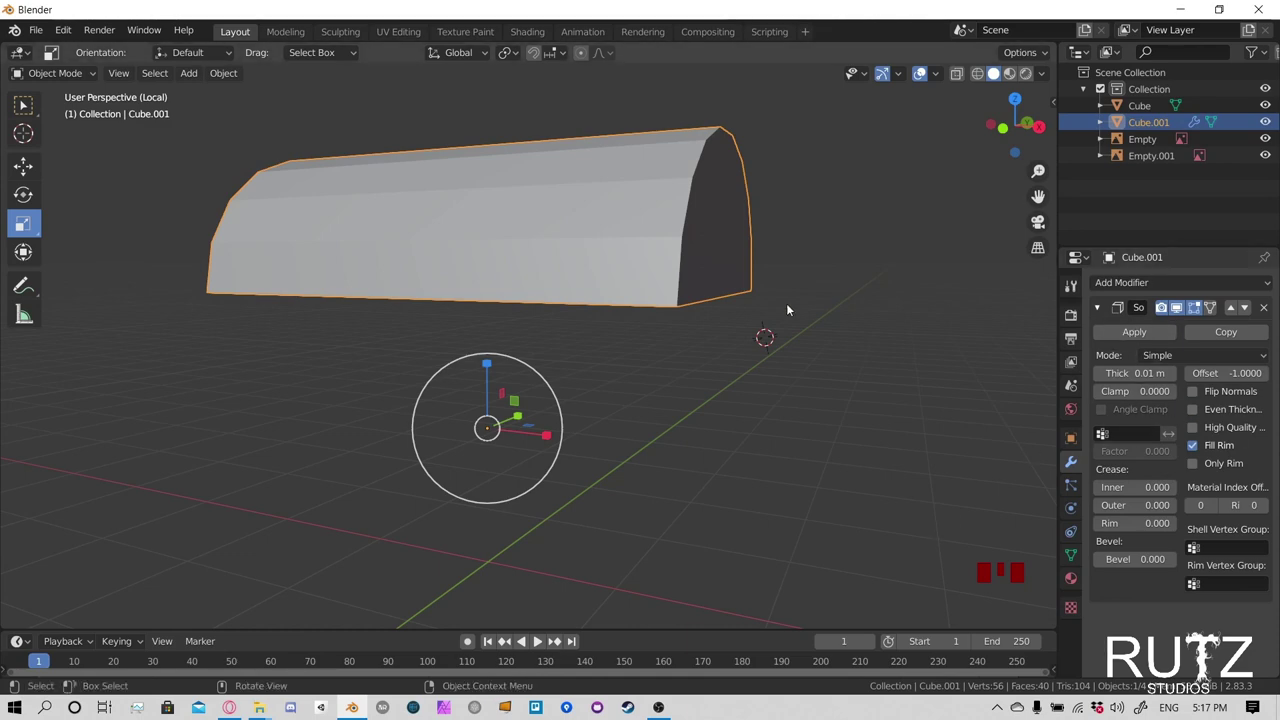
Raise the Solidify thickness of the lid to 0.13 m while viewing its underside rim
middle_drag(612, 314, 729, 334)
middle_drag(766, 374, 811, 331)
scroll(757, 389, up, 2)
click(754, 294)
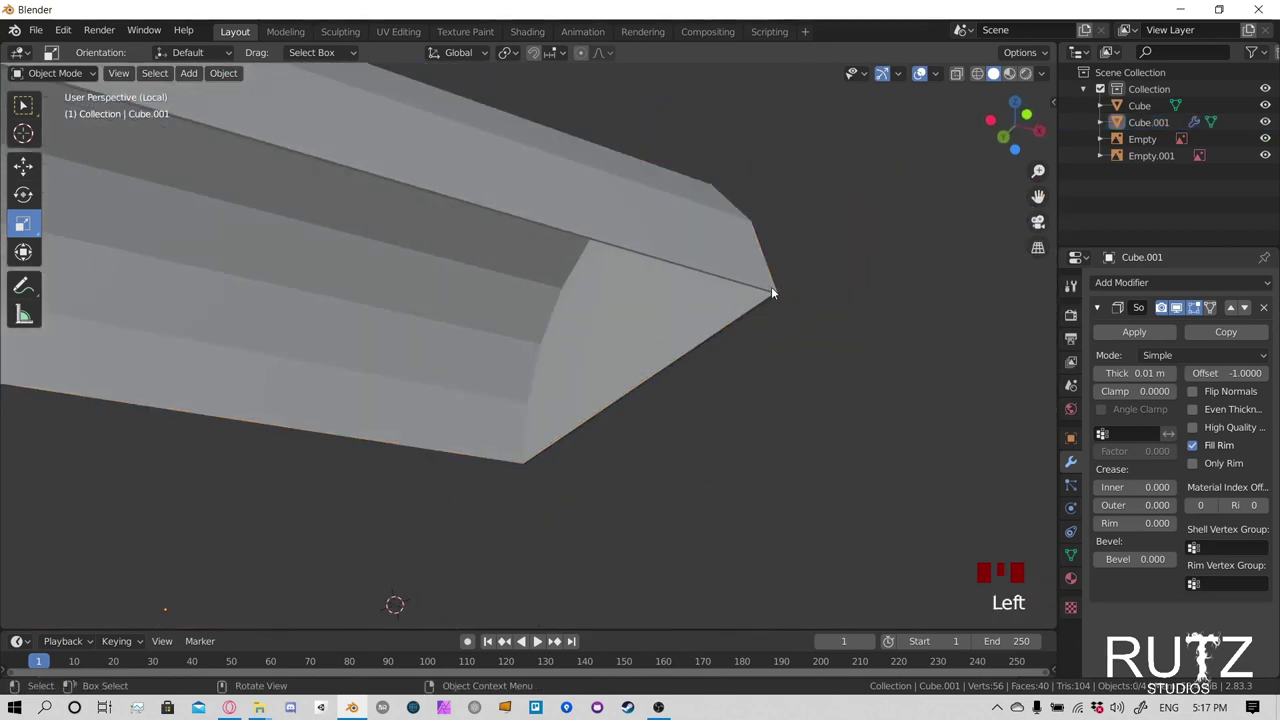
middle_drag(737, 298, 754, 243)
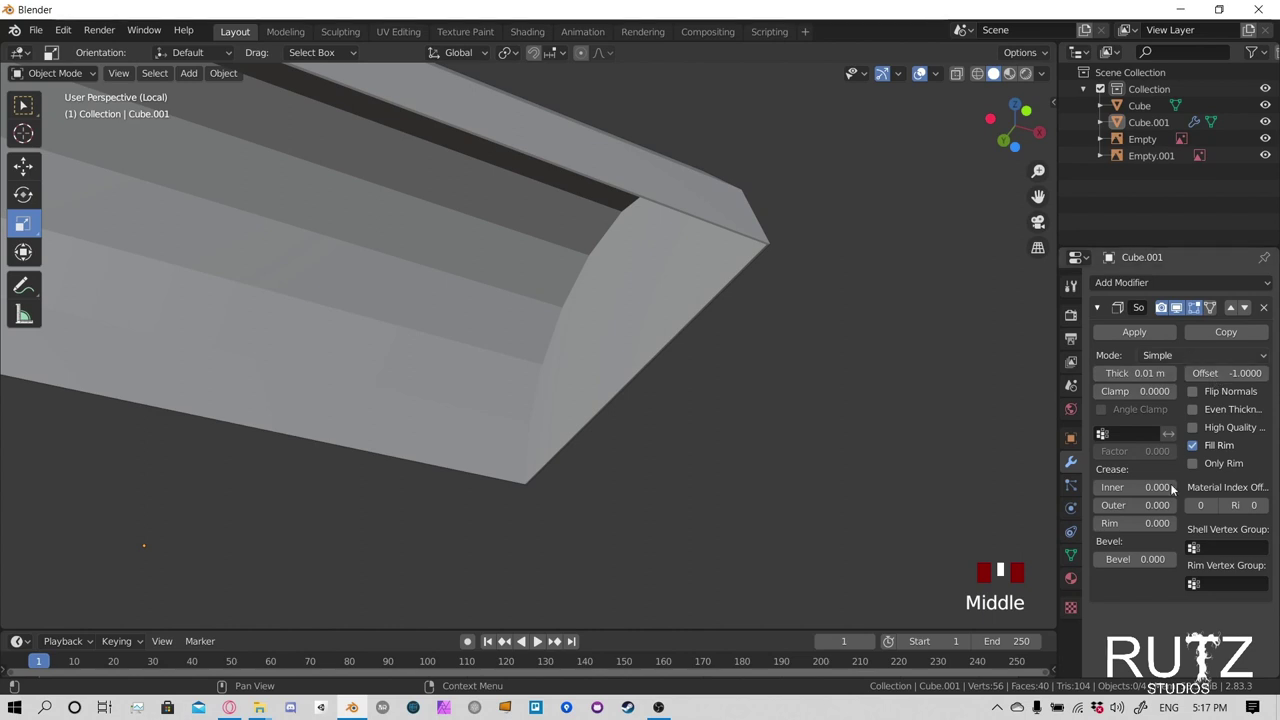
click(1172, 373)
click(1172, 373)
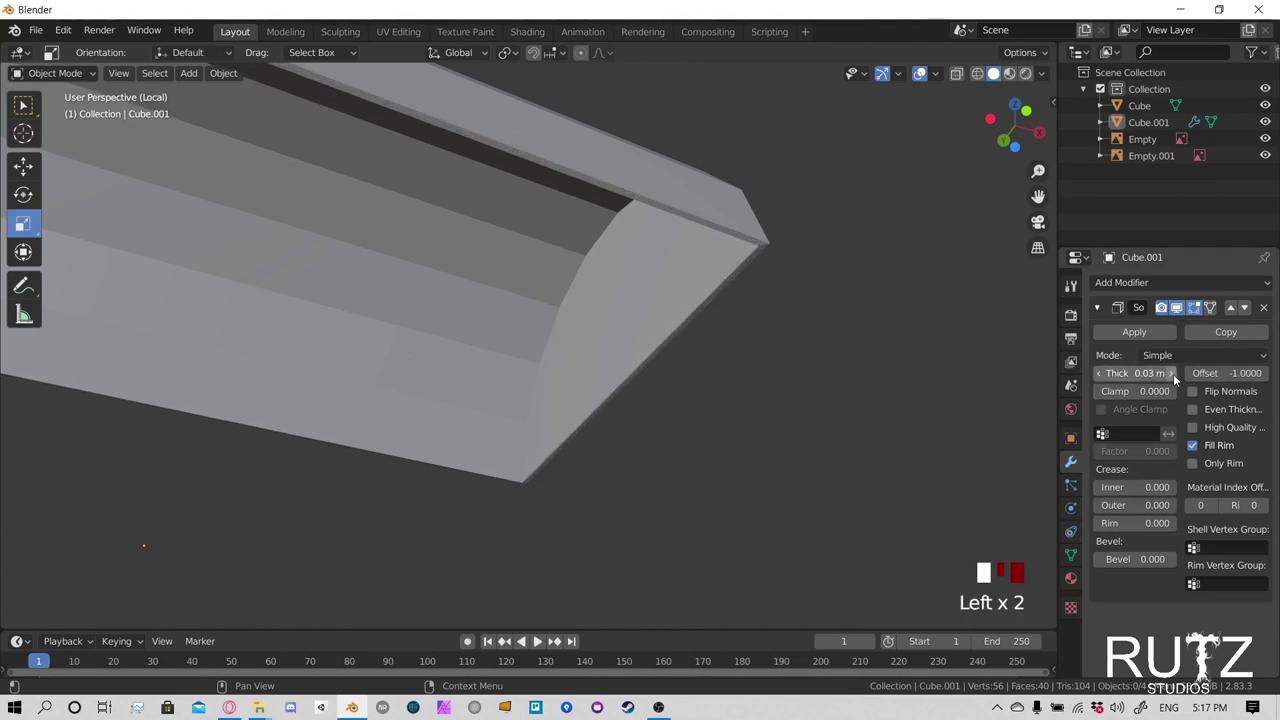
click(1172, 373)
click(1172, 373)
click(1172, 373)
click(1173, 374)
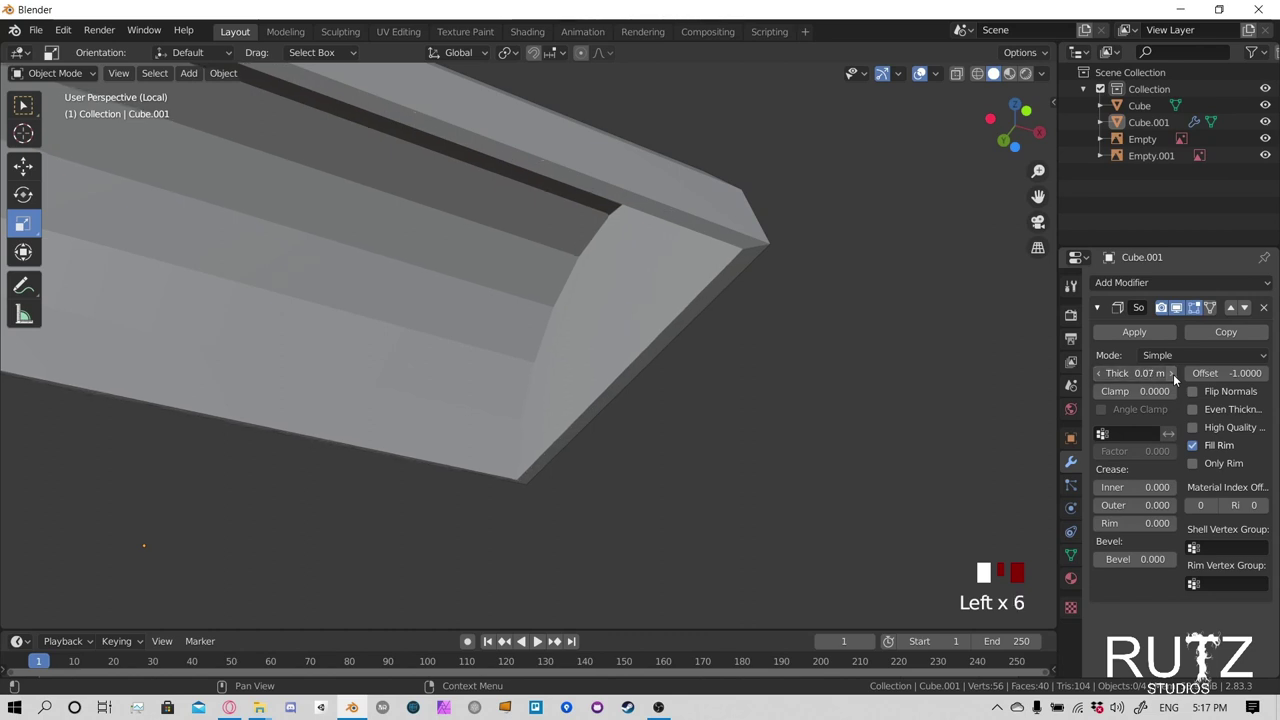
click(1173, 374)
click(1173, 374)
click(1173, 374)
click(1173, 373)
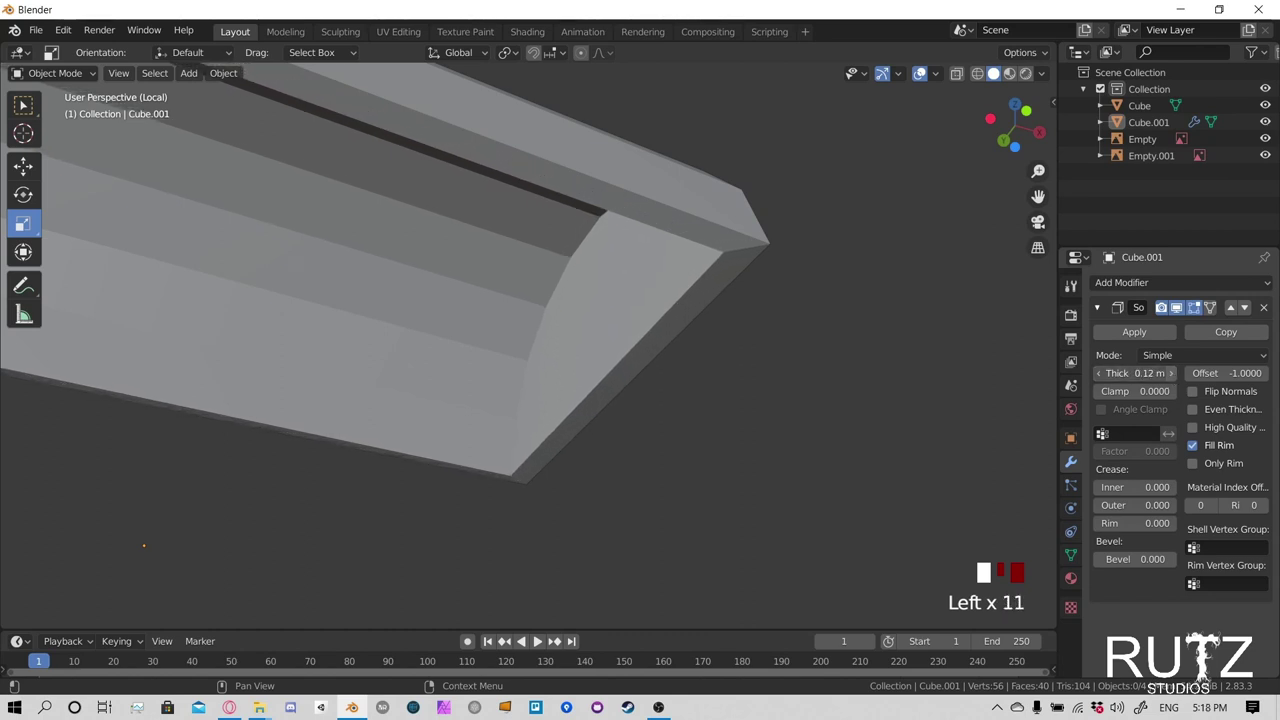
click(1173, 373)
Set the Solidify modifier's clamp to 2
middle_drag(842, 368, 714, 303)
scroll(802, 355, down, 2)
middle_drag(802, 355, 794, 309)
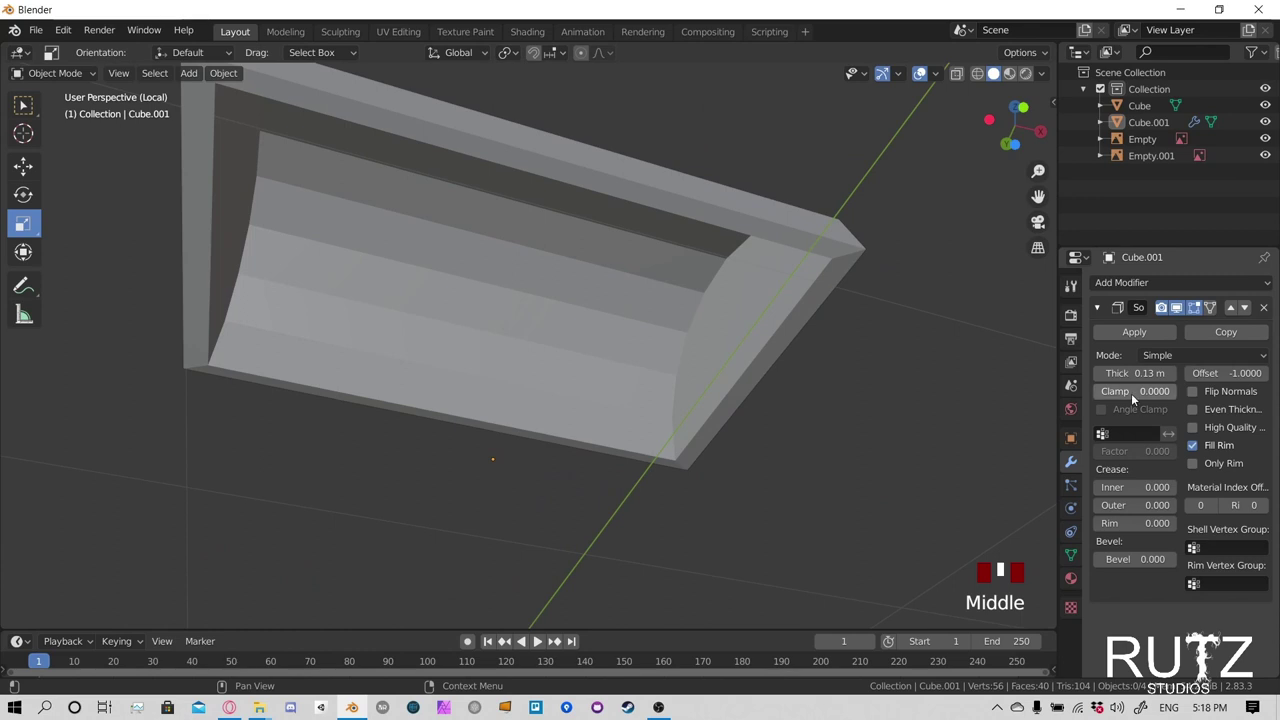
drag(1131, 392, 1230, 392)
middle_drag(820, 330, 748, 182)
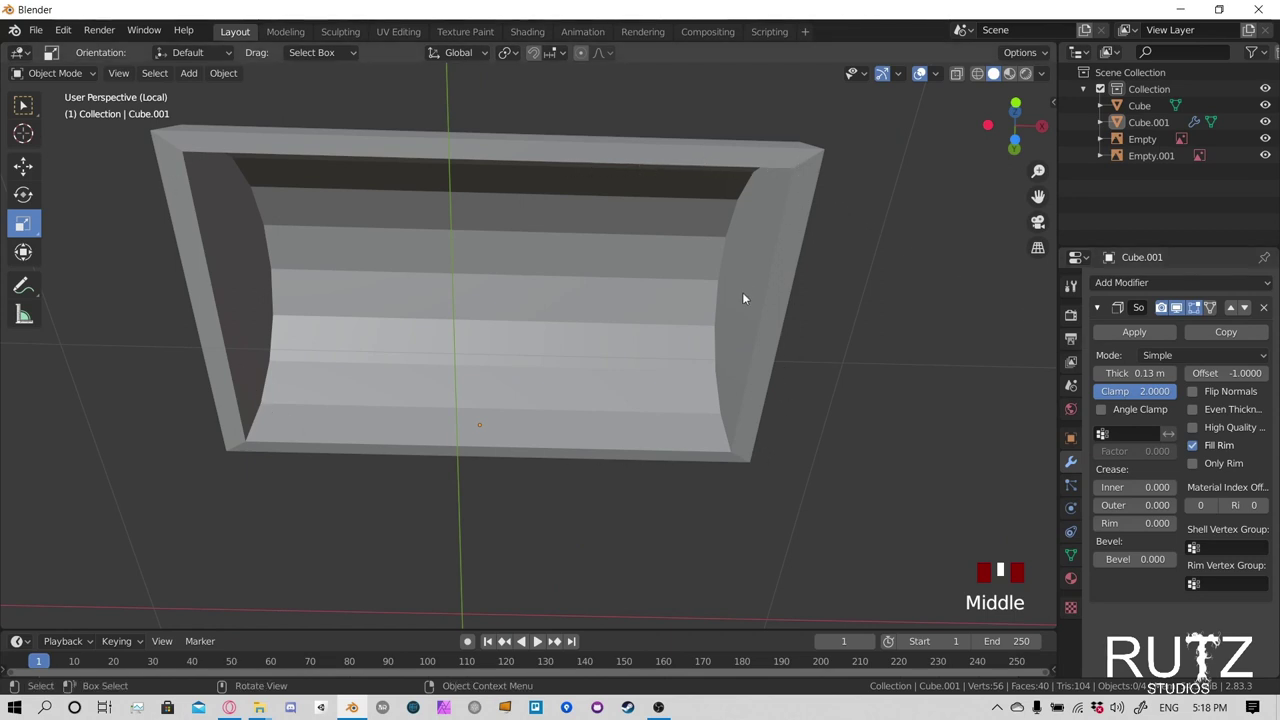
Compare the lid's rim with Even Thickness off and on, and leave Even Thickness enabled
click(1195, 412)
click(1195, 412)
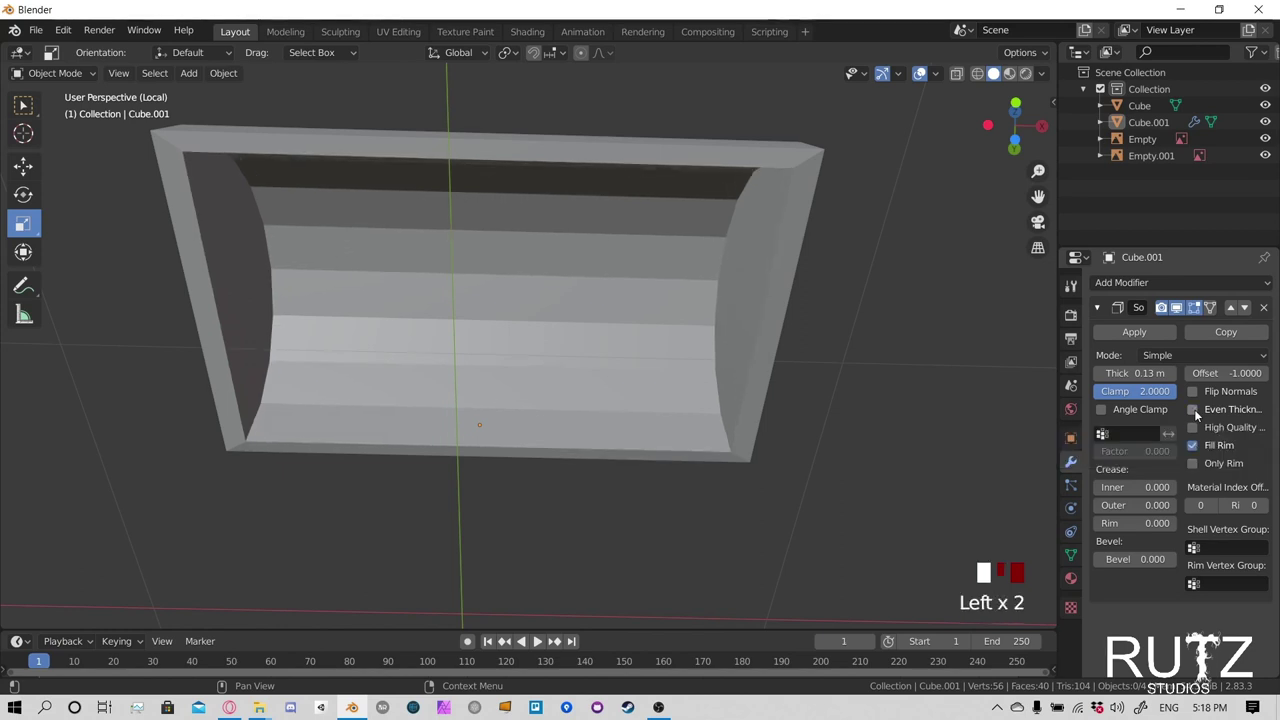
click(1195, 412)
click(1195, 410)
click(1195, 410)
click(1195, 410)
click(1195, 410)
click(1195, 410)
click(1195, 410)
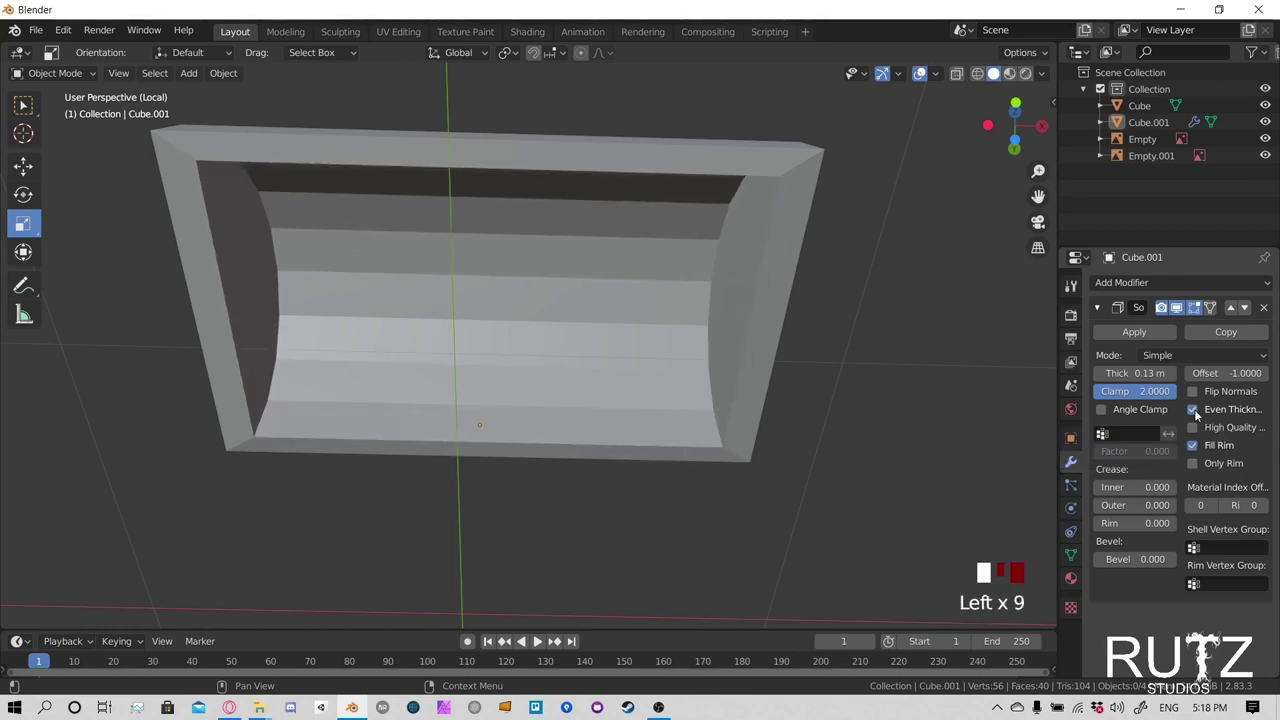
click(1195, 410)
click(1195, 410)
middle_drag(900, 380, 862, 336)
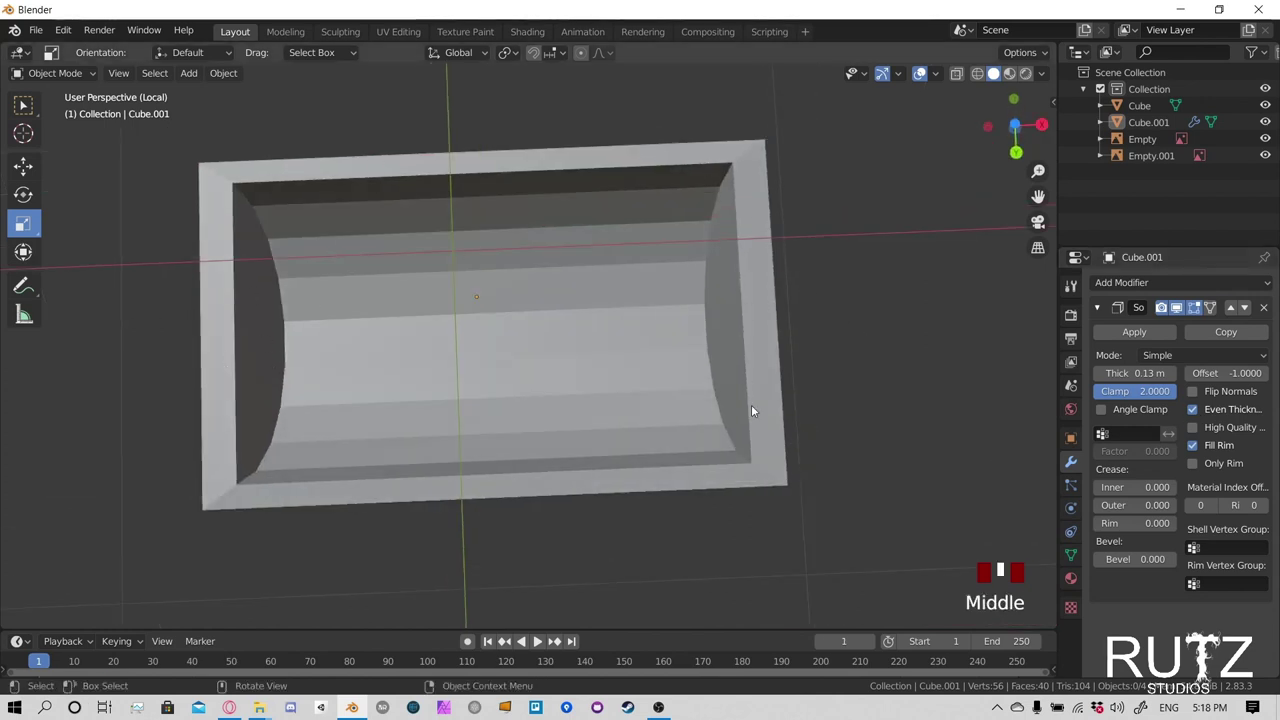
click(1192, 410)
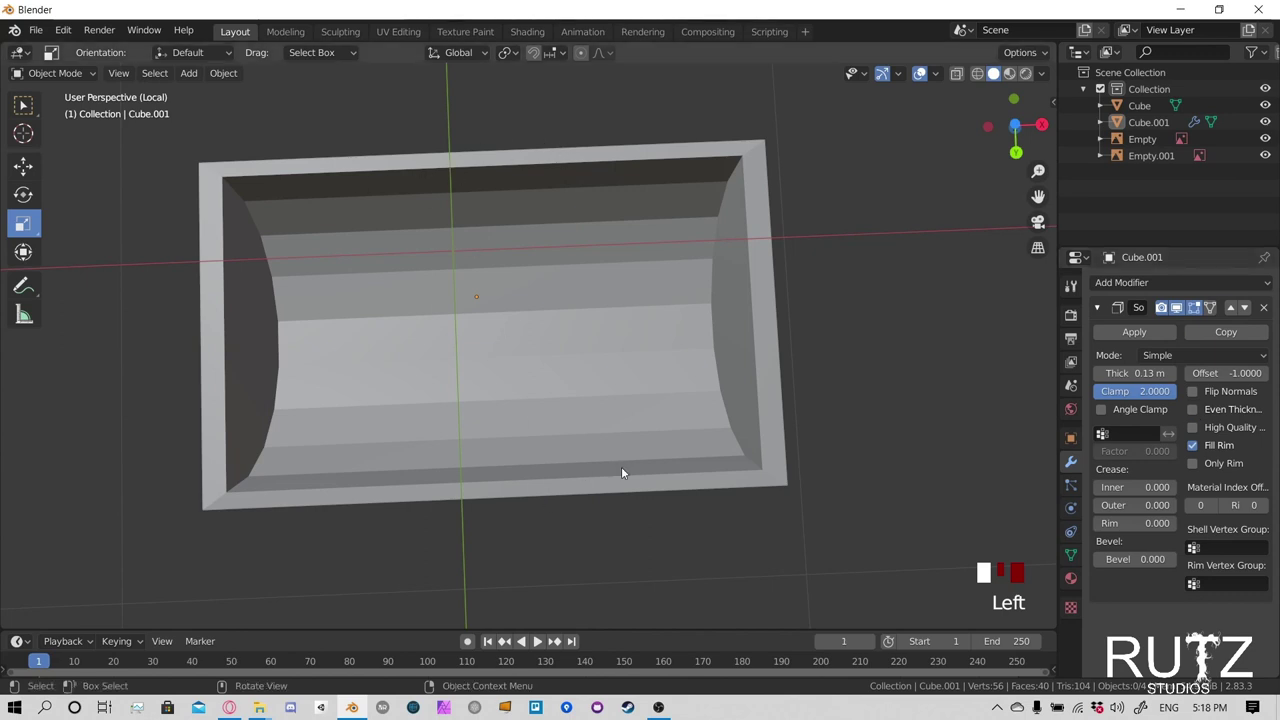
click(1192, 409)
middle_drag(790, 240, 742, 368)
scroll(814, 313, down, 3)
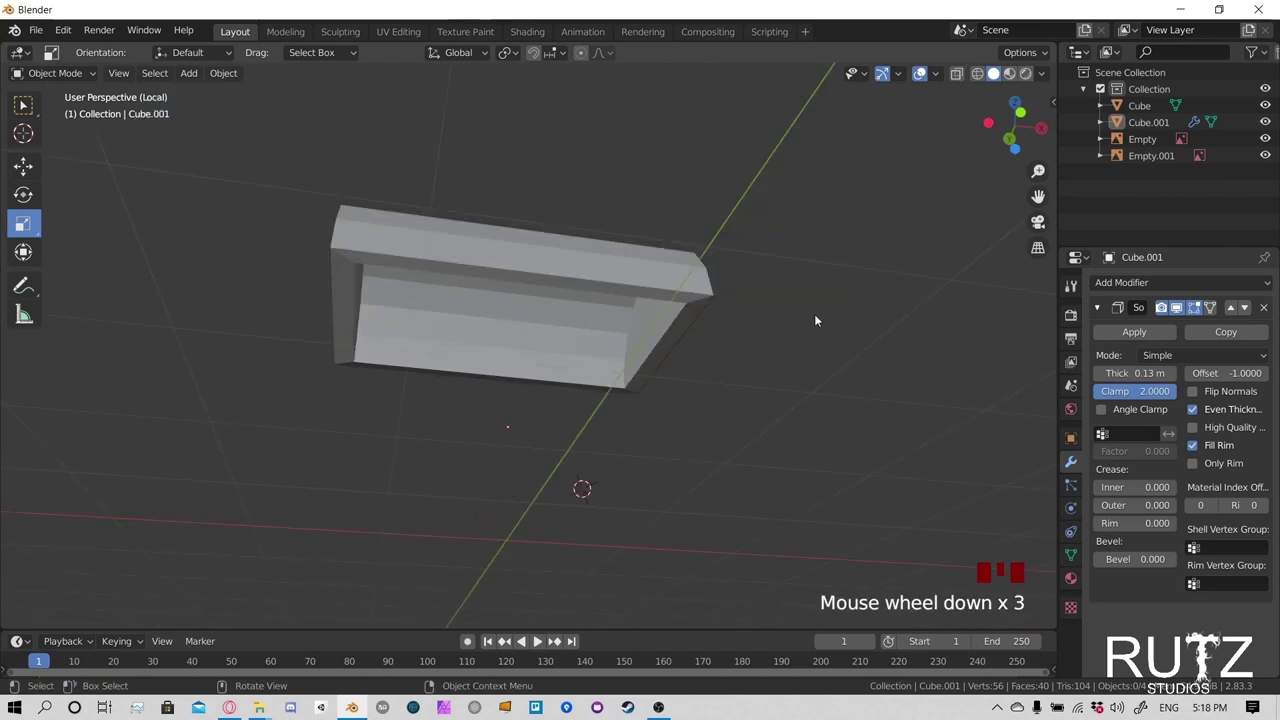
middle_drag(814, 313, 633, 315)
click(1095, 309)
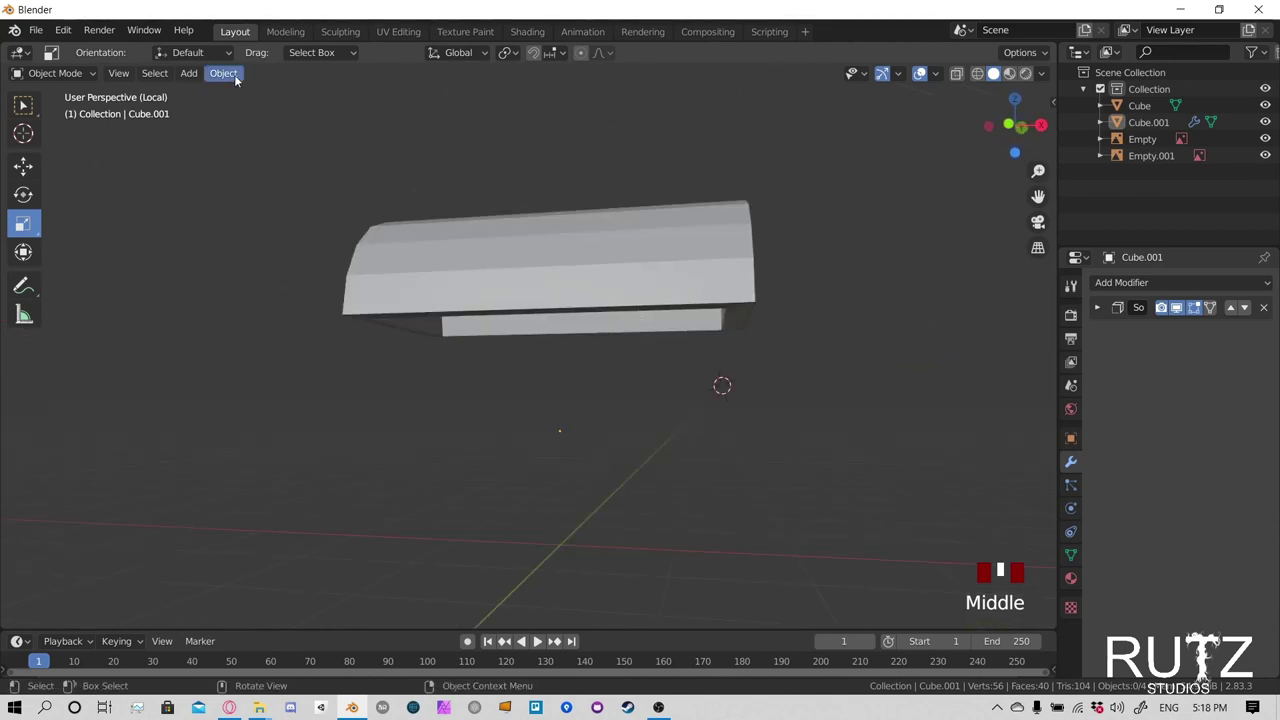
click(1098, 307)
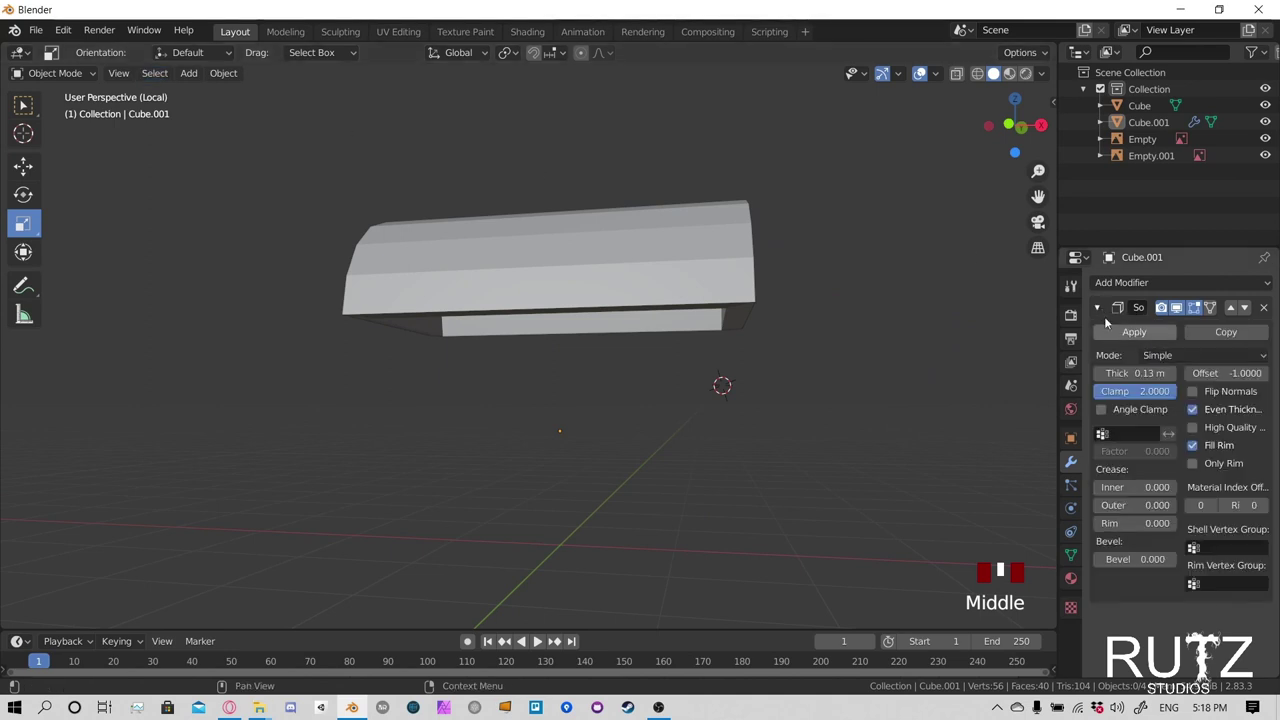
click(1098, 308)
click(1098, 308)
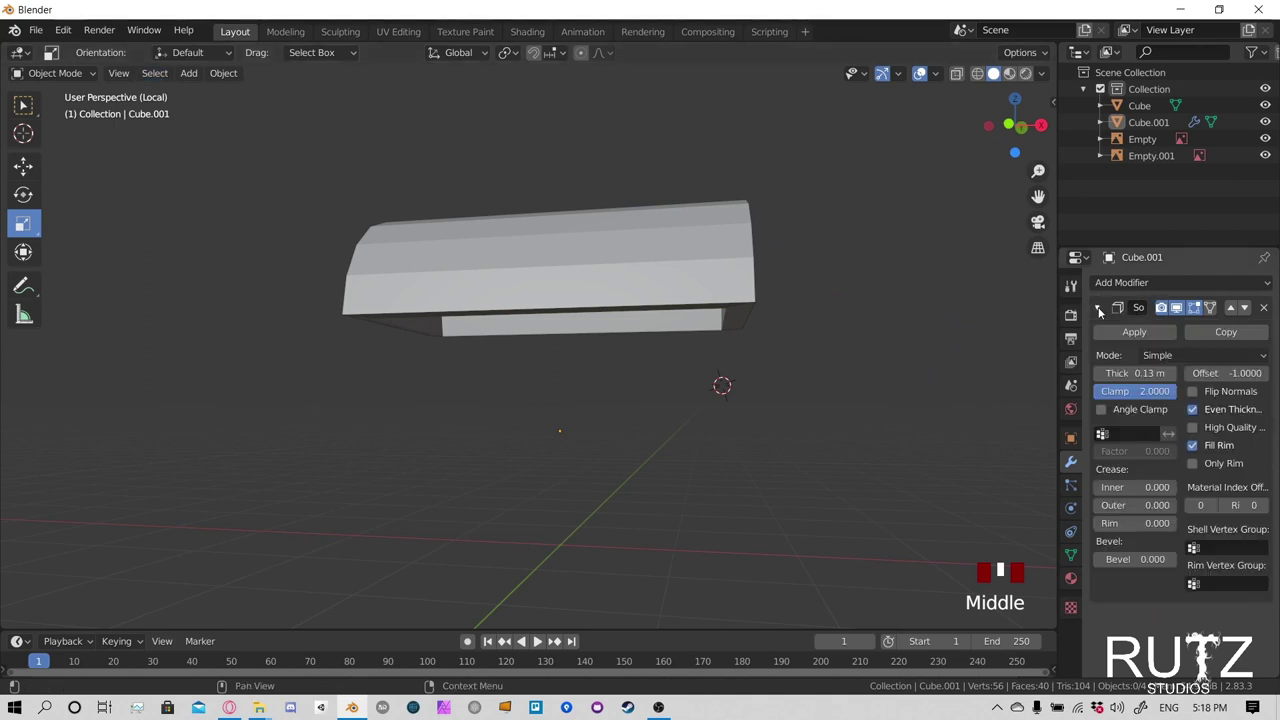
Compare the lid with and without its wall thickness by toggling the Solidify modifier's viewport display
click(1177, 307)
click(1177, 307)
click(1177, 307)
click(1177, 307)
click(1177, 307)
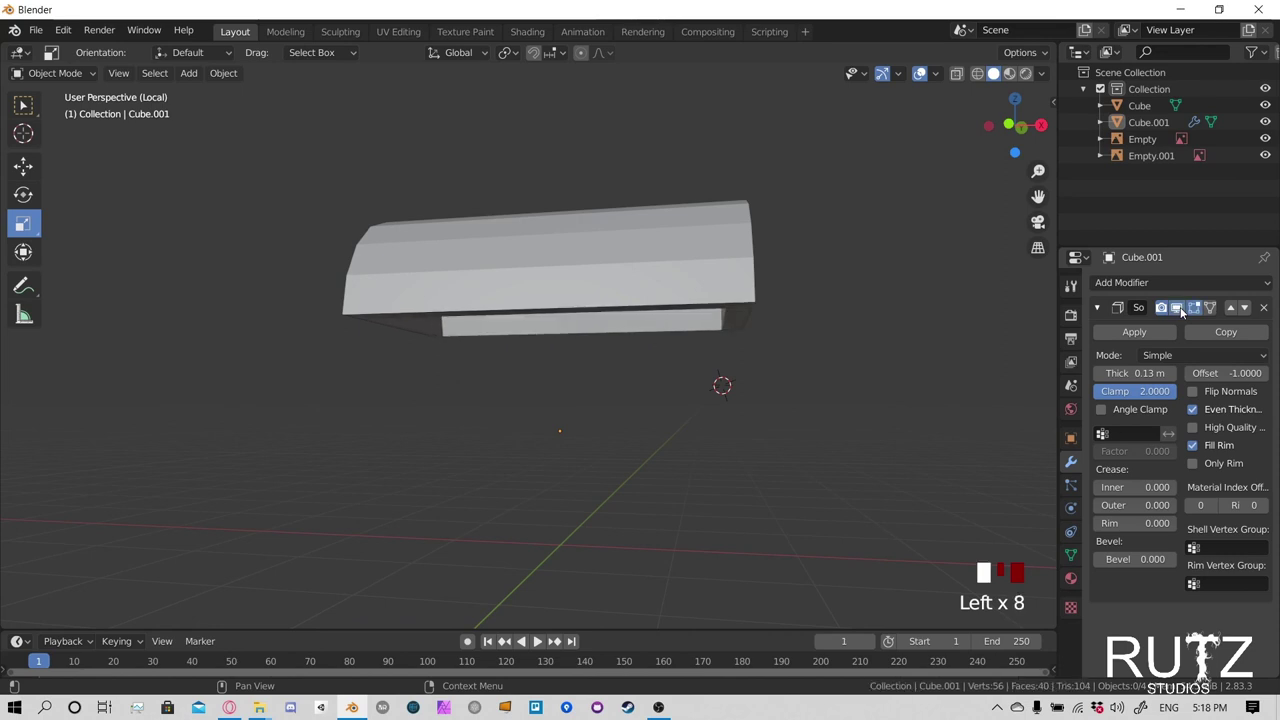
click(1177, 307)
click(1177, 307)
click(1177, 307)
Switch to the Modeling workspace and isolate the lid in local view in Edit Mode
middle_drag(800, 300, 633, 231)
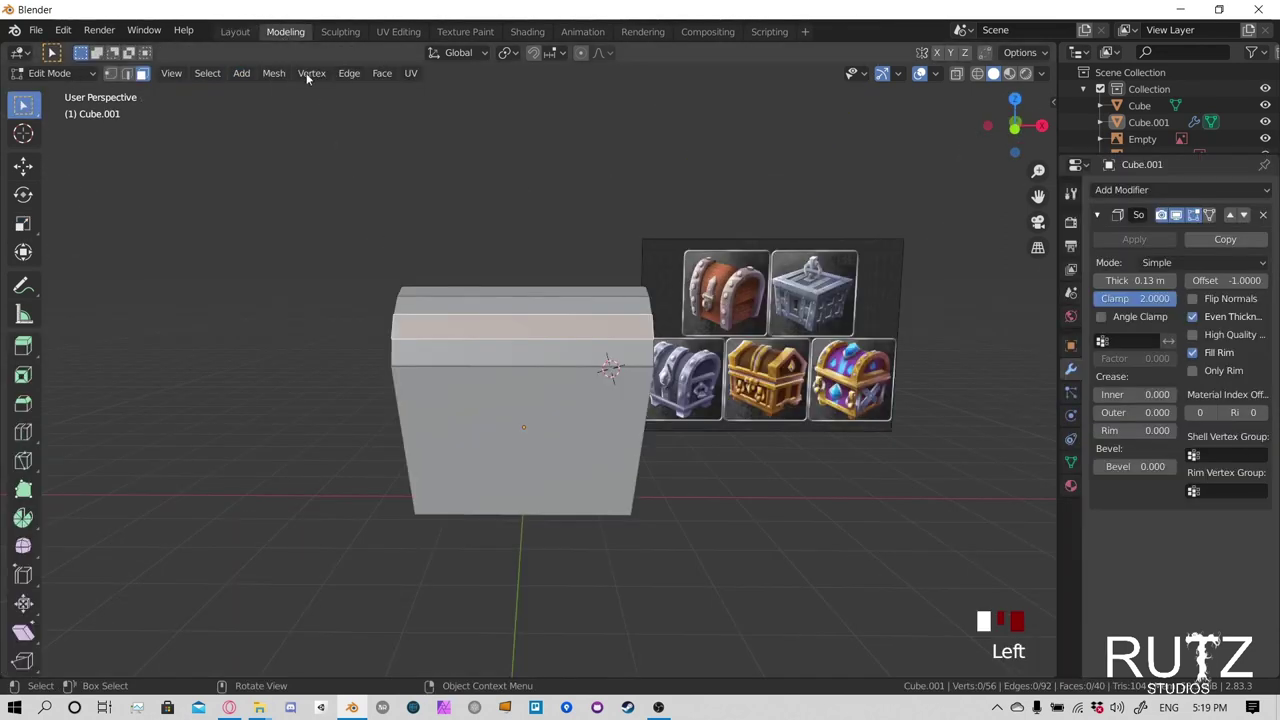
mouse_move(570, 320)
middle_down()
mouse_move(663, 314)
mouse_move(566, 318)
middle_up()
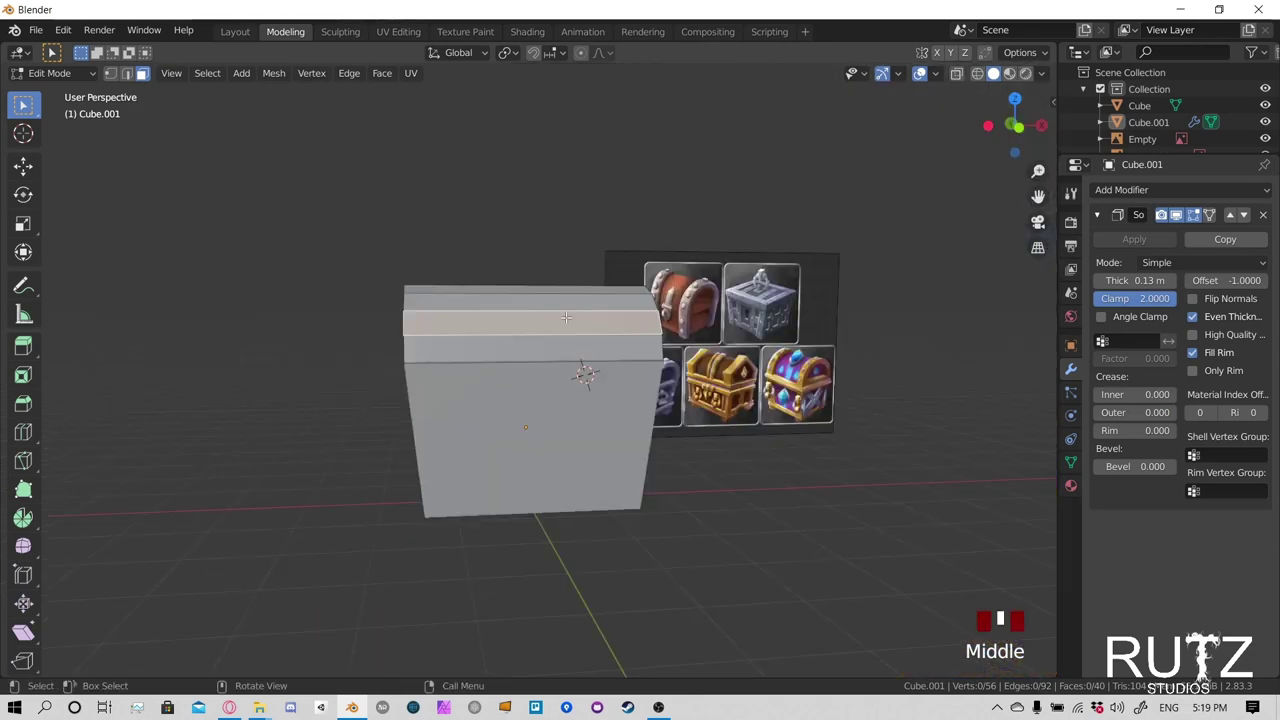
key(KP_Divide)
middle_drag(614, 434, 719, 316)
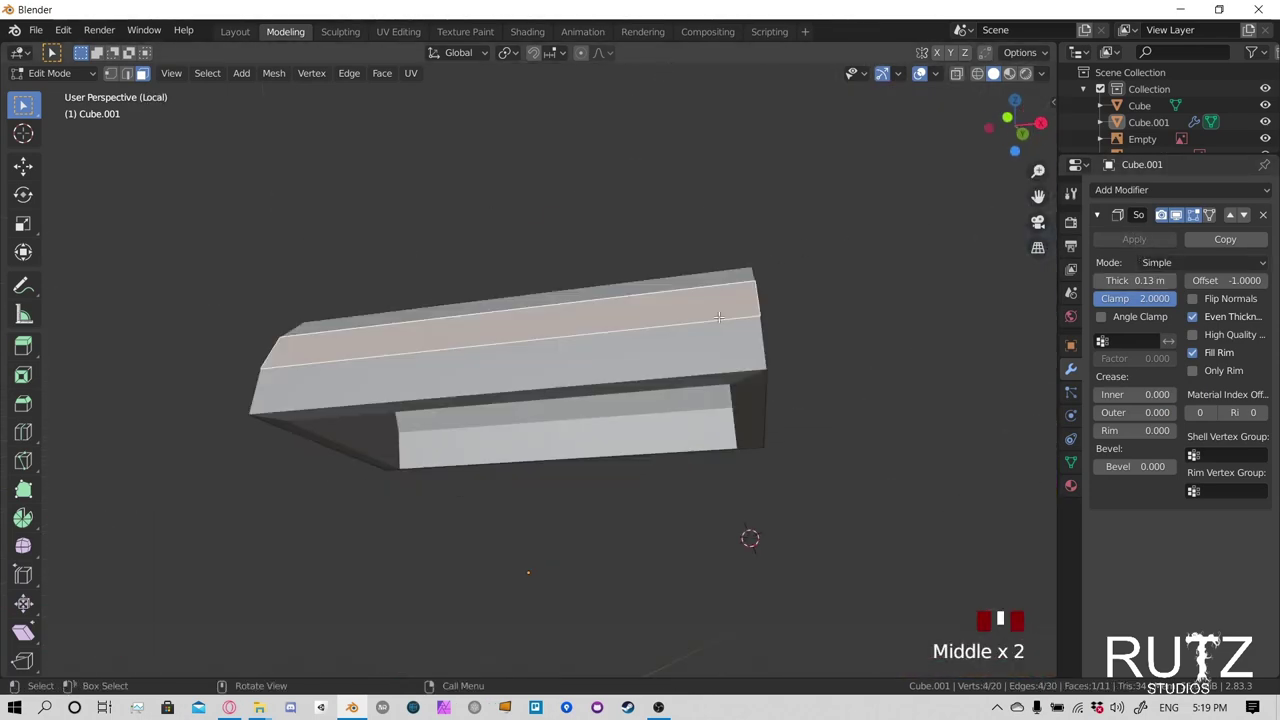
click(719, 316)
click(676, 337)
click(676, 337)
key(g)
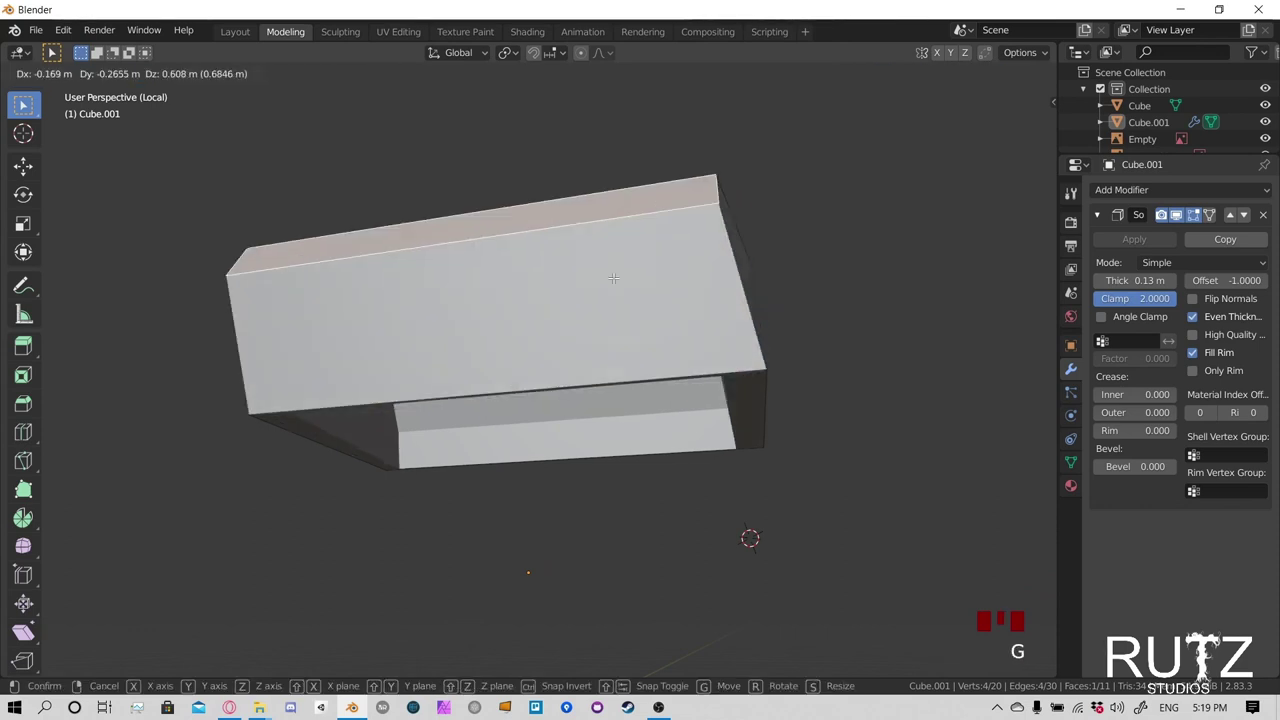
middle_drag(613, 278, 714, 286)
click(714, 286)
Check which lid faces can be selected by picking the end cap, the underside rim and the interior surfaces
click(723, 217)
click(805, 290)
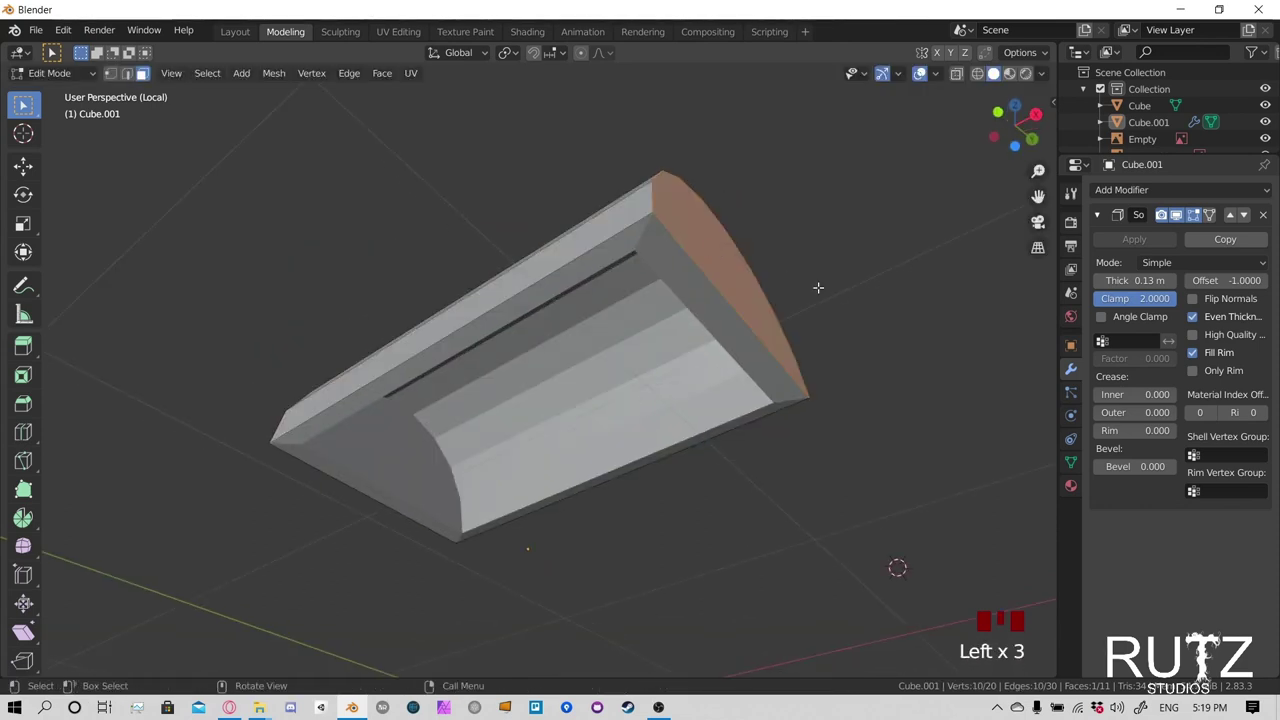
middle_drag(856, 284, 651, 306)
click(651, 306)
click(651, 306)
click(312, 290)
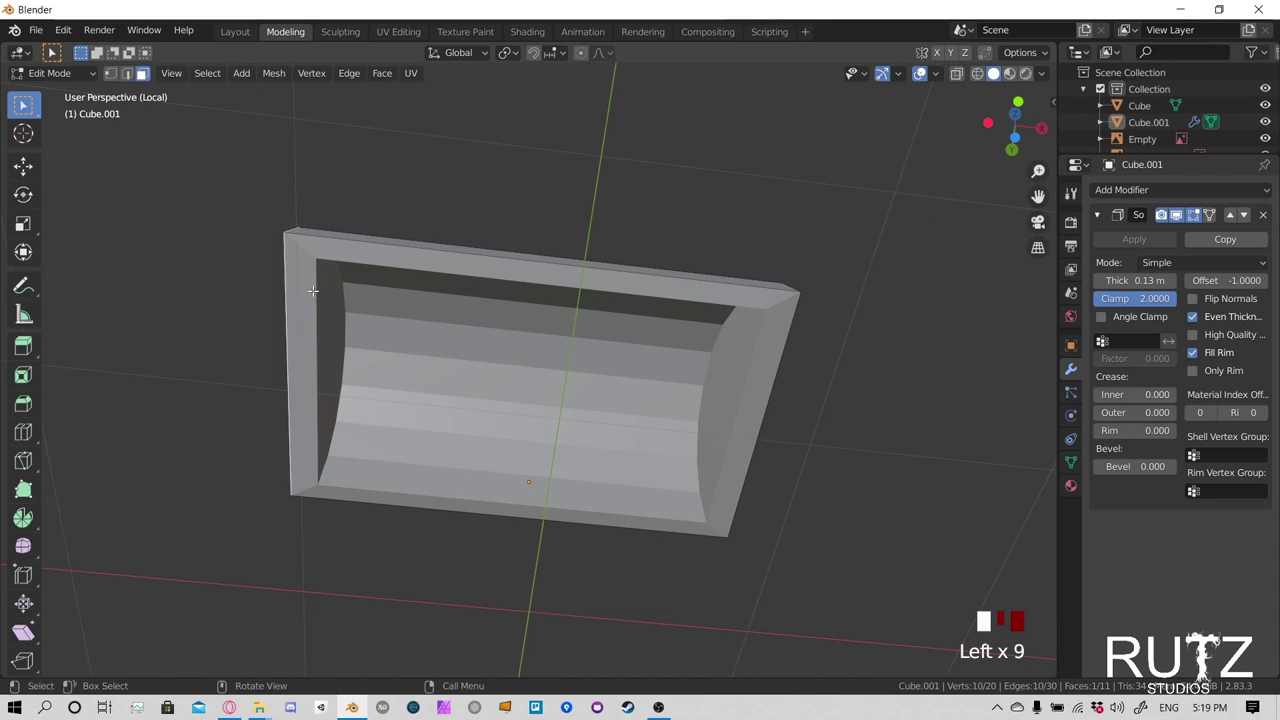
middle_drag(312, 290, 523, 266)
click(523, 266)
click(540, 217)
click(540, 217)
click(540, 217)
middle_drag(540, 217, 654, 309)
click(602, 340)
double_click(427, 348)
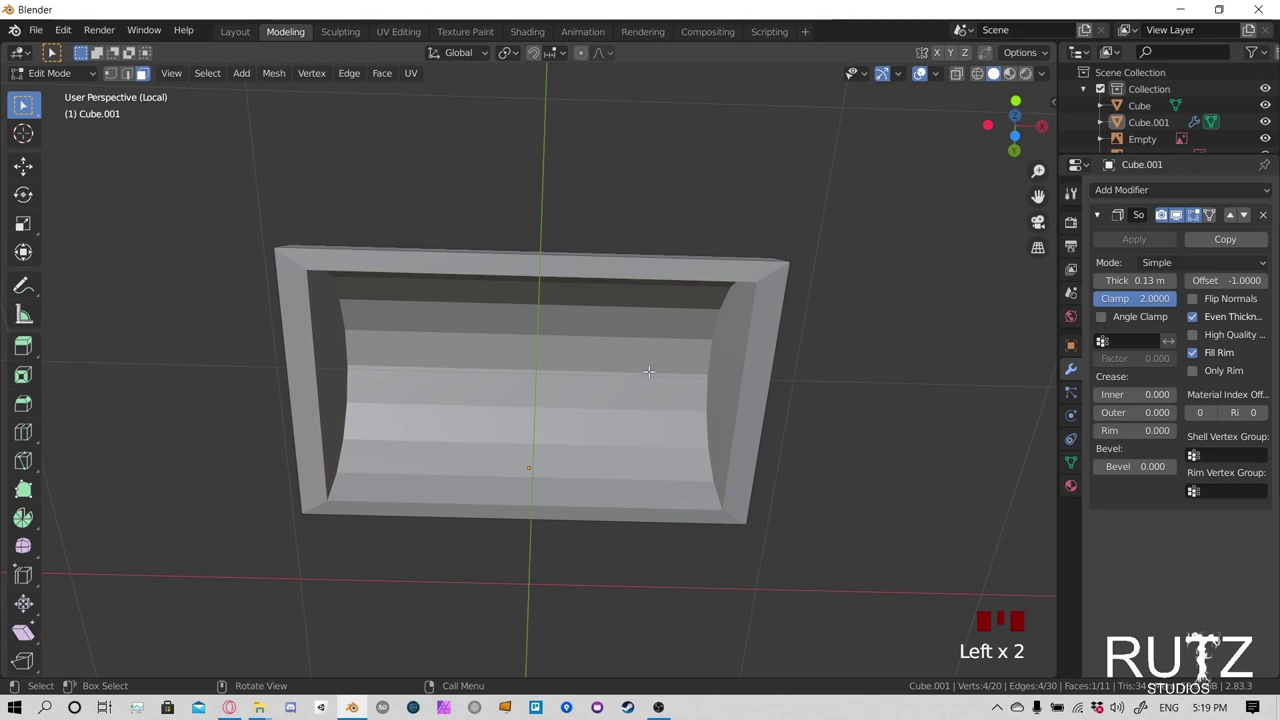
Examine the lid's outer shell and test whether the inner walls created by Solidify can be selected
middle_drag(622, 320, 914, 229)
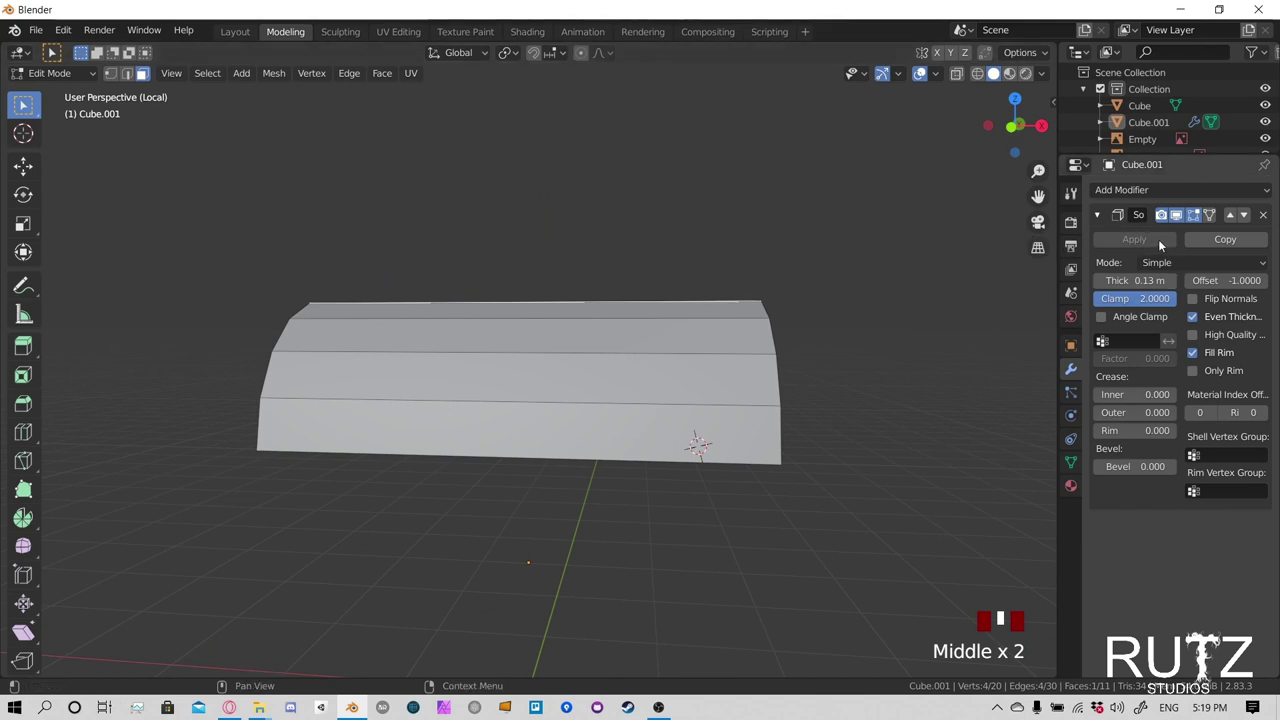
middle_drag(610, 369, 540, 295)
click(537, 289)
click(600, 340)
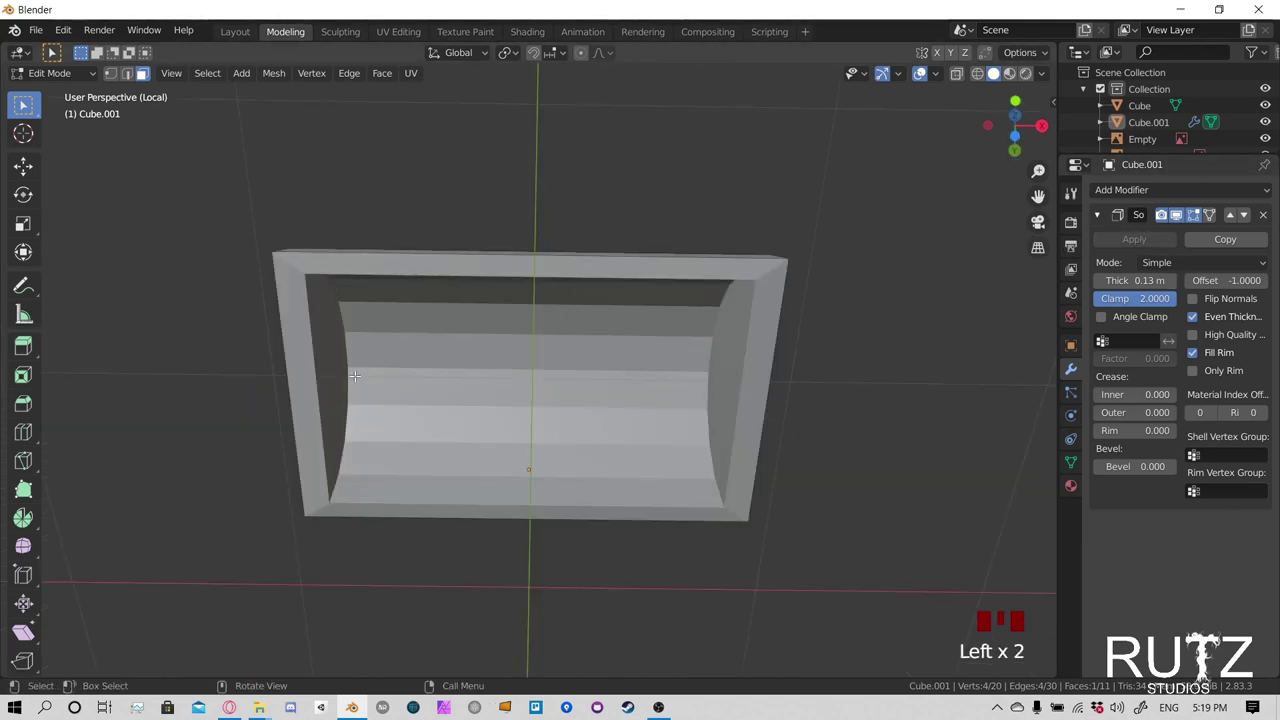
double_click(716, 421)
click(716, 421)
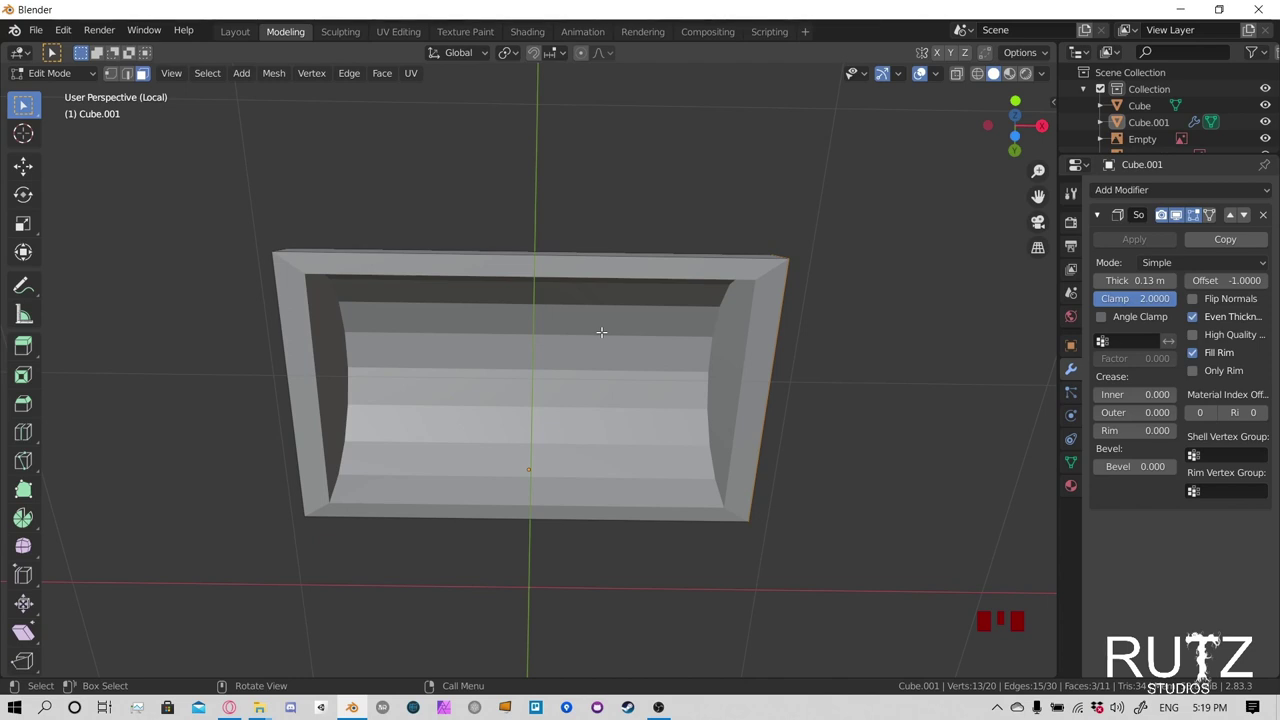
triple_click(499, 204)
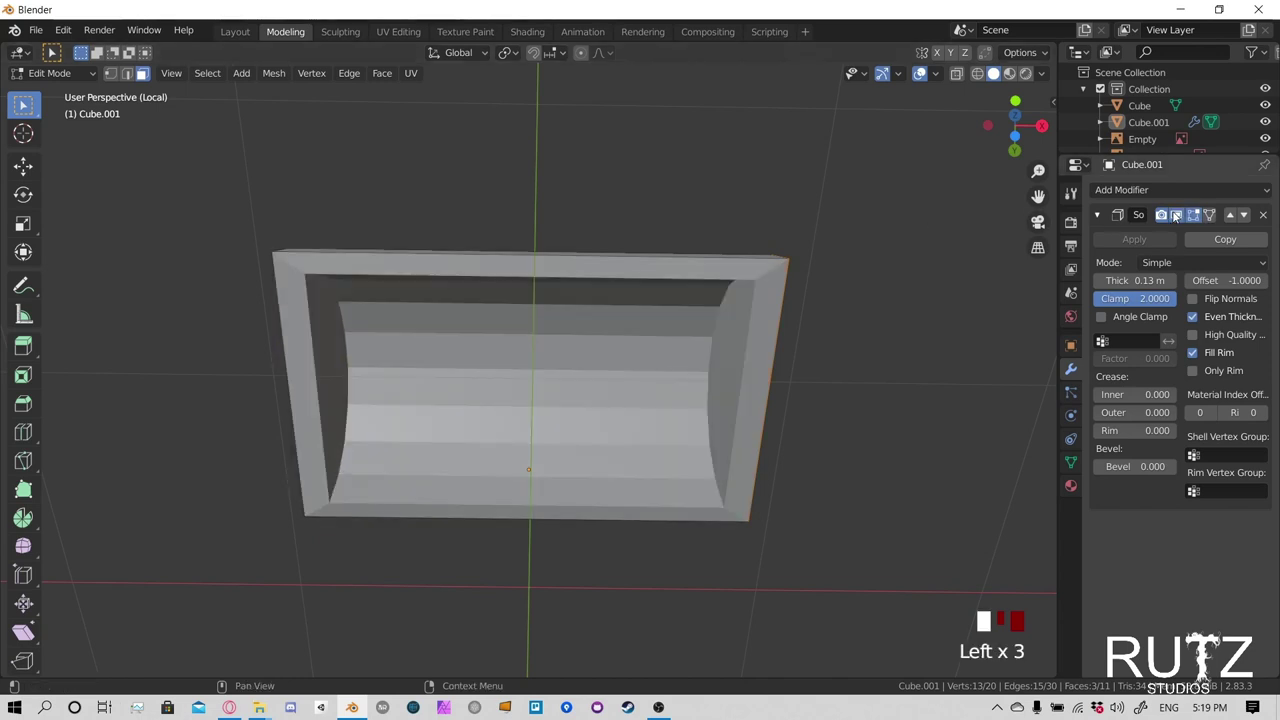
Collapse the lid's Solidify modifier settings and exit local view
middle_drag(557, 217, 584, 268)
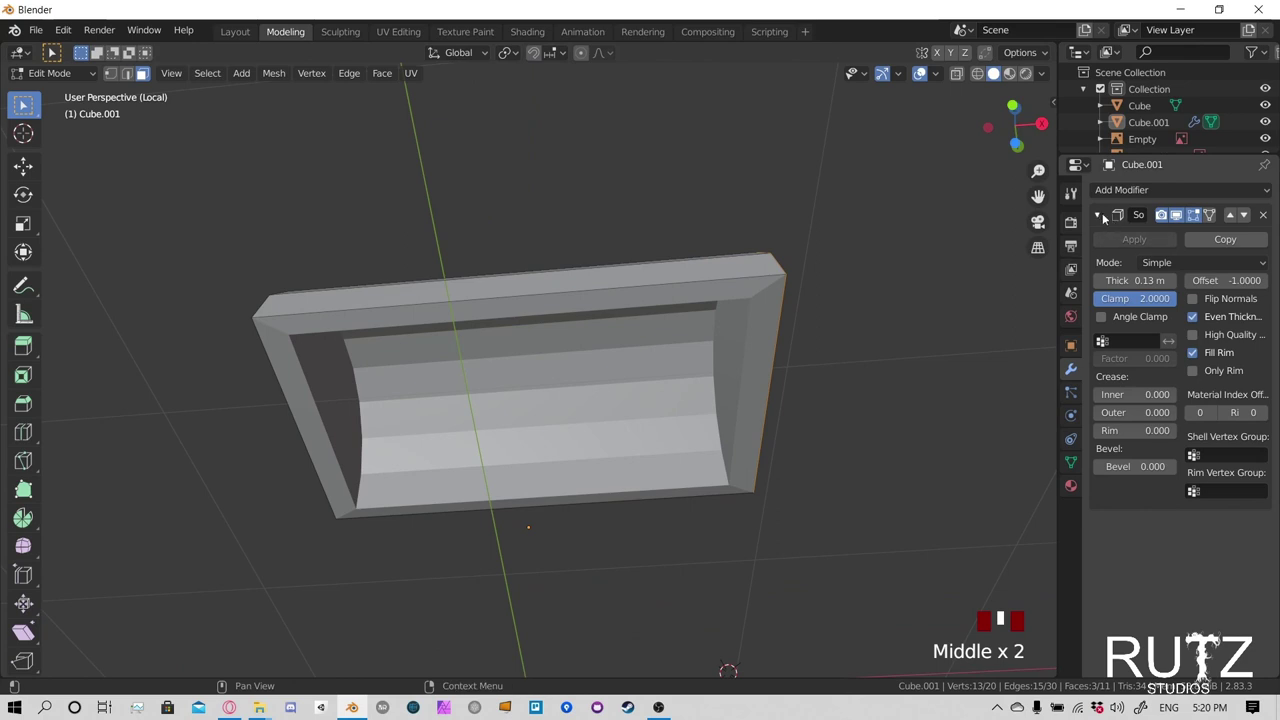
click(1099, 214)
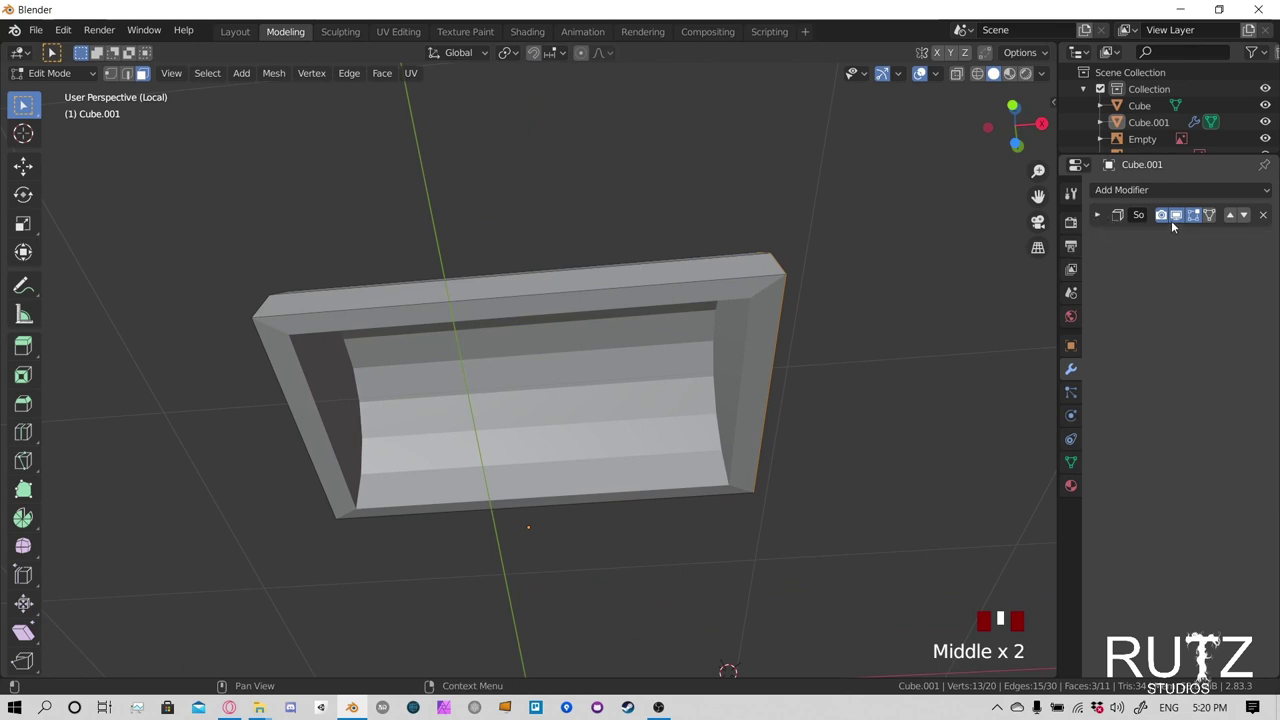
click(1101, 214)
click(1101, 214)
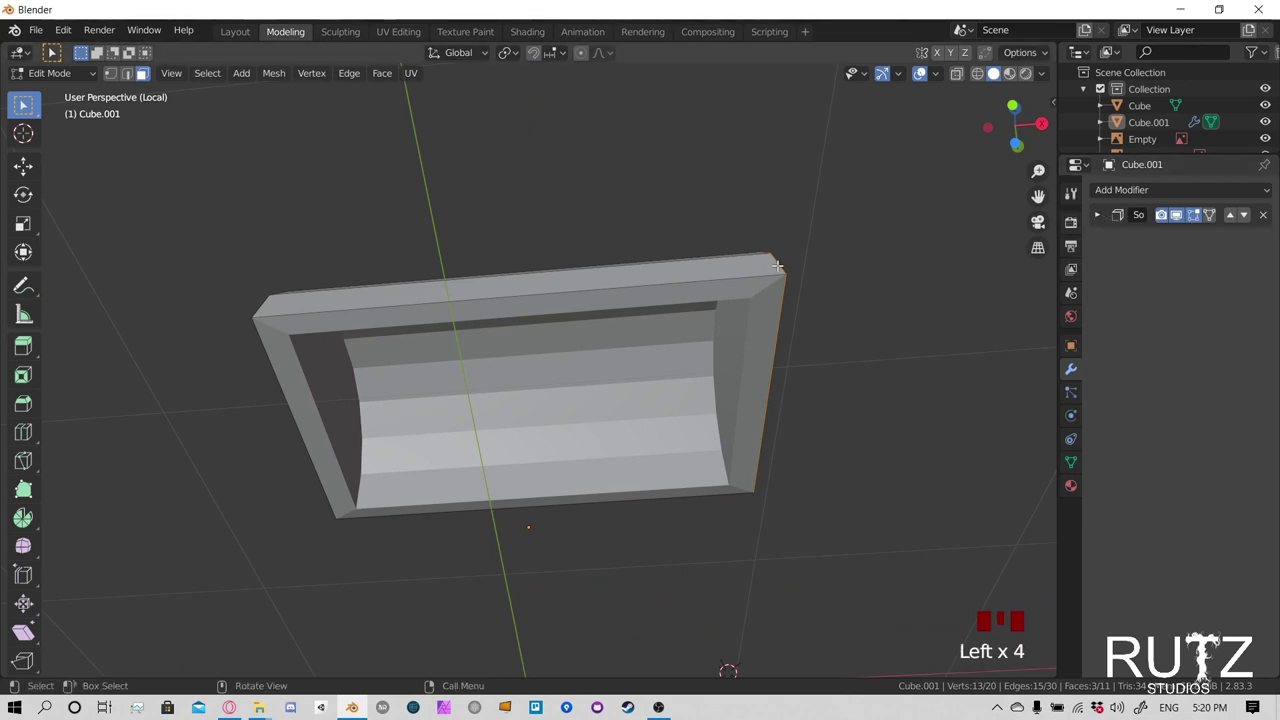
key(KP_Divide)
Inspect the seam between the lid and the chest body up close and in right orthographic view
middle_drag(579, 348, 608, 357)
scroll(608, 357, up, 5)
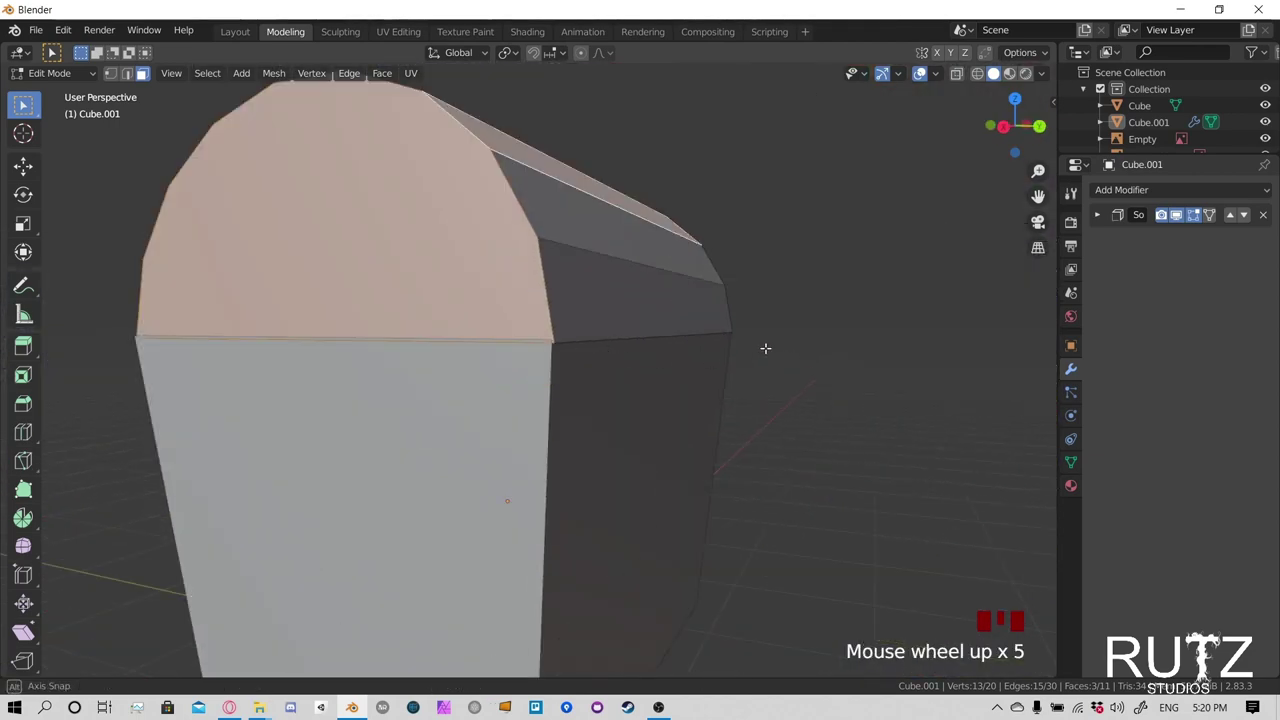
middle_drag(763, 349, 829, 371)
click(639, 365)
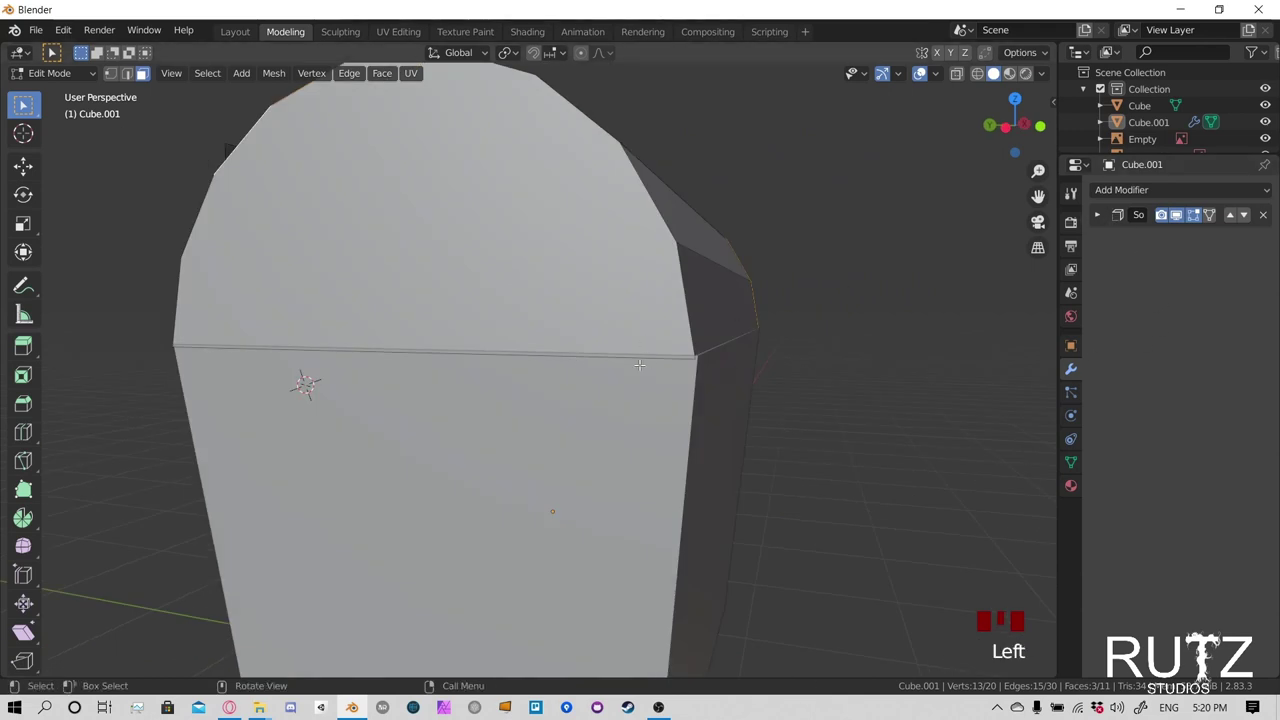
middle_drag(676, 349, 654, 294)
middle_drag(773, 360, 584, 302)
key(KP_3)
scroll(584, 302, up, 2)
shift+middle_drag(593, 250, 573, 277)
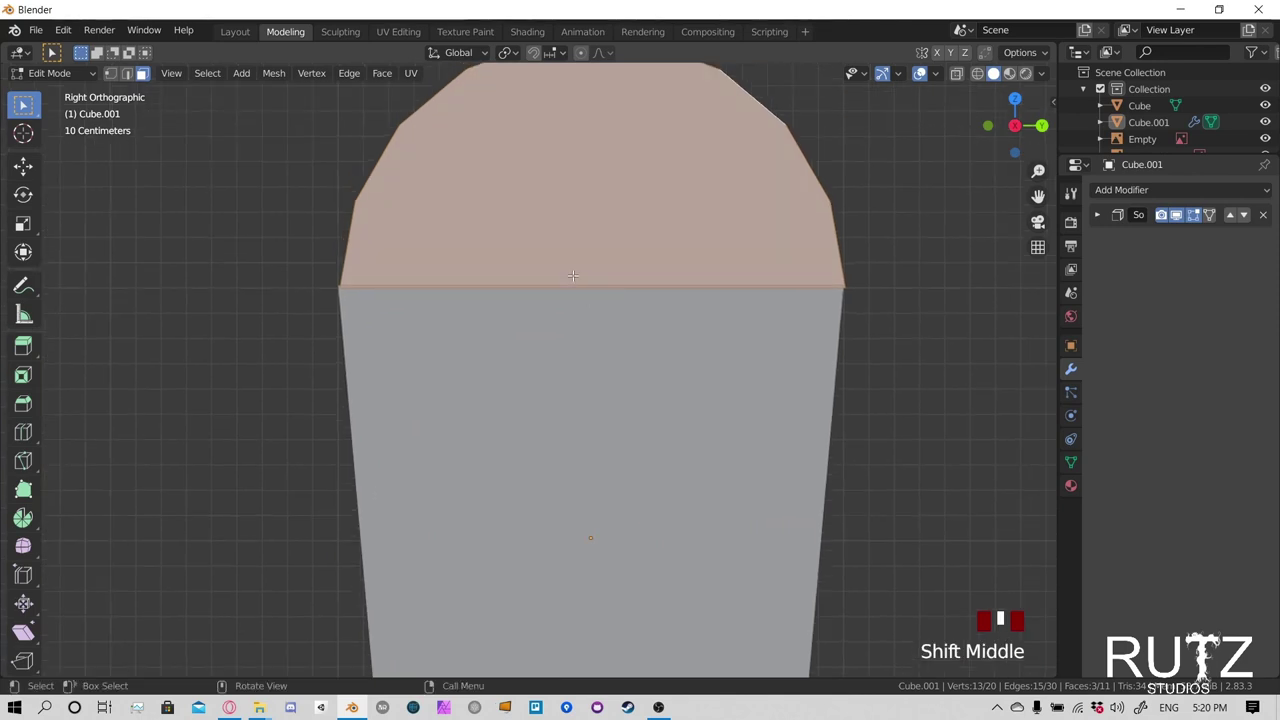
Select the whole lid mesh and move it about -0.006 m in Y and 0.010 m in Z above the chest body
key(a)
middle_drag(444, 277, 560, 330)
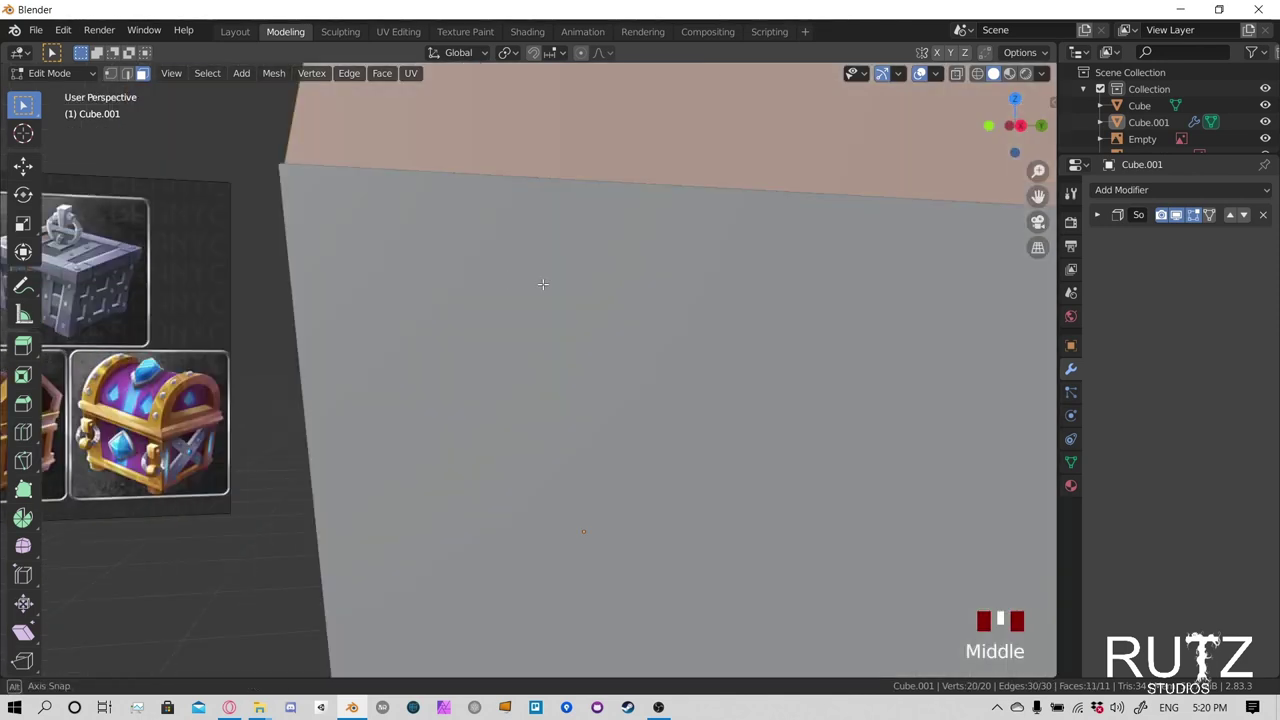
scroll(674, 366, down, 6)
middle_drag(674, 366, 537, 371)
key(KP_3)
scroll(609, 311, up, 2)
scroll(609, 311, up, 3)
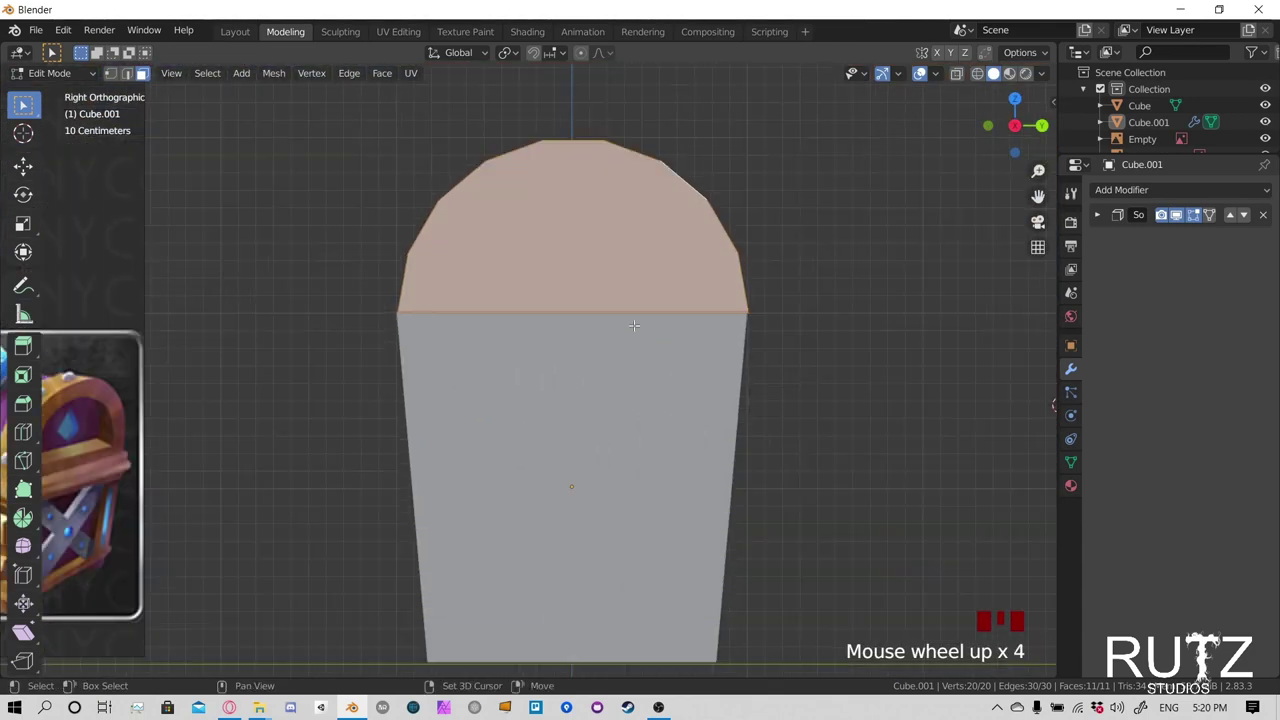
shift+middle_drag(609, 311, 612, 320)
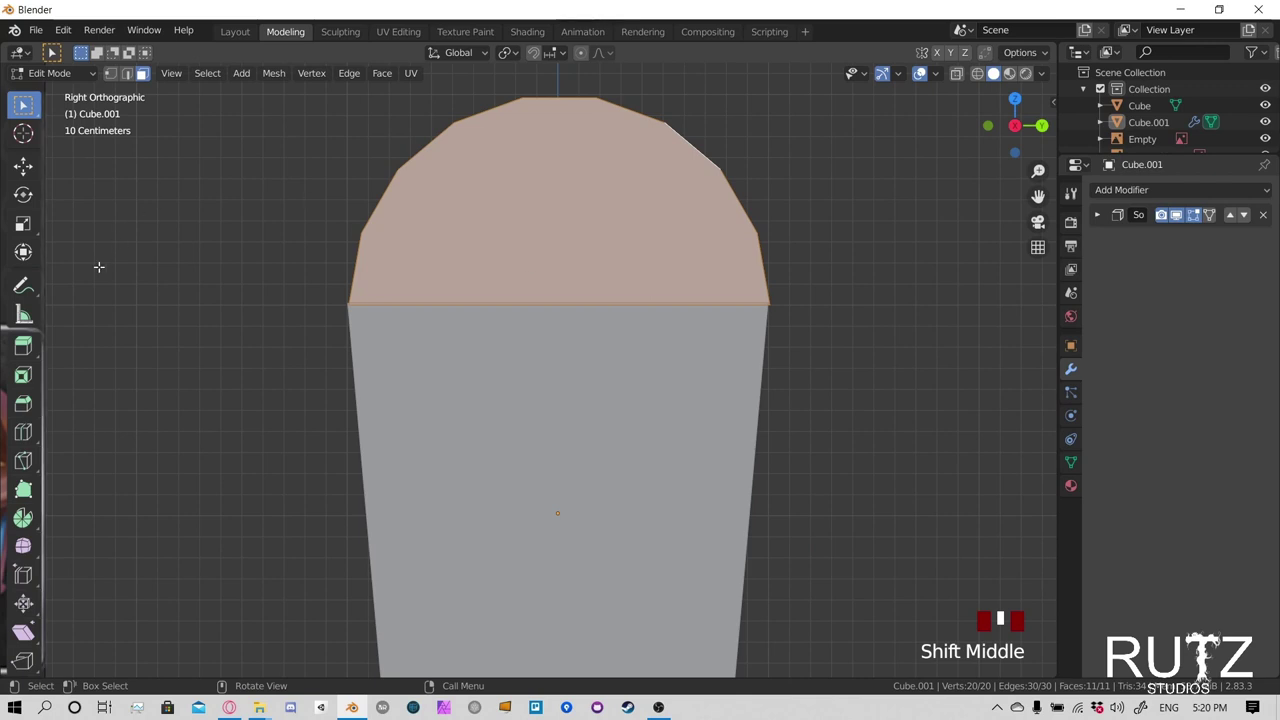
click(23, 223)
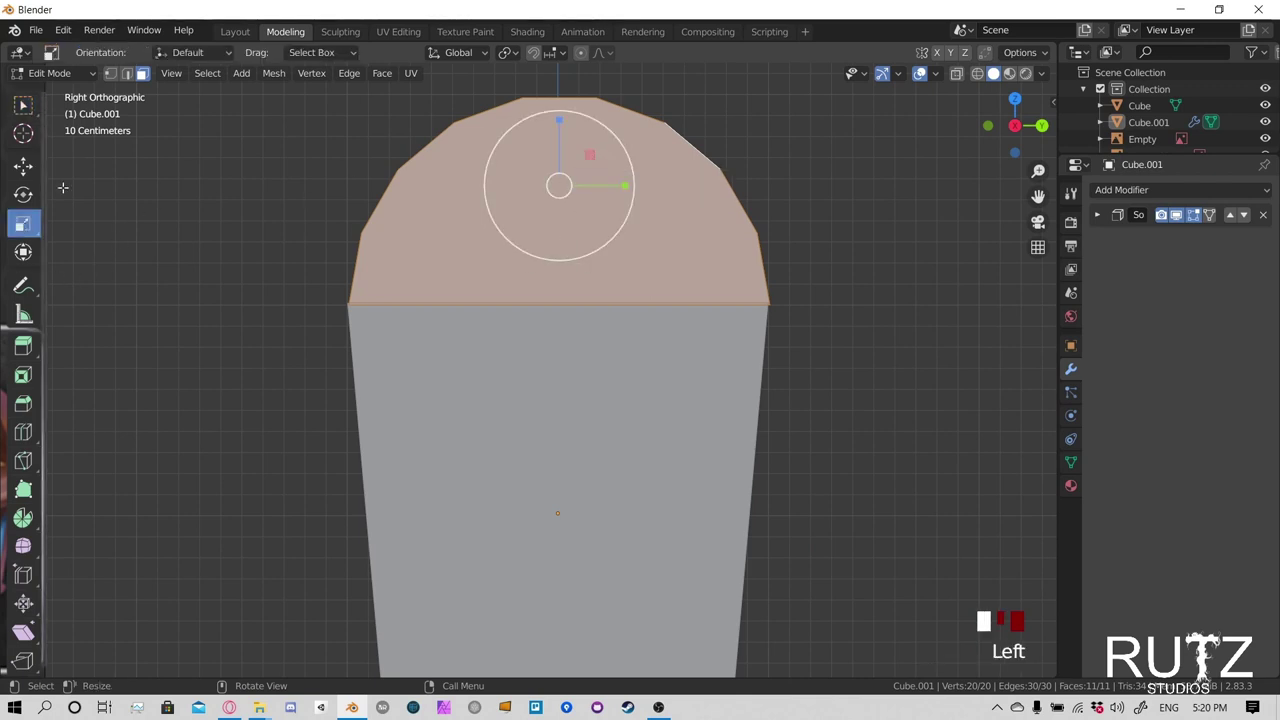
click(23, 166)
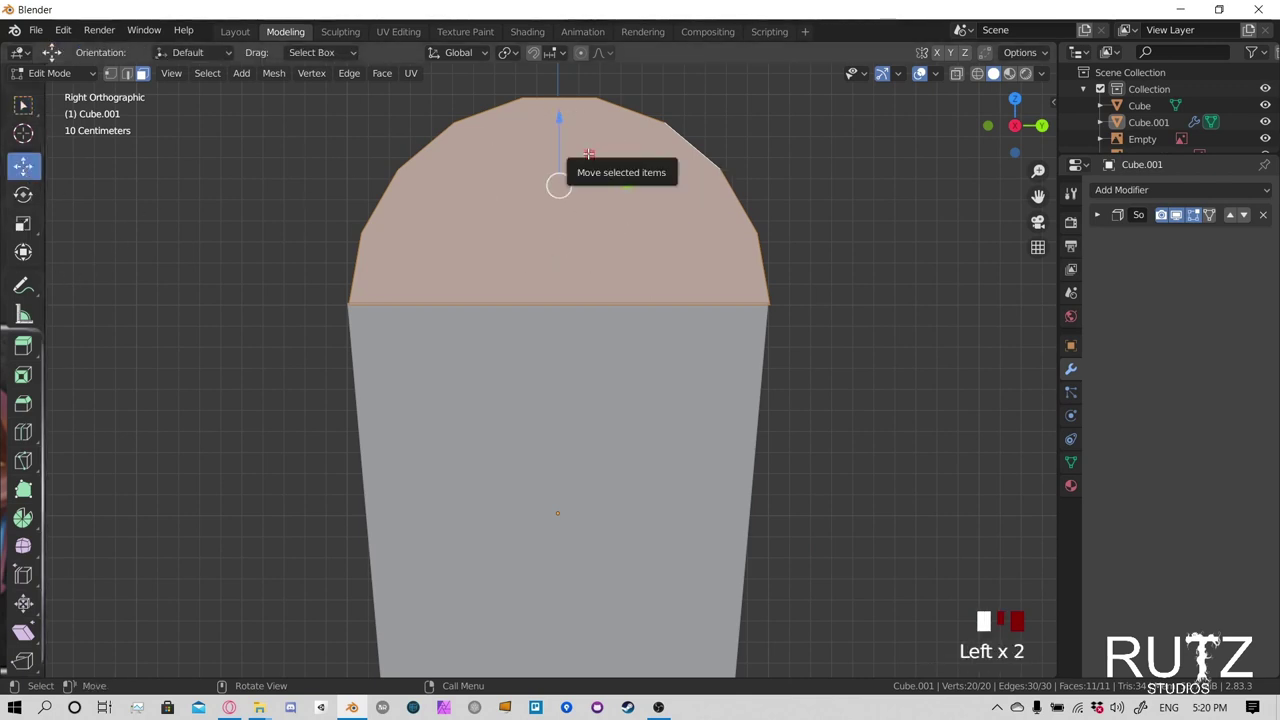
drag(589, 153, 536, 82)
Compare the chest with the reference images from several angles, clearing the lid selection and returning to the selection tool
middle_drag(536, 82, 628, 396)
scroll(423, 310, down, 2)
scroll(640, 321, down, 3)
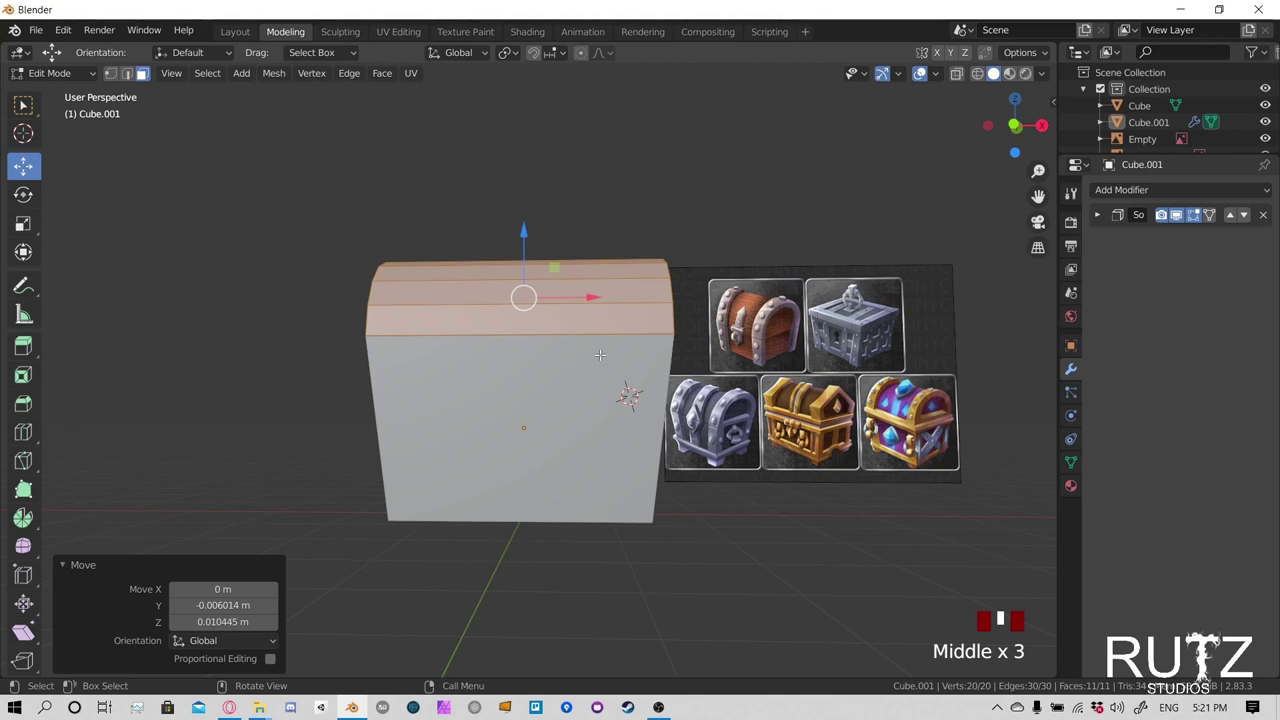
middle_drag(661, 307, 642, 322)
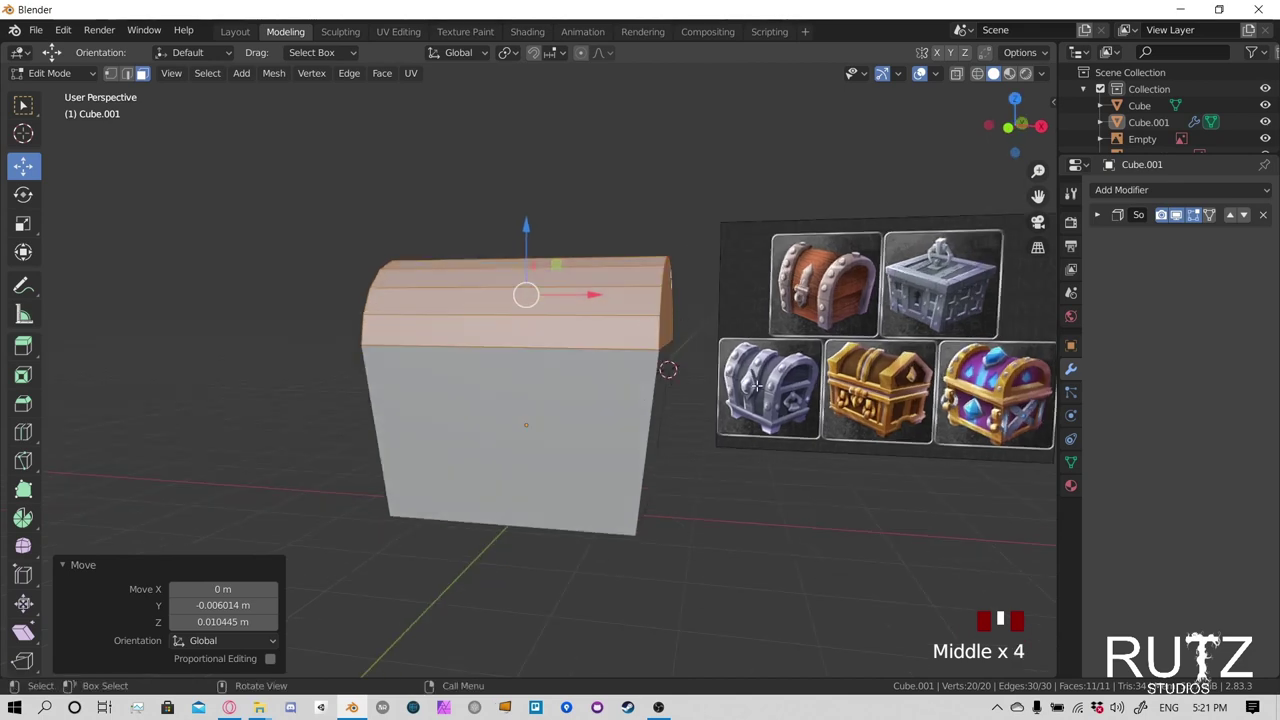
middle_drag(757, 386, 720, 386)
scroll(558, 376, down, 3)
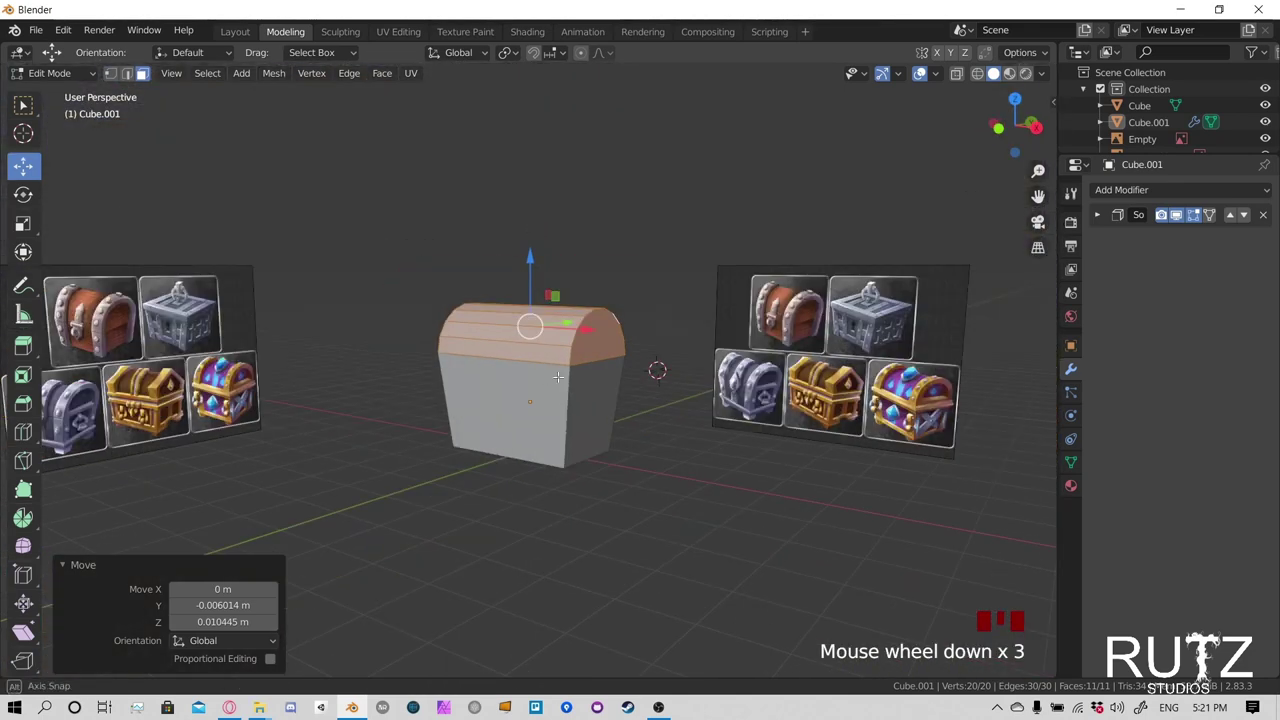
middle_drag(558, 376, 843, 282)
scroll(843, 282, down, 4)
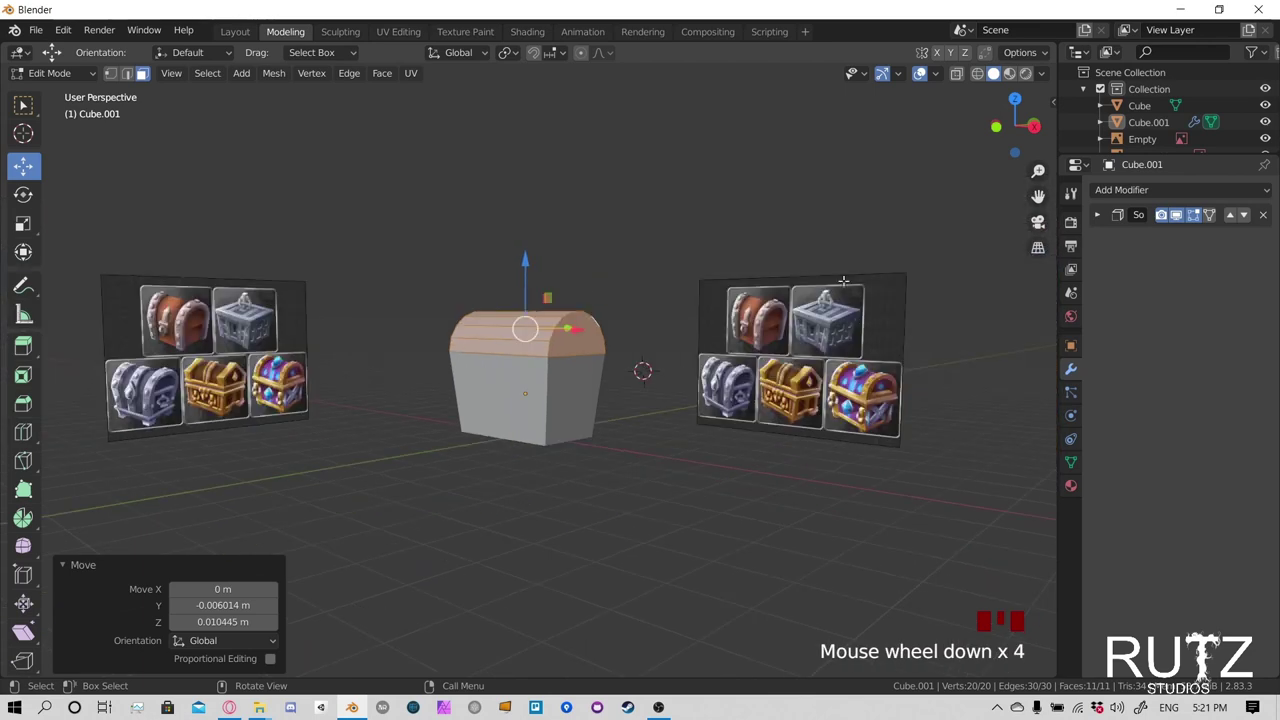
middle_drag(659, 317, 660, 372)
click(686, 376)
scroll(612, 368, up, 3)
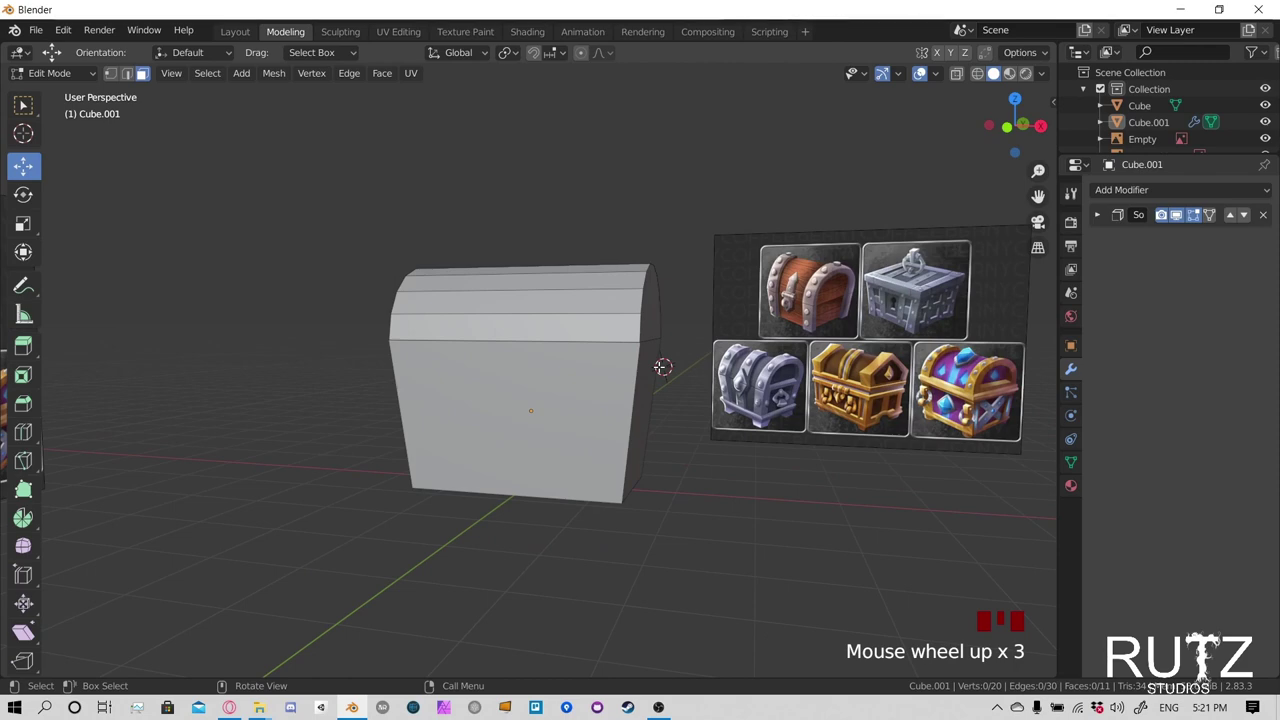
click(25, 105)
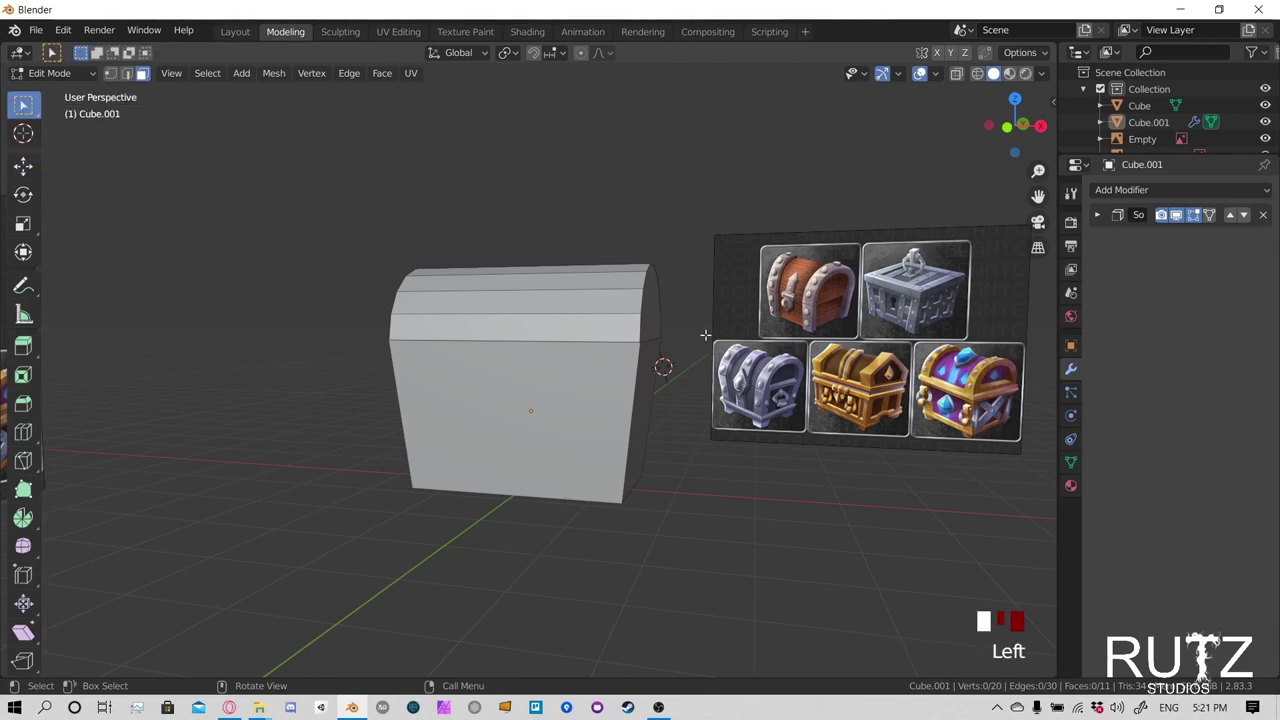
middle_drag(540, 400, 619, 343)
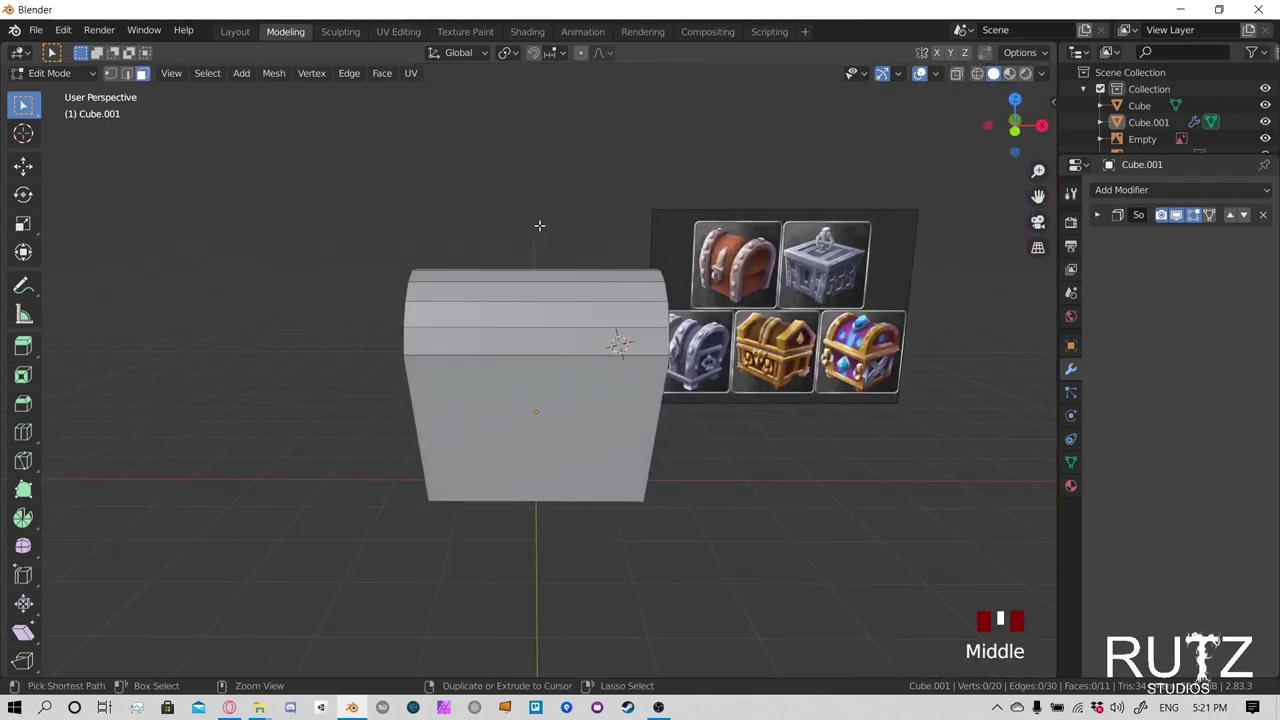
Try three loop cuts across the lid's length, one at the centre and one midway along each half
key(ctrl+r)
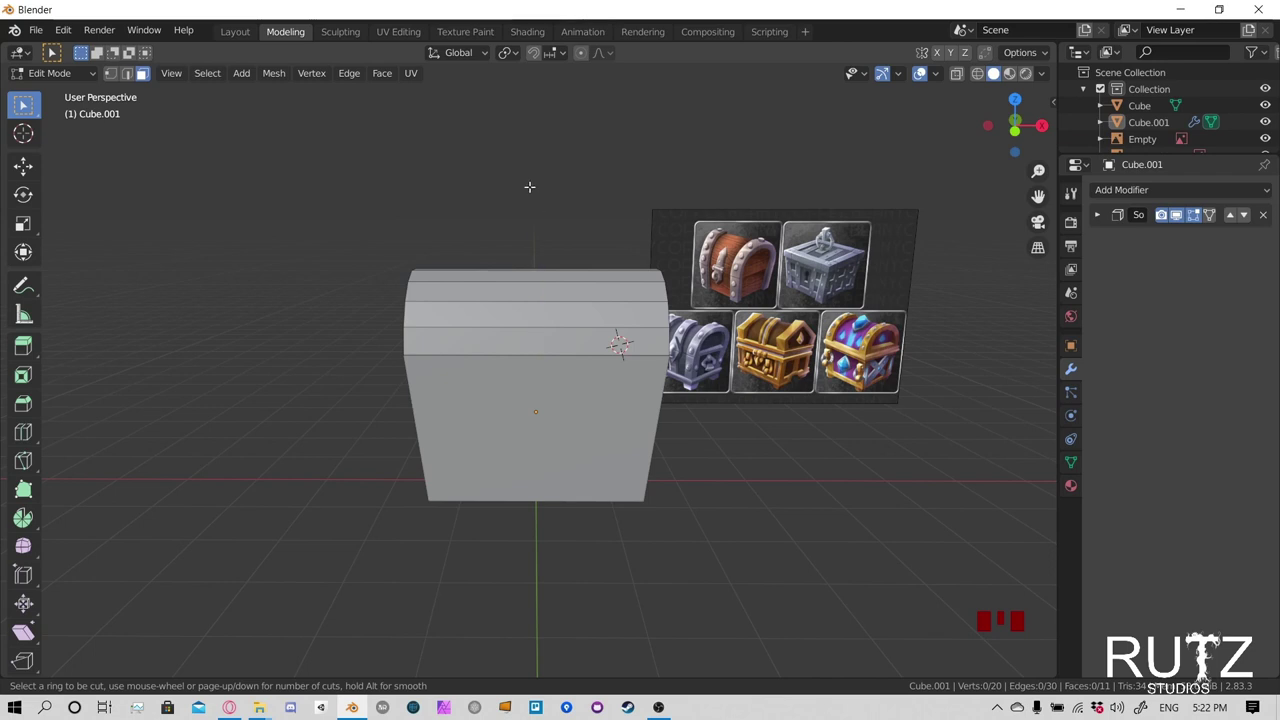
key(Escape)
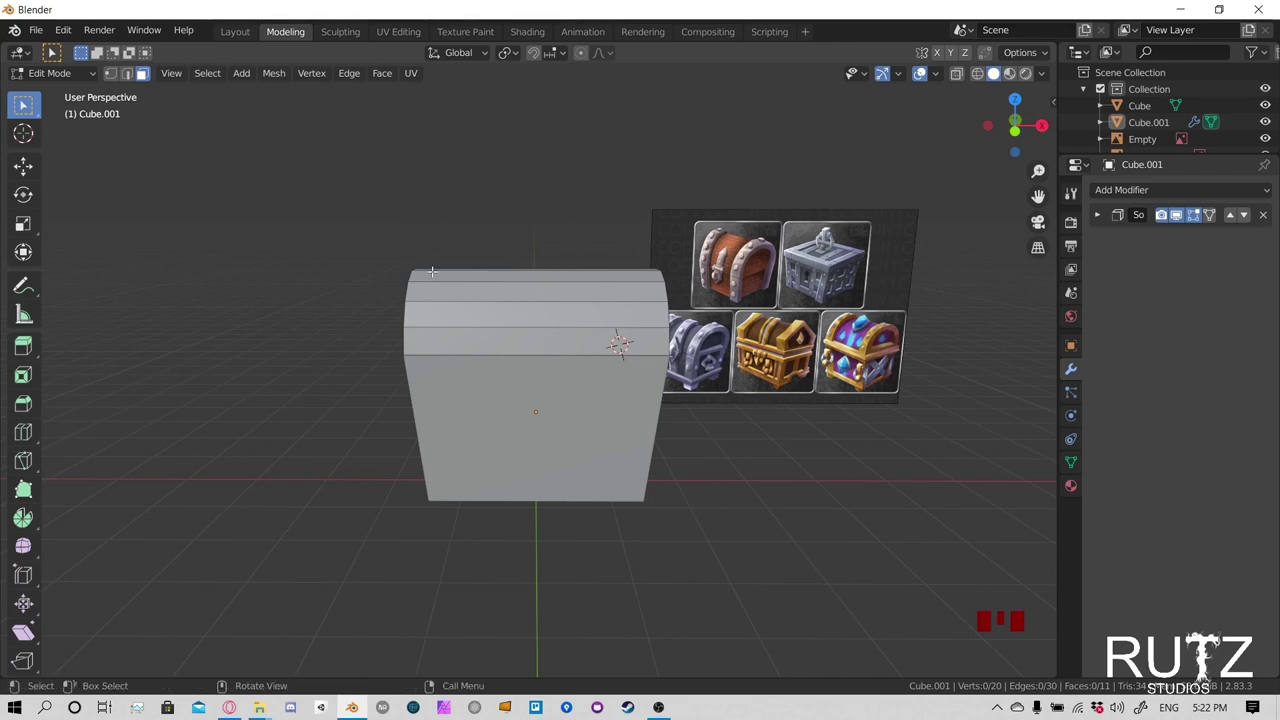
click(505, 314)
click(505, 276)
click(506, 272)
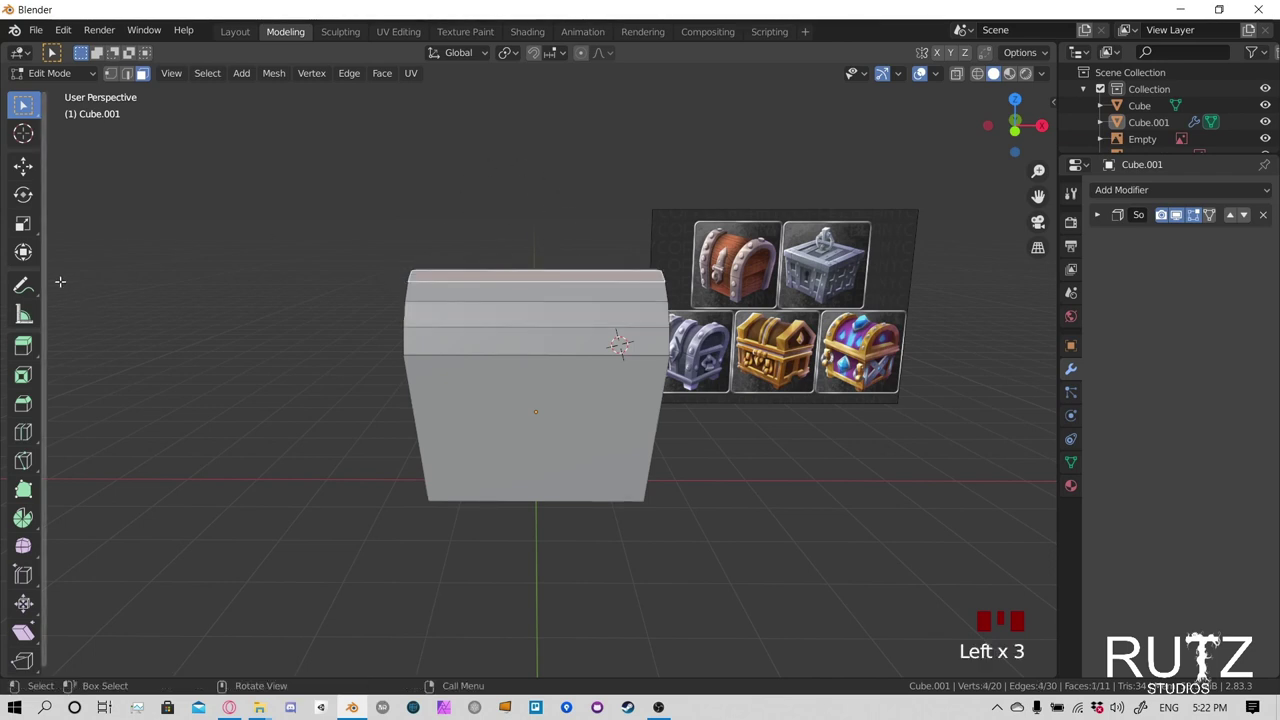
click(27, 432)
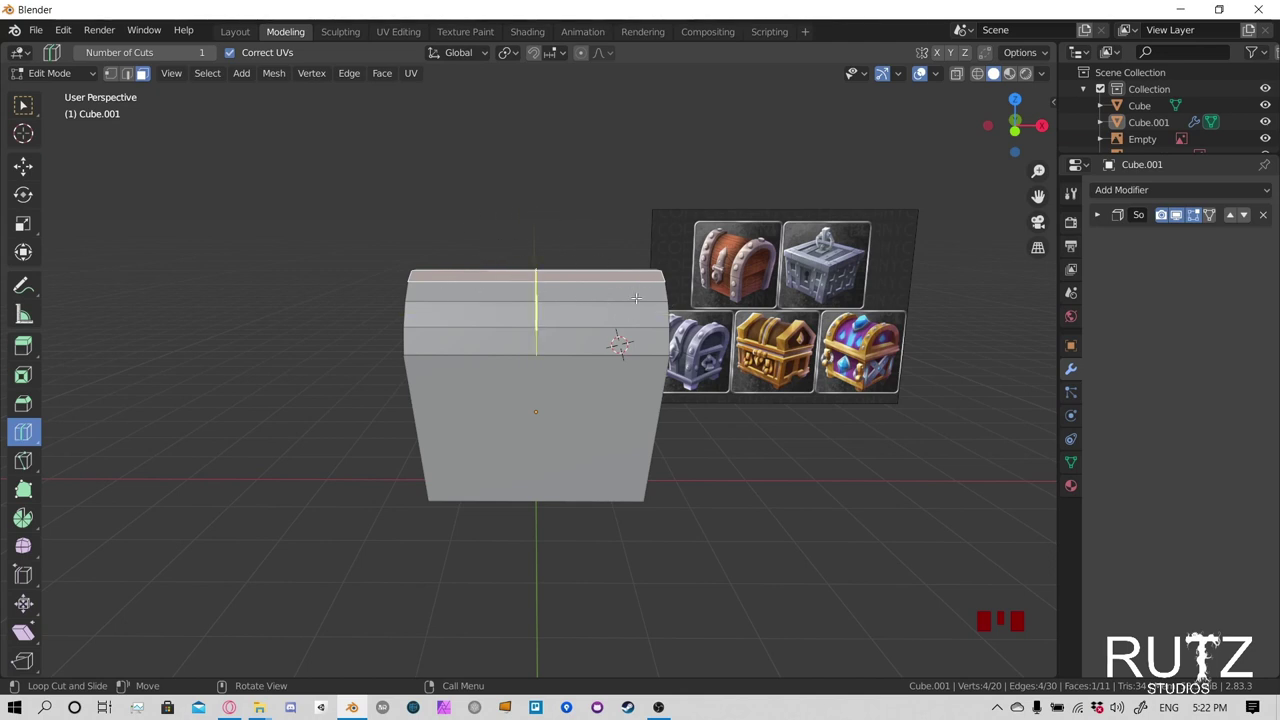
click(564, 286)
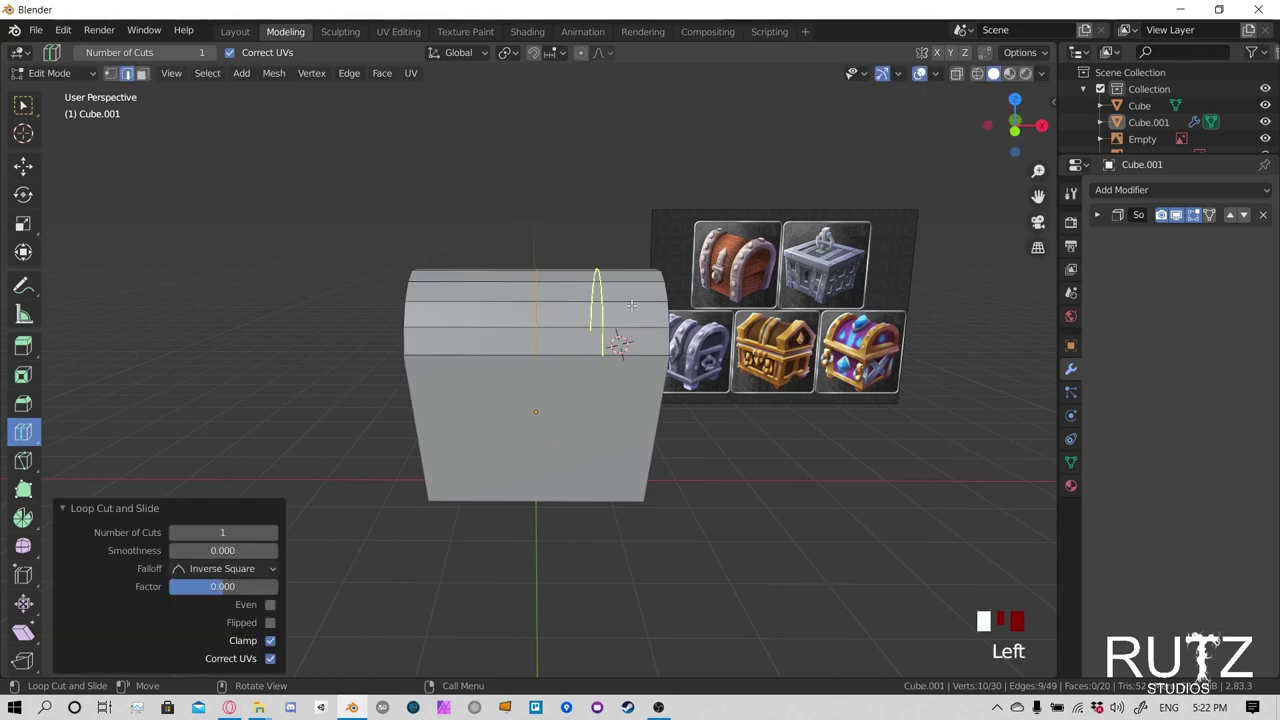
click(600, 285)
click(475, 291)
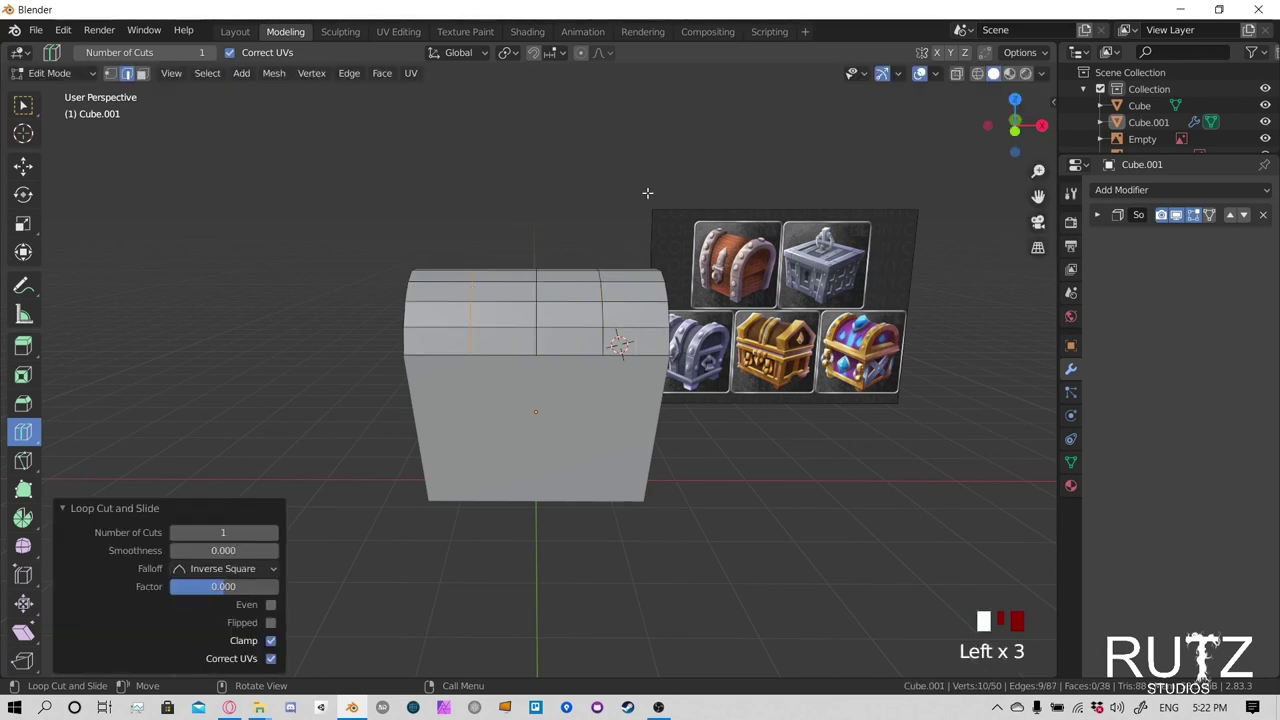
middle_drag(510, 299, 606, 303)
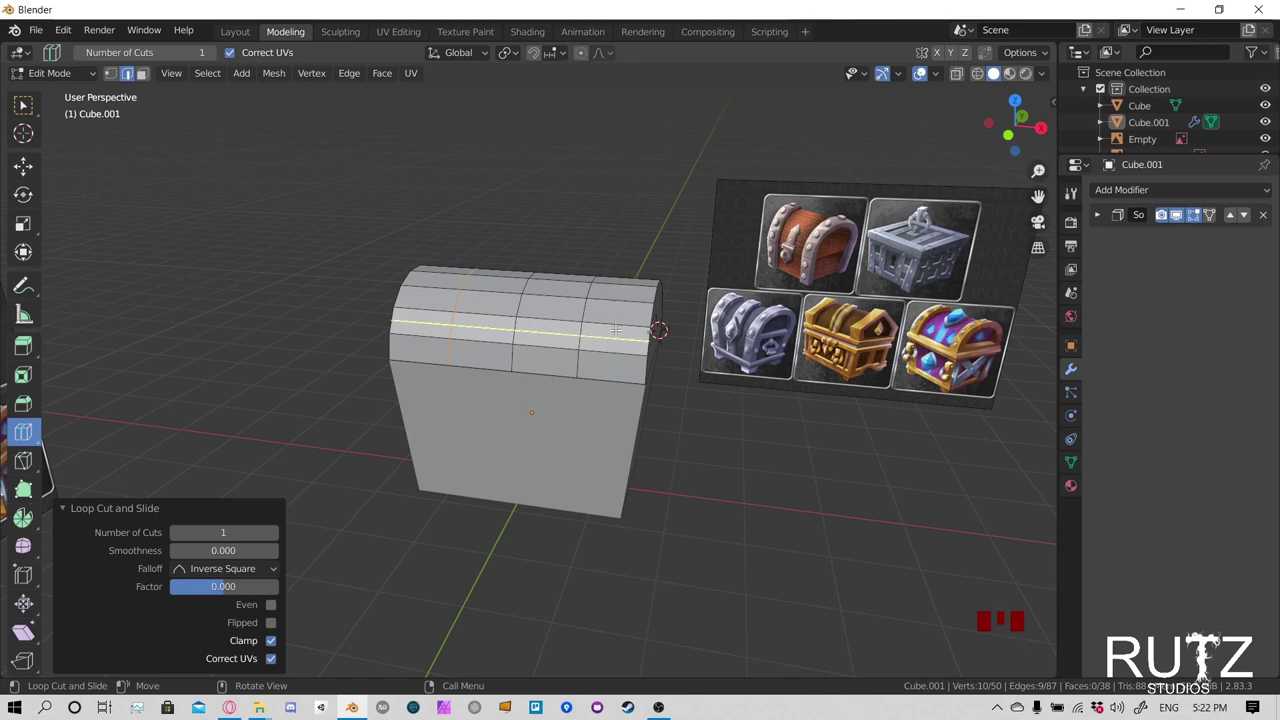
Undo the lid's loop cuts, return to the selection tool and clear the face selection
key(ctrl+z)
key(ctrl+z)
key(ctrl+z)
key(ctrl+z)
key(ctrl+z)
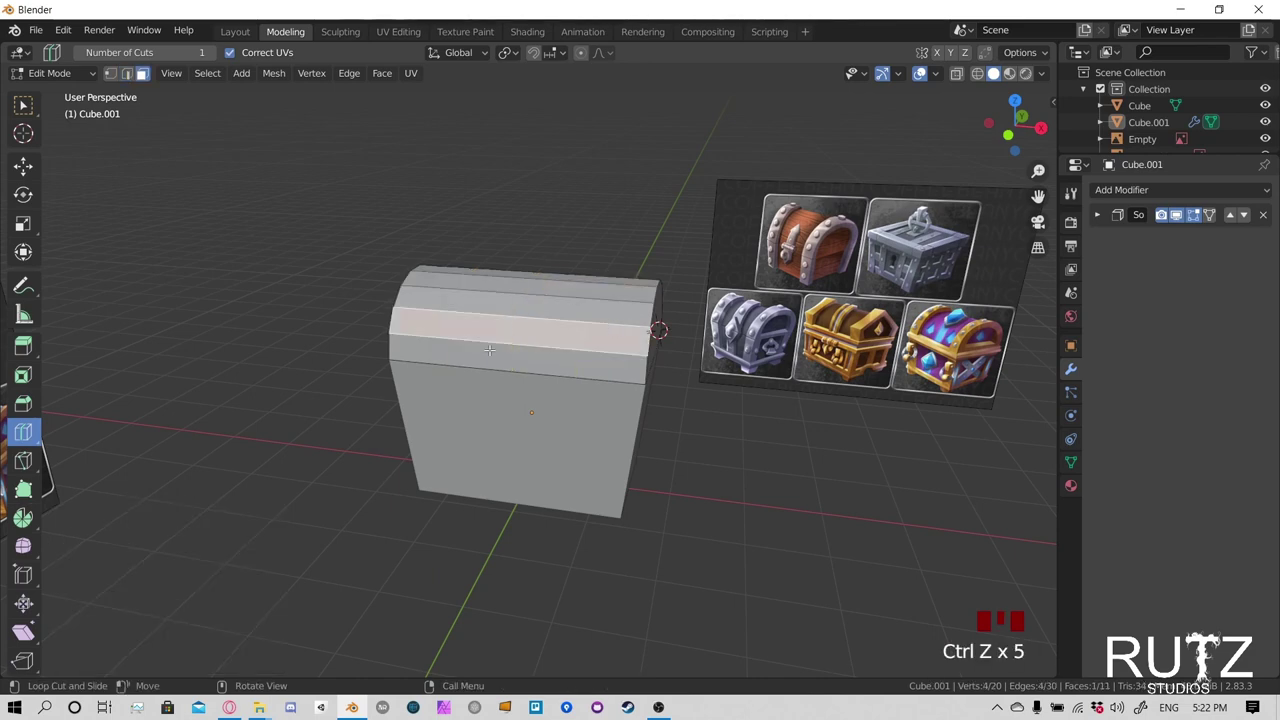
right_click(496, 274)
right_click(331, 181)
key(Escape)
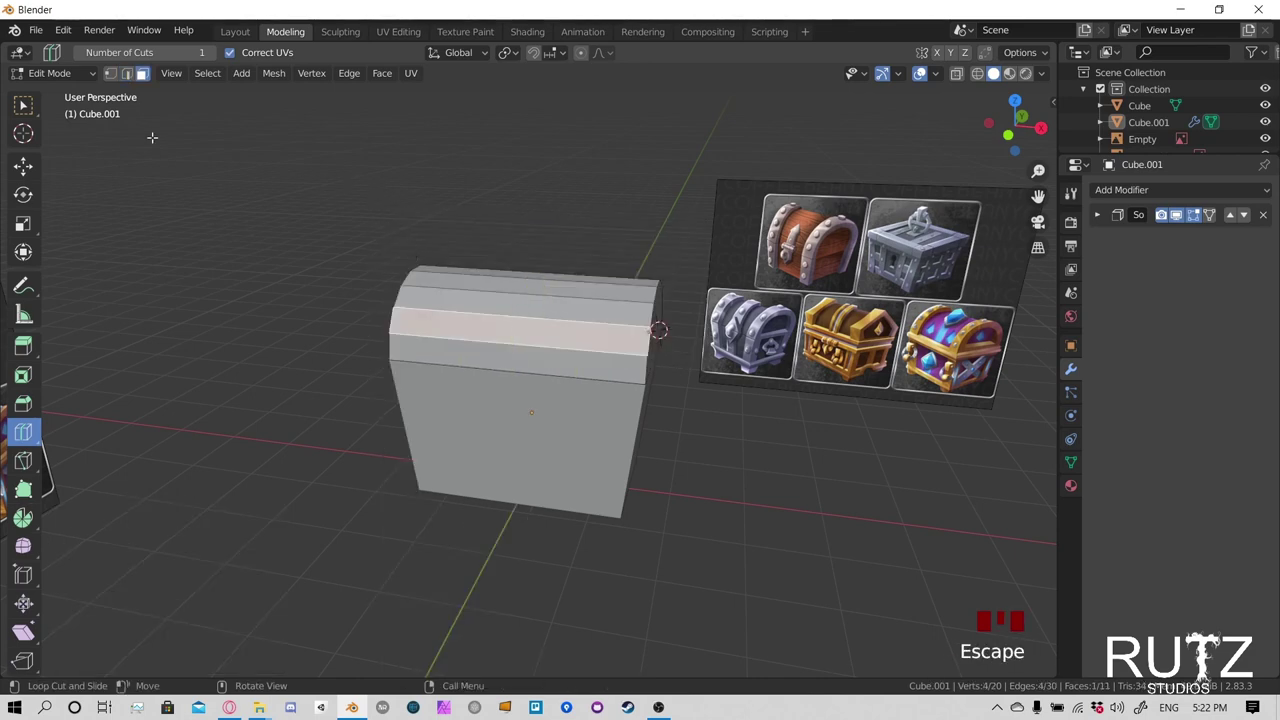
click(22, 106)
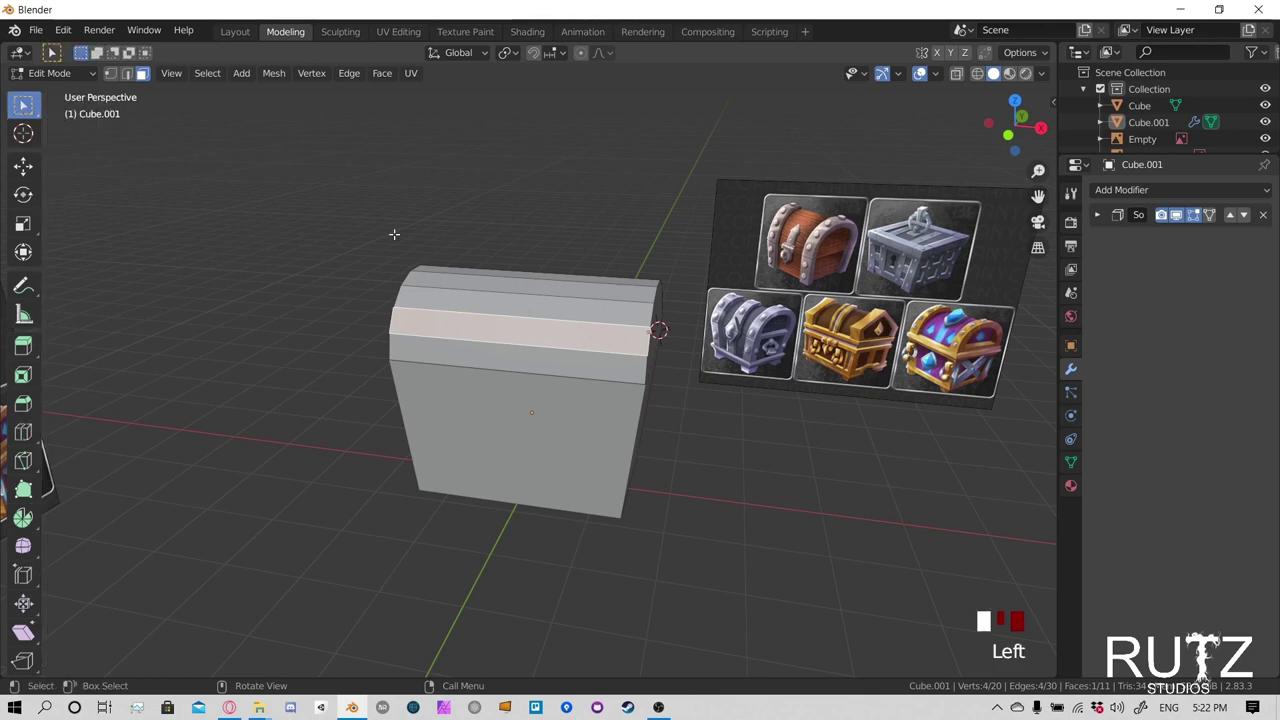
click(771, 458)
Add a Mirror modifier to the lid on the X axis
middle_drag(771, 458, 457, 234)
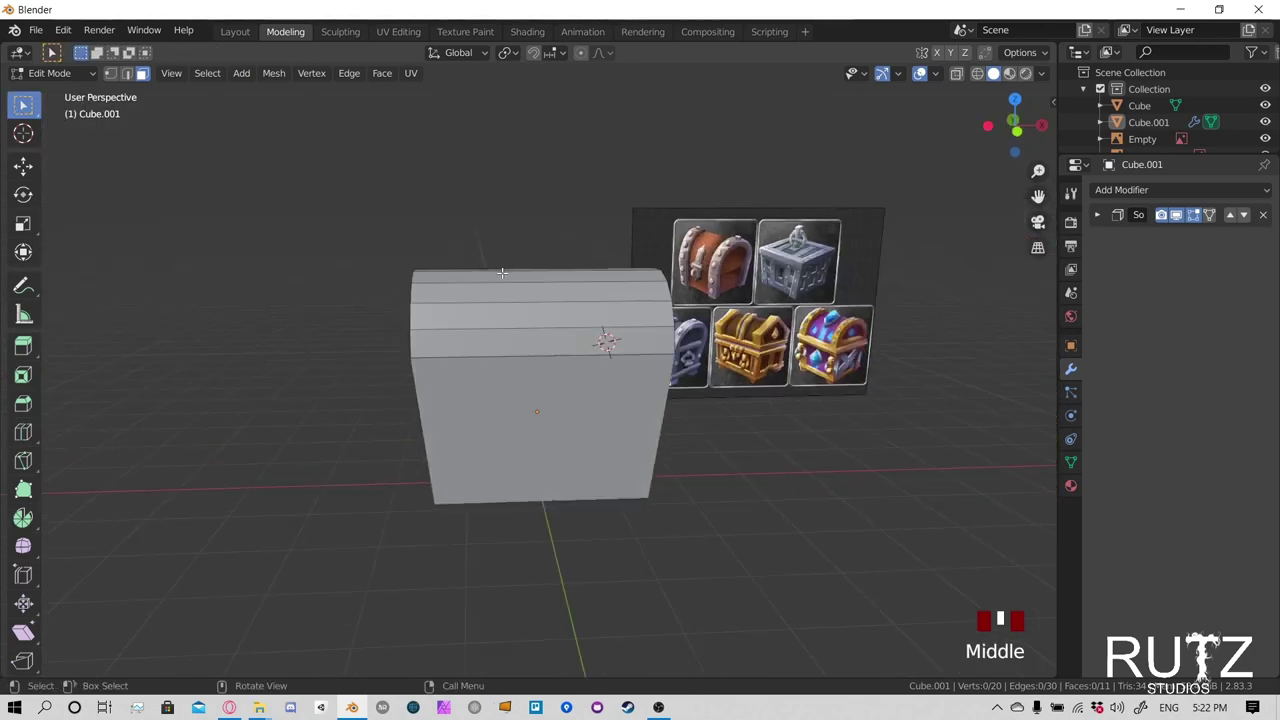
middle_drag(548, 306, 600, 194)
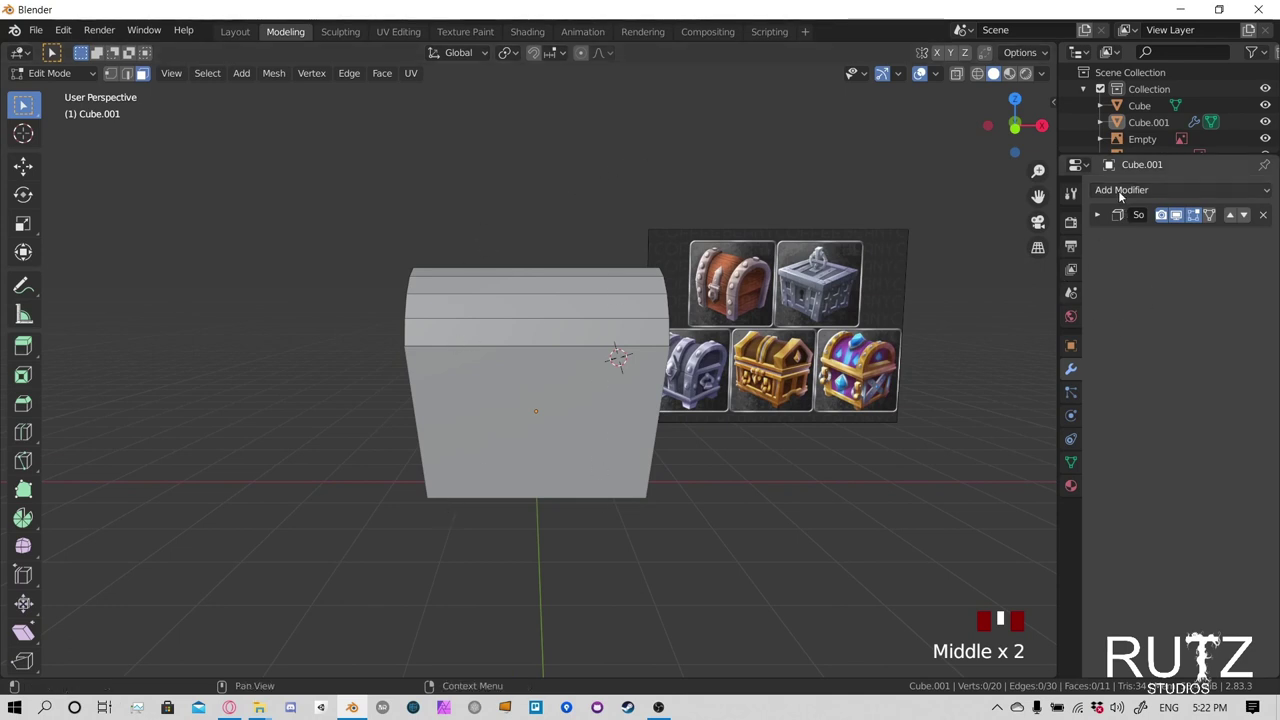
click(1174, 187)
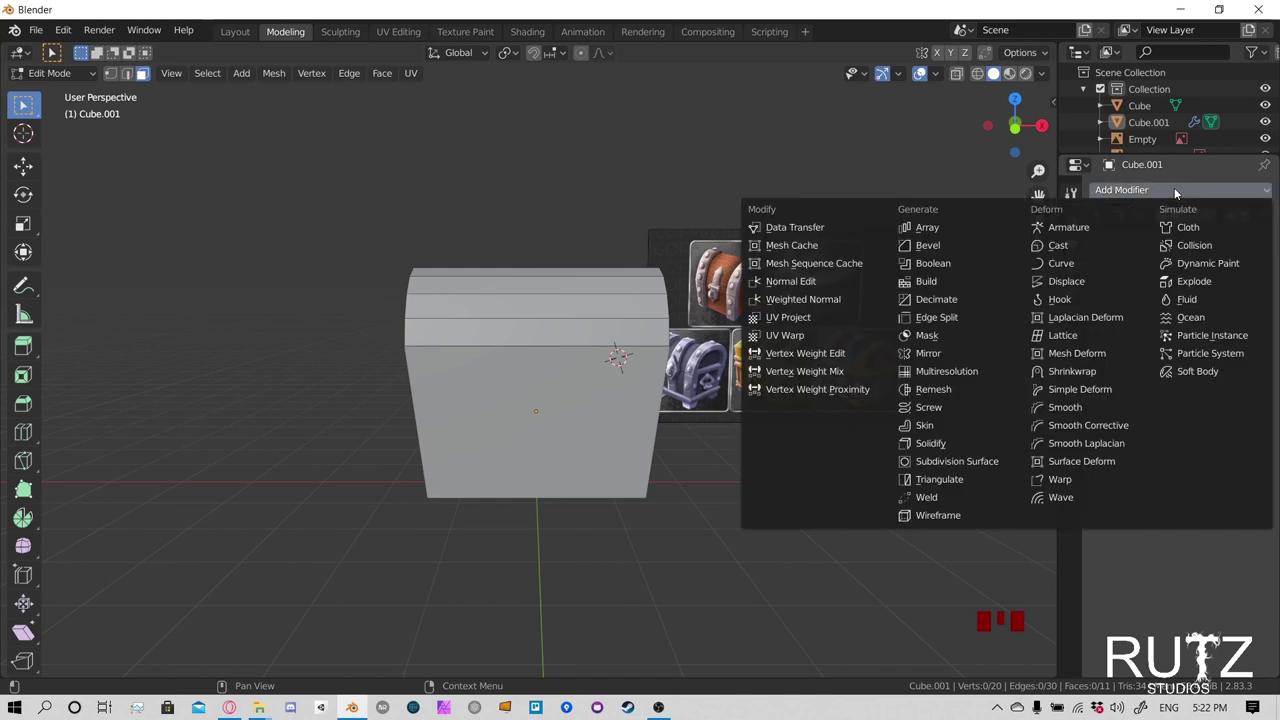
click(946, 356)
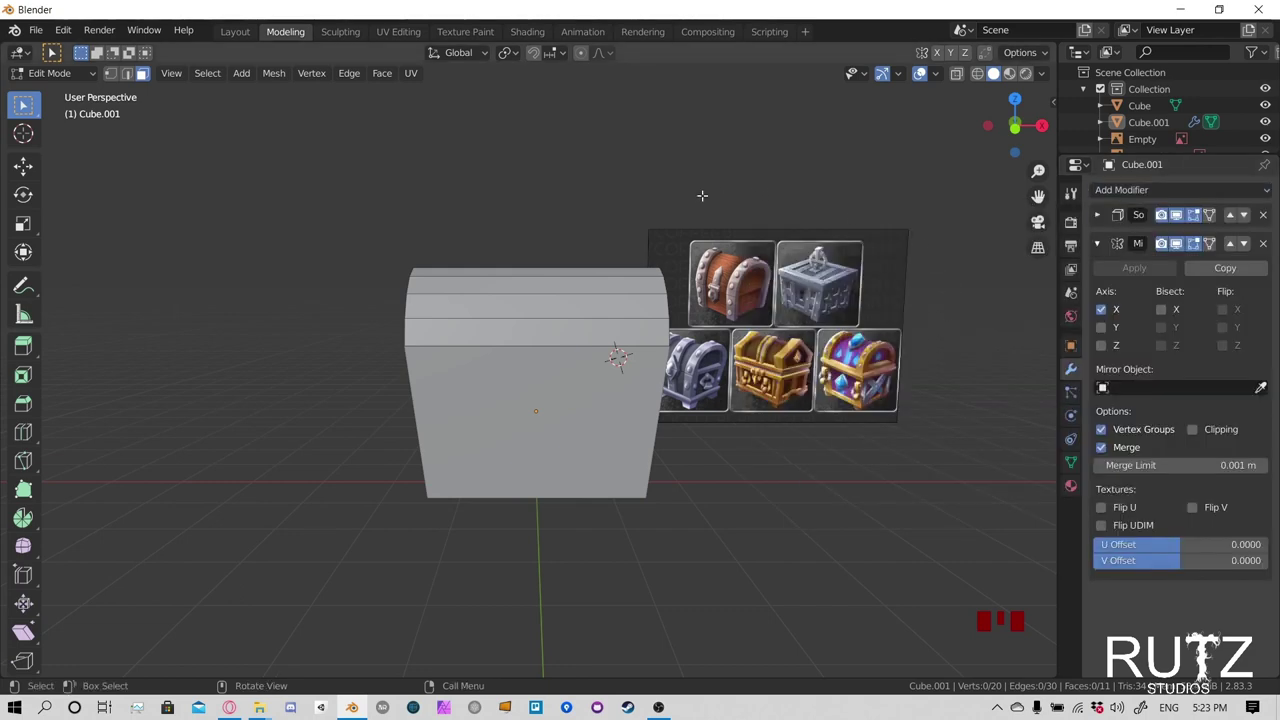
Select the lid's top face and try to pick the lid itself as the Mirror modifier's mirror object
middle_drag(660, 240, 584, 289)
key(Tab)
key(Tab)
click(585, 290)
click(585, 290)
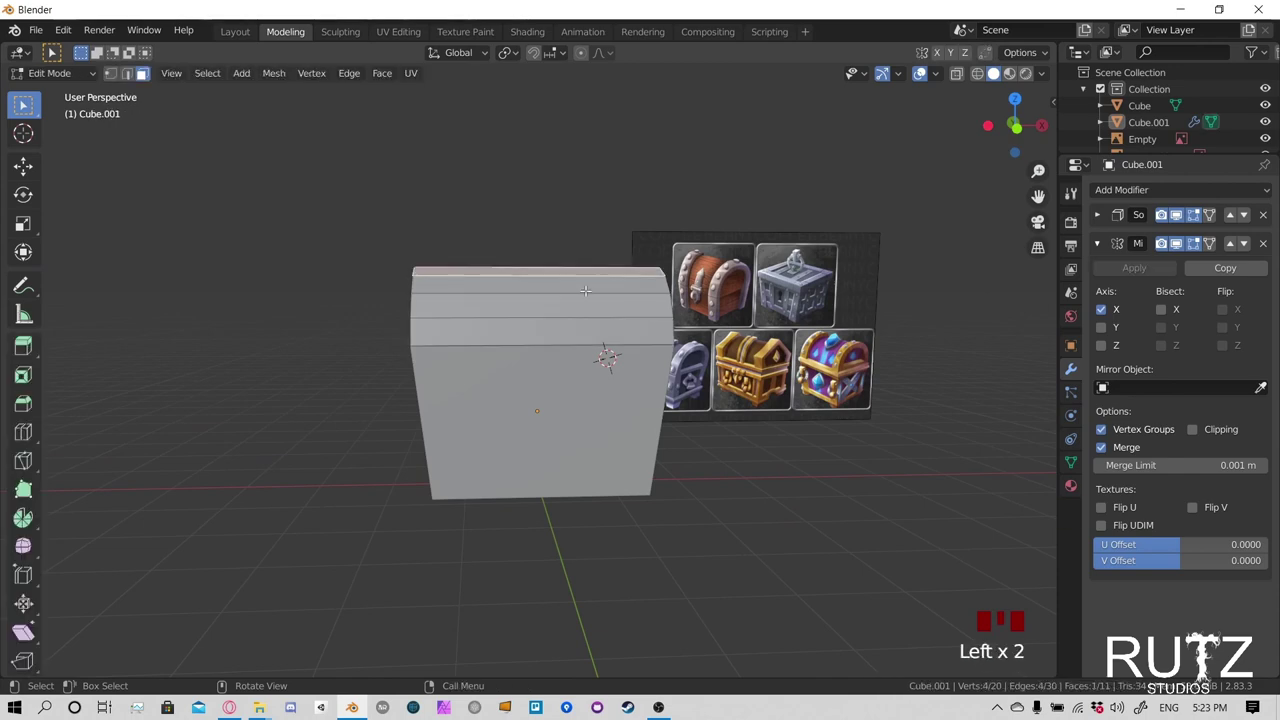
middle_drag(851, 348, 760, 350)
click(1261, 387)
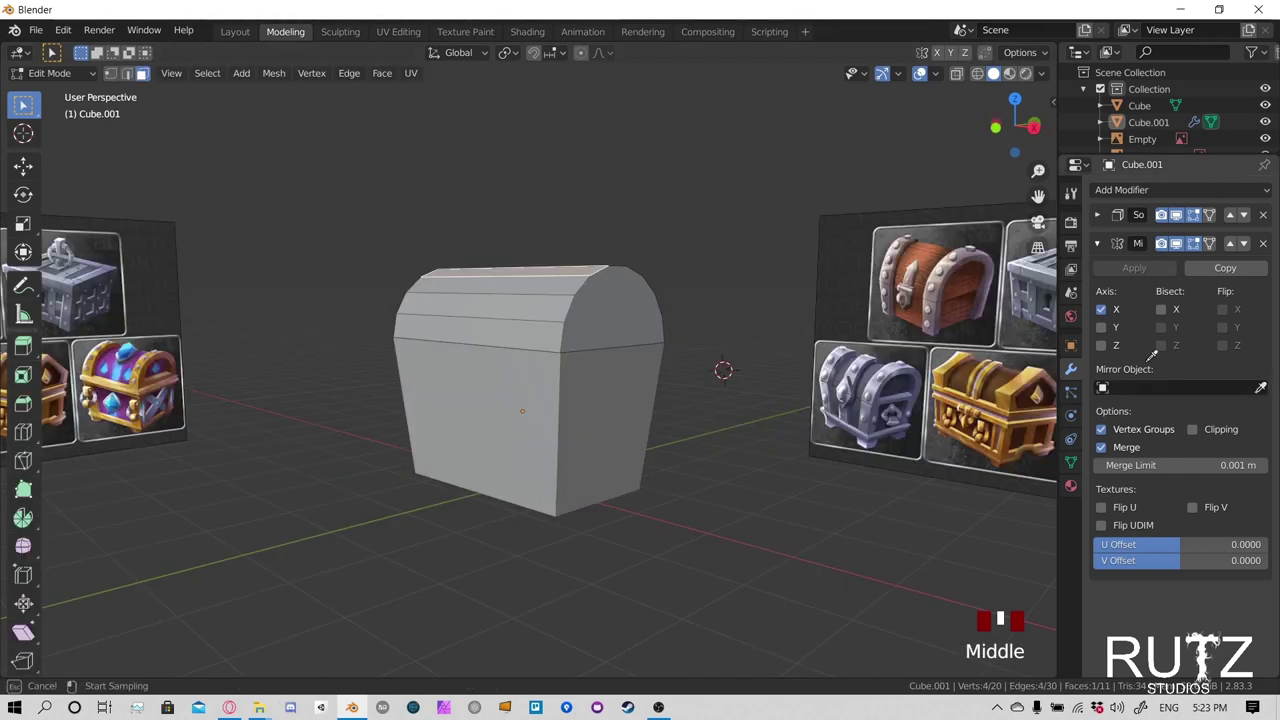
click(560, 285)
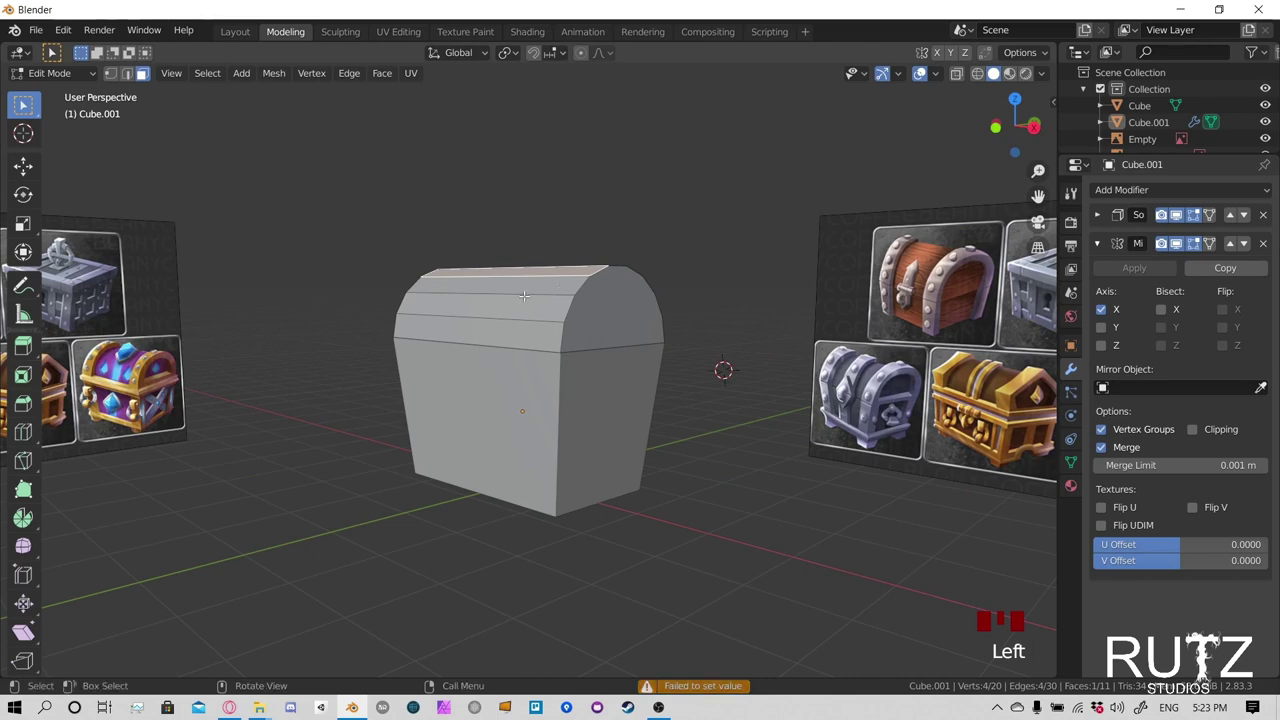
Try the Mirror modifier's X bisect and Y axis options, and remove the modifier from the lid
middle_drag(525, 296, 1205, 263)
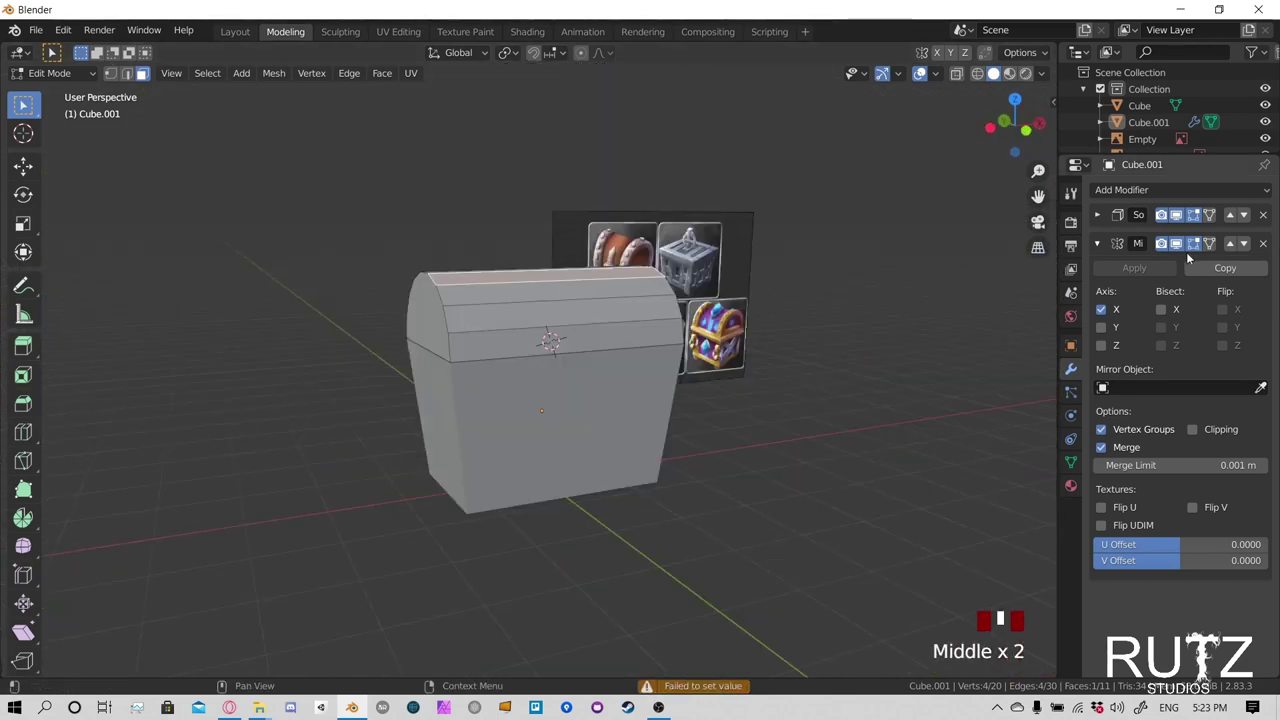
click(1166, 310)
click(1161, 311)
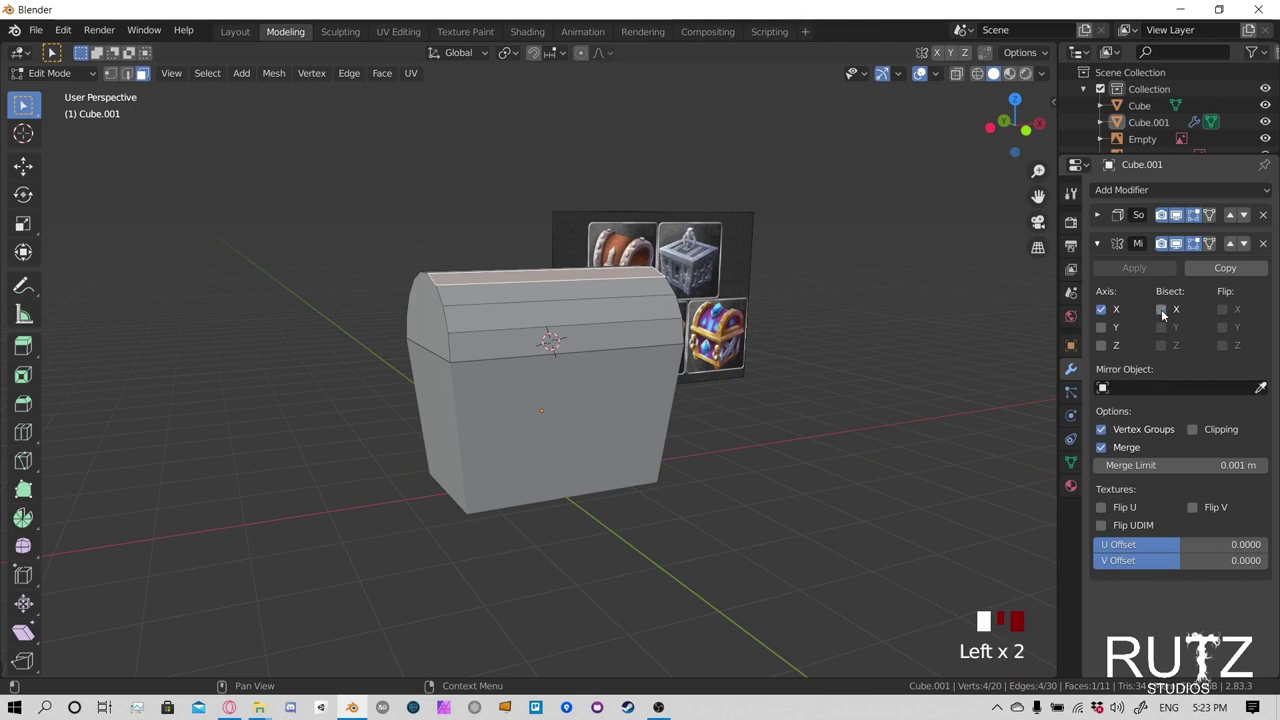
click(1101, 327)
click(1101, 327)
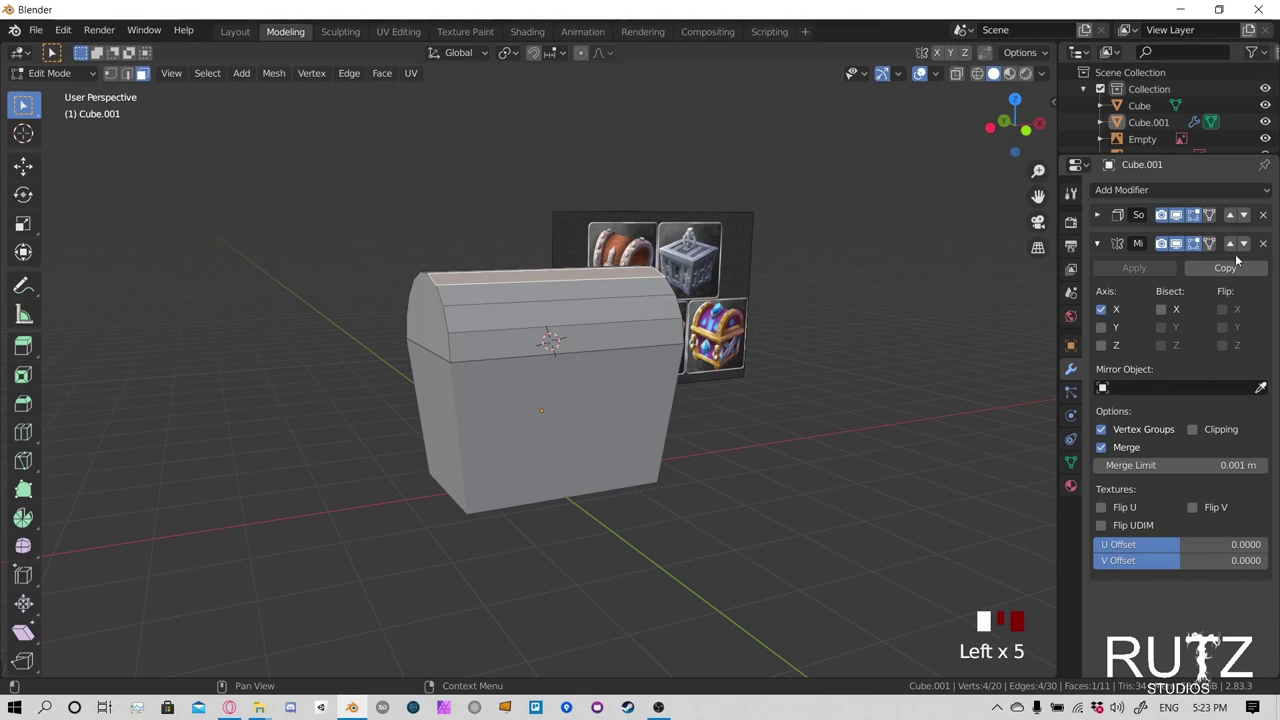
click(1263, 244)
key(Tab)
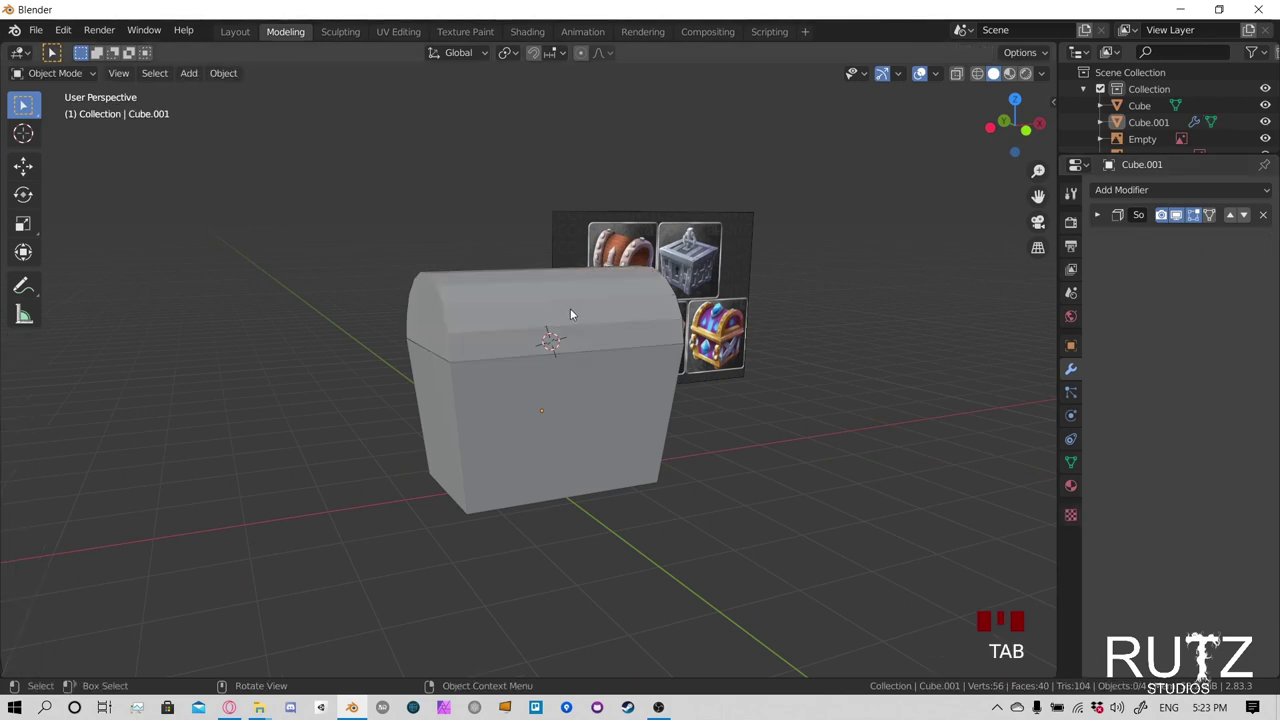
Add a new Mirror modifier to the lid in Object Mode and check its effect in Edit Mode
click(570, 308)
click(1145, 191)
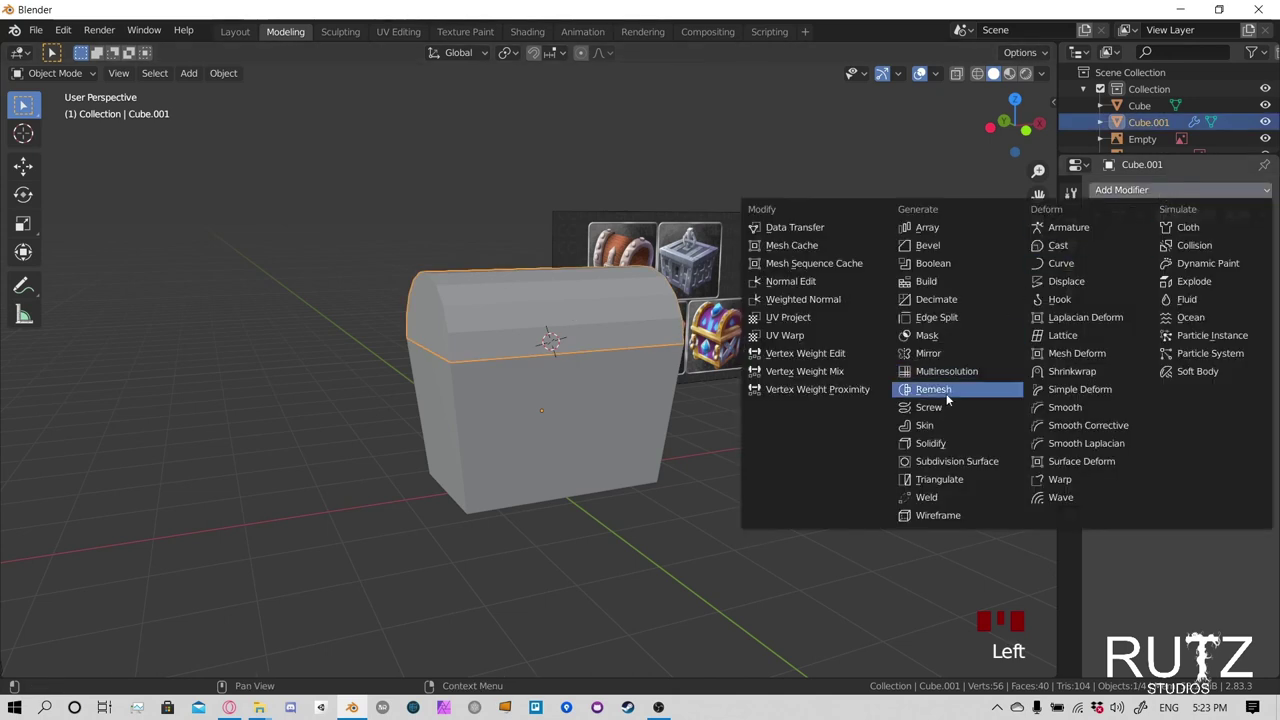
click(953, 354)
key(Tab)
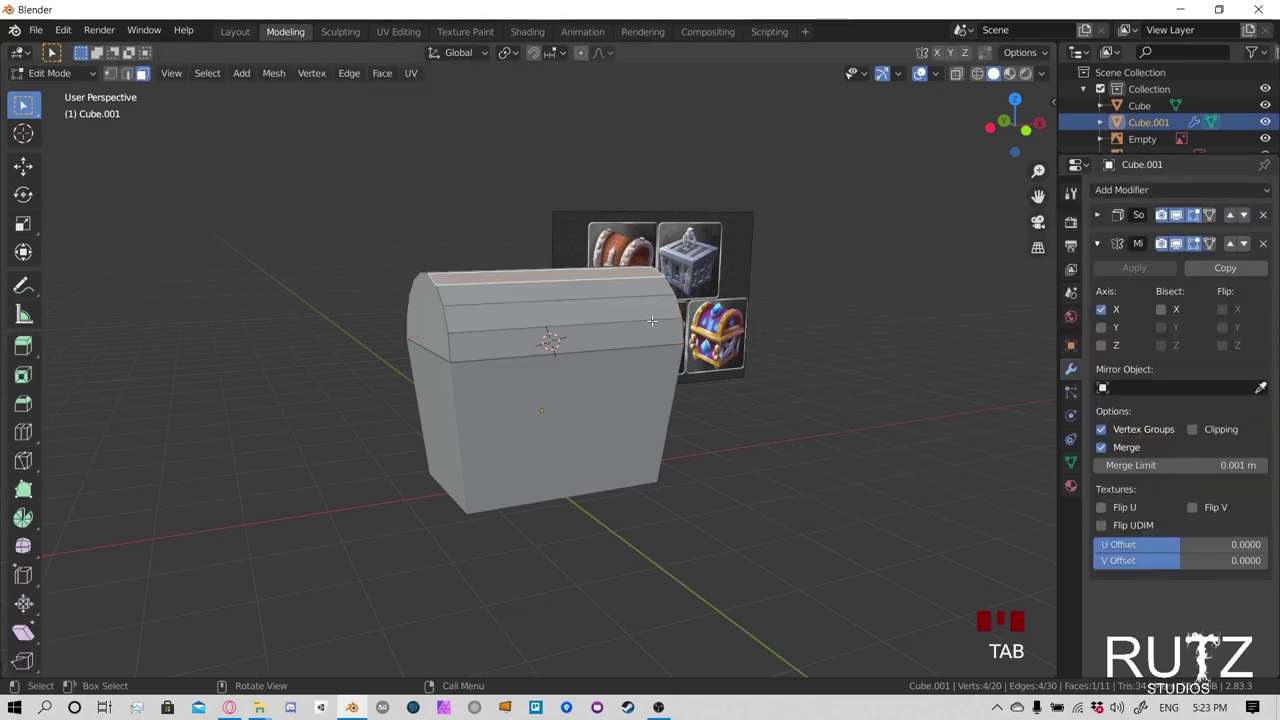
key(Tab)
middle_drag(586, 323, 623, 303)
key(Tab)
key(Tab)
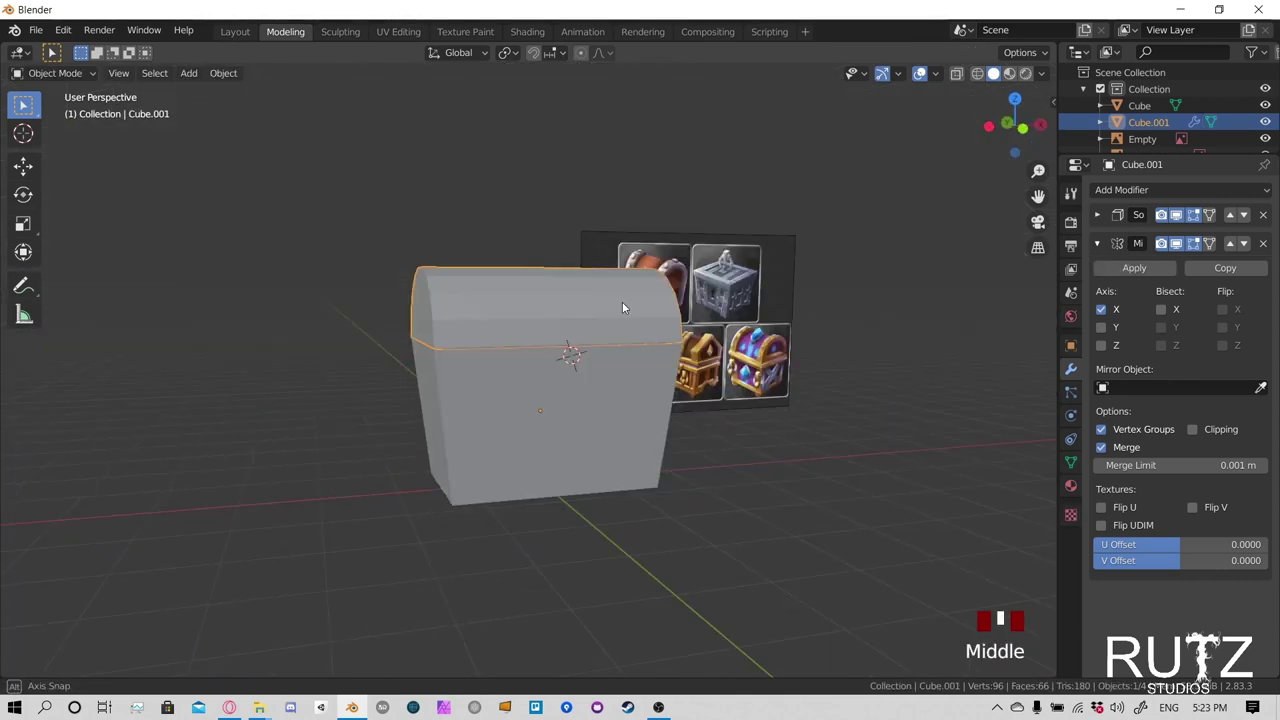
Try placing the Mirror modifier above Solidify in the lid's modifier stack, and remove it
click(1229, 245)
key(Tab)
key(Tab)
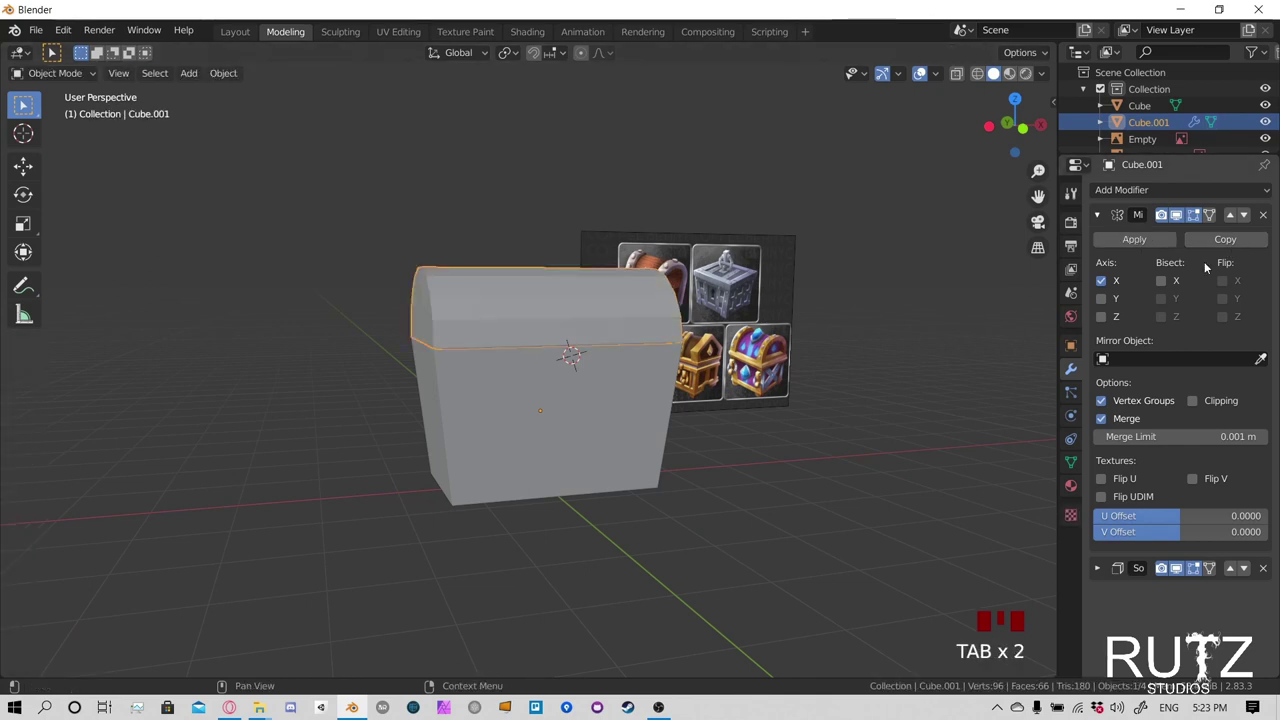
click(1263, 216)
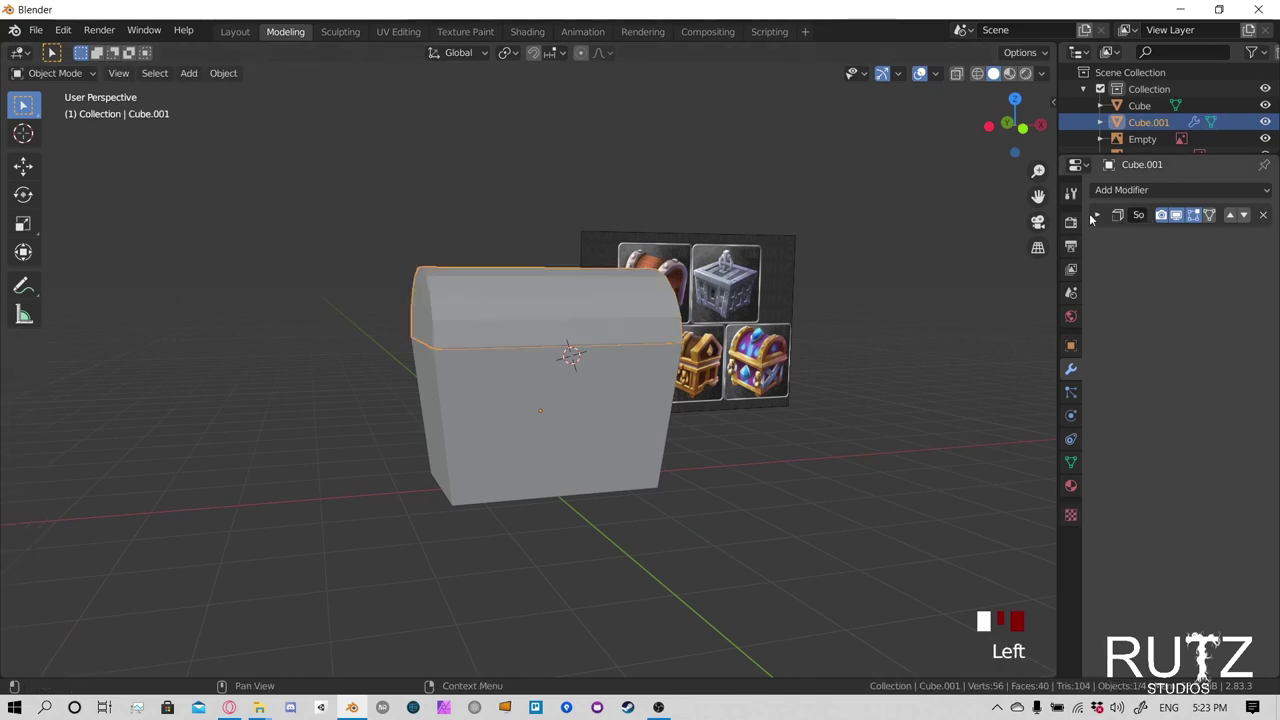
Enter Edit Mode on the lid, search the add-on preferences for "mirro" and check the Auto Mirror add-on's details
middle_drag(610, 300, 644, 302)
key(Tab)
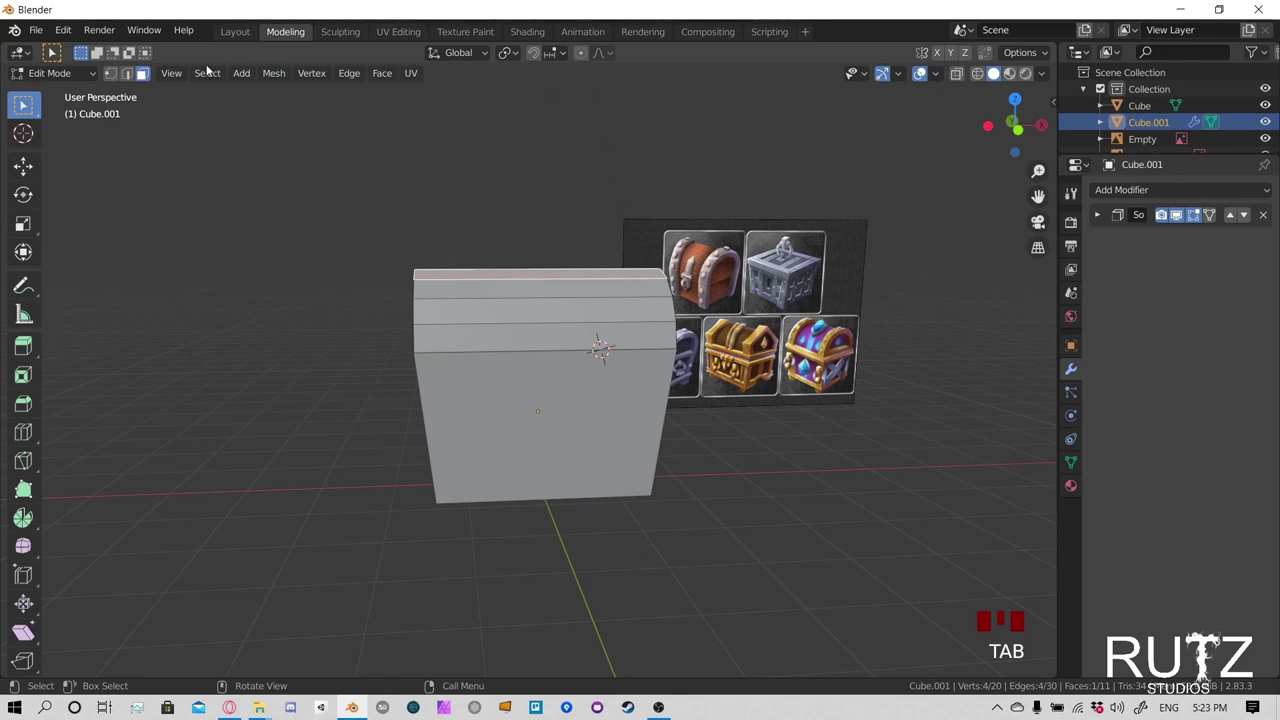
click(63, 30)
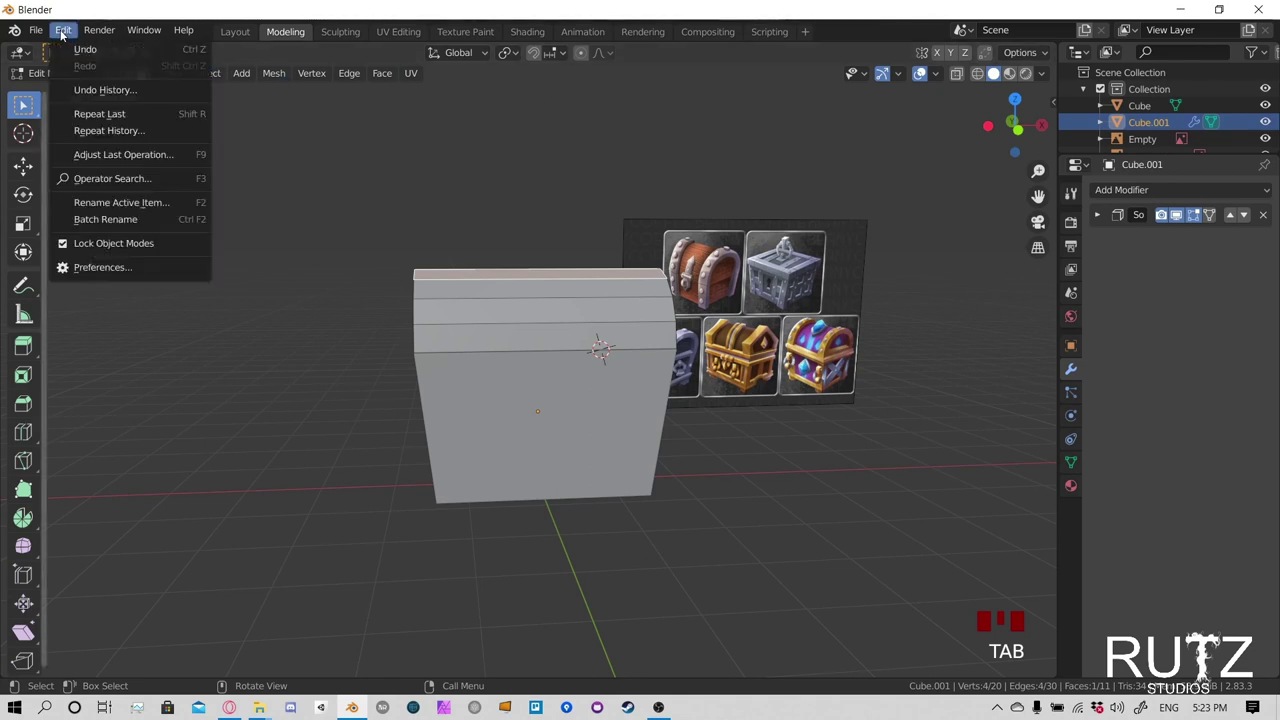
click(100, 267)
click(541, 112)
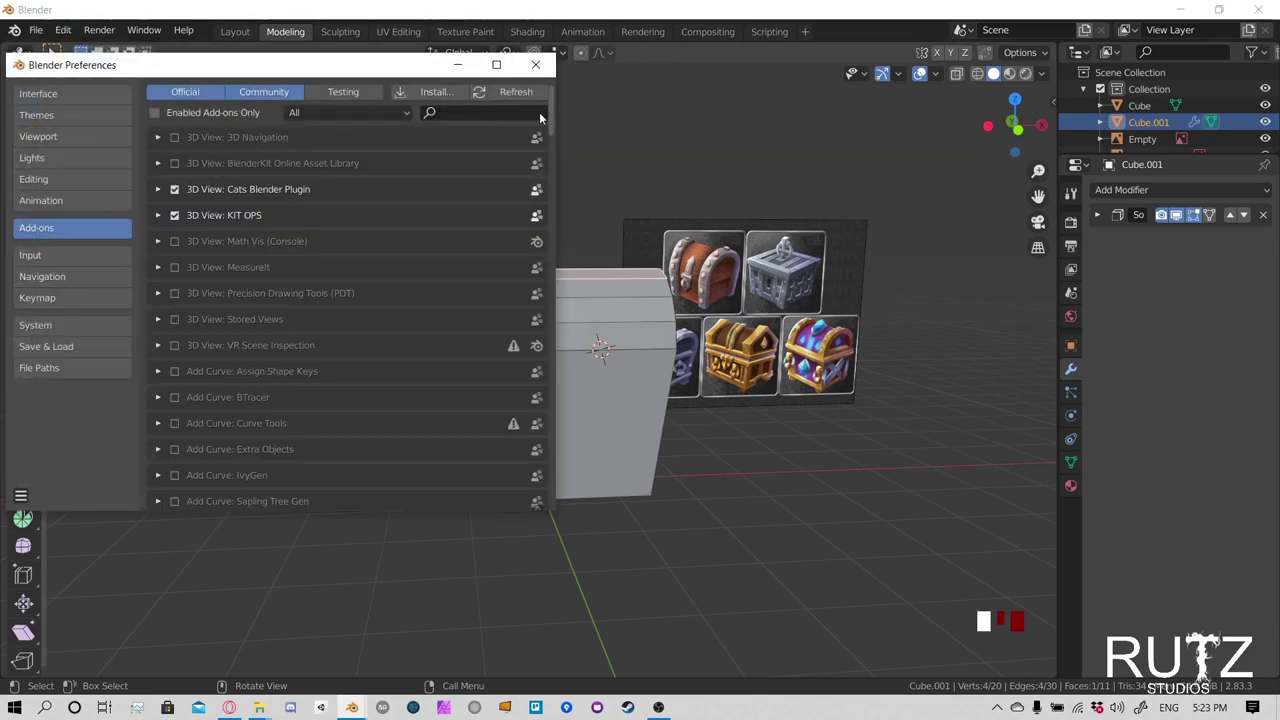
click(490, 114)
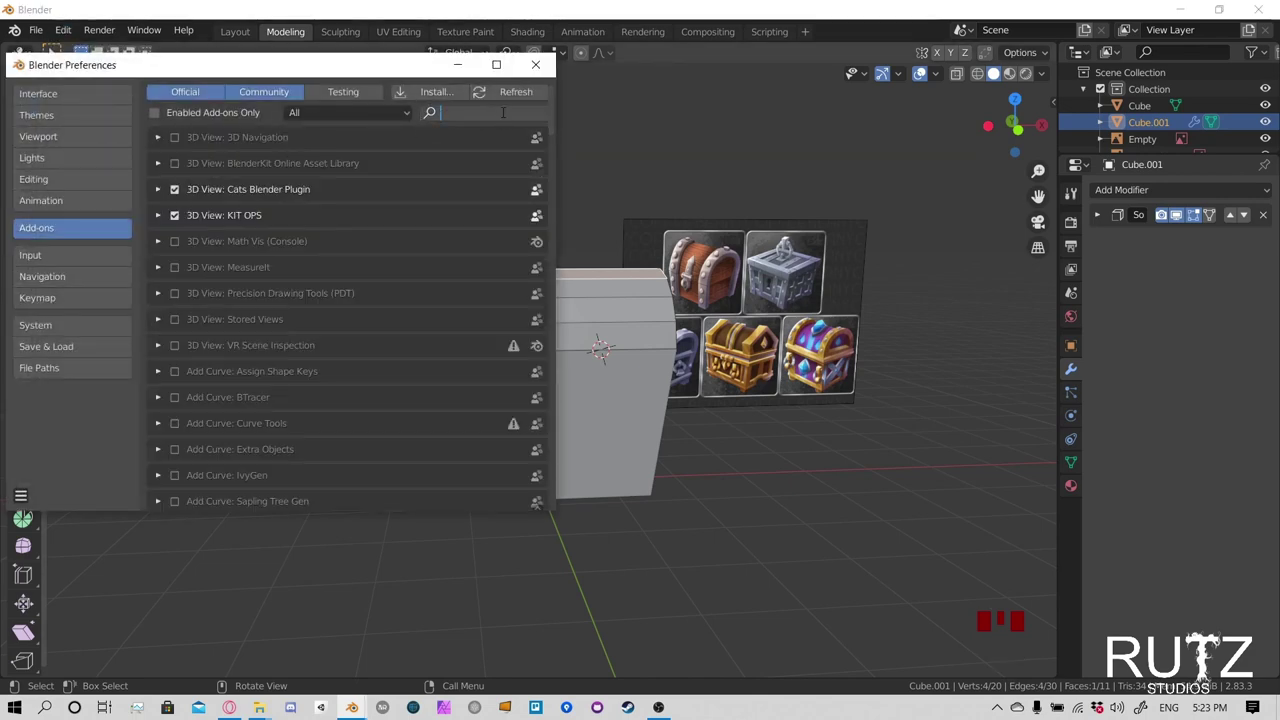
text(mirro)
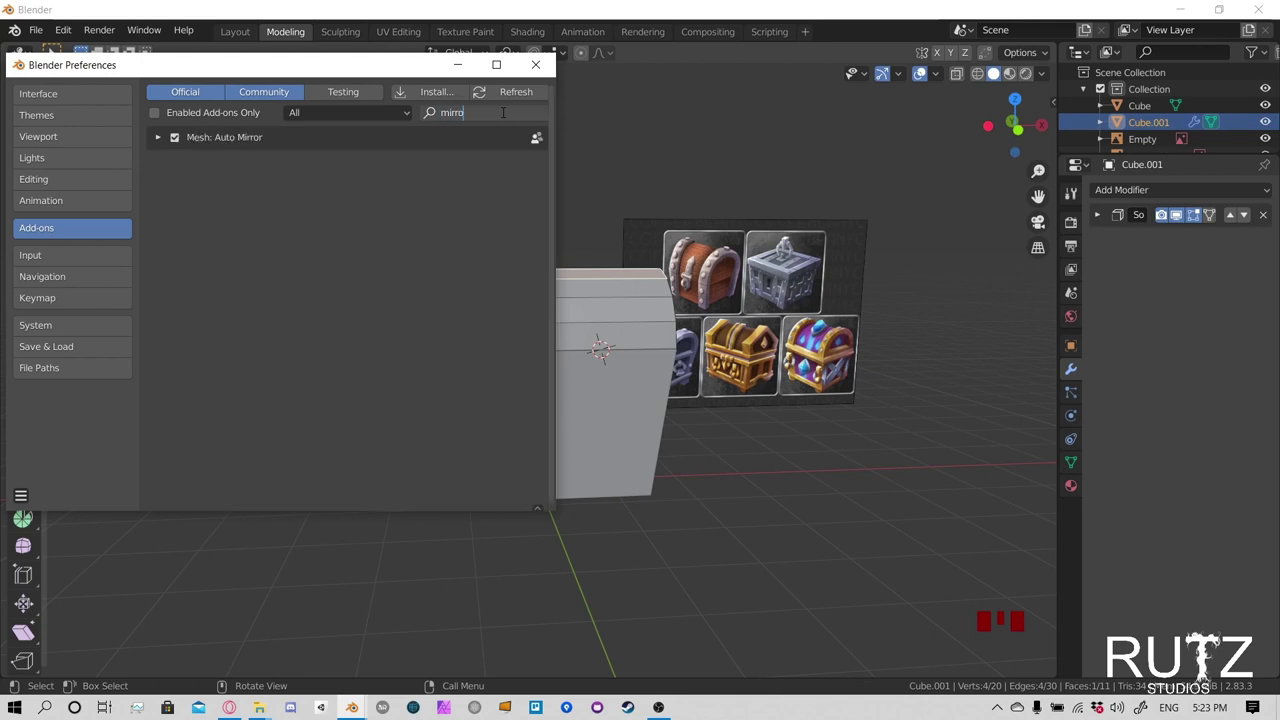
key(Return)
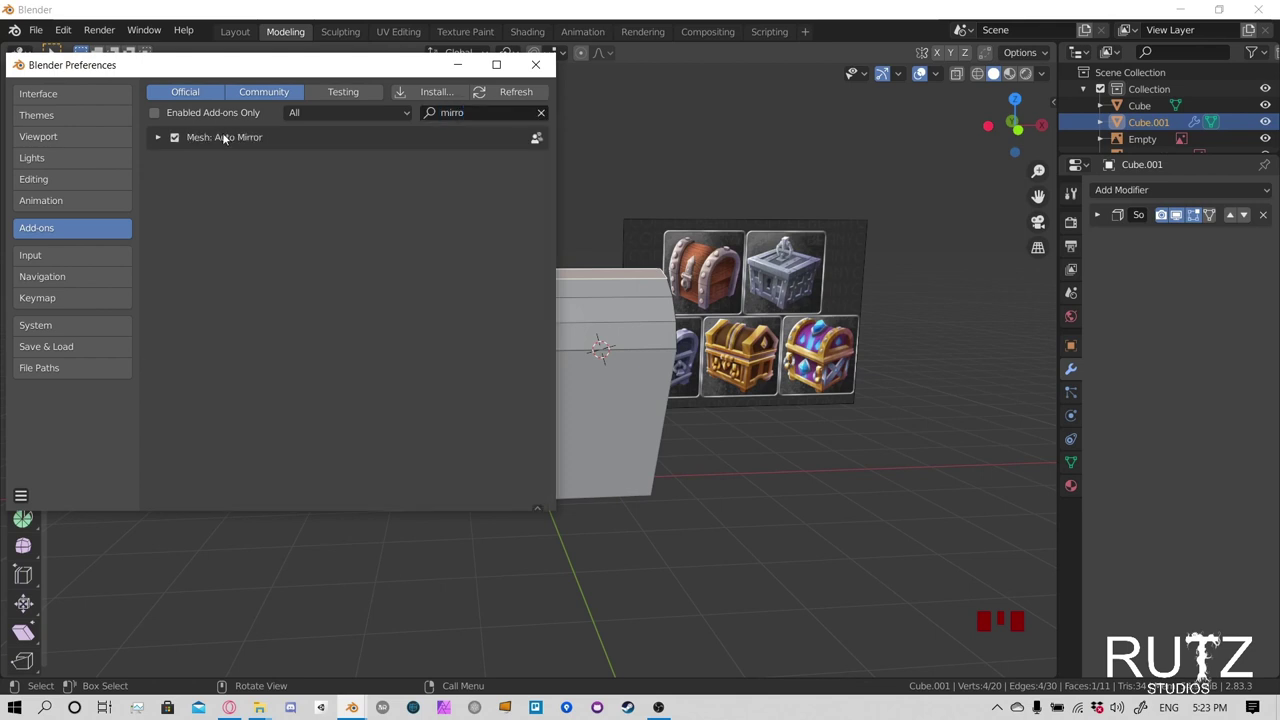
click(155, 138)
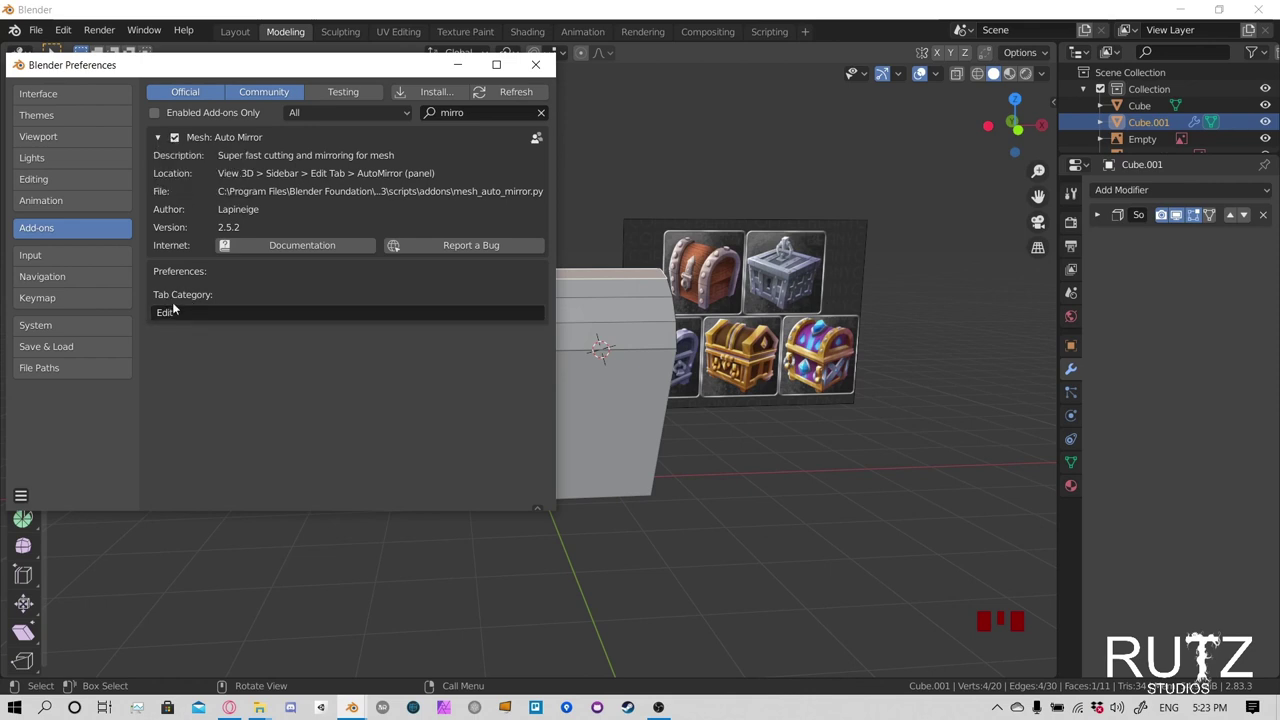
click(536, 64)
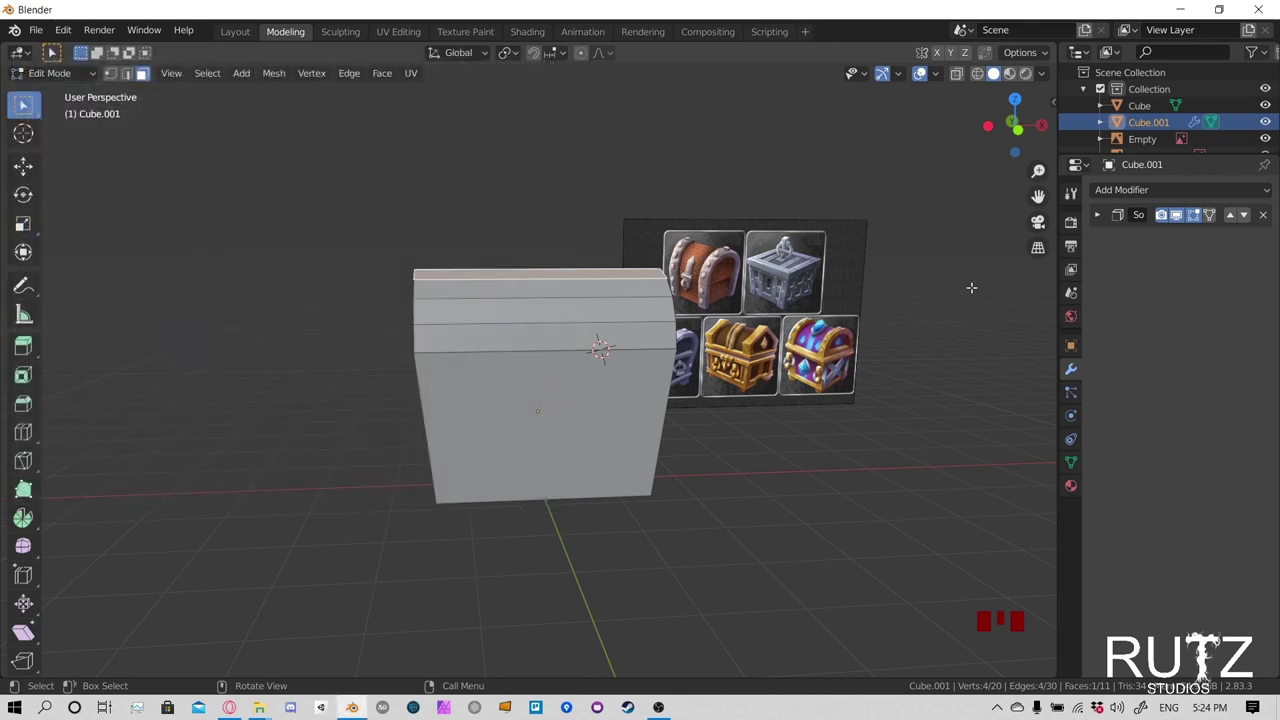
Cut and mirror the lid across the X axis with AutoMirror, using positive orientation and clipping
key(n)
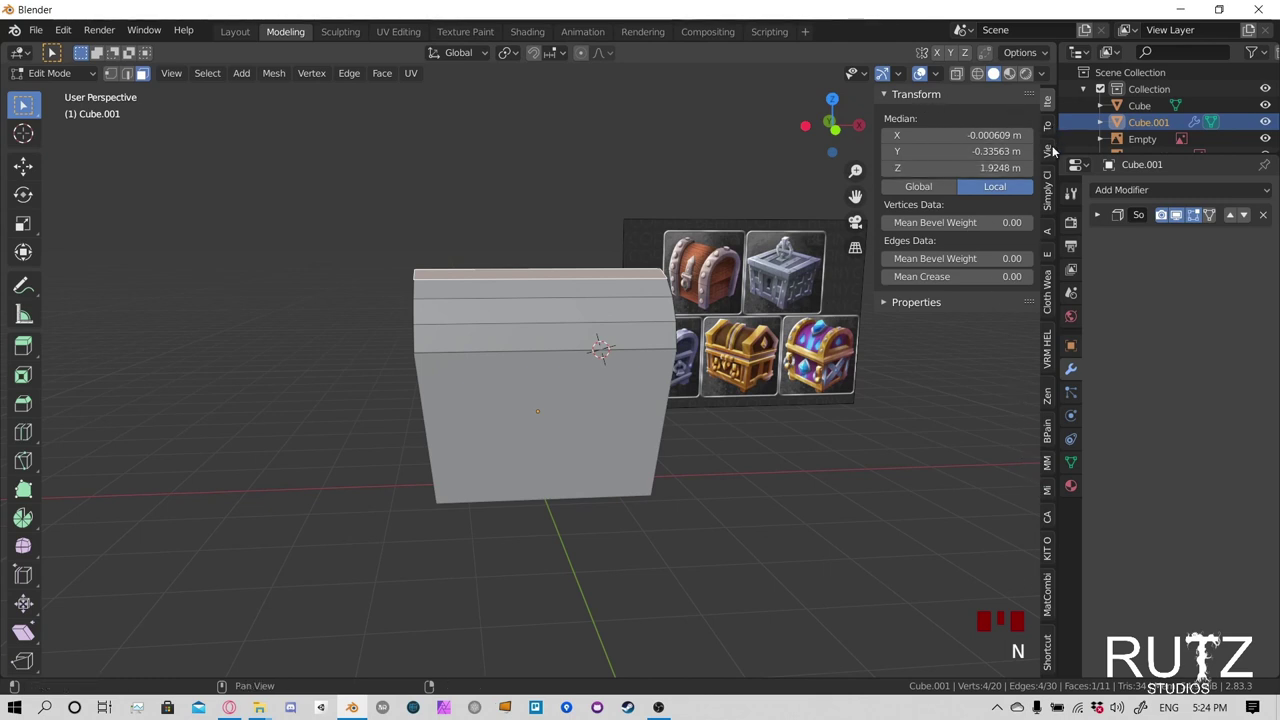
click(1048, 255)
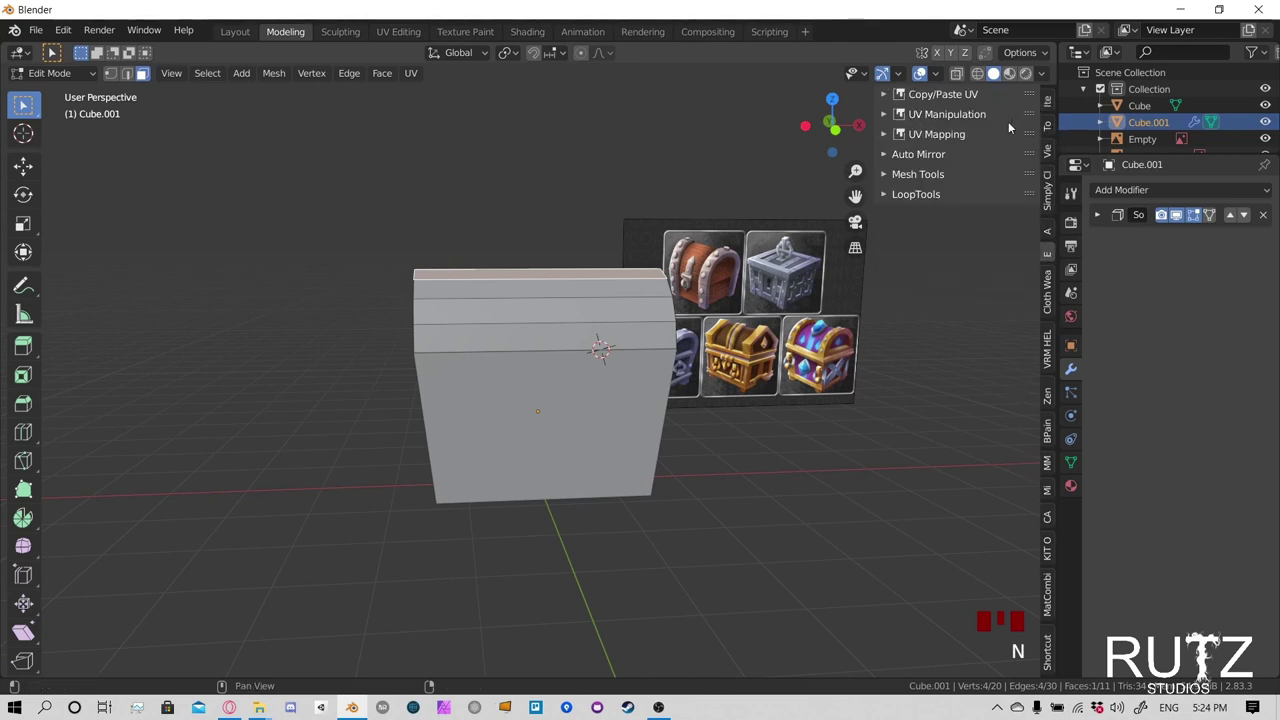
click(912, 156)
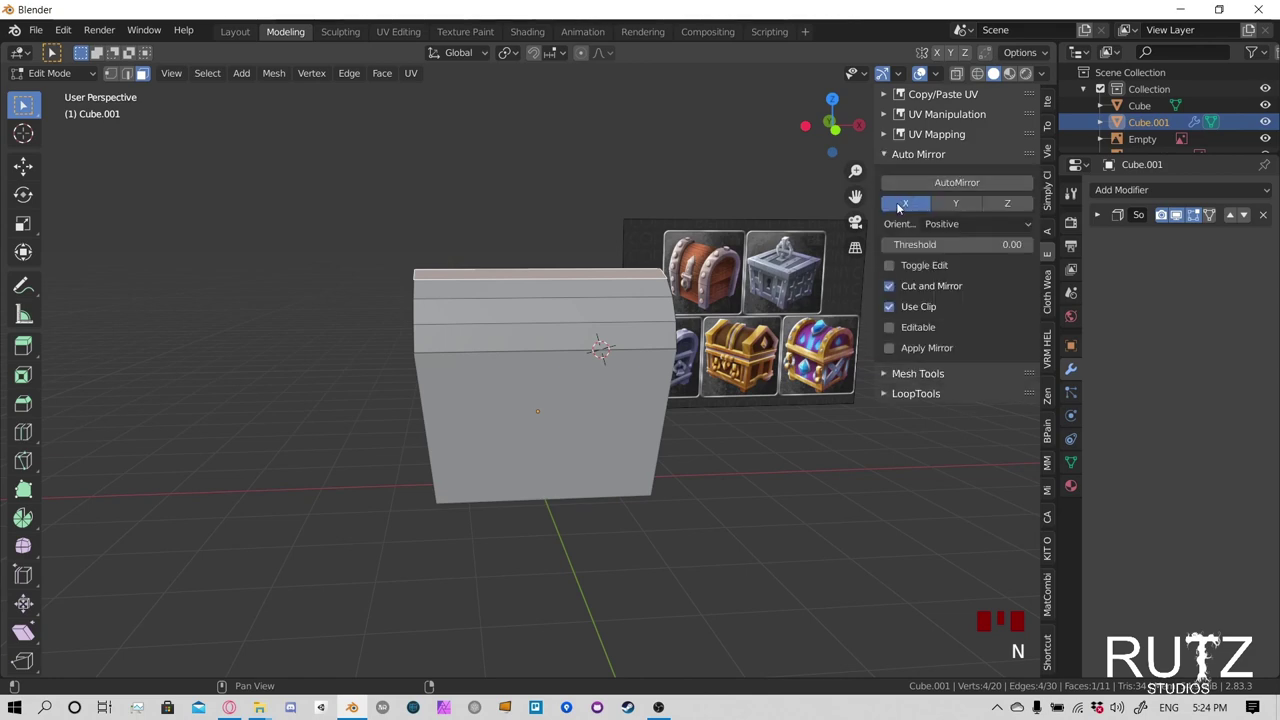
double_click(892, 208)
middle_drag(657, 278, 642, 306)
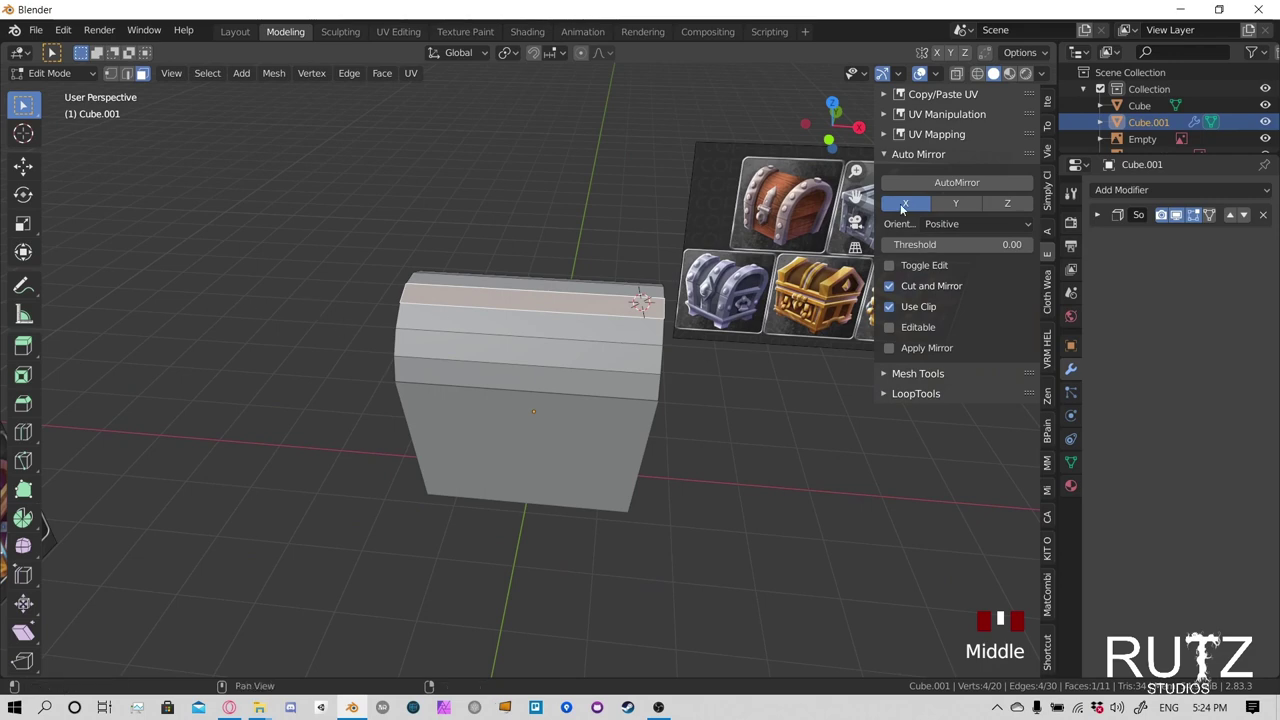
shift+middle_drag(718, 371, 720, 290)
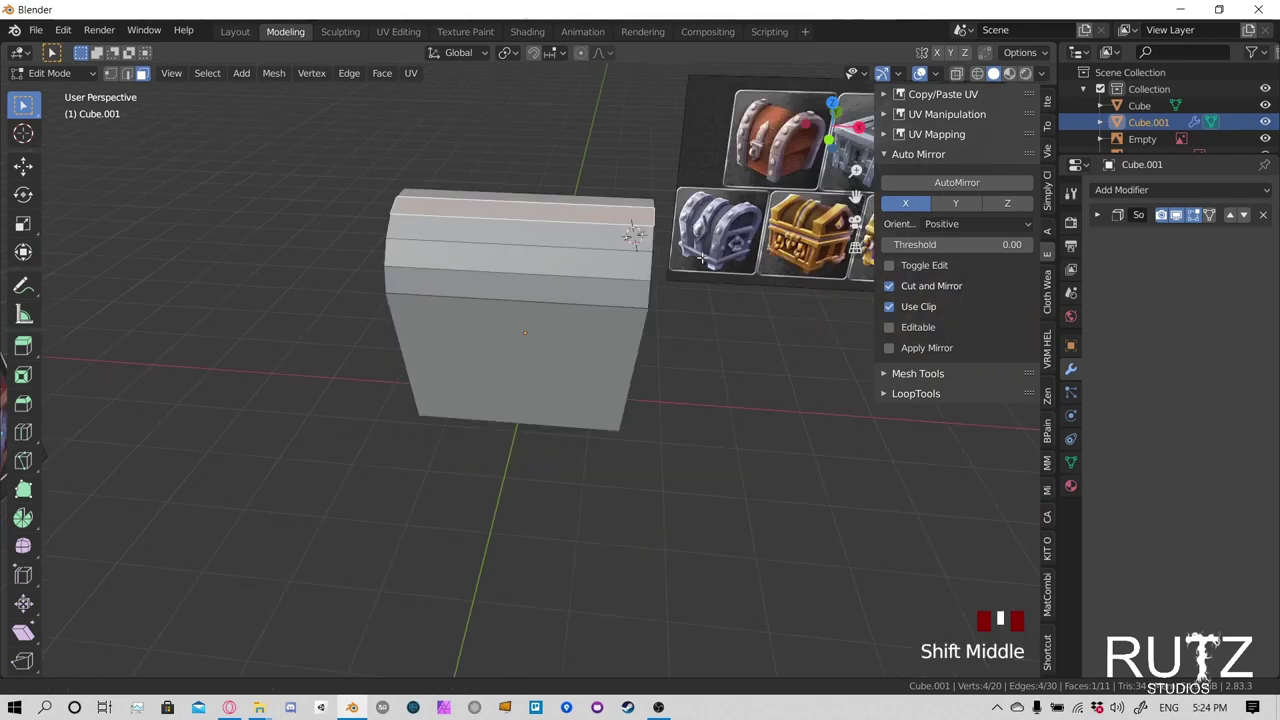
scroll(406, 265, down, 2)
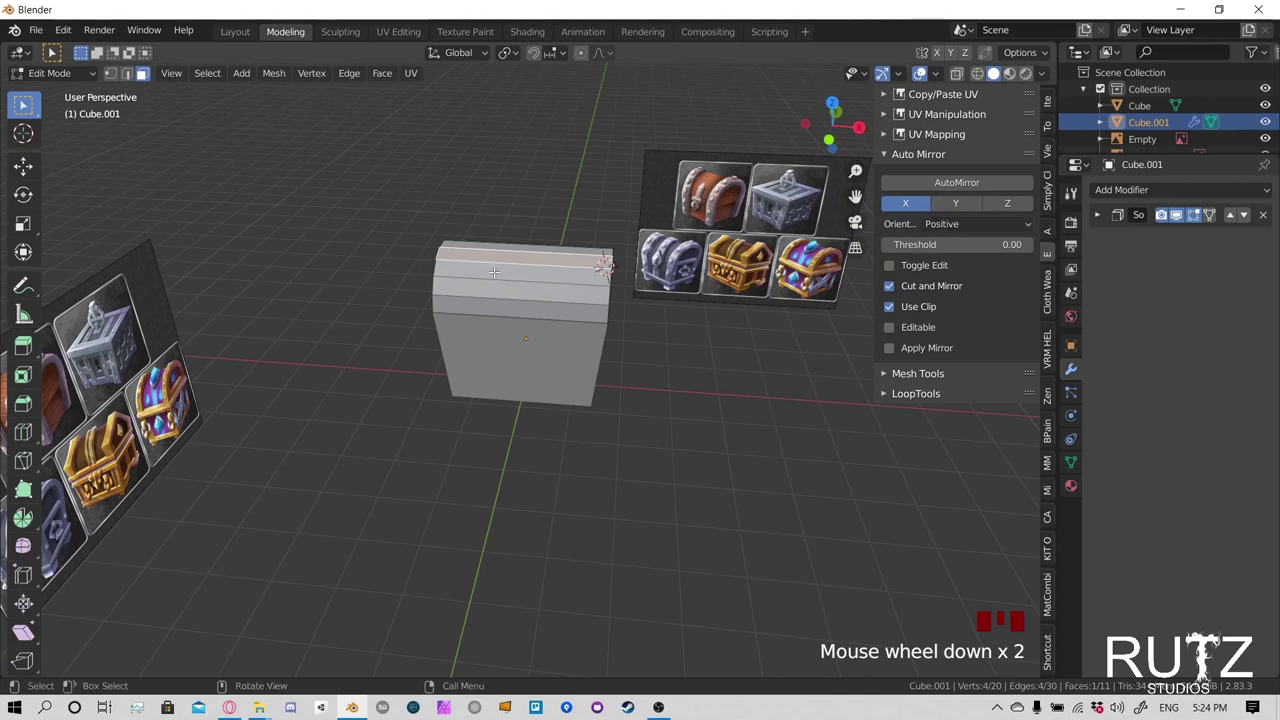
click(955, 184)
middle_drag(620, 240, 462, 227)
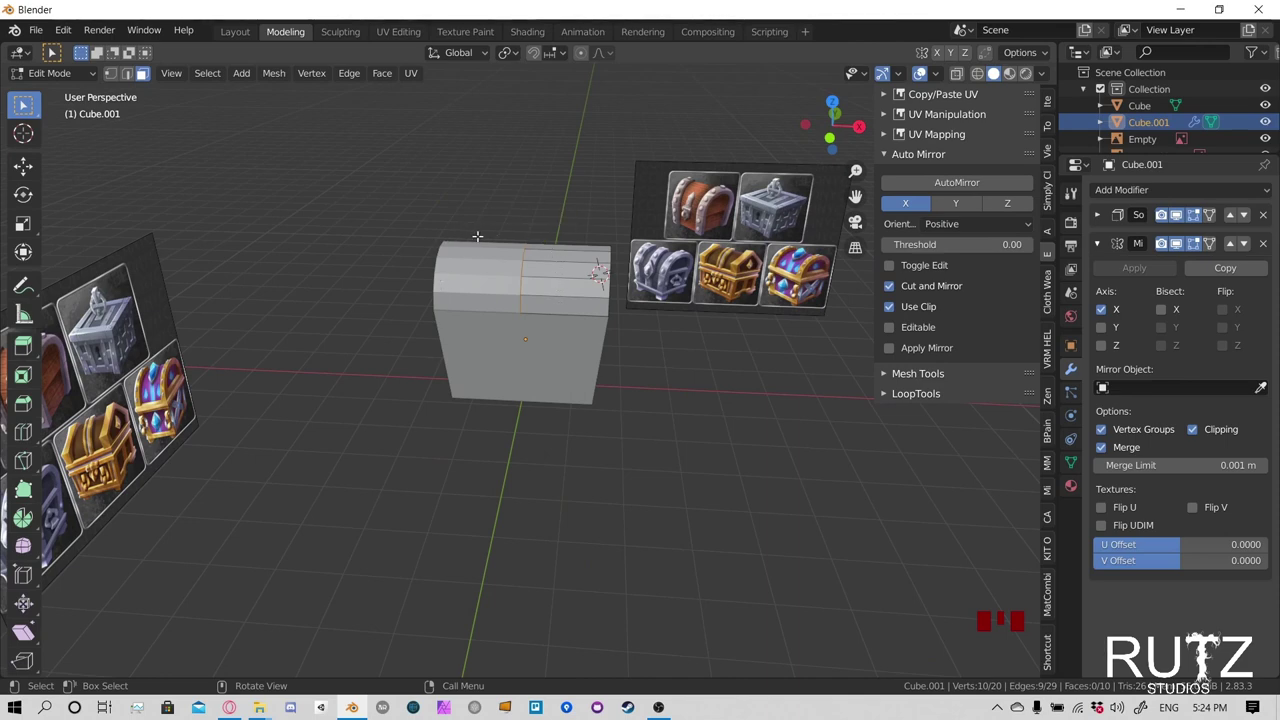
Try moving the top face and the end face of the lid's editable half to test the mirroring
click(600, 258)
key(g)
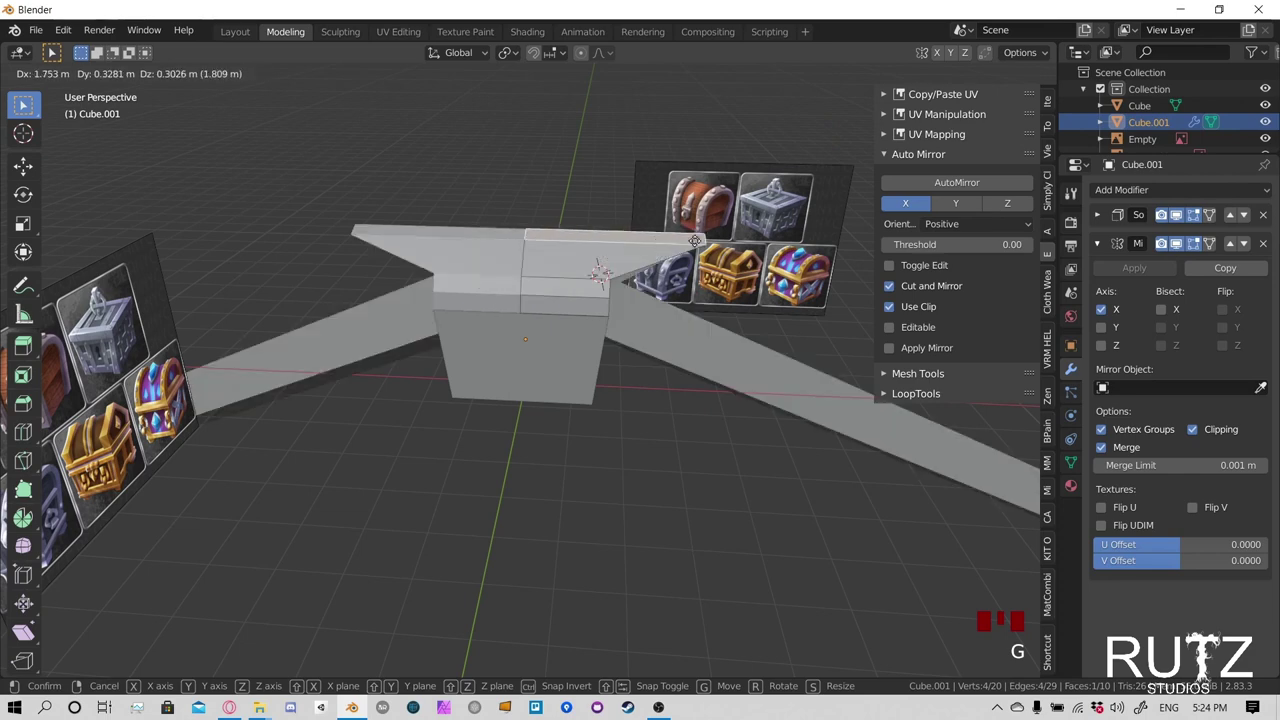
key(Escape)
middle_drag(590, 280, 608, 273)
key(g)
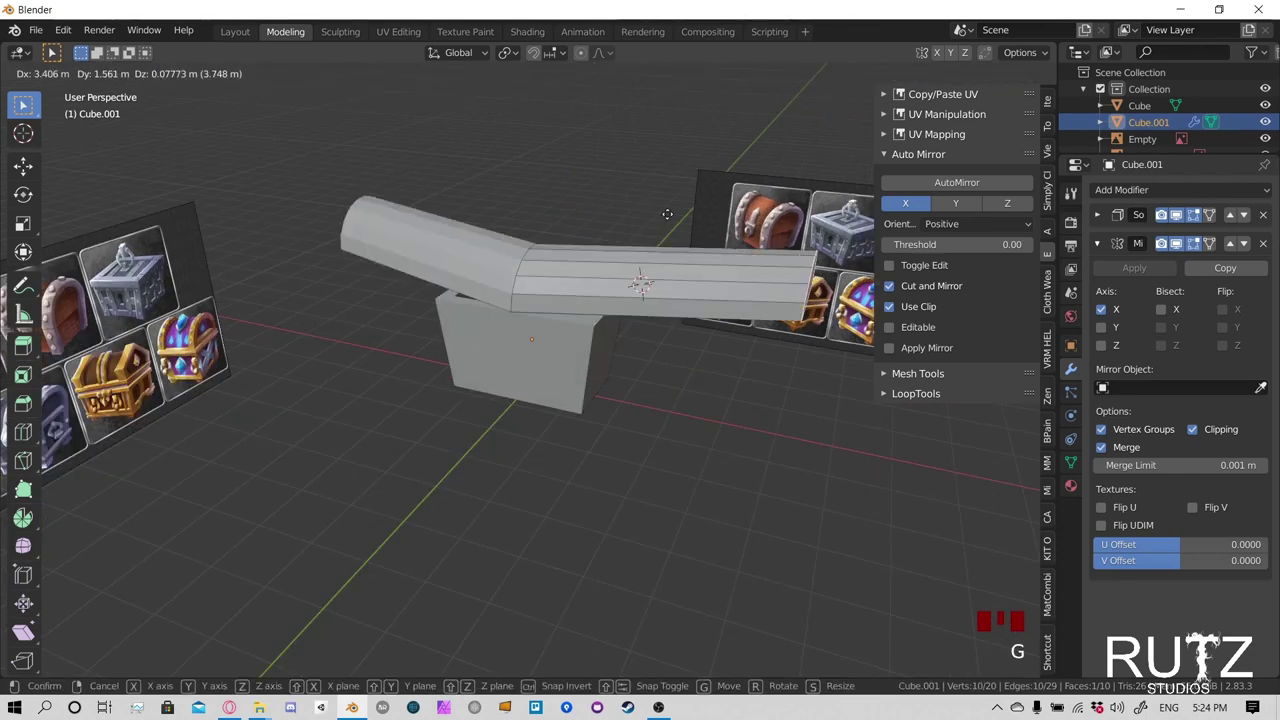
click(570, 240)
Try moving the lowest front face of the lid's editable half to test the mirroring
click(554, 309)
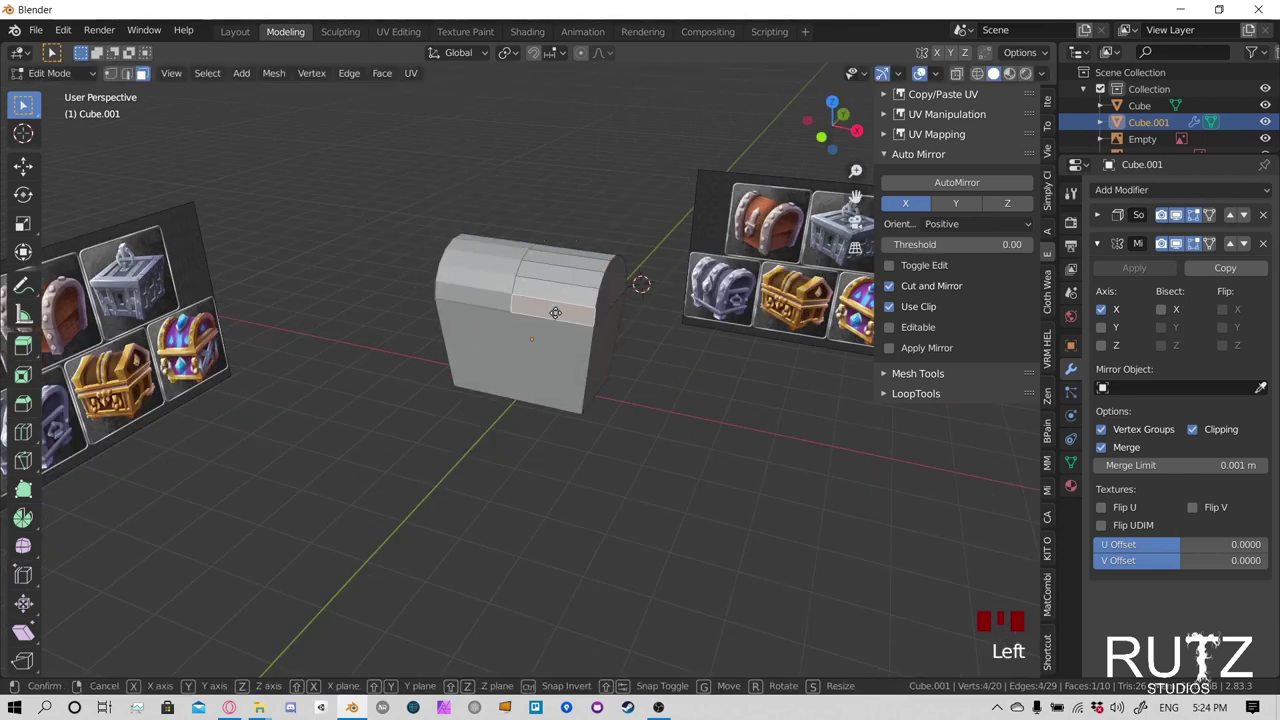
key(g)
key(Escape)
middle_drag(601, 293, 562, 284)
key(g)
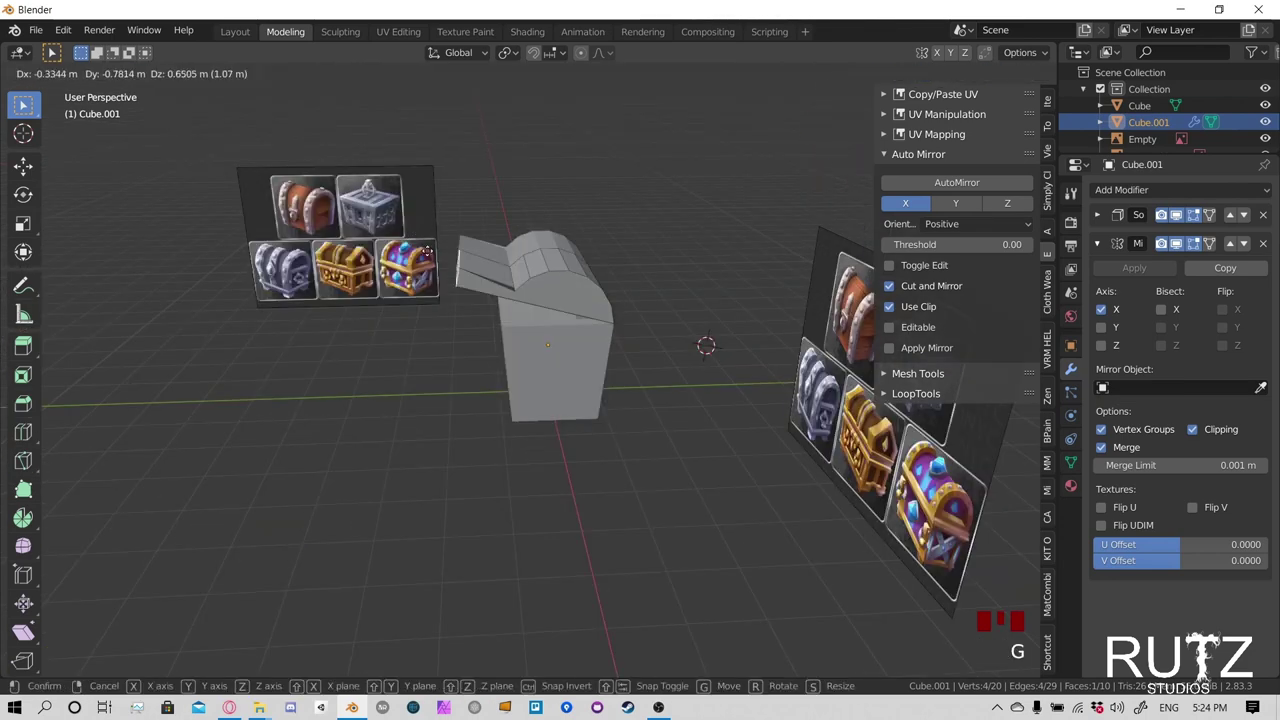
key(Escape)
middle_drag(435, 262, 606, 285)
scroll(618, 278, up, 2)
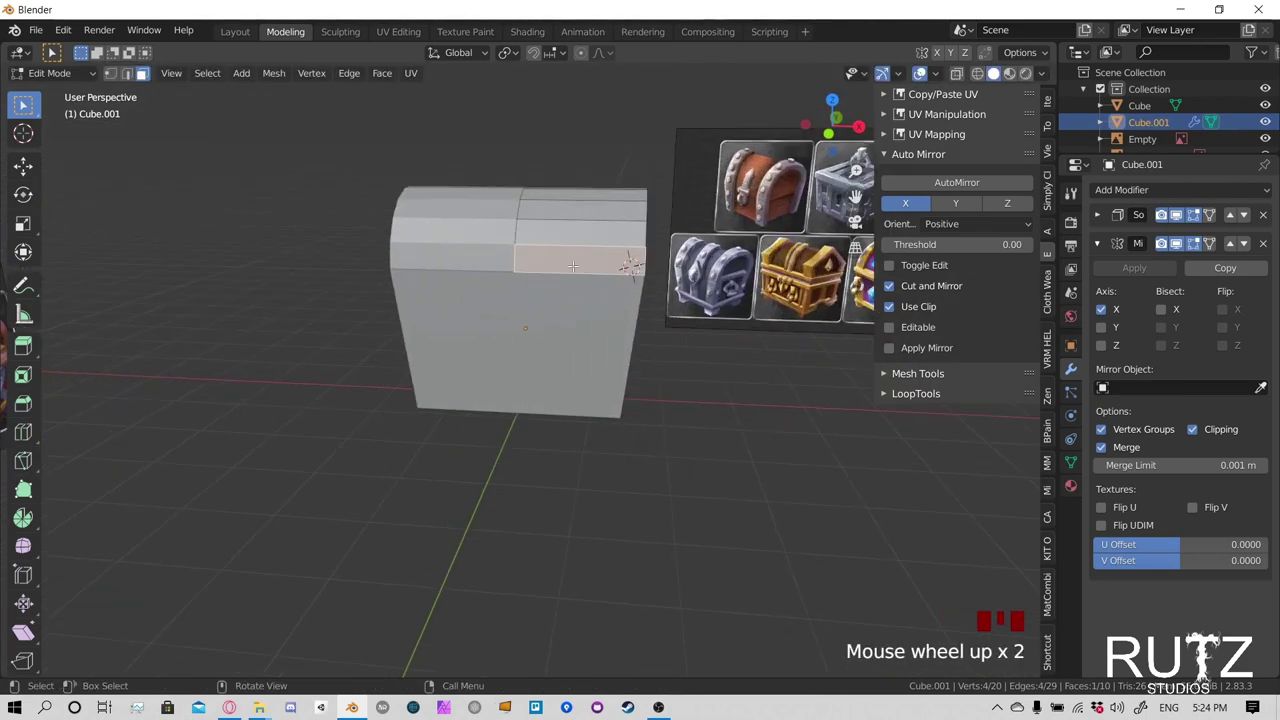
scroll(573, 265, down, 1)
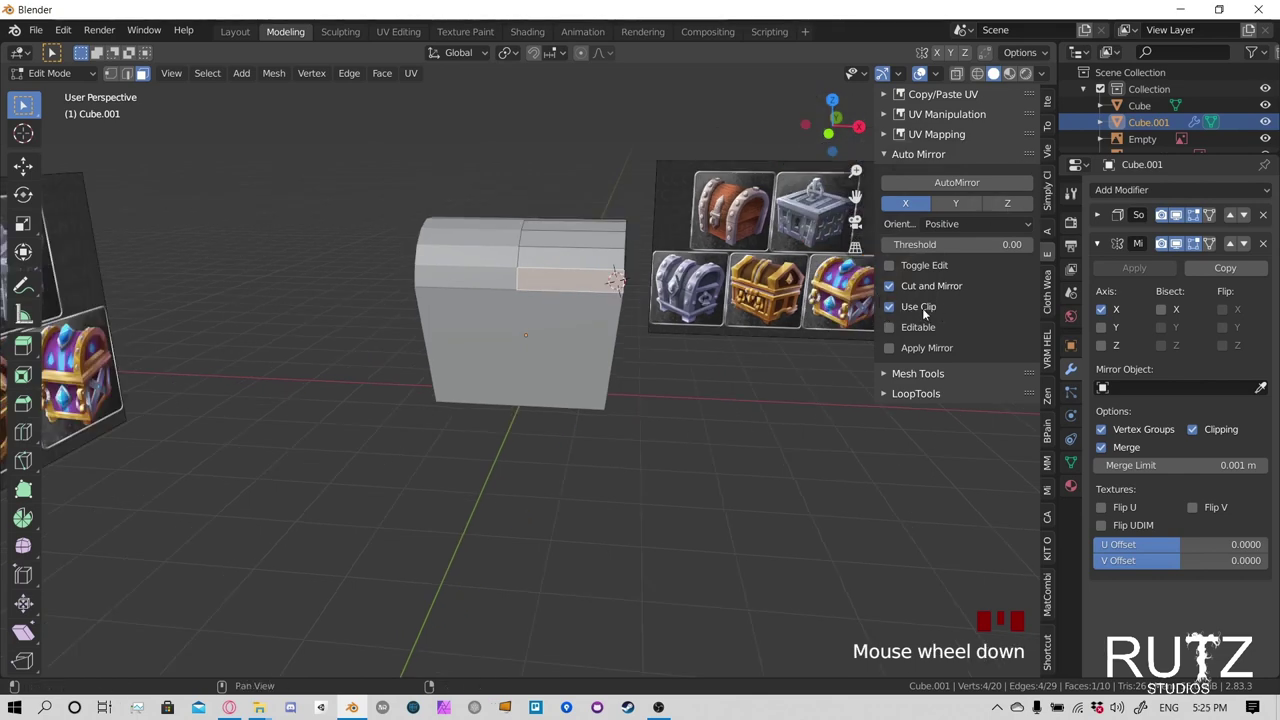
key(g)
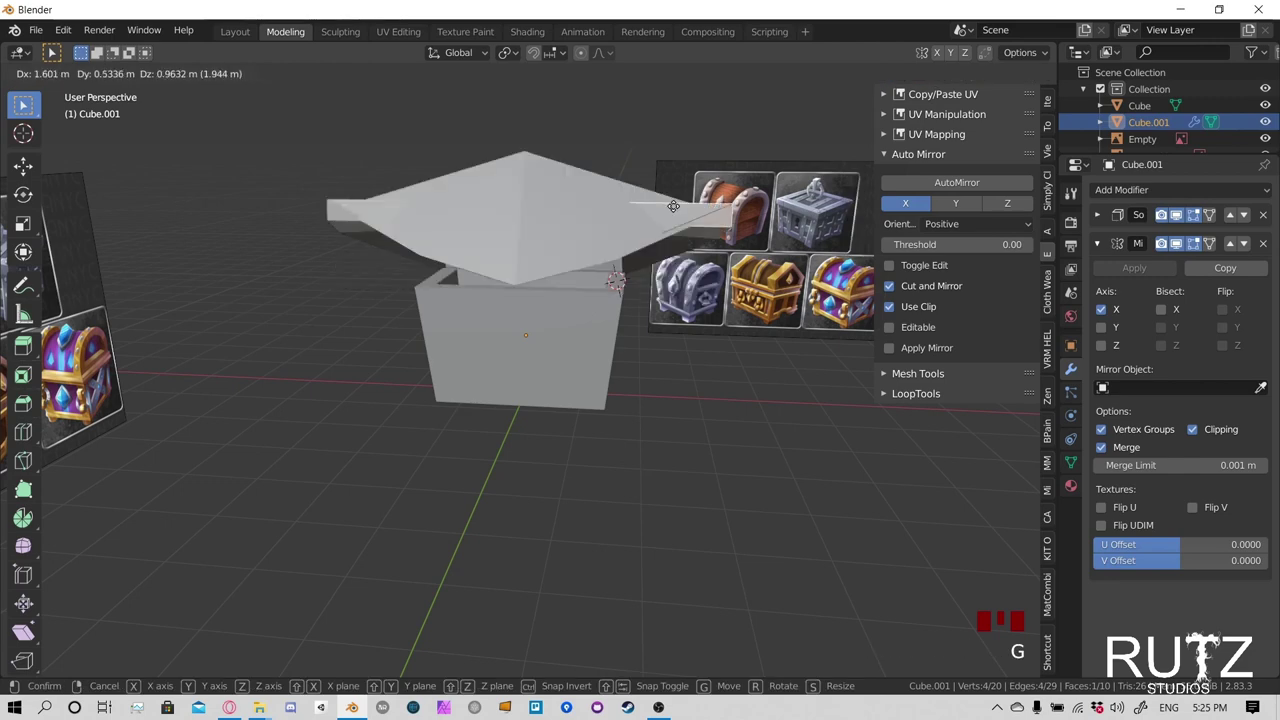
right_click(528, 262)
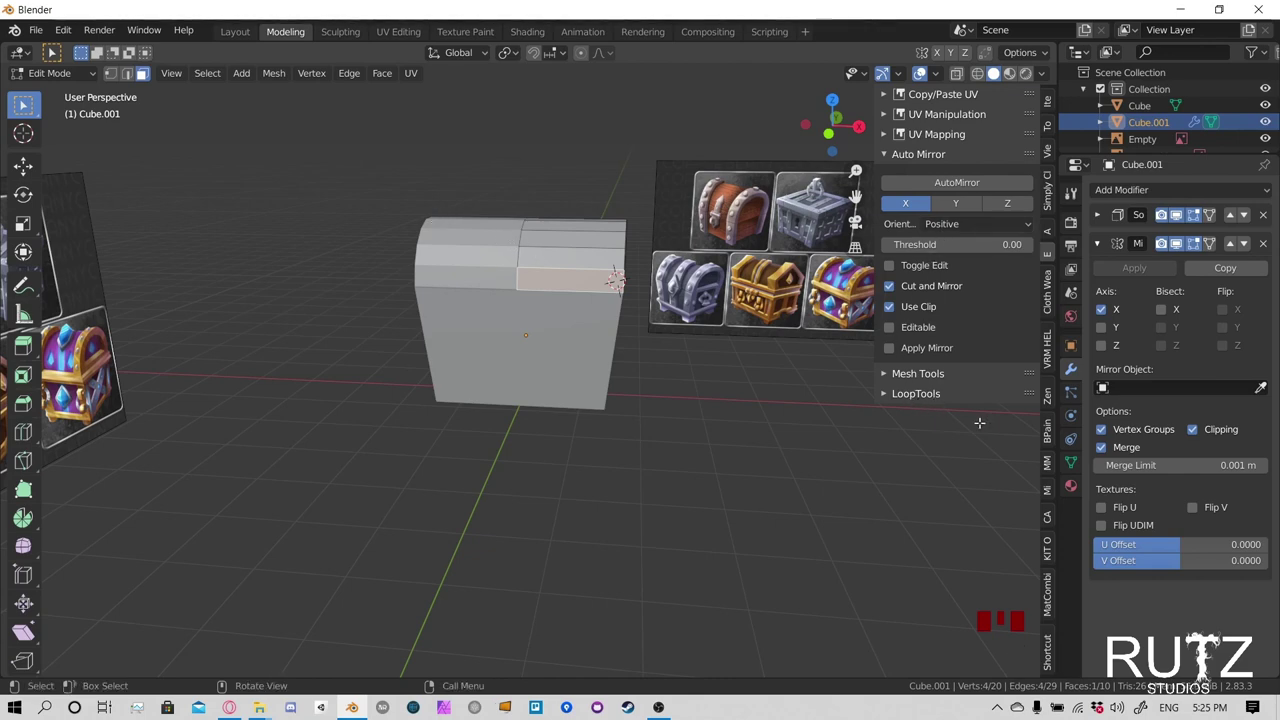
Hide the sidebar and frame the whole chest beside the reference images
key(n)
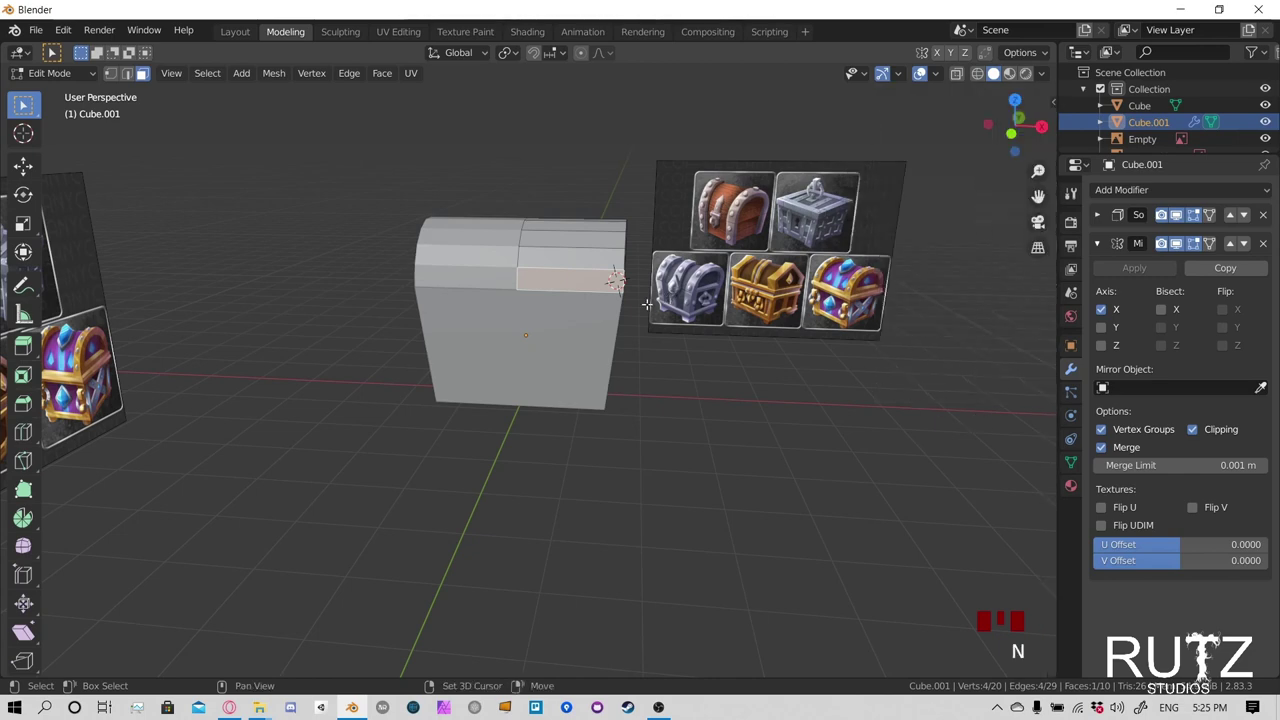
shift+middle_drag(880, 378, 800, 210)
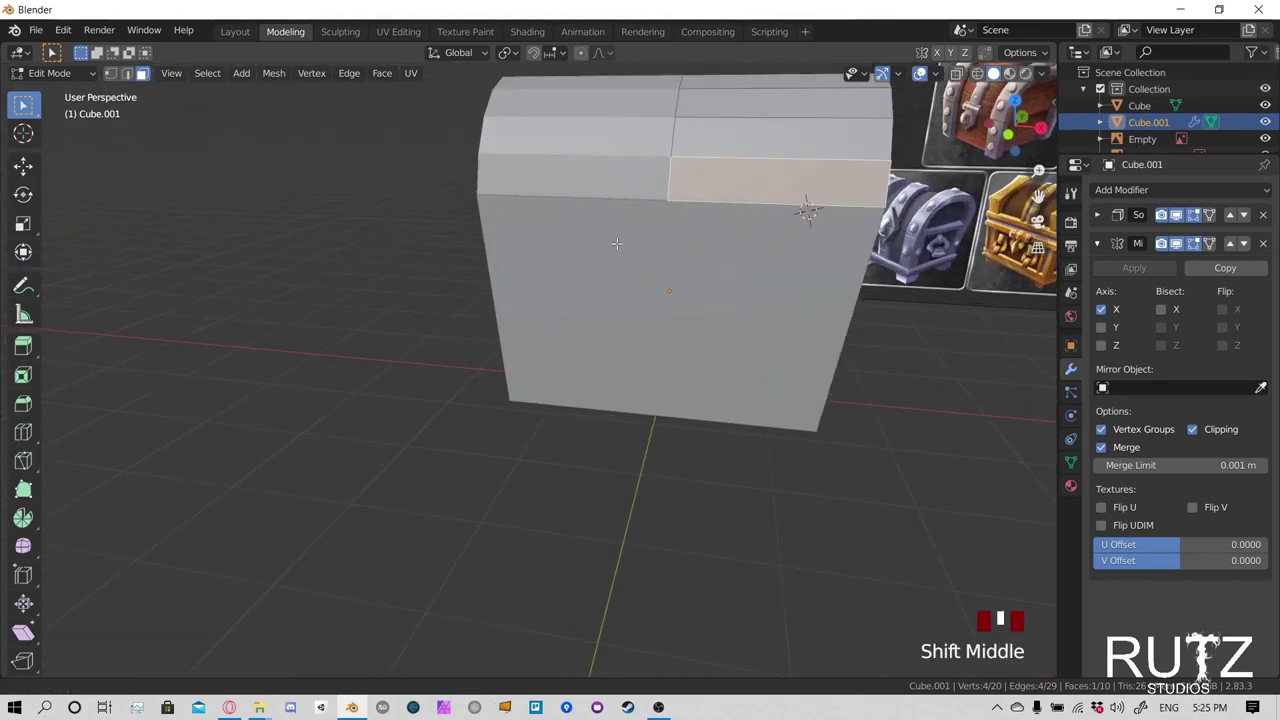
scroll(643, 277, down, 3)
shift+middle_drag(643, 277, 587, 294)
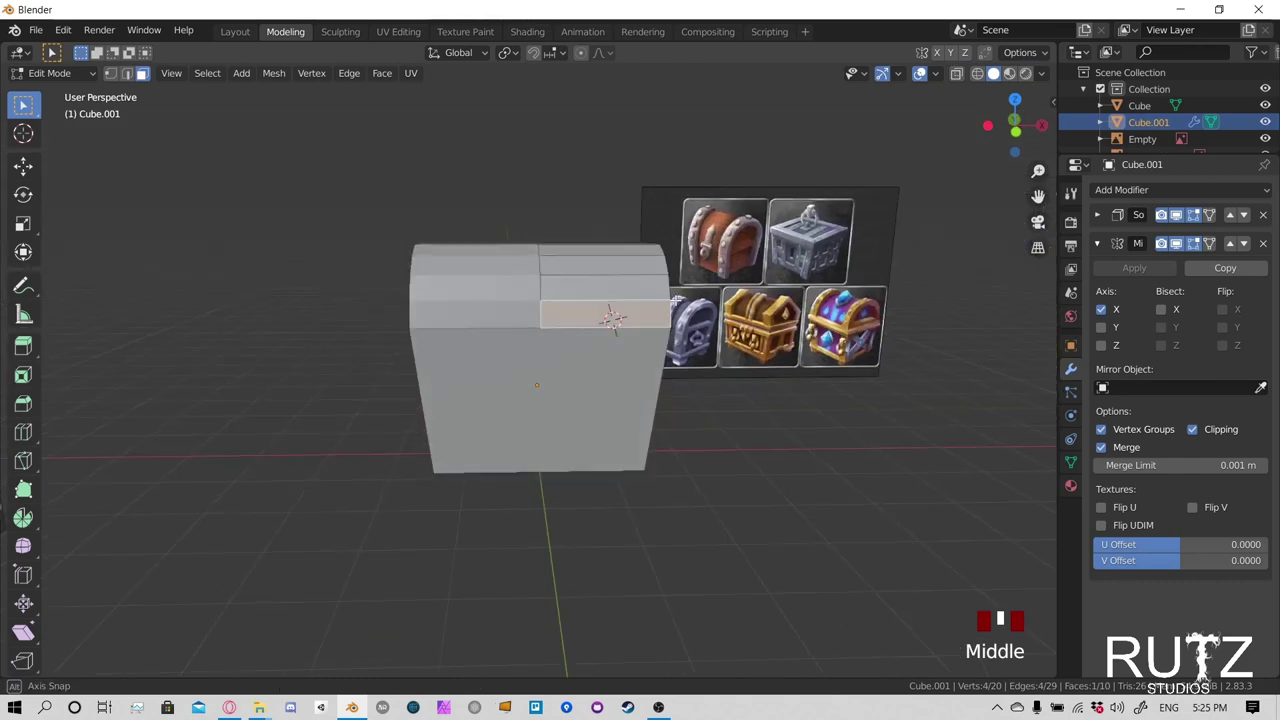
Try adding a centred loop cut around the arch of the lid's editable half, then undo it
click(23, 432)
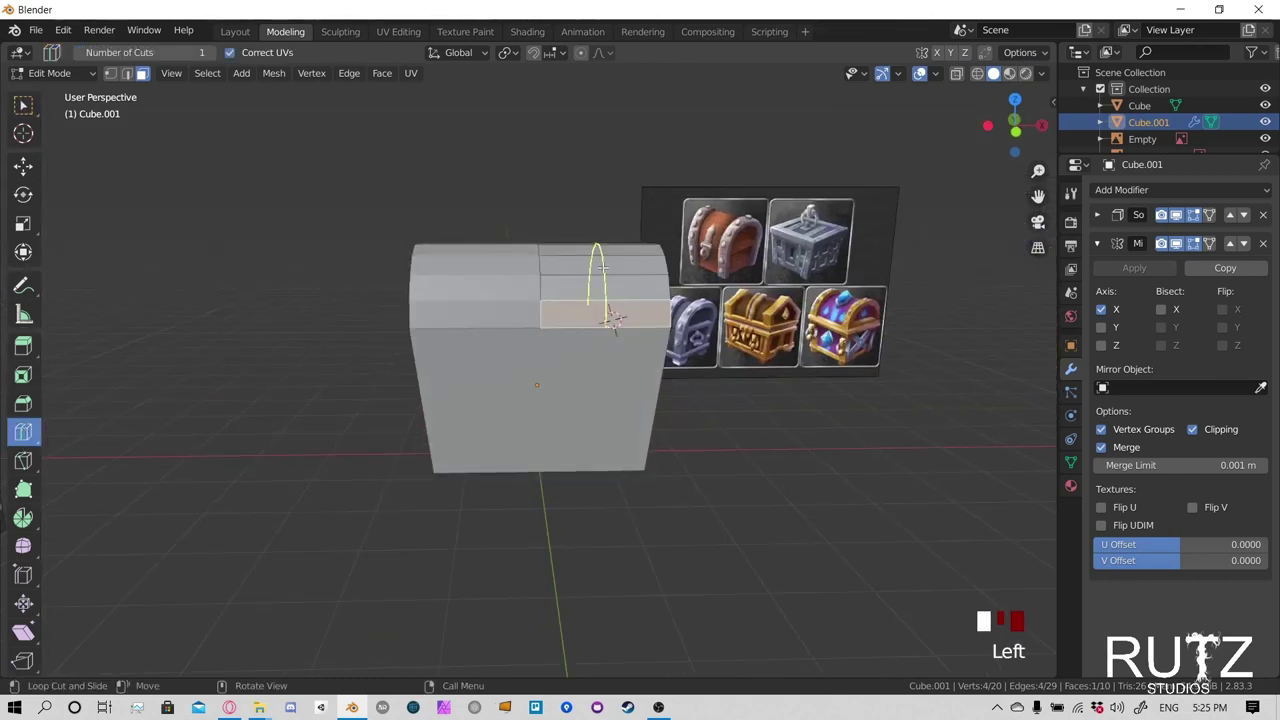
double_click(612, 318)
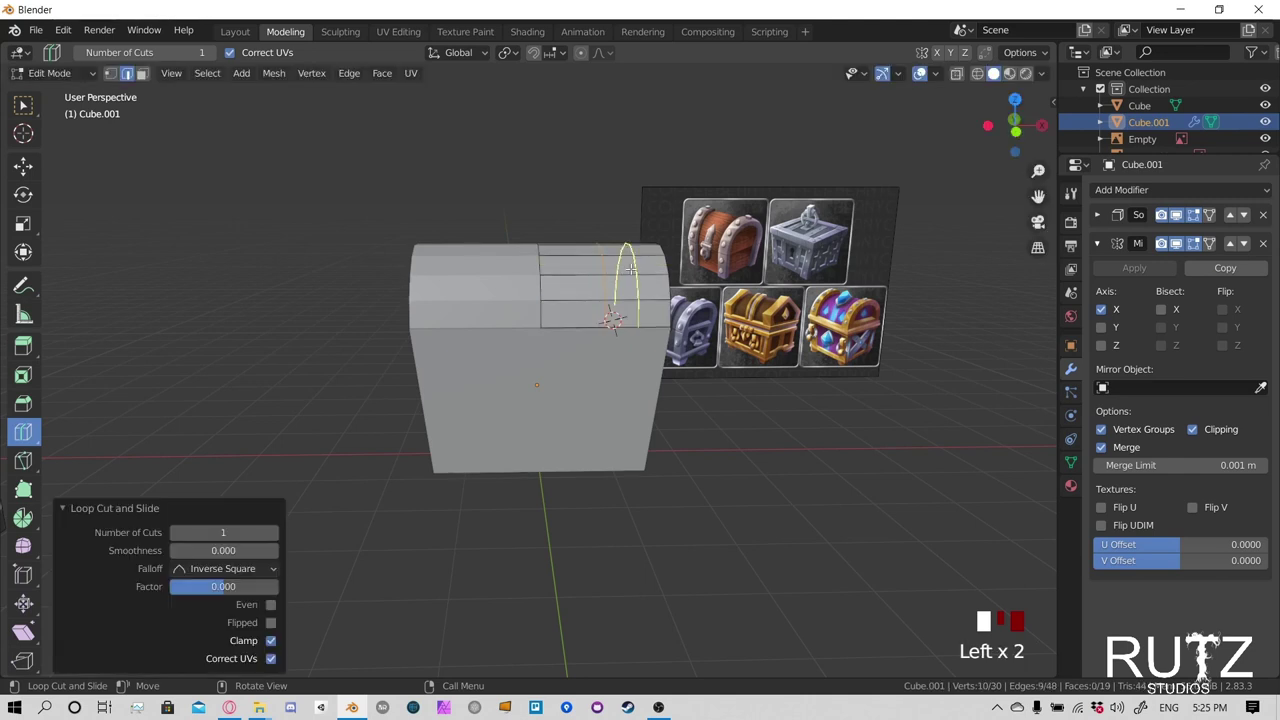
right_click(580, 232)
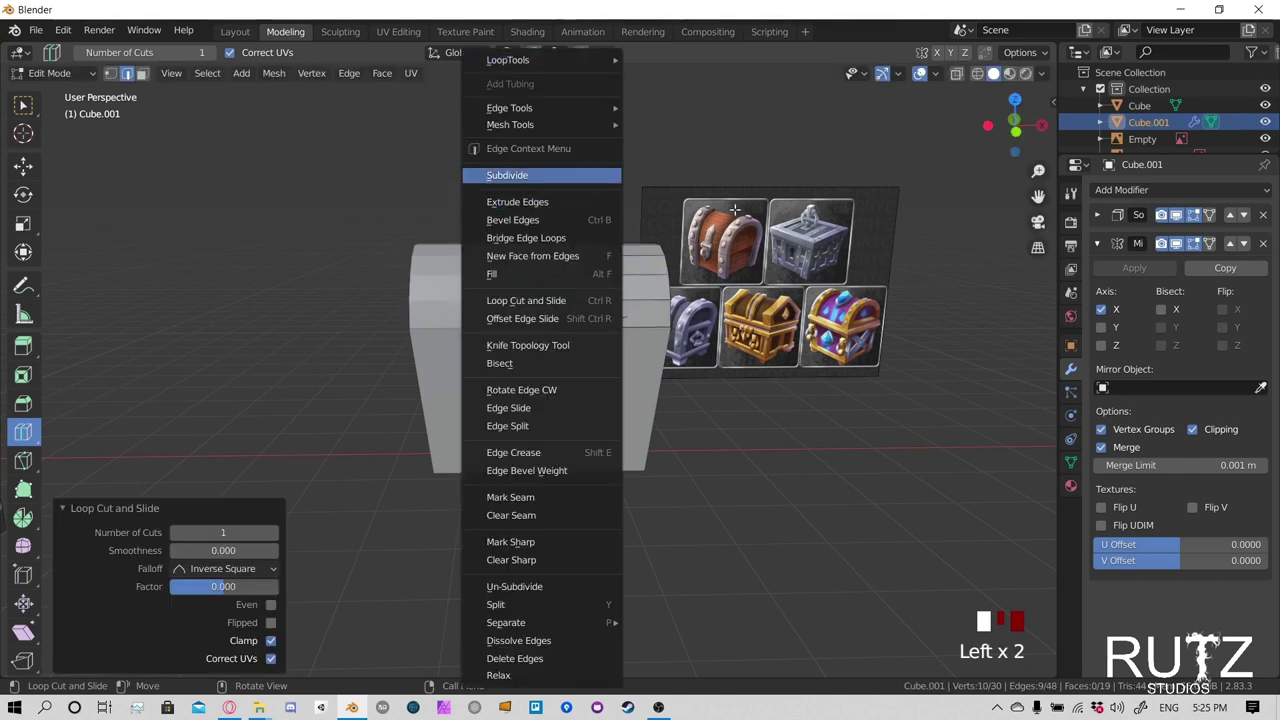
click(23, 104)
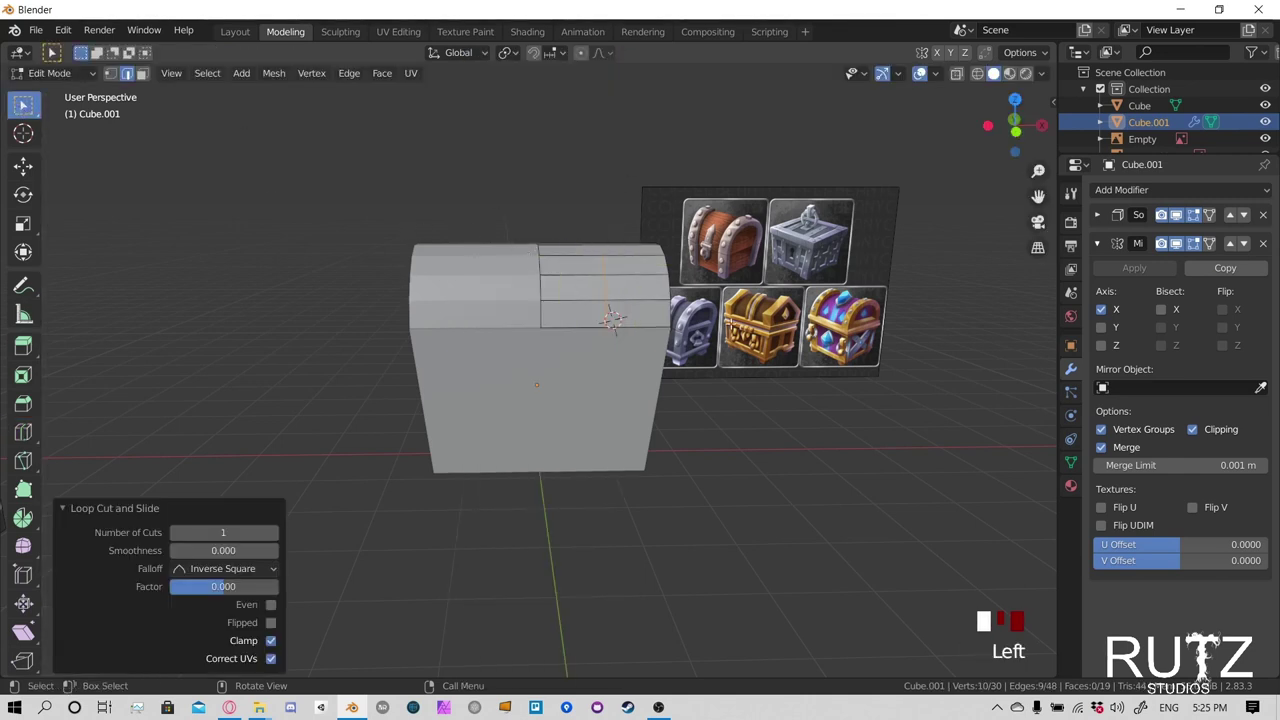
middle_drag(600, 330, 722, 369)
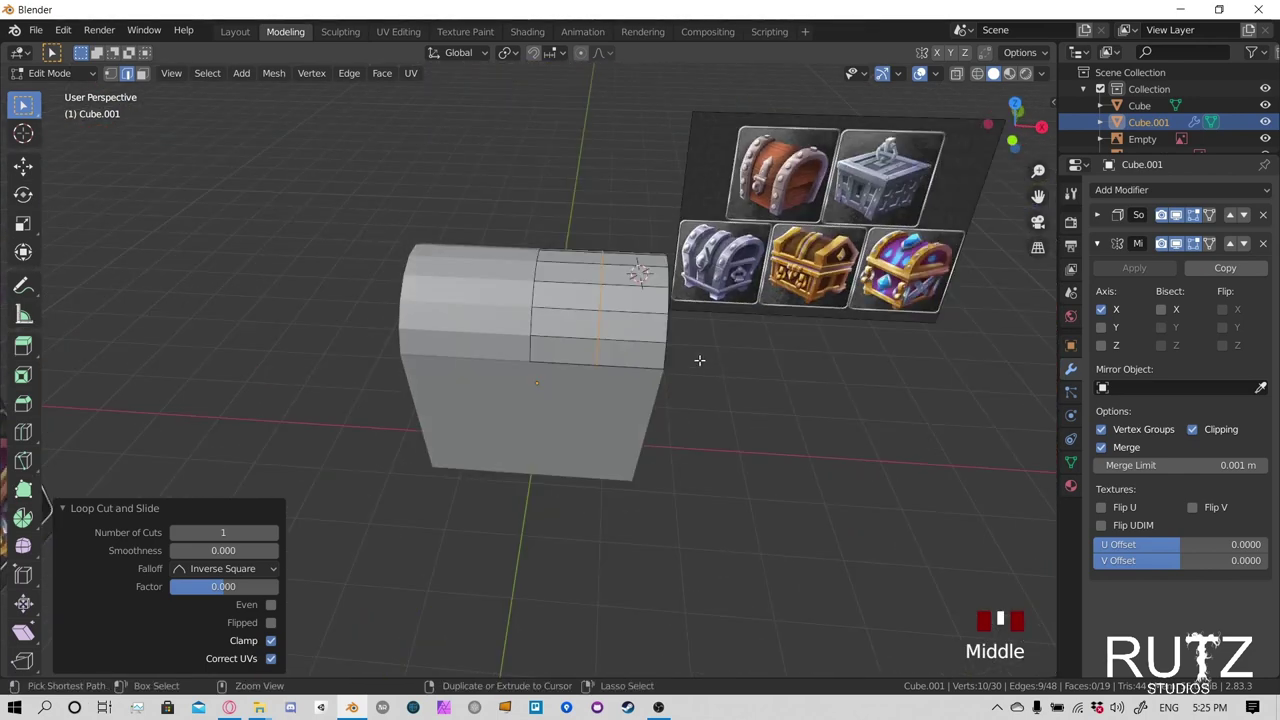
key(ctrl+z)
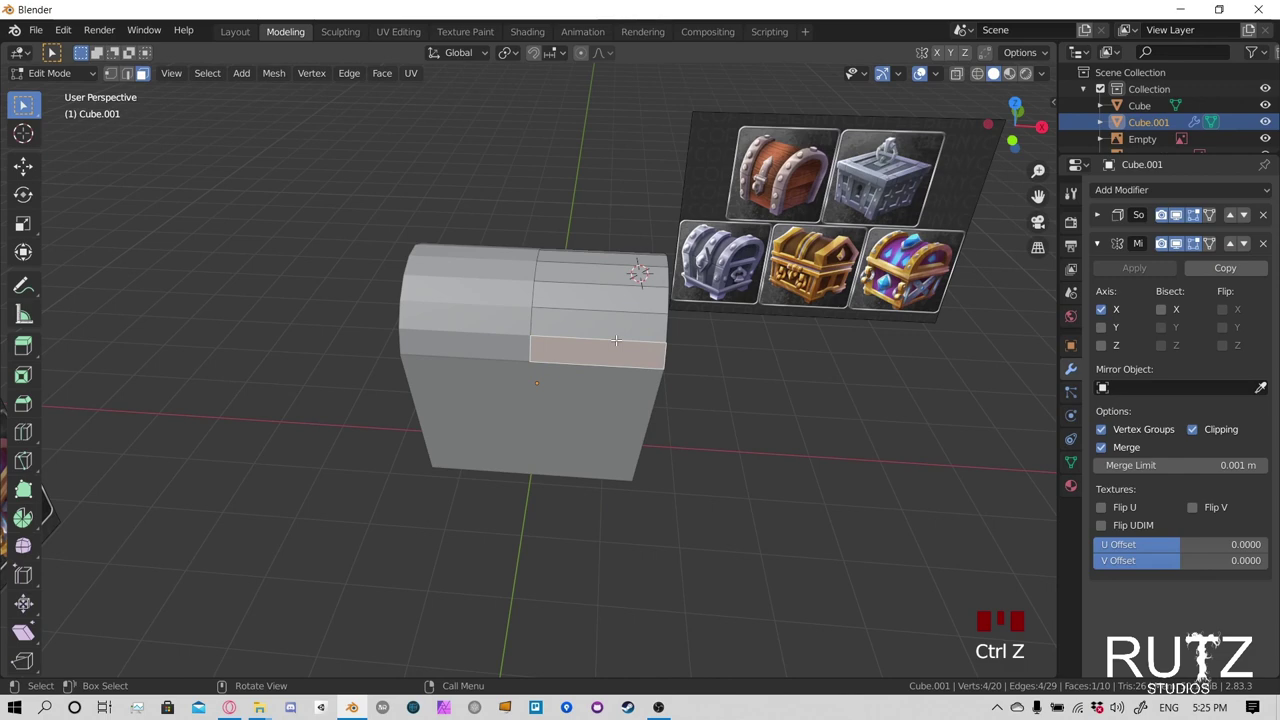
Try sliding a new loop cut toward the mirror line and the outer end of the lid, undoing each attempt
key(ctrl+r)
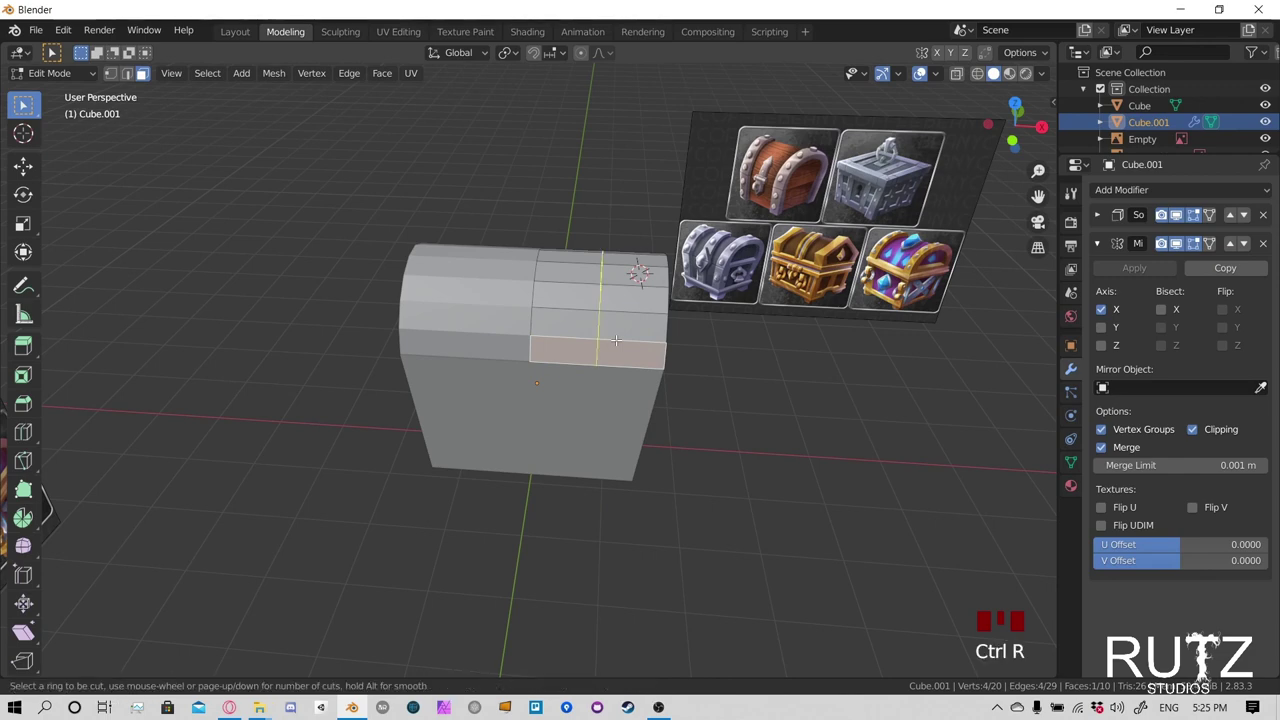
click(598, 268)
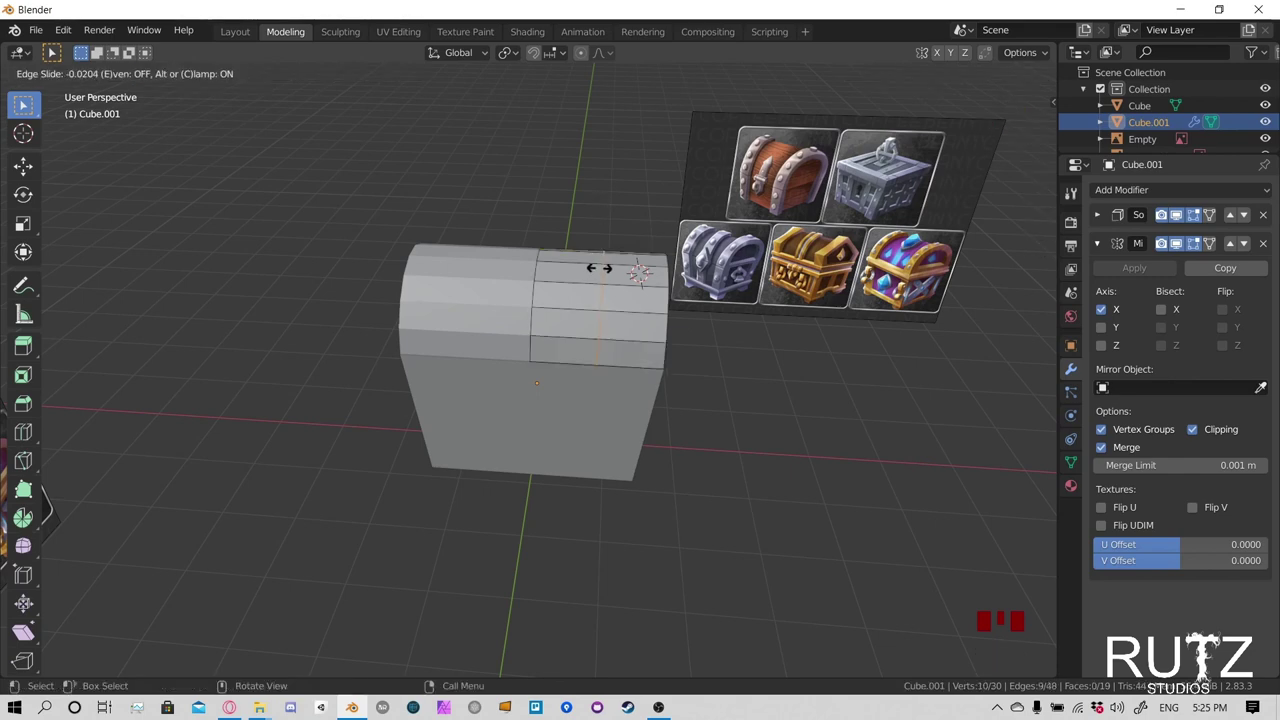
click(540, 258)
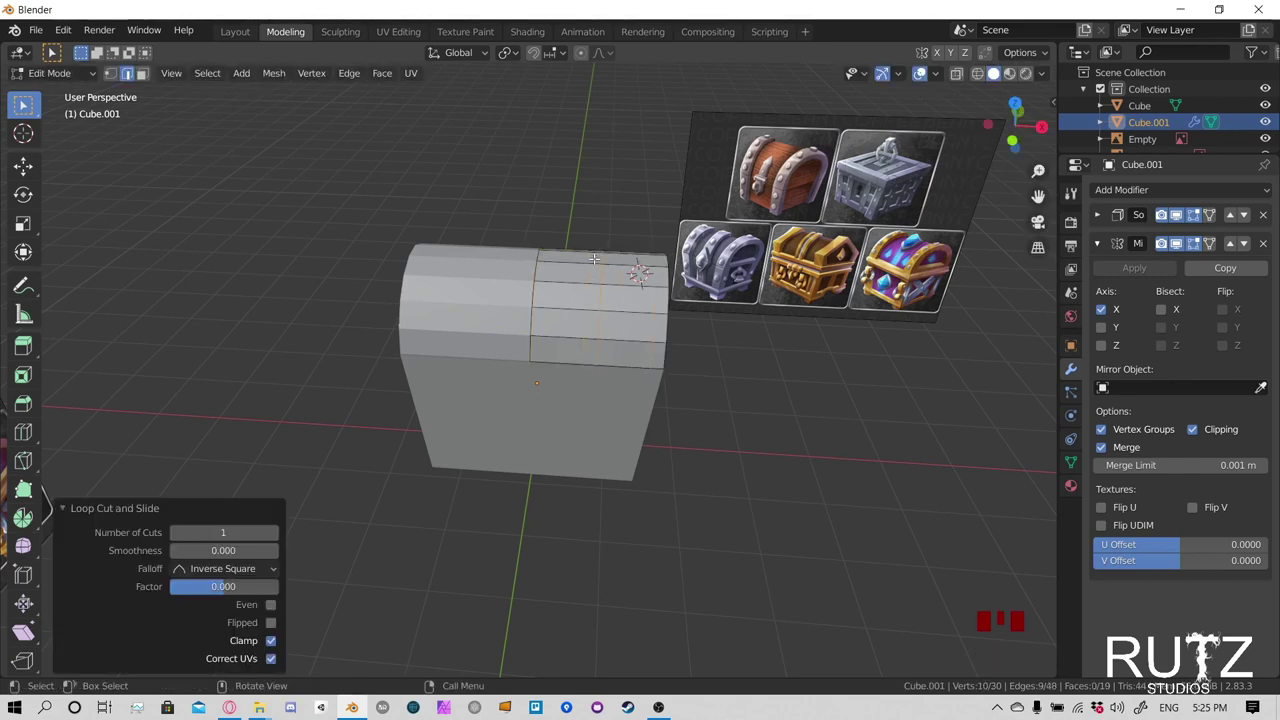
key(ctrl+z)
key(ctrl+r)
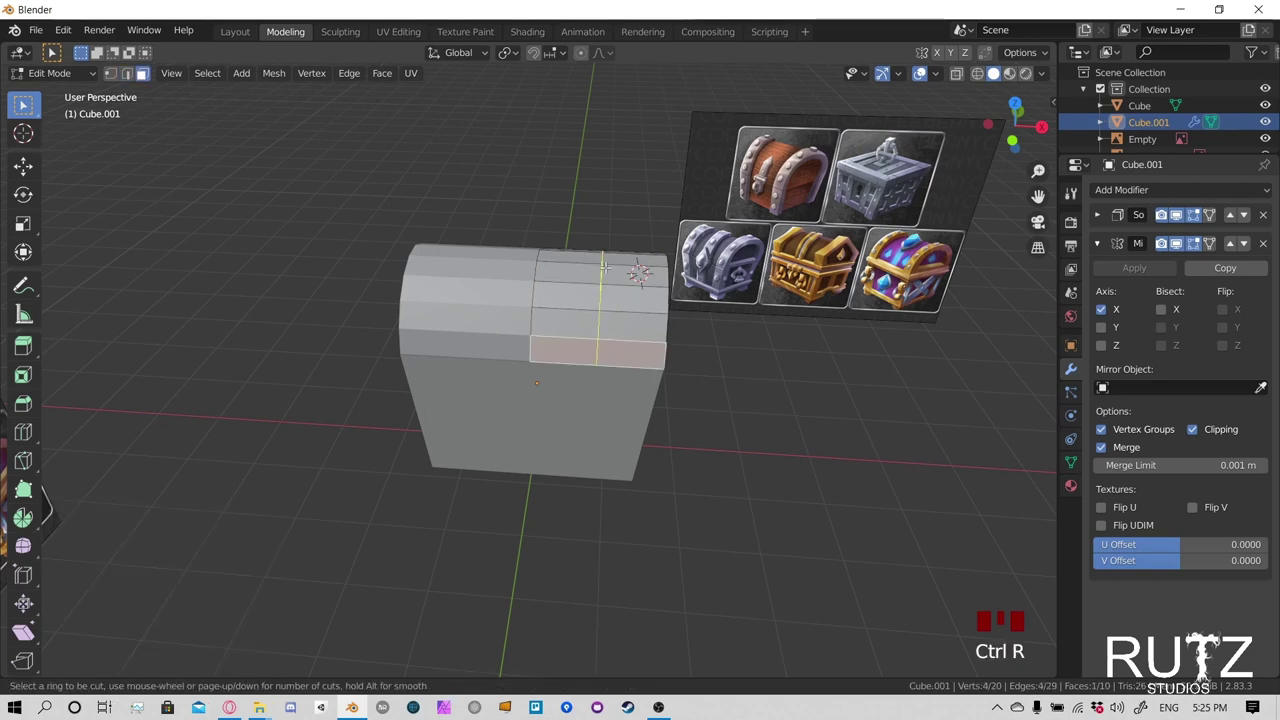
click(603, 265)
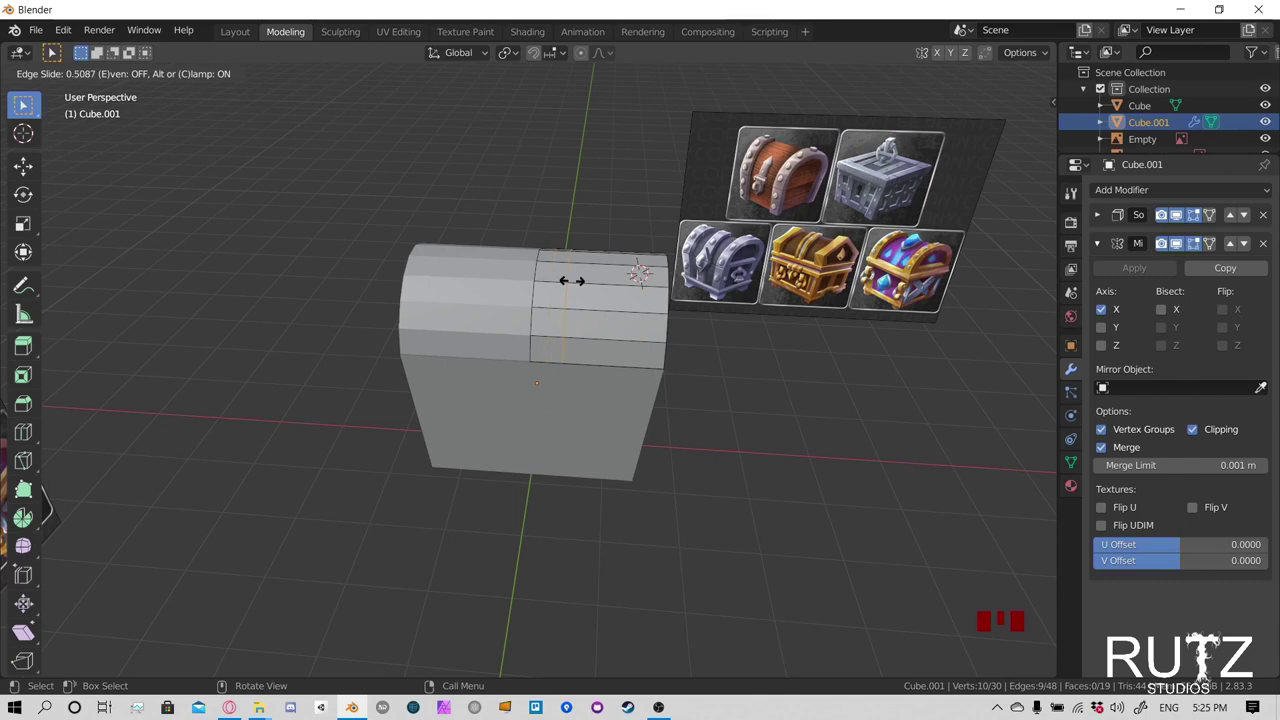
click(643, 277)
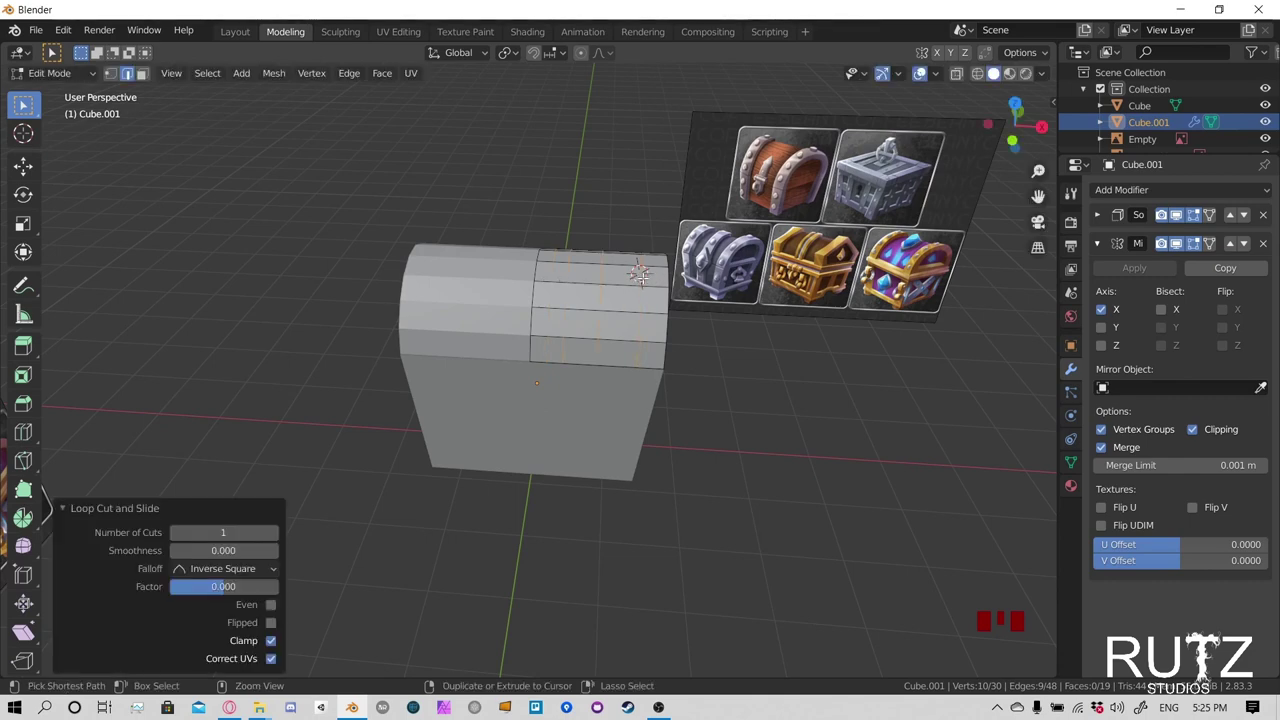
key(ctrl+z)
Try the Loop Cut tool with one cut through the middle of the lid's editable half
click(23, 431)
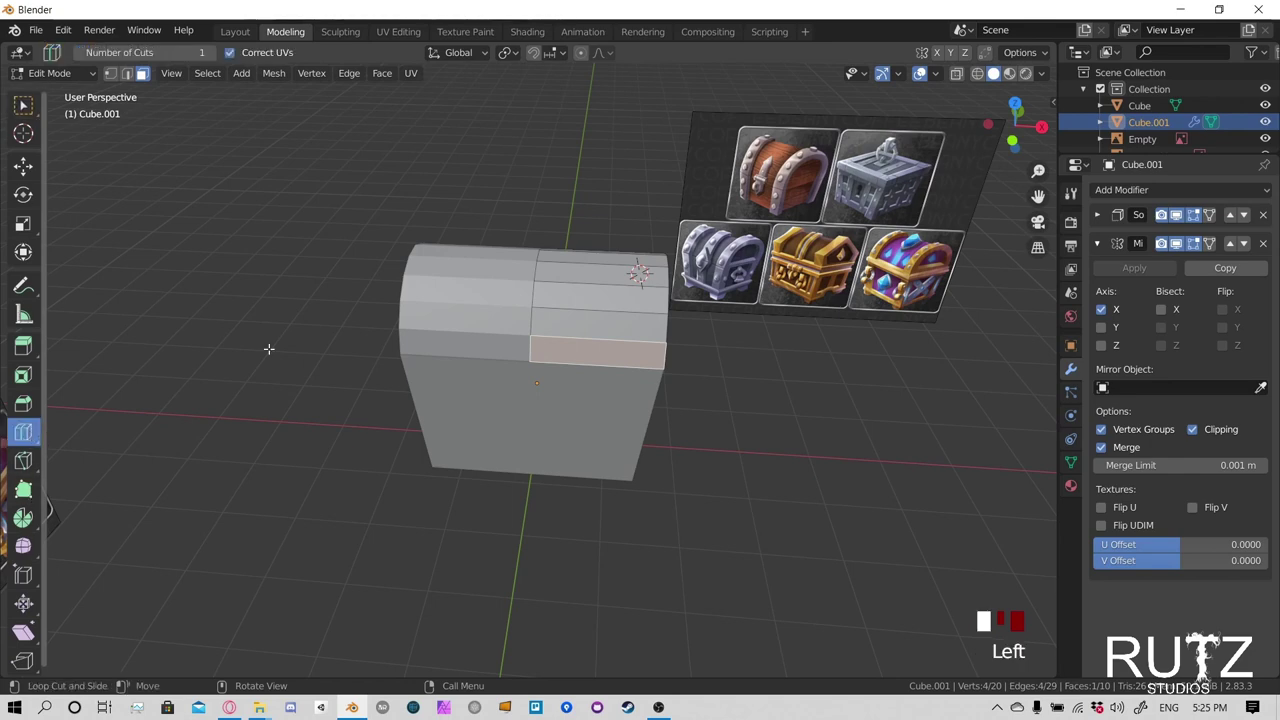
click(588, 298)
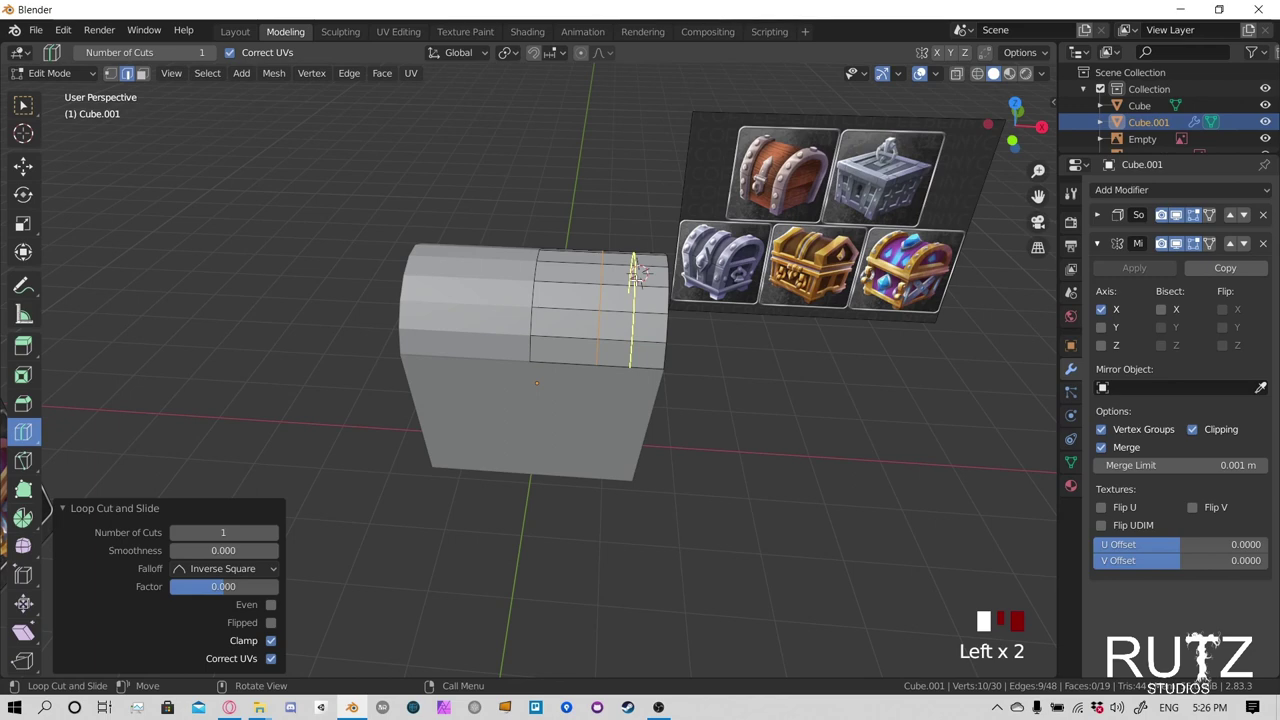
key(grave)
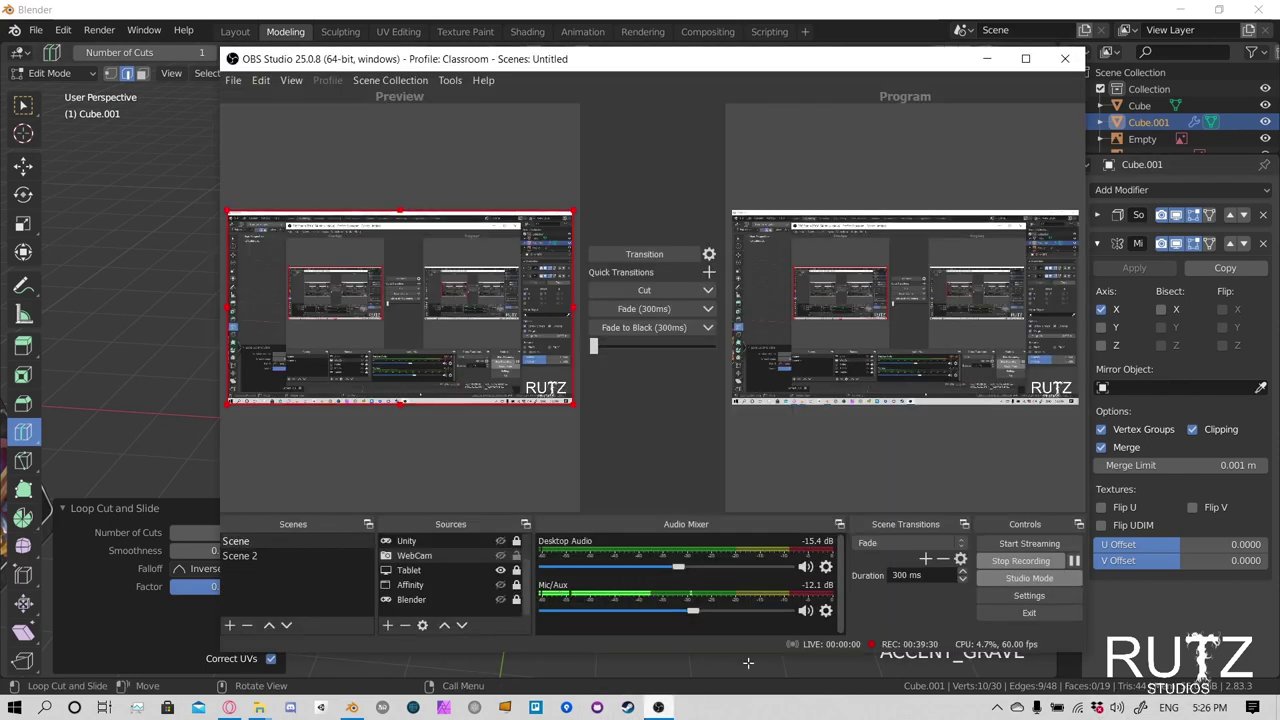
click(597, 707)
click(1074, 562)
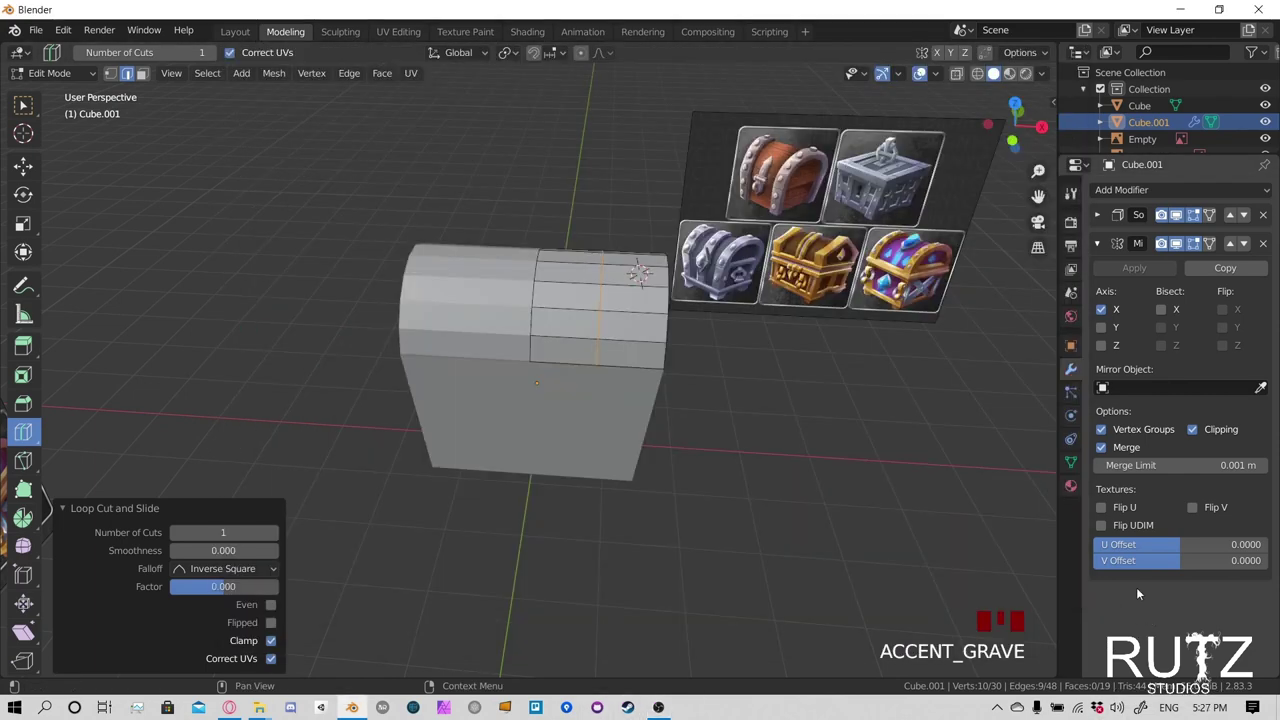
Try a second loop cut between the centre cut and the mirror line, then undo both cuts
drag(636, 285, 581, 283)
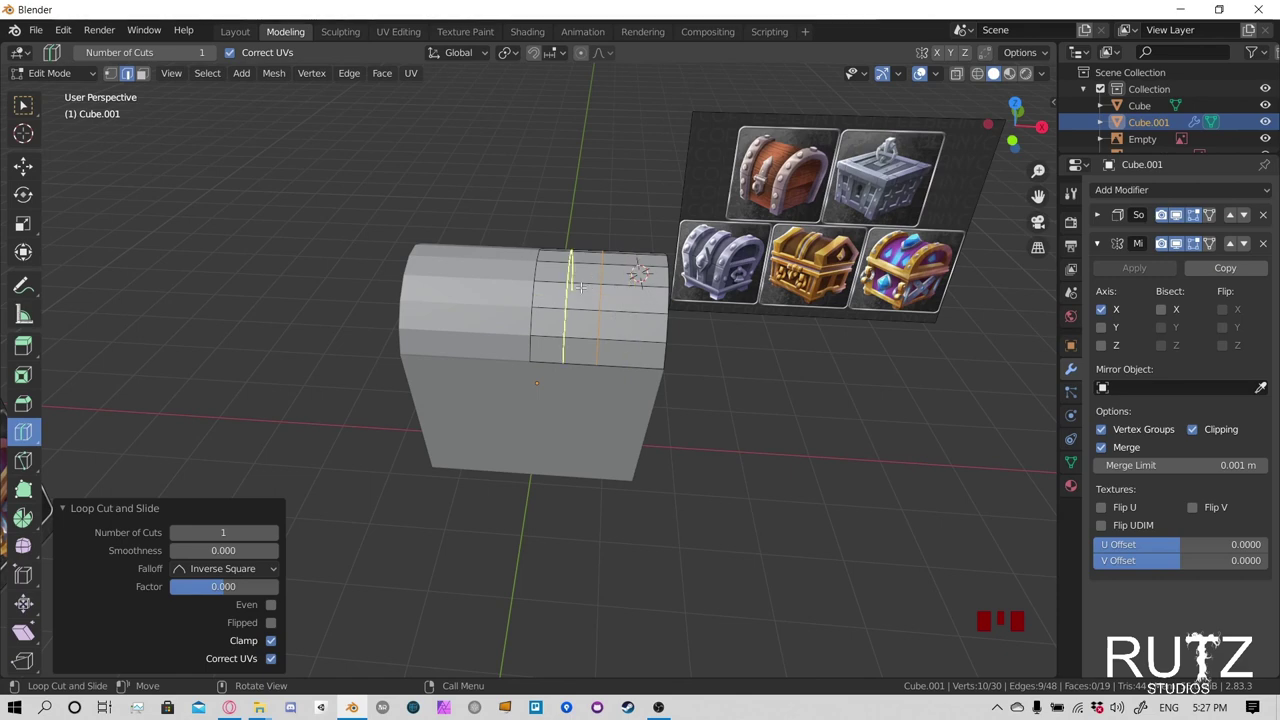
click(568, 300)
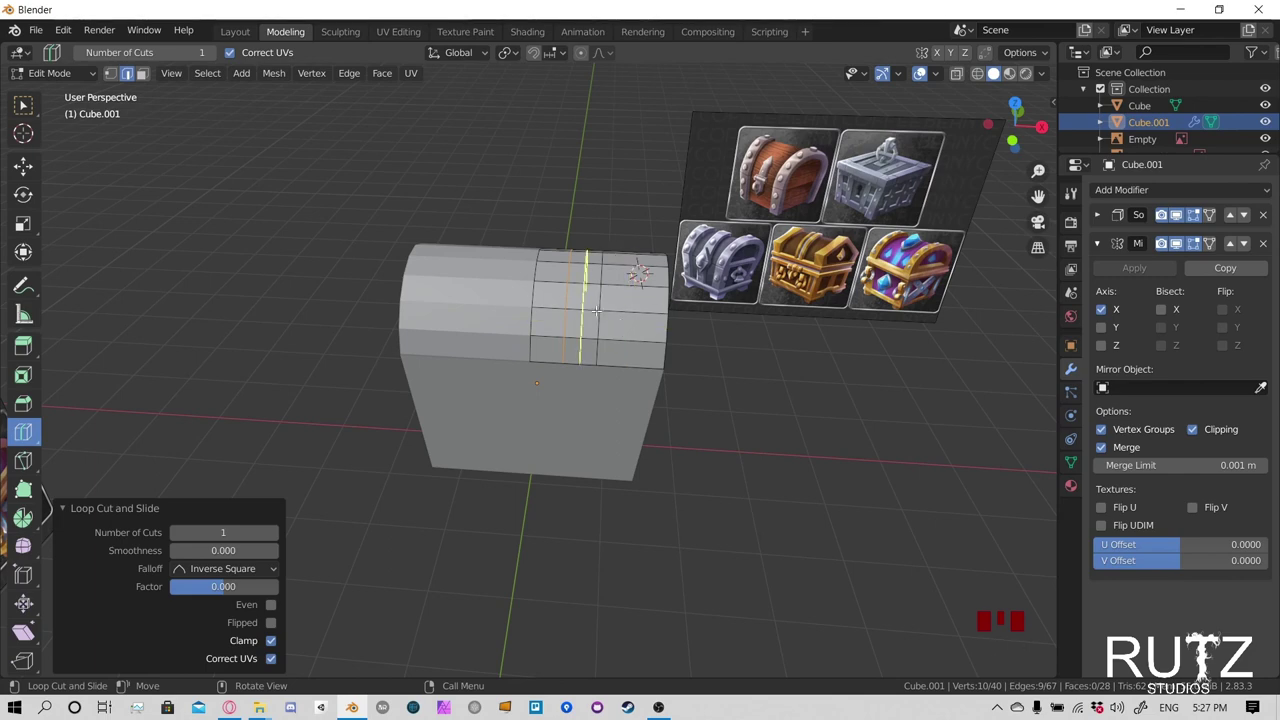
key(ctrl+z)
key(ctrl+z)
key(ctrl+z)
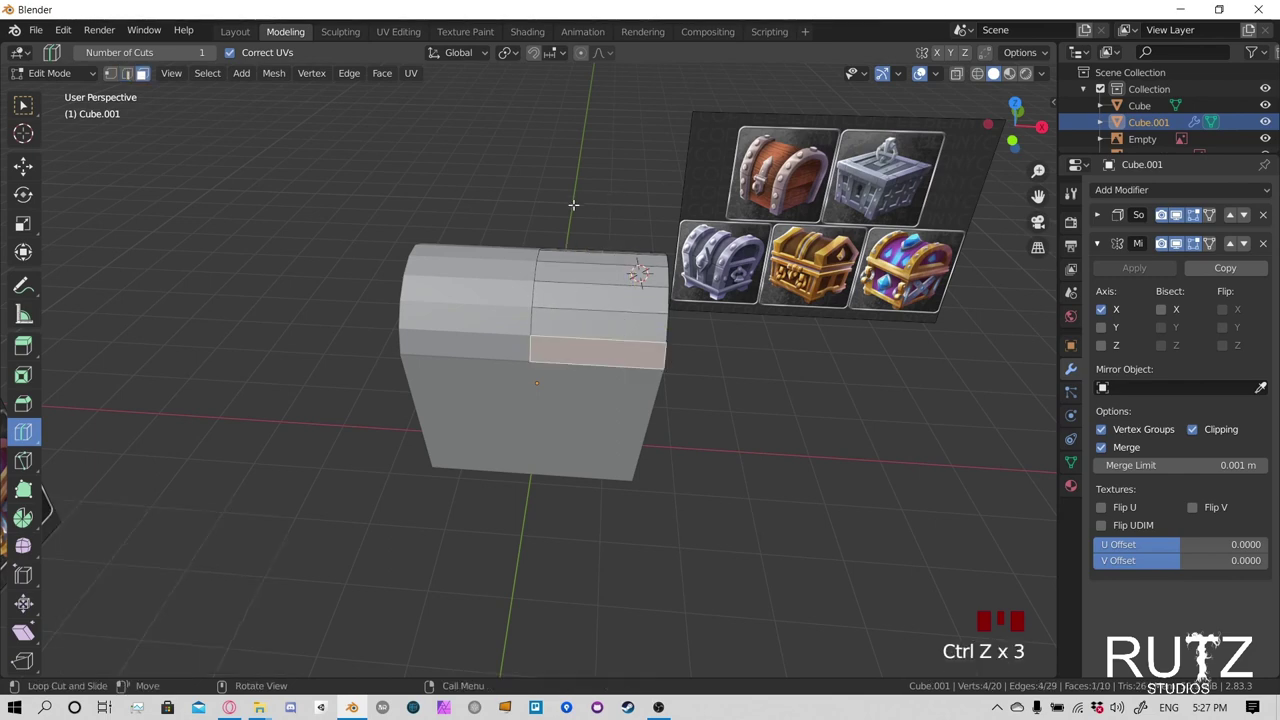
Add one loop cut around the lid's editable half and slide it toward the outer end, at a factor of about -0.577
click(23, 105)
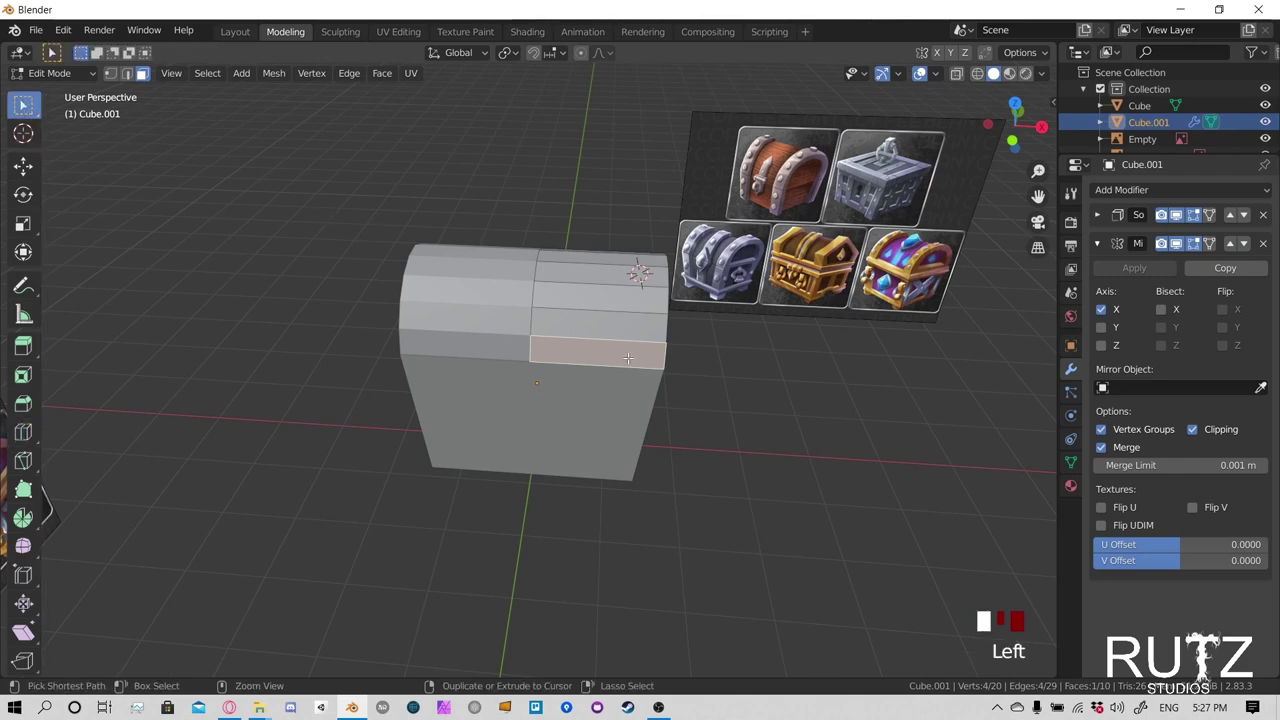
key(ctrl+r)
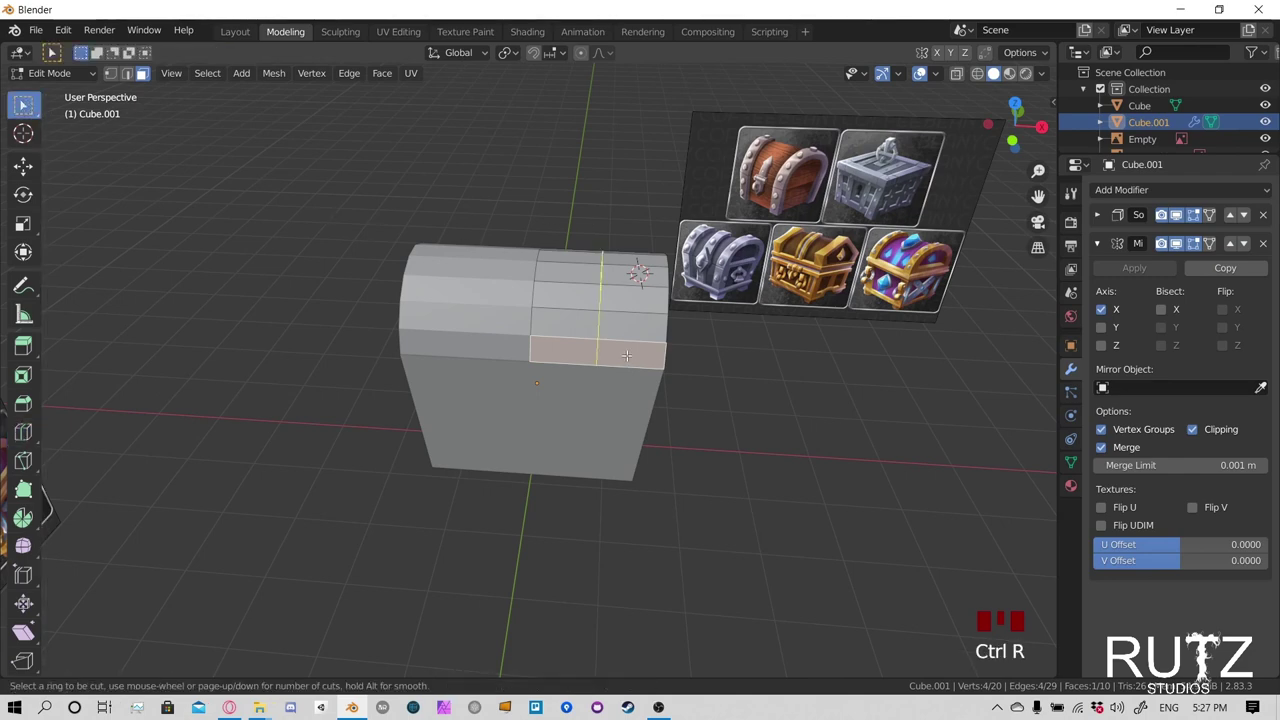
click(585, 303)
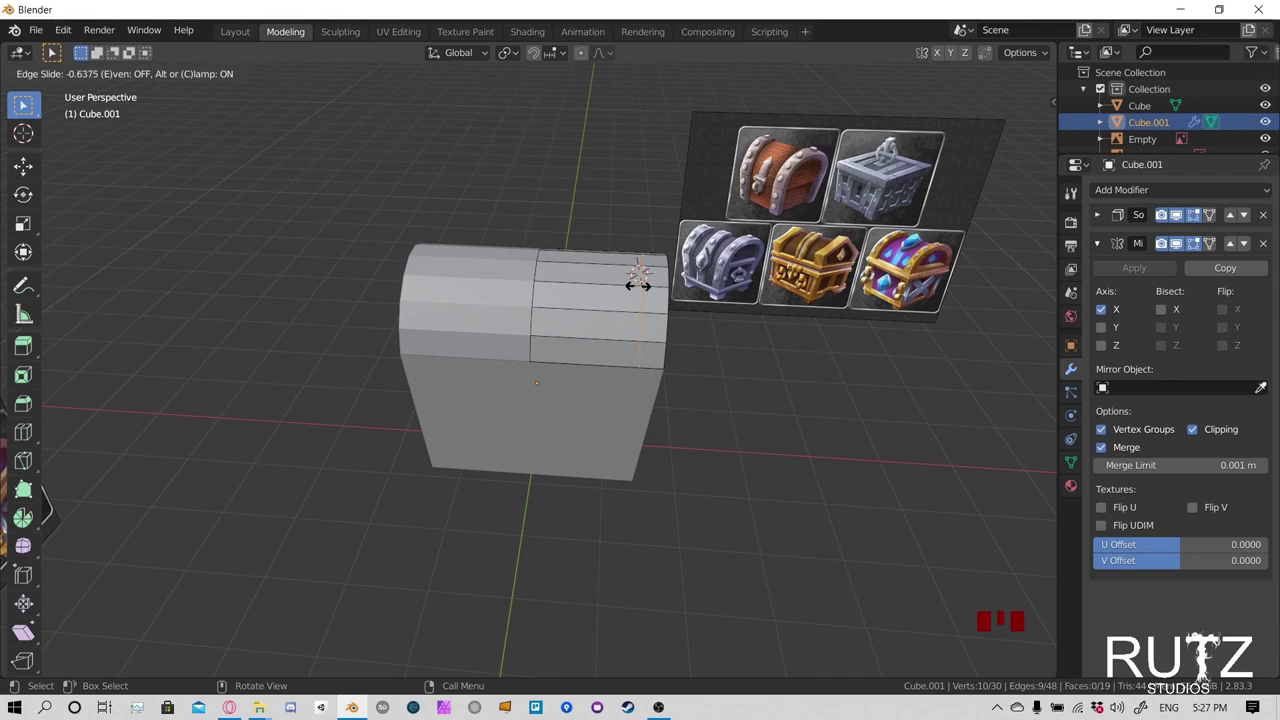
click(634, 283)
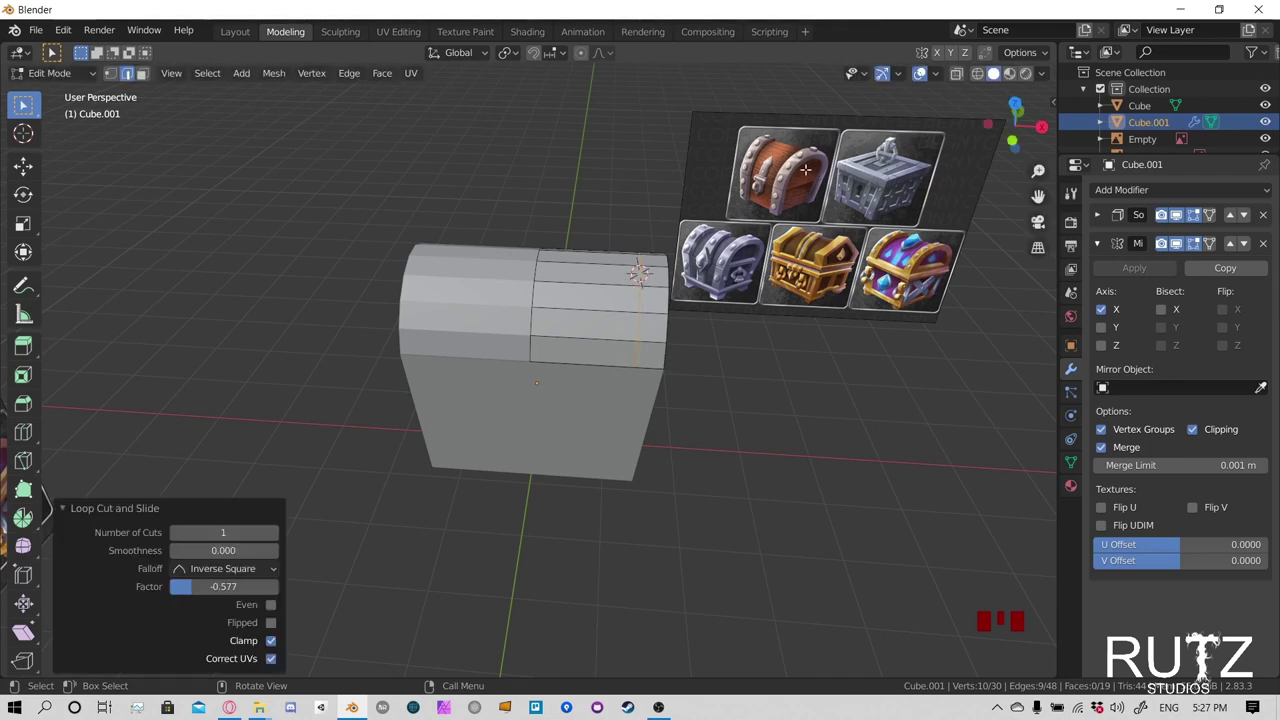
Select the whole narrow band of faces along the lid's outer end, from the front bottom edge over the arch to the back
middle_drag(694, 370, 680, 316)
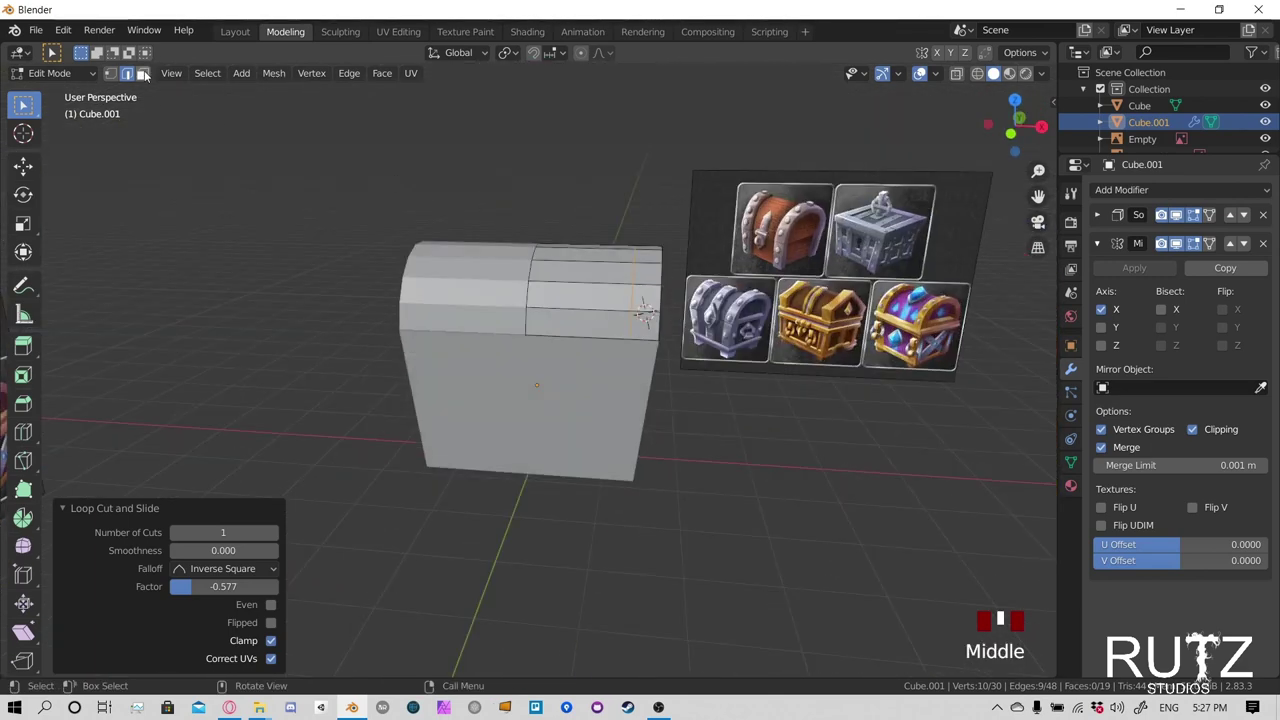
click(143, 74)
middle_drag(706, 260, 546, 362)
click(541, 358)
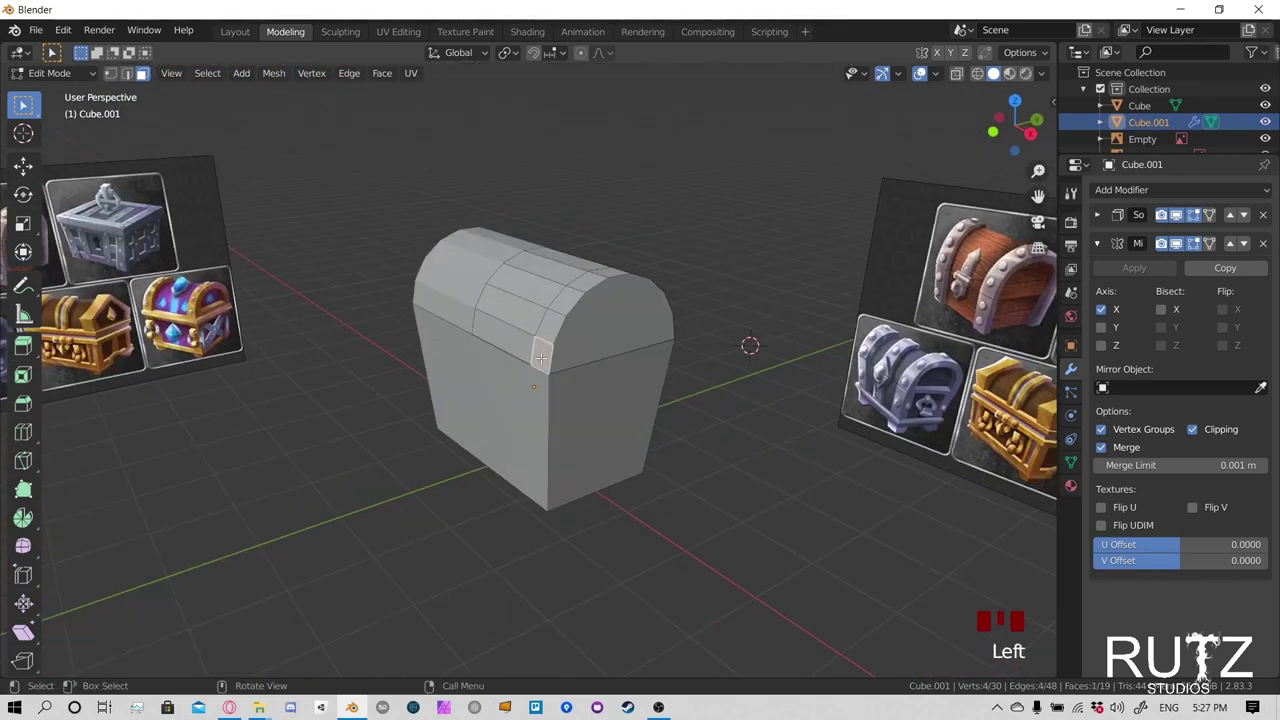
scroll(540, 355, down, 2)
middle_drag(540, 355, 640, 330)
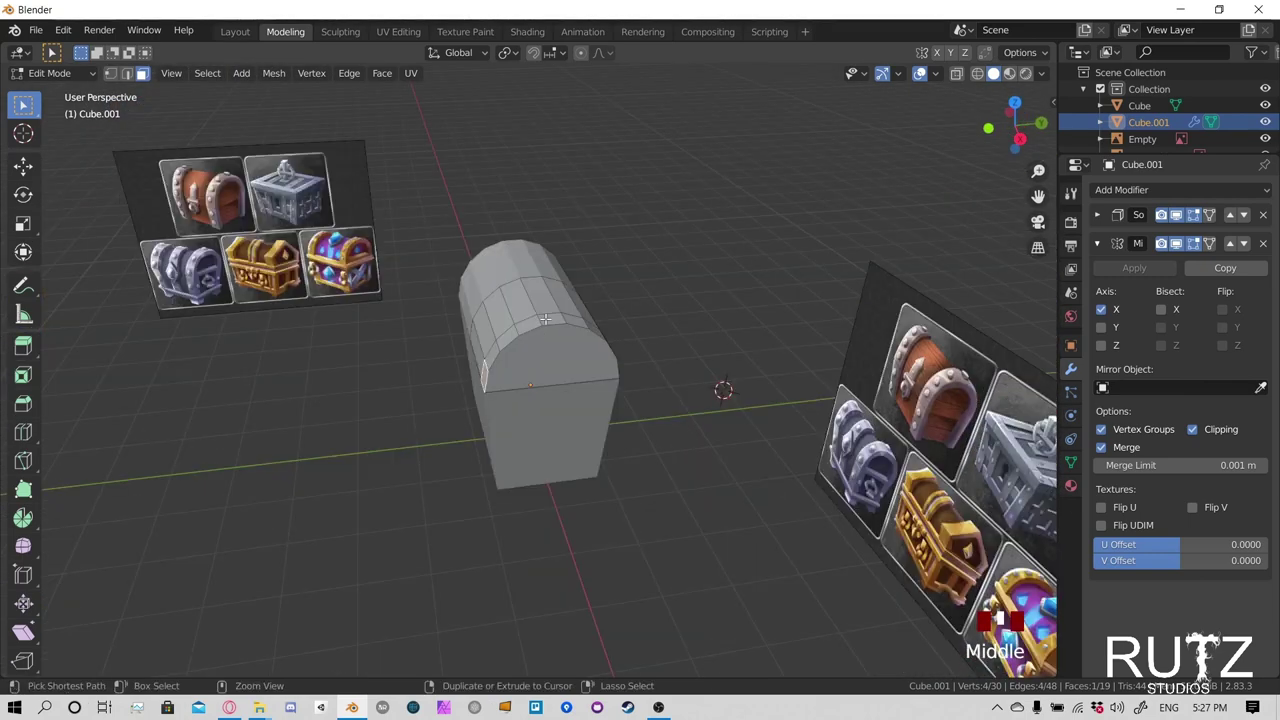
ctrl+click(545, 319)
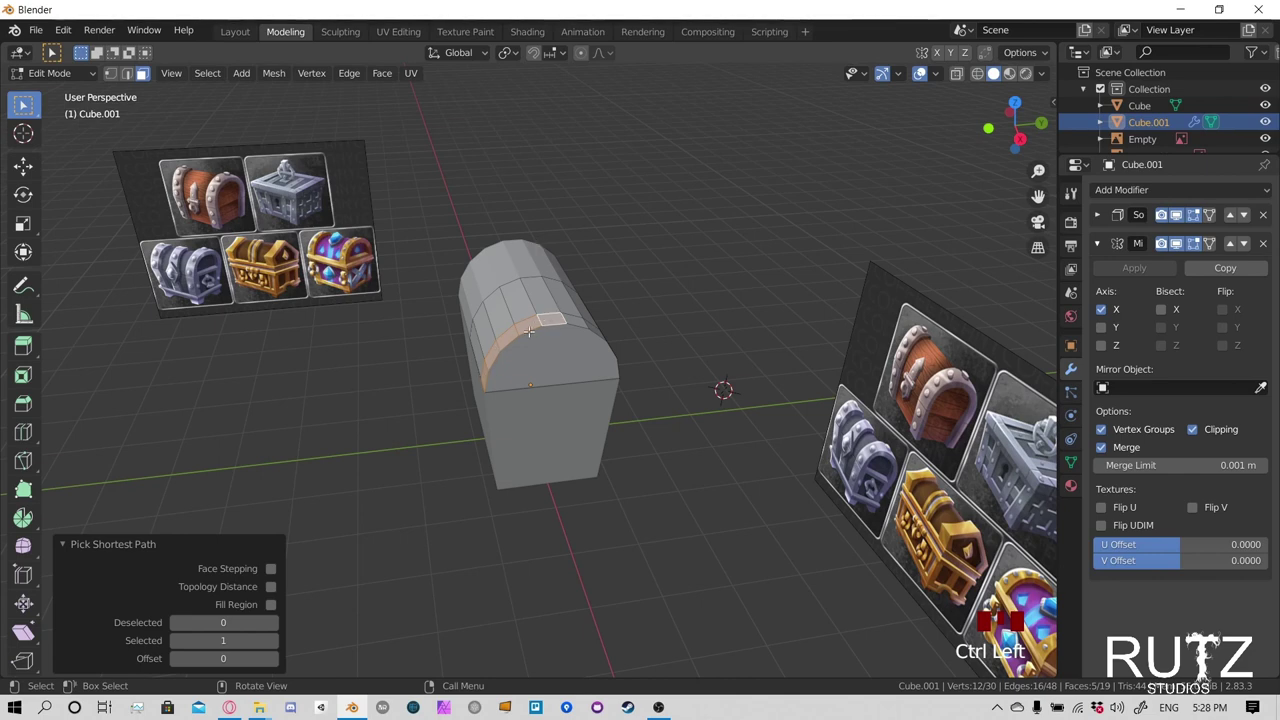
click(483, 376)
middle_drag(614, 329, 430, 290)
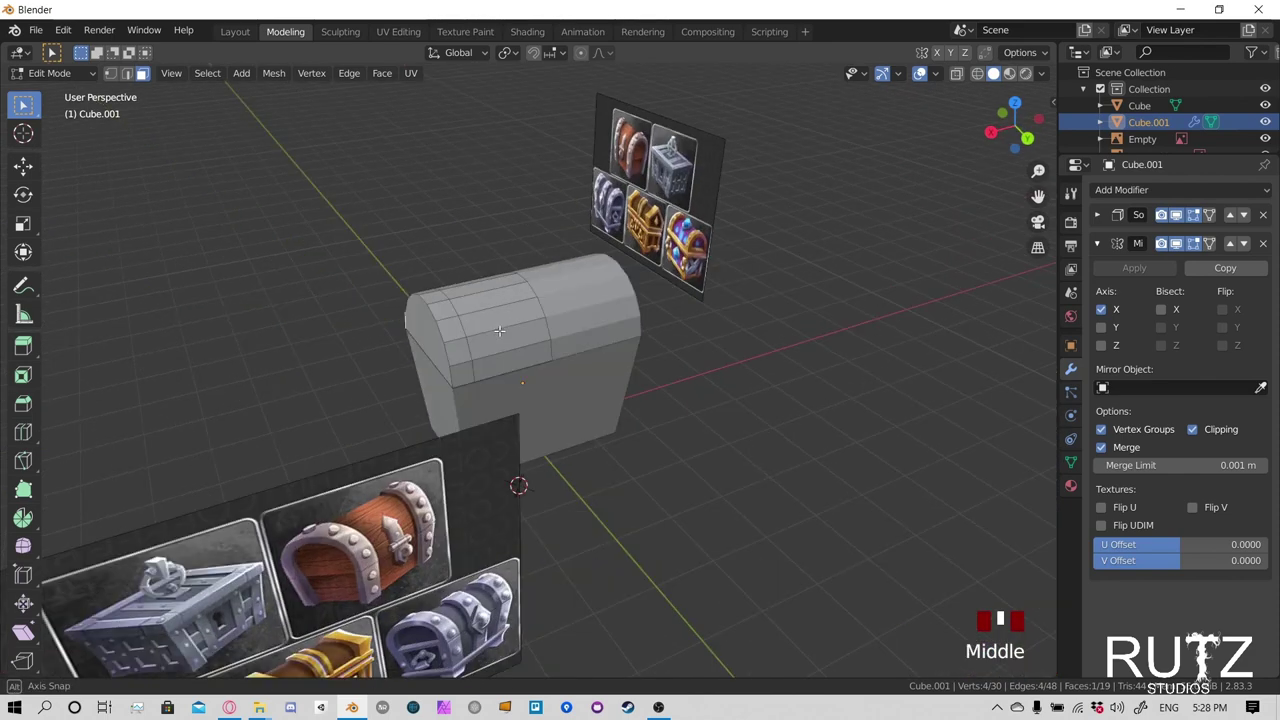
ctrl+click(465, 374)
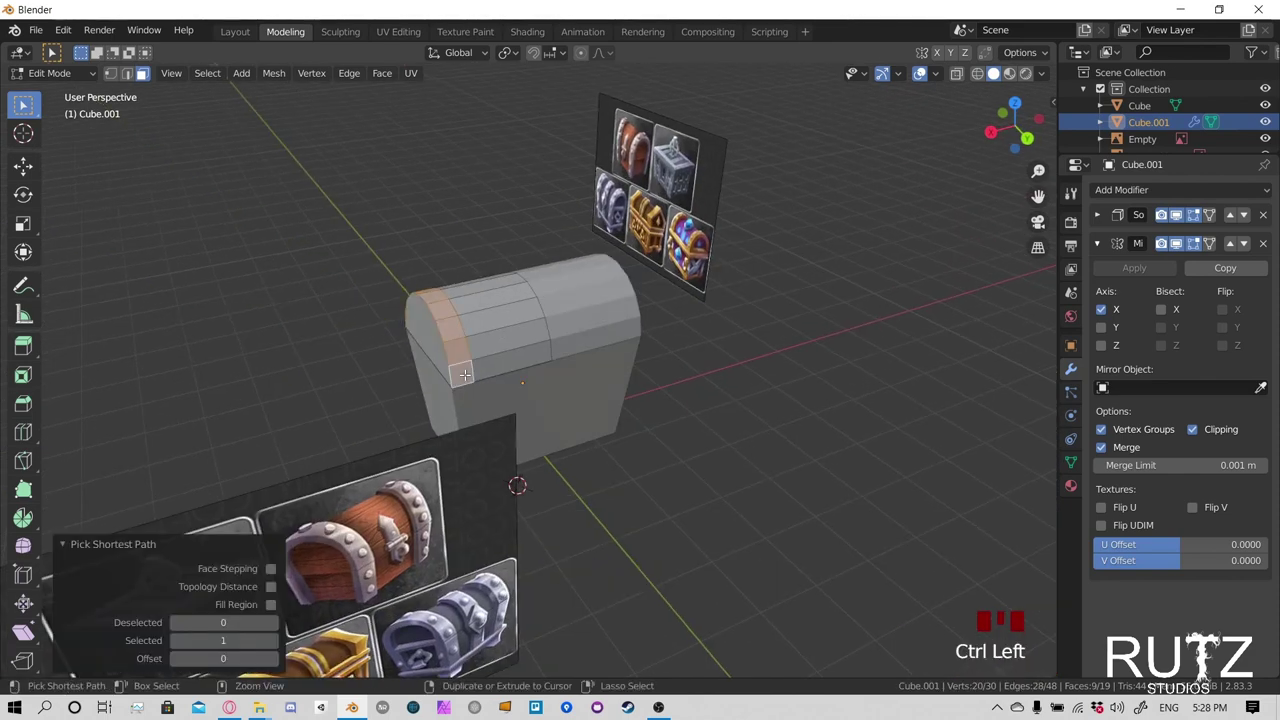
Extrude the selected end band of the lid upward by about 0.14 m along the normal
middle_drag(465, 374, 628, 303)
scroll(628, 303, up, 2)
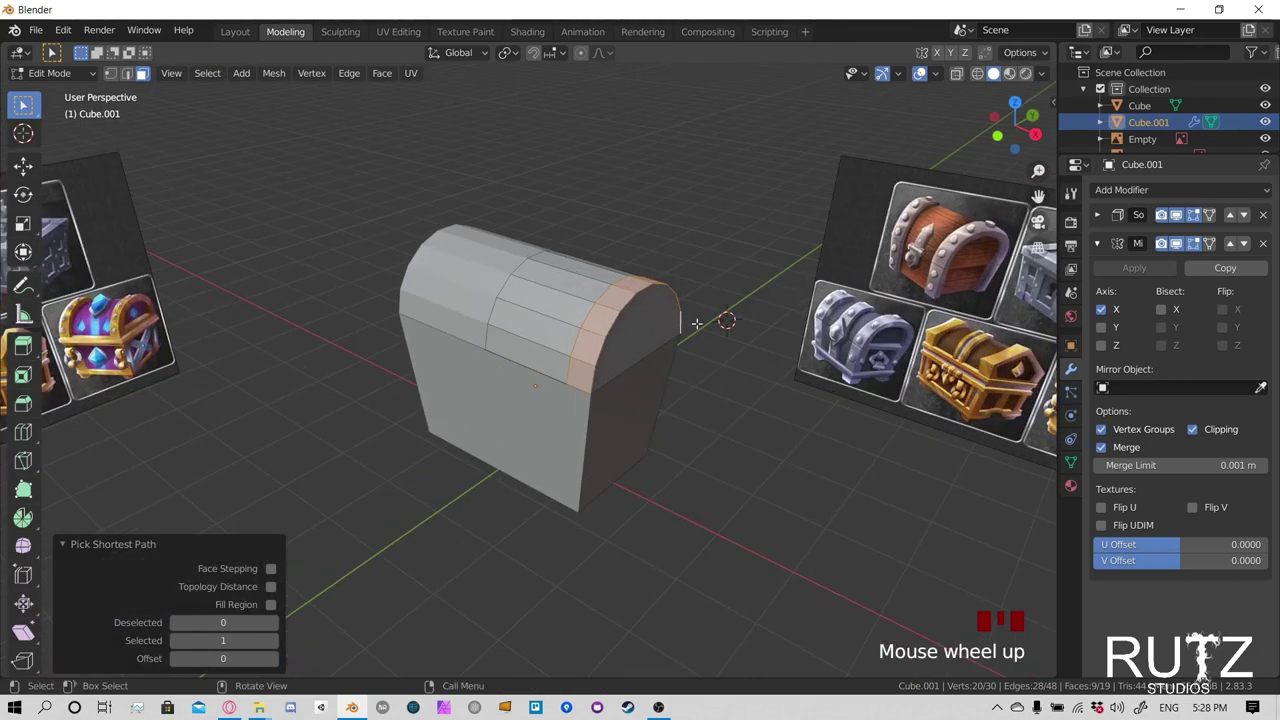
middle_drag(698, 325, 658, 300)
middle_drag(824, 300, 717, 287)
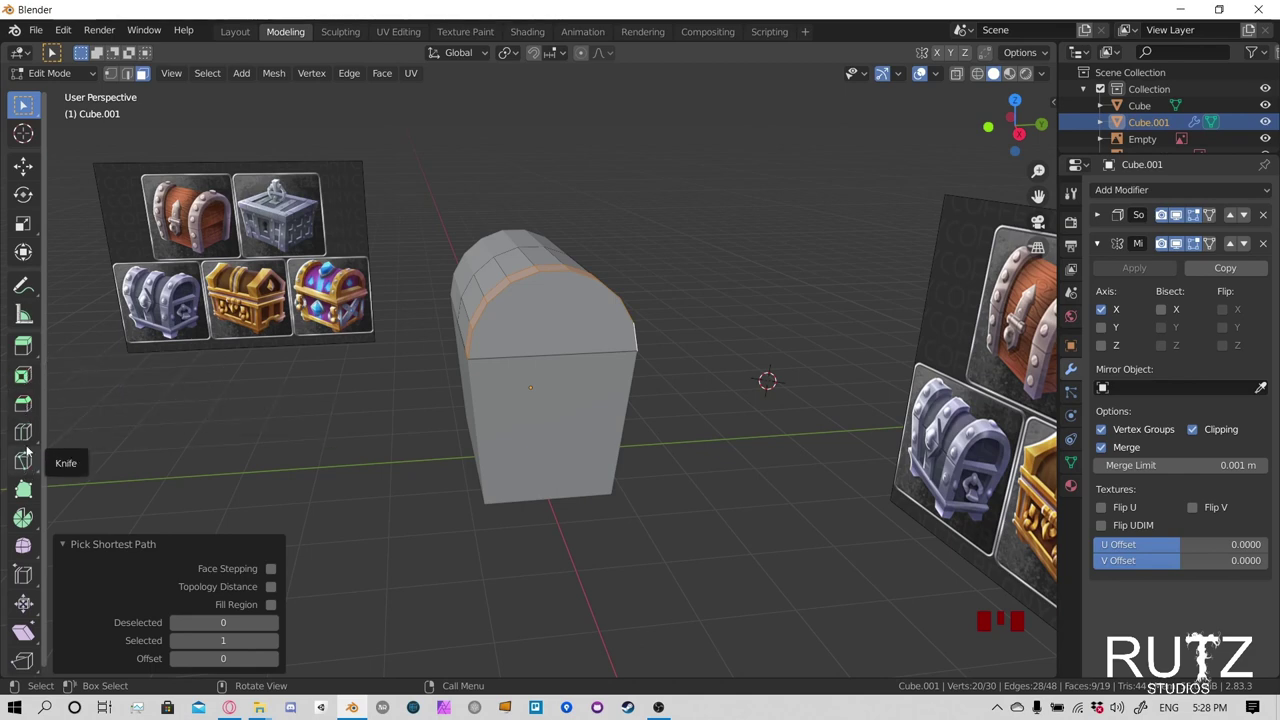
click(24, 345)
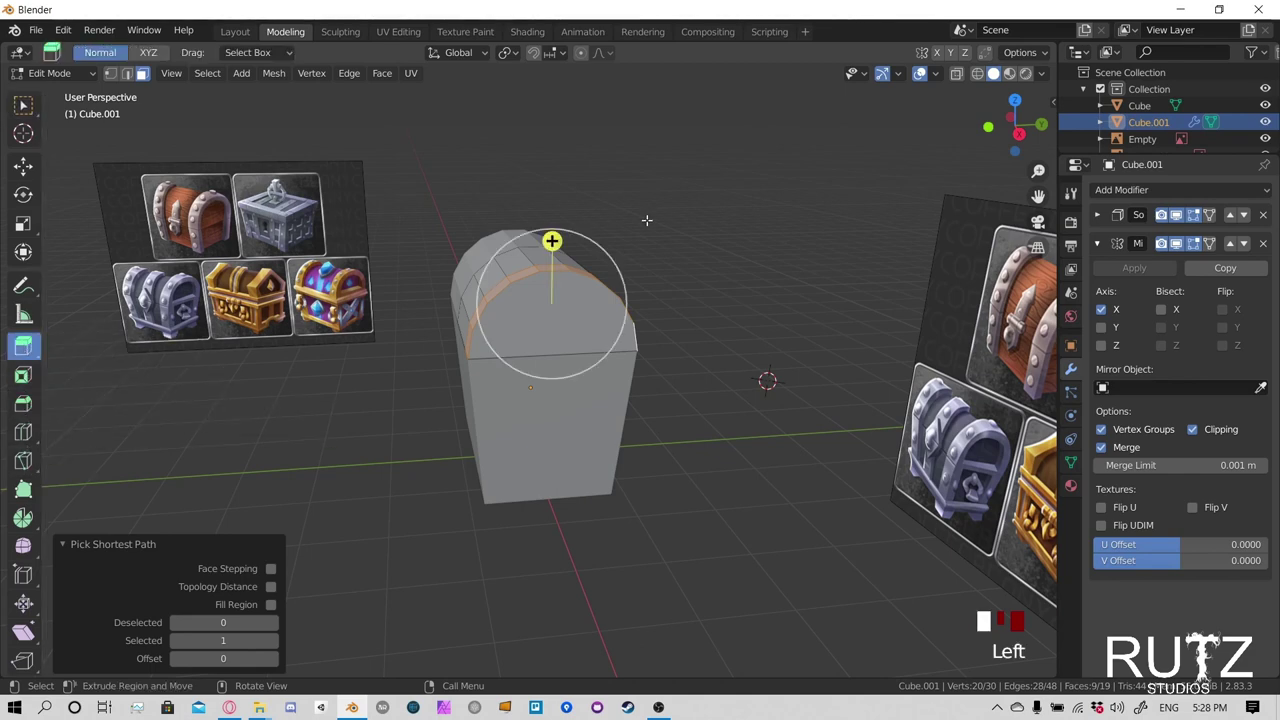
drag(552, 241, 558, 221)
Scale the extruded end band of the lid to about 1.135 along the Y axis
middle_drag(587, 299, 615, 240)
scroll(600, 278, up, 5)
scroll(567, 290, down, 2)
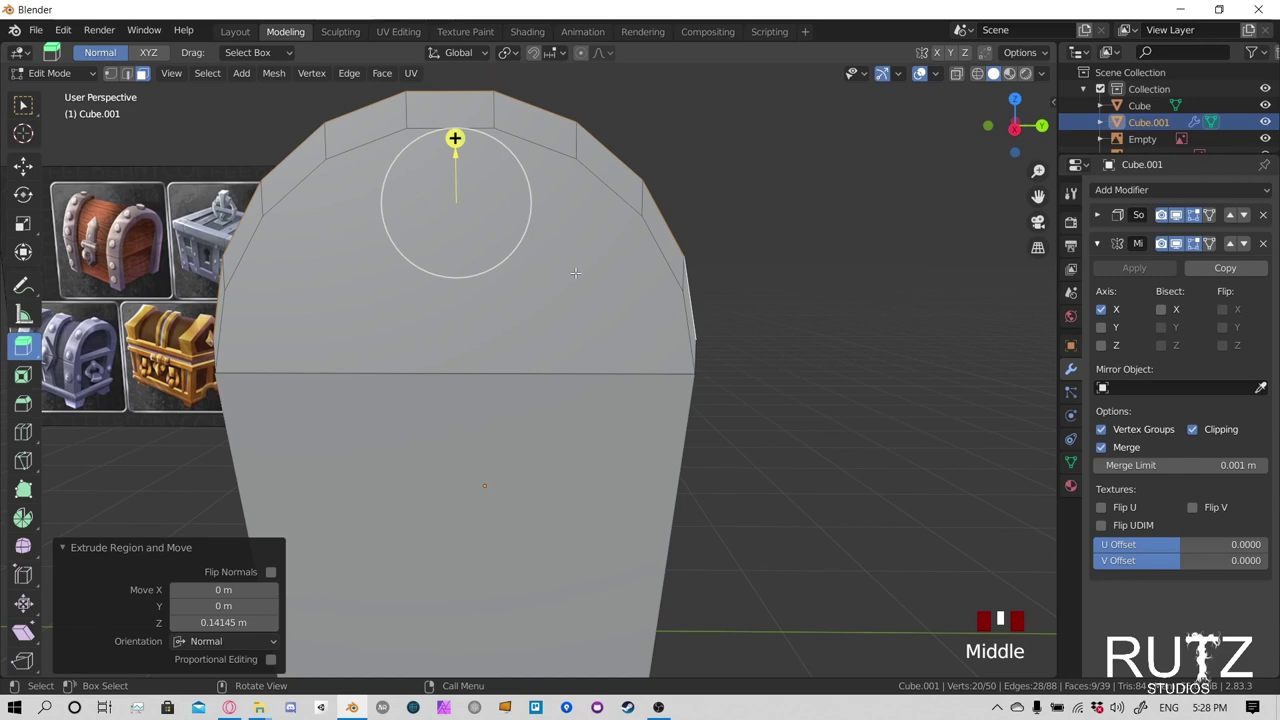
middle_drag(575, 272, 780, 380)
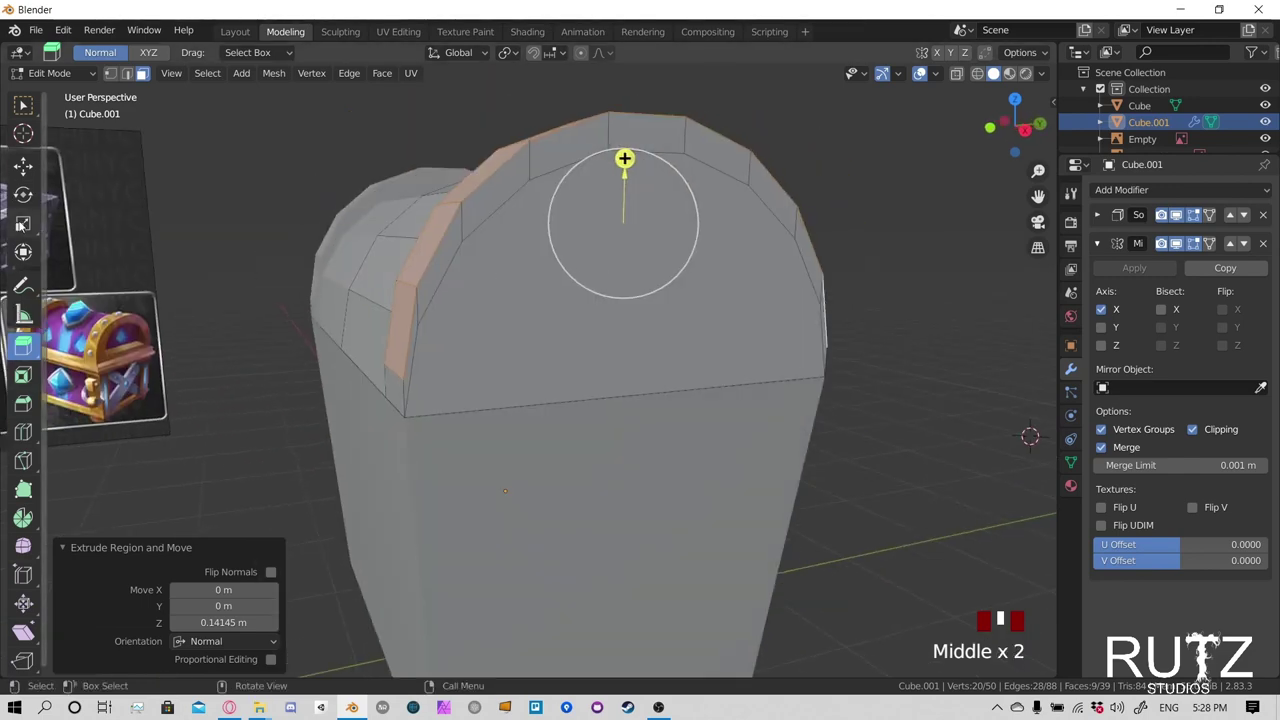
click(22, 225)
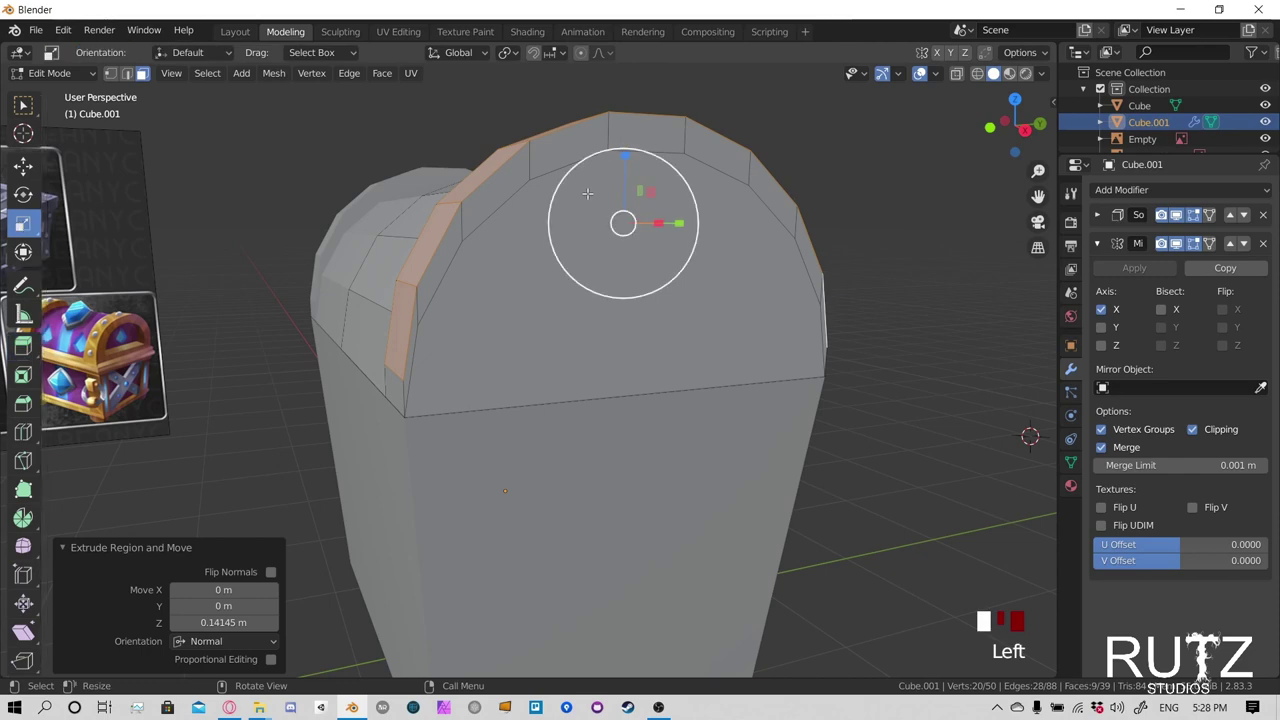
mouse_move(640, 240)
middle_down()
mouse_move(600, 240)
mouse_move(638, 237)
middle_up()
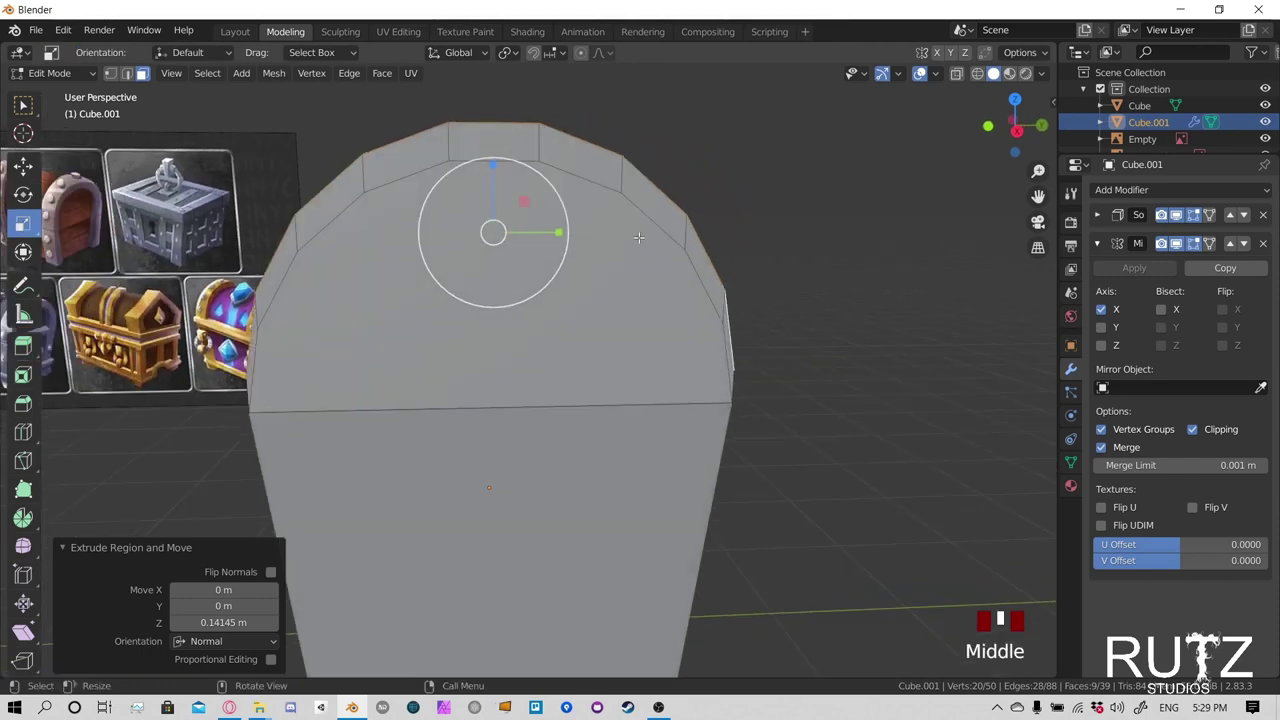
drag(559, 233, 573, 234)
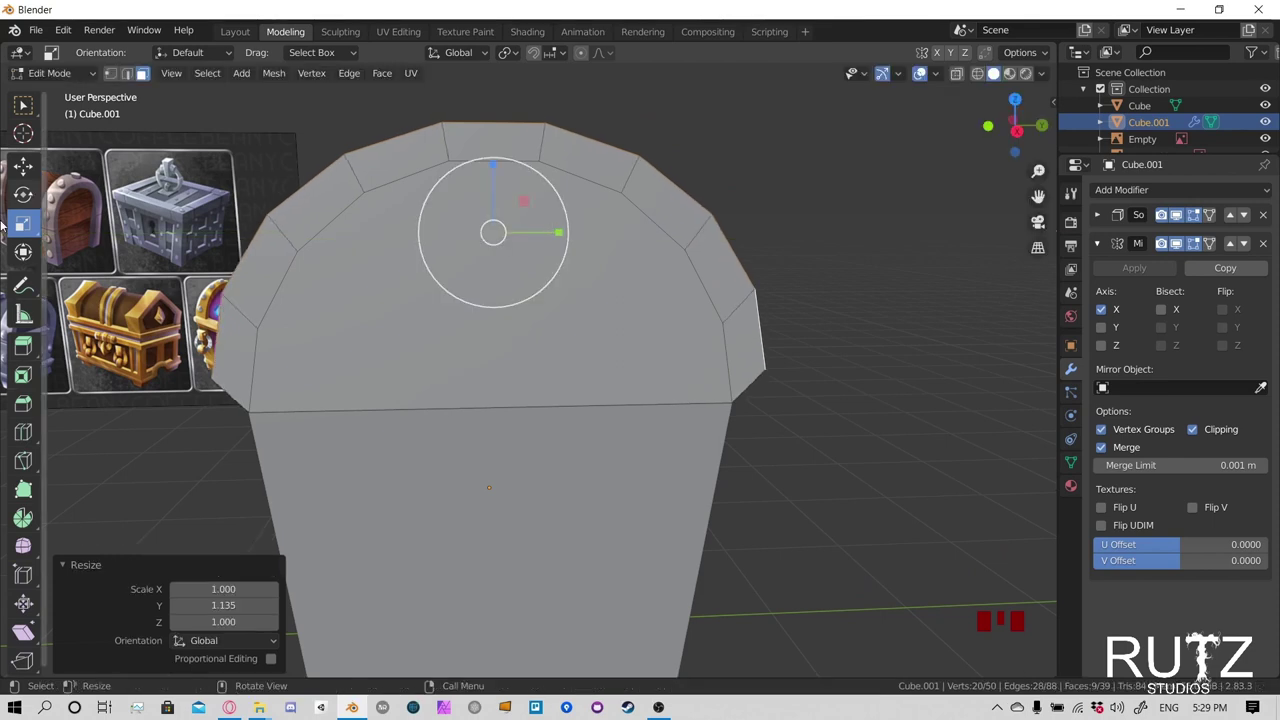
Try lowering the lid's end band by about 0.138 m along Z, then undo the move, the scaling and the extrusion
click(23, 167)
drag(493, 162, 493, 192)
middle_drag(493, 192, 607, 269)
middle_drag(773, 268, 668, 246)
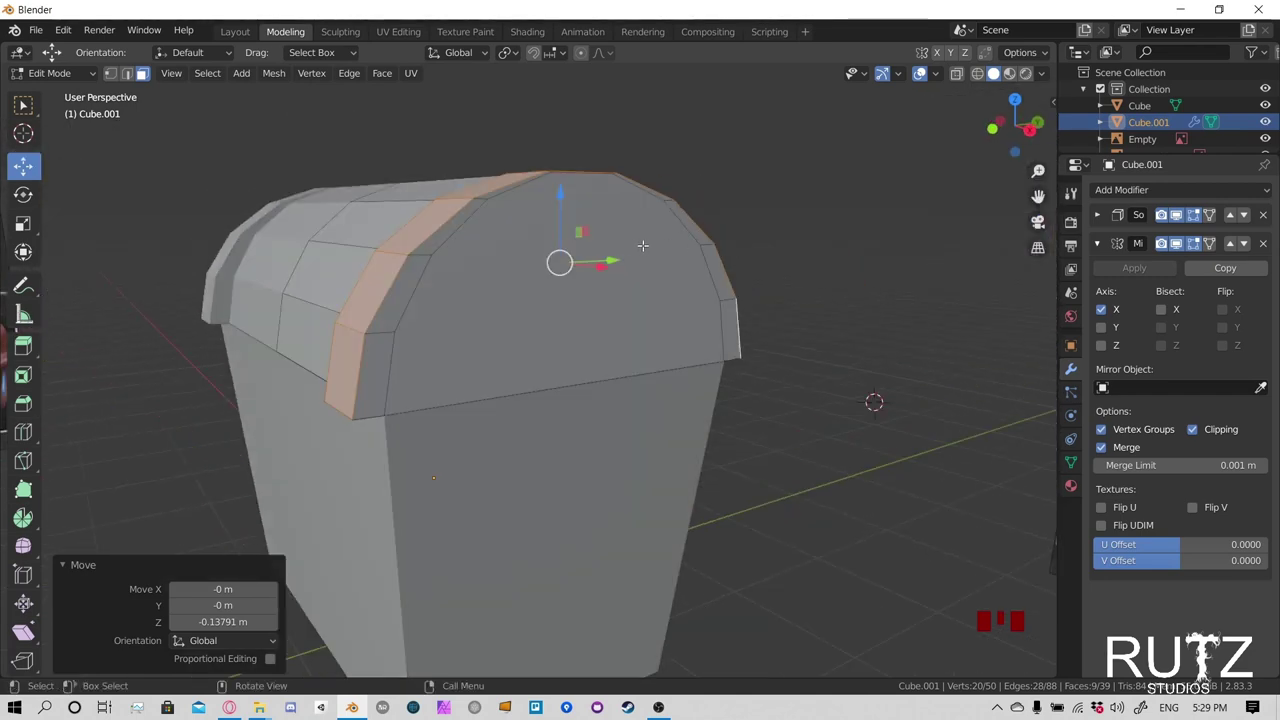
key(ctrl+z)
key(ctrl+z)
key(ctrl+z)
key(ctrl+z)
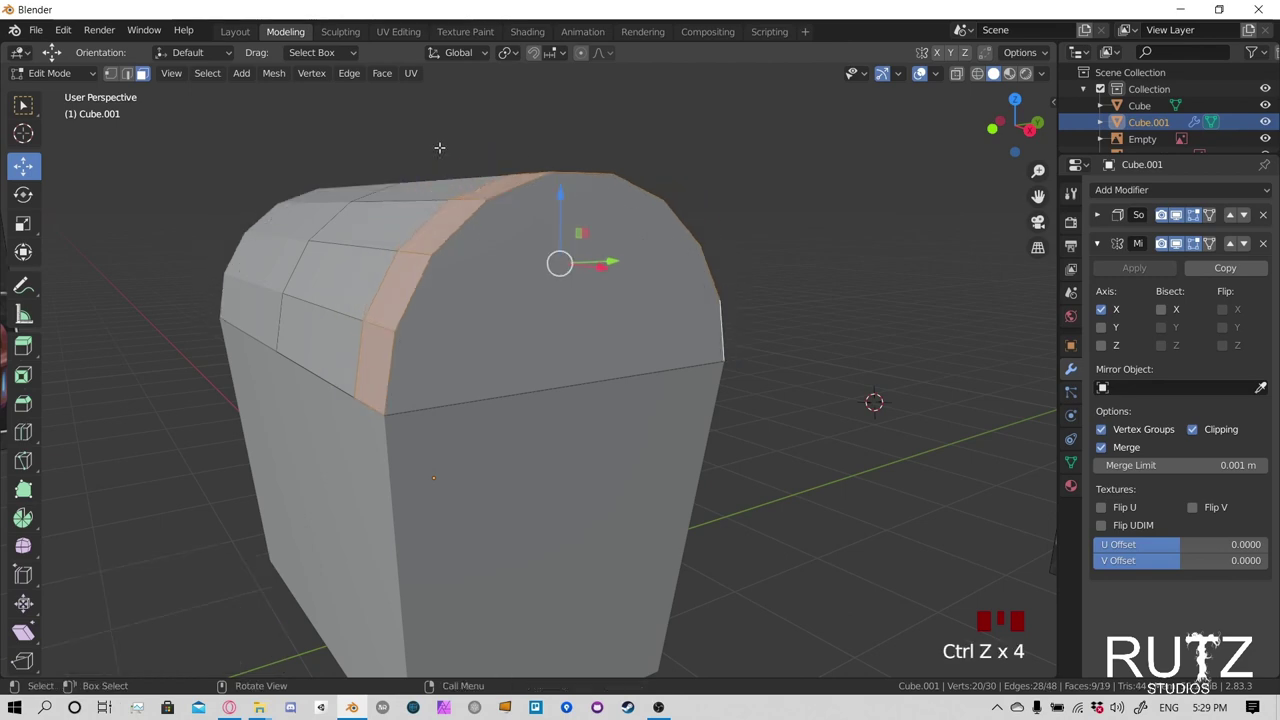
Extrude the lid's selected end band outward by about 0.057 m along the normal and scale the new faces uniformly to 1.130
mouse_move(651, 354)
middle_down()
mouse_move(789, 363)
mouse_move(760, 349)
mouse_move(662, 347)
mouse_move(656, 363)
middle_up()
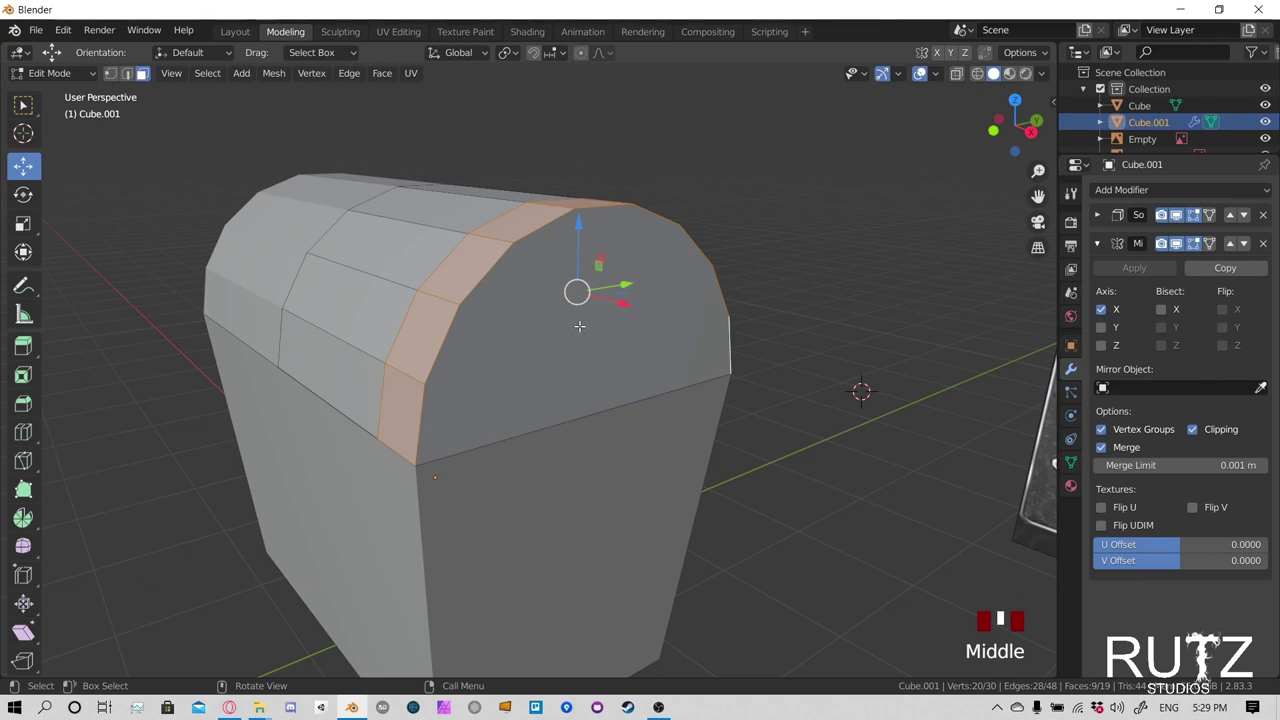
key(e)
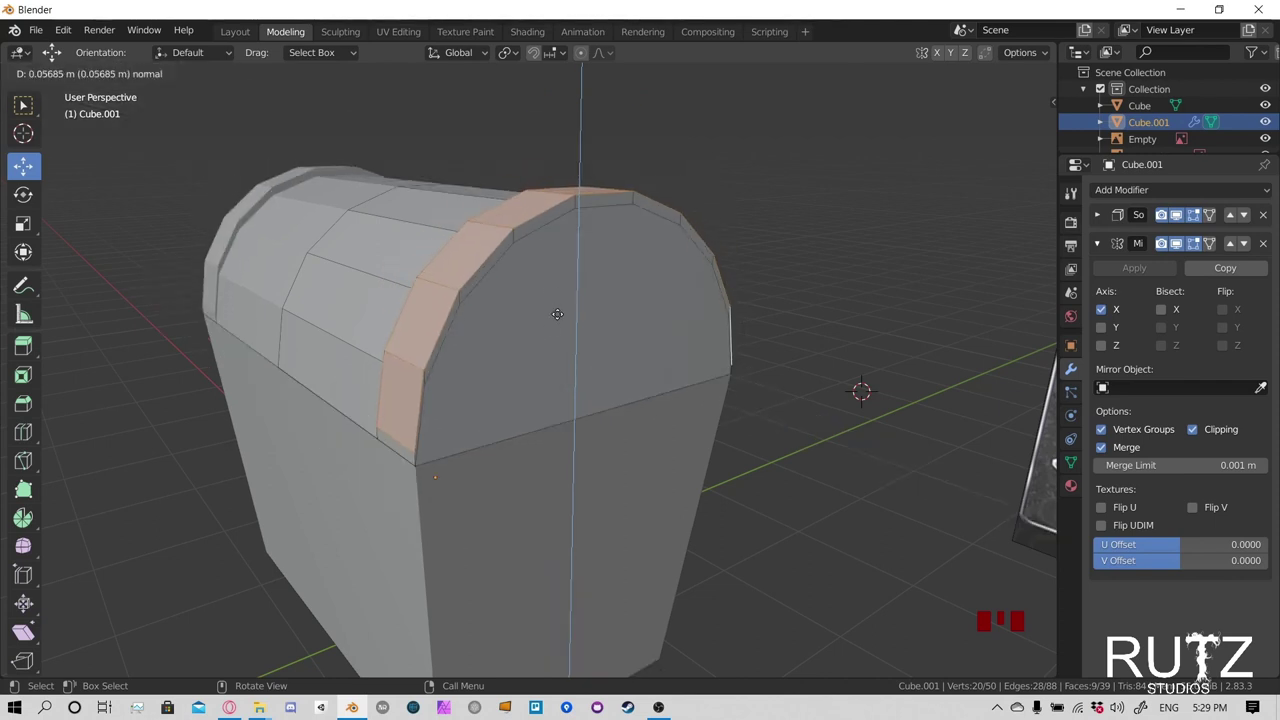
click(557, 314)
key(s)
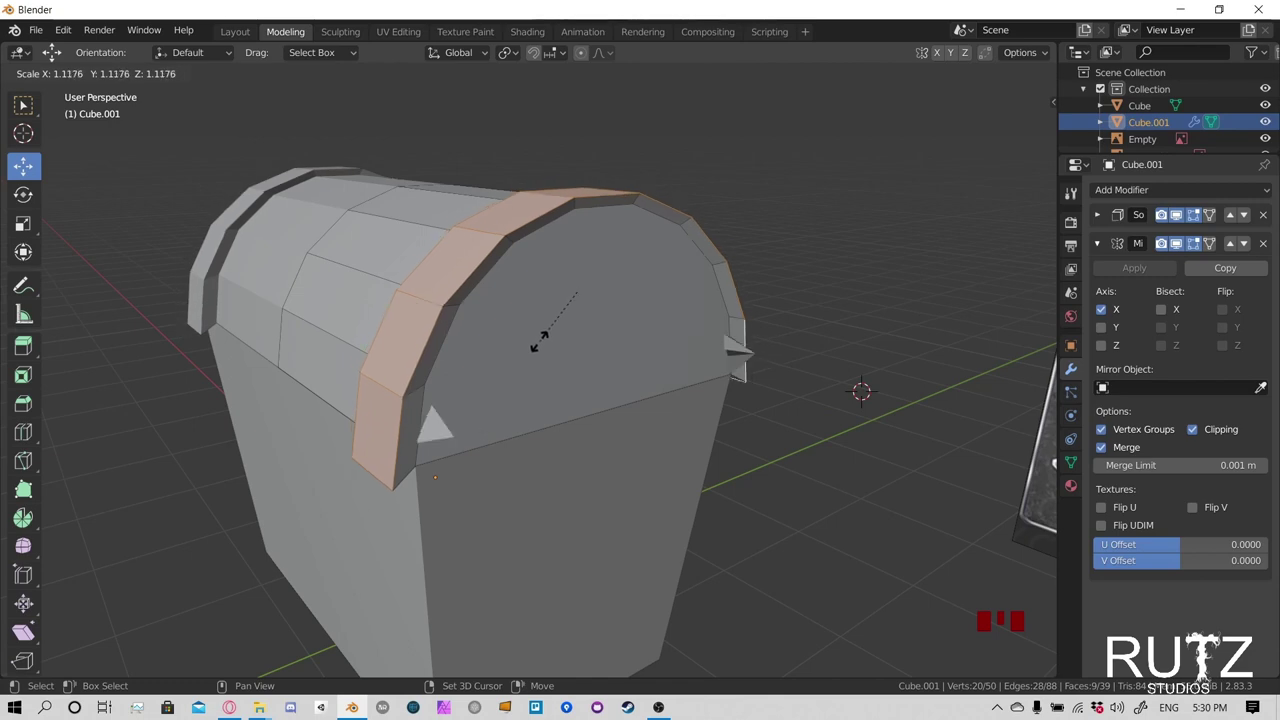
click(534, 345)
middle_drag(612, 370, 673, 305)
middle_drag(530, 302, 674, 366)
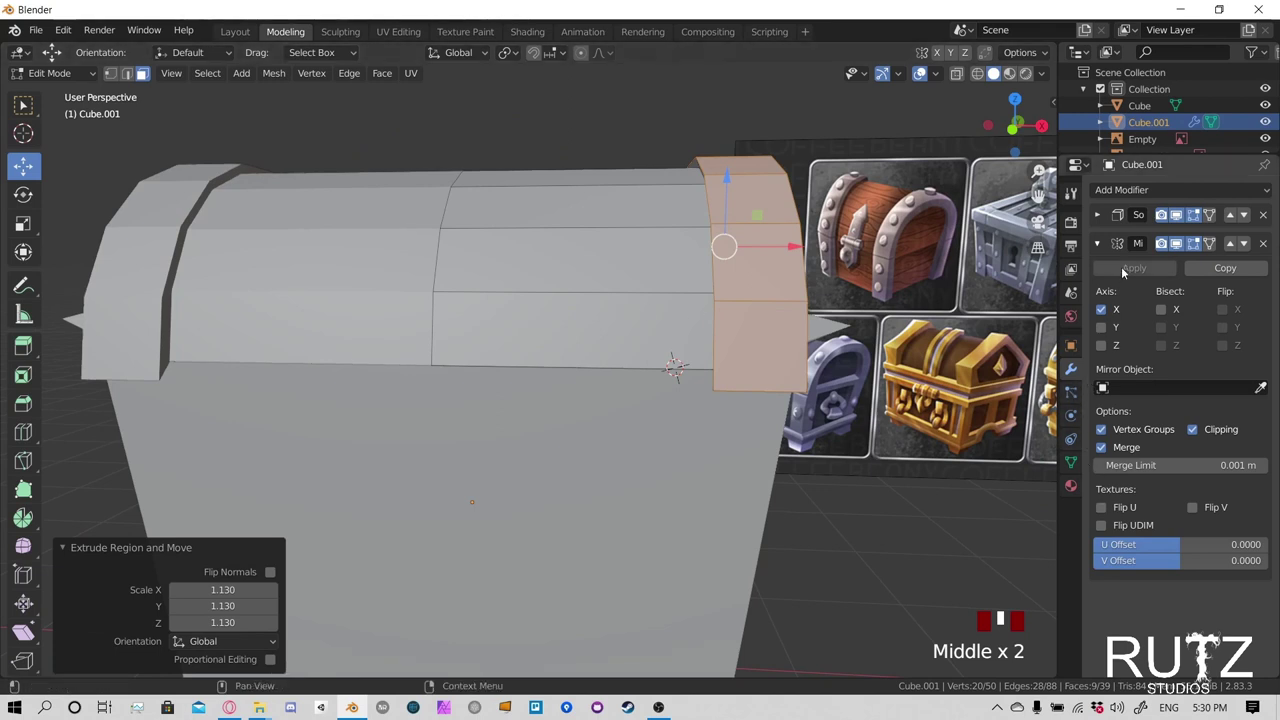
Turn off the lid's Solidify modifier in the viewport and set its clamp to 0.2835
click(1099, 244)
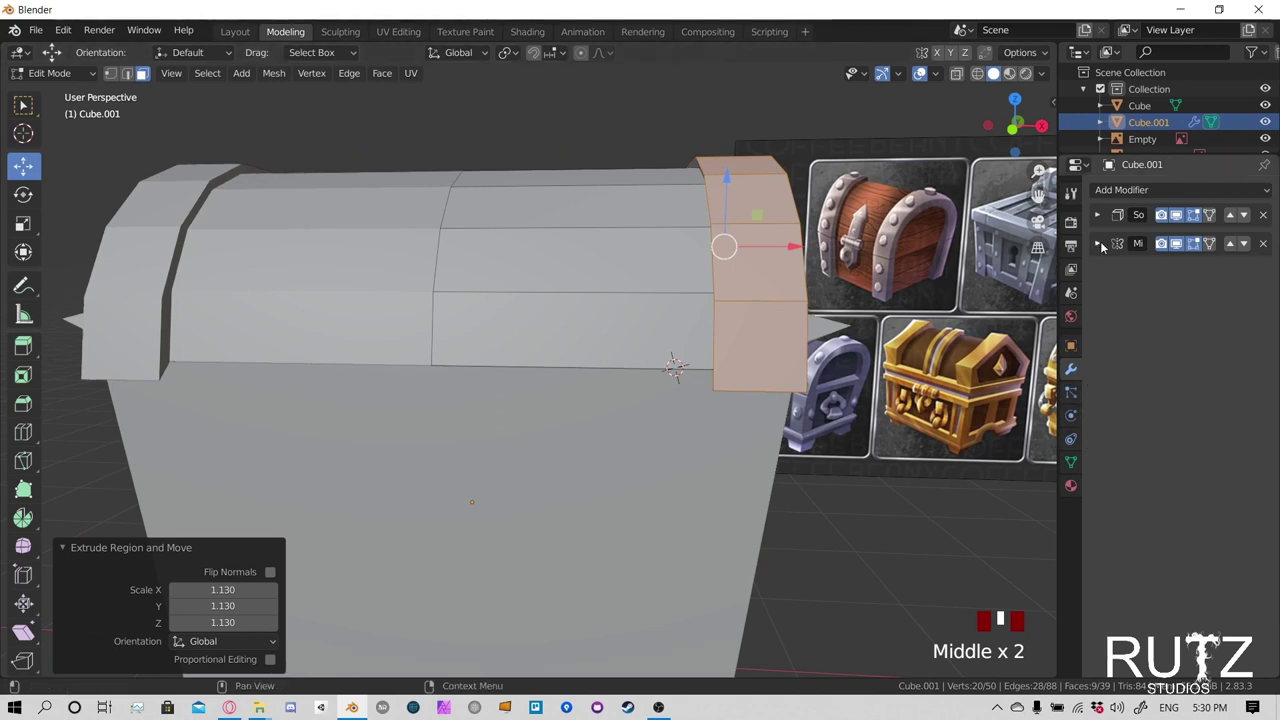
click(1174, 215)
middle_drag(700, 300, 791, 294)
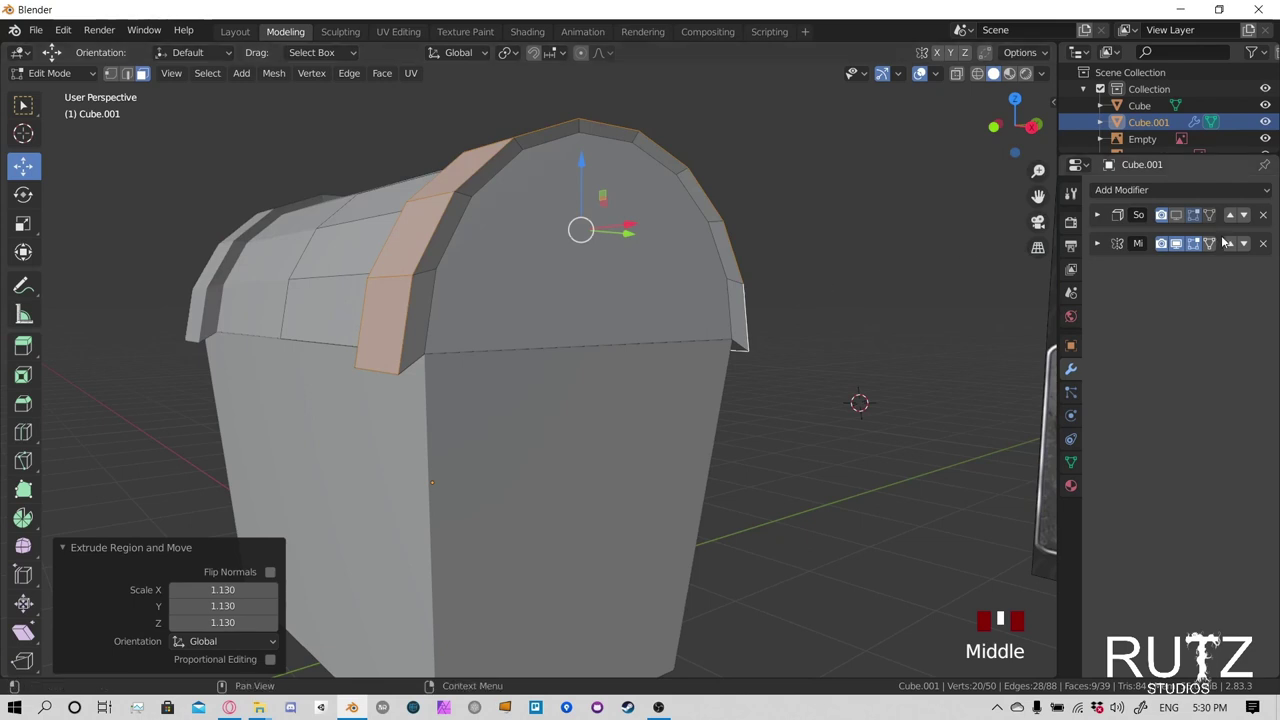
click(1098, 215)
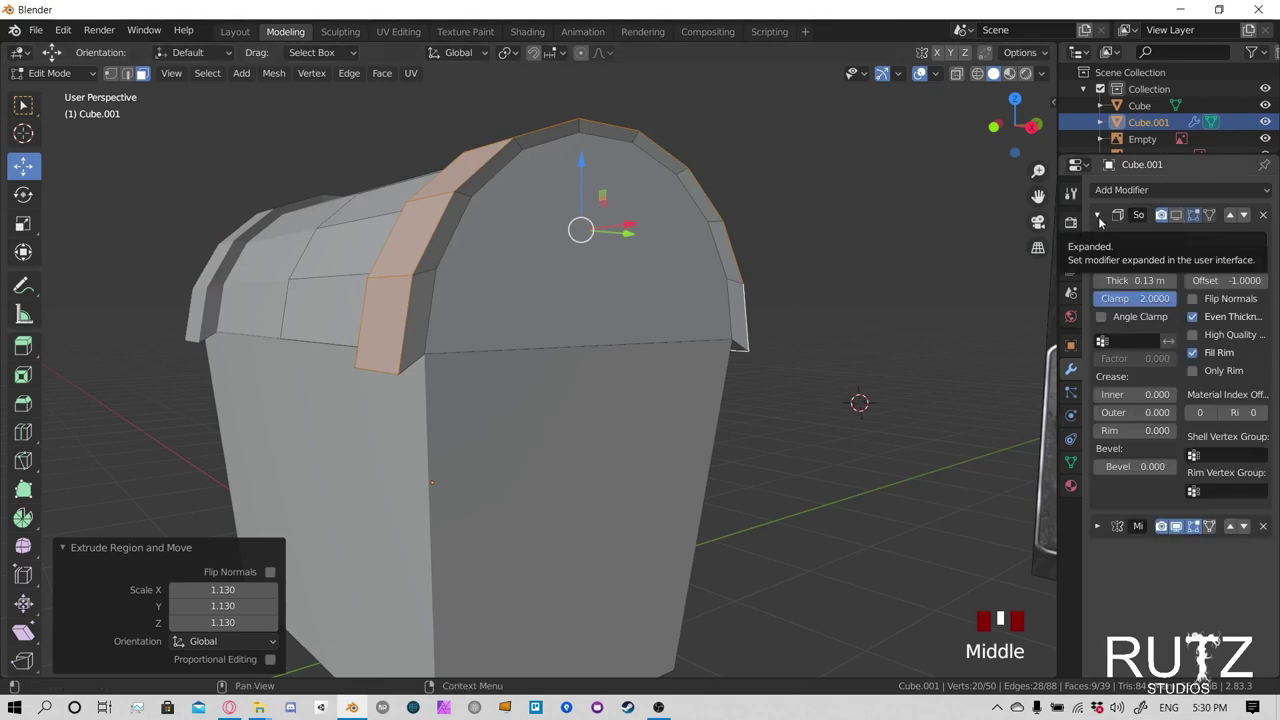
double_click(1148, 299)
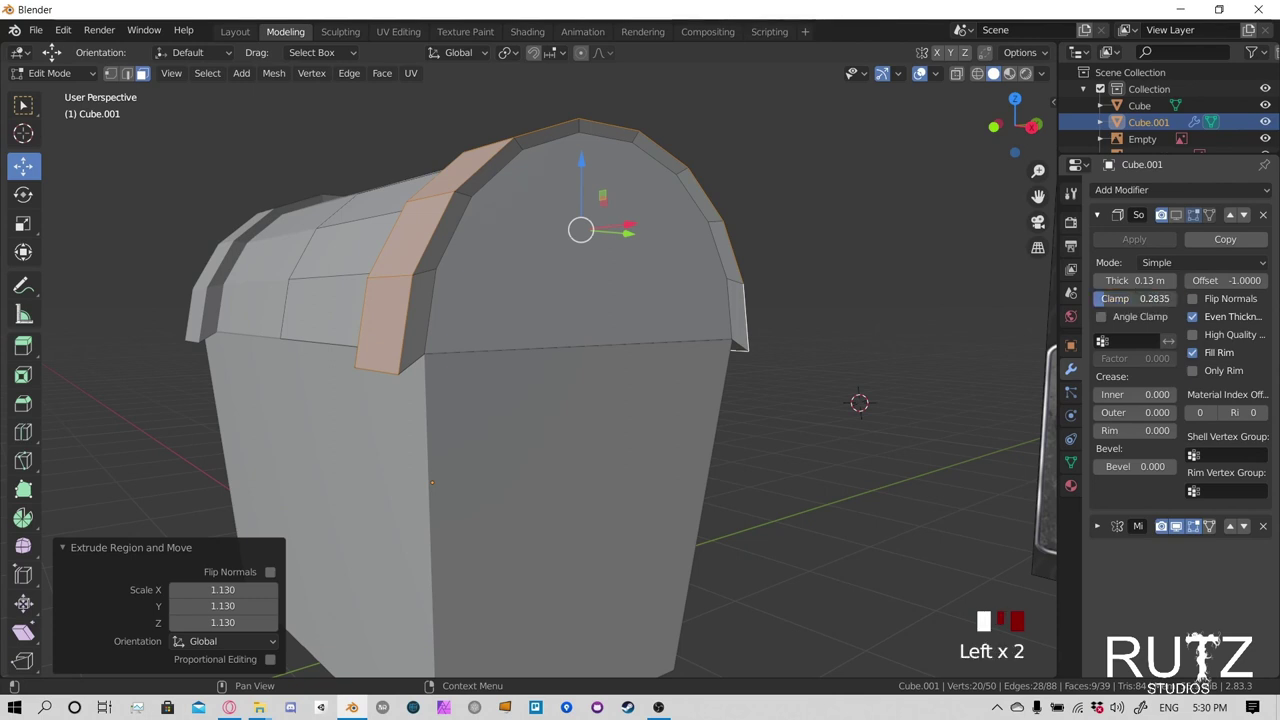
click(1099, 217)
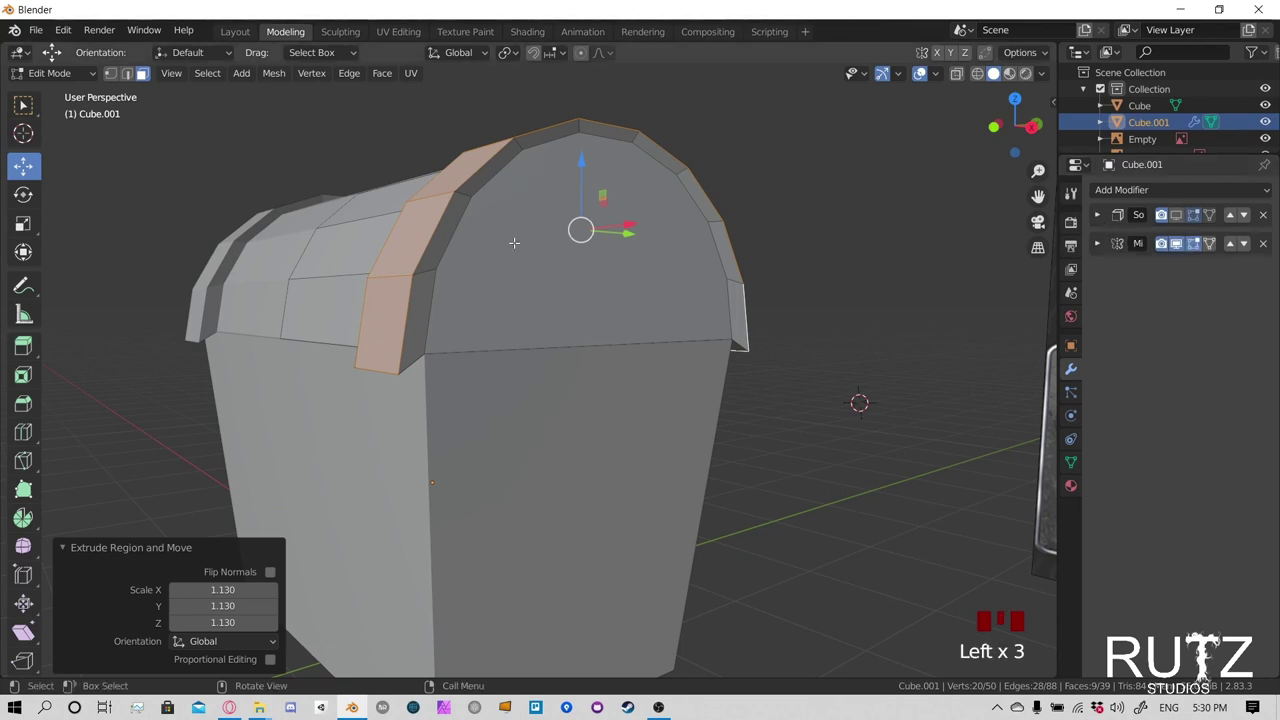
Raise the lid's extruded end band by about 0.082 m along the Z axis
middle_drag(514, 242, 542, 227)
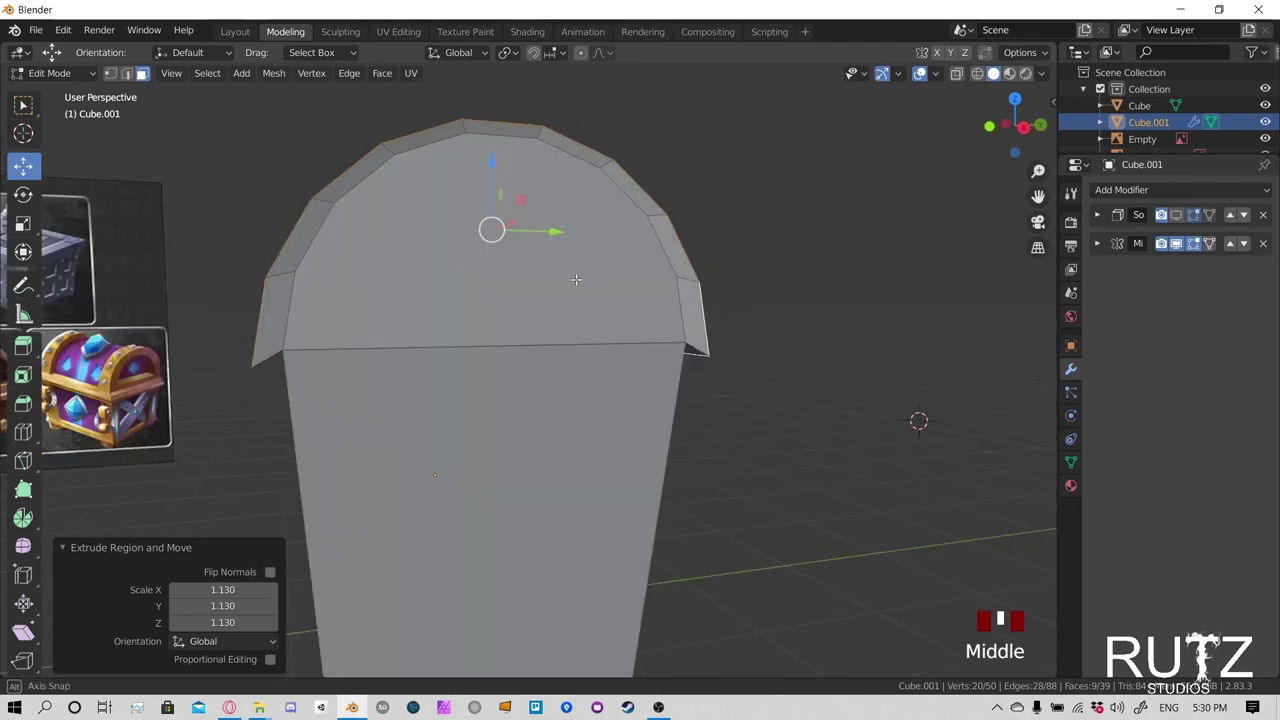
middle_drag(574, 280, 628, 400)
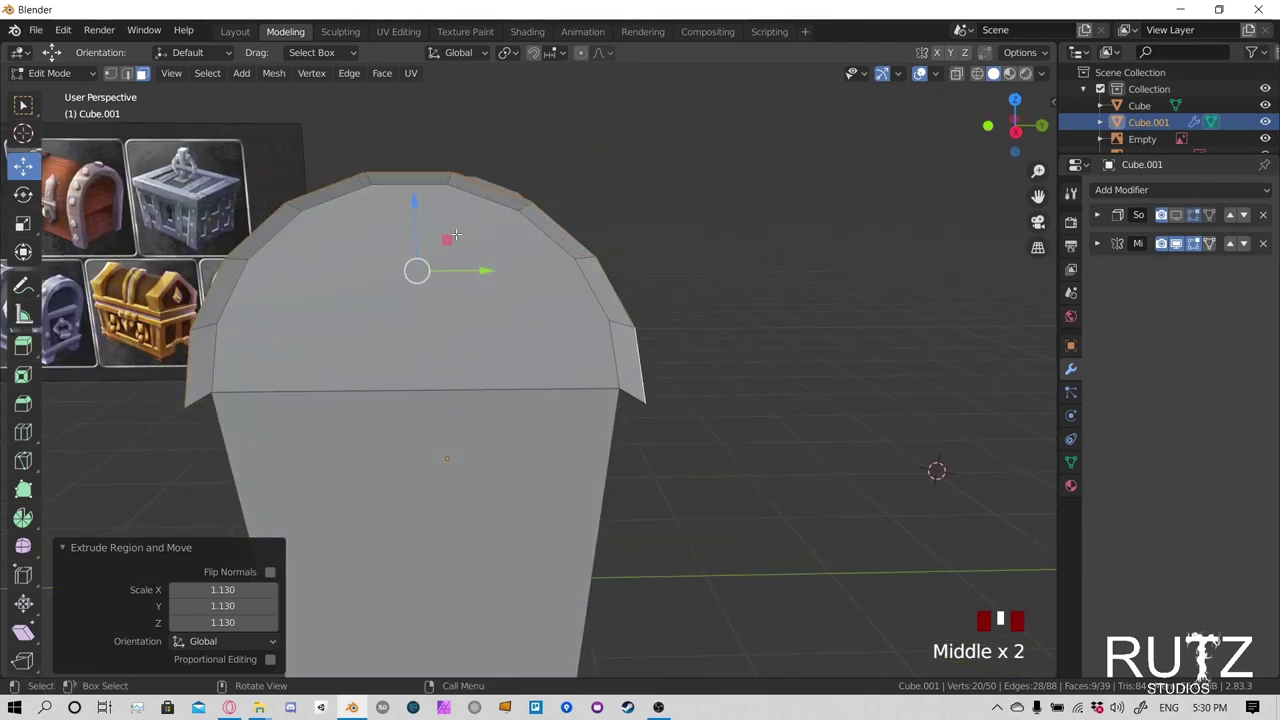
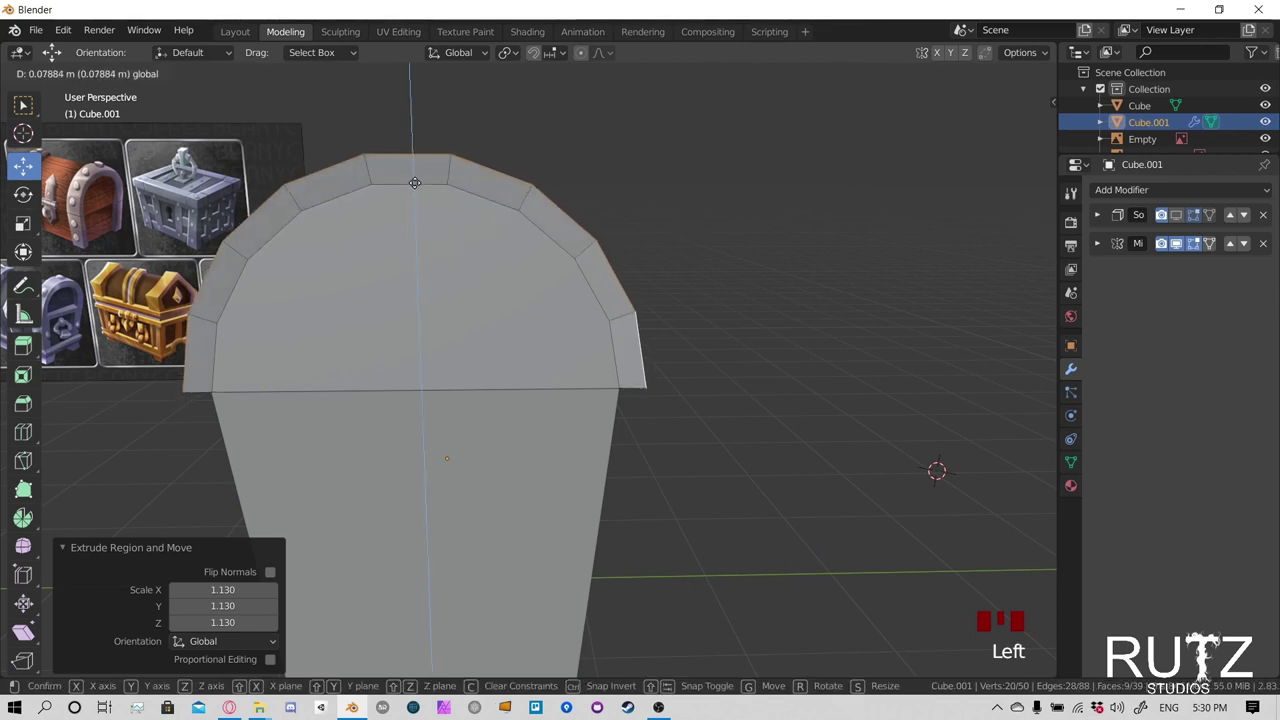
click(414, 182)
middle_drag(455, 275, 467, 290)
In the right orthographic view, lower the end band by about 0.009 m along Z to align its base with the lid's bottom edge
key(KP_3)
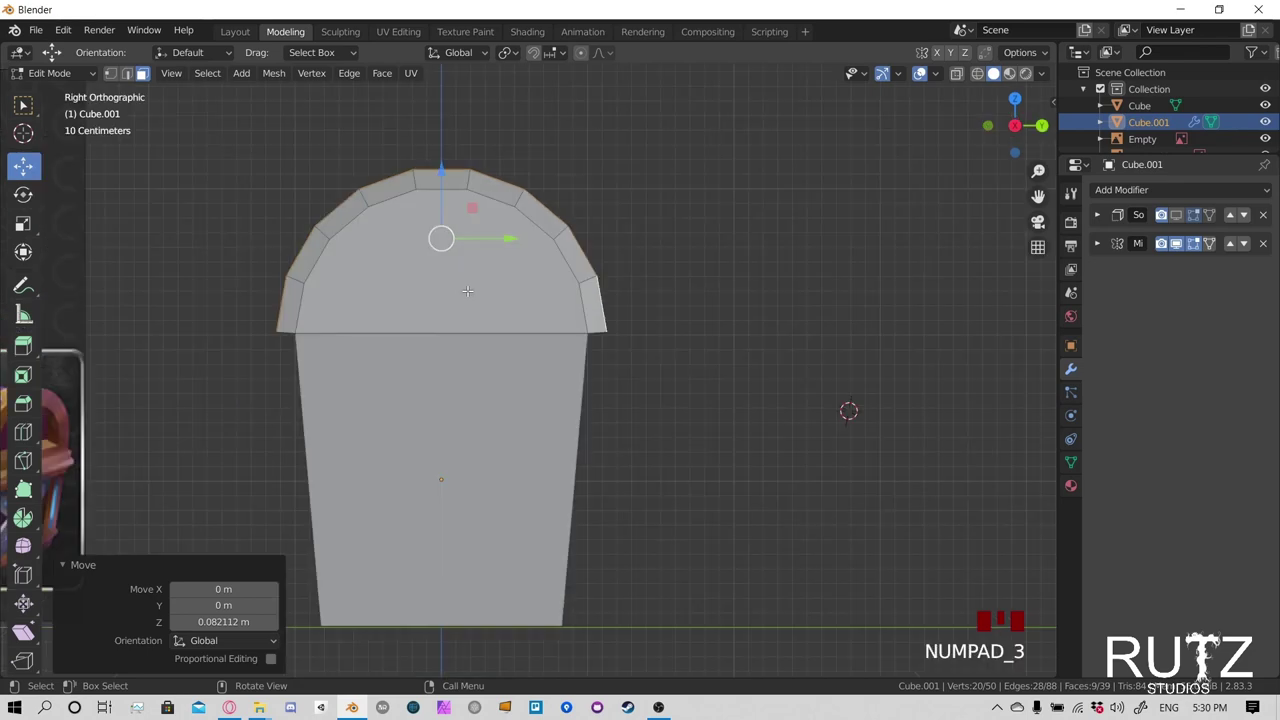
shift+middle_drag(420, 405, 456, 526)
scroll(549, 407, up, 4)
drag(553, 168, 554, 171)
scroll(554, 171, down, 3)
middle_drag(554, 171, 757, 594)
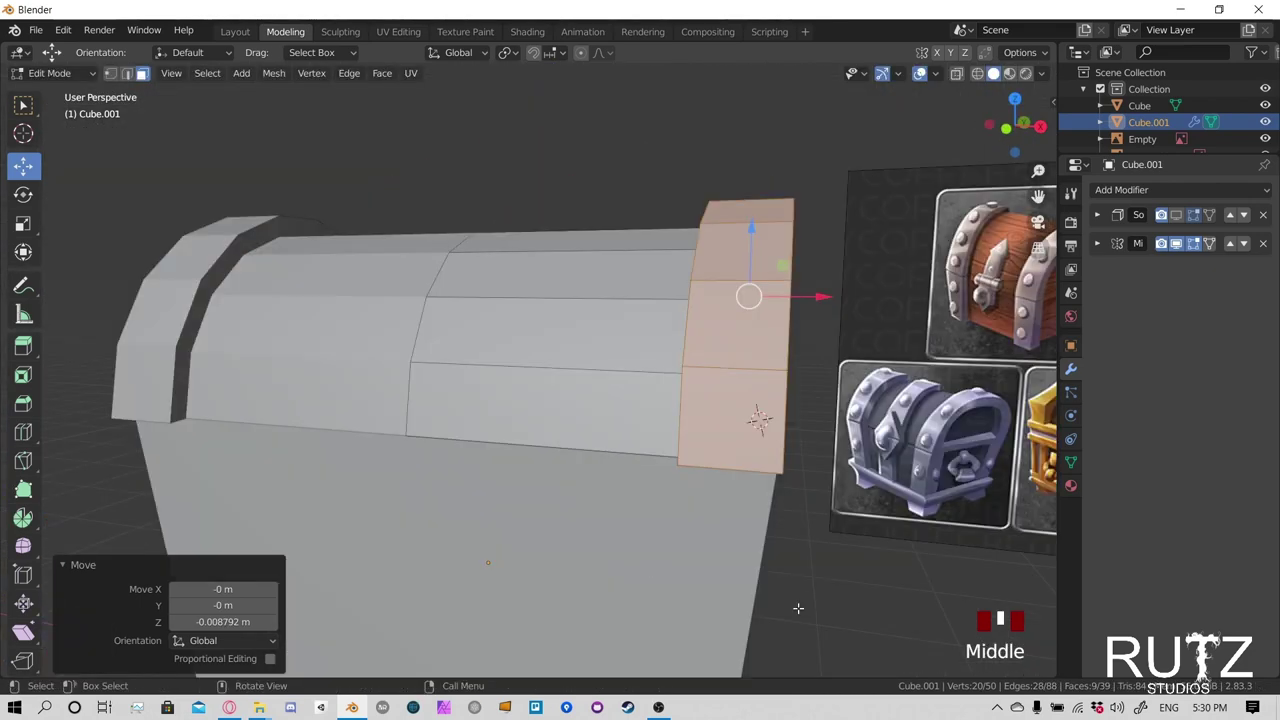
shift+middle_drag(651, 545, 584, 296)
scroll(670, 520, down, 2)
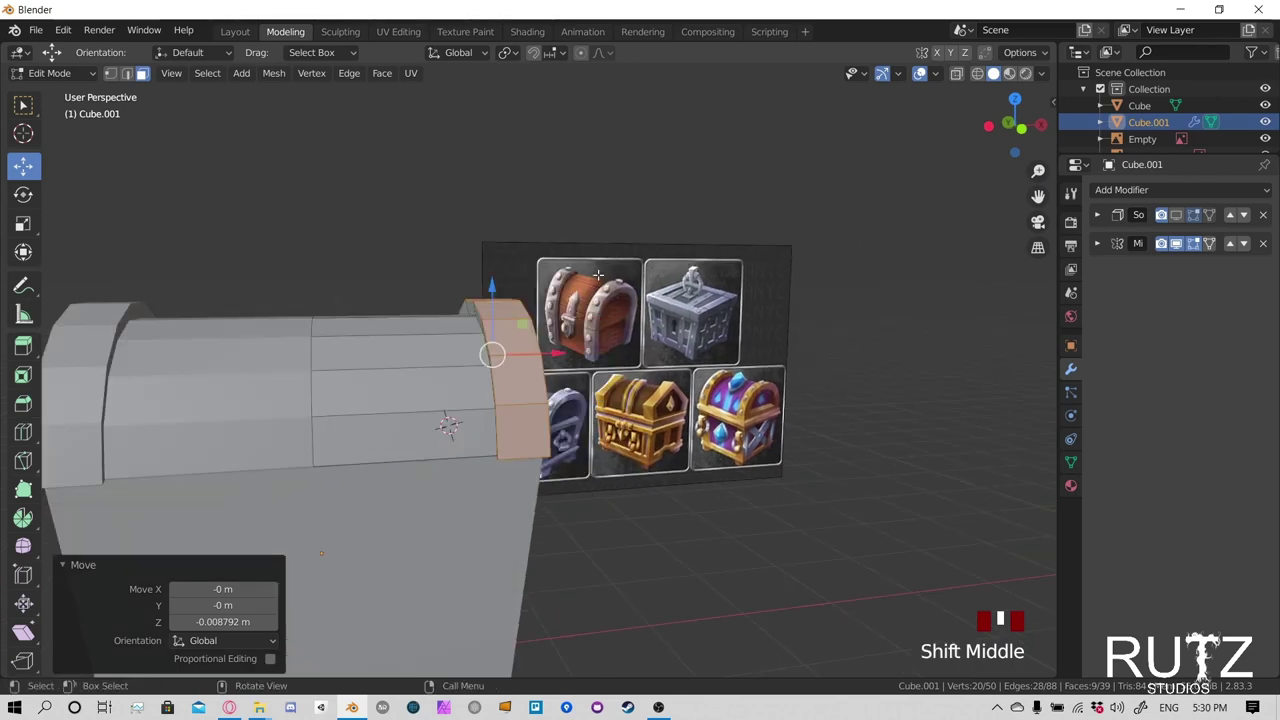
middle_drag(580, 405, 587, 376)
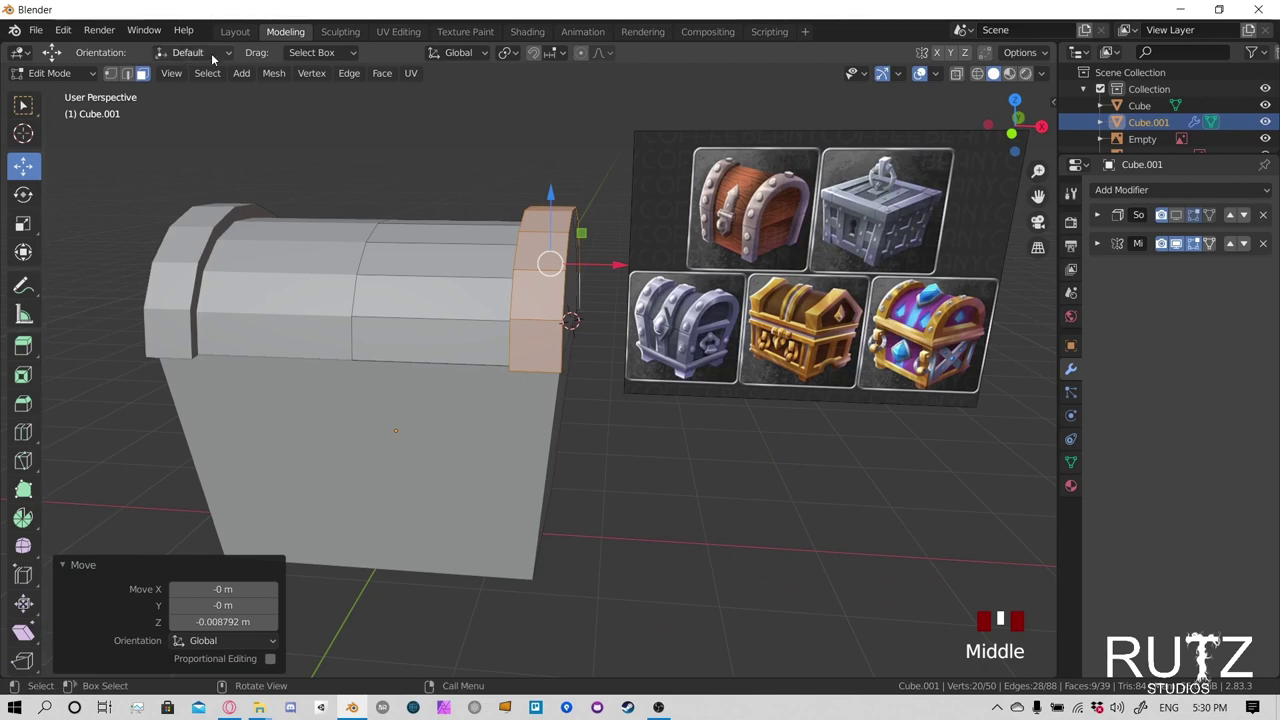
Switch to the Layout workspace, leave local view so the whole chest shows, and select the chest body
click(238, 31)
middle_drag(714, 241, 635, 265)
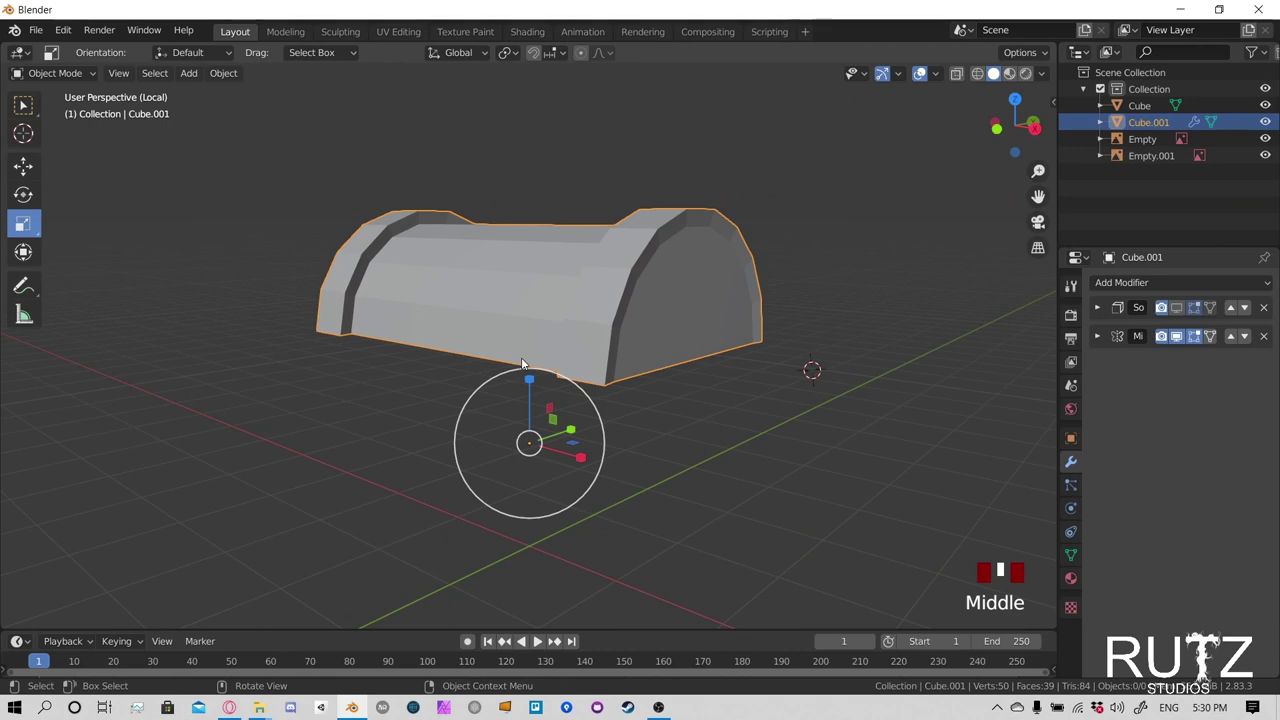
key(KP_Divide)
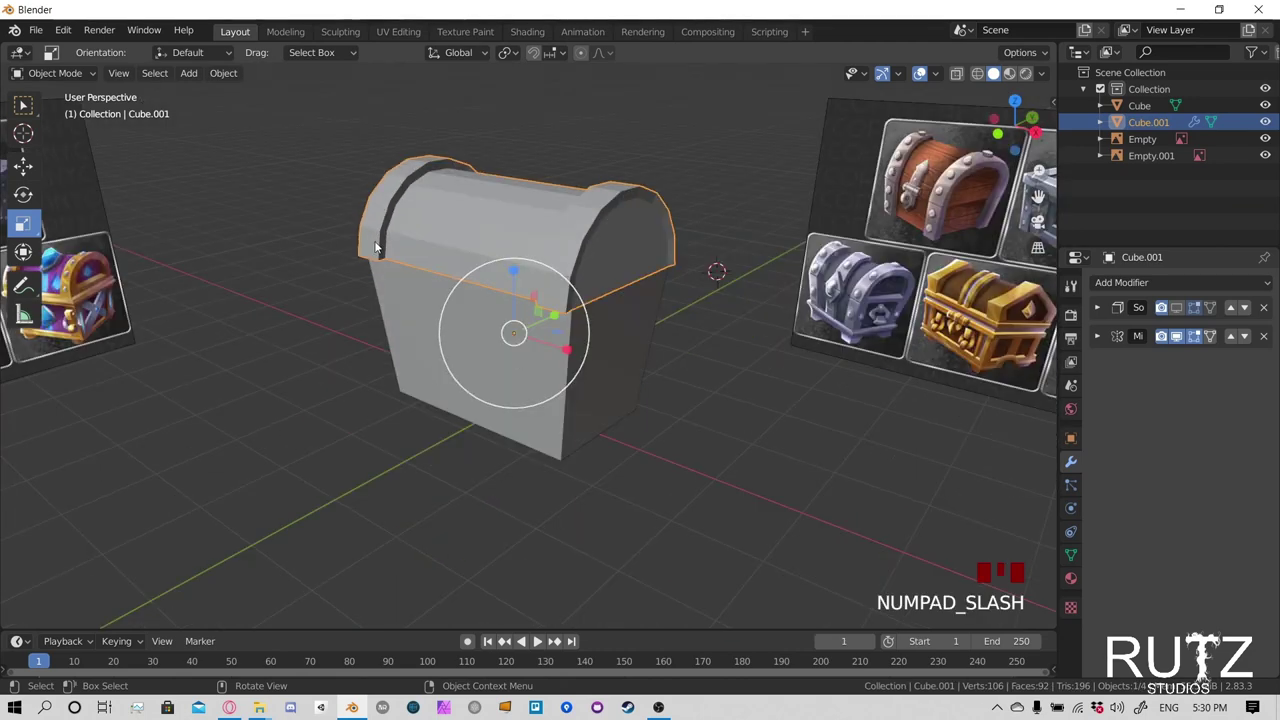
click(26, 103)
click(34, 105)
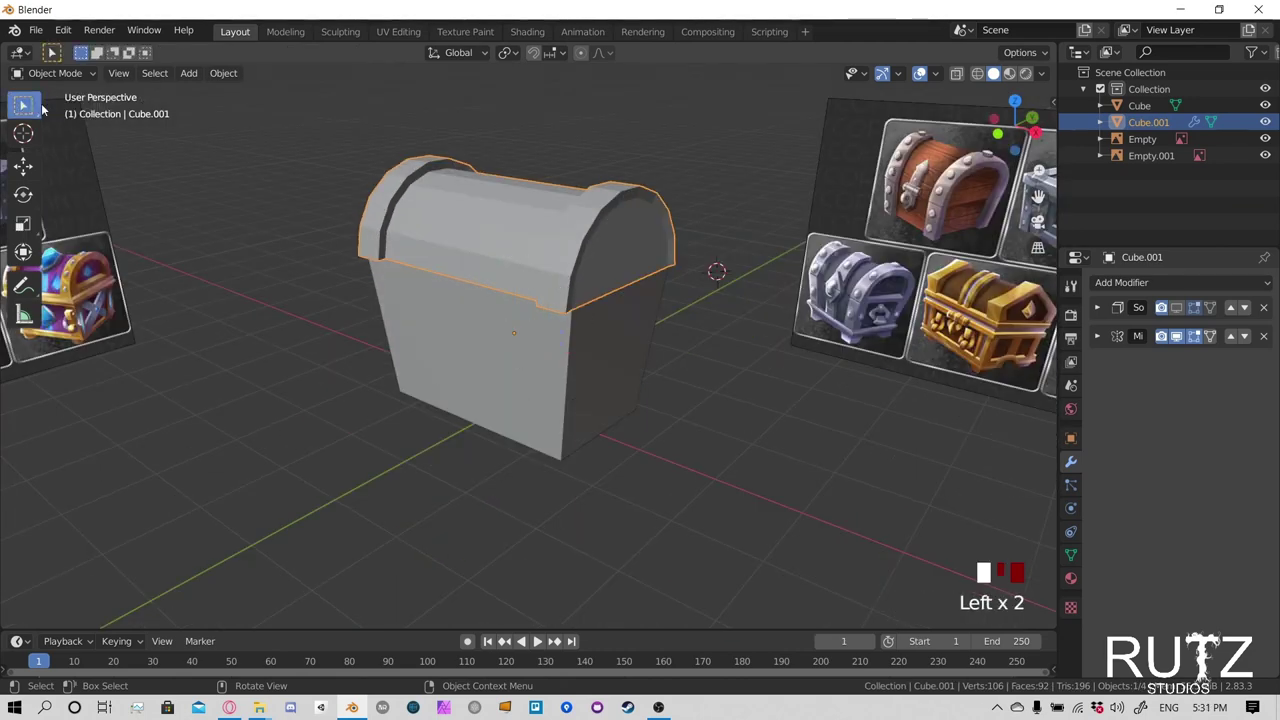
click(540, 365)
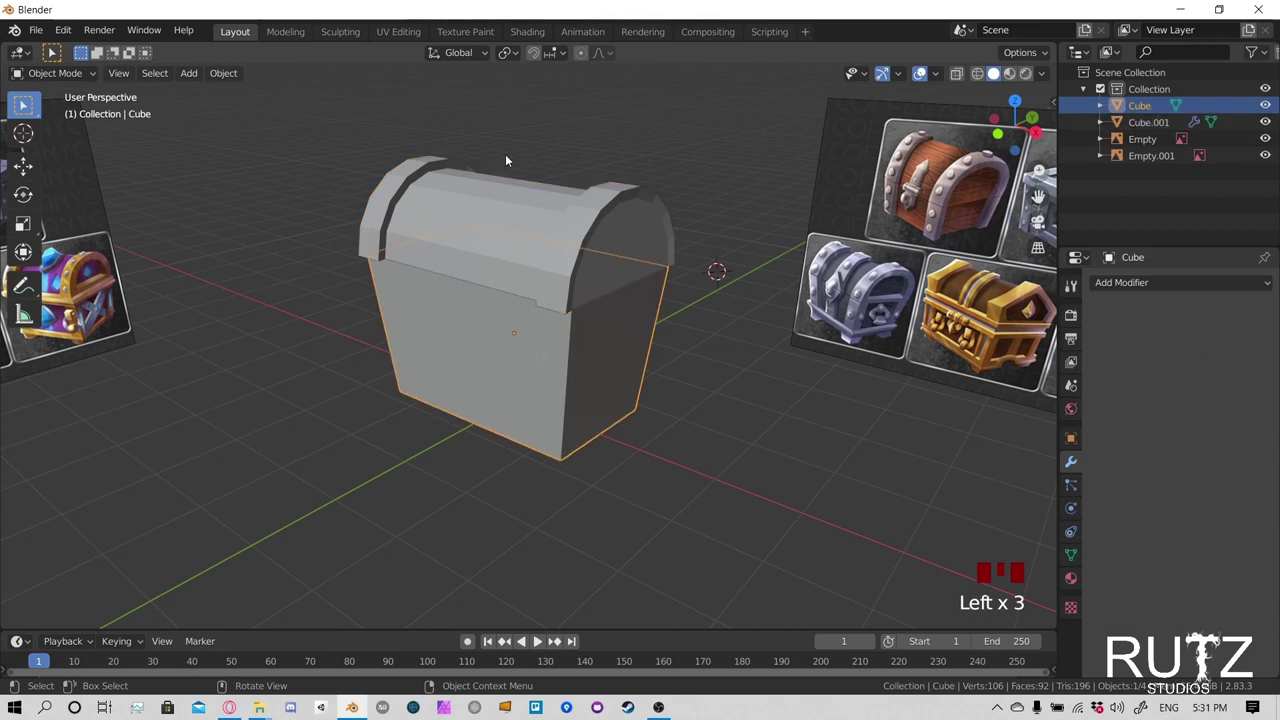
Open the chest body for mesh editing in the Modeling workspace and select its front face
click(285, 31)
shift+middle_drag(504, 453, 622, 427)
click(622, 427)
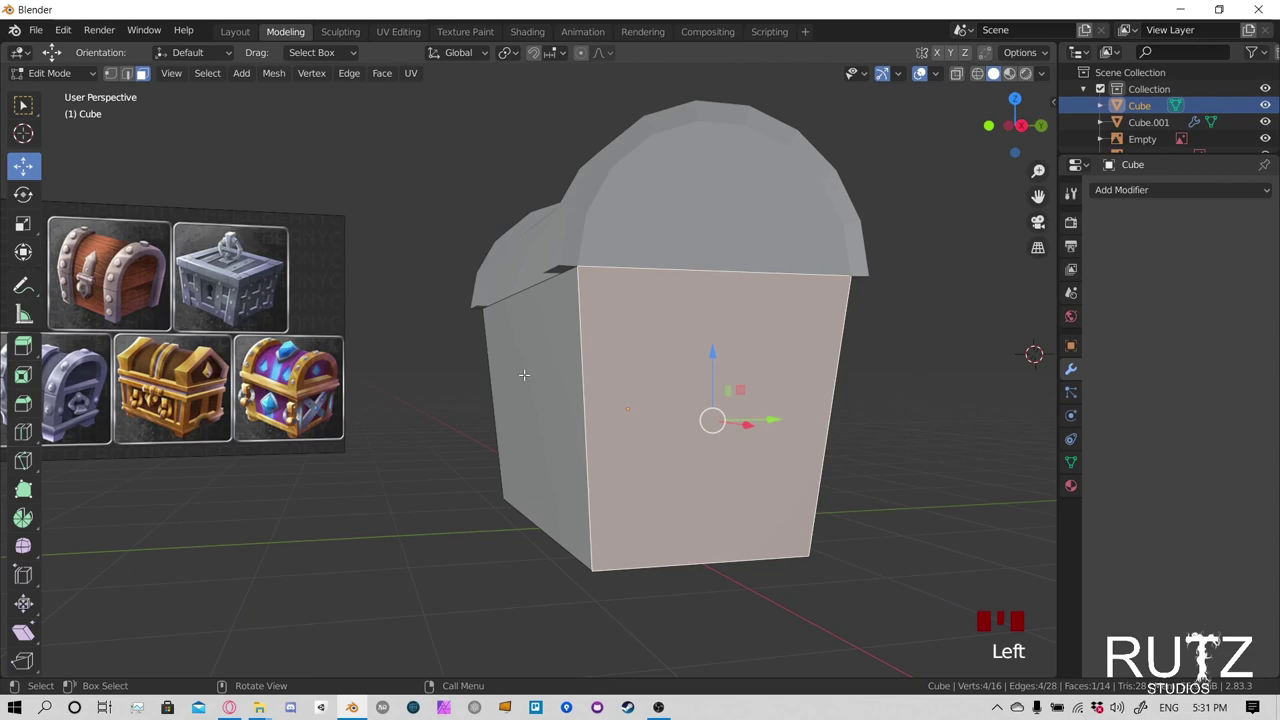
click(524, 375)
mouse_move(524, 375)
middle_down()
mouse_move(501, 374)
mouse_move(538, 392)
middle_up()
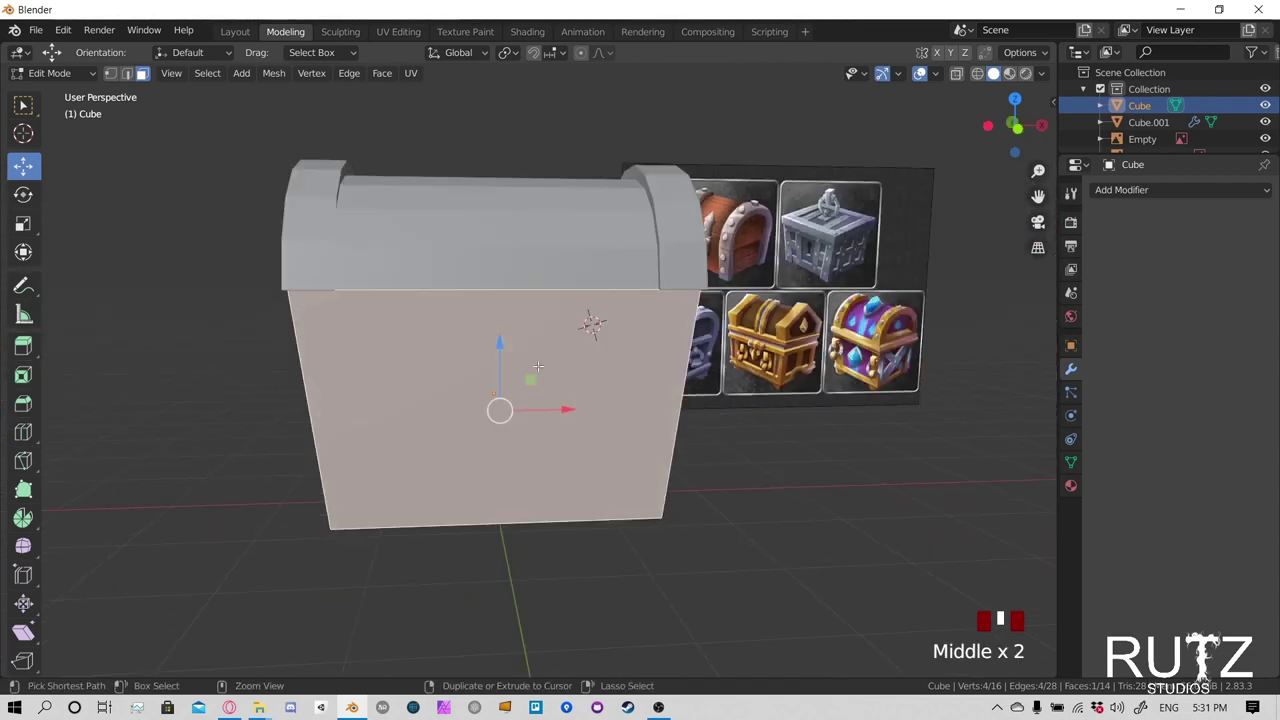
Try a vertical loop cut around the chest body, slid toward one end at a factor of about -0.796, then undo it
key(ctrl+r)
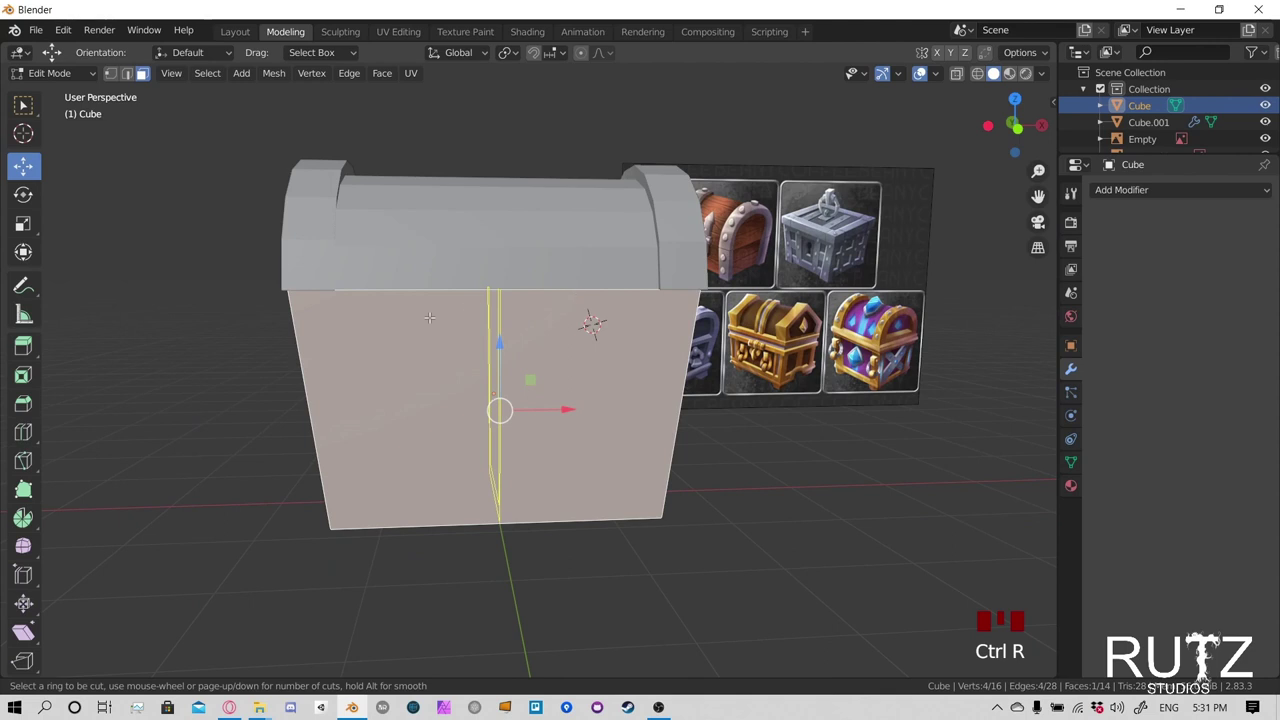
click(537, 310)
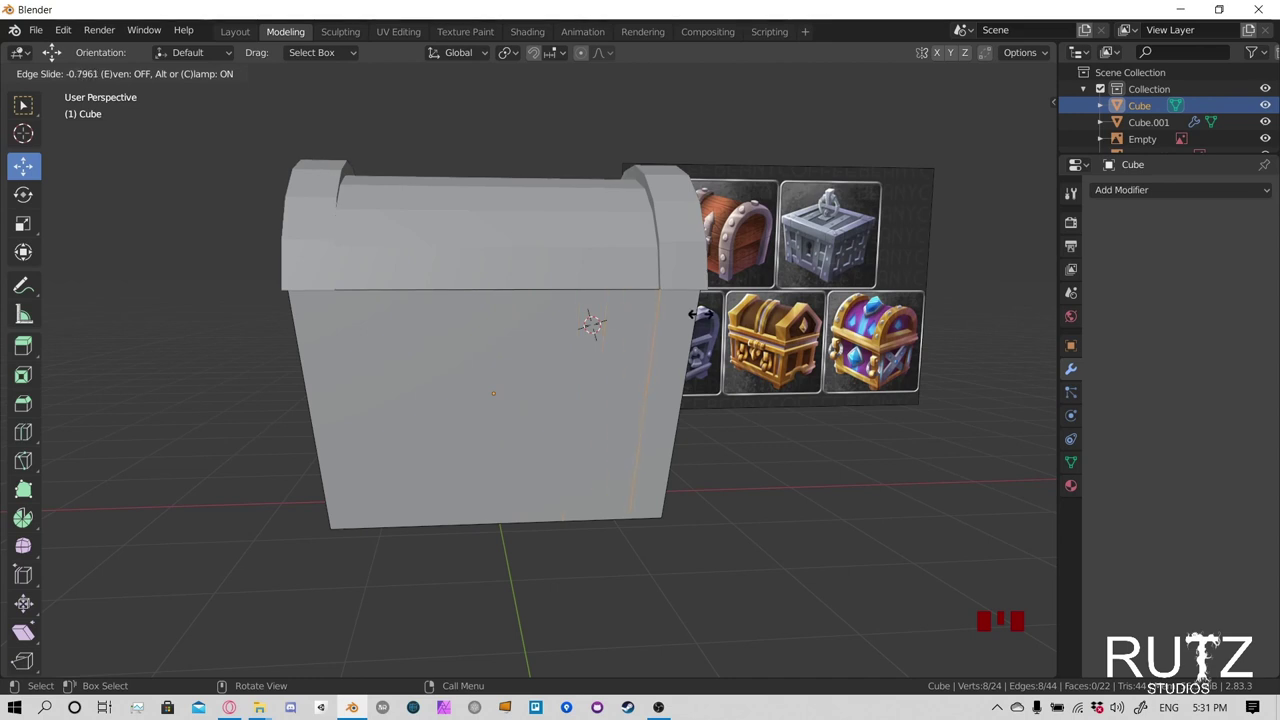
click(700, 314)
middle_drag(664, 374, 604, 358)
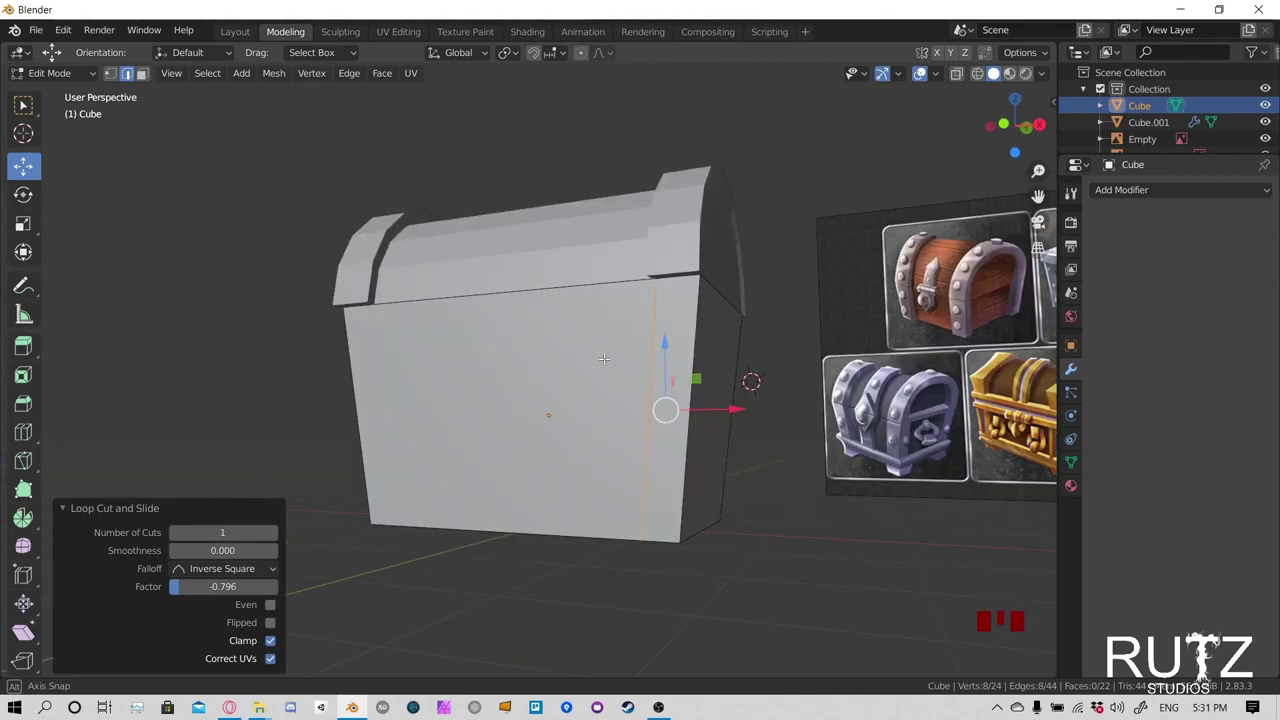
key(KP_1)
scroll(664, 377, up, 2)
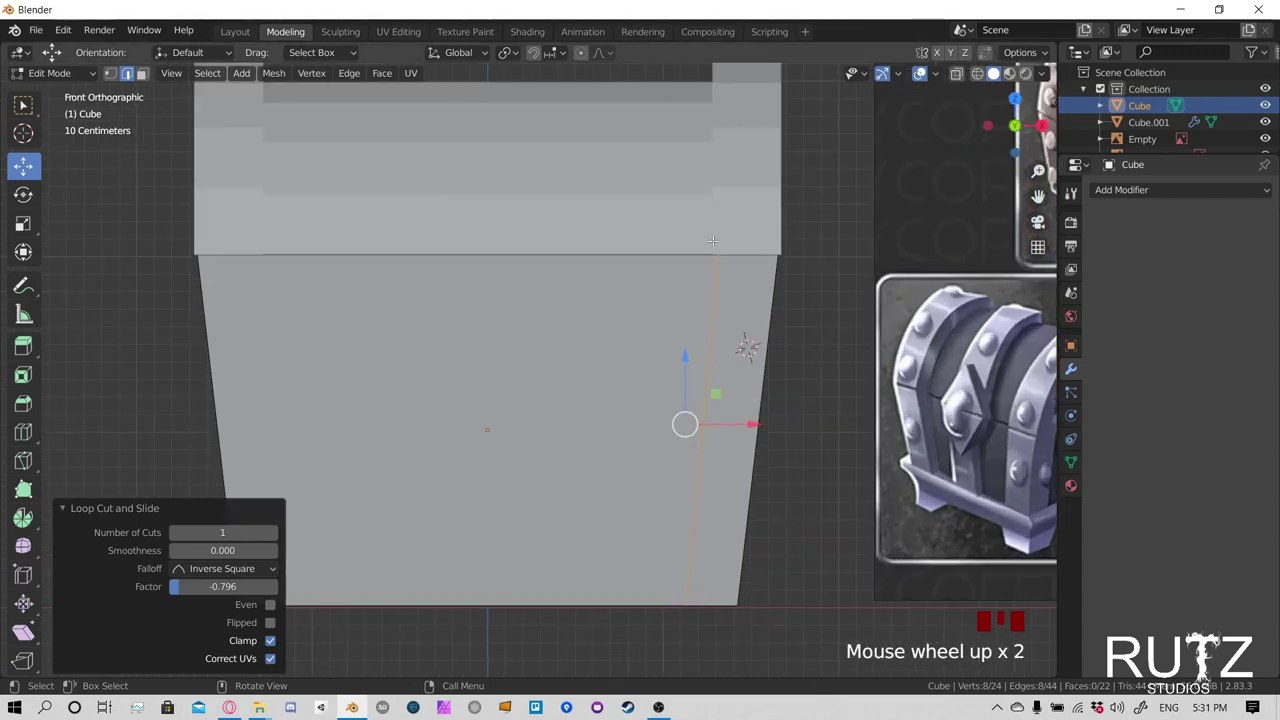
key(ctrl+z)
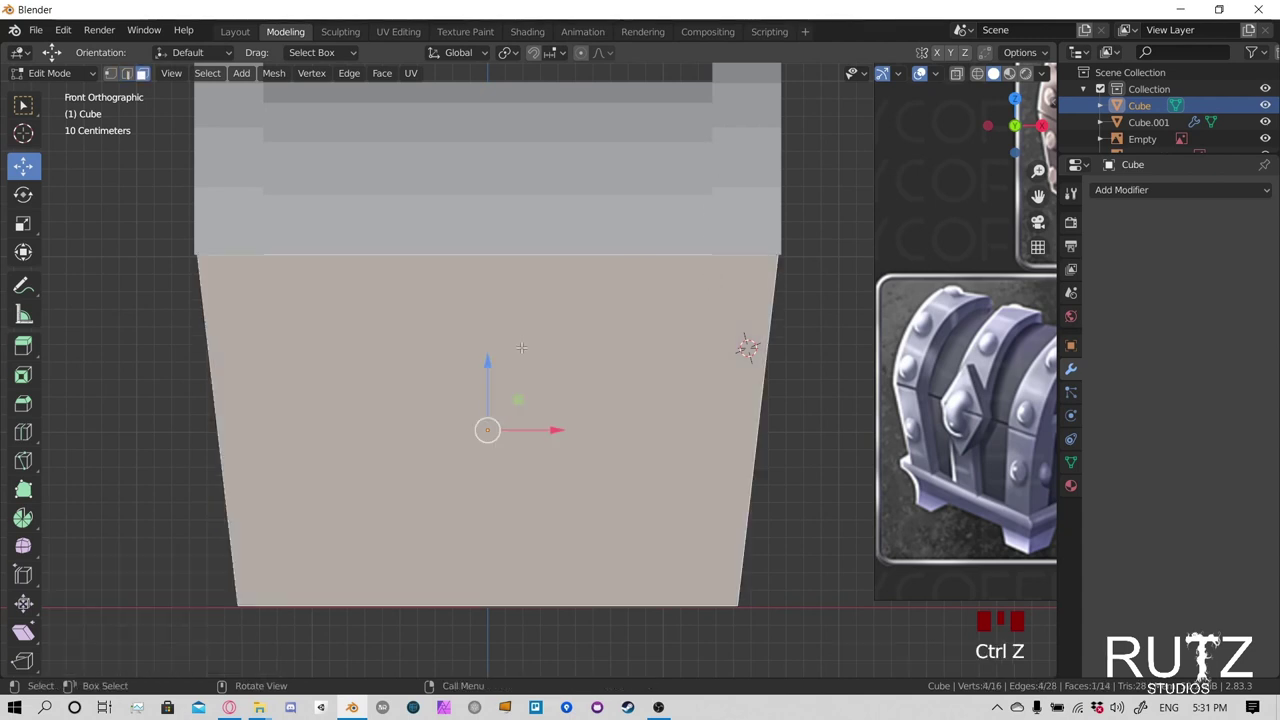
Add one vertical loop cut around the chest body near one end, at a factor of about -0.779
key(ctrl+r)
click(548, 270)
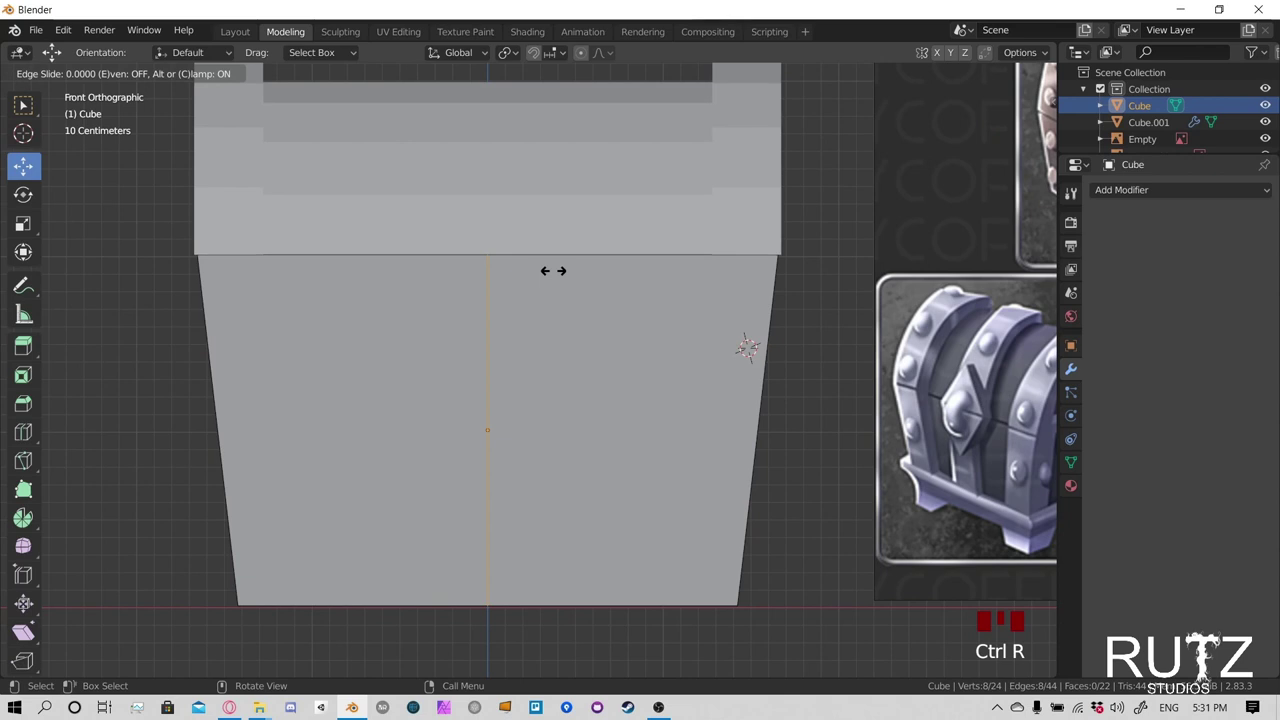
click(779, 320)
Slide the new edge loop by a factor of about -0.033 to line it up with the inner edge of the lid's end band
middle_drag(743, 373, 603, 380)
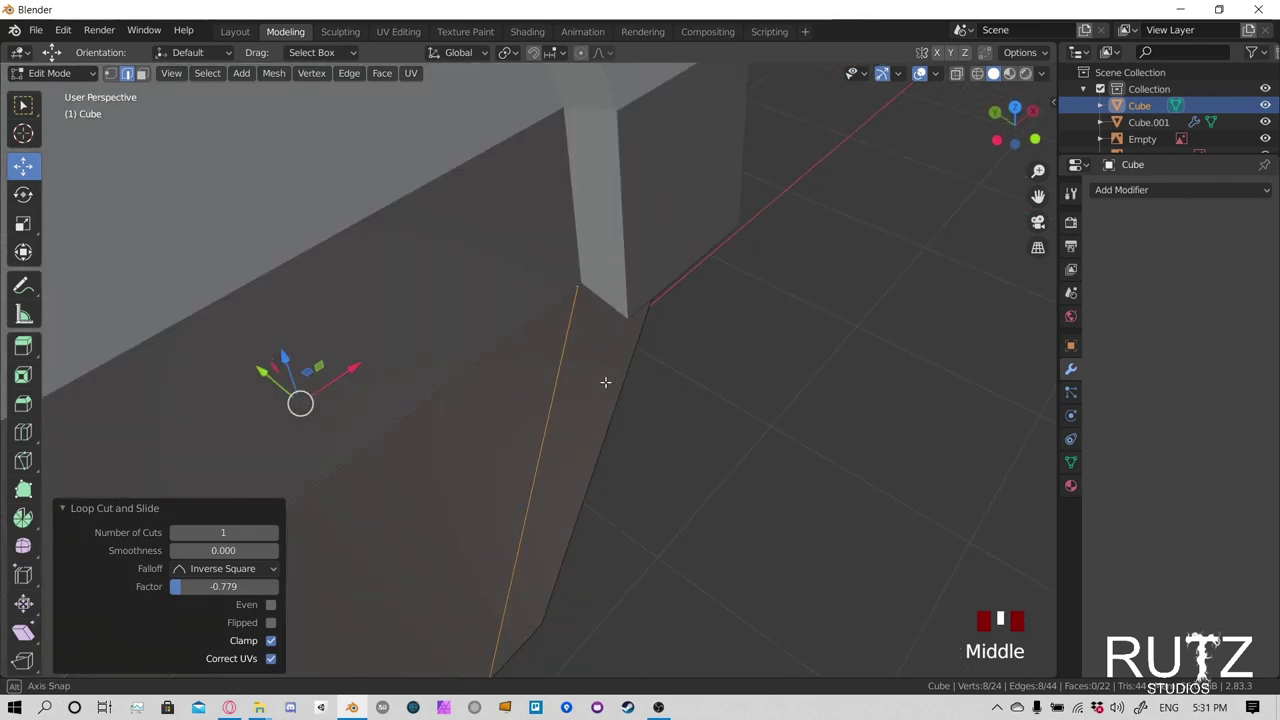
scroll(603, 374, up, 5)
shift+middle_drag(674, 346, 650, 420)
key(g)
key(g)
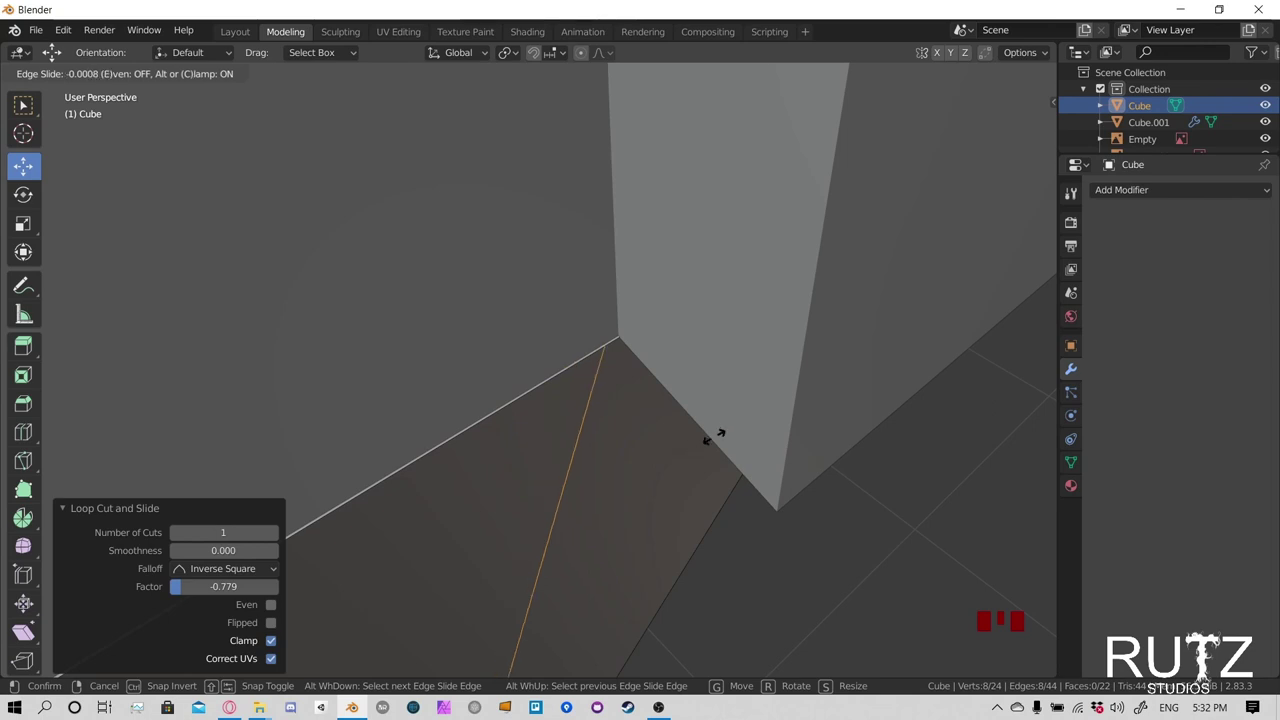
click(886, 381)
middle_drag(889, 380, 803, 423)
scroll(805, 422, down, 2)
middle_drag(694, 403, 743, 220)
scroll(698, 322, down, 7)
shift+middle_drag(630, 372, 762, 330)
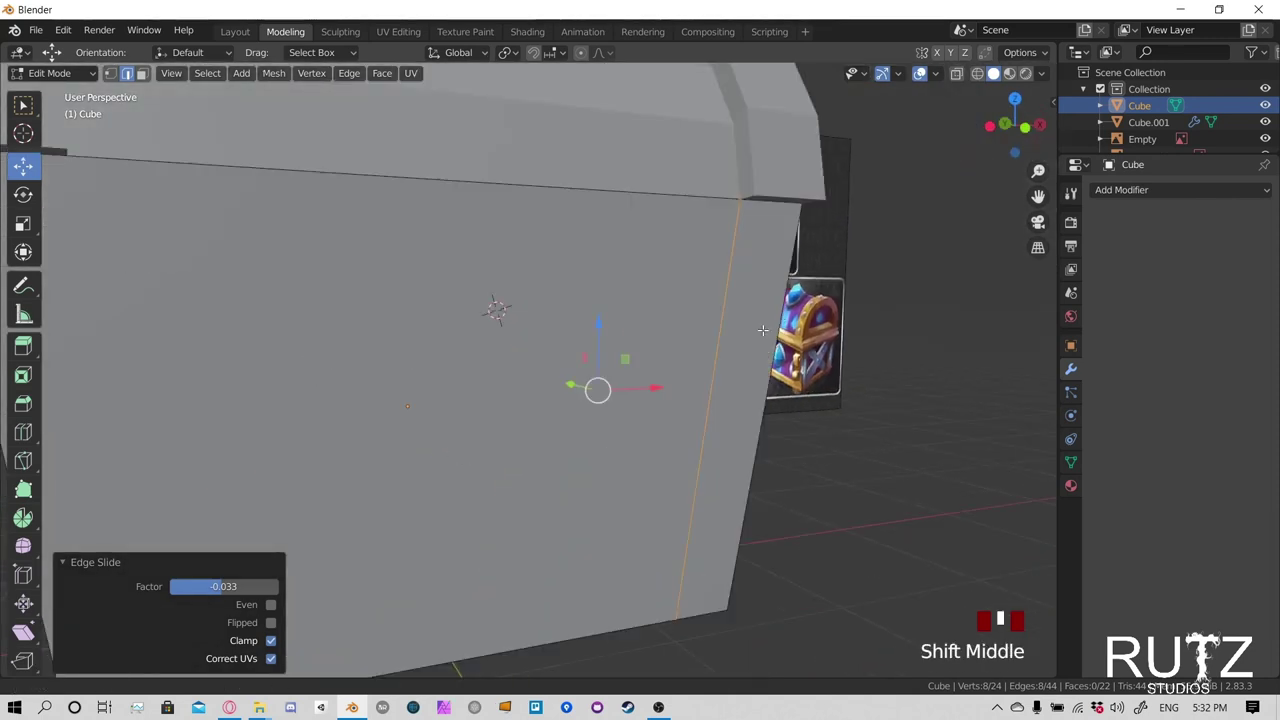
key(g)
key(g)
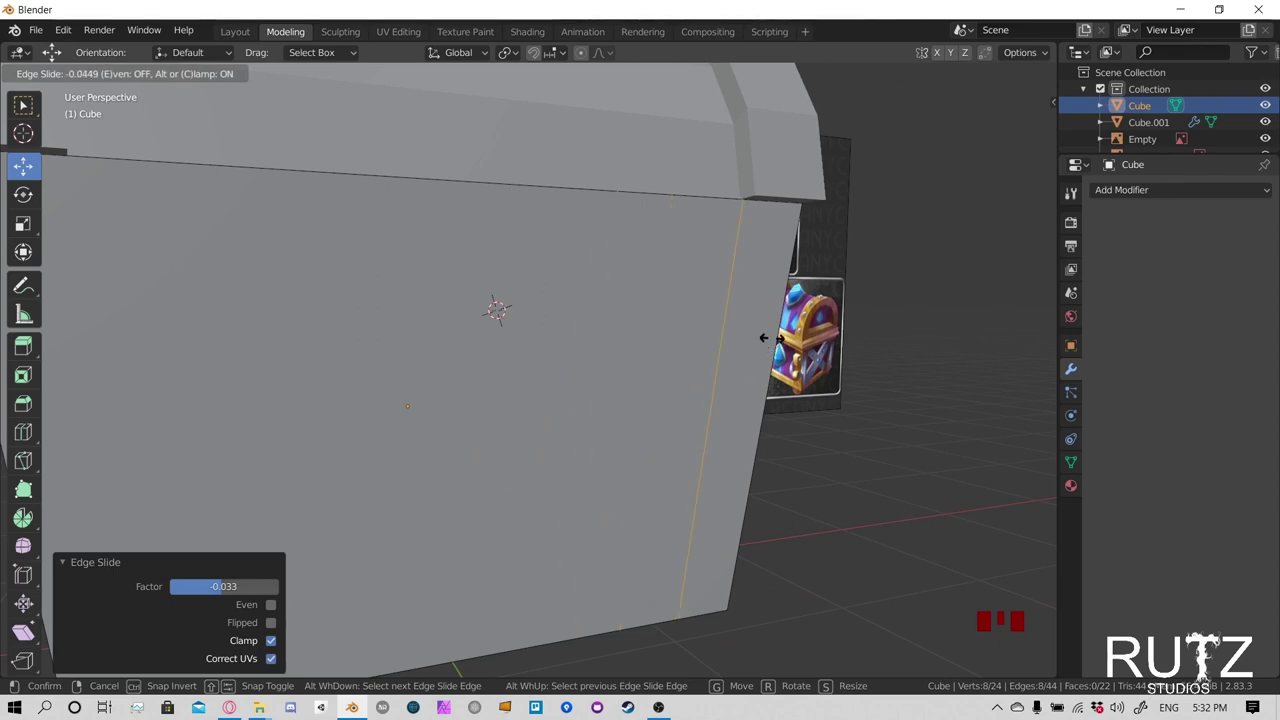
right_click(723, 342)
Mirror the chest body across the X axis with AutoMirror, using Positive orientation with Cut and Mirror
scroll(723, 366, down, 2)
middle_drag(723, 366, 677, 194)
scroll(703, 420, down, 3)
middle_drag(703, 420, 566, 346)
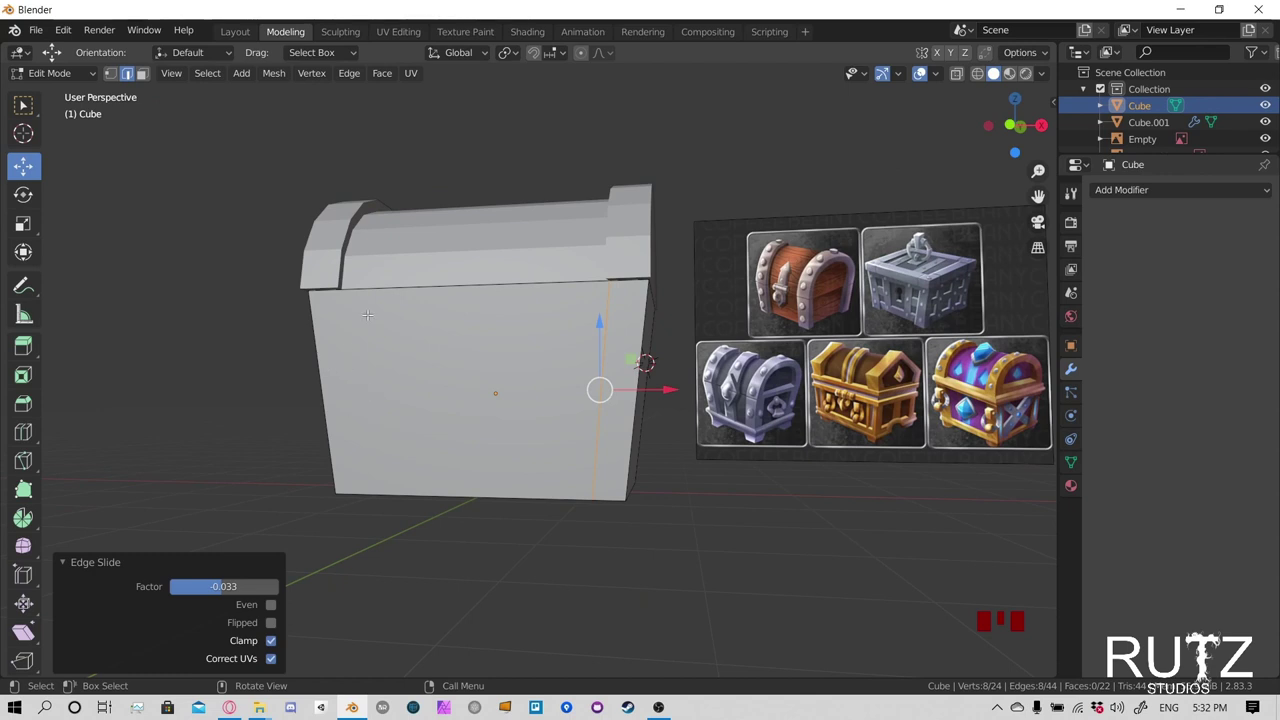
shift+middle_drag(369, 354, 633, 320)
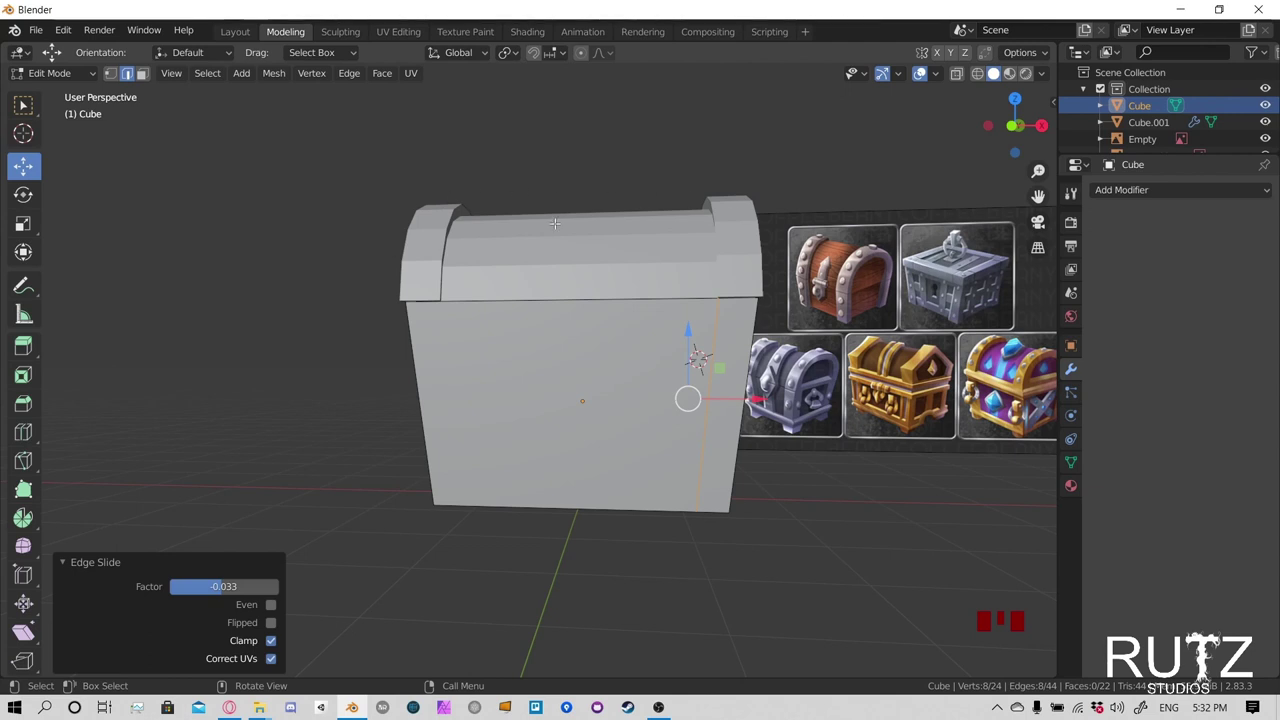
key(n)
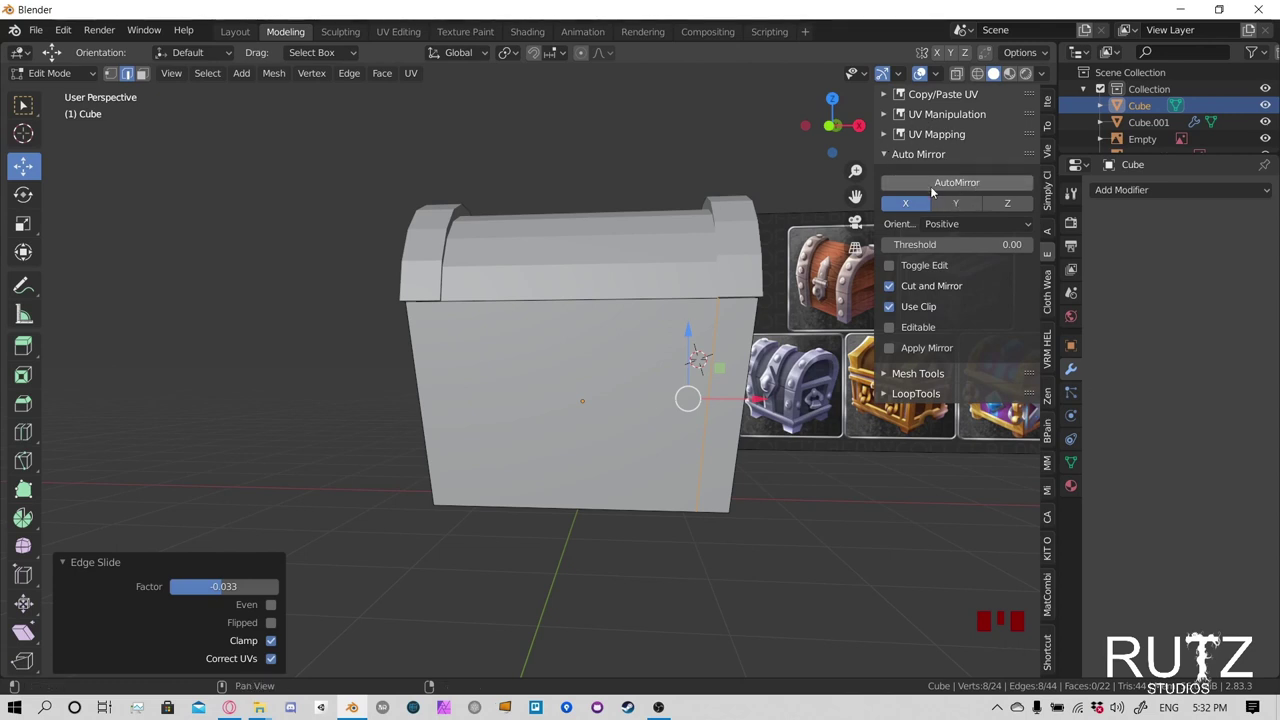
click(983, 182)
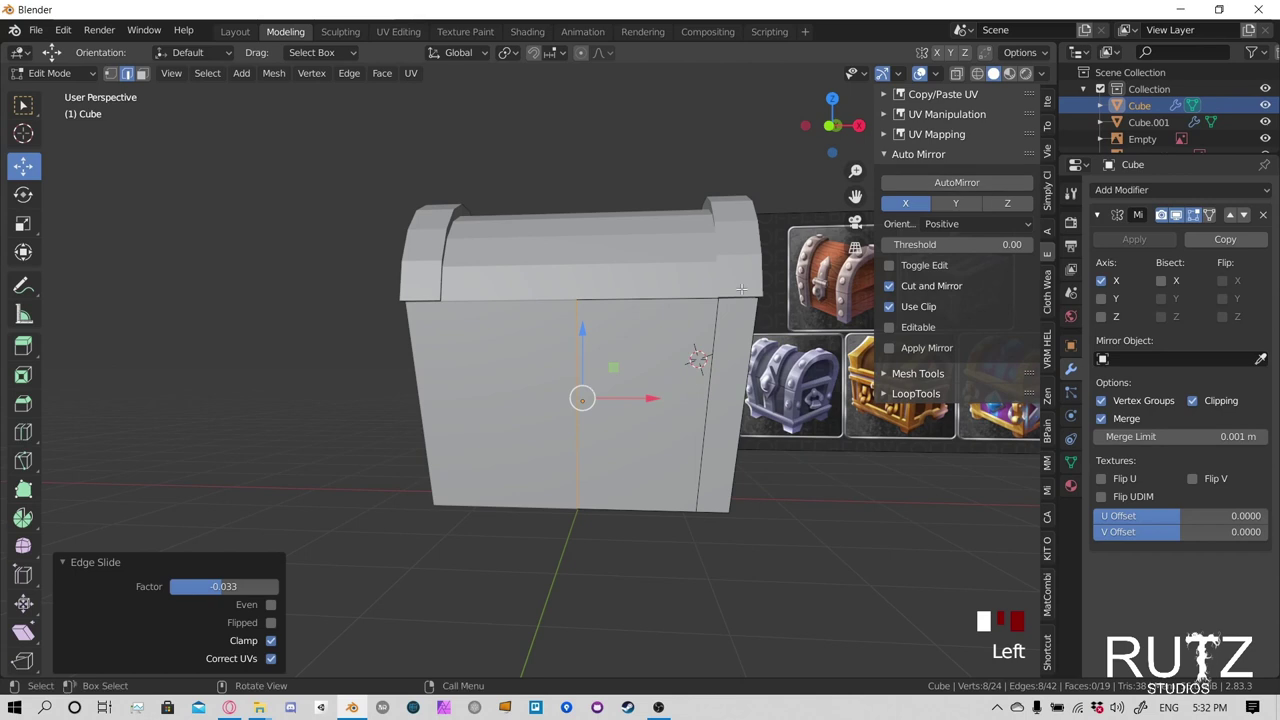
click(722, 355)
key(g)
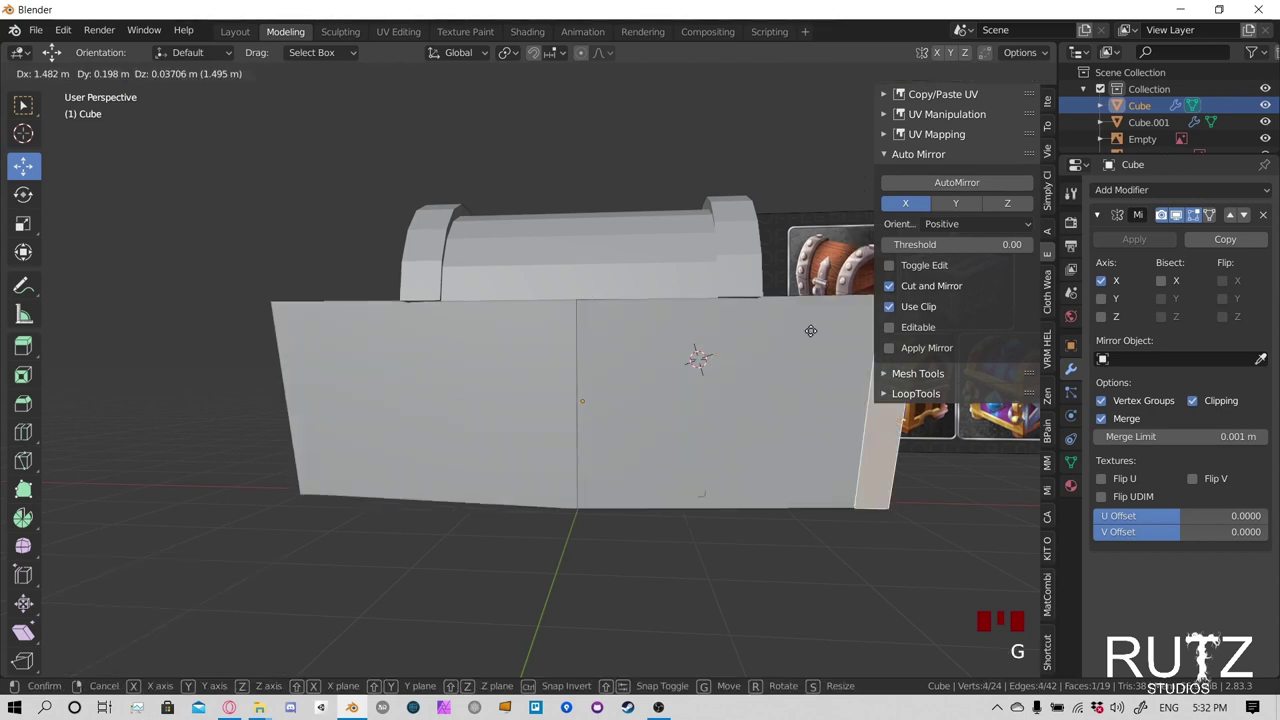
right_click(690, 357)
Select the narrow end strip faces on the front and back of the chest body
middle_drag(694, 357, 568, 355)
middle_drag(583, 310, 543, 253)
middle_drag(697, 232, 655, 338)
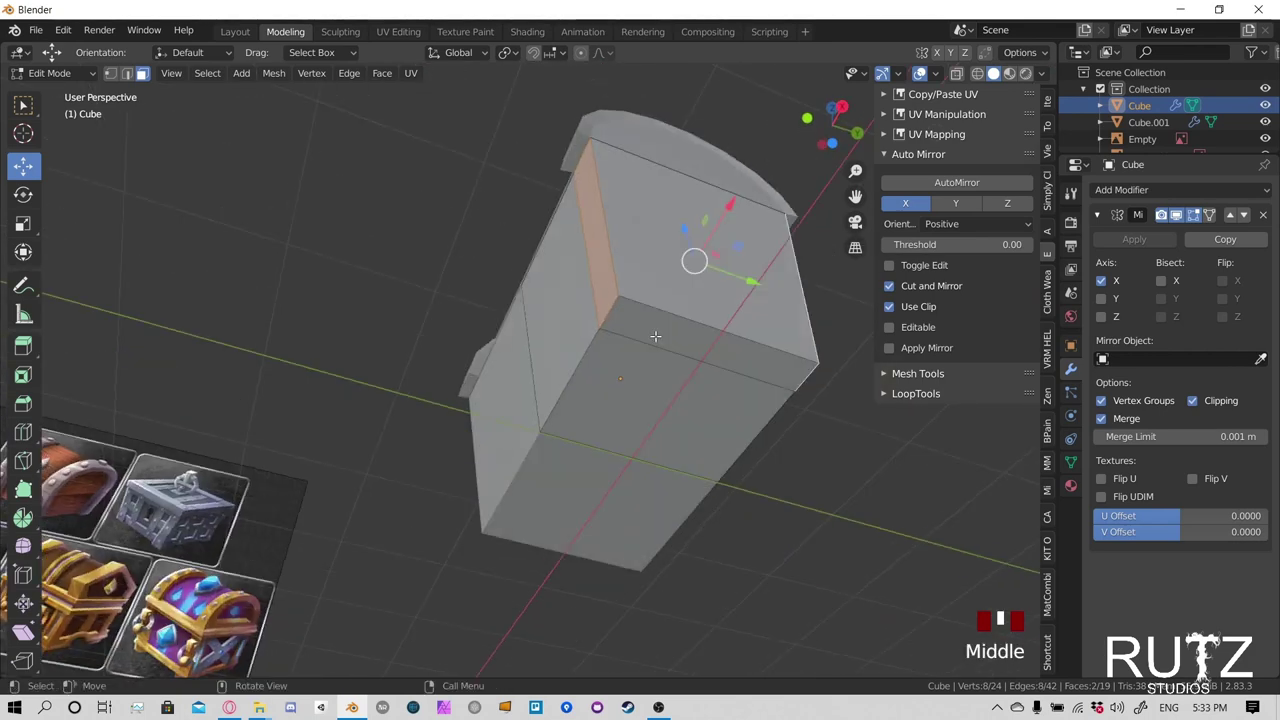
click(655, 338)
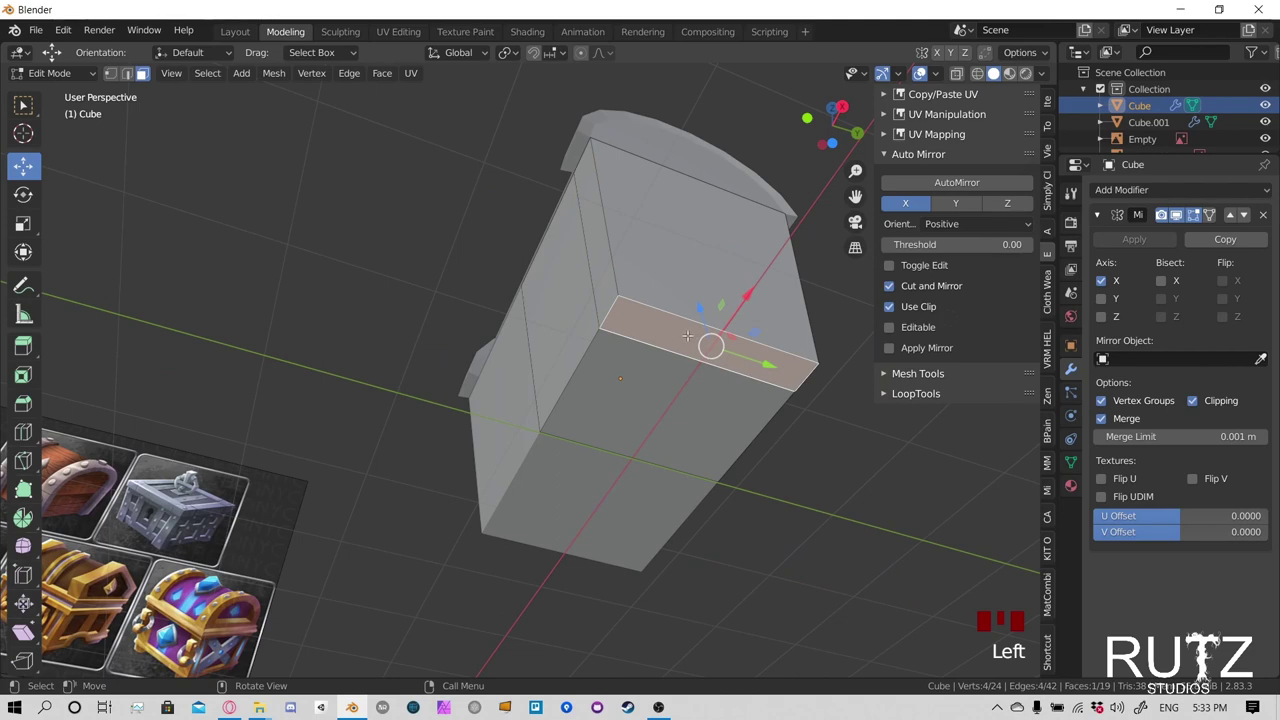
click(594, 265)
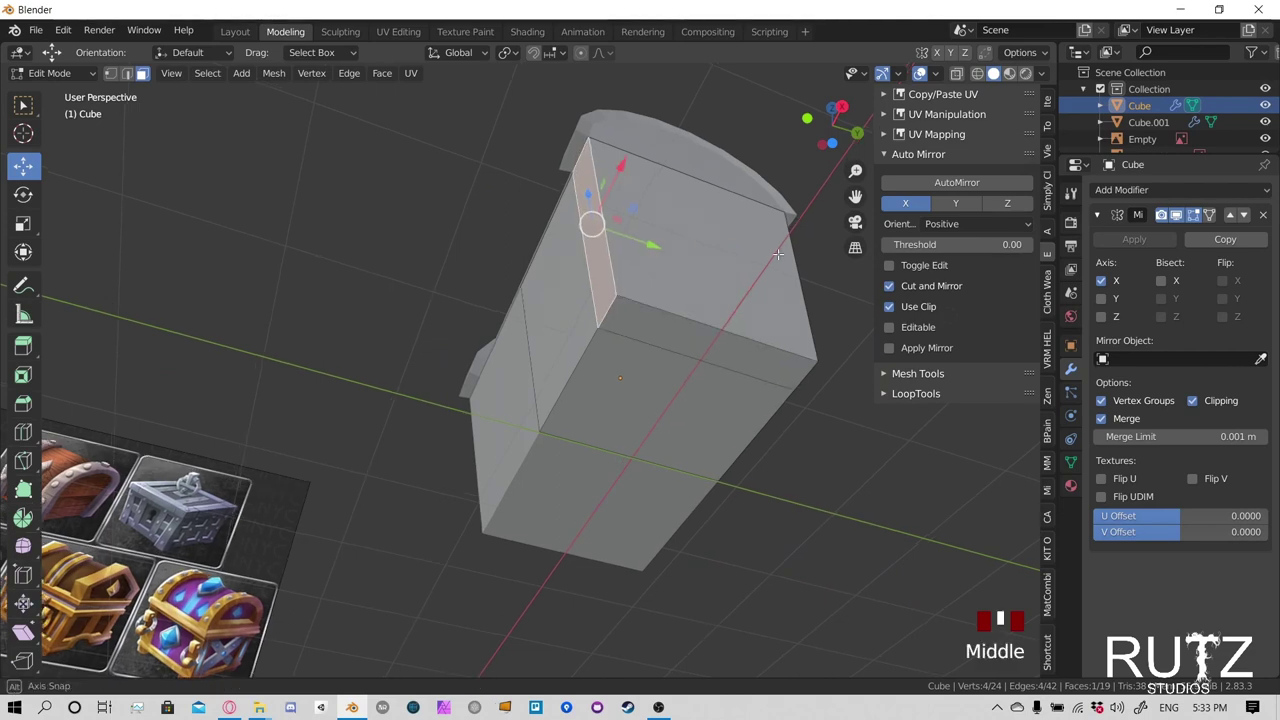
middle_drag(594, 265, 715, 273)
middle_drag(676, 209, 665, 324)
shift+click(564, 214)
Try extruding the two end strips and scaling them by about 1.122 along Y, then undo it
key(e)
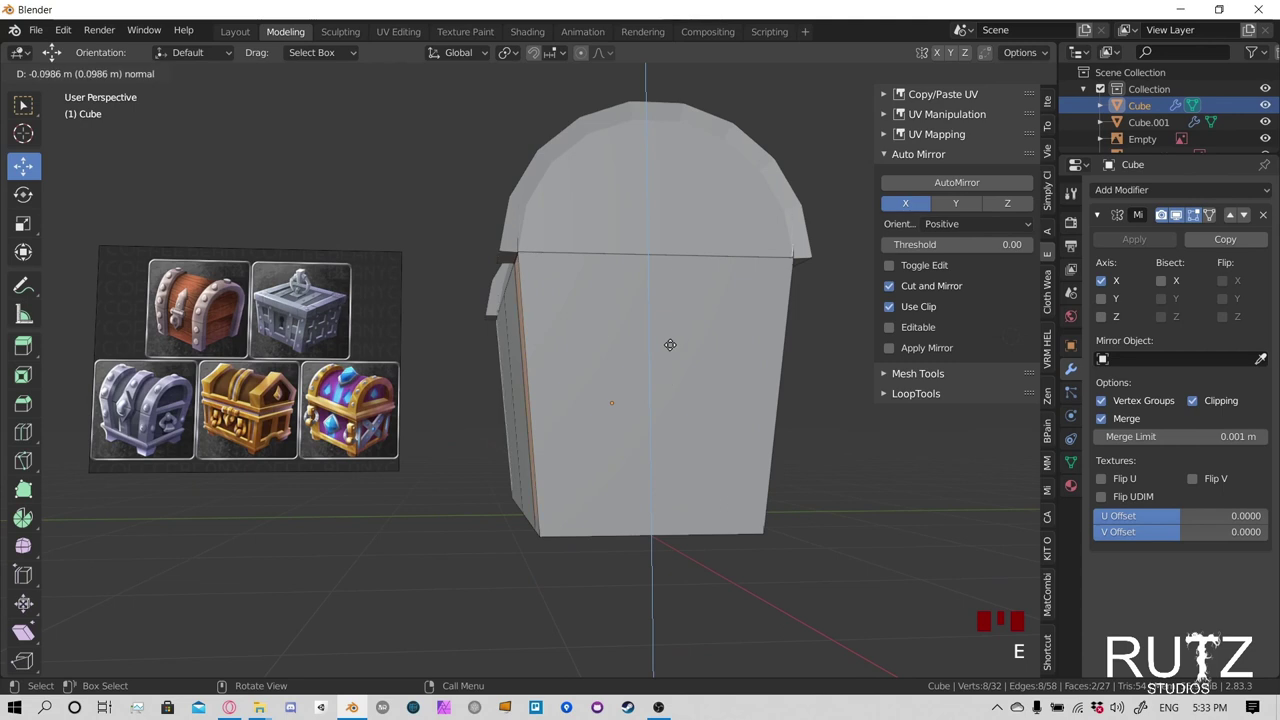
click(674, 325)
key(s)
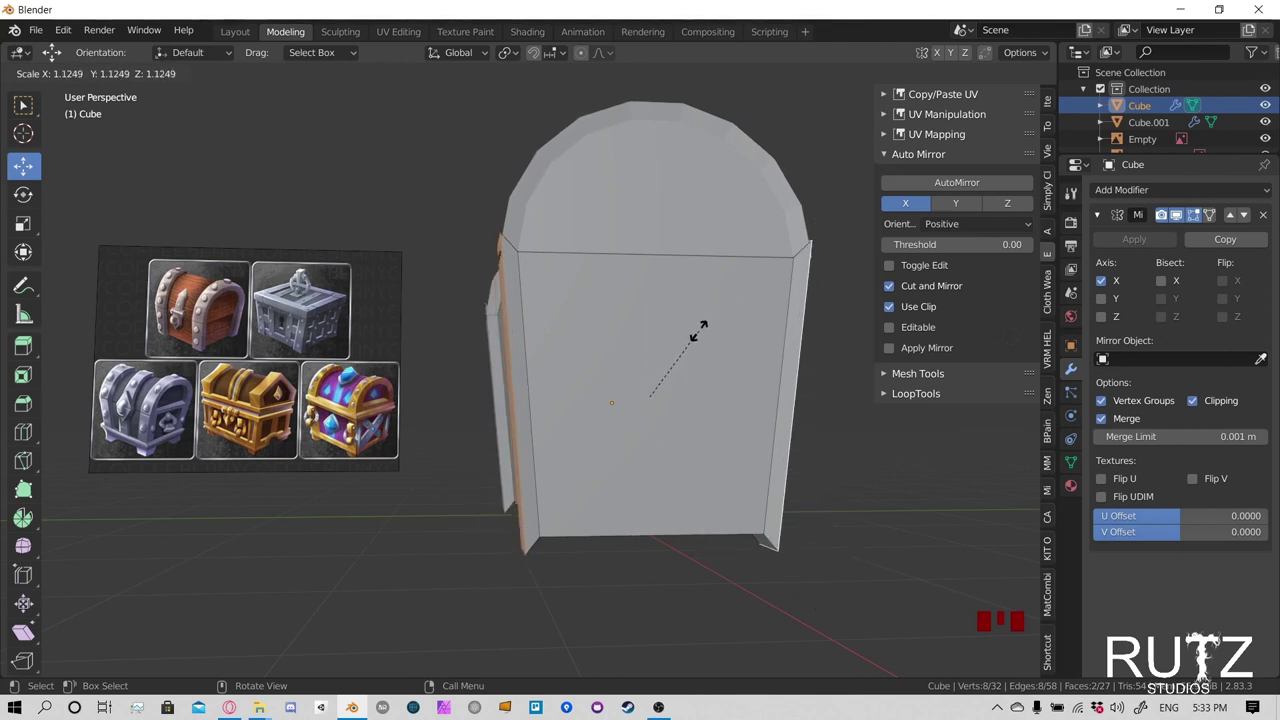
key(y)
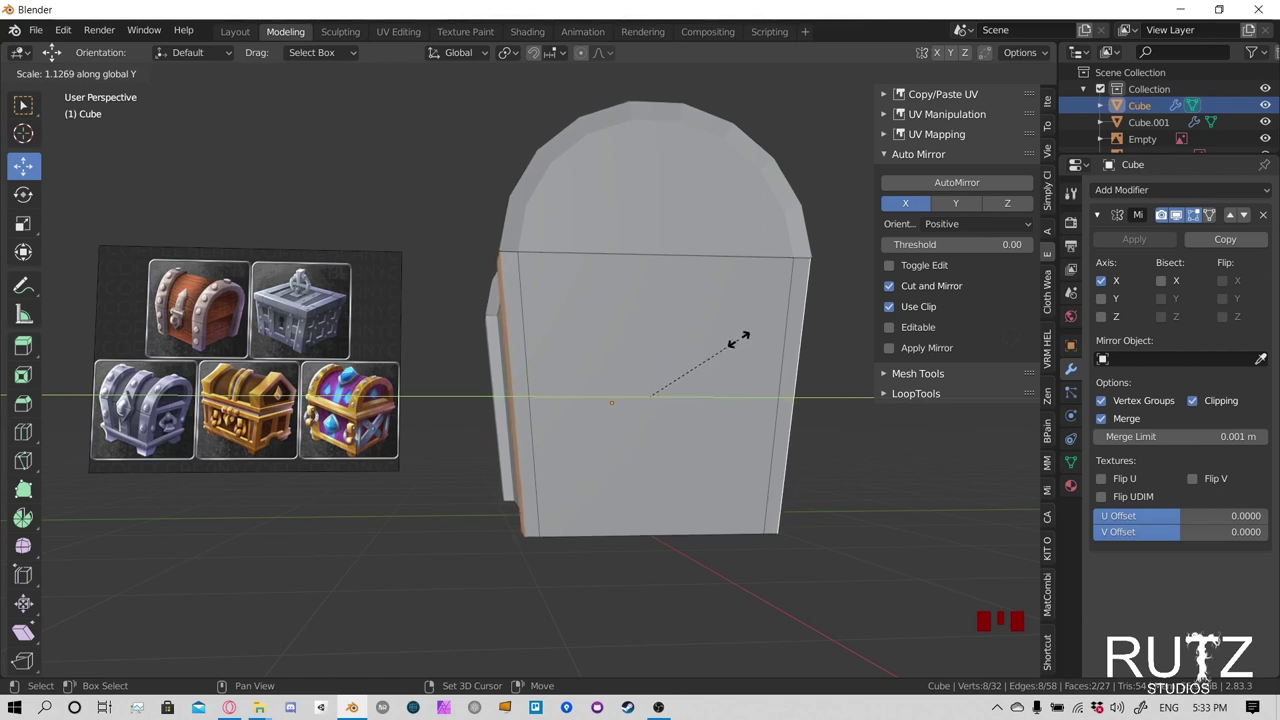
click(736, 341)
middle_drag(736, 341, 577, 271)
scroll(735, 365, up, 5)
middle_drag(570, 273, 548, 328)
scroll(565, 350, down, 2)
scroll(558, 354, down, 2)
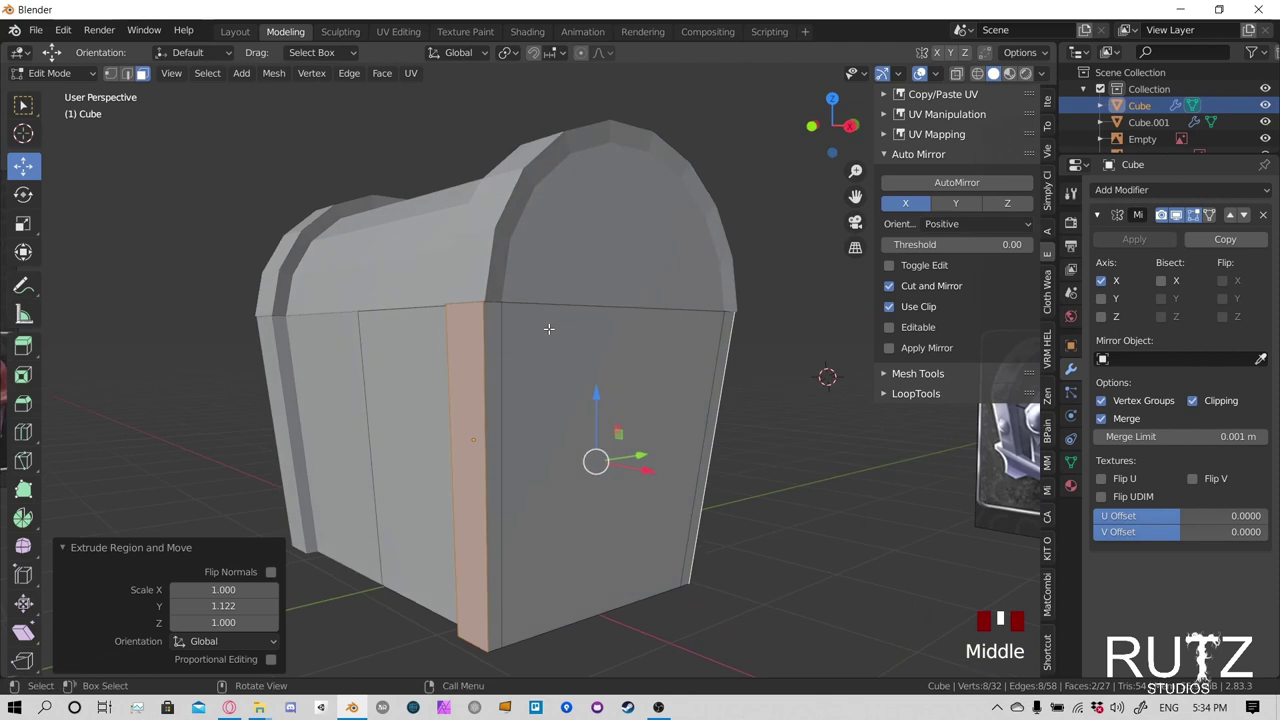
key(ctrl)
key(ctrl+z)
In the right orthographic view, extrude the two end strips and scale them outward along Y toward the lid's end bands
middle_drag(548, 328, 552, 328)
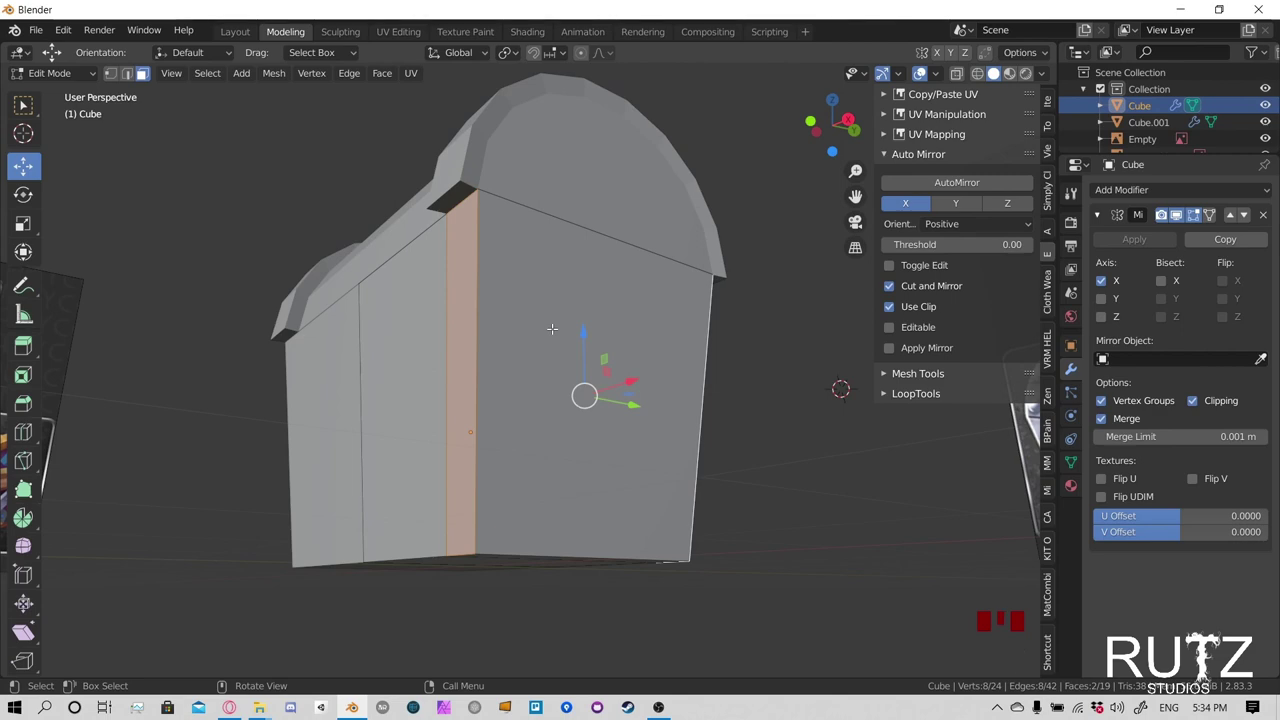
key(KP_3)
shift+middle_drag(535, 329, 585, 313)
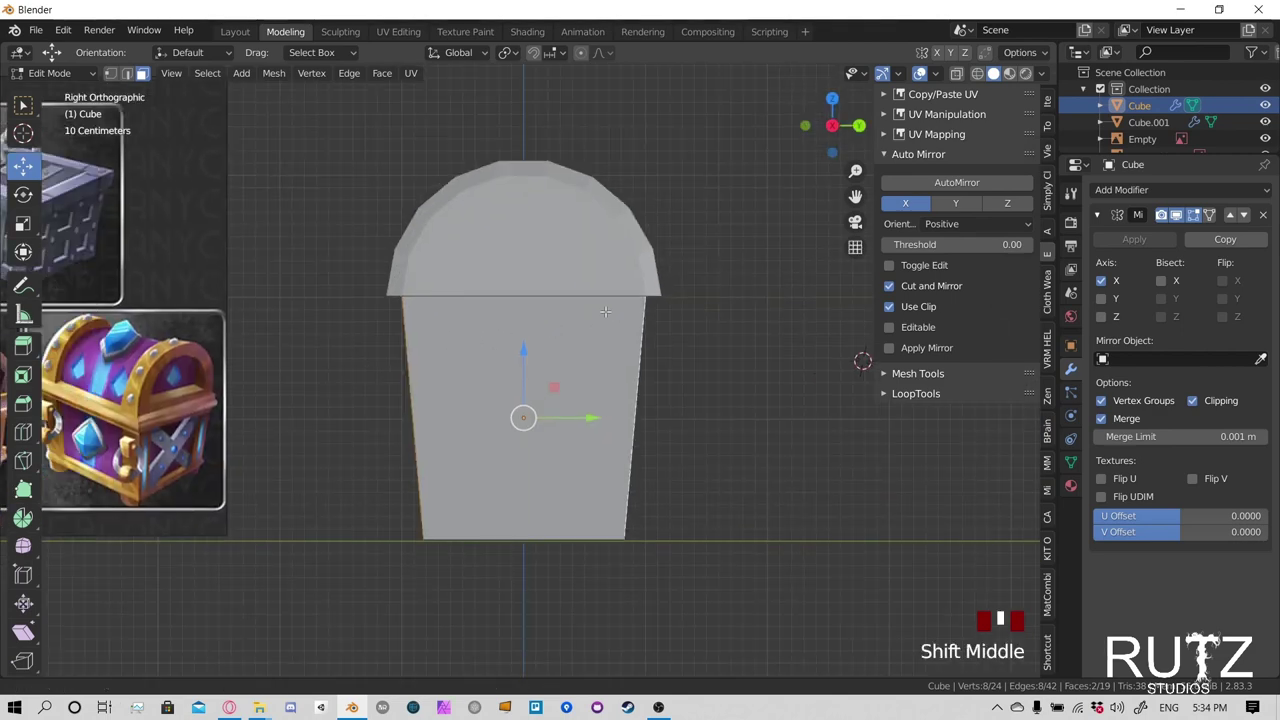
scroll(694, 303, up, 2)
shift+middle_drag(694, 303, 592, 321)
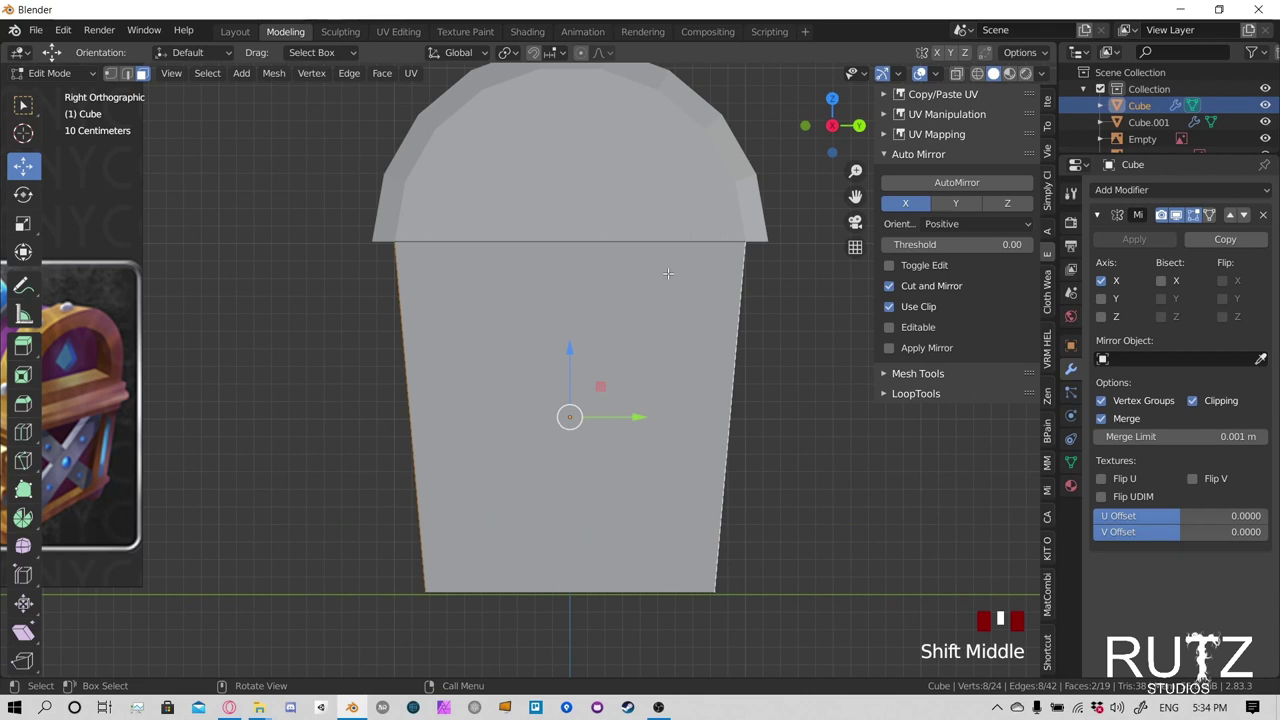
key(e)
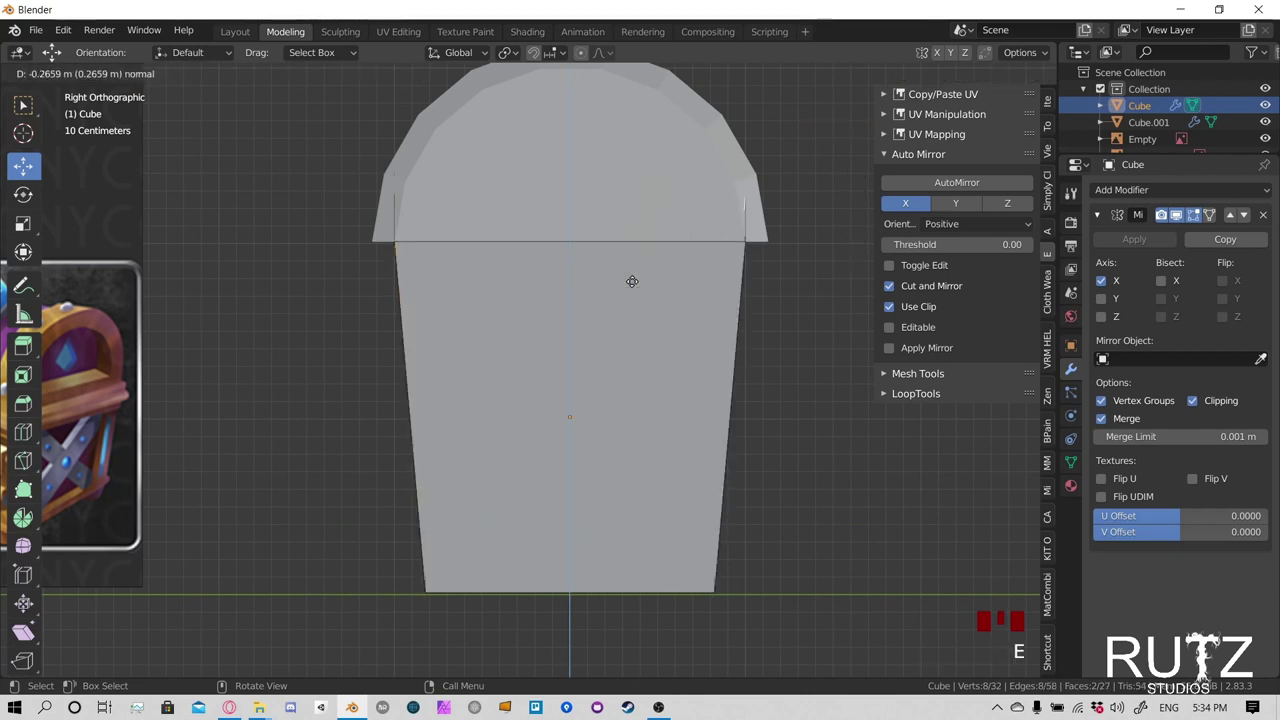
key(s)
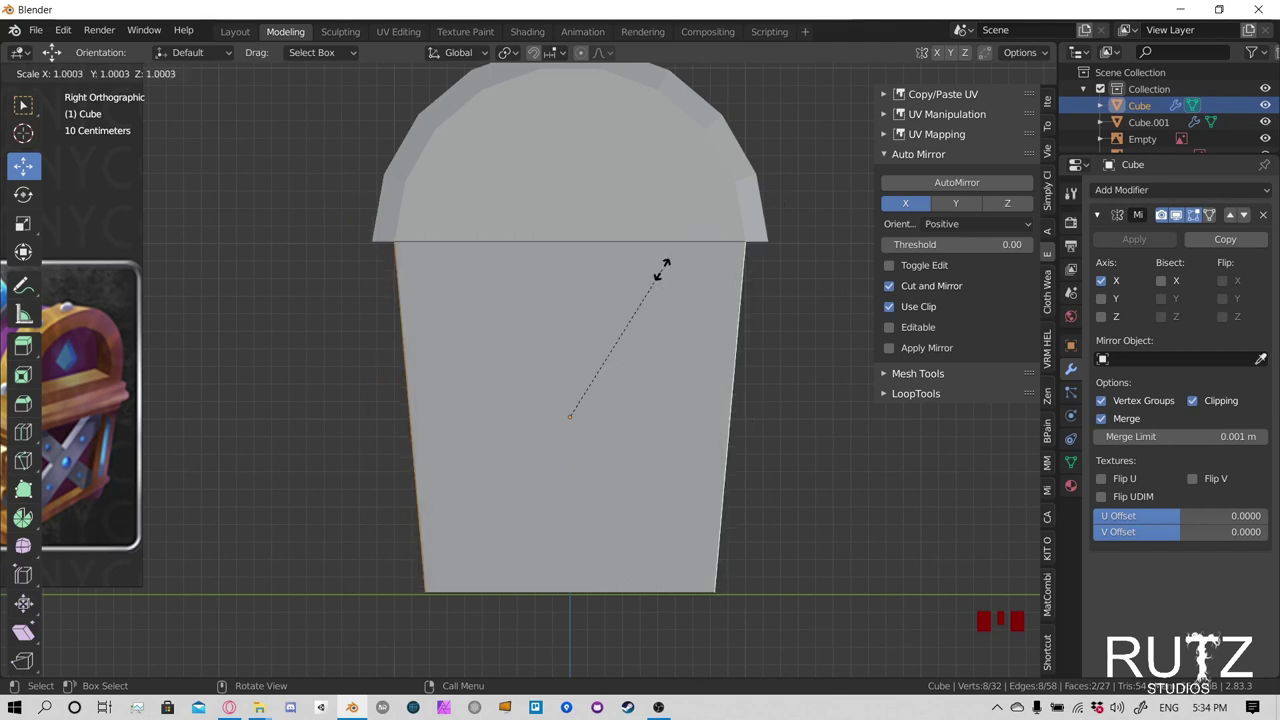
key(y)
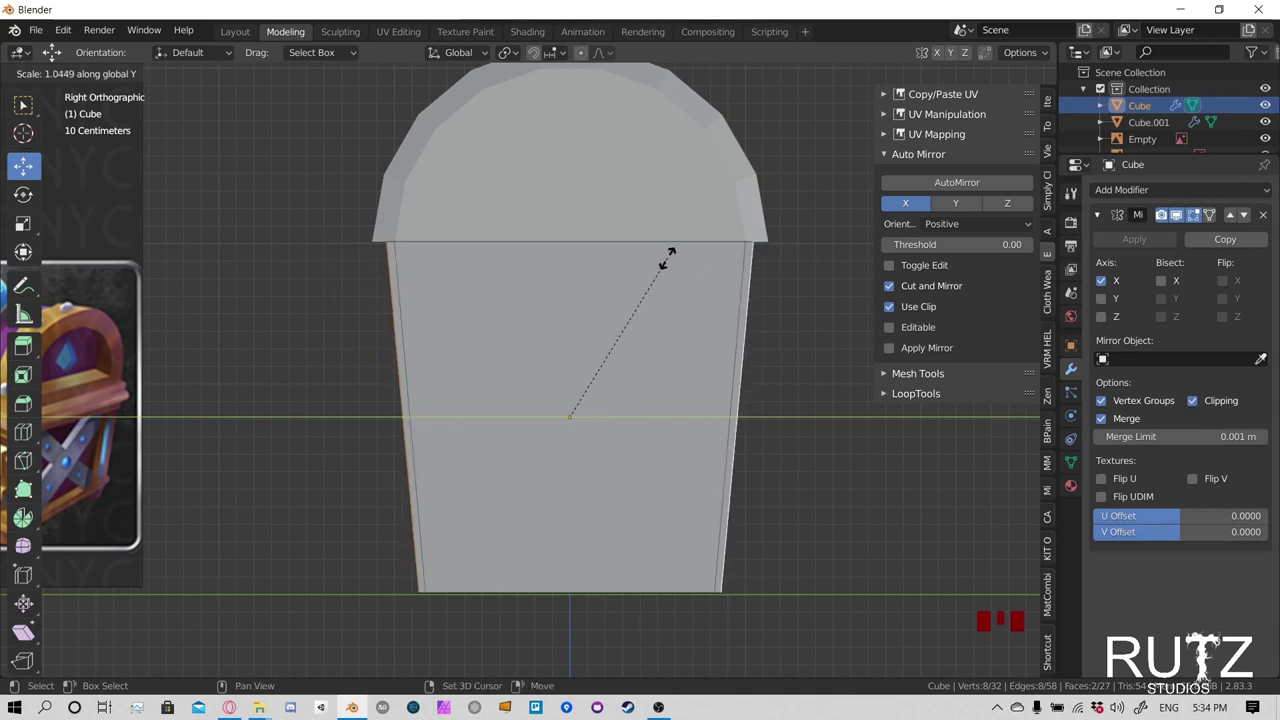
click(820, 191)
Deselect the chest body's faces and switch to the Layout workspace
middle_drag(532, 288, 700, 300)
scroll(580, 317, down, 2)
scroll(620, 250, down, 3)
click(576, 167)
middle_drag(557, 220, 693, 312)
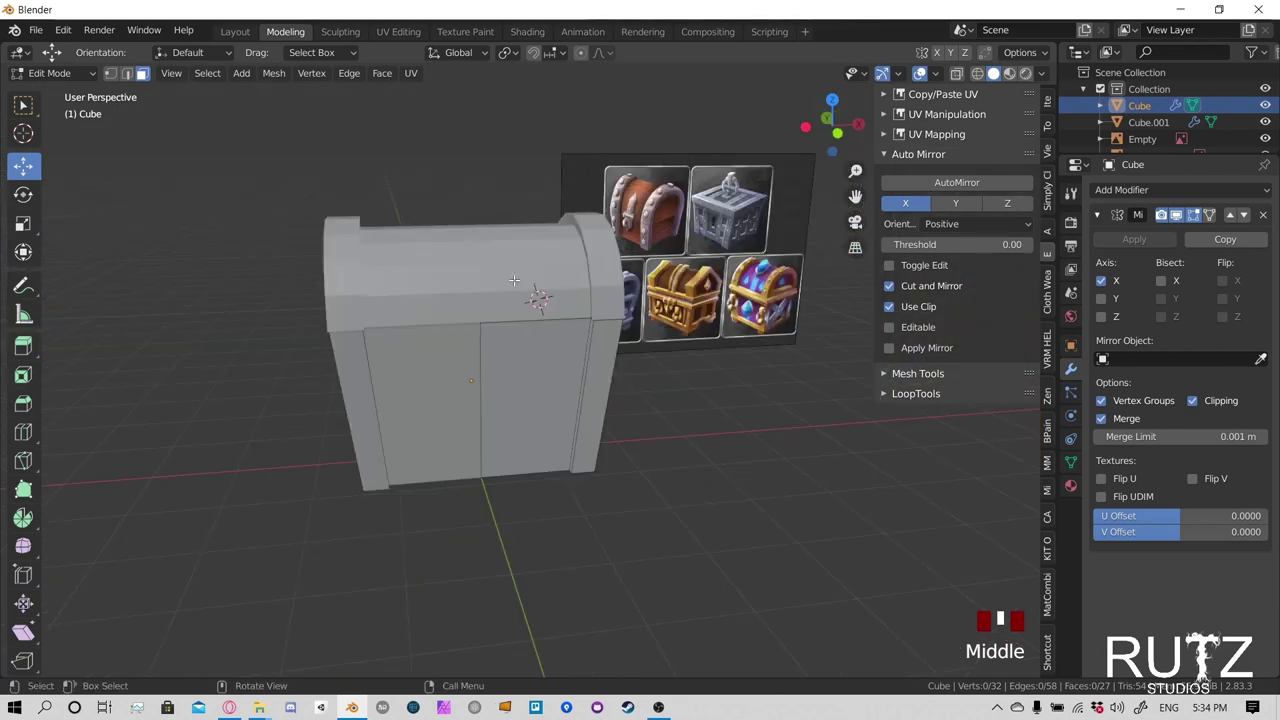
middle_drag(480, 300, 620, 320)
scroll(620, 320, down, 1)
click(250, 32)
Try to apply Shade Smooth to the chest with no object selected
middle_drag(274, 295, 506, 259)
middle_drag(376, 237, 509, 250)
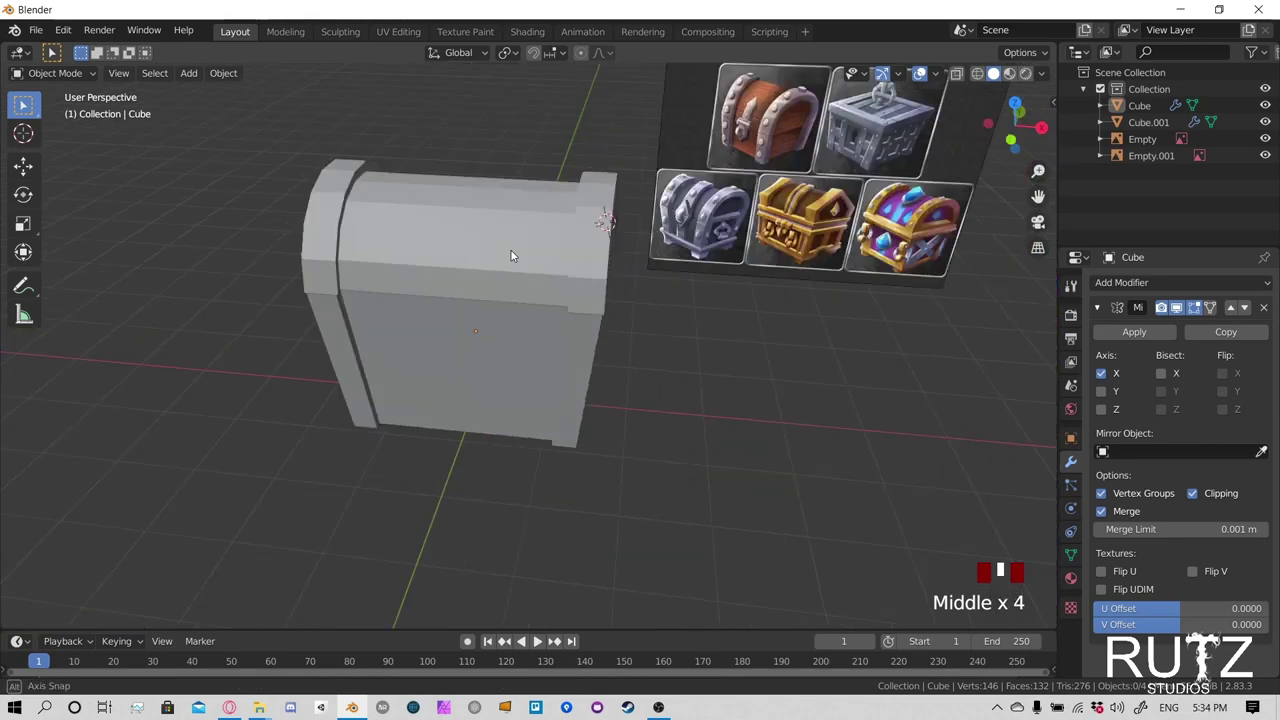
right_click(509, 228)
right_click(425, 228)
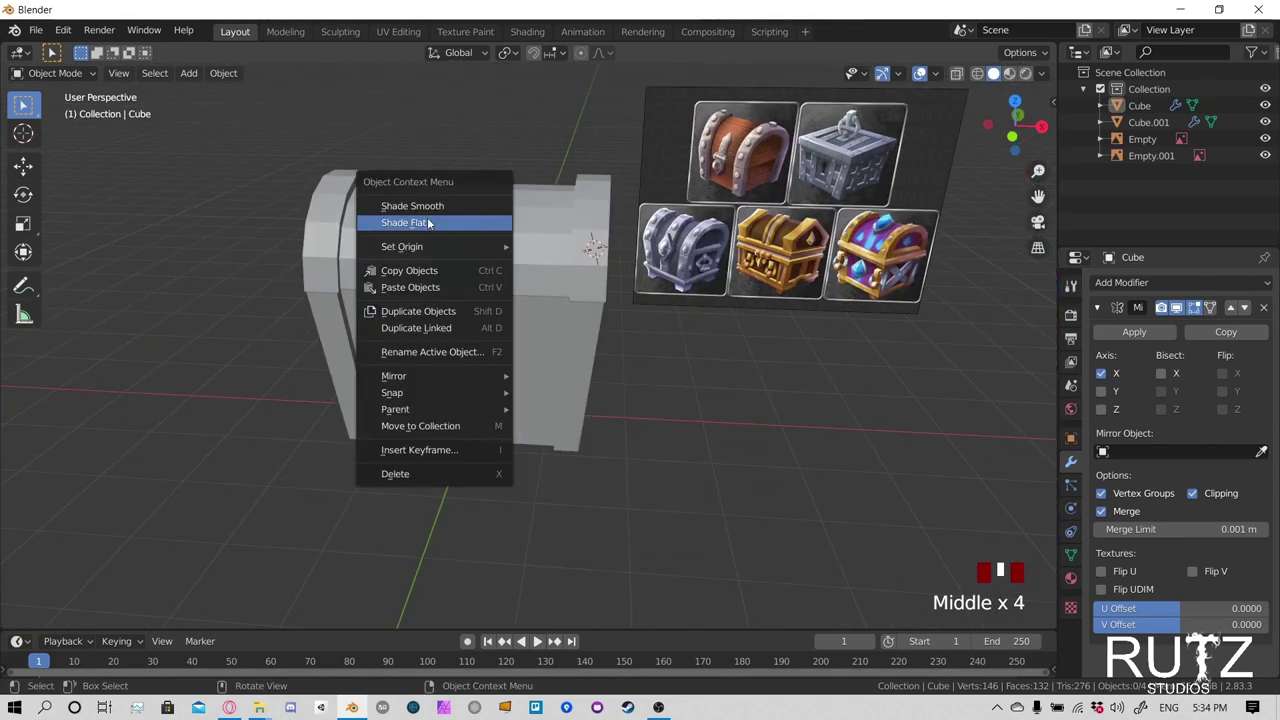
click(425, 205)
mouse_move(431, 186)
shift+middle_down()
mouse_move(506, 253)
mouse_move(487, 275)
shift+middle_up()
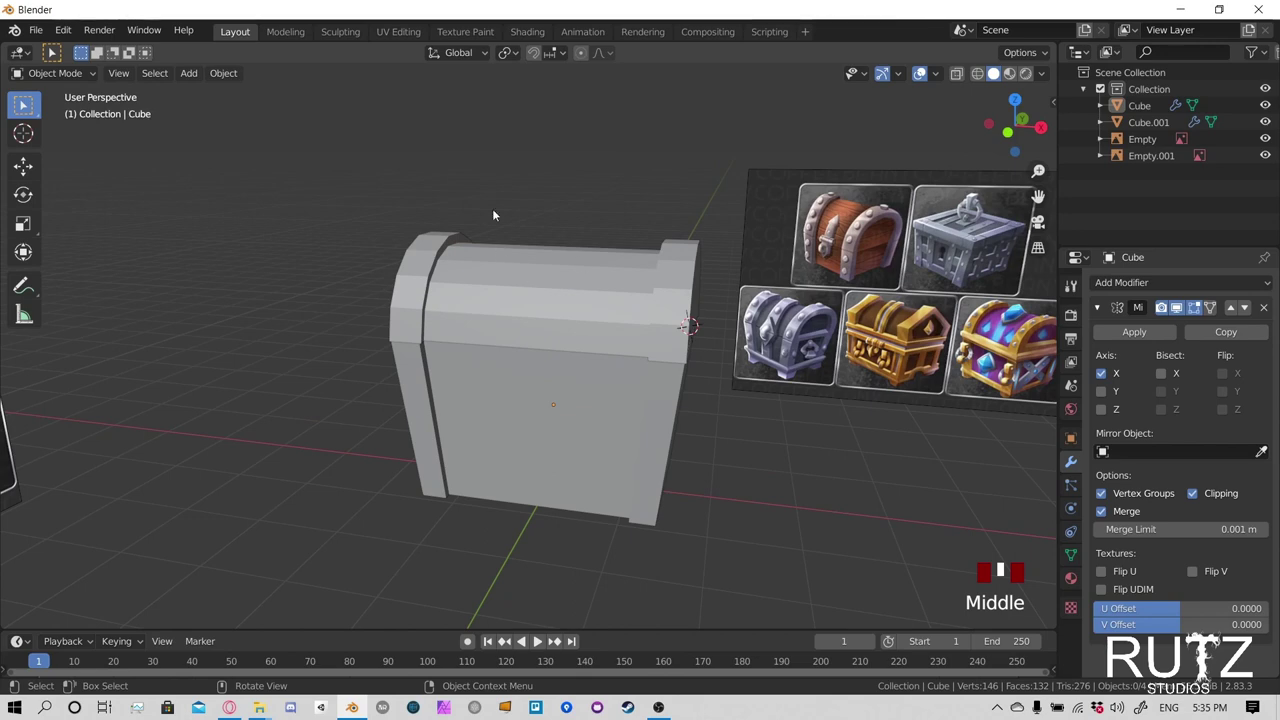
right_click(517, 260)
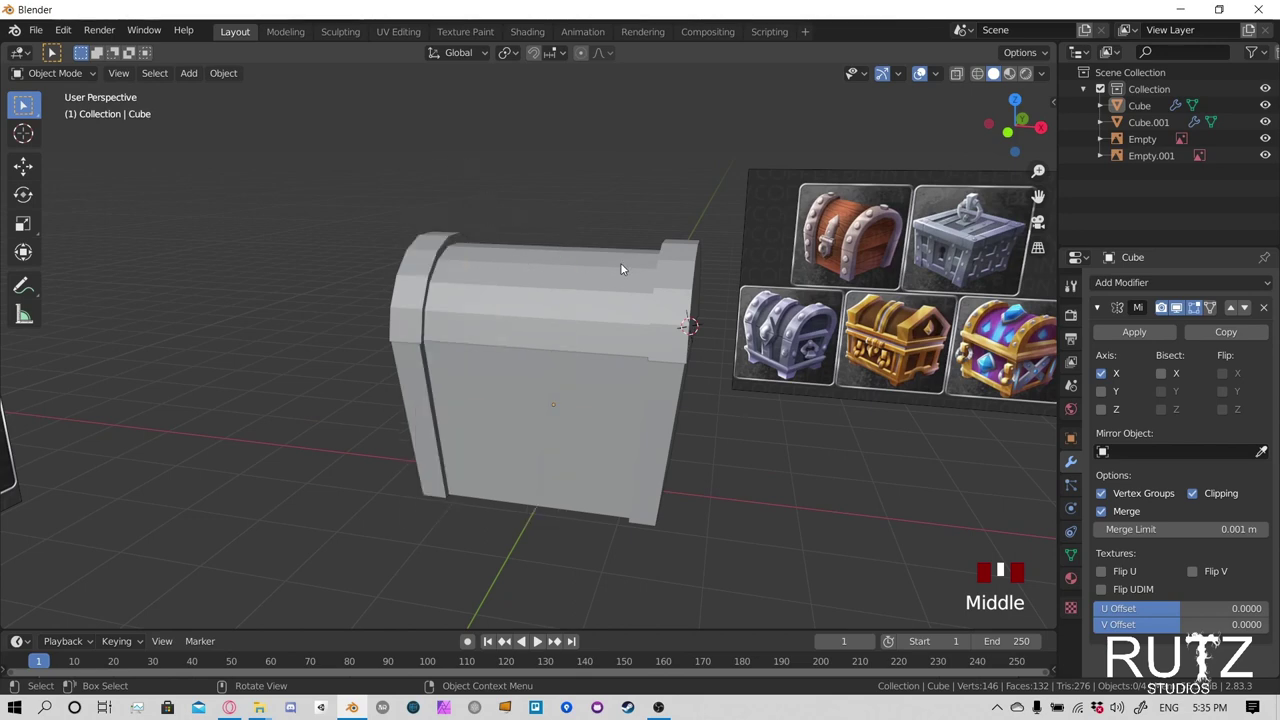
Select the chest lid and apply Shade Smooth to it
triple_click(548, 275)
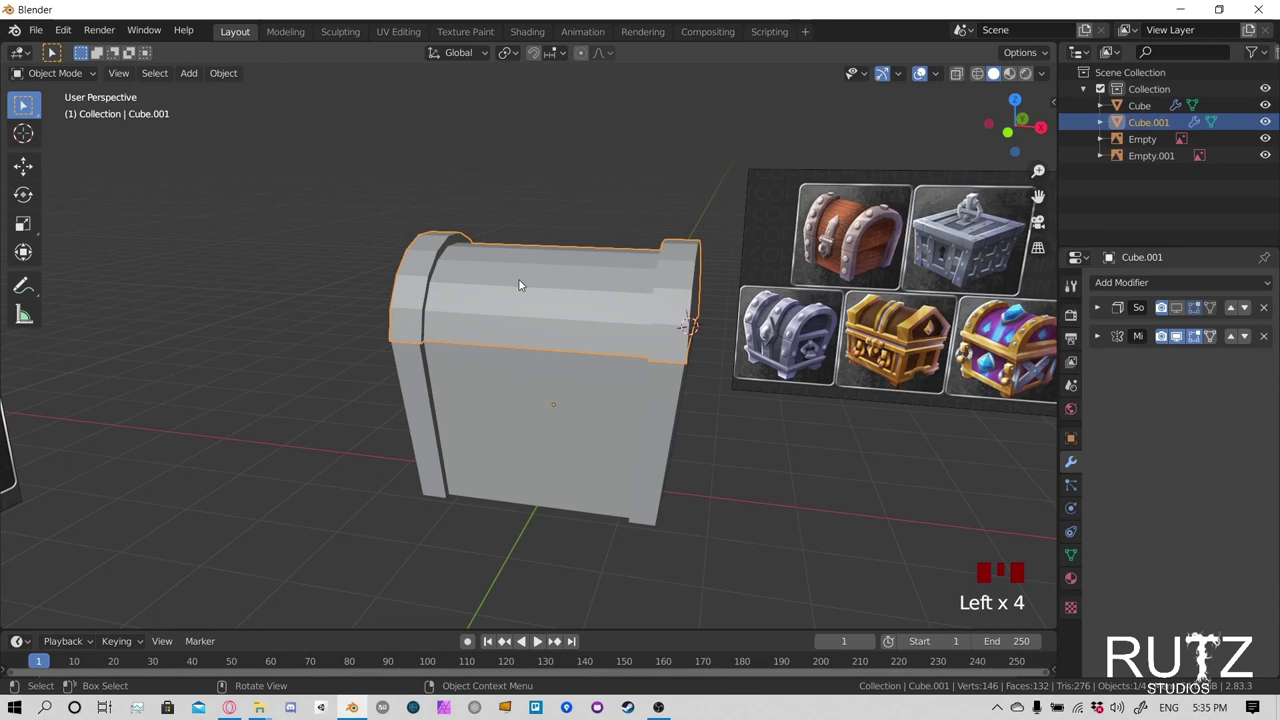
right_click(466, 283)
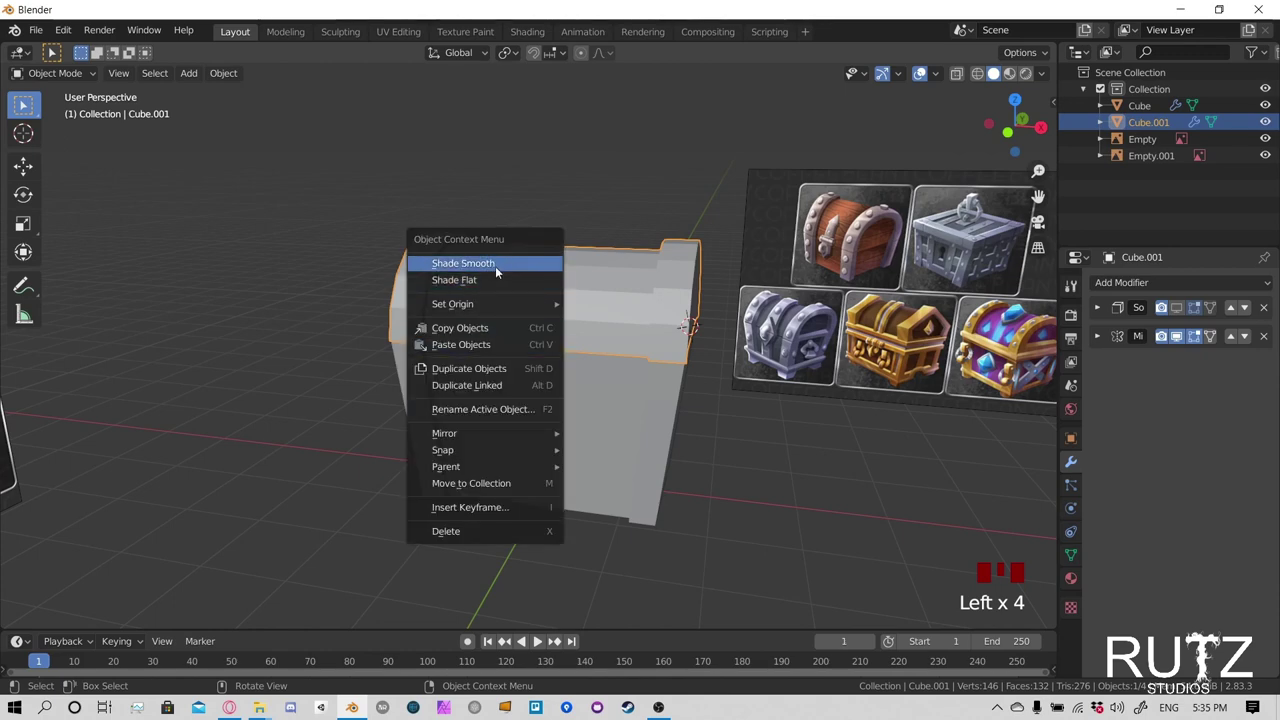
click(482, 264)
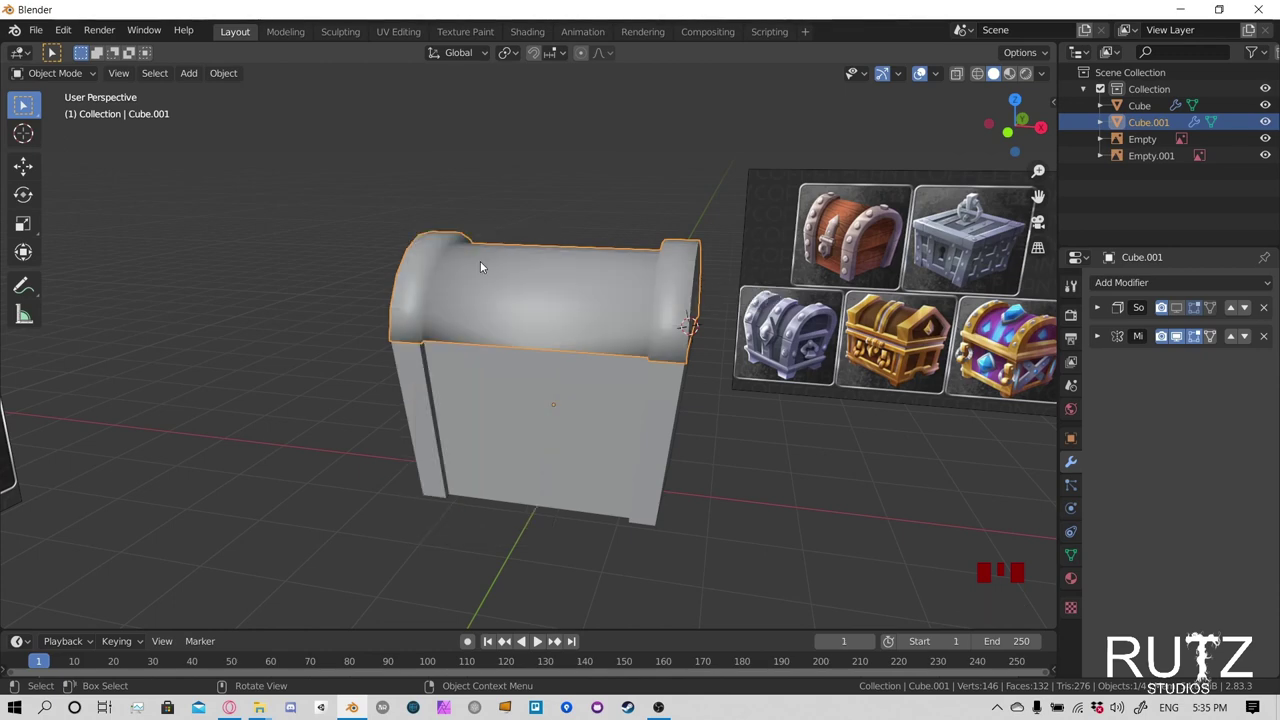
Enable Auto Smooth in the lid's Normals settings
middle_drag(574, 276, 590, 311)
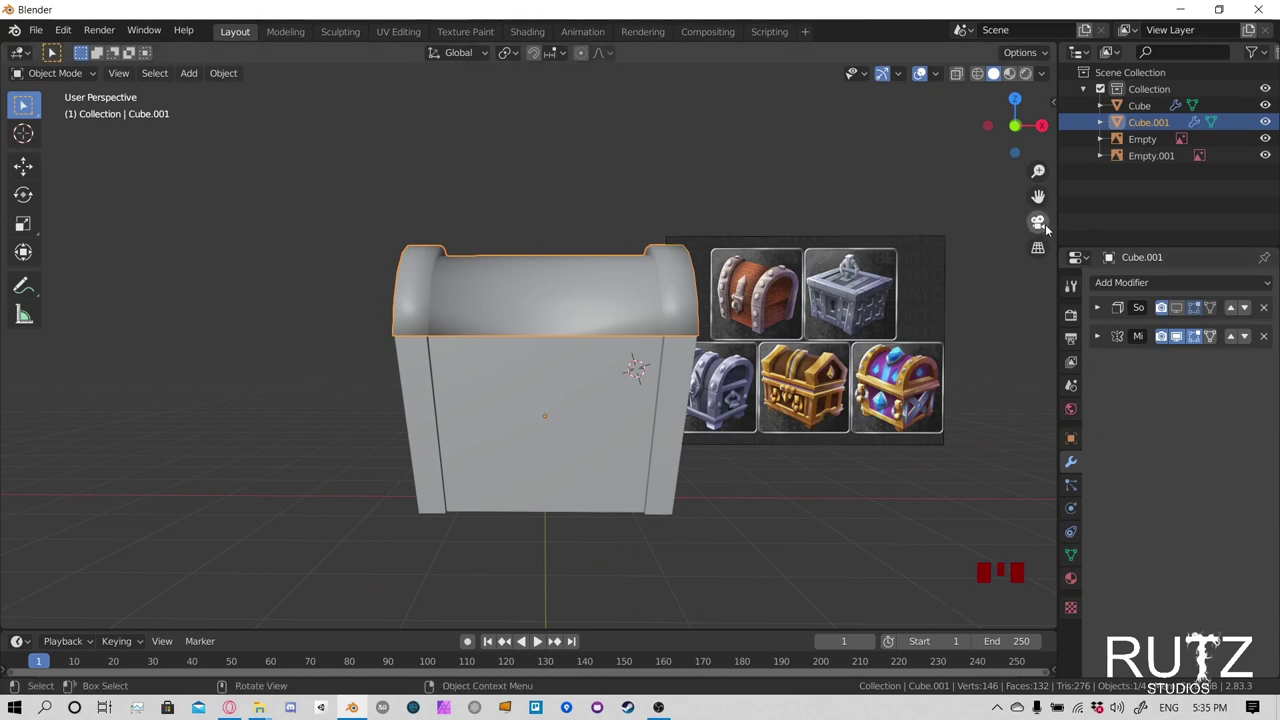
click(1071, 555)
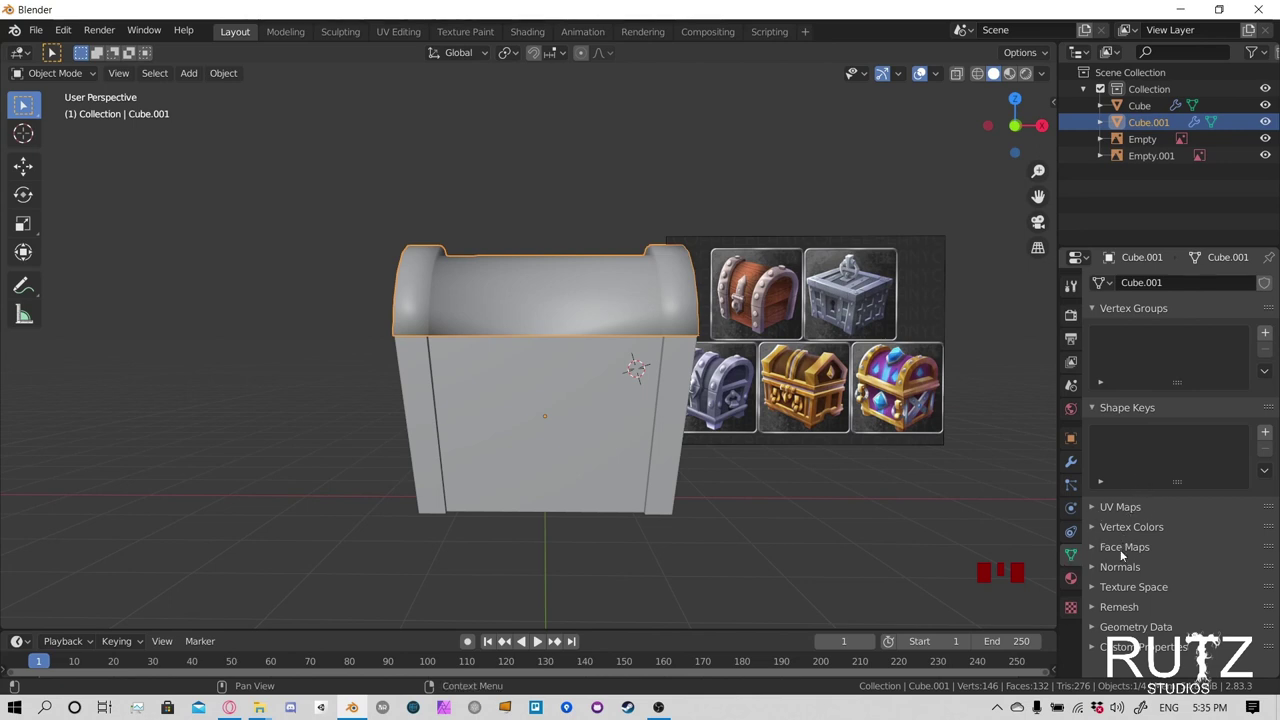
click(1092, 567)
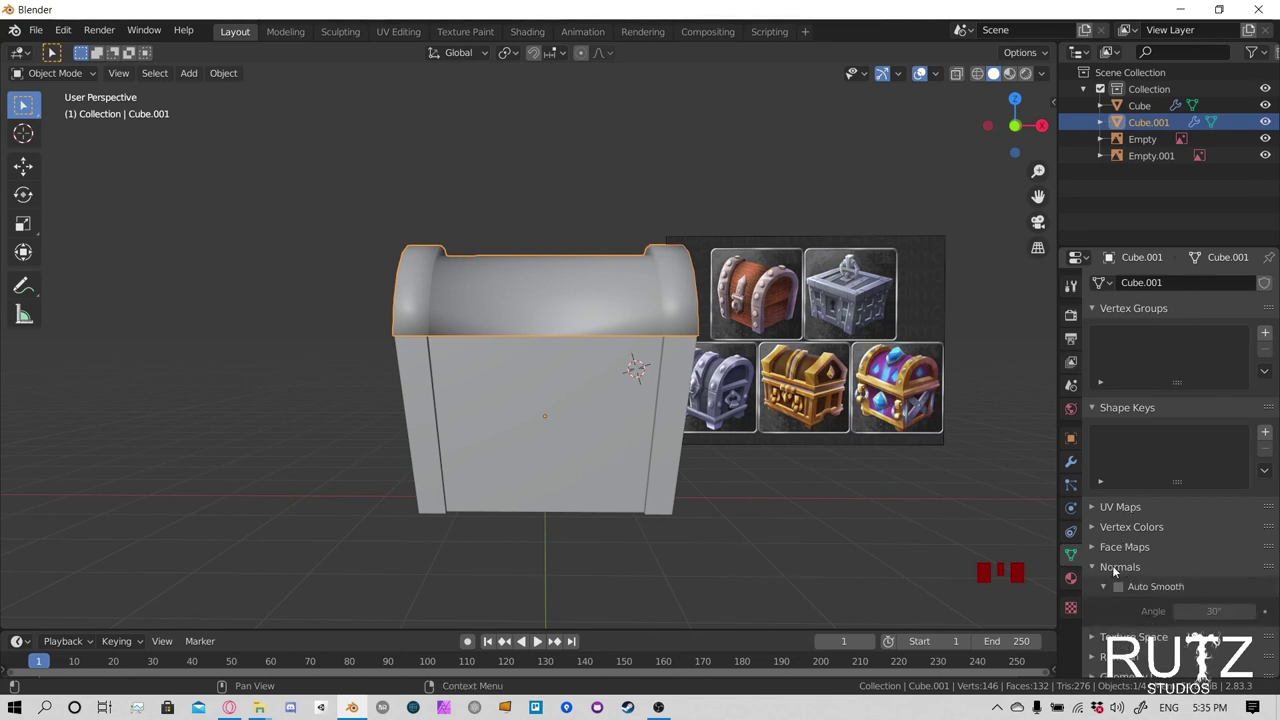
click(1118, 587)
click(1118, 587)
click(1118, 587)
Select the chest body and apply Shade Smooth to it
middle_drag(690, 300, 1126, 524)
click(596, 369)
right_click(580, 380)
click(572, 385)
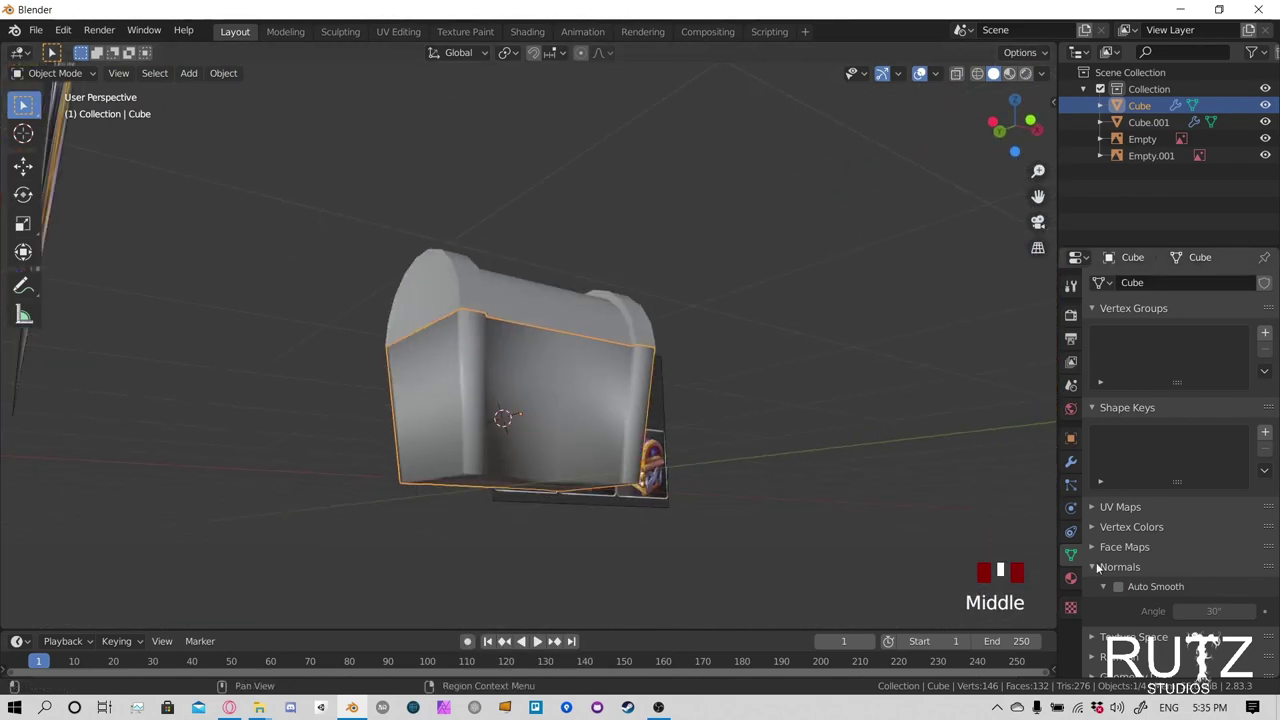
Enable Auto Smooth in the chest body's Normals settings and clear the selection to inspect the shading
click(1118, 586)
middle_drag(848, 345, 657, 310)
click(730, 209)
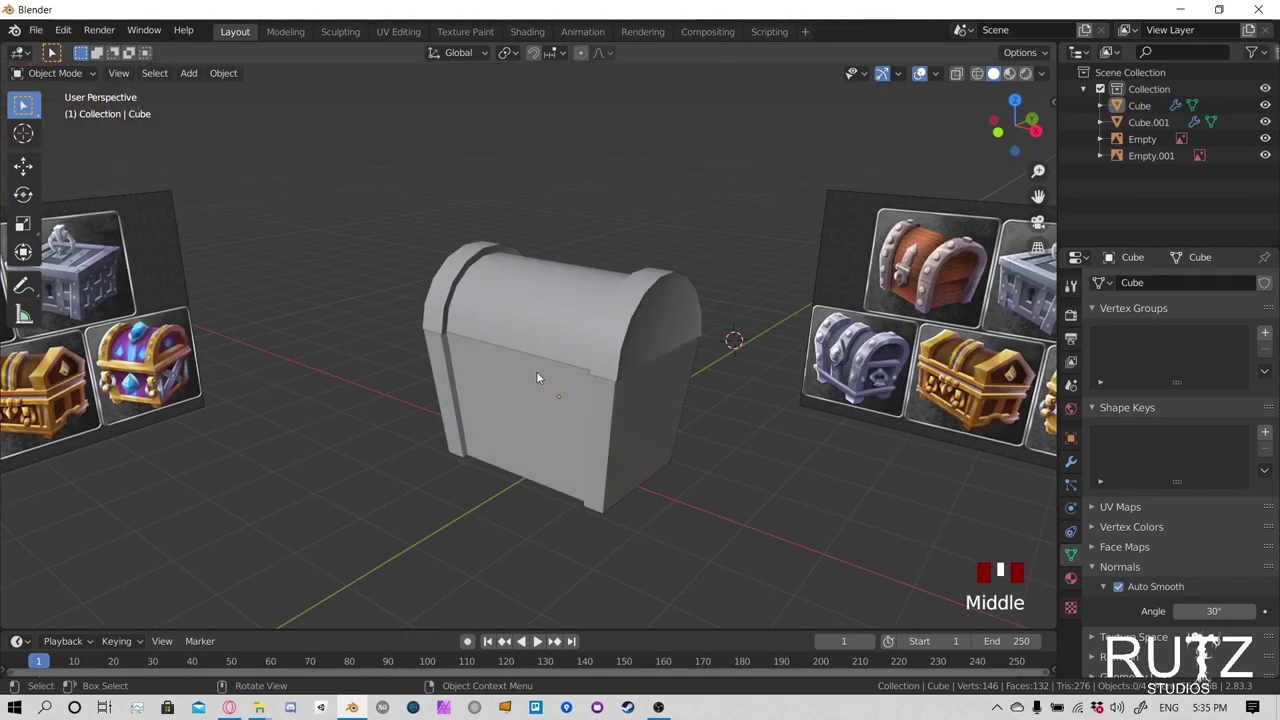
middle_drag(537, 374, 597, 360)
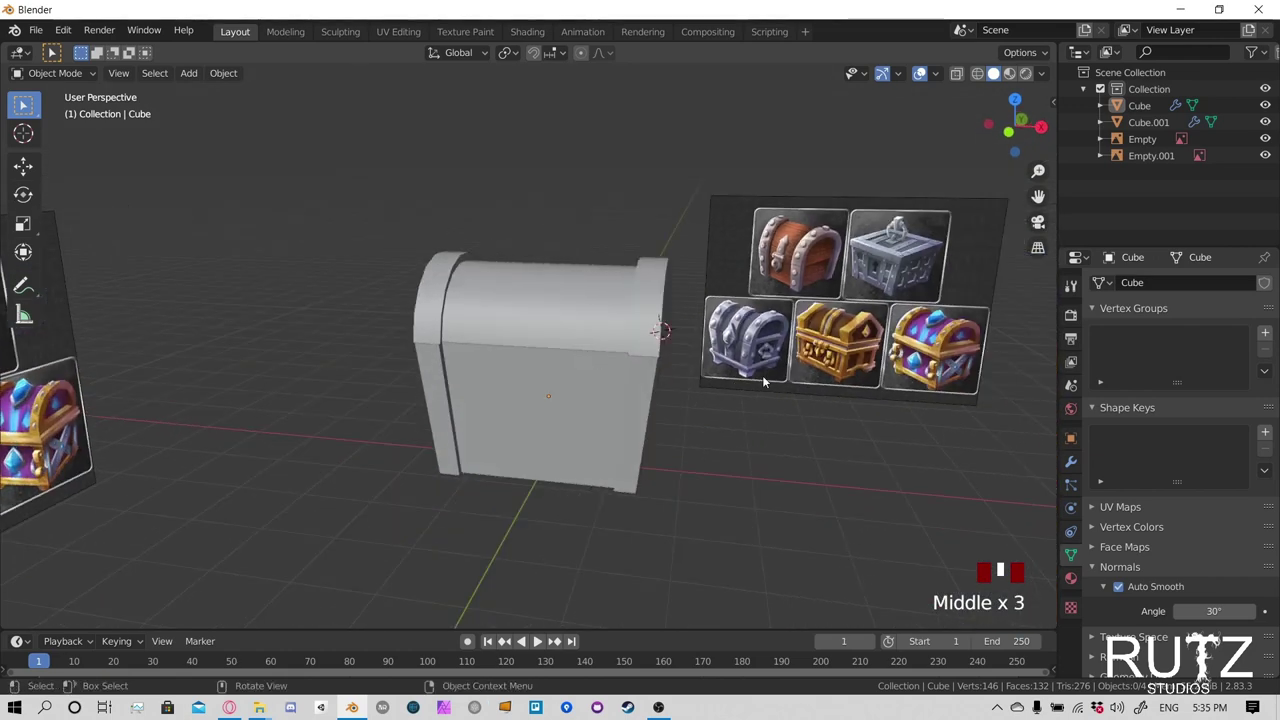
mouse_move(623, 428)
middle_down()
mouse_move(609, 405)
mouse_move(620, 424)
middle_up()
middle_drag(564, 455, 800, 300)
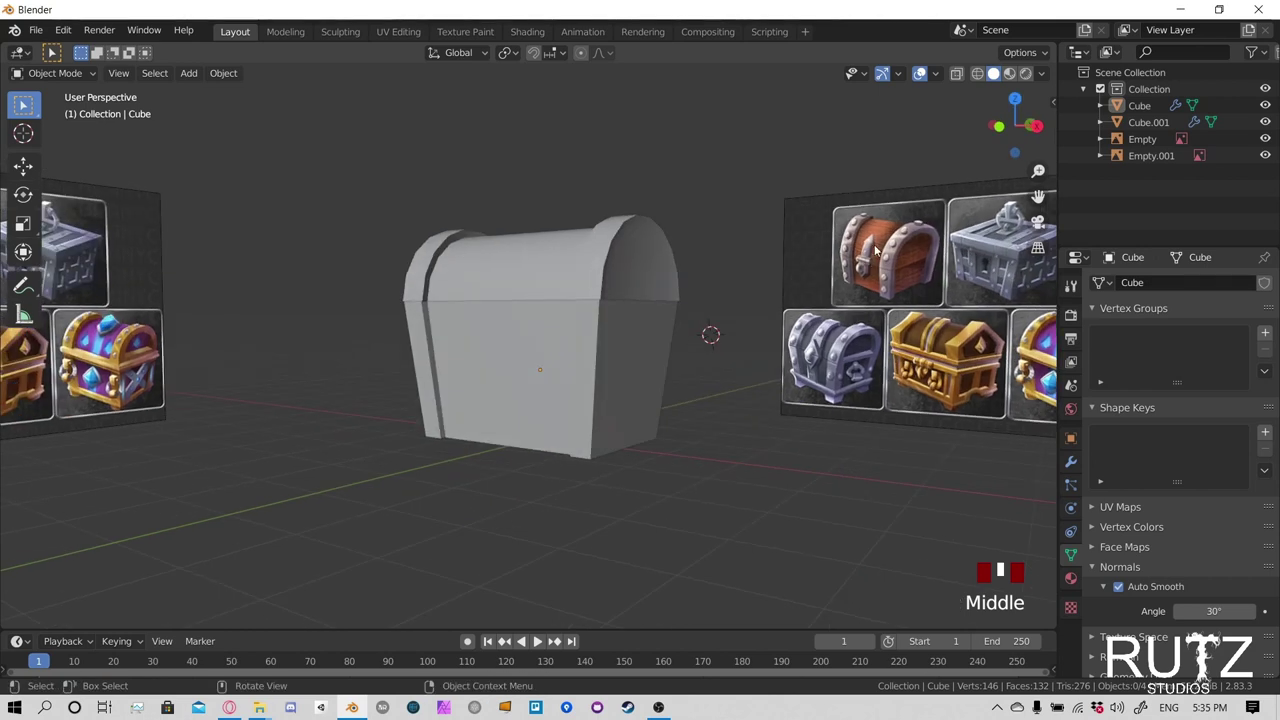
Select the chest body and lid together, with the lid as the active object
click(506, 276)
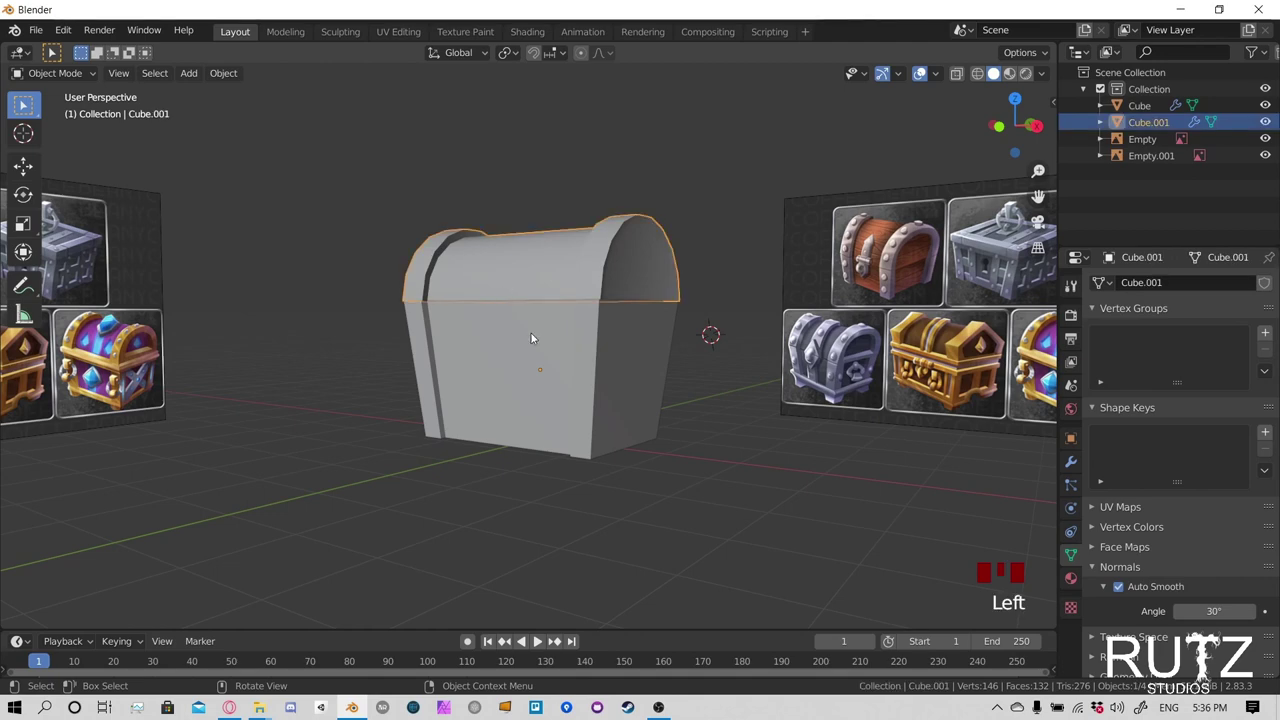
click(533, 330)
mouse_move(581, 274)
middle_down()
mouse_move(565, 284)
mouse_move(559, 270)
middle_up()
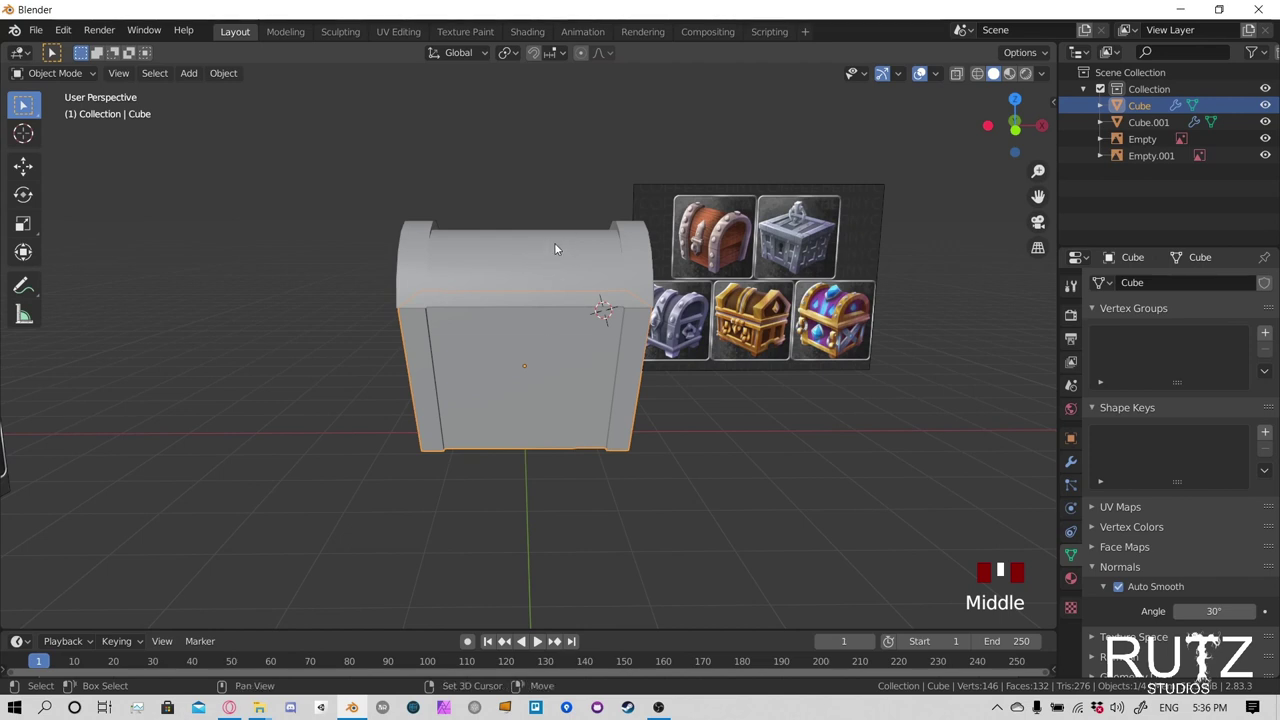
click(525, 342)
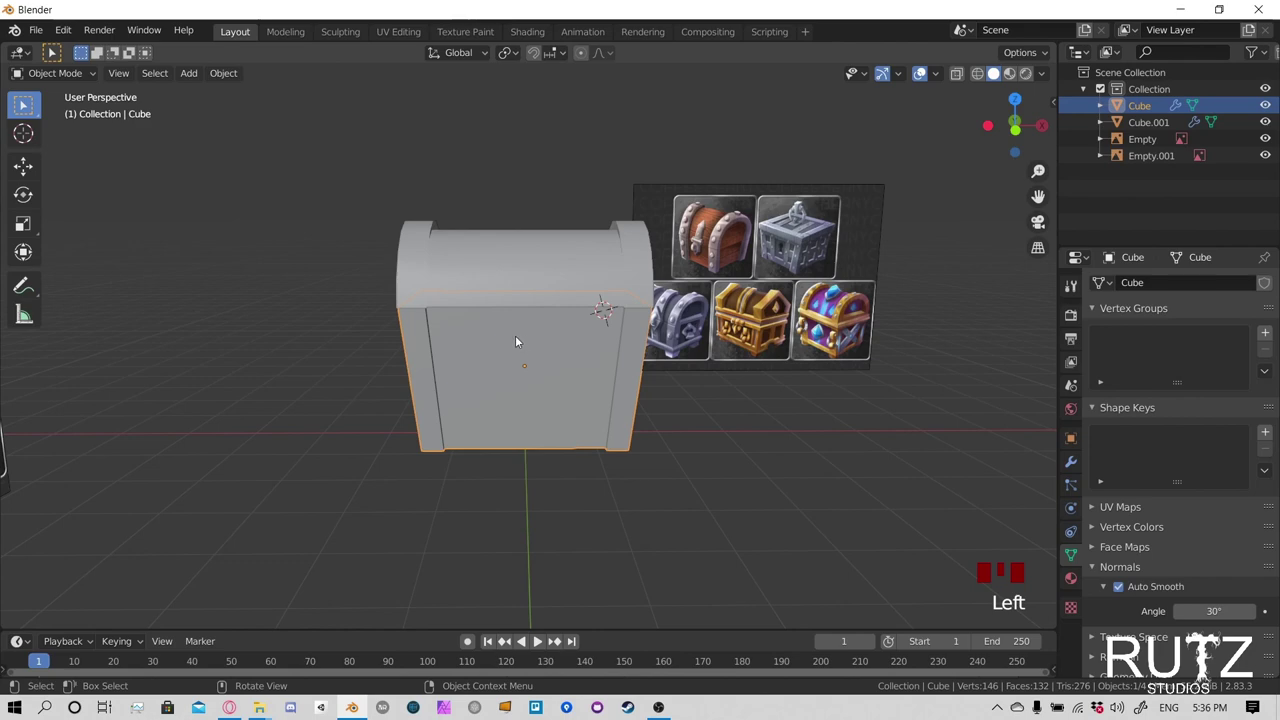
click(536, 346)
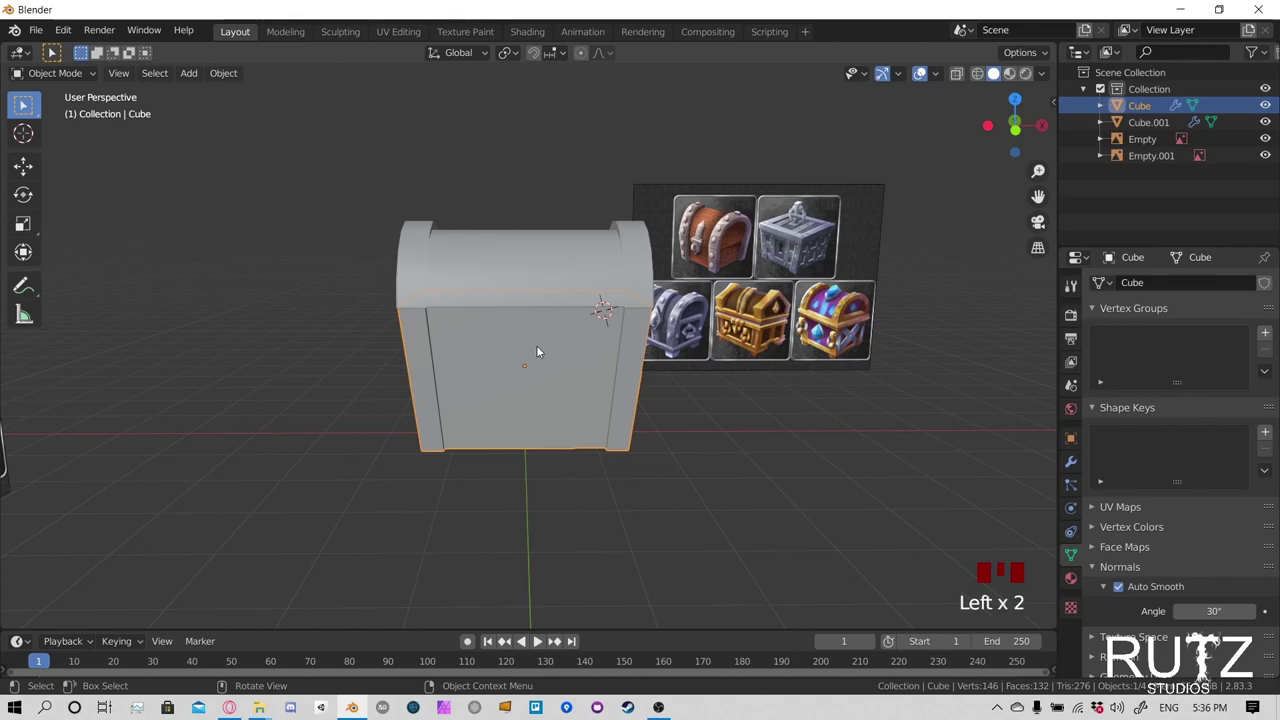
shift+click(545, 249)
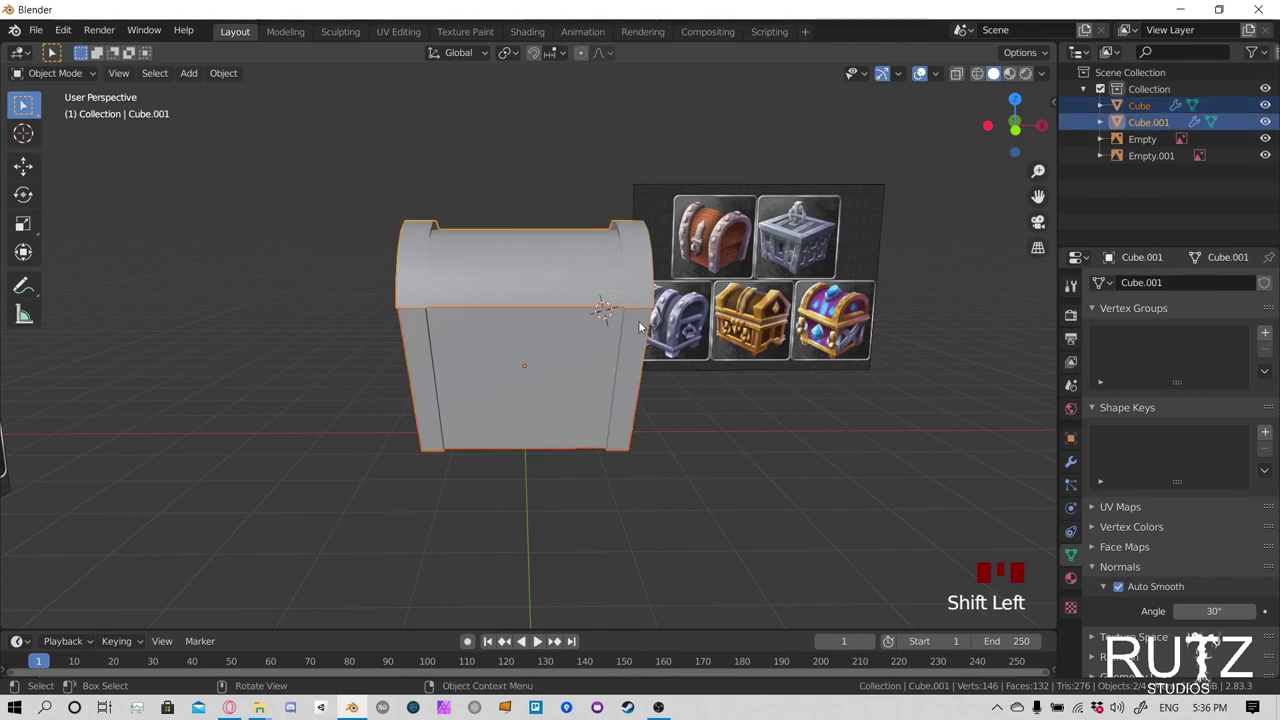
middle_drag(645, 328, 580, 276)
key(g)
right_click(549, 297)
key(g)
right_click(485, 288)
middle_drag(487, 288, 613, 265)
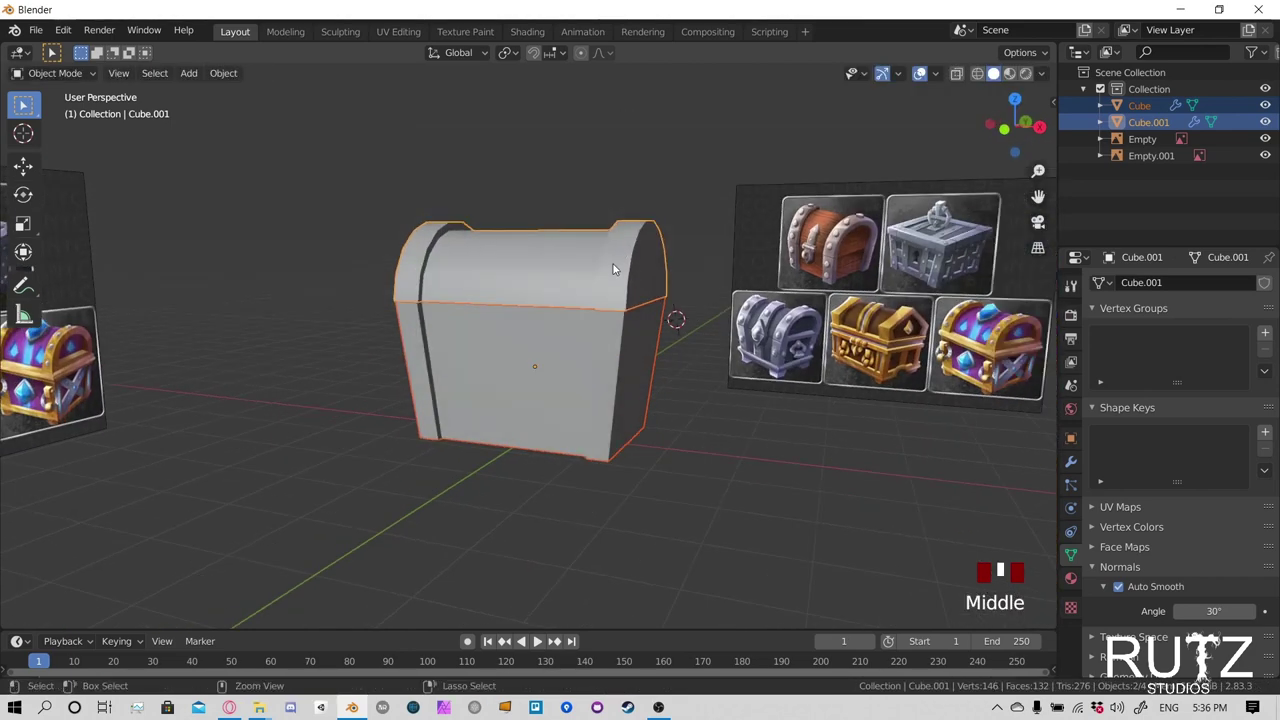
Join the selected chest body and lid into a single object
key(ctrl+j)
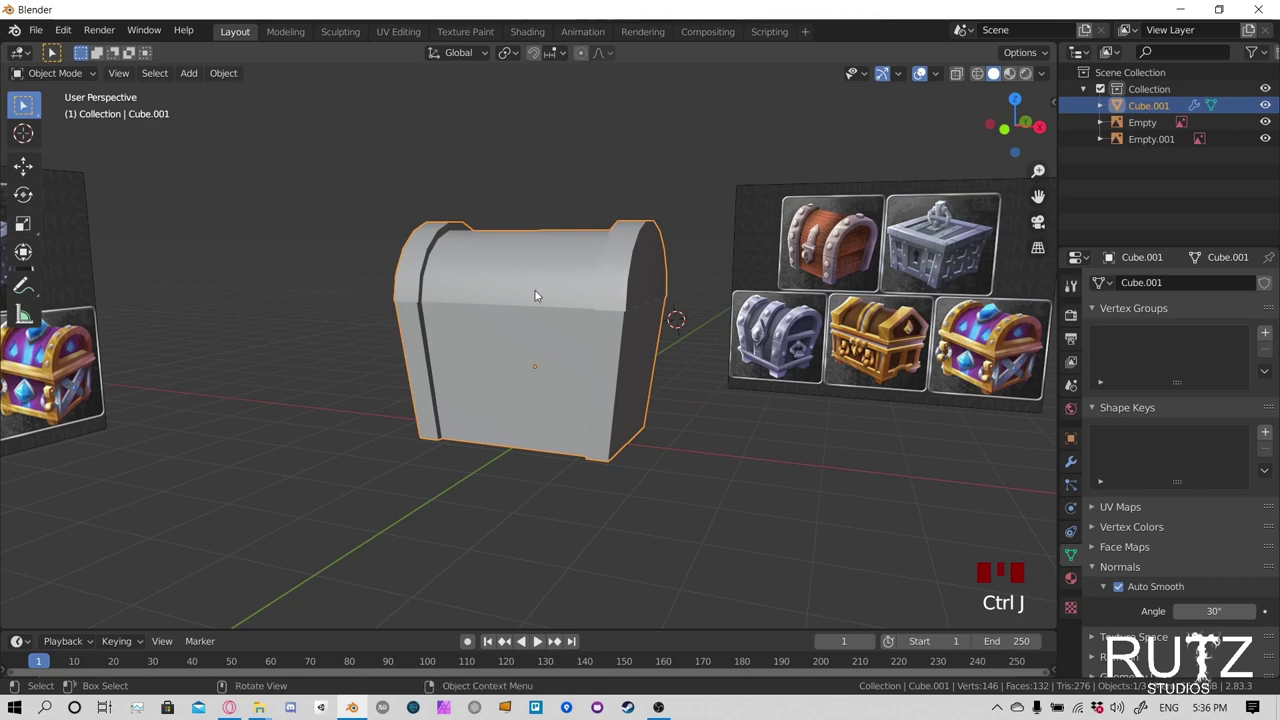
key(Tab)
key(Tab)
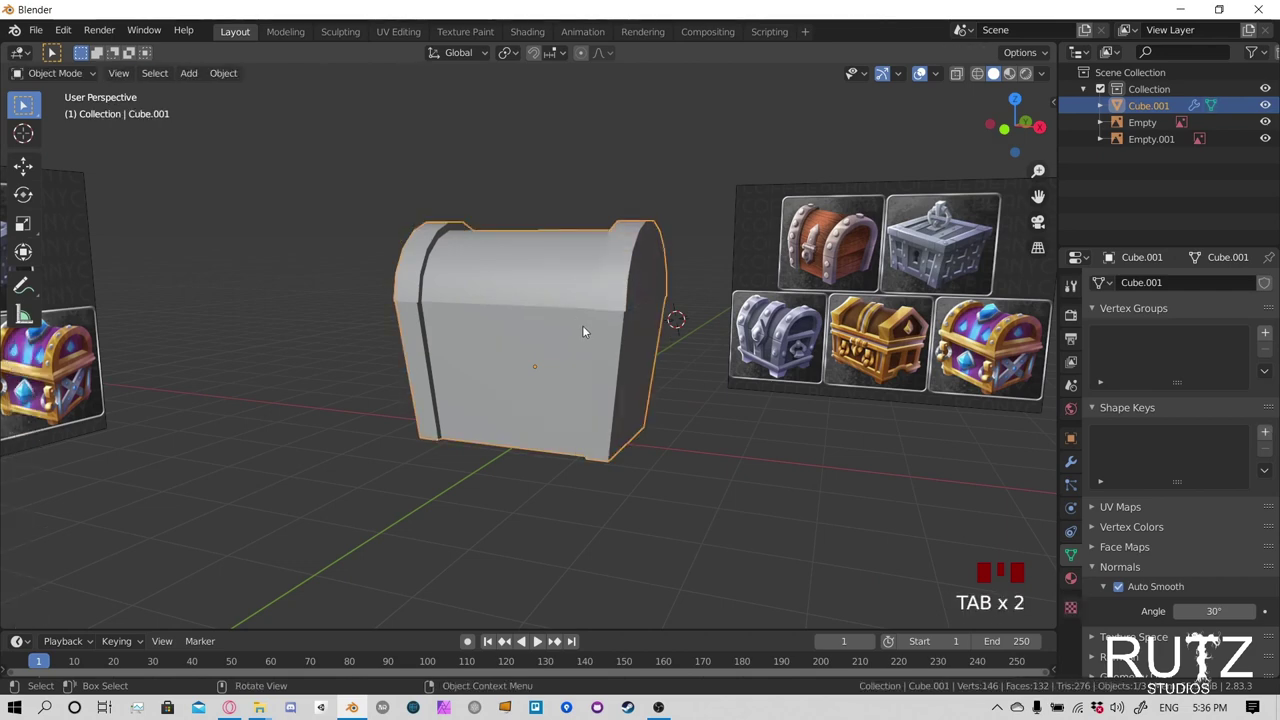
right_click(550, 186)
click(496, 267)
double_click(431, 263)
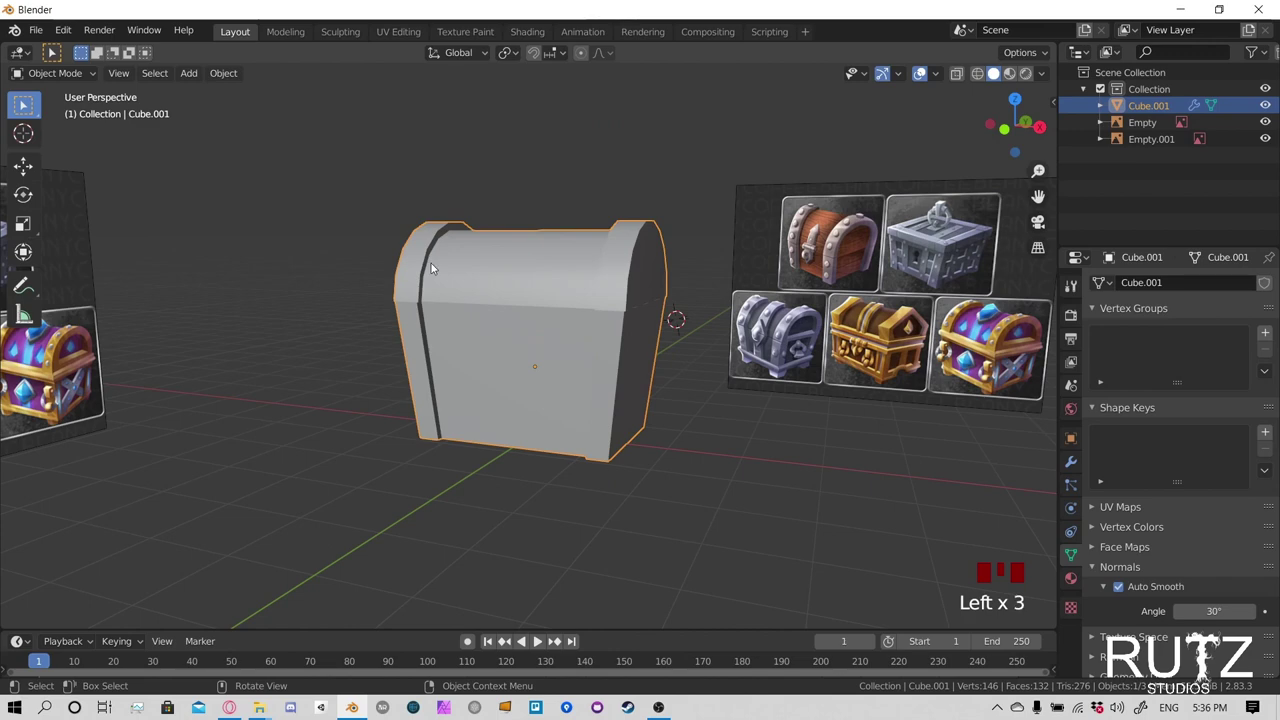
key(g)
key(g)
key(g)
click(420, 250)
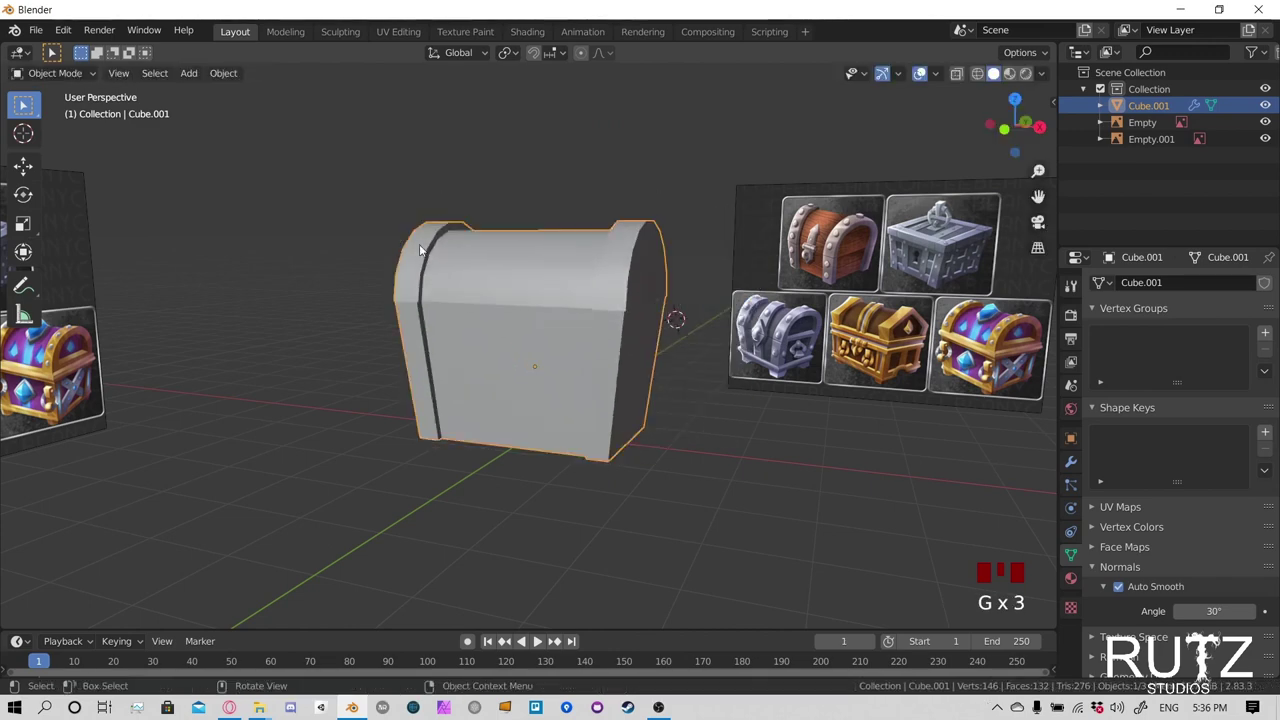
In the Modeling workspace, add one vertical loop cut across the lid, slid toward the chest's centre with a factor of about 0.463
click(286, 31)
middle_drag(560, 300, 497, 294)
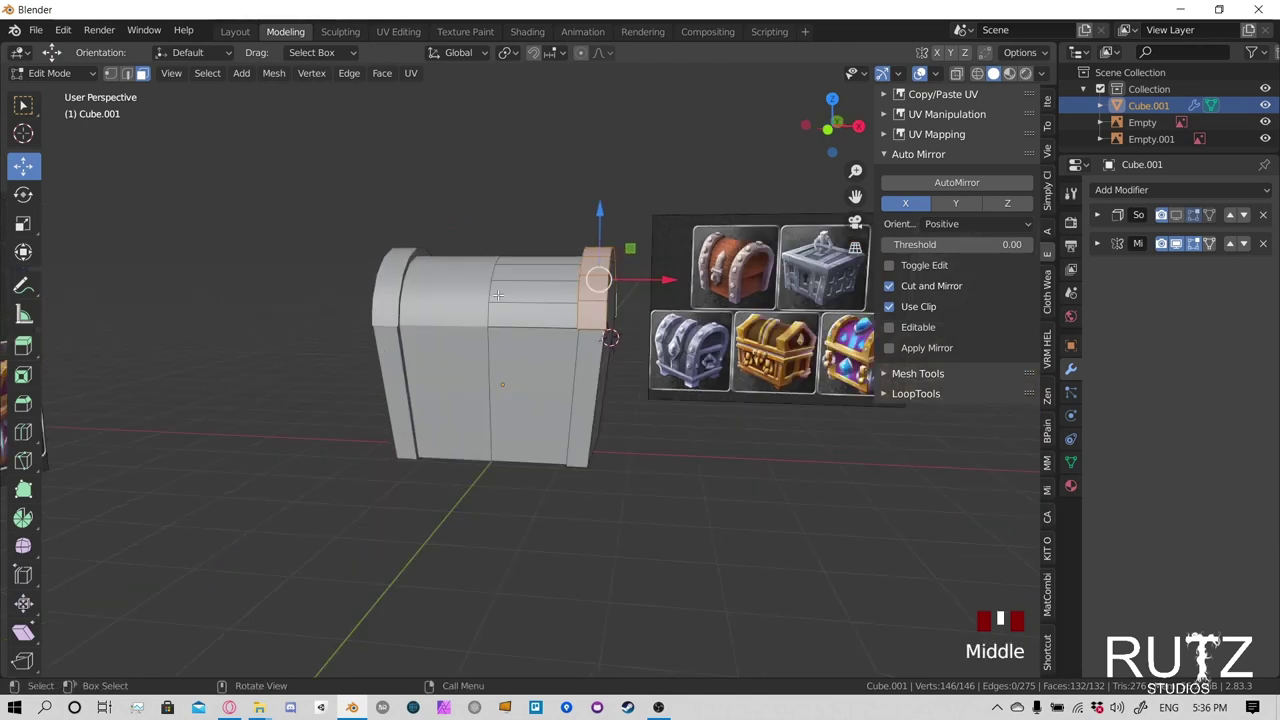
scroll(600, 420, up, 2)
shift+middle_drag(600, 420, 557, 385)
key(ctrl+r)
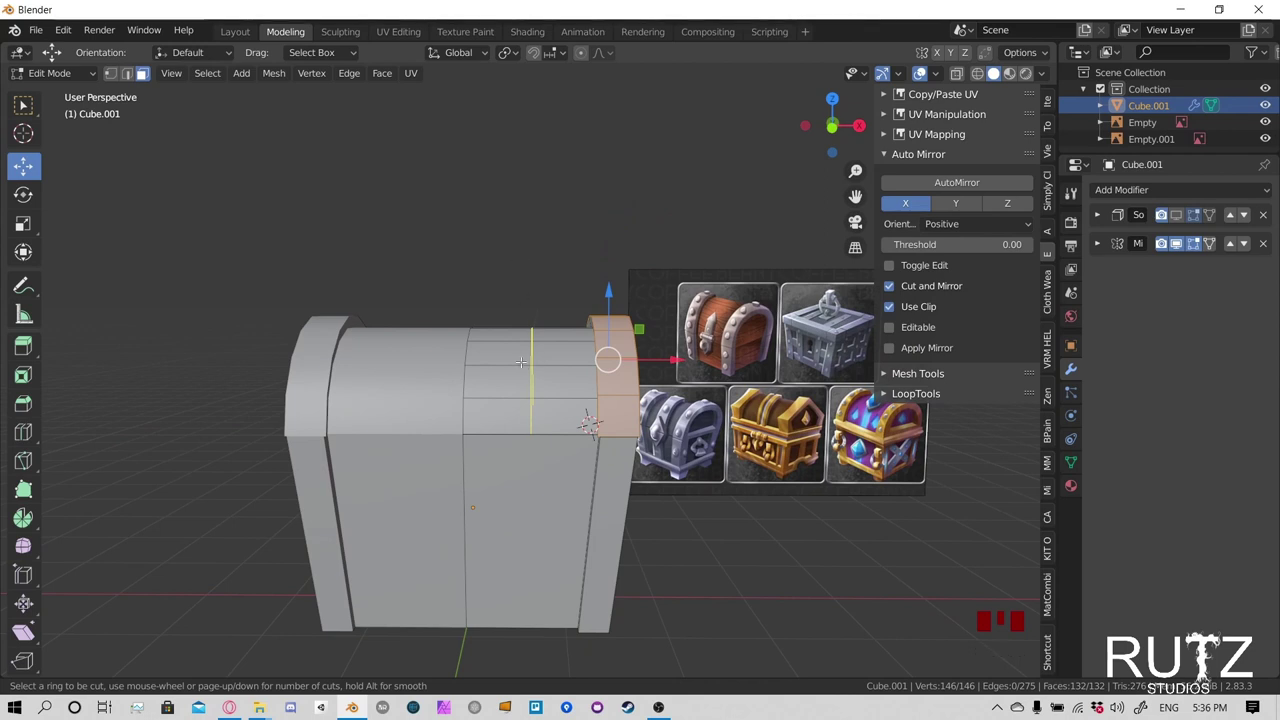
click(521, 362)
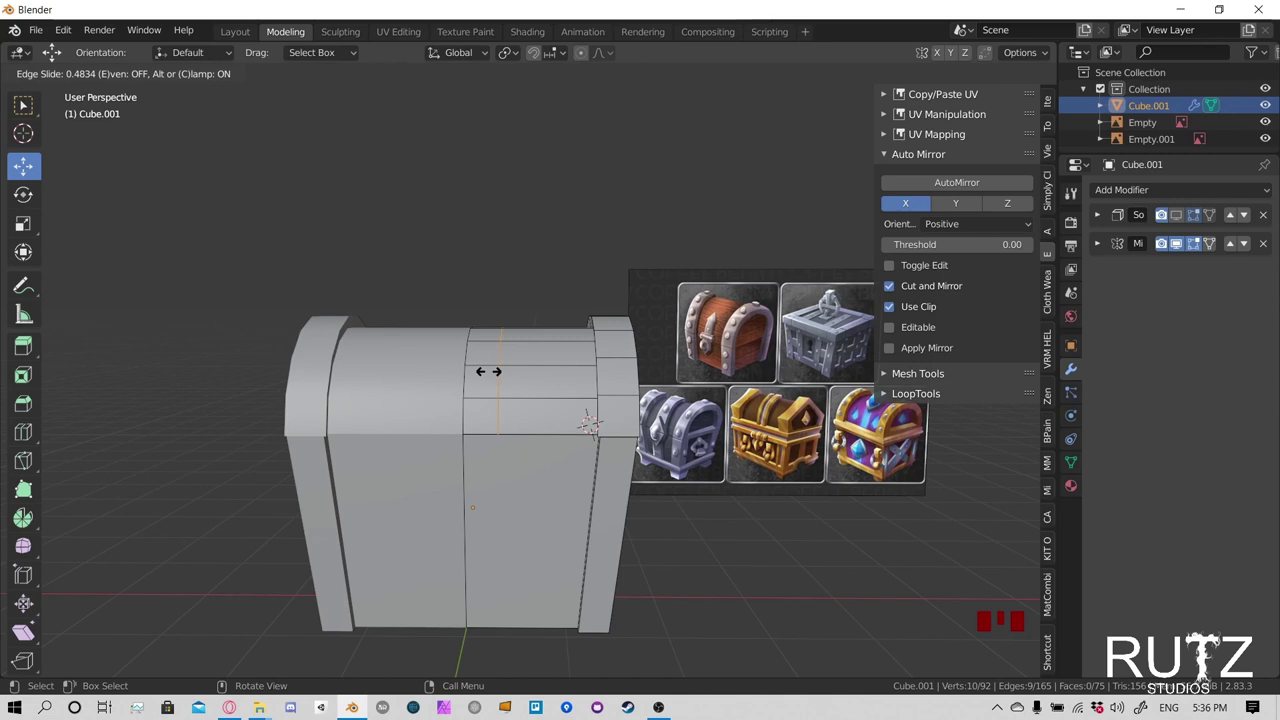
click(490, 373)
Add a matching vertical loop cut down the chest body, slid toward the centre with a factor of about 0.458
key(ctrl+r)
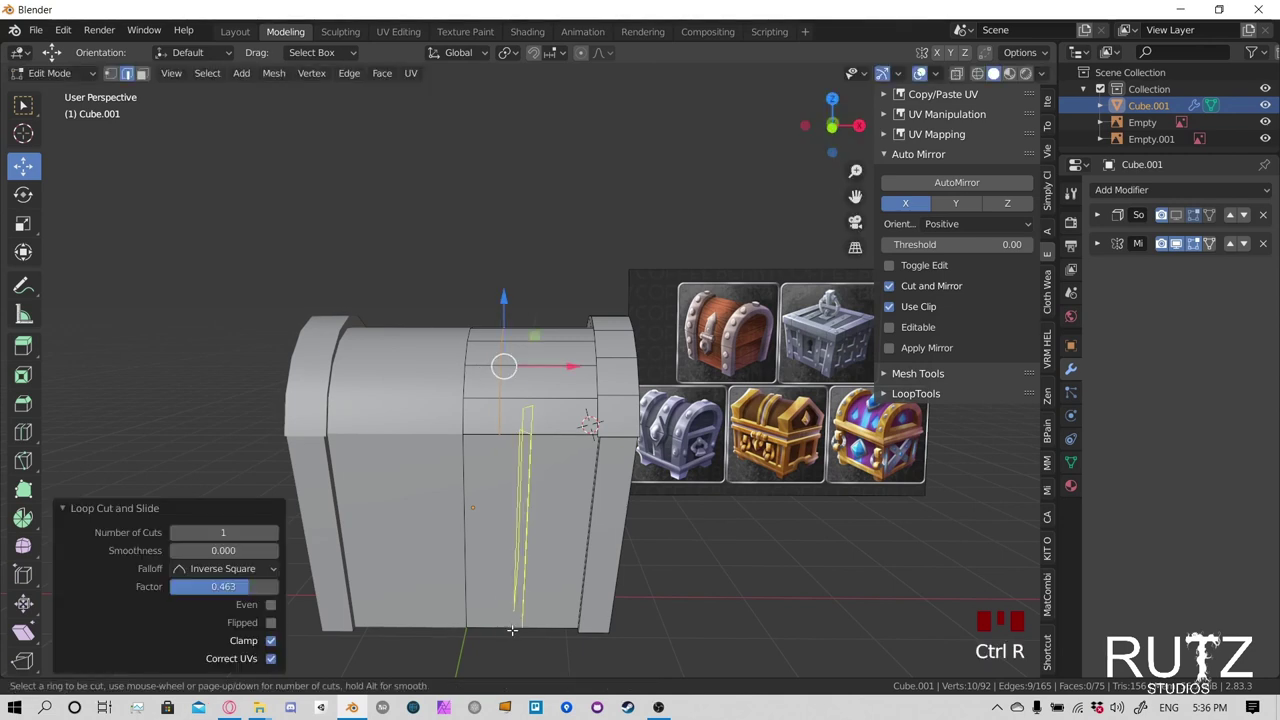
click(510, 622)
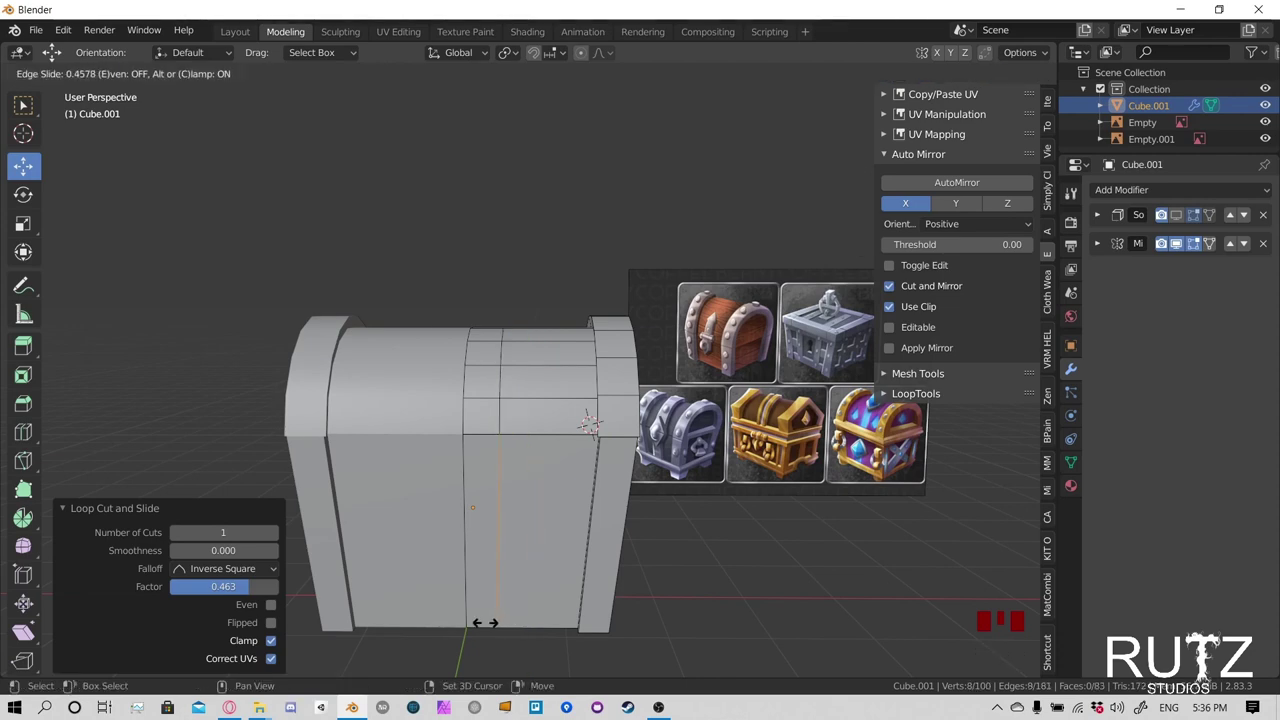
click(483, 622)
middle_drag(483, 622, 580, 492)
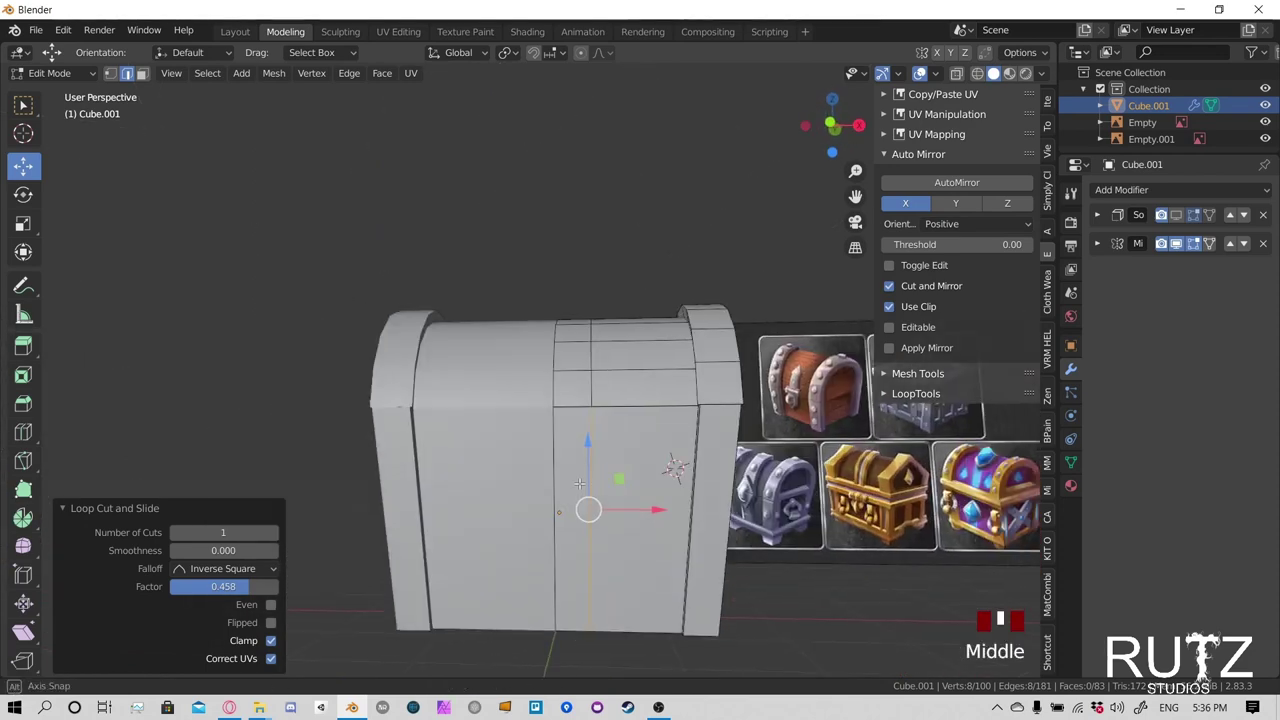
Add a horizontal loop cut around the chest body slightly above mid-height, with a slide factor of about -0.136
click(22, 104)
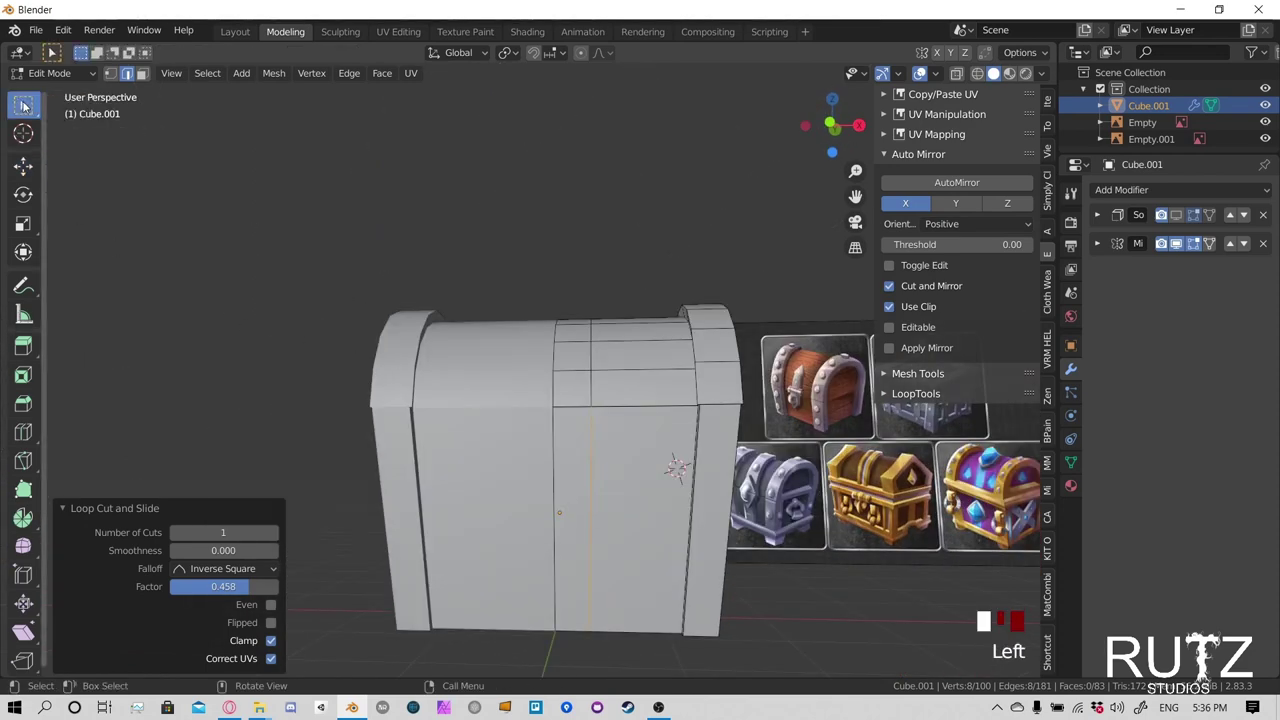
click(143, 74)
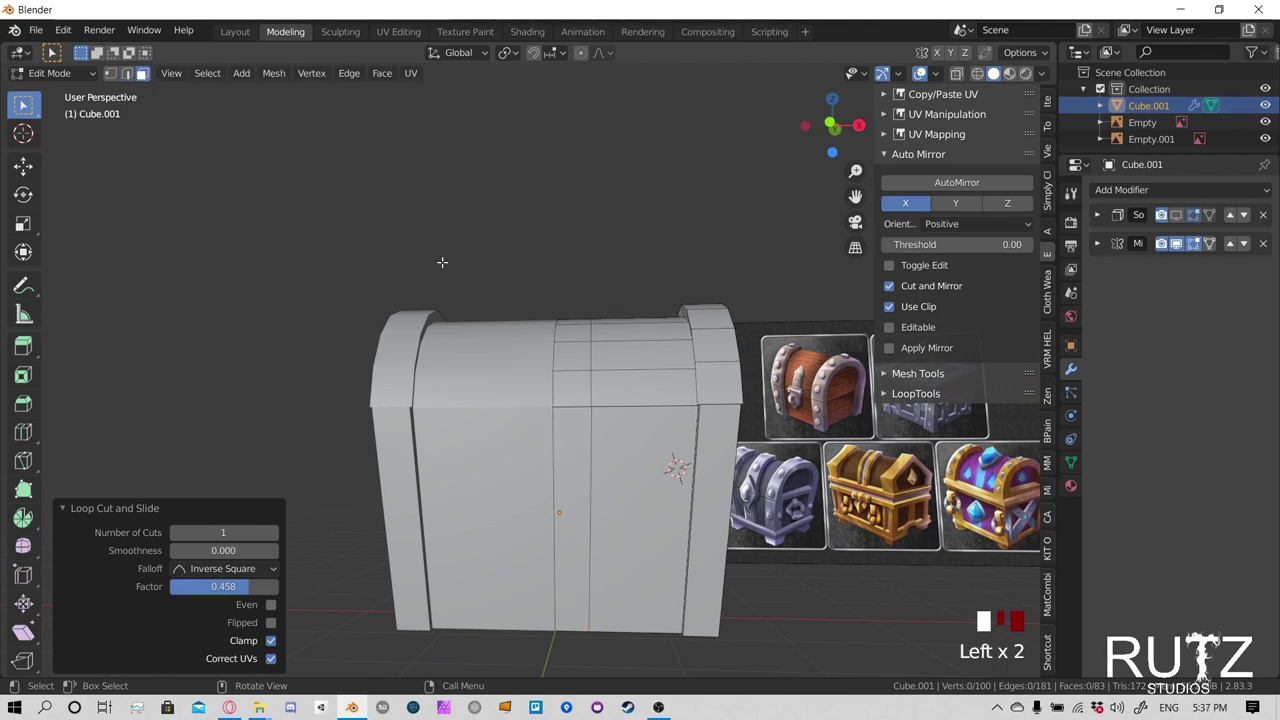
middle_drag(575, 455, 791, 417)
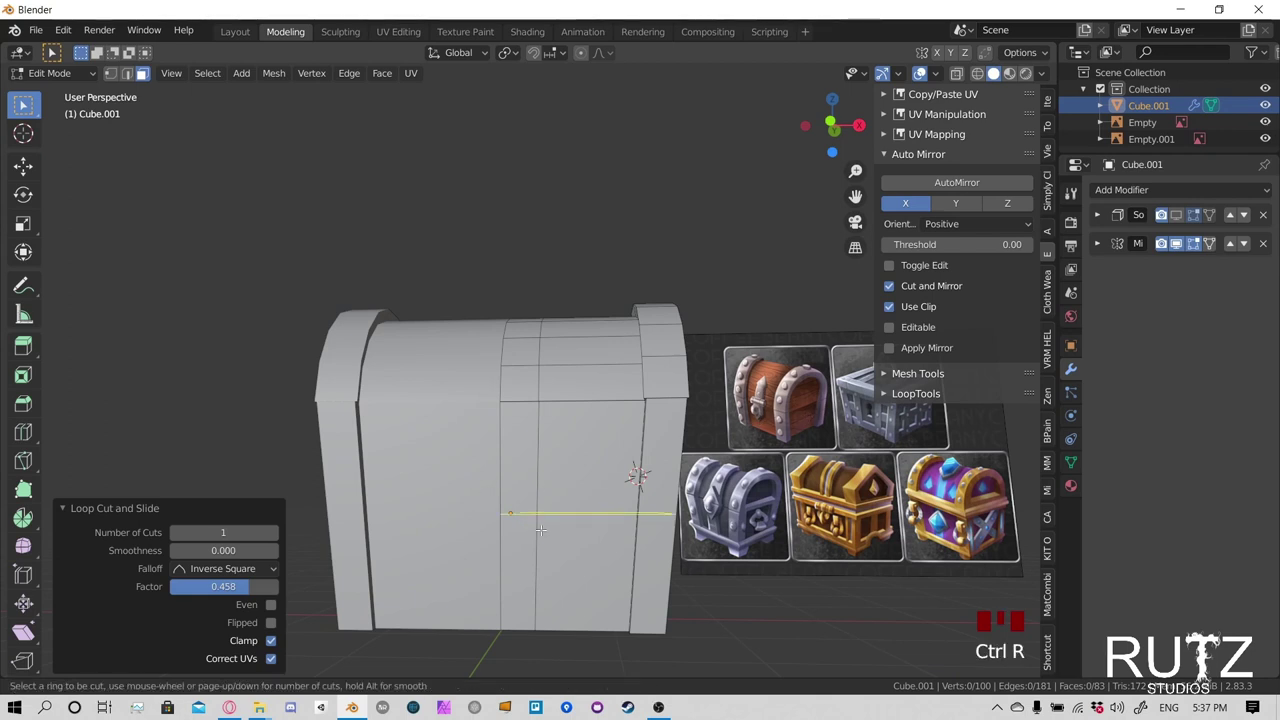
click(648, 516)
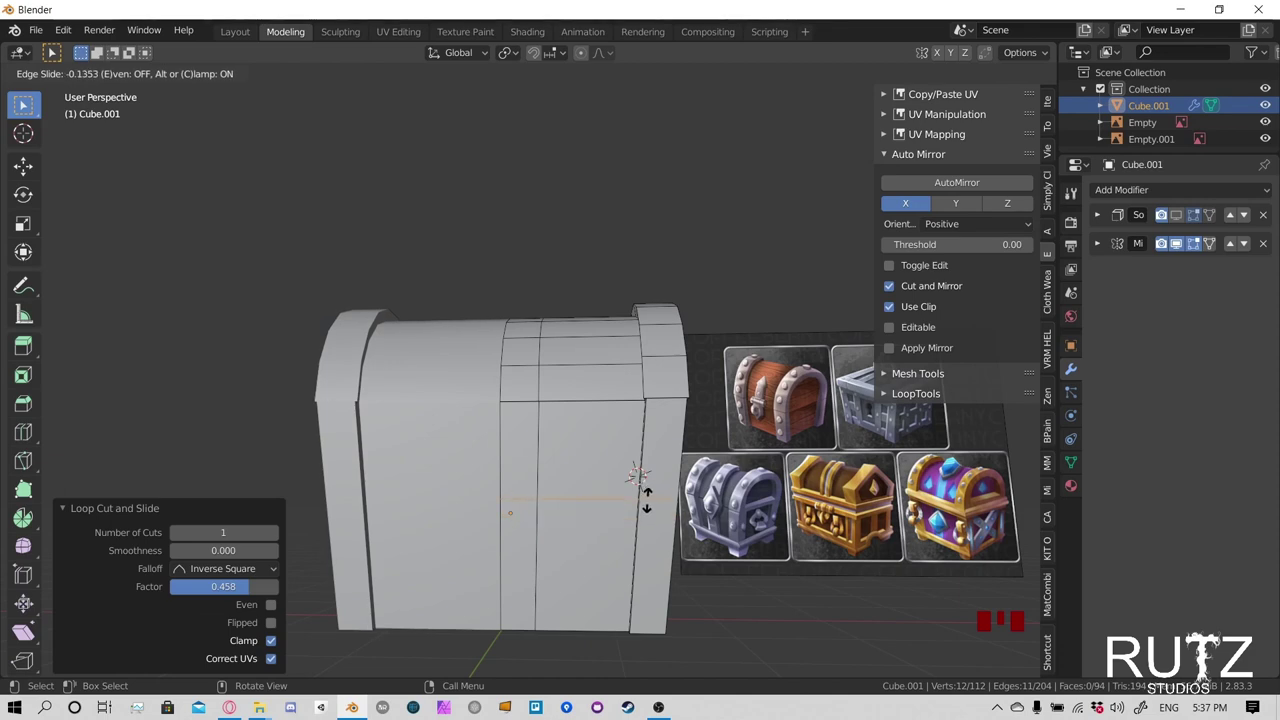
click(648, 498)
middle_drag(660, 456, 880, 510)
Select the central strip of four faces running from the body's upper front up over the lid
click(142, 74)
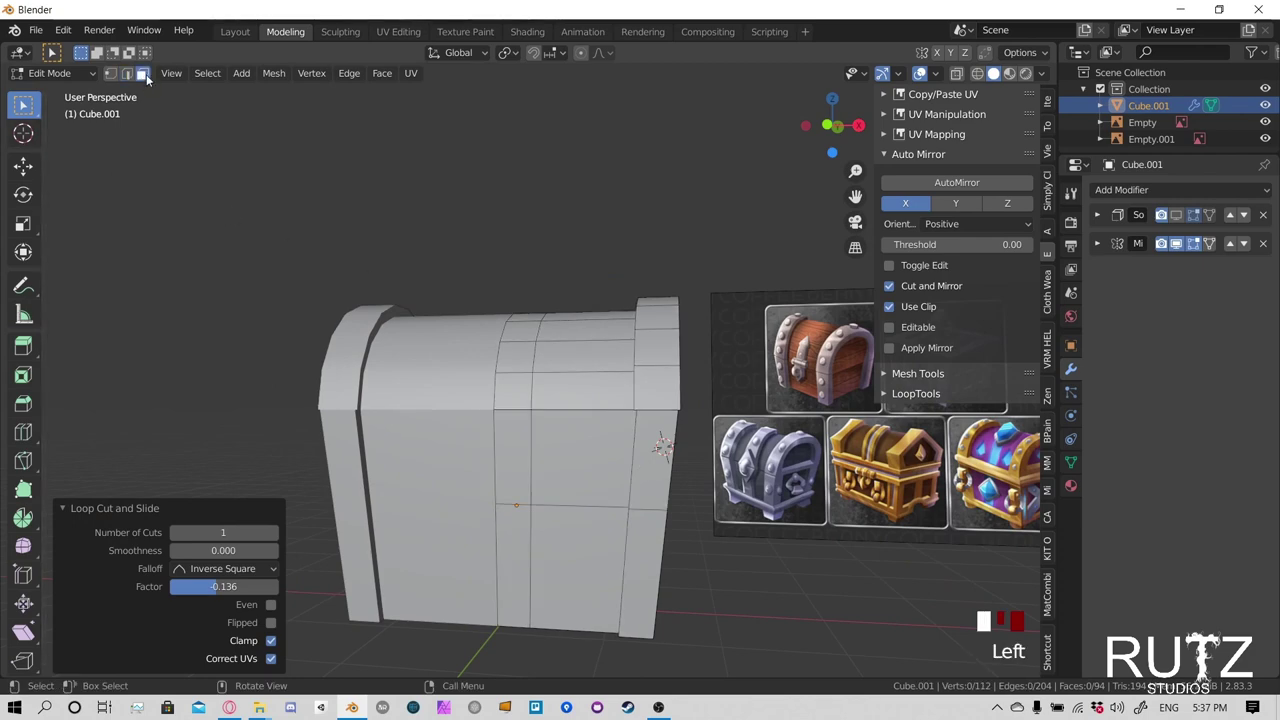
click(513, 466)
shift+click(515, 390)
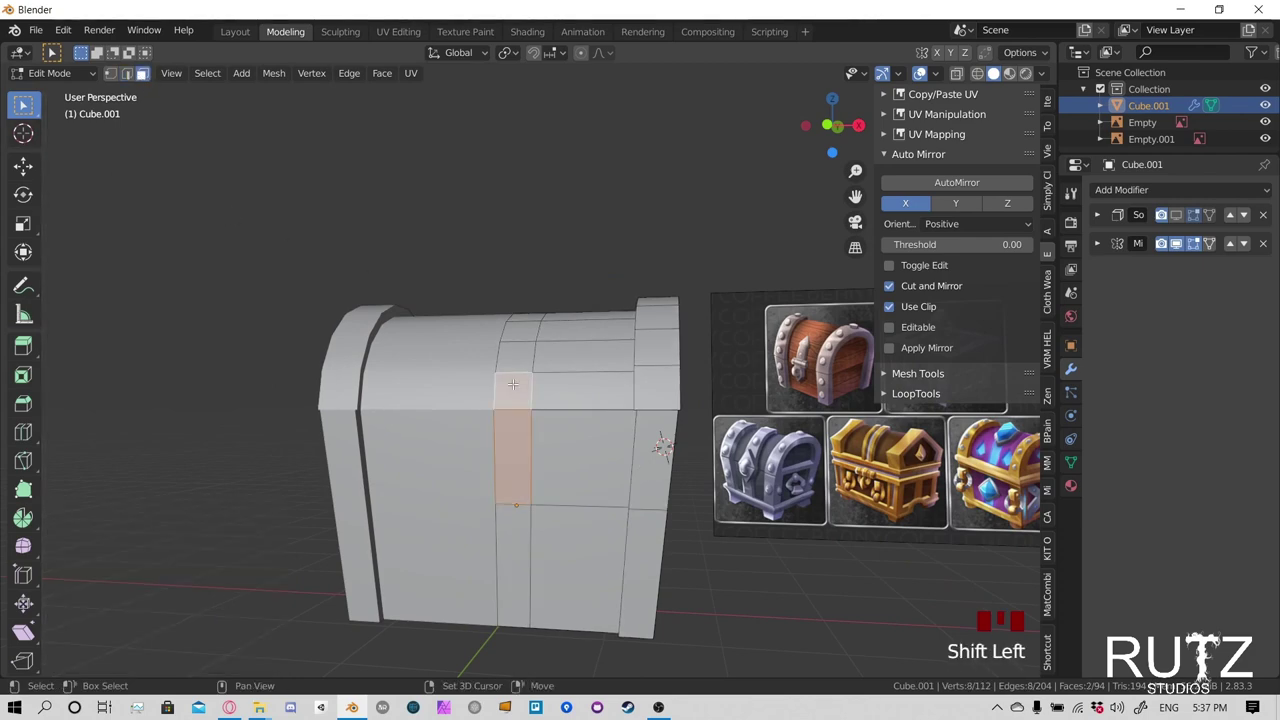
shift+click(536, 366)
middle_drag(545, 367, 845, 345)
shift+click(519, 348)
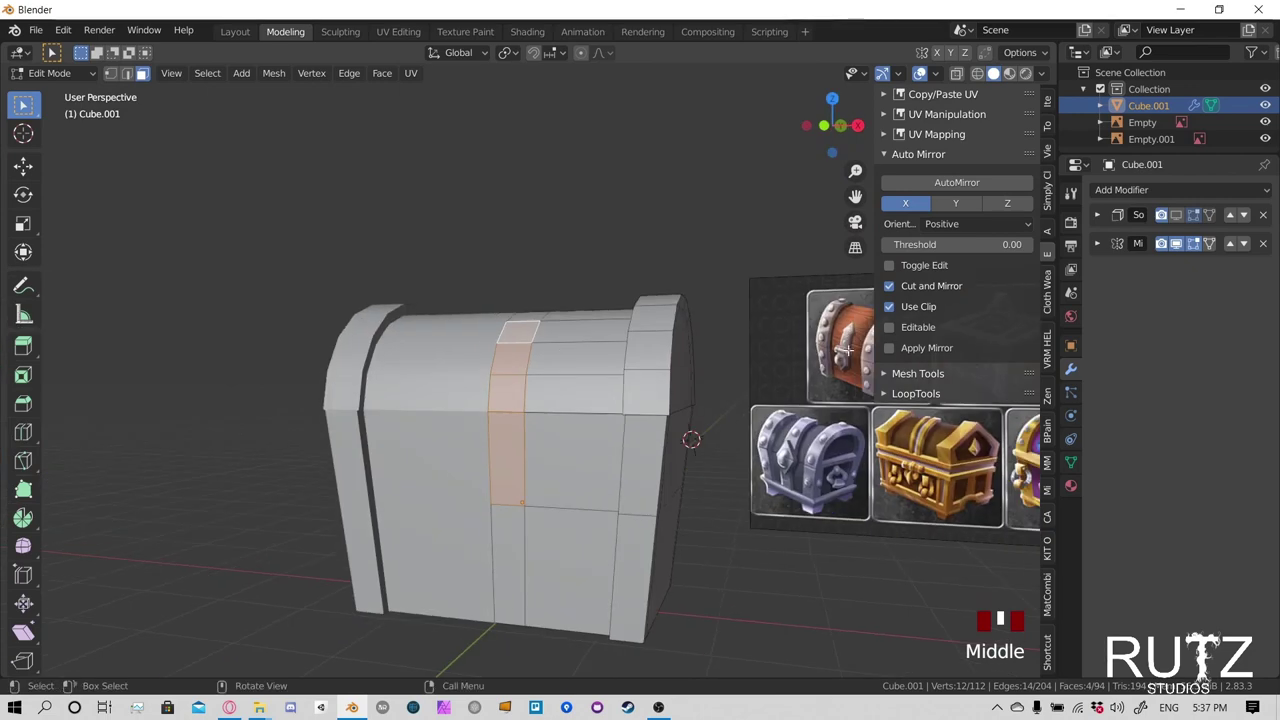
middle_drag(541, 429, 573, 403)
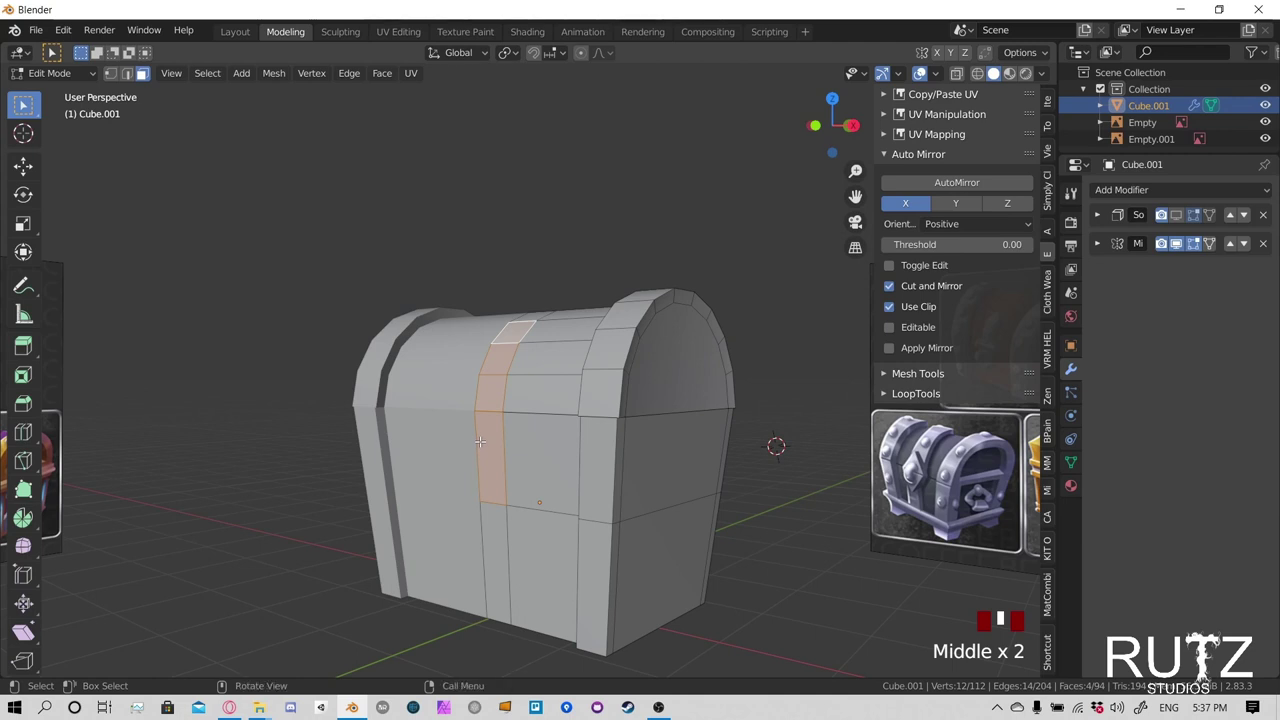
Duplicate the selected face strip in place and separate it into its own object, returning to the Layout workspace
key(shift+d)
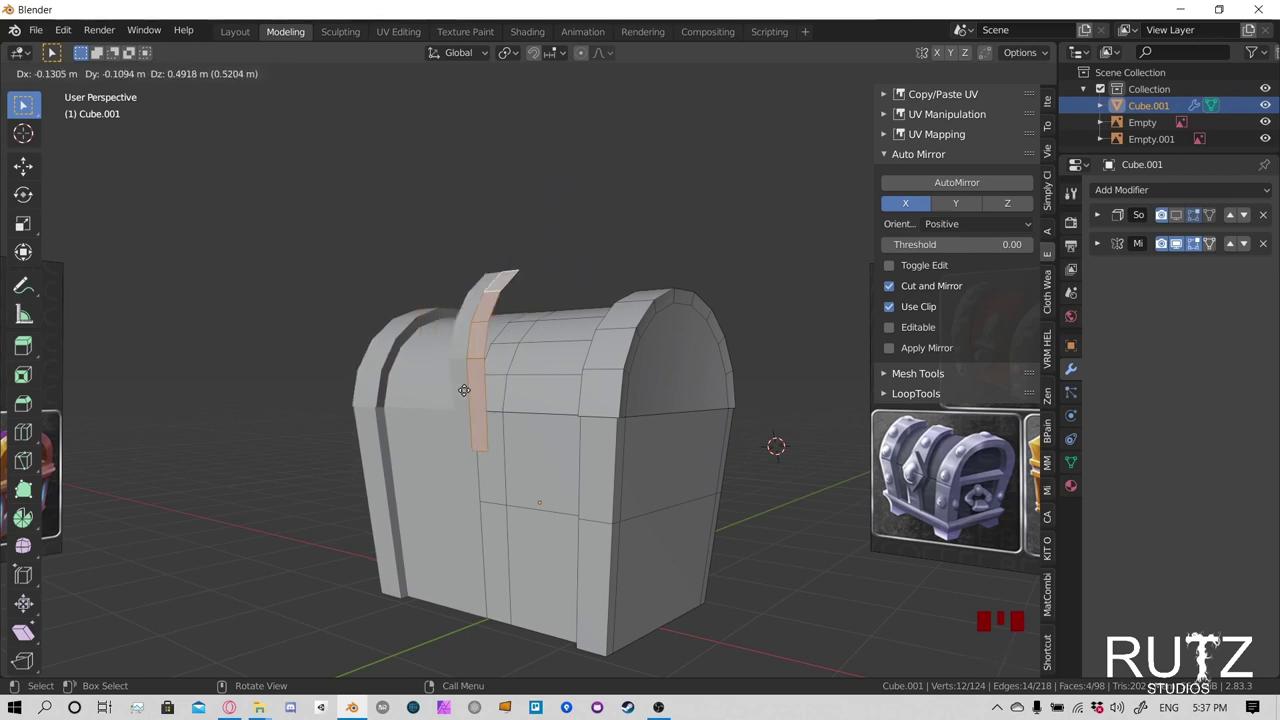
right_click(478, 440)
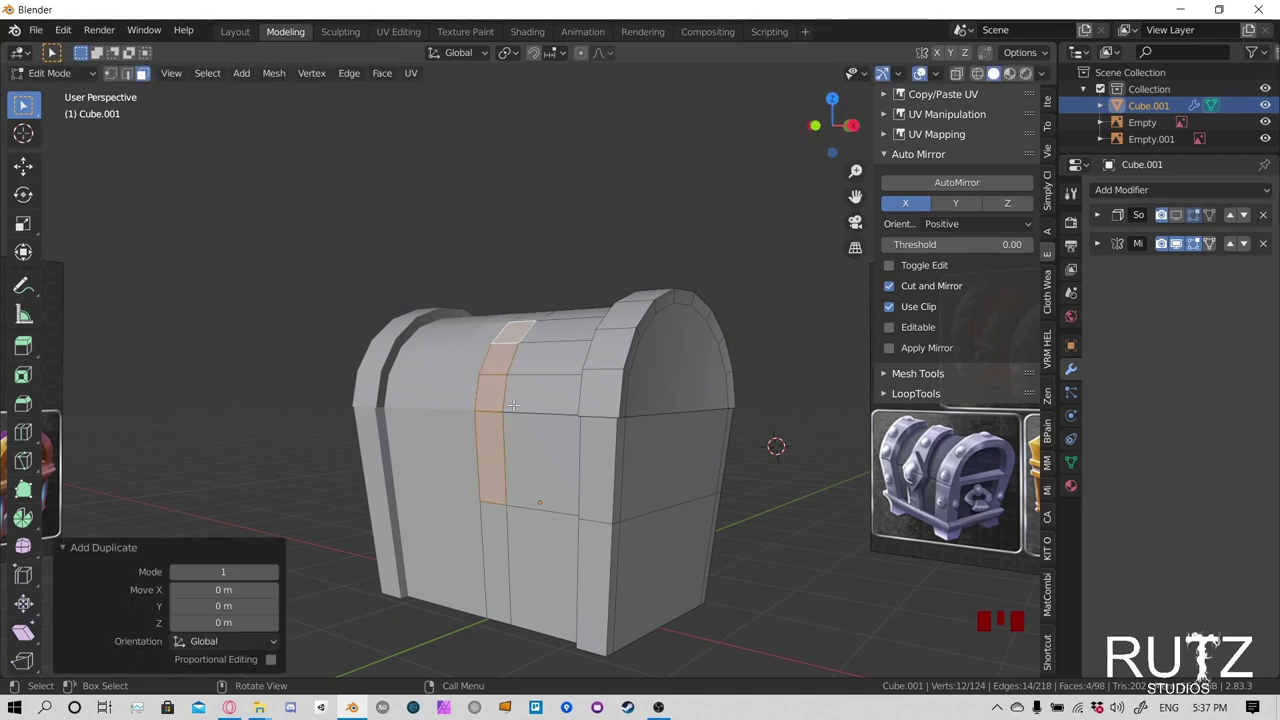
key(g)
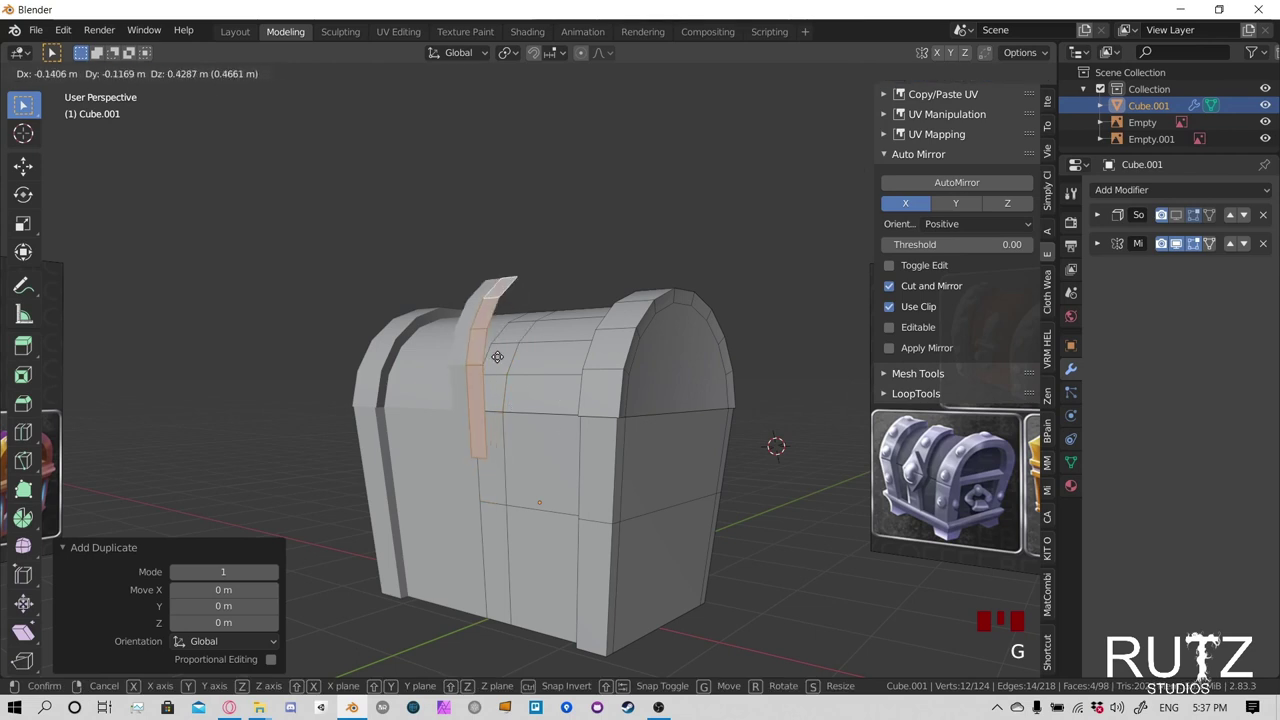
right_click(510, 373)
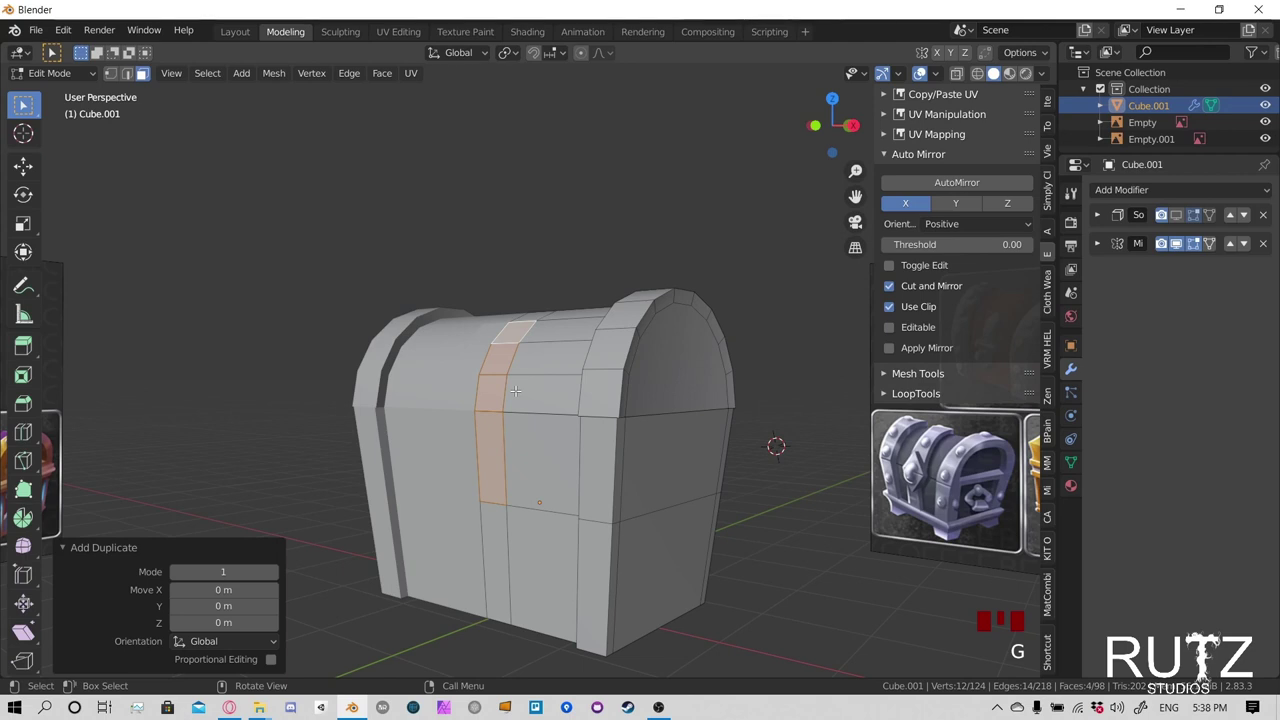
key(p)
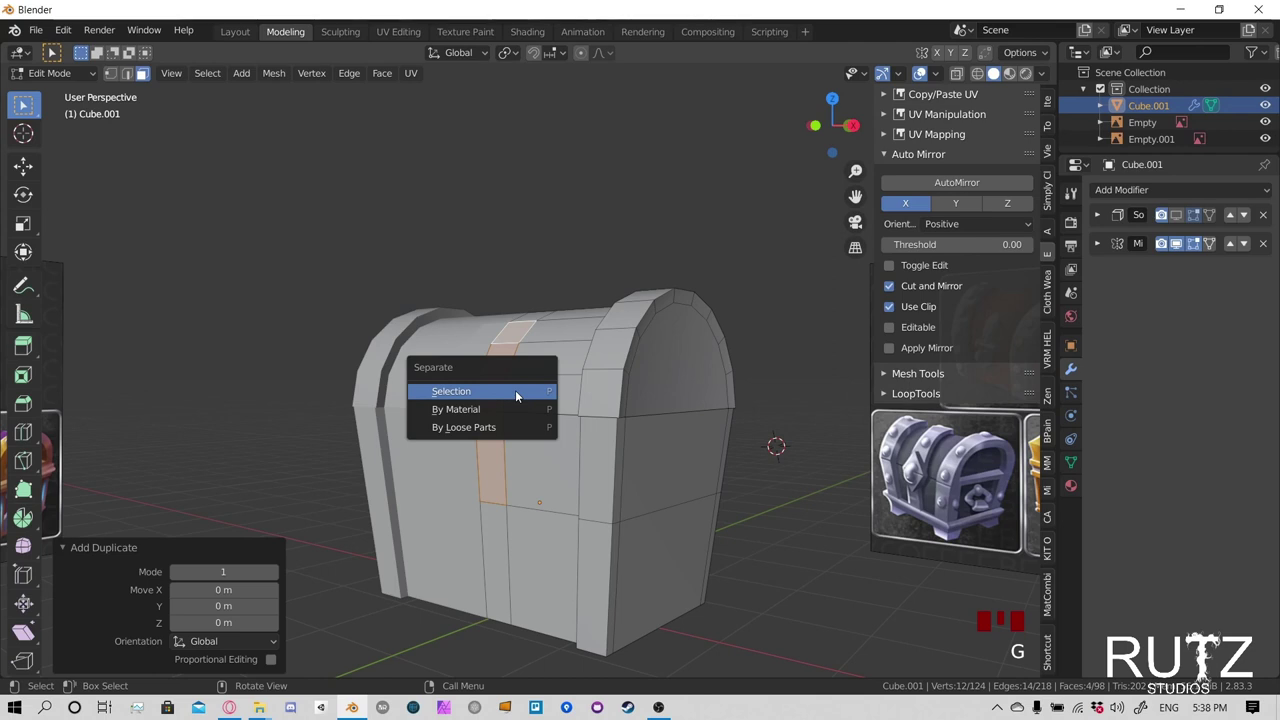
click(471, 393)
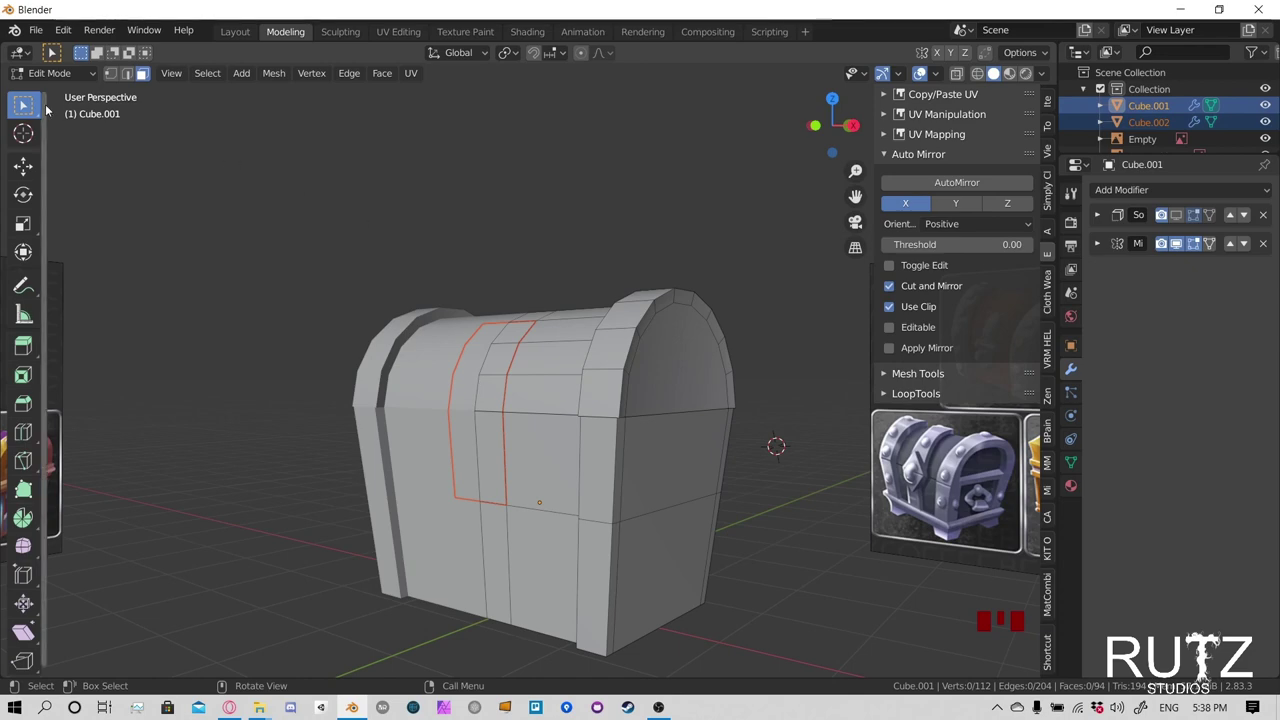
click(60, 74)
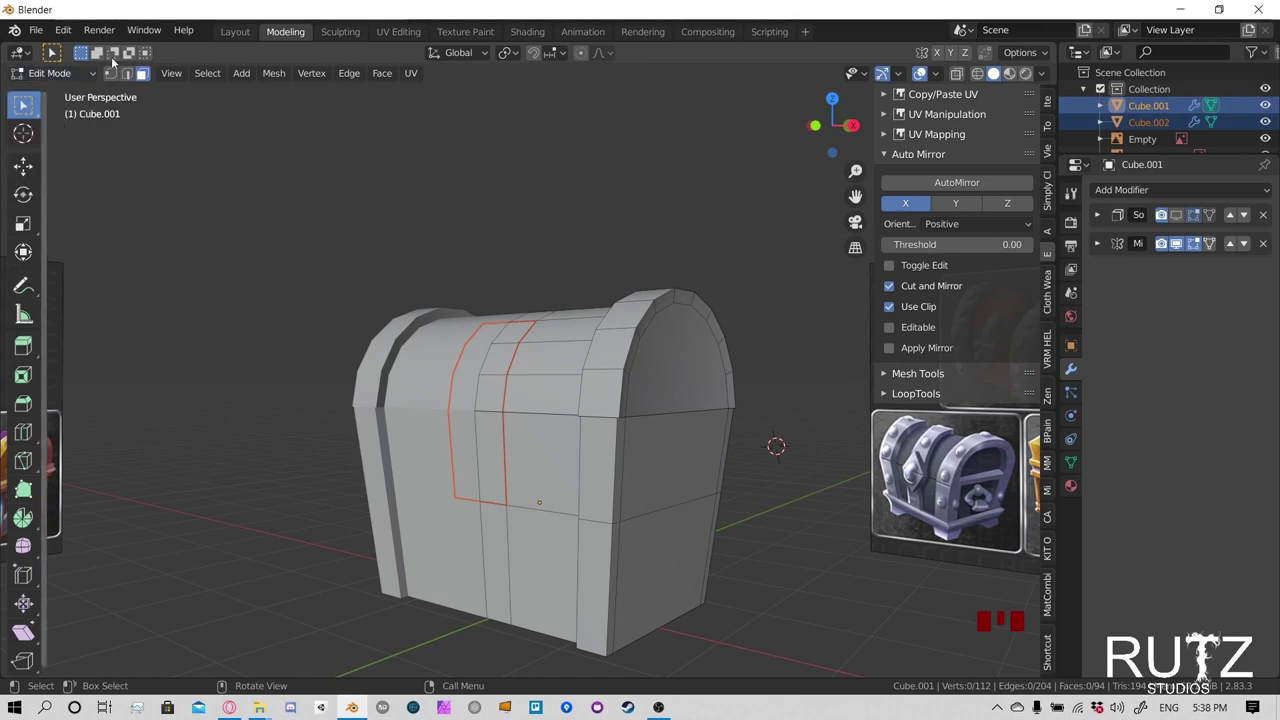
click(235, 31)
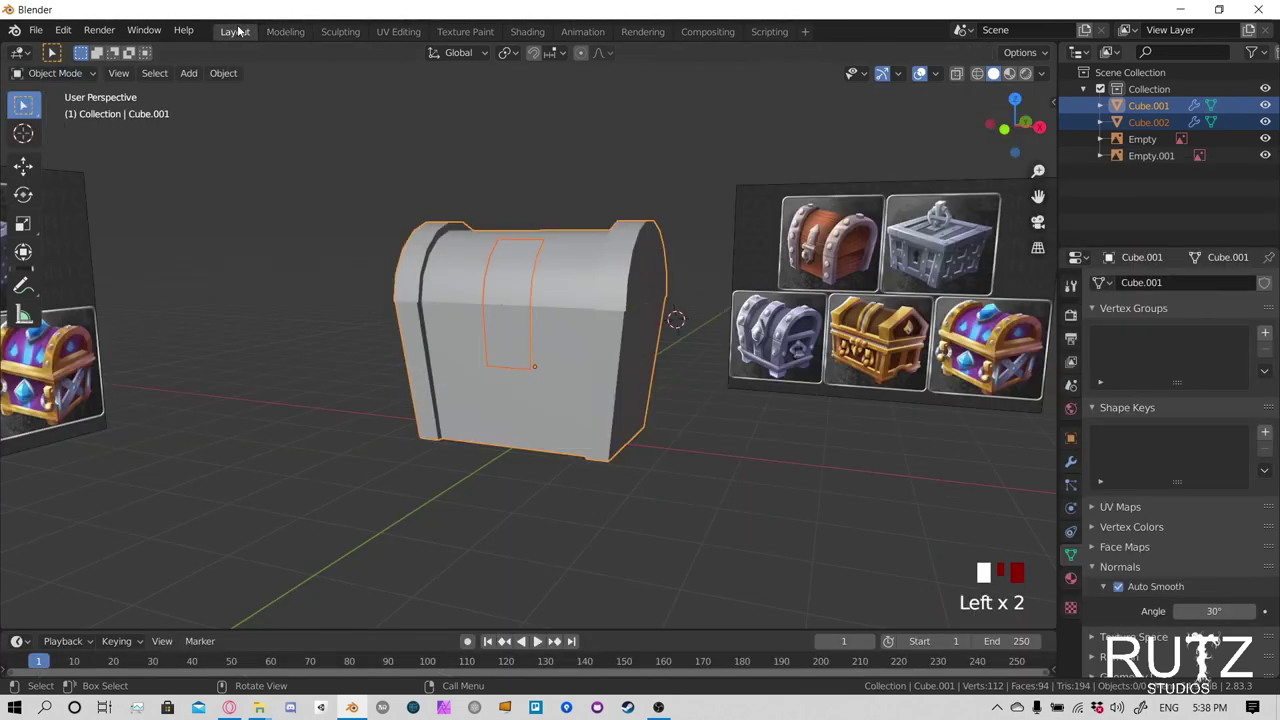
Select only the separated strap strip and open it for mesh editing in the Modeling workspace
click(558, 153)
click(510, 262)
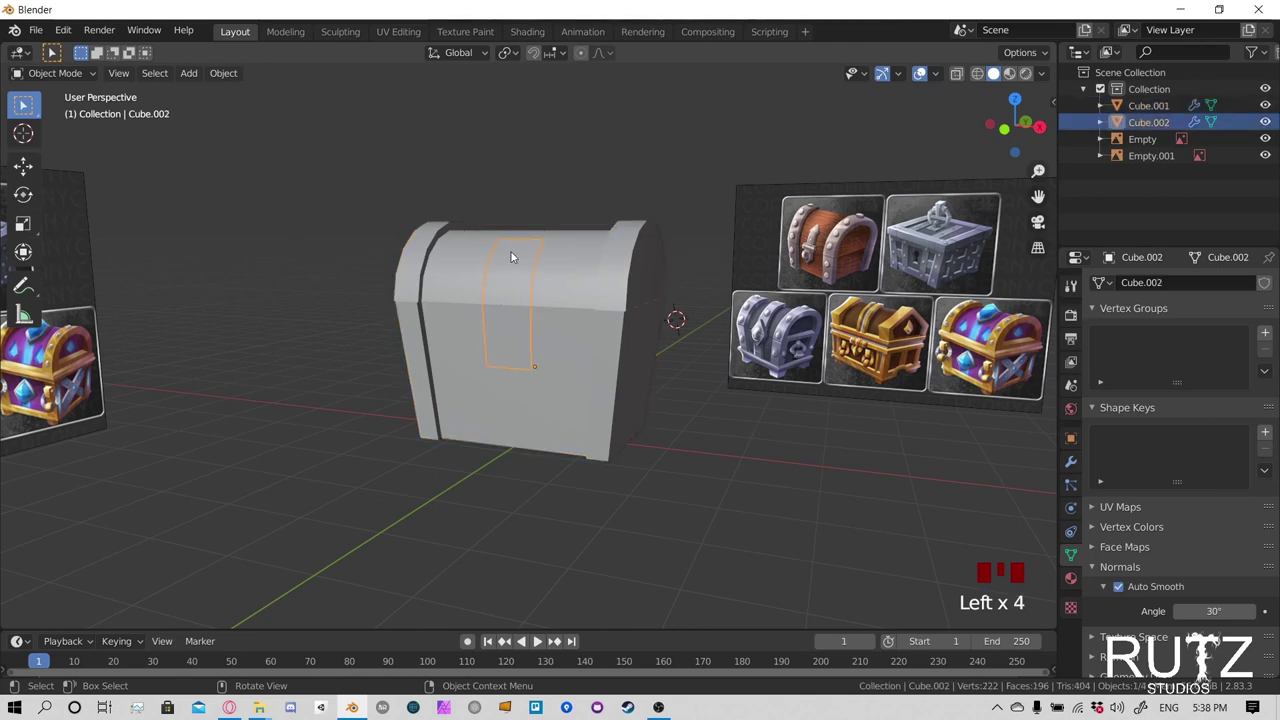
shift+click(515, 262)
shift+click(515, 262)
click(515, 262)
click(540, 186)
click(523, 263)
key(g)
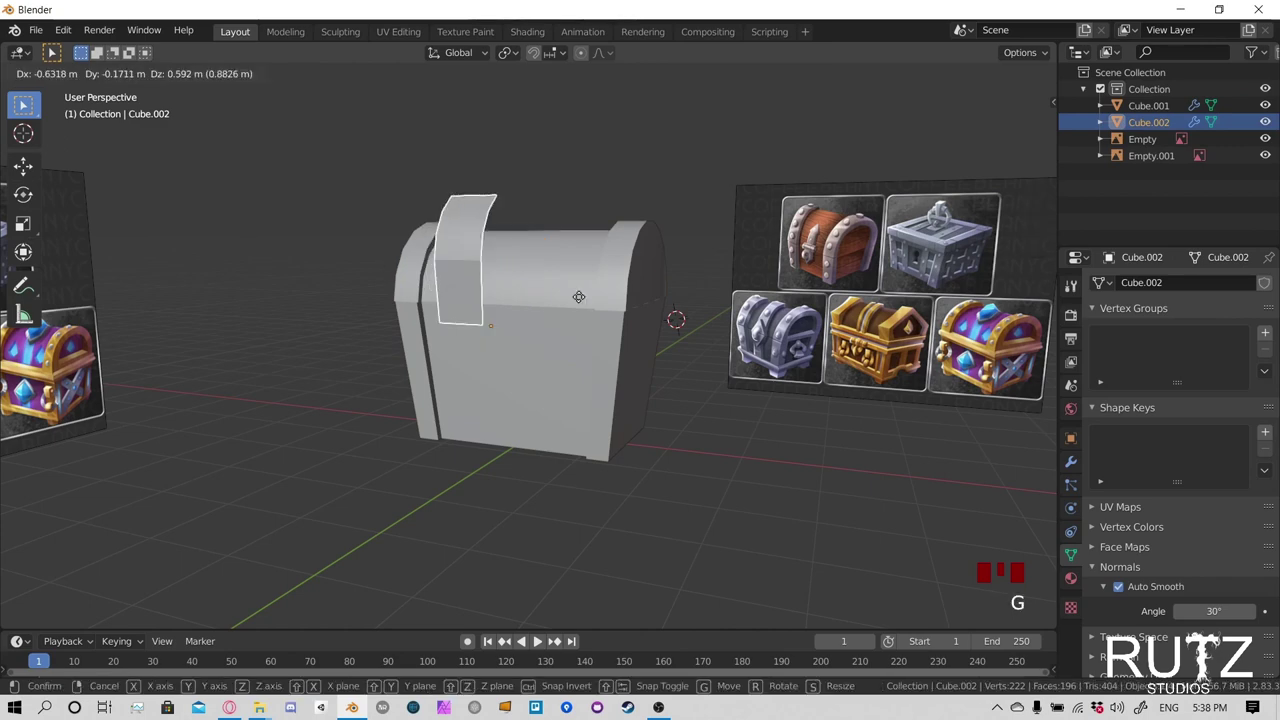
click(521, 252)
mouse_move(521, 252)
middle_down()
mouse_move(533, 274)
mouse_move(464, 263)
mouse_move(522, 264)
middle_up()
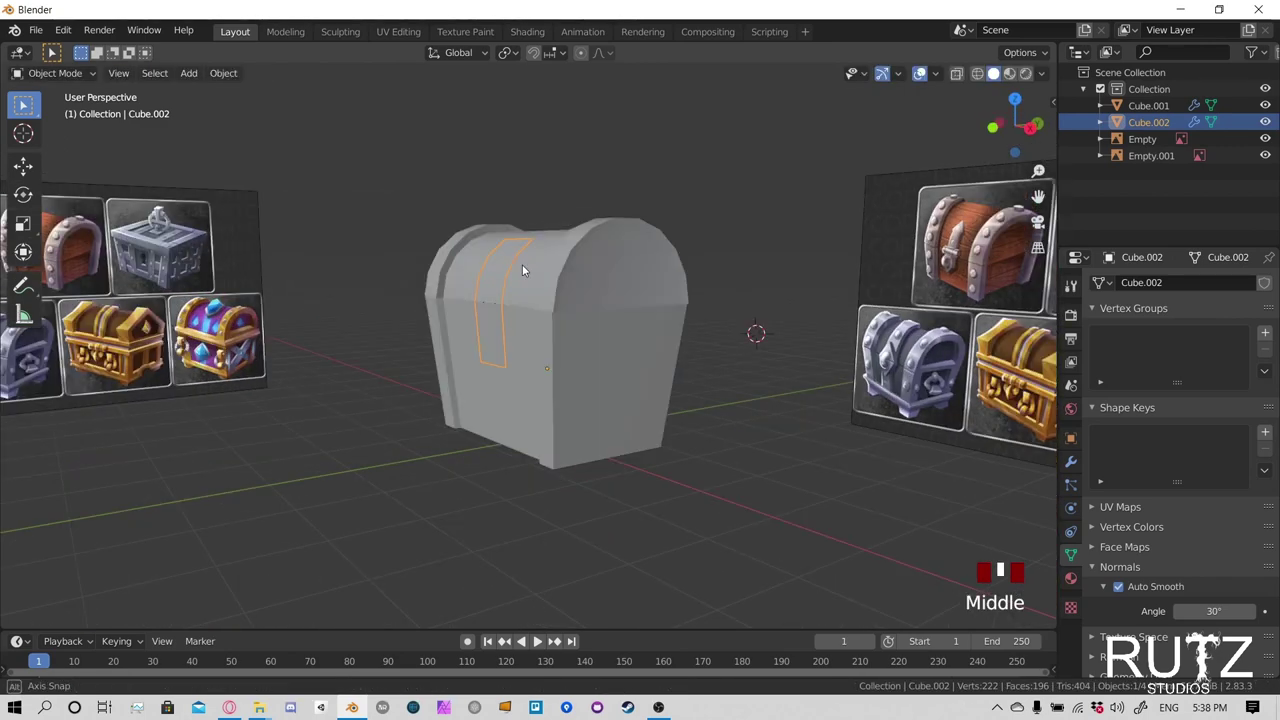
click(285, 31)
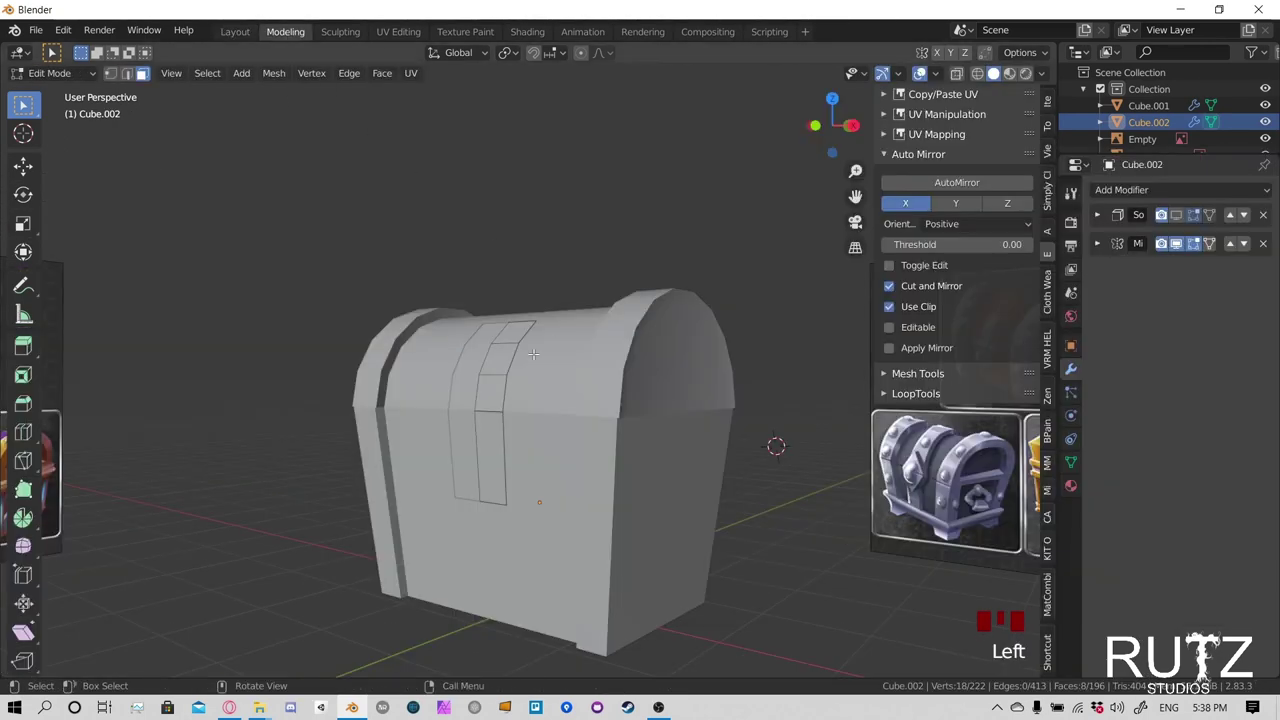
Select the strap's four faces from the lid down to the body and extrude them outward about 0.144 m
shift+middle_drag(521, 406, 530, 325)
click(535, 258)
shift+click(514, 285)
shift+click(517, 322)
shift+click(518, 380)
middle_drag(518, 380, 497, 348)
key(e)
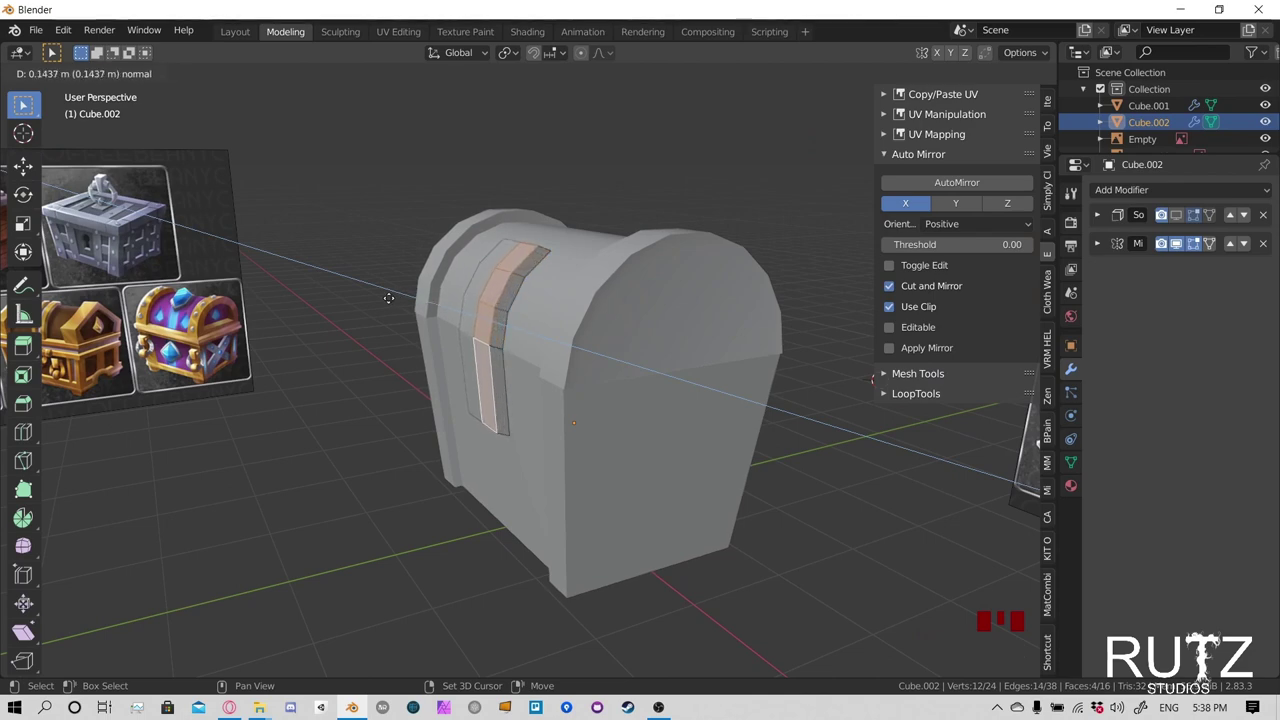
click(388, 298)
Inspect the extruded strap from the front and side, and undo the extrusion
middle_drag(388, 298, 674, 200)
middle_drag(617, 280, 679, 278)
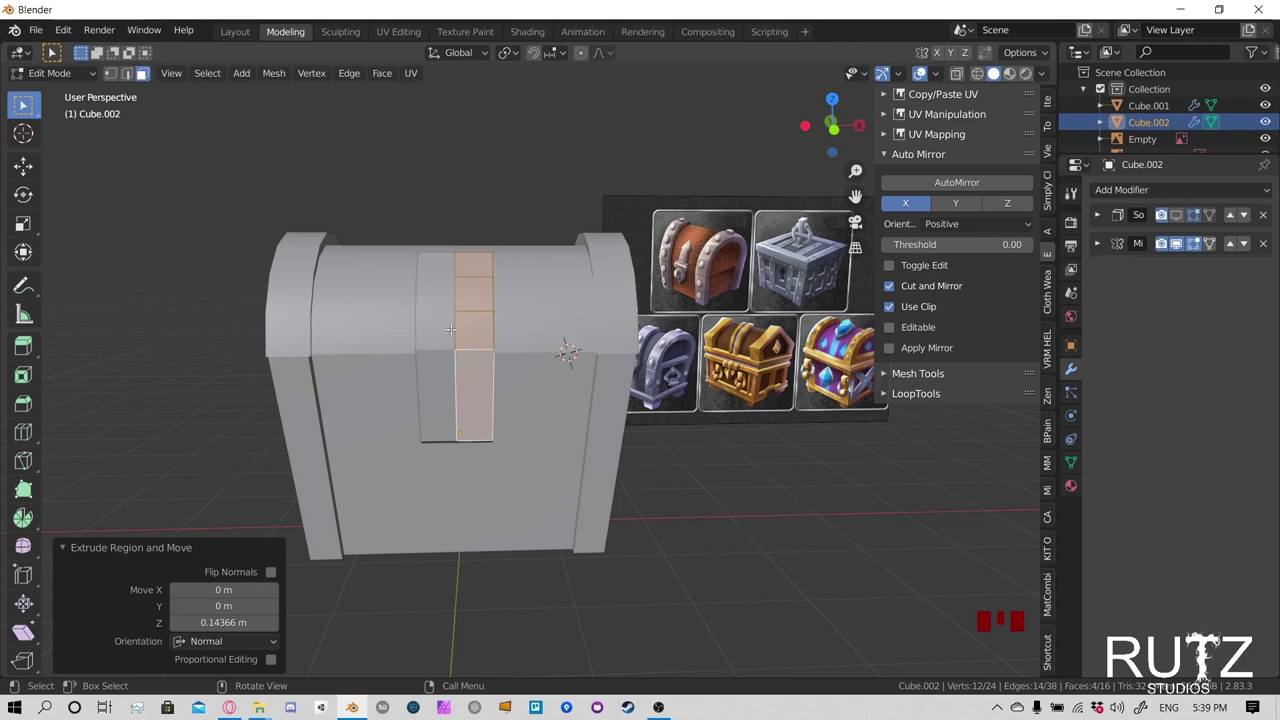
middle_drag(473, 309, 714, 318)
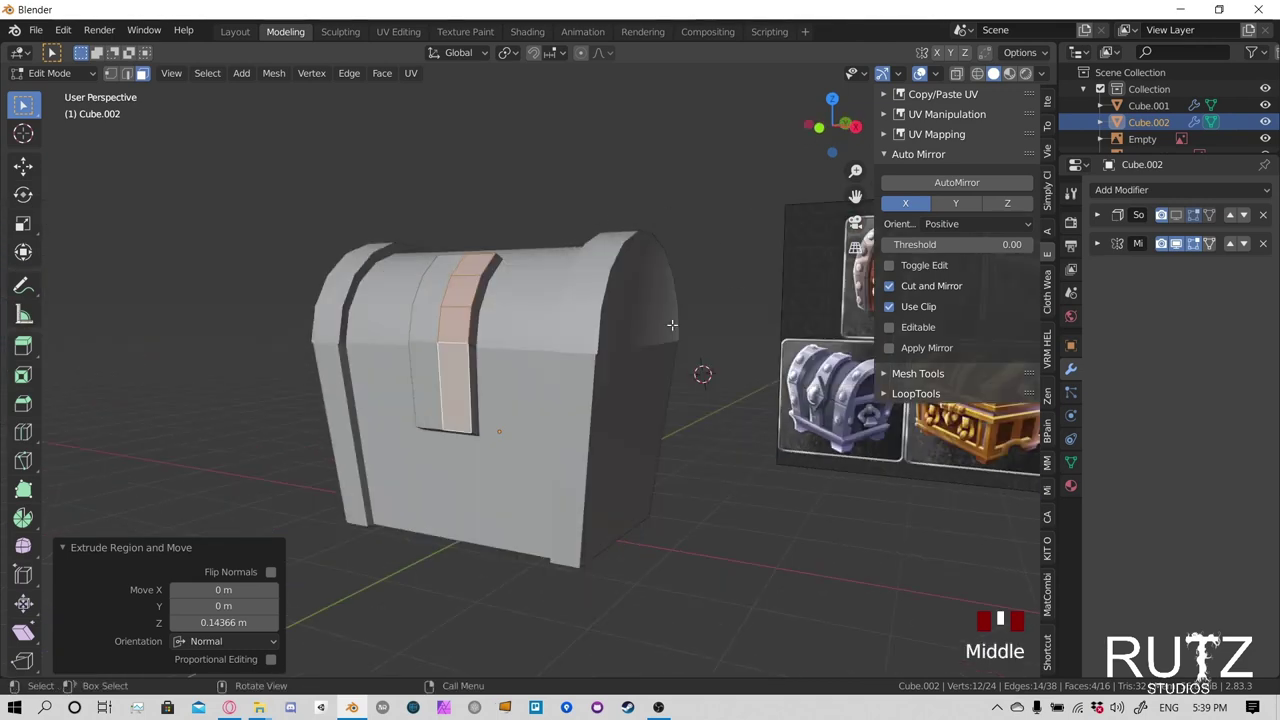
middle_drag(453, 285, 458, 297)
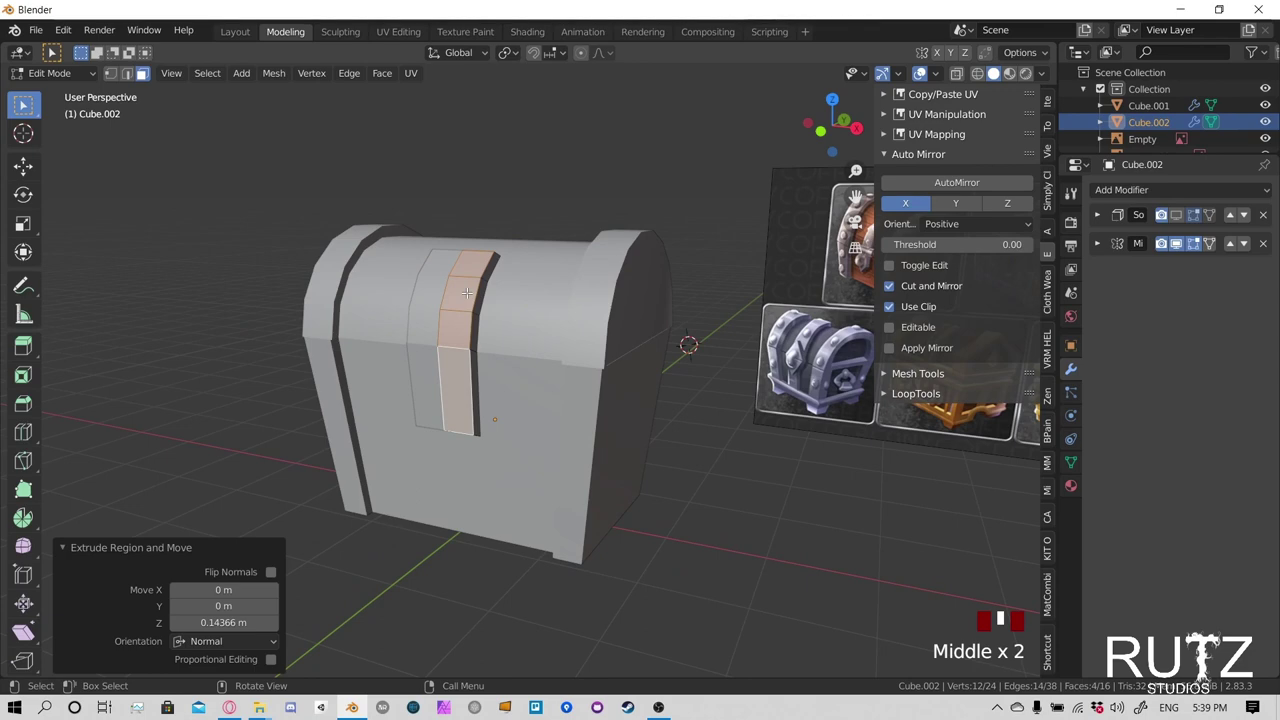
key(ctrl+z)
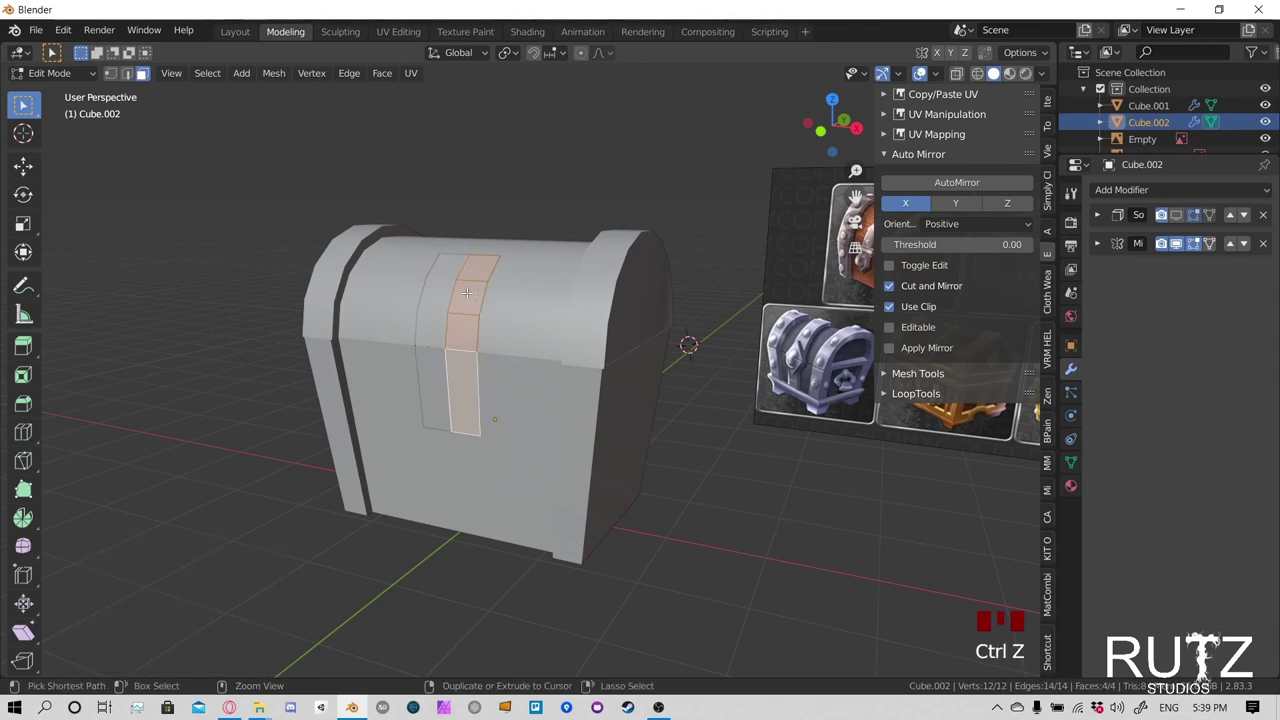
middle_drag(540, 287, 513, 278)
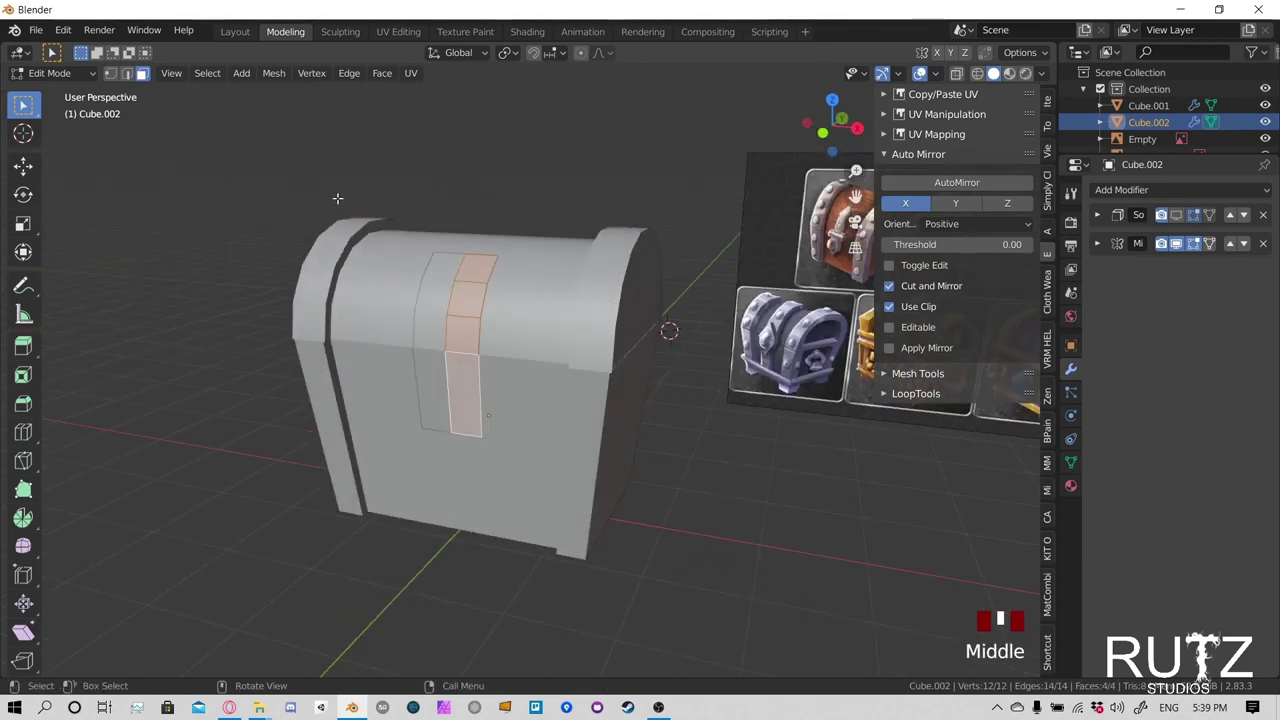
Switch to vertex selection and try moving the second-highest vertex on the strap's outer edge
click(110, 74)
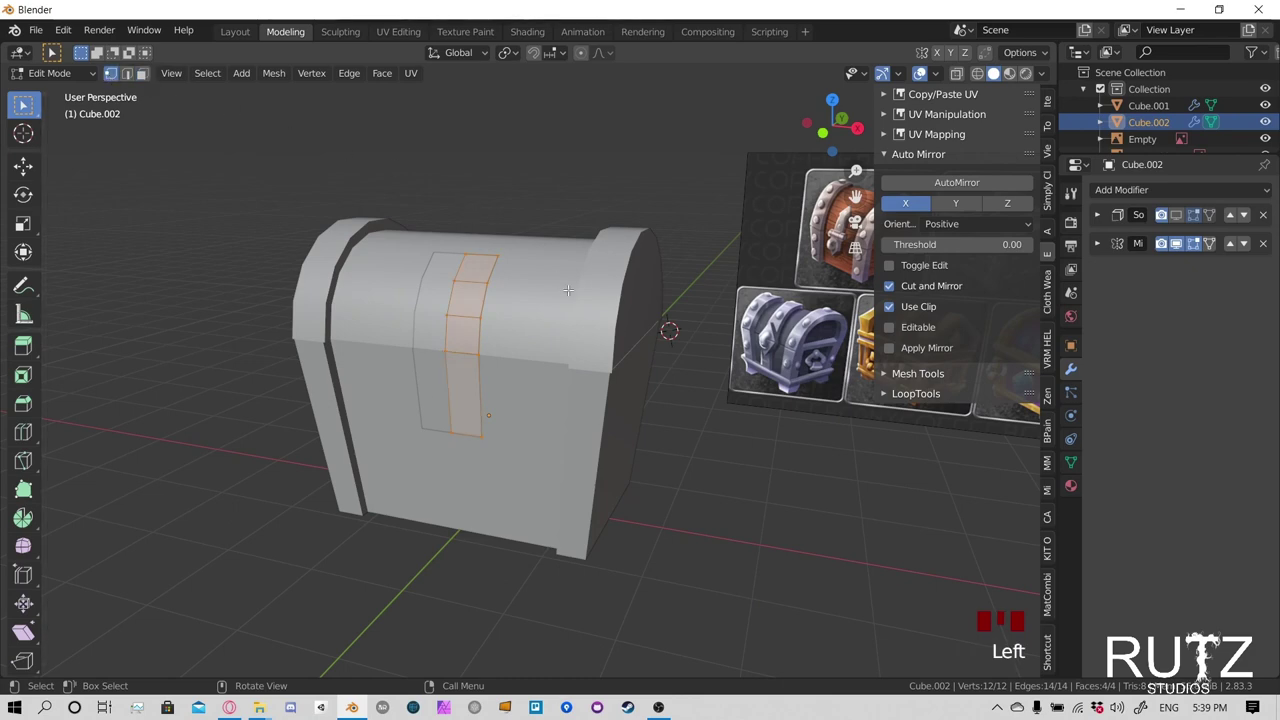
middle_drag(487, 268, 493, 298)
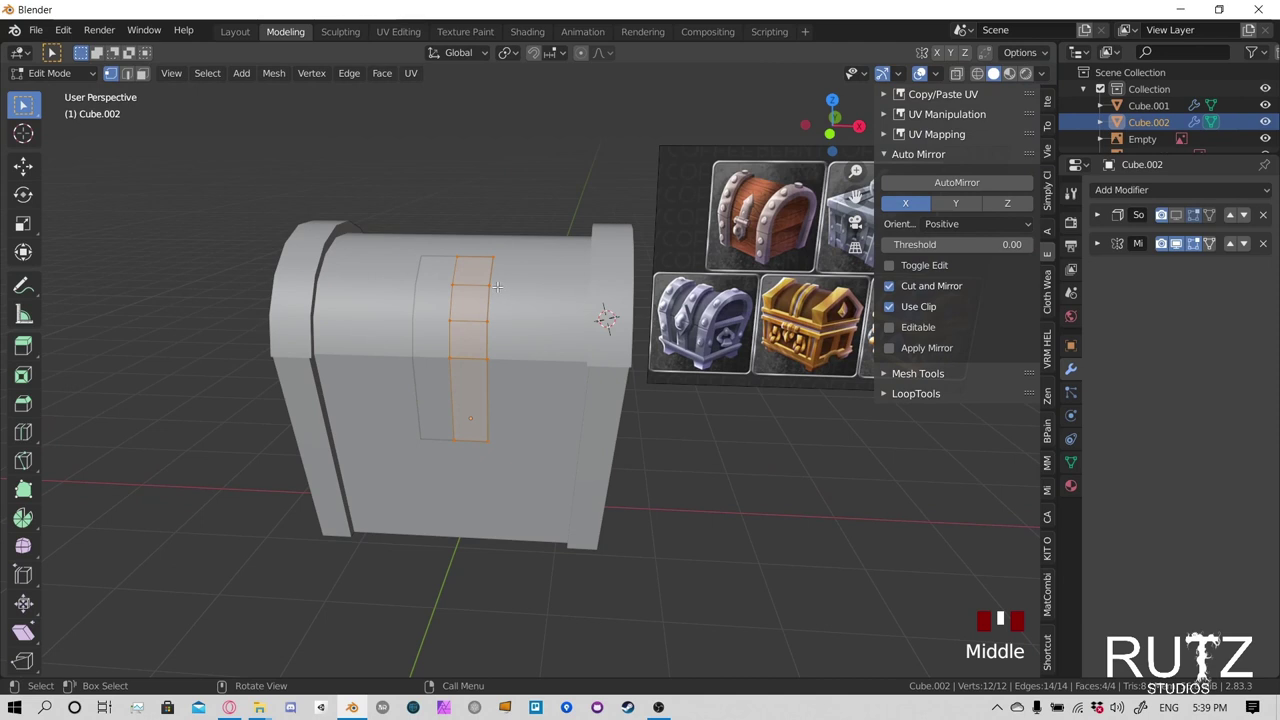
click(498, 287)
key(g)
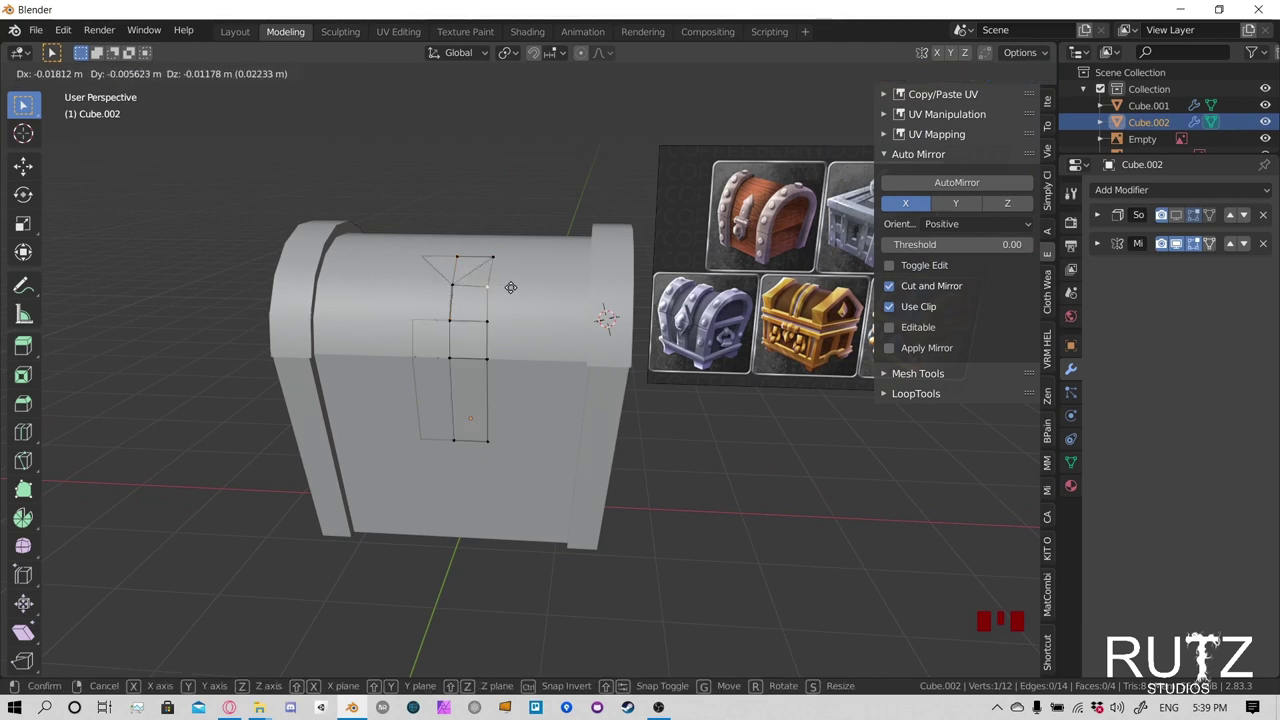
right_click(515, 290)
middle_drag(463, 302, 487, 287)
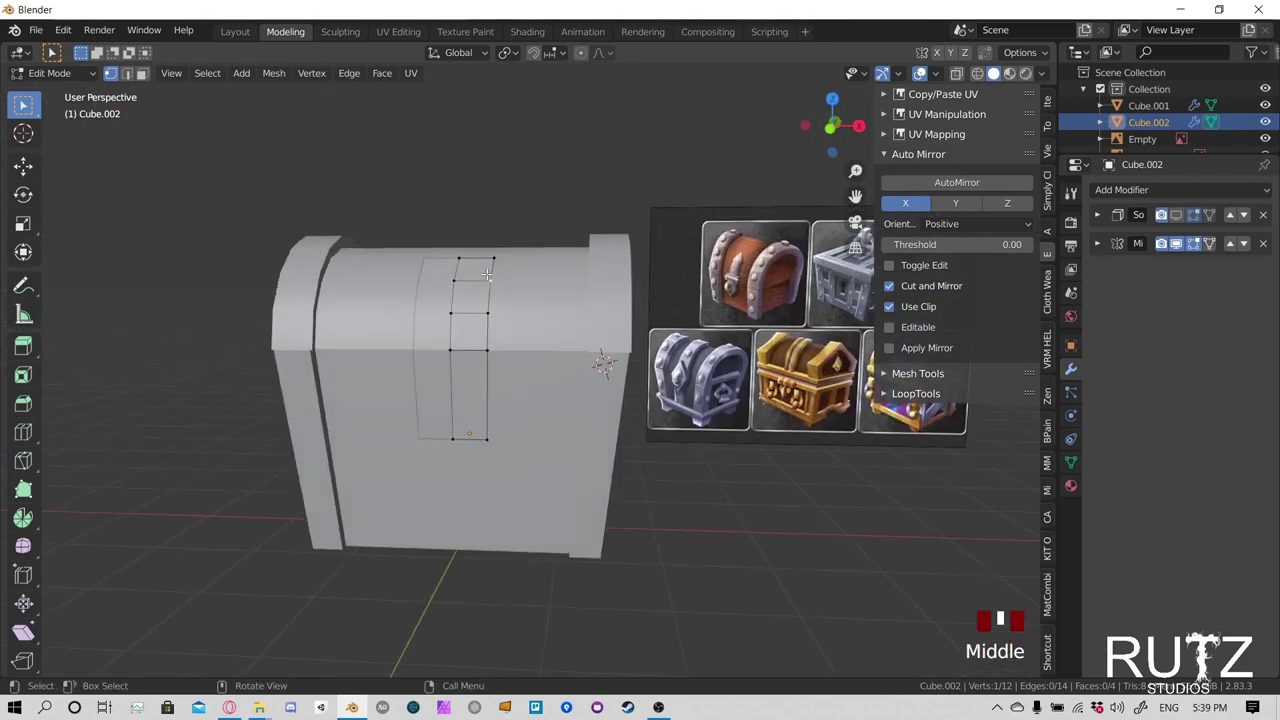
Add a centred horizontal loop cut through each of the strap's three lid faces, with a slide factor of 0
mouse_move(450, 231)
middle_down()
mouse_move(520, 240)
mouse_move(445, 248)
middle_up()
scroll(443, 250, up, 3)
key(ctrl+r)
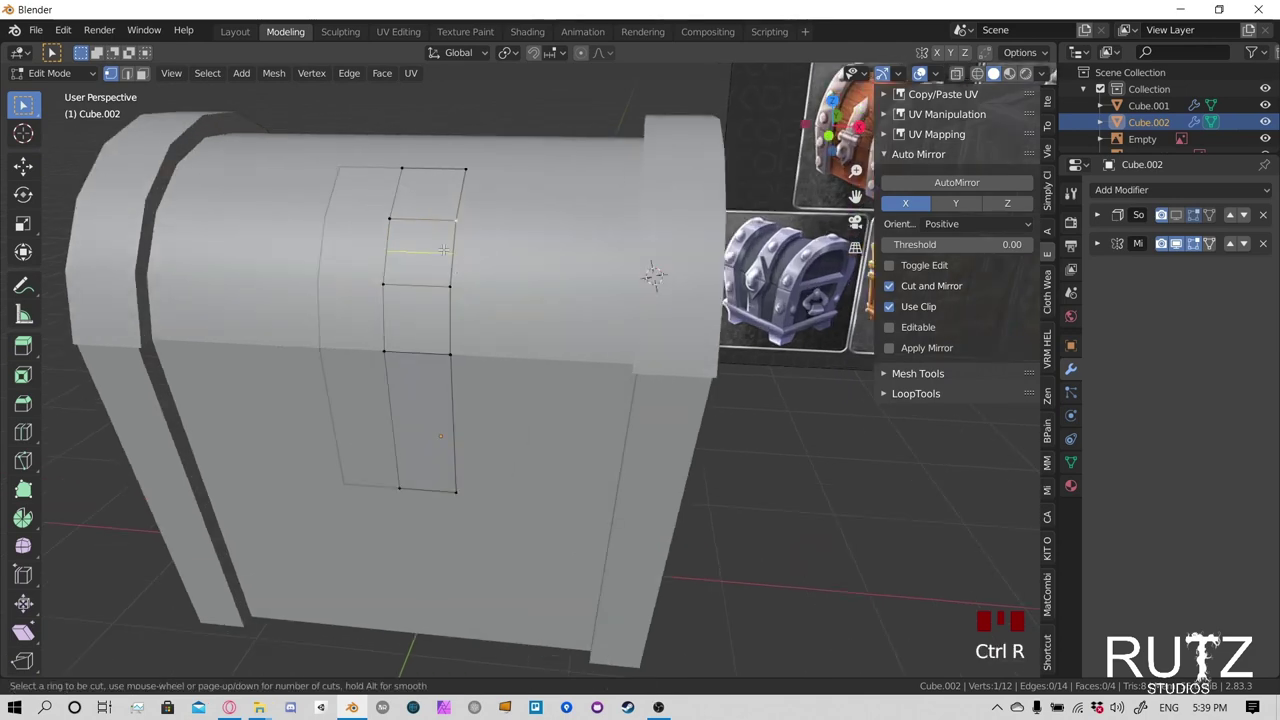
click(443, 250)
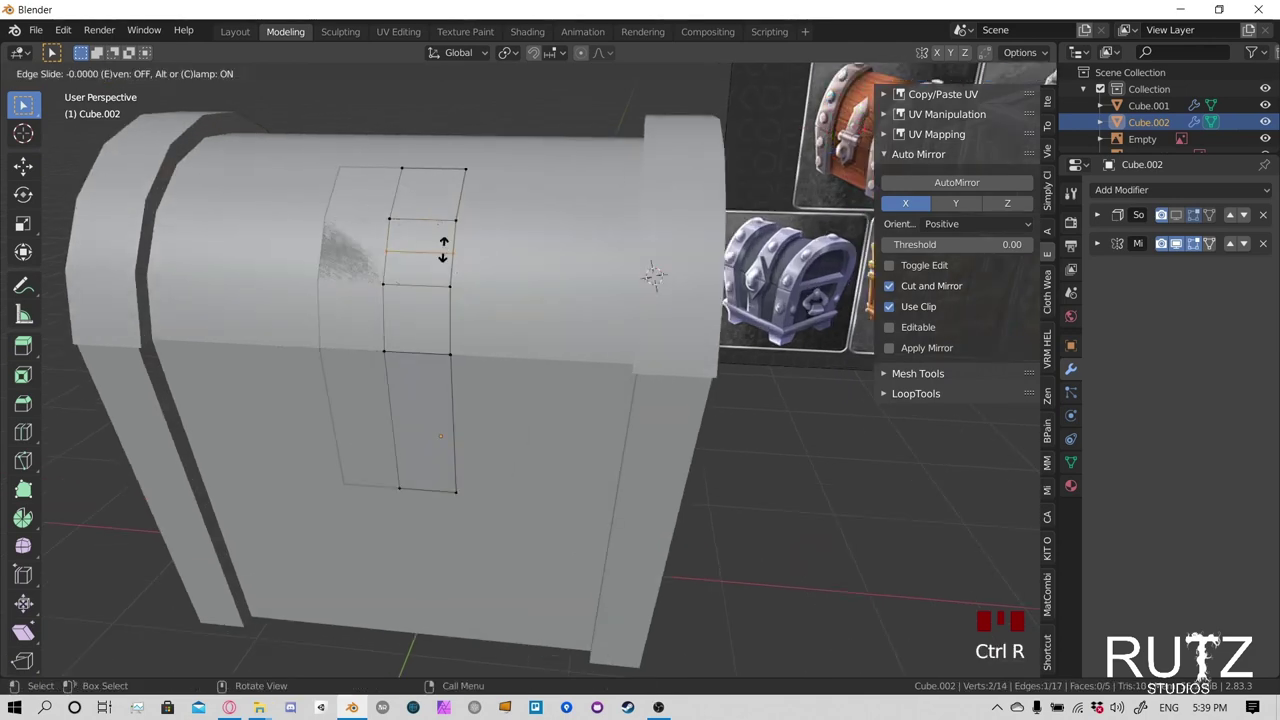
click(443, 250)
key(ctrl+r)
click(446, 200)
click(446, 200)
key(ctrl+r)
click(439, 317)
click(439, 317)
middle_drag(439, 317, 472, 340)
shift+middle_drag(475, 395, 477, 358)
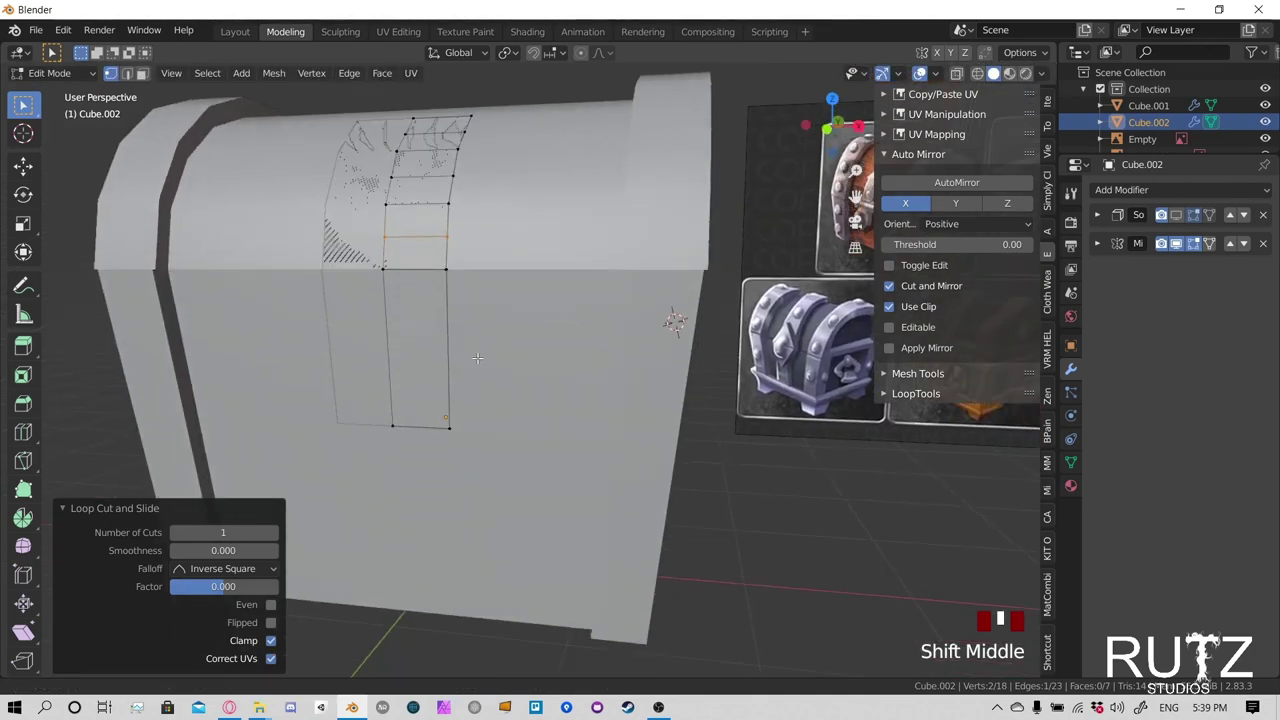
Add two horizontal loop cuts with factor 0 to the strap's body section, one at mid-height and one halving its lower part
key(ctrl+r)
click(440, 345)
click(440, 345)
key(ctrl+r)
click(436, 400)
click(436, 403)
middle_drag(436, 403, 738, 268)
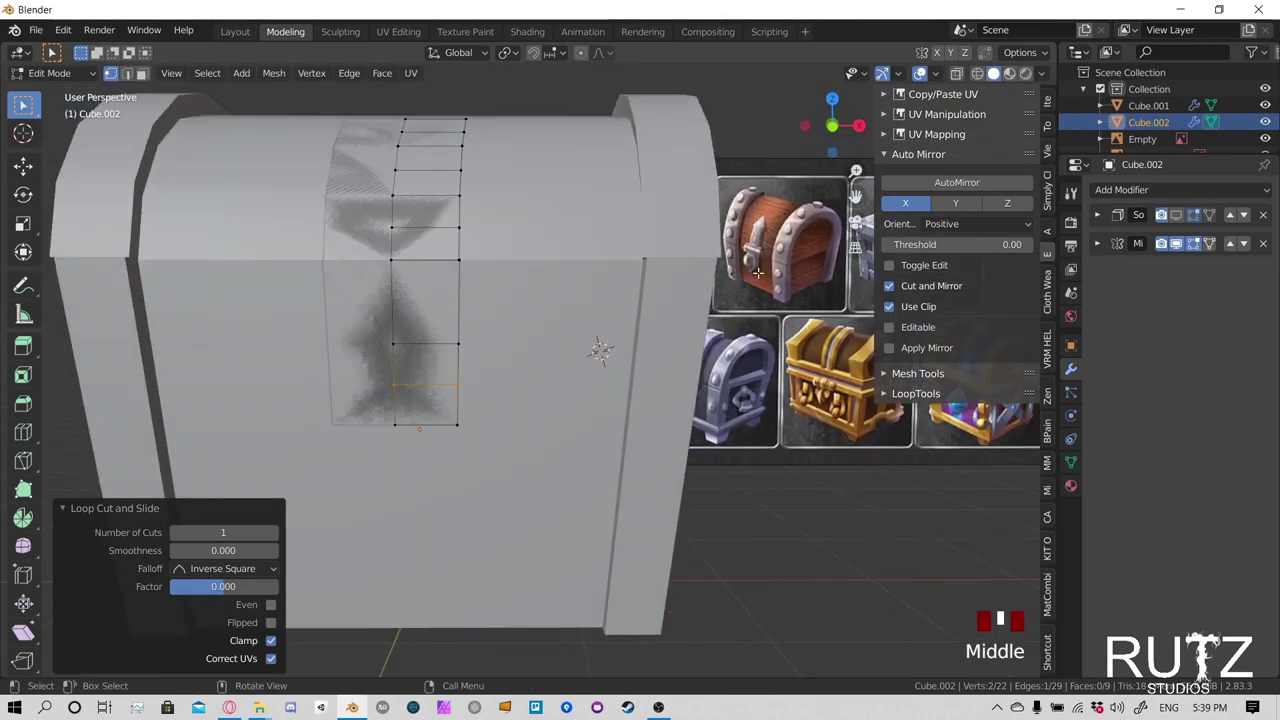
Slide the strap's top outer corner vertex along the top edge onto the centre vertex with a factor of 1.000
middle_drag(567, 309, 534, 220)
click(524, 227)
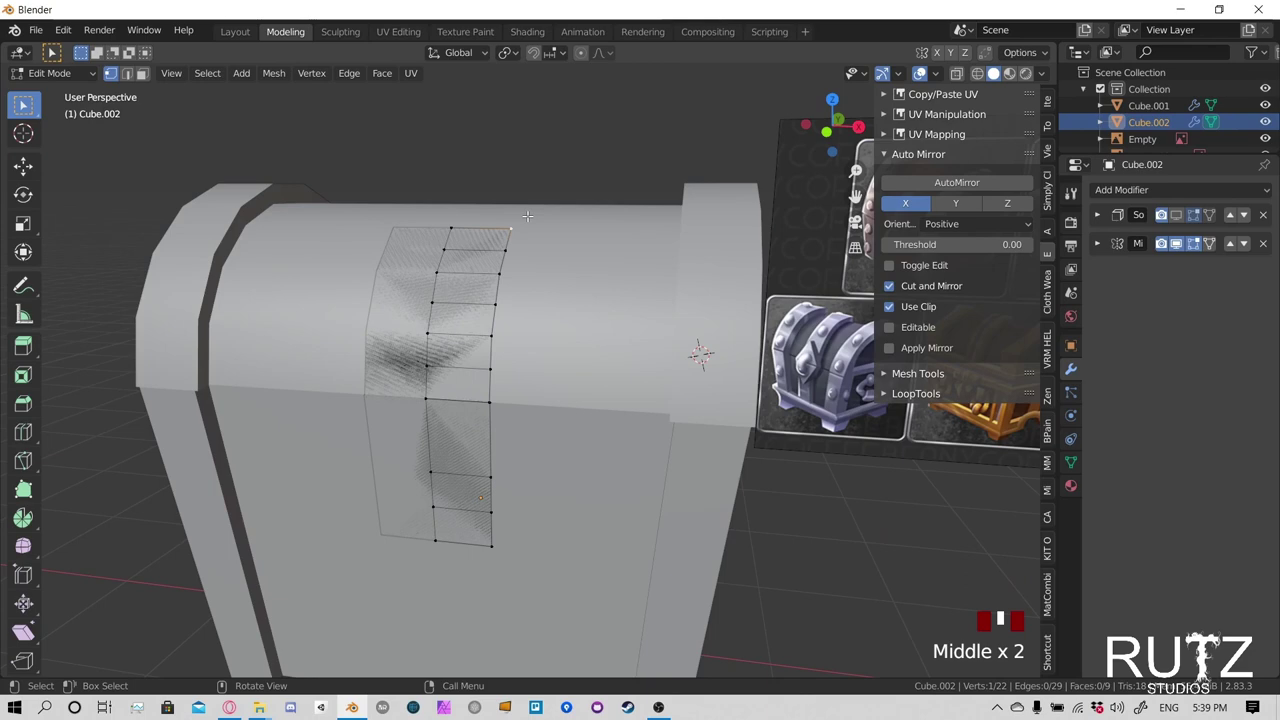
key(g)
key(g)
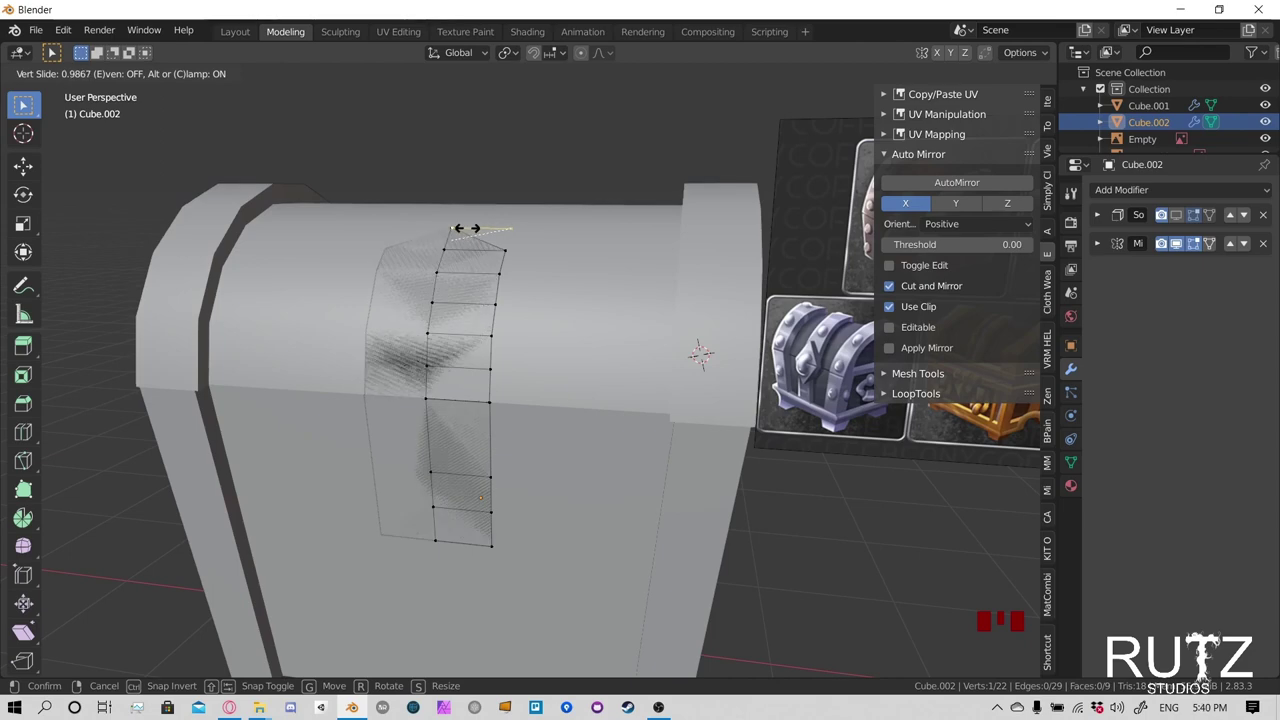
click(449, 230)
middle_drag(450, 230, 480, 240)
Try moving the slid vertex away from the centre vertex, and undo the vertex slide
key(g)
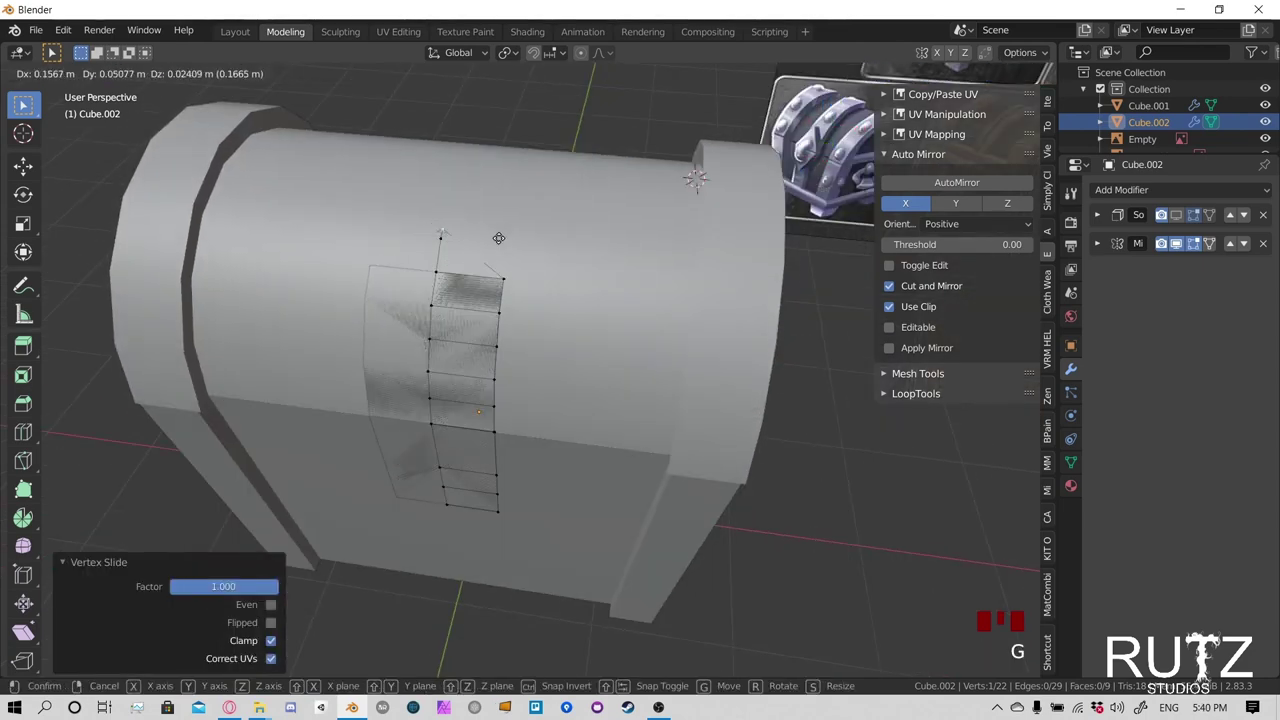
right_click(486, 231)
key(g)
right_click(477, 237)
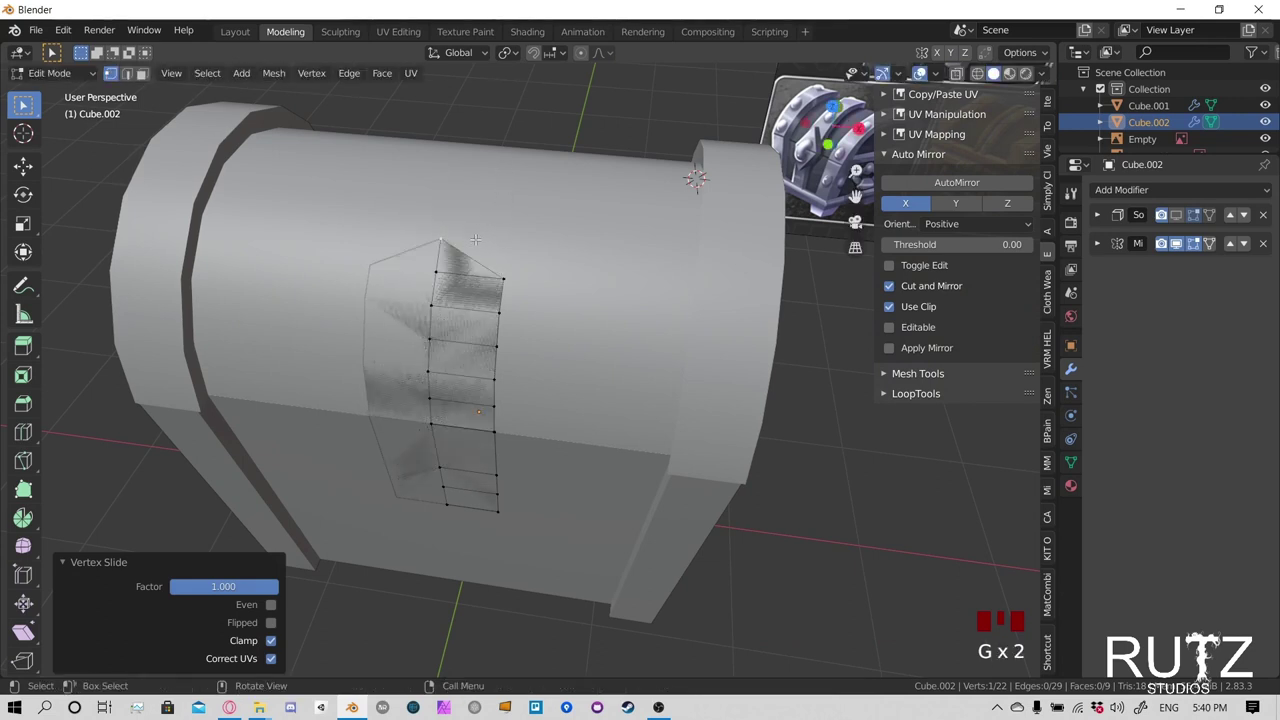
key(g)
right_click(484, 212)
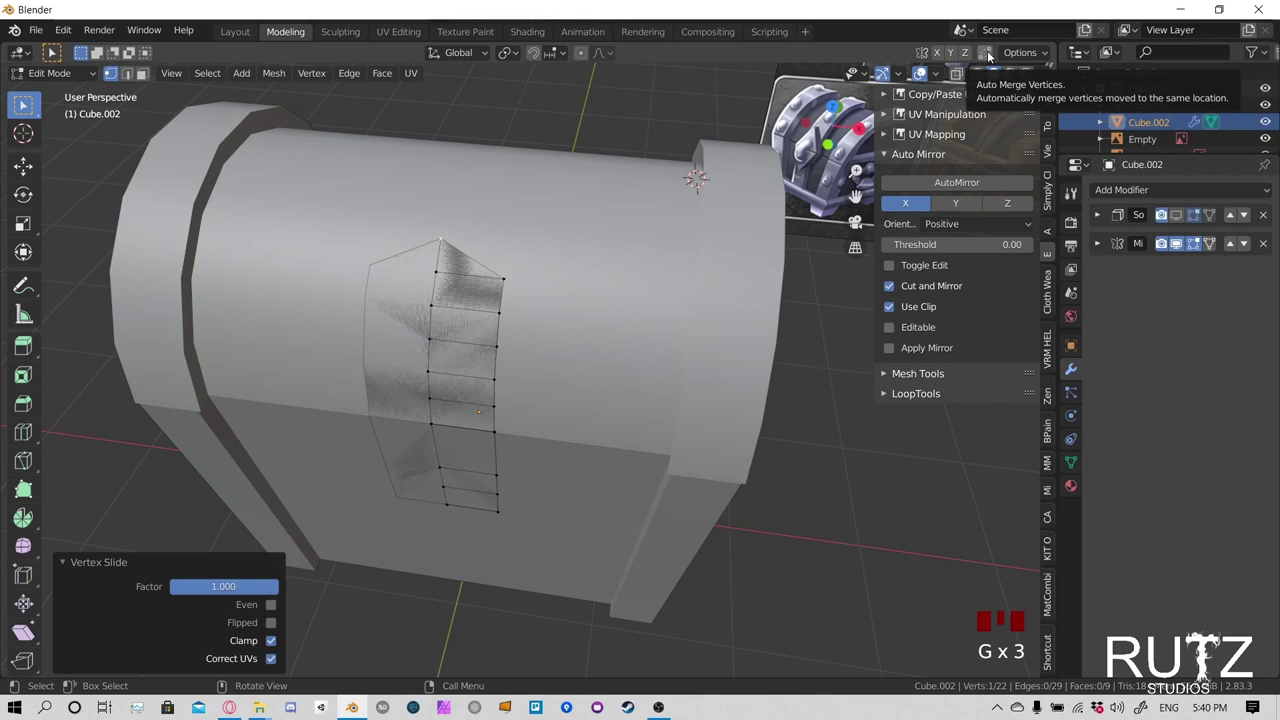
key(ctrl+z)
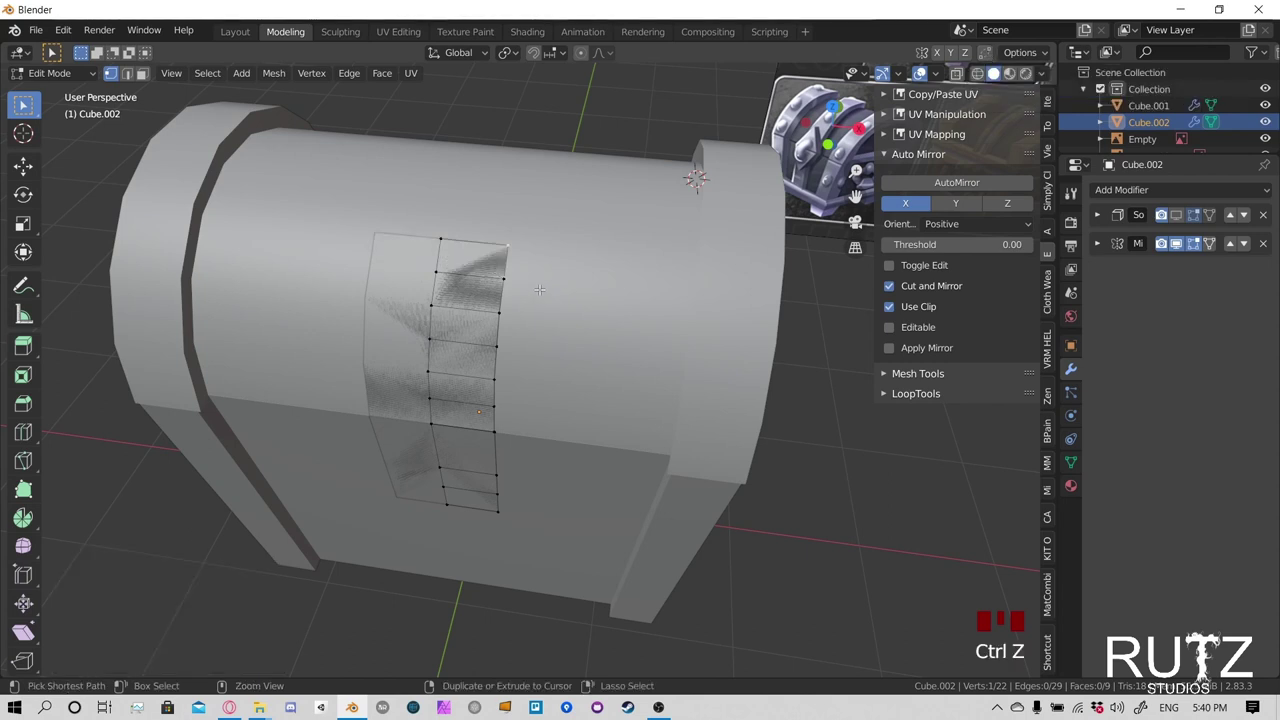
With Auto Merge Vertices temporarily enabled, slide the strap's top outer corner vertex onto the centre vertex with a factor of 1.000
click(984, 52)
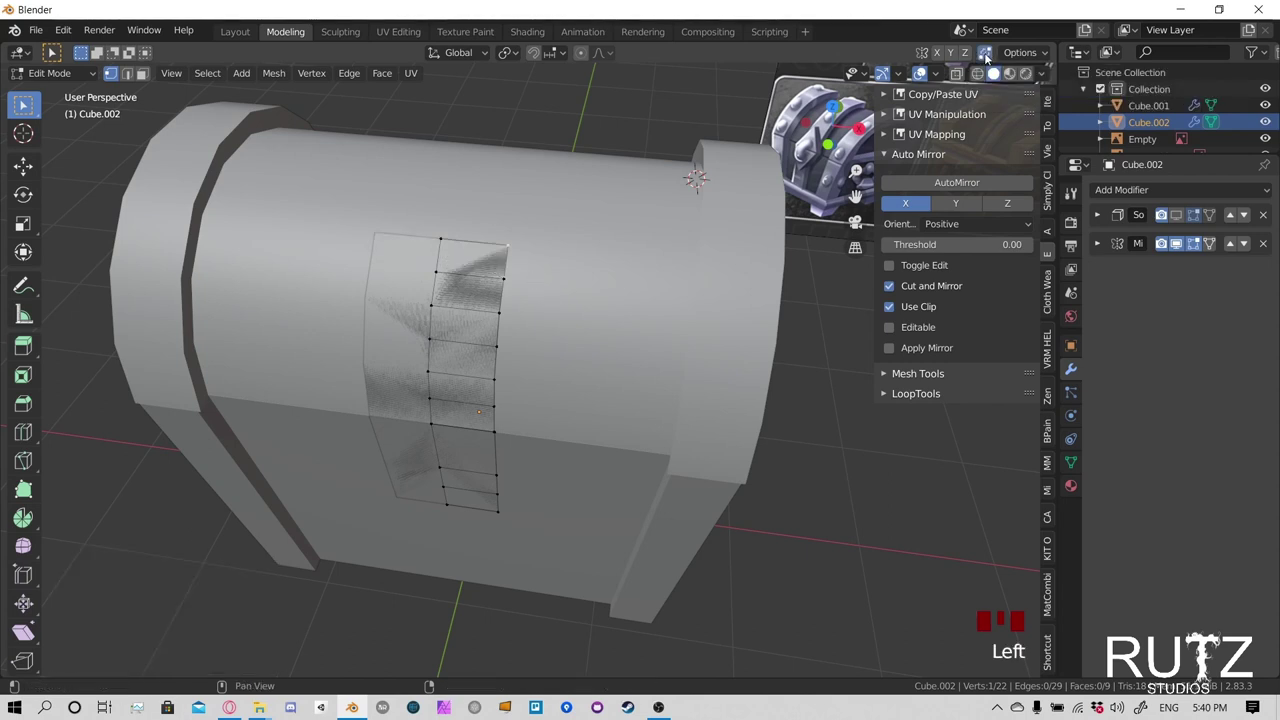
key(g)
key(g)
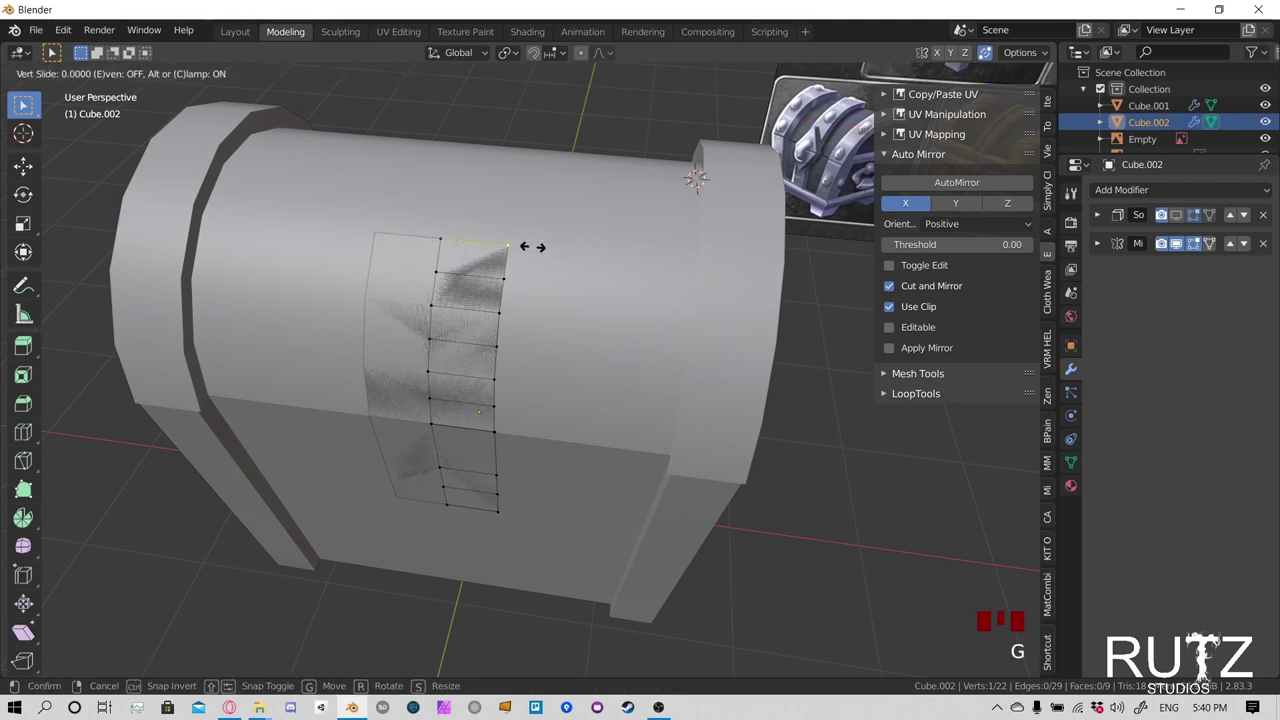
click(441, 247)
key(g)
key(g)
right_click(418, 249)
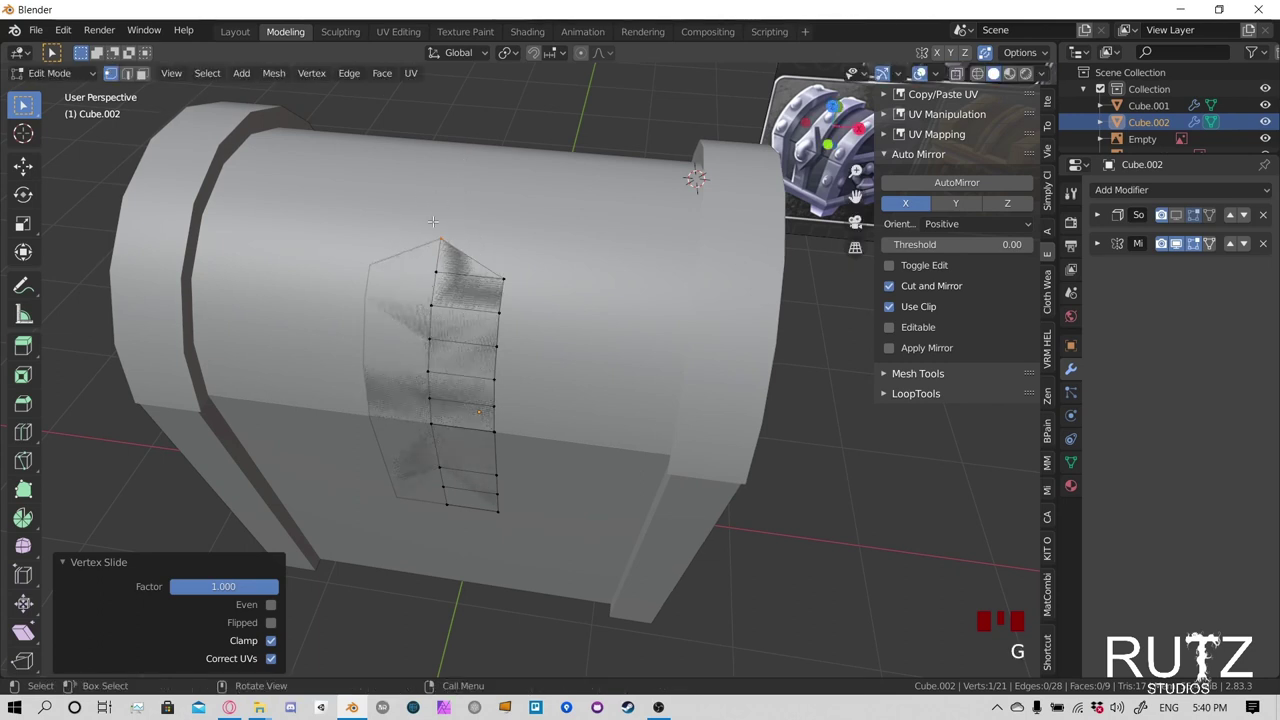
click(990, 55)
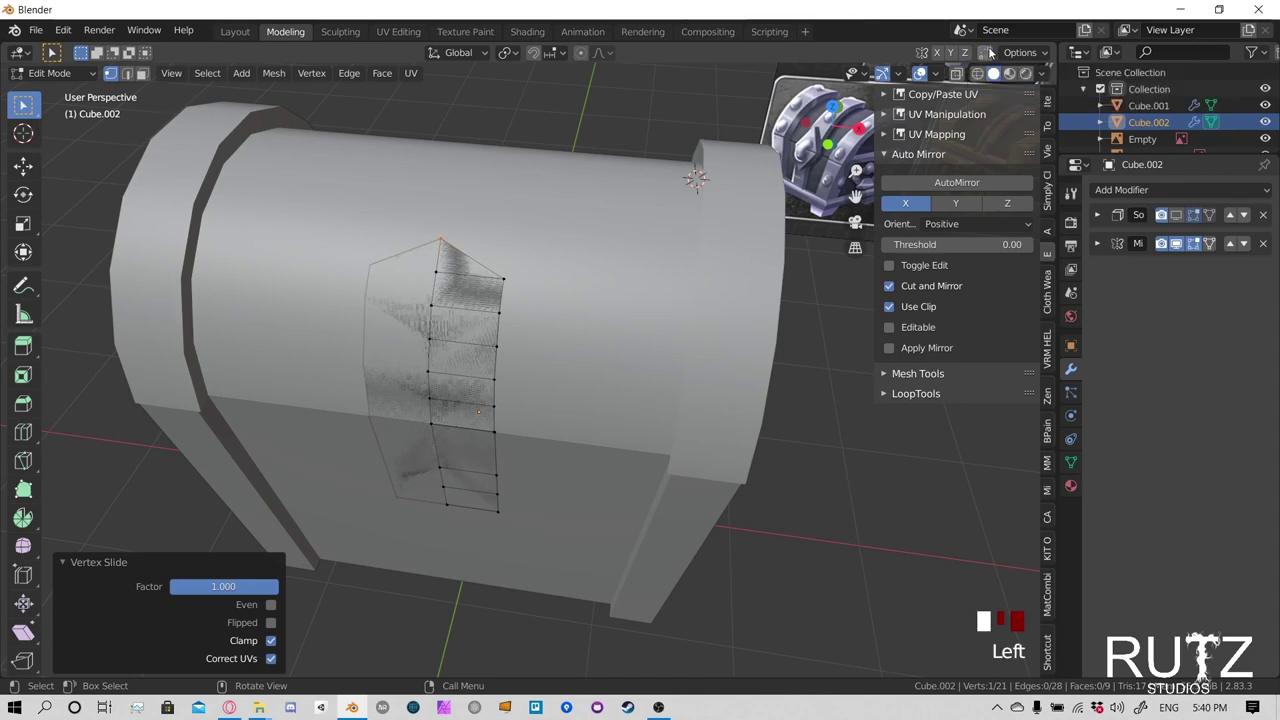
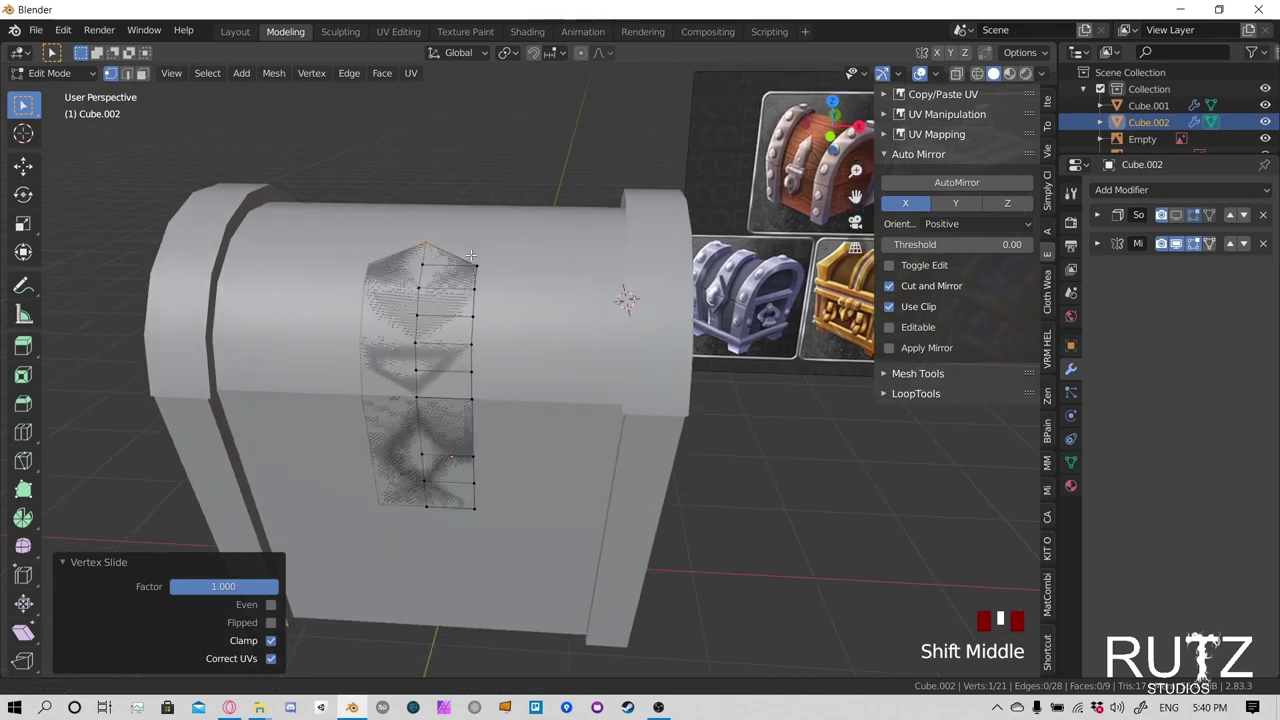
Try to slide the strap's second outer vertex from the top about halfway toward the centre line
click(514, 238)
click(480, 290)
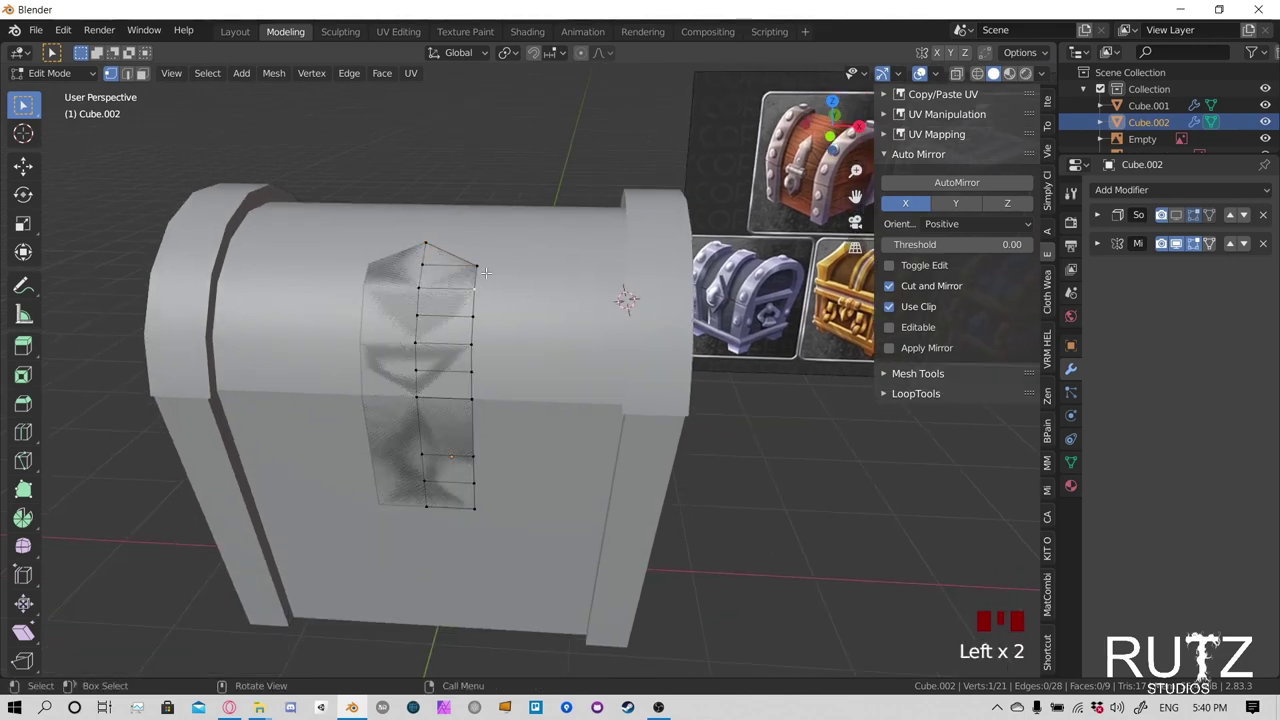
key(g)
key(g)
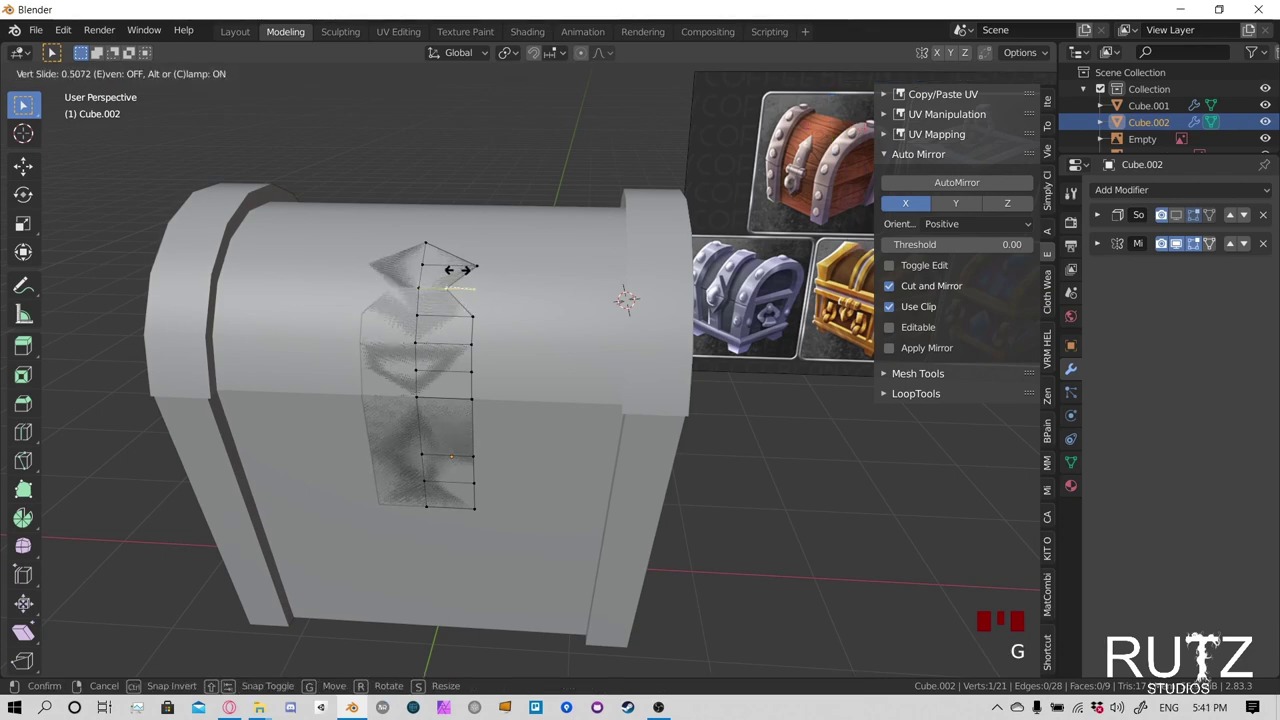
click(457, 269)
Try to slide the strap's uppermost outer corner vertex inward along the edge leading to the tip
click(482, 263)
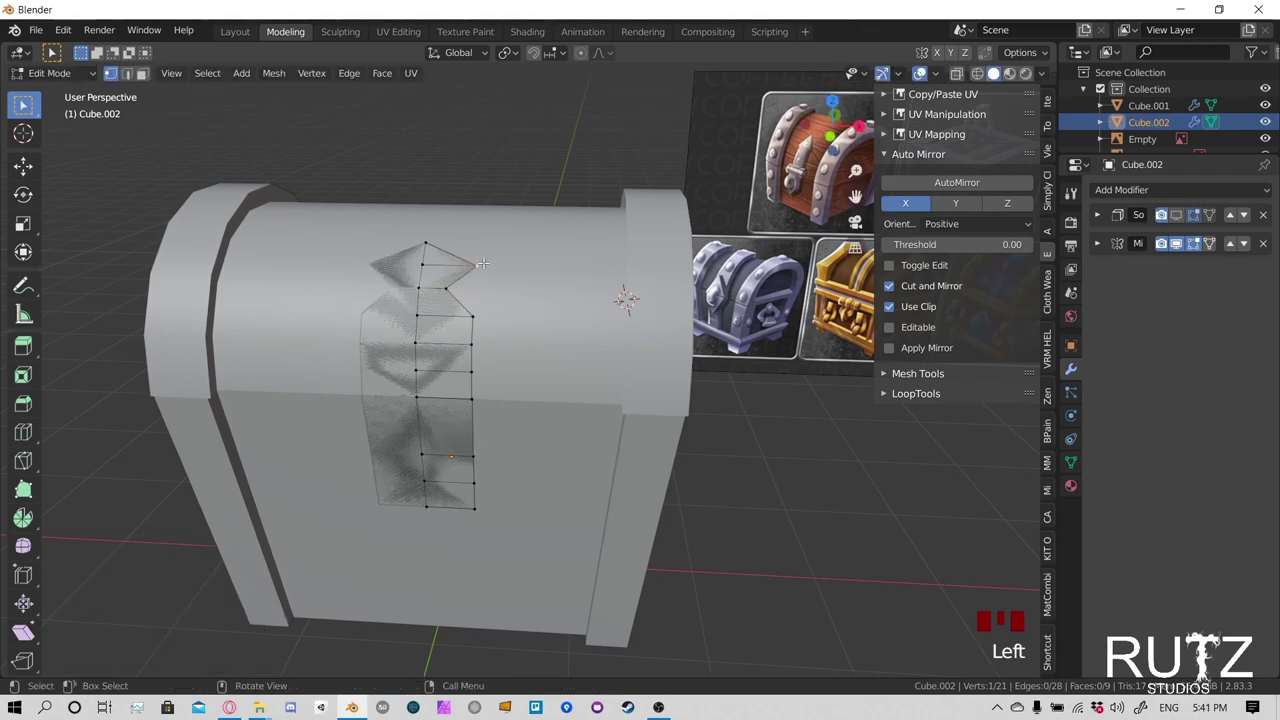
key(g)
key(g)
click(488, 261)
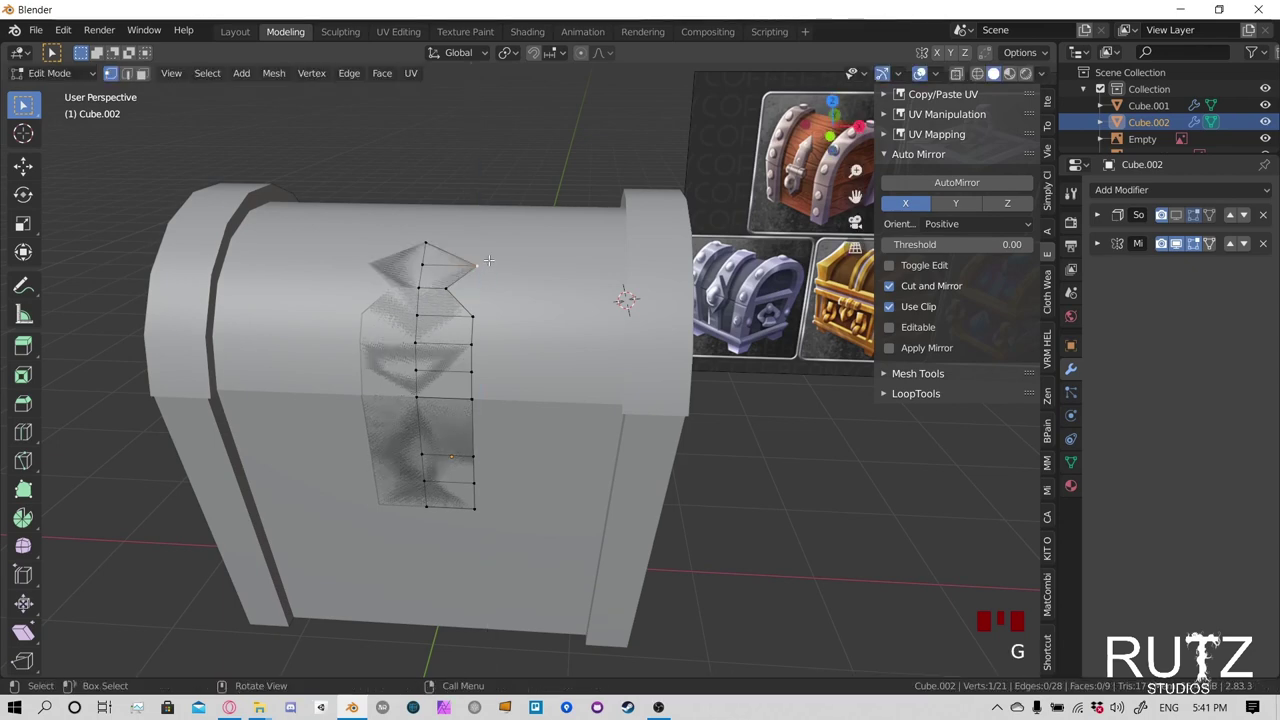
mouse_move(488, 261)
middle_down()
mouse_move(400, 290)
mouse_move(492, 286)
middle_up()
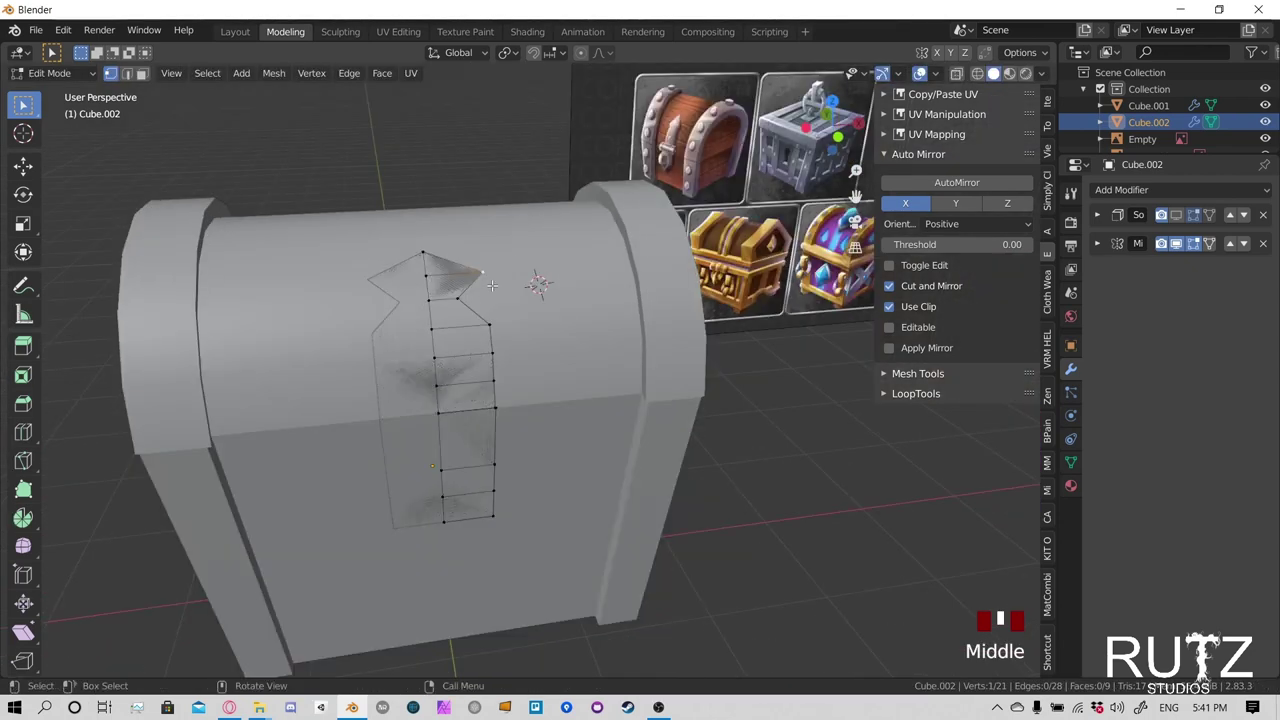
key(g)
key(g)
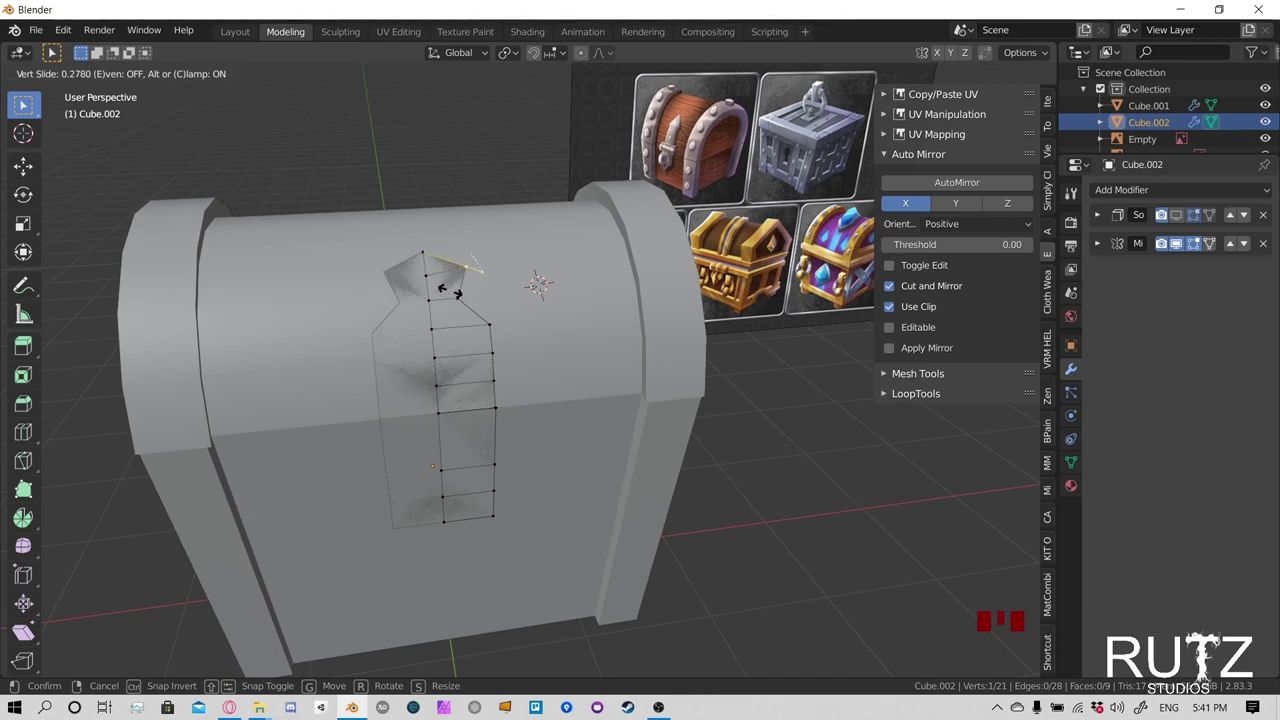
click(451, 291)
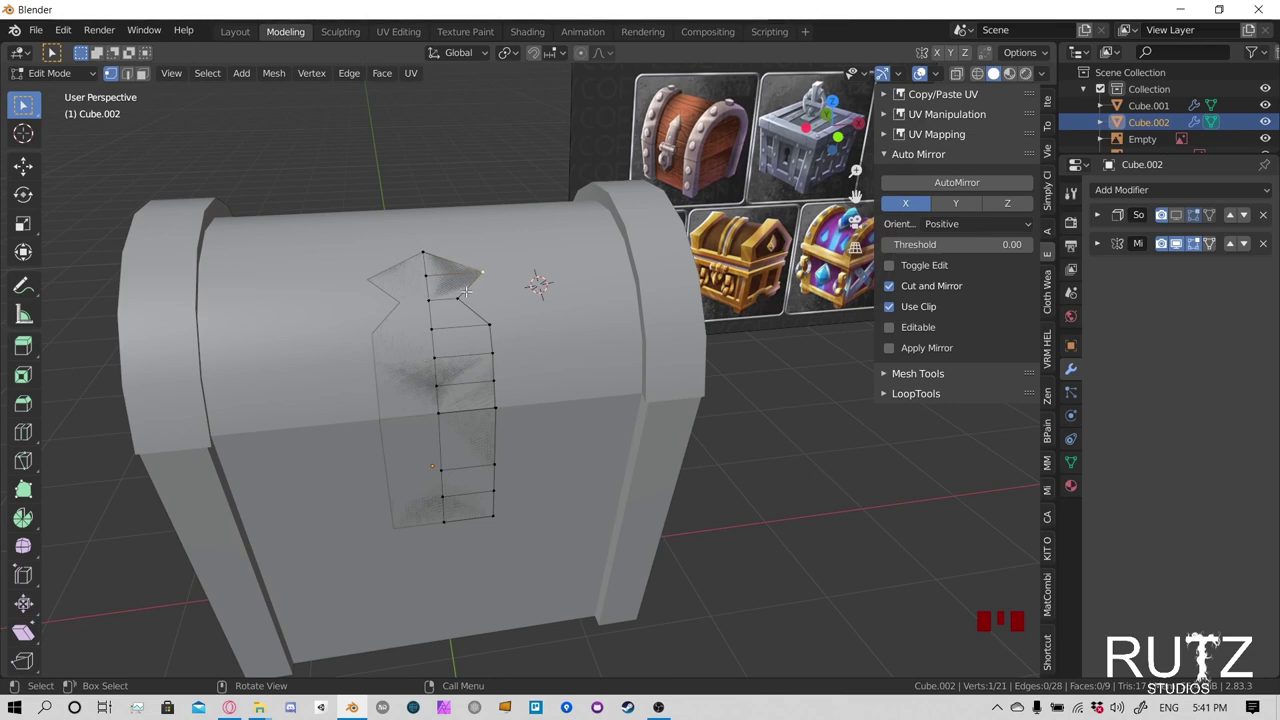
Undo the inward slide of the strap's second outer vertex and reselect that vertex
key(ctrl+z)
key(ctrl+z)
click(488, 296)
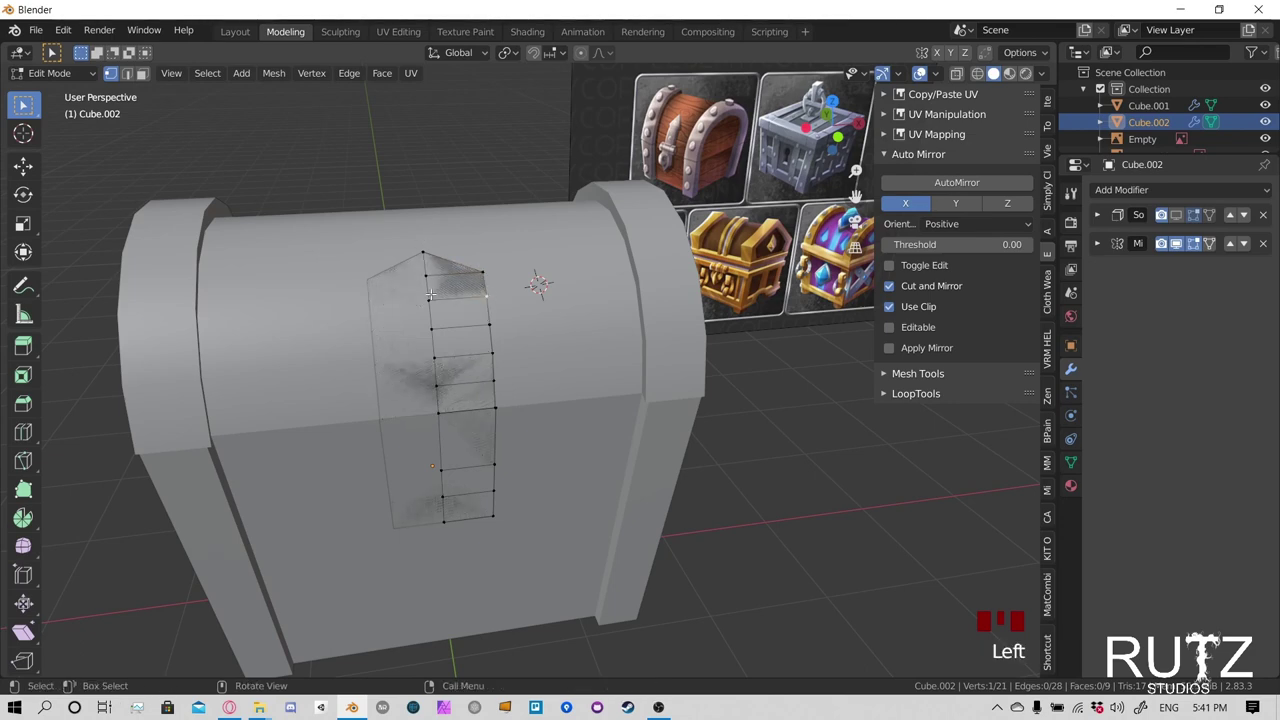
Slide the outer vertices of the strap's middle section on the lid inward by a factor of about 0.484
middle_drag(545, 296, 487, 308)
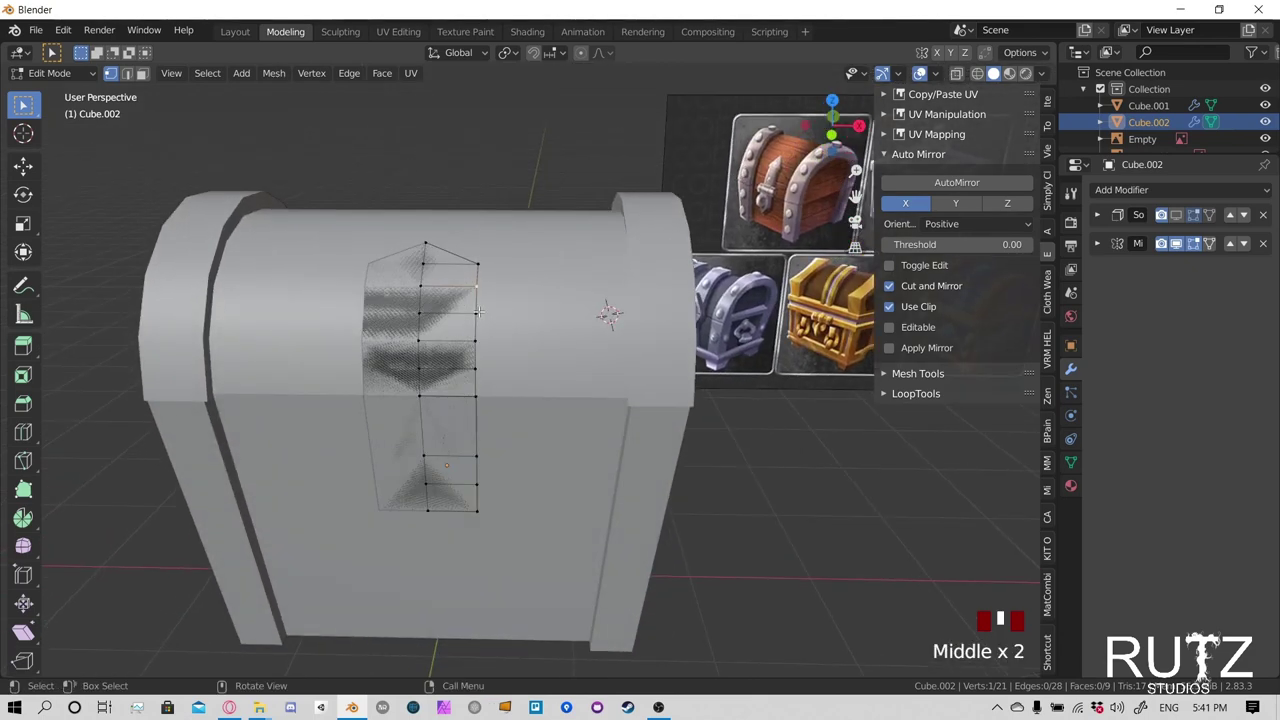
click(478, 312)
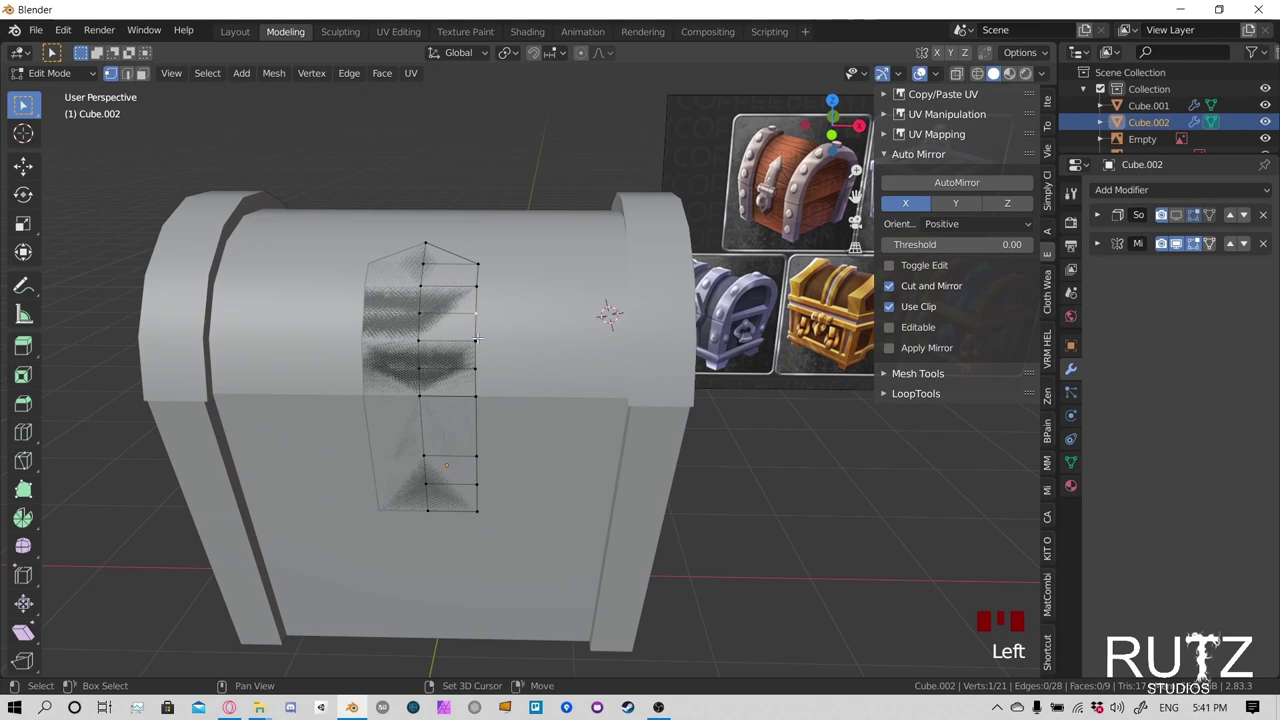
shift+click(477, 343)
shift+click(476, 368)
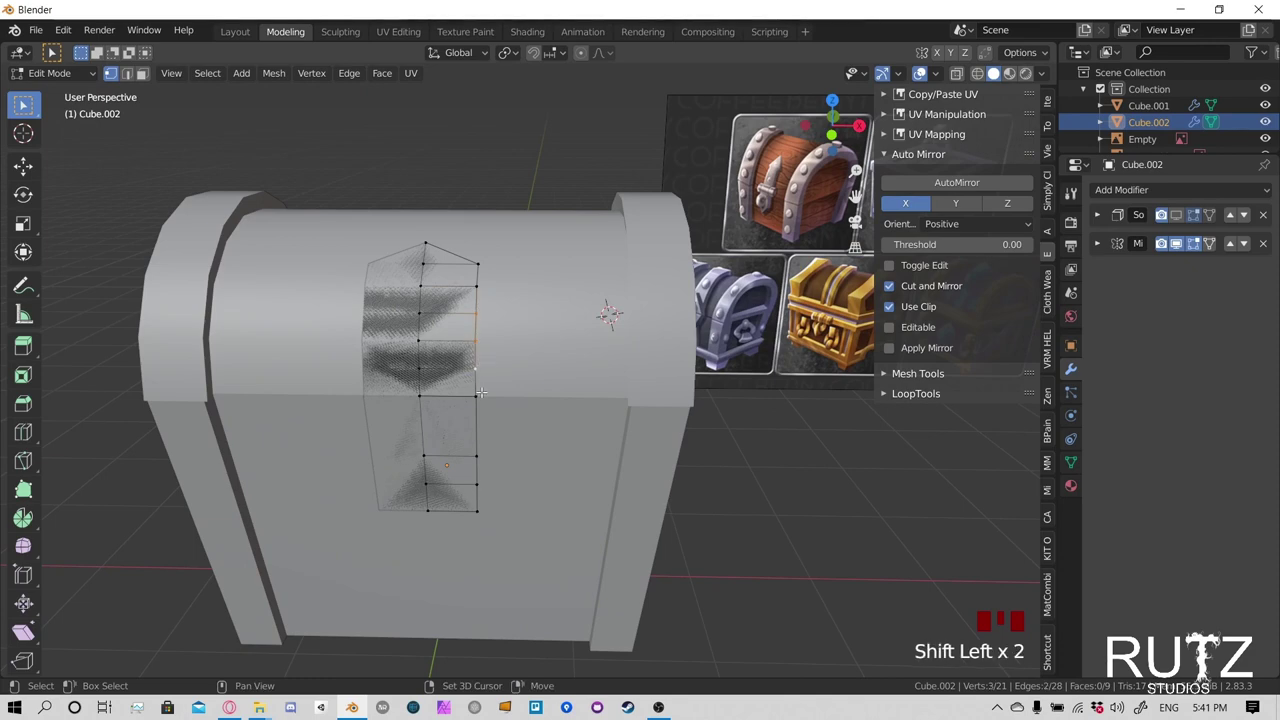
shift+click(481, 393)
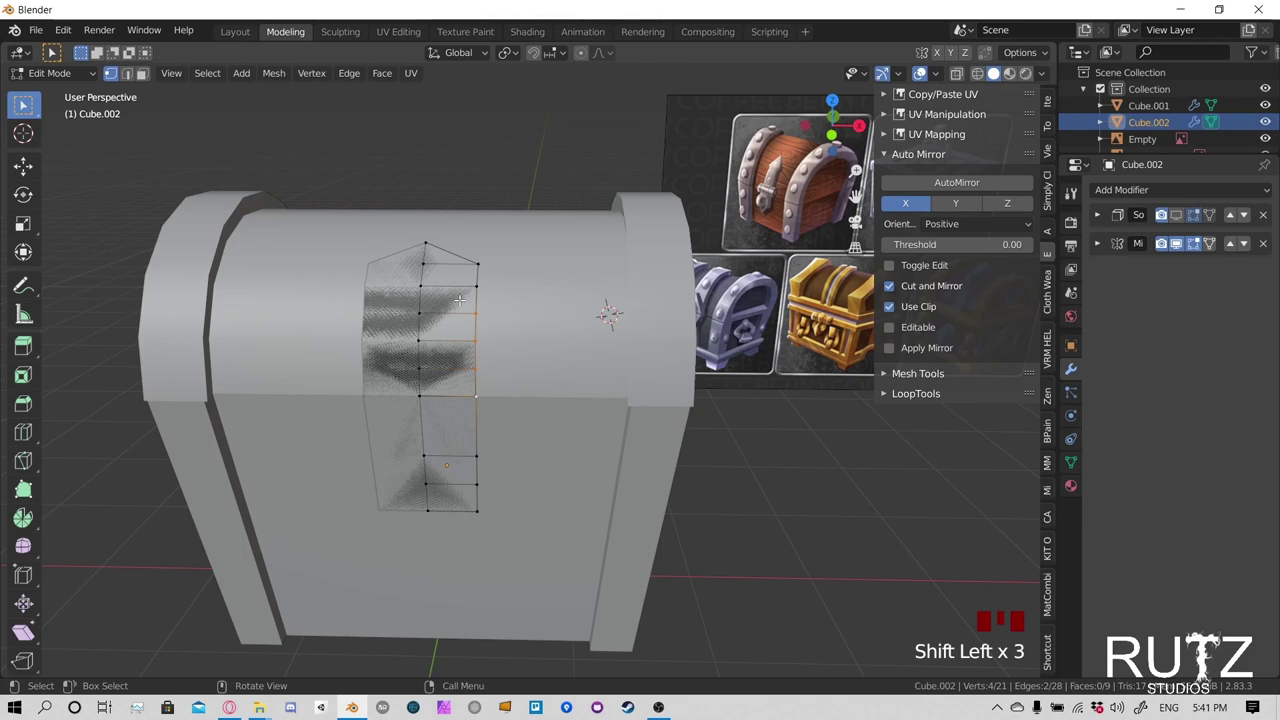
drag(459, 300, 498, 409)
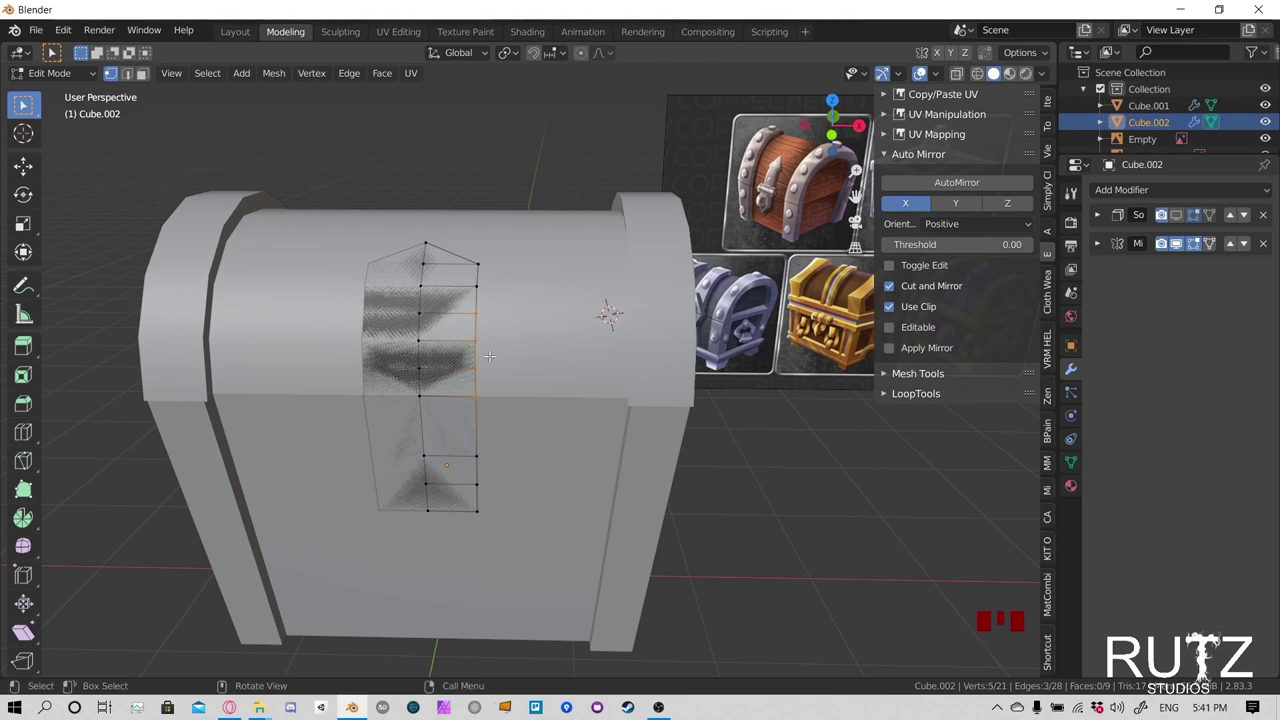
click(517, 305)
drag(455, 300, 504, 409)
key(g)
key(g)
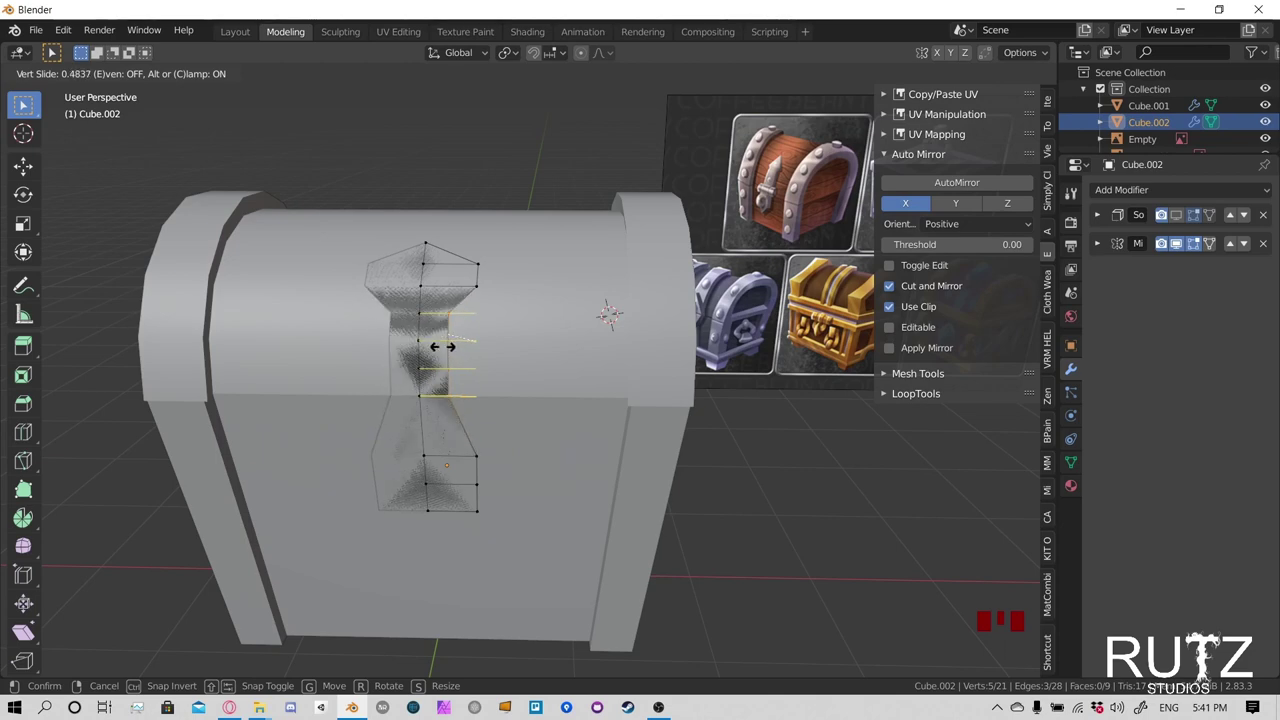
click(443, 346)
Slide the outer edge of the strap's lowest section inward by a factor of about 0.355
middle_drag(502, 336, 485, 428)
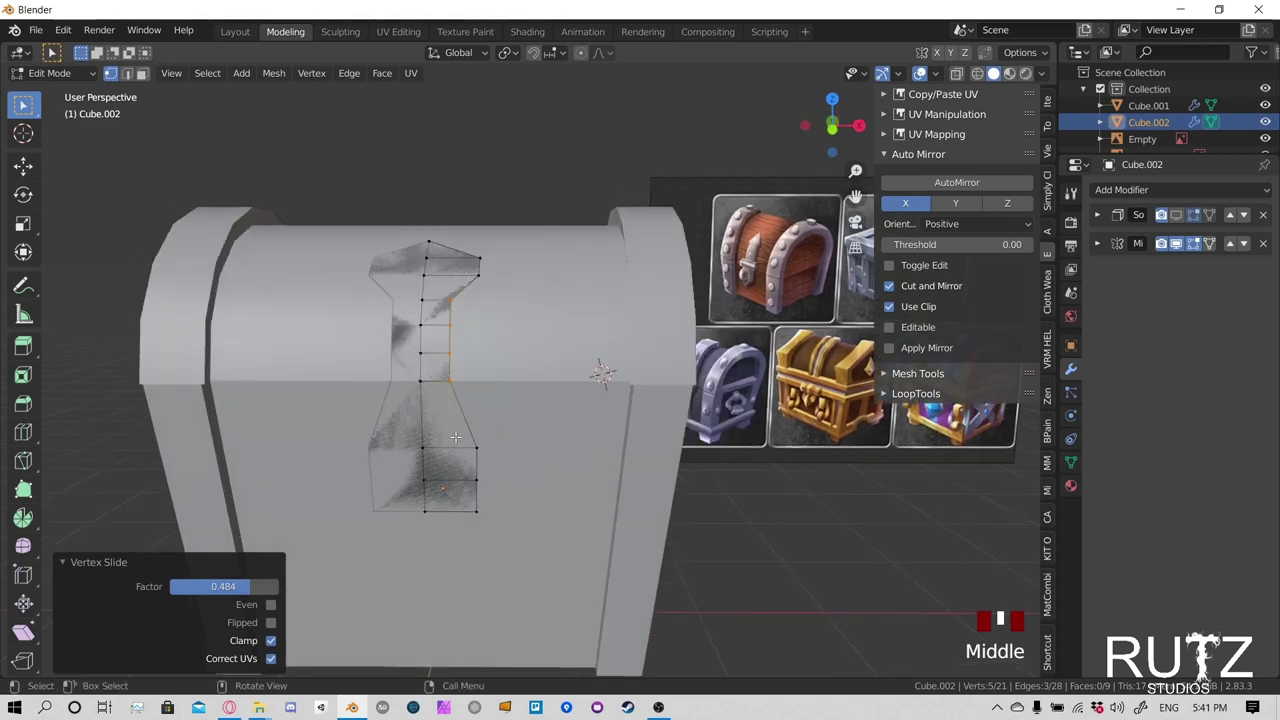
click(476, 528)
key(g)
key(g)
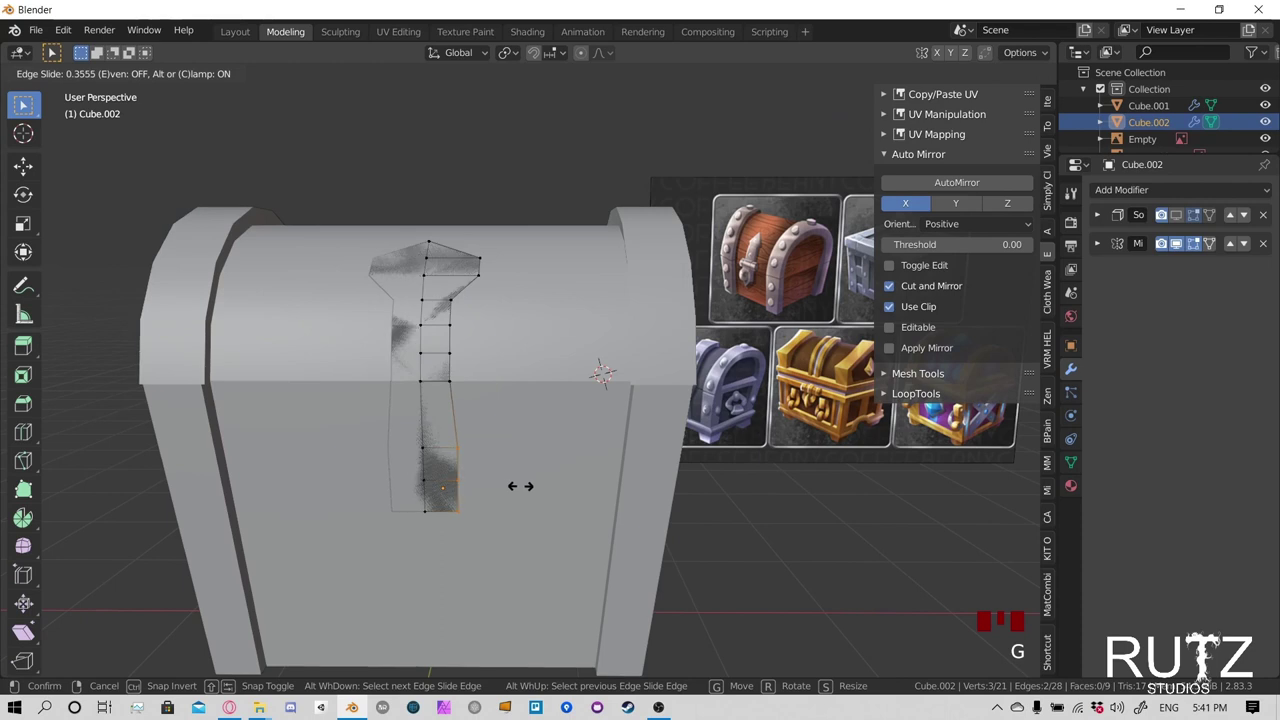
click(520, 486)
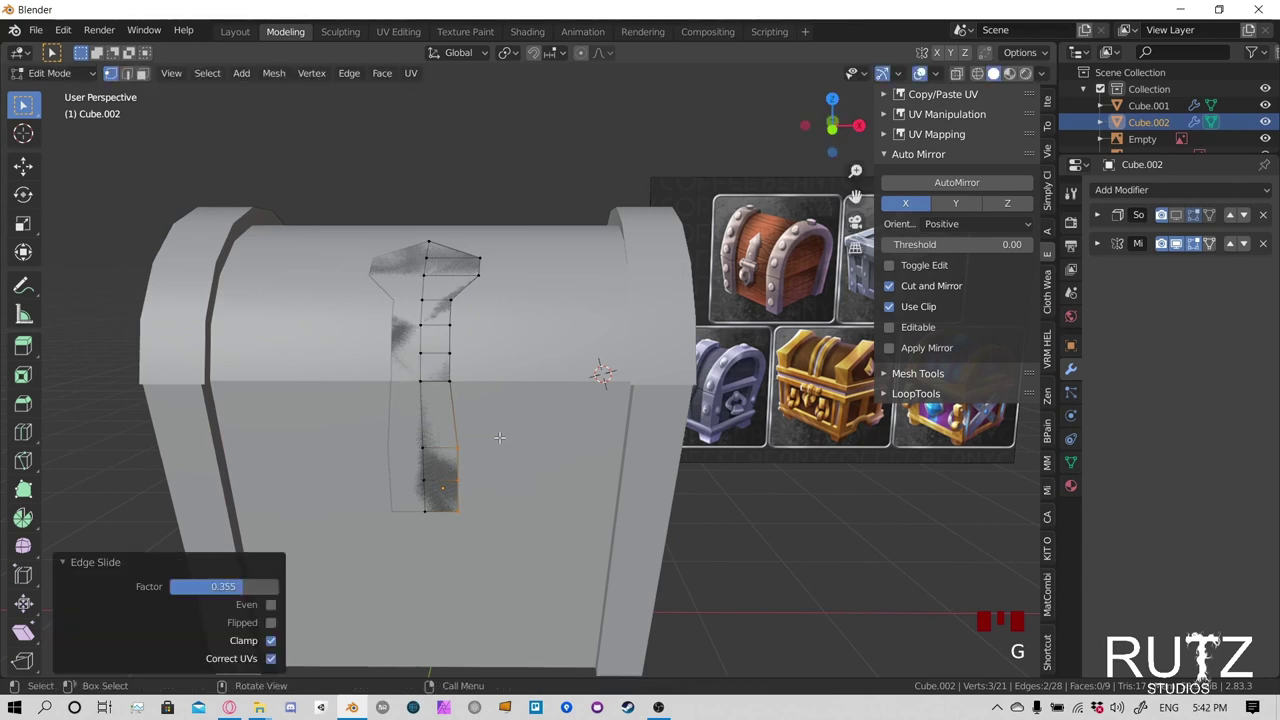
Enable automatic vertex merging and slide the strap's uppermost outer corner vertex fully onto the outer vertex below it
mouse_move(511, 332)
middle_down()
mouse_move(363, 286)
mouse_move(423, 214)
mouse_move(465, 332)
mouse_move(491, 354)
mouse_move(520, 328)
middle_up()
click(479, 322)
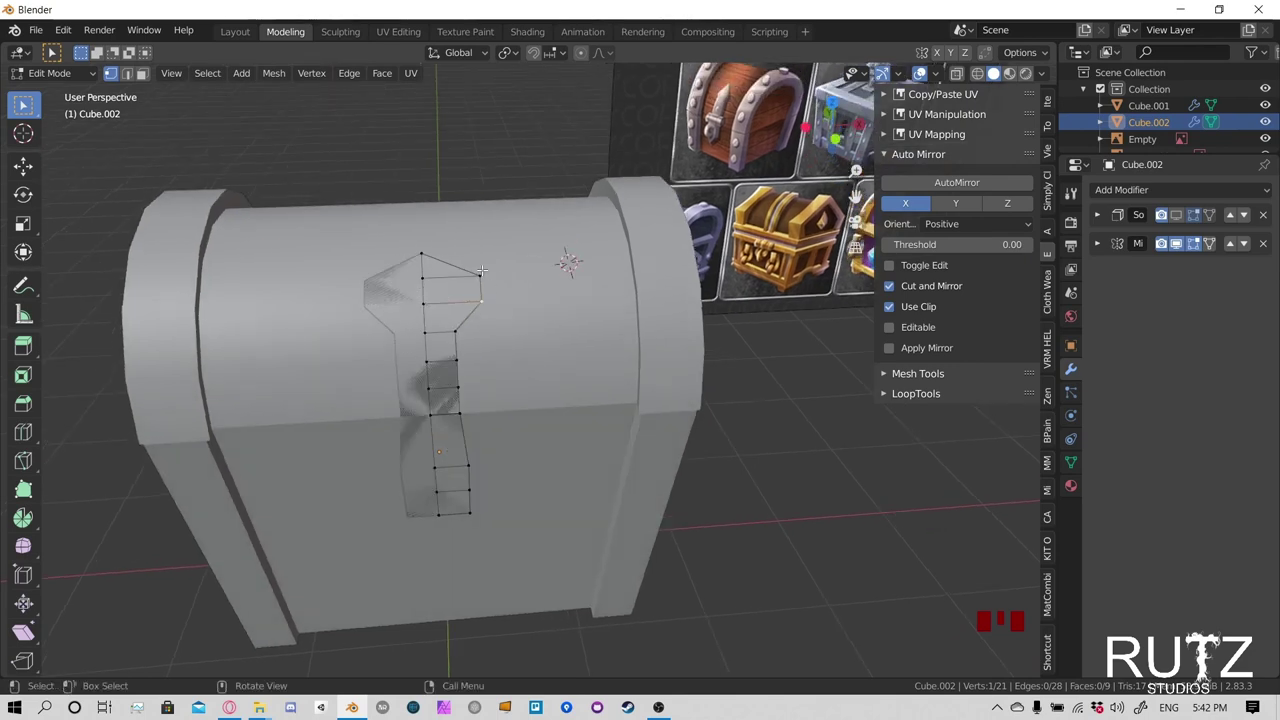
click(480, 283)
click(987, 57)
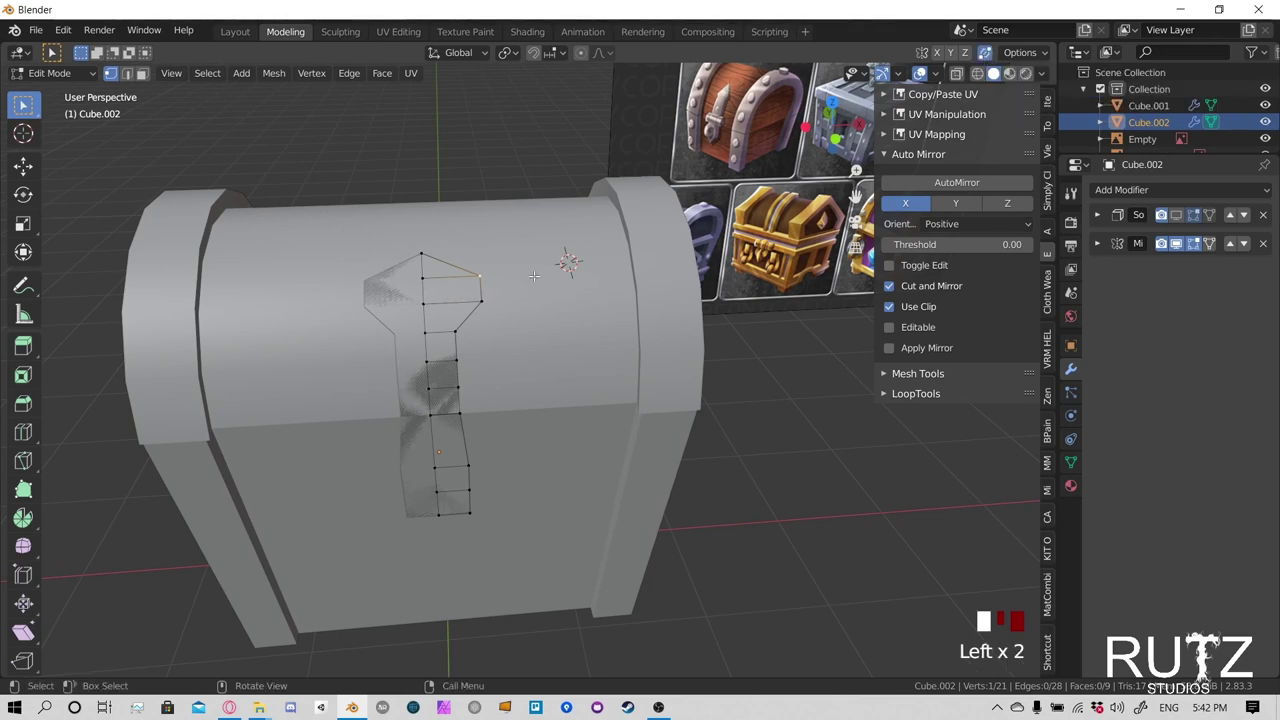
click(477, 279)
click(481, 275)
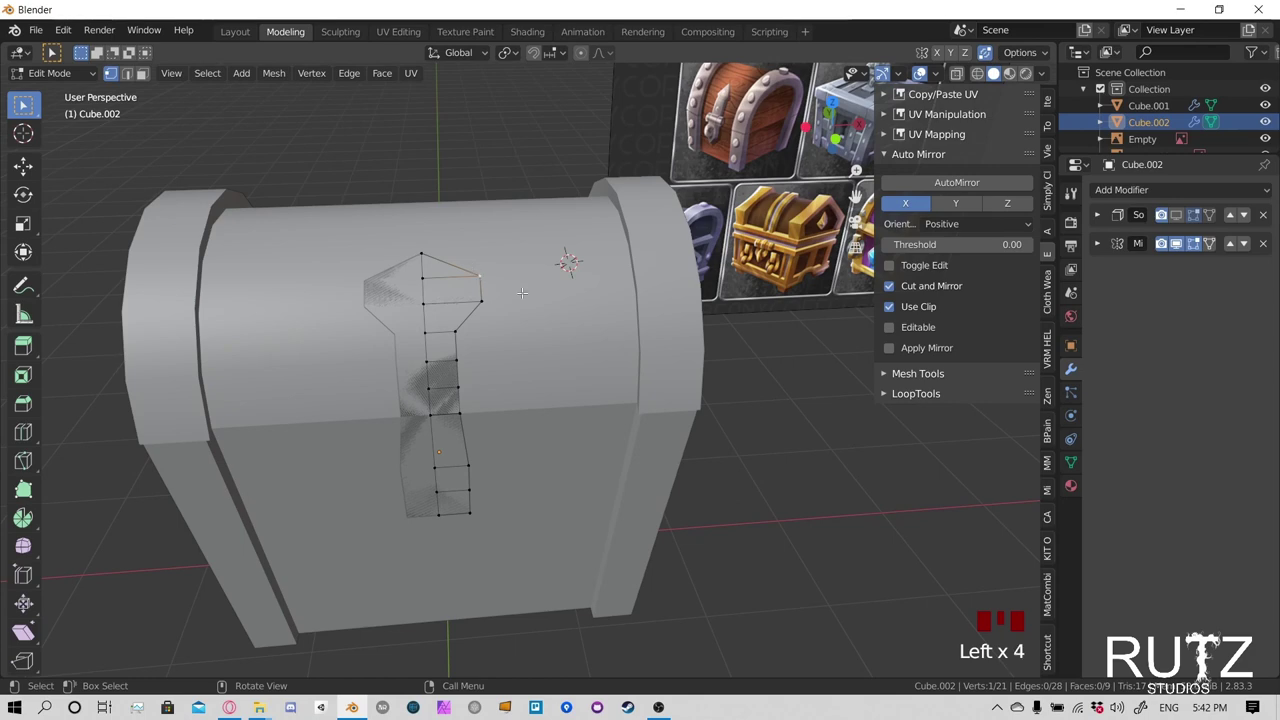
key(g)
key(g)
click(457, 293)
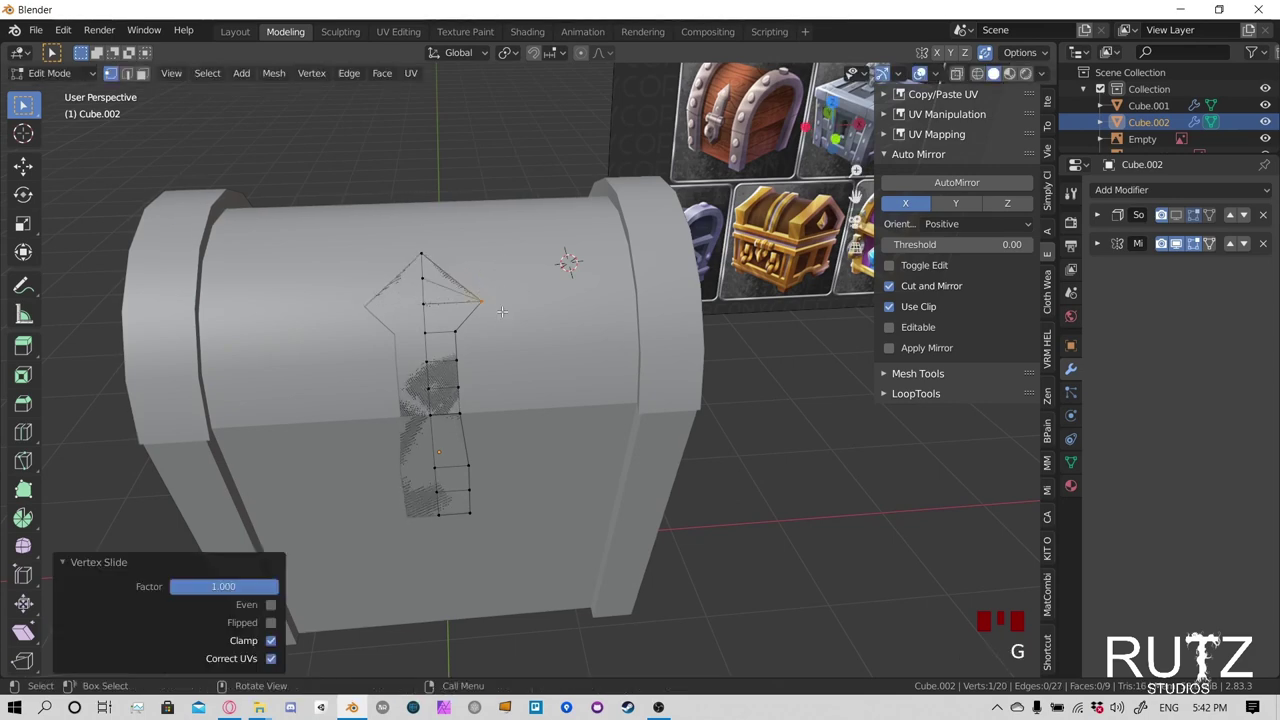
Slide the centre-line vertex just below the strap's tip fully onto the next centre vertex to merge them
click(424, 280)
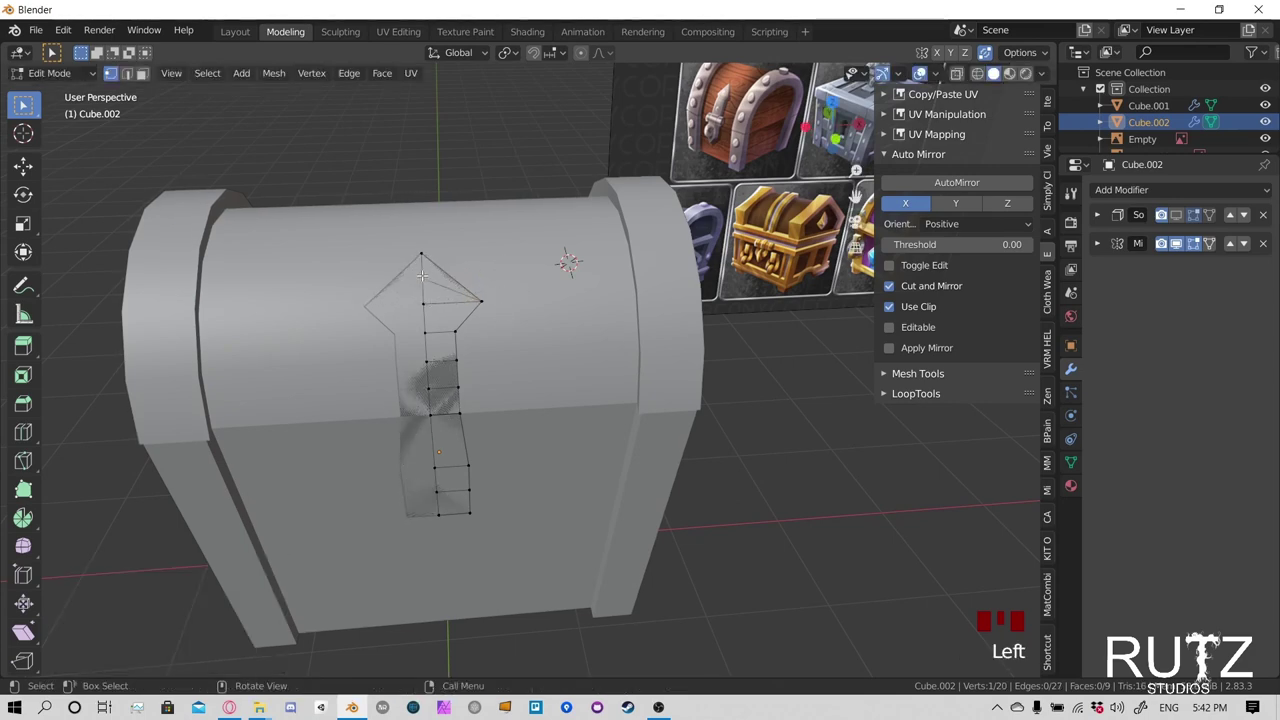
key(g)
key(g)
click(428, 315)
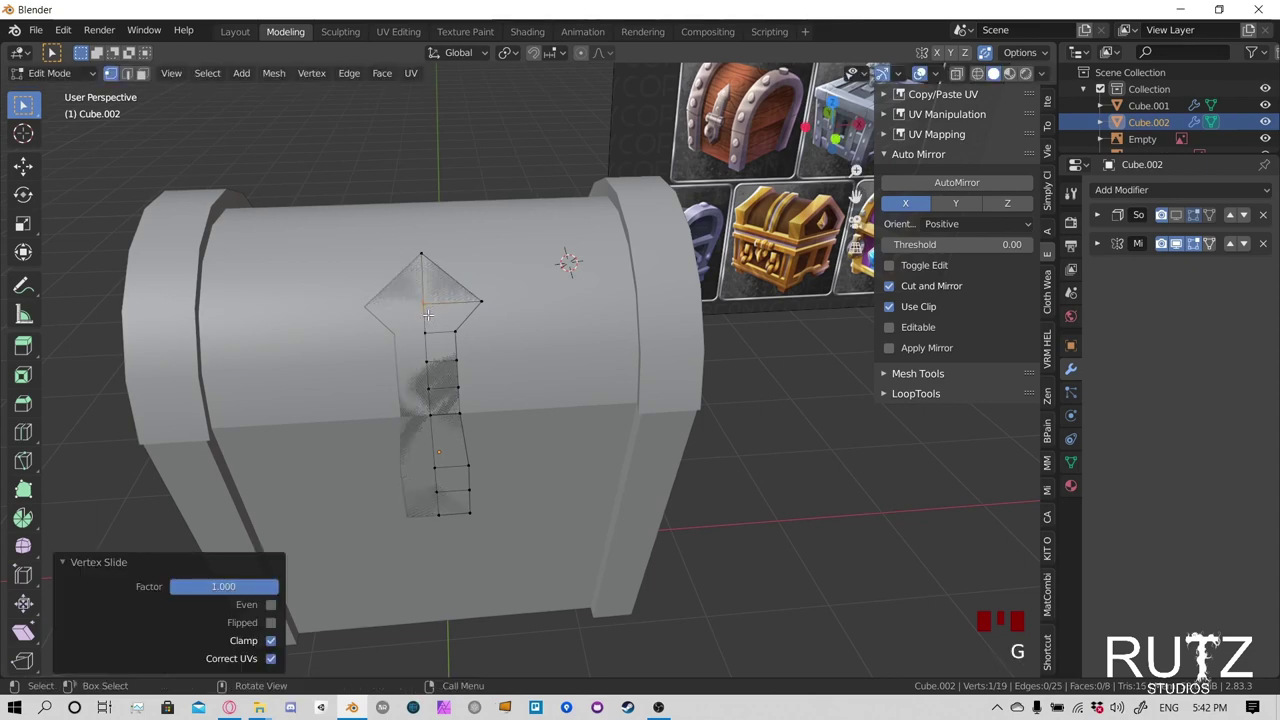
Try to move the outer corner vertex of the strap's arrowhead slightly upward, by about 0.054 m
click(497, 301)
middle_drag(450, 285, 485, 306)
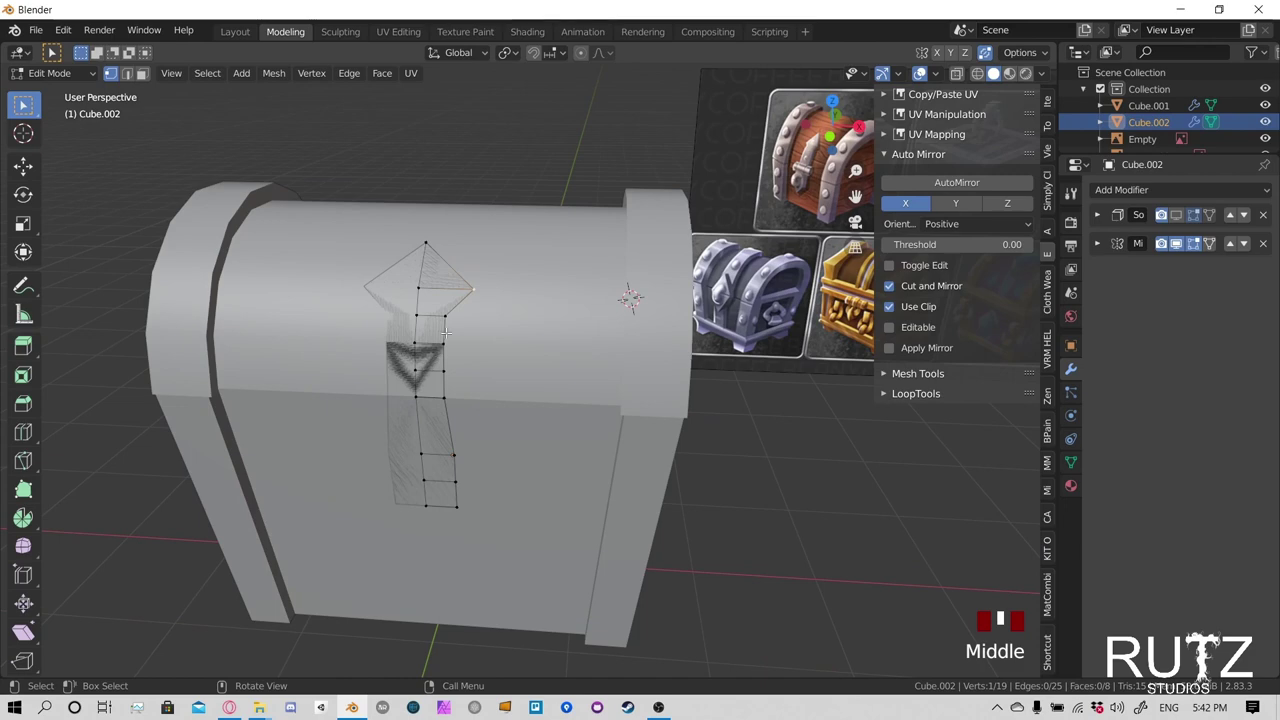
key(g)
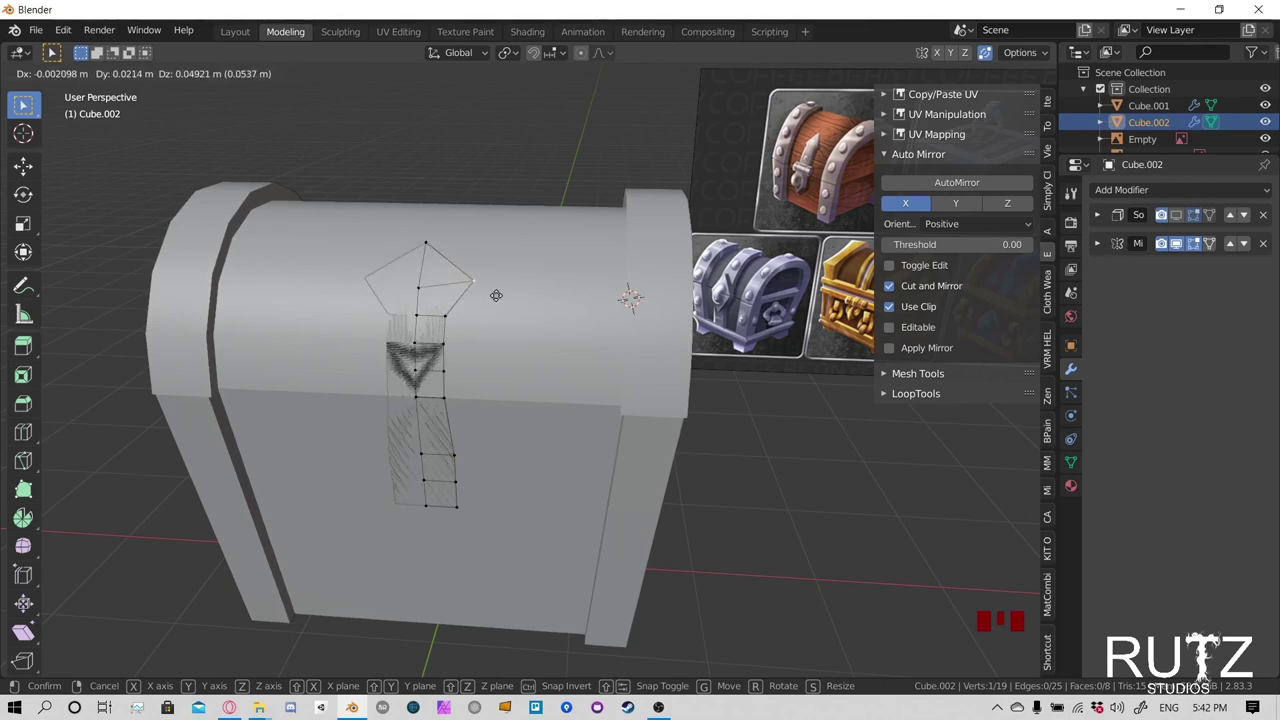
click(496, 295)
mouse_move(496, 295)
middle_down()
mouse_move(520, 270)
mouse_move(590, 250)
mouse_move(560, 235)
mouse_move(569, 223)
mouse_move(271, 371)
mouse_move(523, 286)
mouse_move(488, 297)
middle_up()
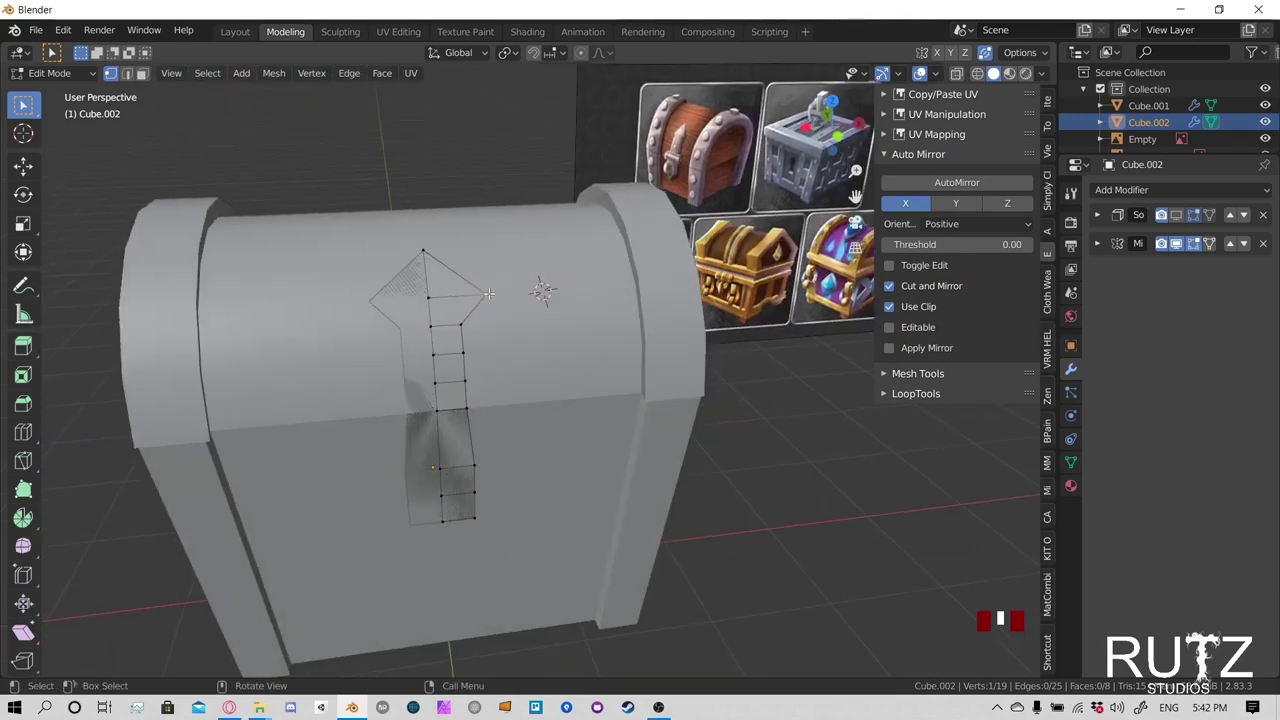
Enable snapping and try to move the arrowhead's outer corner vertex with increment snapping
click(534, 54)
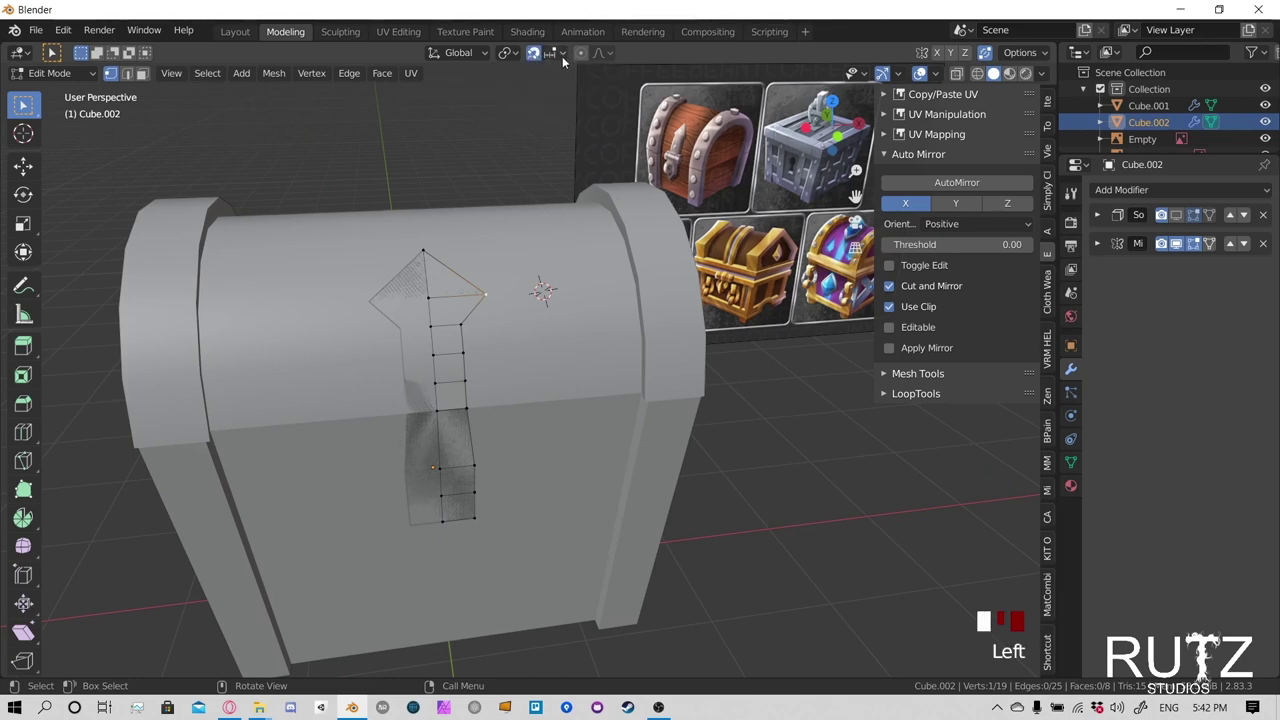
key(g)
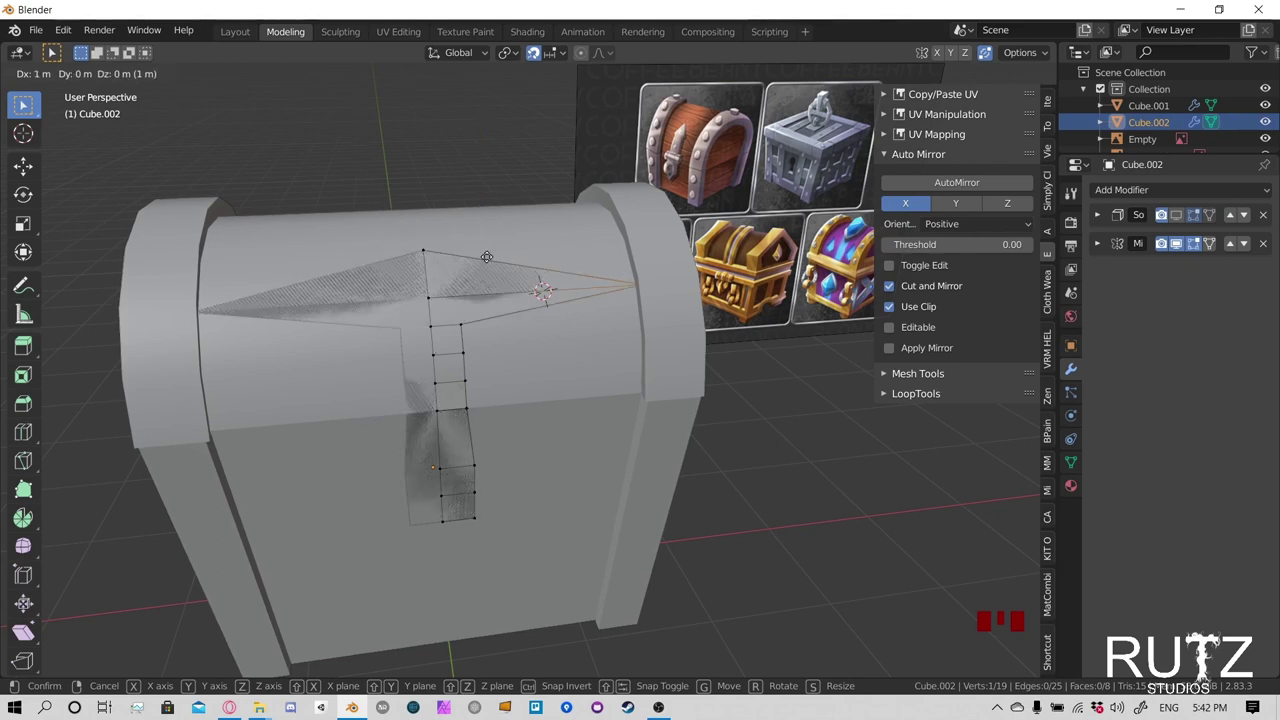
key(Escape)
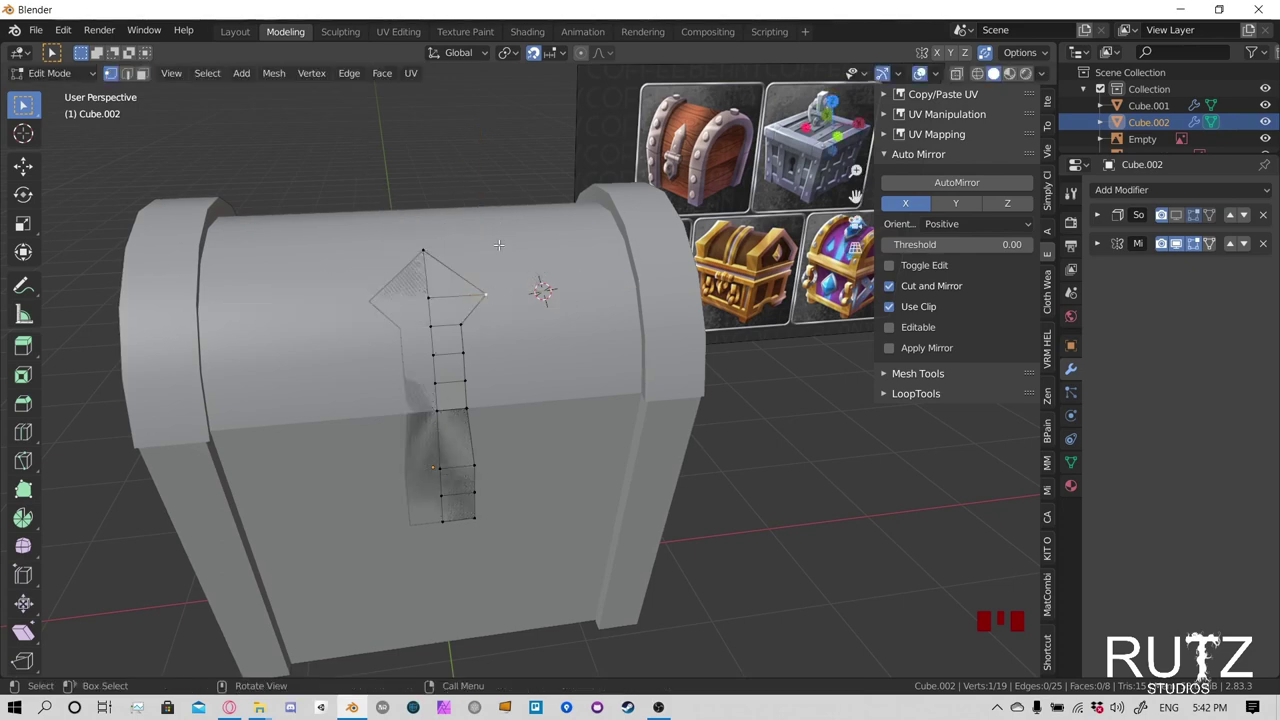
Set the snap target to Face and try to move the arrowhead's outer corner vertex along the lid surface
click(562, 53)
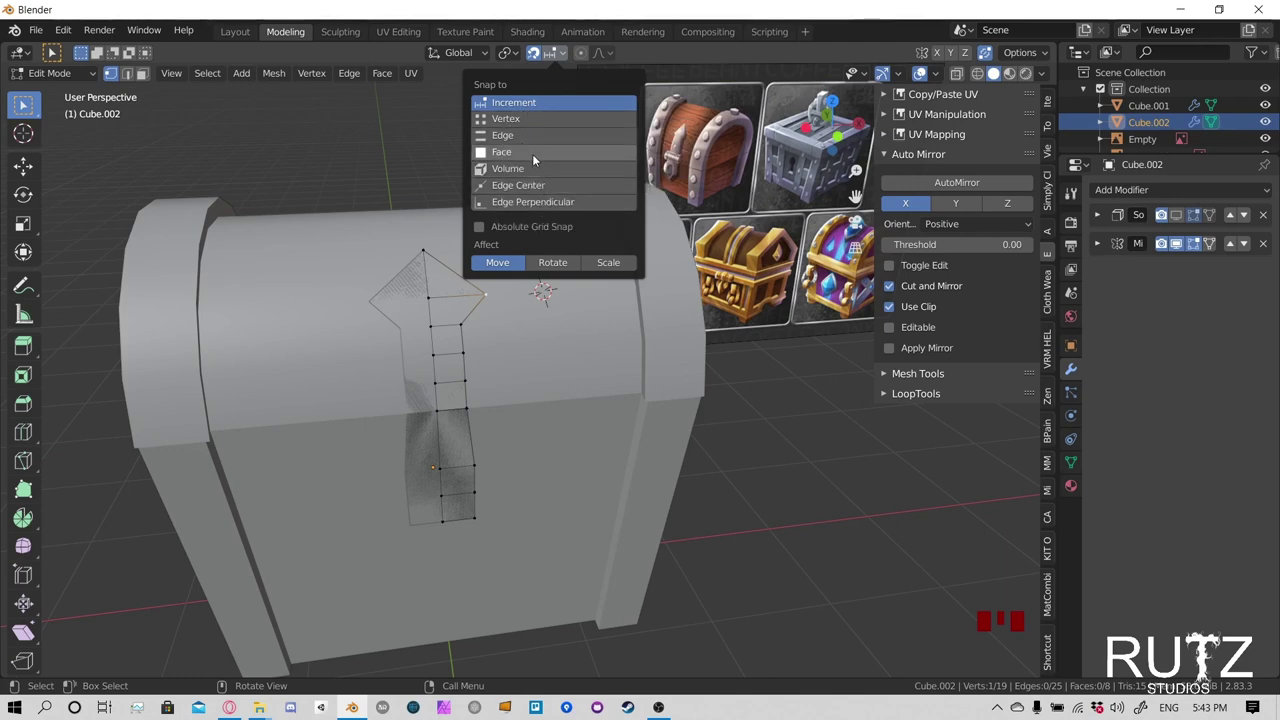
click(532, 152)
click(530, 168)
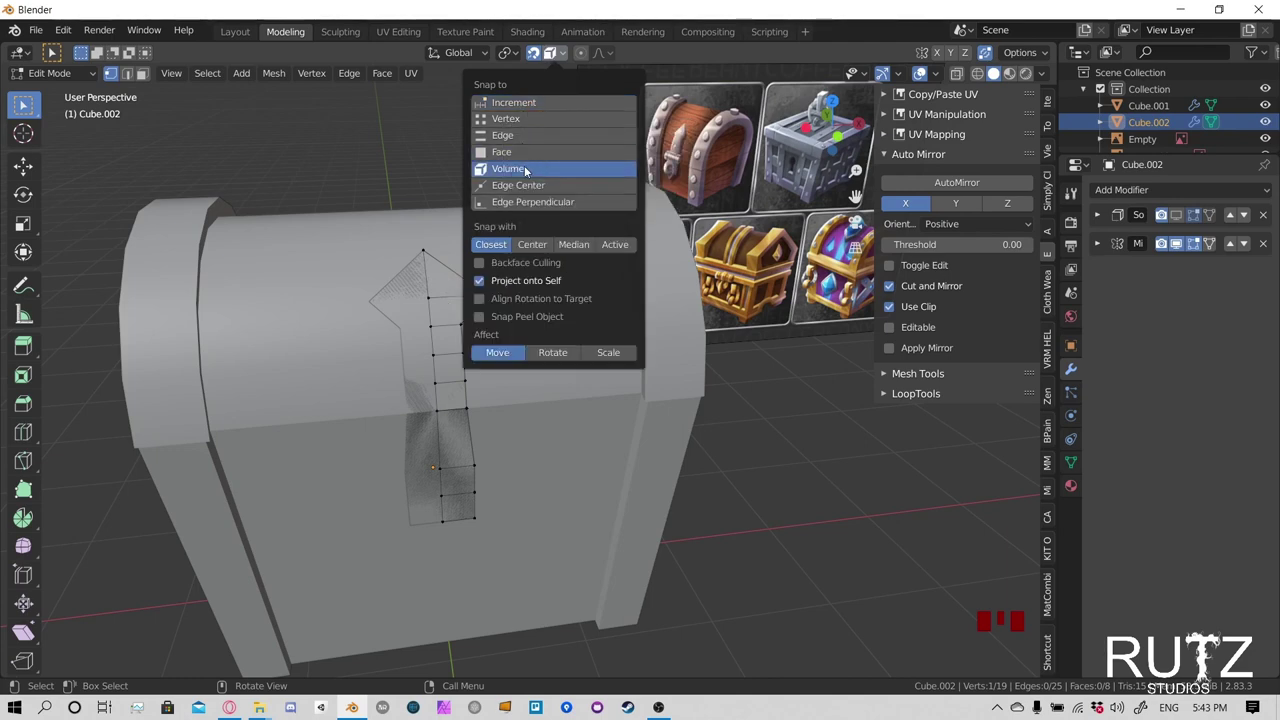
click(524, 152)
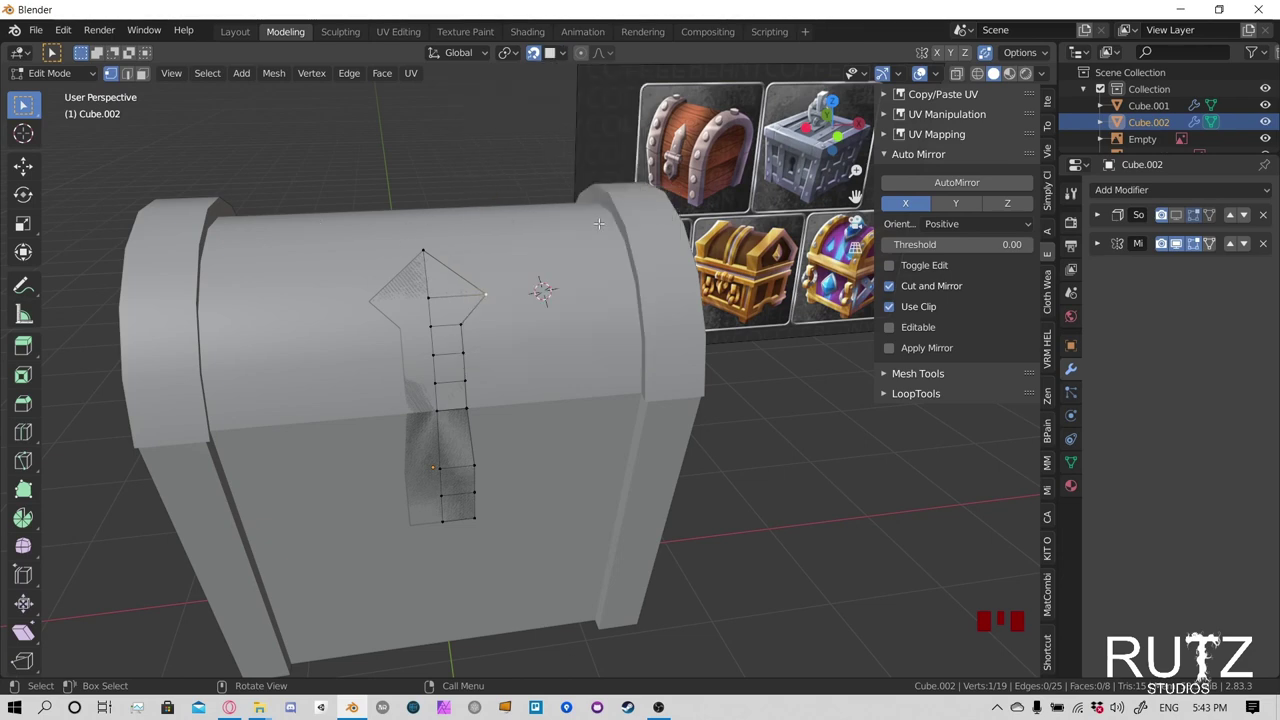
click(549, 53)
key(g)
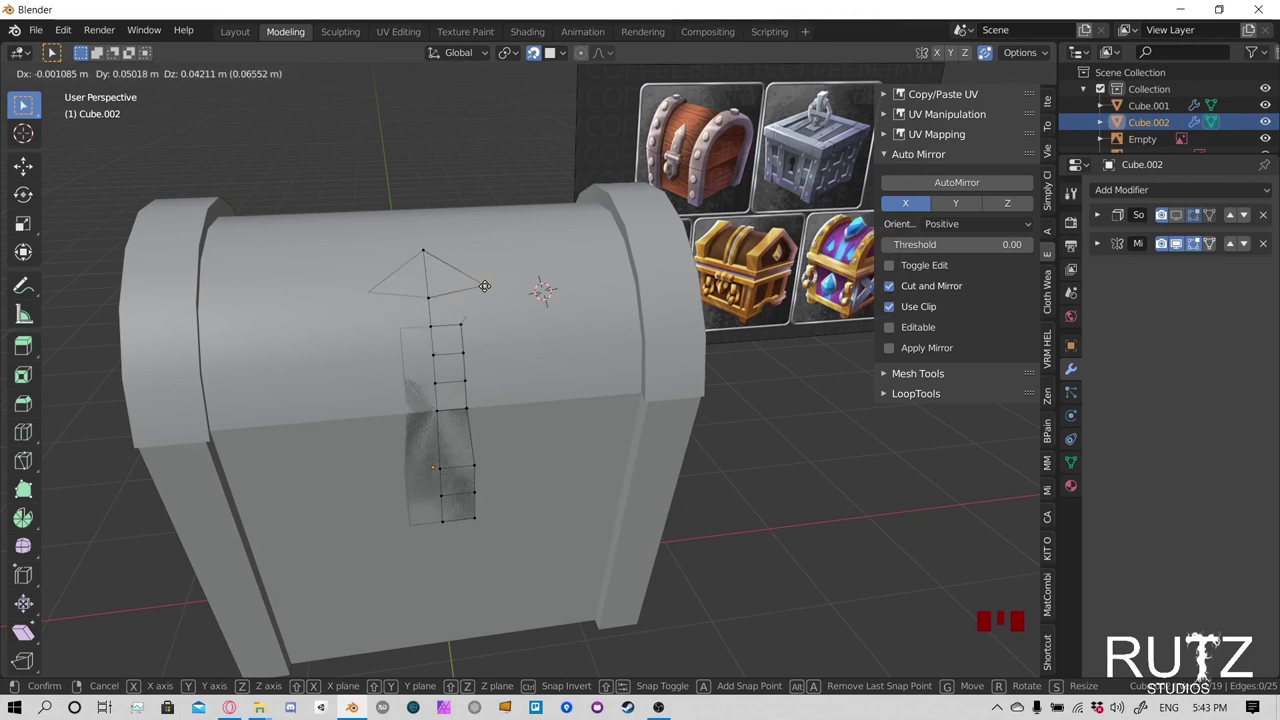
click(483, 295)
Set the snap target to Volume
click(565, 55)
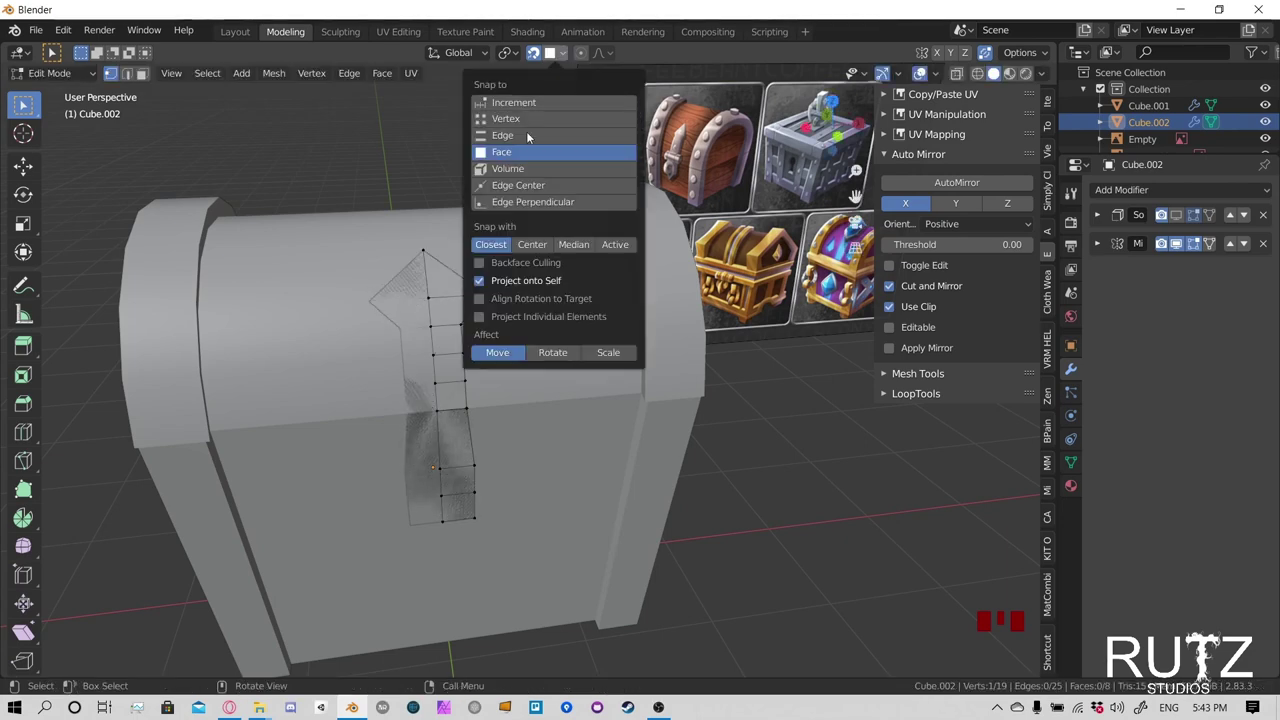
click(522, 169)
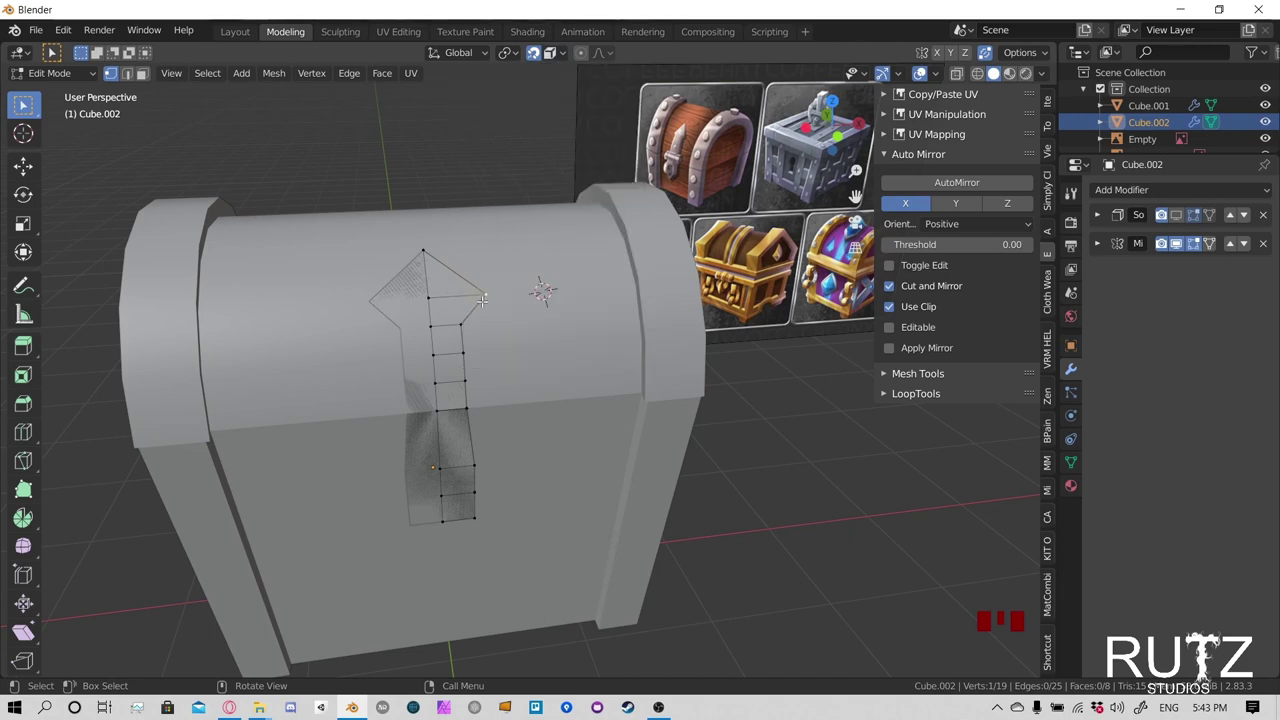
Try to move the arrowhead's outer corner vertex with Volume snapping, and set the snap target to Face
key(g)
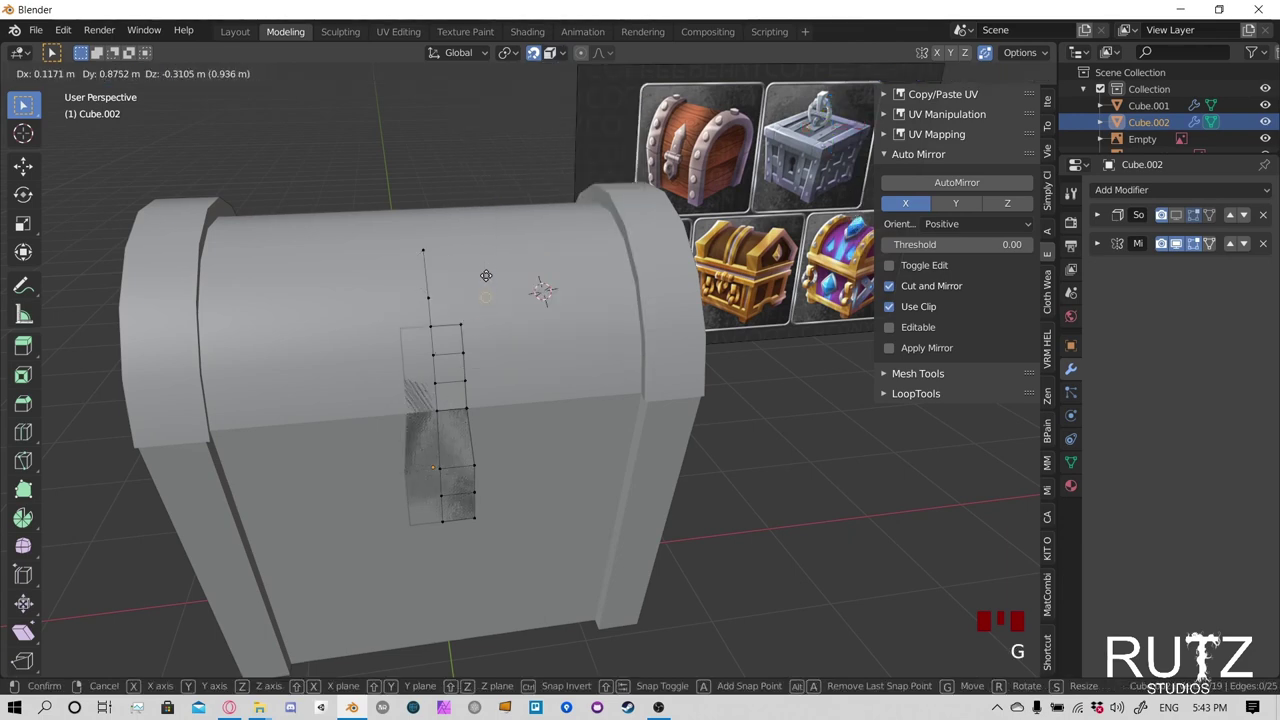
click(491, 289)
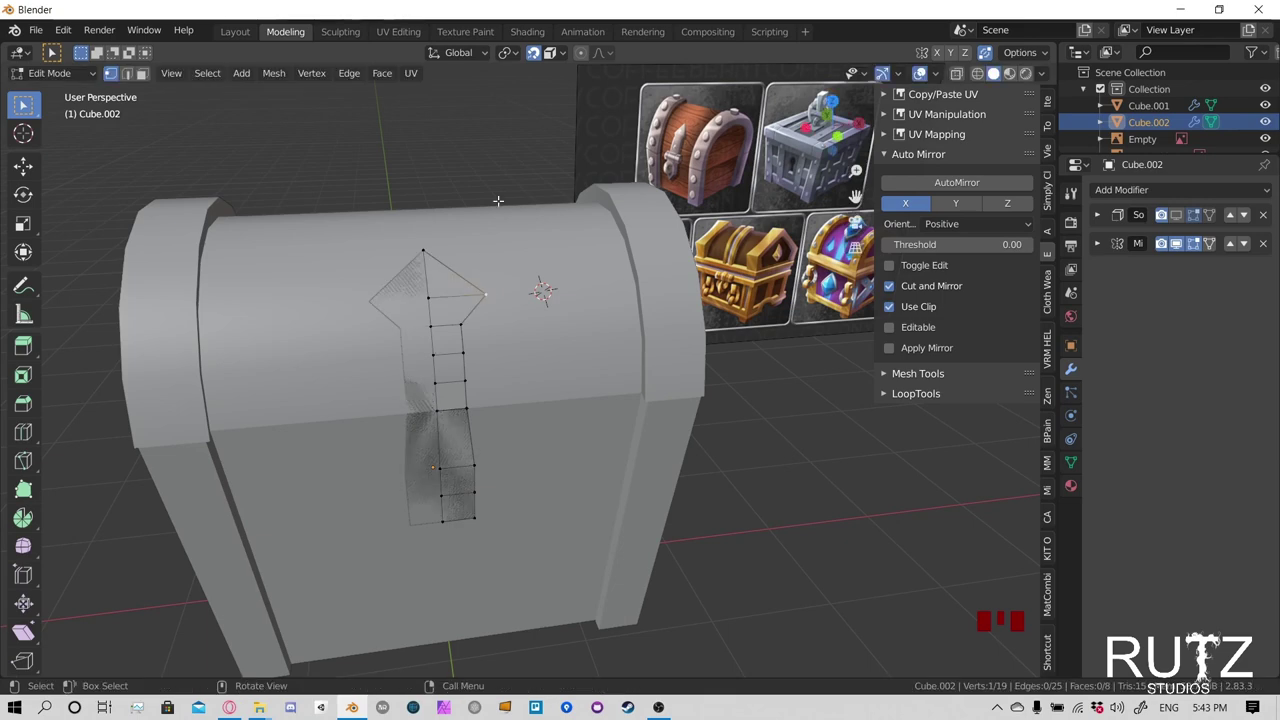
click(556, 56)
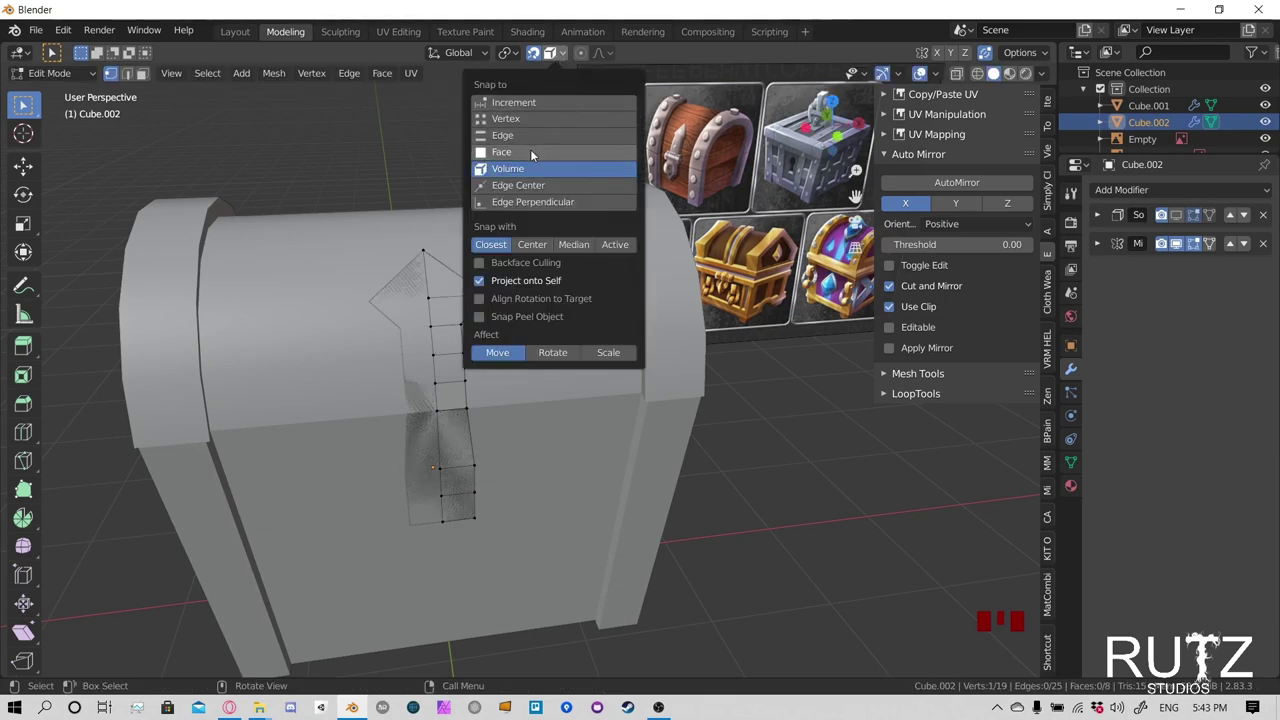
click(534, 153)
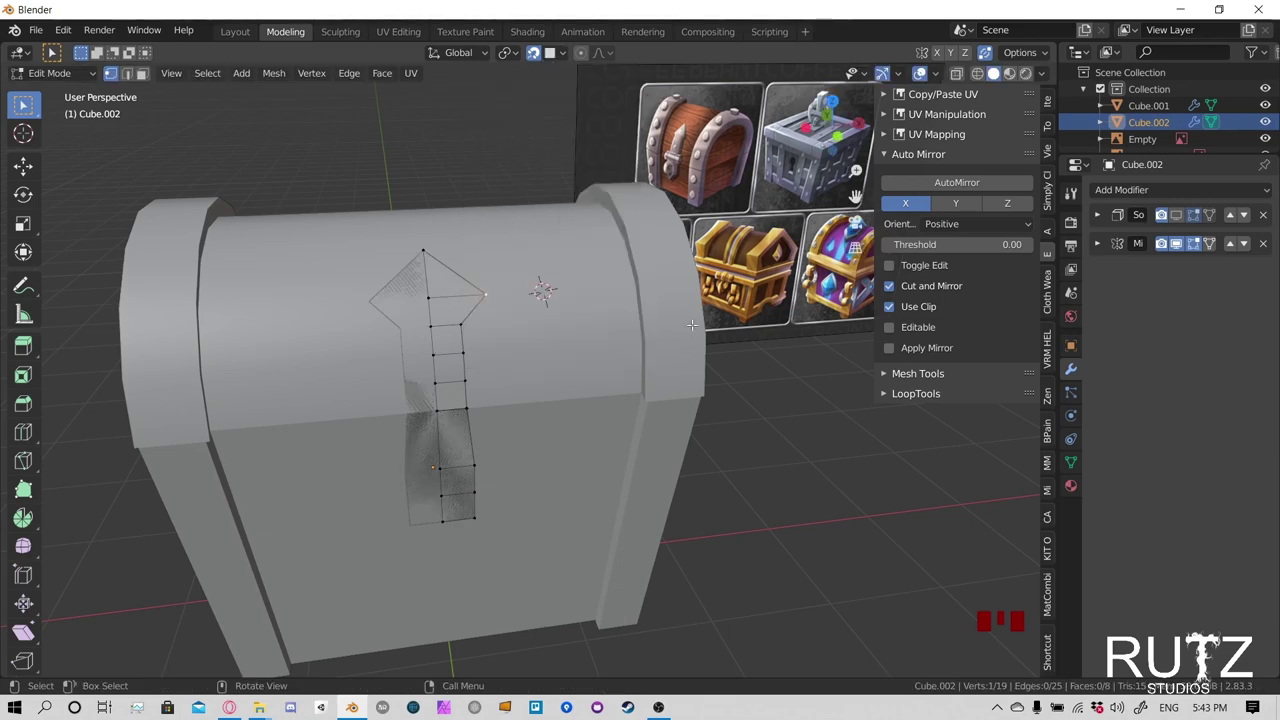
click(556, 53)
Try to move the arrowhead's outer corner vertex down along the lid surface with Face snapping, and undo the move
middle_drag(720, 300, 482, 293)
key(g)
click(484, 280)
key(g)
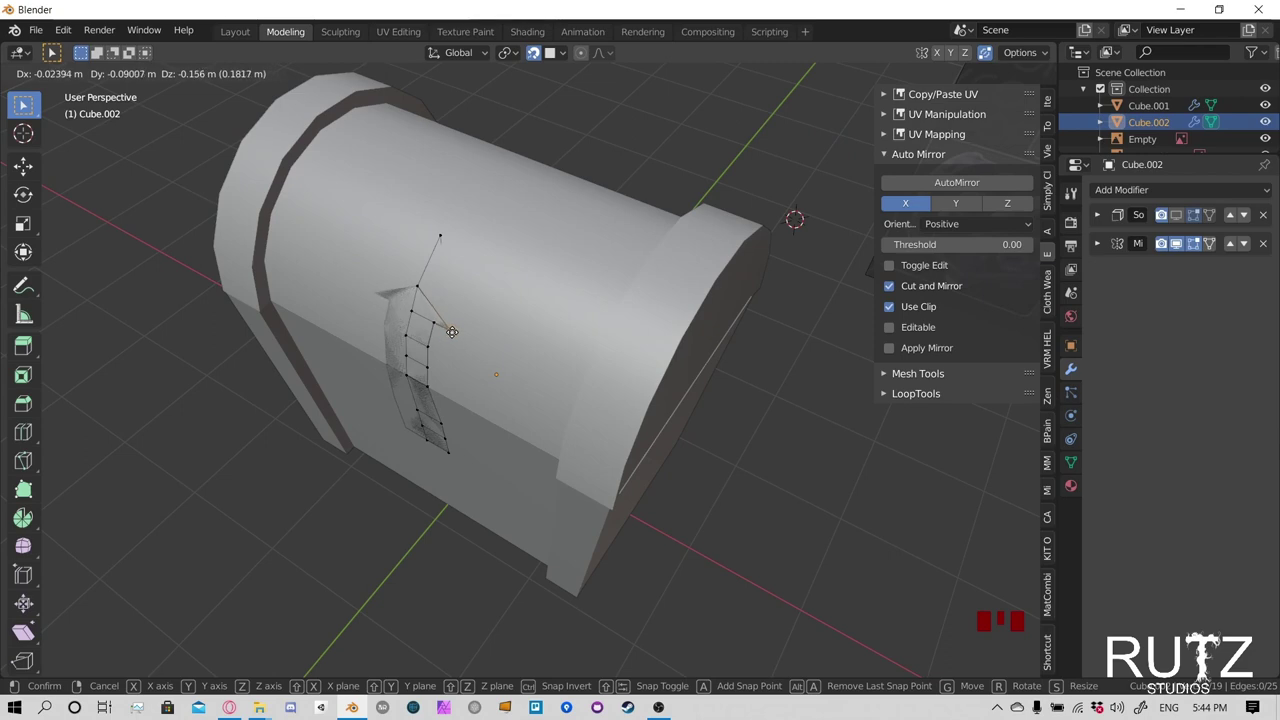
click(448, 328)
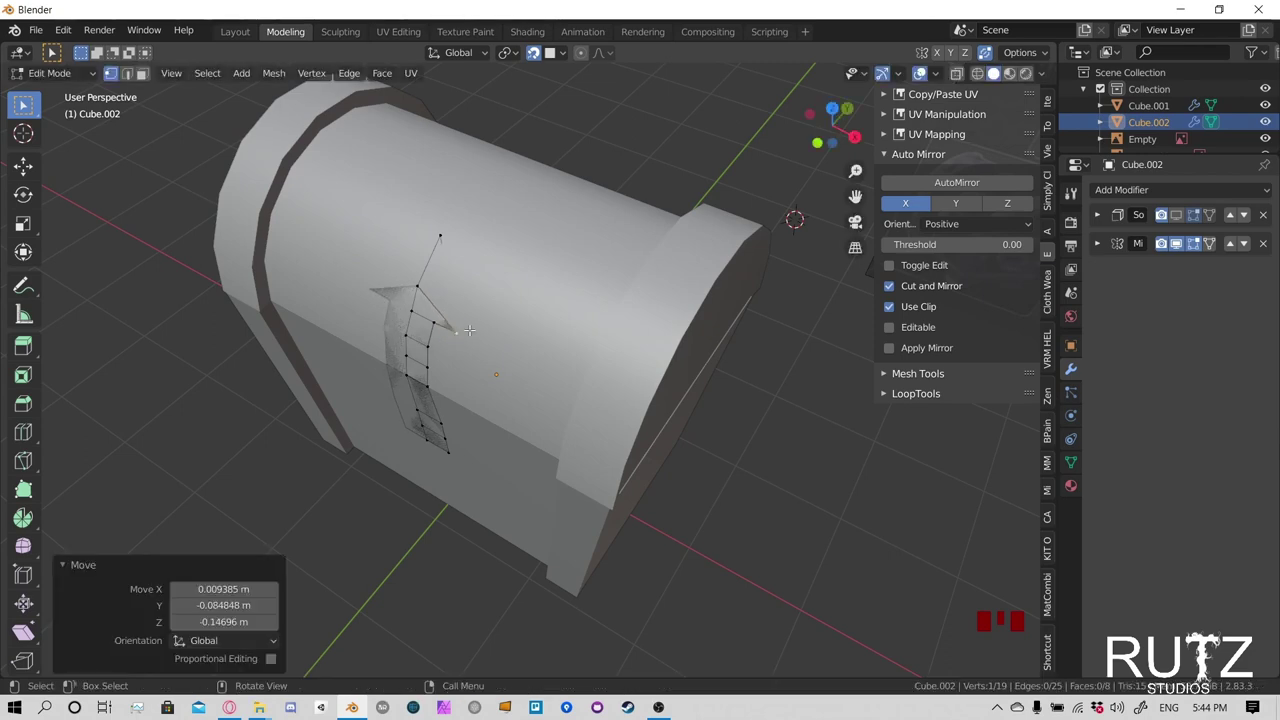
middle_drag(448, 328, 502, 283)
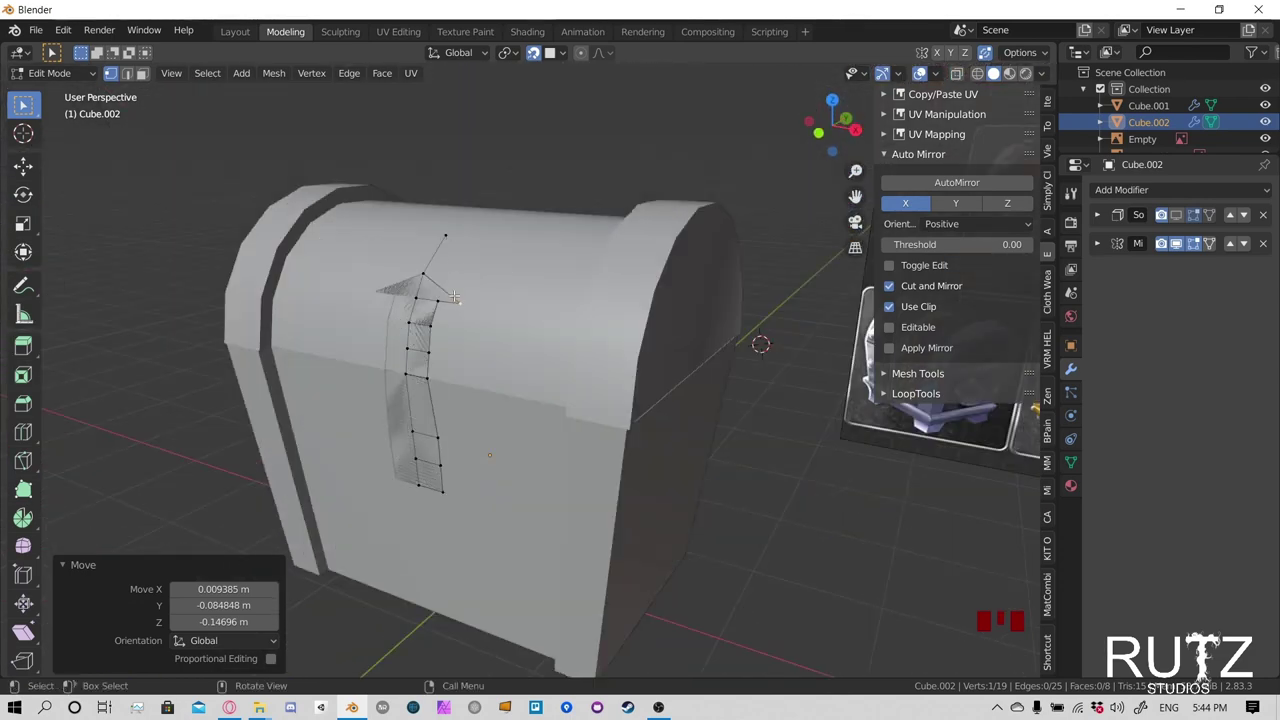
middle_drag(457, 257, 435, 257)
key(ctrl+z)
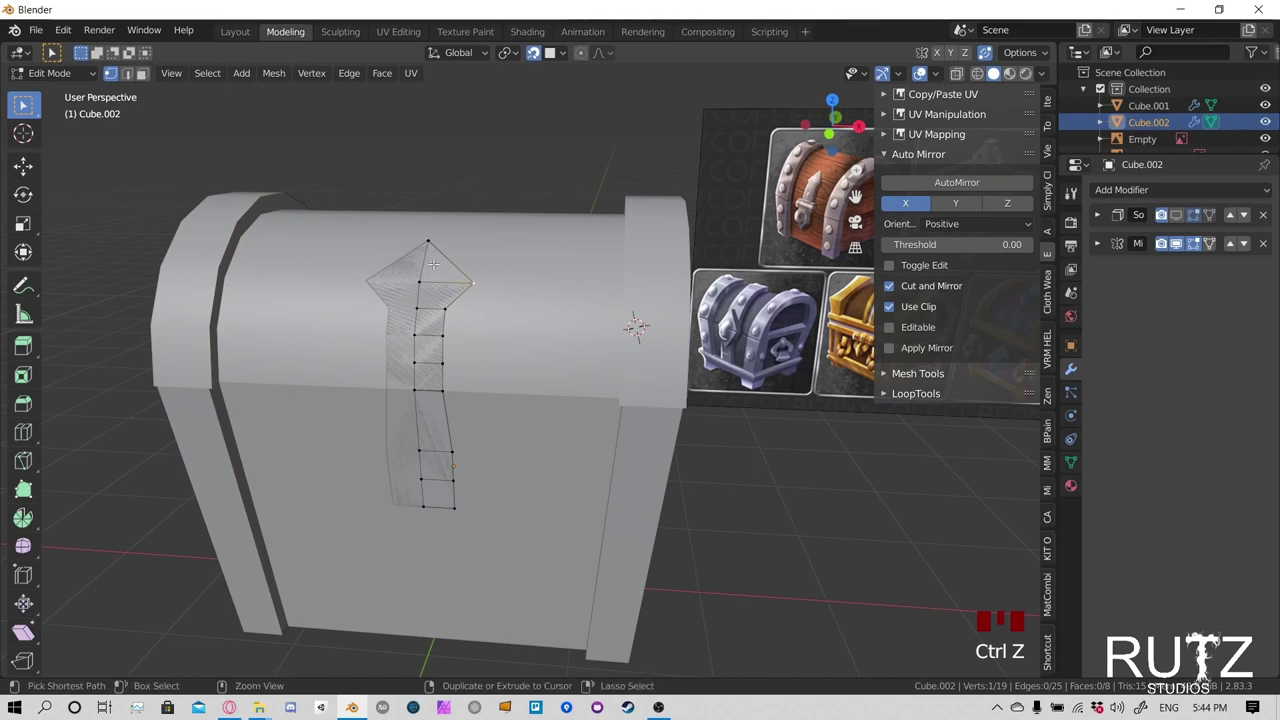
Subdivide the arrowhead's sloping edge between the tip and the outer corner vertex with 2 cuts
key(ctrl+r)
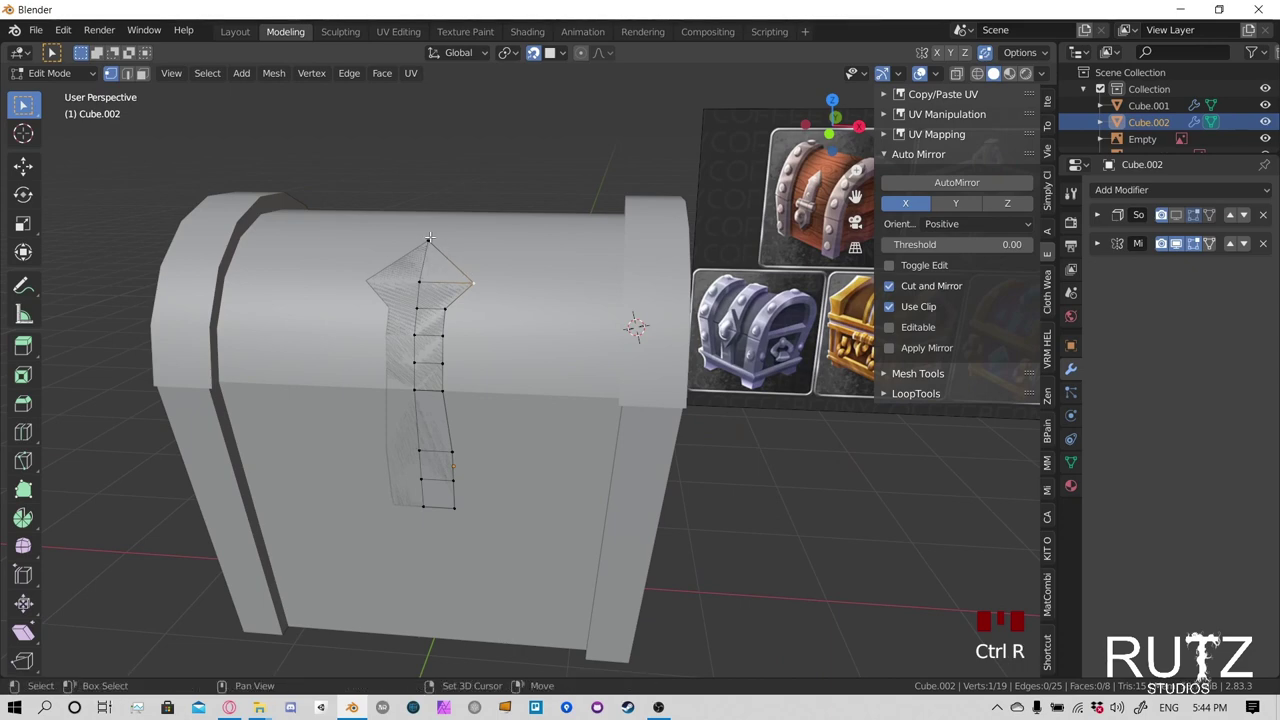
click(471, 279)
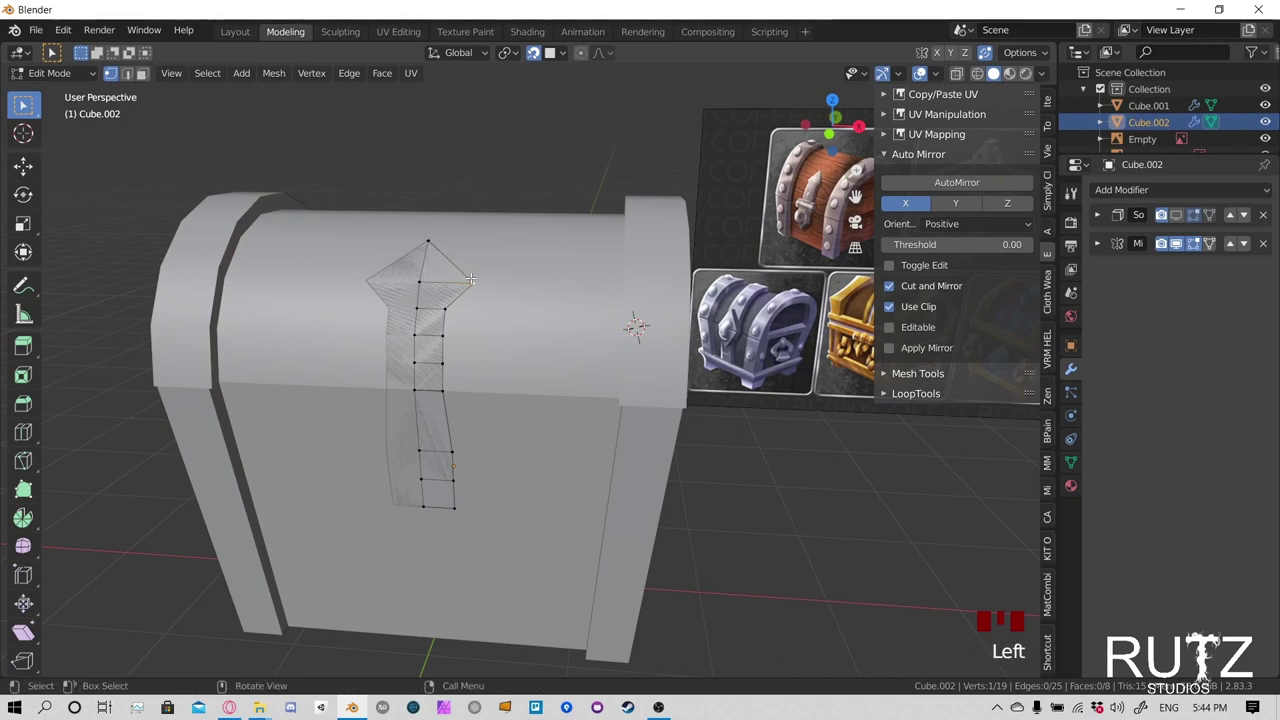
shift+click(432, 240)
click(474, 270)
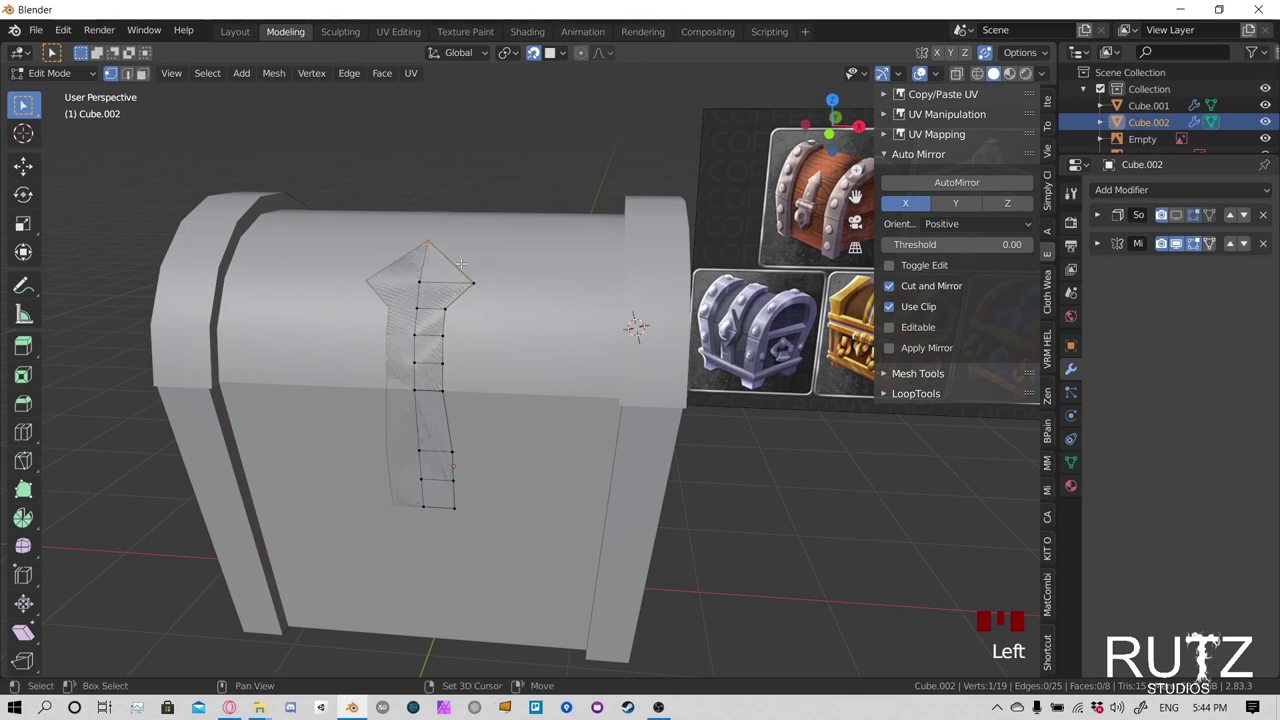
shift+click(493, 294)
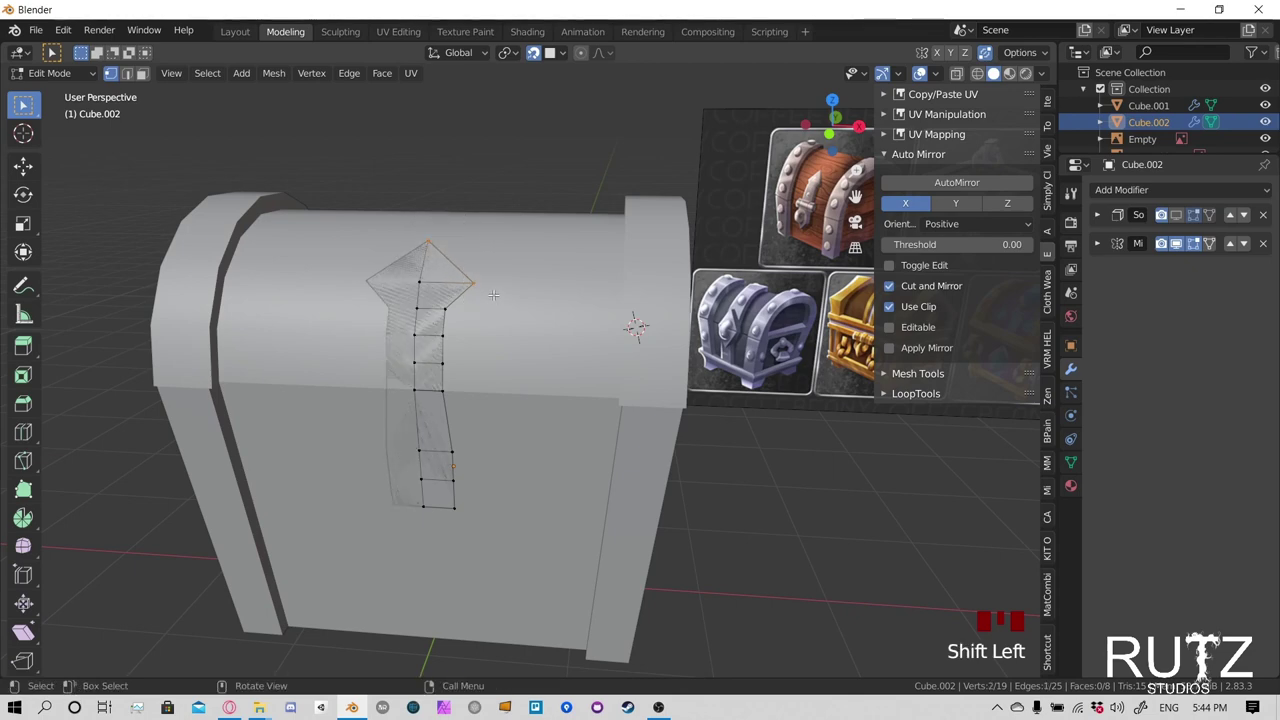
shift+click(421, 227)
shift+click(429, 240)
shift+click(429, 240)
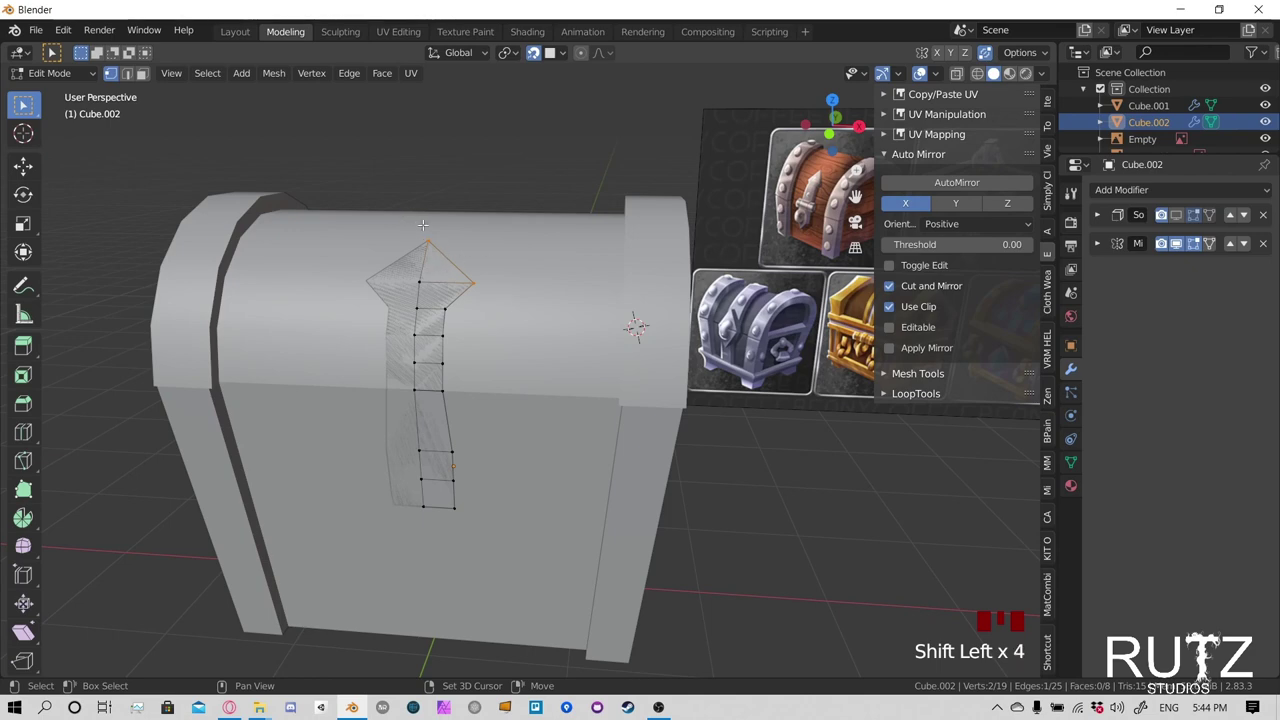
shift+click(428, 239)
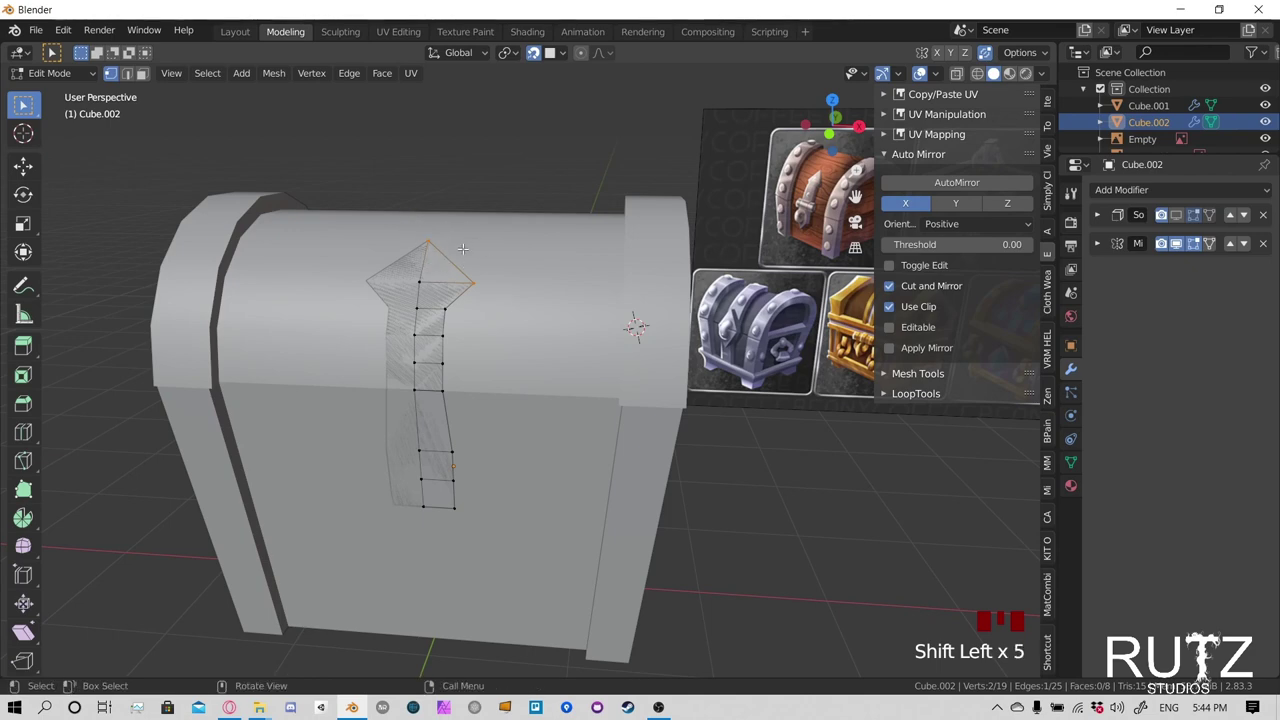
key(ctrl+e)
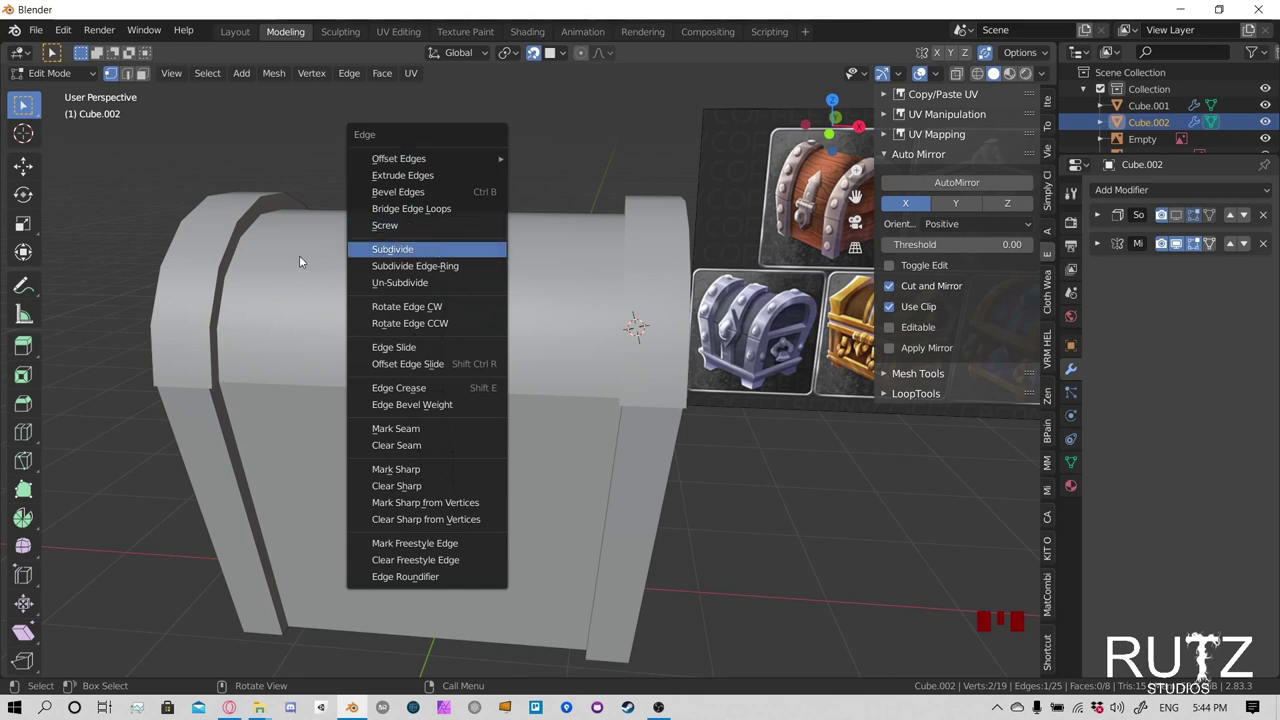
click(425, 255)
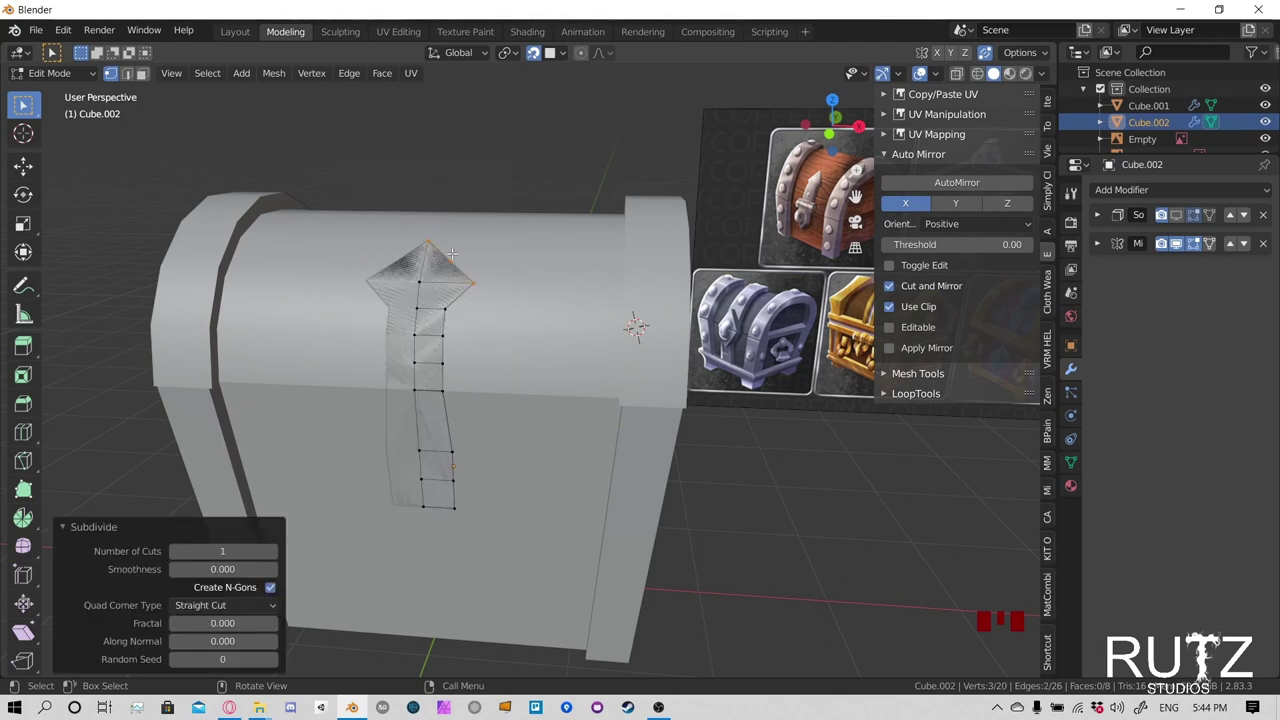
click(272, 551)
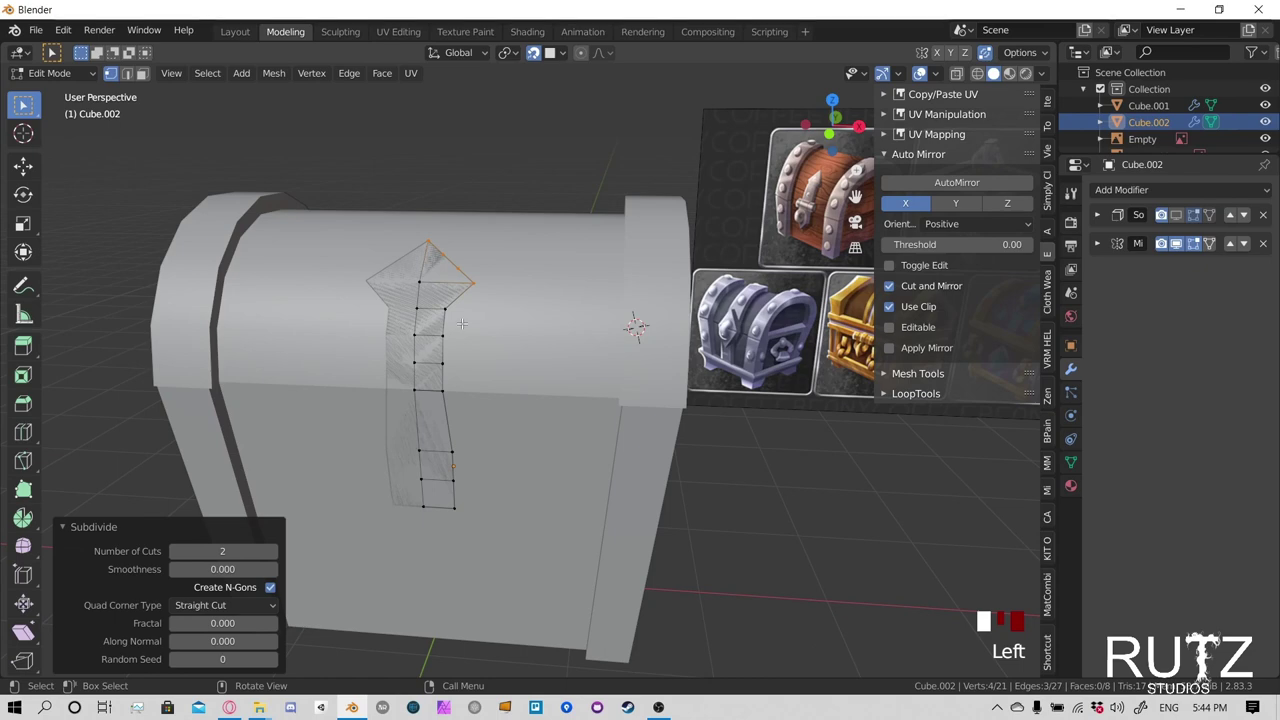
In front view, move the arrowhead's outer corner vertex along the lid, about 0.047 m outward and 0.148 m down
click(467, 288)
middle_drag(467, 288, 499, 280)
key(g)
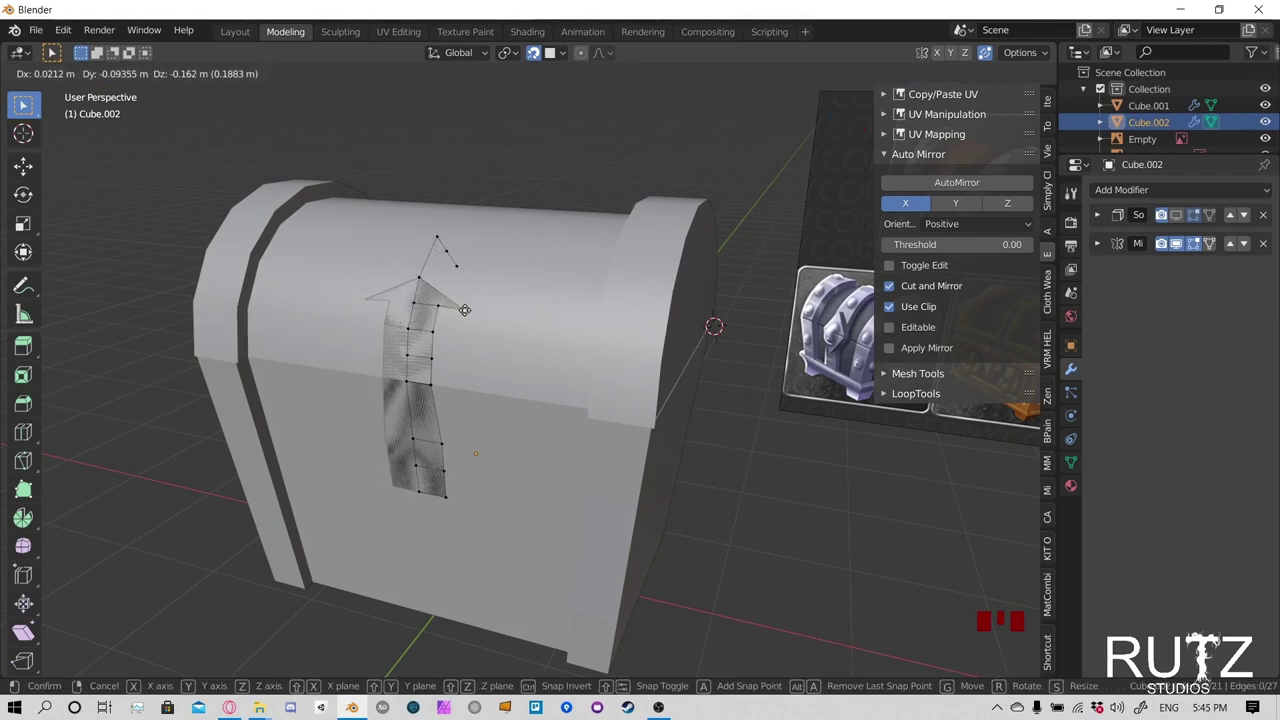
click(468, 311)
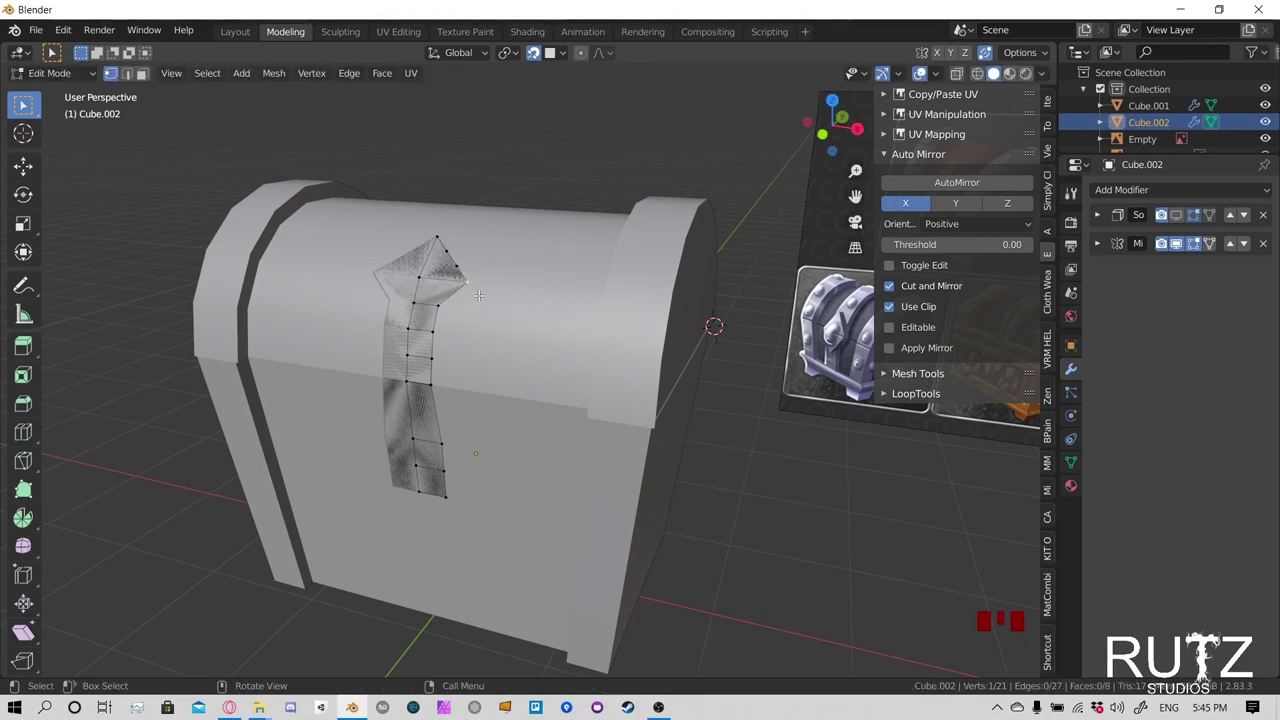
key(KP_1)
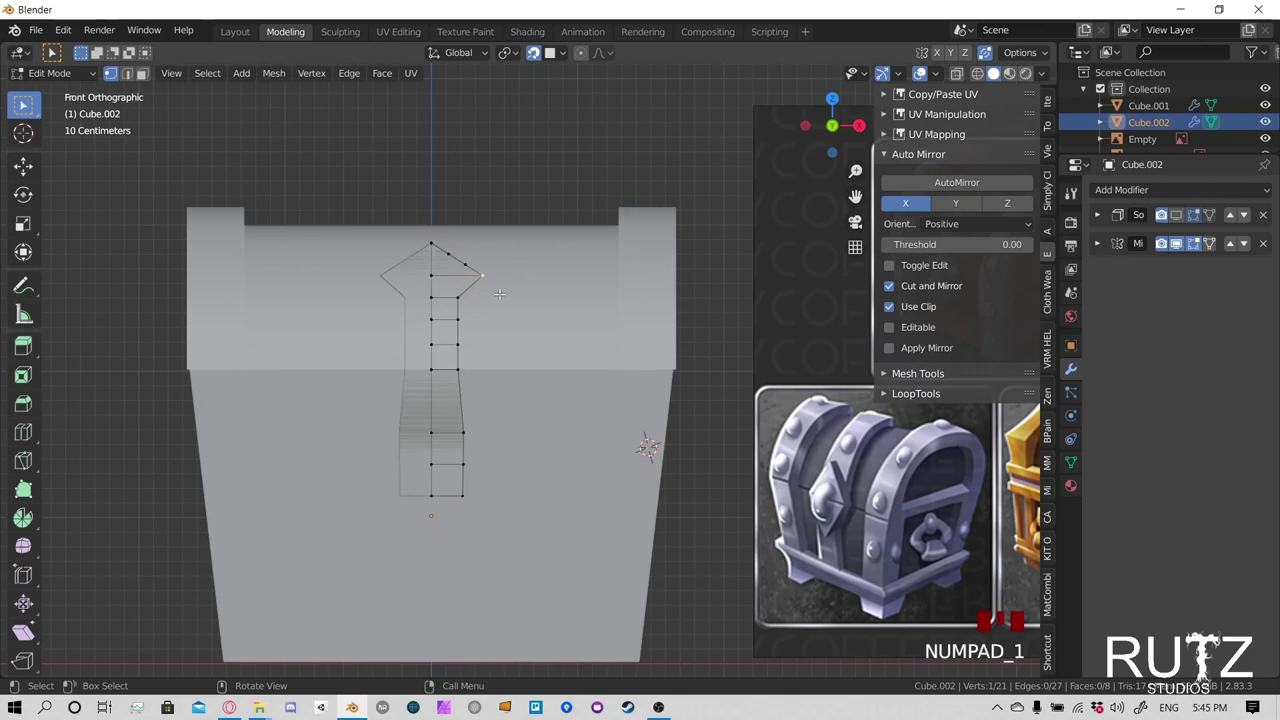
key(g)
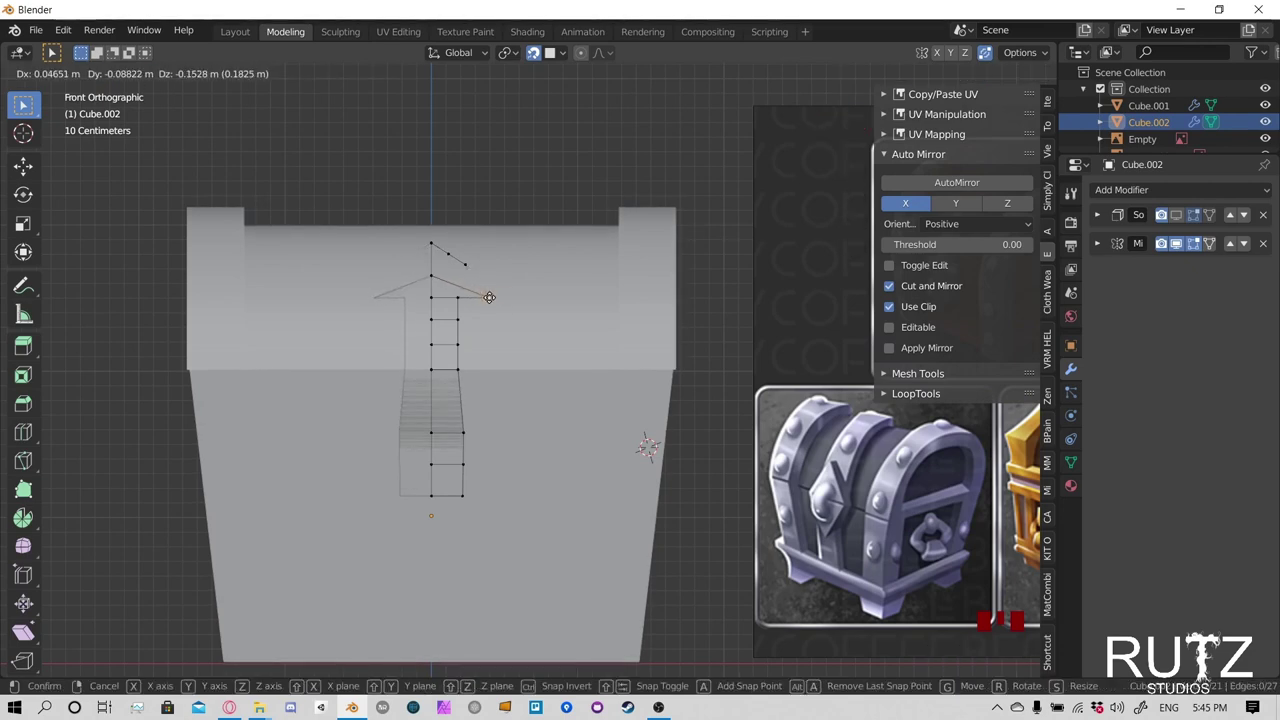
click(489, 296)
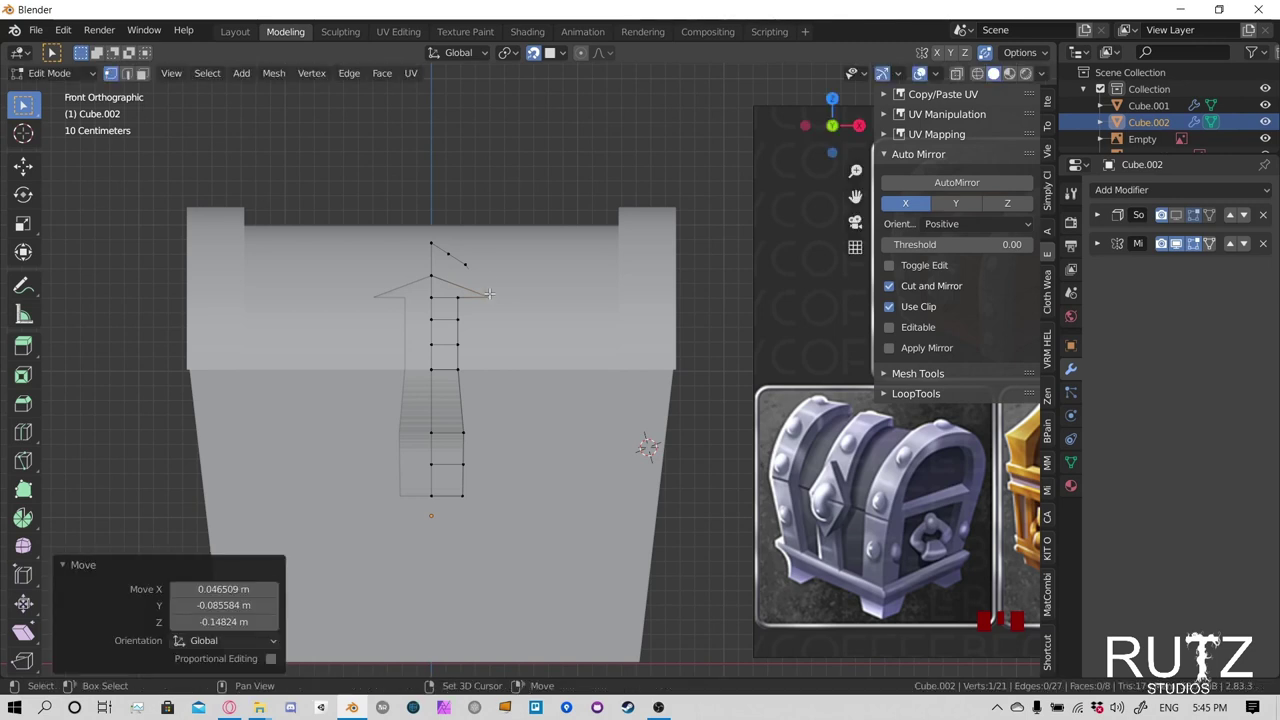
Move the sloping edge's two subdivision vertices outward along the lid, lowering the lower one about 0.072 m and the upper one about 0.046 m
click(475, 263)
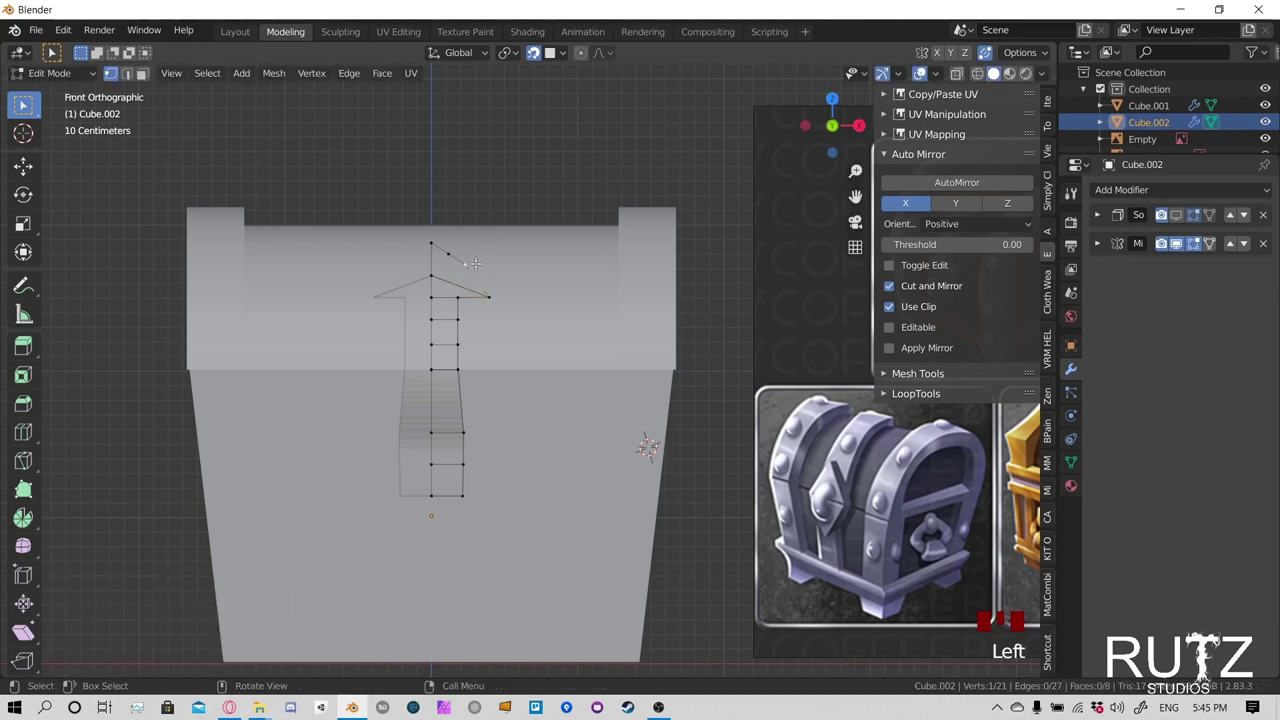
key(g)
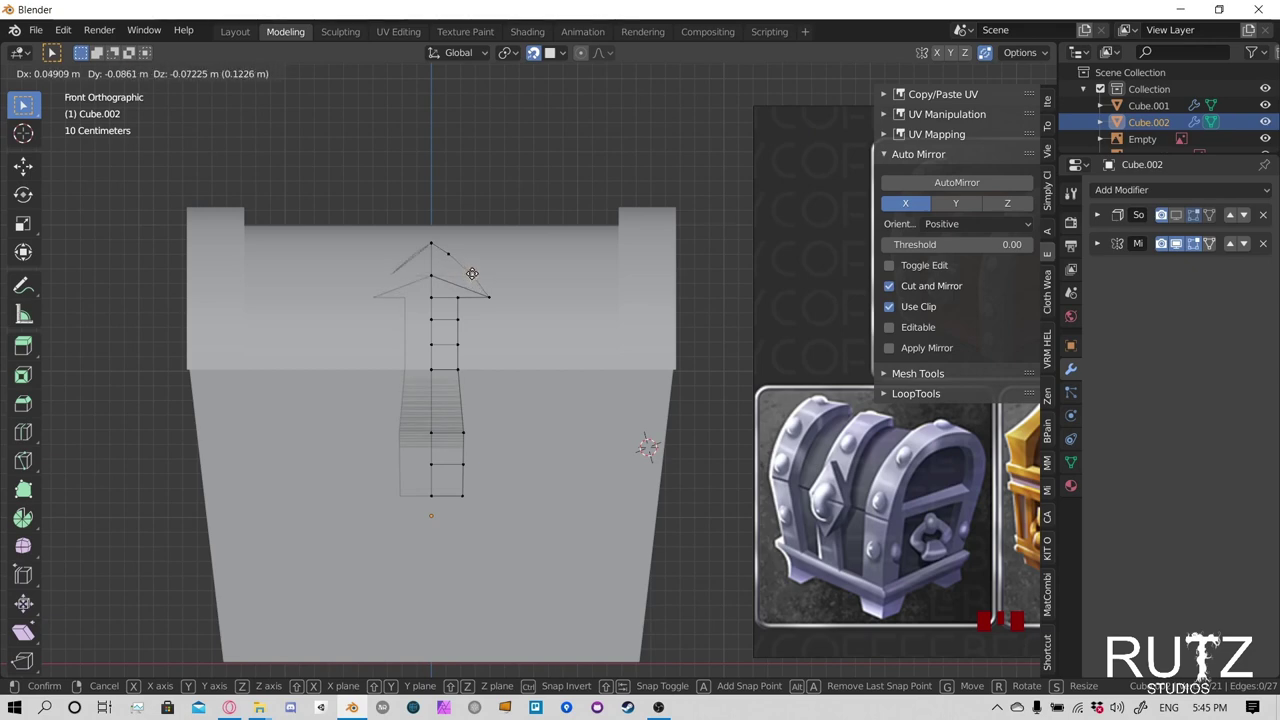
click(469, 275)
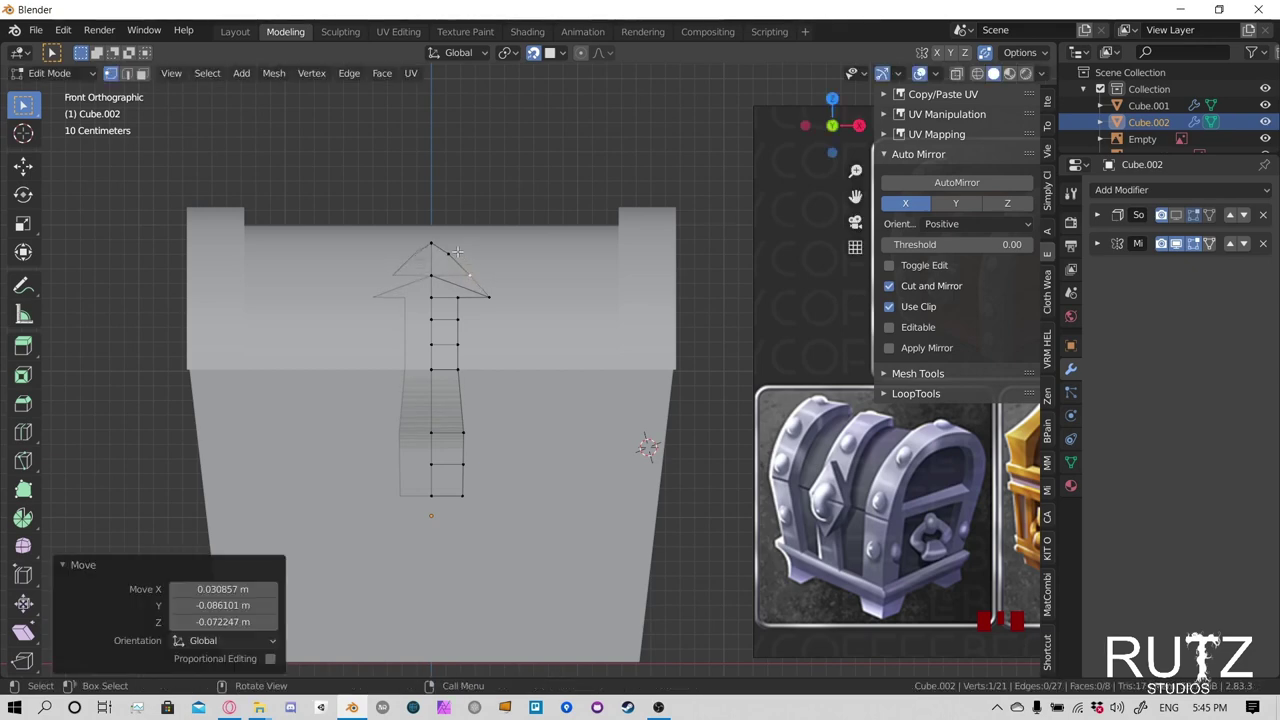
click(452, 253)
key(g)
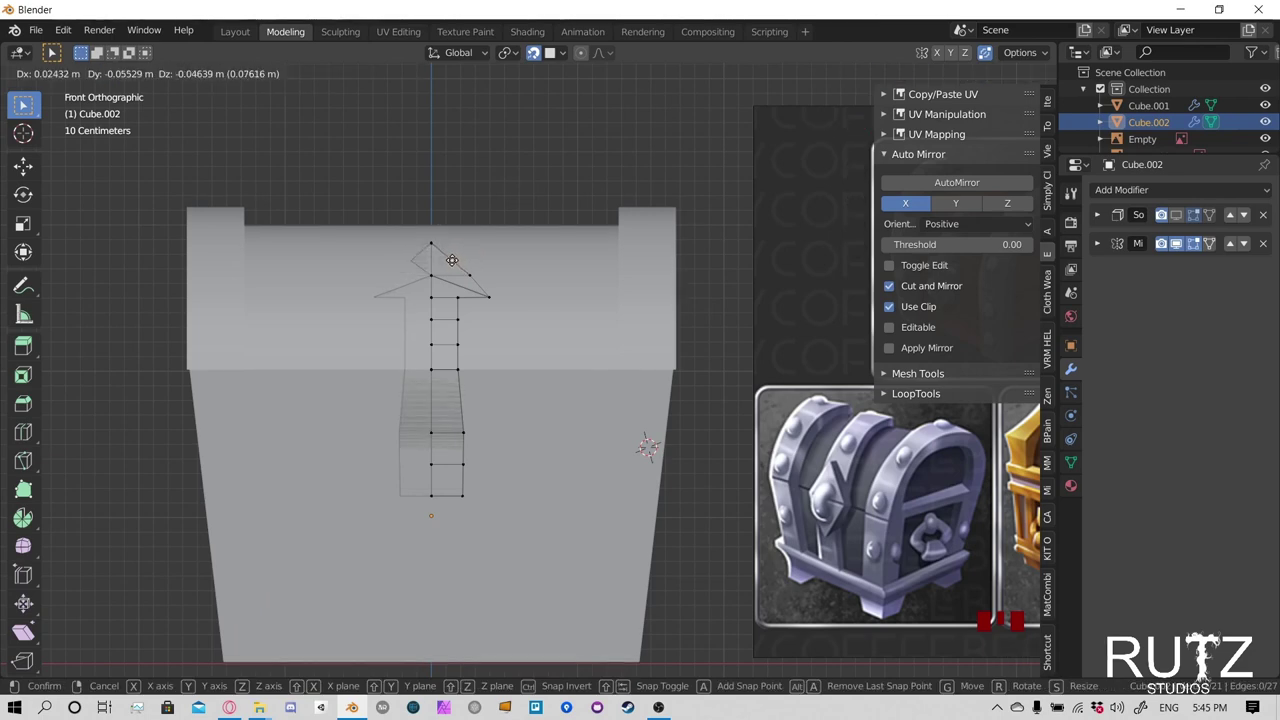
click(453, 261)
Slide the arrowhead's outer corner vertex inward along its lower edge with a factor of 0.5
middle_drag(453, 261, 664, 270)
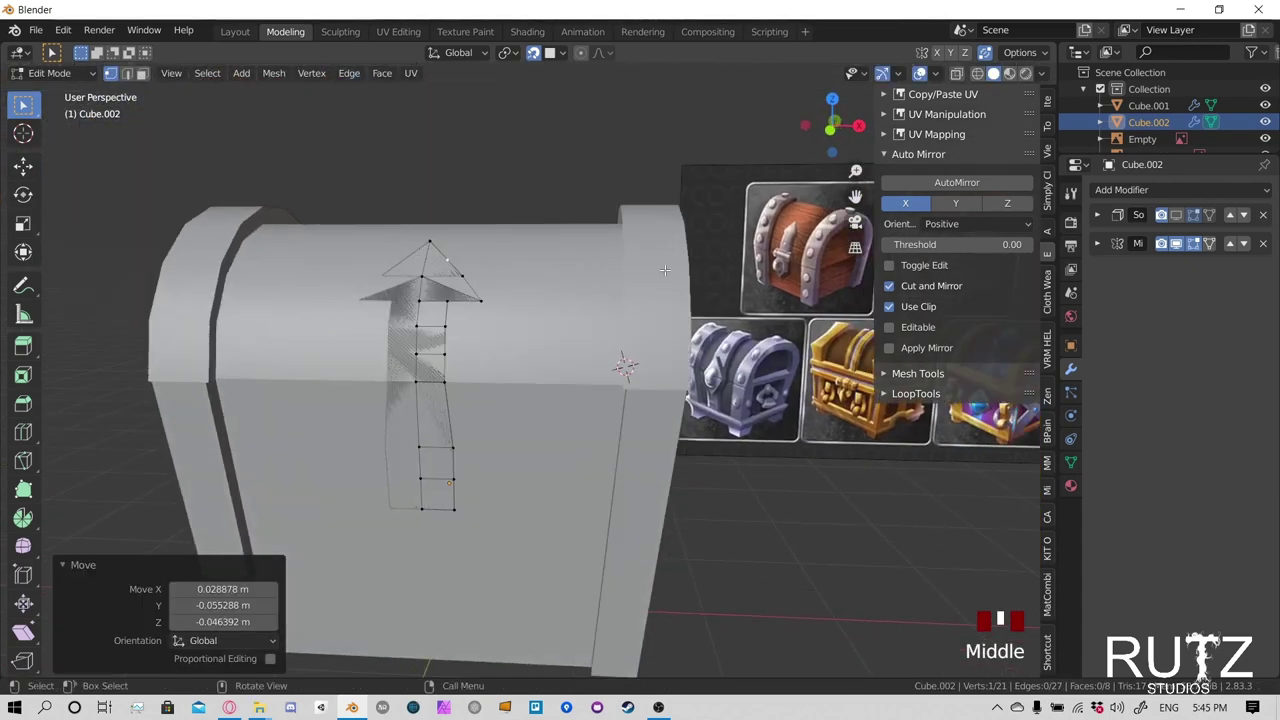
shift+middle_drag(476, 300, 513, 308)
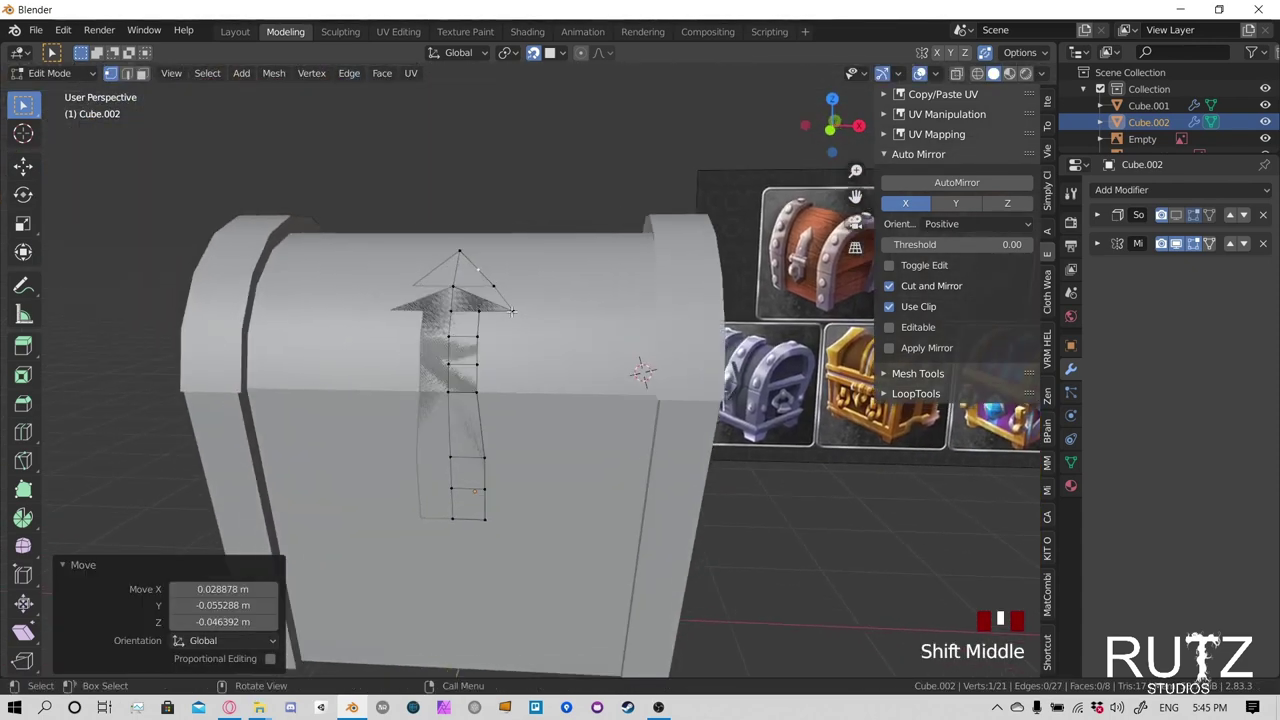
click(520, 310)
click(512, 310)
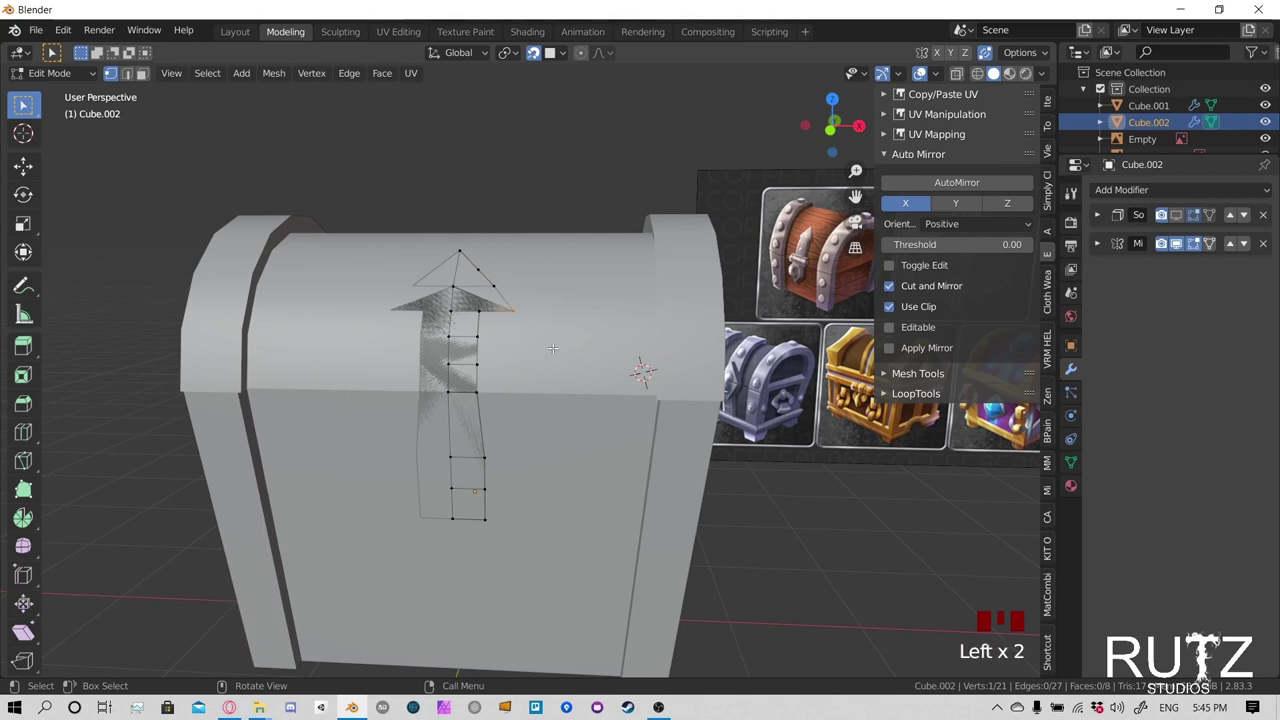
key(g)
key(g)
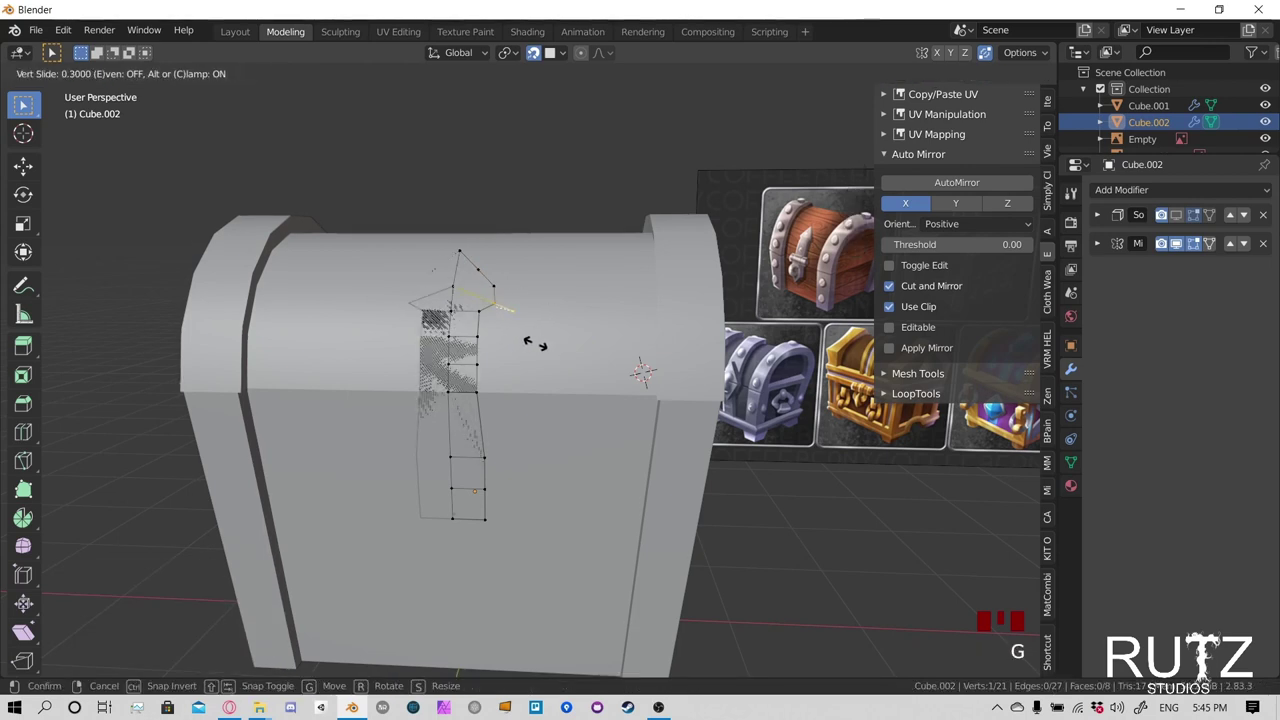
click(509, 290)
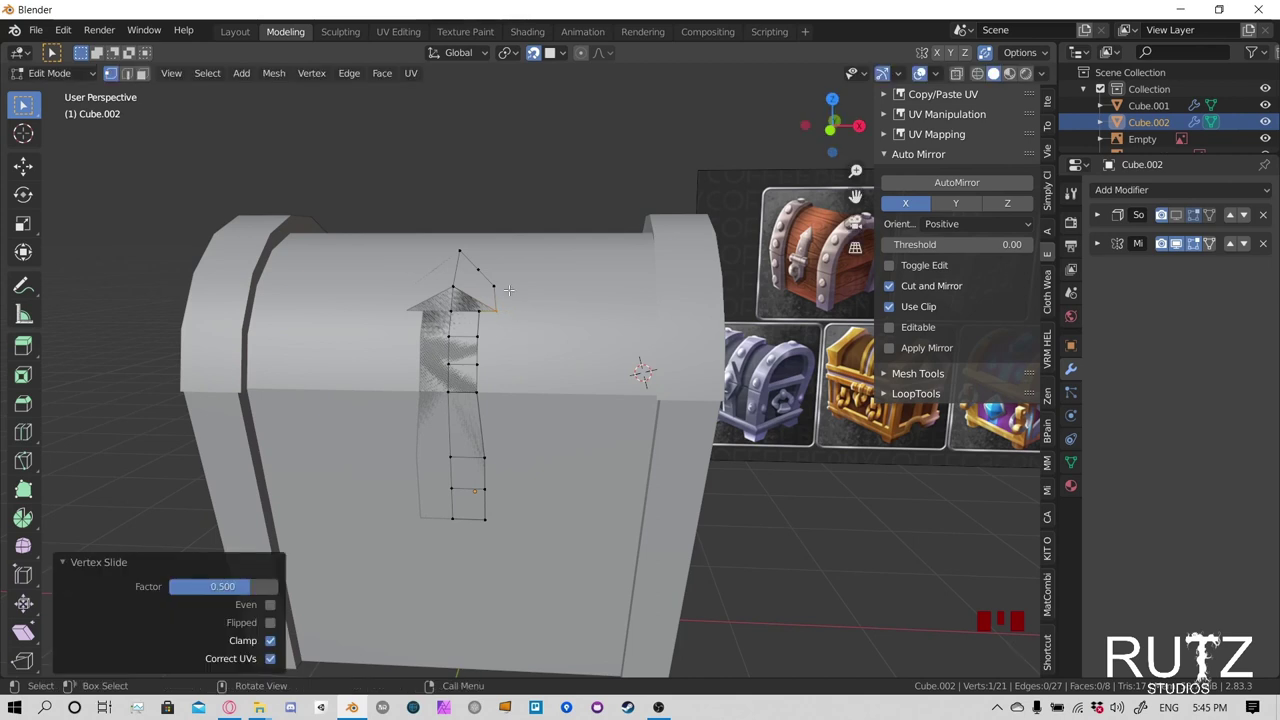
Slide the upper subdivision vertex of the arrowhead's sloping edge toward the tip with a factor of 0.5
click(492, 284)
click(462, 252)
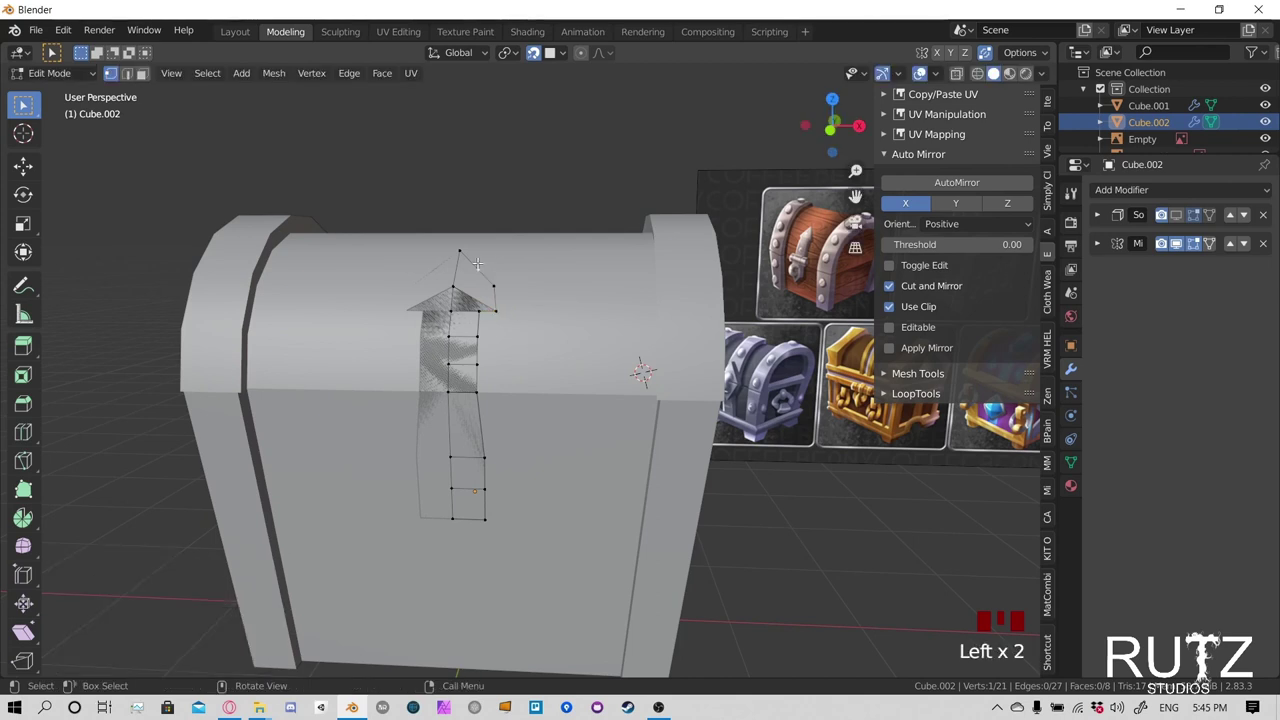
key(g)
key(g)
click(470, 253)
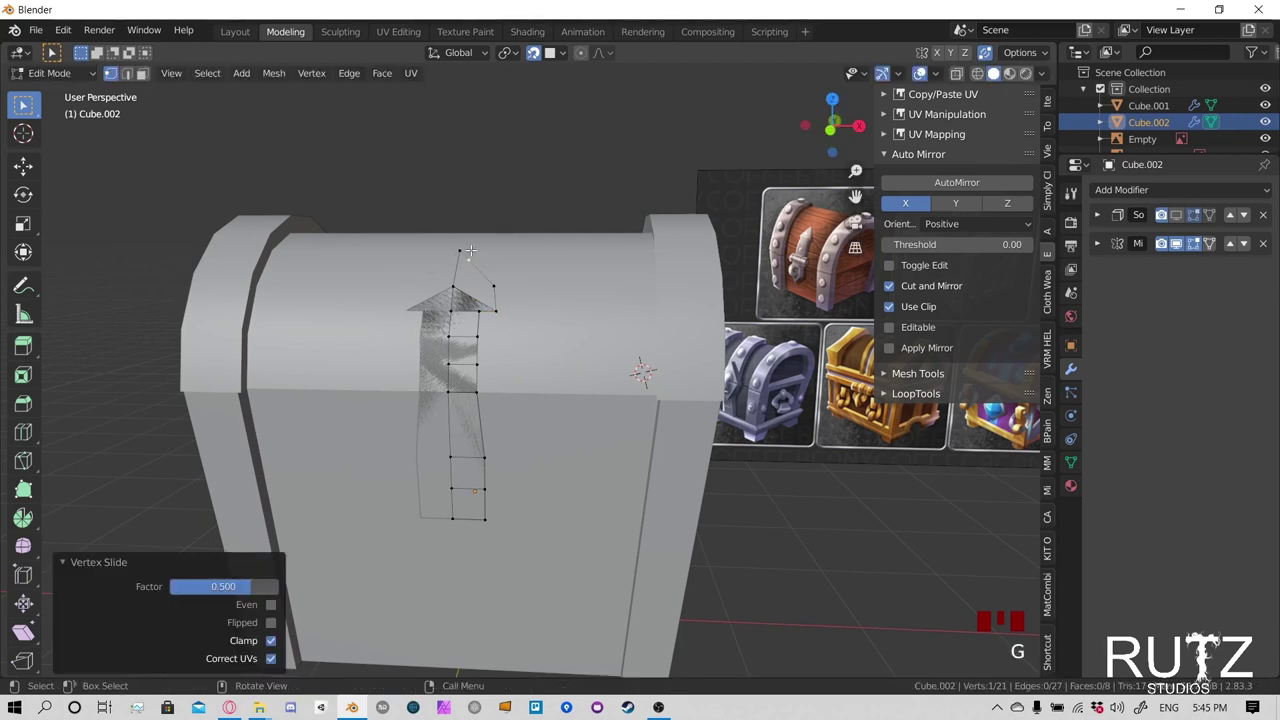
Move the lower subdivision vertex of the arrowhead's sloping edge about 0.064 m inward along global X
click(492, 288)
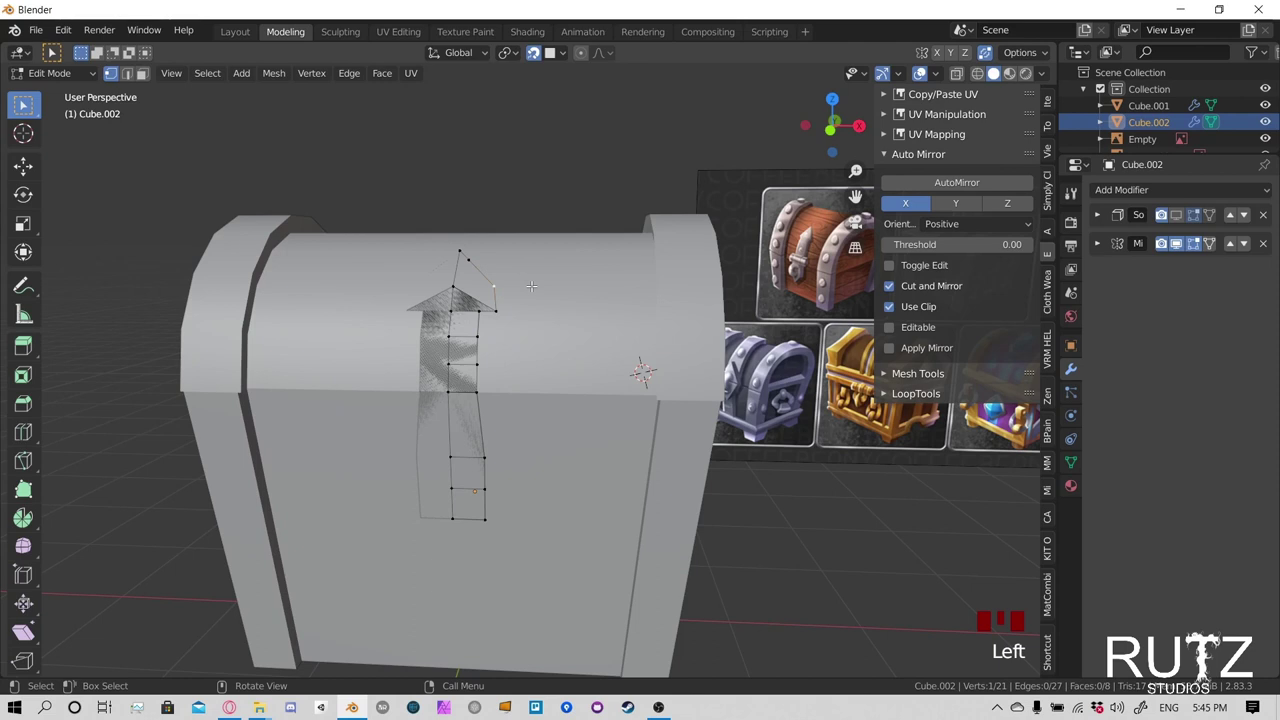
key(g)
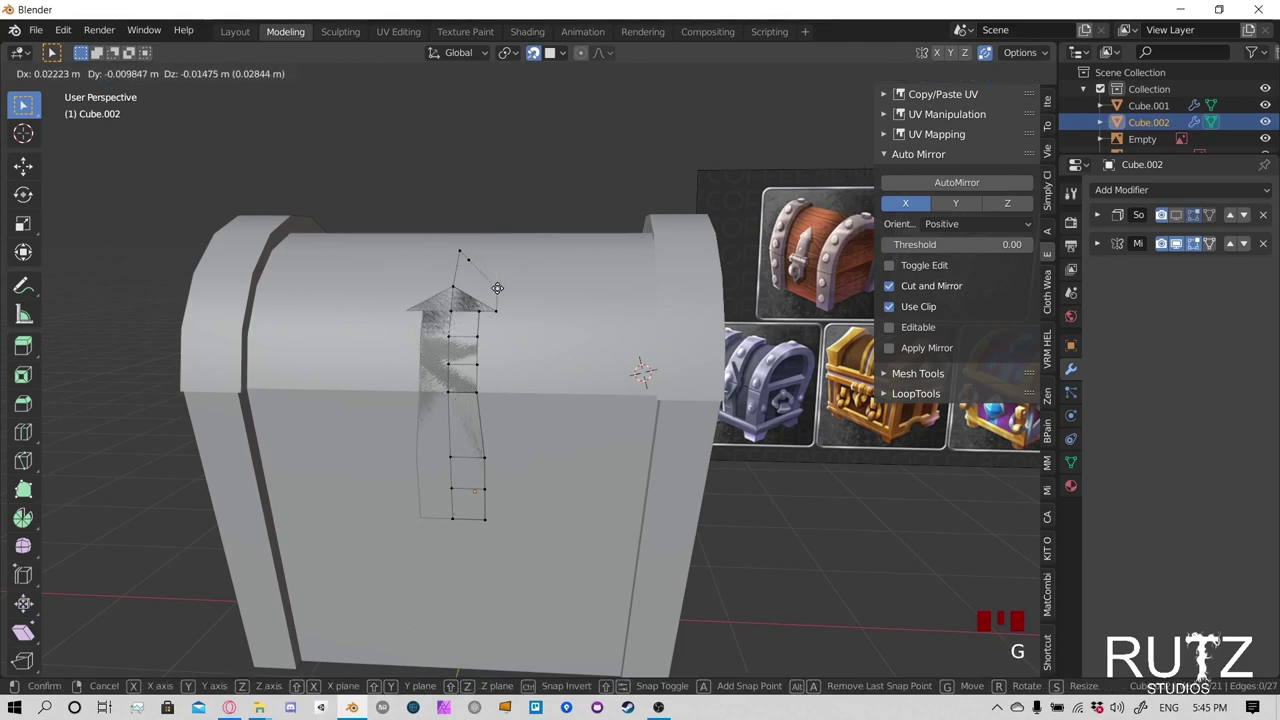
key(x)
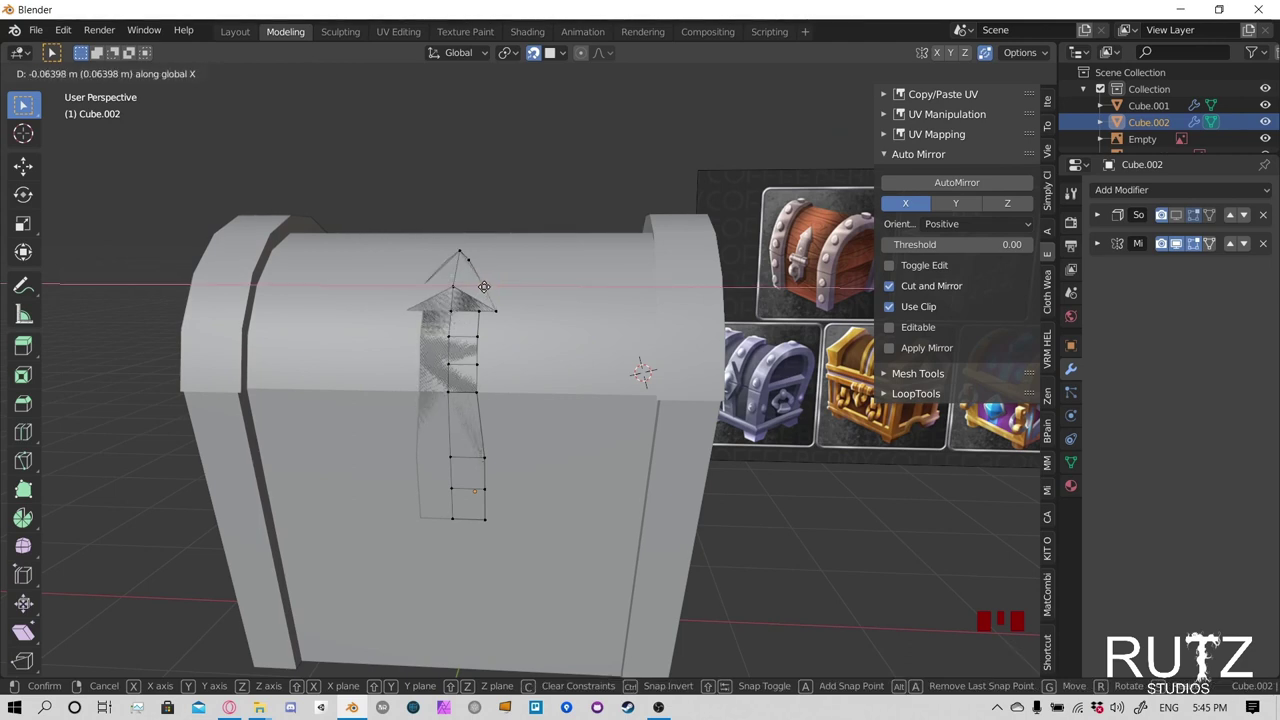
click(484, 287)
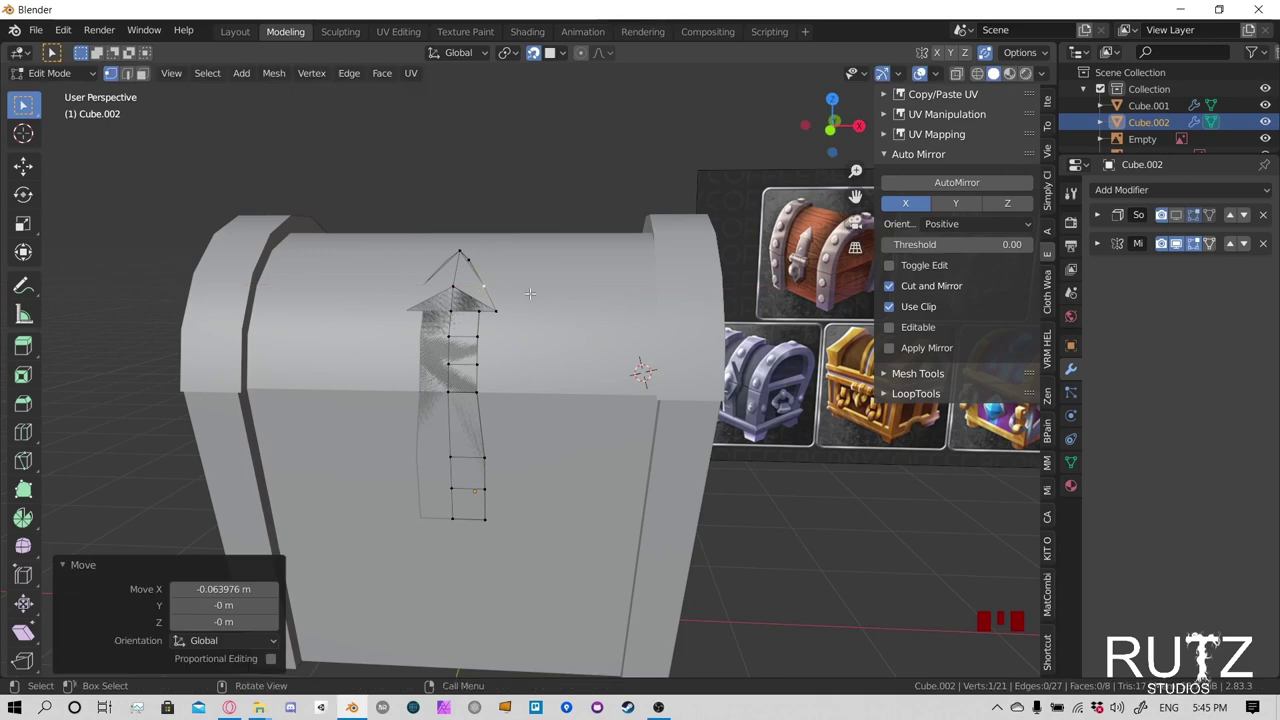
Shift the sloping edge's upper subdivision vertex slightly inward along global X and isolate the strap in local view
middle_drag(484, 287, 506, 260)
click(506, 260)
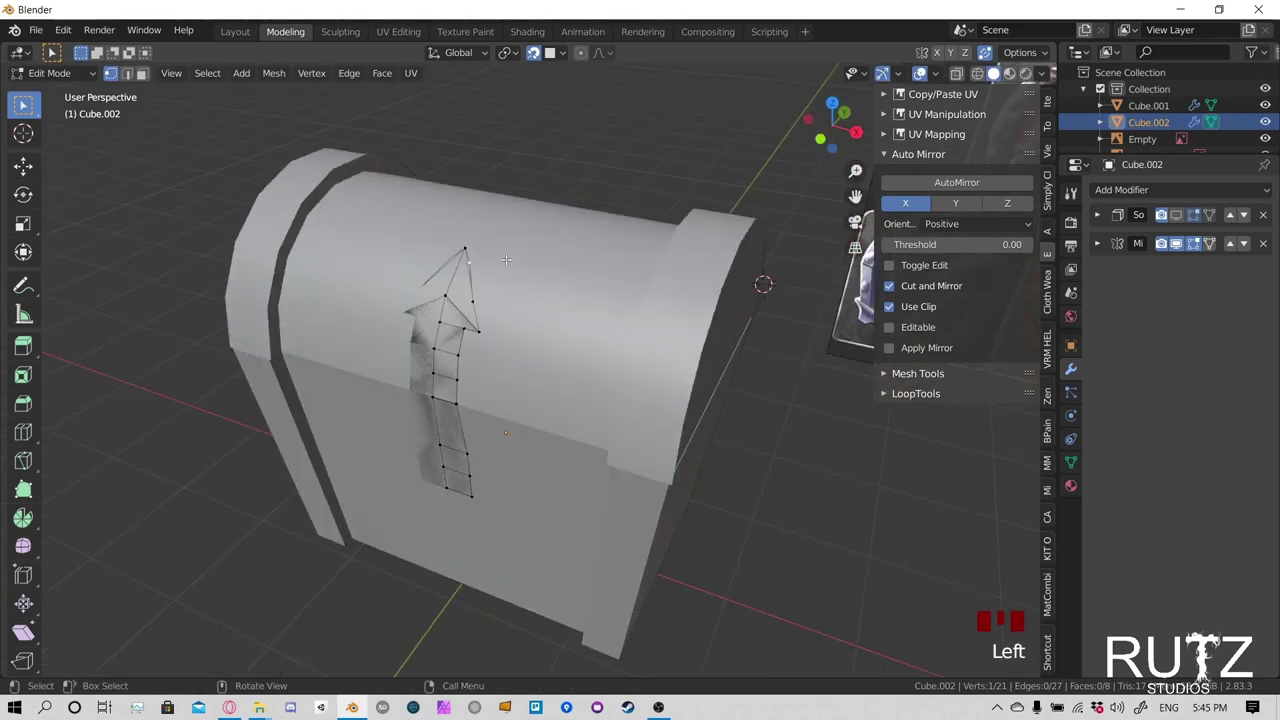
key(g)
key(x)
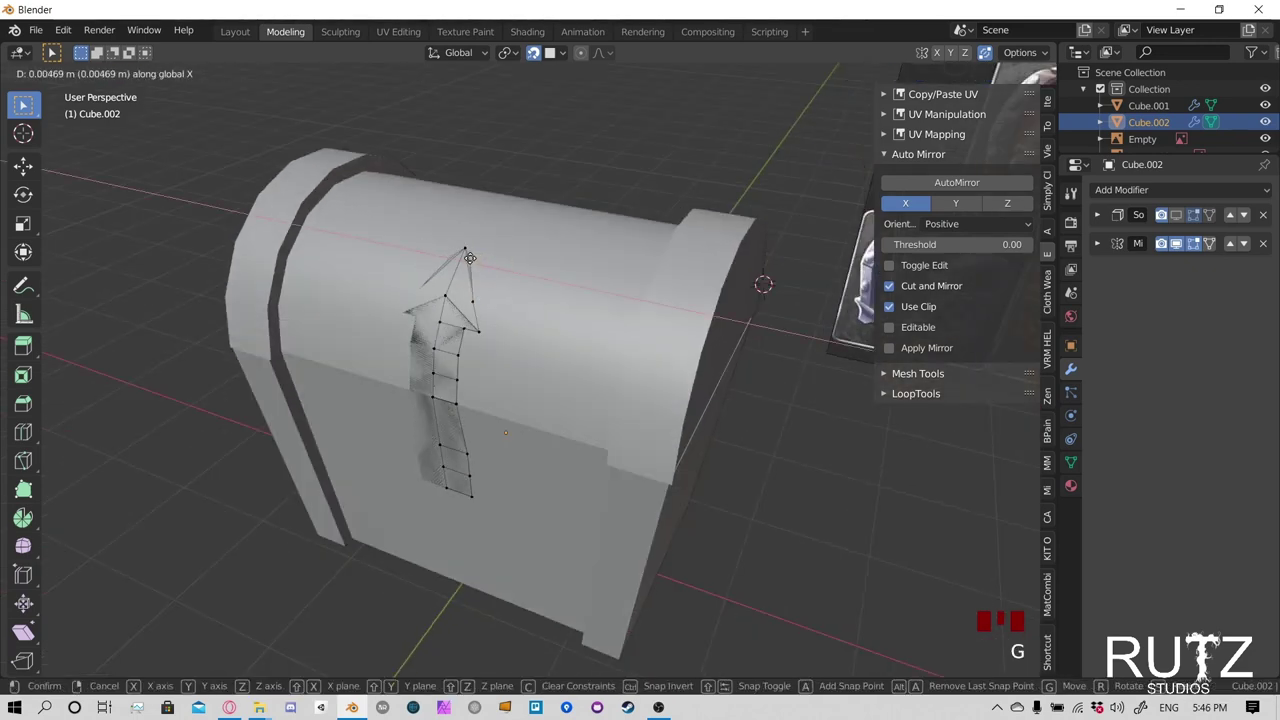
click(462, 262)
middle_drag(462, 262, 510, 320)
key(KP_Divide)
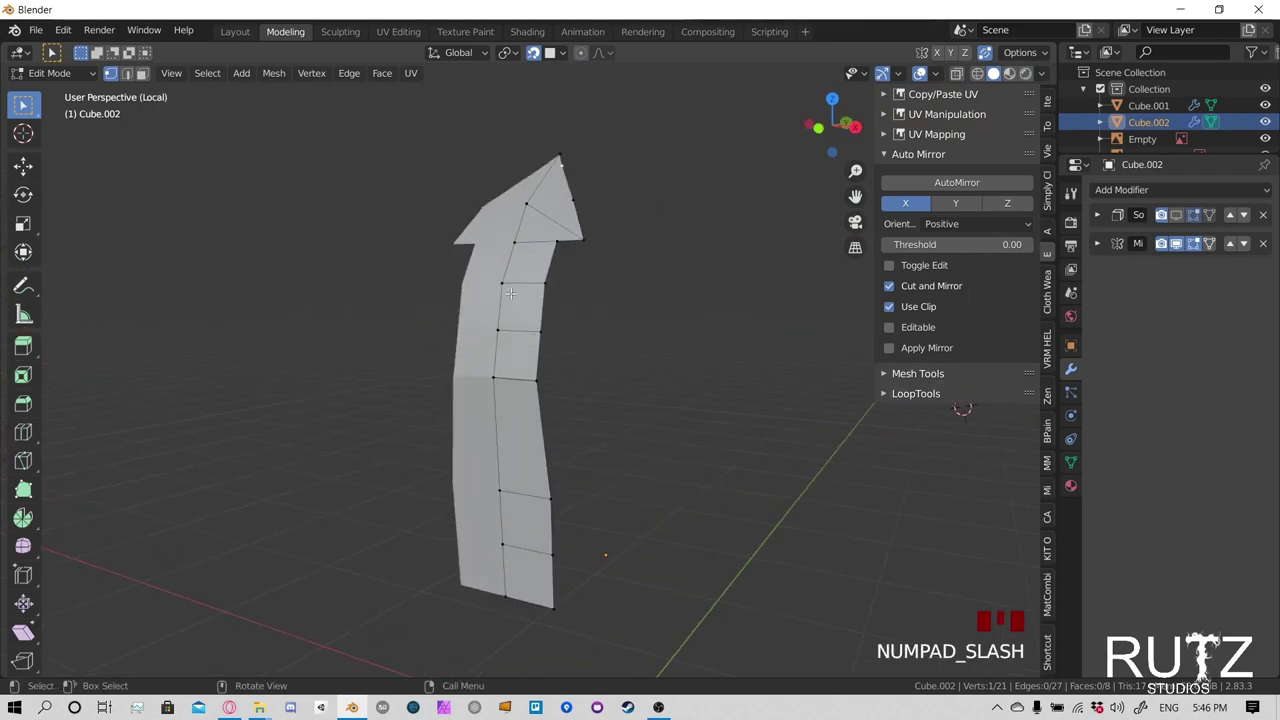
Try to reposition the sloping edge's lower subdivision vertex freely in perspective view and undo that move
middle_drag(660, 251, 628, 350)
click(631, 350)
key(g)
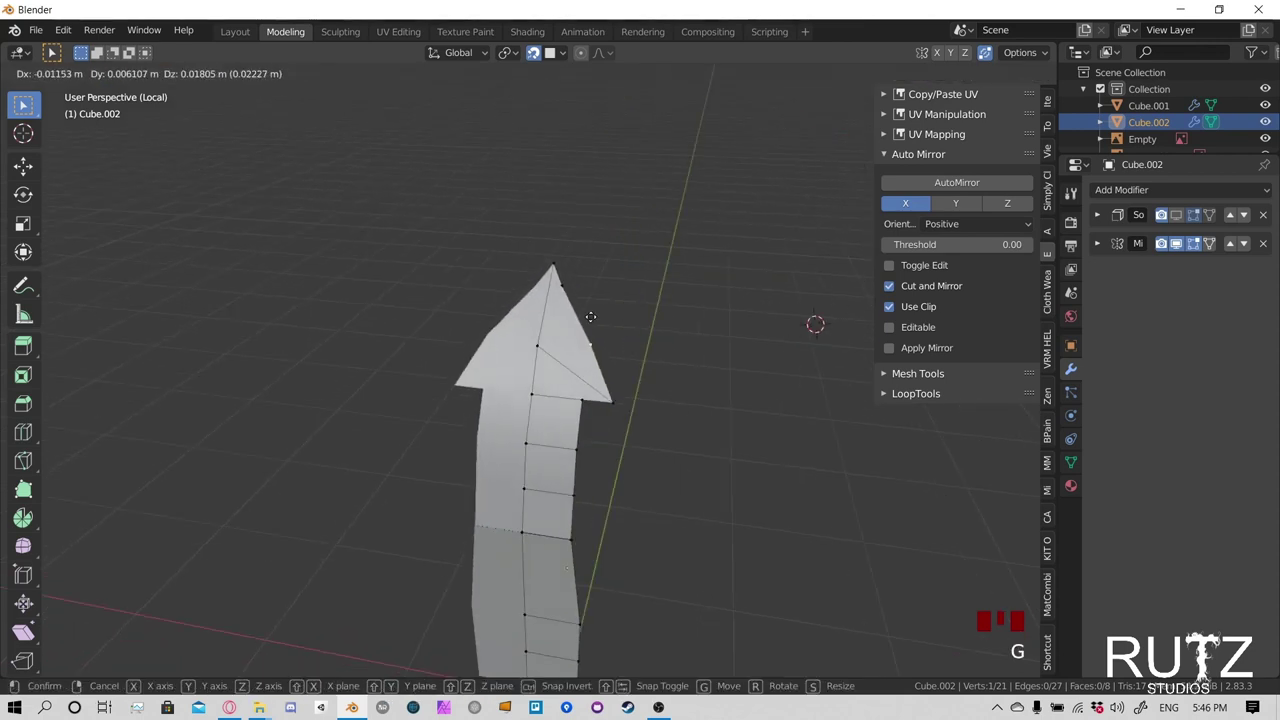
click(596, 350)
middle_drag(596, 350, 609, 317)
key(ctrl+z)
In front view, move the sloping edge's lower subdivision vertex about 0.025 m inward and 0.003 m down
key(KP_1)
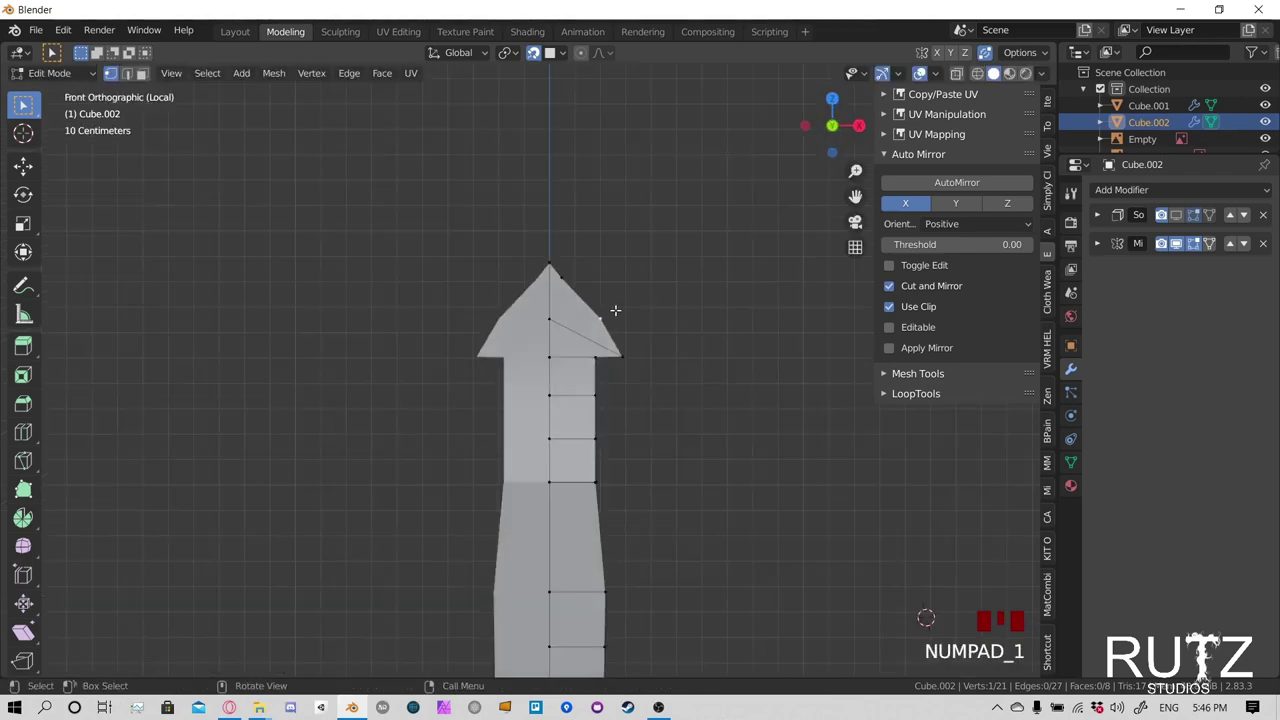
key(g)
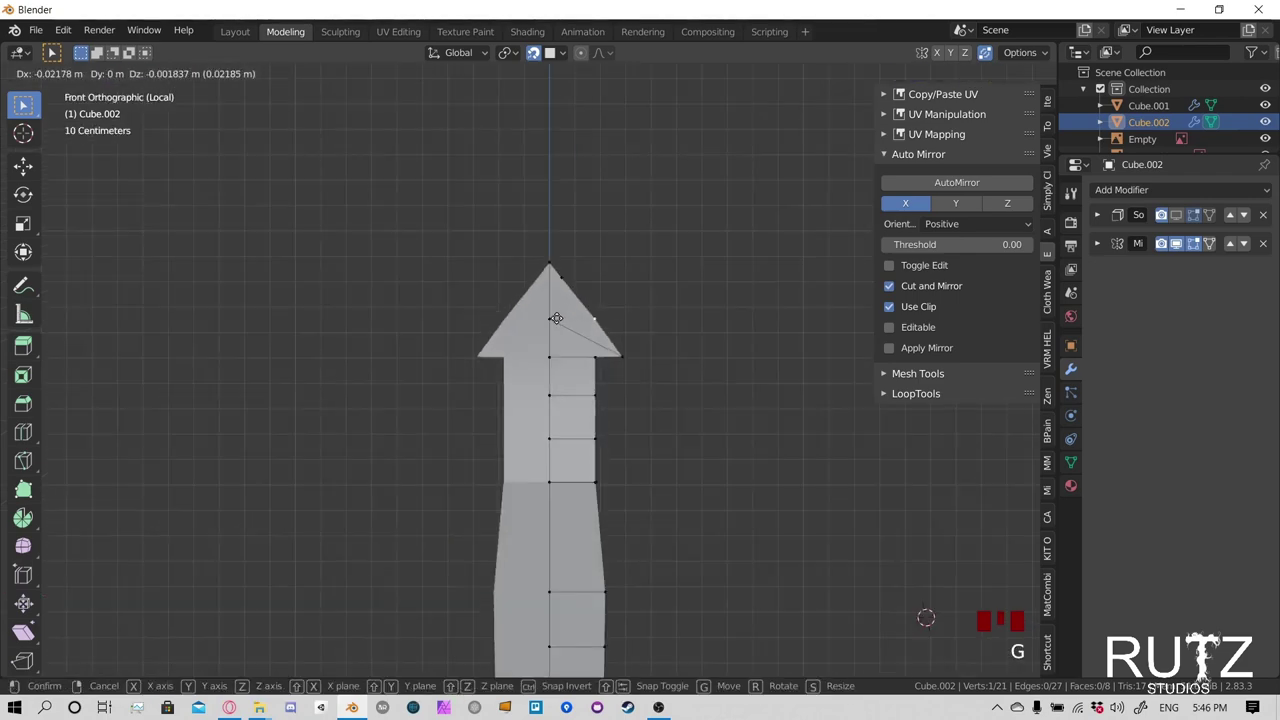
click(572, 315)
Knife-cut two edges across the arrowhead, joining the inner centre-line vertex to the lower and upper subdivision vertices
middle_drag(634, 298, 680, 331)
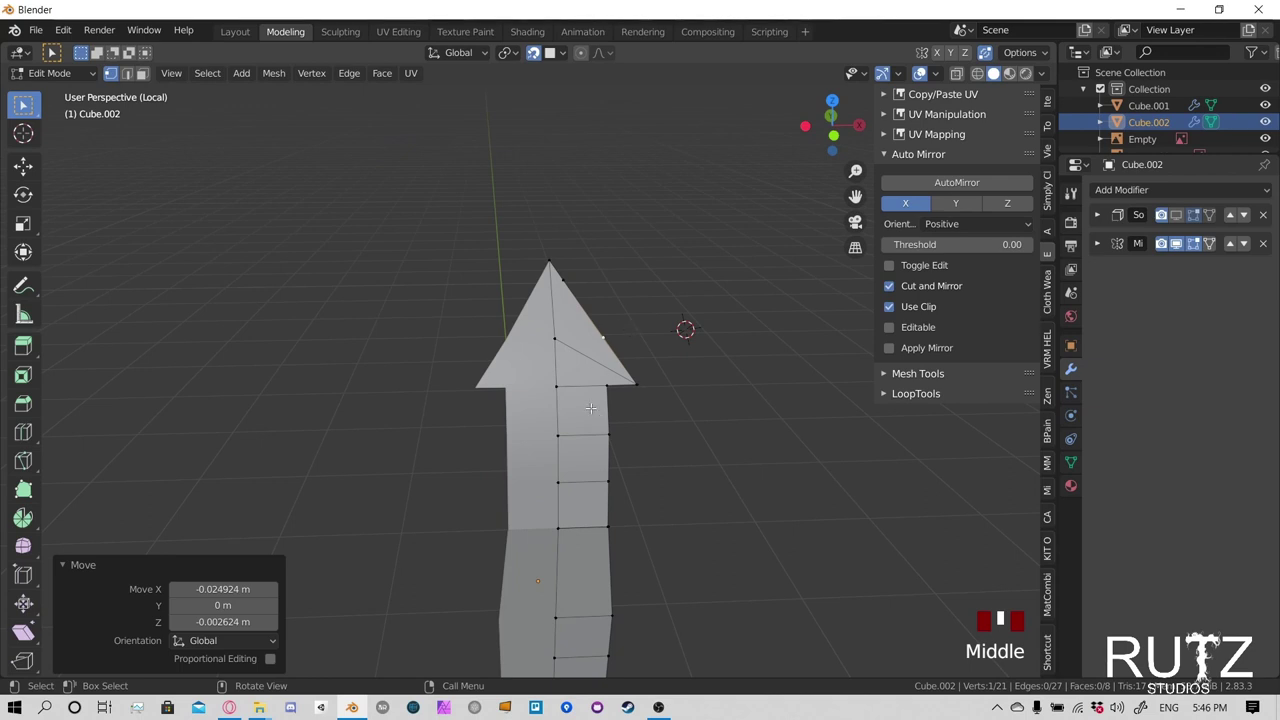
key(k)
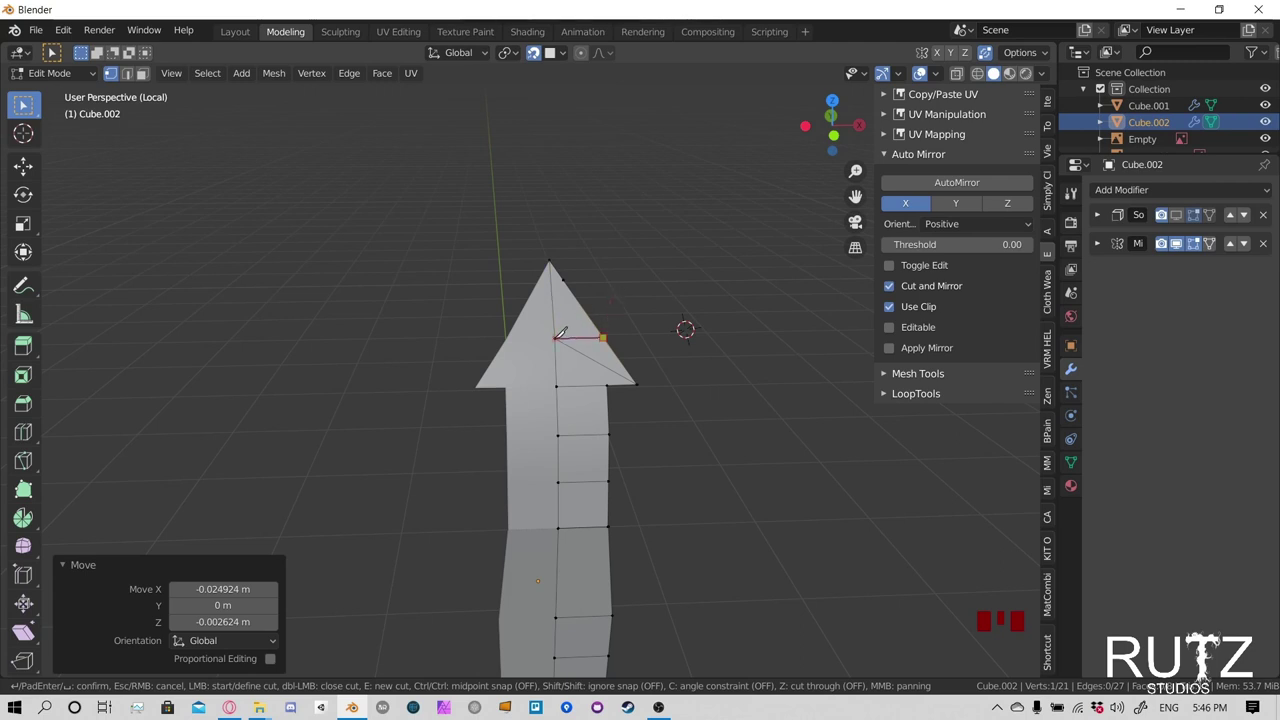
key(Return)
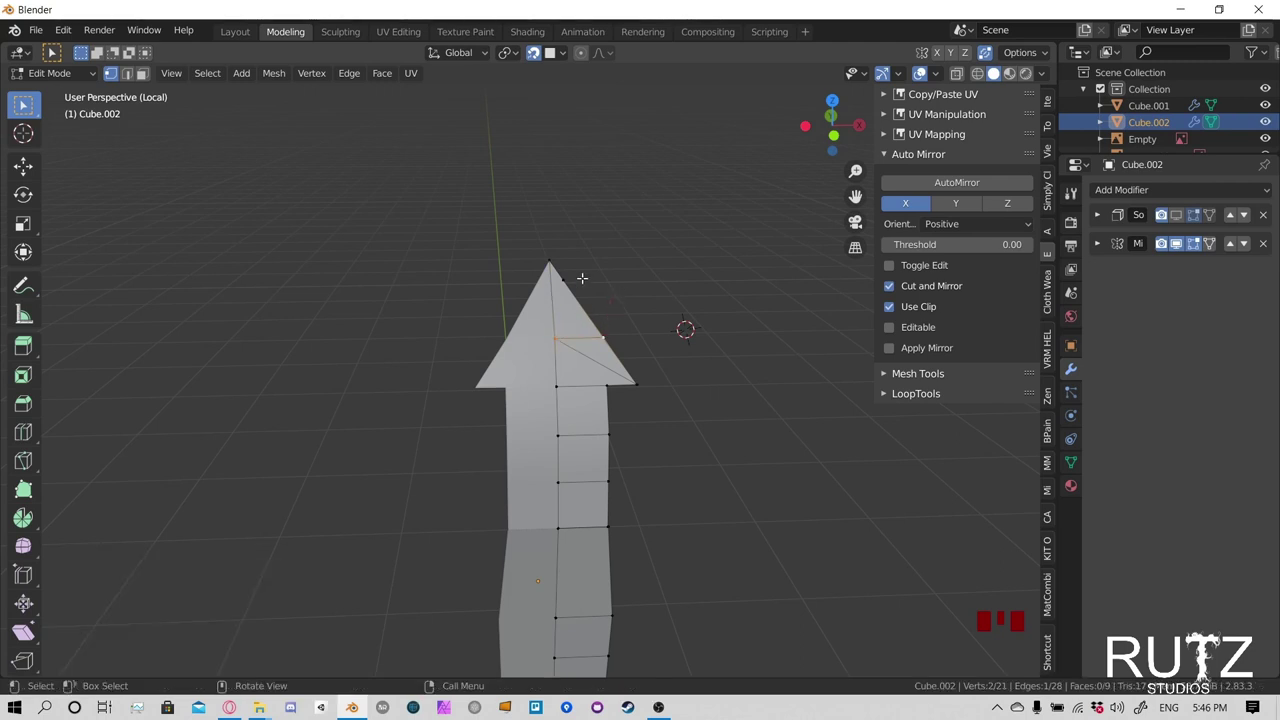
key(k)
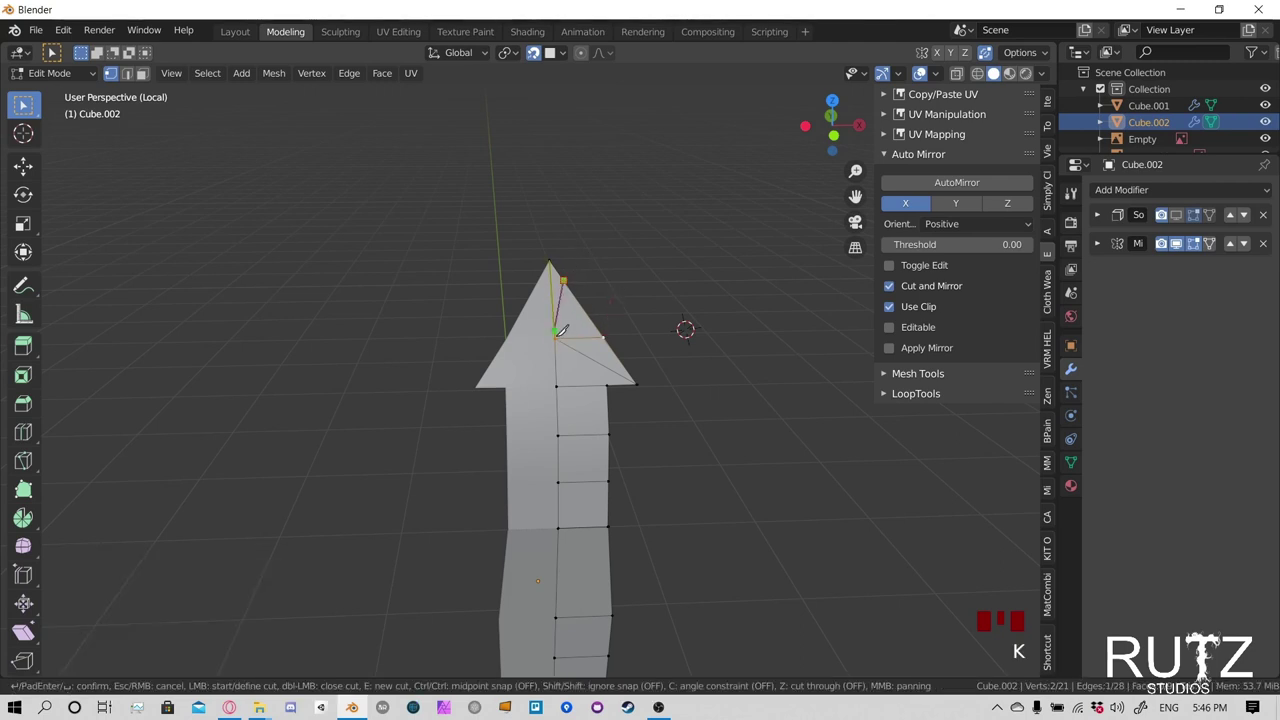
key(Return)
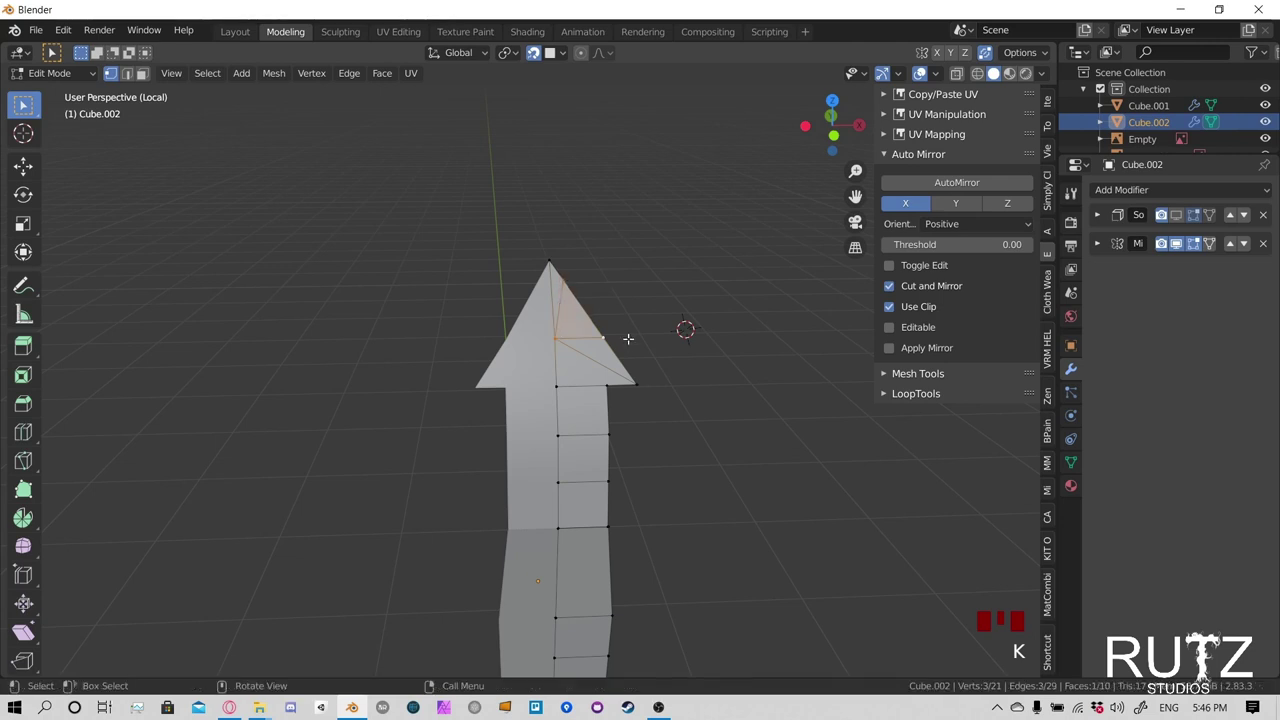
key(Tab)
middle_drag(575, 343, 631, 397)
key(Tab)
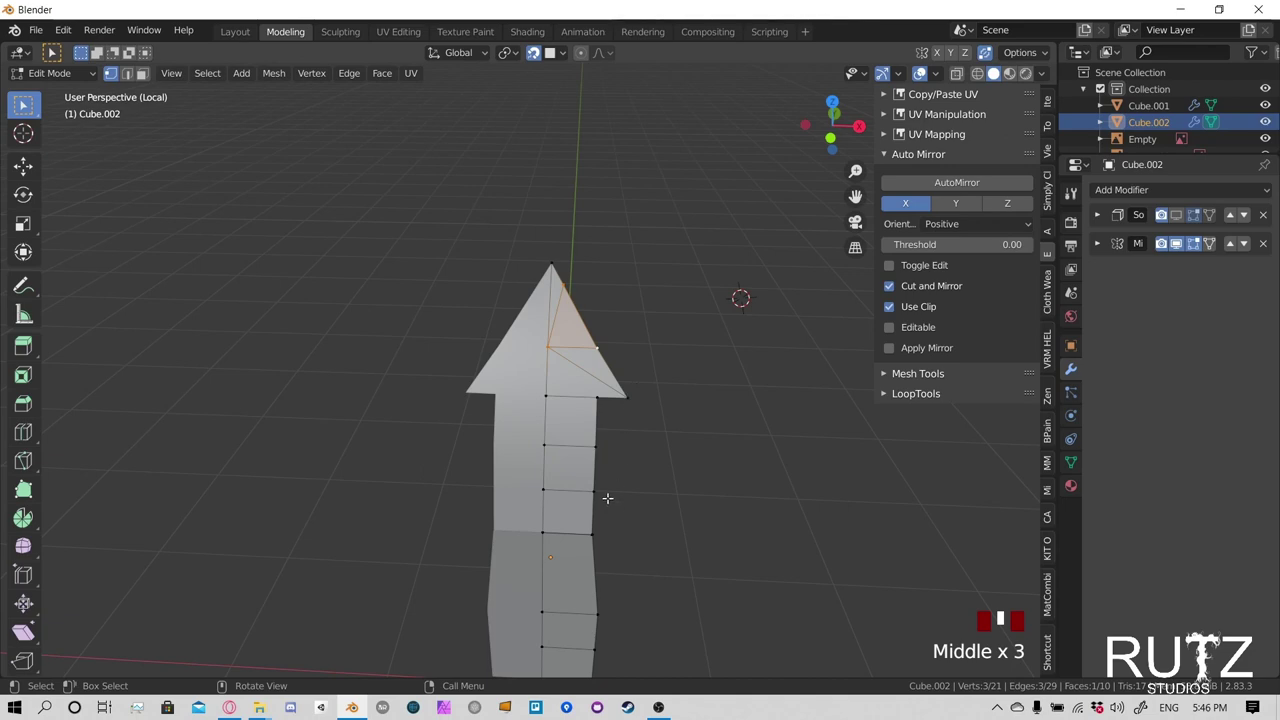
Leave local view and select all of the strap's faces in face select mode
key(KP_Divide)
scroll(557, 334, down, 2)
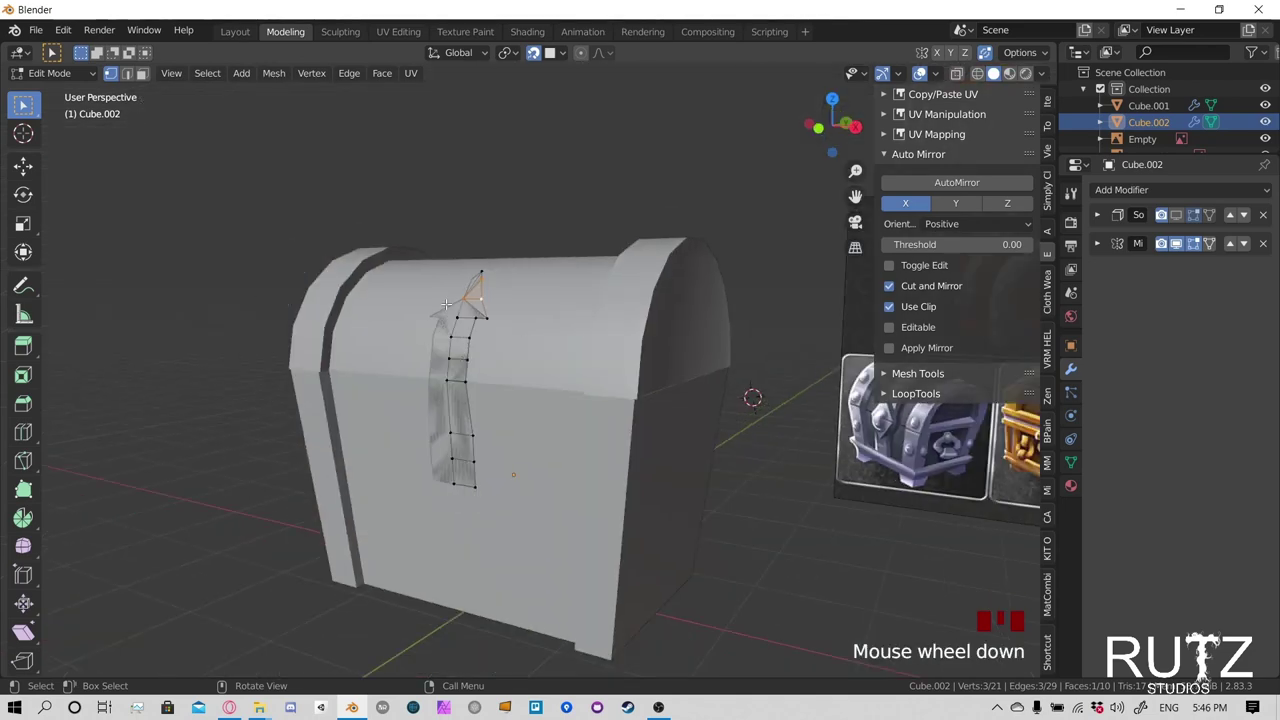
middle_drag(446, 305, 480, 262)
key(Tab)
key(Tab)
click(142, 74)
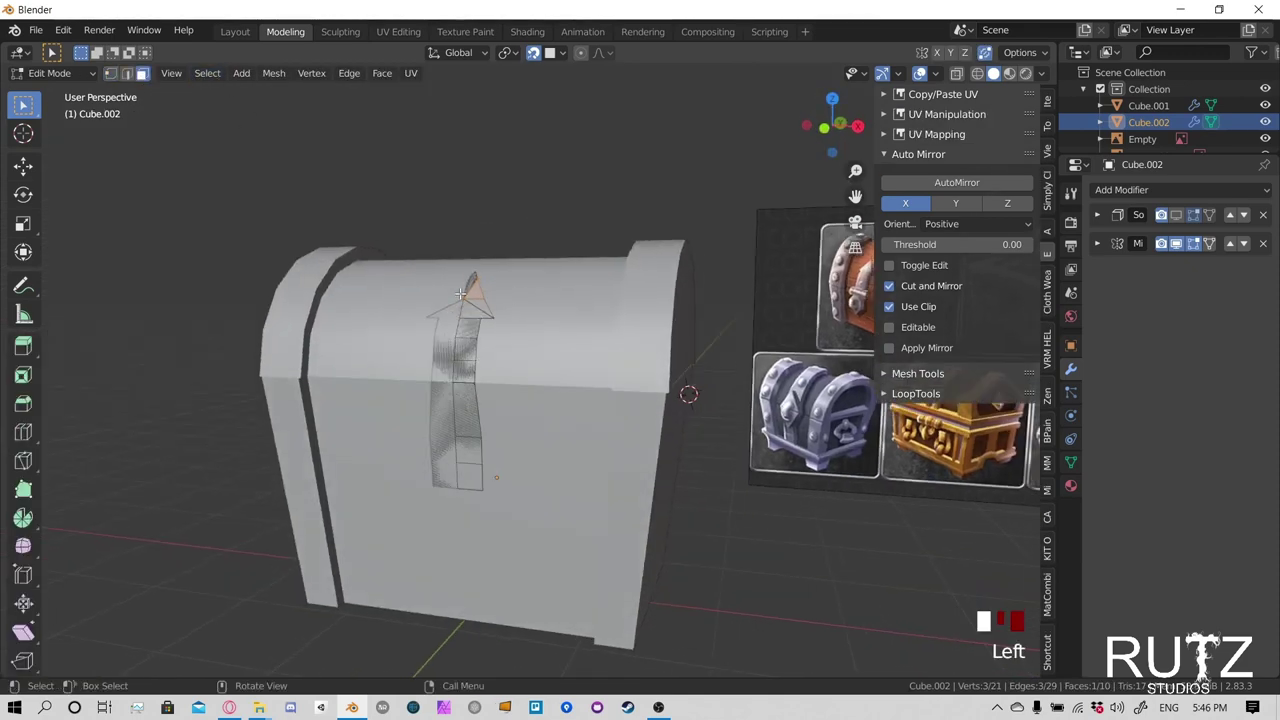
key(a)
middle_drag(576, 330, 512, 310)
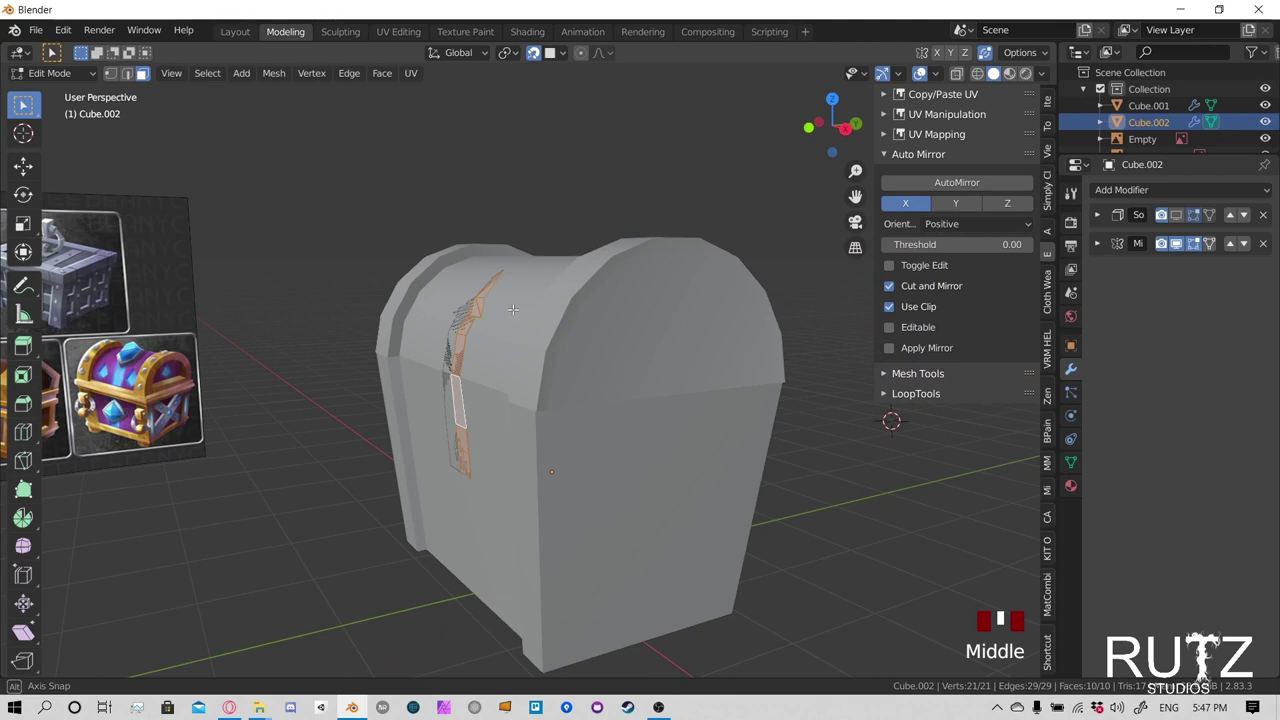
Turn off snapping and extrude all of the strap's faces about 0.079 m outward from the chest
key(e)
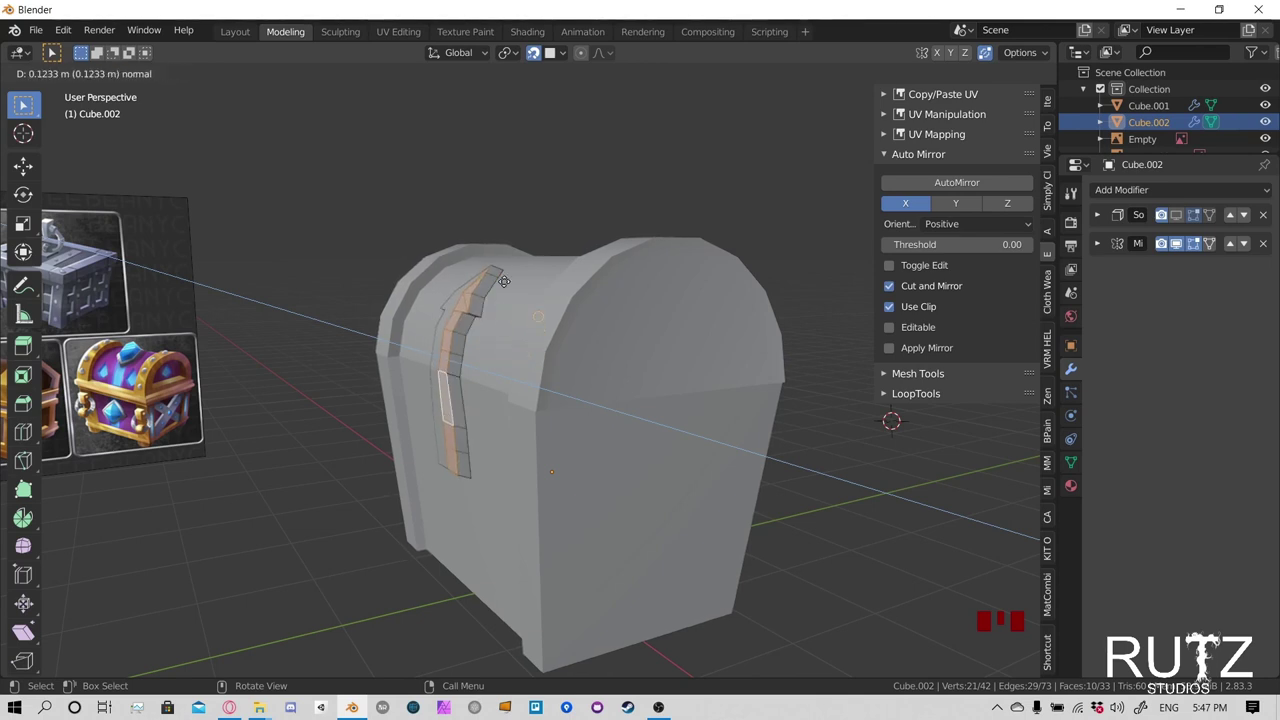
right_click(546, 349)
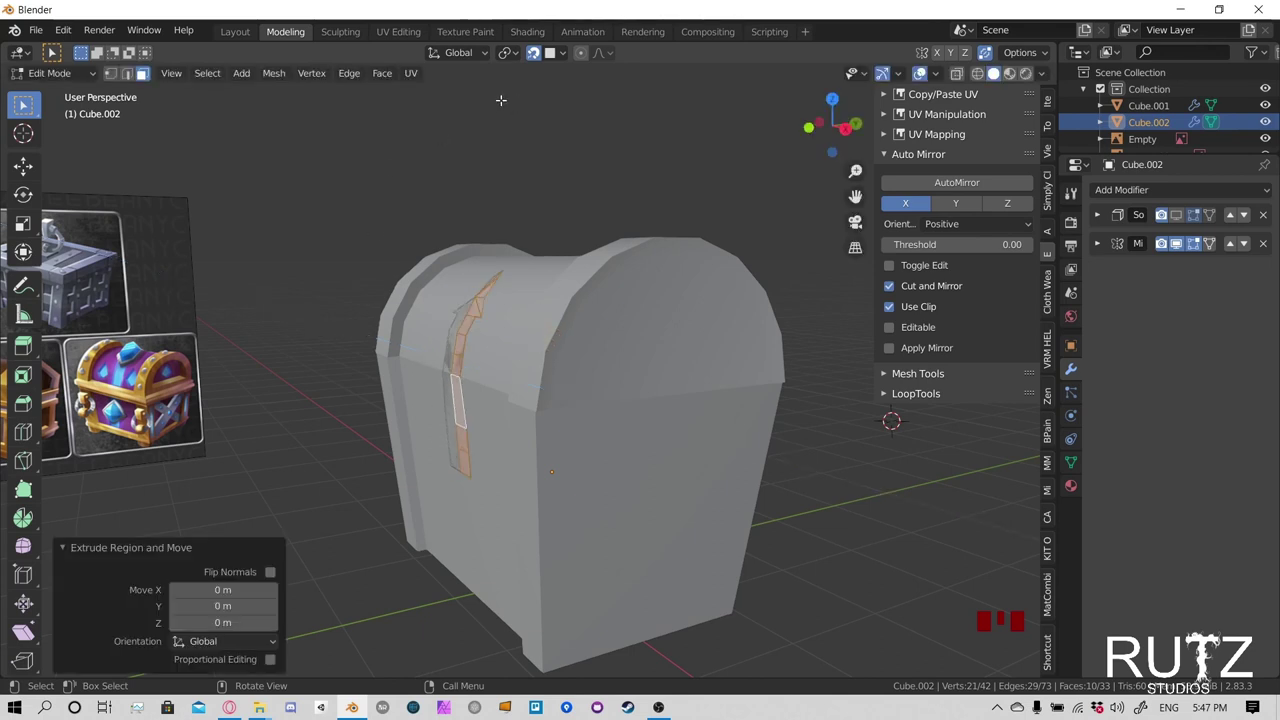
click(533, 54)
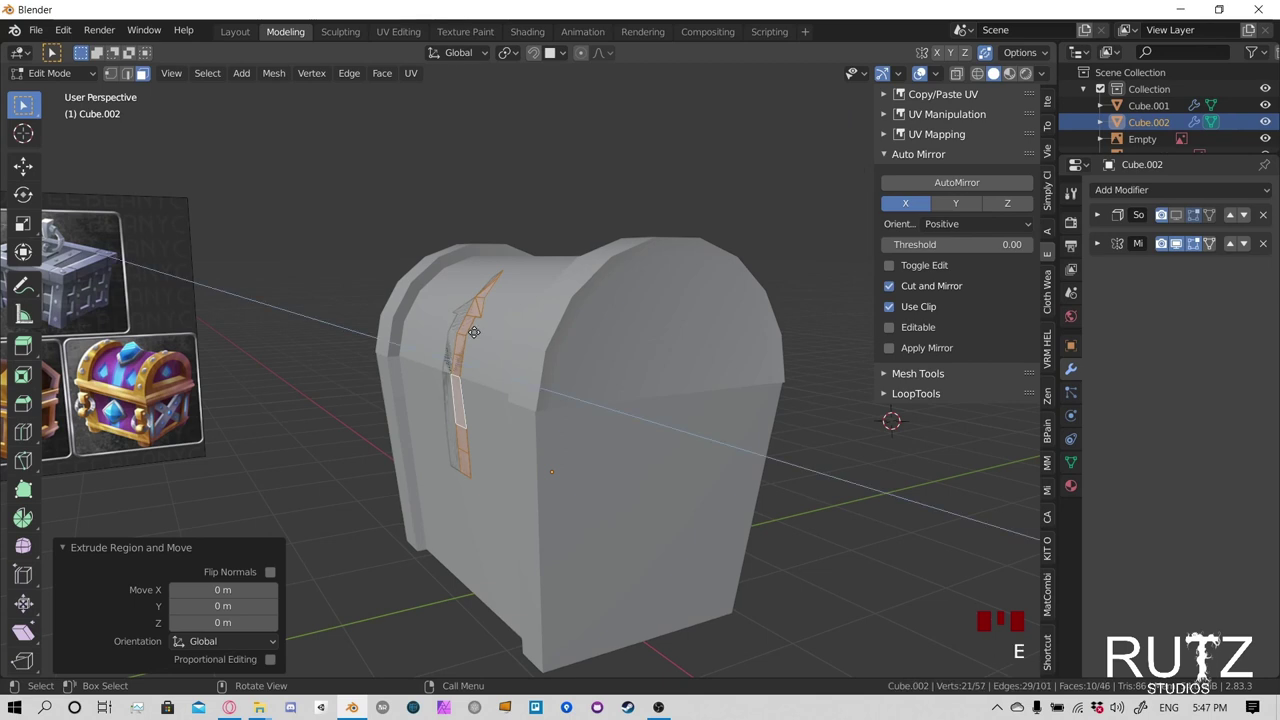
key(e)
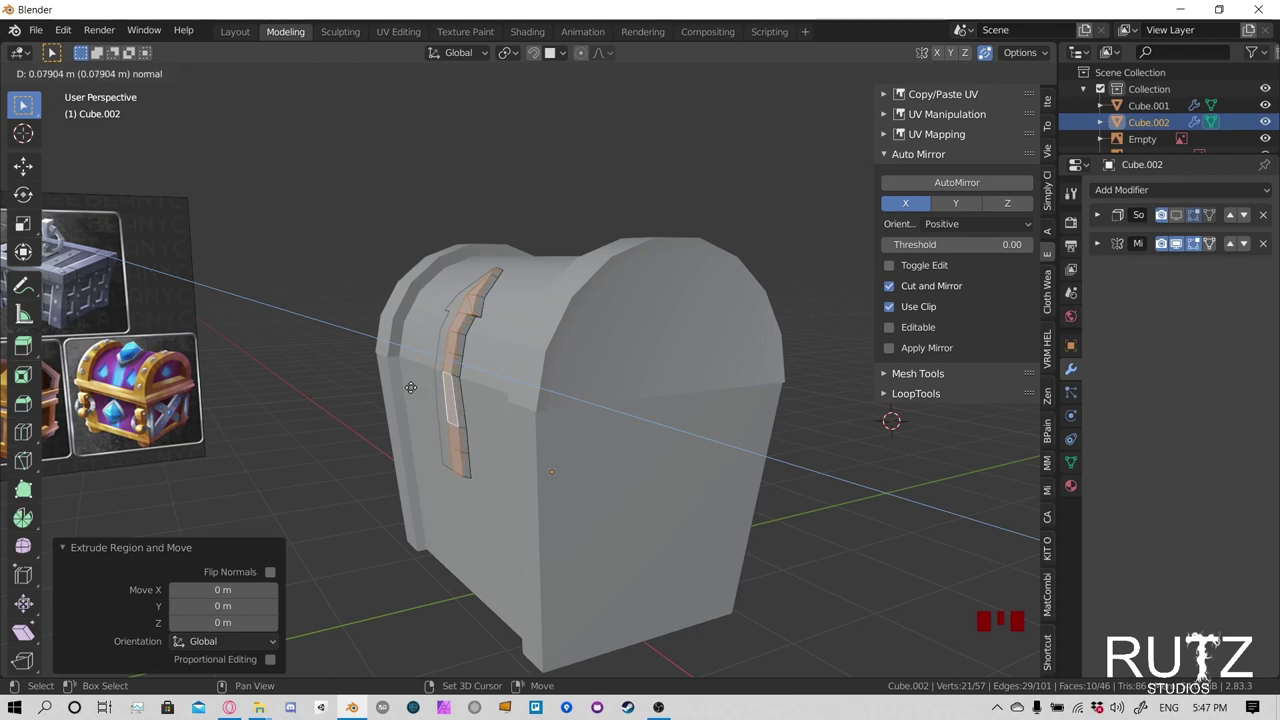
click(412, 389)
middle_drag(412, 389, 473, 341)
Switch to the Layout workspace and open the extruded strap in Edit Mode, viewing it from the front
click(235, 31)
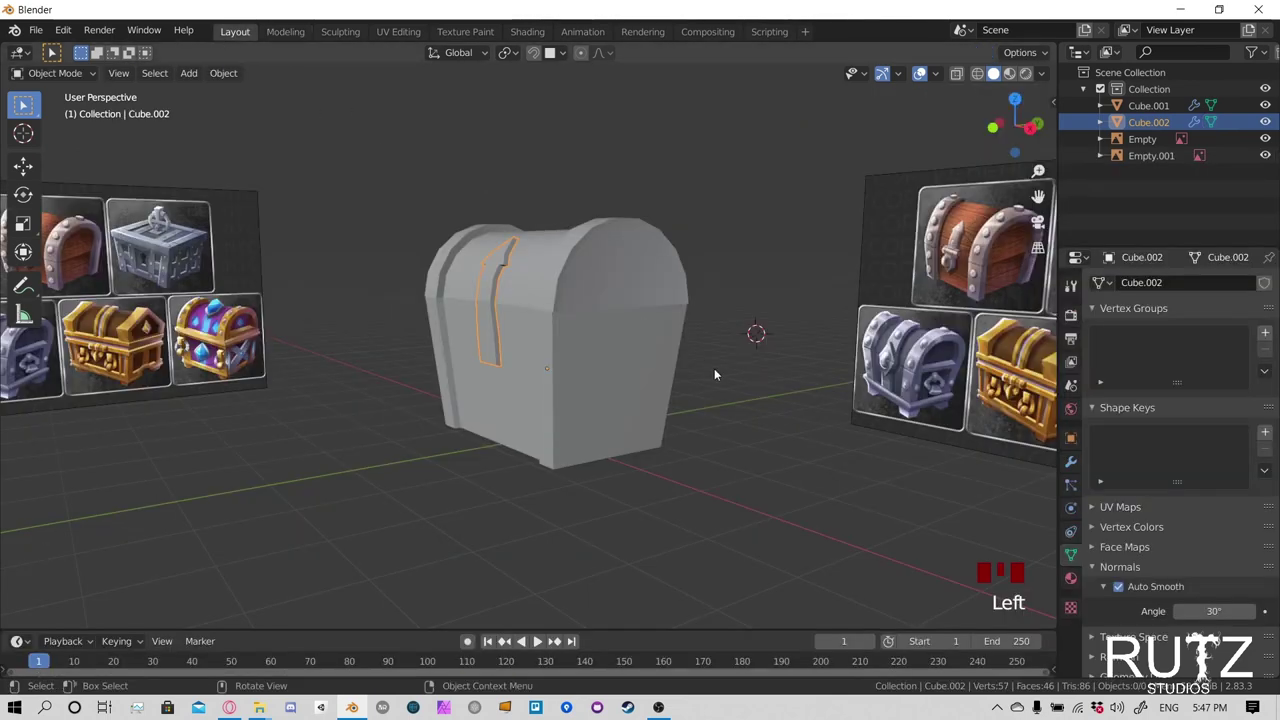
click(516, 237)
middle_drag(516, 237, 618, 237)
middle_drag(609, 277, 540, 340)
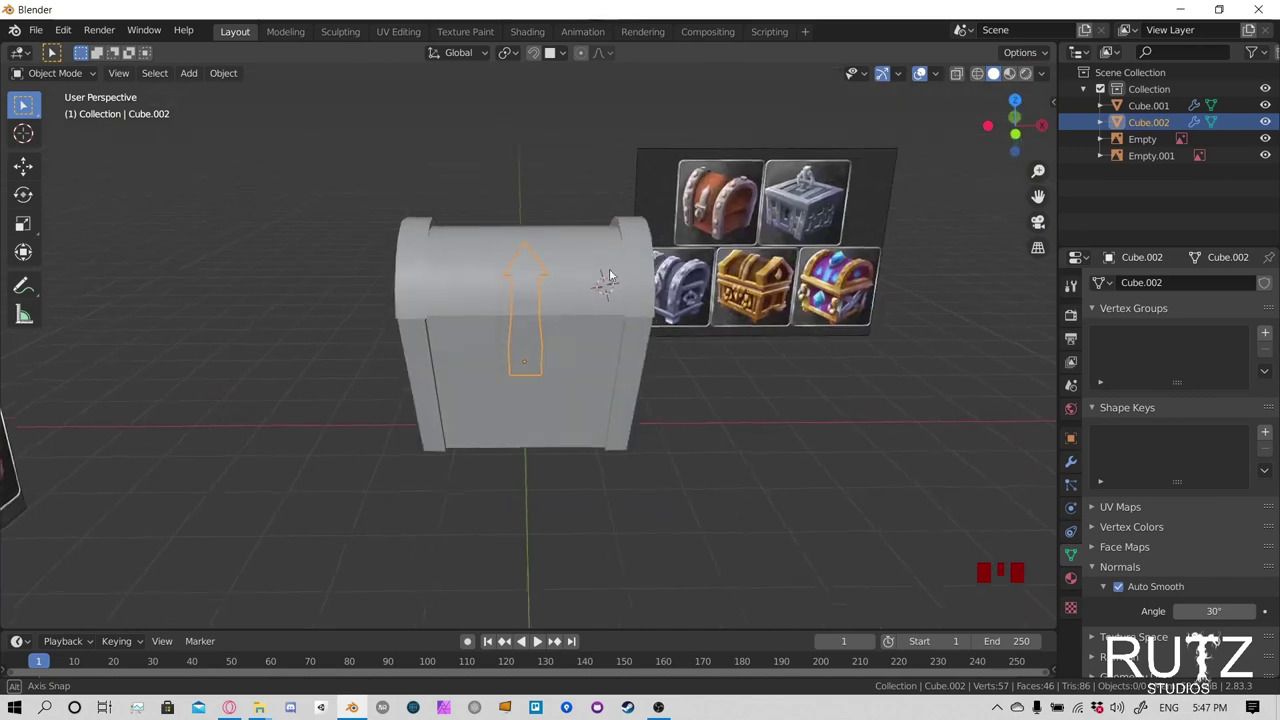
click(523, 358)
scroll(540, 370, up, 3)
middle_drag(577, 391, 538, 377)
key(Tab)
key(Tab)
click(548, 363)
key(Tab)
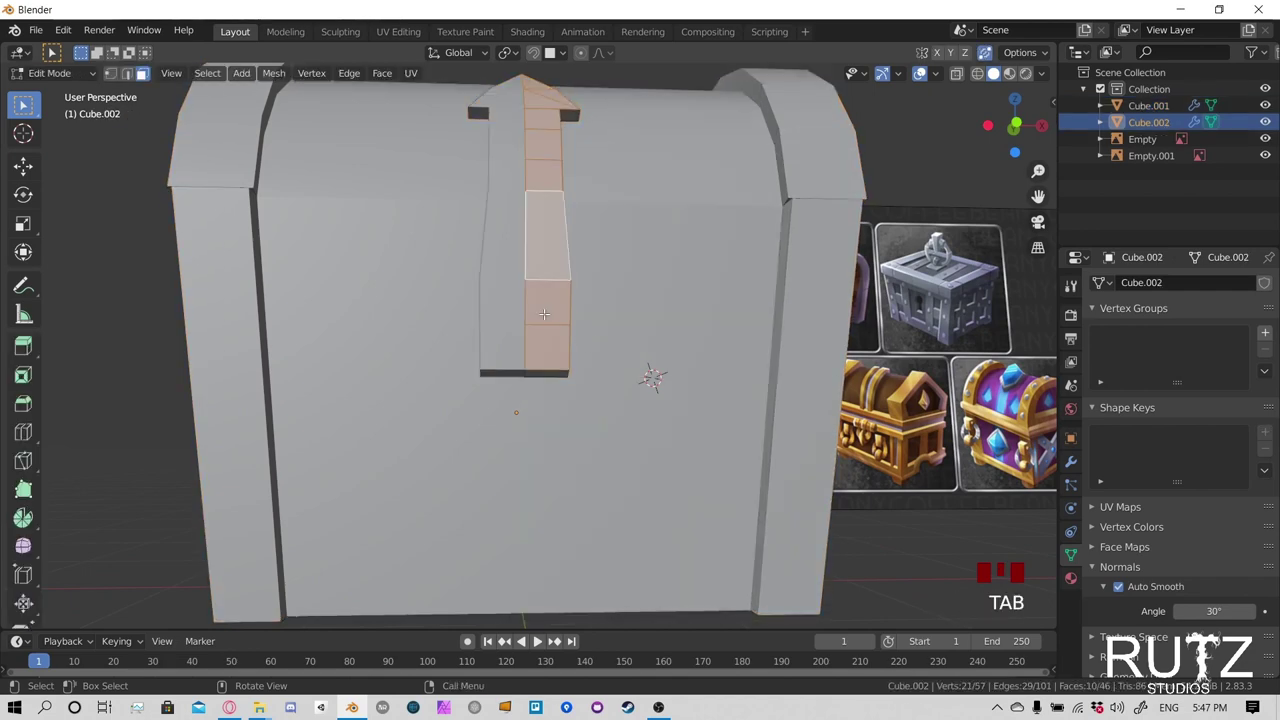
middle_drag(545, 314, 369, 157)
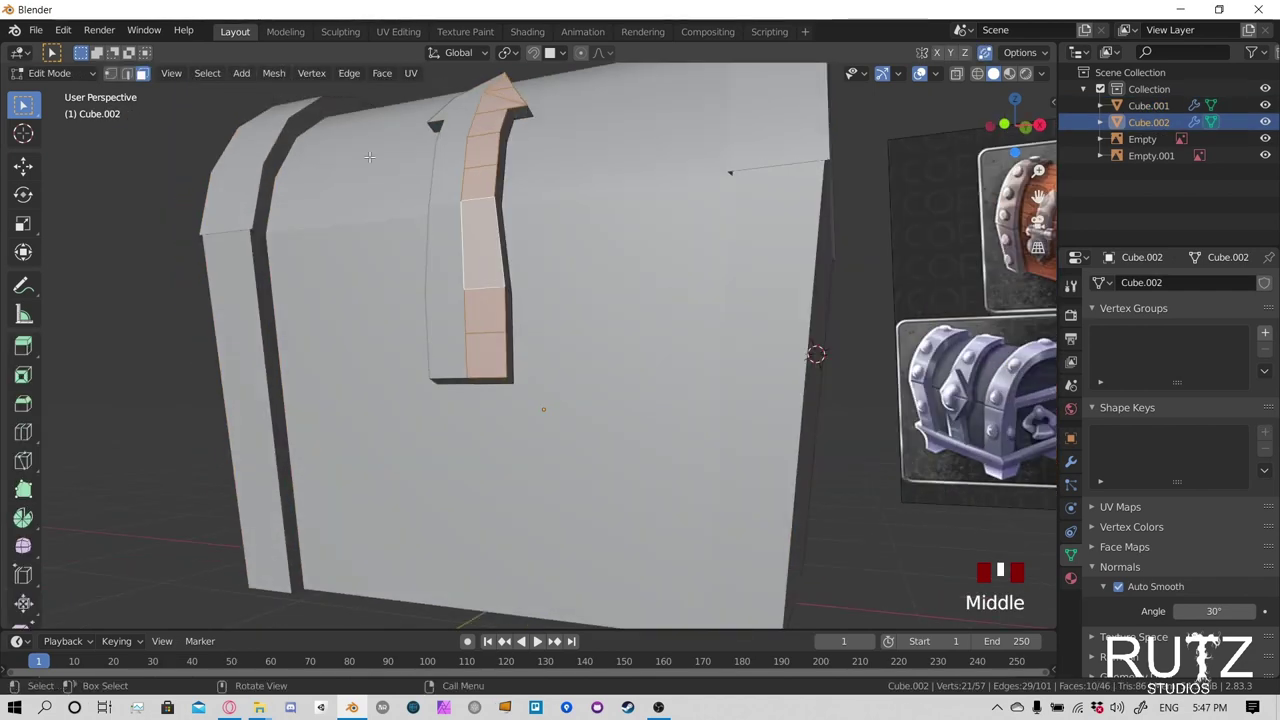
With X-ray and vertex select enabled, slide the strap's lower outer corner vertices inward to the centre line to form a point
click(957, 75)
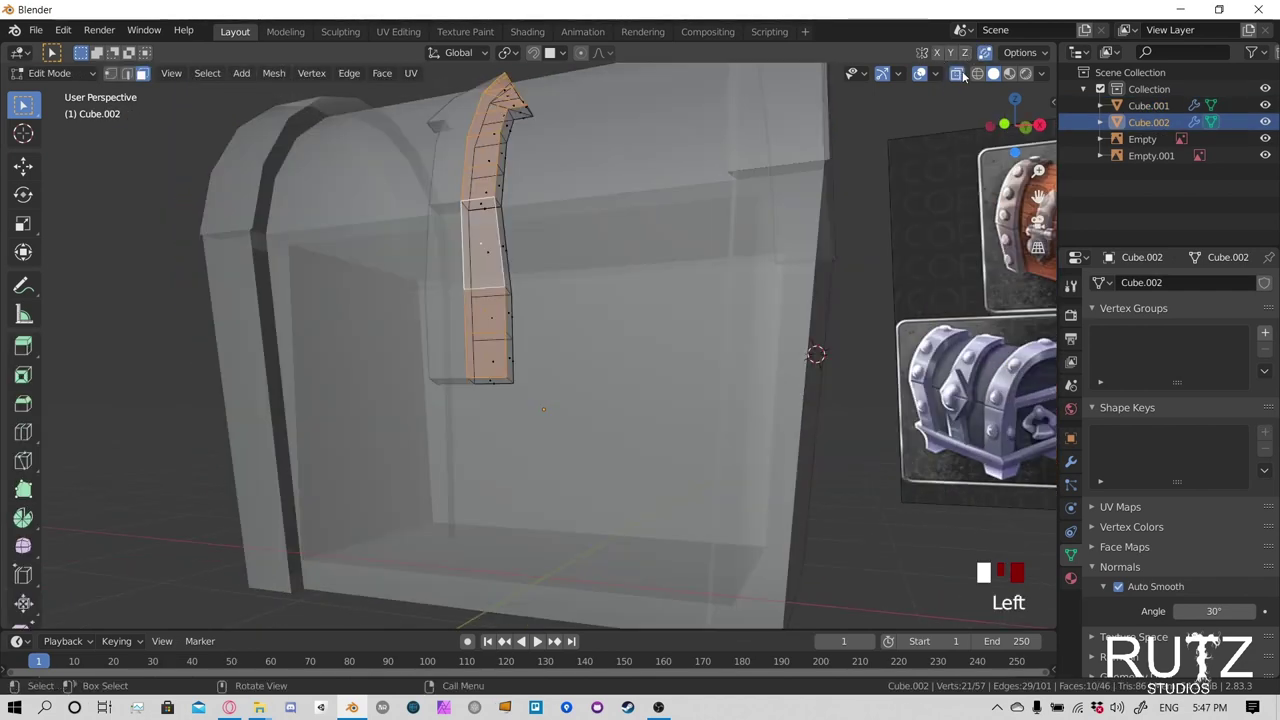
click(111, 73)
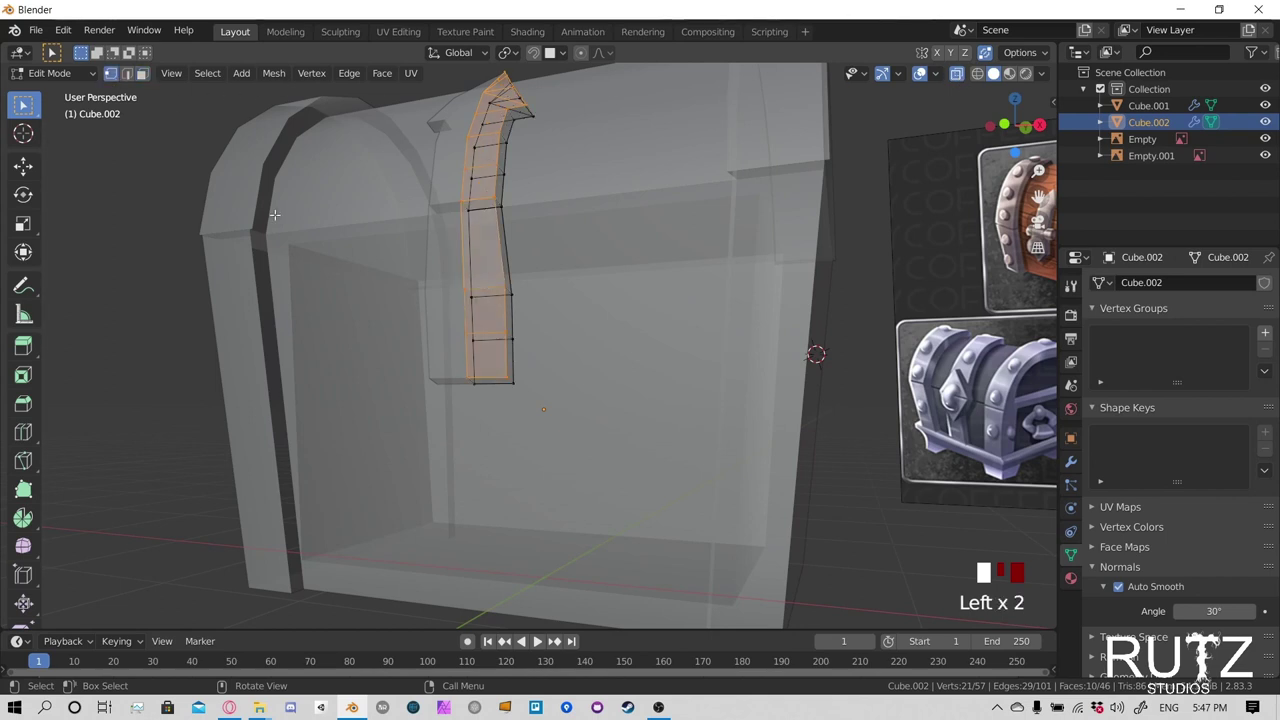
click(509, 377)
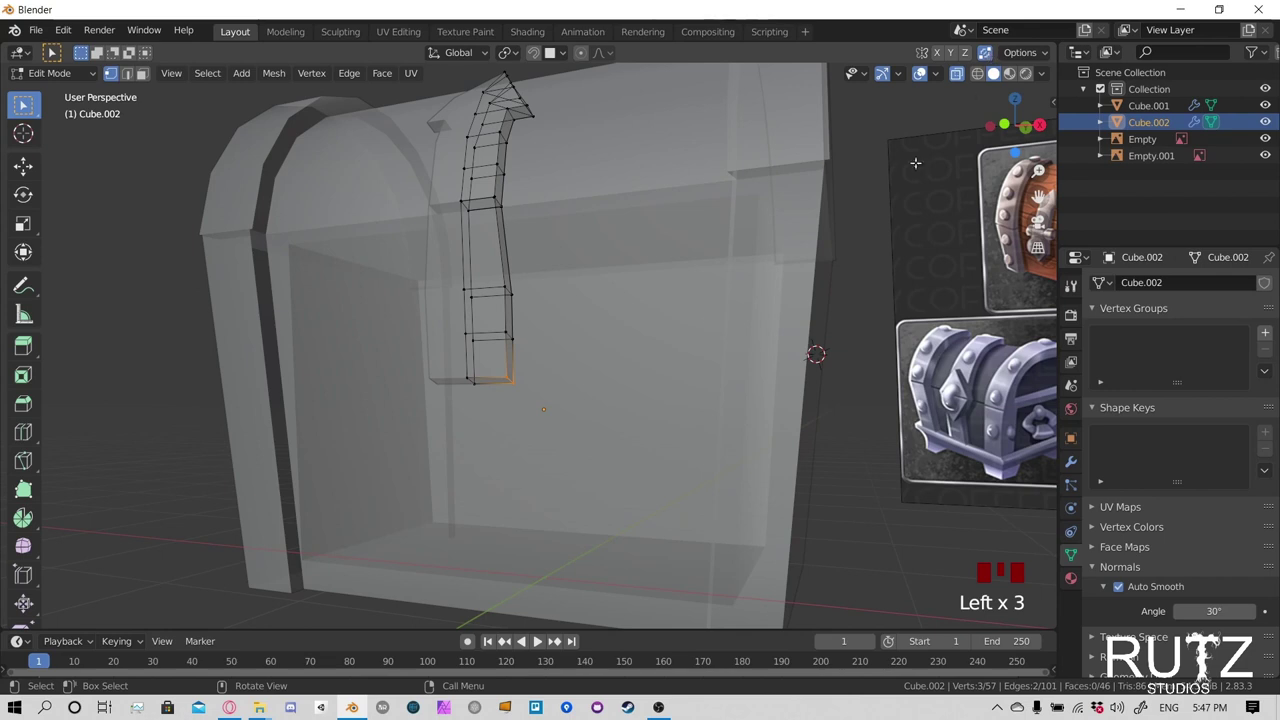
middle_drag(500, 383, 540, 385)
key(g)
key(g)
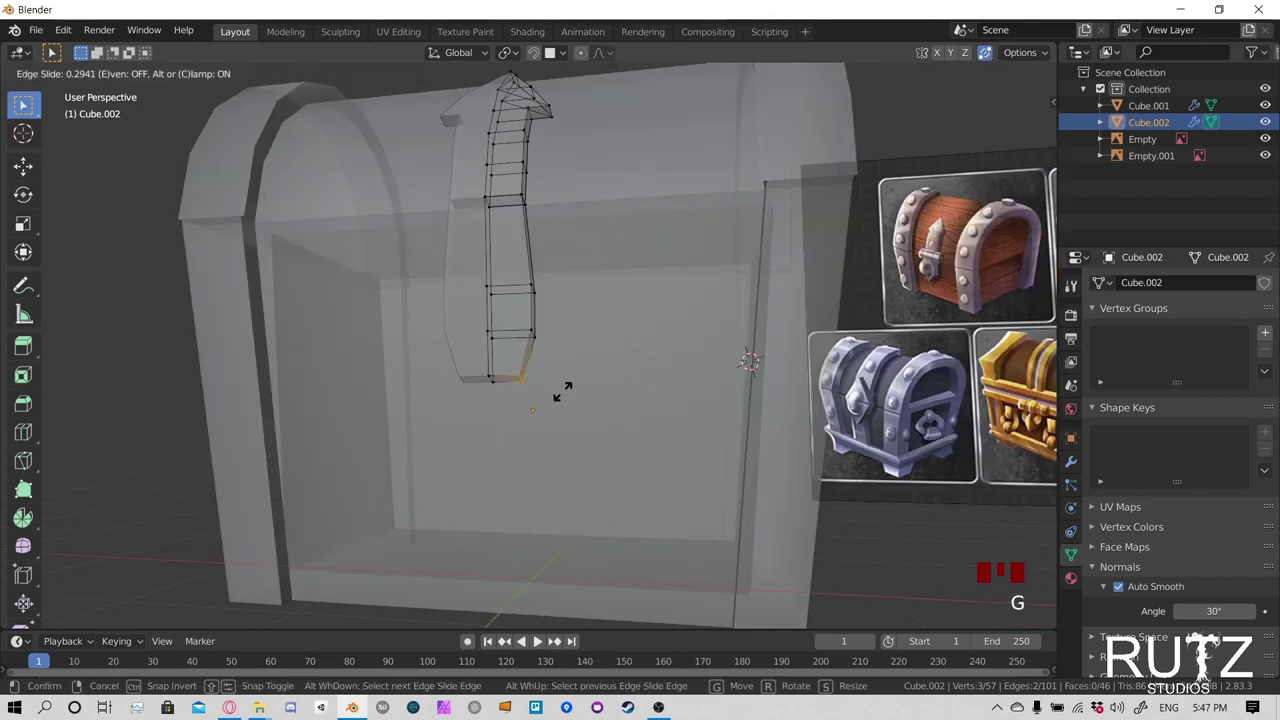
click(506, 410)
mouse_move(547, 329)
middle_down()
mouse_move(549, 352)
mouse_move(569, 337)
middle_up()
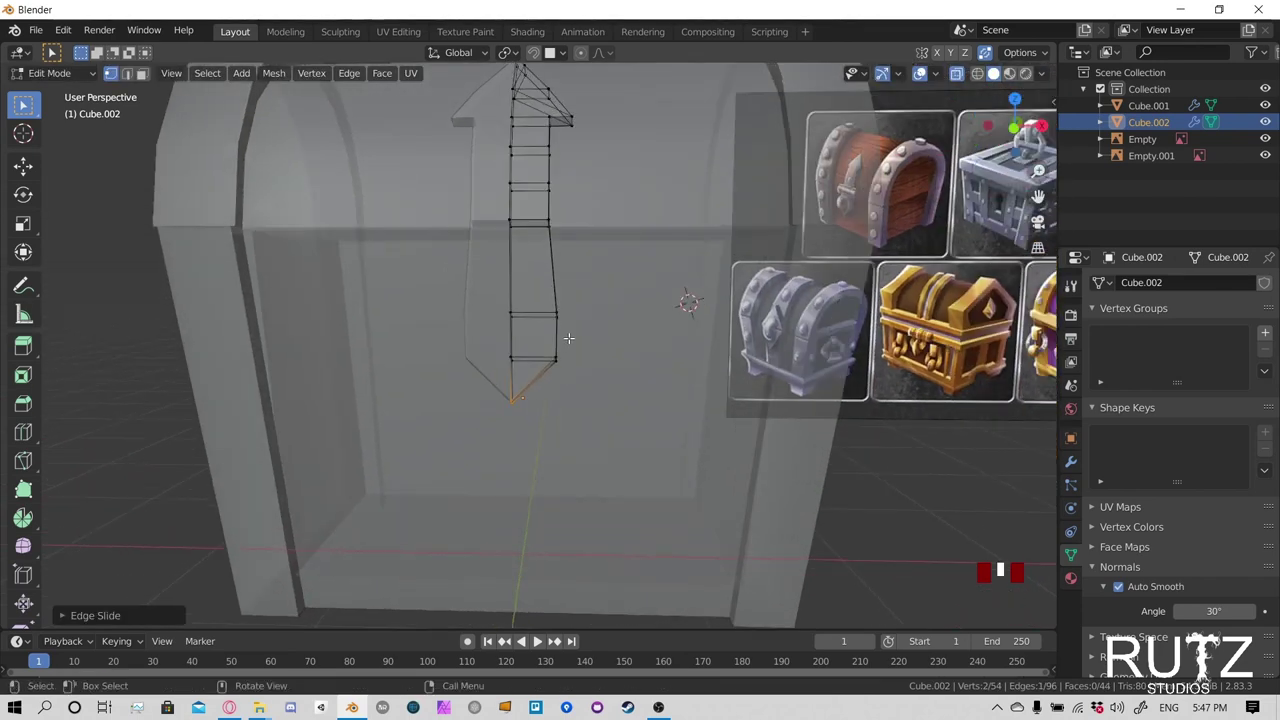
Edge-slide the second row of vertices above the strap's pointed lower end slightly upward
drag(489, 288, 605, 336)
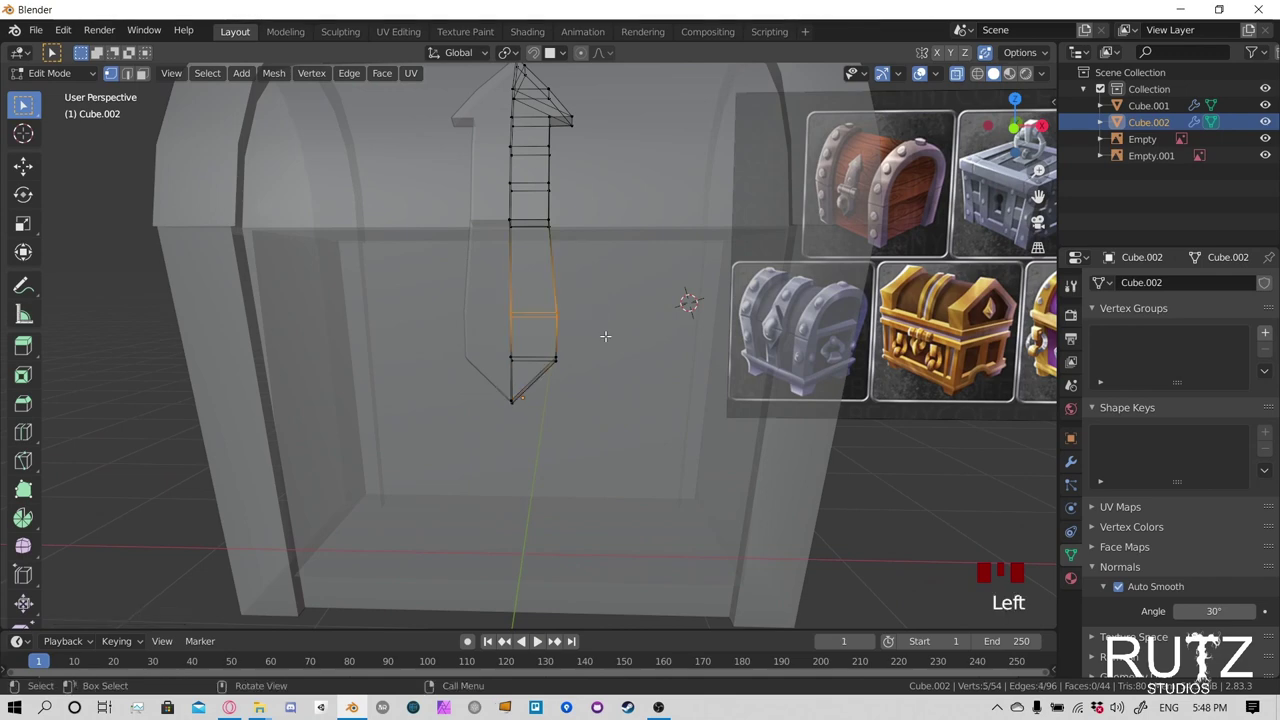
key(g)
key(g)
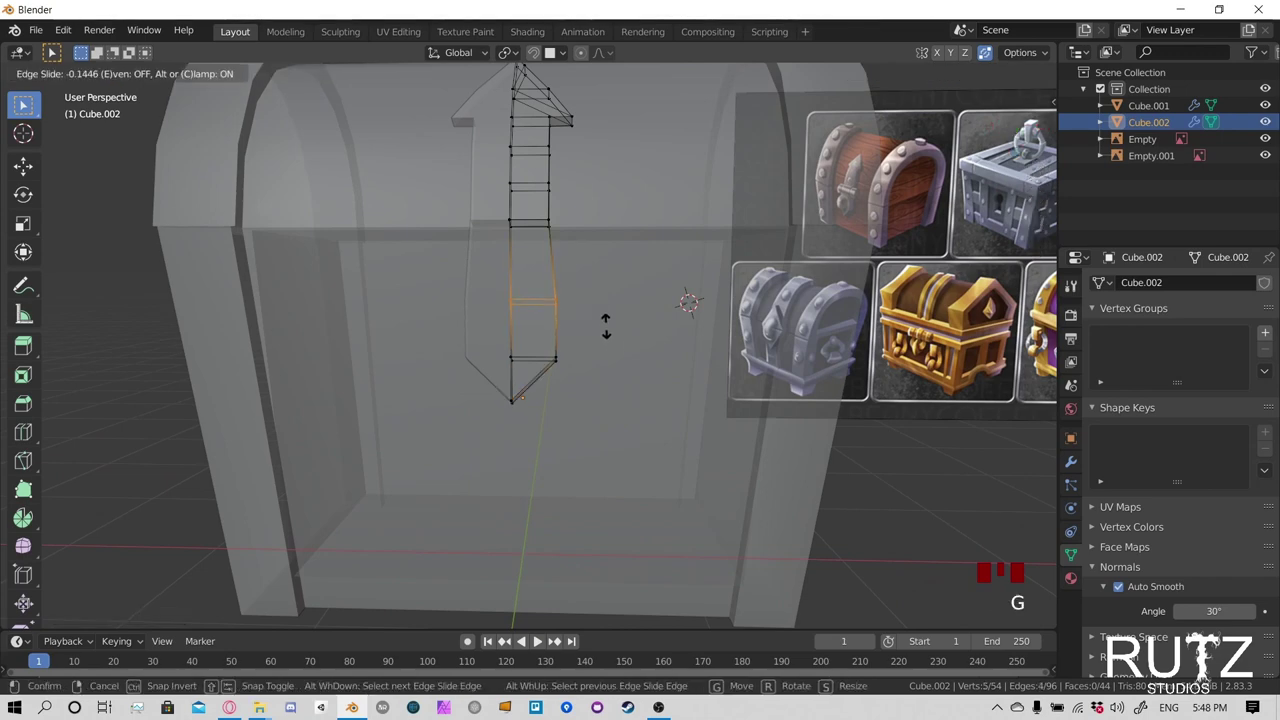
click(605, 322)
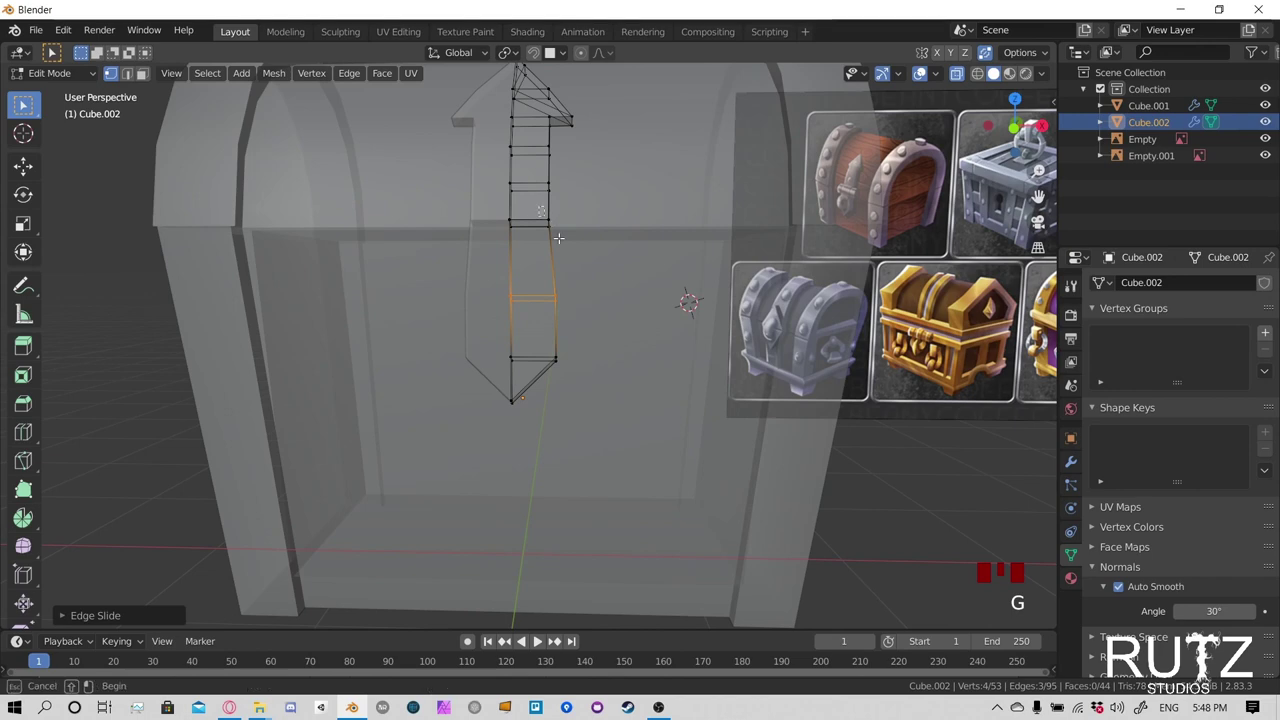
Move the strap's outer edge vertices at the lid seam slightly outward along the global X axis
click(560, 242)
key(g)
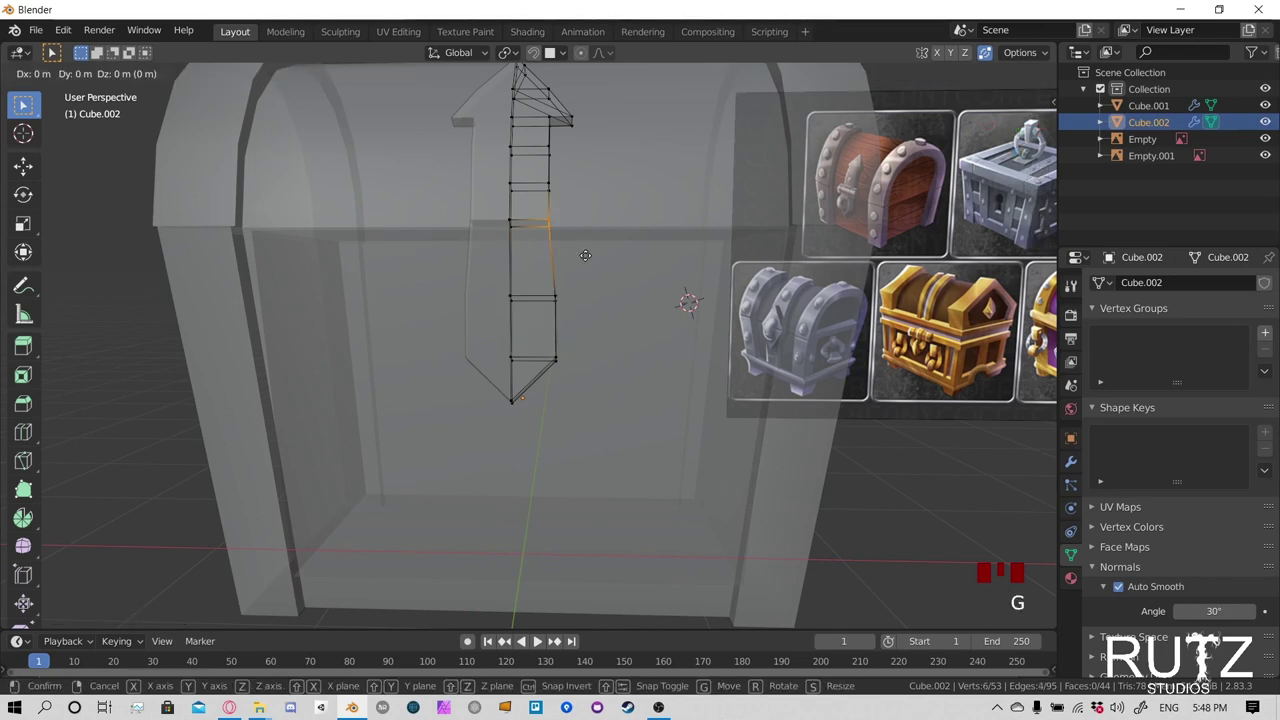
key(x)
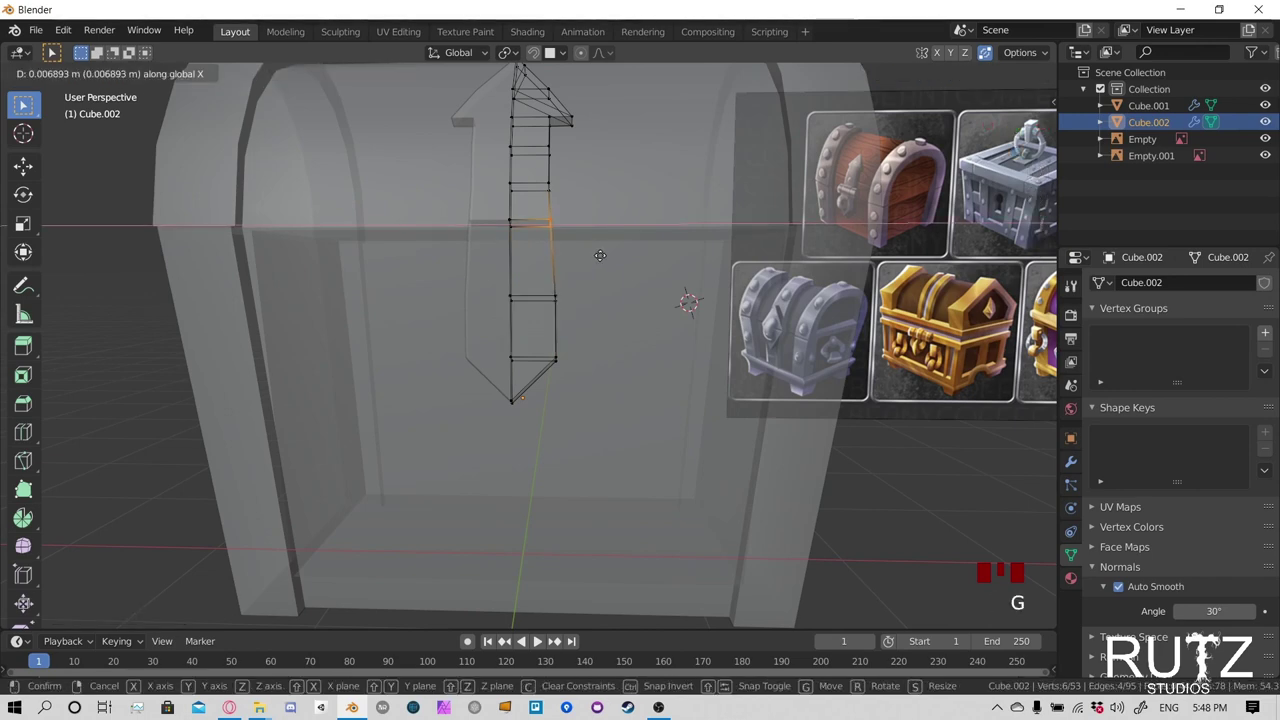
click(586, 294)
middle_drag(586, 294, 571, 337)
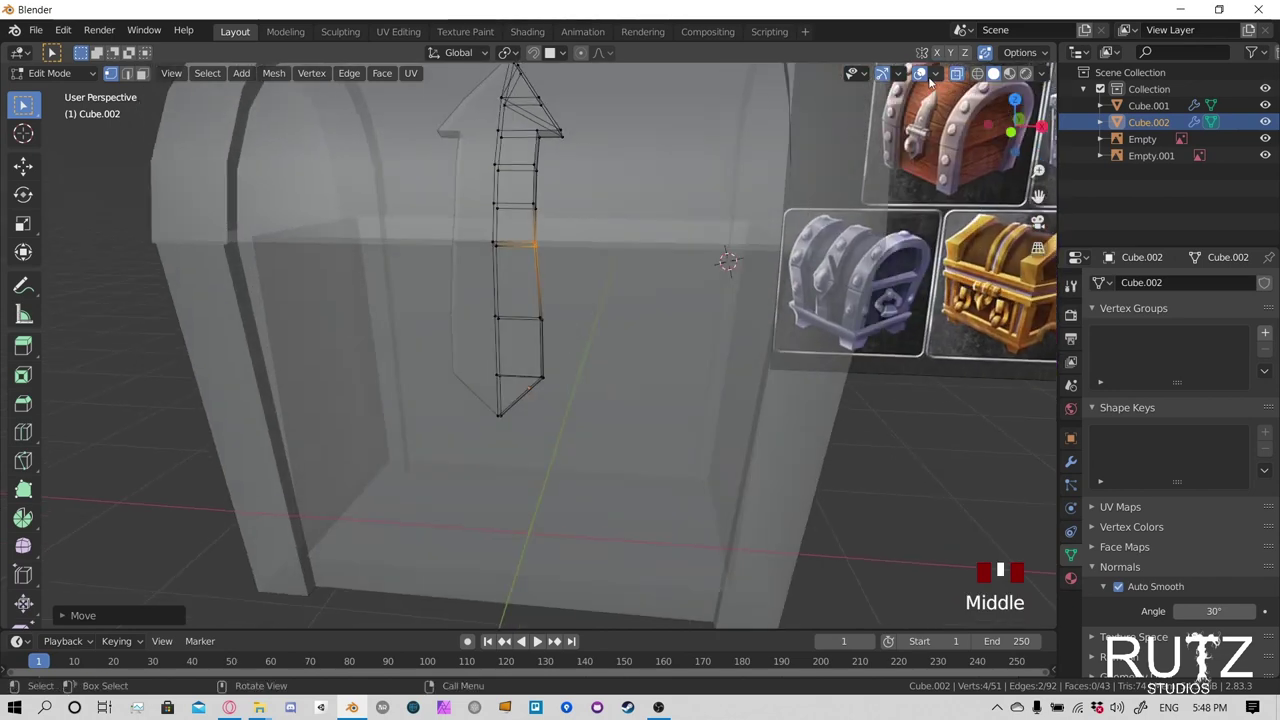
Turn off Auto Merge Vertices and X-ray display, and return the strap to Object Mode
click(987, 55)
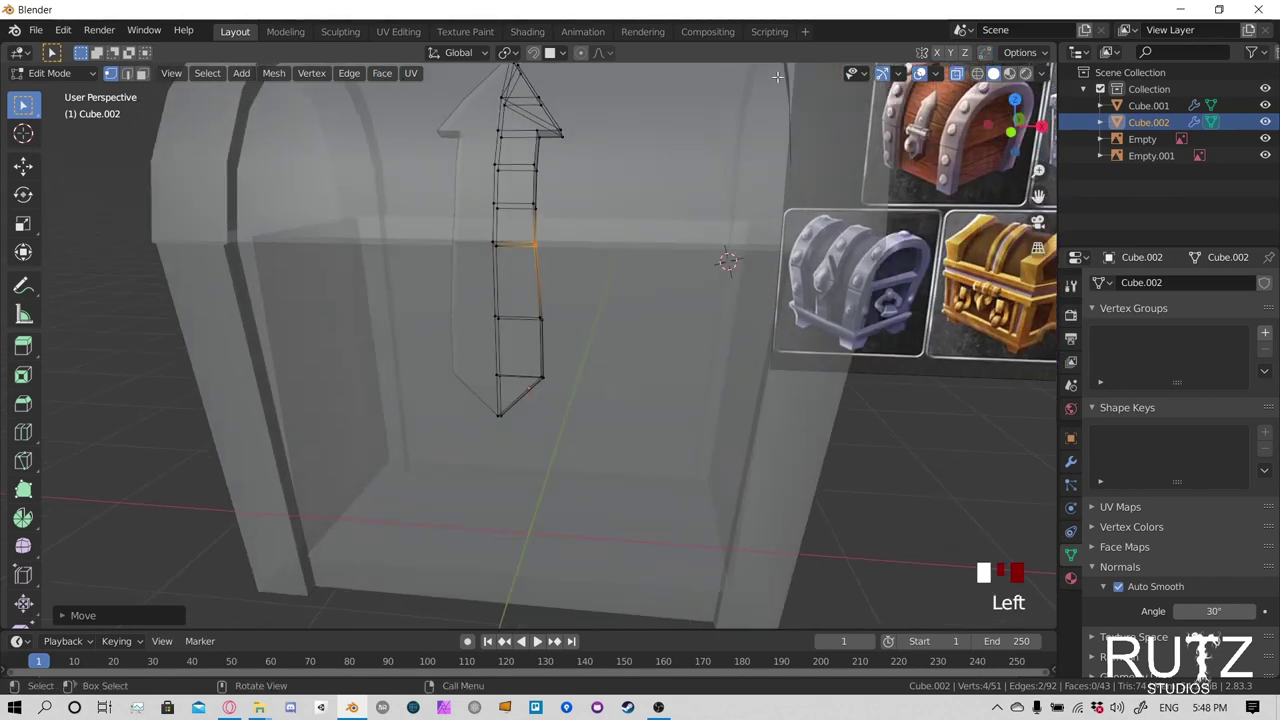
click(957, 74)
scroll(620, 278, down, 3)
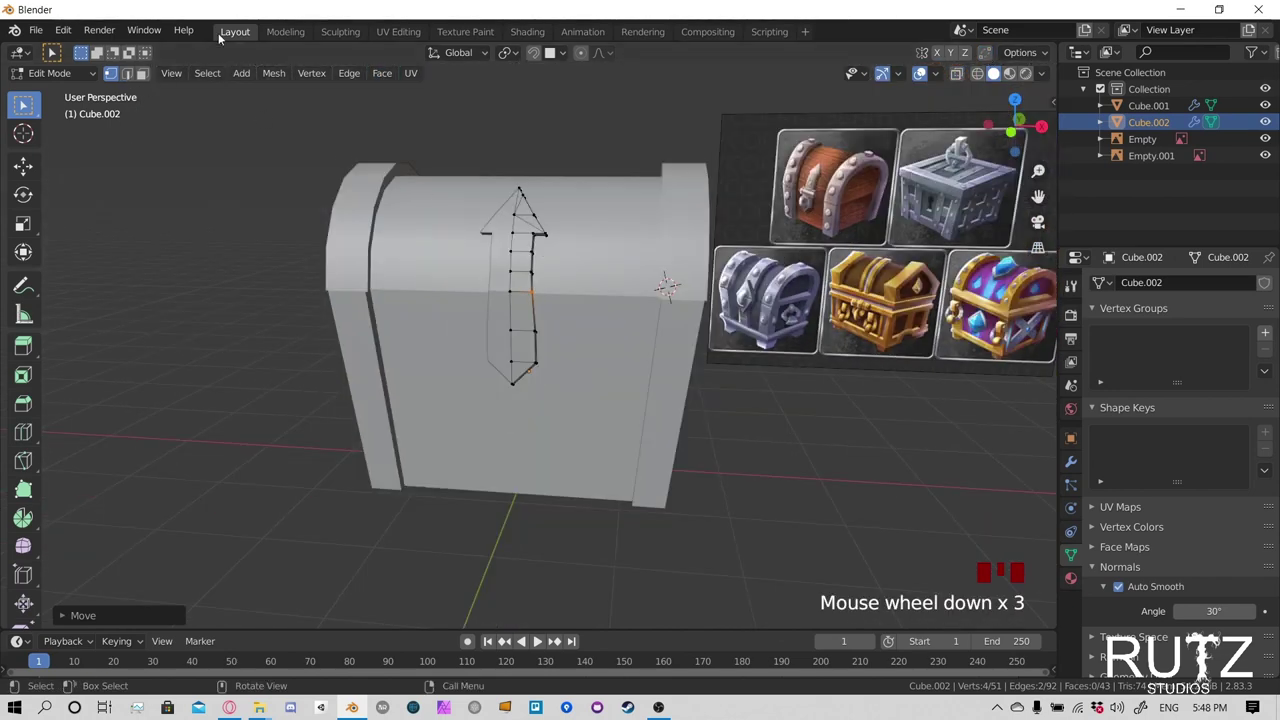
click(55, 73)
click(58, 92)
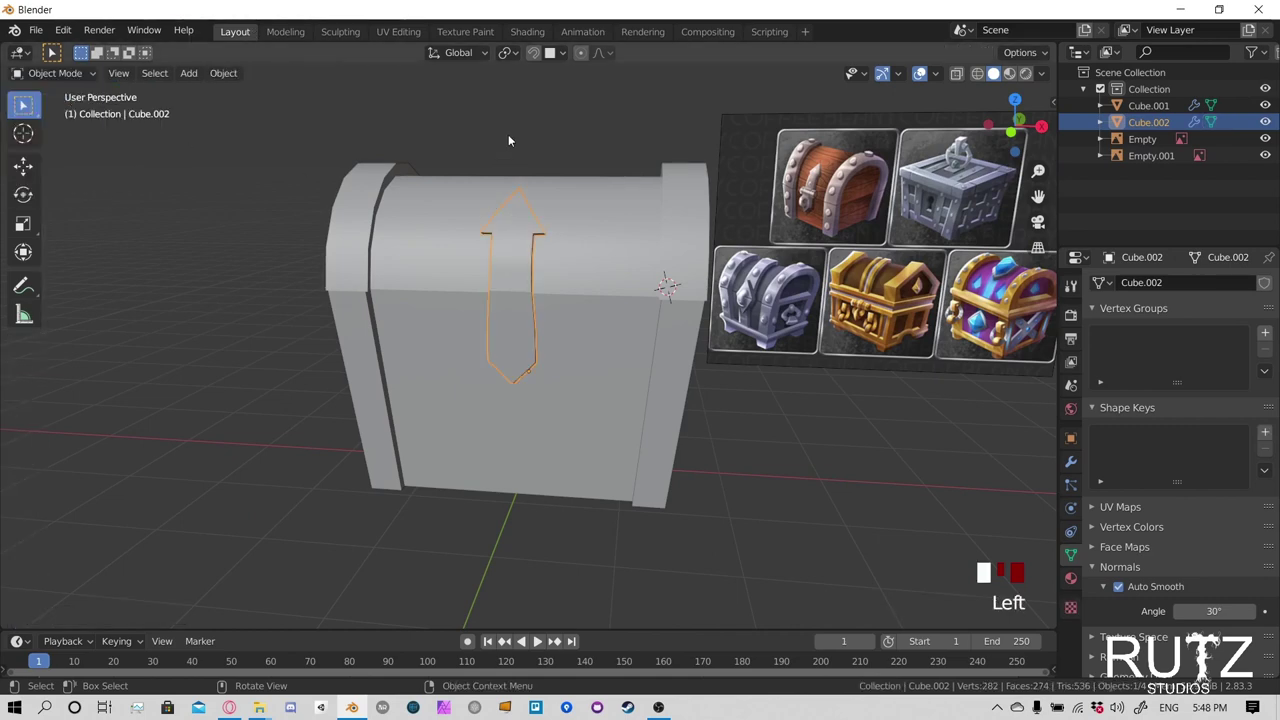
Select the treasure chest and open it in Edit Mode in the Modeling workspace with face select active
click(508, 134)
middle_drag(508, 134, 645, 238)
click(471, 258)
drag(645, 238, 707, 314)
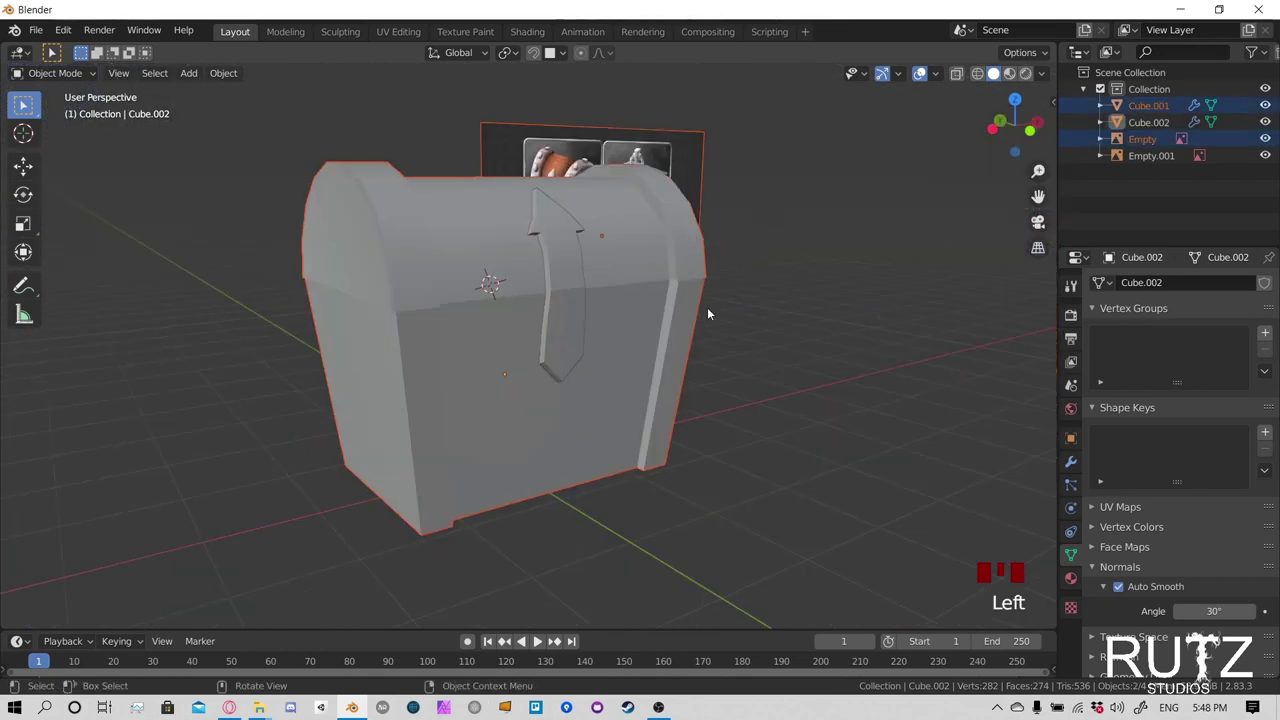
middle_drag(695, 314, 646, 236)
click(643, 237)
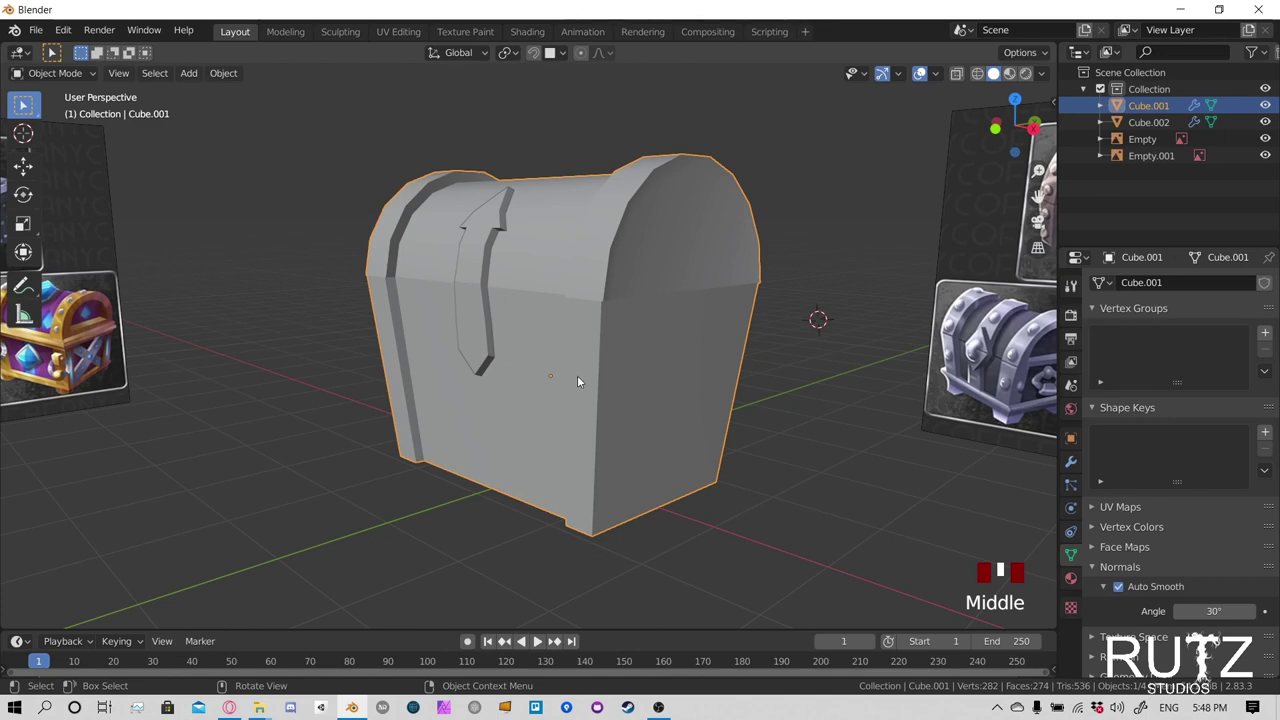
click(62, 76)
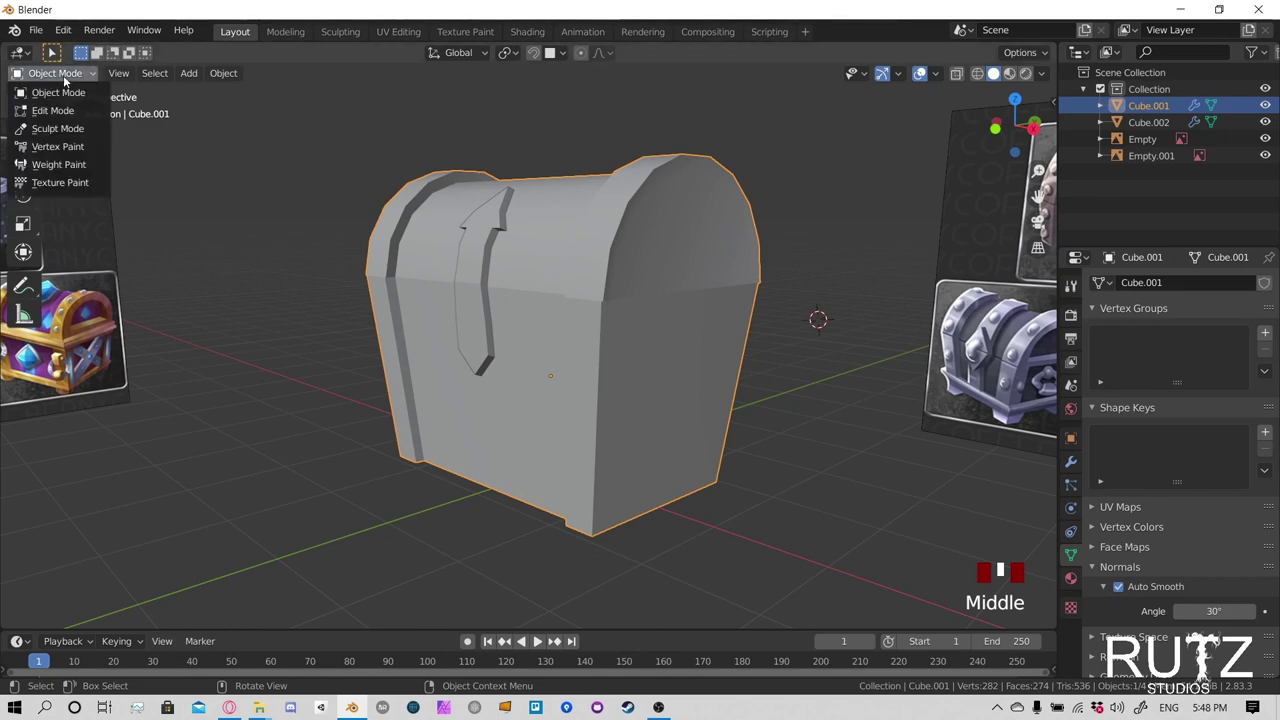
click(285, 31)
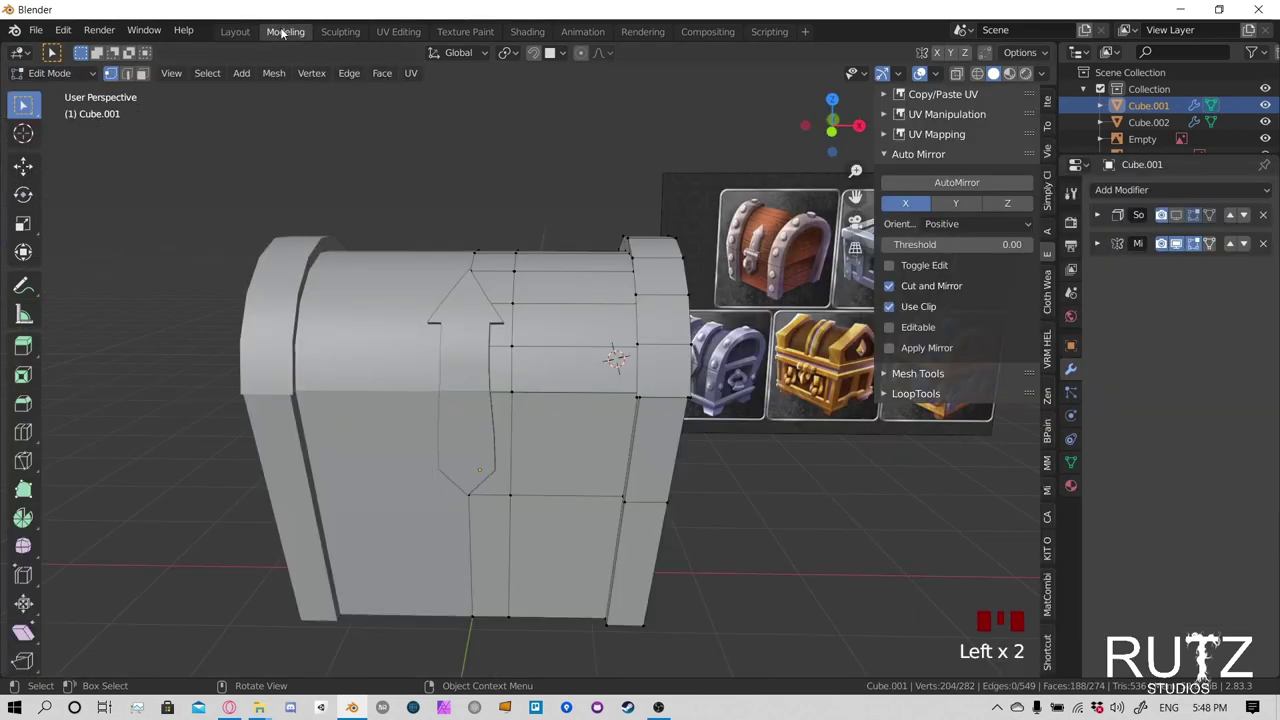
scroll(500, 330, down, 3)
middle_drag(480, 330, 540, 330)
click(147, 73)
click(147, 73)
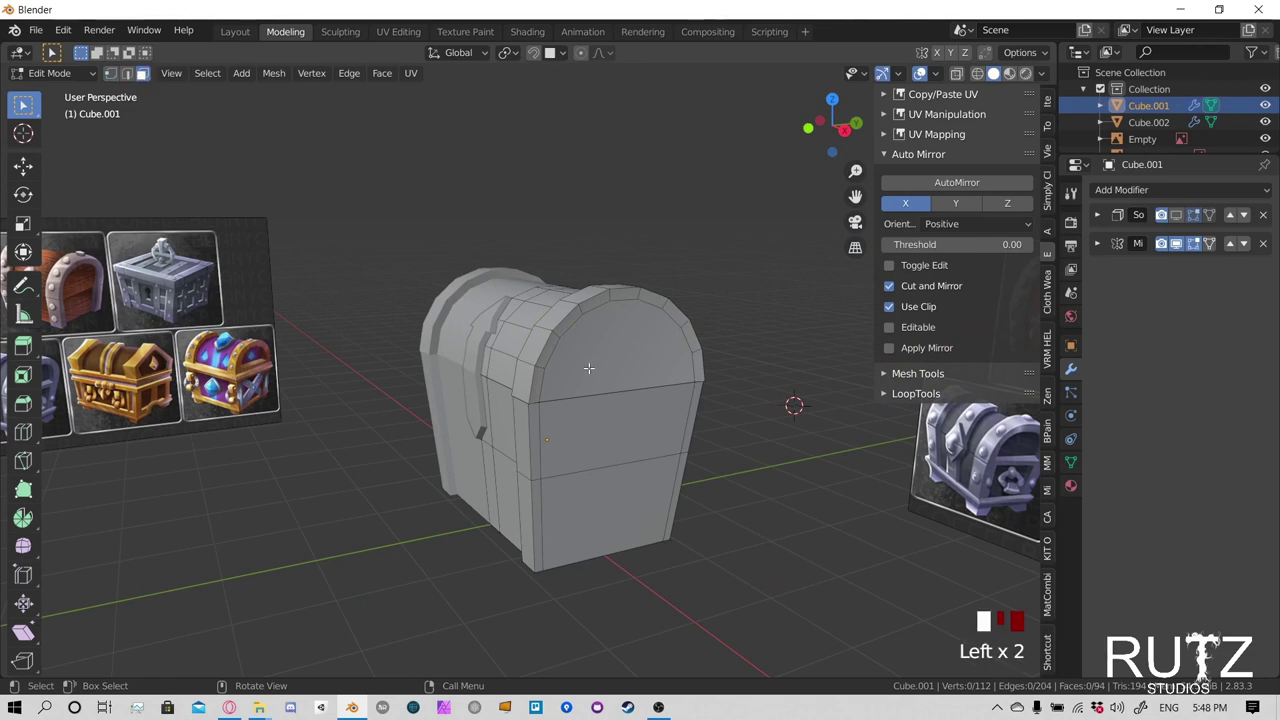
Select all linked faces of the chest's lid and separate the selection into its own object
key(l)
middle_drag(589, 382, 598, 354)
key(g)
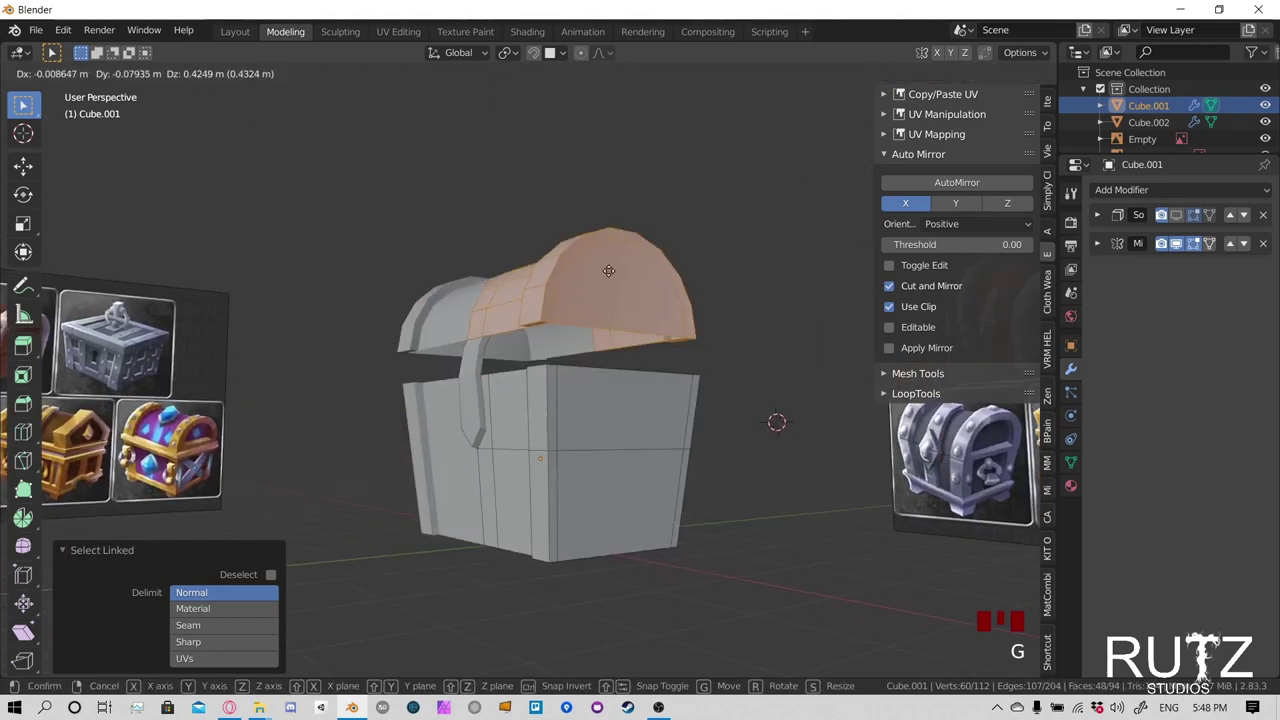
right_click(592, 317)
middle_drag(592, 317, 682, 323)
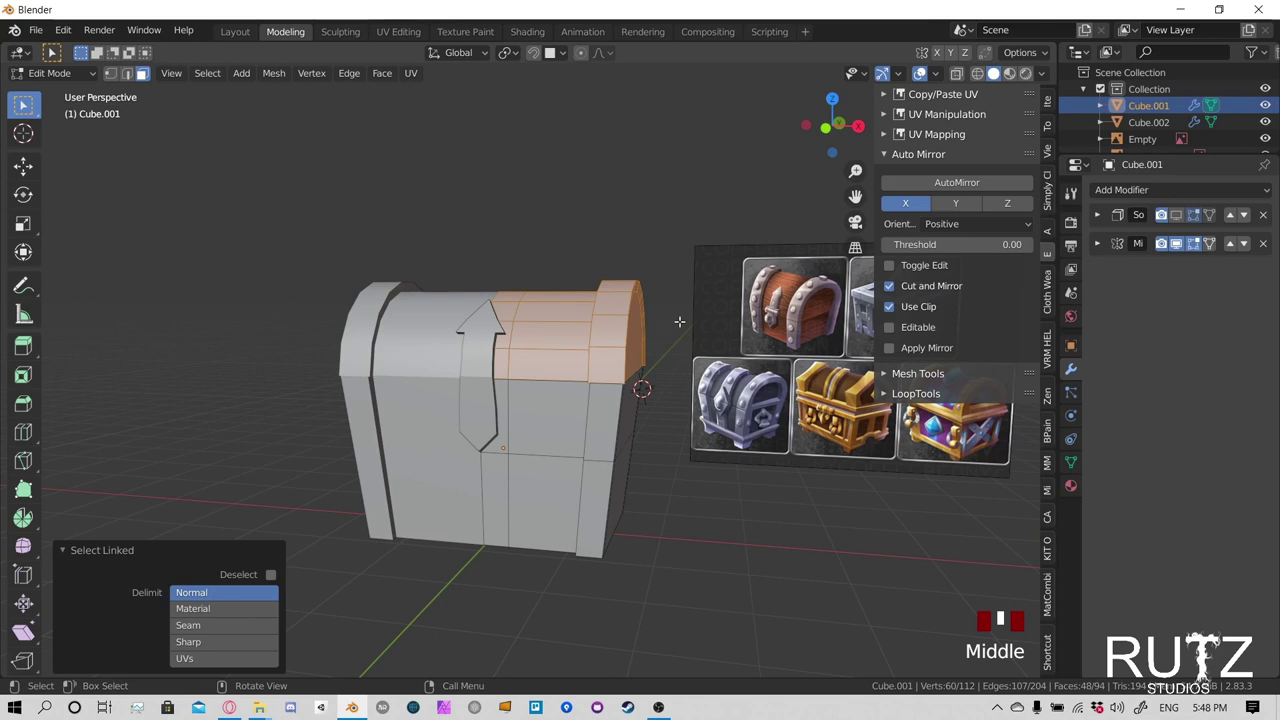
key(p)
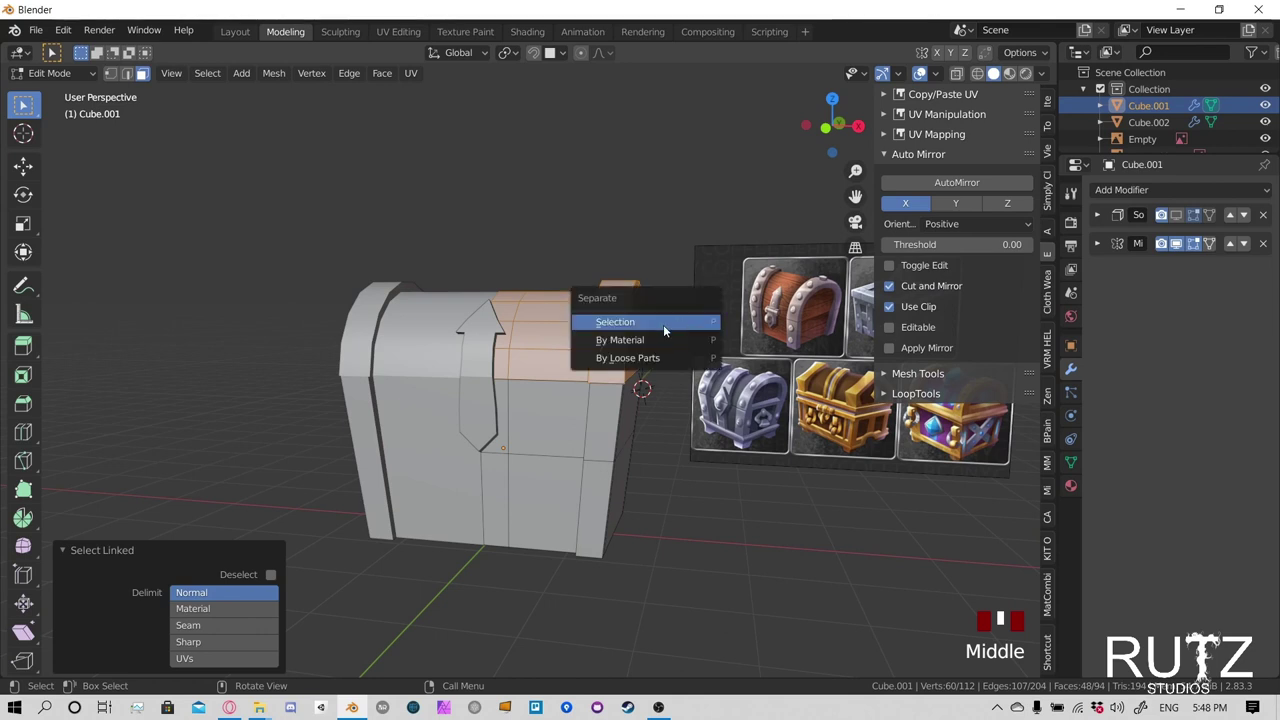
click(660, 324)
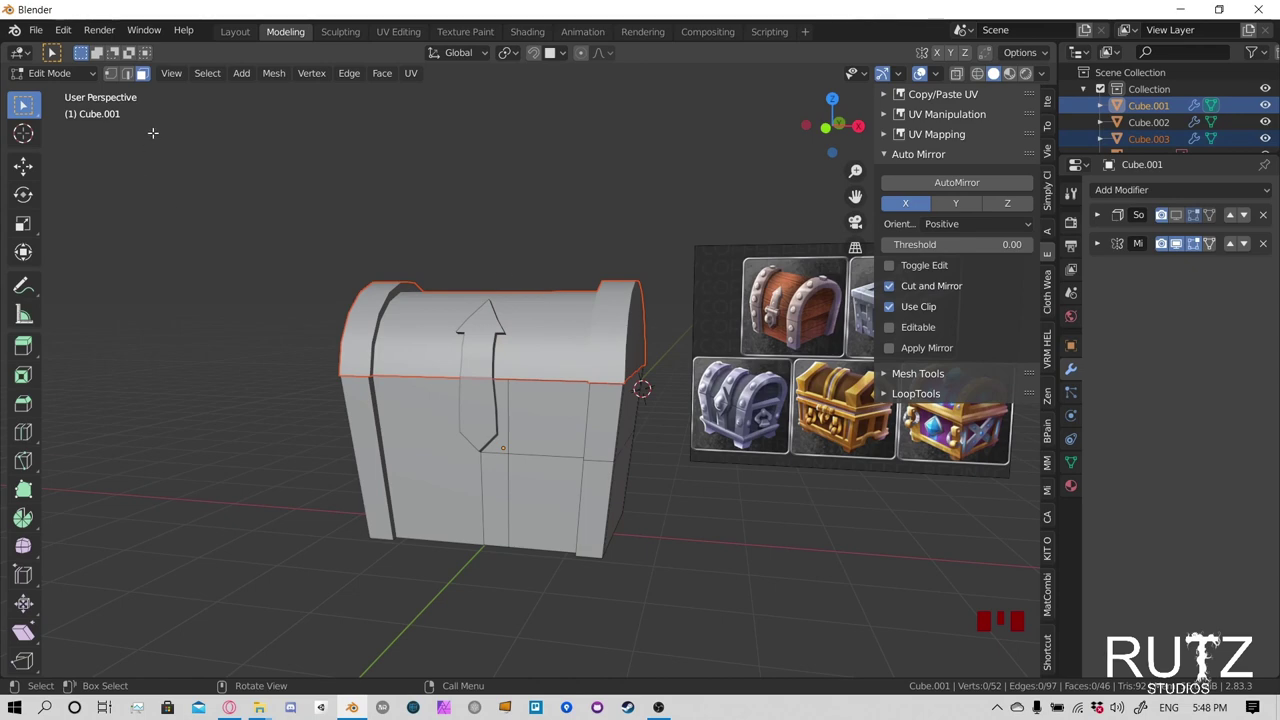
Return to Object Mode in the Layout workspace and select the lid, body and strap in turn to check the separation
click(50, 73)
click(57, 93)
click(235, 31)
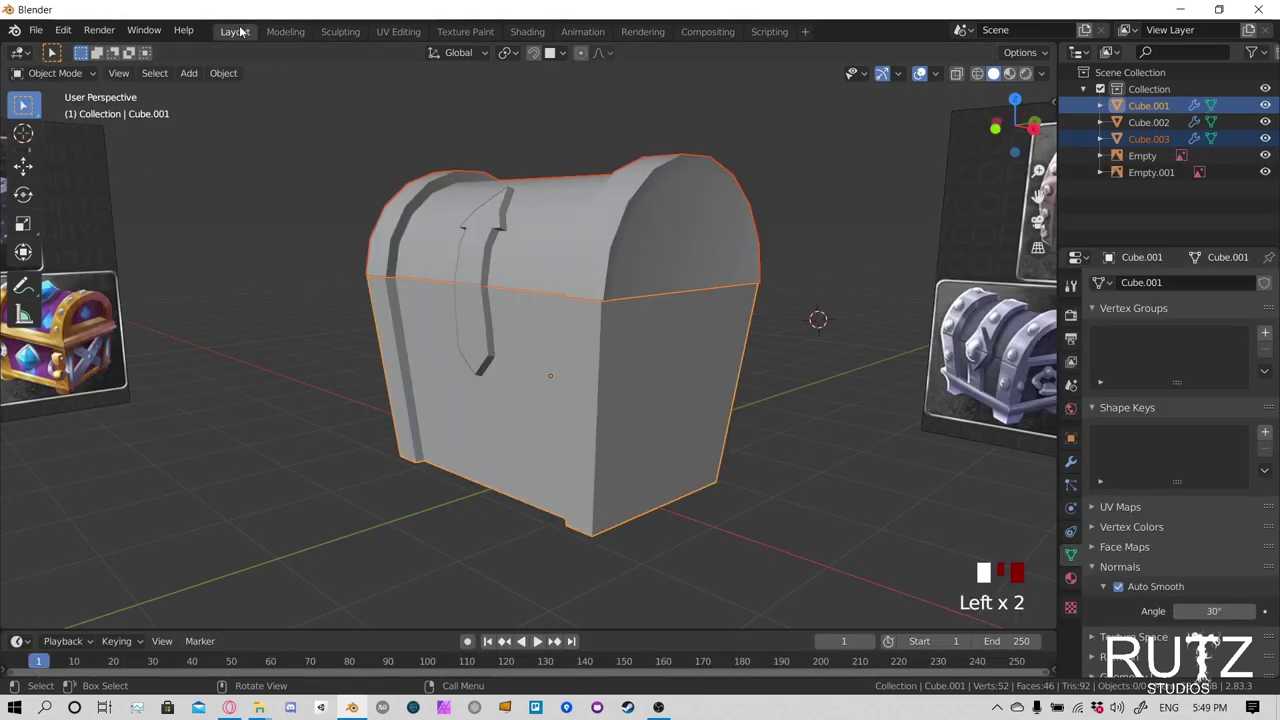
click(643, 395)
click(629, 260)
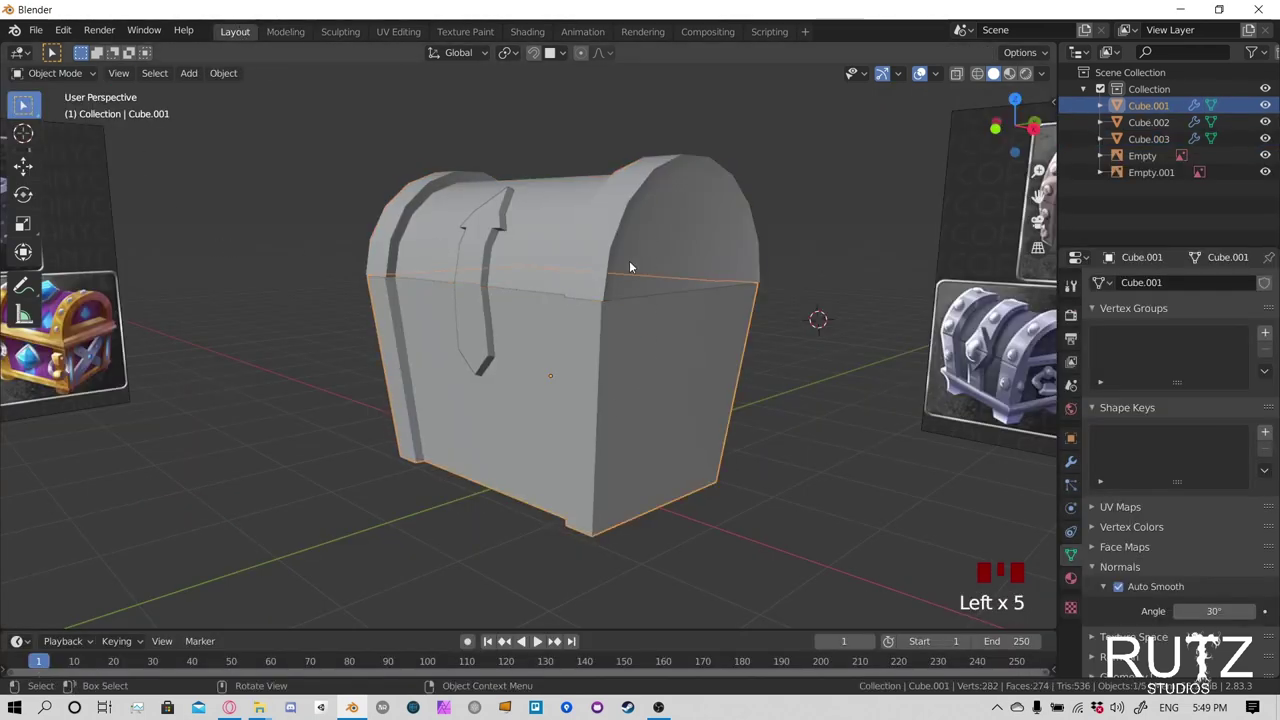
click(560, 390)
click(457, 240)
click(476, 315)
click(540, 330)
middle_drag(726, 357, 598, 362)
click(803, 379)
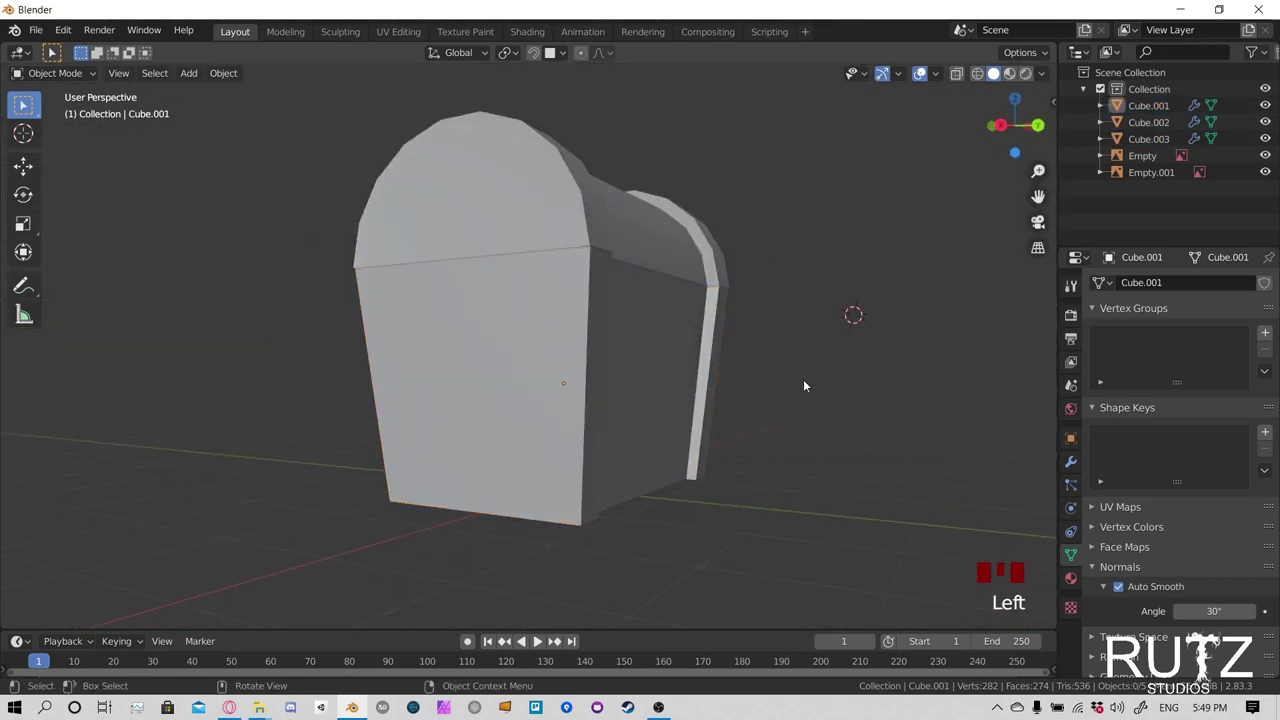
middle_drag(803, 379, 851, 406)
scroll(714, 386, down, 2)
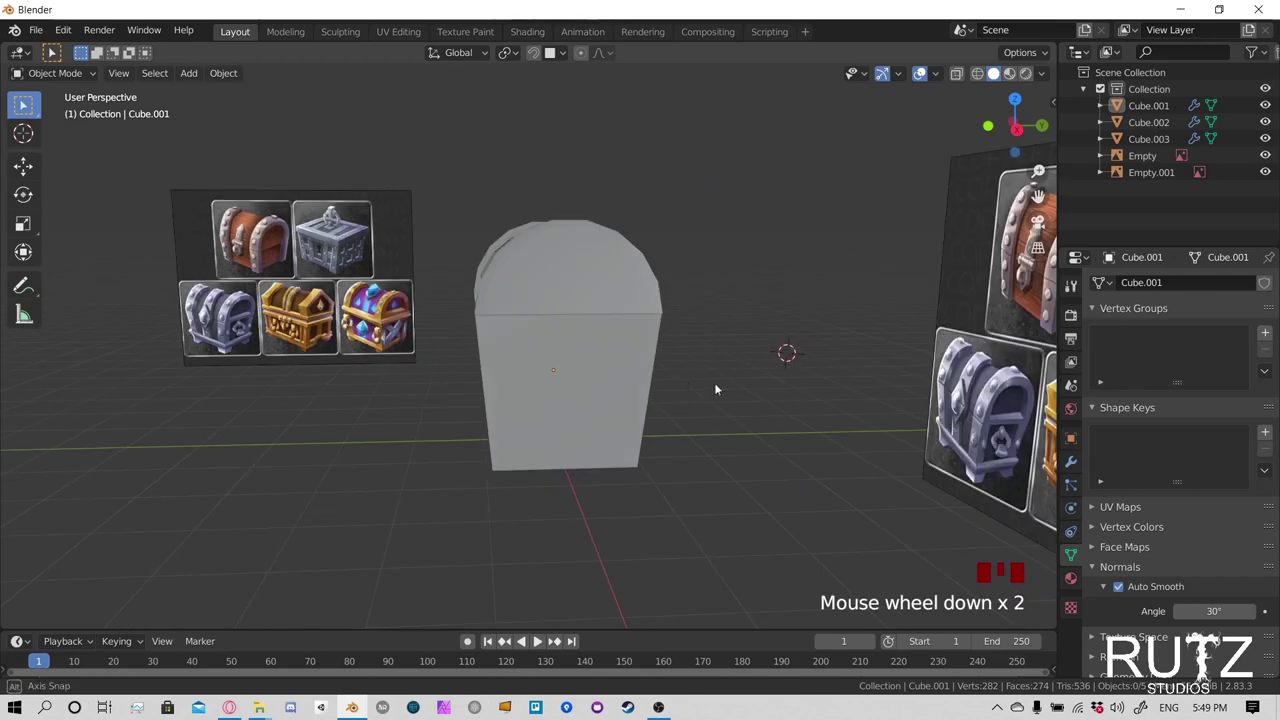
Select the separated lid, open it in Edit Mode and compare its end with the reference chests
middle_drag(714, 386, 581, 279)
click(628, 349)
click(617, 275)
key(Tab)
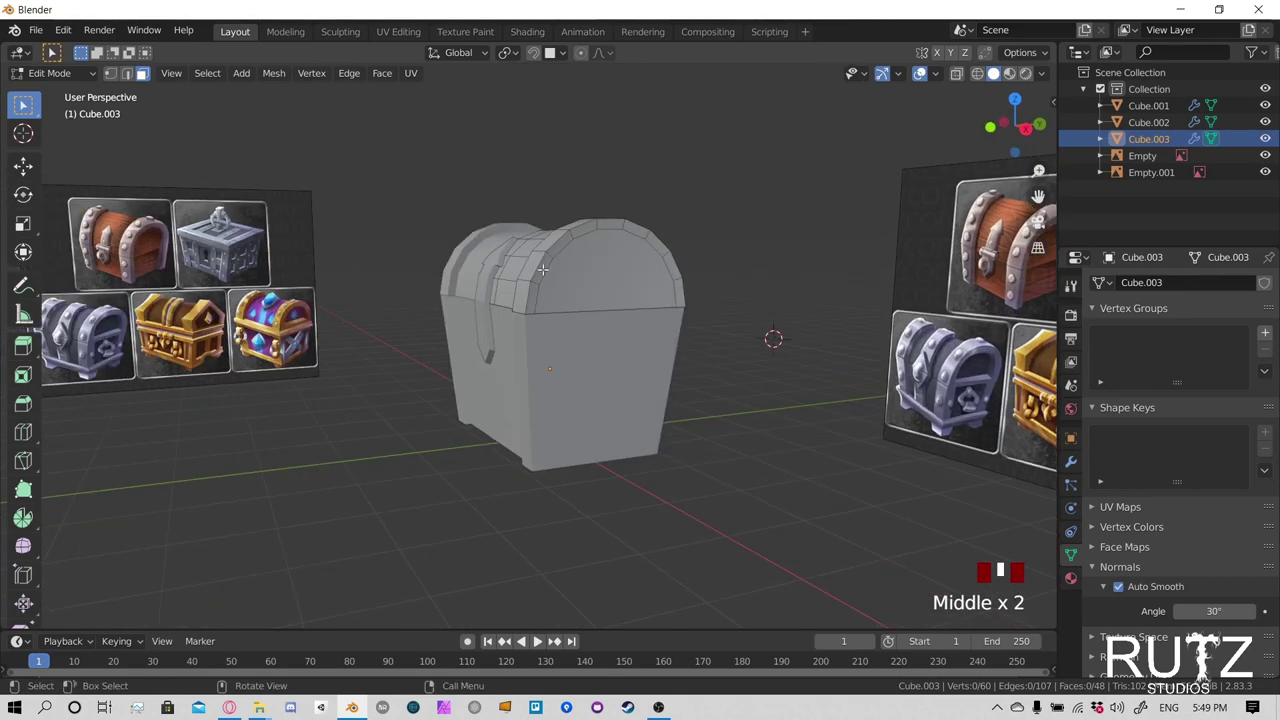
shift+middle_drag(1000, 258, 838, 260)
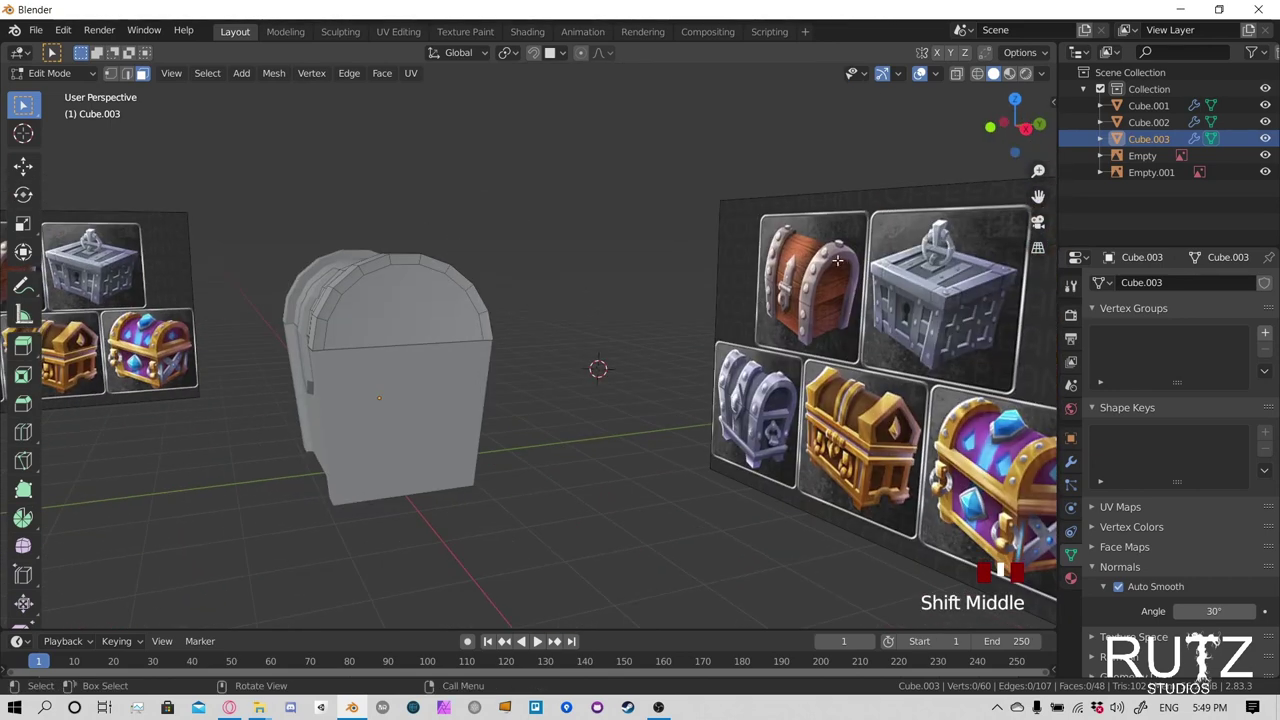
middle_drag(467, 304, 592, 311)
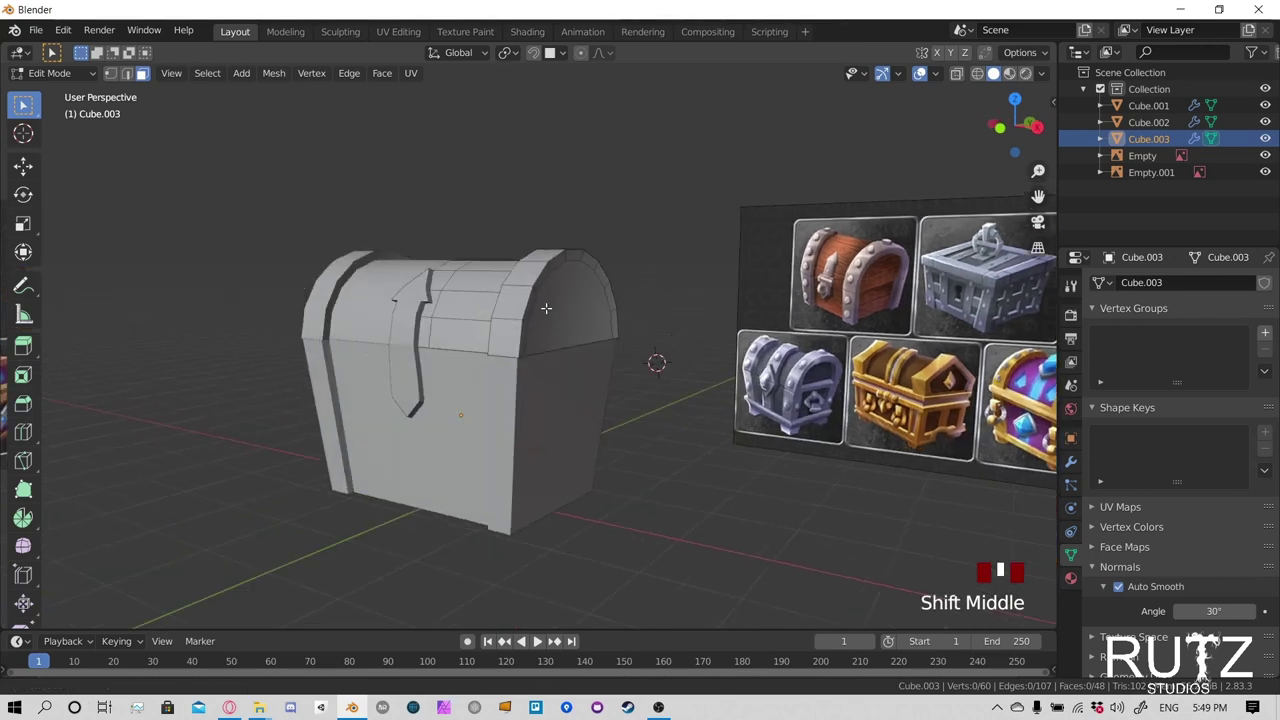
Extrude the lid's rounded end face inward about 0.04 m to form a recessed panel
click(592, 311)
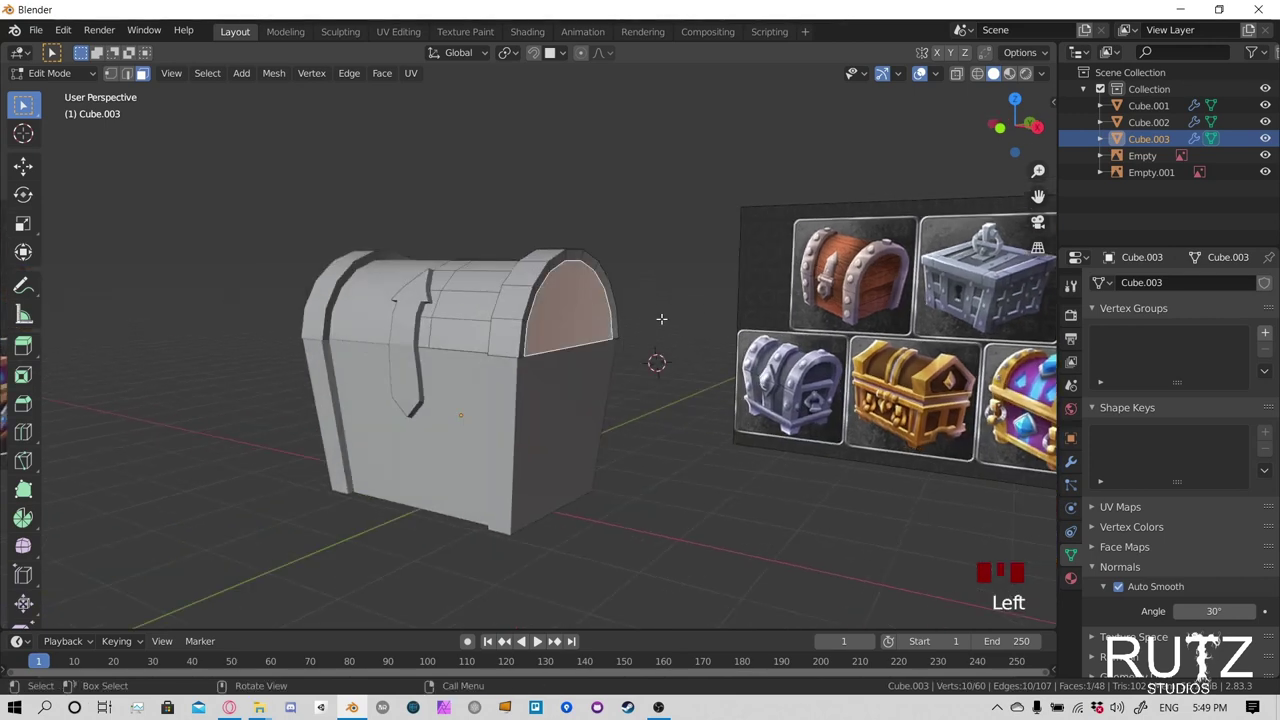
key(e)
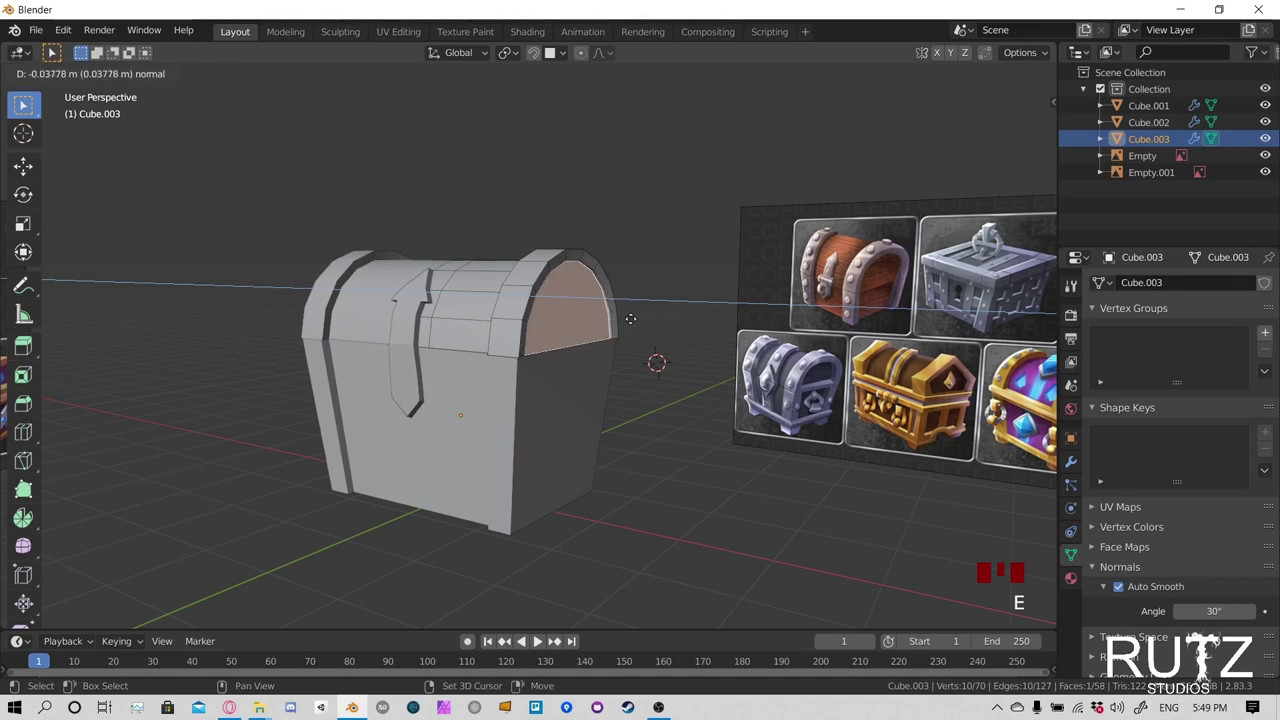
click(628, 319)
scroll(611, 408, up, 4)
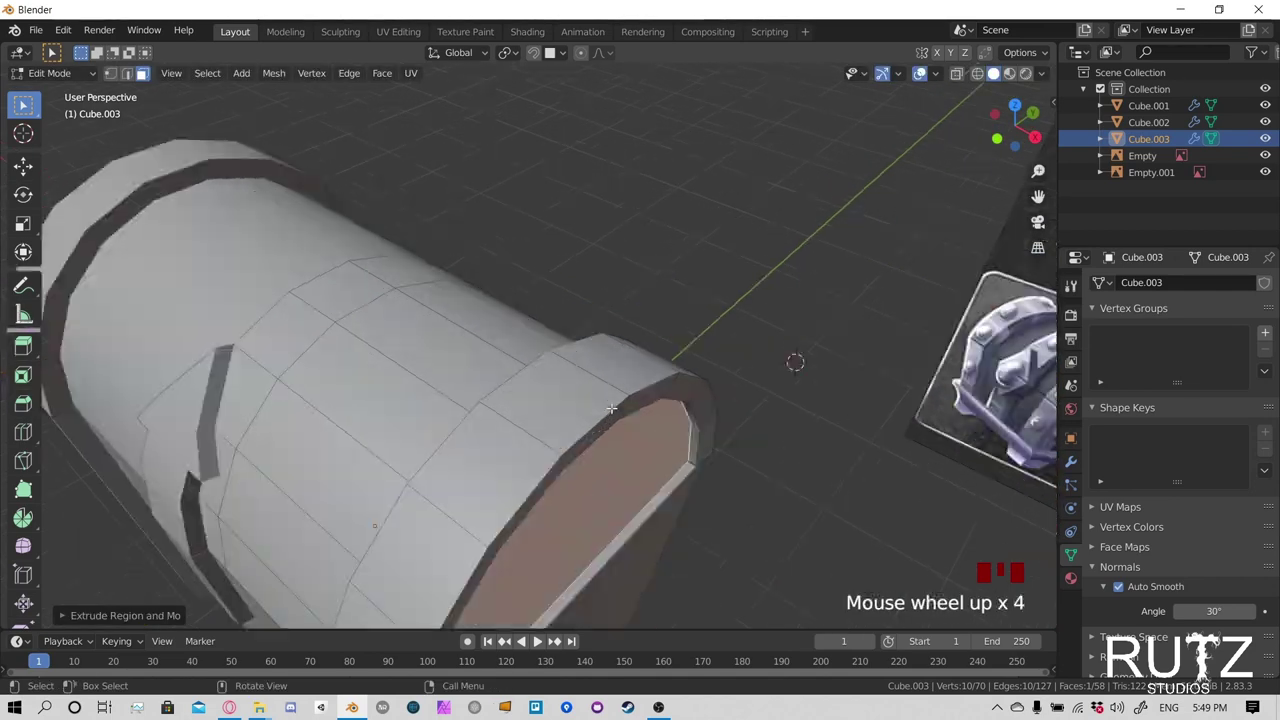
shift+middle_drag(611, 408, 537, 355)
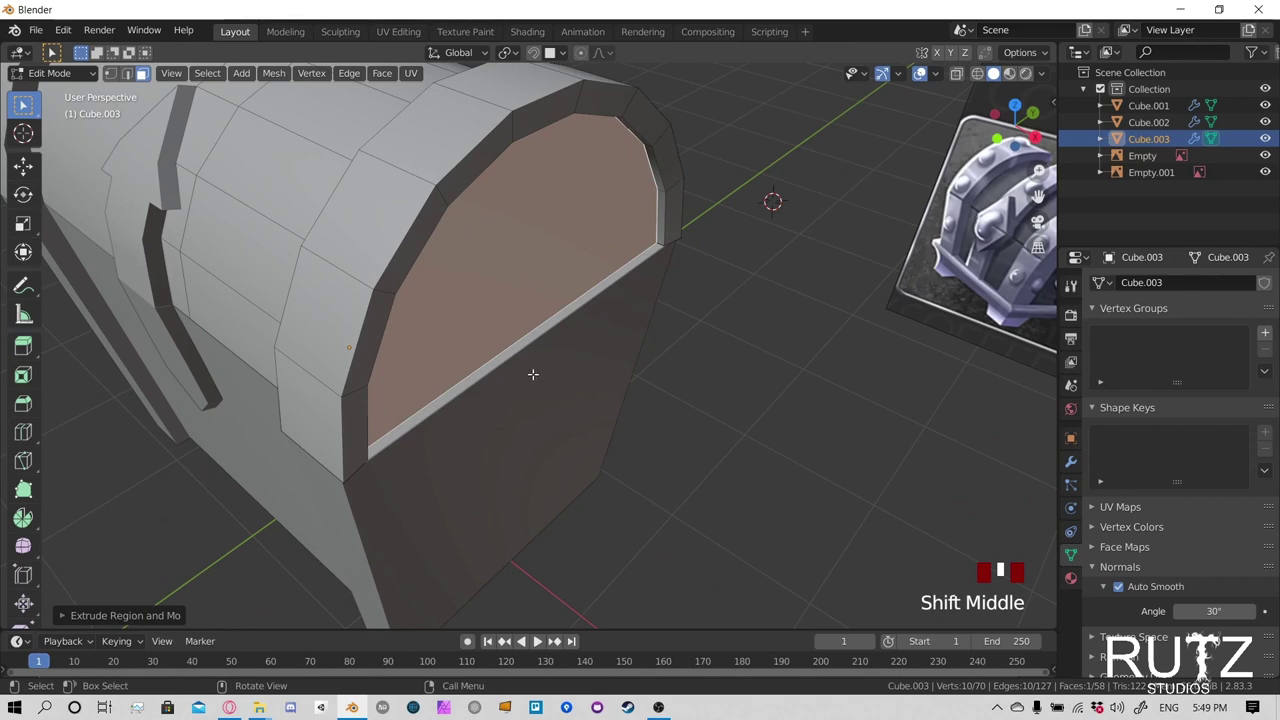
Leave the lid's Edit Mode, select the chest's lower body and switch to the Modeling workspace
click(78, 88)
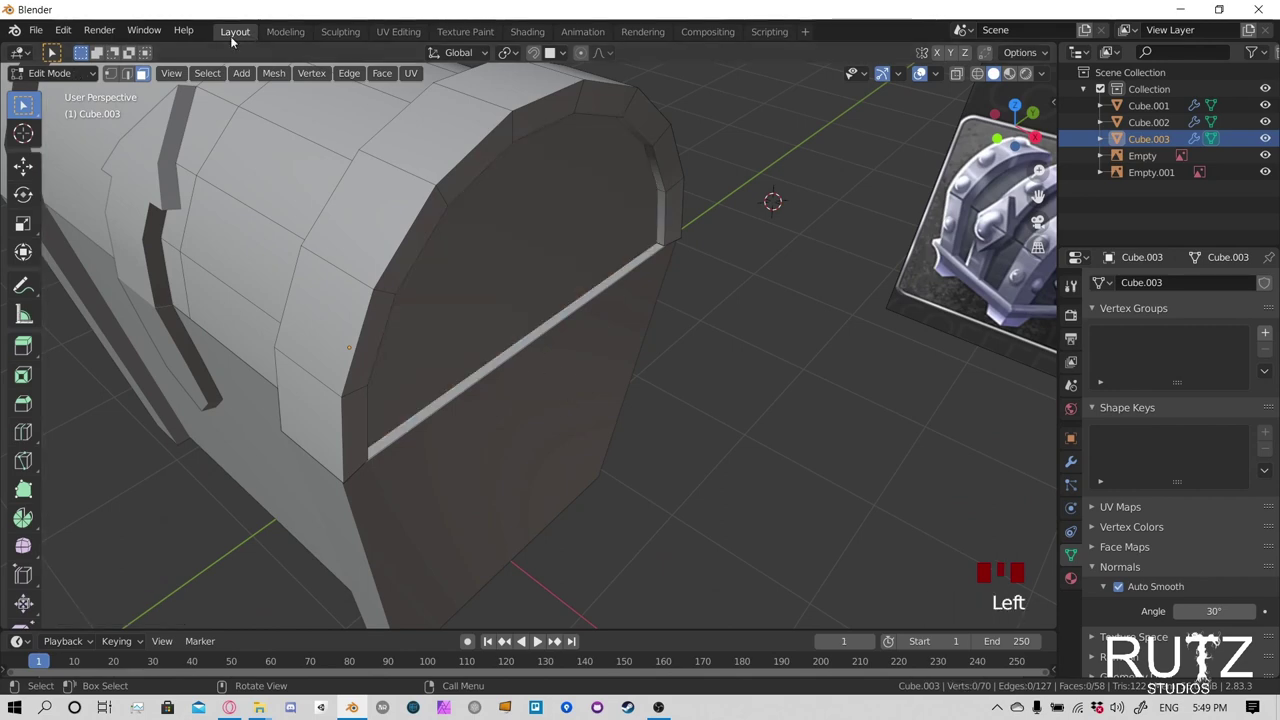
click(52, 73)
click(48, 91)
click(190, 198)
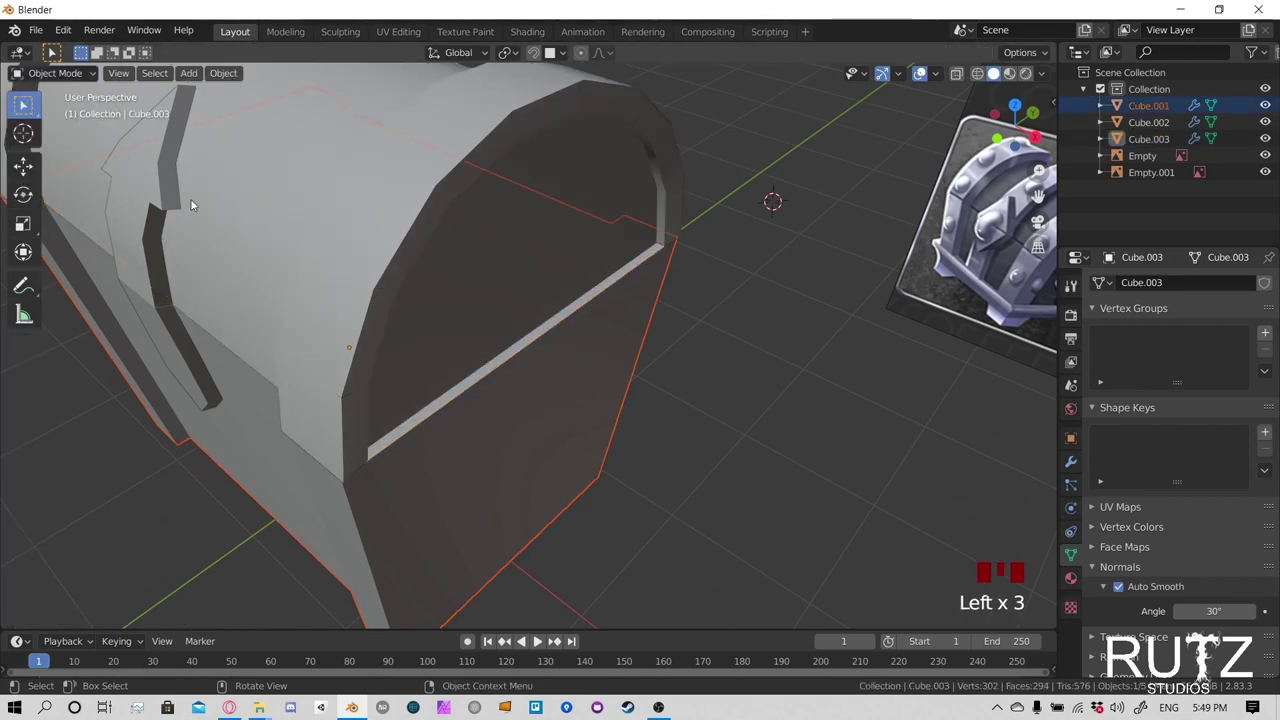
click(296, 33)
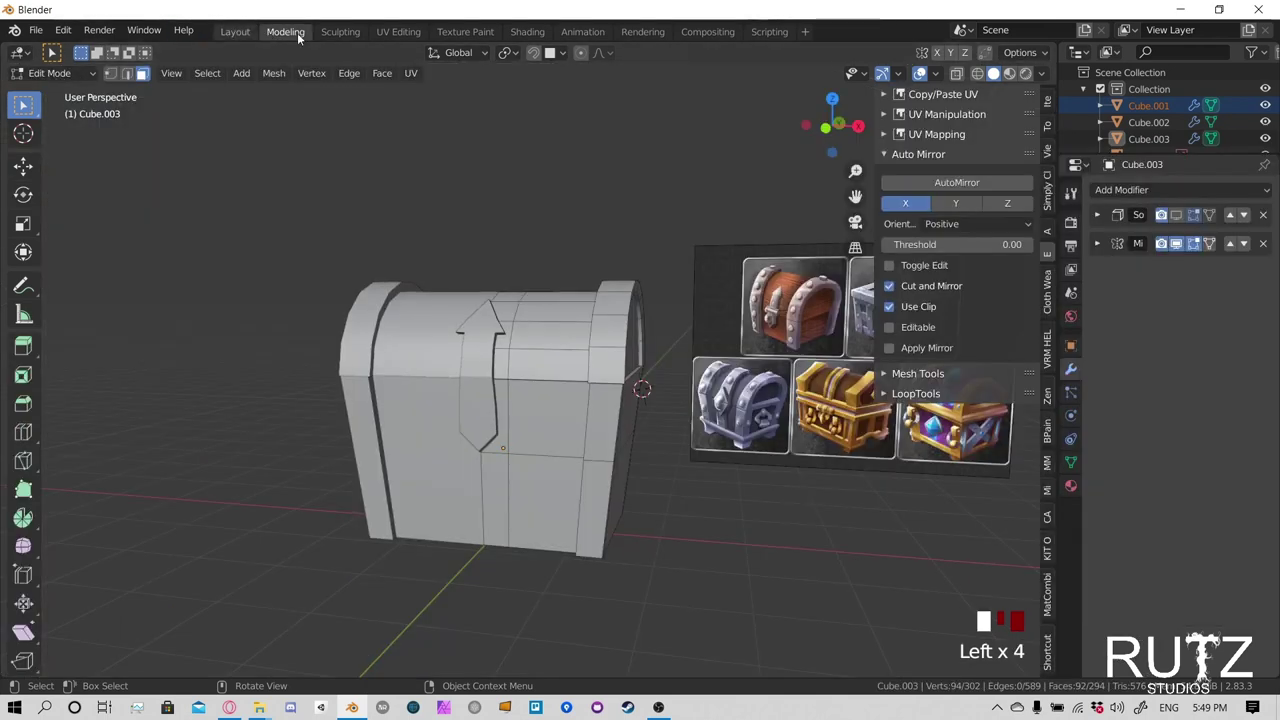
Select the upper and lower panel faces on the end of the chest's lower body
middle_drag(443, 194, 534, 274)
click(495, 222)
shift+click(492, 300)
scroll(492, 262, up, 2)
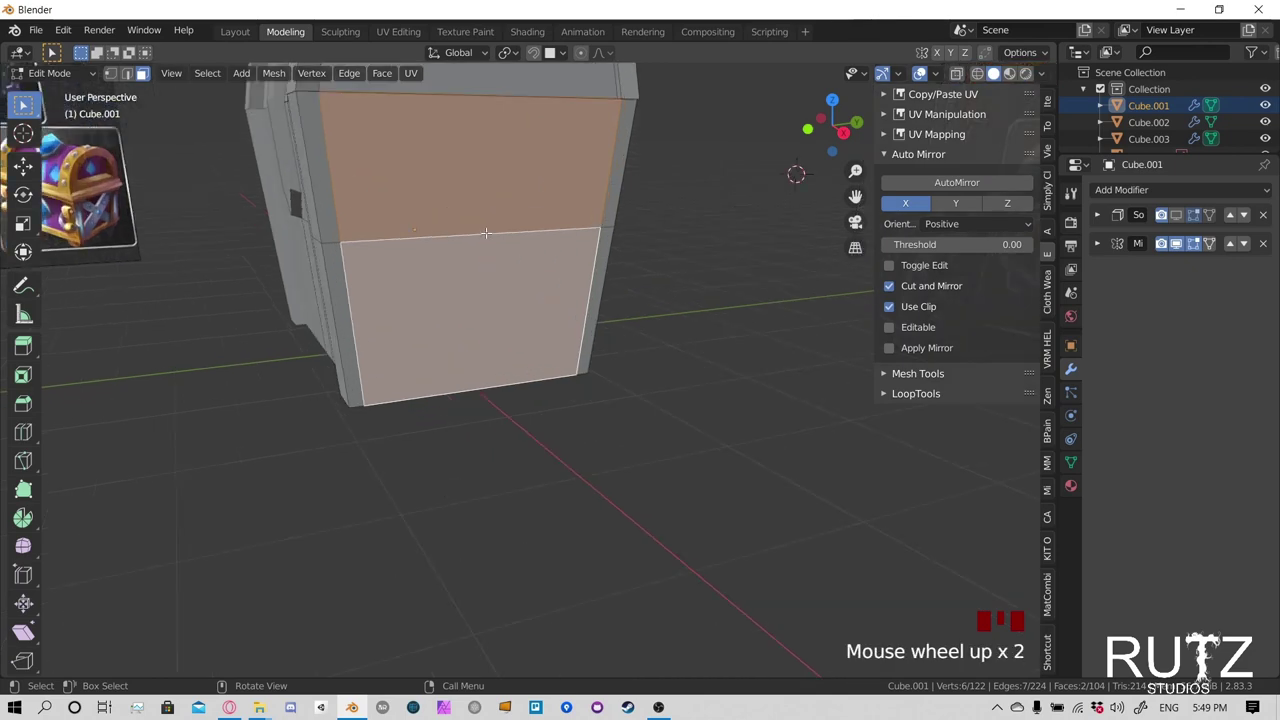
middle_drag(485, 233, 546, 340)
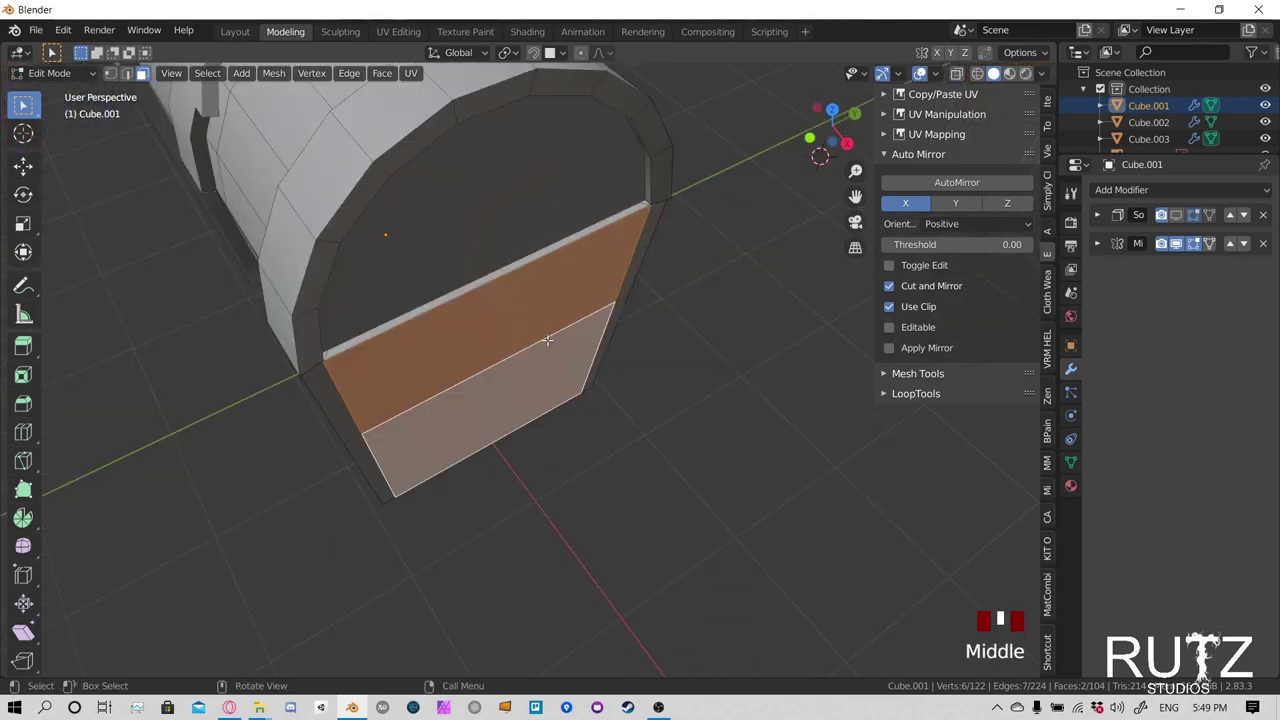
Try extruding the two selected end faces inward about 0.046 m, and undo the extrusion
key(e)
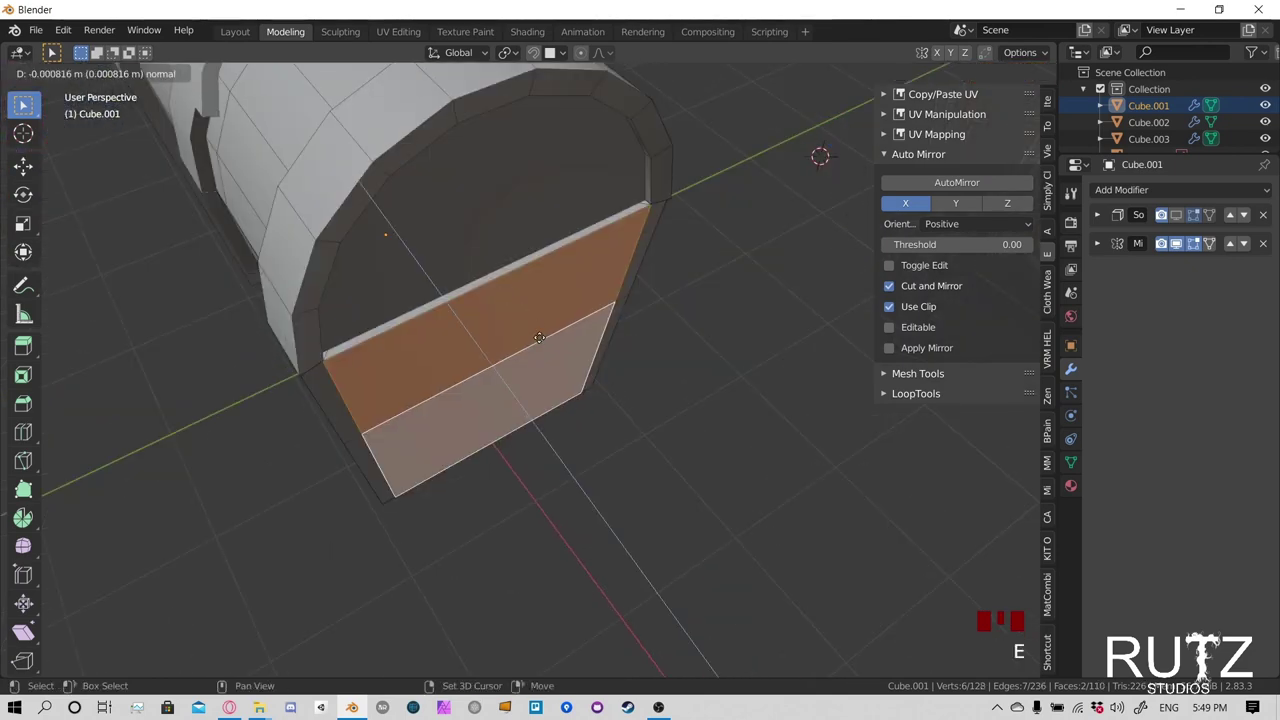
click(488, 302)
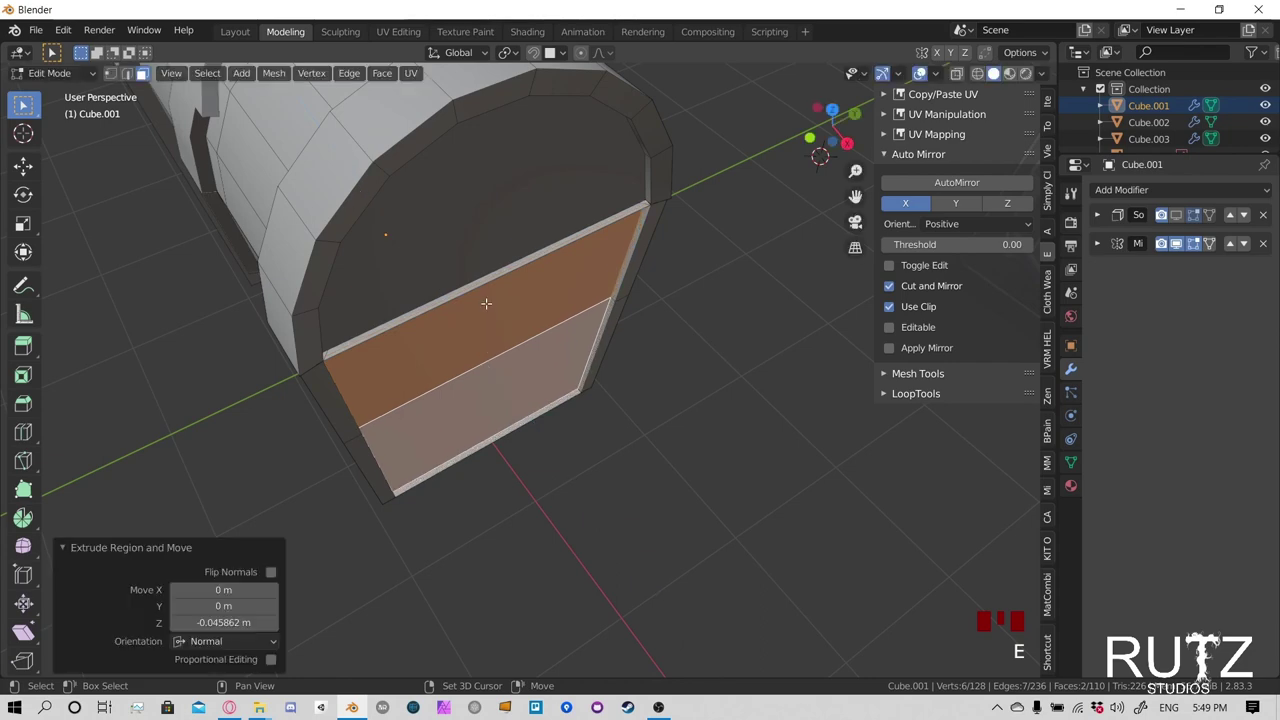
mouse_move(490, 302)
middle_down()
mouse_move(496, 287)
mouse_move(560, 277)
mouse_move(600, 230)
mouse_move(546, 275)
mouse_move(523, 346)
mouse_move(514, 309)
middle_up()
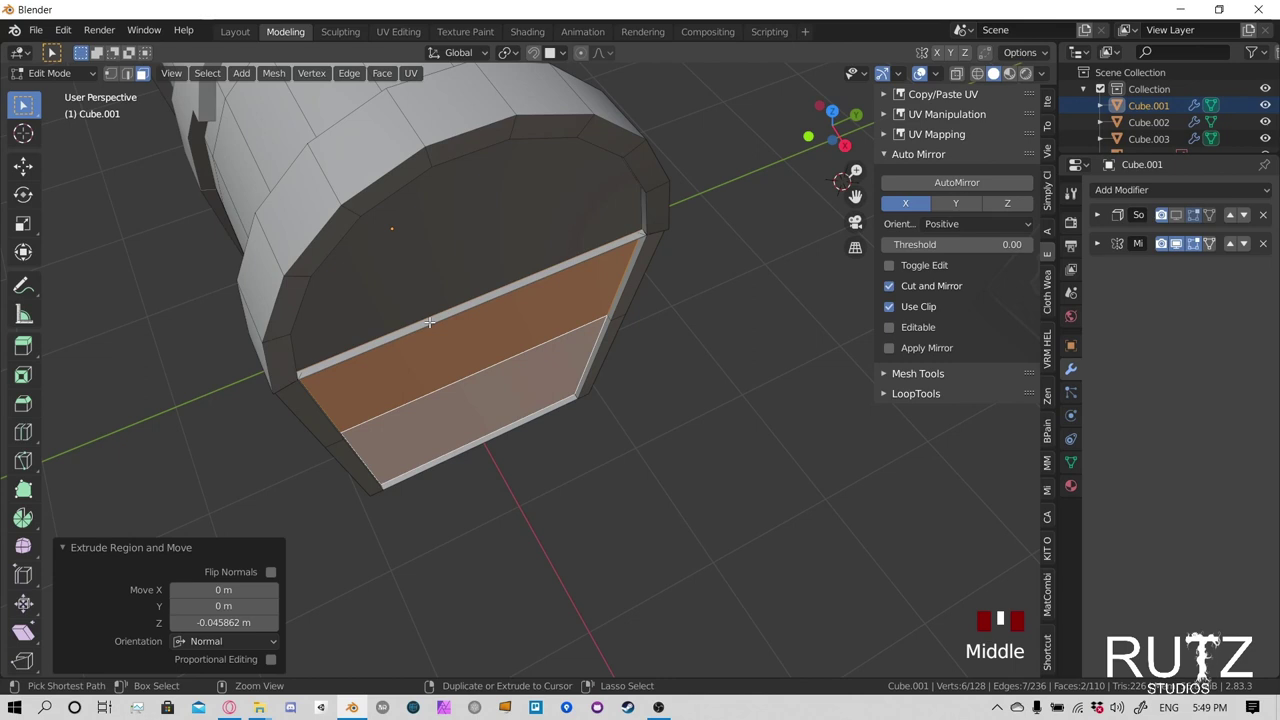
key(ctrl+z)
middle_drag(520, 338, 523, 334)
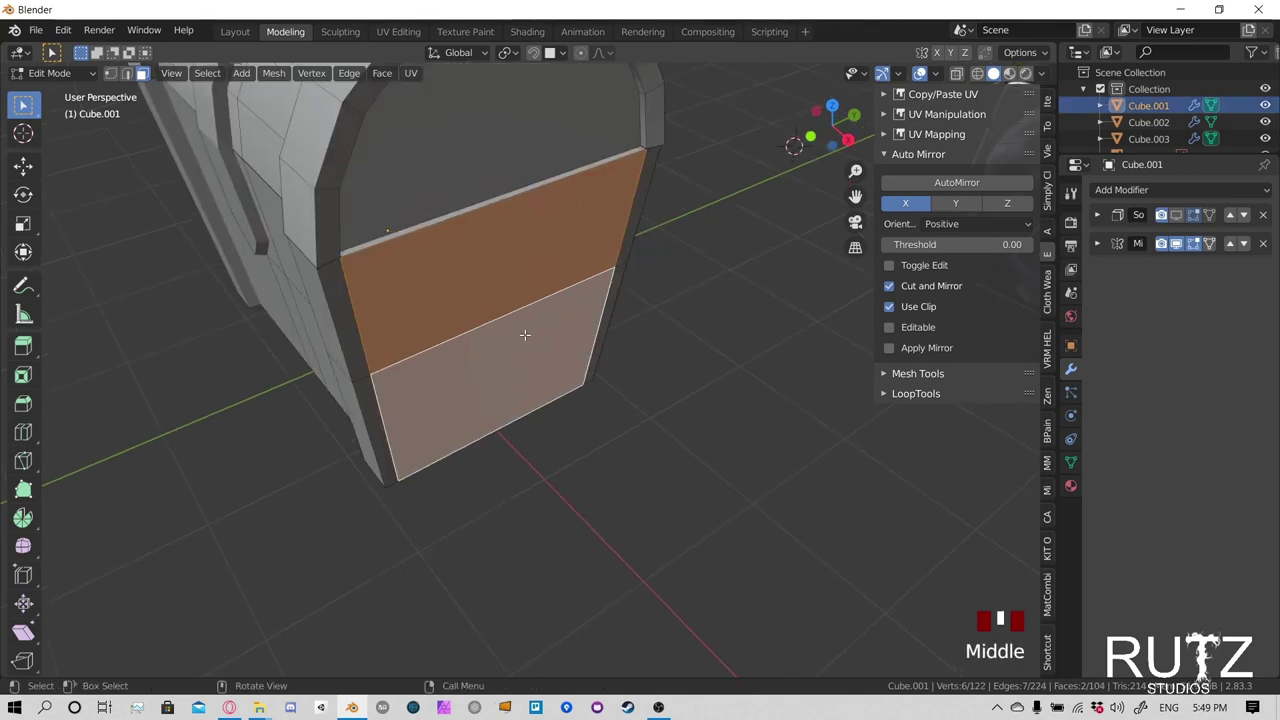
Try moving the two selected end faces of the chest's lower body inward along the X axis
key(g)
key(x)
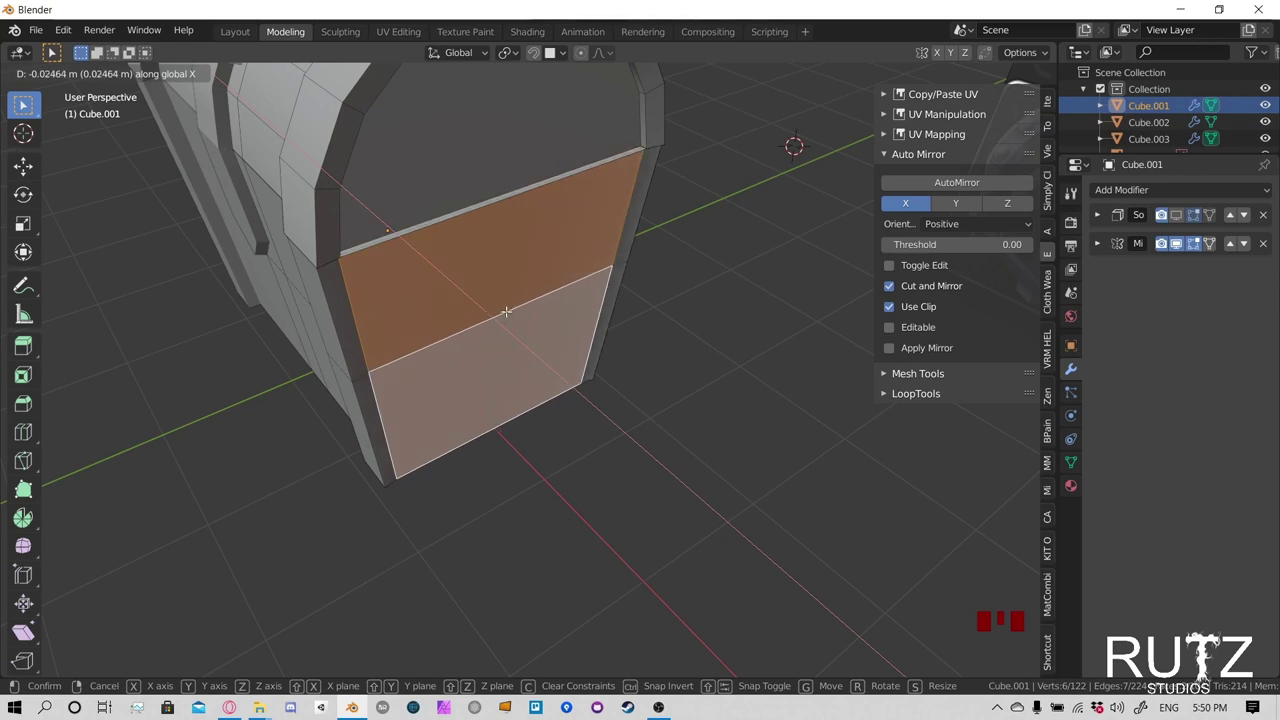
right_click(530, 330)
key(ctrl+z)
key(ctrl+z)
middle_drag(525, 231, 491, 237)
click(483, 228)
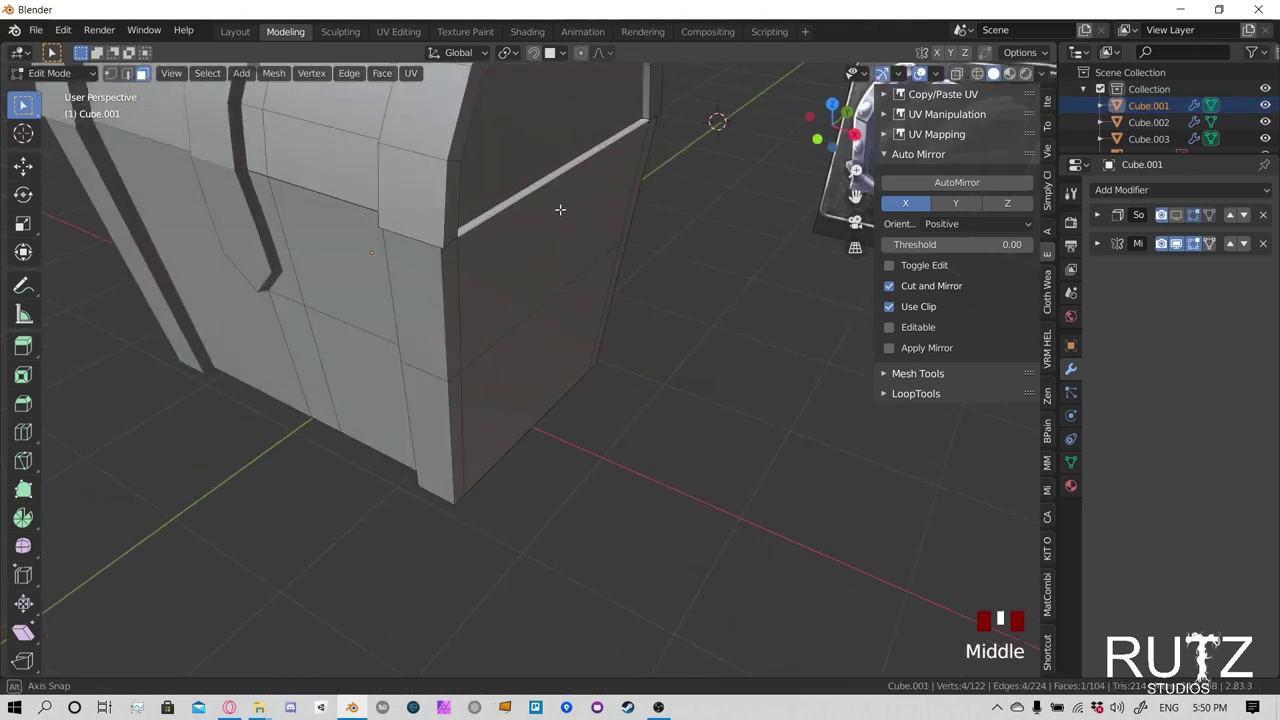
middle_drag(560, 209, 546, 217)
key(KP_Divide)
key(KP_Divide)
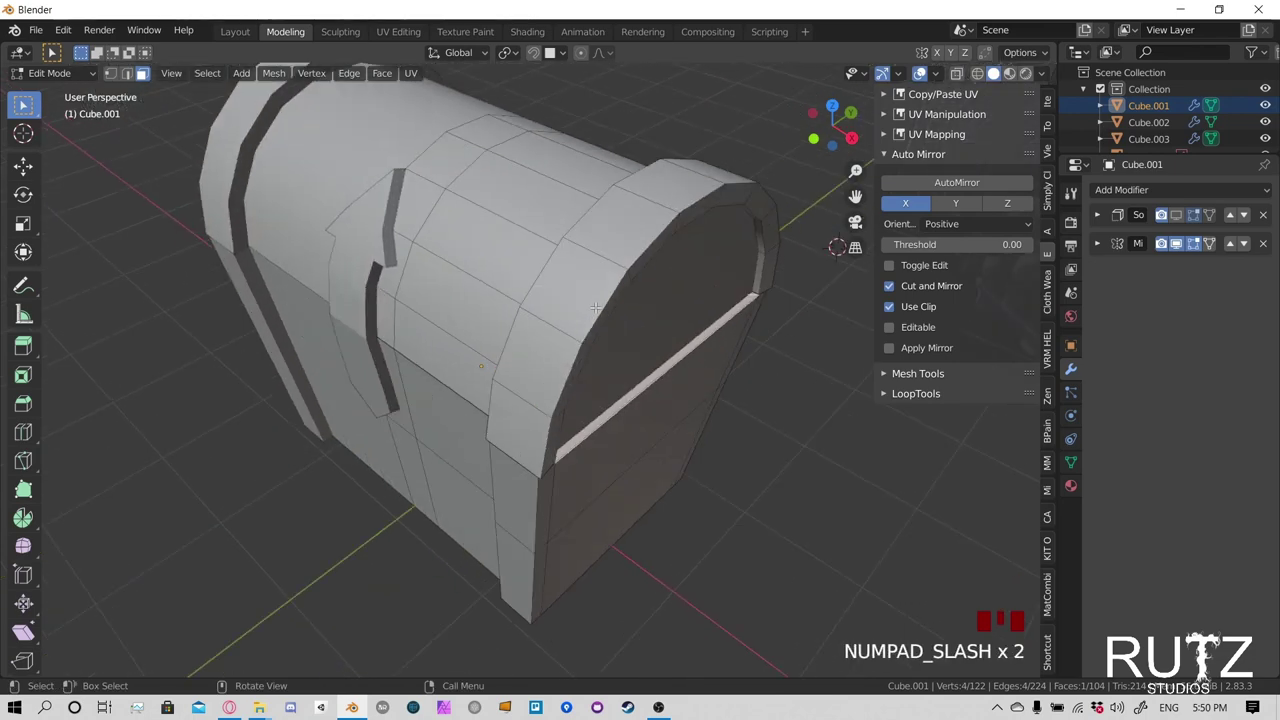
key(KP_Divide)
click(662, 424)
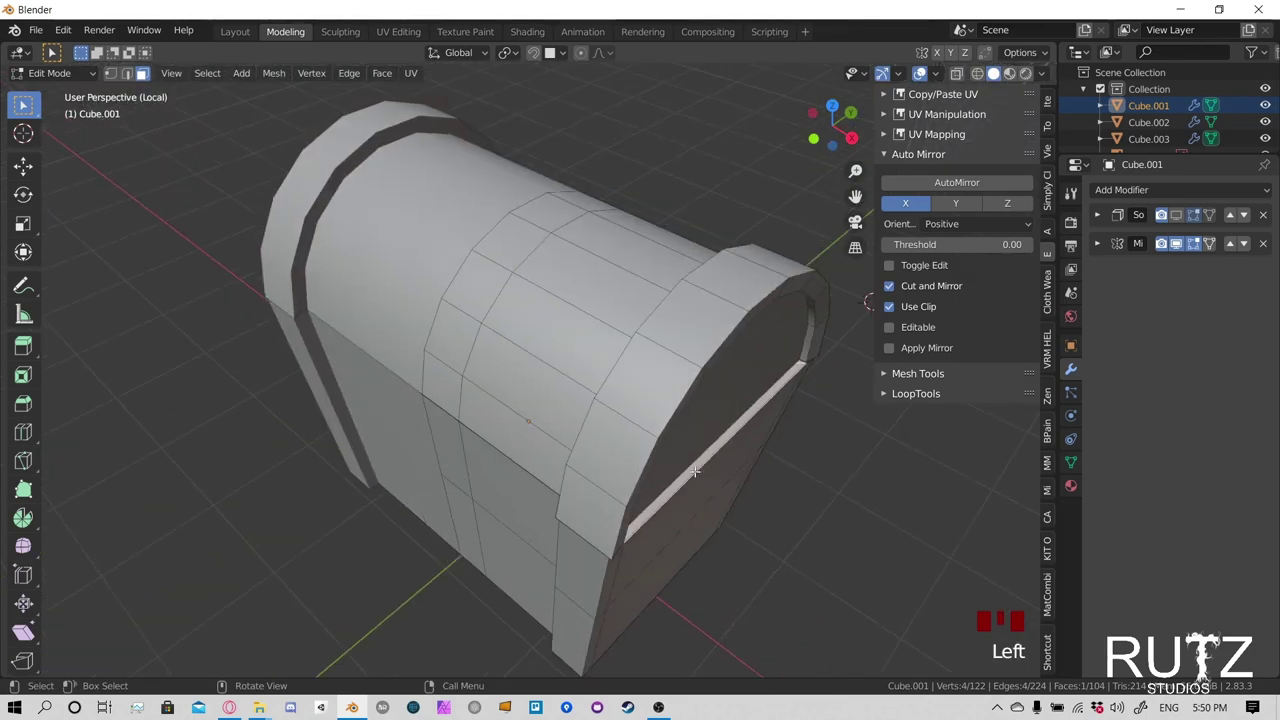
key(KP_Divide)
click(503, 297)
click(440, 170)
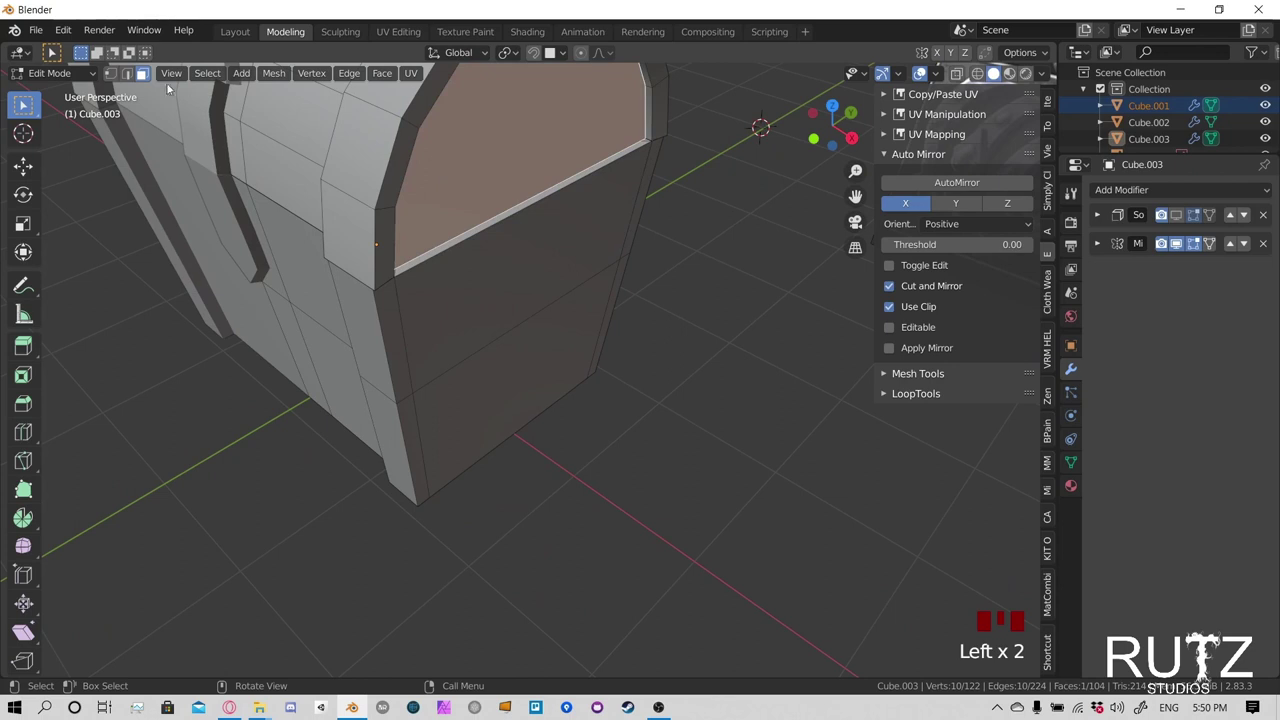
Leave Edit Mode, isolate the chest's lower body in local view and enter Edit Mode on that body alone
click(55, 73)
click(50, 88)
click(497, 320)
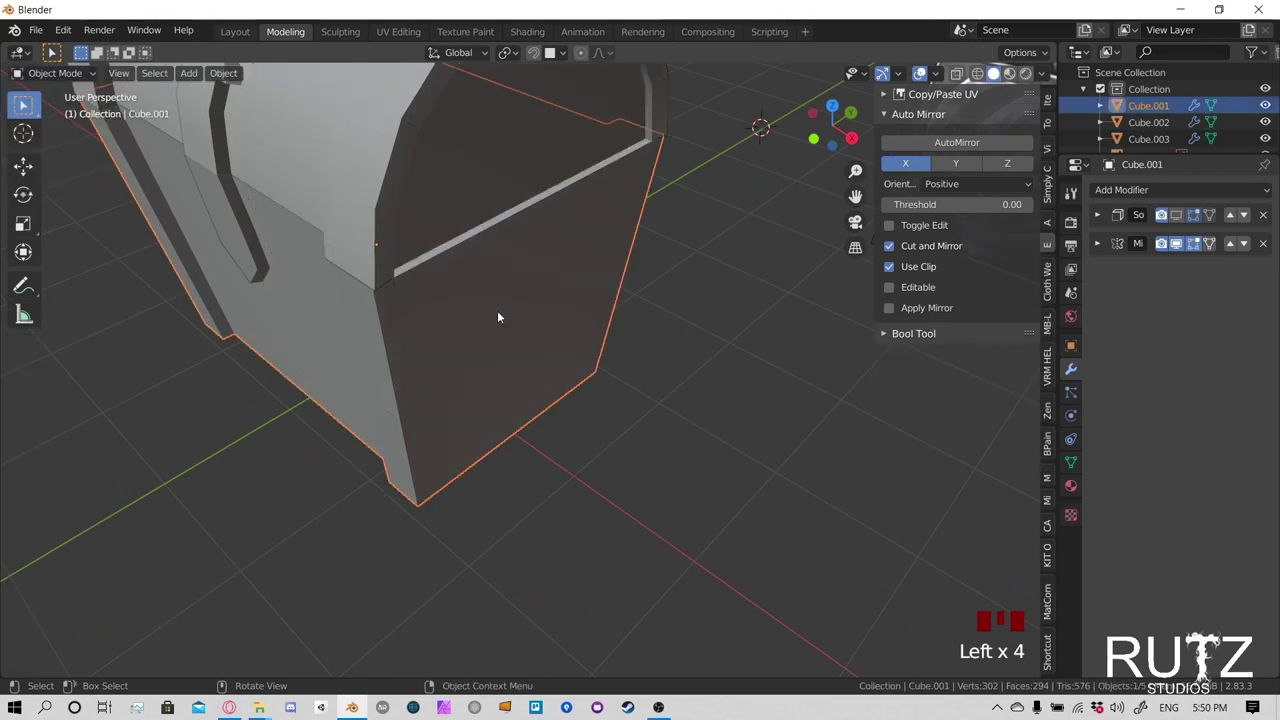
key(KP_Divide)
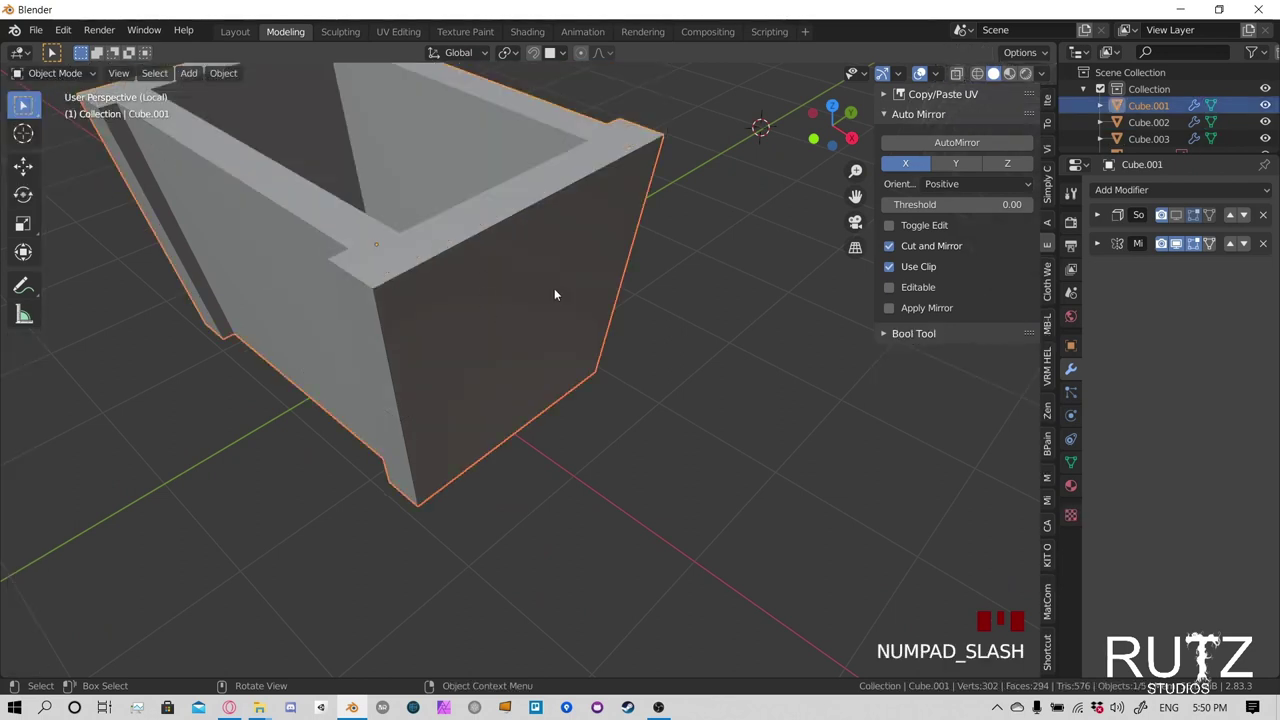
click(656, 401)
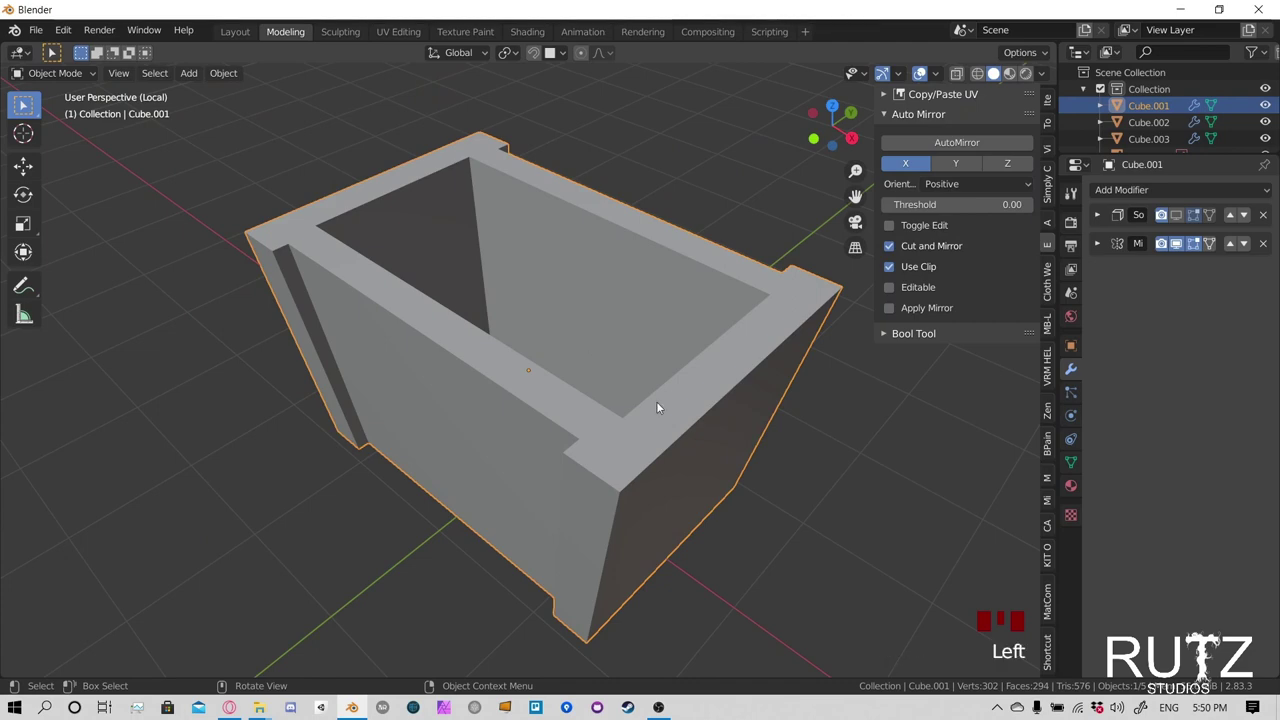
key(KP_Divide)
key(KP_Divide)
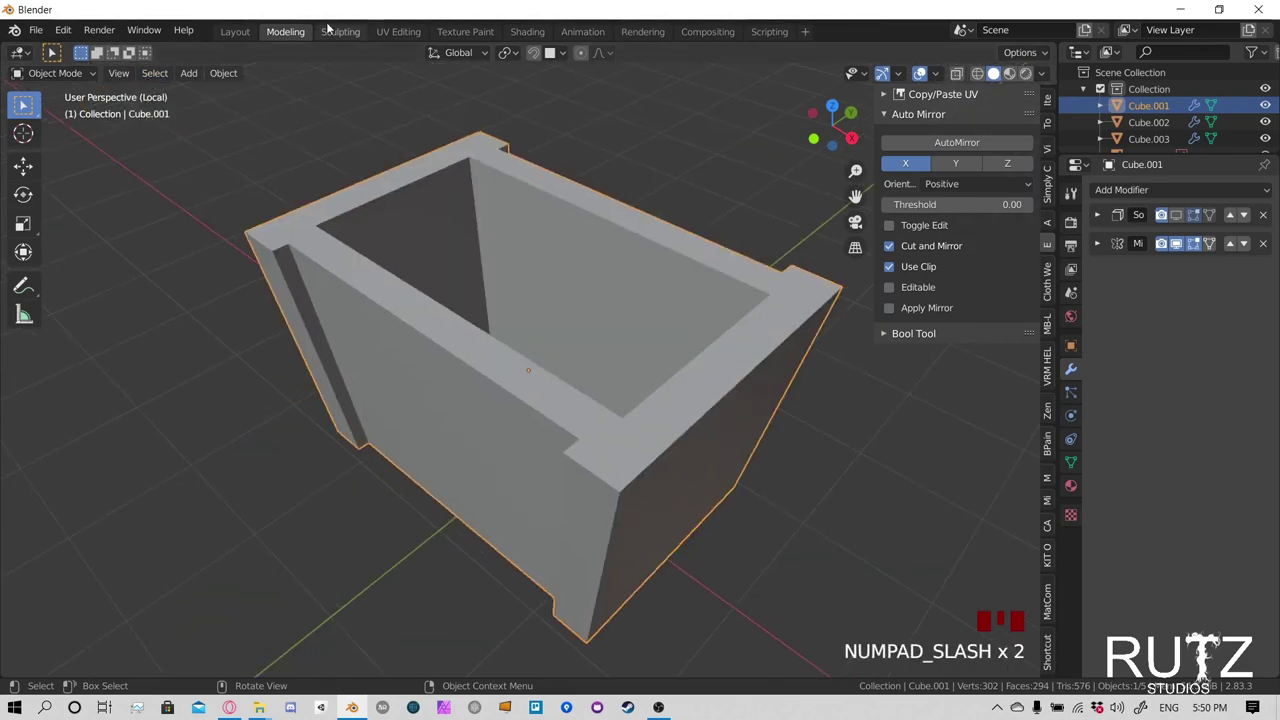
click(85, 73)
click(60, 111)
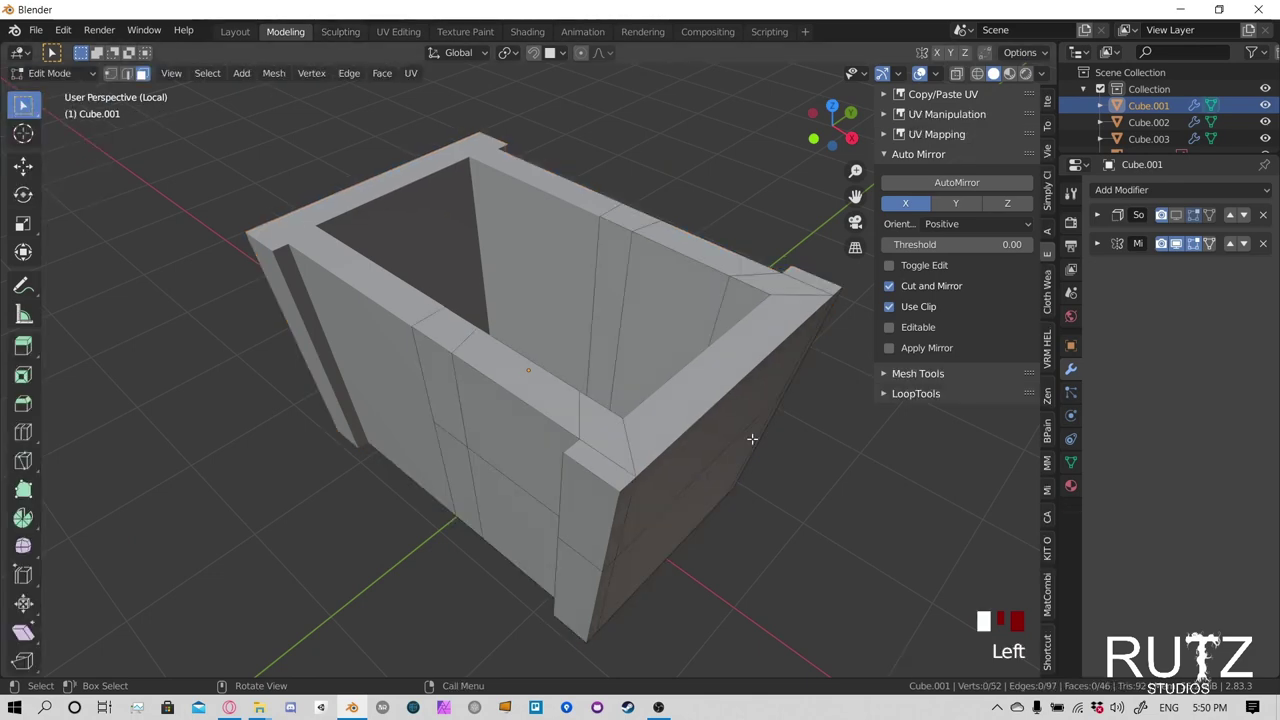
Add a single loop cut along the top rim of the lower body, slid toward the outer edge with a factor of about -0.556
shift+middle_drag(714, 430, 568, 341)
middle_drag(486, 313, 634, 270)
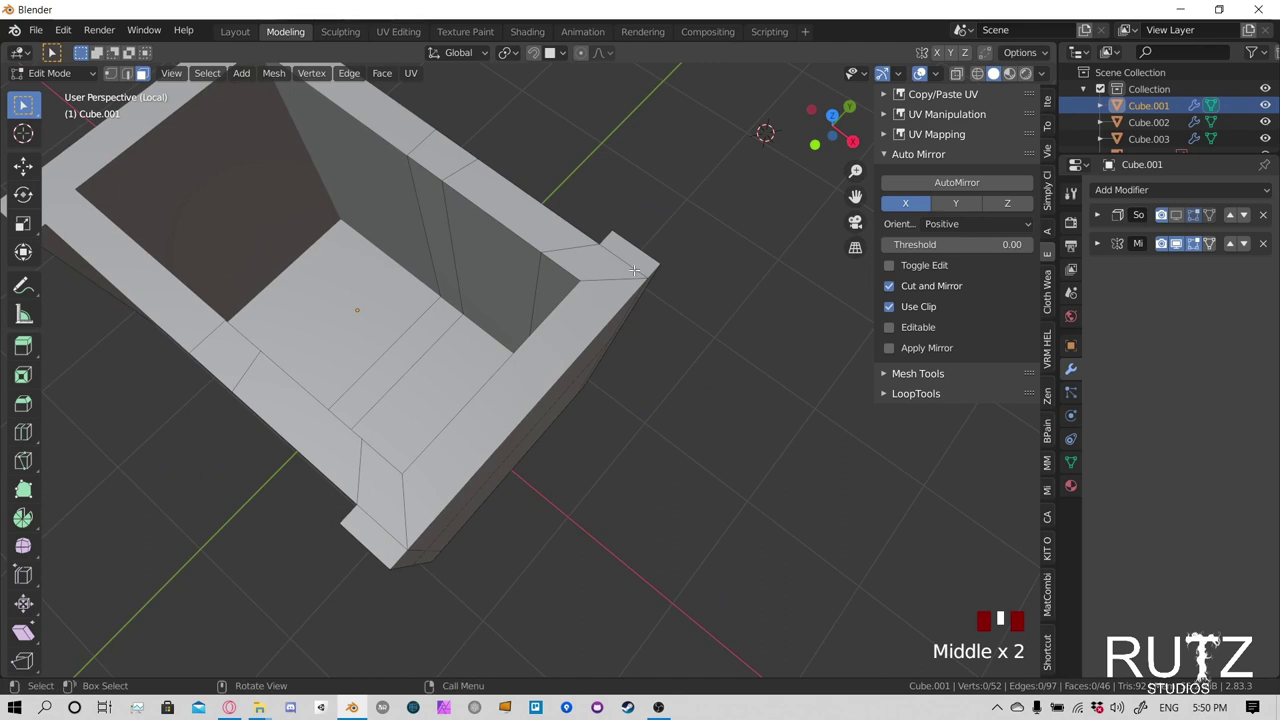
middle_drag(606, 351, 432, 317)
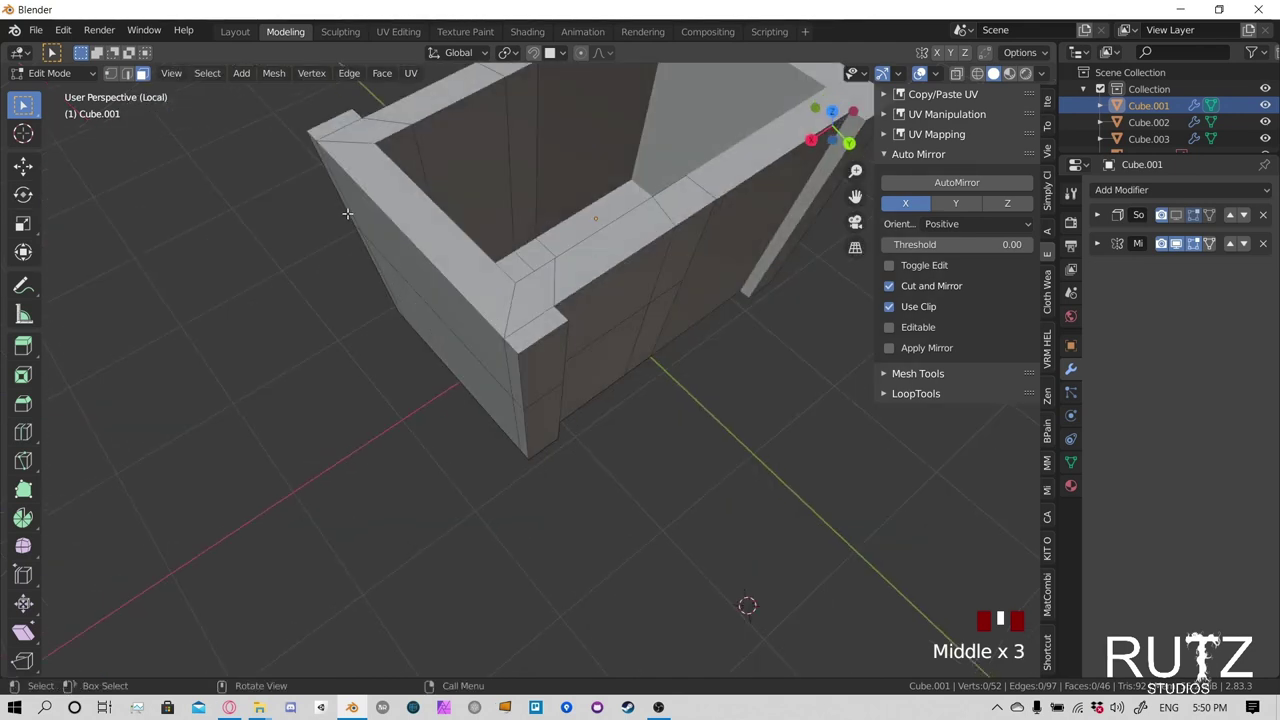
middle_drag(347, 213, 480, 406)
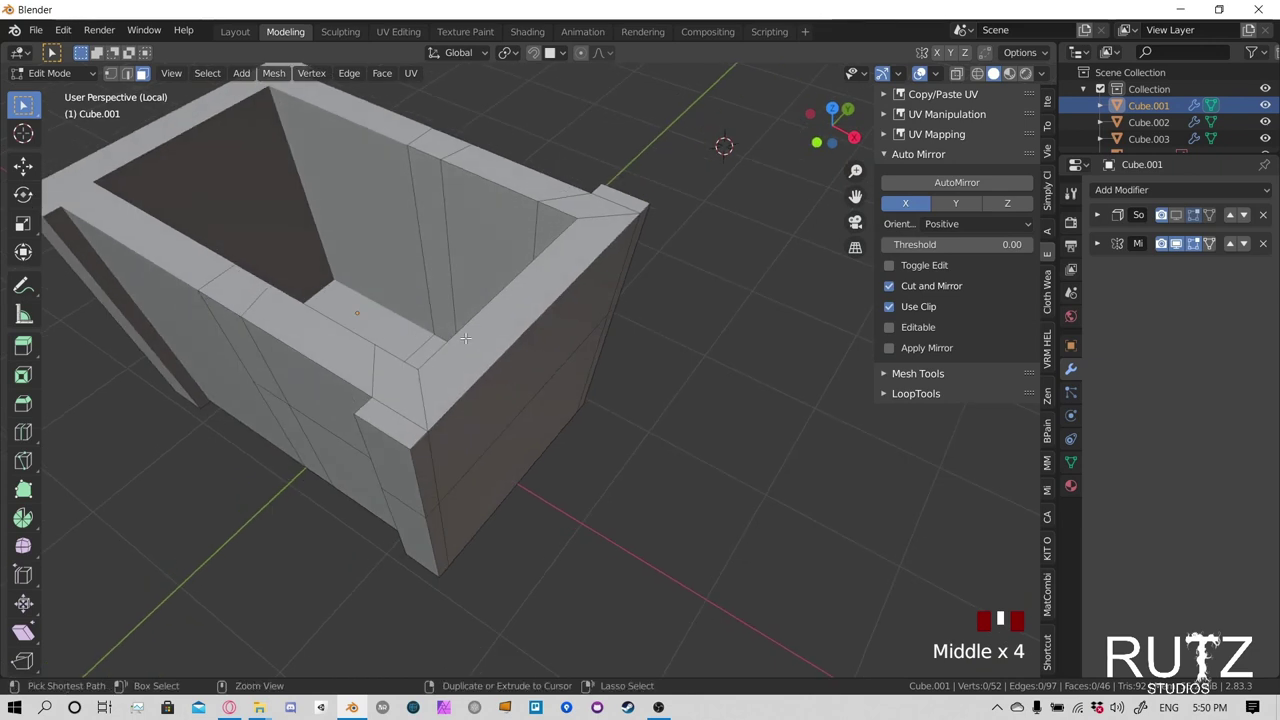
key(ctrl+r)
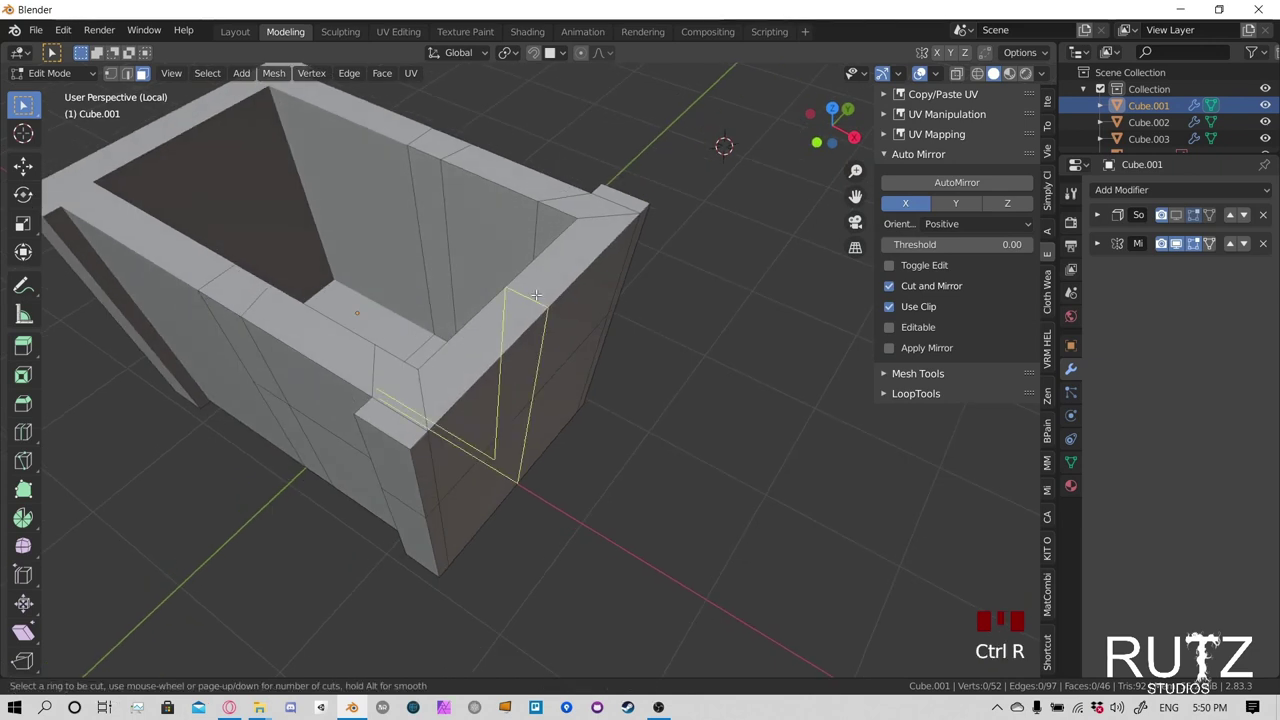
click(595, 227)
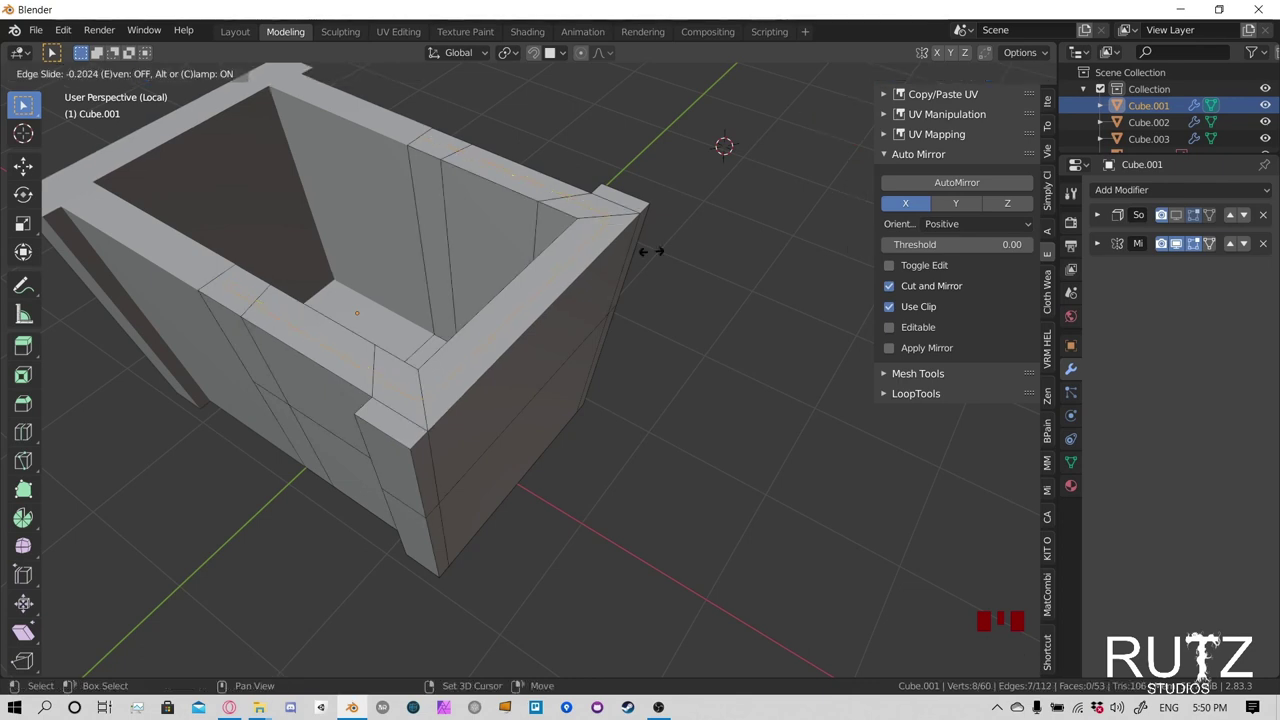
click(768, 287)
middle_drag(500, 320, 503, 402)
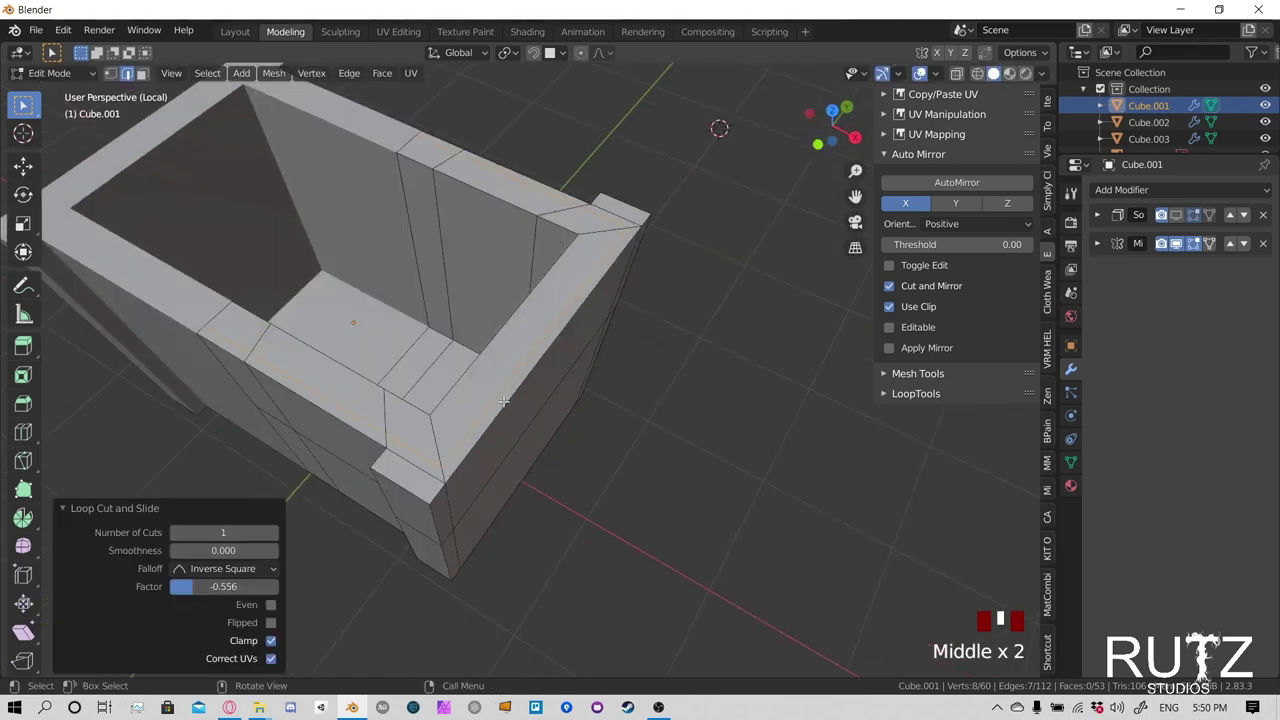
Extrude the upper and lower panel faces on the body's end inward about 0.059 m along the X axis
click(493, 462)
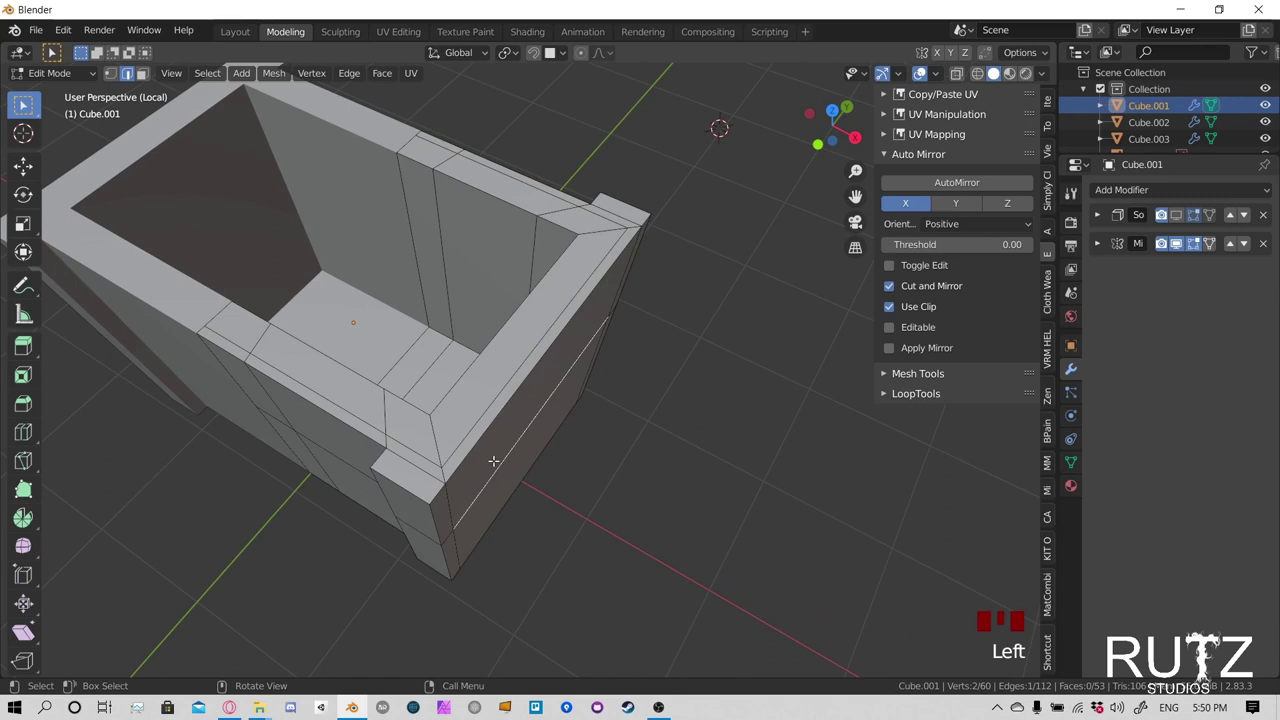
click(142, 73)
click(551, 383)
middle_drag(590, 383, 503, 271)
shift+click(505, 410)
click(504, 271)
shift+click(517, 403)
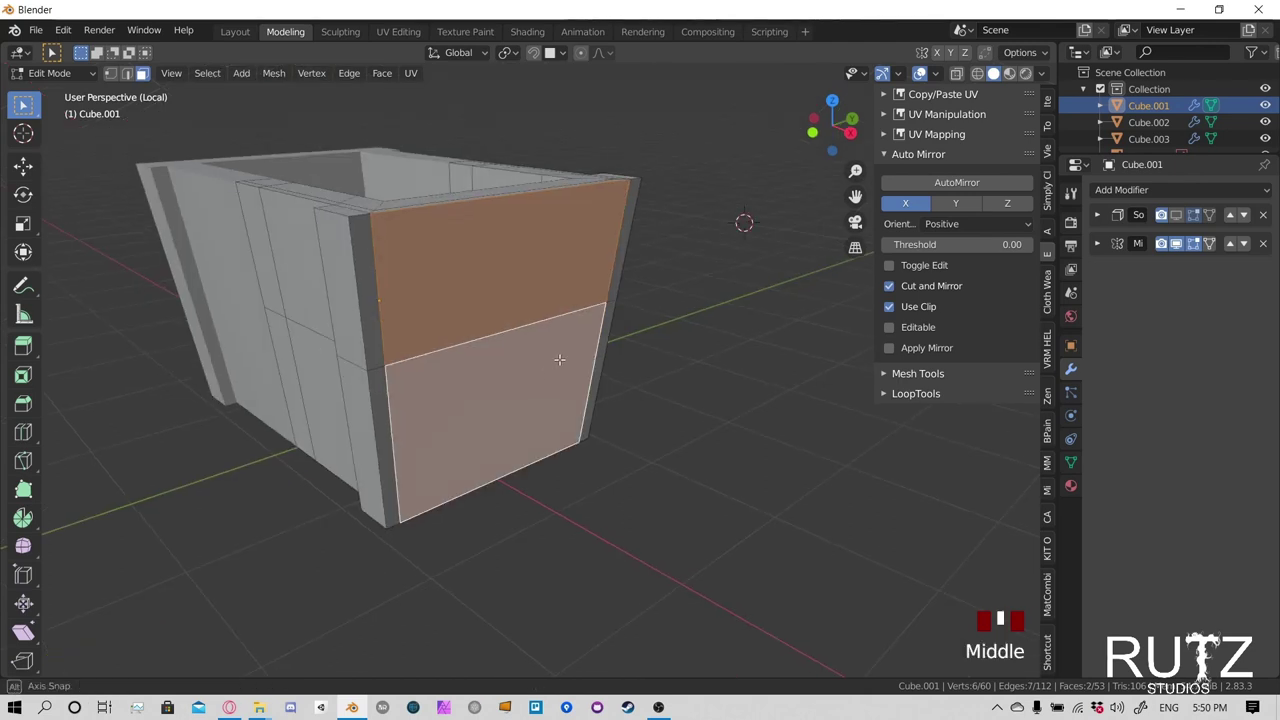
middle_drag(560, 357, 654, 361)
key(e)
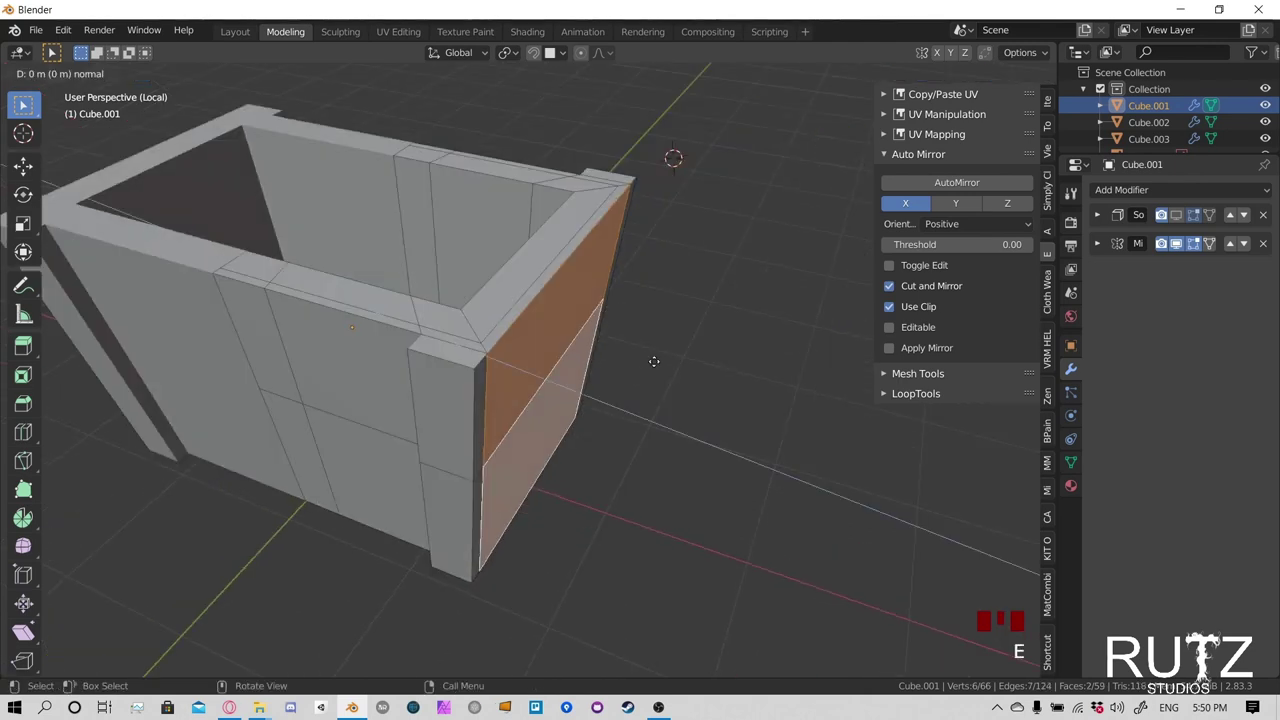
key(x)
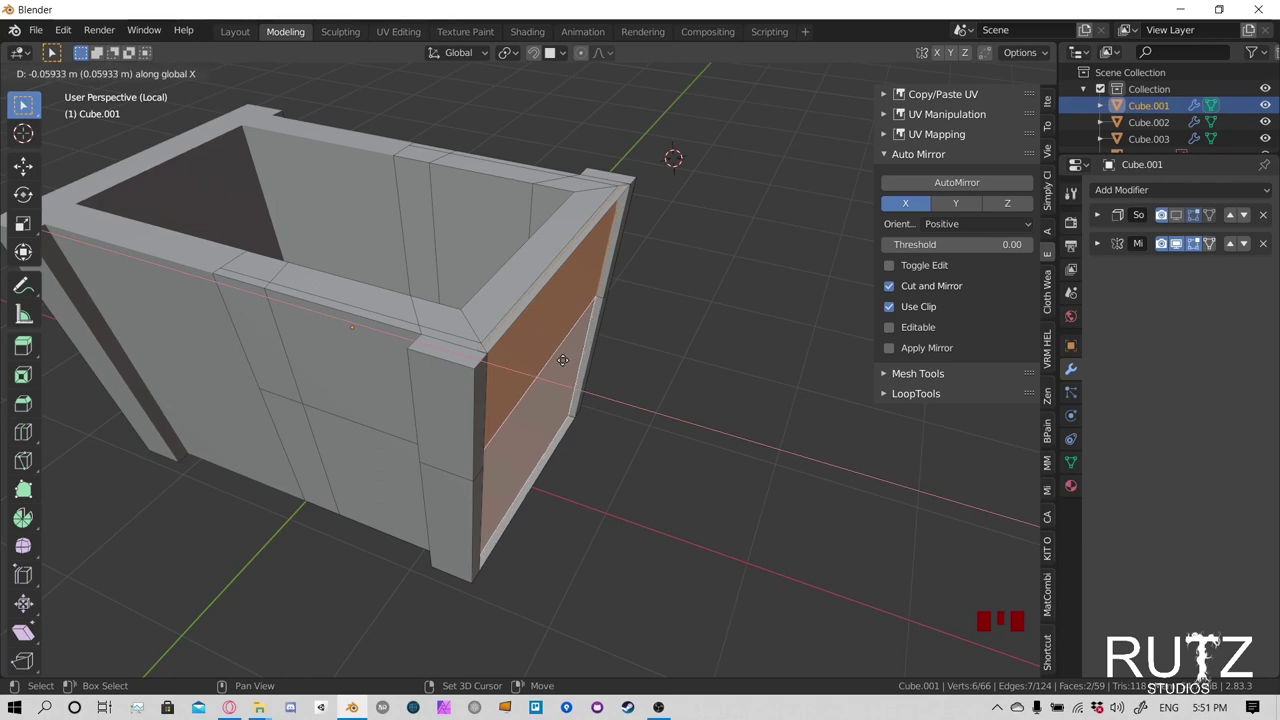
click(563, 360)
middle_drag(563, 360, 392, 243)
Delete the narrow faces along the top and bottom edges of the recessed end panel
click(392, 243)
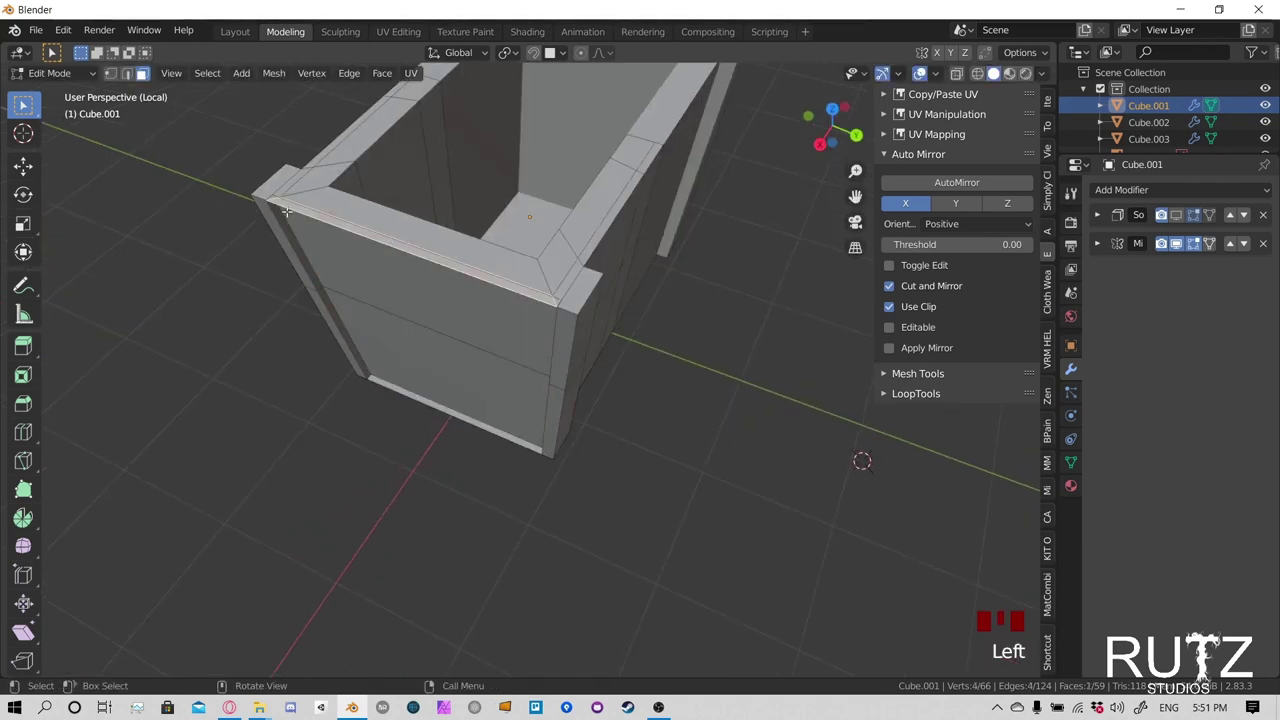
middle_drag(287, 211, 749, 149)
scroll(657, 214, up, 2)
shift+click(703, 138)
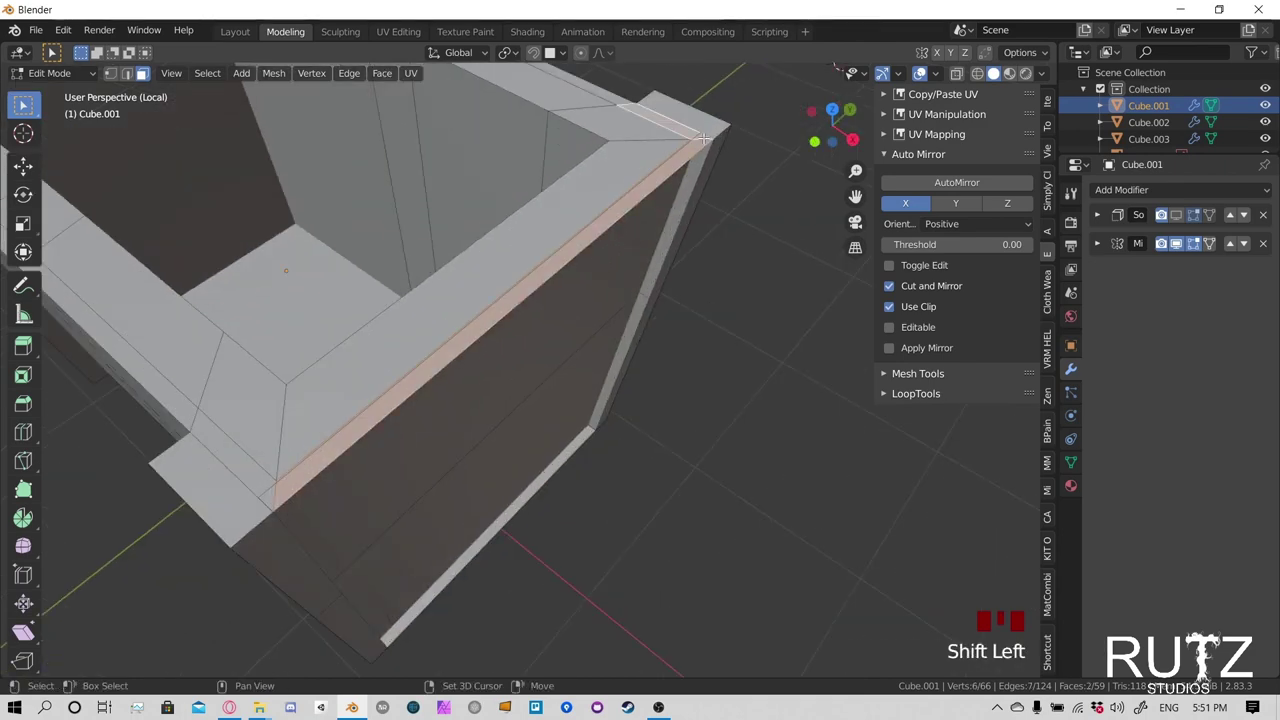
click(586, 266)
shift+middle_drag(586, 266, 453, 435)
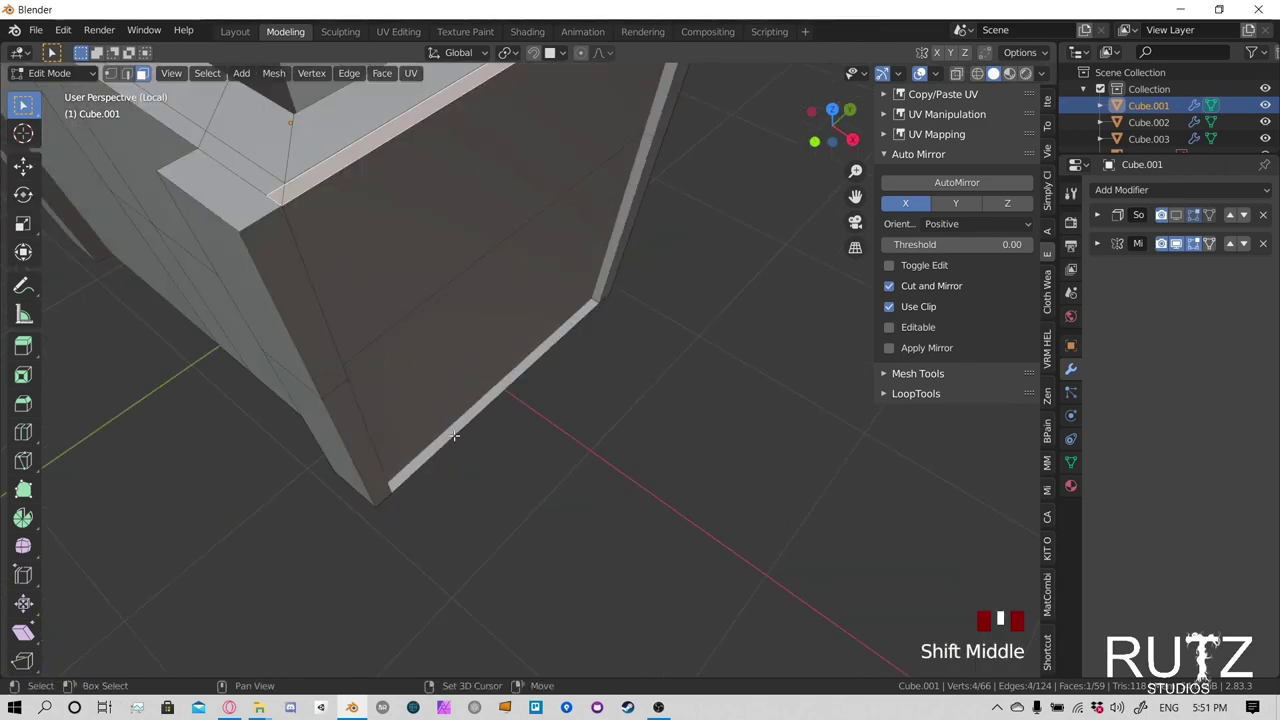
shift+click(453, 435)
middle_drag(603, 386, 442, 208)
key(x)
click(494, 382)
Delete the remaining narrow faces along the top edge of the body's end panel
click(494, 358)
key(x)
click(497, 350)
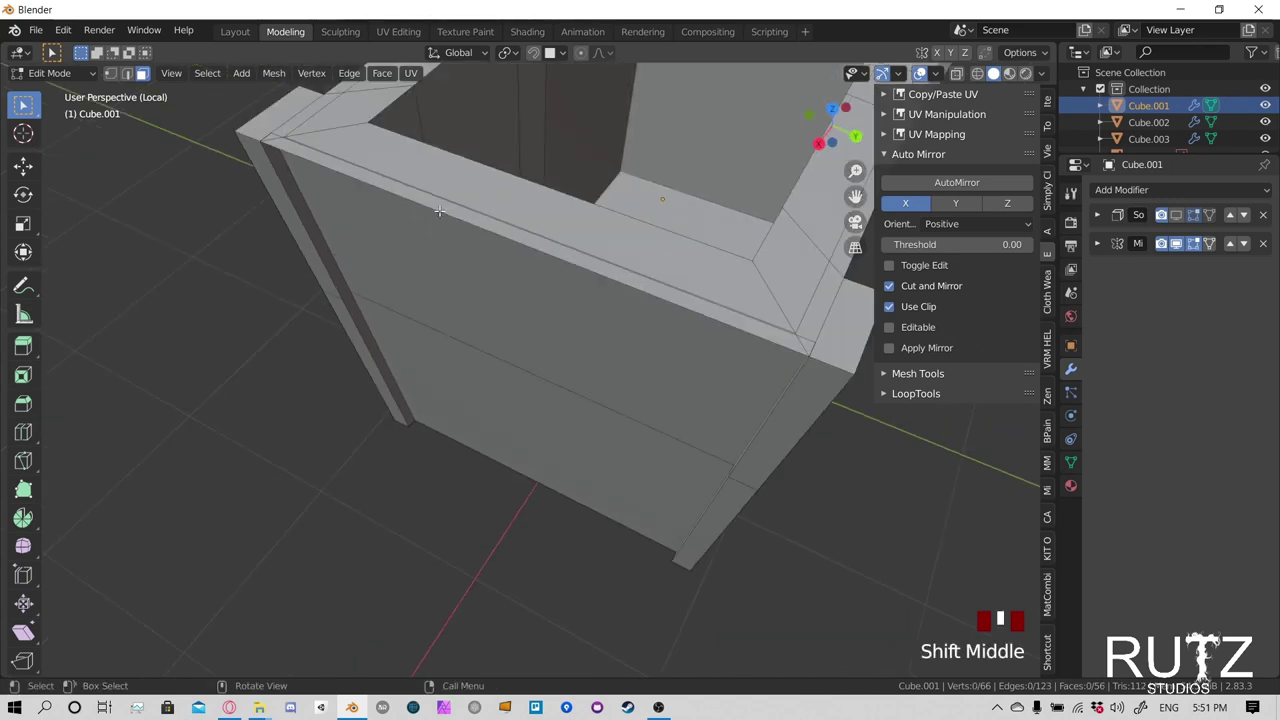
click(444, 208)
key(x)
click(444, 203)
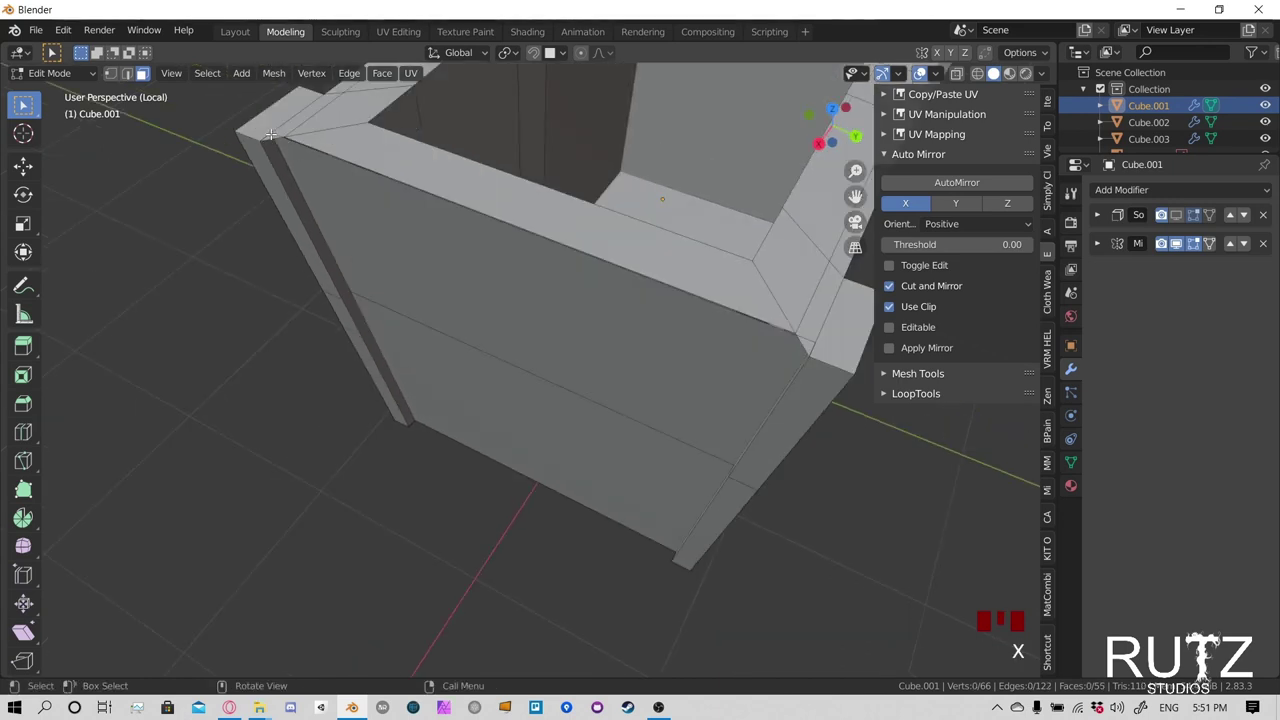
Examine the seam between the body's top rim and the recessed end panel for gaps
middle_drag(352, 212, 520, 362)
scroll(471, 263, down, 2)
middle_drag(520, 362, 507, 331)
scroll(507, 331, up, 3)
mouse_move(598, 346)
shift+middle_down()
mouse_move(520, 422)
mouse_move(474, 400)
mouse_move(505, 302)
mouse_move(500, 320)
mouse_move(503, 249)
mouse_move(514, 300)
mouse_move(600, 349)
shift+middle_up()
scroll(486, 393, up, 2)
scroll(486, 393, down, 1)
scroll(486, 393, up, 3)
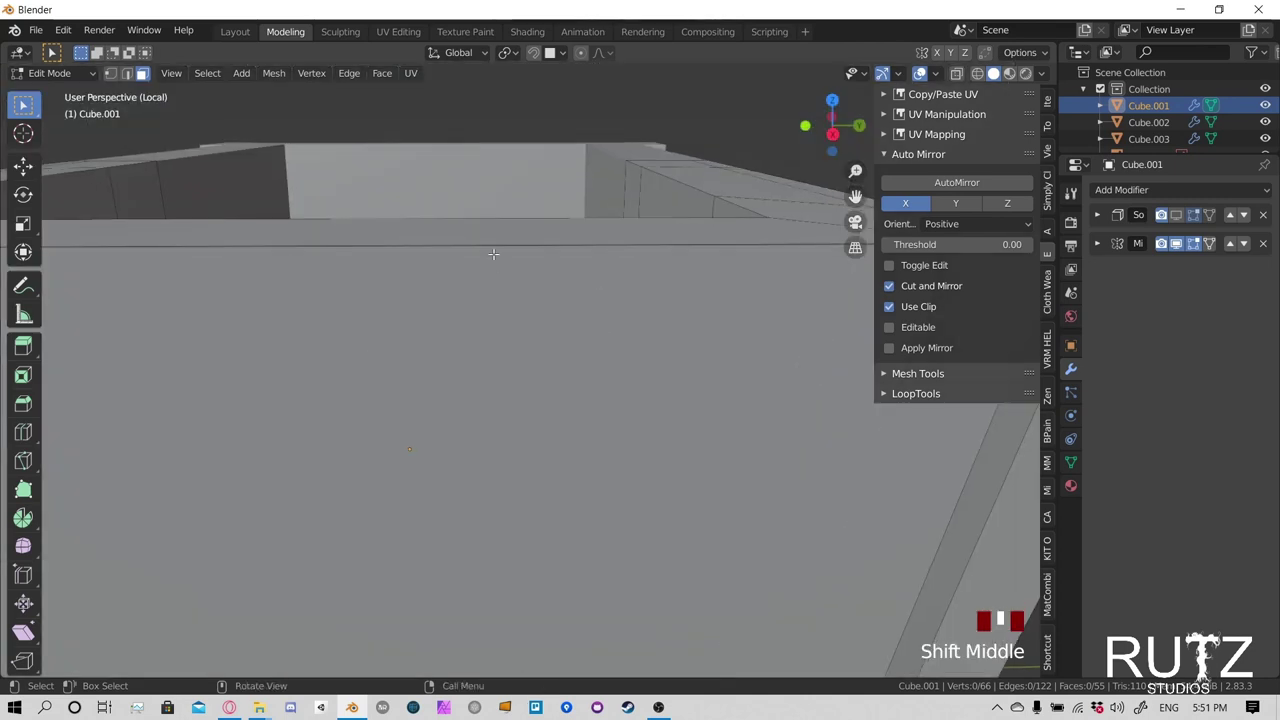
middle_drag(489, 254, 649, 420)
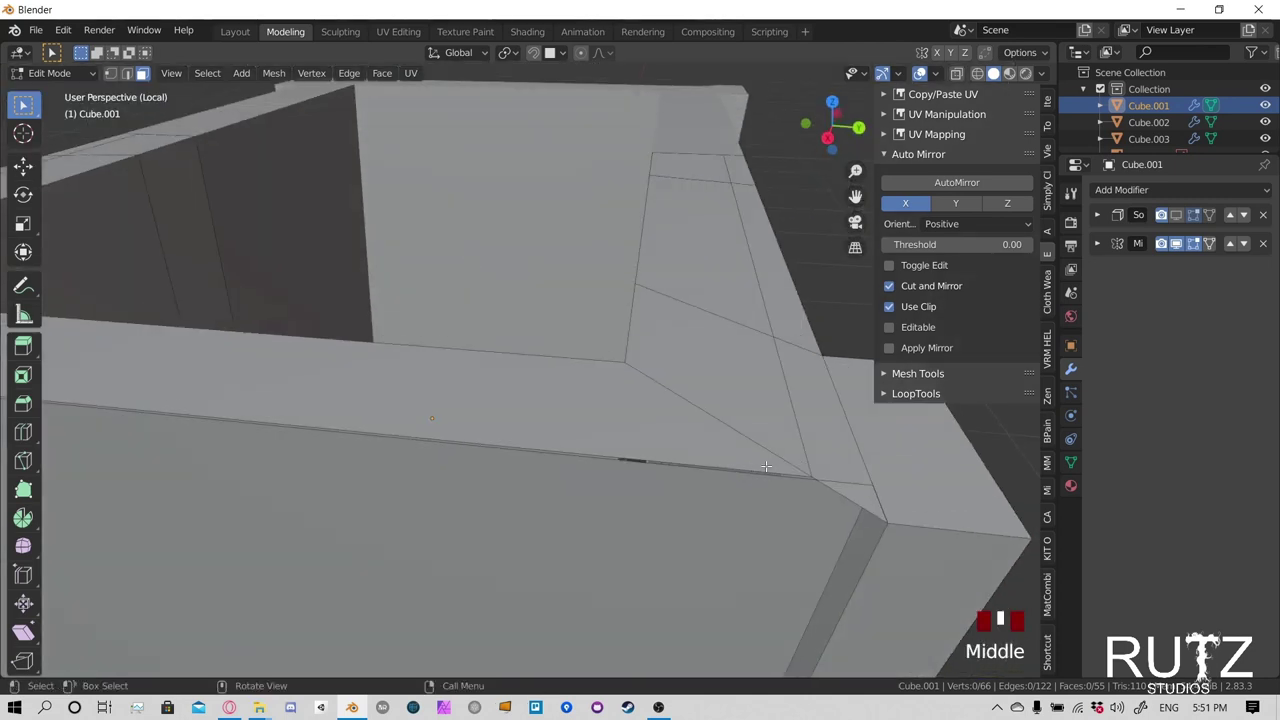
key(Tab)
key(Tab)
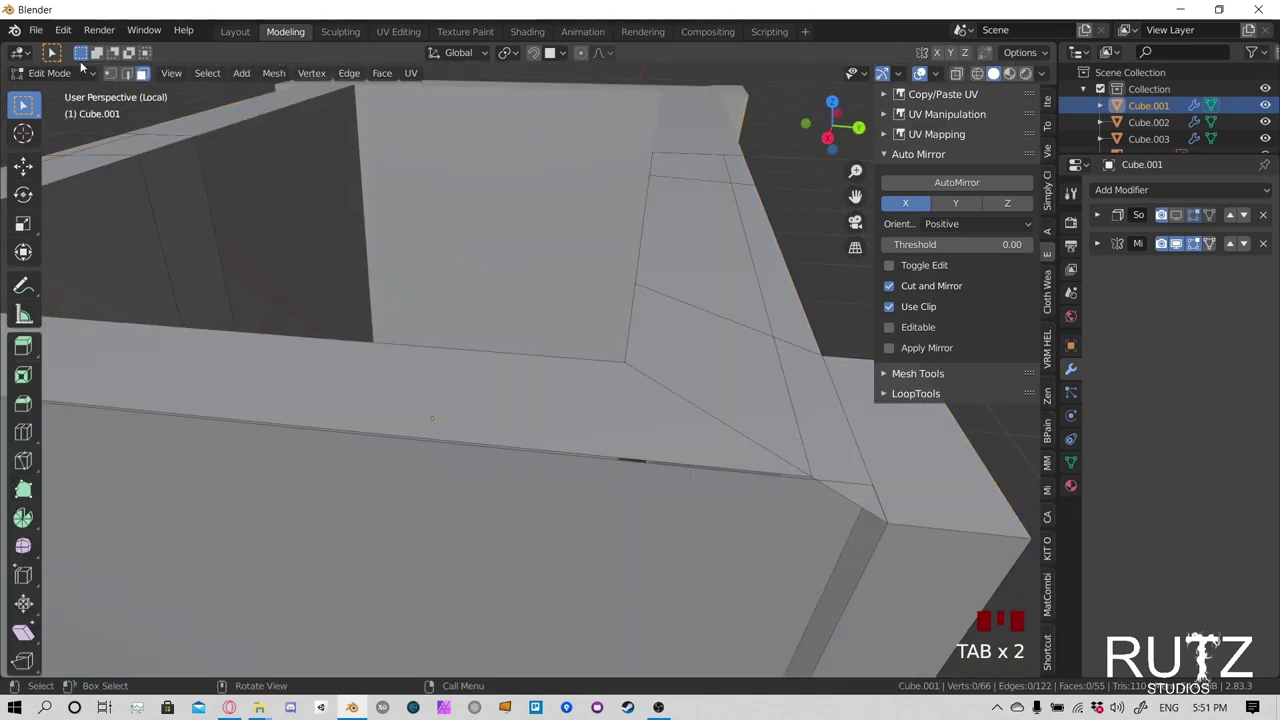
Select the rim's corner vertex at the end of the panel seam in vertex select mode, and hide the sidebar
click(111, 74)
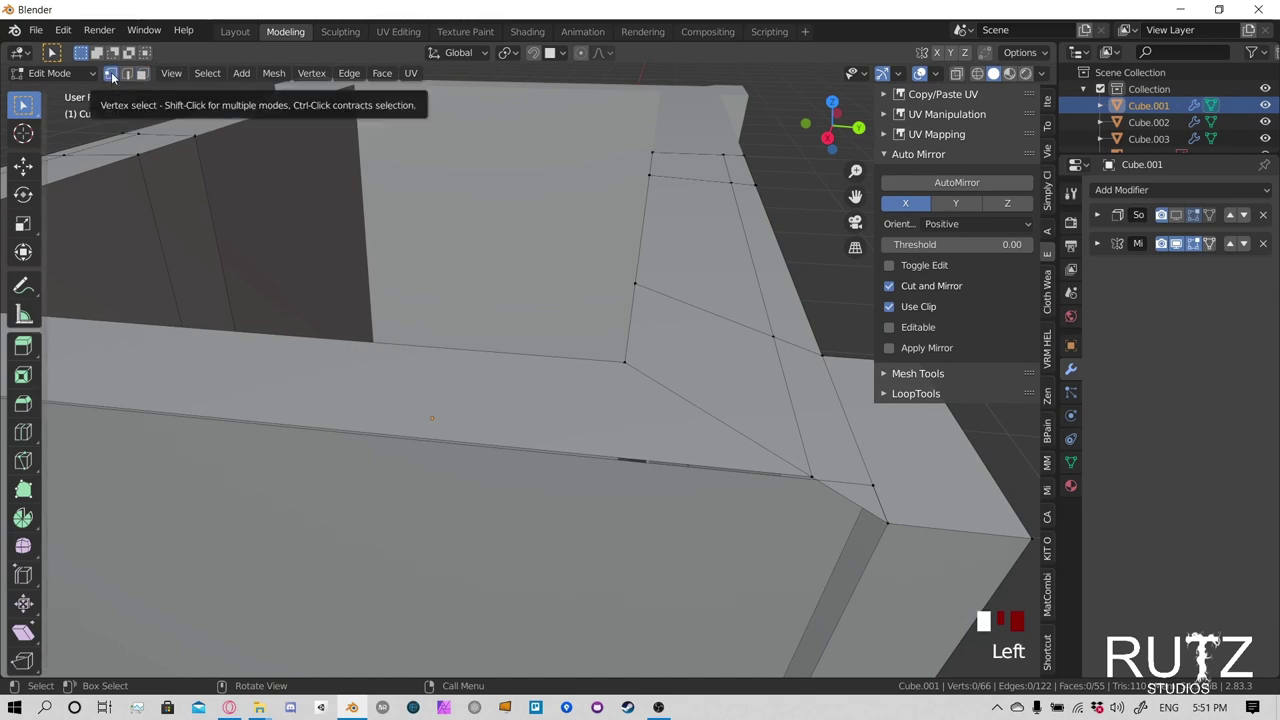
shift+middle_drag(760, 480, 684, 426)
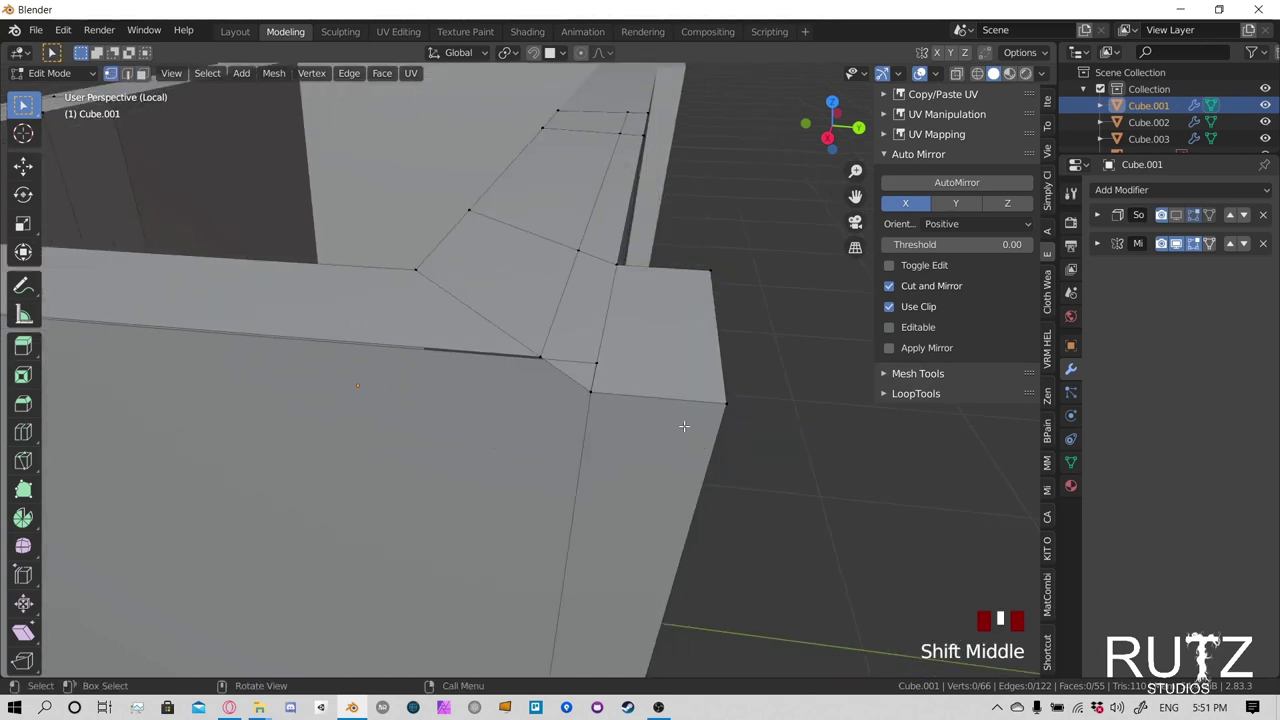
middle_drag(580, 388, 584, 445)
scroll(526, 360, down, 2)
shift+middle_drag(526, 360, 440, 344)
scroll(440, 344, up, 2)
click(344, 370)
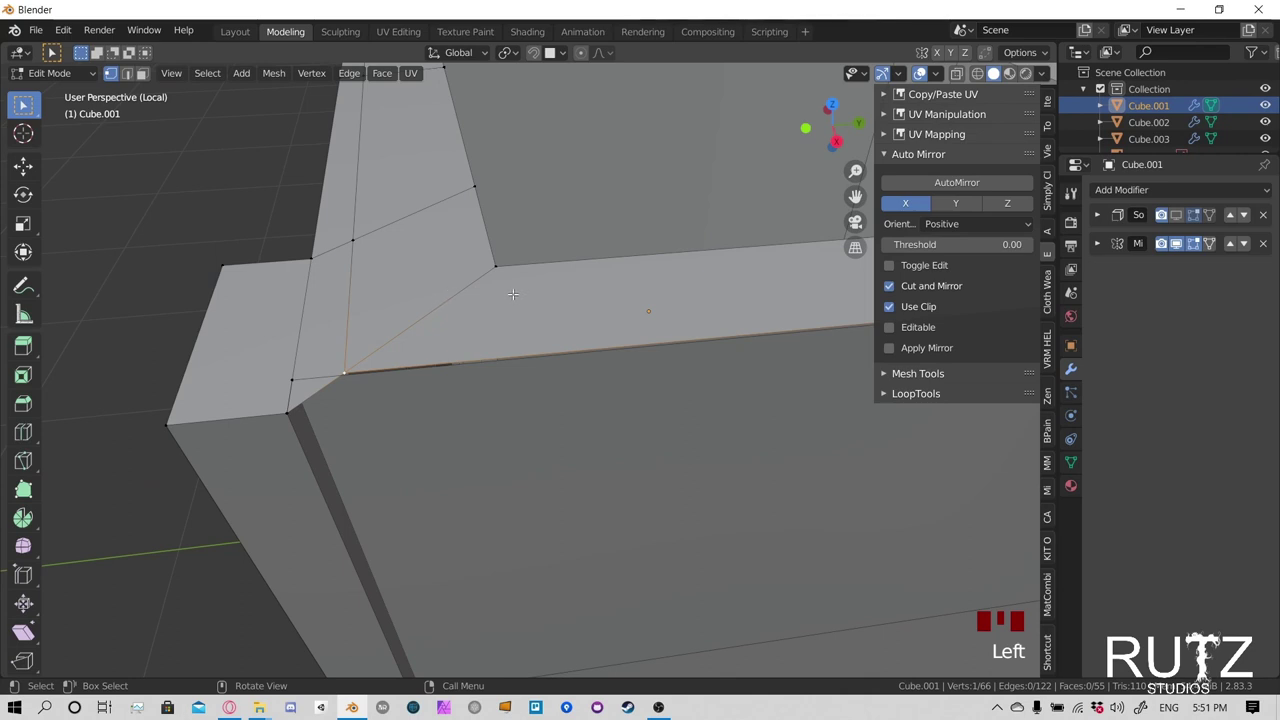
key(n)
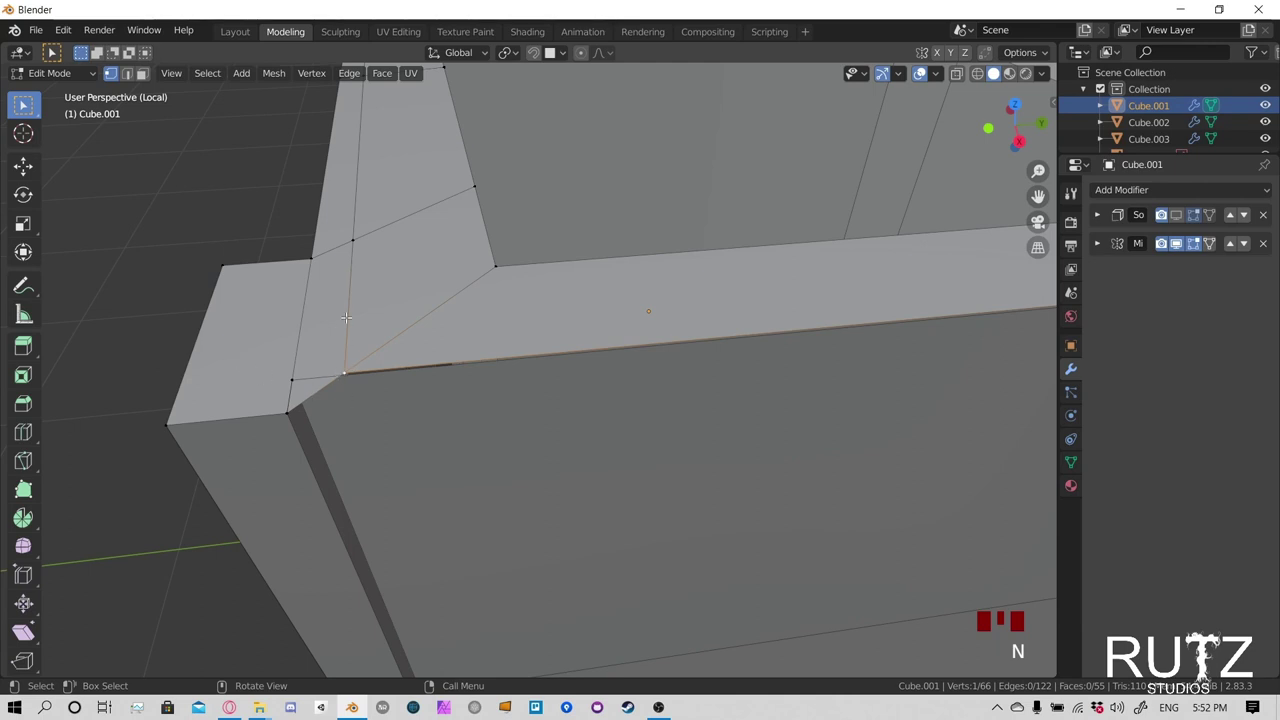
middle_drag(396, 410, 405, 330)
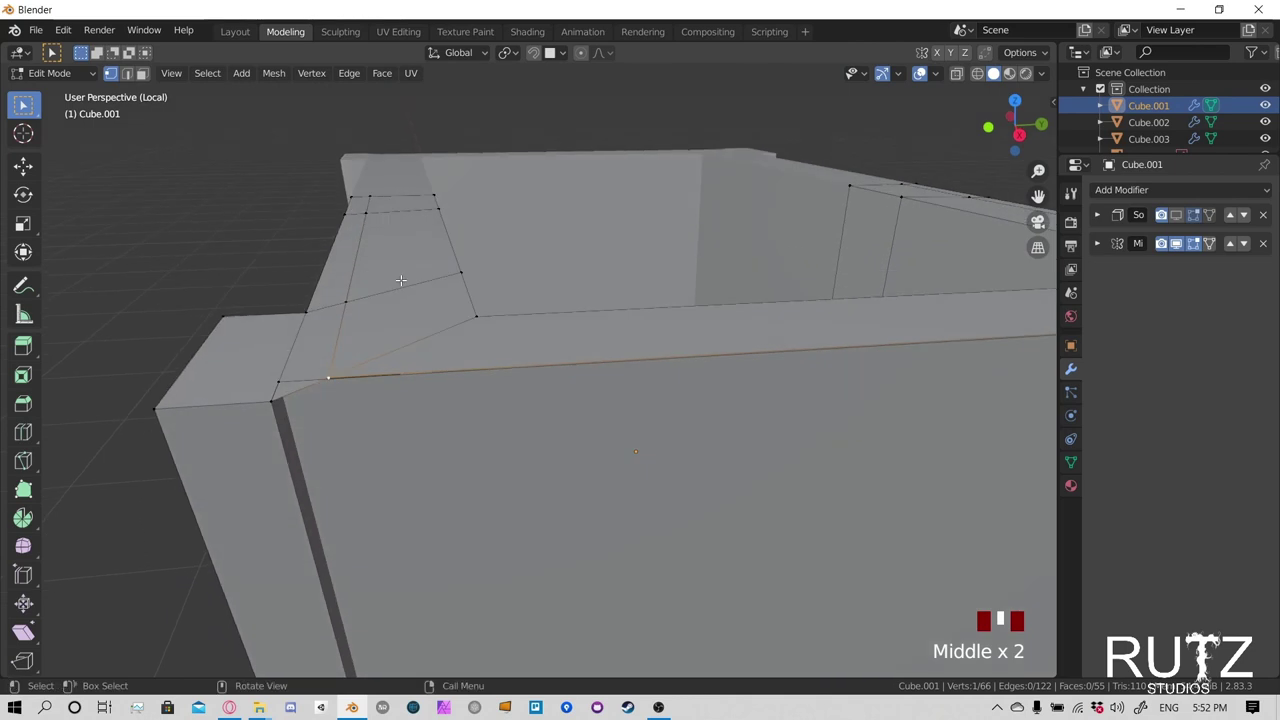
Select the edge loop along the outer seam between the rim and the end panel in edge select mode
click(126, 73)
click(517, 352)
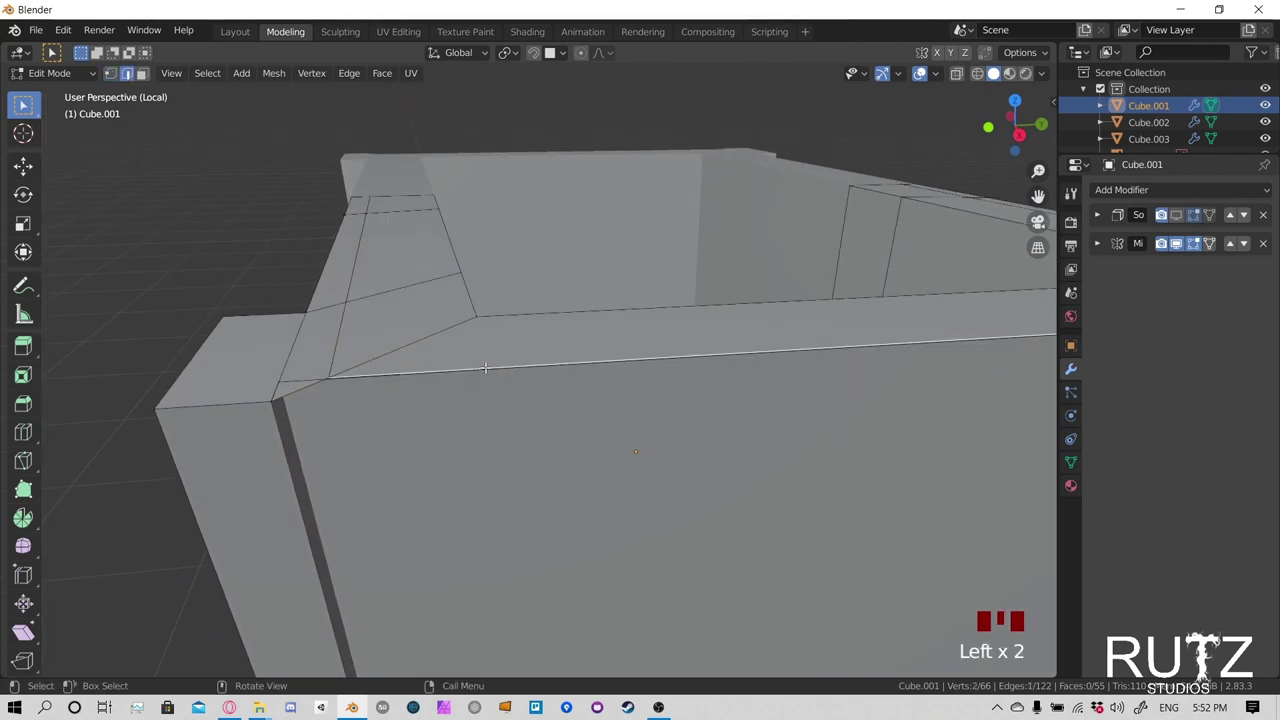
alt+click(480, 374)
middle_drag(480, 374, 259, 494)
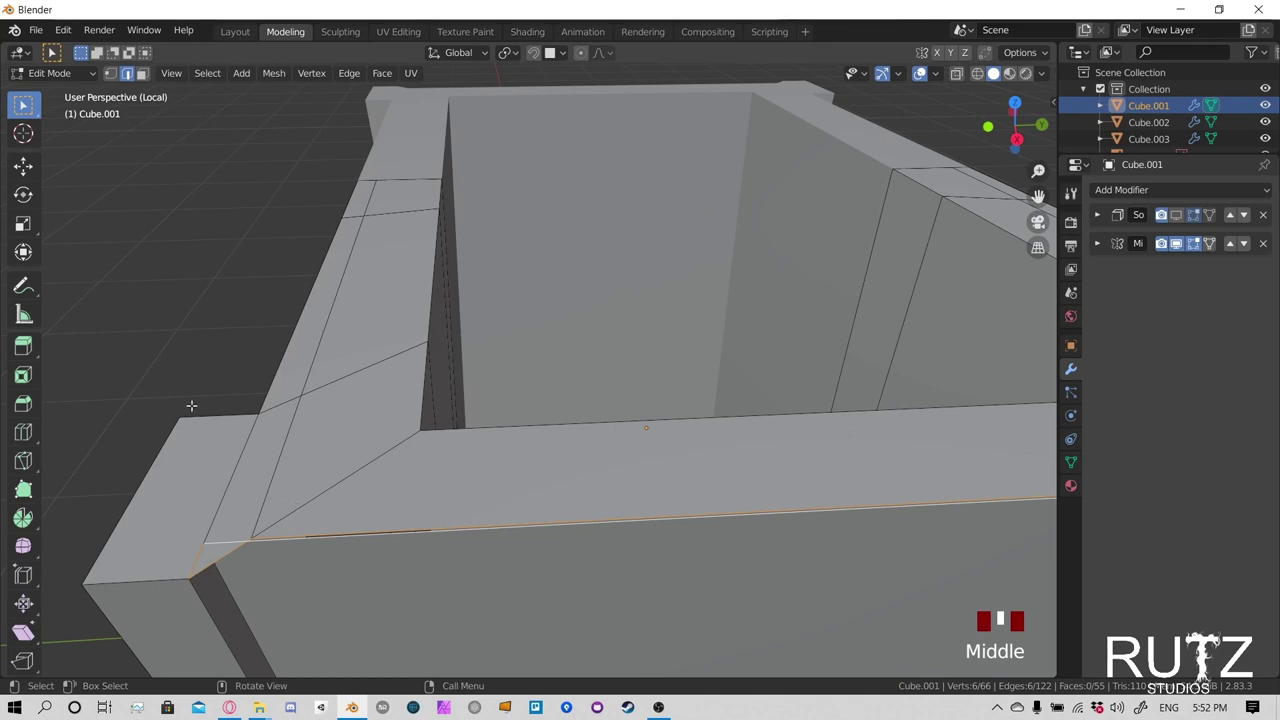
click(114, 74)
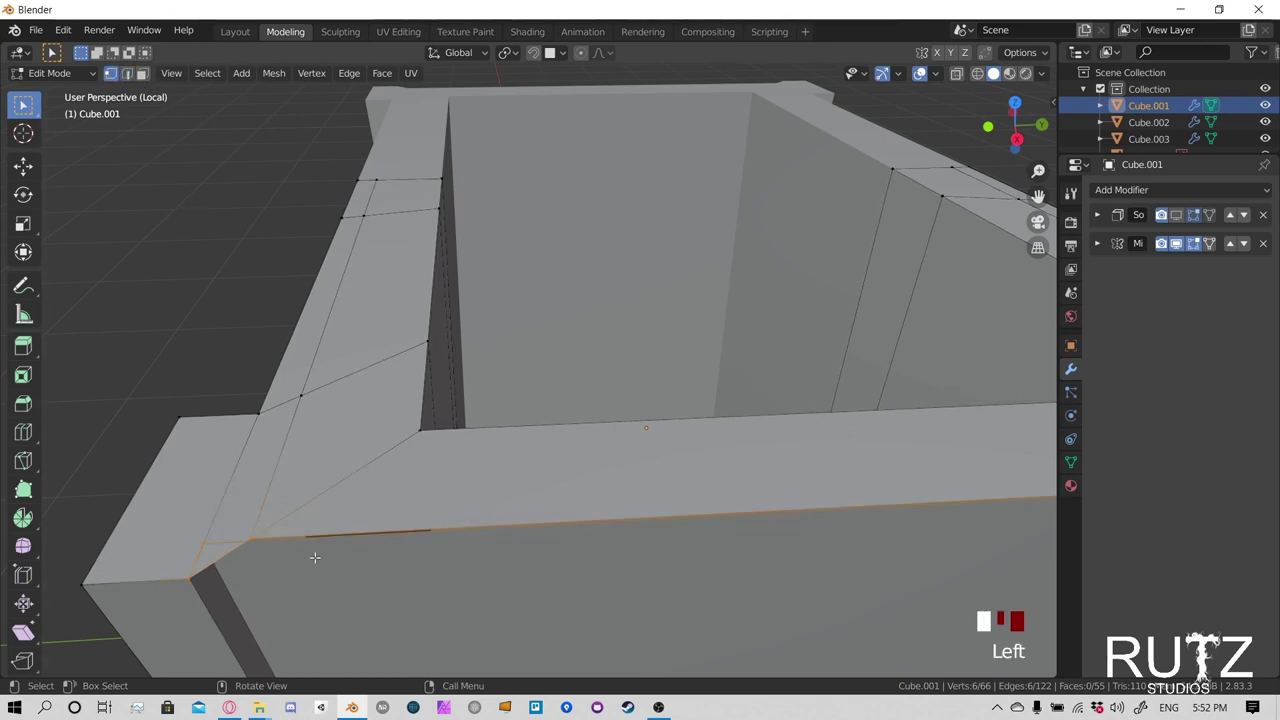
click(203, 546)
click(203, 546)
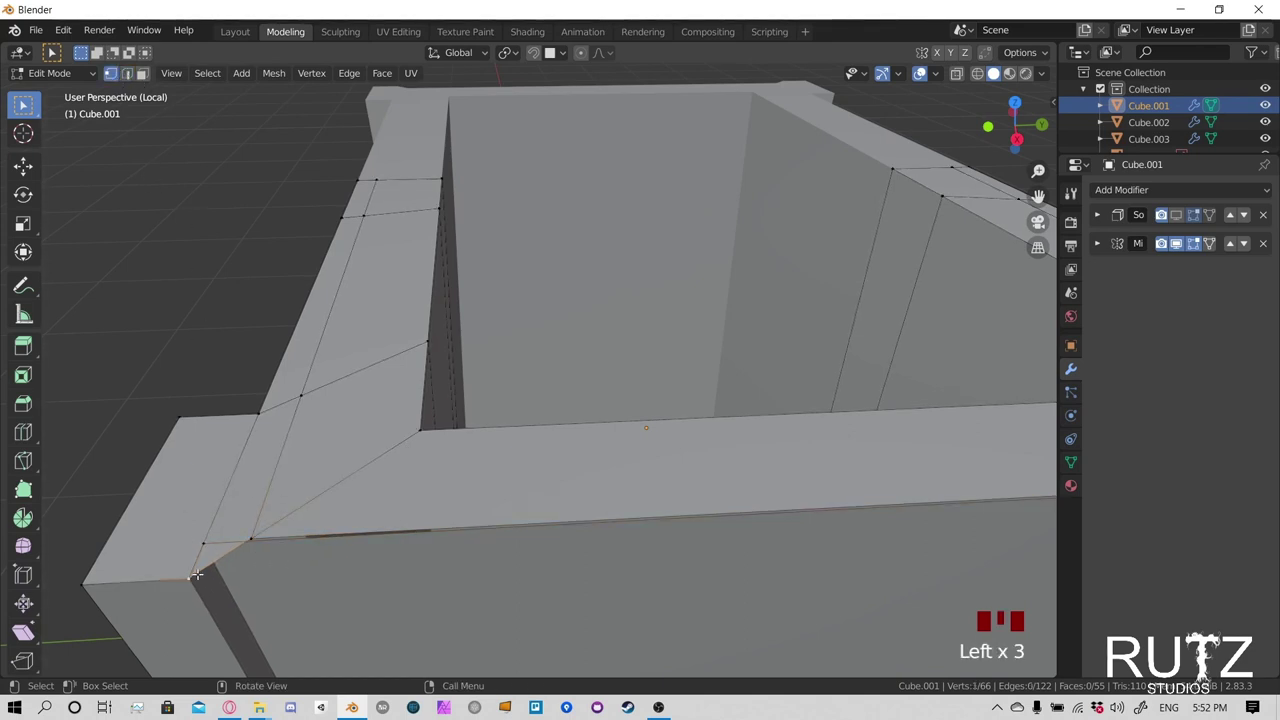
key(g)
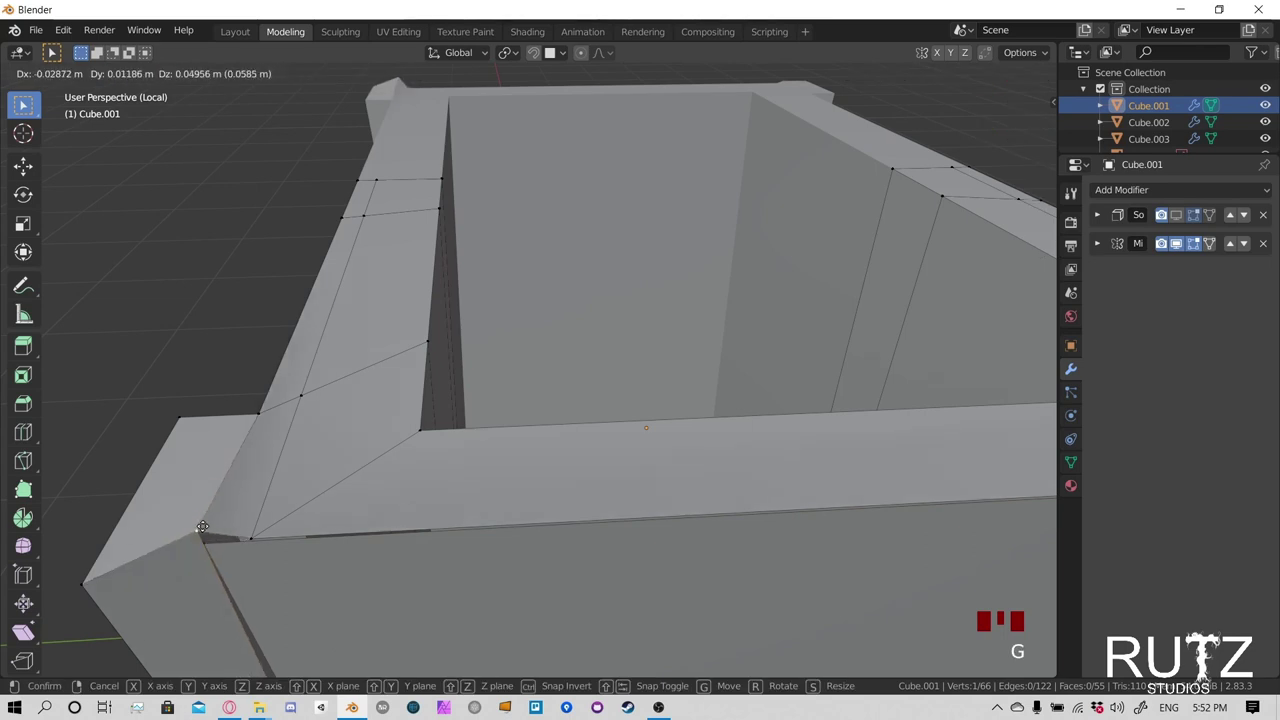
click(192, 528)
Try merging the panel seam's end vertex with the adjacent rim corner vertex at center, and undo that merge
click(253, 536)
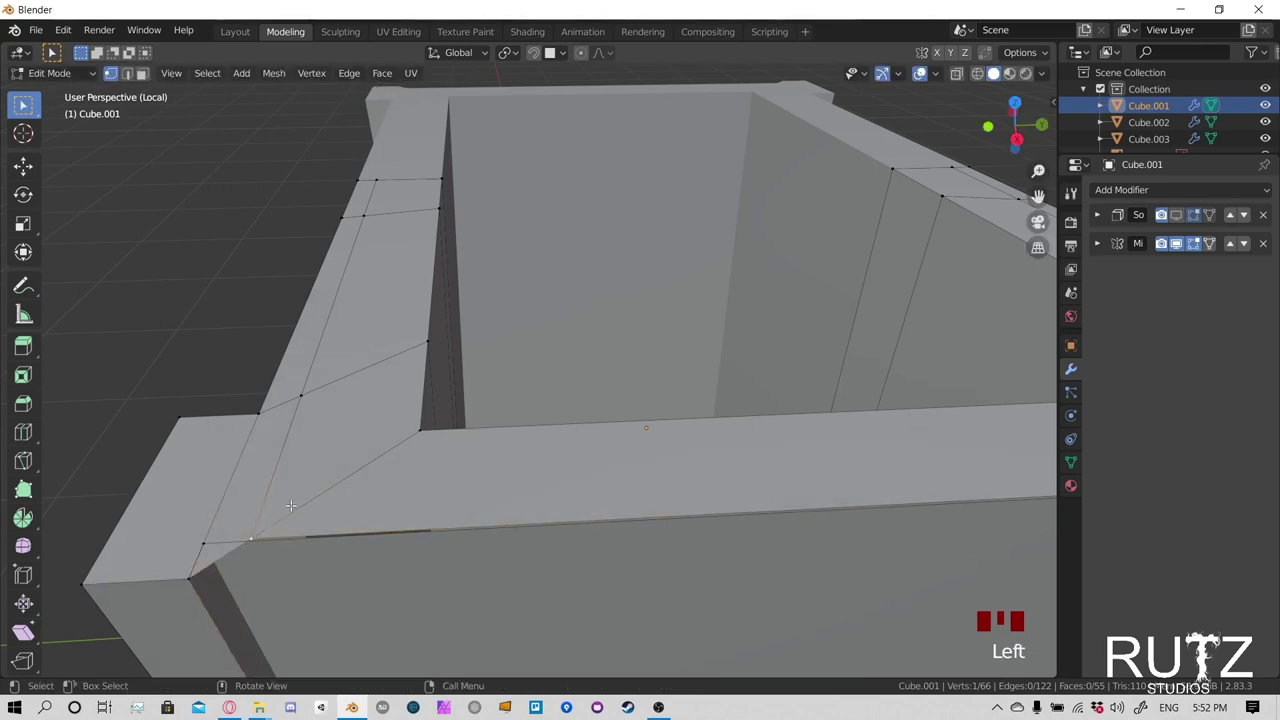
scroll(253, 536, down, 2)
shift+middle_drag(326, 458, 276, 470)
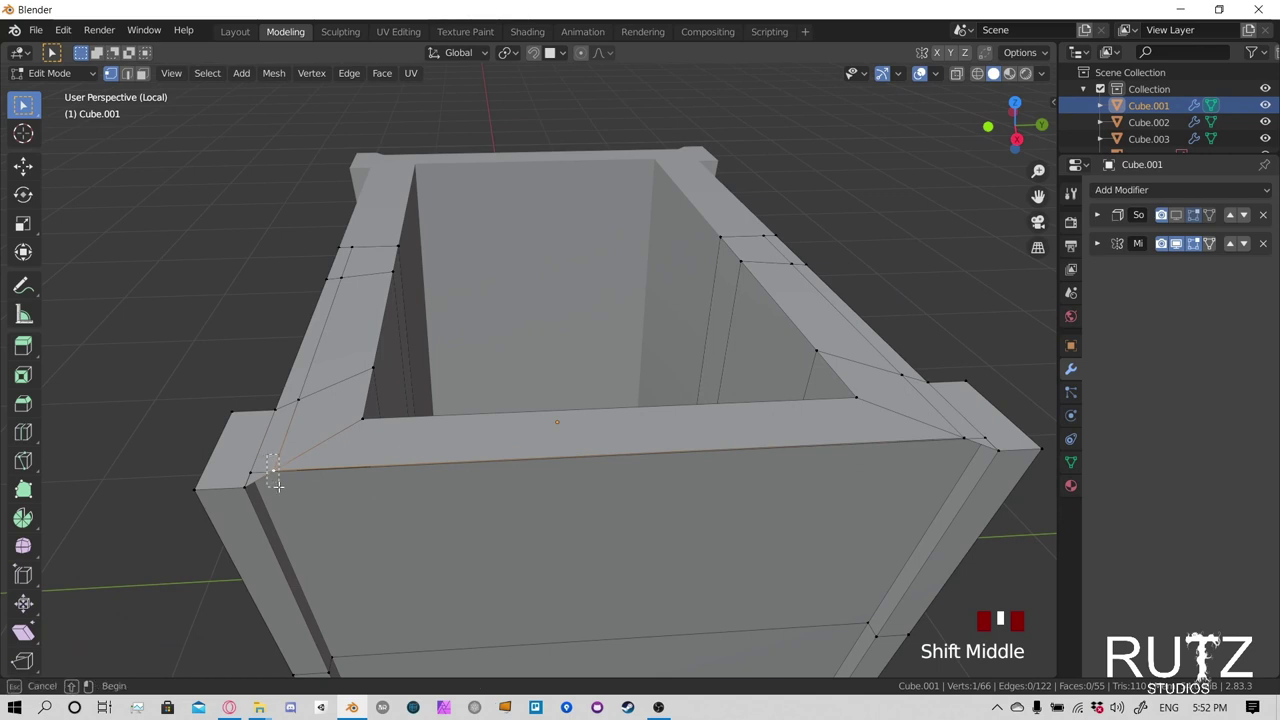
click(262, 466)
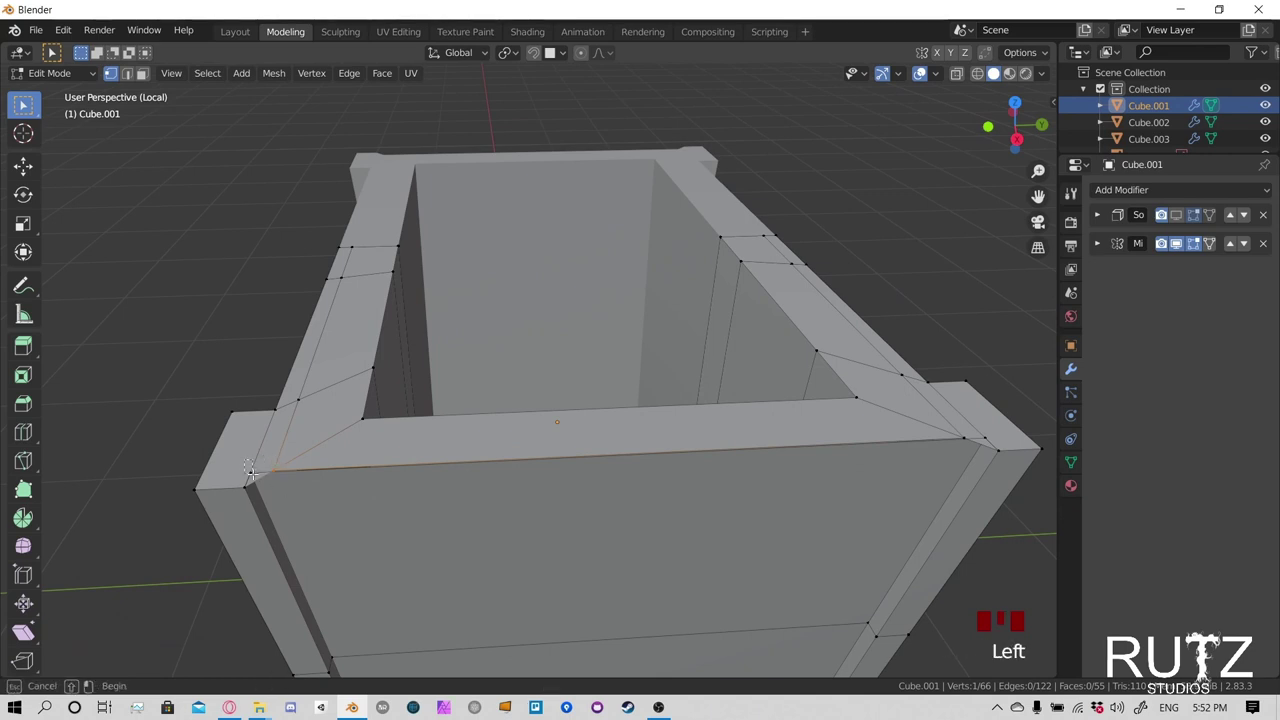
shift+click(271, 486)
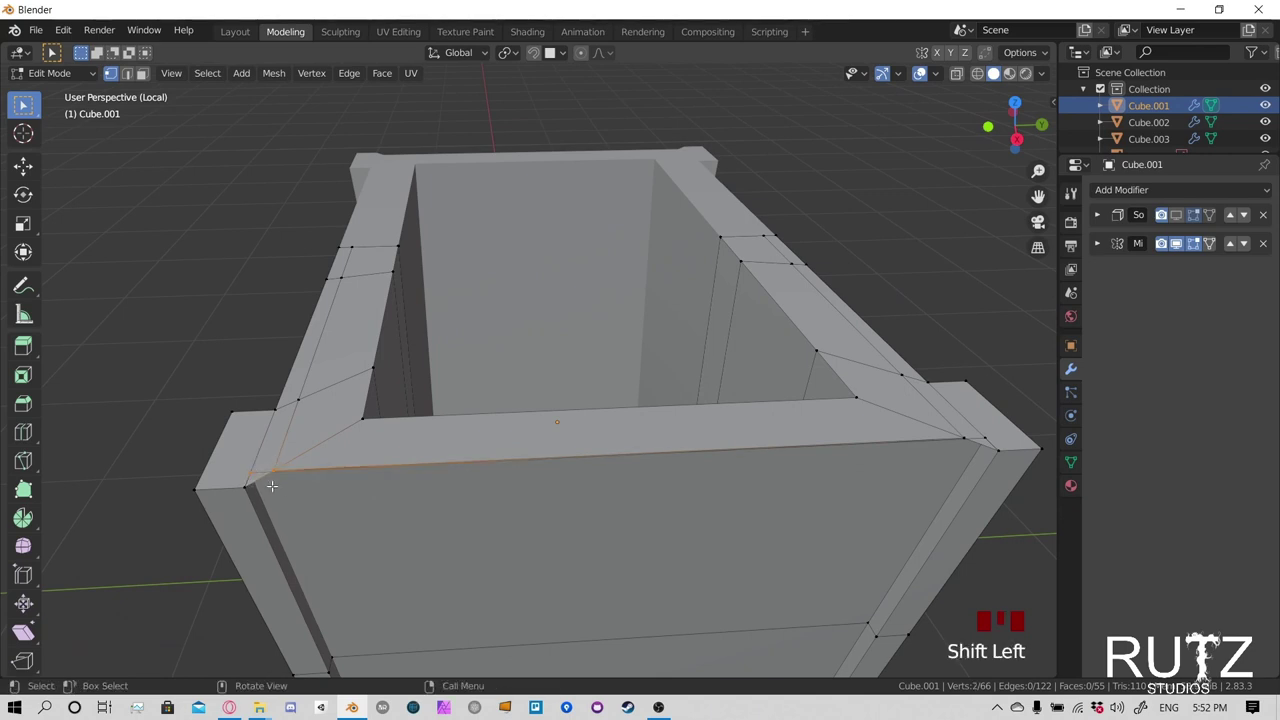
key(m)
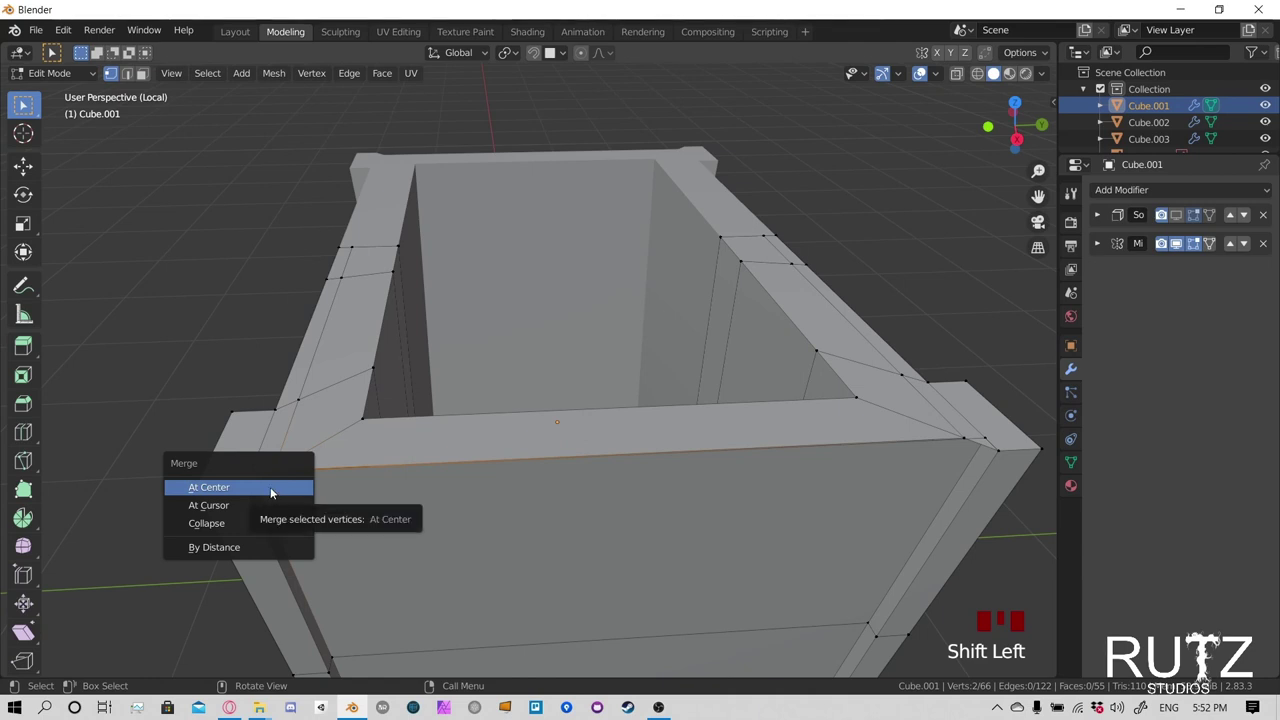
click(270, 487)
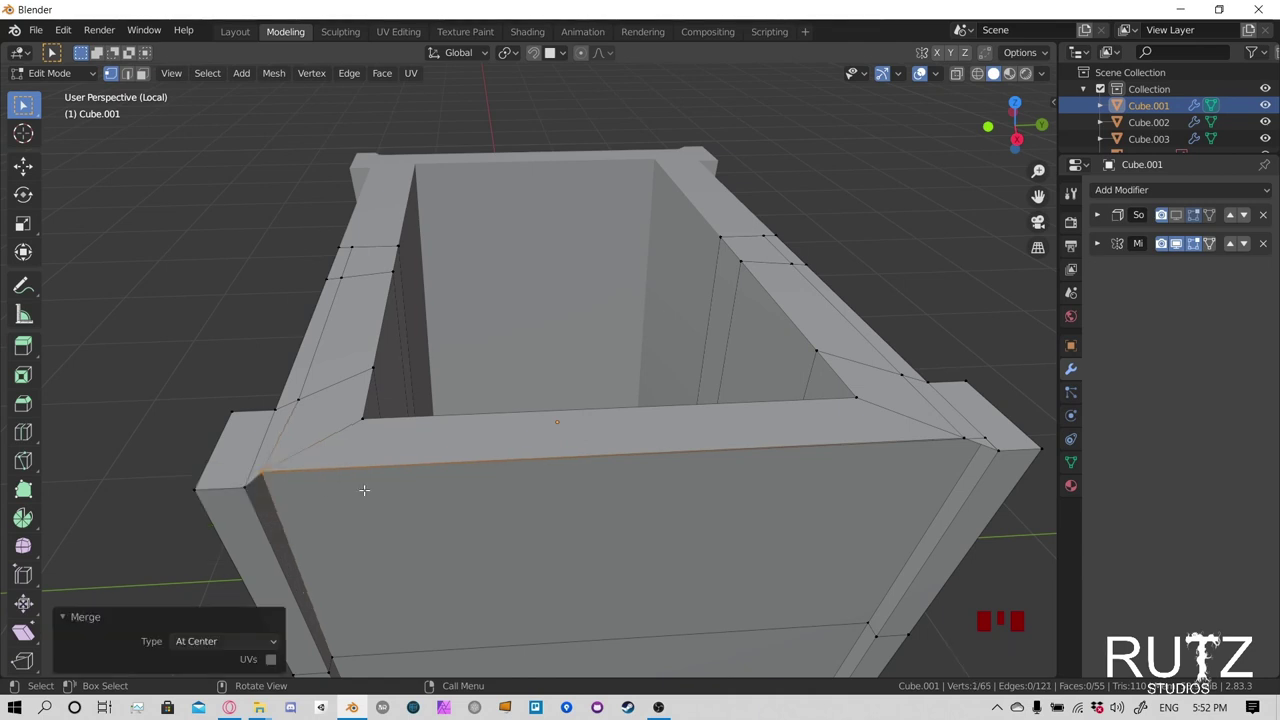
middle_drag(366, 491, 449, 396)
key(ctrl+z)
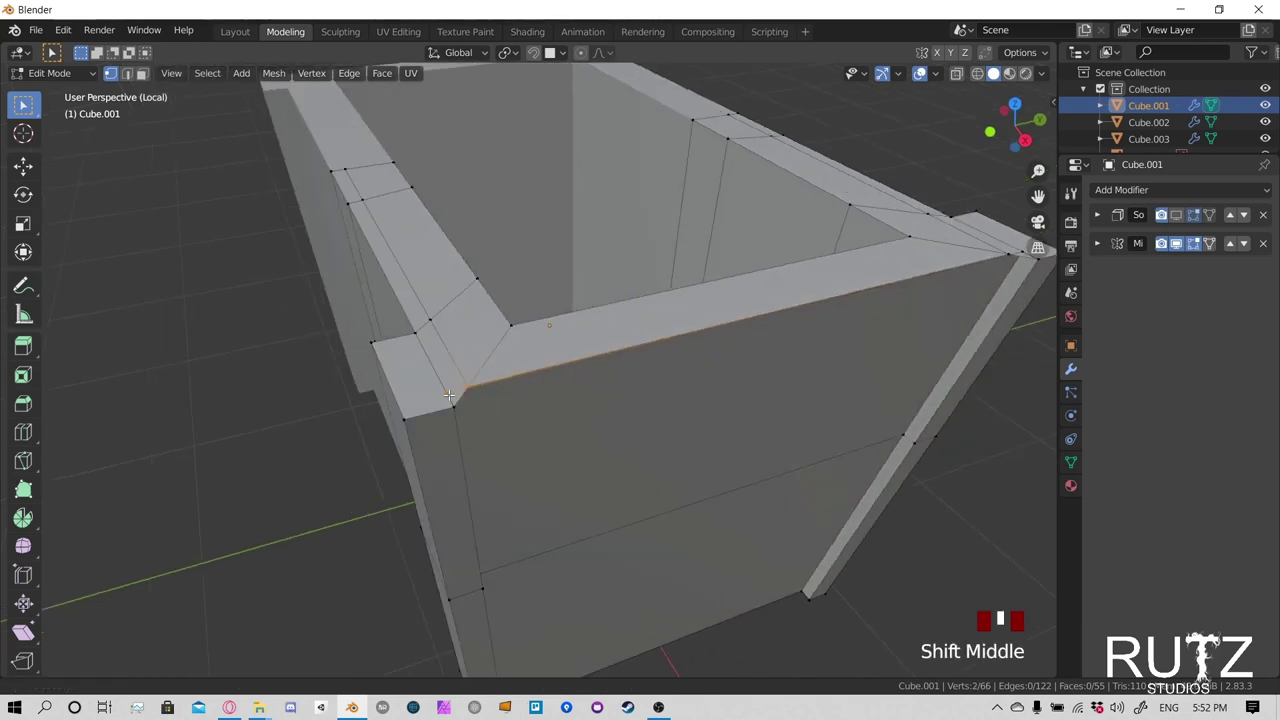
Merge the panel seam's end vertex into the neighbouring vertex on the corner post's inner edge, using At Last
scroll(449, 396, up, 2)
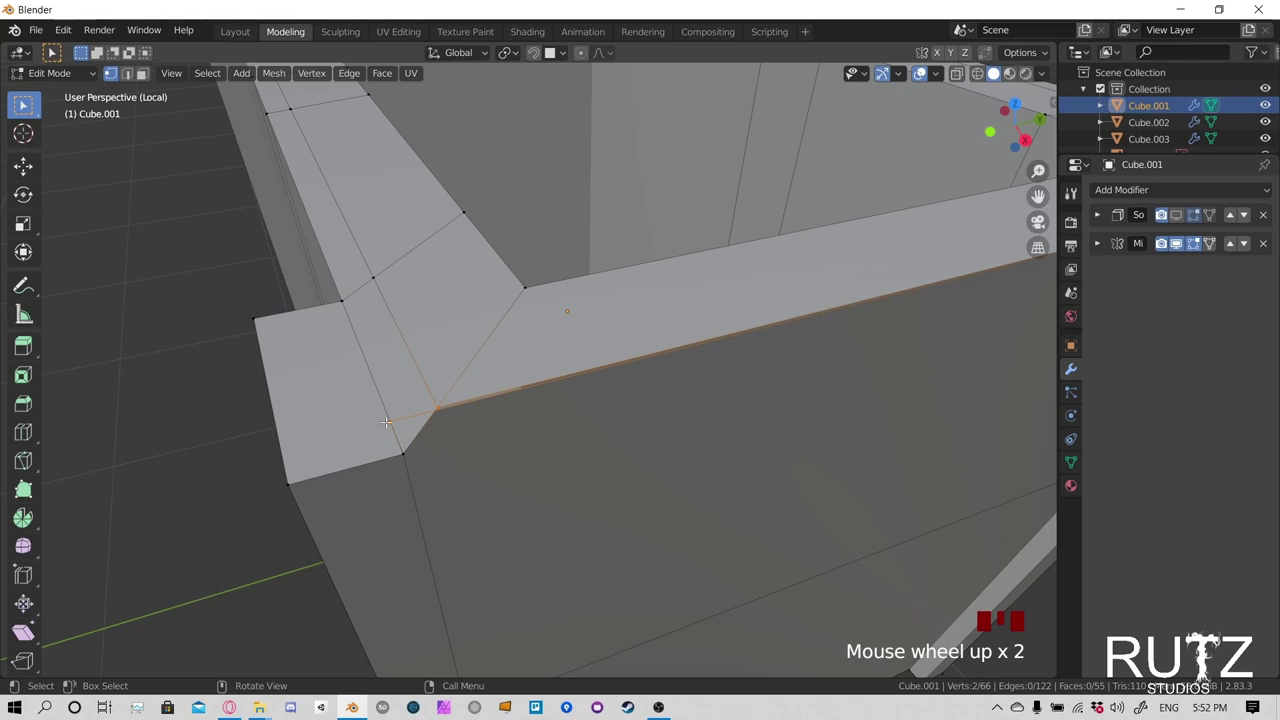
click(386, 421)
click(440, 400)
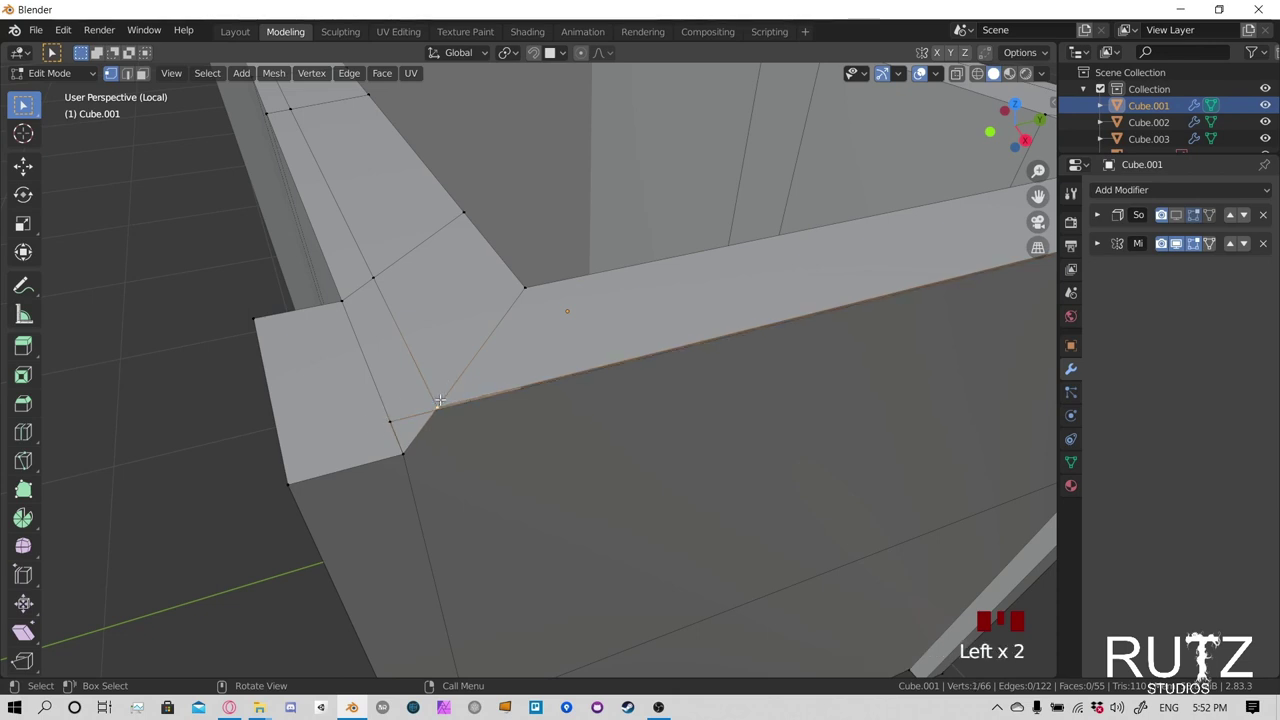
click(445, 407)
click(442, 393)
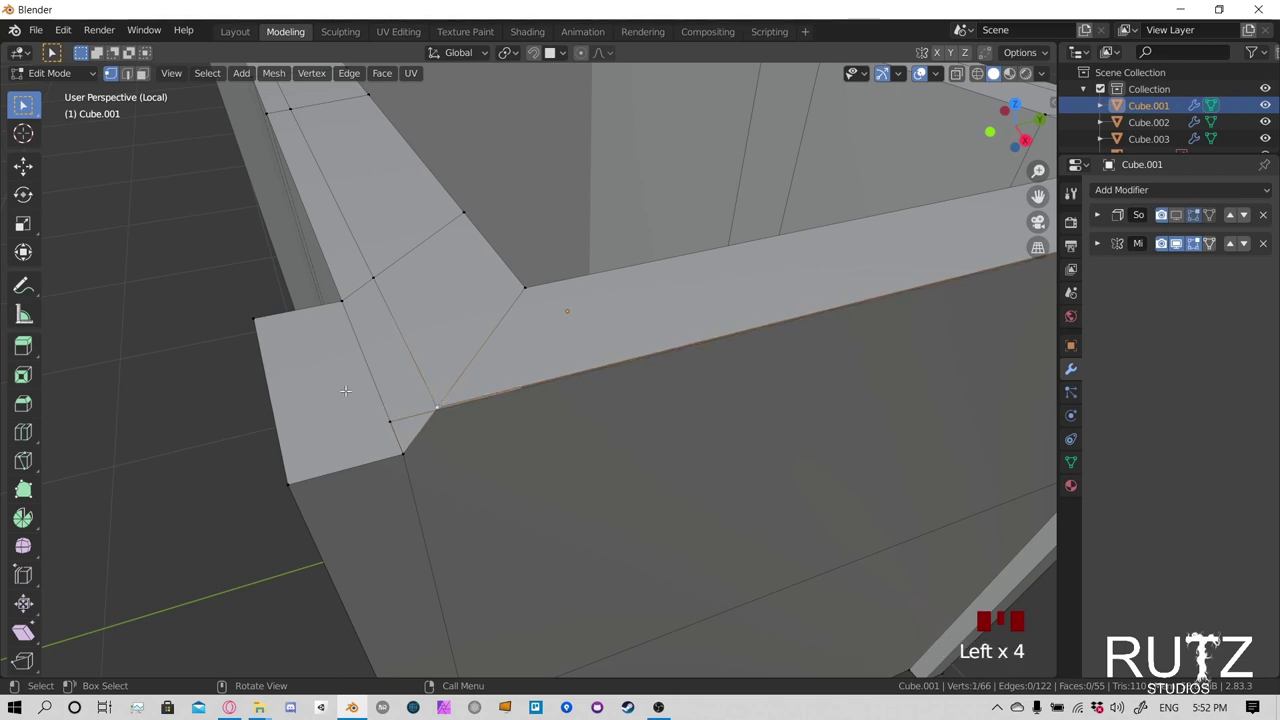
drag(345, 390, 494, 430)
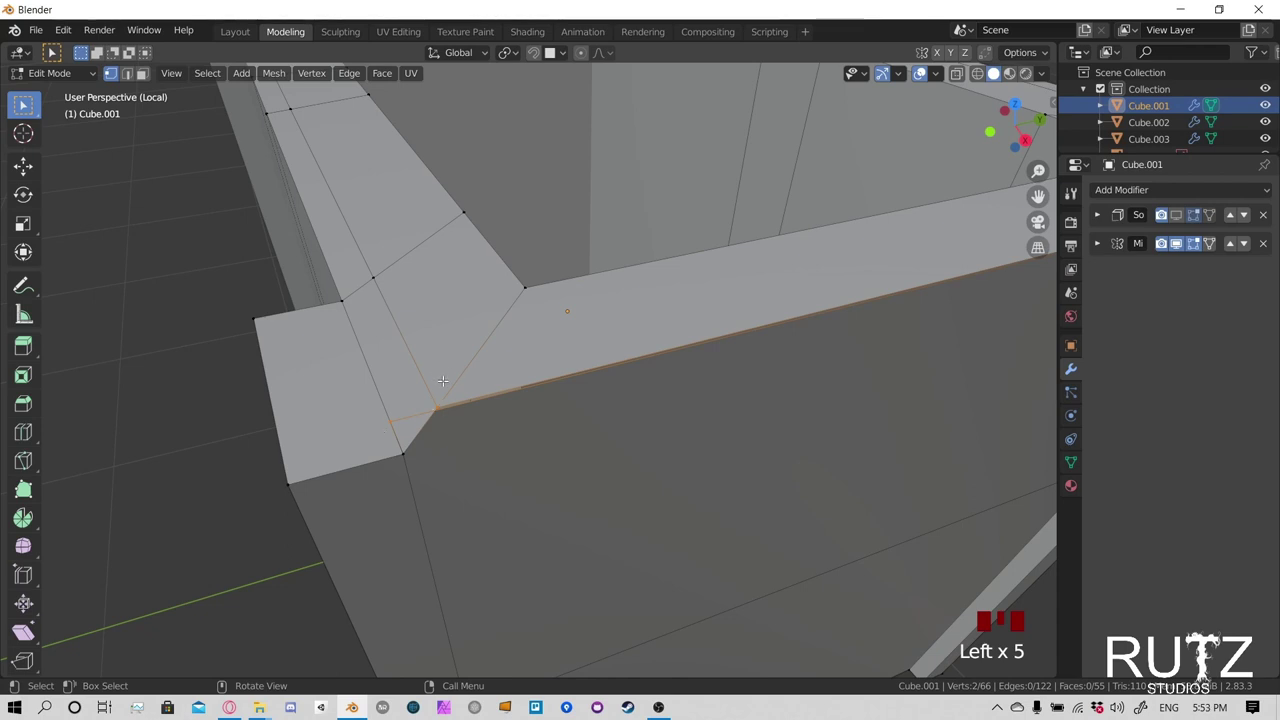
click(467, 440)
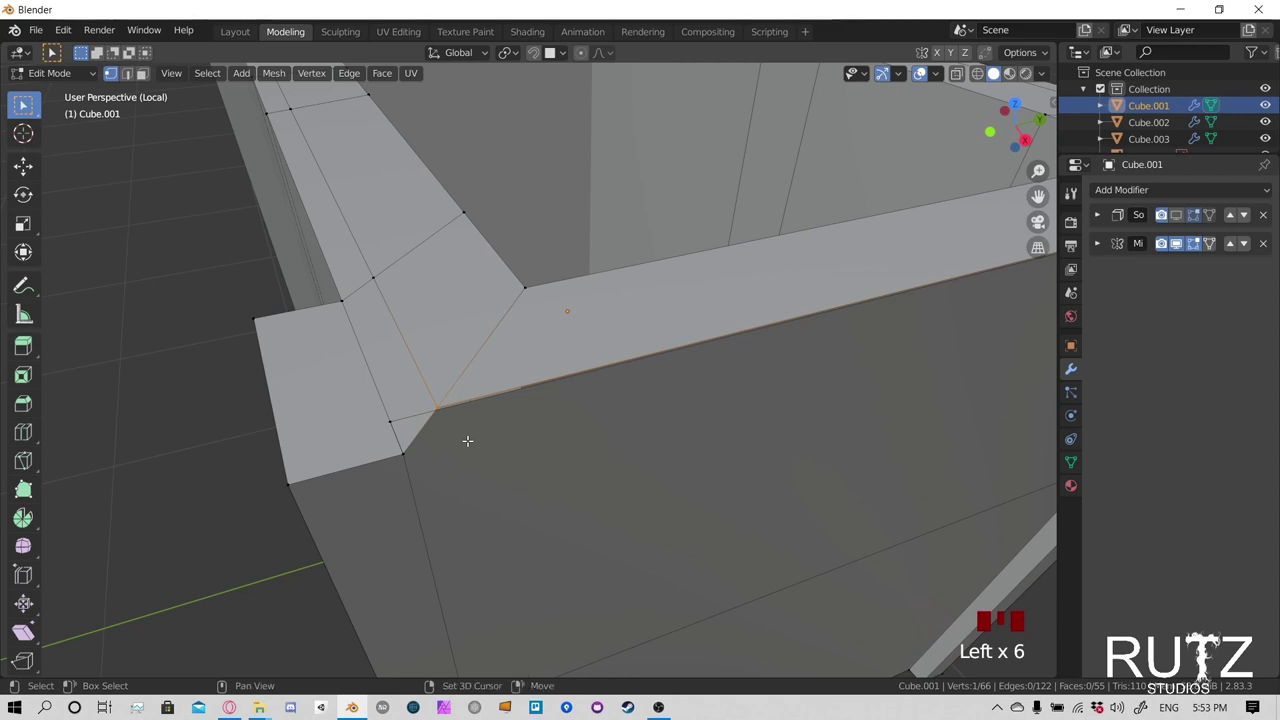
shift+click(389, 419)
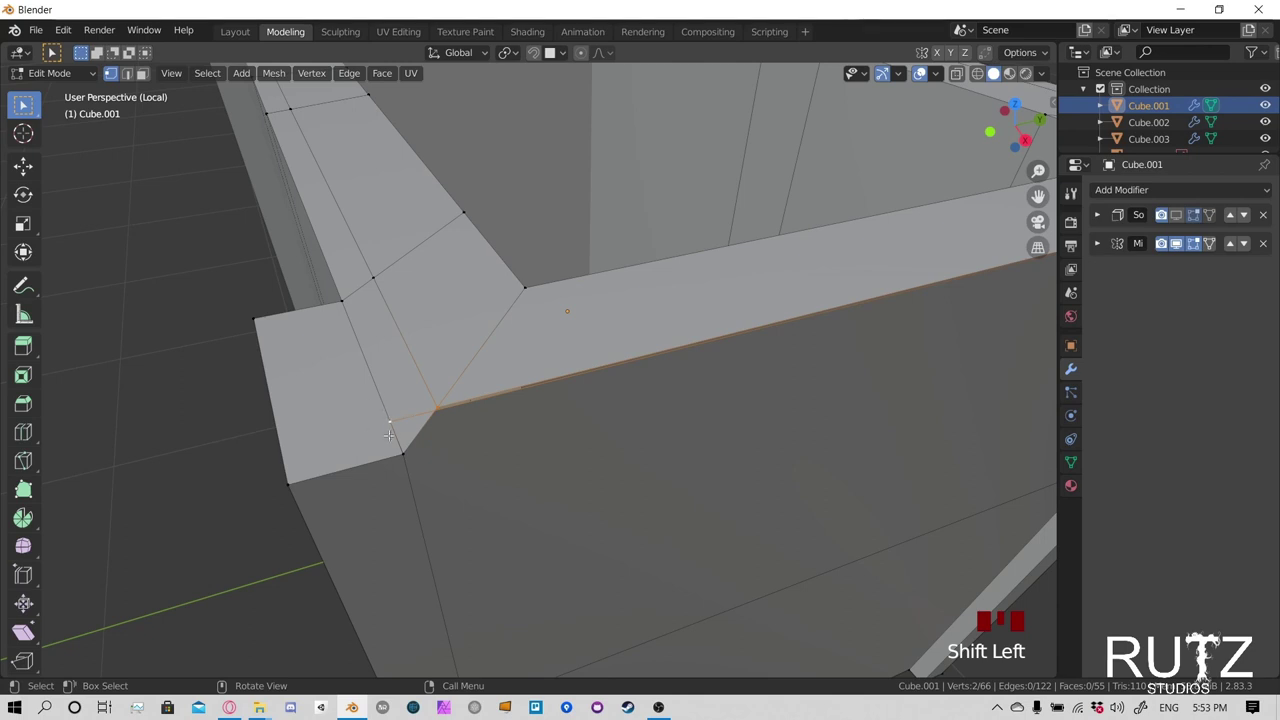
key(m)
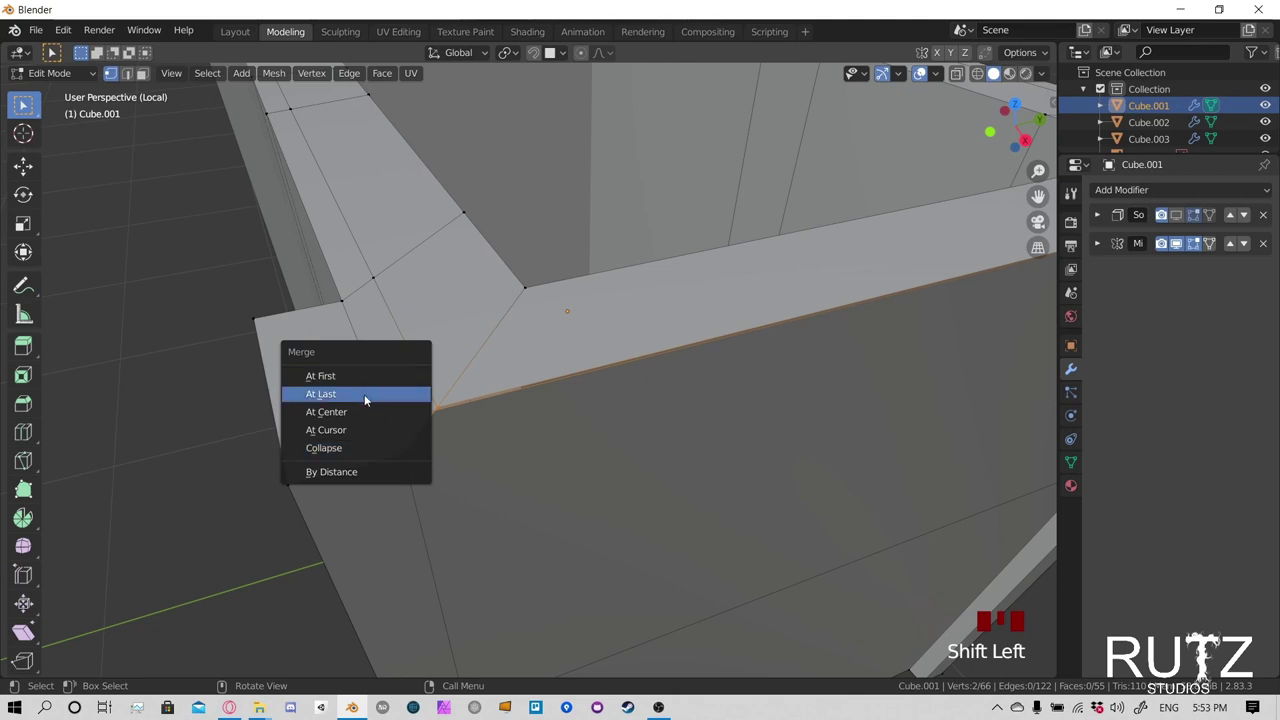
click(364, 394)
right_click(577, 383)
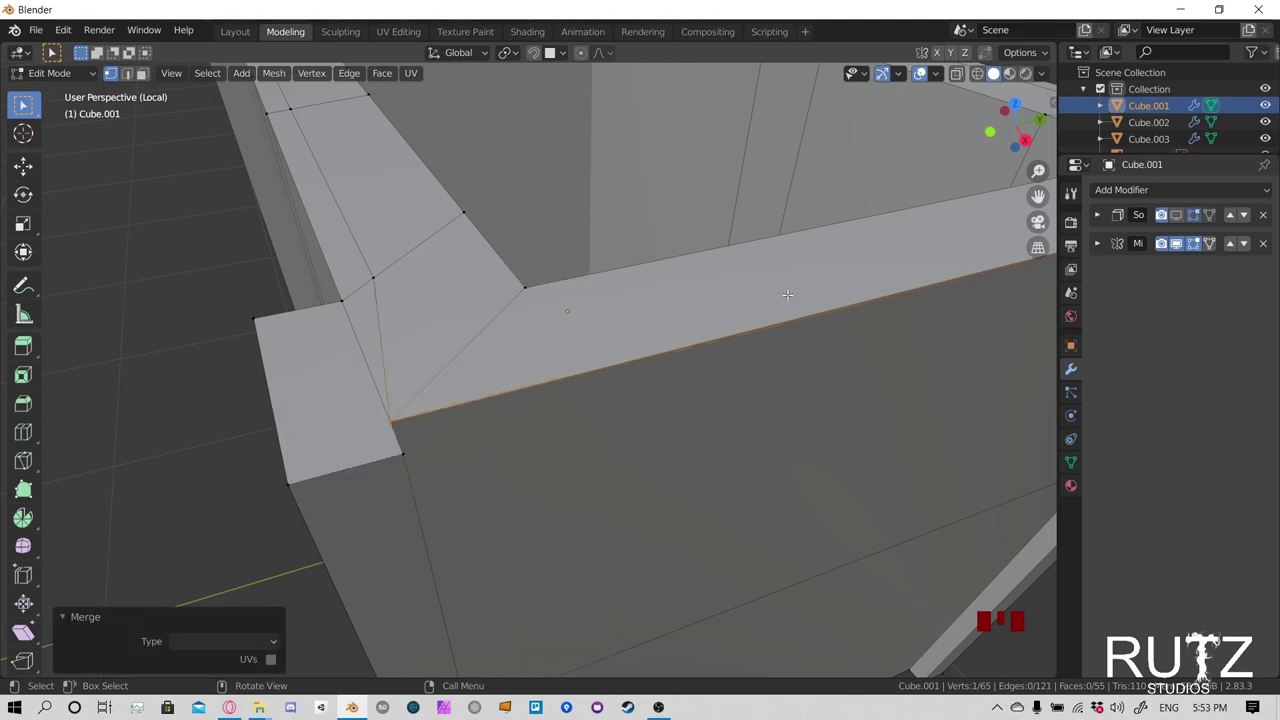
At the opposite rim corner, merge the panel seam's end vertex into the neighbouring corner post vertex, using At Last
middle_drag(787, 295, 144, 380)
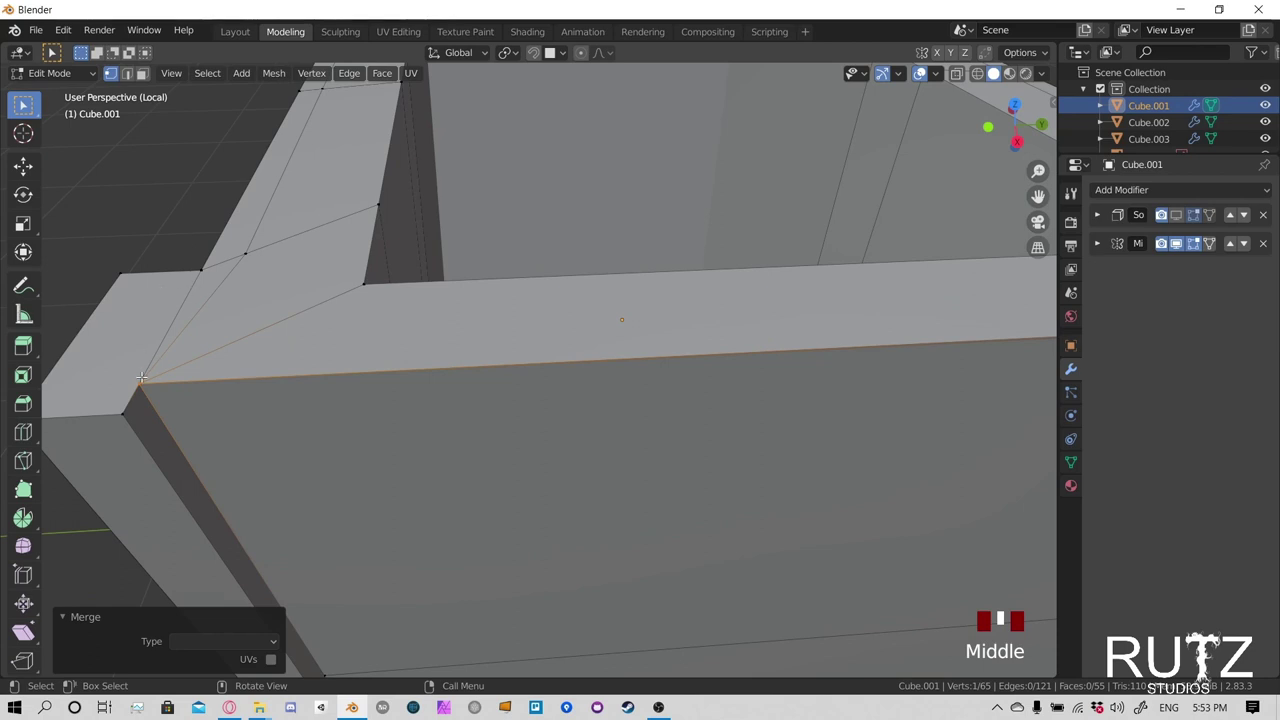
scroll(141, 379, down, 1)
shift+middle_drag(362, 365, 460, 377)
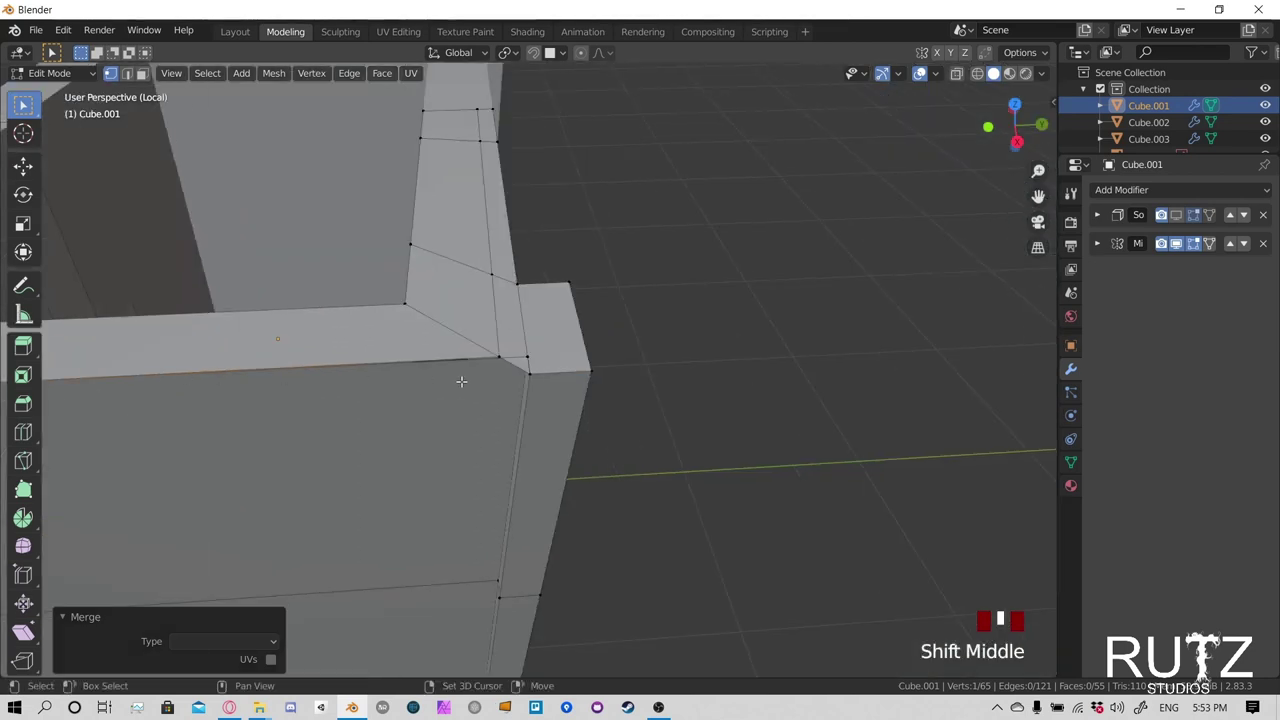
scroll(464, 377, up, 1)
click(482, 349)
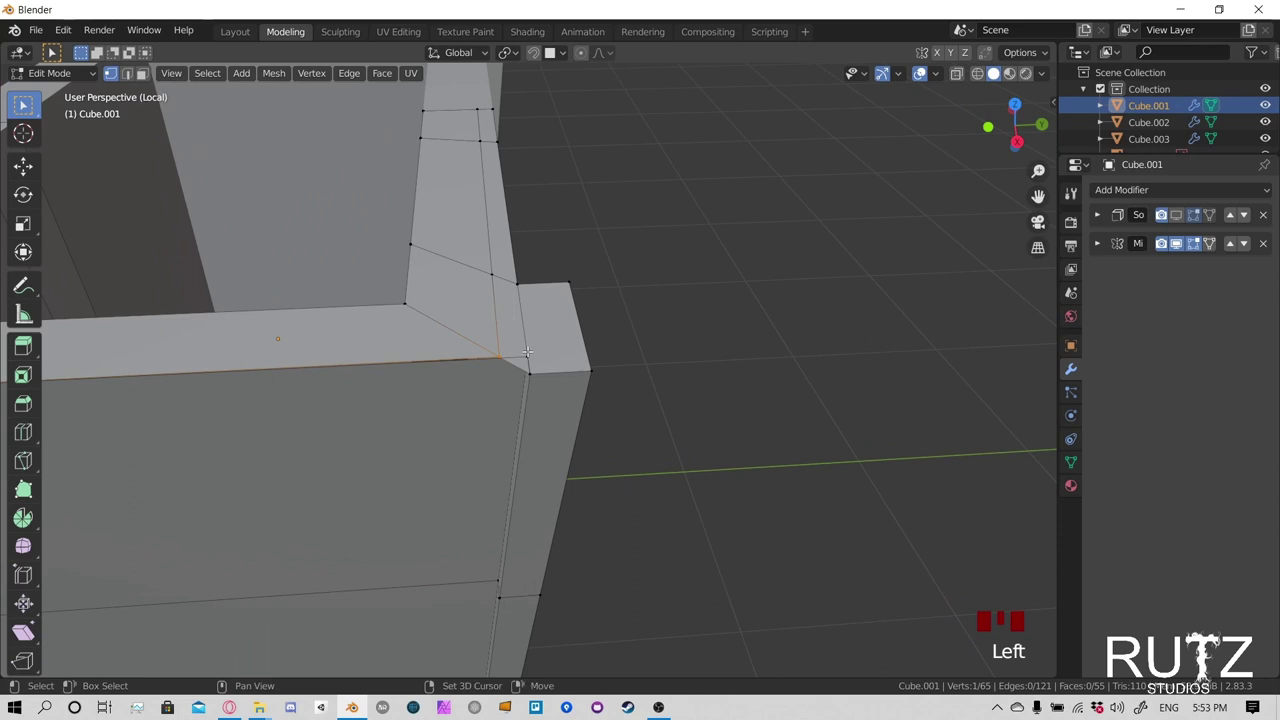
shift+click(536, 340)
key(m)
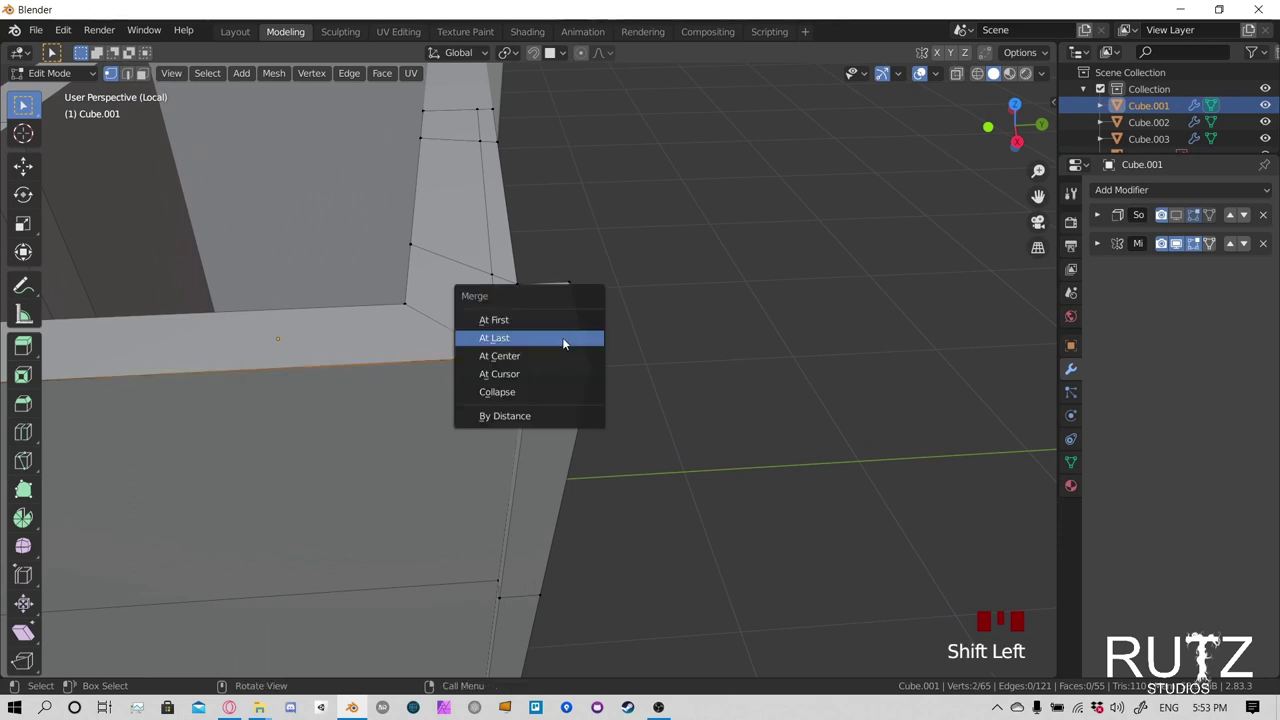
click(563, 340)
Select the three vertices of the lengthwise edge line running just inside the side rim's outer edge
middle_drag(563, 340, 609, 480)
shift+scroll(706, 434, up, 1)
scroll(650, 458, down, 3)
scroll(583, 380, down, 2)
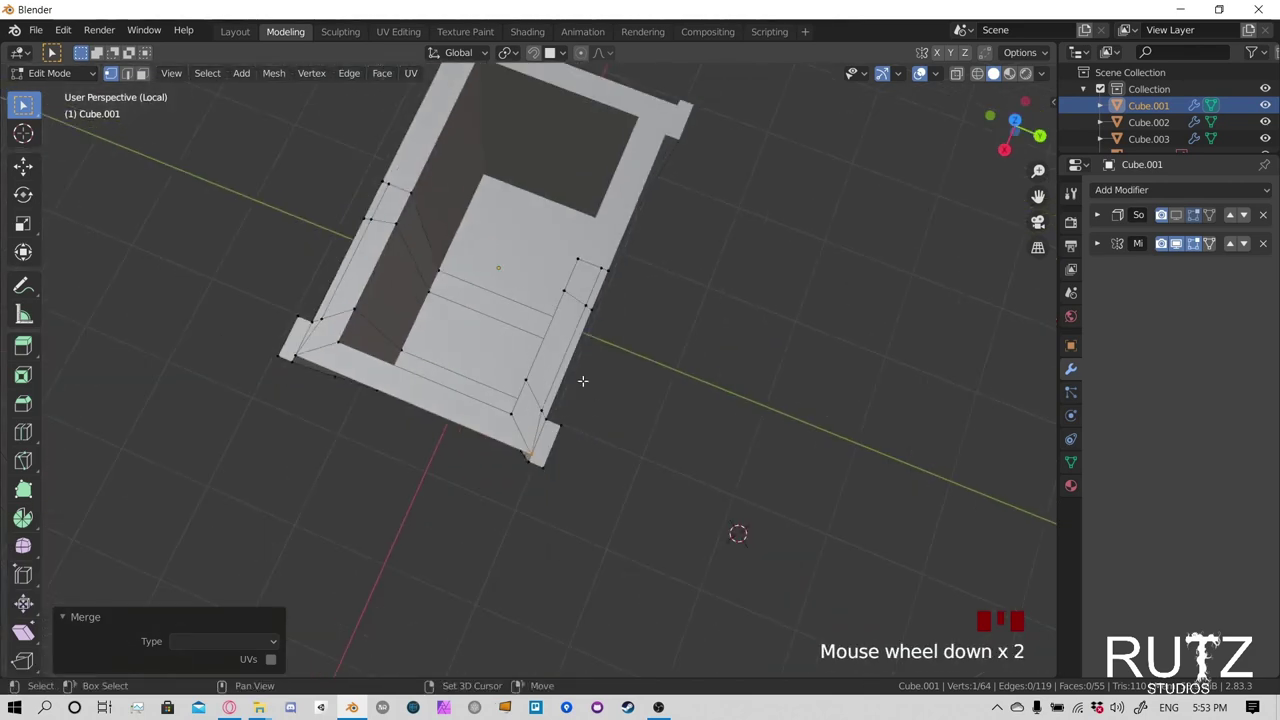
shift+middle_drag(583, 380, 542, 487)
scroll(640, 420, up, 4)
click(542, 487)
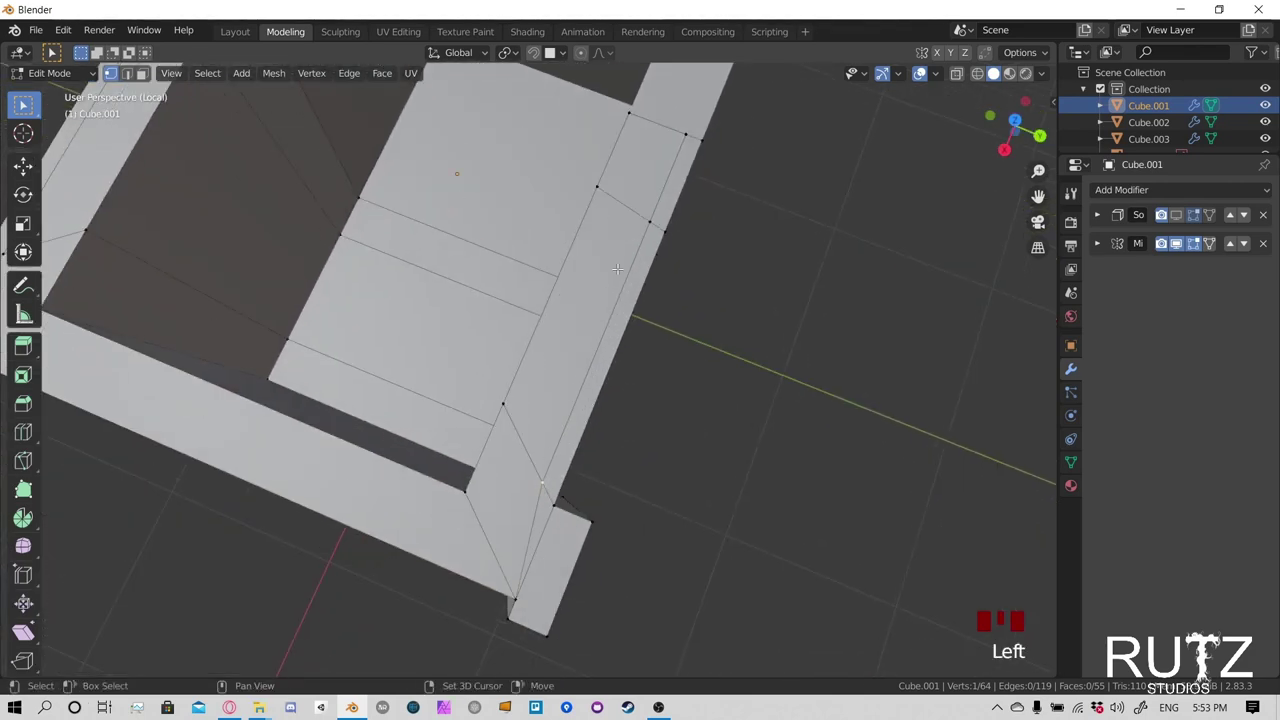
shift+click(650, 221)
shift+click(678, 131)
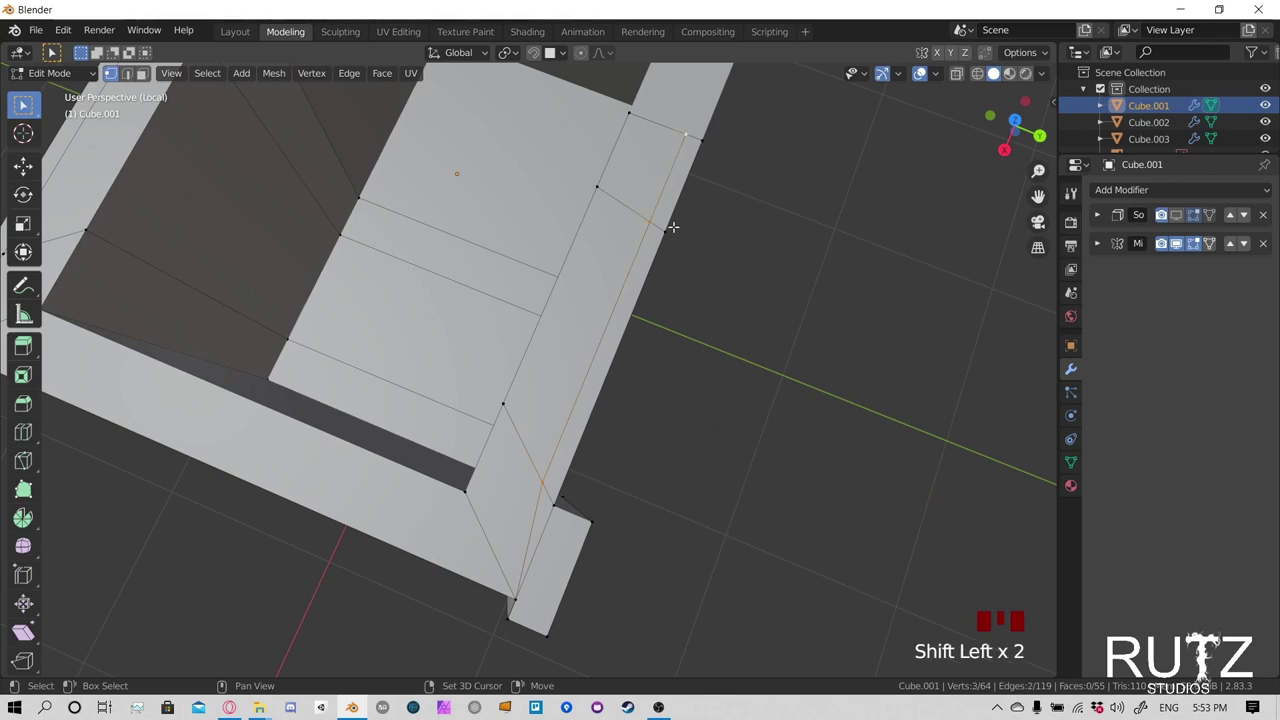
Try to edge-slide the three selected side-rim vertices outward onto the rim's outer edge
key(g)
key(g)
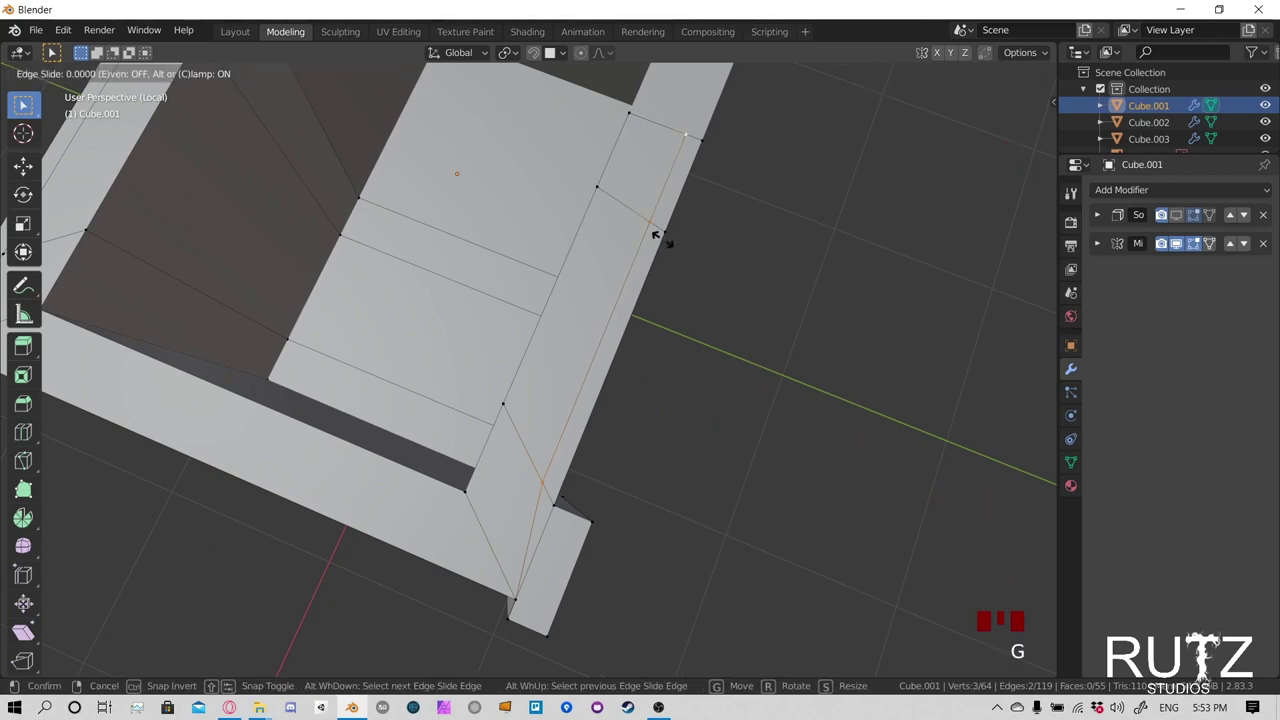
click(737, 285)
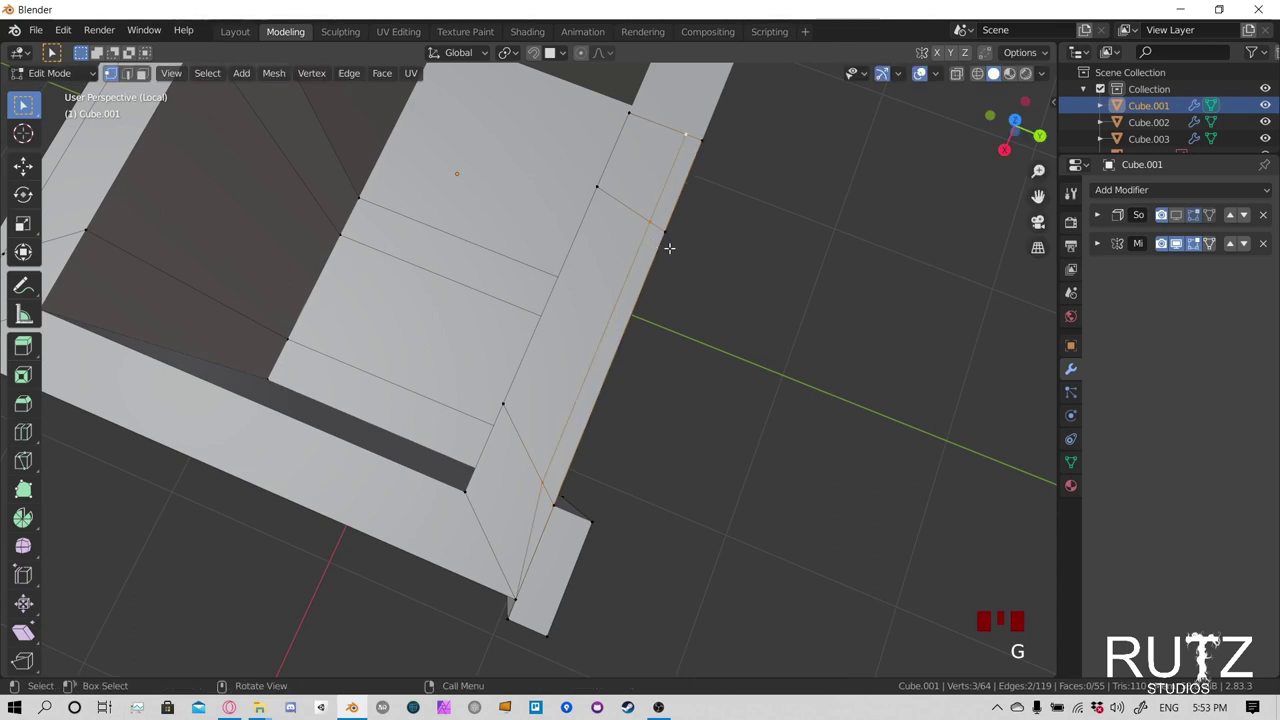
Enable Auto Merge, edge-slide the three selected vertices by a factor of -1 onto the rim's outer edge, and disable Auto Merge
click(987, 53)
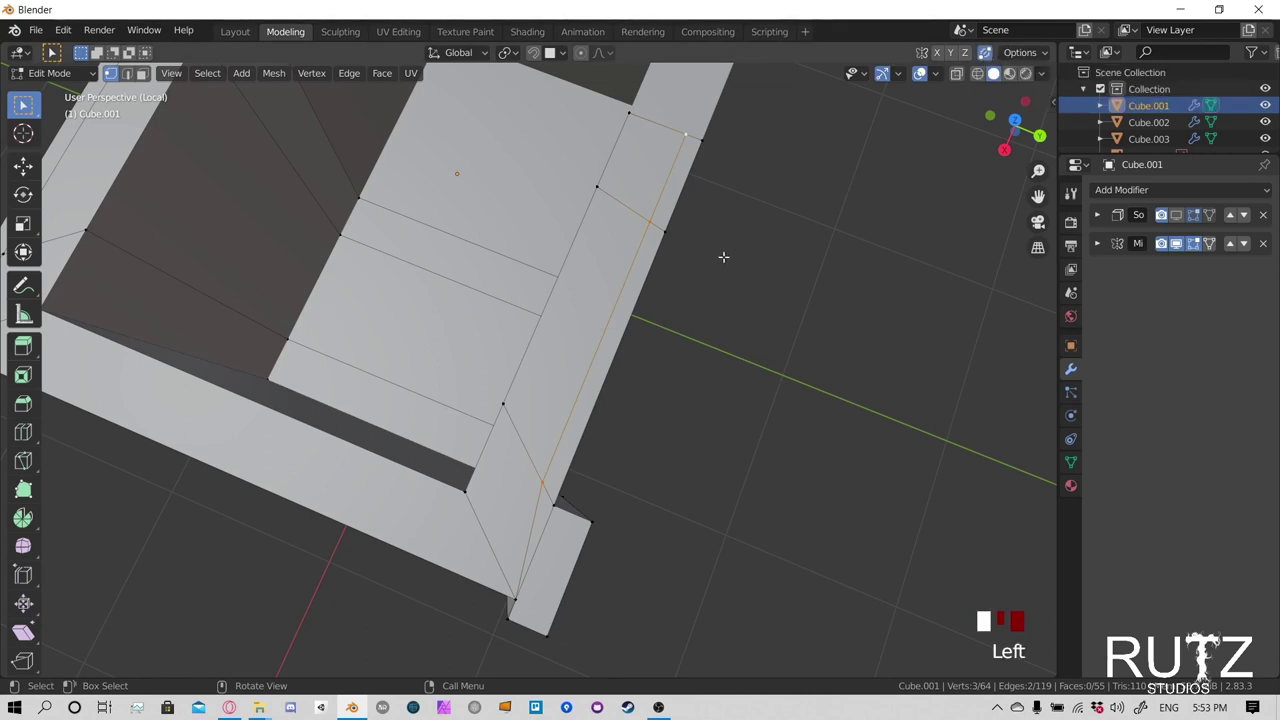
key(g)
key(g)
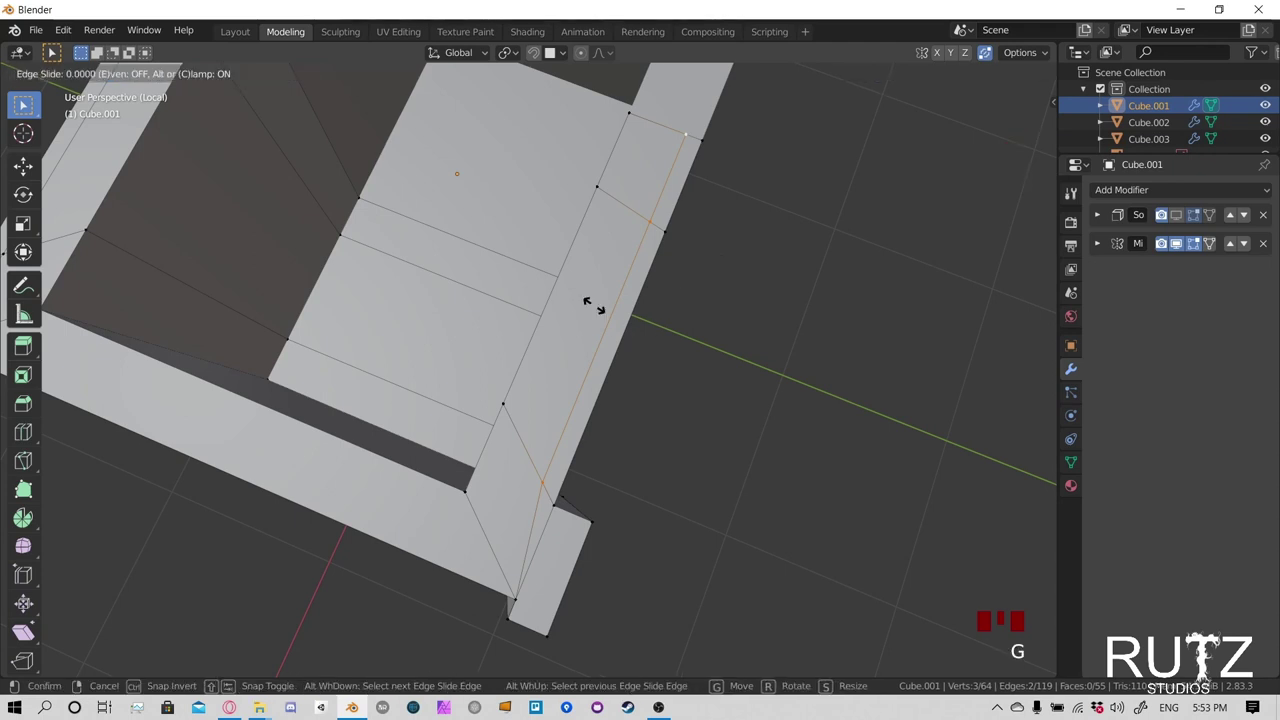
click(672, 334)
middle_drag(652, 409, 837, 139)
click(983, 54)
Switch to Object Mode and examine the chest body's rim and underside for gaps
scroll(480, 335, down, 2)
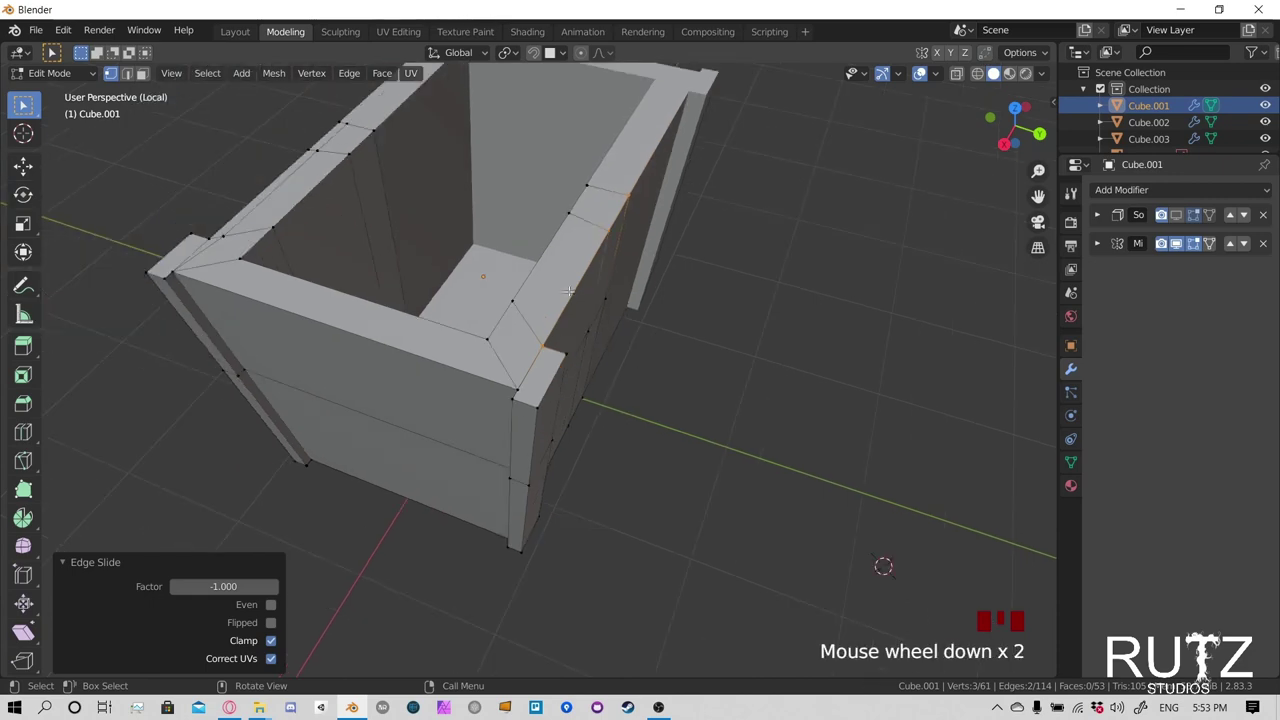
key(Tab)
middle_drag(480, 335, 593, 231)
scroll(746, 357, down, 2)
scroll(514, 340, up, 4)
middle_drag(514, 340, 612, 249)
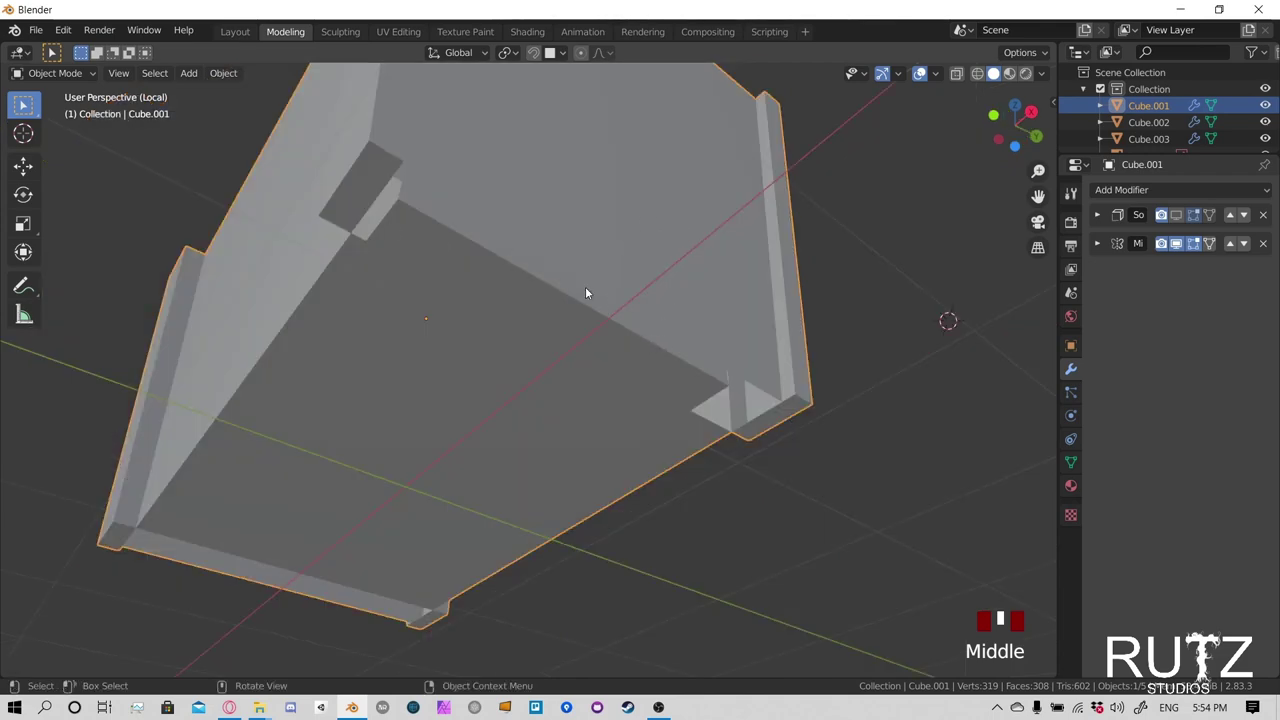
Return the chest body to Edit Mode with its underside end in view, and switch to edge select mode
key(Tab)
key(Tab)
click(55, 73)
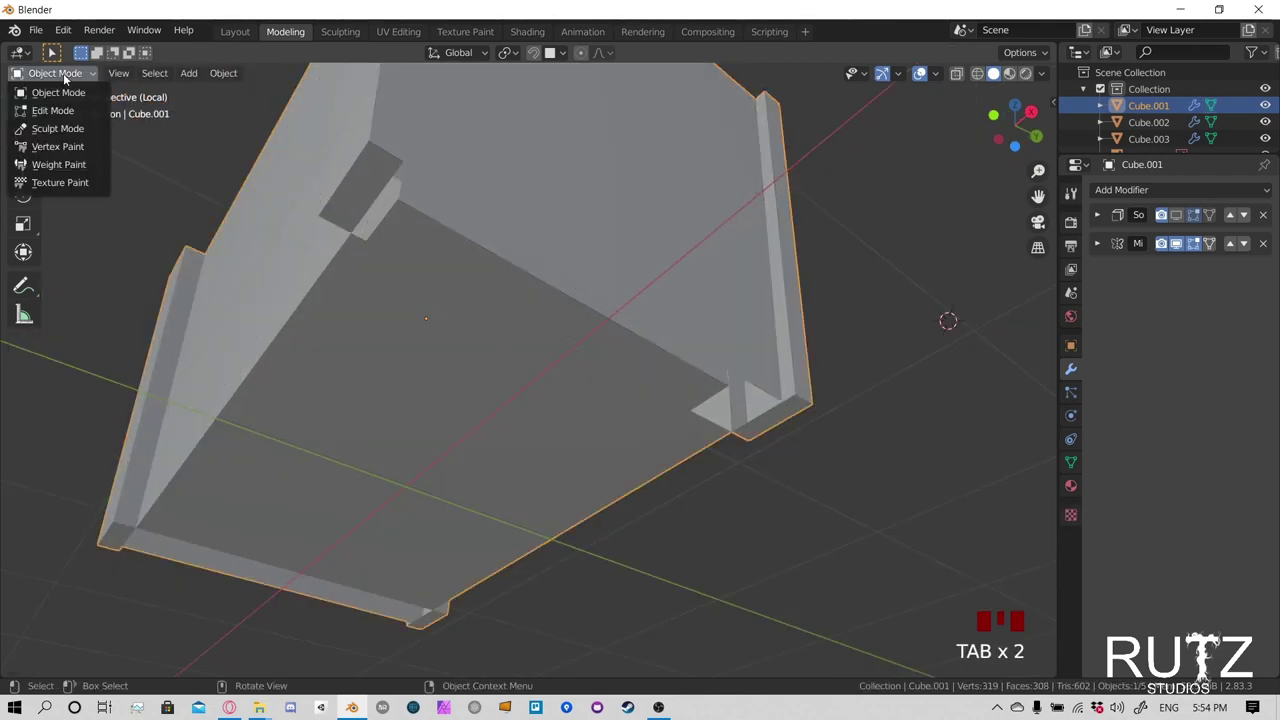
click(53, 111)
shift+middle_drag(442, 268, 454, 320)
click(127, 75)
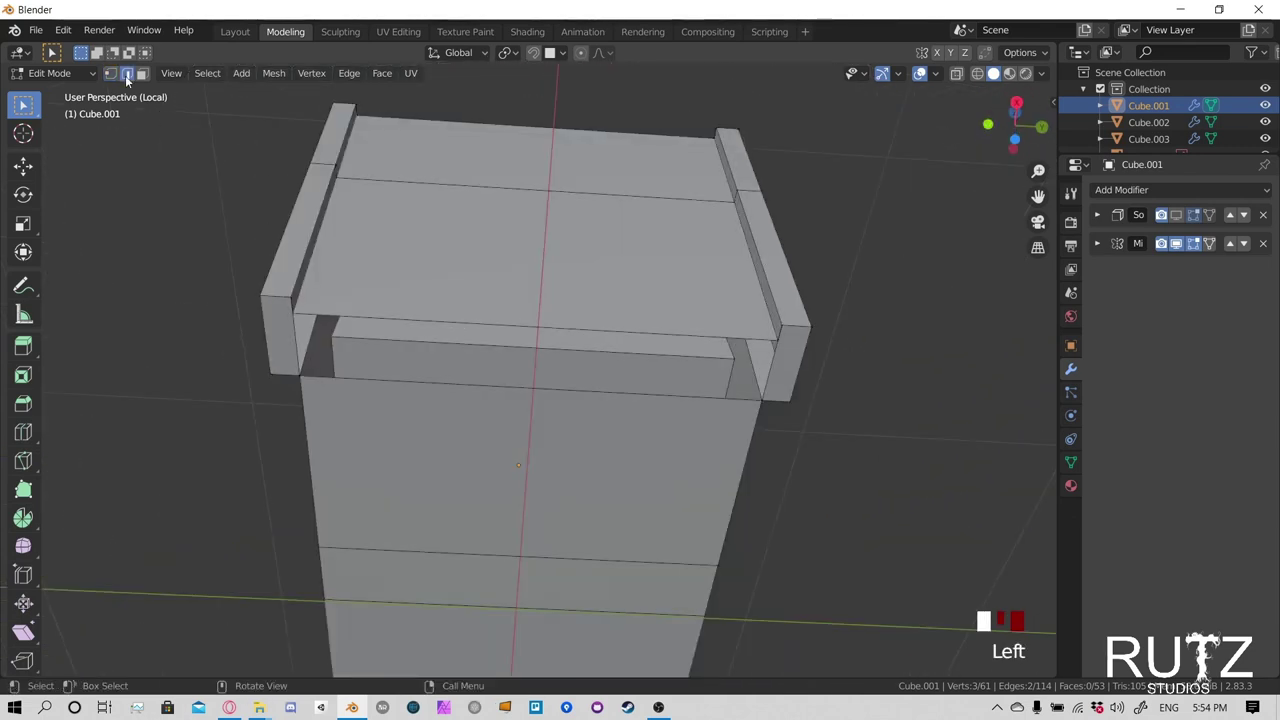
Fill a face between the underside's end edge and the end panel's lower edge, and return to Object Mode with the whole chest shown
click(397, 311)
shift+click(375, 342)
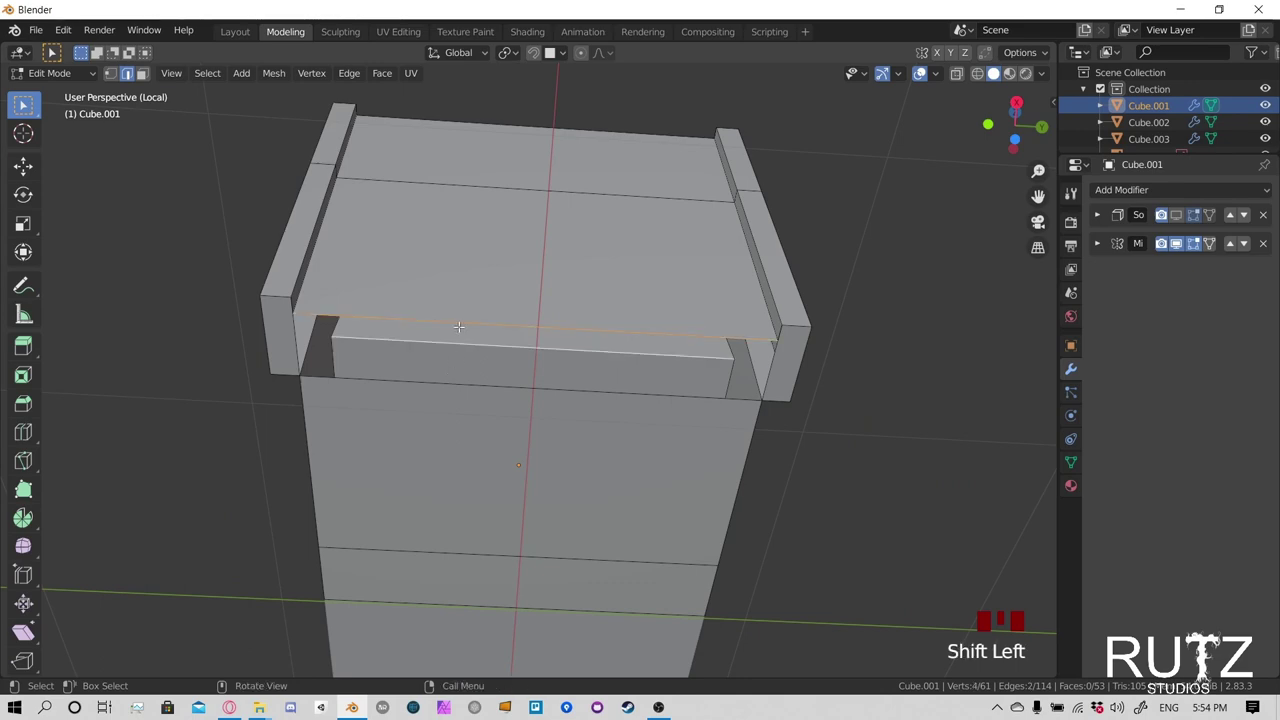
click(460, 328)
shift+click(464, 375)
middle_drag(464, 372, 563, 209)
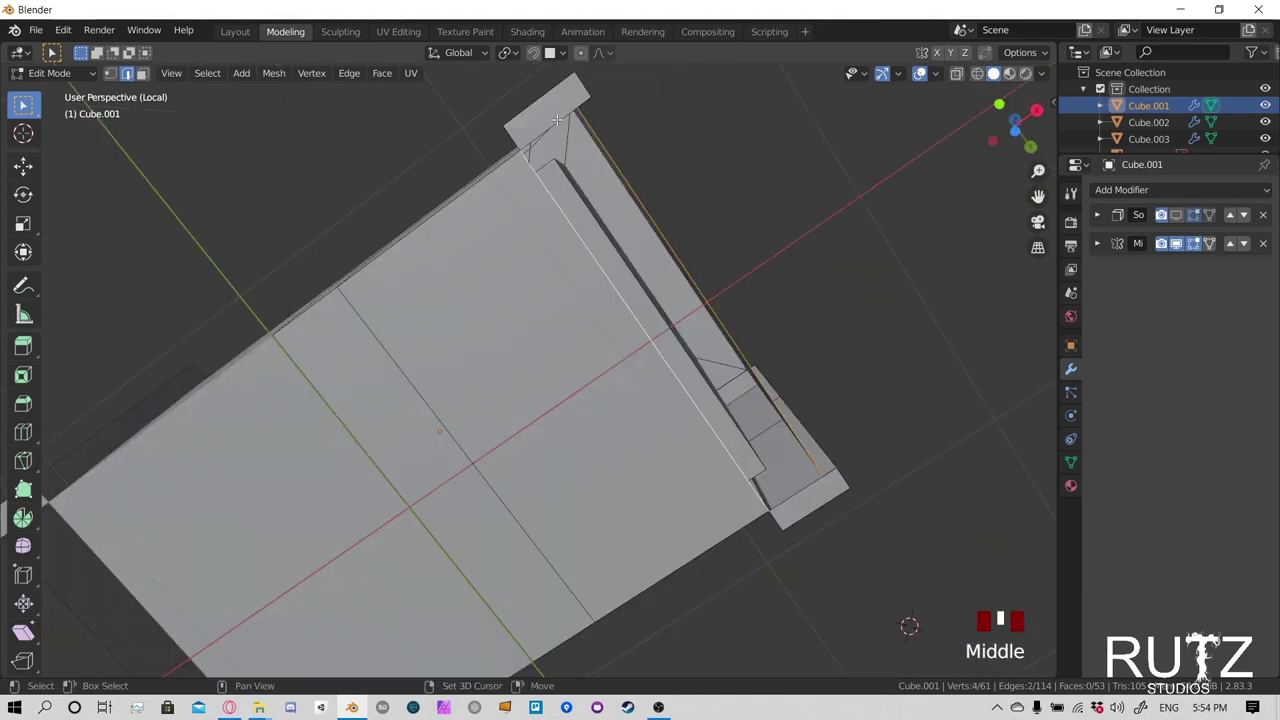
middle_drag(557, 120, 659, 434)
key(f)
scroll(438, 334, up, 2)
key(Tab)
scroll(537, 334, down, 2)
scroll(754, 429, down, 4)
key(KP_Divide)
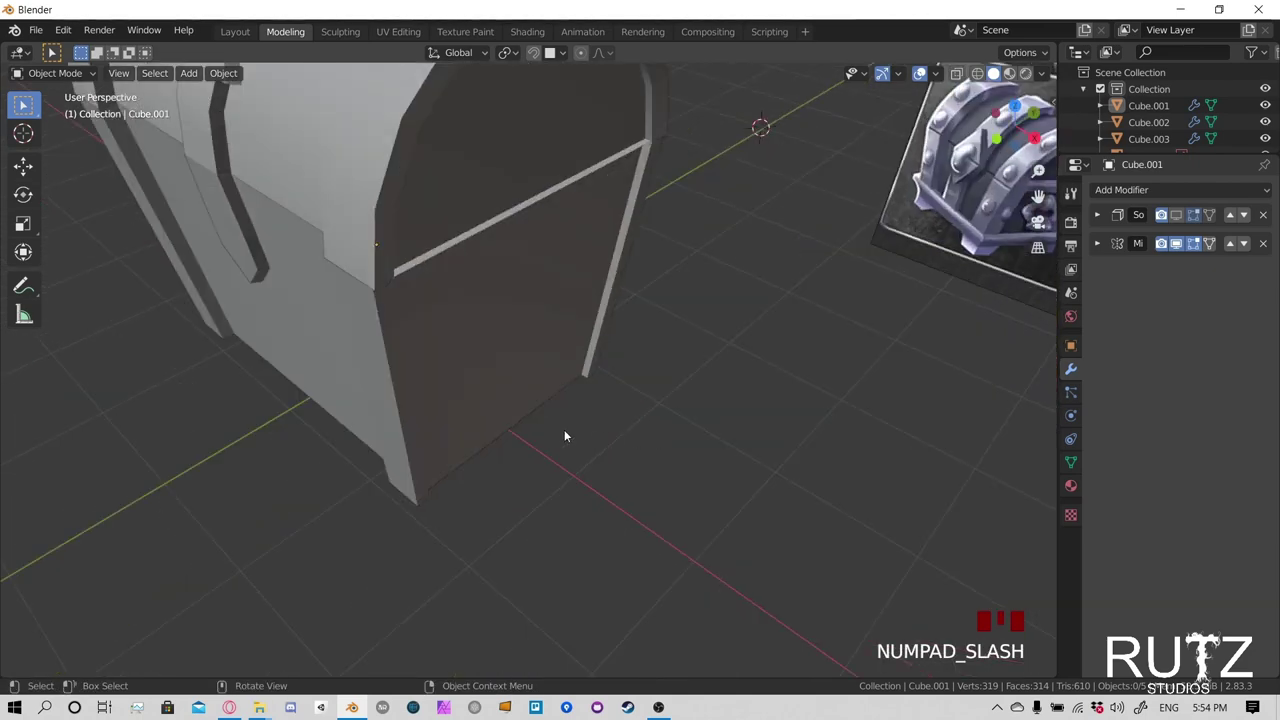
Isolate the chest lid in Local View and put it in Edit Mode
middle_drag(469, 422, 560, 420)
scroll(557, 428, up, 5)
click(551, 319)
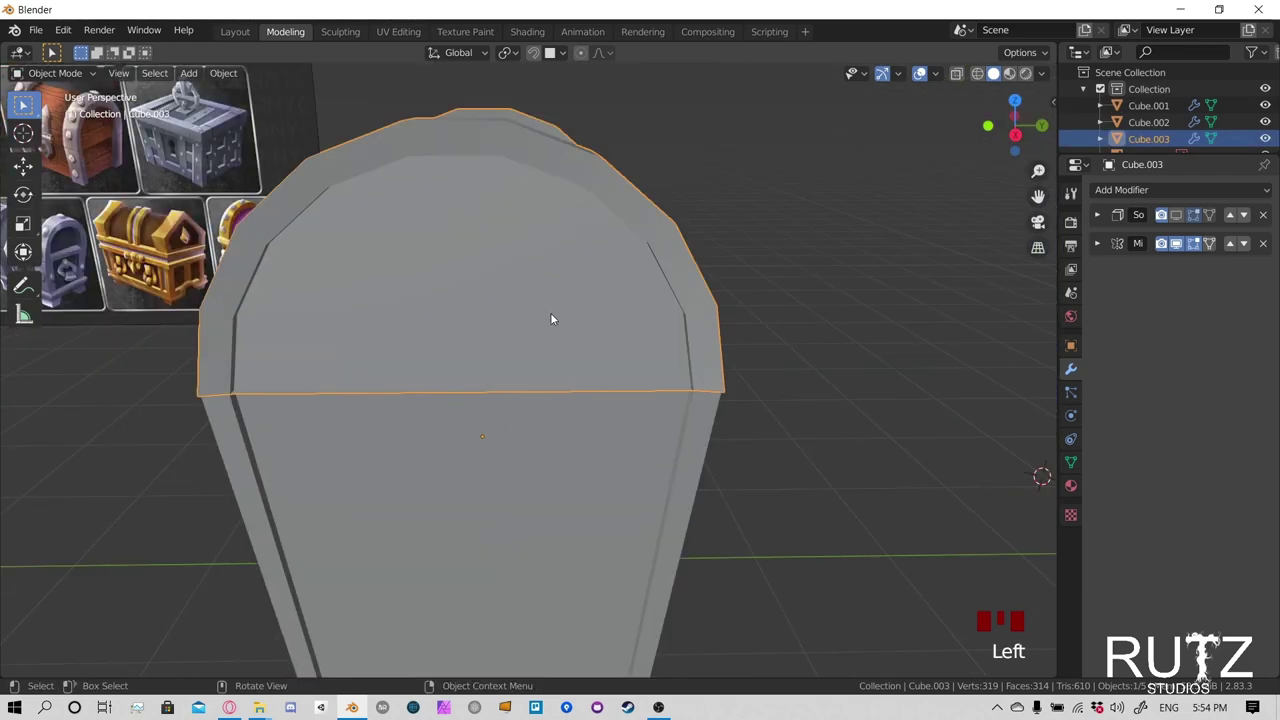
mouse_move(550, 319)
middle_down()
mouse_move(529, 357)
mouse_move(486, 386)
mouse_move(543, 320)
middle_up()
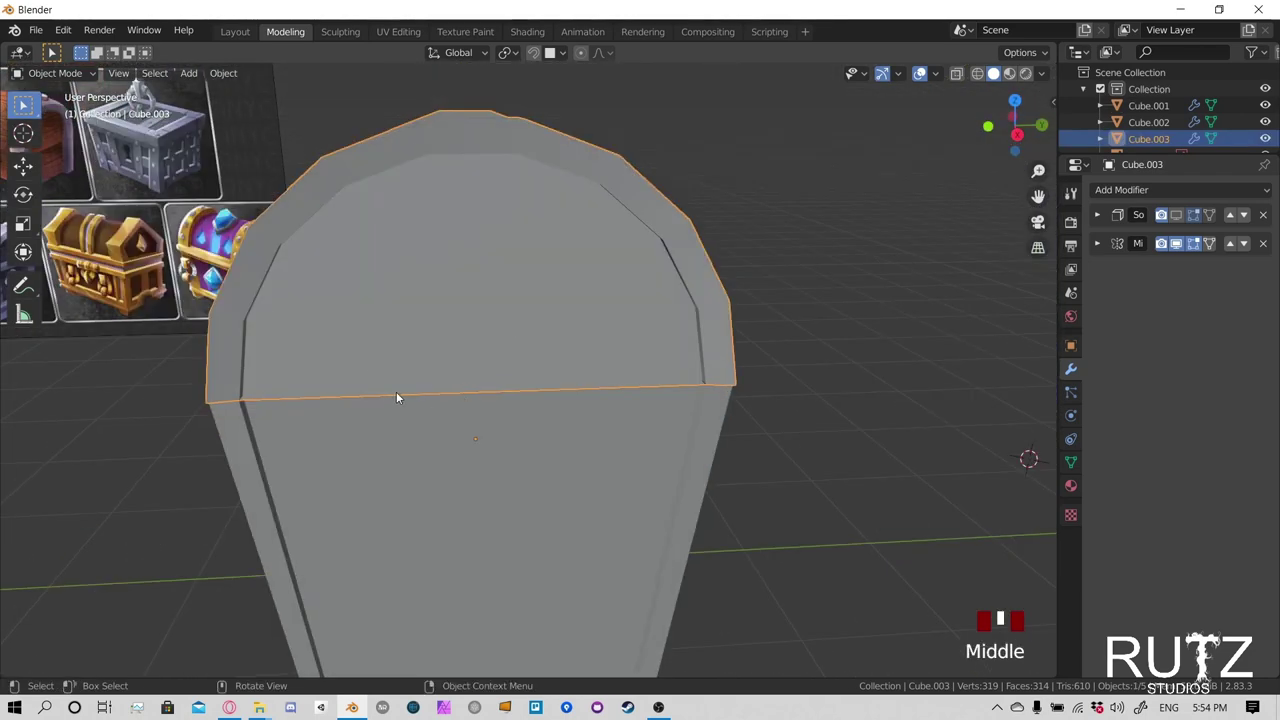
middle_drag(396, 393, 398, 284)
middle_drag(387, 198, 454, 286)
click(454, 282)
click(454, 275)
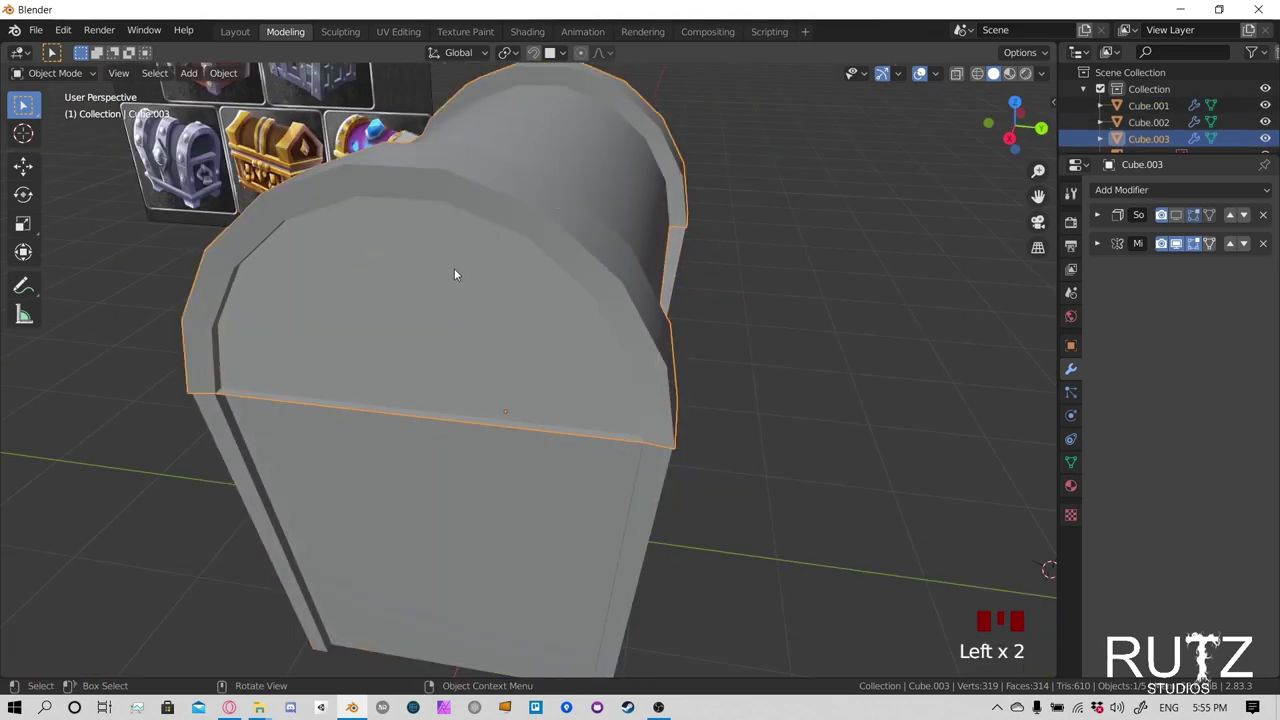
key(KP_Divide)
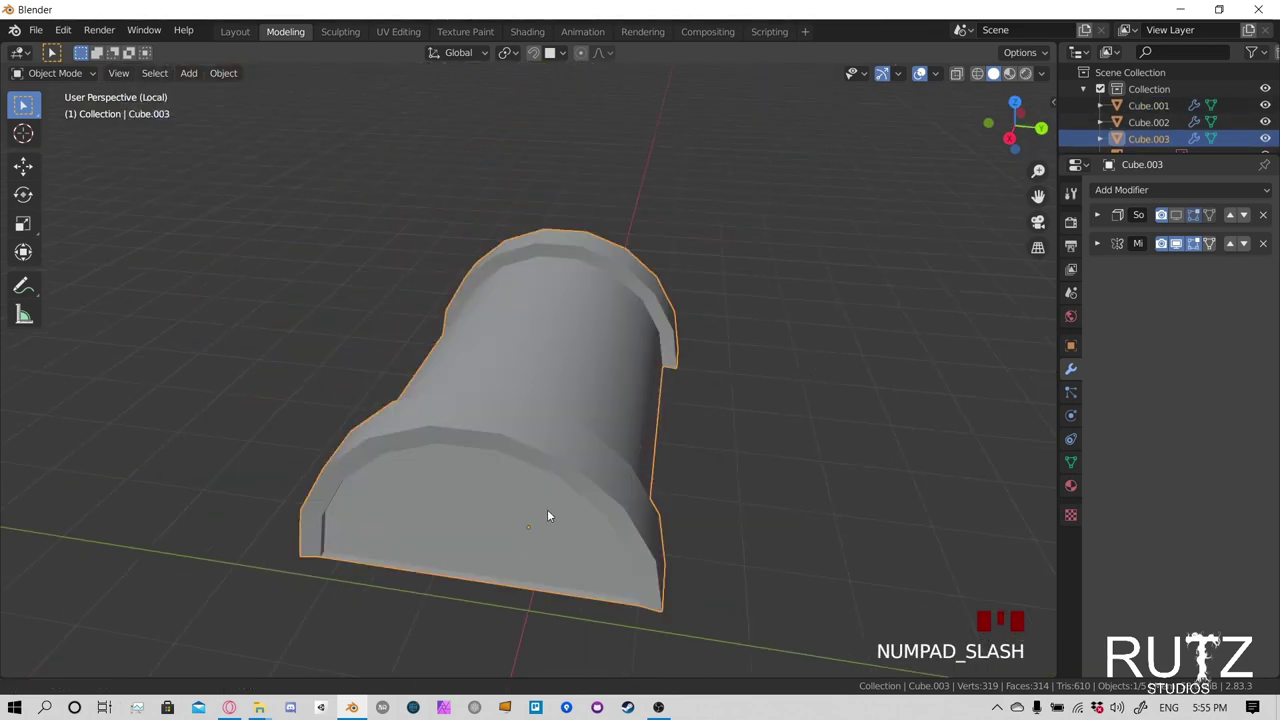
shift+middle_drag(549, 514, 244, 148)
click(55, 73)
click(55, 110)
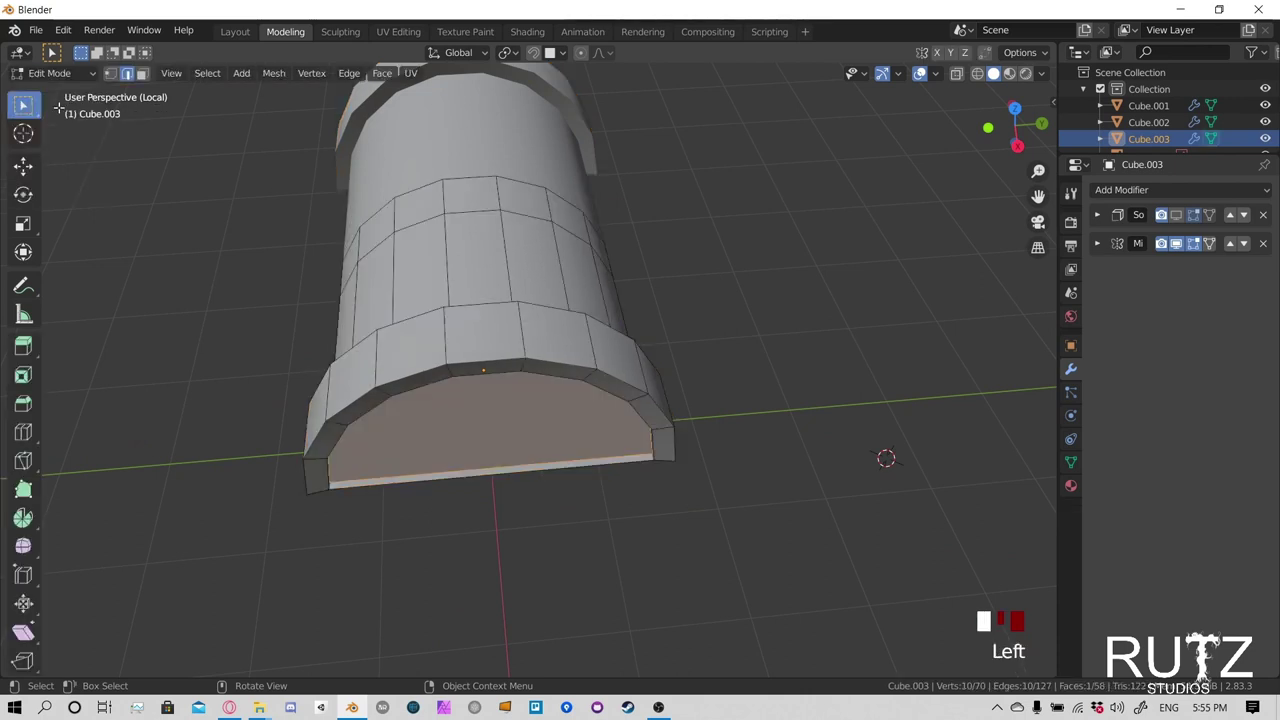
Delete the narrow strip face along the lower edge of the lid's recessed end panel
click(514, 467)
middle_drag(514, 467, 471, 431)
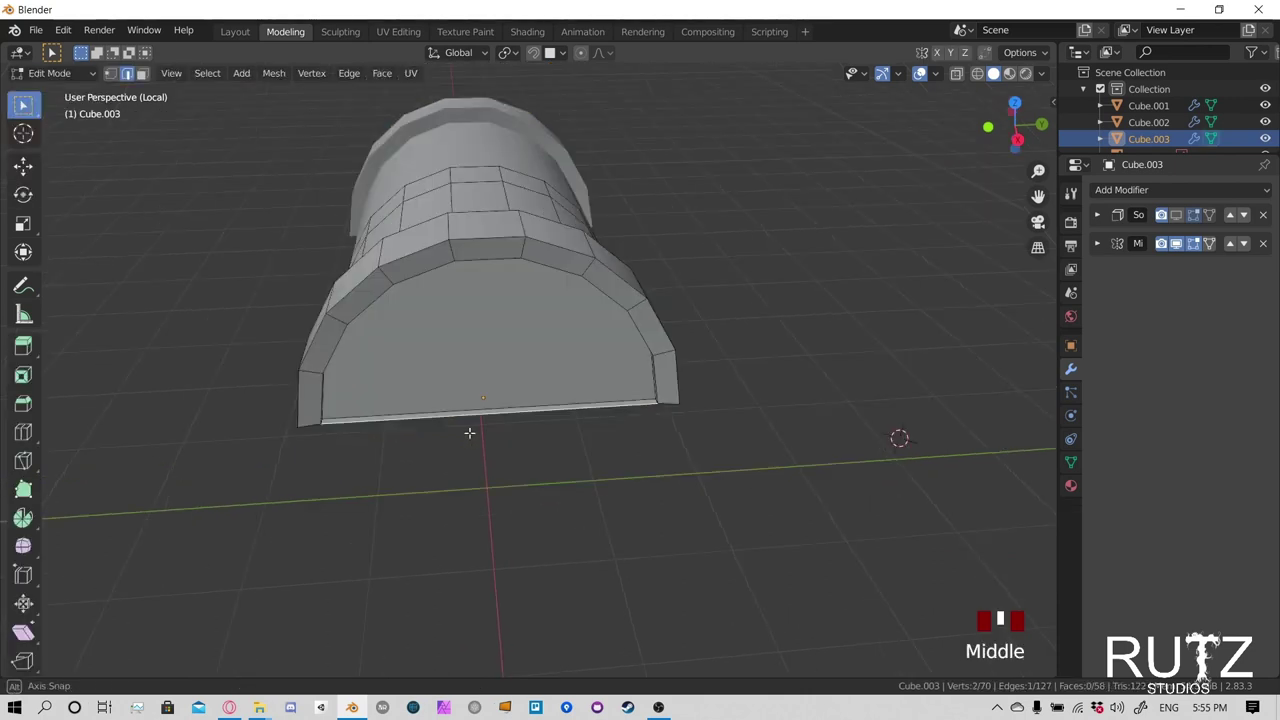
key(3)
click(455, 413)
middle_drag(428, 340, 569, 486)
key(s)
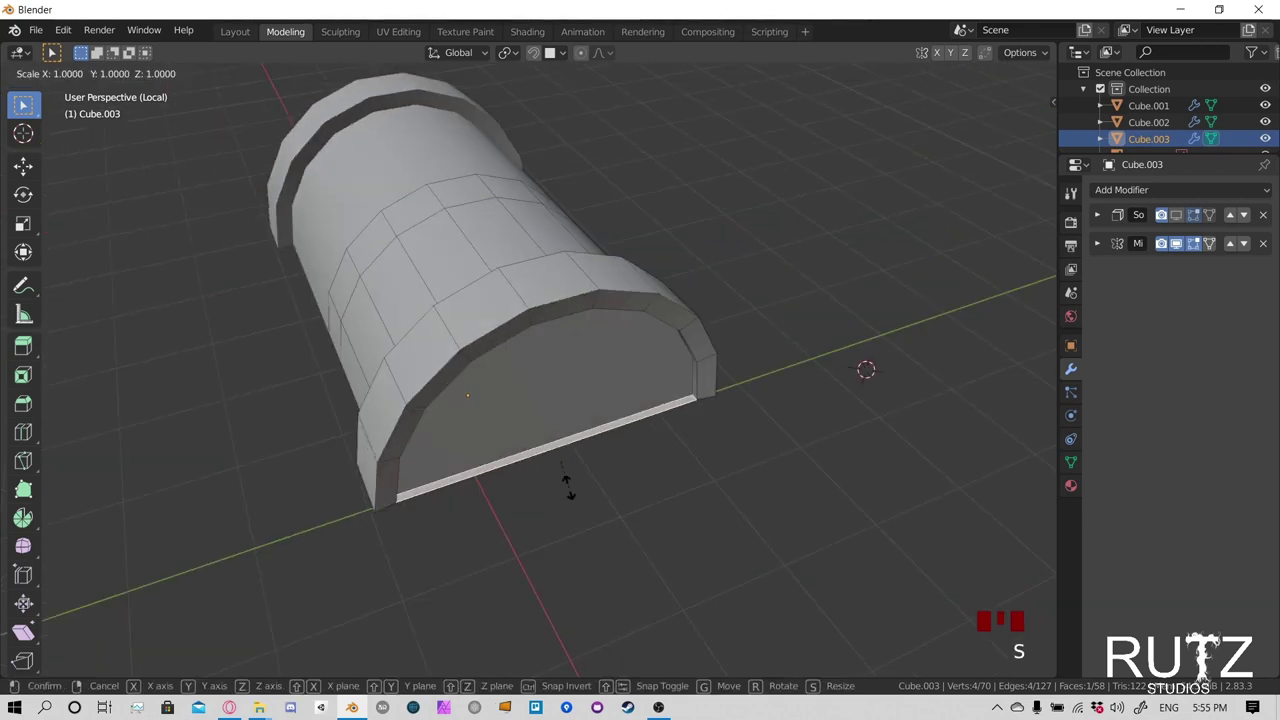
right_click(586, 466)
key(x)
click(582, 471)
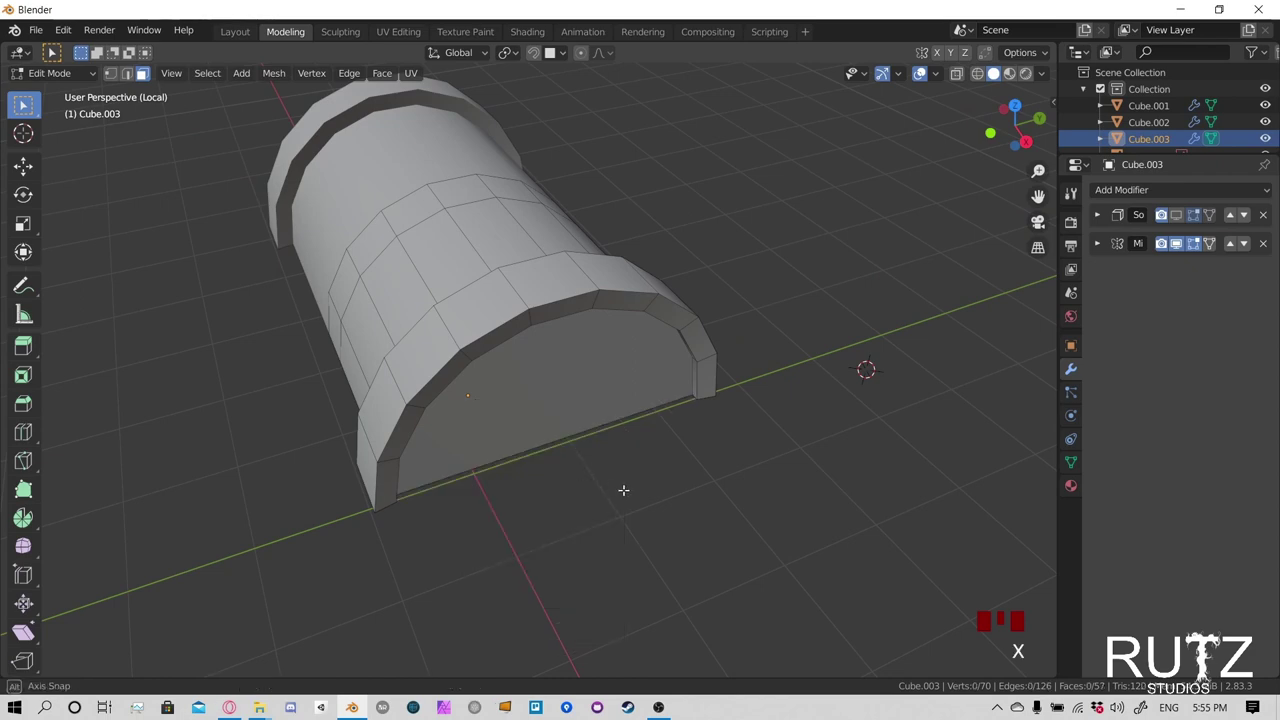
Leave the lid's Local View, return to Object Mode and deselect everything
middle_drag(623, 486, 601, 377)
scroll(601, 377, up, 3)
middle_drag(586, 291, 499, 372)
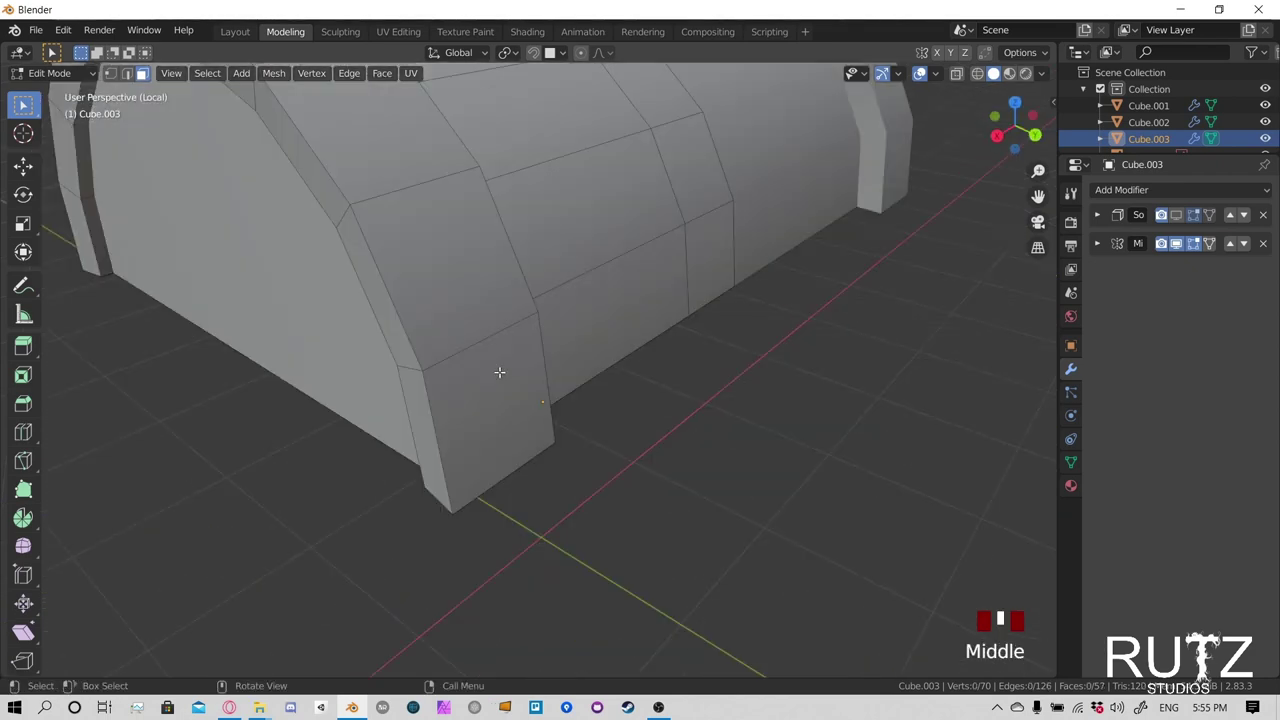
key(KP_Divide)
scroll(486, 466, down, 2)
middle_drag(486, 466, 402, 431)
scroll(603, 371, down, 2)
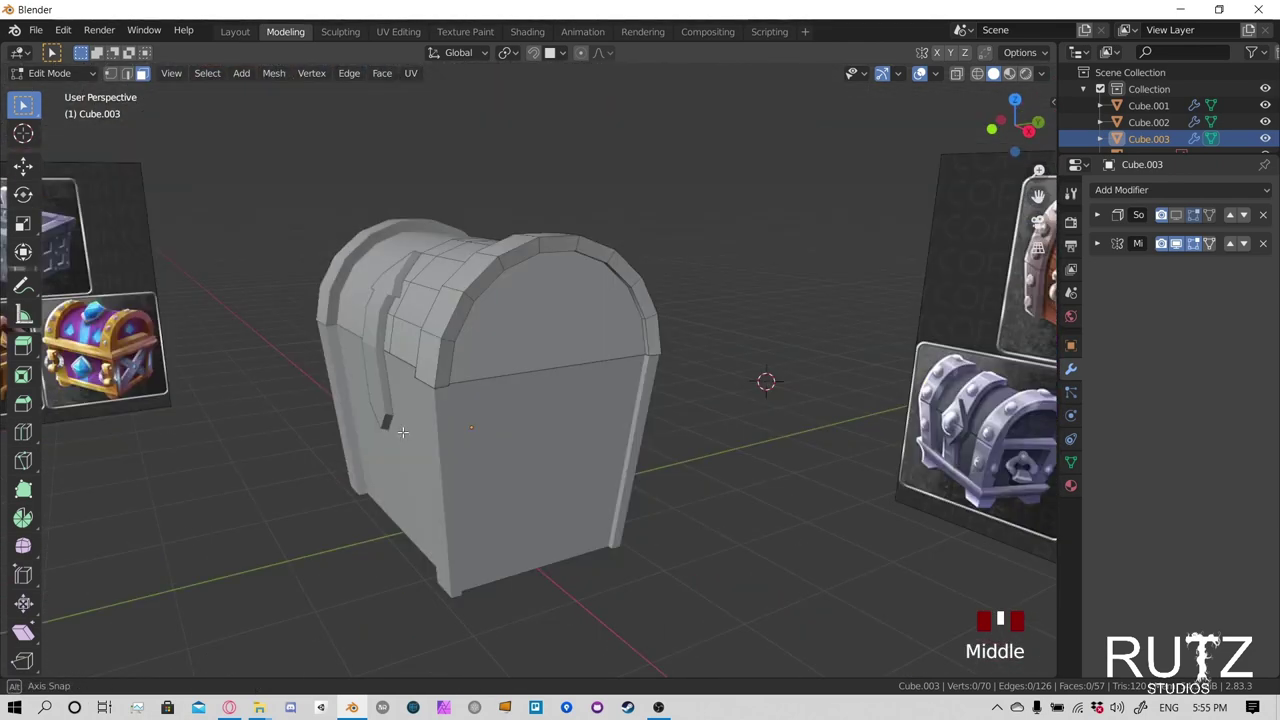
click(55, 73)
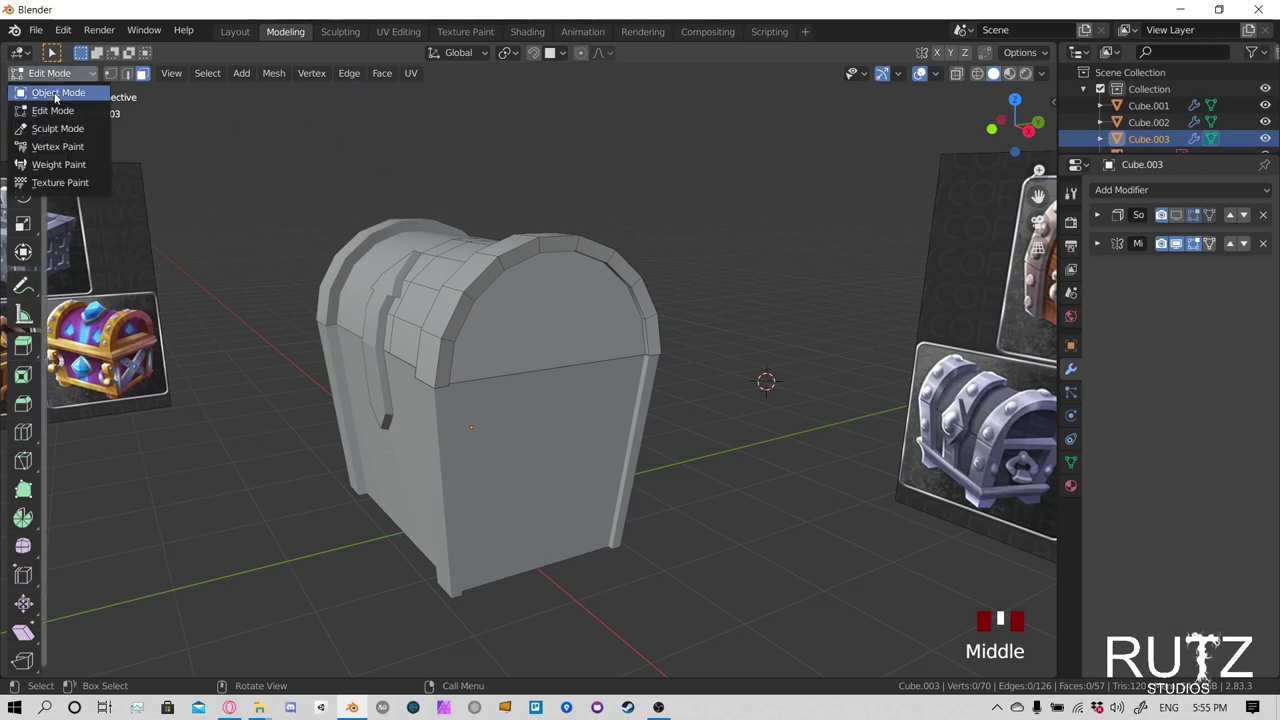
click(62, 91)
click(732, 330)
Examine the chest's front and end against the reference images
middle_drag(732, 330, 718, 402)
scroll(588, 345, down, 2)
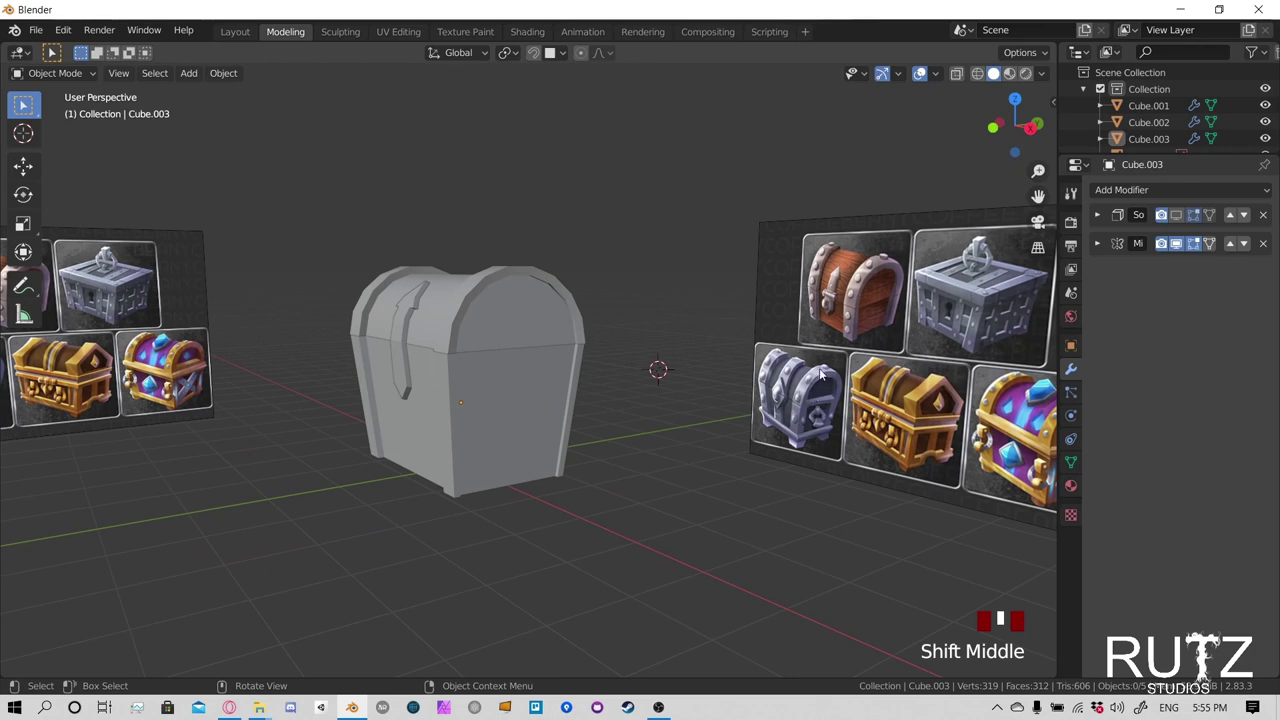
middle_drag(463, 359, 352, 383)
scroll(487, 368, up, 3)
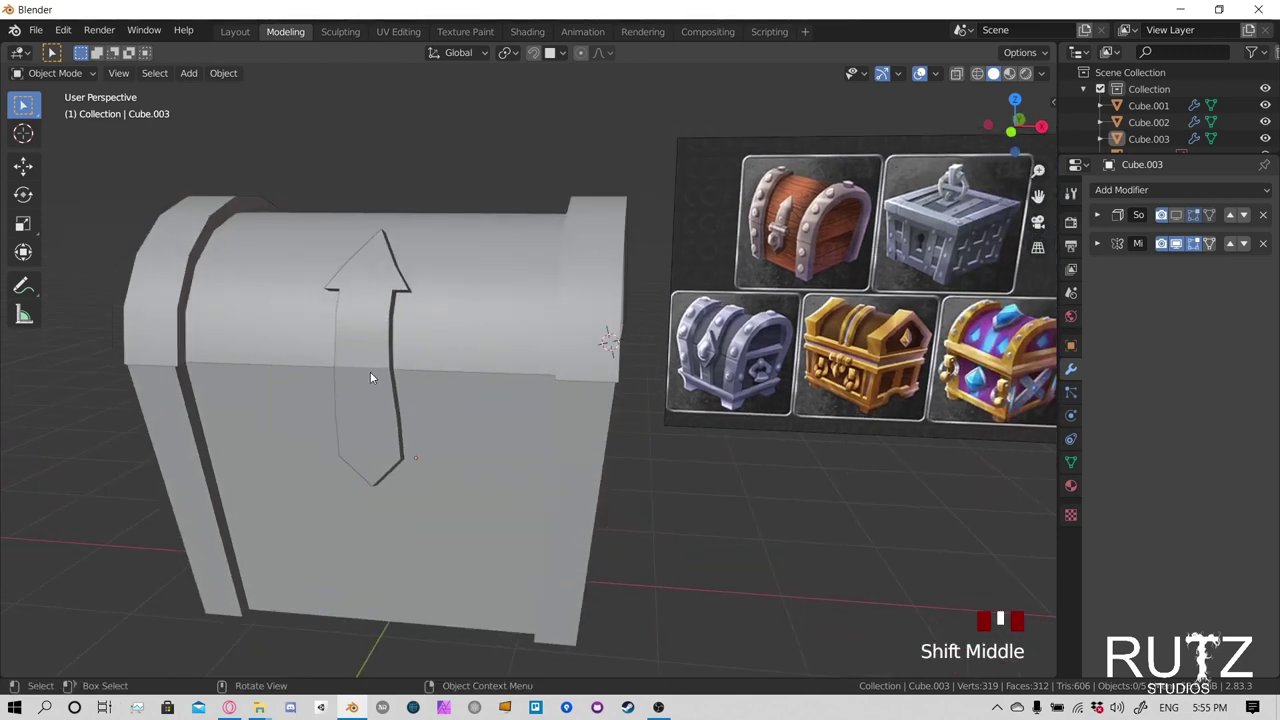
middle_drag(370, 373, 356, 347)
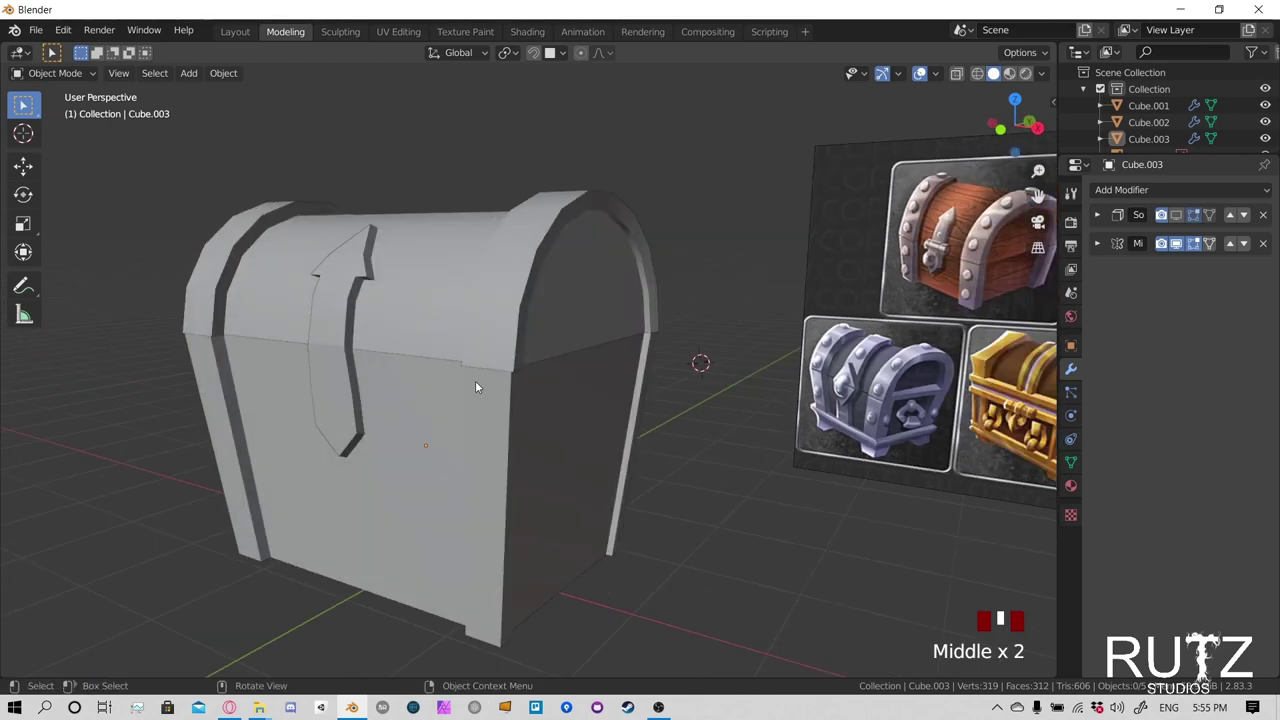
scroll(475, 381, down, 2)
scroll(475, 380, up, 1)
click(508, 293)
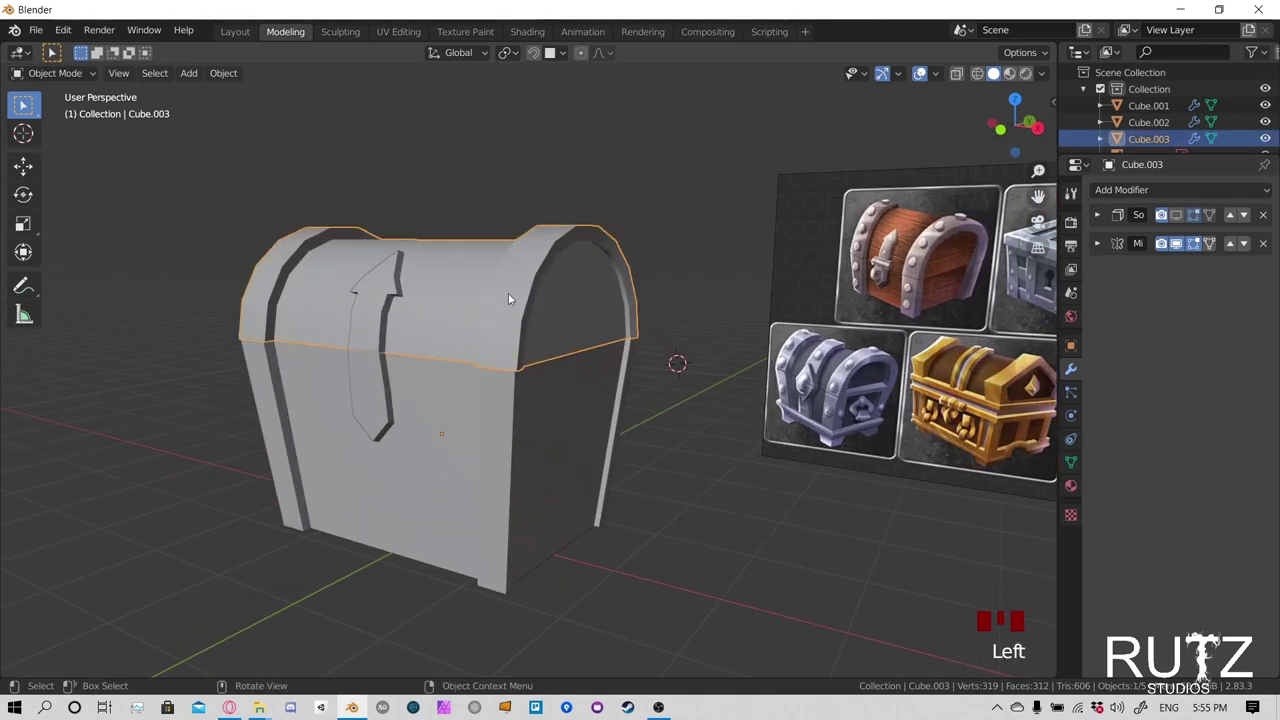
key(shift+a)
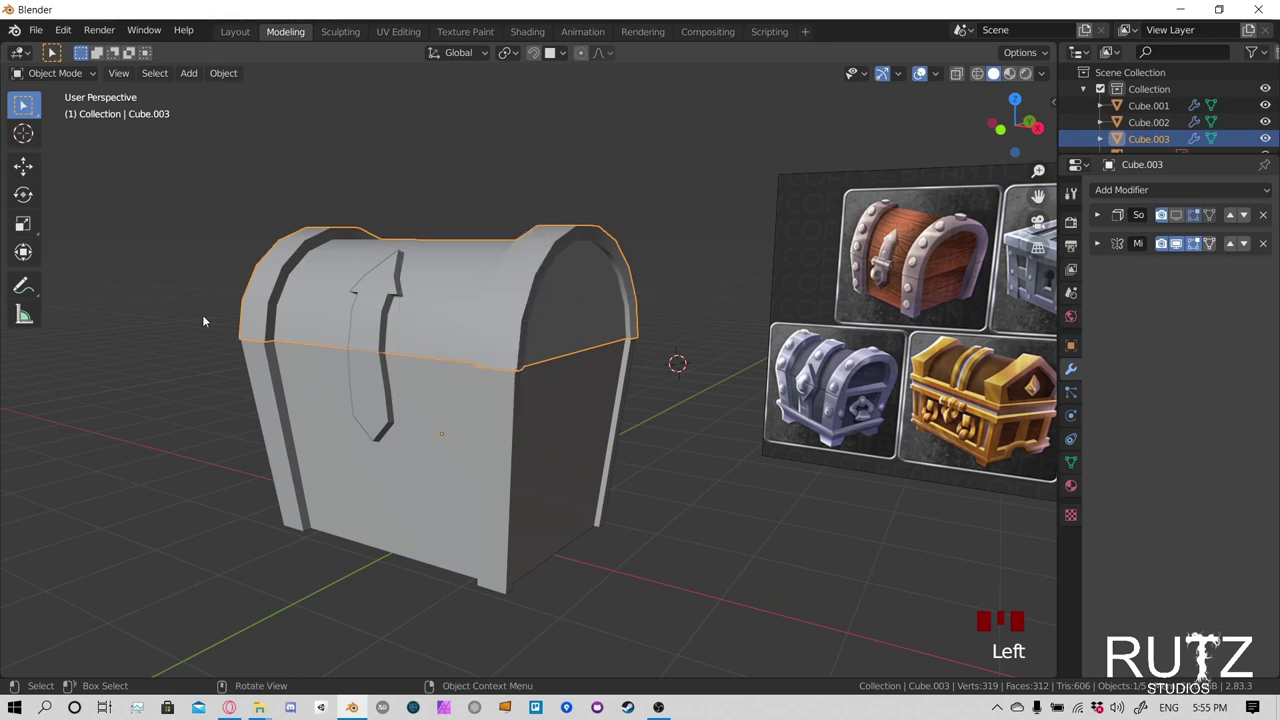
click(165, 324)
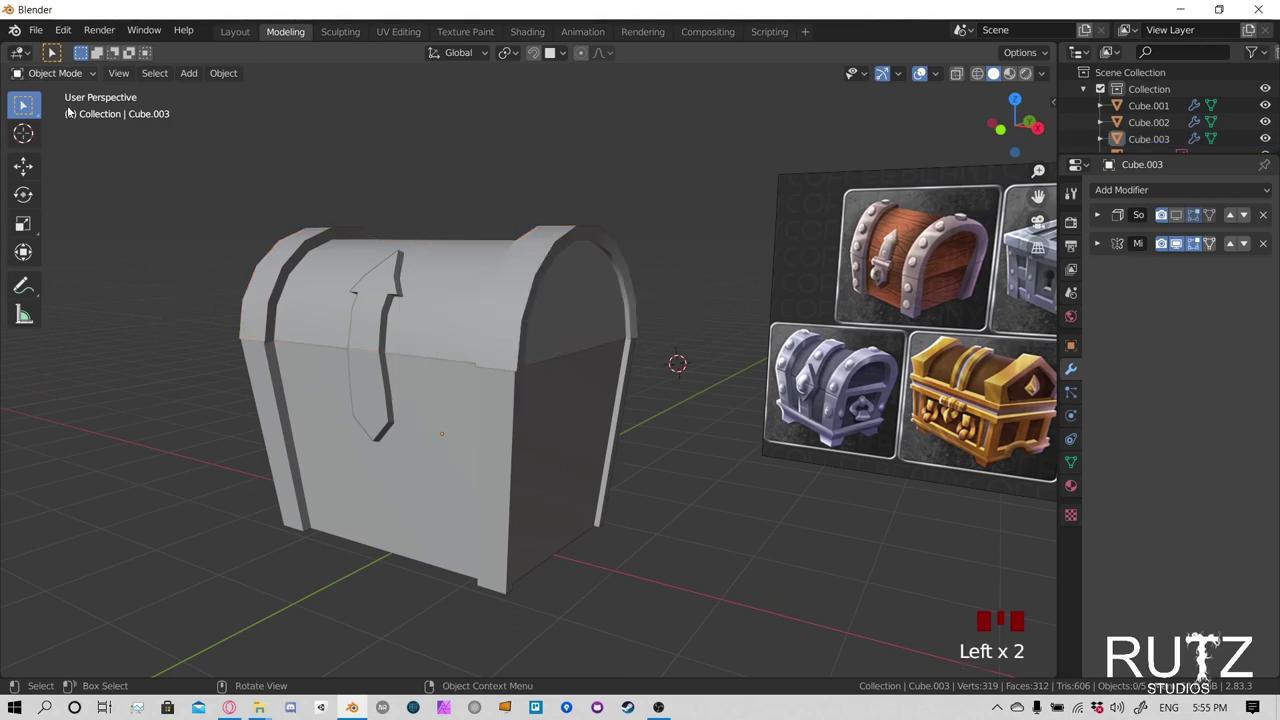
triple_click(128, 332)
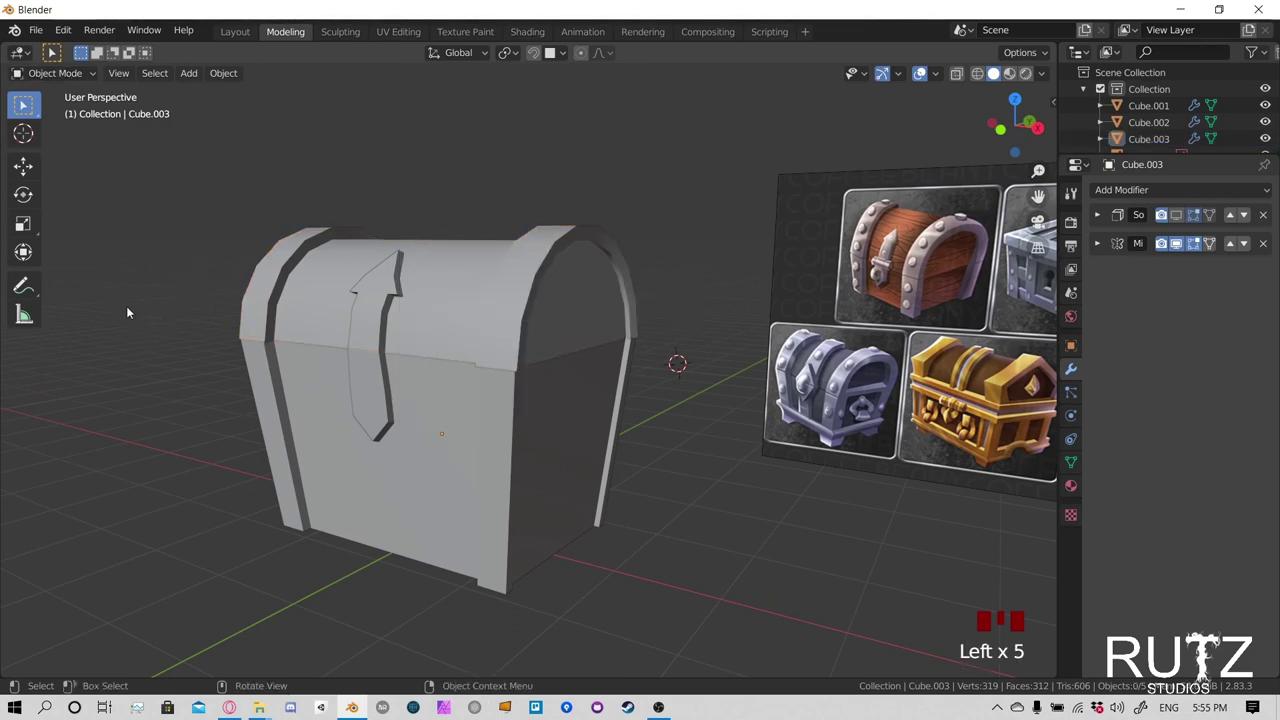
Add a cylinder mesh at the 3D cursor and reduce it to 10 vertices
key(shift+a)
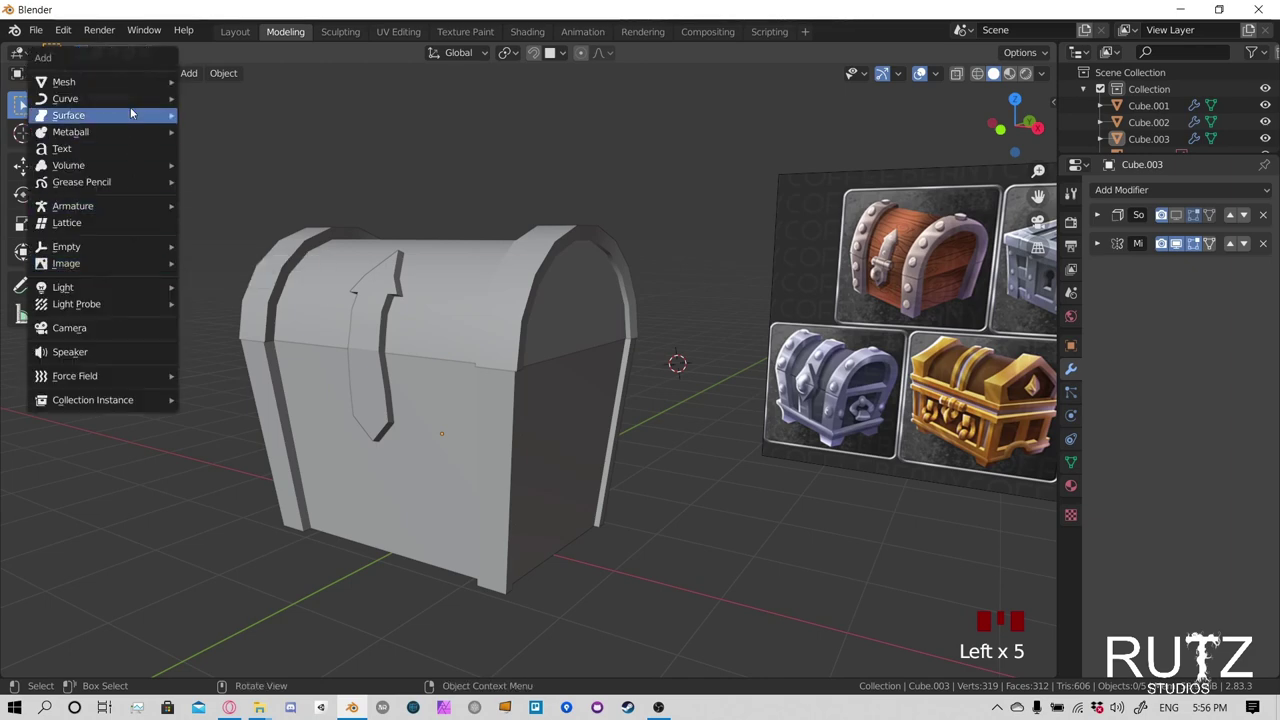
mouse_move(130, 85)
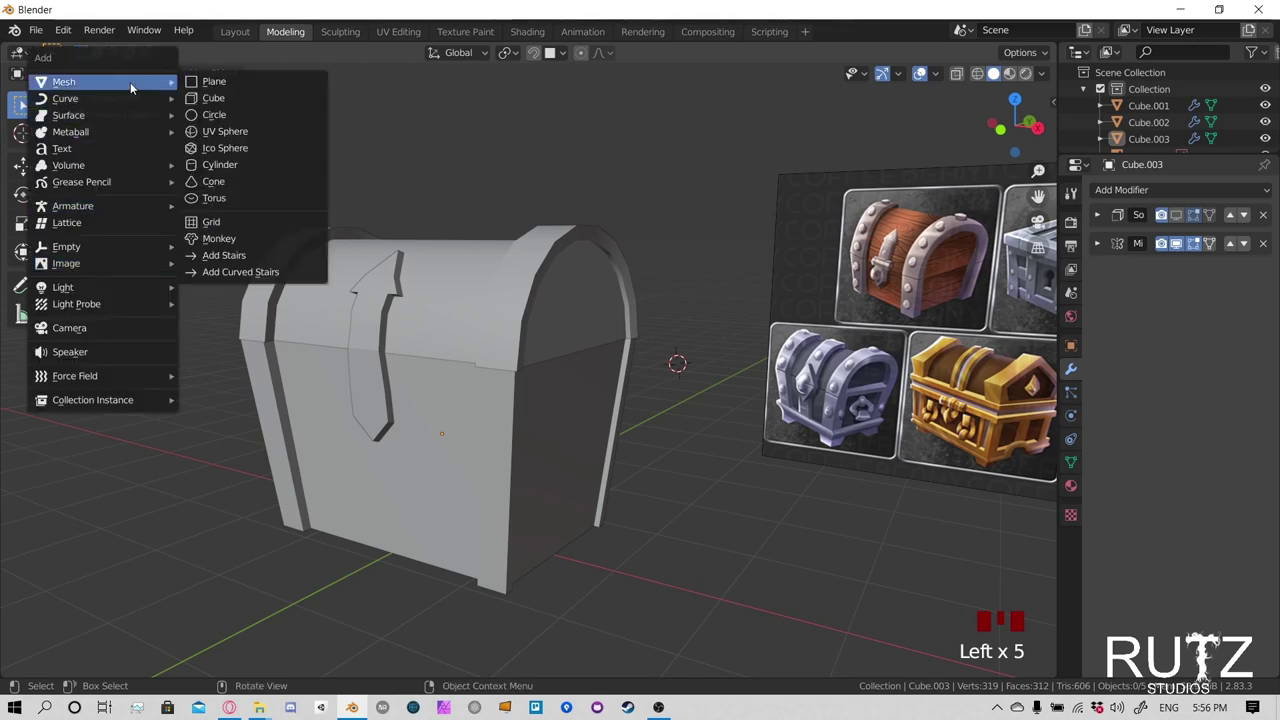
click(220, 165)
middle_drag(790, 400, 100, 374)
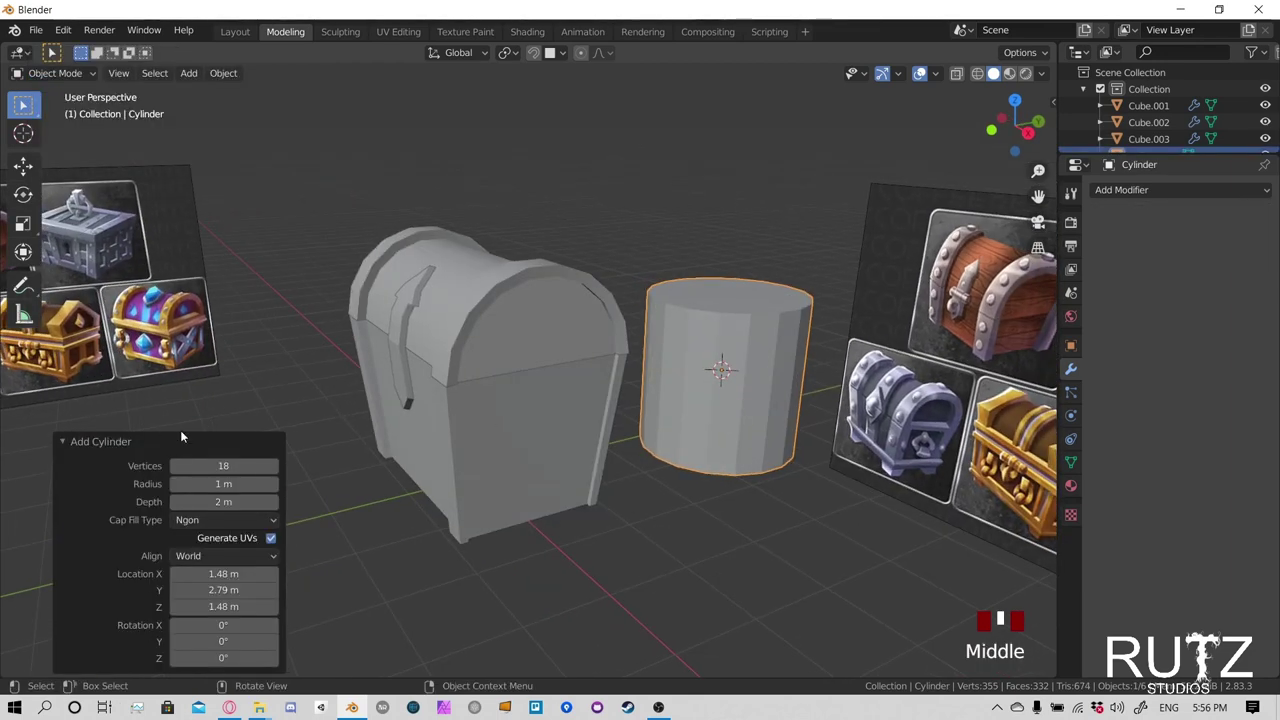
drag(221, 466, 221, 466)
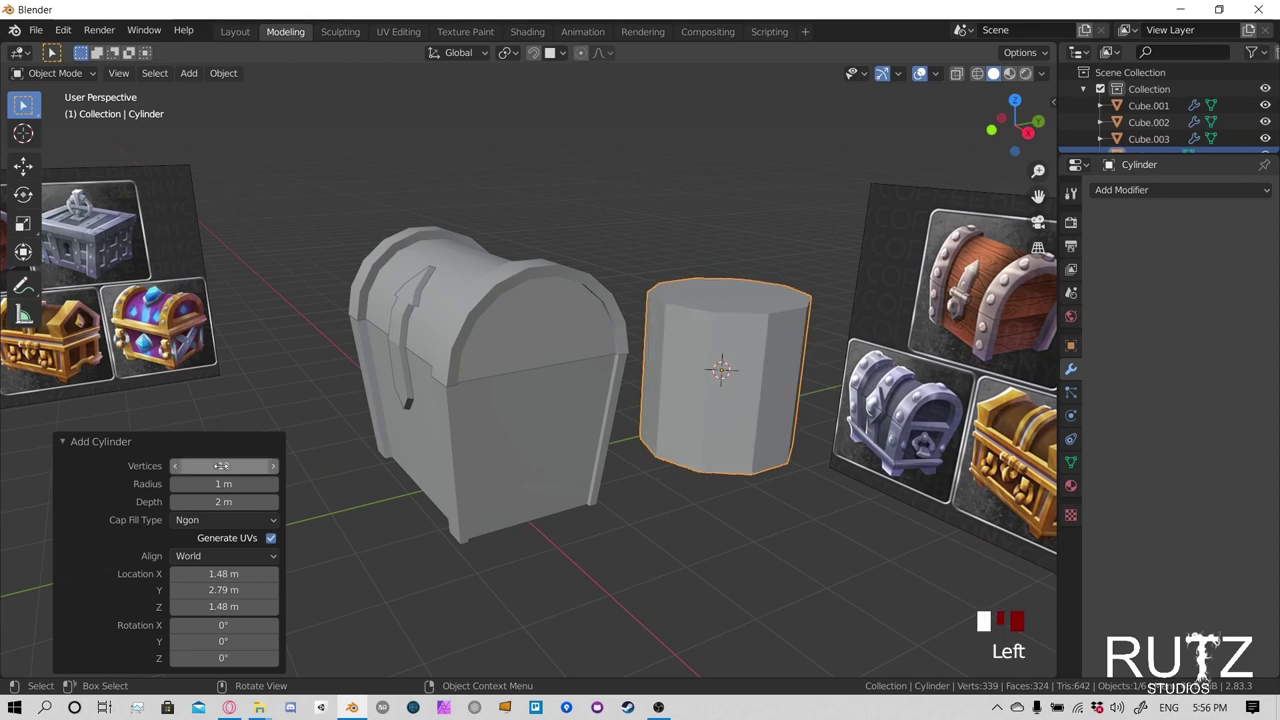
Try a depth of 0.5 m on the cylinder with radii of 0.2 m and 0.1 m
middle_drag(795, 356, 826, 345)
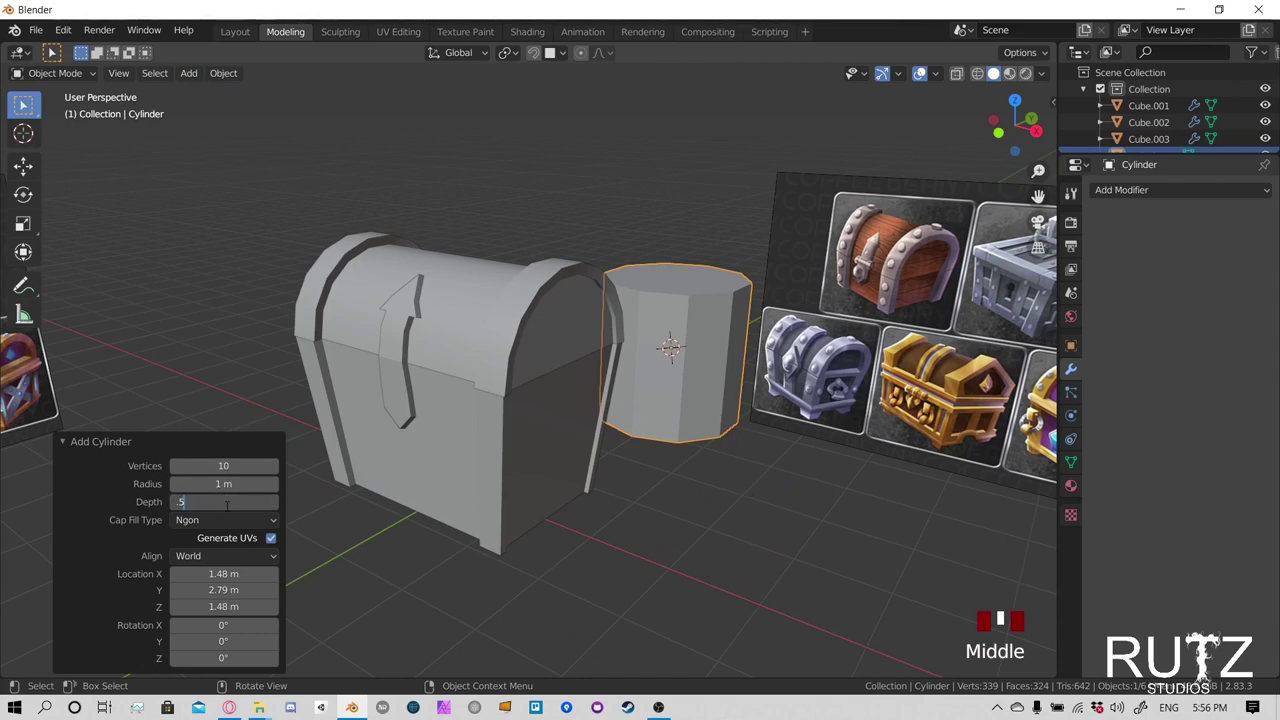
click(227, 504)
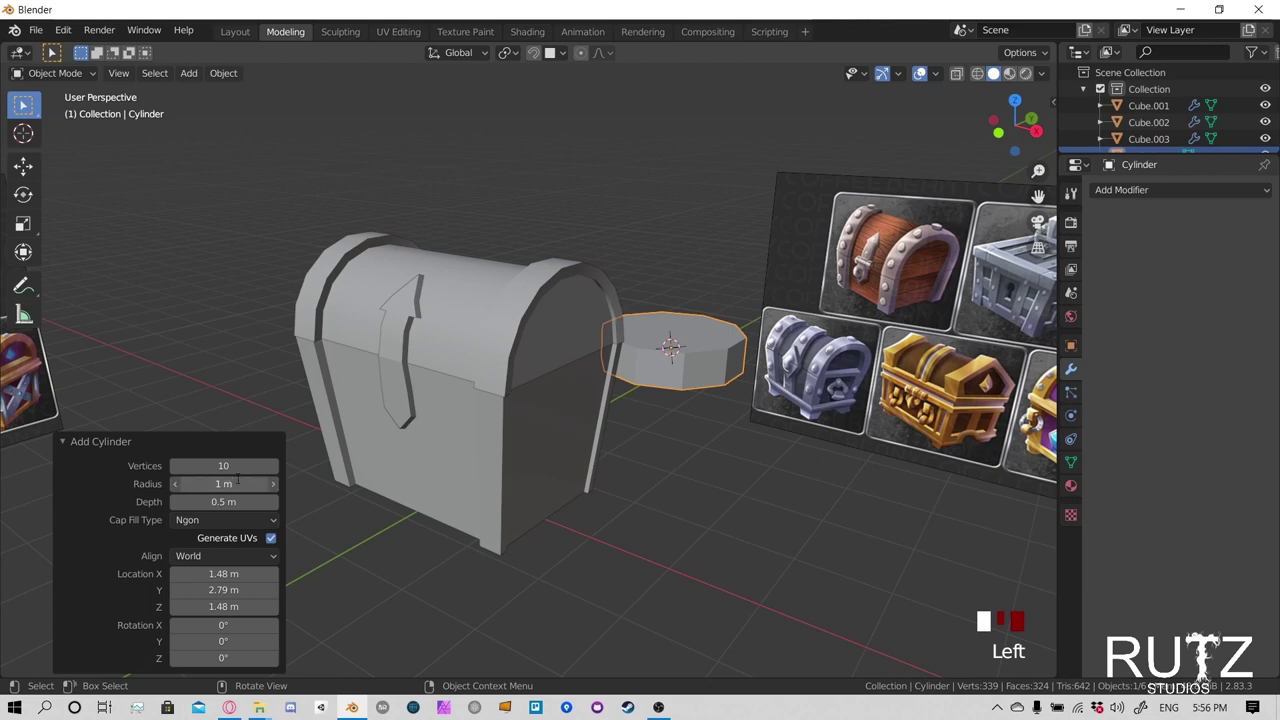
click(238, 479)
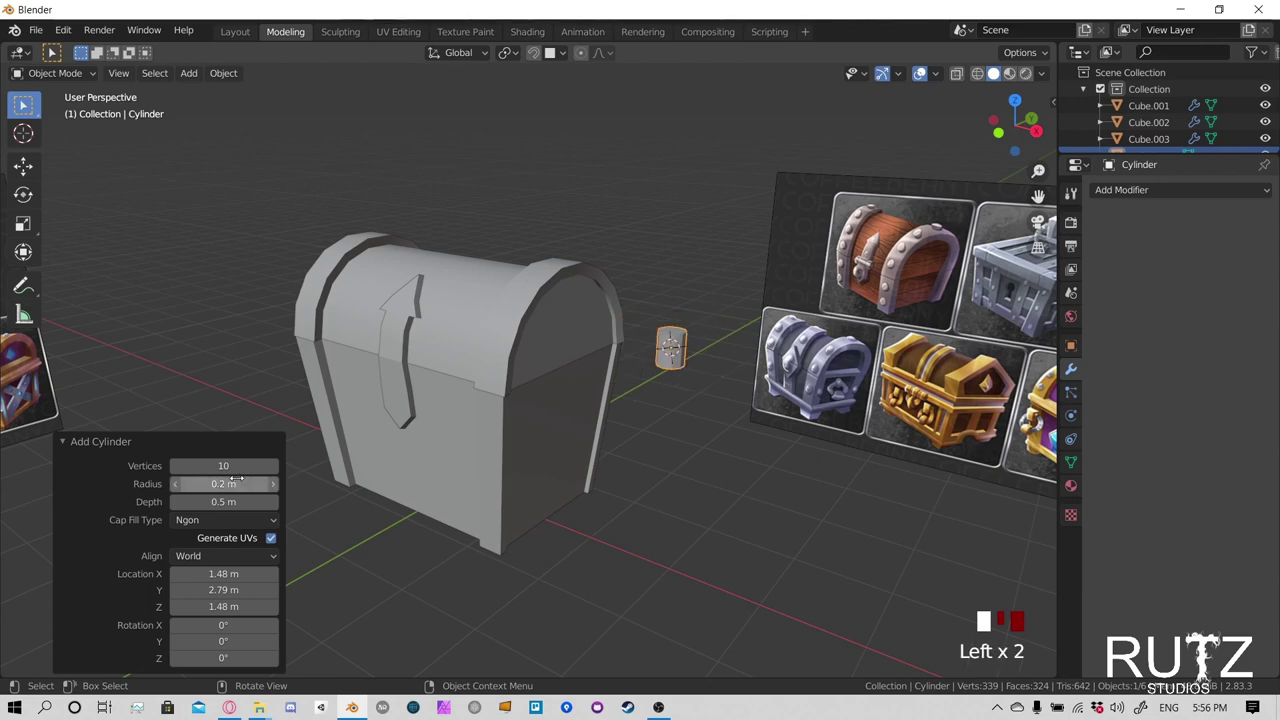
middle_drag(618, 415, 660, 410)
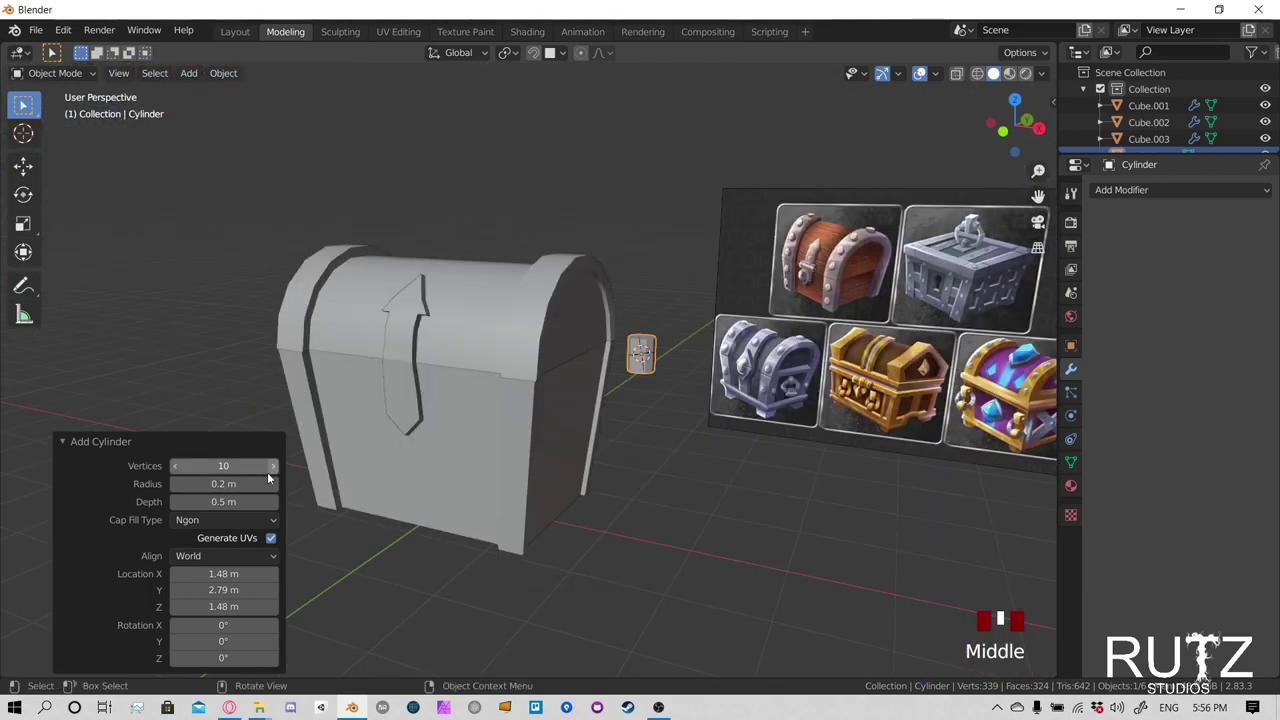
click(245, 483)
click(249, 482)
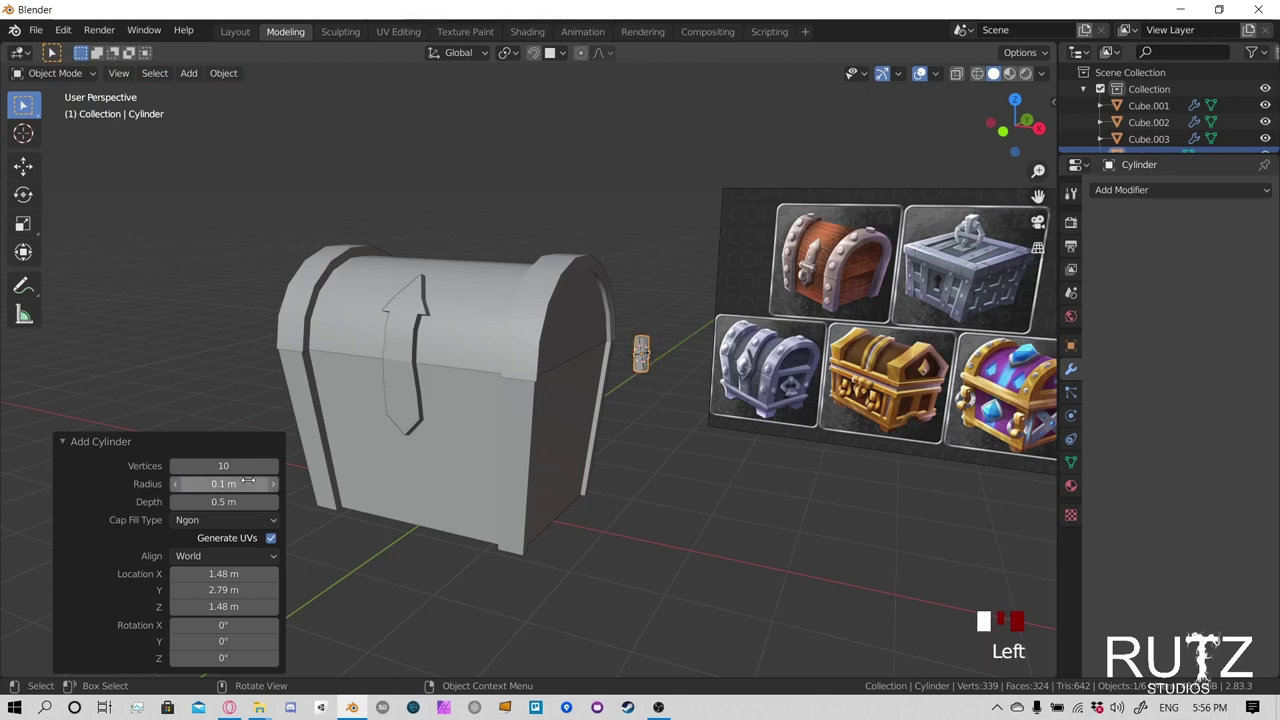
middle_drag(712, 366, 700, 400)
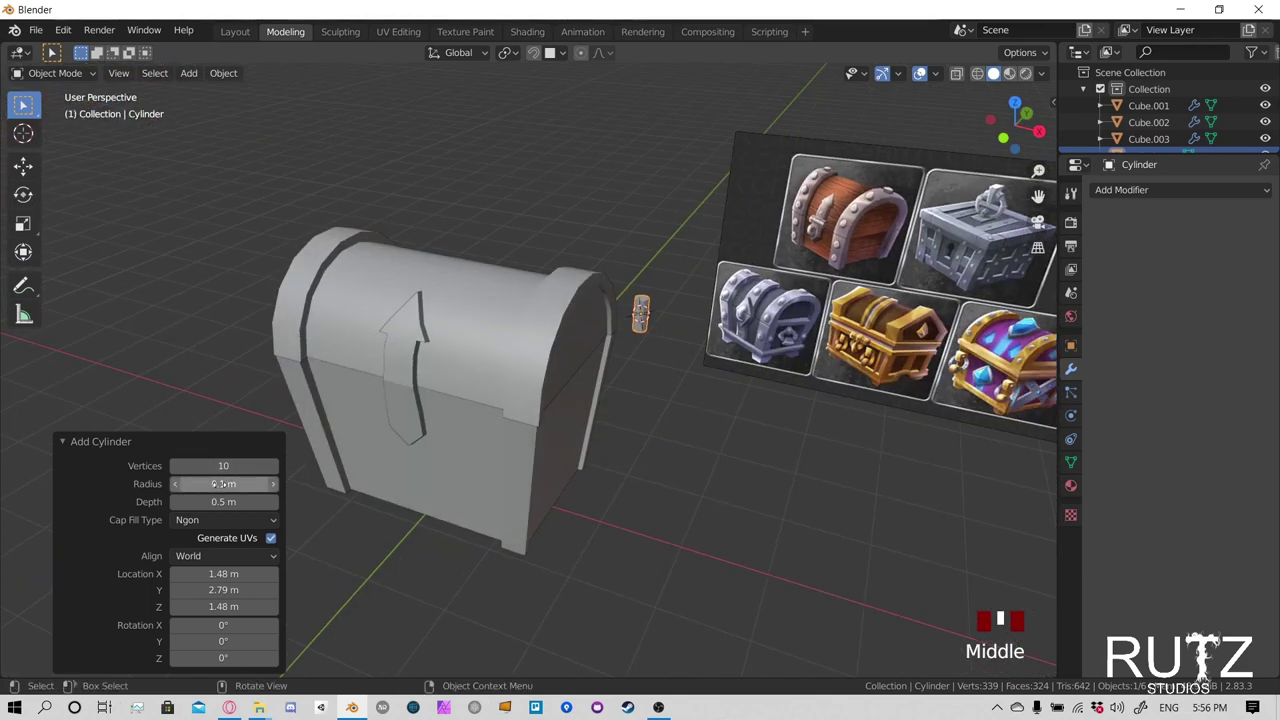
Set the cylinder's radius to 0.15 m and its depth to 0.1 m
click(298, 481)
middle_drag(680, 410, 720, 390)
text(.1)
click(231, 502)
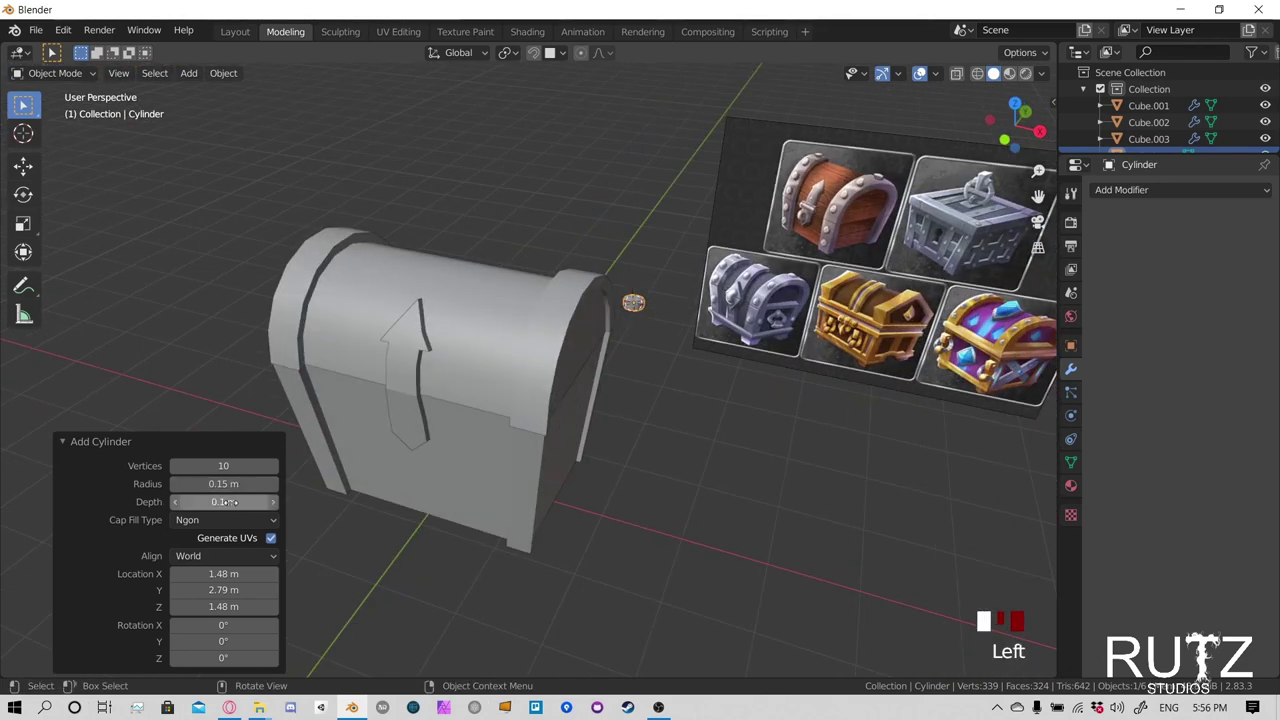
middle_drag(618, 426, 646, 419)
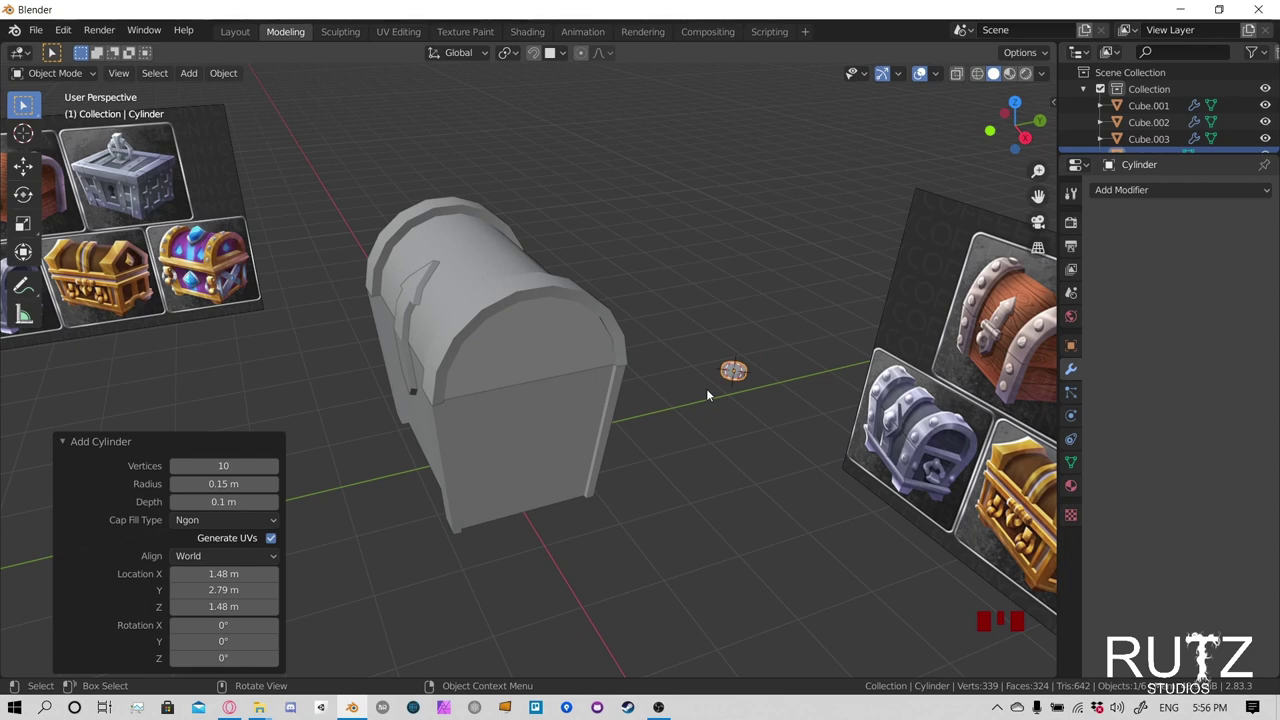
key(KP_Decimal)
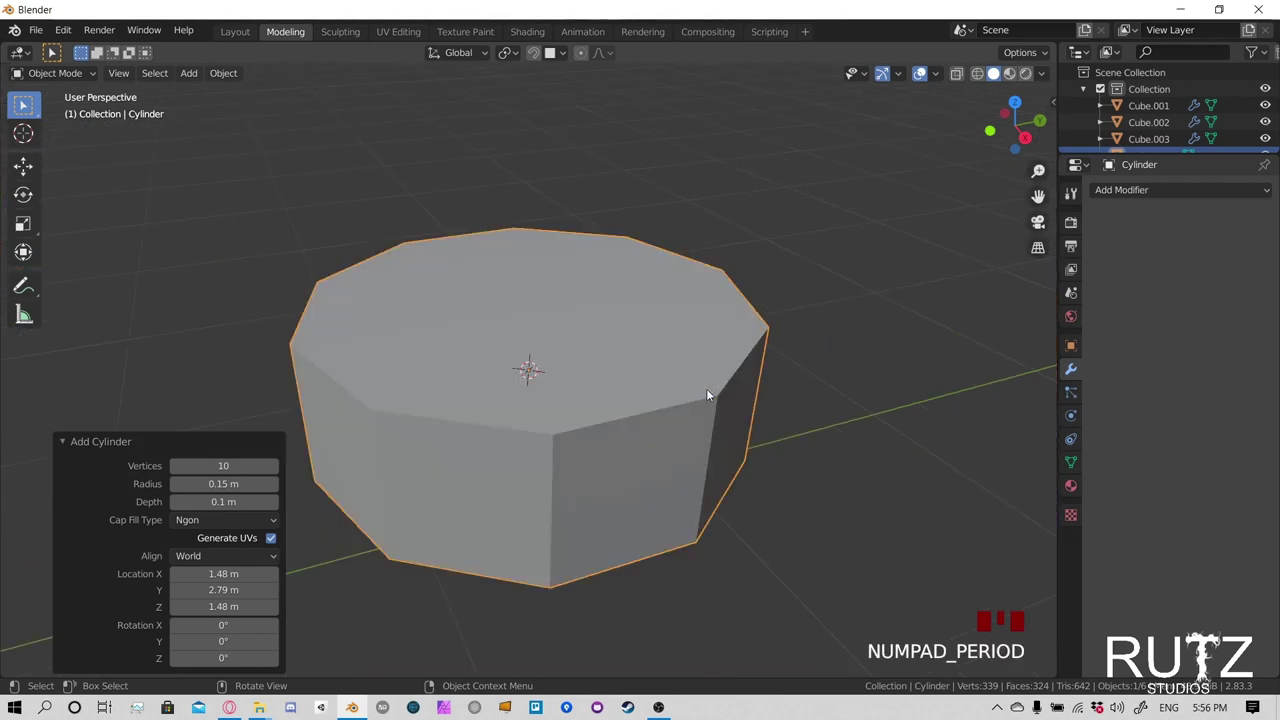
scroll(709, 394, down, 3)
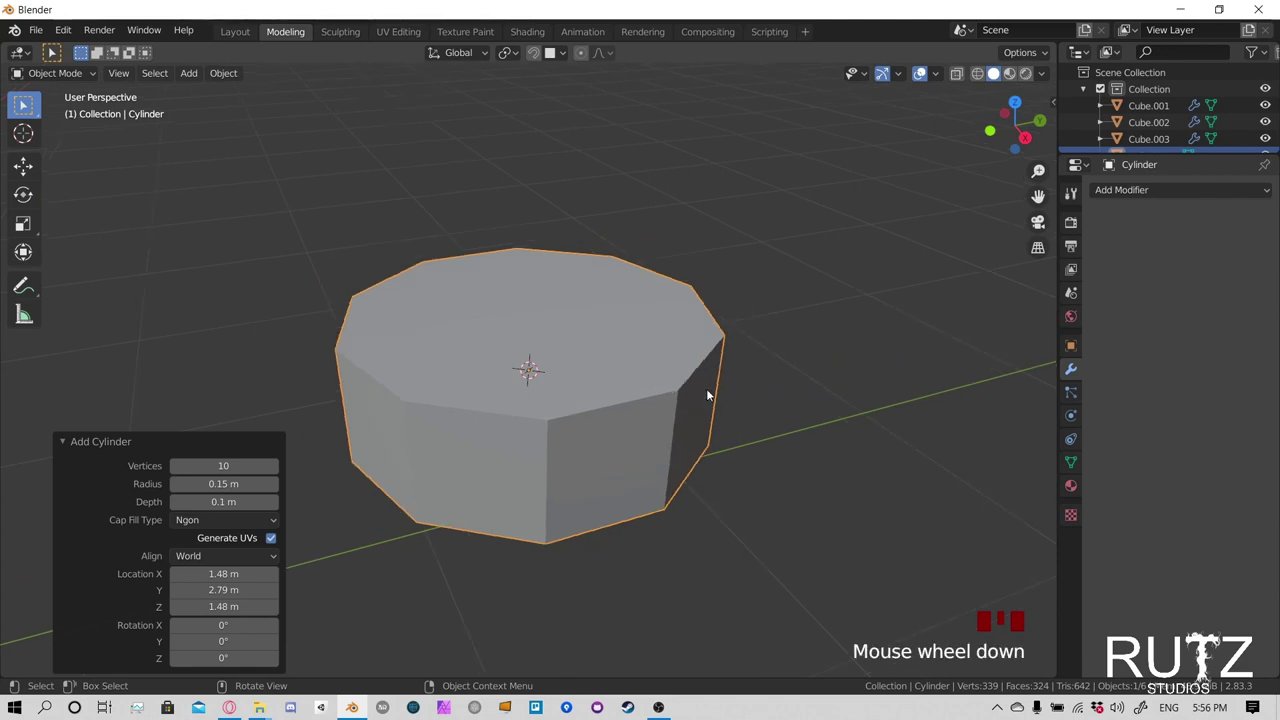
Examine the new cylinder's size and shape against the chest and the studs in the reference images
scroll(754, 394, up, 2)
middle_drag(754, 394, 608, 380)
scroll(641, 411, down, 10)
scroll(502, 397, up, 6)
scroll(501, 395, down, 7)
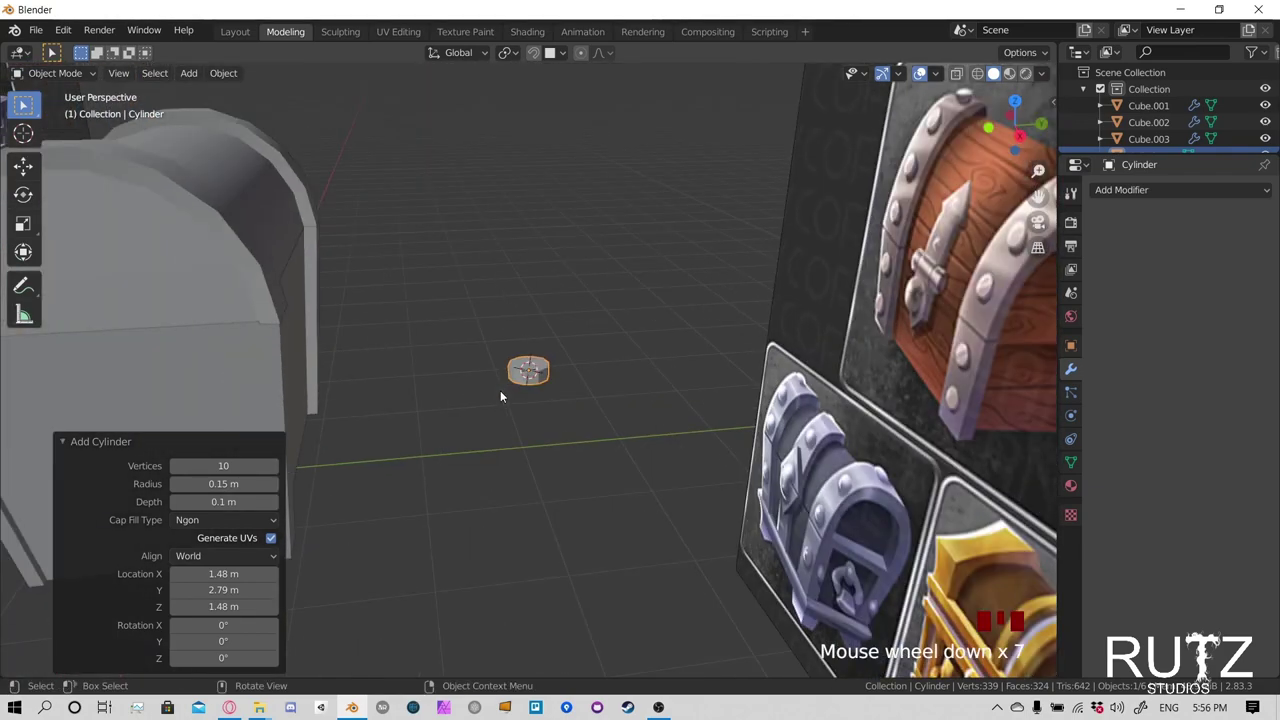
scroll(502, 392, up, 4)
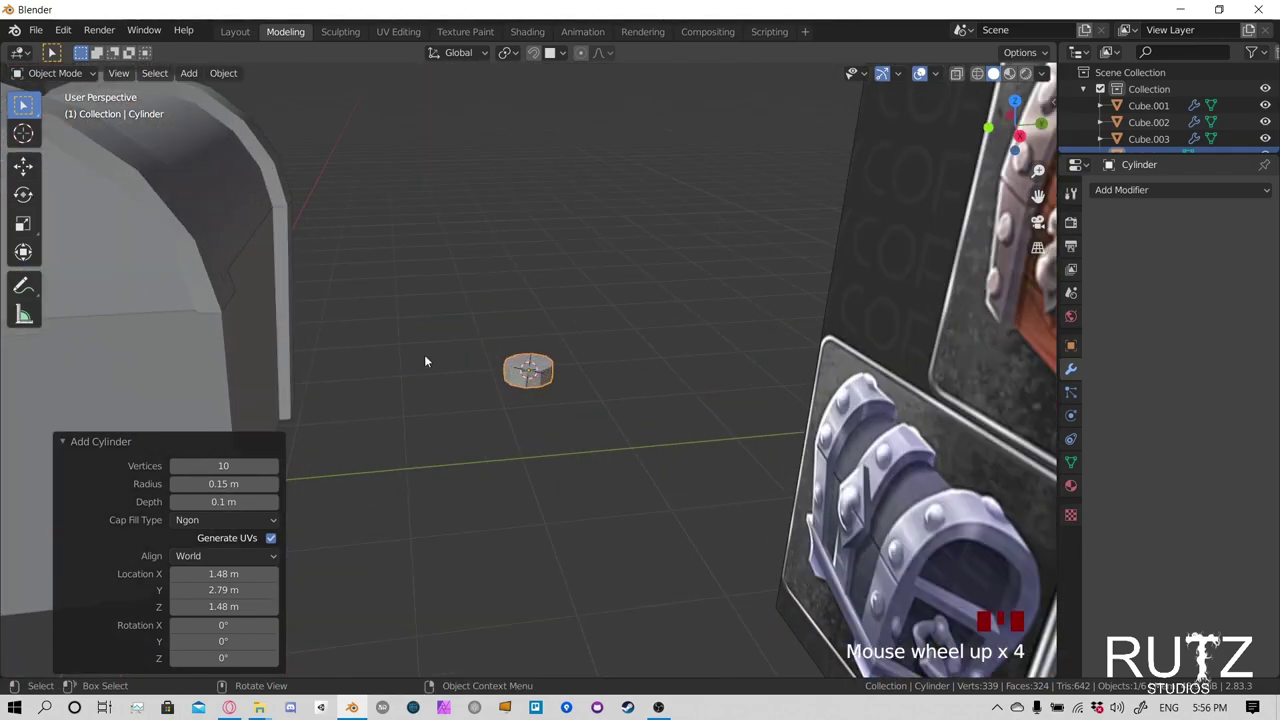
scroll(519, 383, down, 2)
scroll(534, 421, up, 5)
middle_drag(519, 383, 650, 337)
scroll(549, 404, down, 1)
scroll(549, 404, down, 11)
Move the cylinder about 3.68 m along negative Y to the front of the chest
click(630, 397)
click(652, 338)
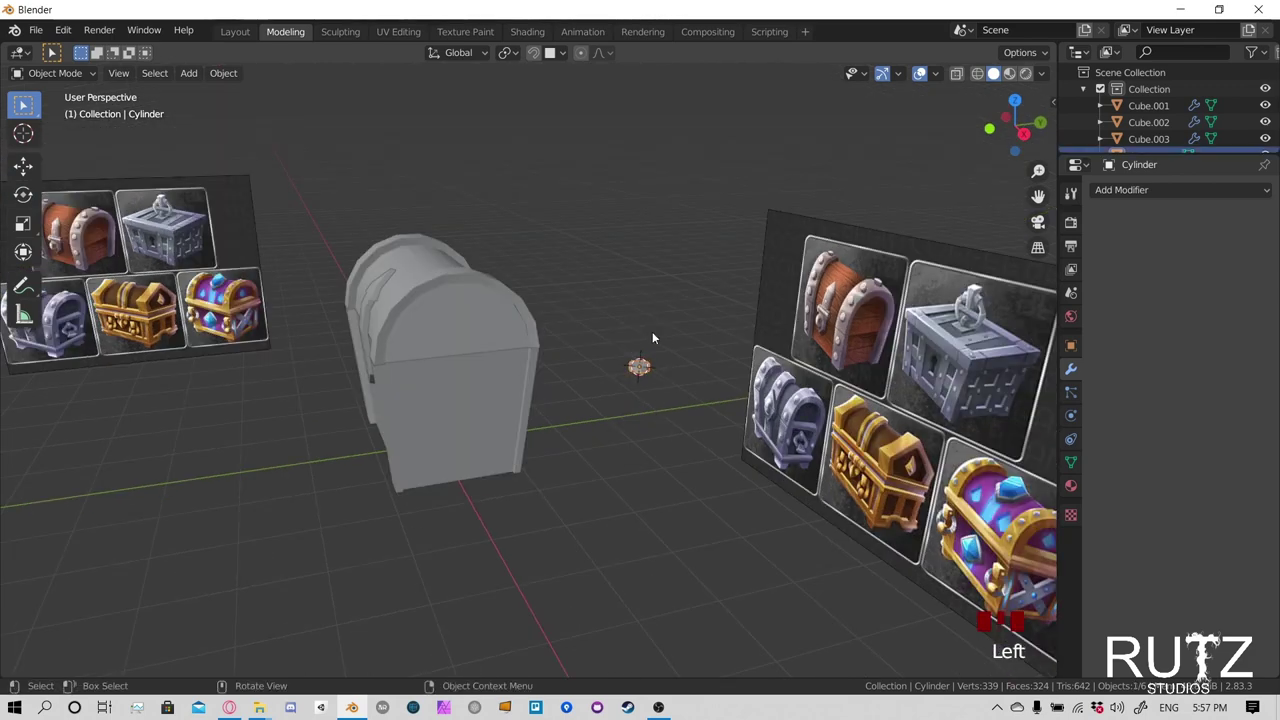
key(g)
key(y)
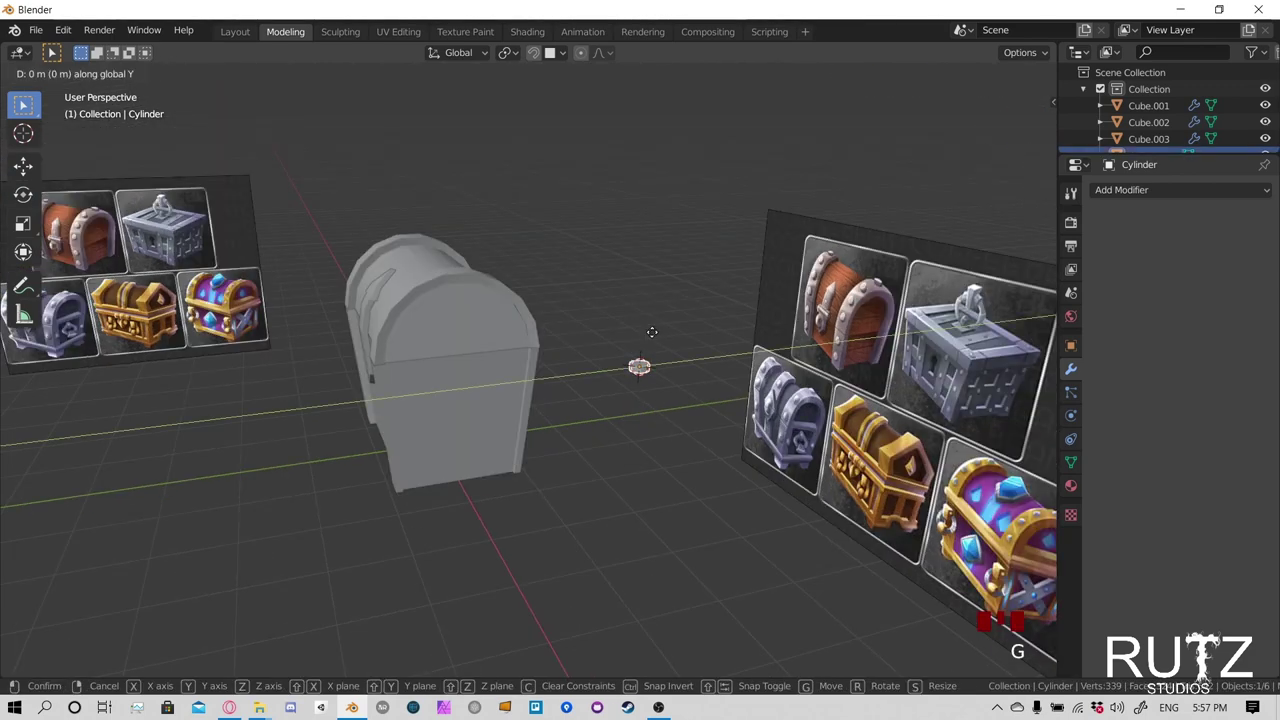
click(400, 357)
mouse_move(404, 356)
middle_down()
mouse_move(397, 376)
mouse_move(424, 357)
middle_up()
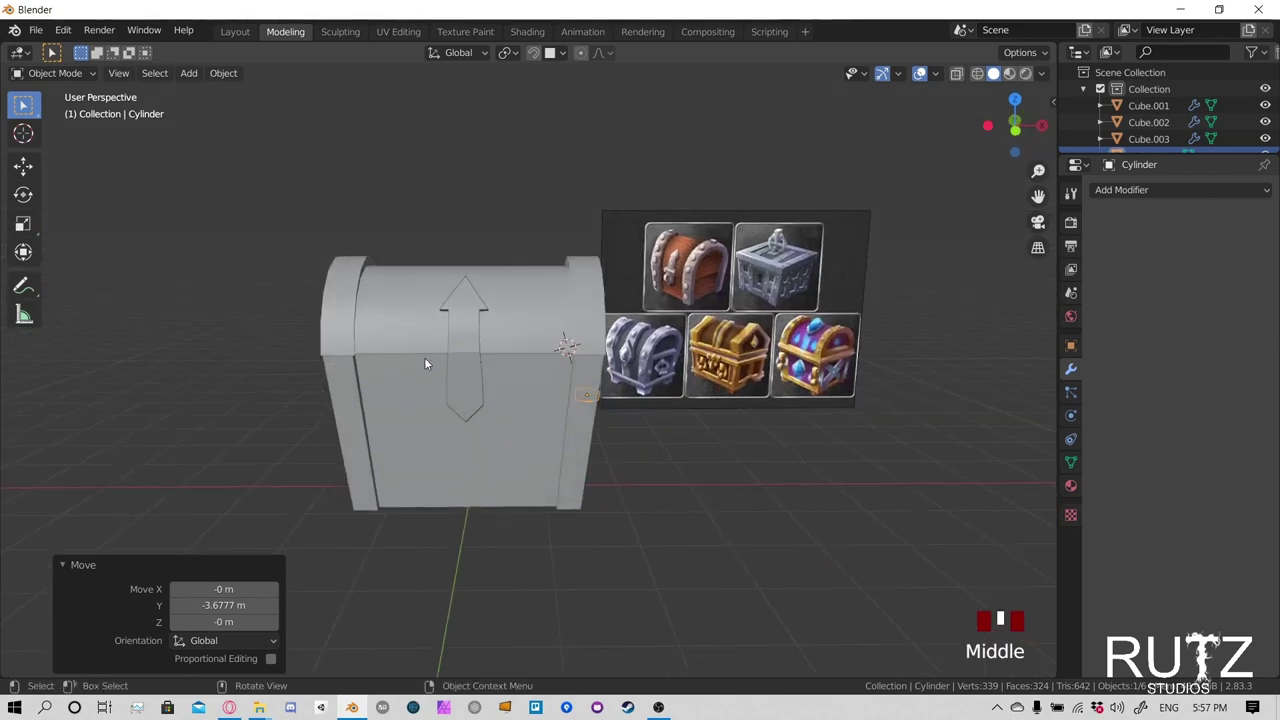
Turn on X-ray and rotate the cylinder 90° about the X axis so its flat cap faces forward
key(KP_1)
scroll(591, 376, up, 5)
shift+middle_drag(591, 376, 632, 393)
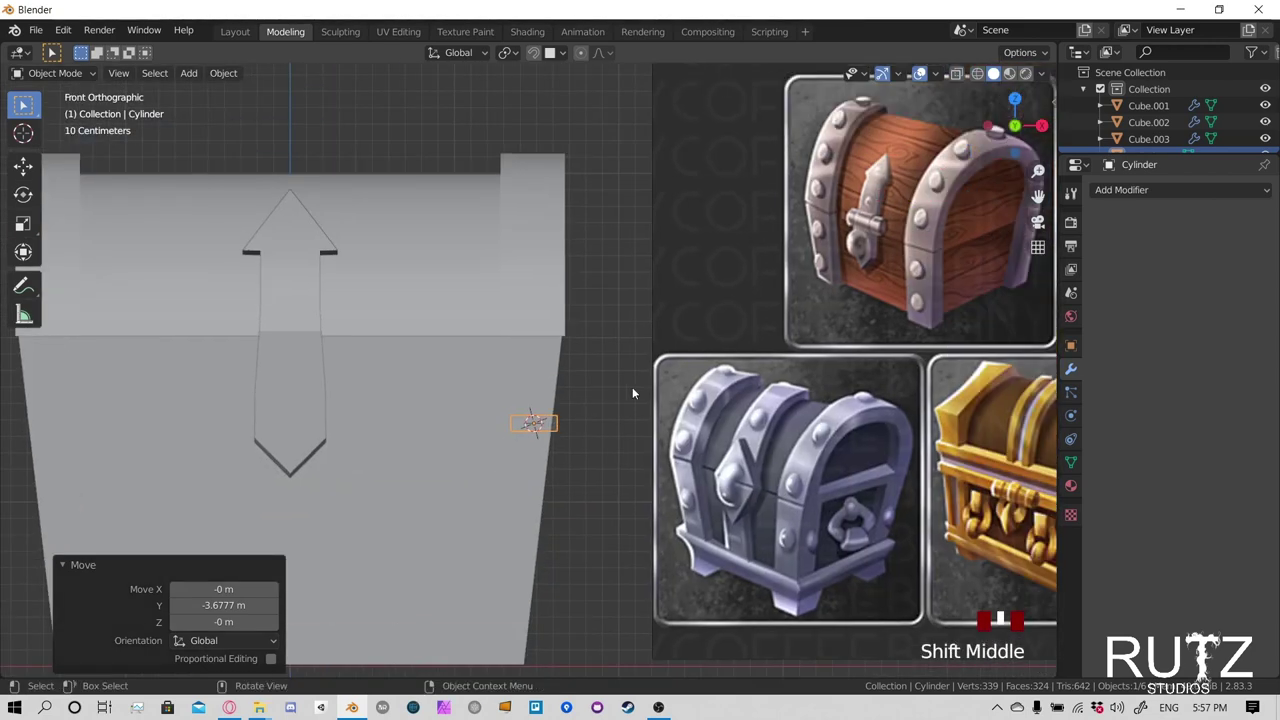
click(957, 75)
mouse_move(597, 369)
shift+middle_down()
mouse_move(620, 366)
mouse_move(588, 376)
mouse_move(610, 368)
shift+middle_up()
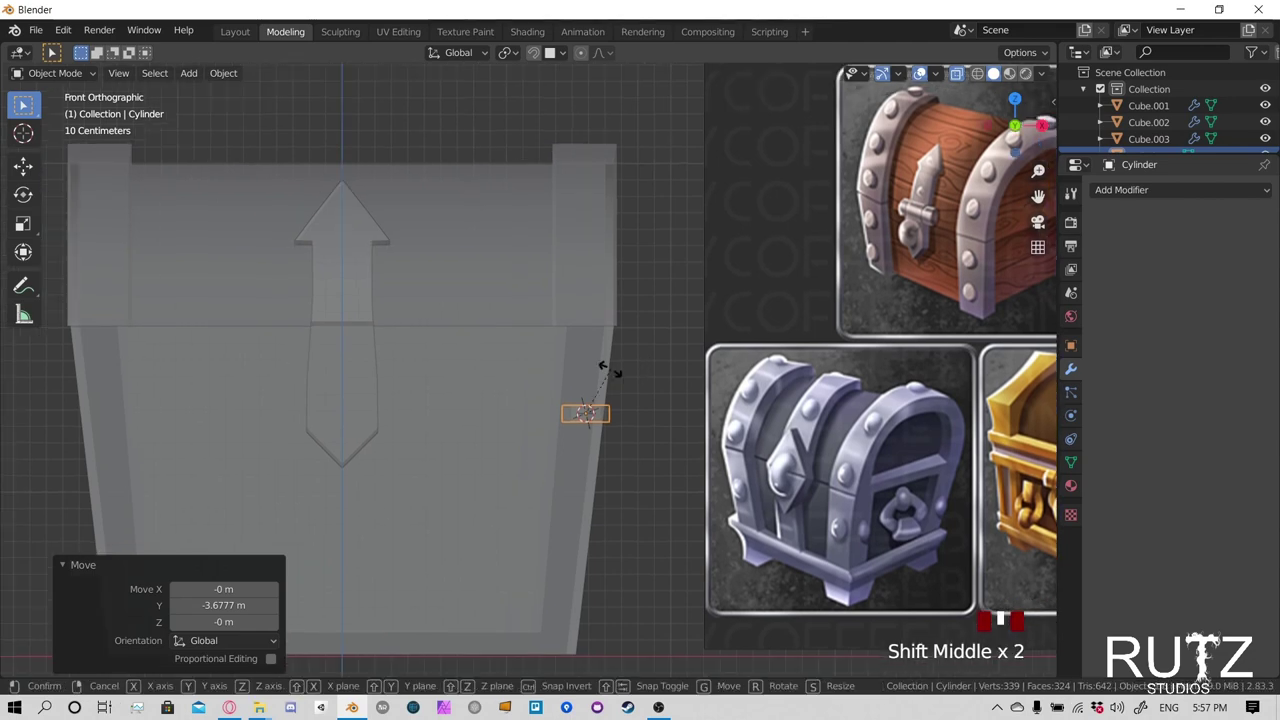
key(r)
text(x)
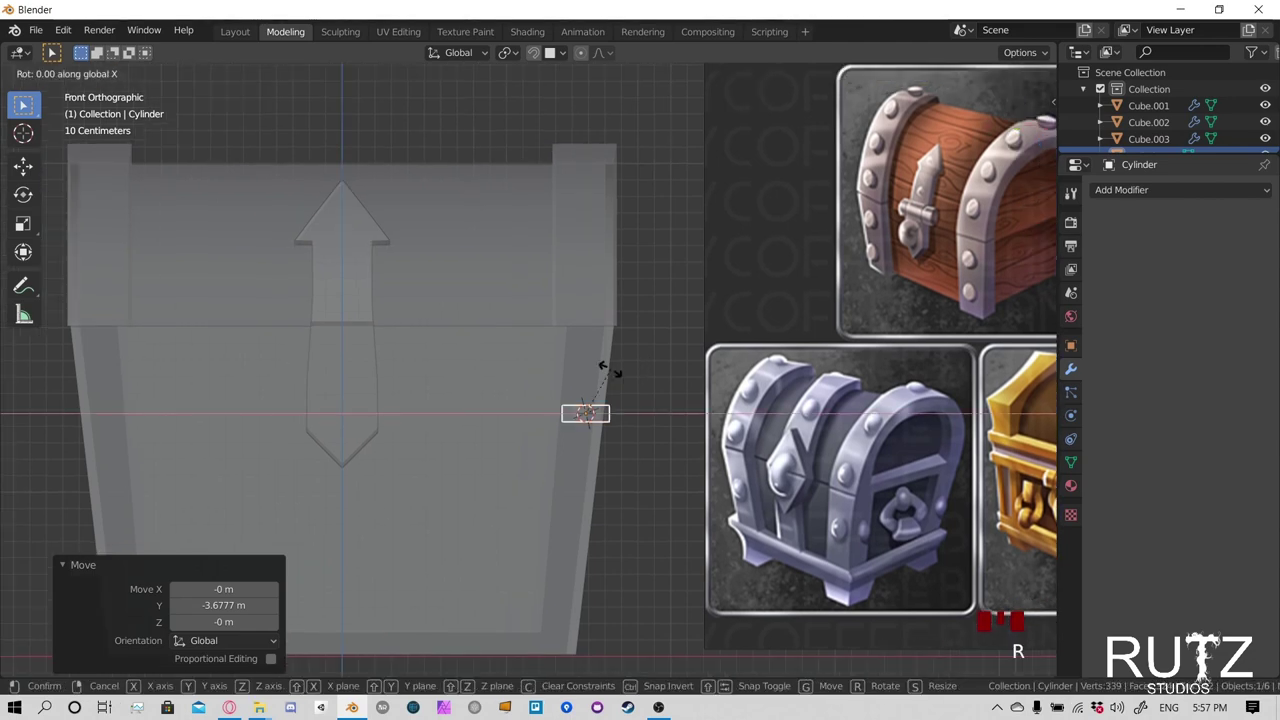
text(90)
click(607, 368)
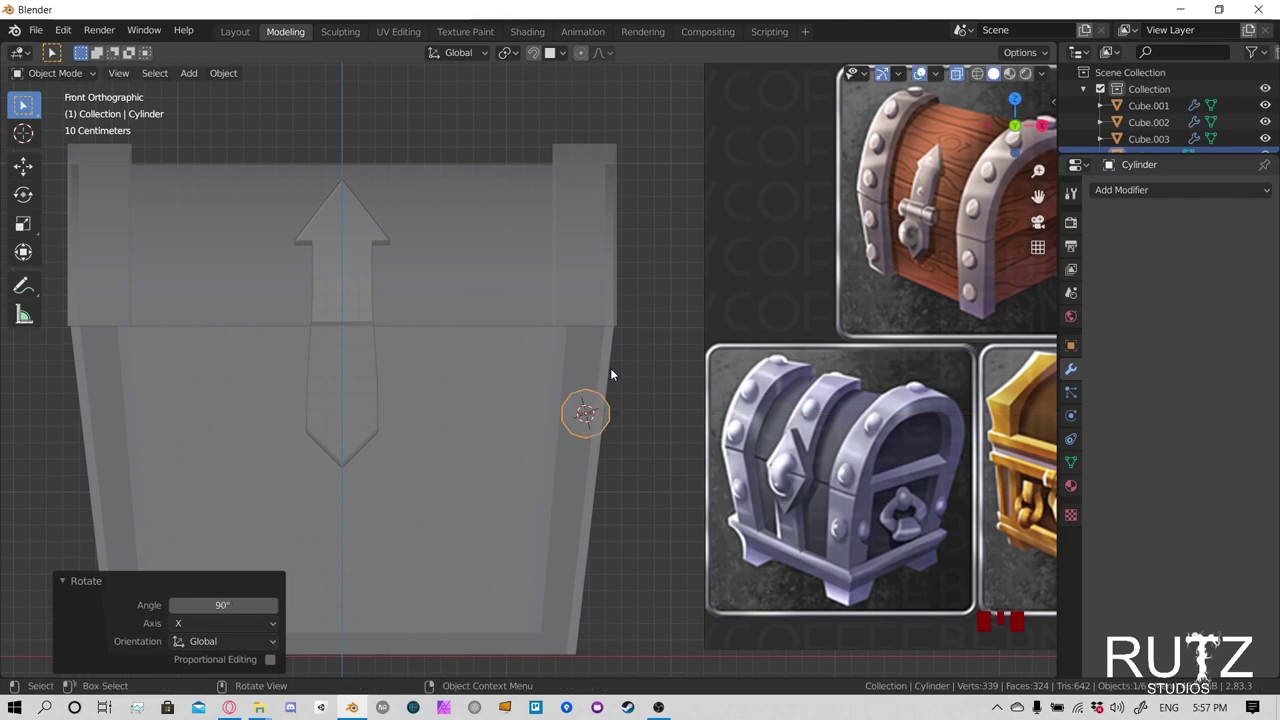
Scale the cylinder to about 0.76 and centre it across the chest's front corner strip
middle_drag(592, 367, 693, 396)
scroll(654, 394, down, 2)
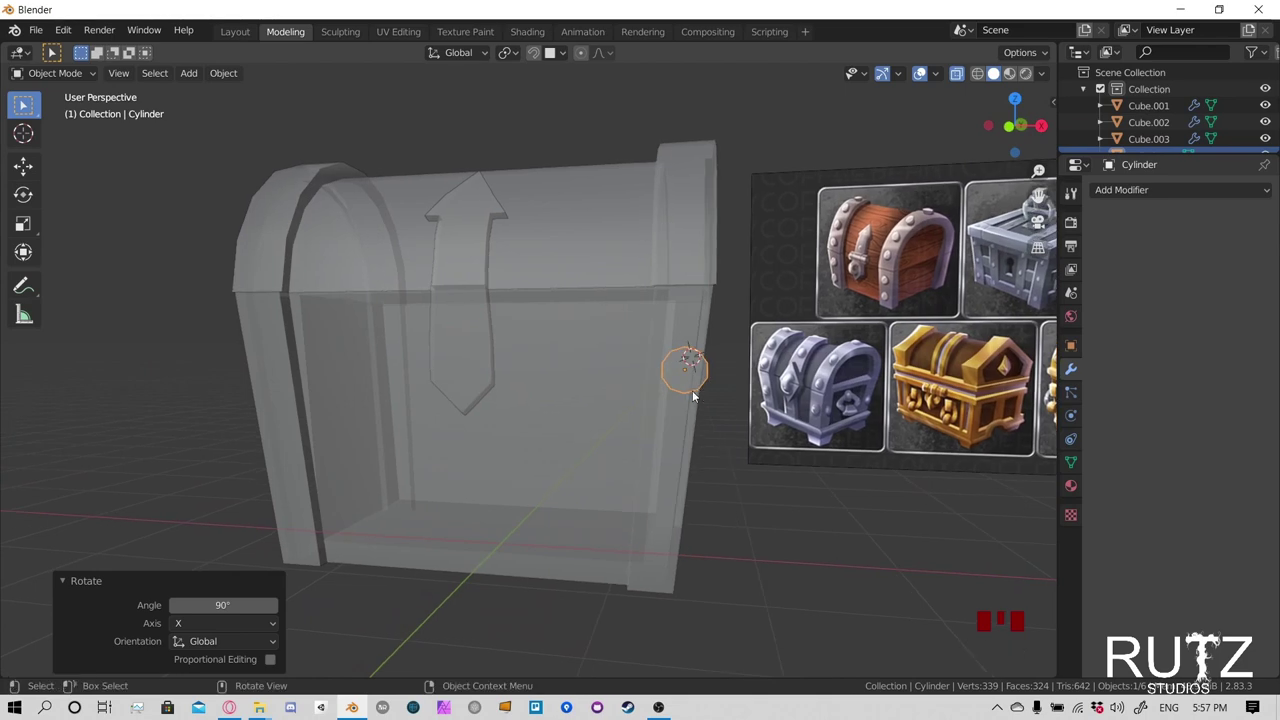
key(KP_1)
shift+middle_drag(714, 398, 480, 390)
scroll(674, 389, up, 6)
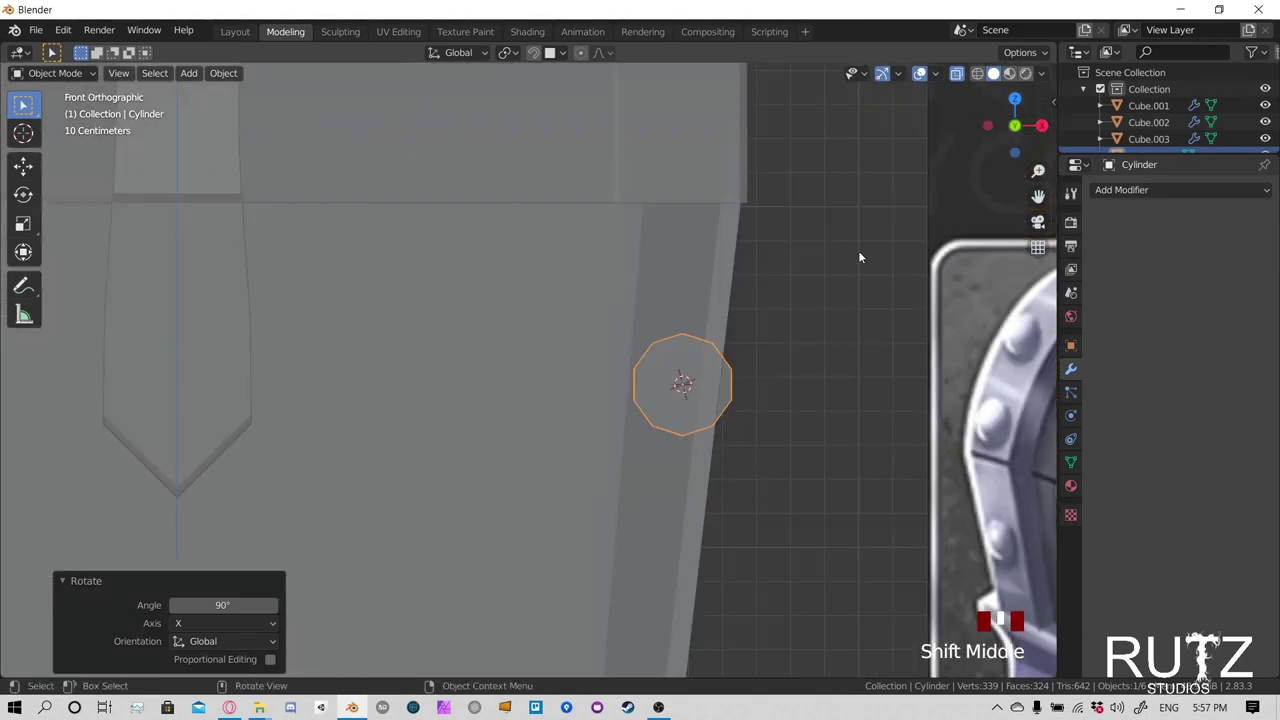
key(s)
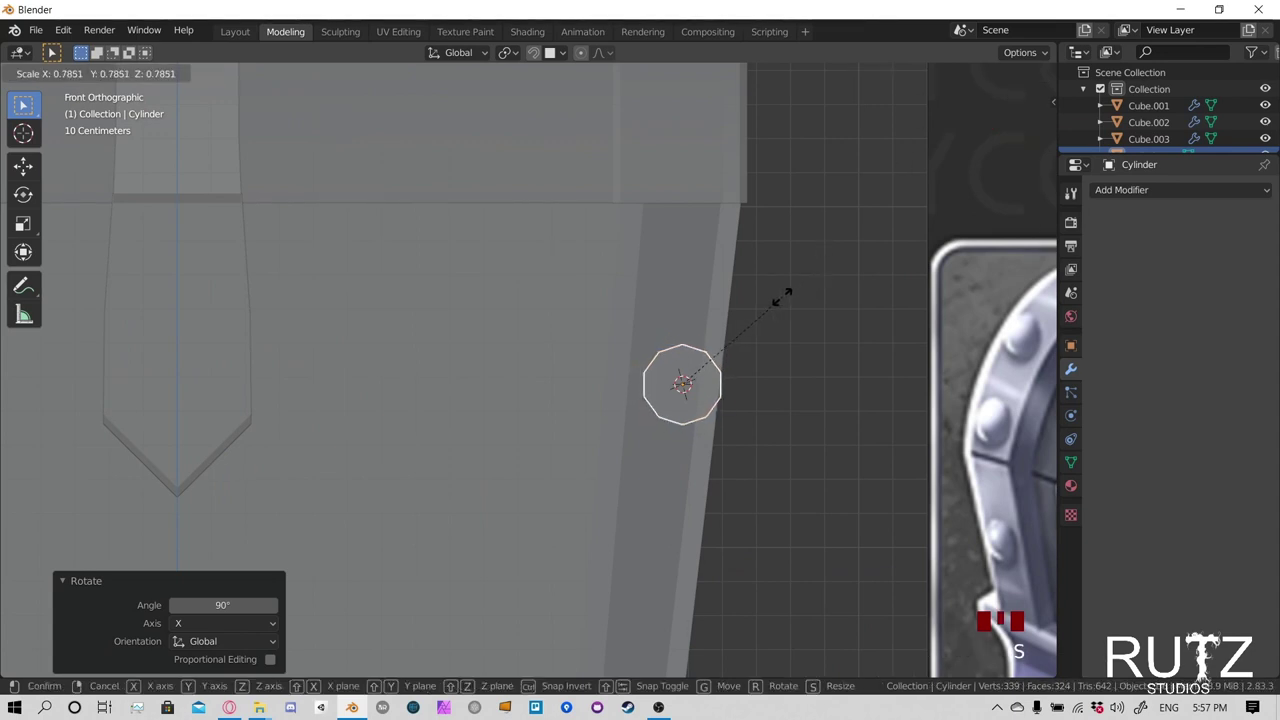
click(777, 297)
key(g)
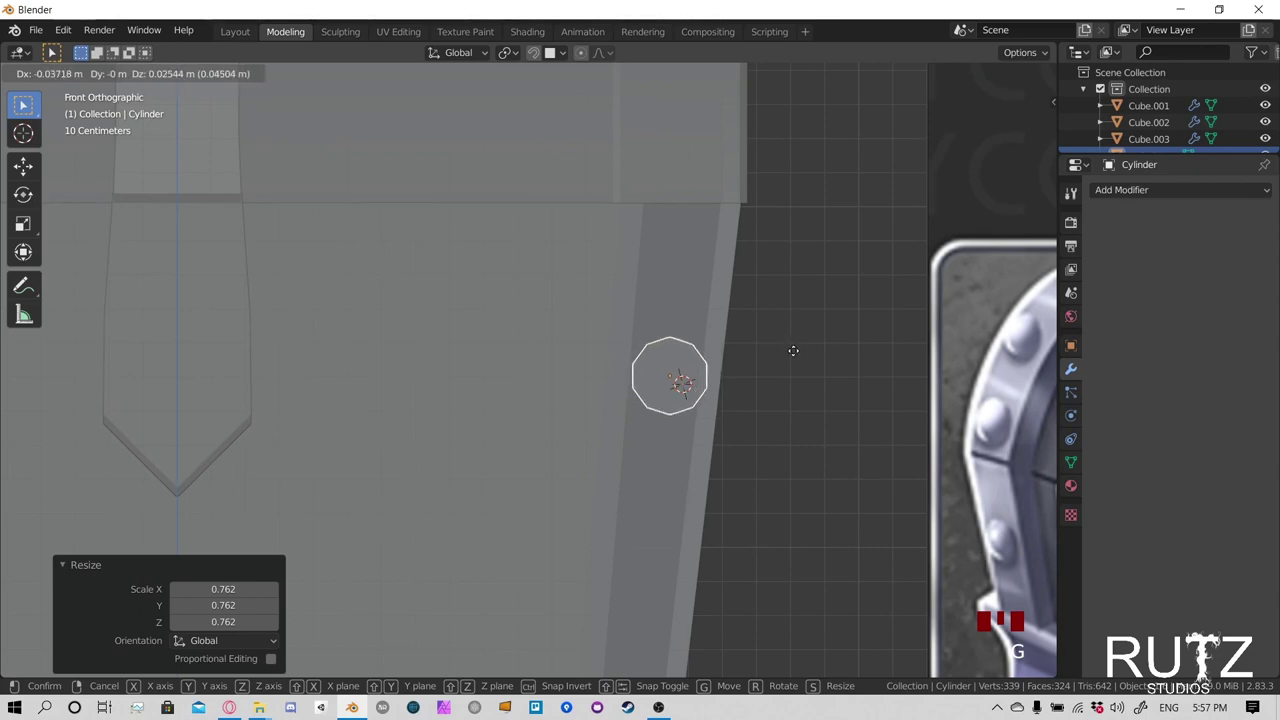
click(791, 349)
Move the cylinder about 0.19 m along negative Y so it protrudes from the chest front, and turn off X-ray
scroll(748, 396, down, 2)
middle_drag(748, 396, 619, 368)
scroll(634, 366, down, 2)
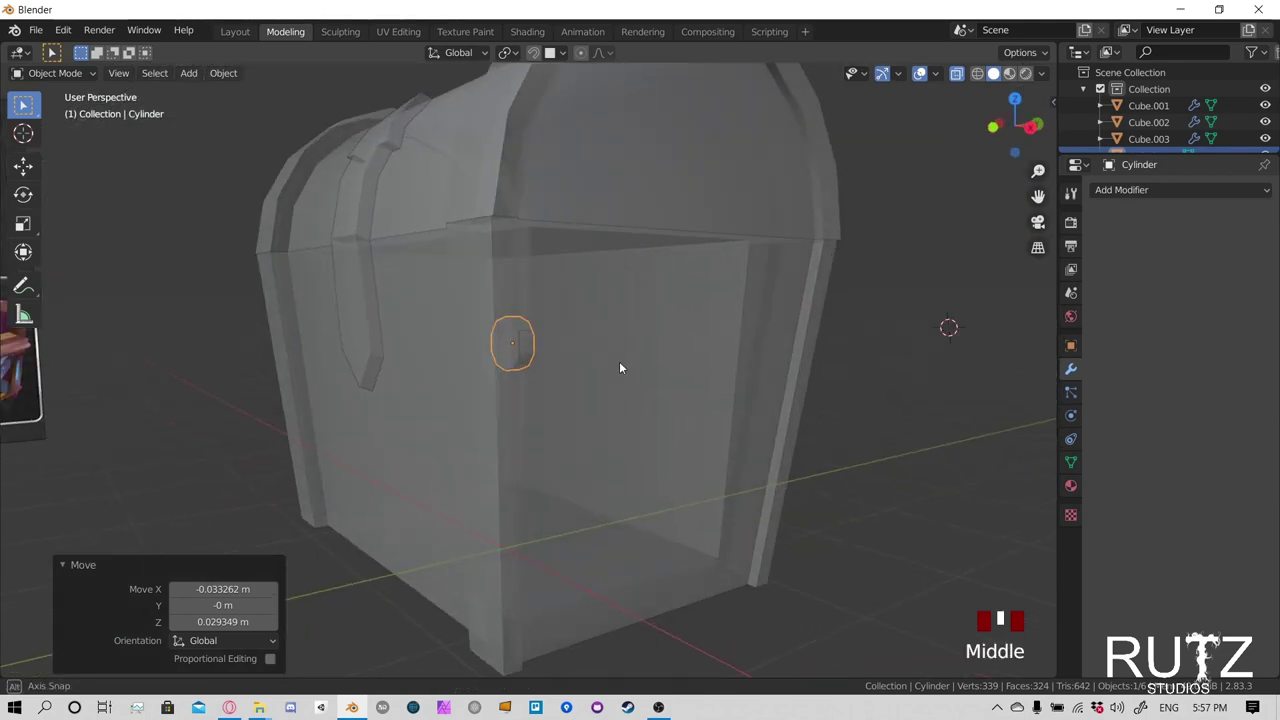
key(g)
key(y)
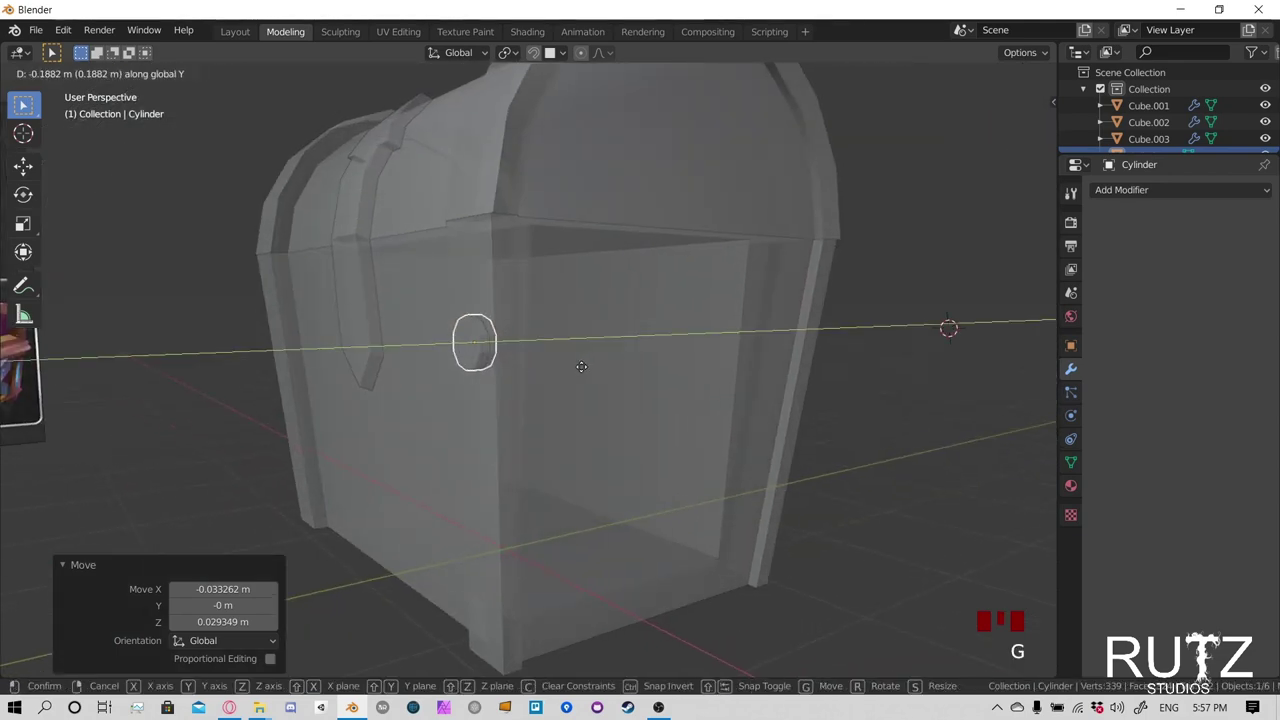
click(581, 367)
middle_drag(506, 360, 592, 360)
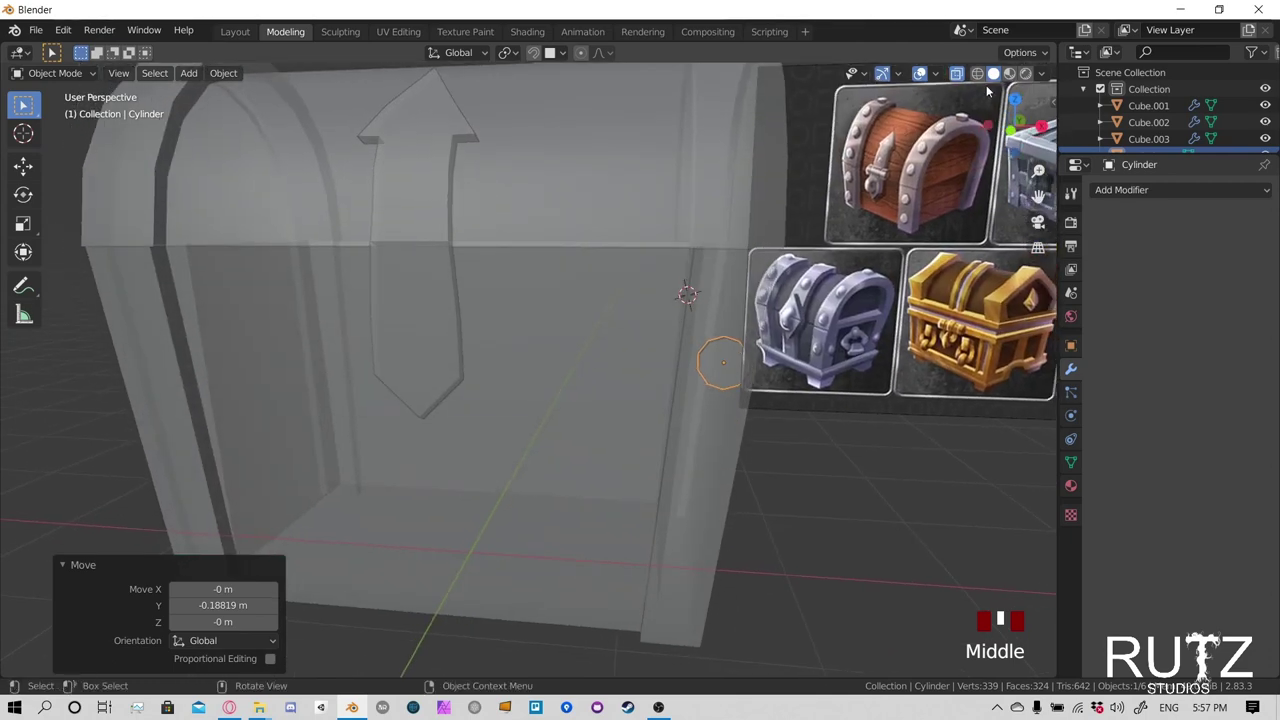
click(960, 75)
Nudge the stud about 0.016 m along negative X and 0.007 m up in the front view
middle_drag(703, 308, 688, 340)
key(KP_1)
scroll(725, 392, up, 4)
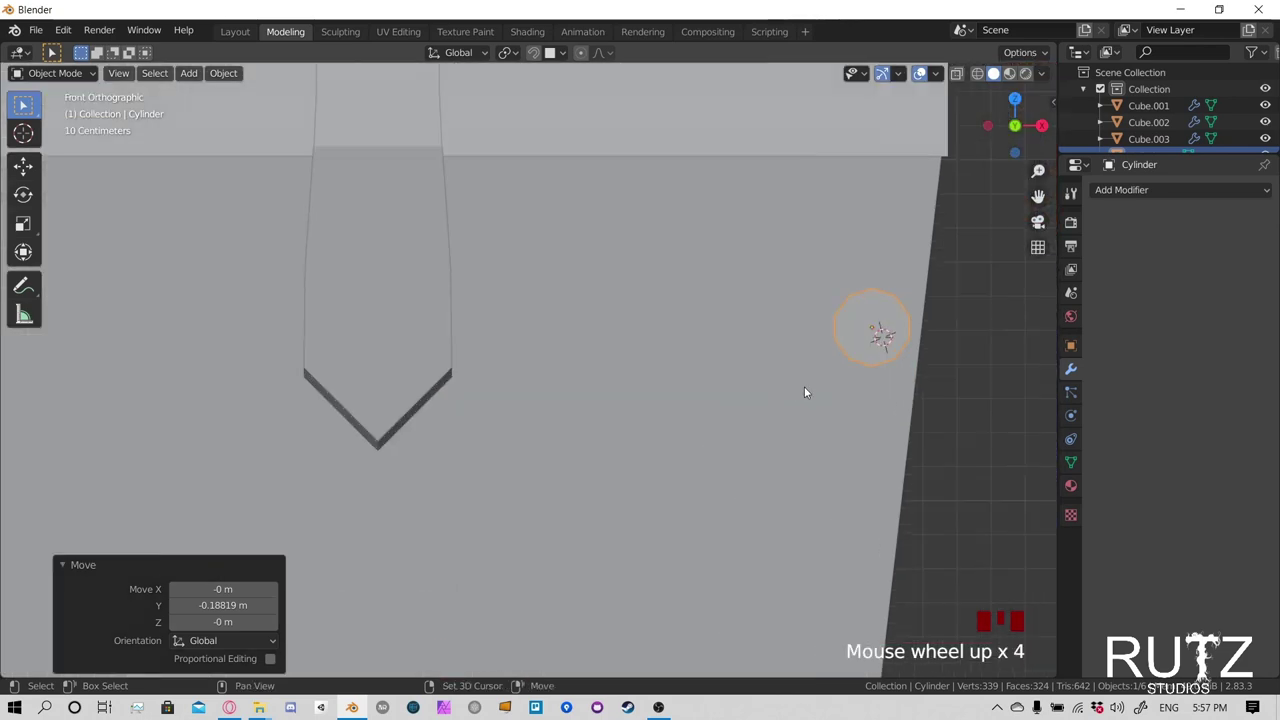
shift+middle_drag(806, 391, 549, 386)
key(g)
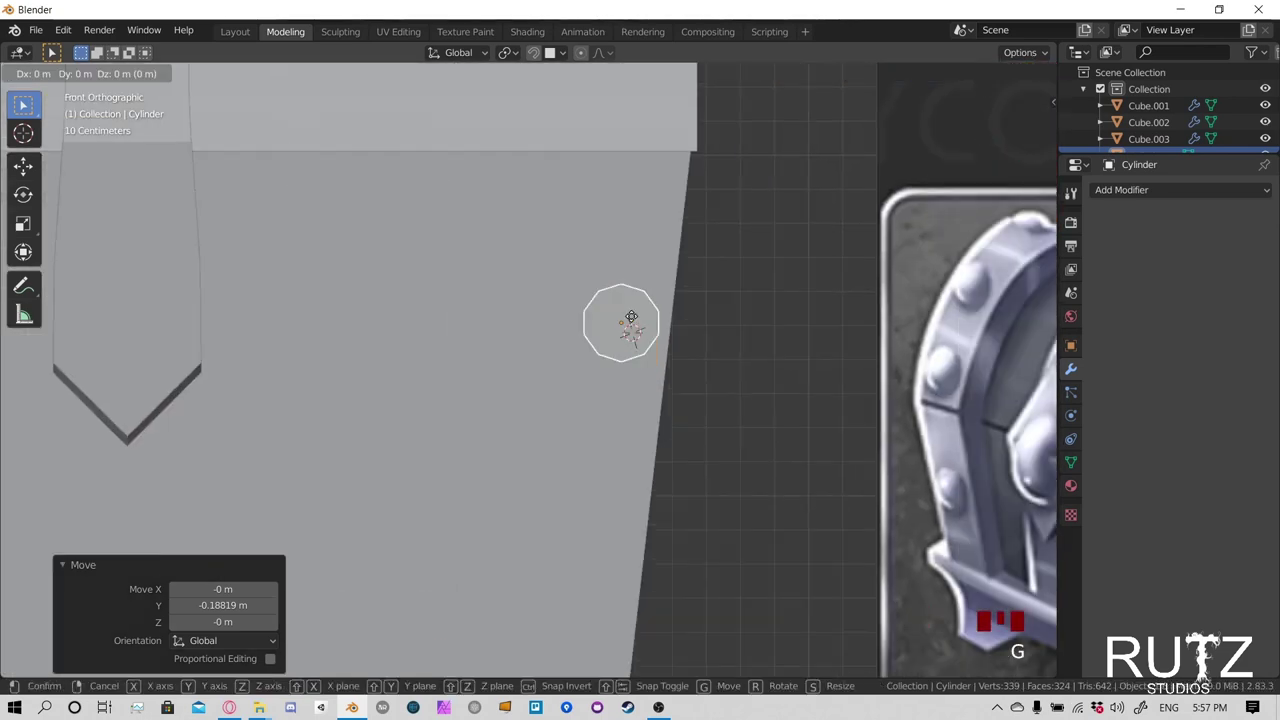
click(570, 295)
Rotate the stud about 6.6° about the X axis in the side view to match the chest's sloped front
middle_drag(702, 343, 684, 337)
key(KP_3)
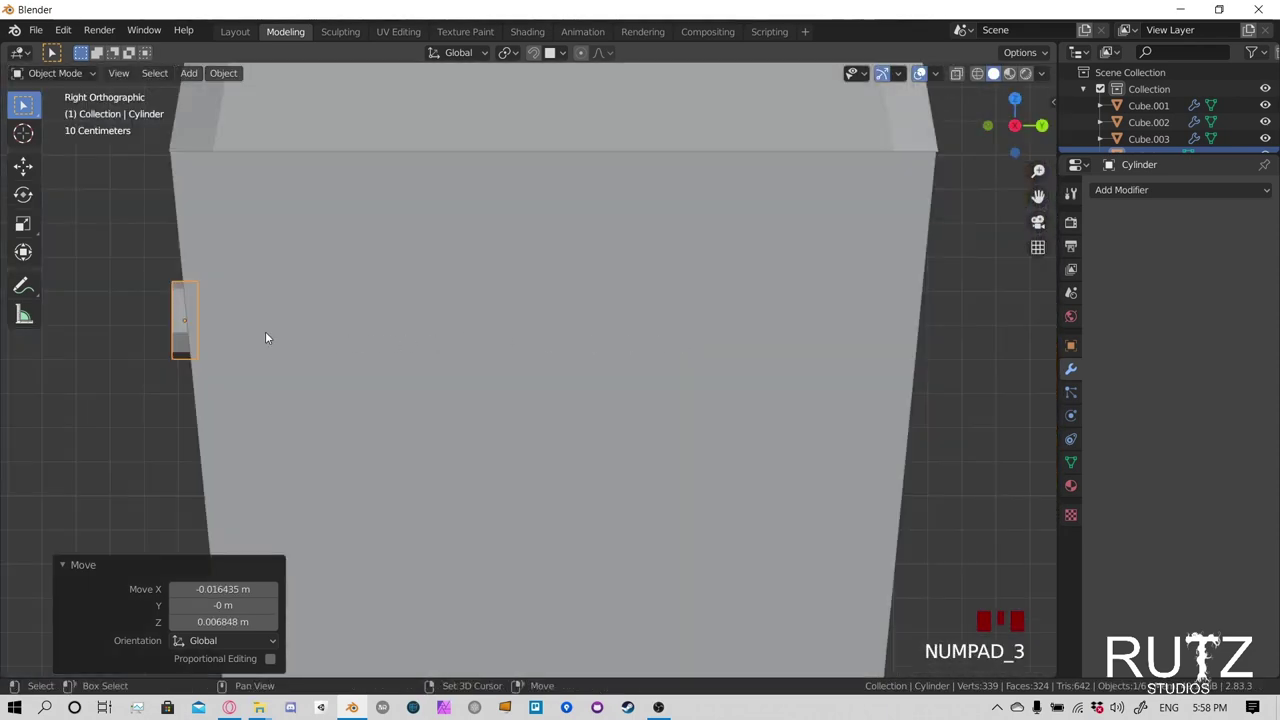
shift+middle_drag(266, 337, 571, 291)
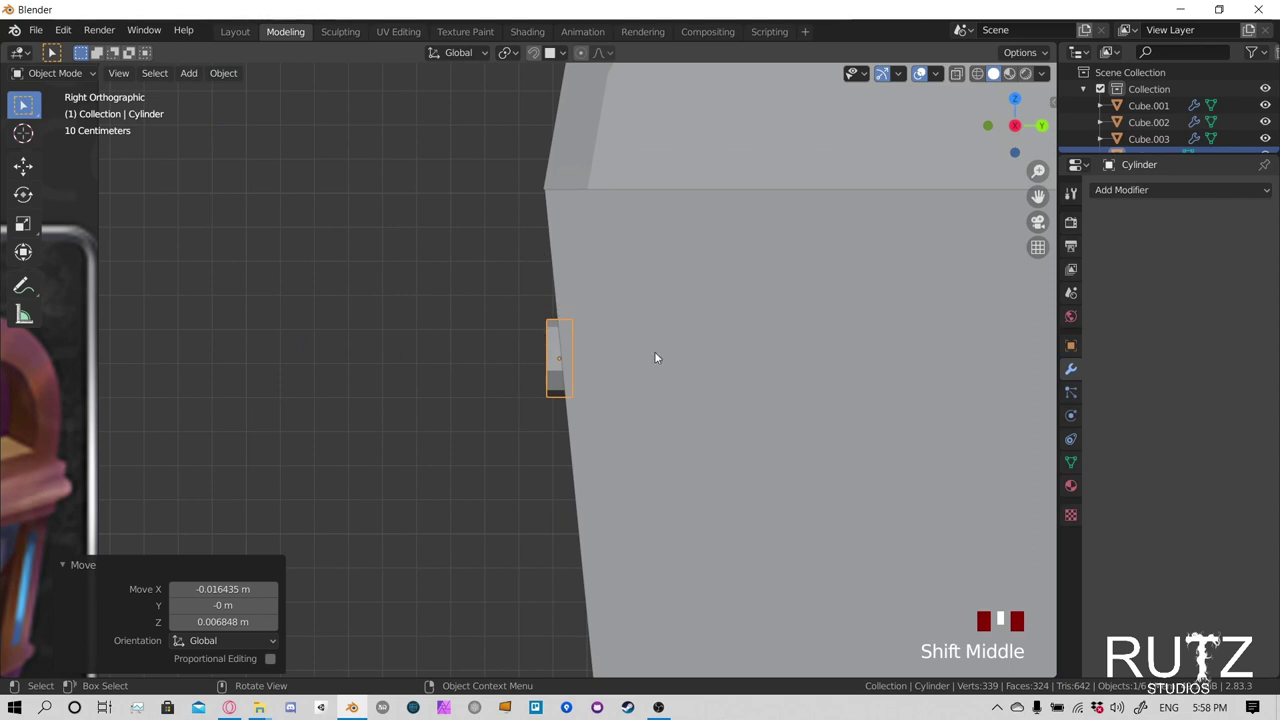
key(r)
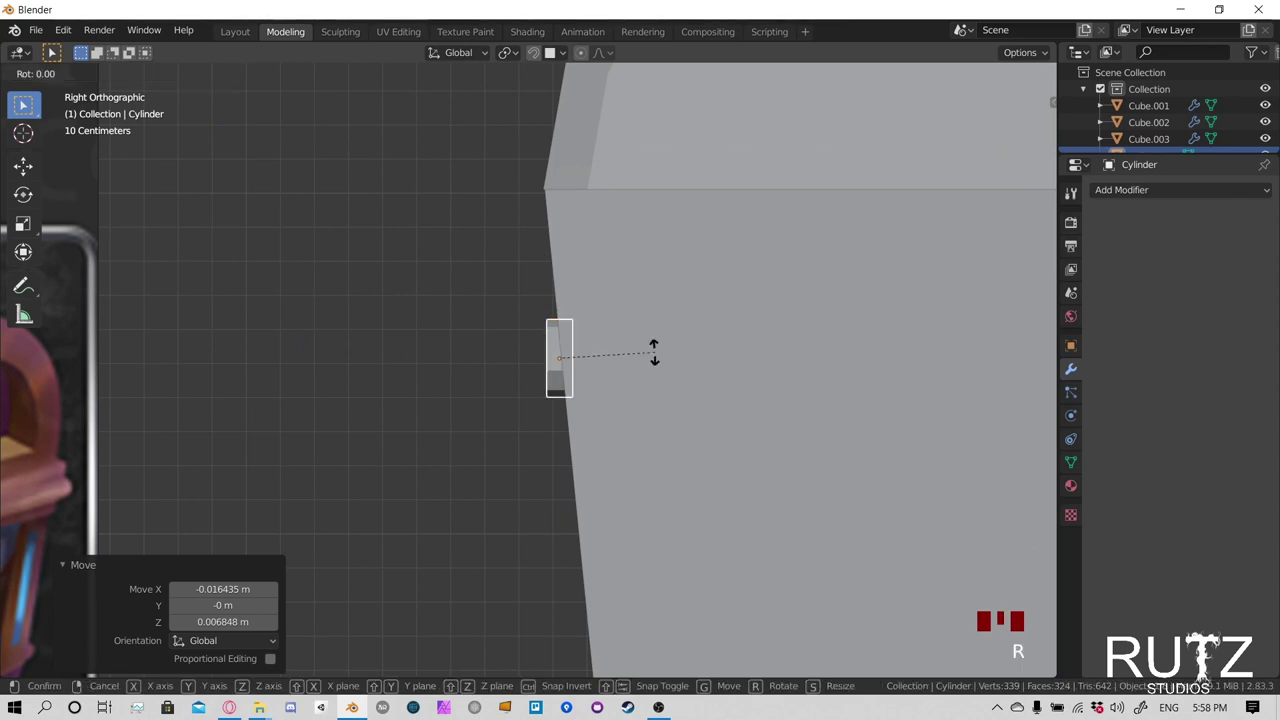
key(x)
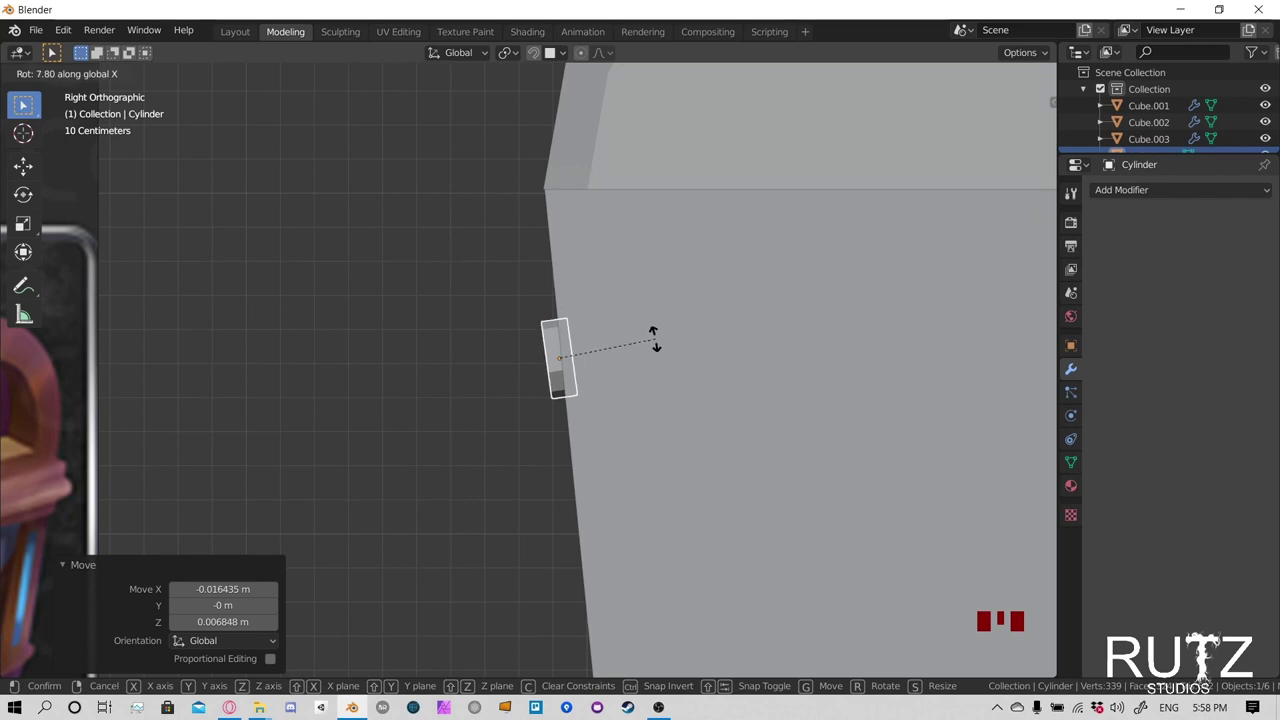
click(655, 341)
Raise the stud about 0.24 m along the sloped front to just below the lid
shift+middle_drag(655, 341, 623, 325)
scroll(616, 332, down, 2)
key(g)
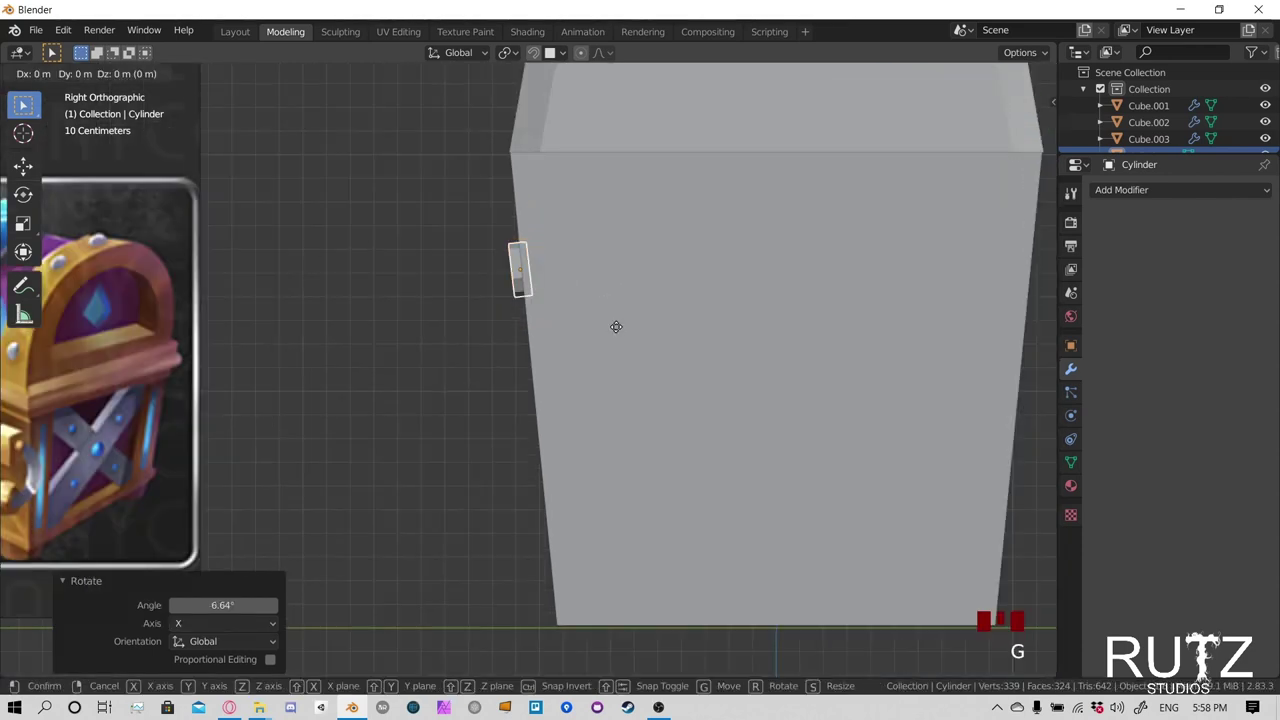
click(614, 237)
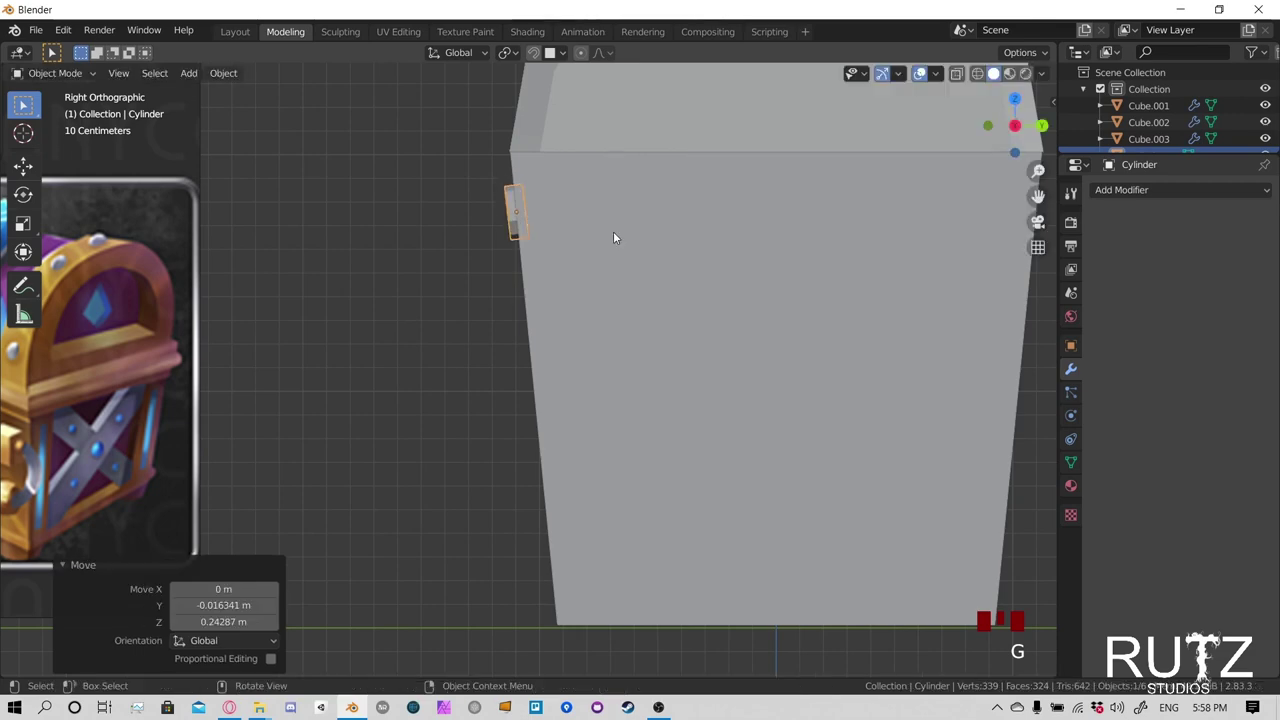
Shift the stud about 0.02 m along X towards the chest's outer edge in the front view
scroll(608, 305, down, 2)
middle_drag(580, 300, 729, 309)
key(KP_1)
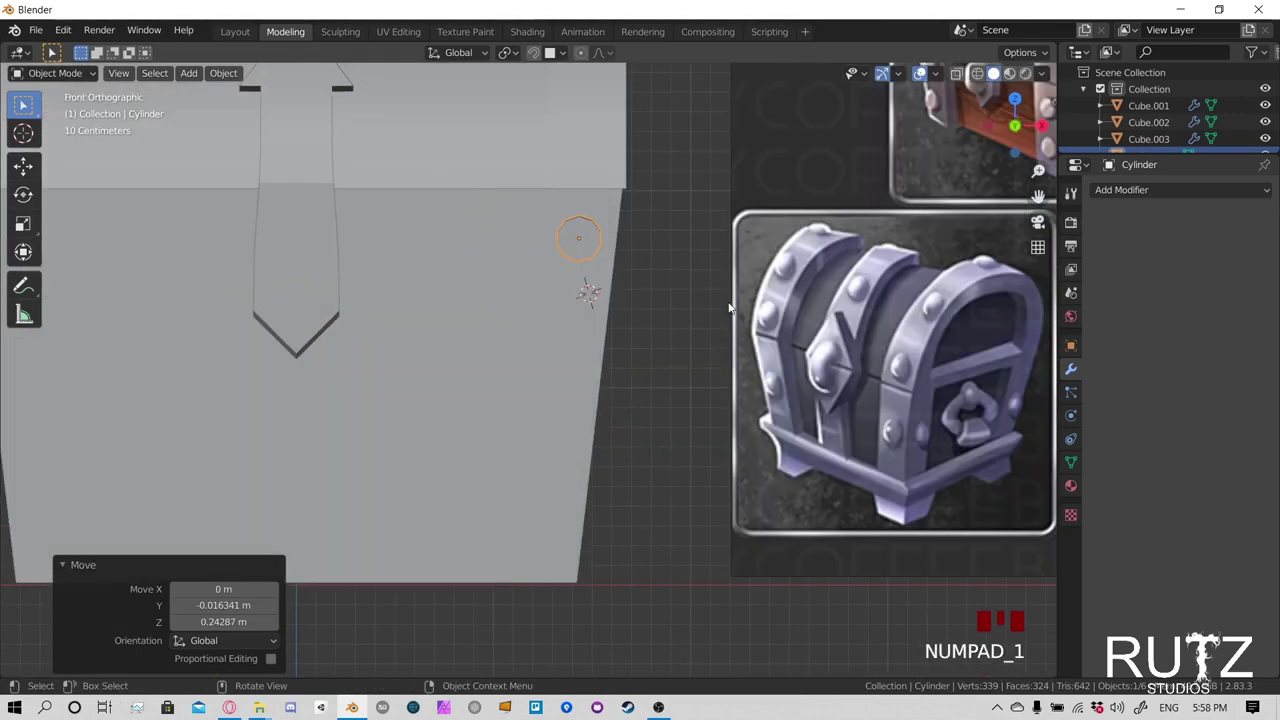
key(g)
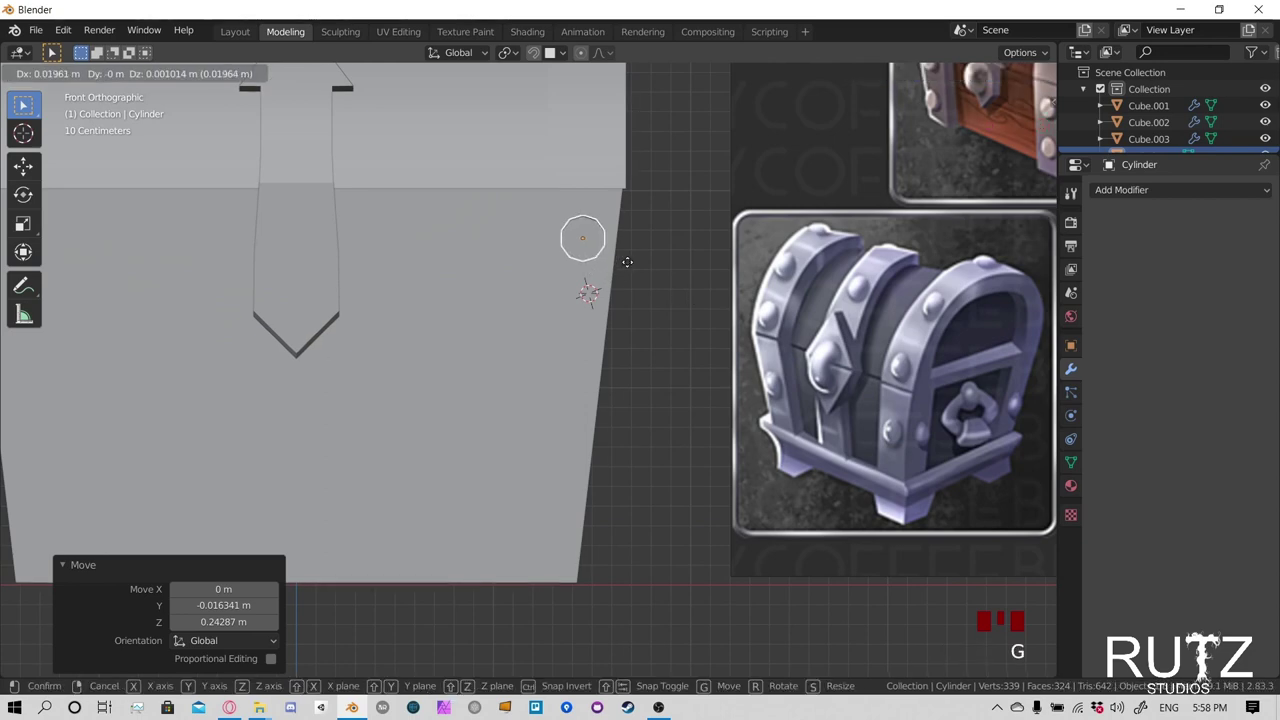
click(627, 267)
Duplicate the stud in the side view and place the copy about 0.47 m lower along the sloped front
key(KP_3)
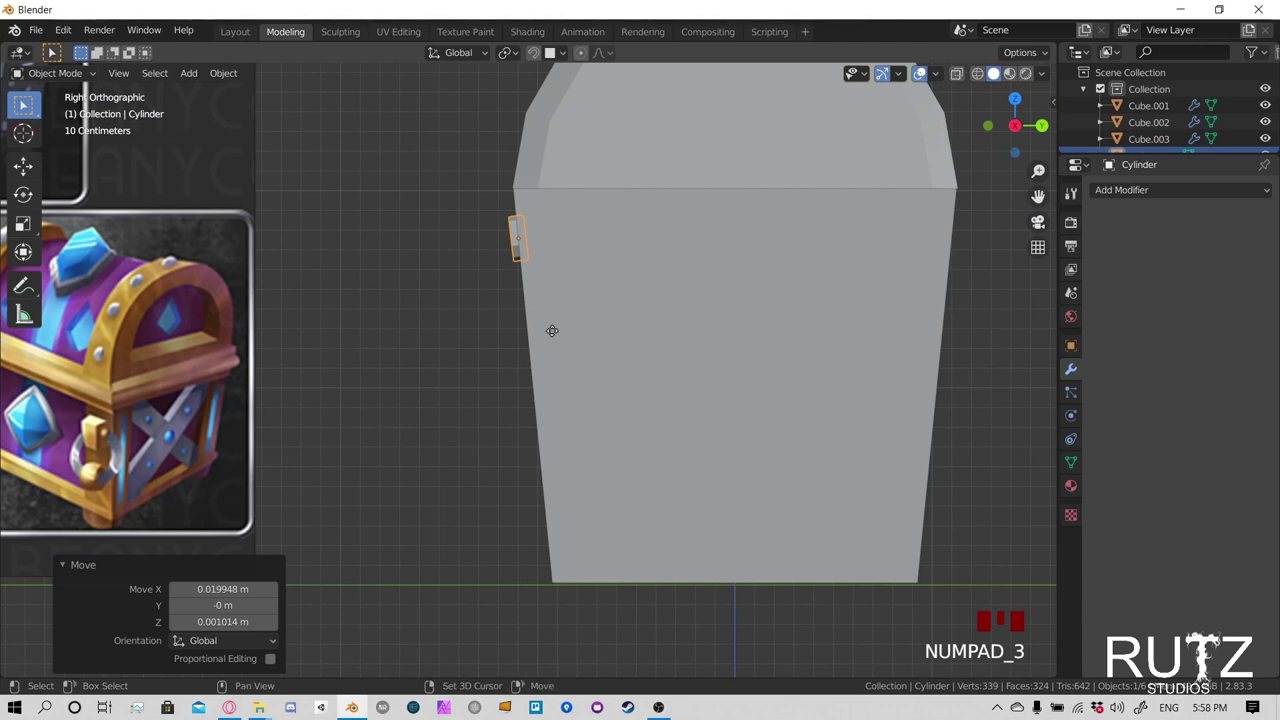
key(shift+d)
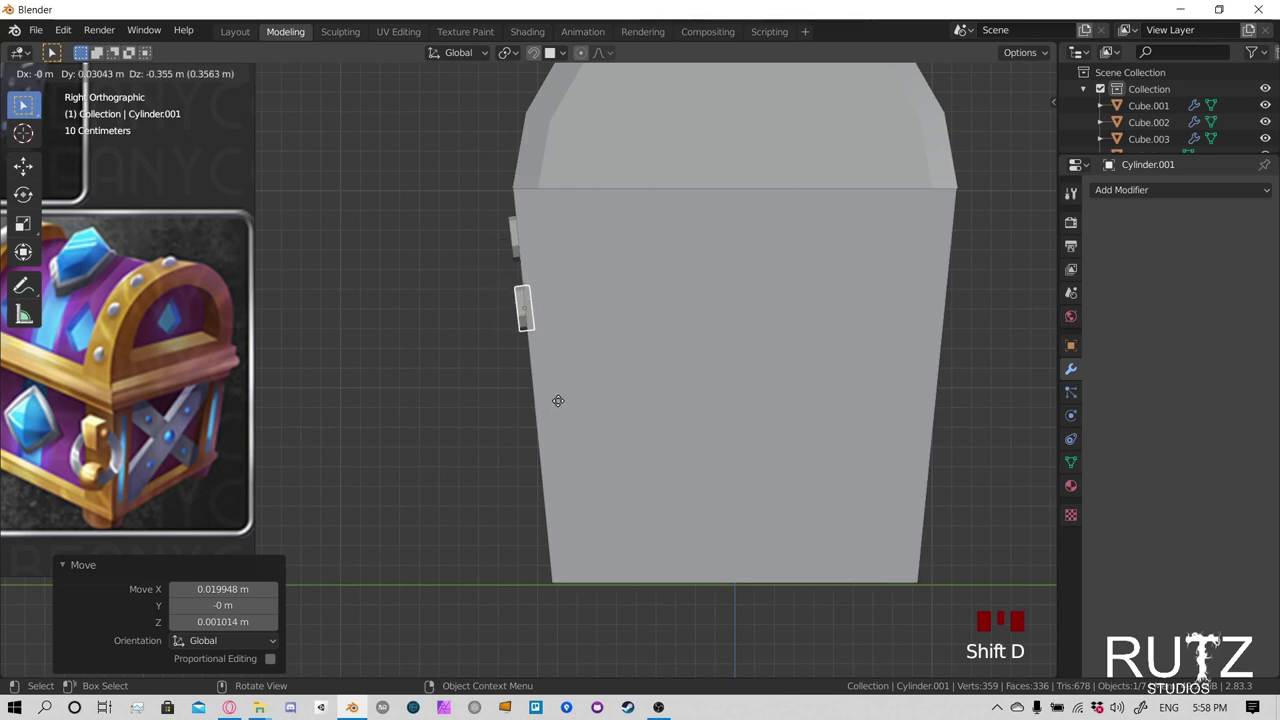
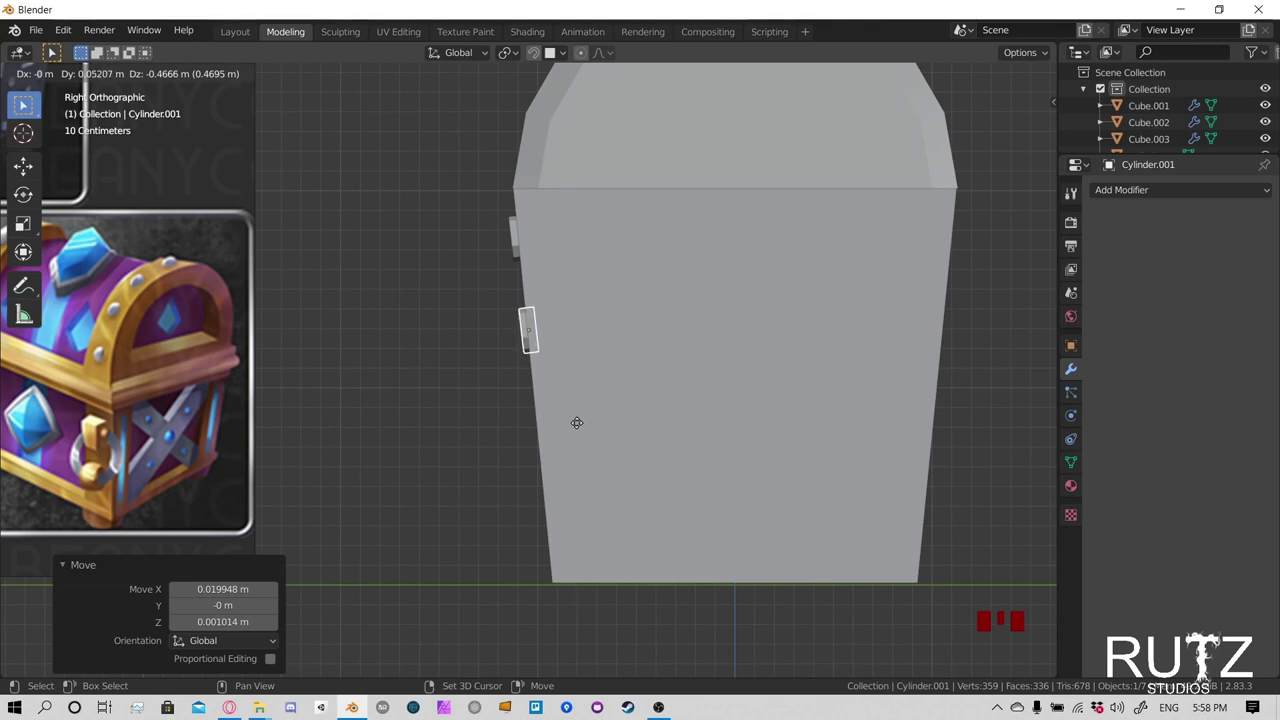
click(576, 422)
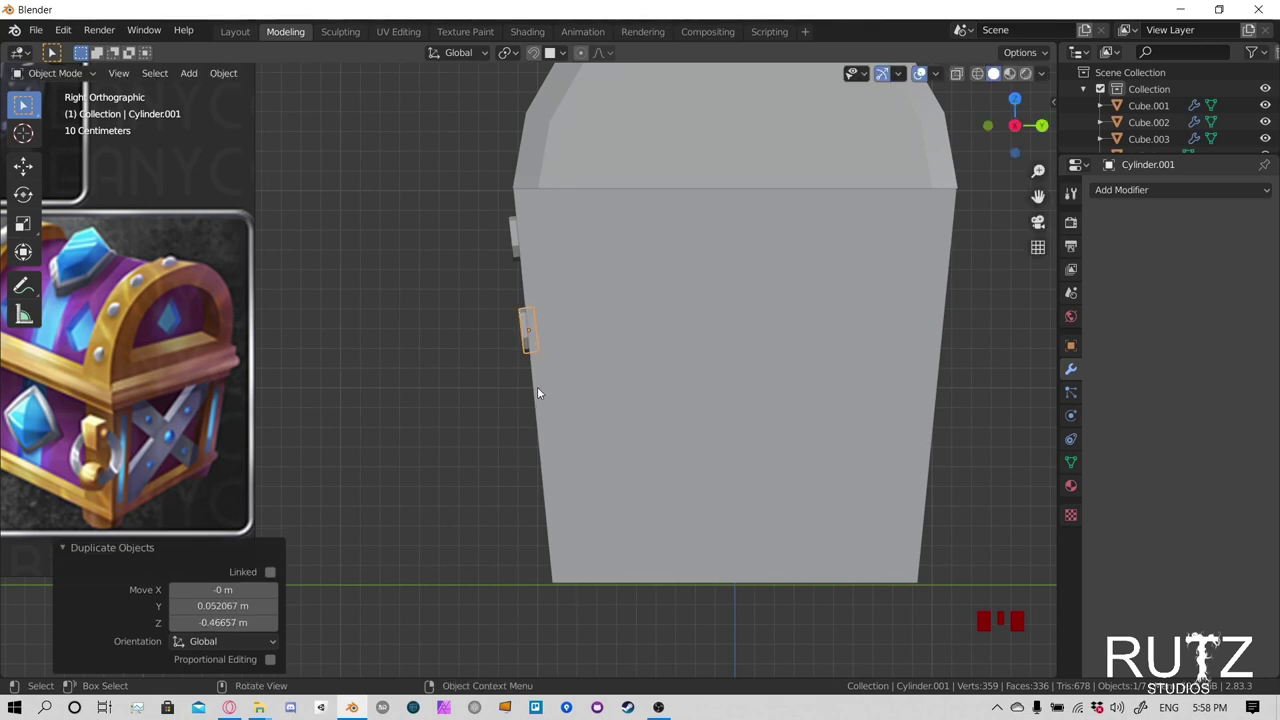
Shift the second stud about 0.04 m along negative X to follow the tapering corner strip
key(KP_1)
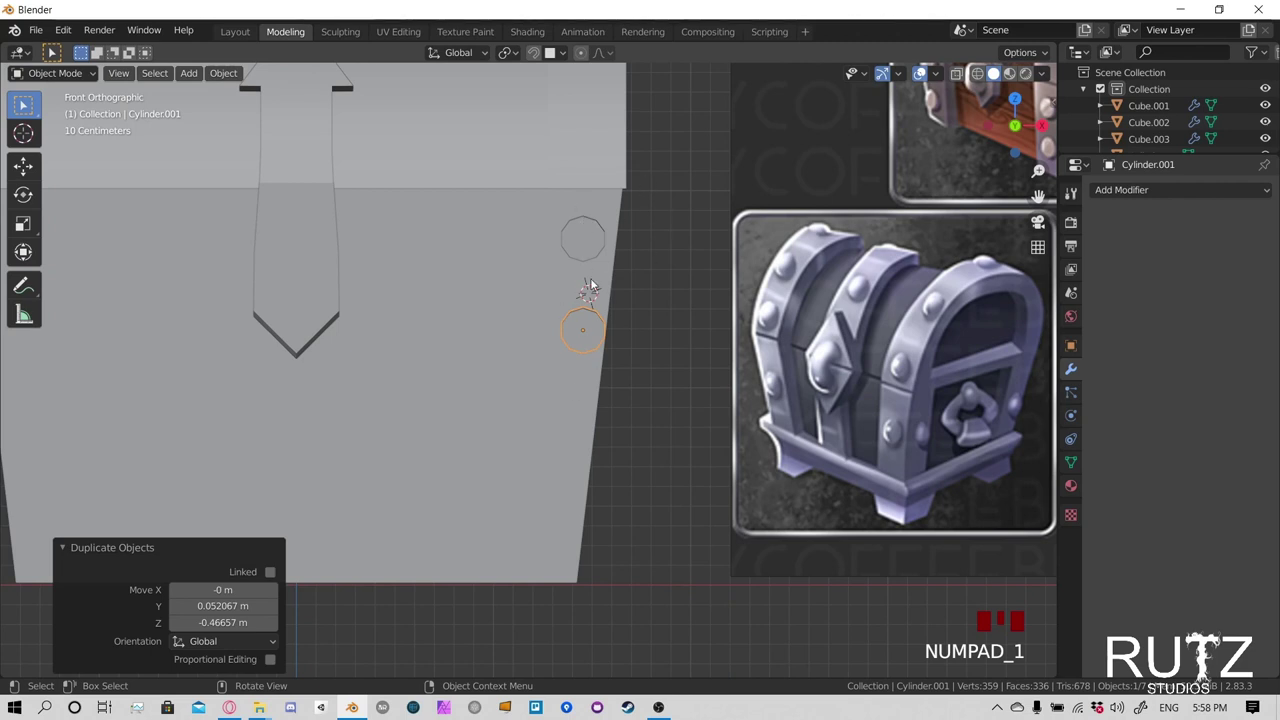
key(g)
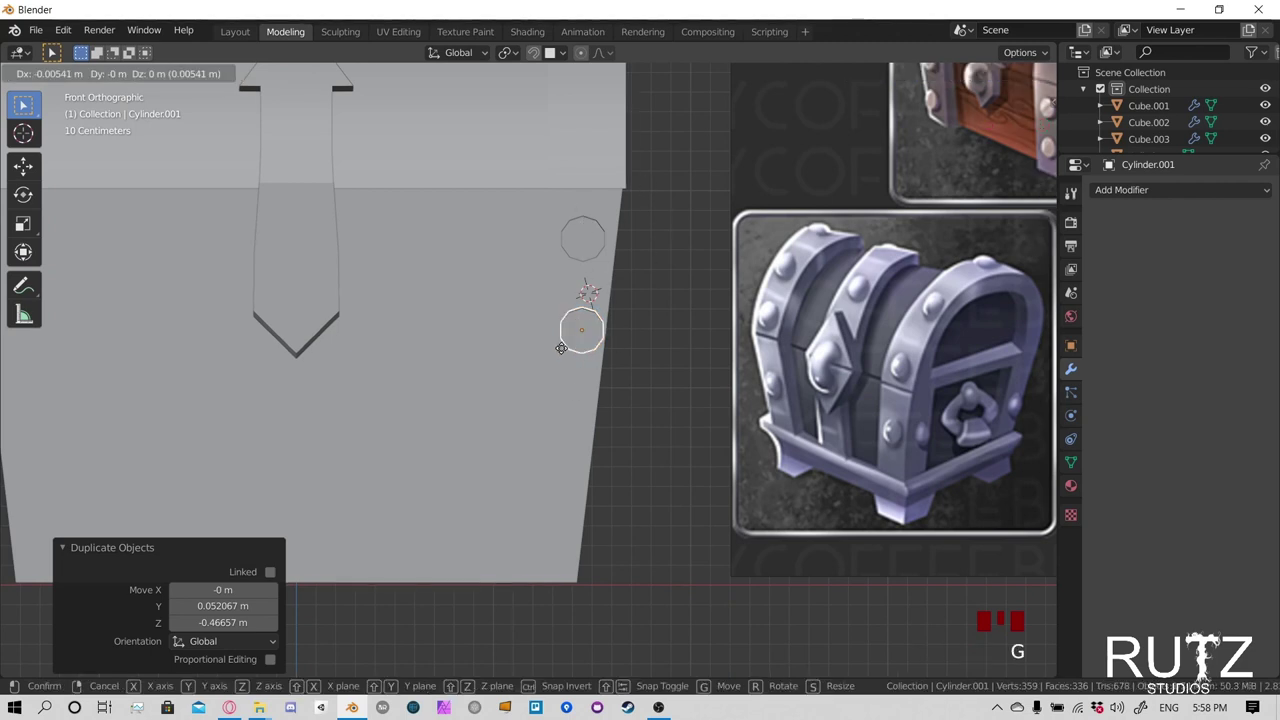
click(505, 341)
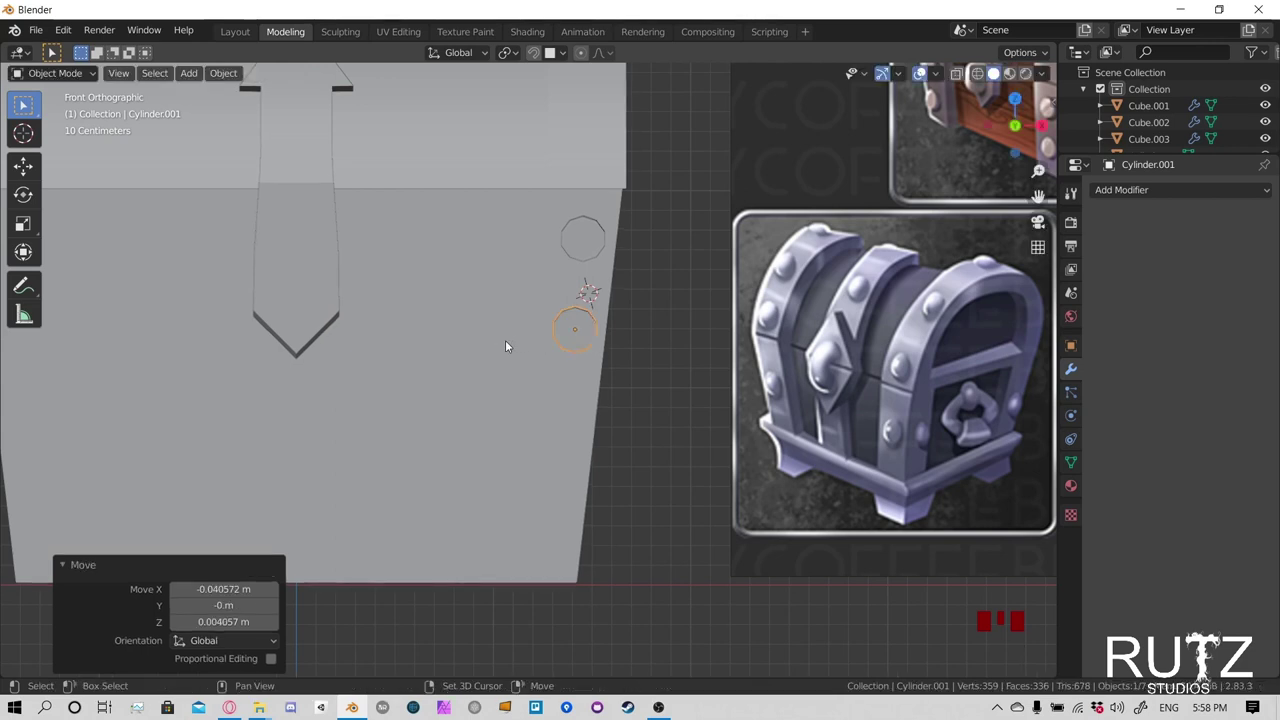
key(g)
click(570, 353)
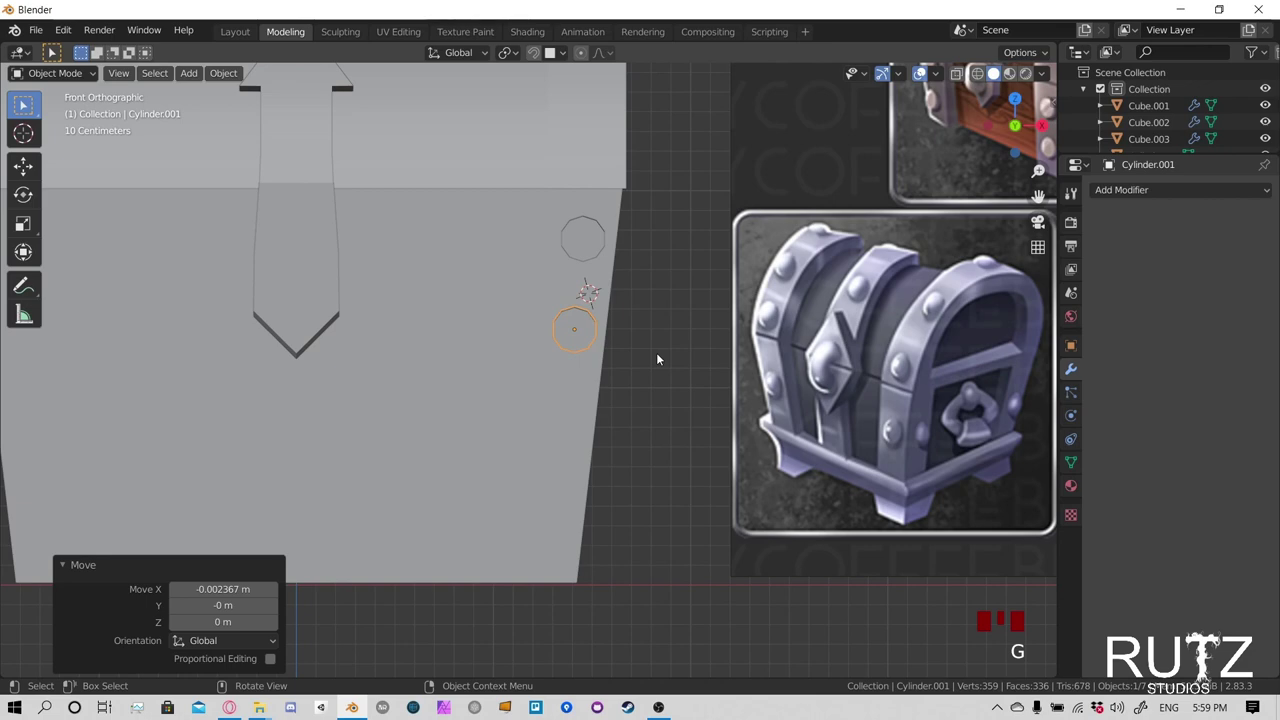
Duplicate the second stud about 0.42 m lower along the sloped front and shift the copy about 0.045 m along negative X
key(KP_3)
key(shift+d)
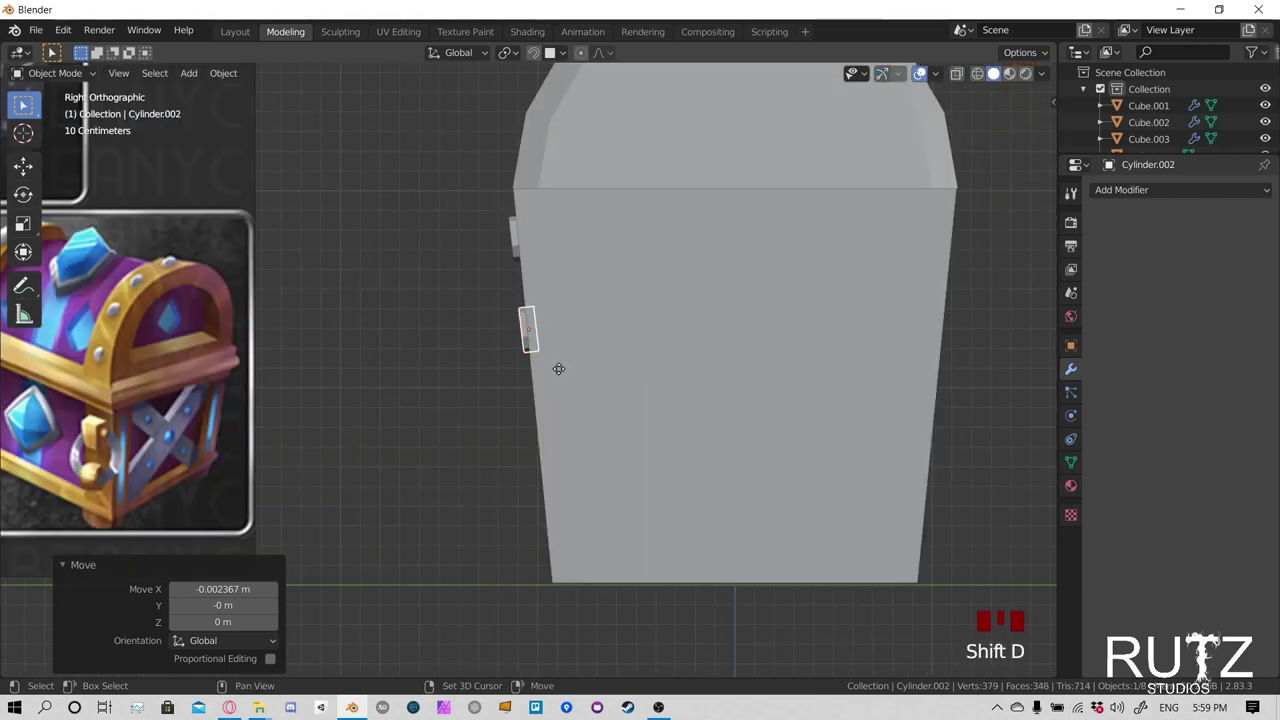
click(562, 439)
key(KP_1)
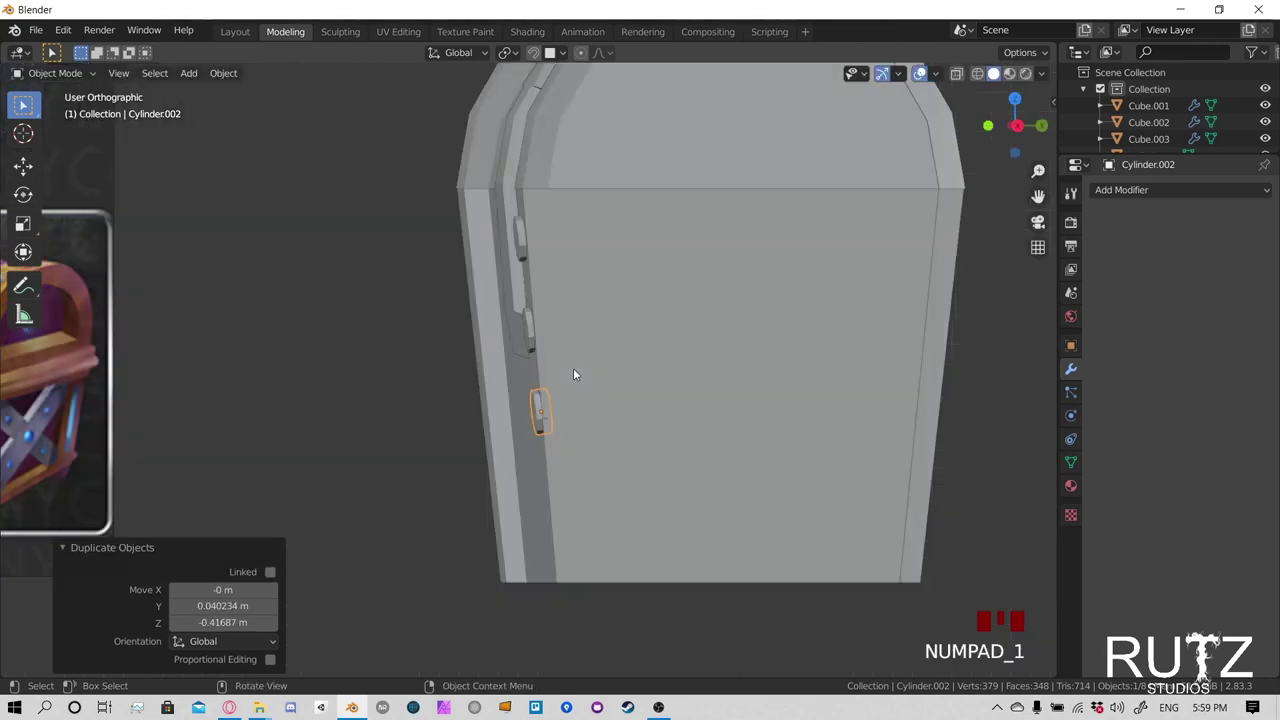
key(g)
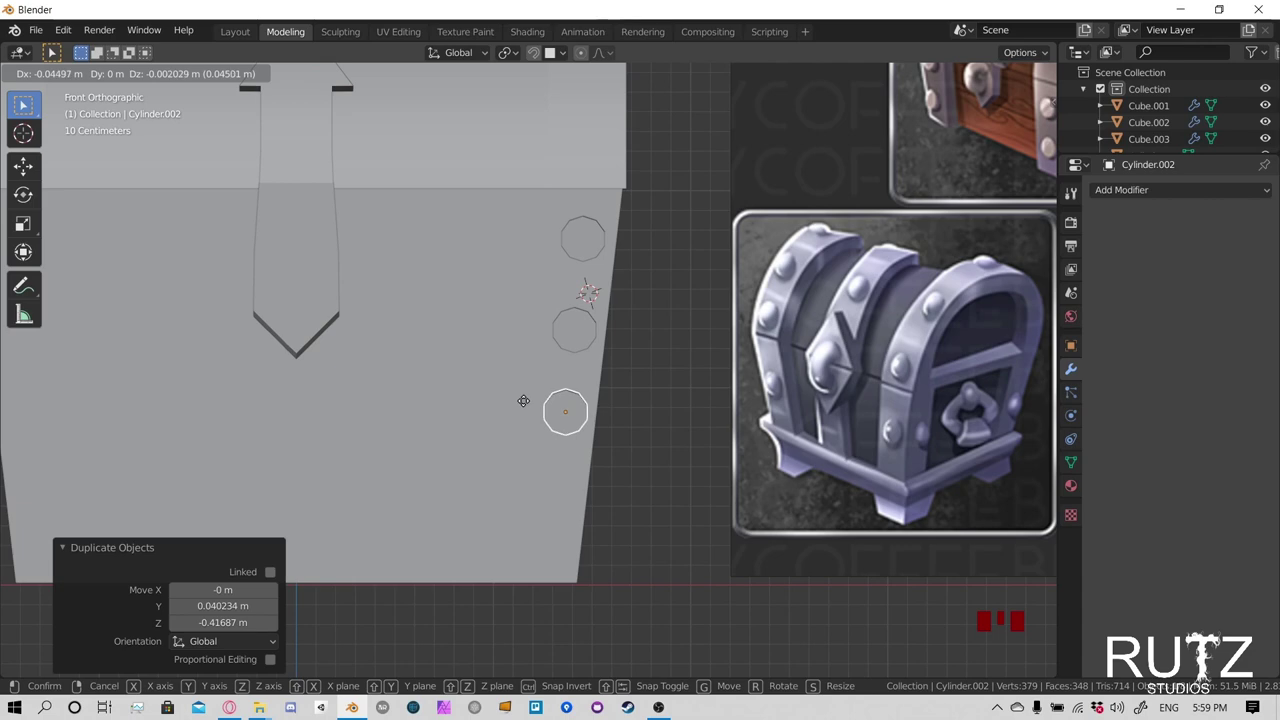
click(523, 401)
Duplicate the third stud about 0.48 m lower along the sloped front, then offset the copy about 0.046 m along negative X and 0.018 m up
key(KP_3)
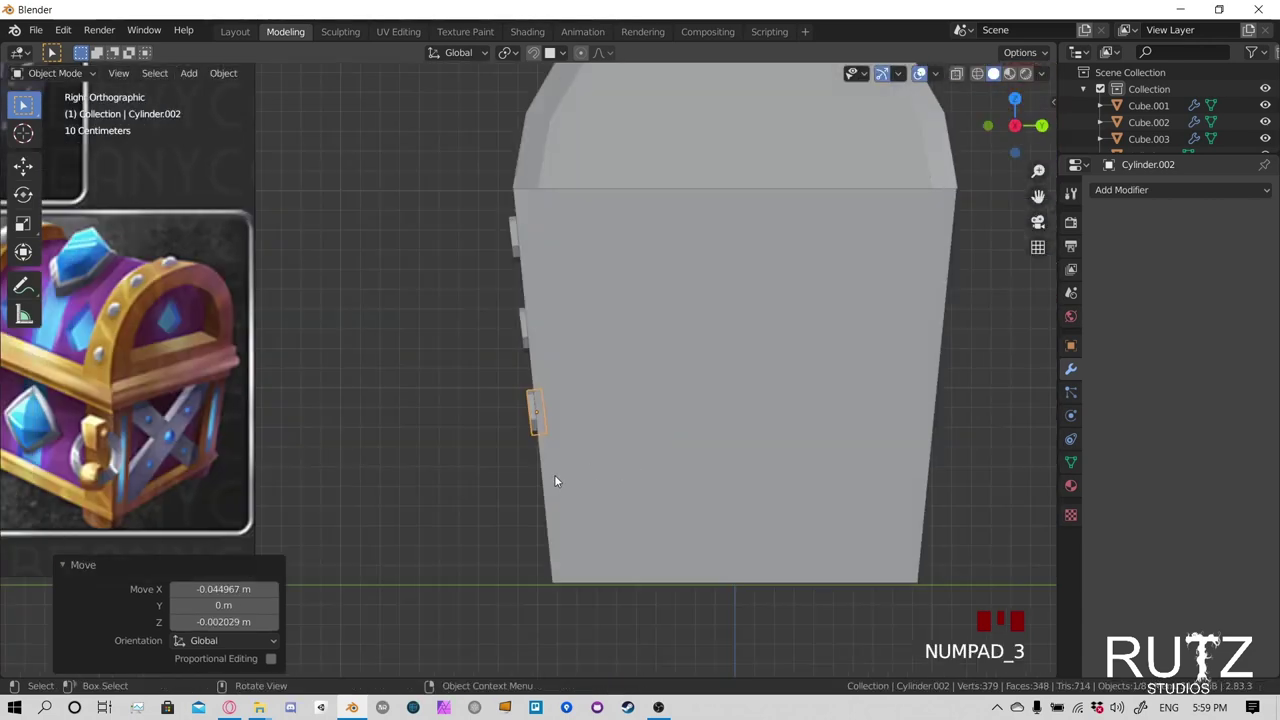
key(shift+d)
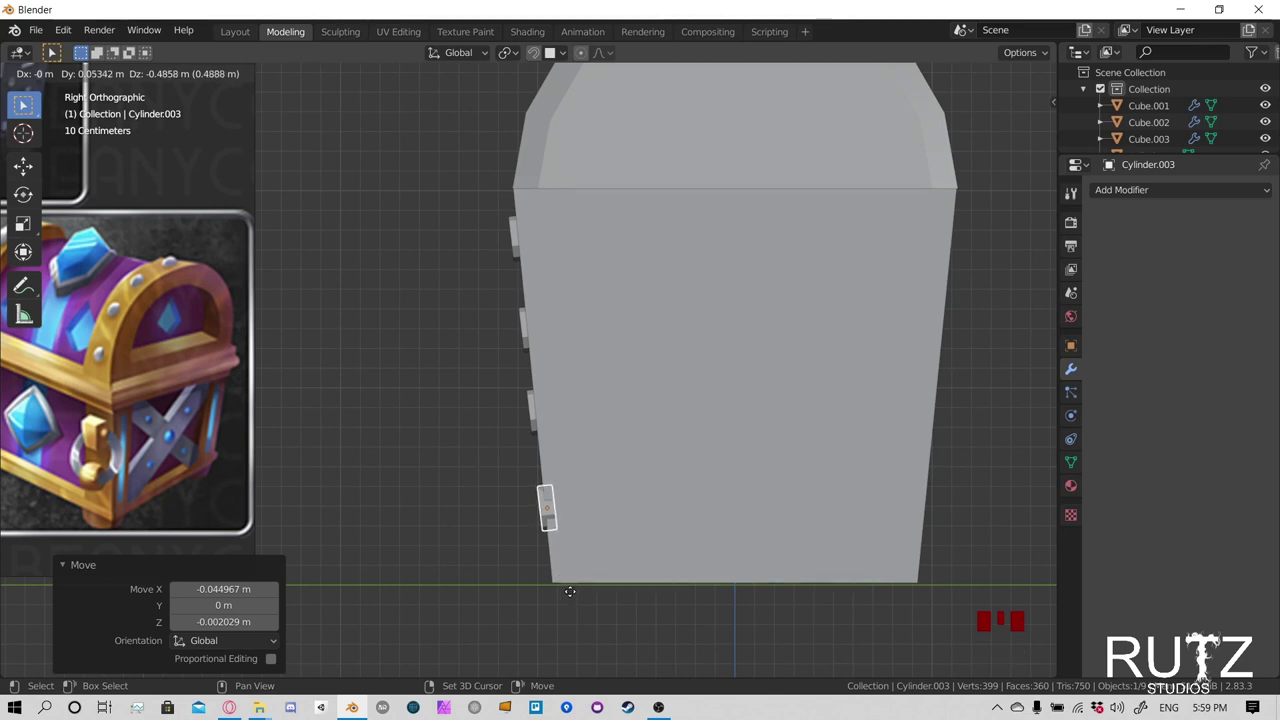
click(569, 591)
key(KP_1)
key(g)
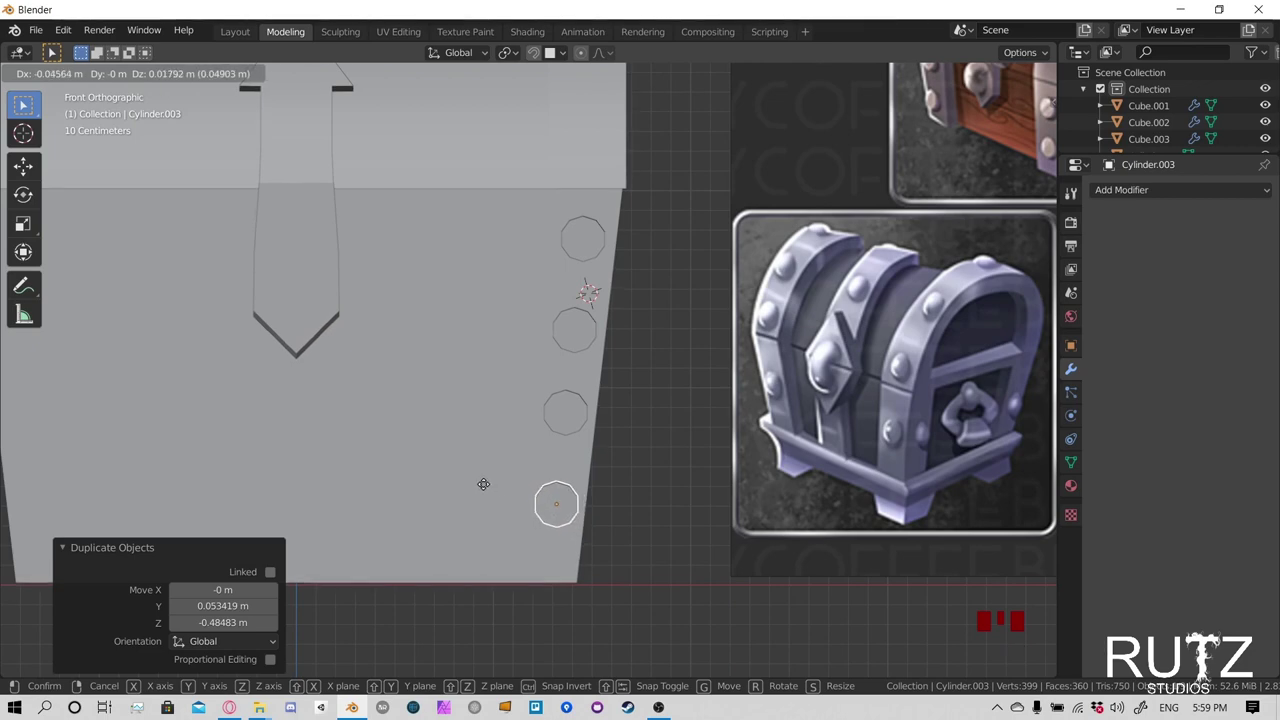
click(483, 490)
scroll(581, 436, down, 3)
mouse_move(581, 436)
middle_down()
mouse_move(466, 412)
mouse_move(540, 390)
mouse_move(603, 442)
mouse_move(586, 445)
middle_up()
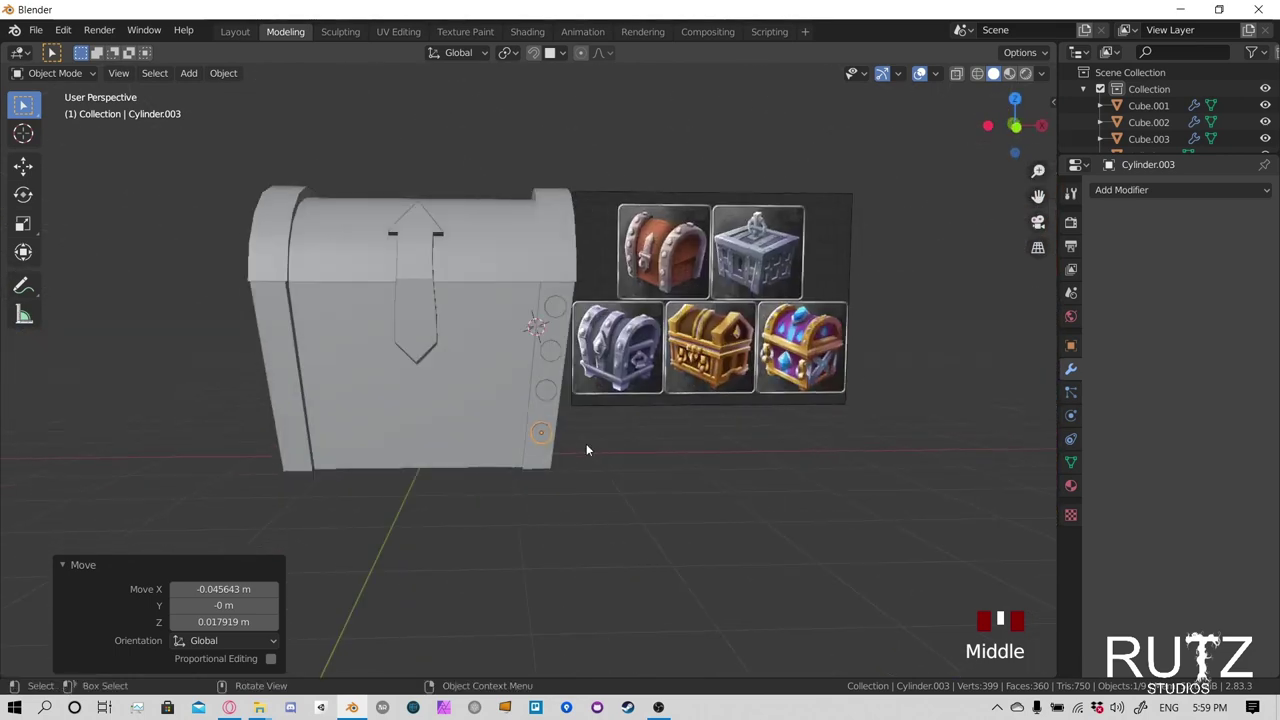
Nudge the third stud slightly down in the front view to even out the spacing
key(KP_1)
click(553, 392)
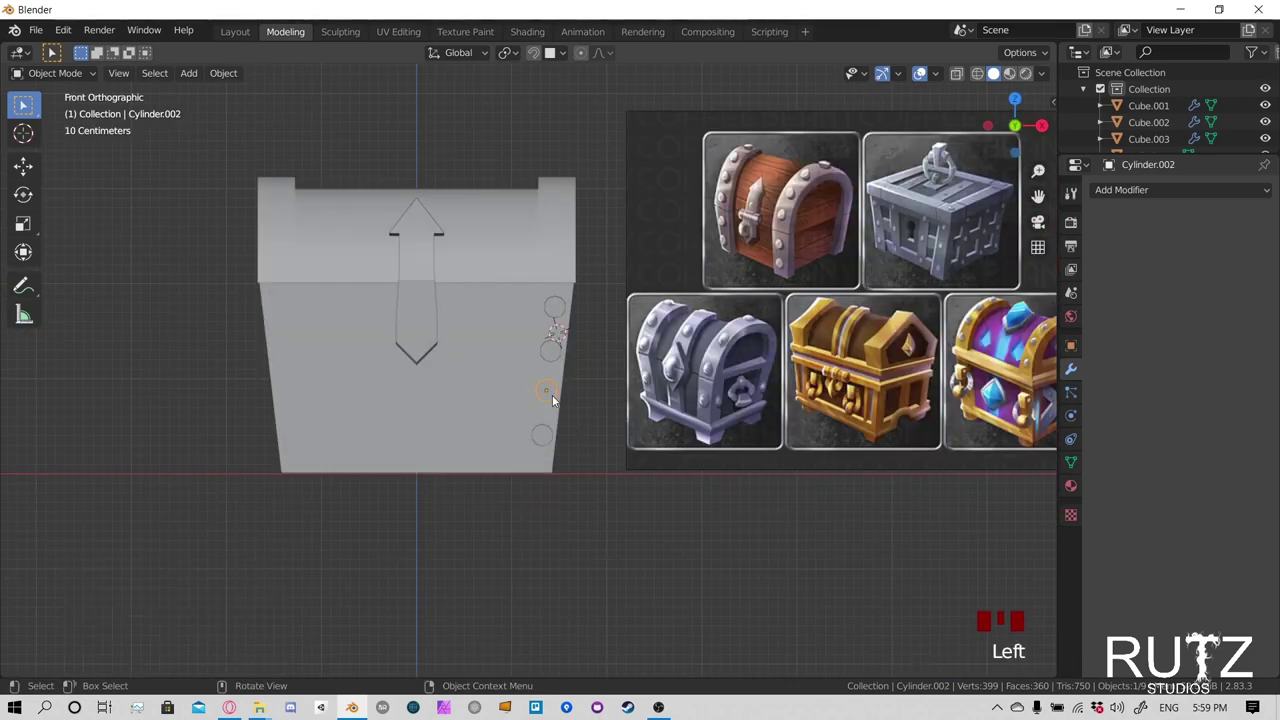
scroll(558, 391, up, 2)
key(g)
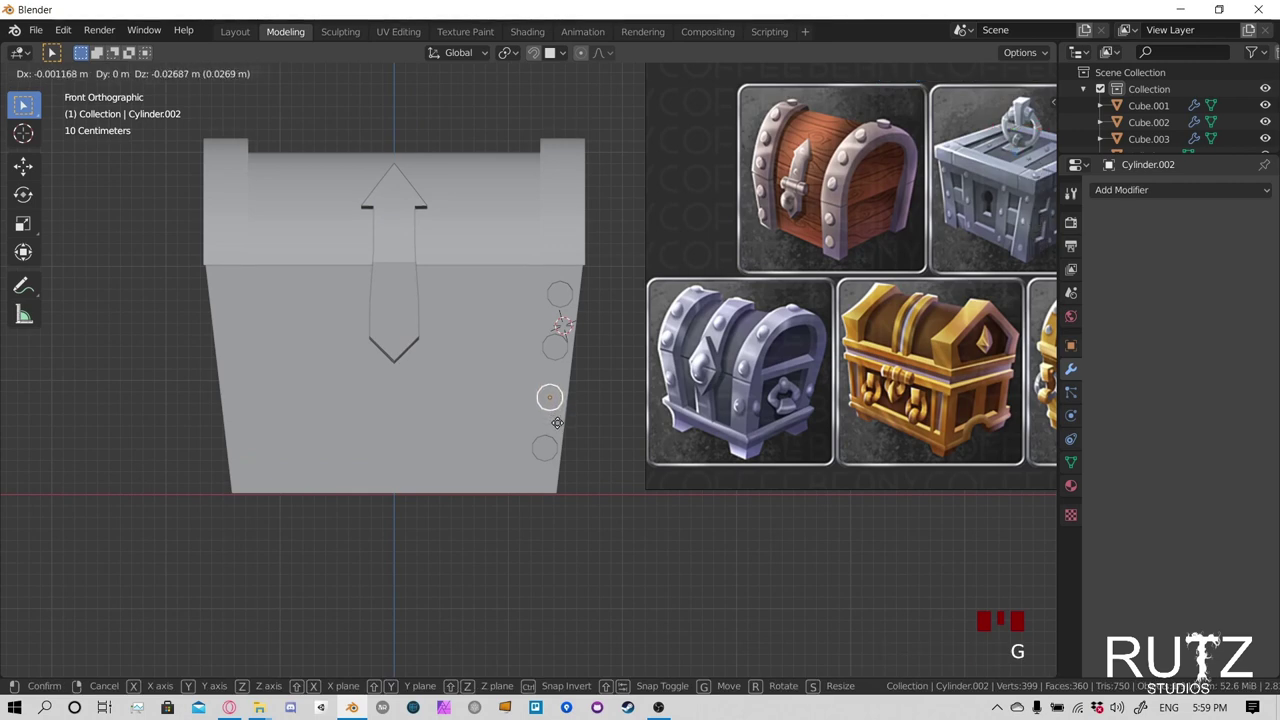
click(554, 422)
Fine-tune the second stud's position in the front view and shift the uppermost stud about 0.02 m along X
click(558, 357)
key(g)
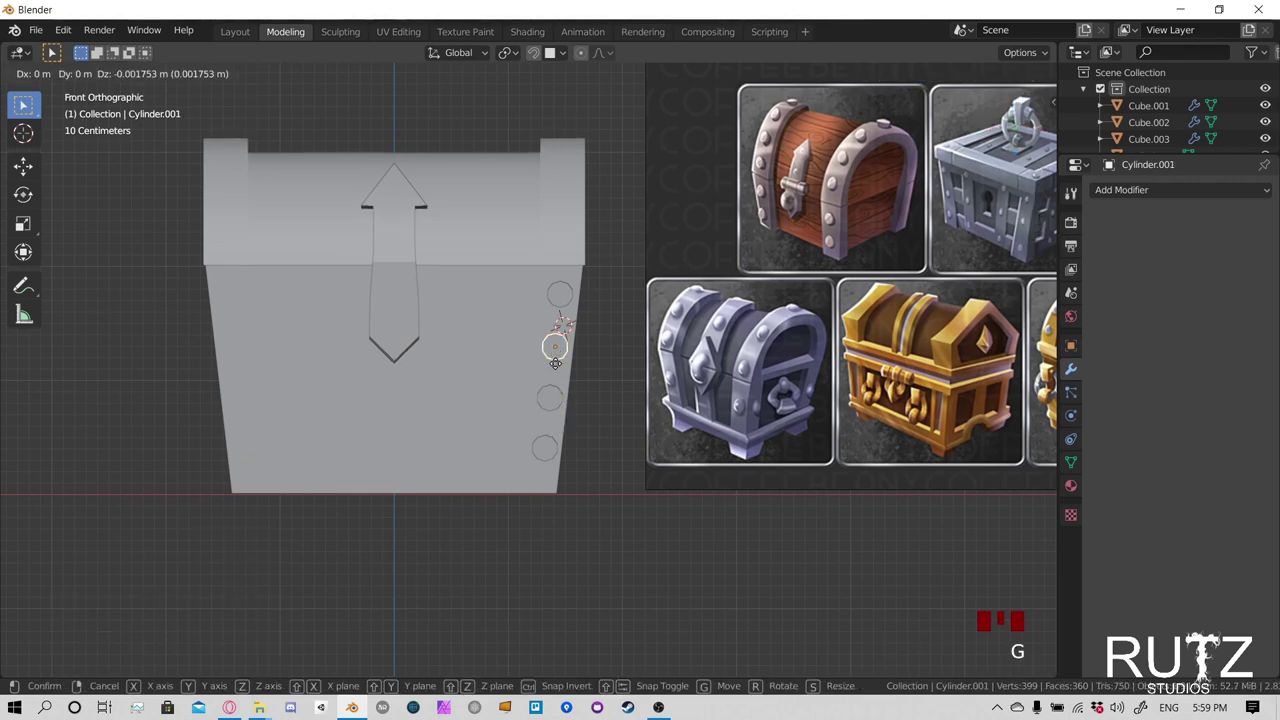
click(556, 356)
click(566, 295)
key(g)
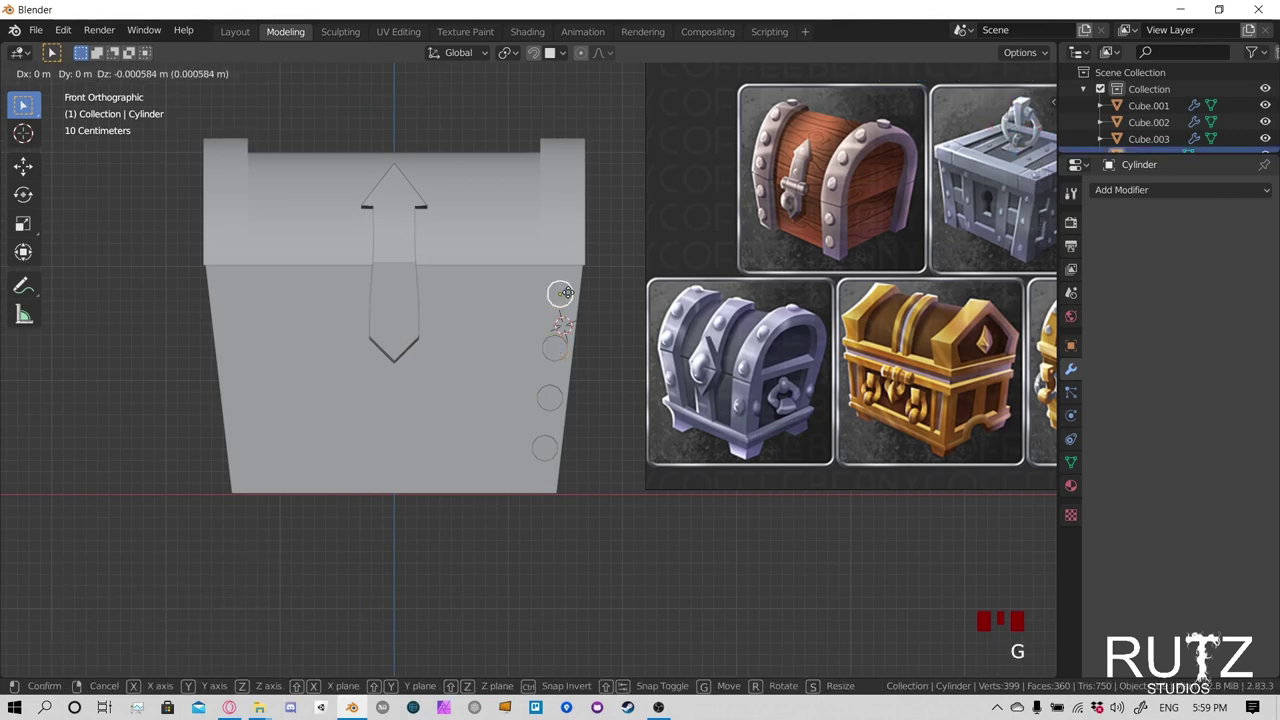
click(588, 292)
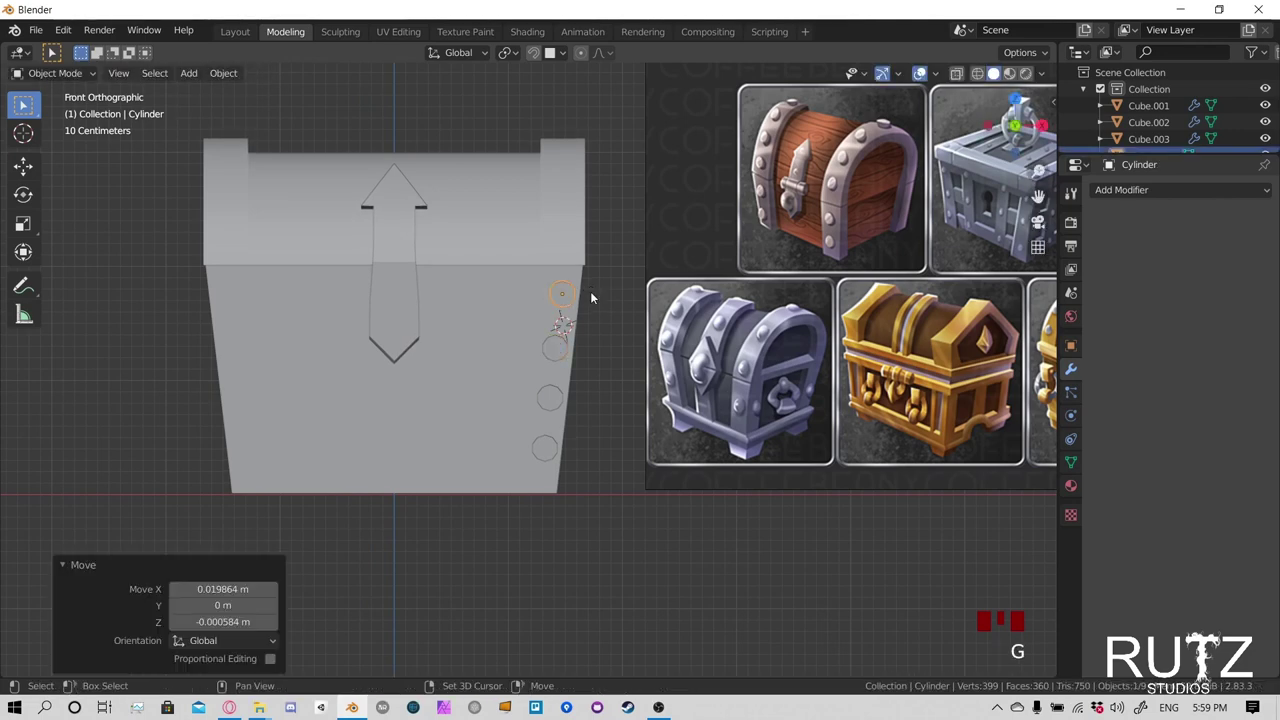
Inspect the four corner studs from several angles, checking how each sits on the chest's front strip
middle_drag(590, 292, 675, 434)
click(618, 441)
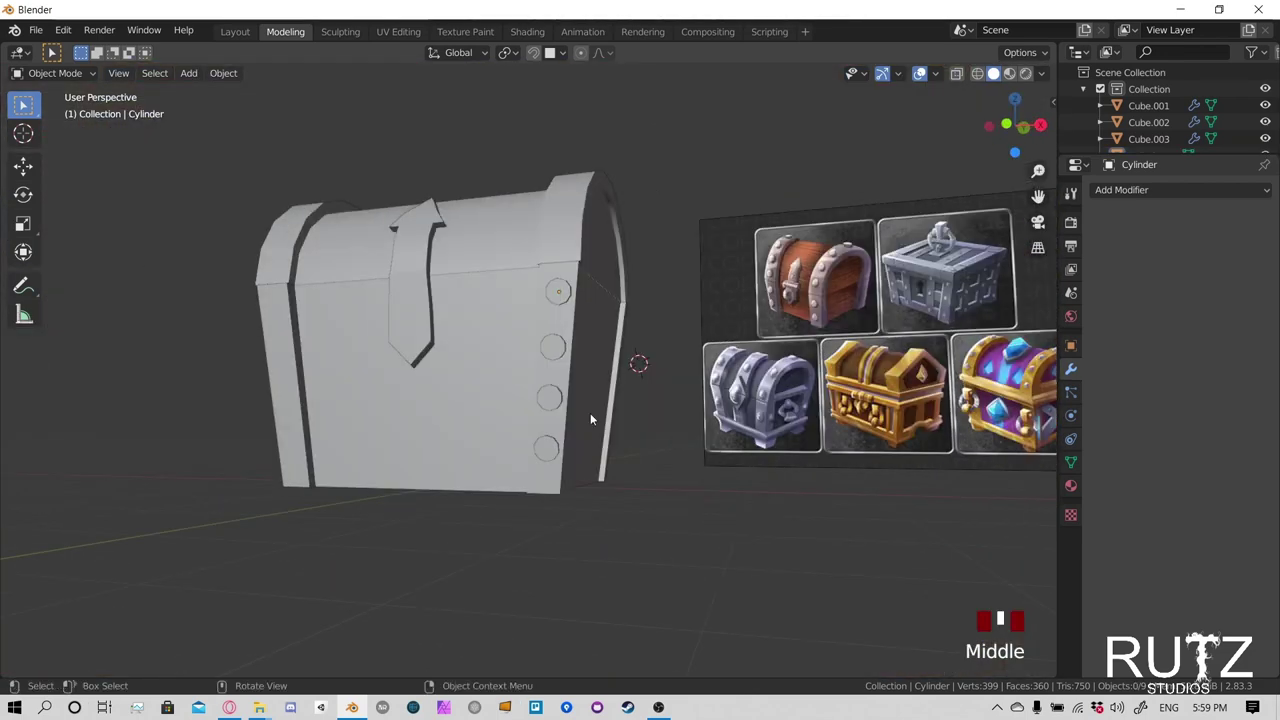
middle_drag(567, 347, 553, 310)
click(549, 314)
click(546, 364)
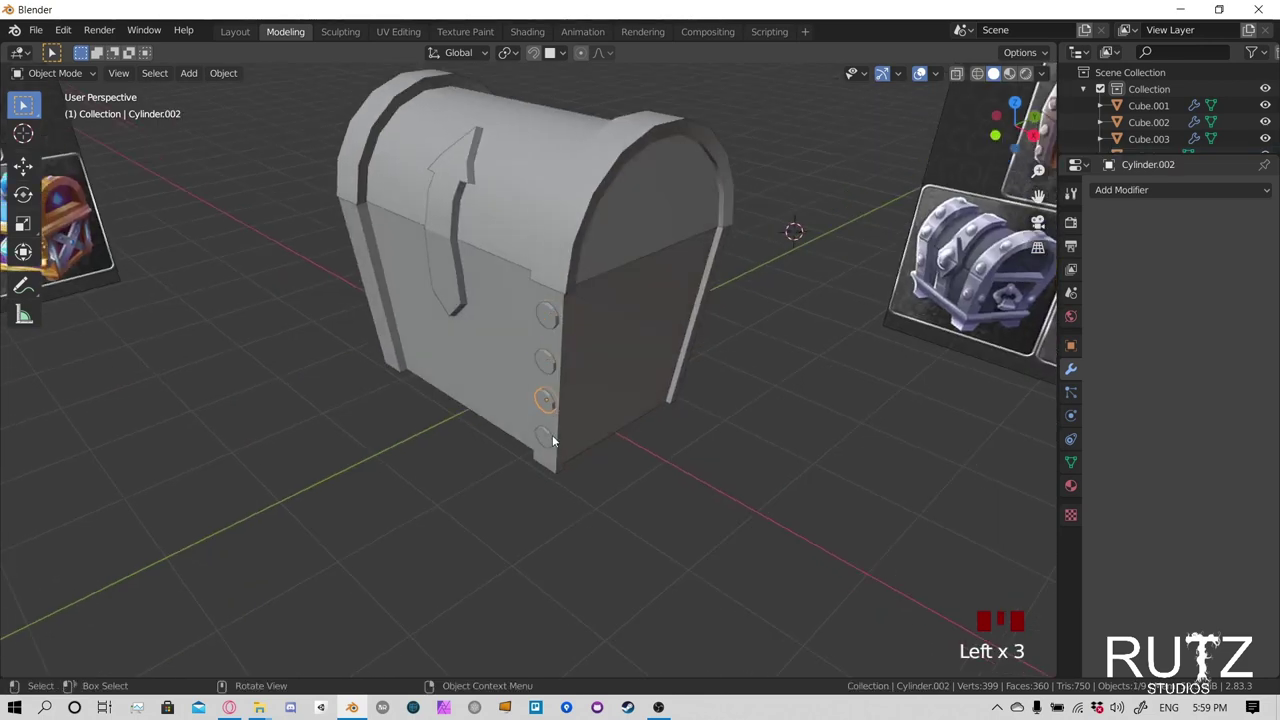
click(543, 440)
click(549, 357)
click(548, 328)
click(548, 316)
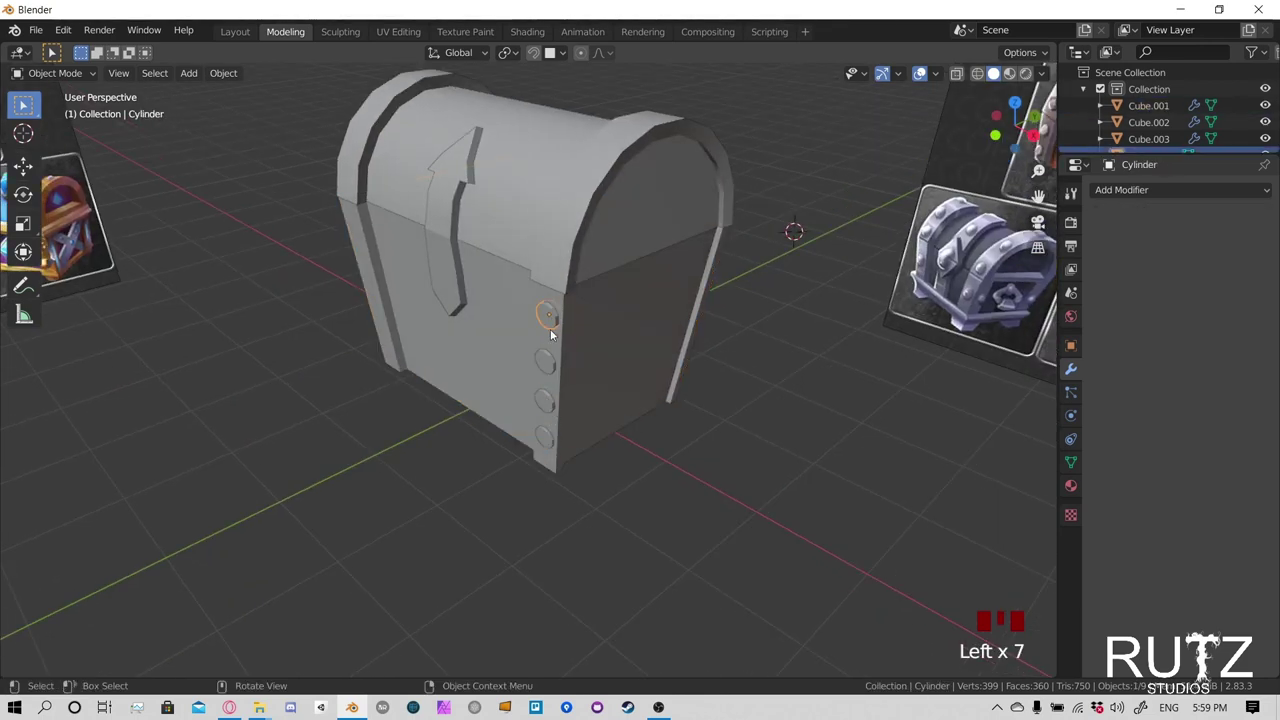
click(546, 362)
middle_drag(378, 280, 698, 312)
middle_drag(728, 470, 728, 340)
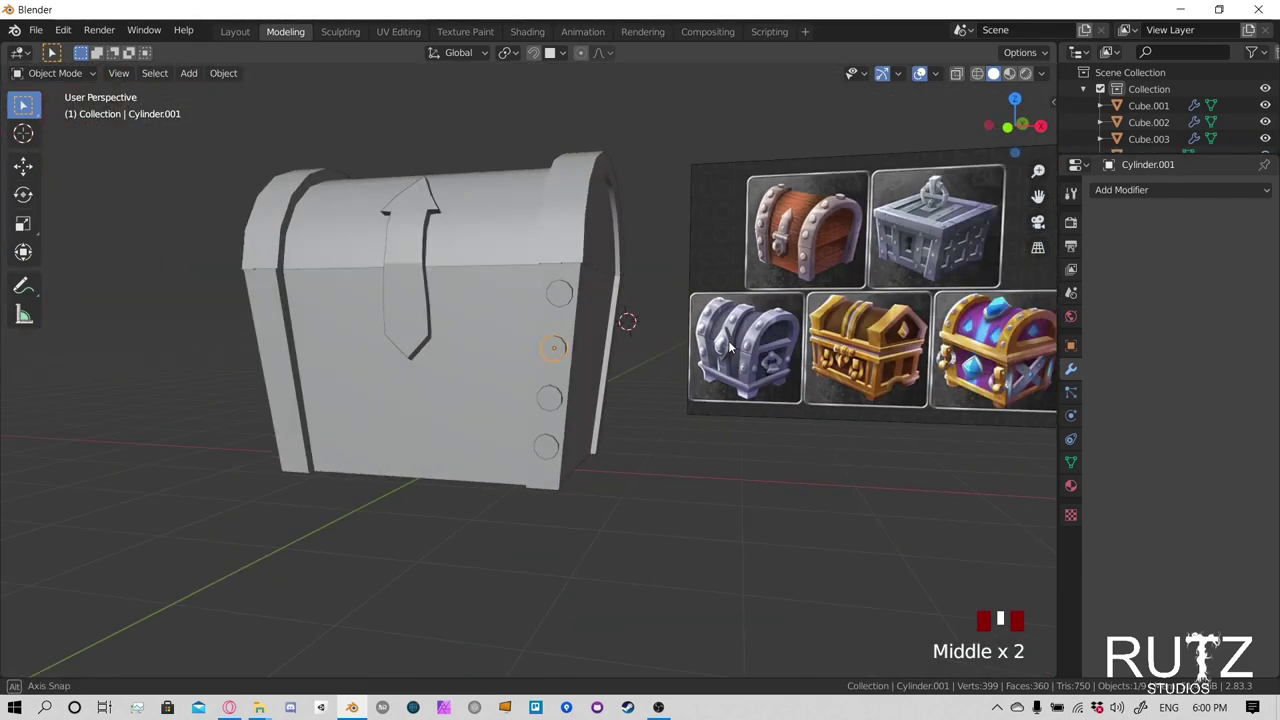
Duplicate the uppermost stud in the front view and place the copy about 1.33 m higher, at the top of the lid's end band
click(560, 294)
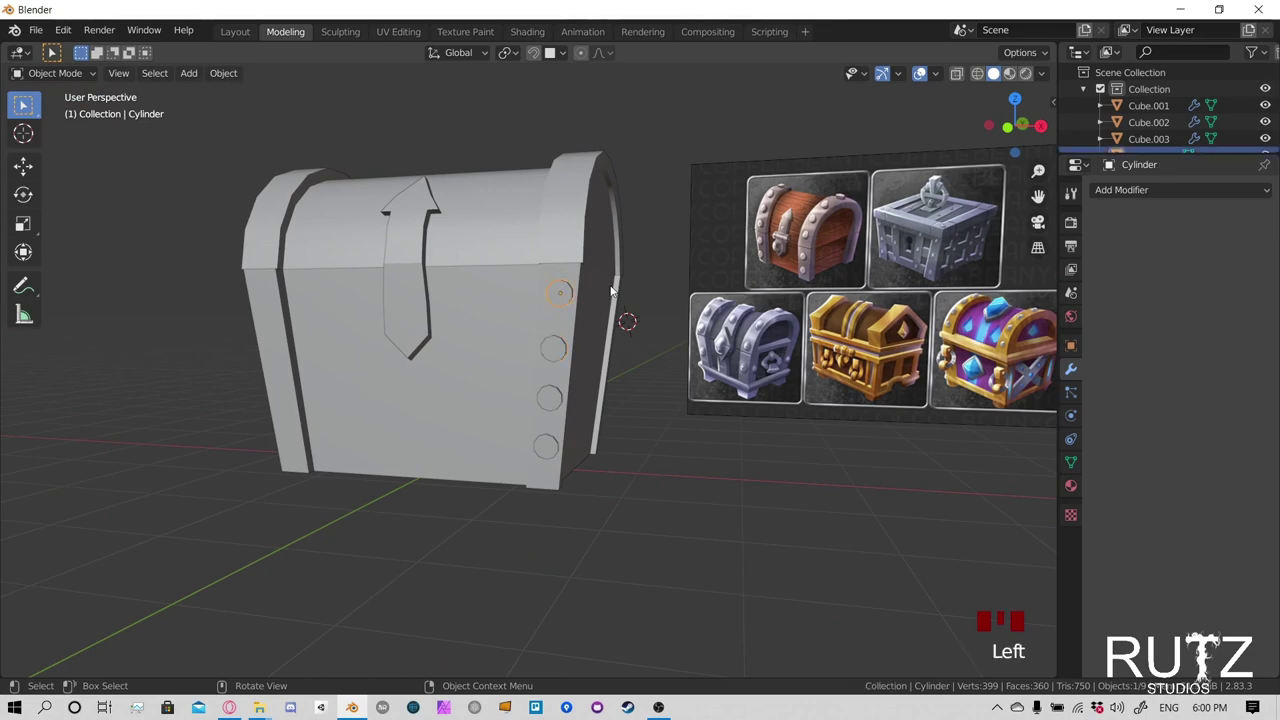
key(KP_1)
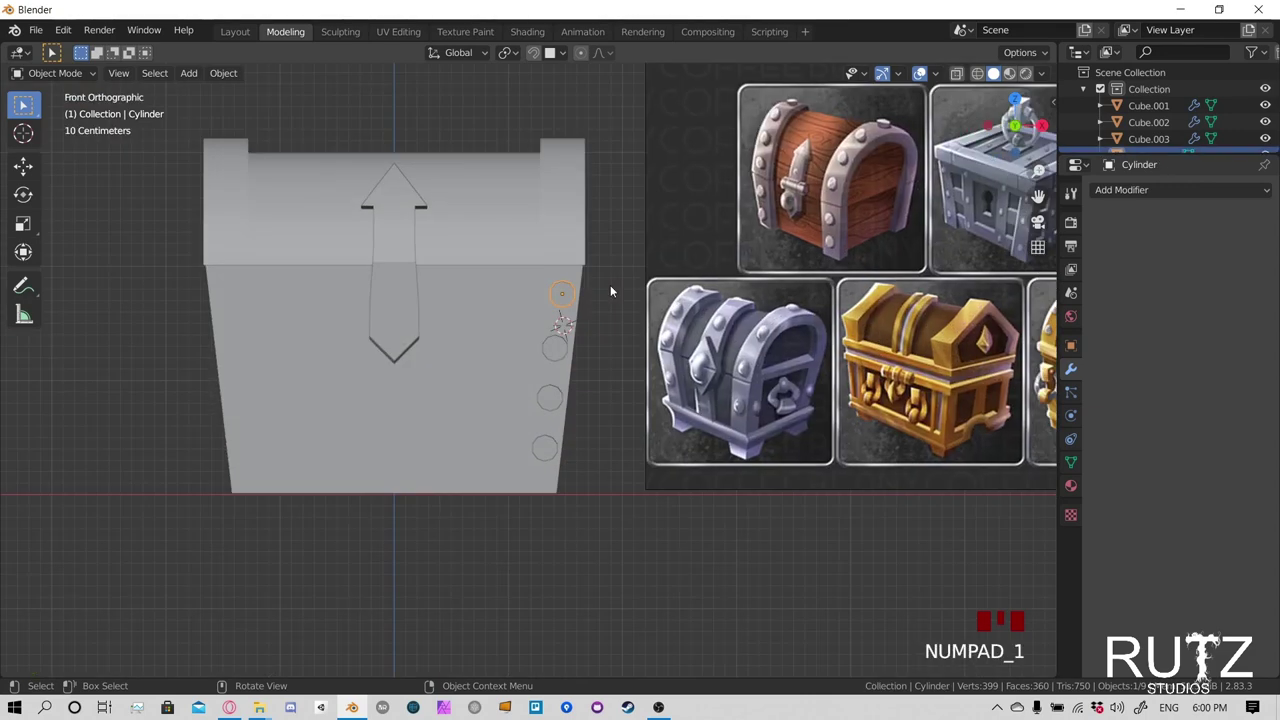
key(shift+d)
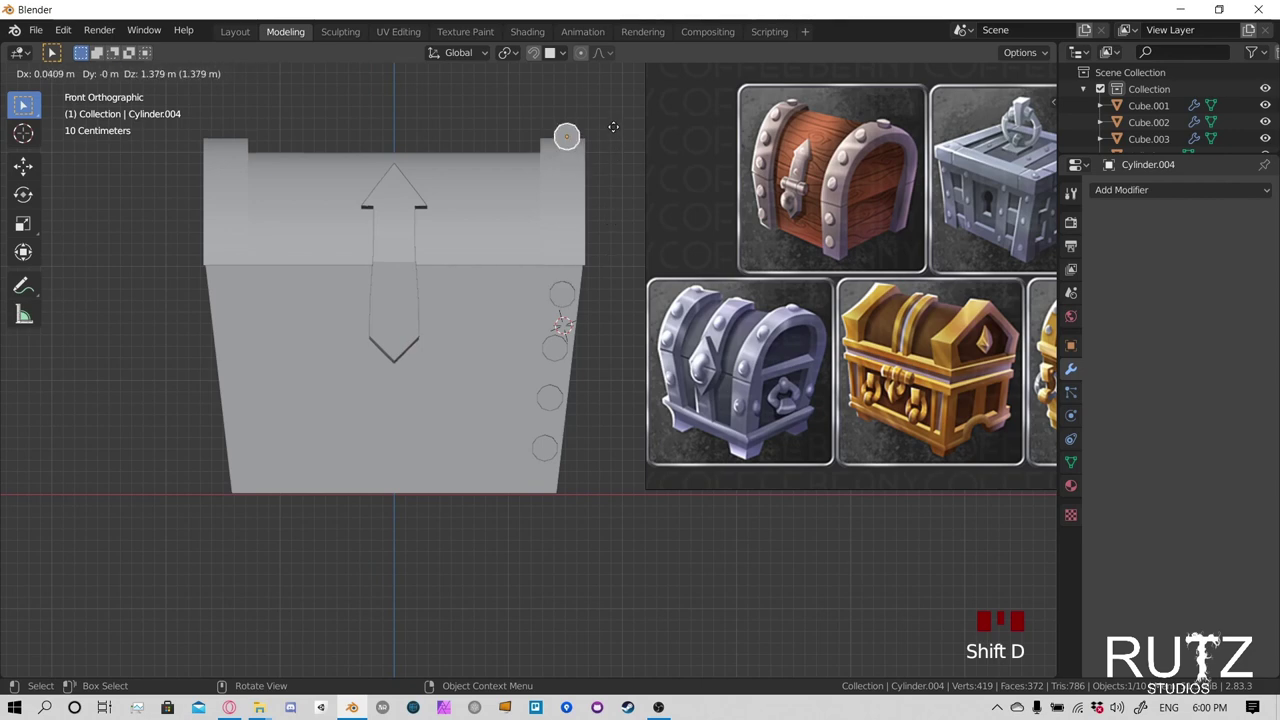
click(596, 144)
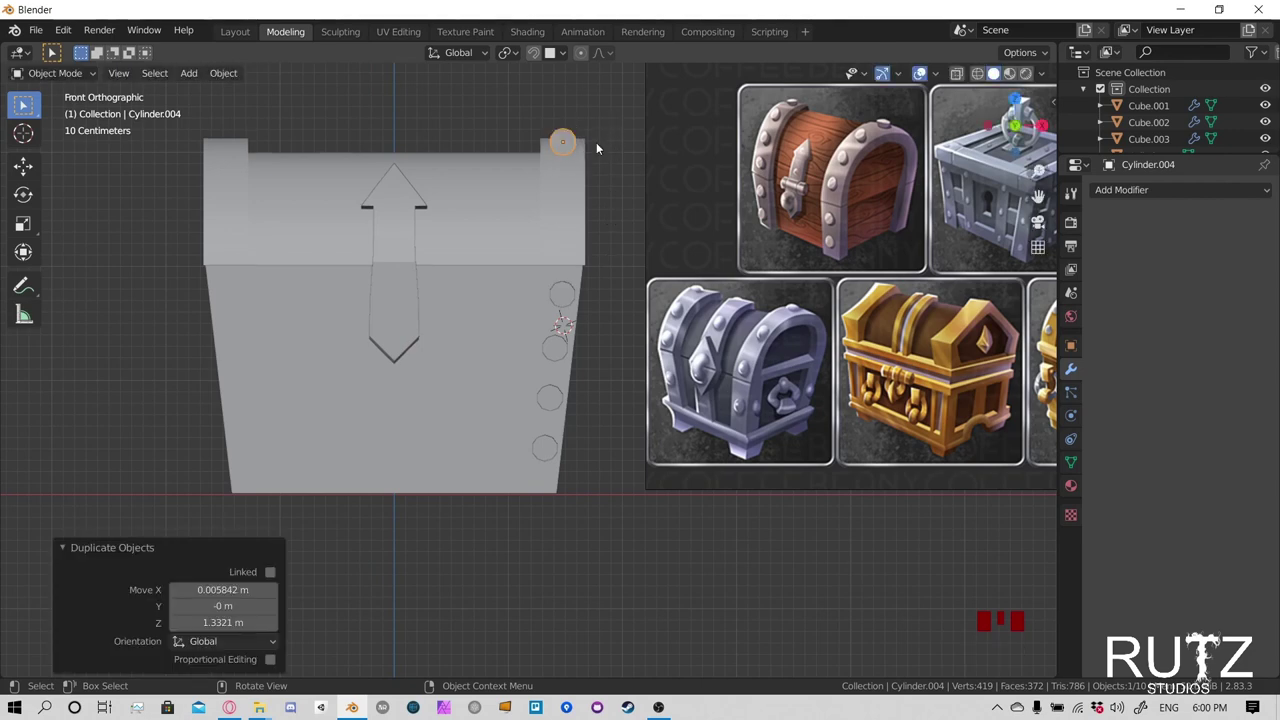
Join the four studs on the front corner strip into one object, leaving out the copy above the lid
middle_drag(669, 271, 560, 319)
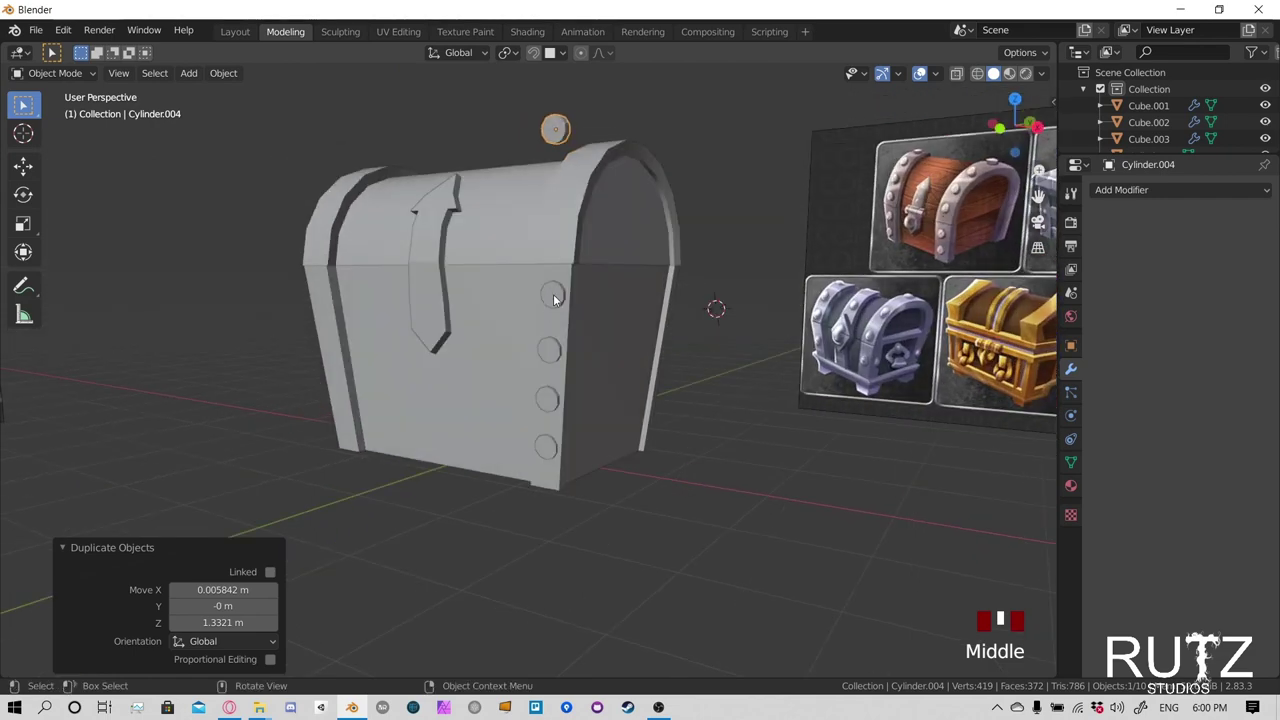
click(553, 296)
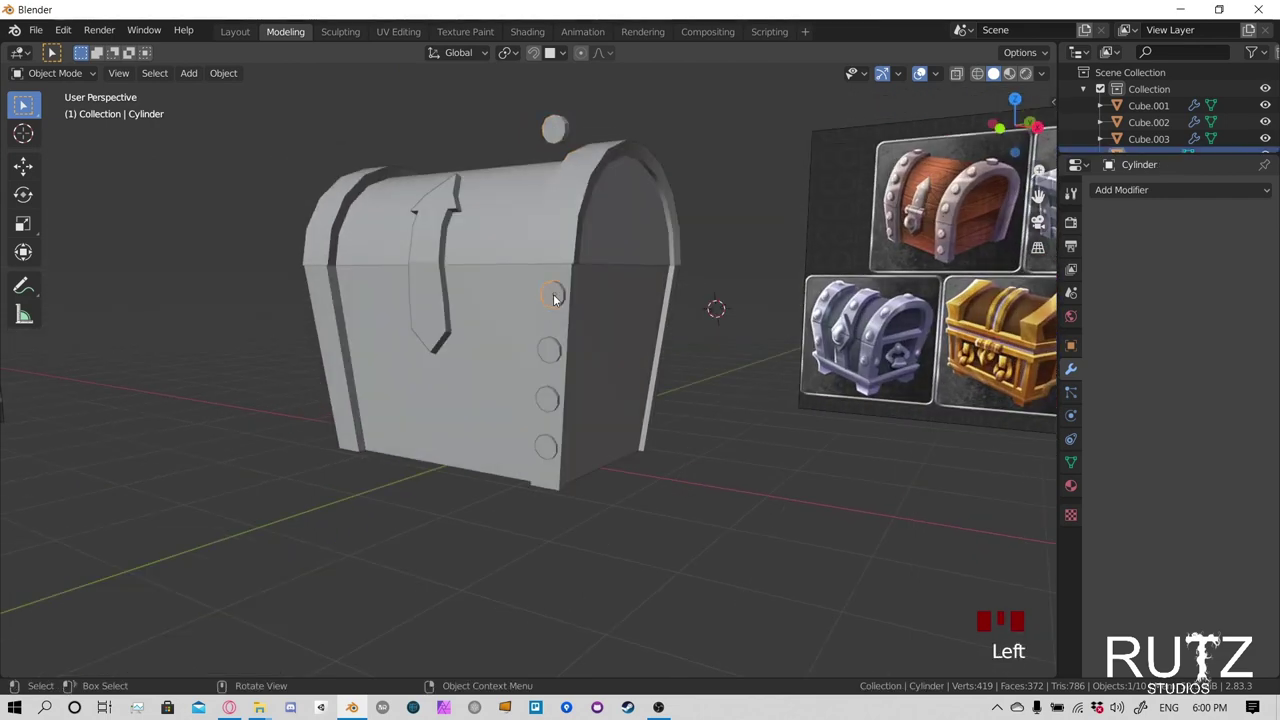
shift+click(550, 350)
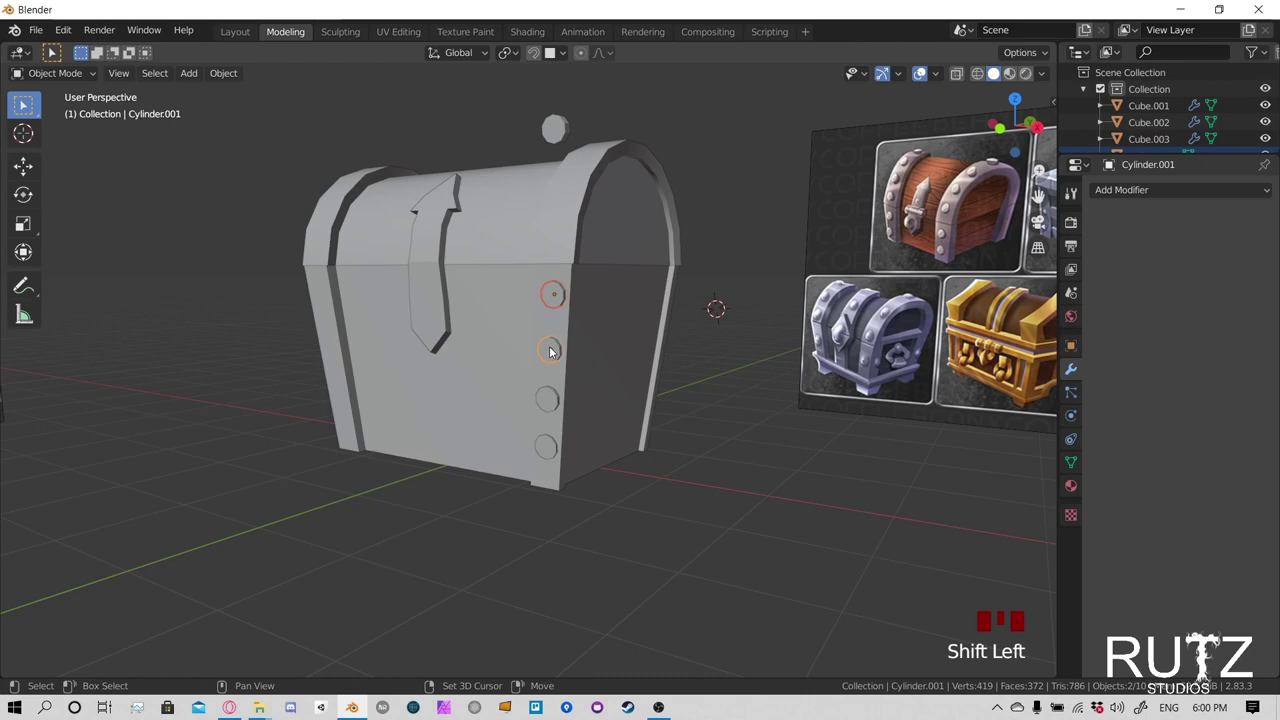
shift+click(553, 402)
shift+click(548, 447)
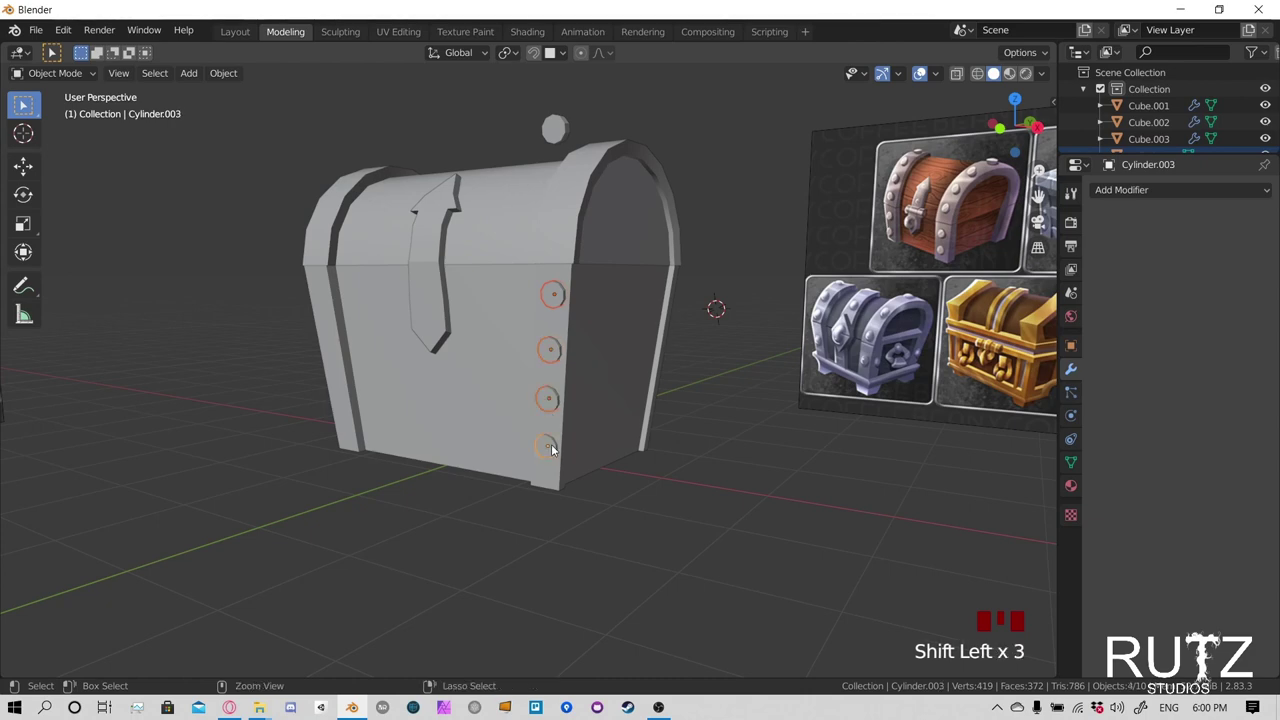
key(ctrl+j)
middle_drag(548, 445, 578, 335)
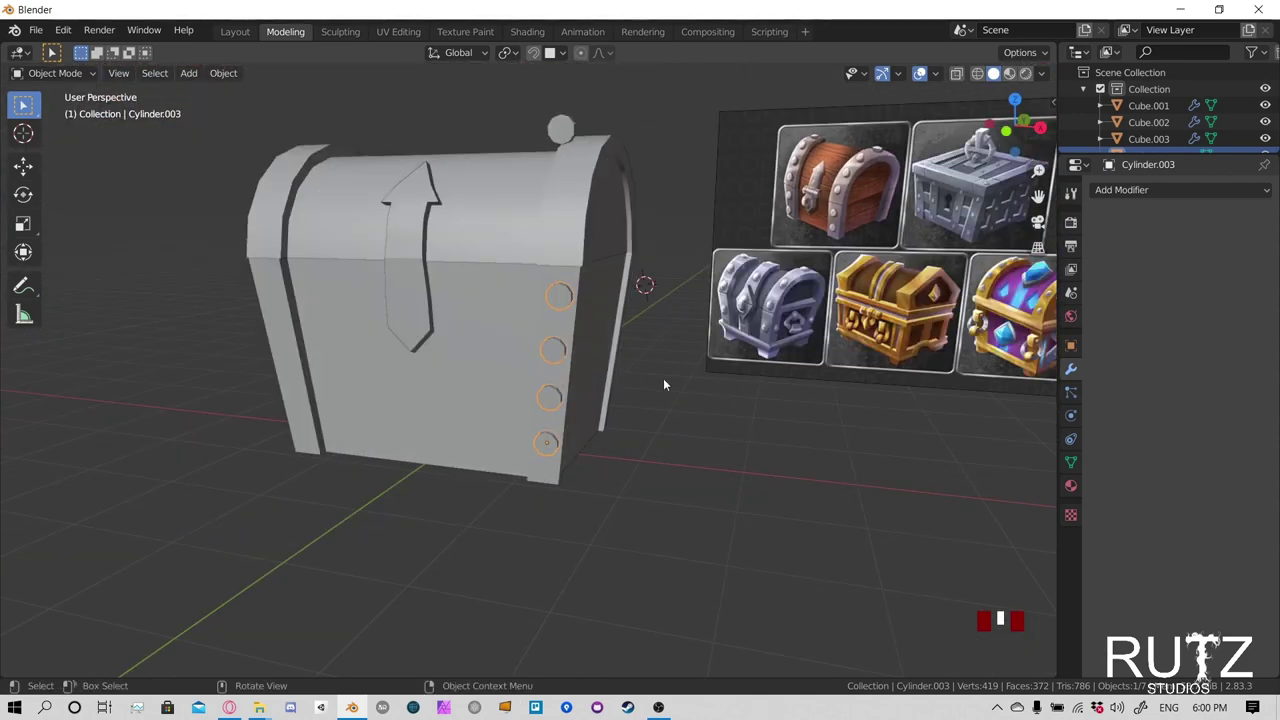
Open the Auto Mirror options for the joined studs and choose X as the mirror axis
middle_drag(686, 363, 963, 436)
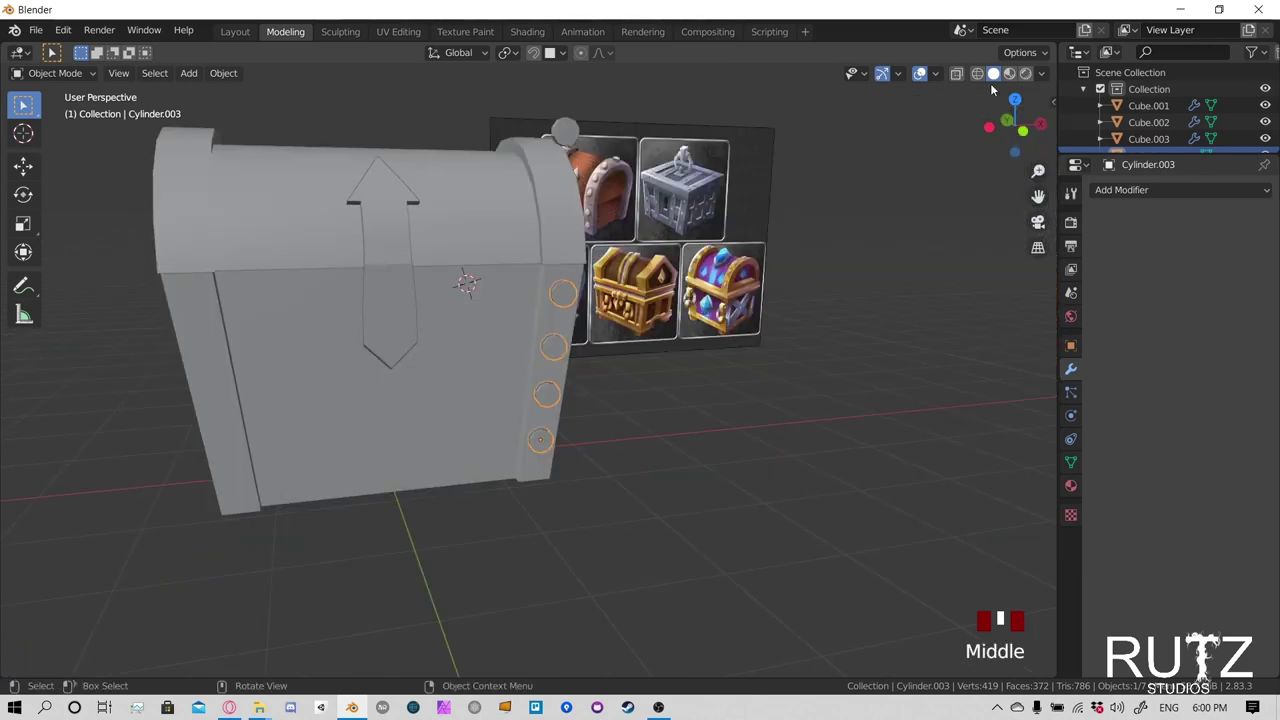
key(n)
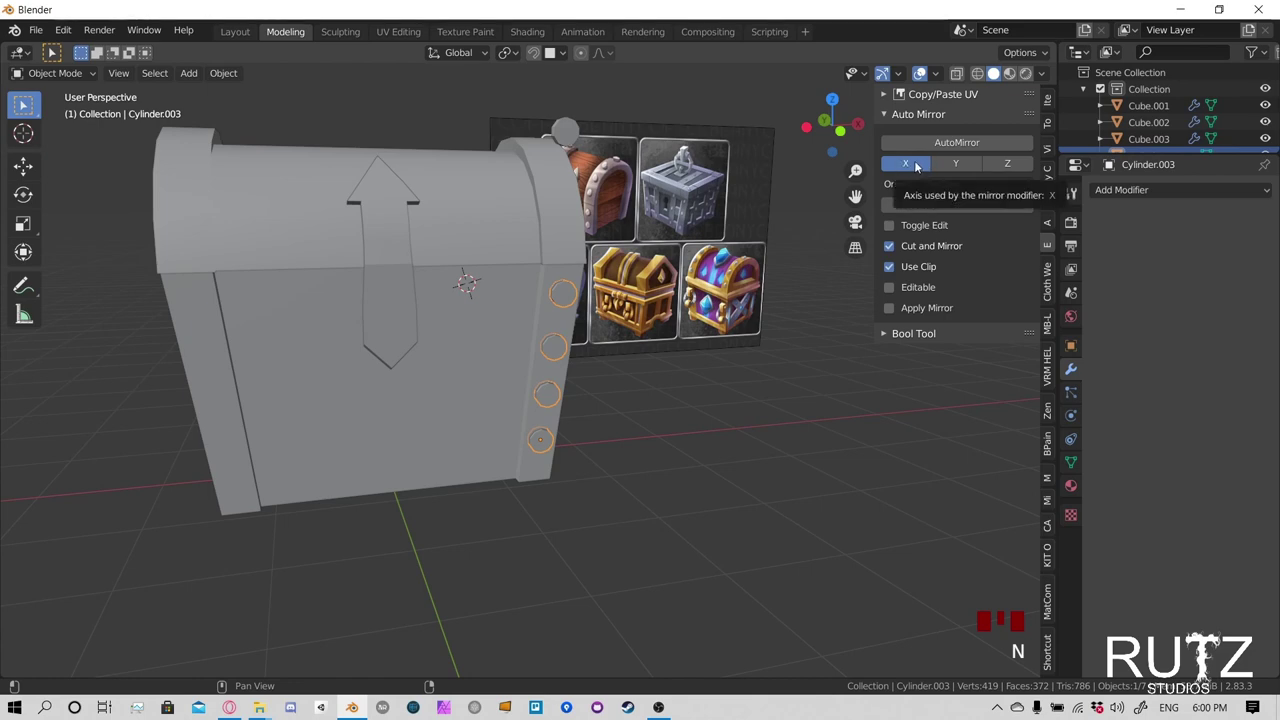
mouse_move(673, 392)
middle_down()
mouse_move(573, 394)
mouse_move(649, 392)
middle_up()
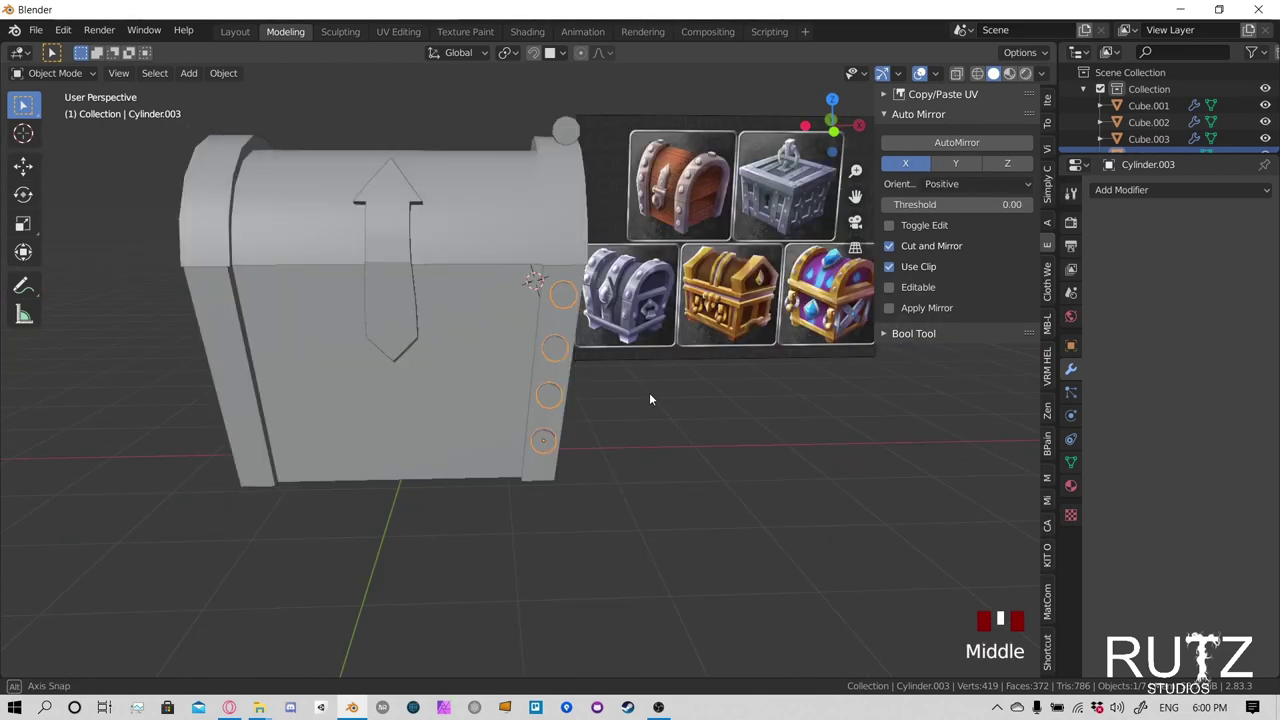
click(971, 170)
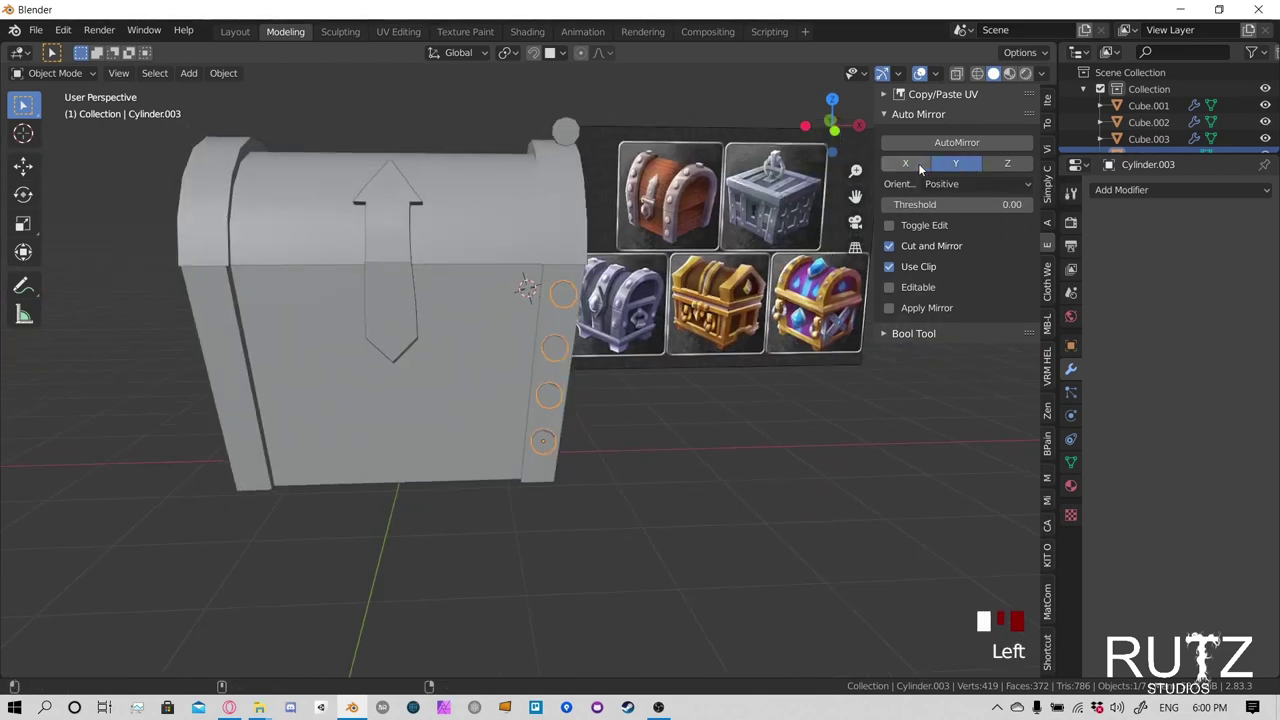
shift+click(918, 163)
shift+click(962, 166)
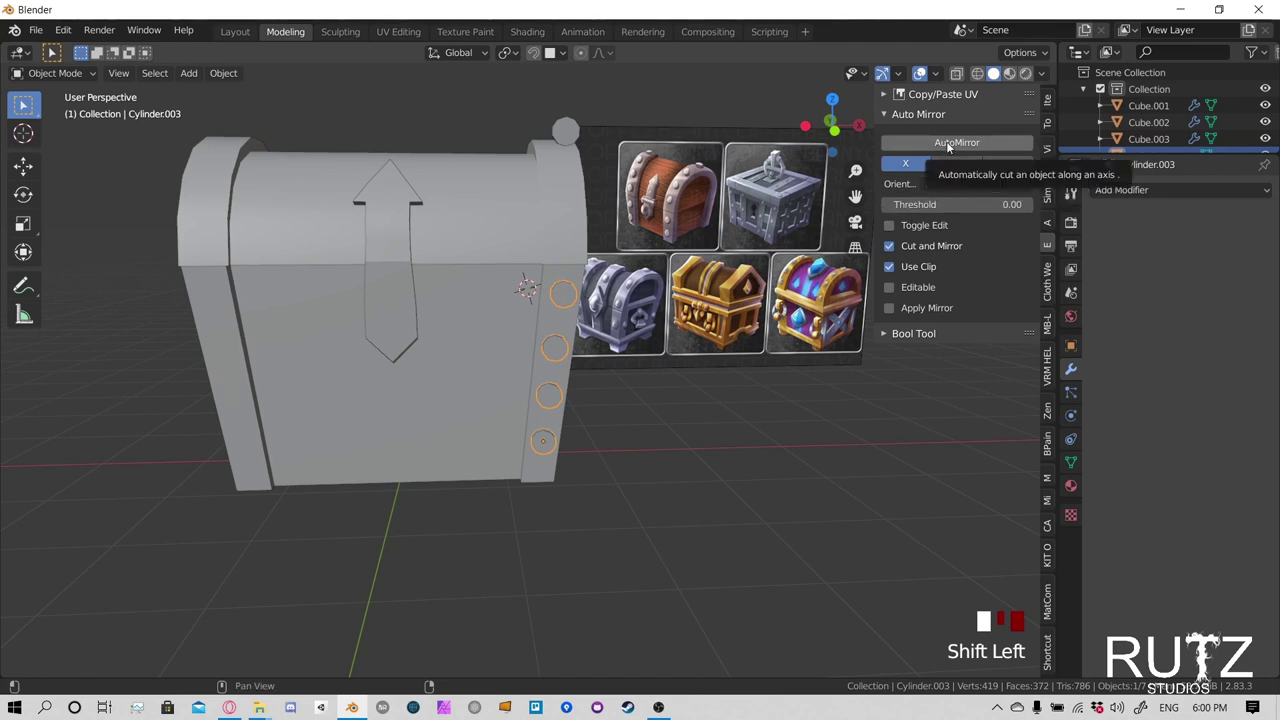
Try to mirror the four corner rivets across the X axis with AutoMirror, then undo it
click(948, 143)
mouse_move(653, 381)
middle_down()
mouse_move(560, 370)
mouse_move(645, 373)
mouse_move(630, 370)
middle_up()
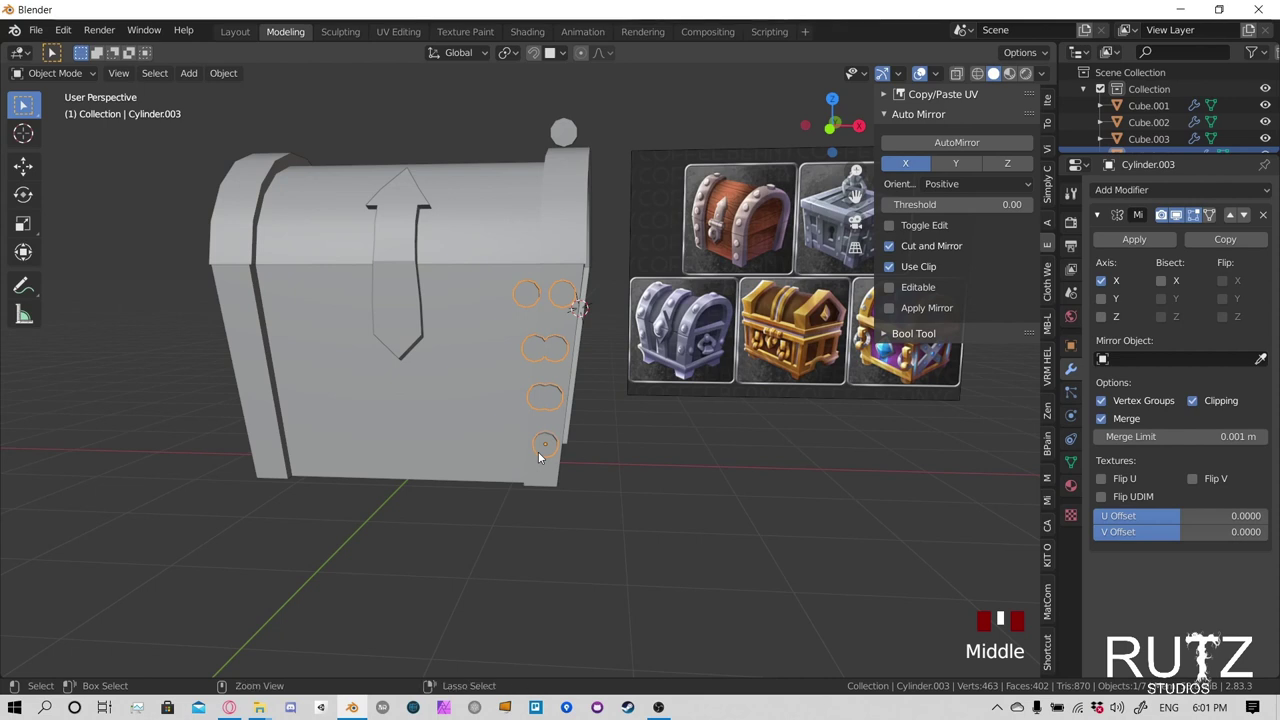
key(ctrl+z)
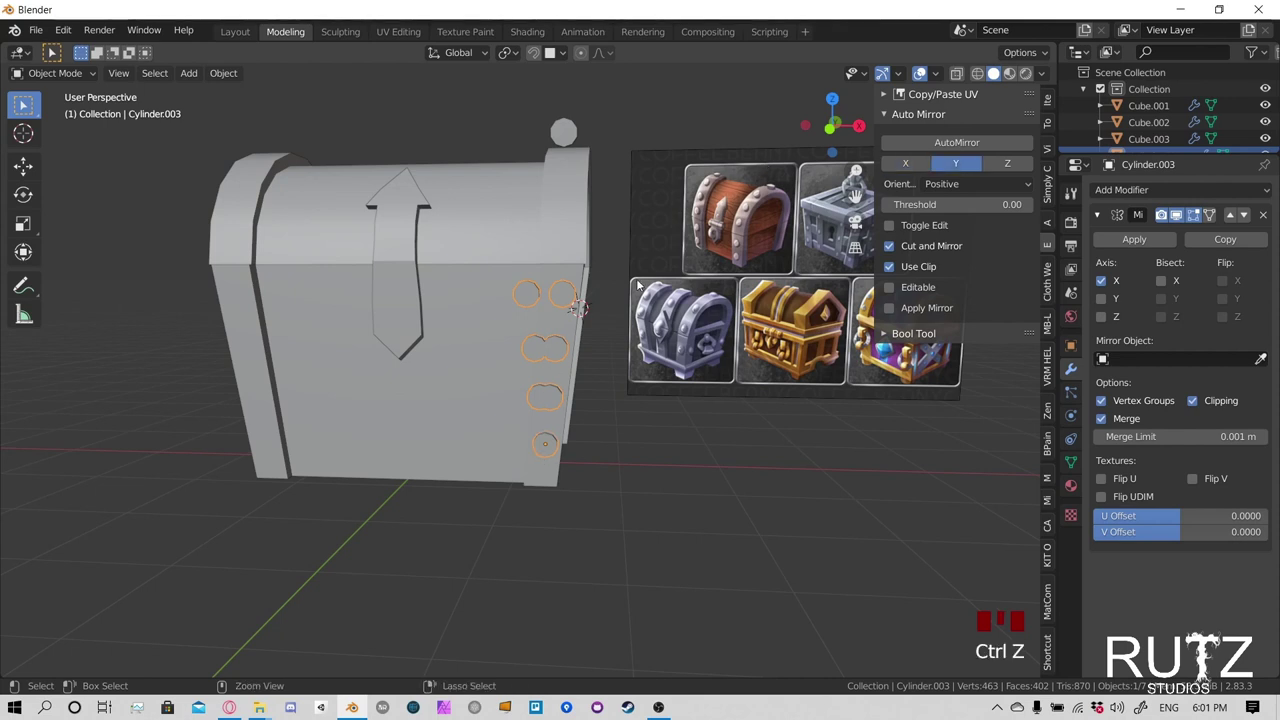
key(ctrl+z)
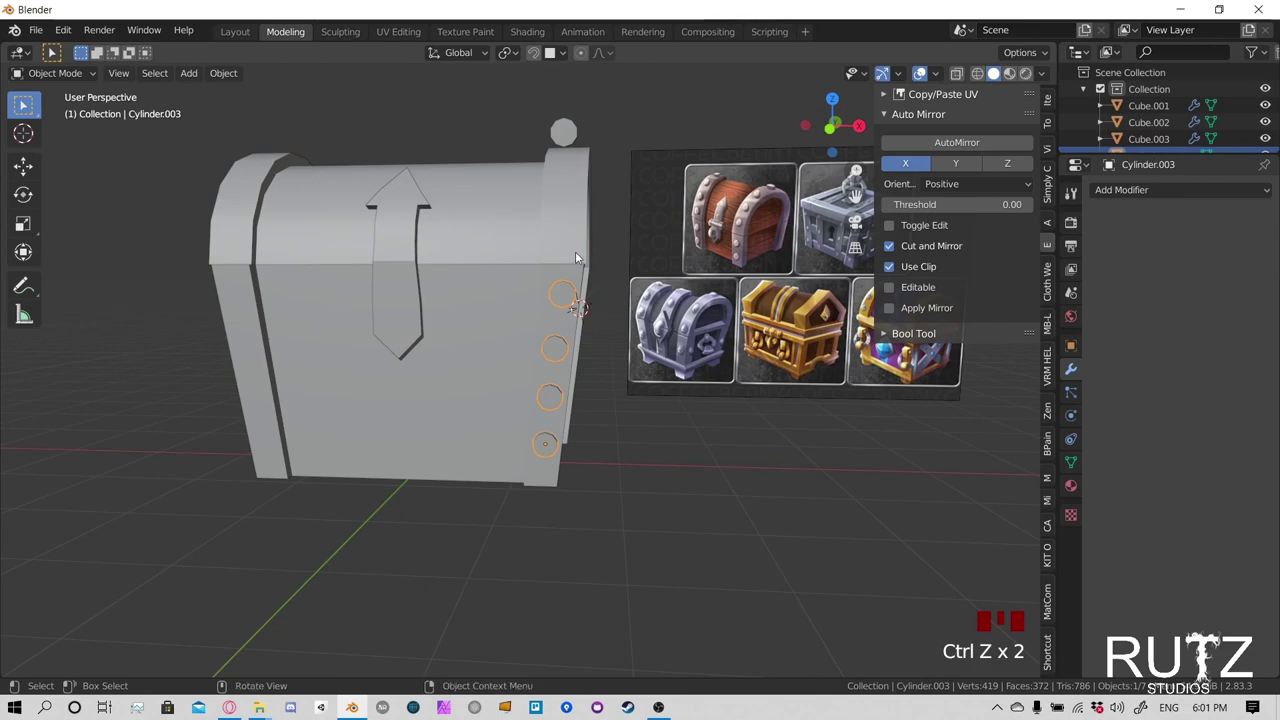
Examine the origin points of the chest body, lid, front strap and loose rivet from several sides
shift+middle_drag(575, 251, 651, 350)
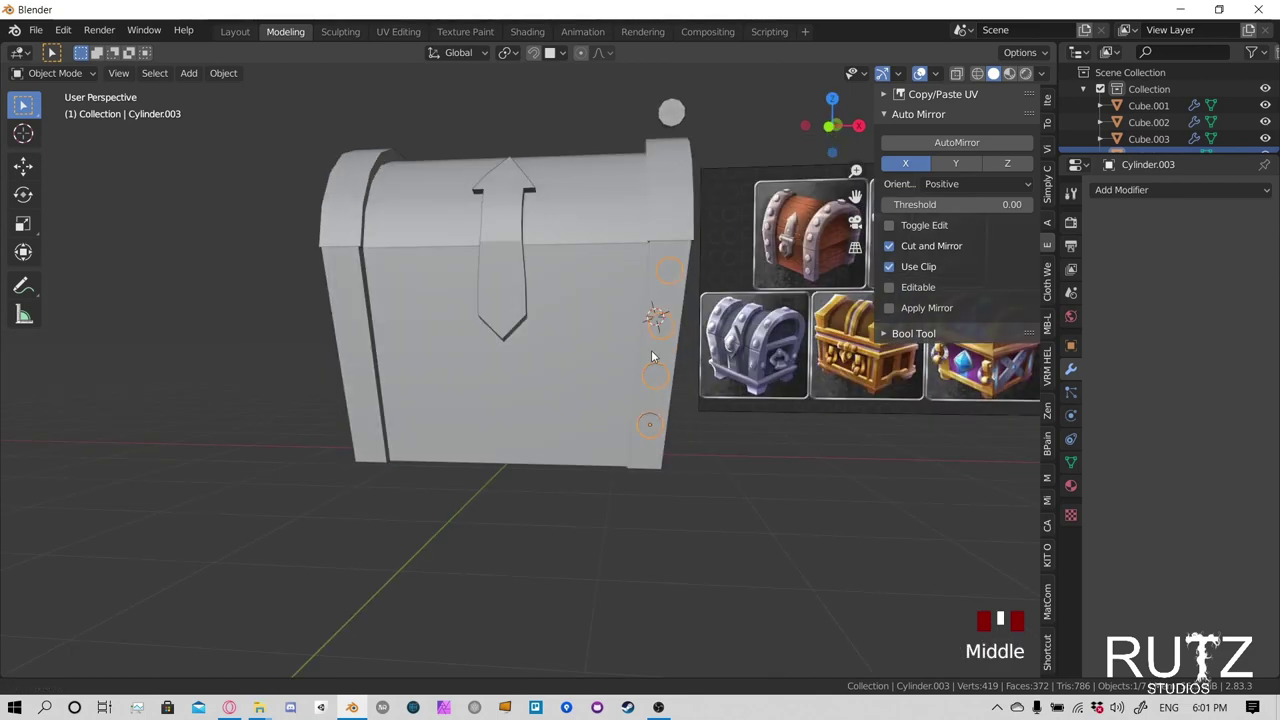
scroll(560, 250, up, 3)
click(480, 148)
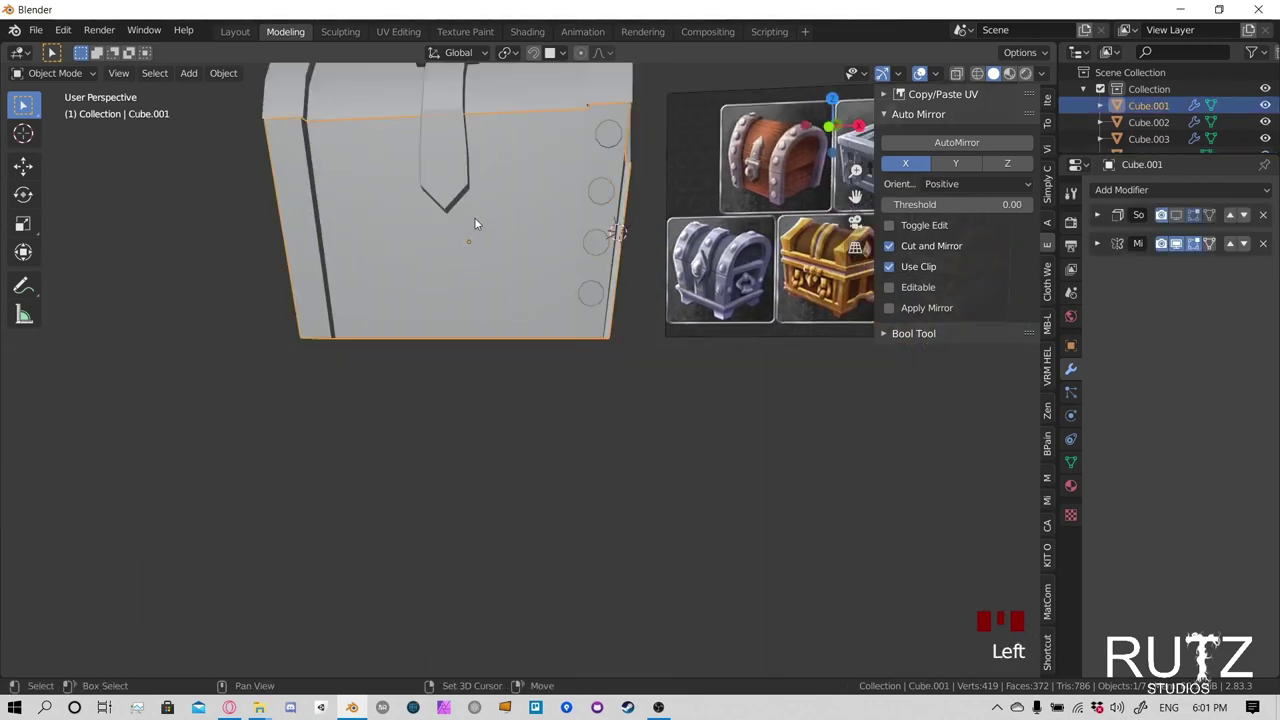
scroll(474, 217, down, 3)
shift+middle_drag(474, 217, 510, 299)
click(485, 222)
middle_drag(518, 245, 647, 141)
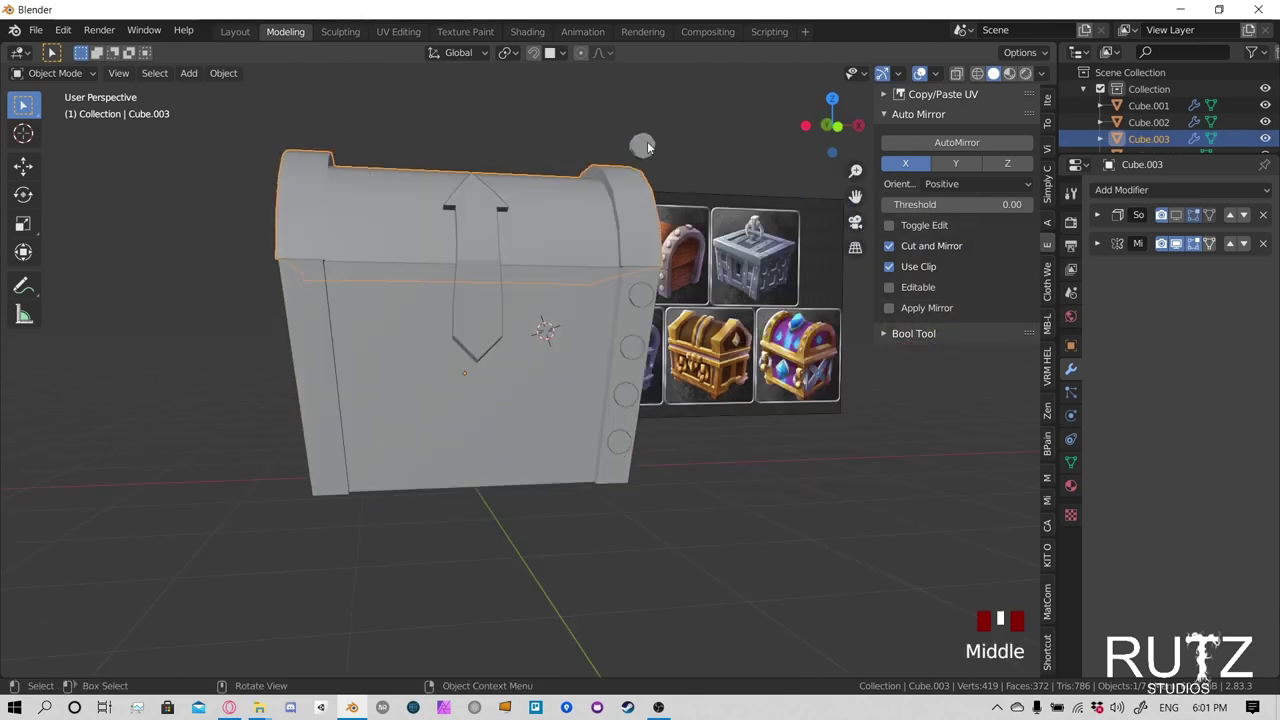
click(645, 148)
click(476, 239)
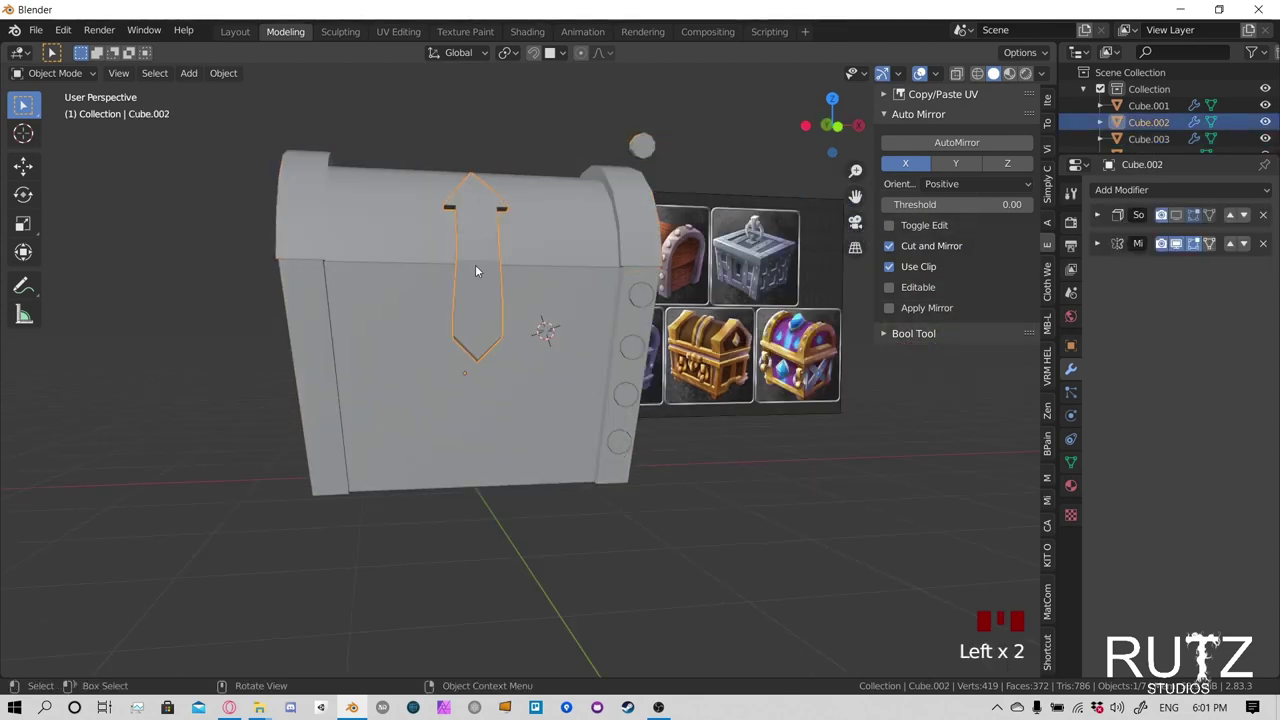
click(312, 171)
middle_drag(402, 370, 288, 319)
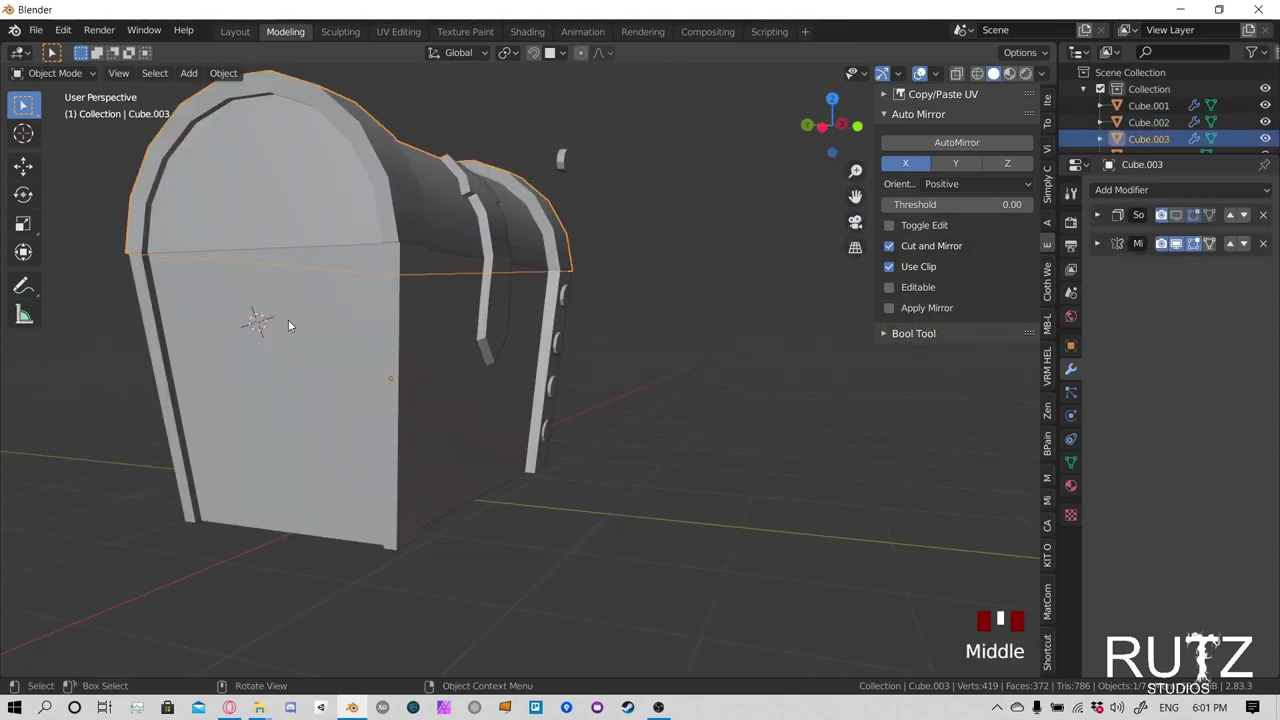
middle_drag(418, 378, 474, 389)
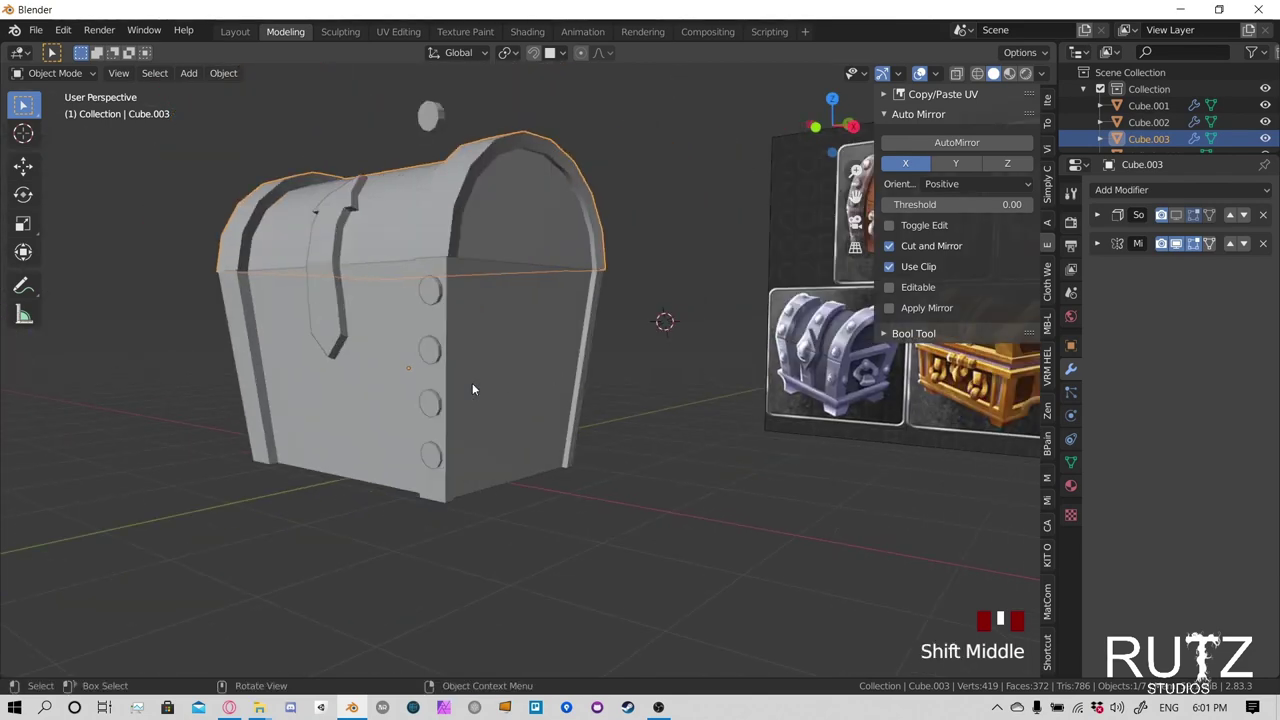
shift+middle_drag(400, 377, 485, 322)
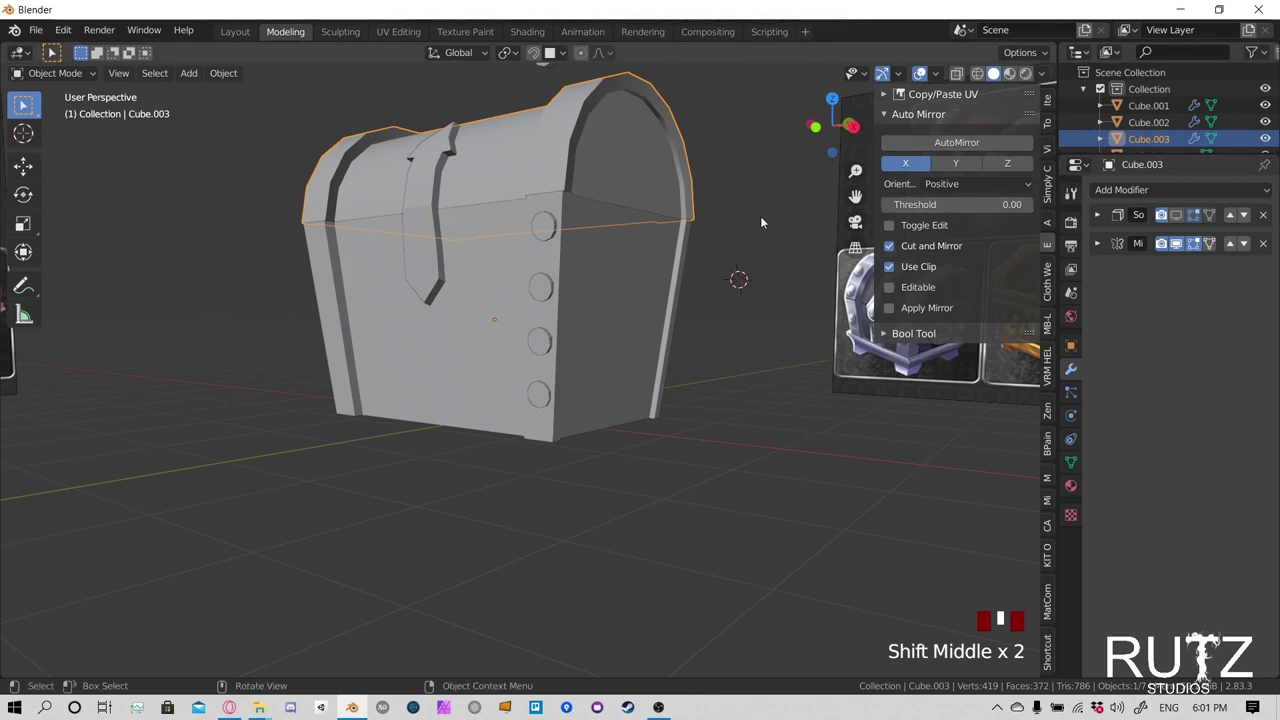
middle_drag(583, 346, 514, 343)
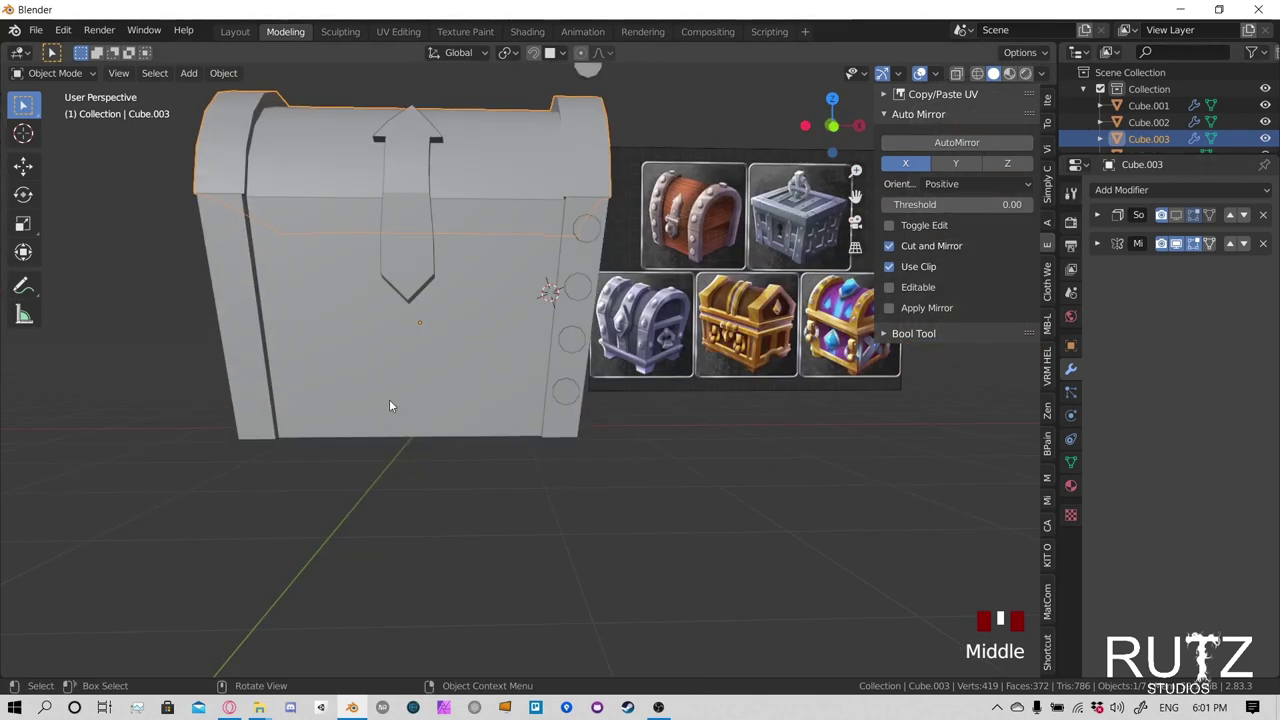
Apply all transforms to the column of four rivets on the chest's front corner
click(564, 390)
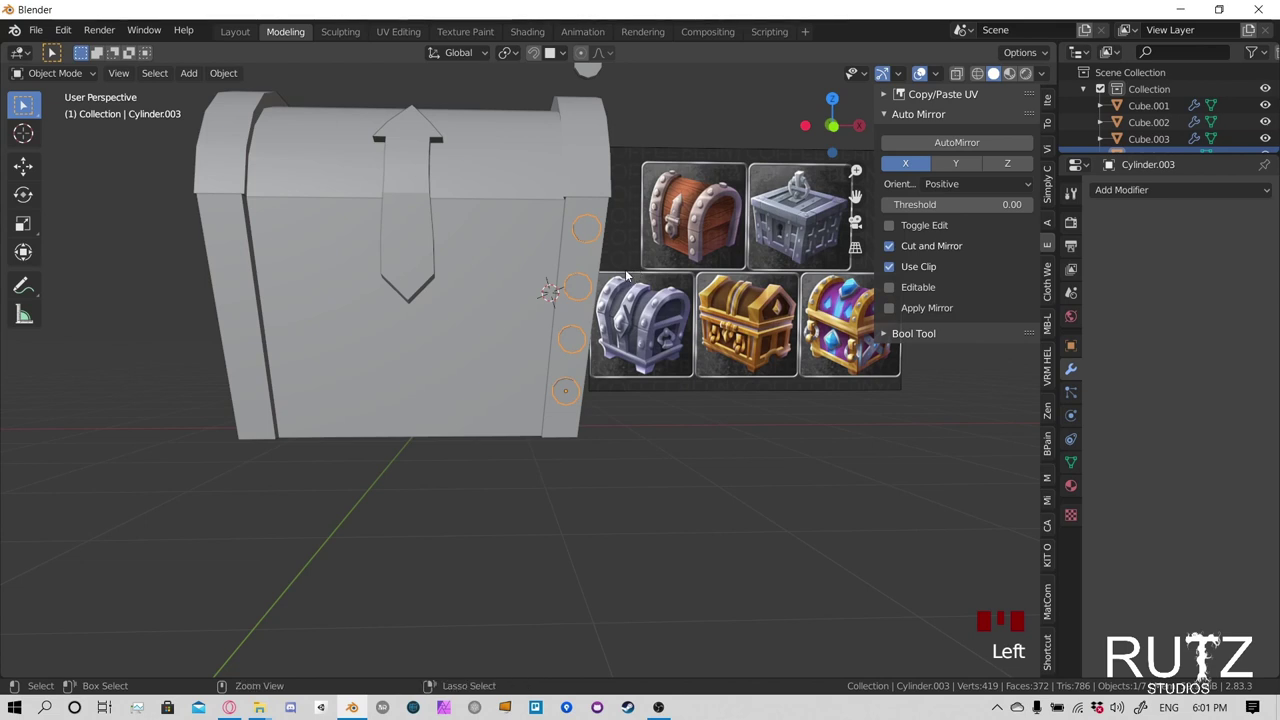
key(ctrl+a)
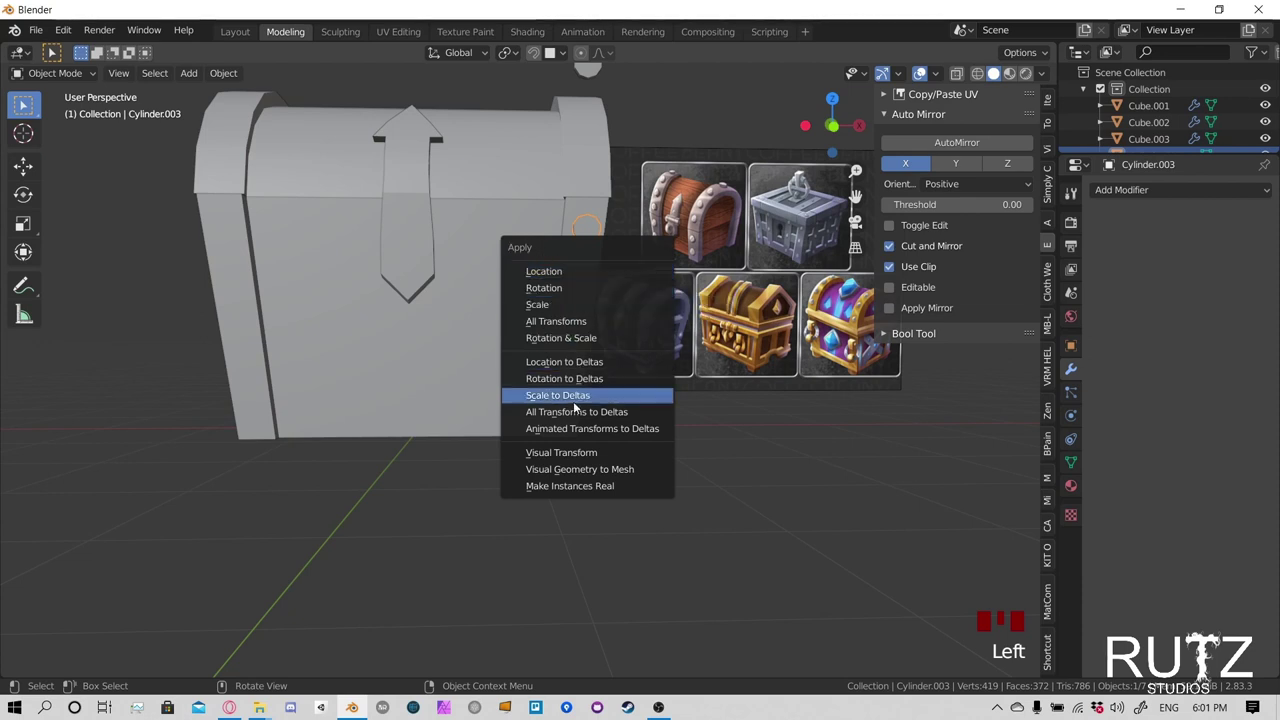
click(571, 321)
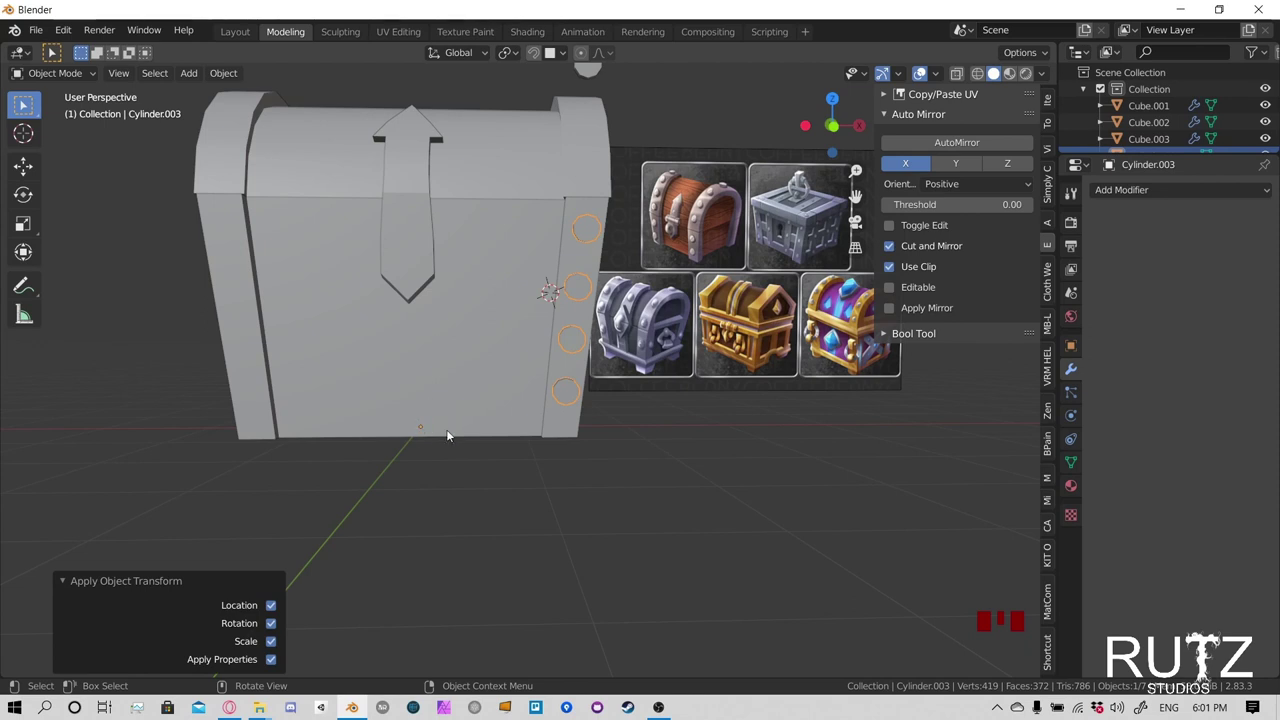
Mirror the four rivets across the X axis with AutoMirror so the opposite front corner gets them too
key(KP_1)
shift+middle_drag(451, 429, 523, 391)
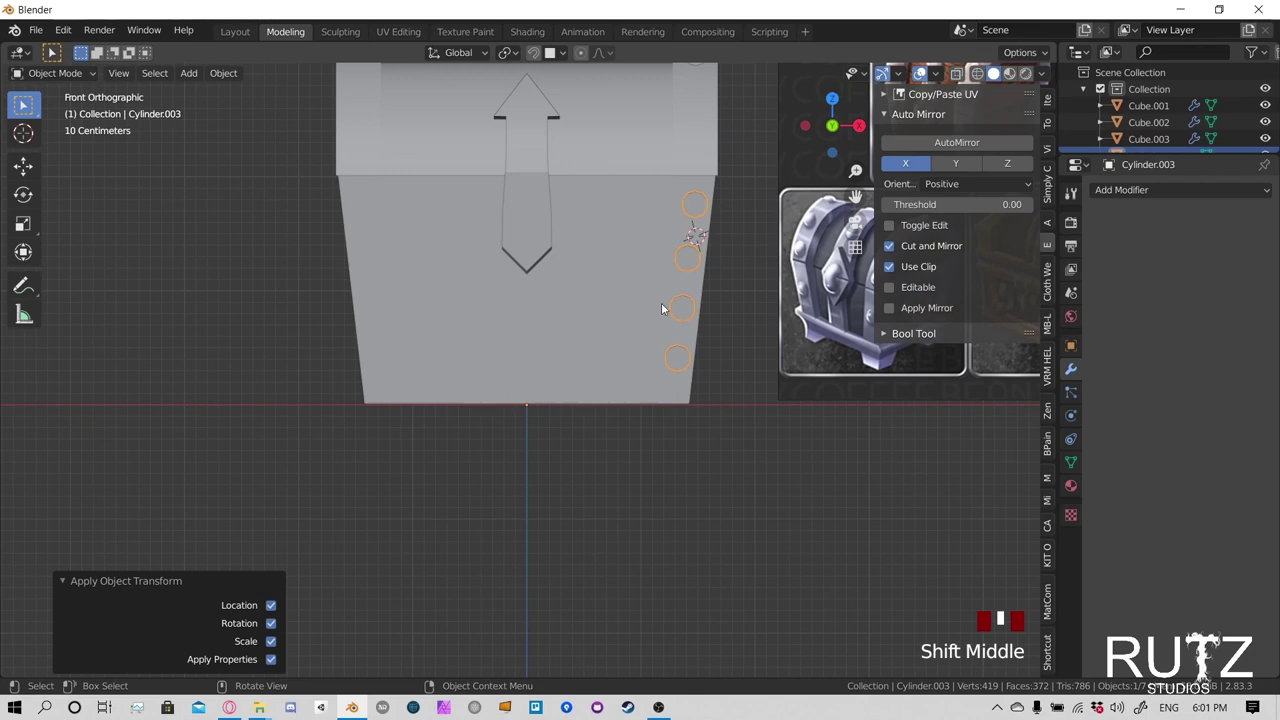
click(952, 146)
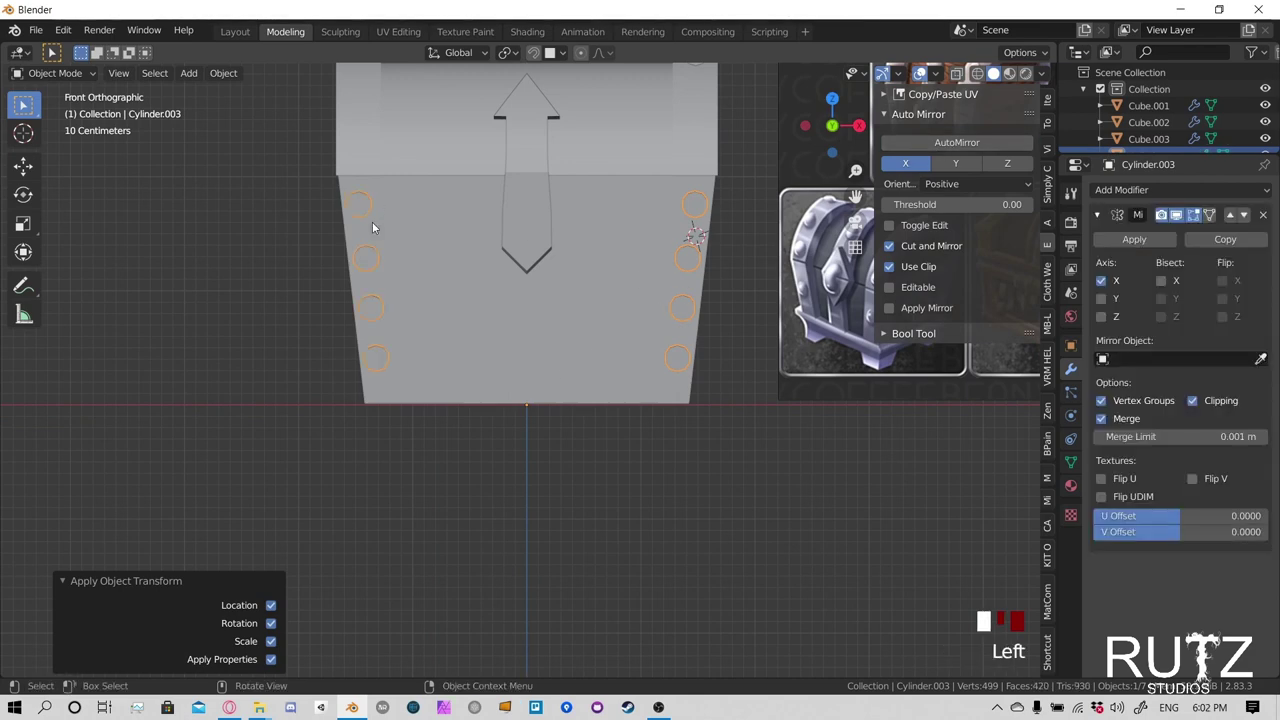
middle_drag(372, 221, 650, 240)
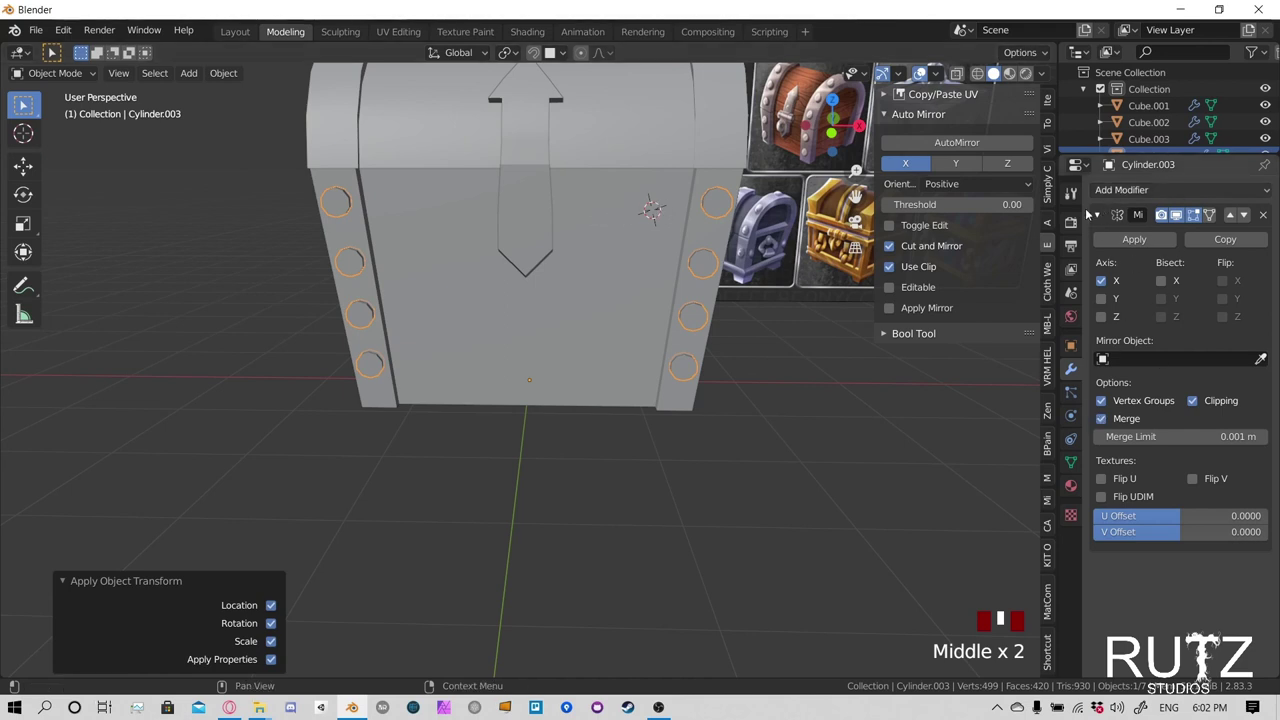
Enable the Y axis in the rivets' Mirror modifier to repeat them on the chest's back, and check the result from behind
click(1208, 215)
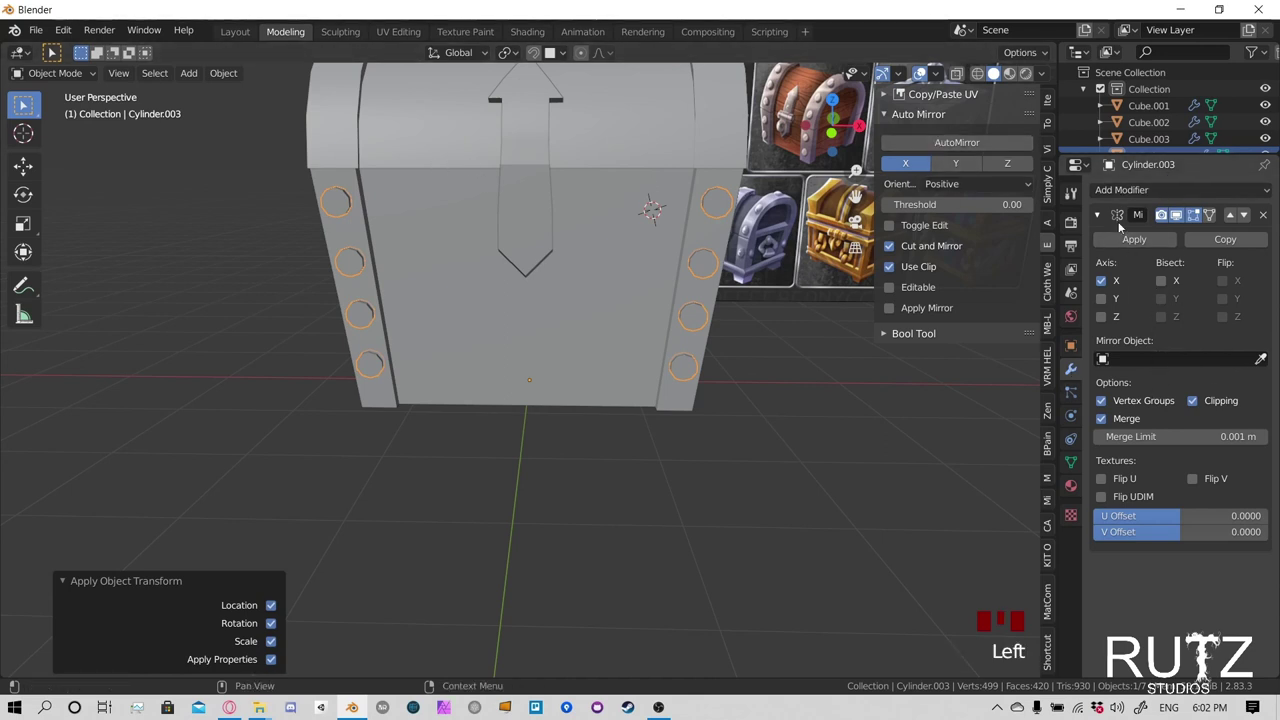
click(1101, 299)
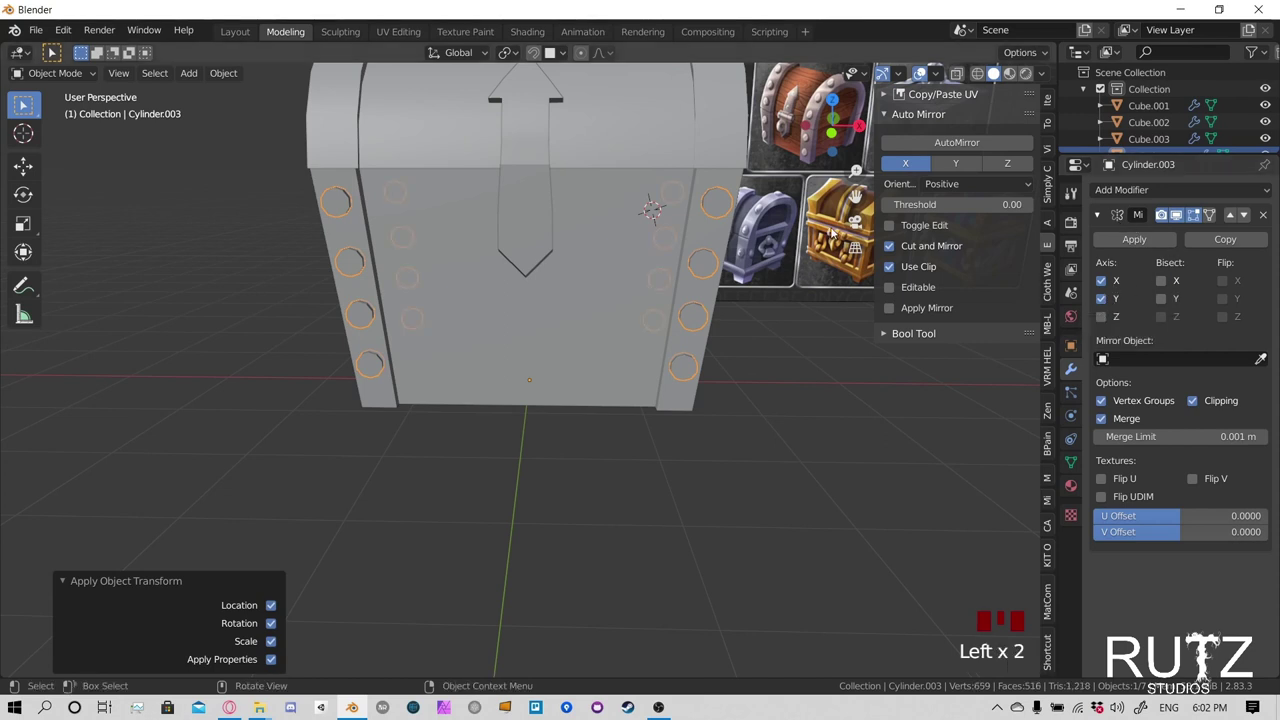
middle_drag(799, 230, 543, 220)
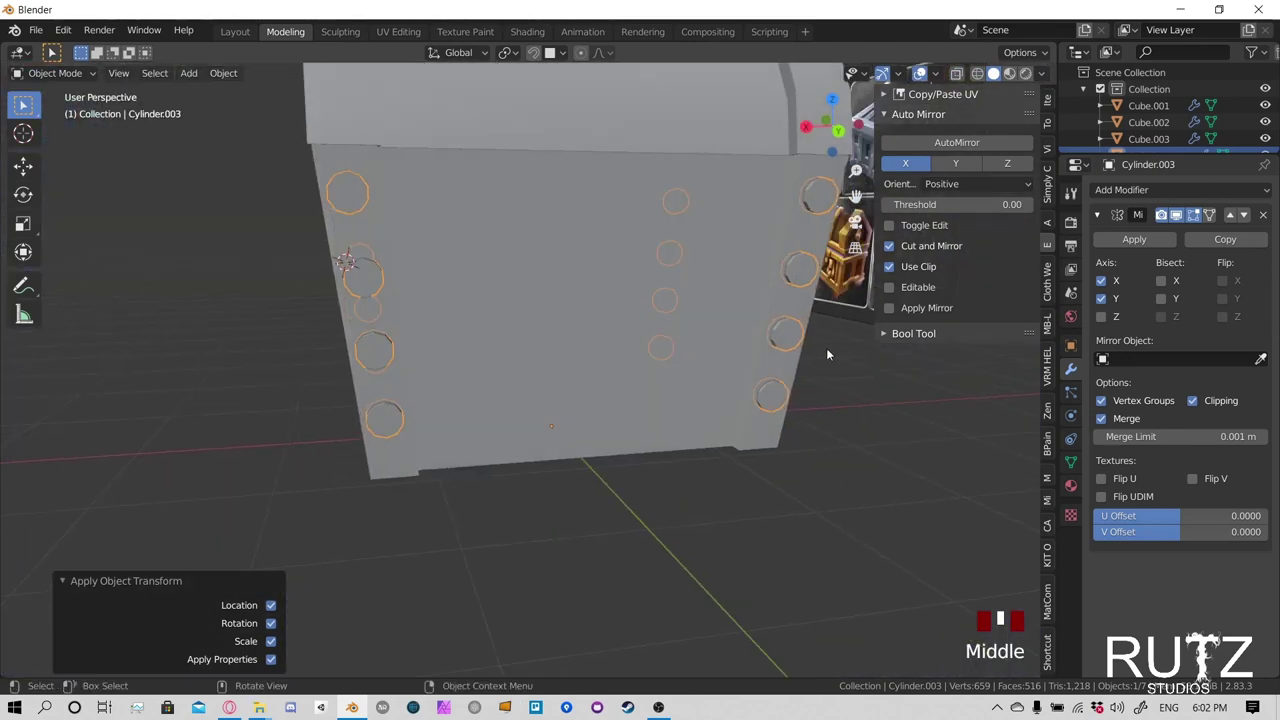
click(876, 375)
scroll(868, 362, down, 2)
middle_drag(815, 361, 678, 297)
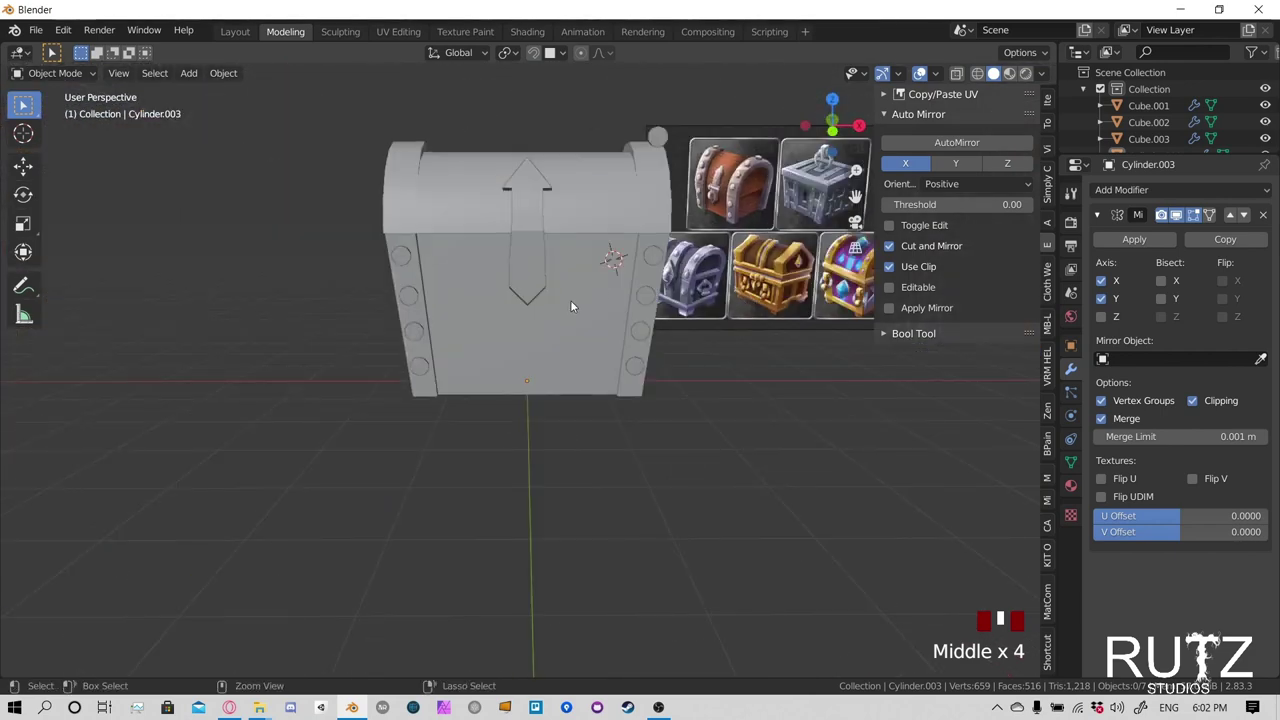
Start saving the scene and browse to the RutzStudios folder as its location
key(ctrl+s)
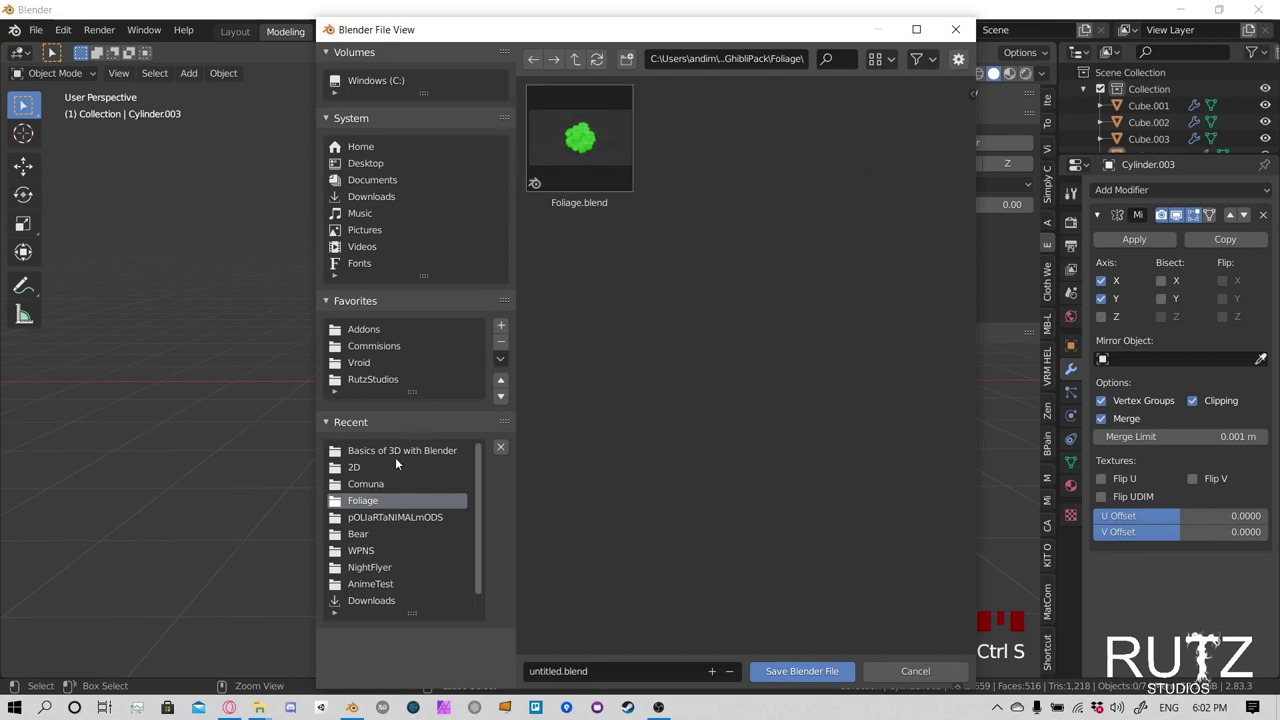
click(374, 380)
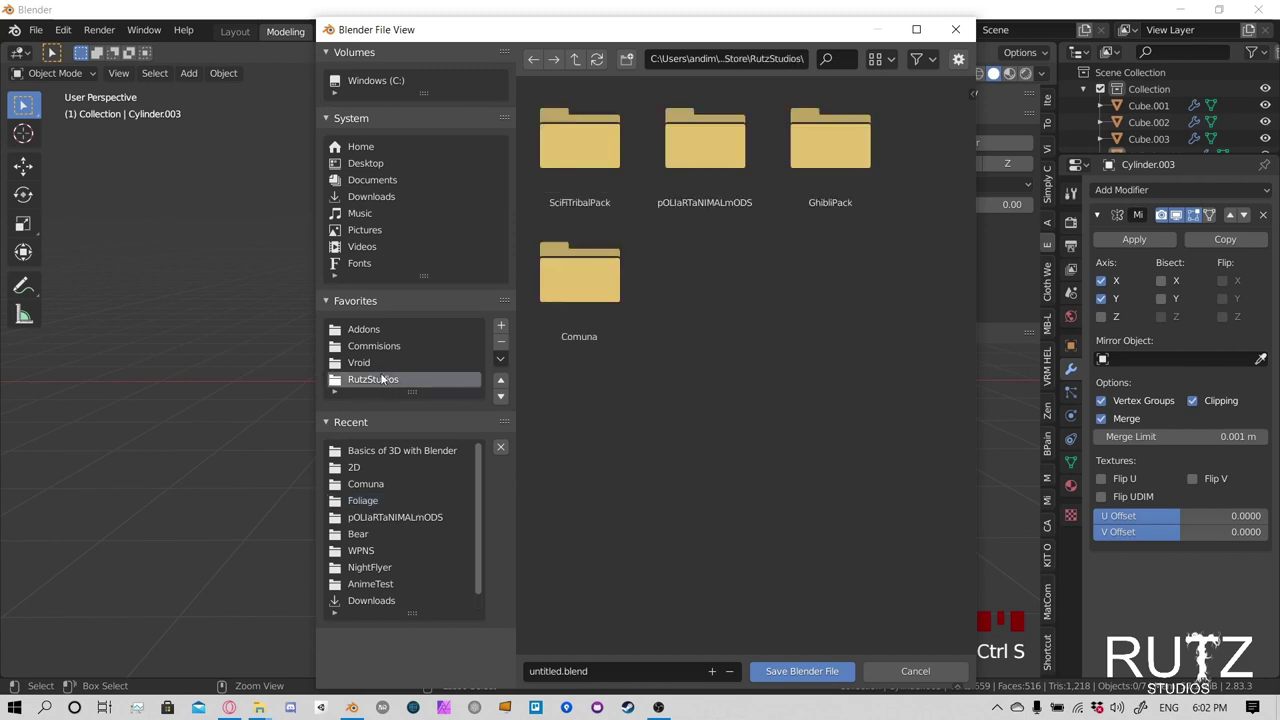
click(575, 60)
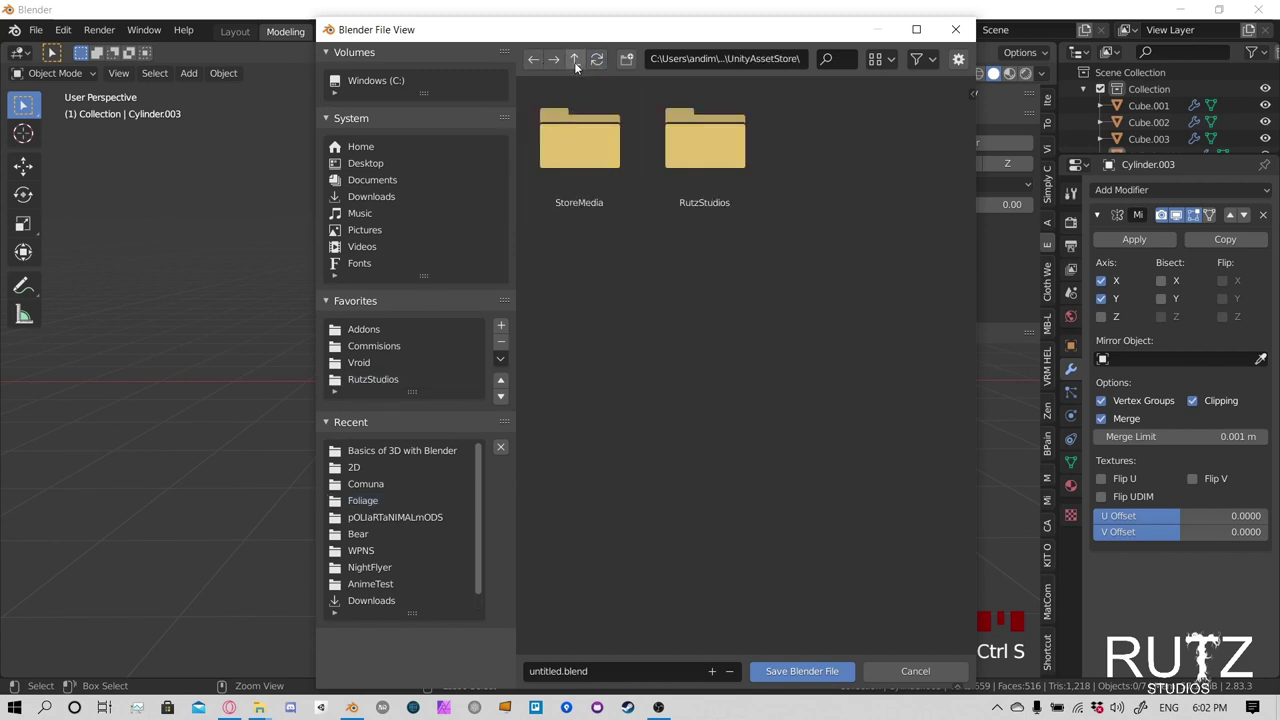
double_click(713, 158)
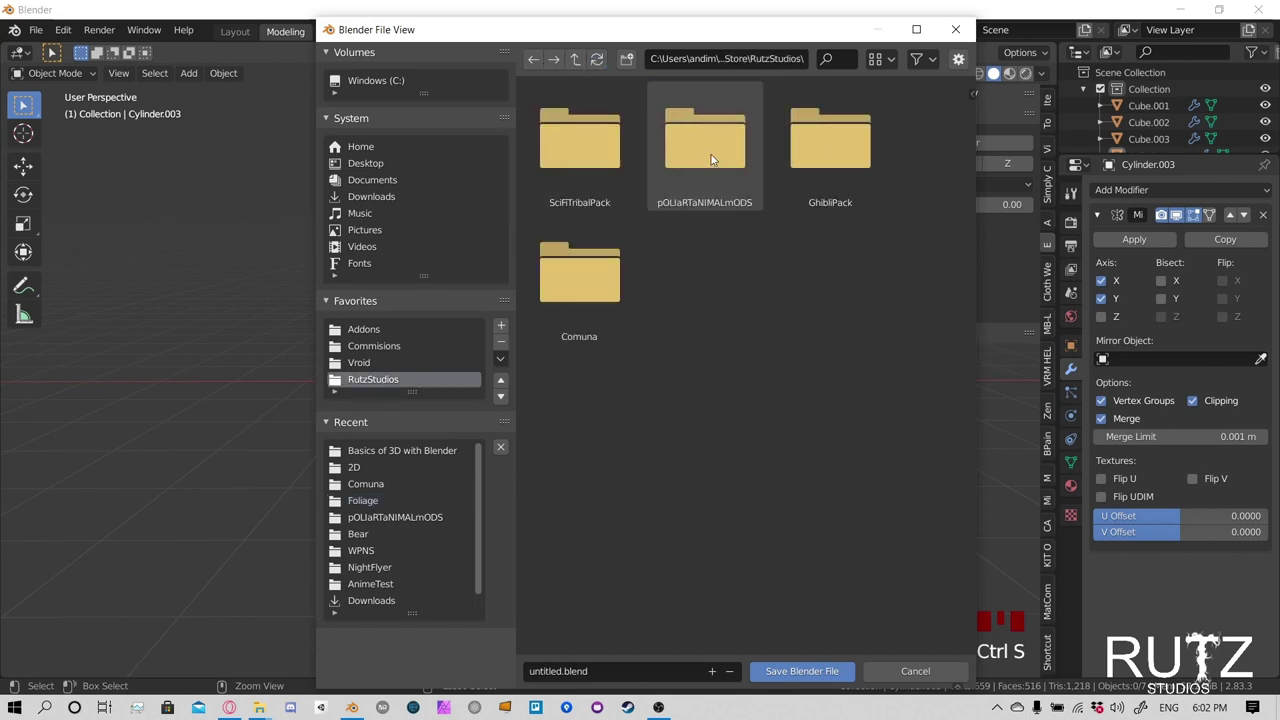
Create a folder named 3DTutorial inside RutzStudios and open it
click(626, 59)
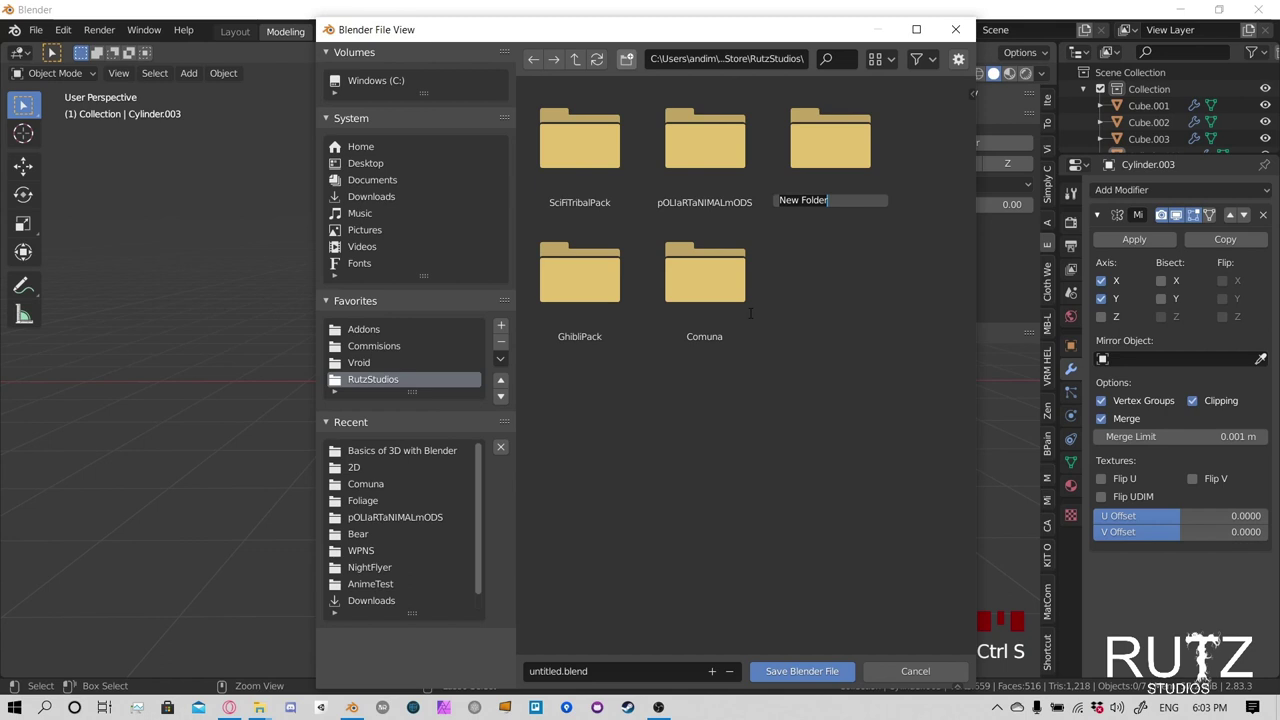
text(3)
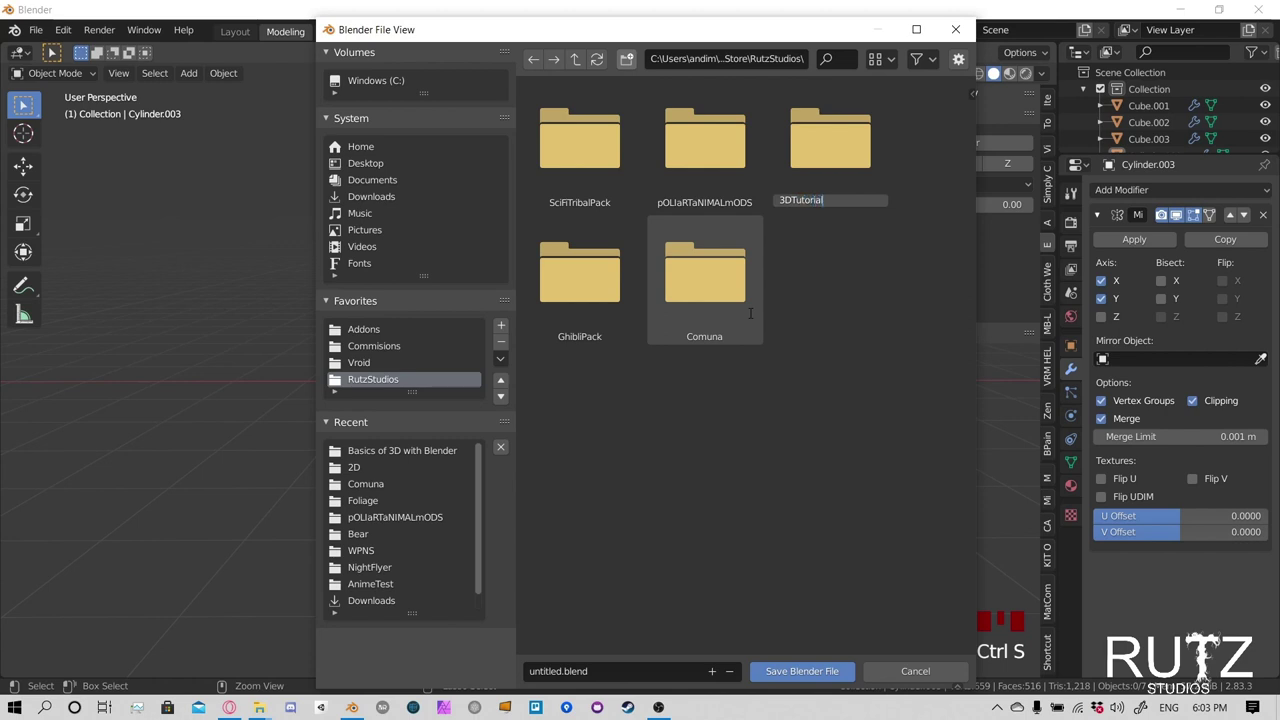
text(DTutorial)
key(Return)
double_click(749, 312)
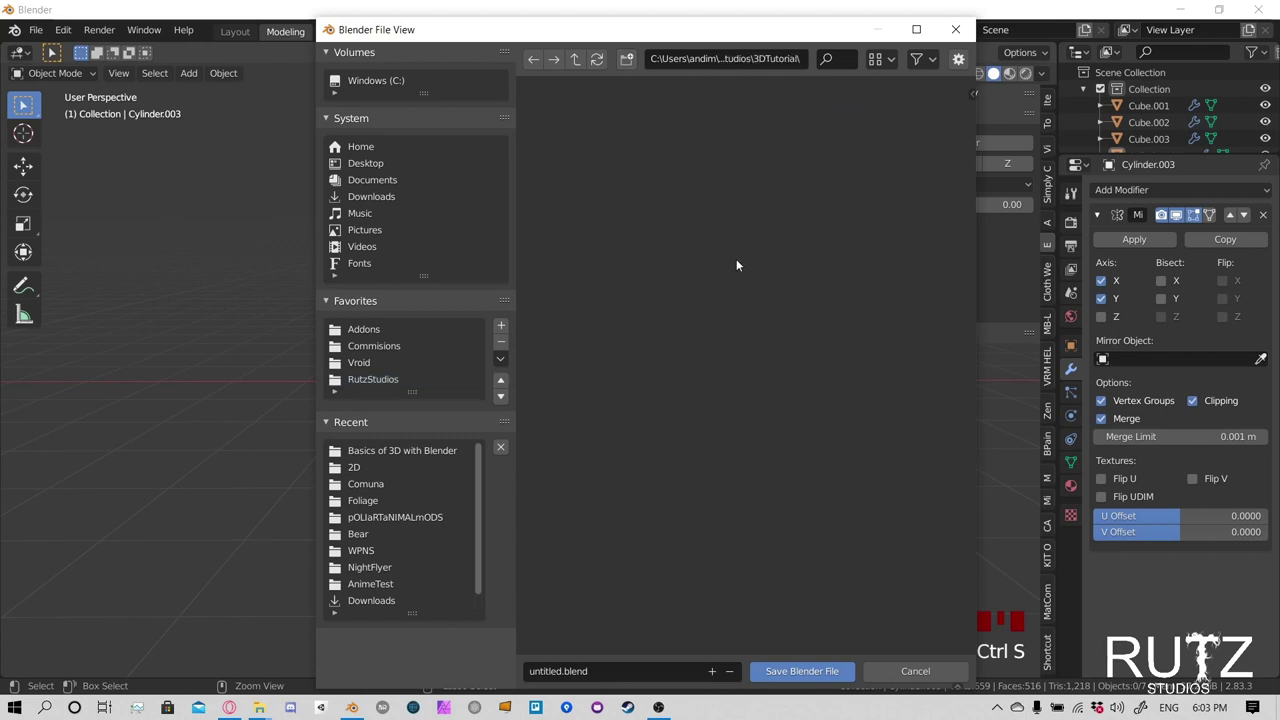
Name the file StylizedChest and save it as a Blender file in the 3DTutorial folder
click(612, 668)
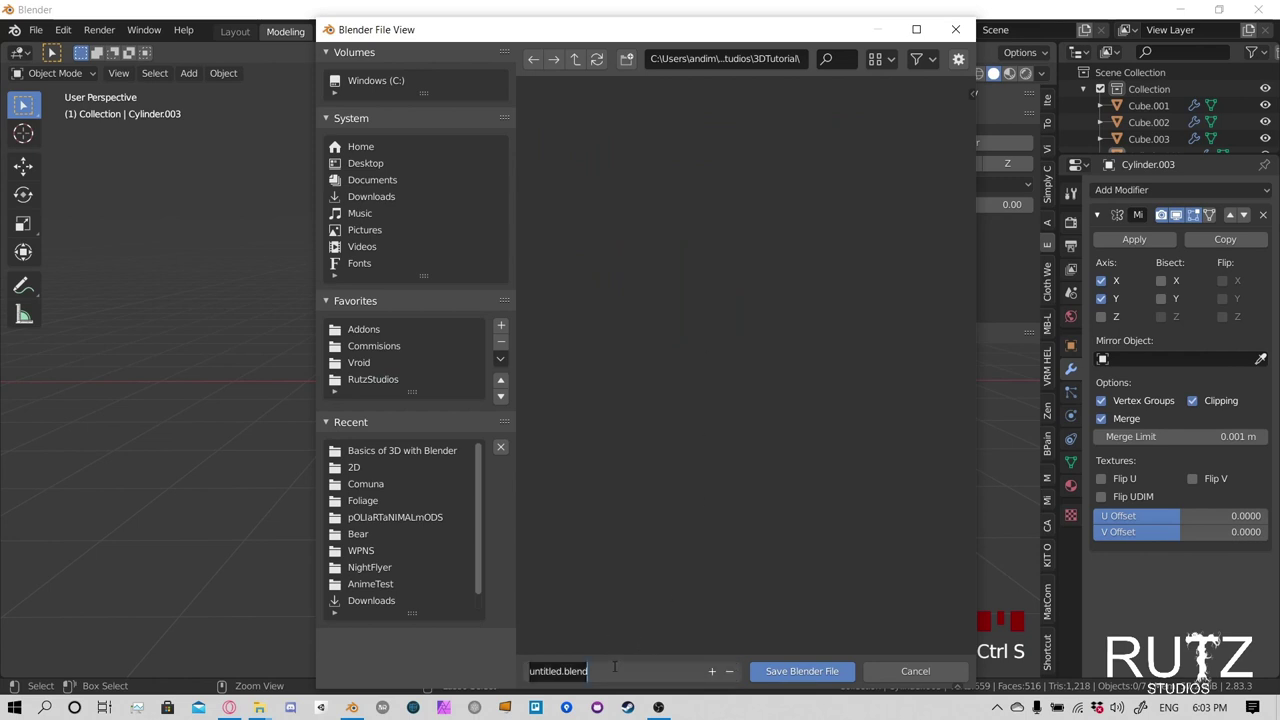
text(StylizedChest.)
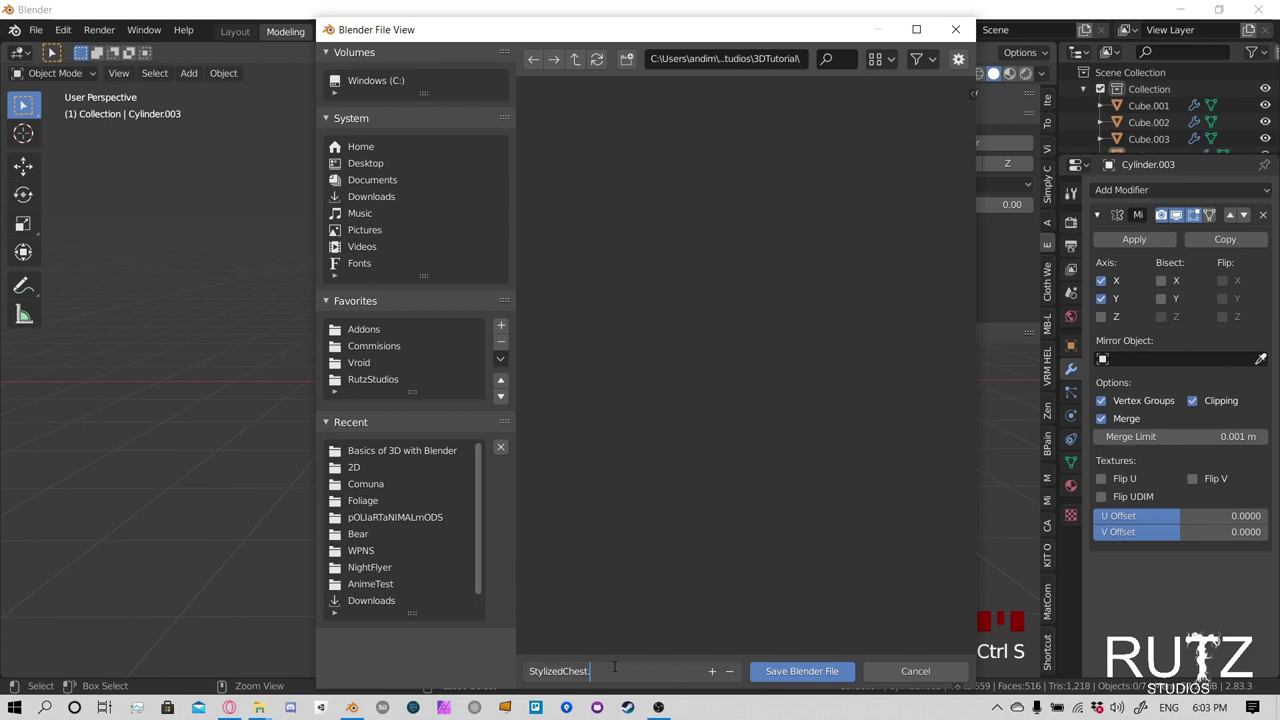
click(822, 671)
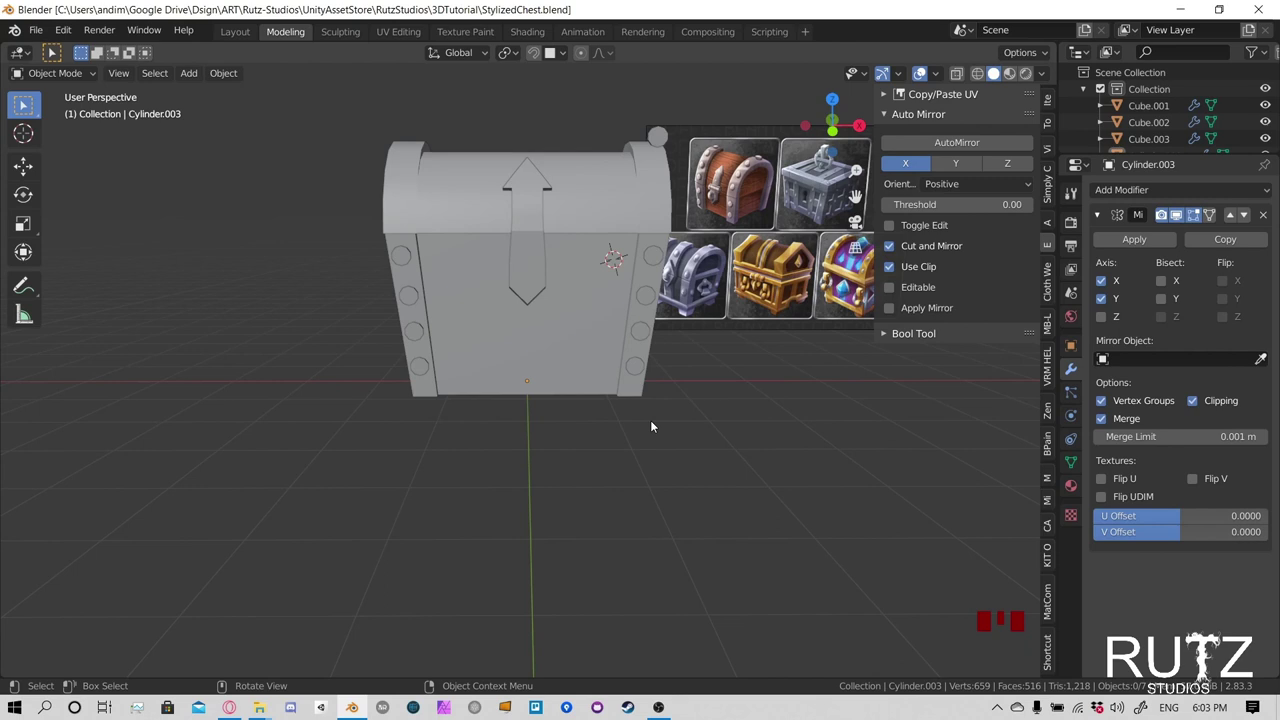
key(ctrl)
key(ctrl+s)
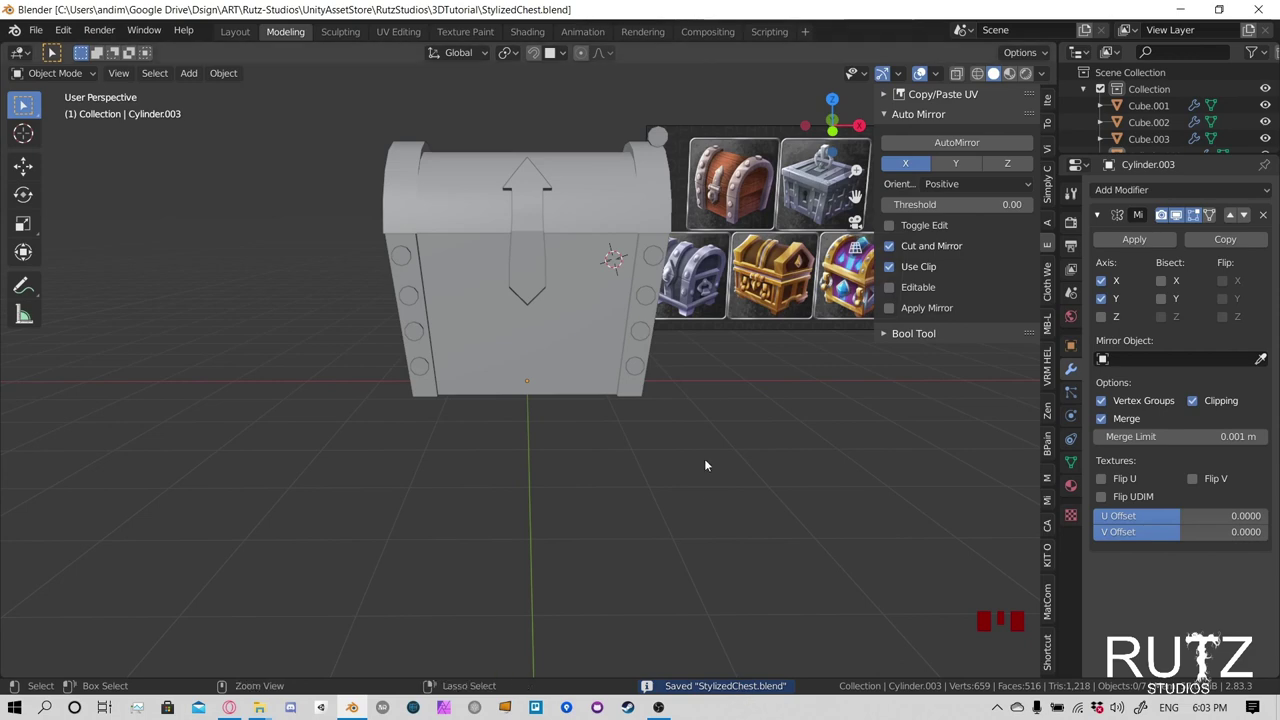
Move the loose rivet about 0.9 m down onto the lid's lowest front facet in the right side view
middle_drag(720, 377, 591, 346)
shift+middle_drag(594, 403, 456, 252)
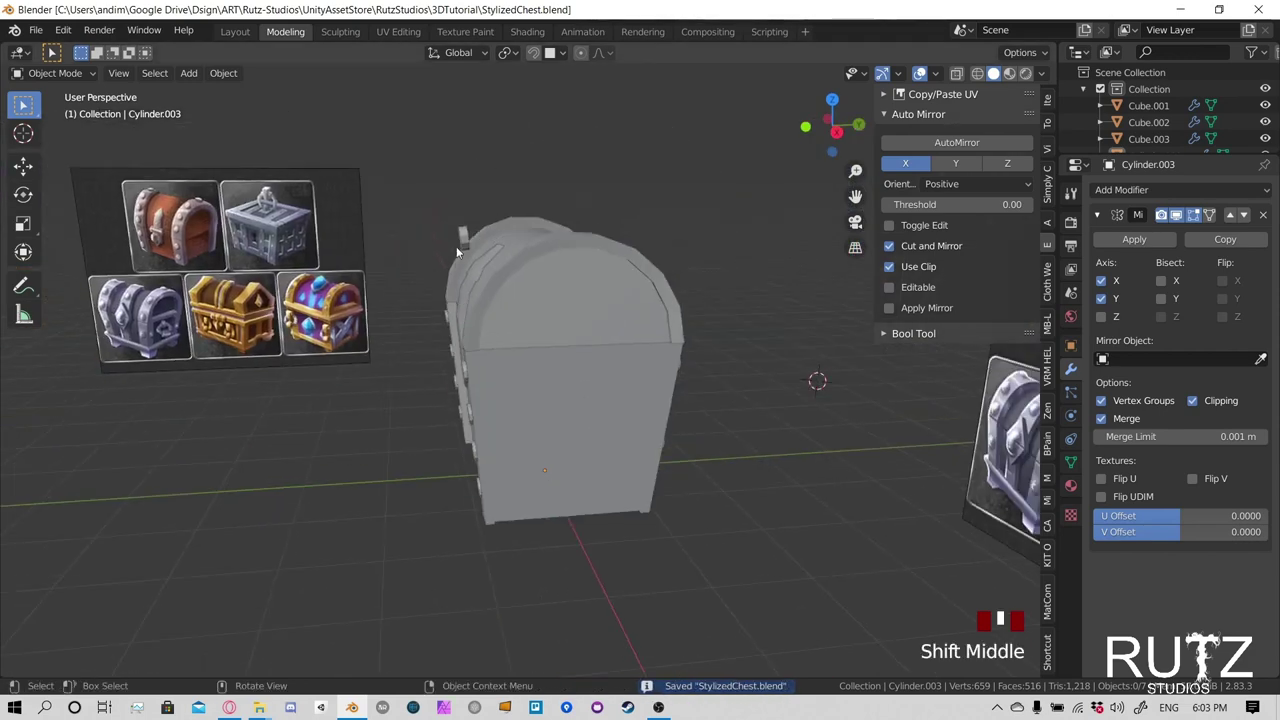
key(KP_3)
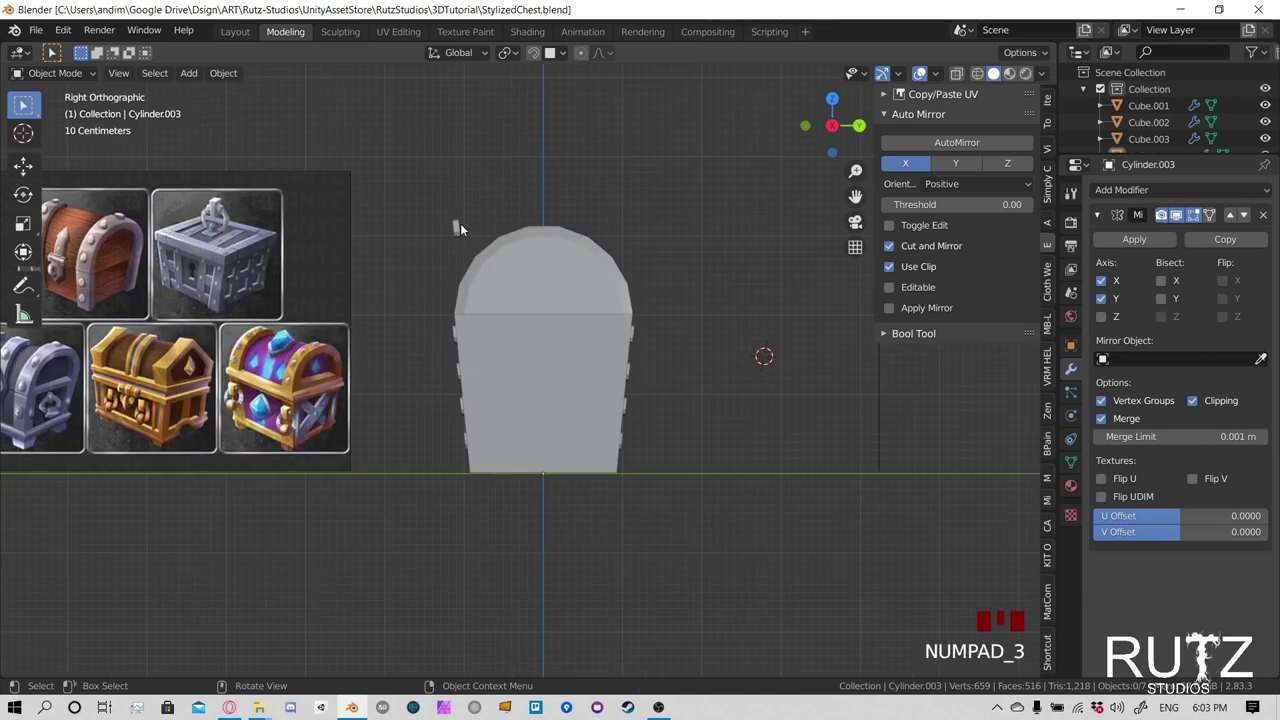
click(460, 224)
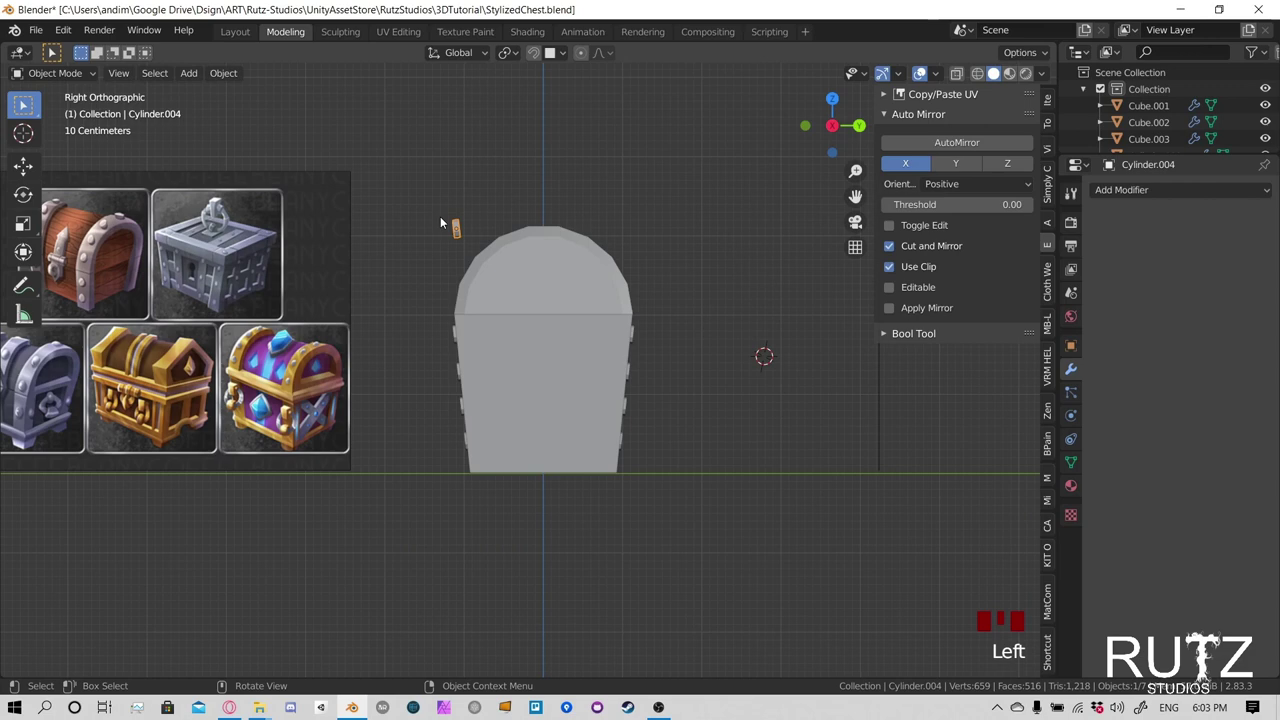
key(g)
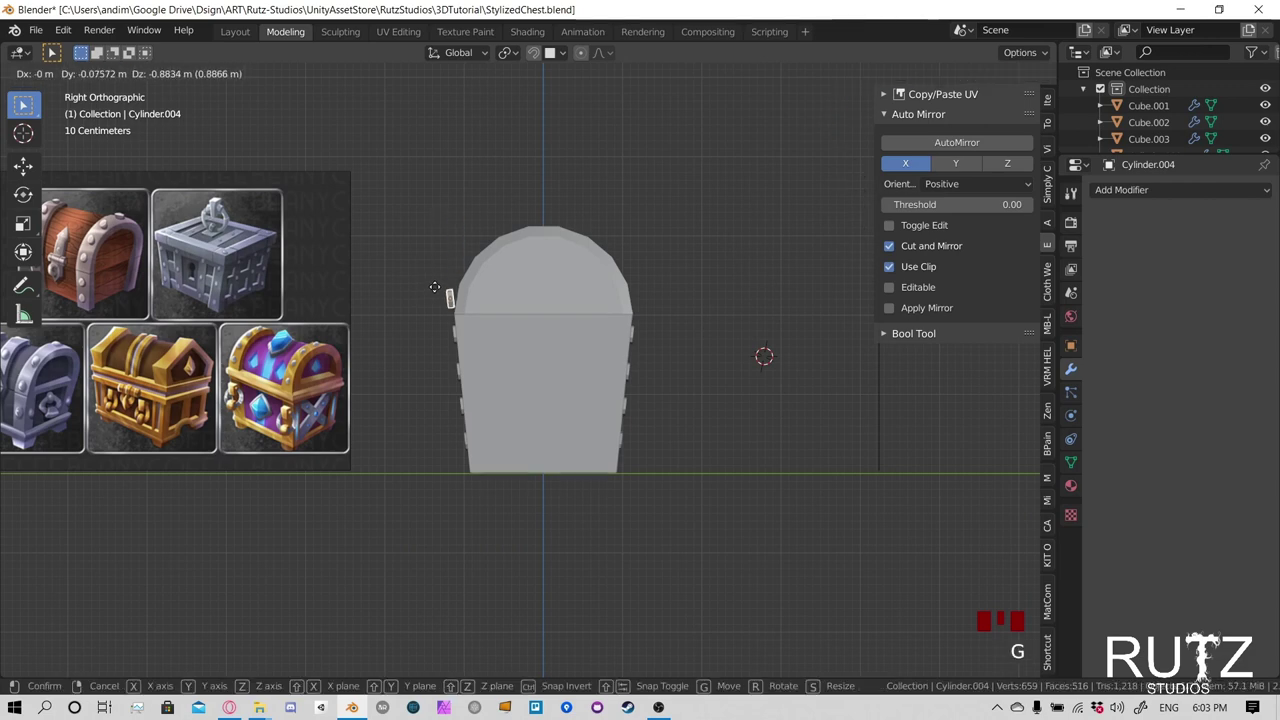
click(440, 293)
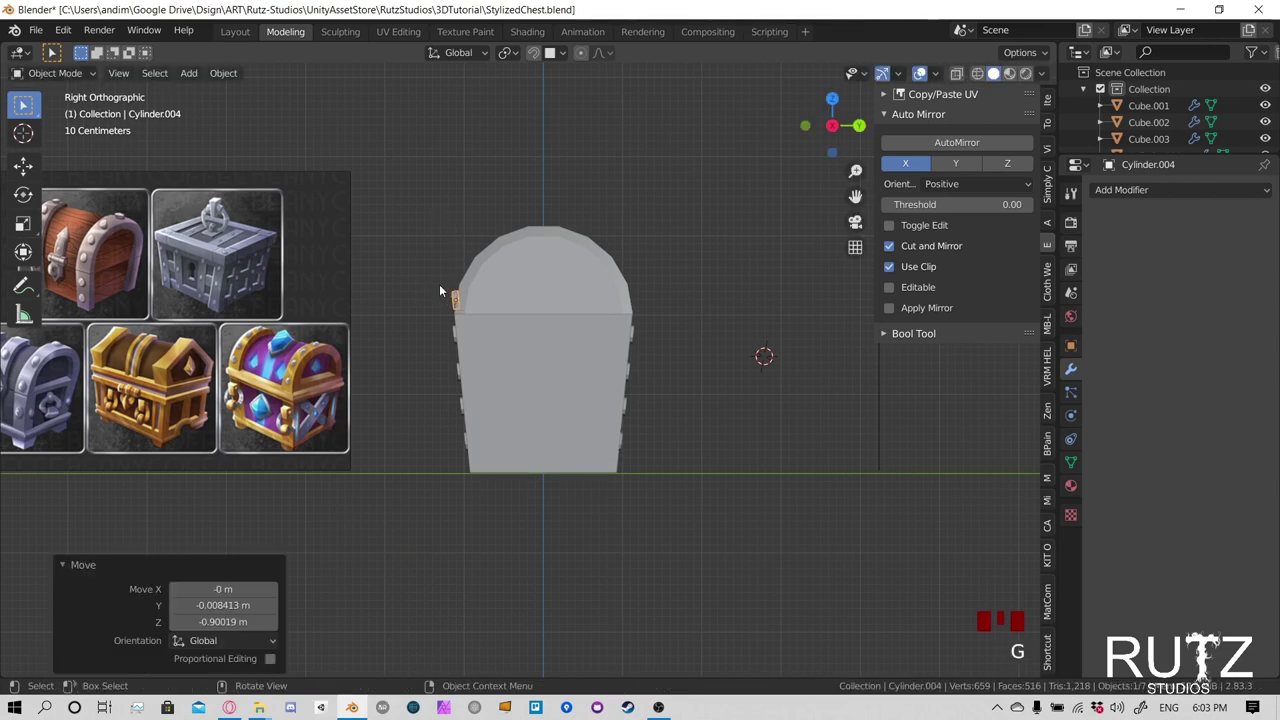
Rotate the rivet about 12.8° to follow the lid's lowest front facet and nudge it slightly inward
key(KP_Decimal)
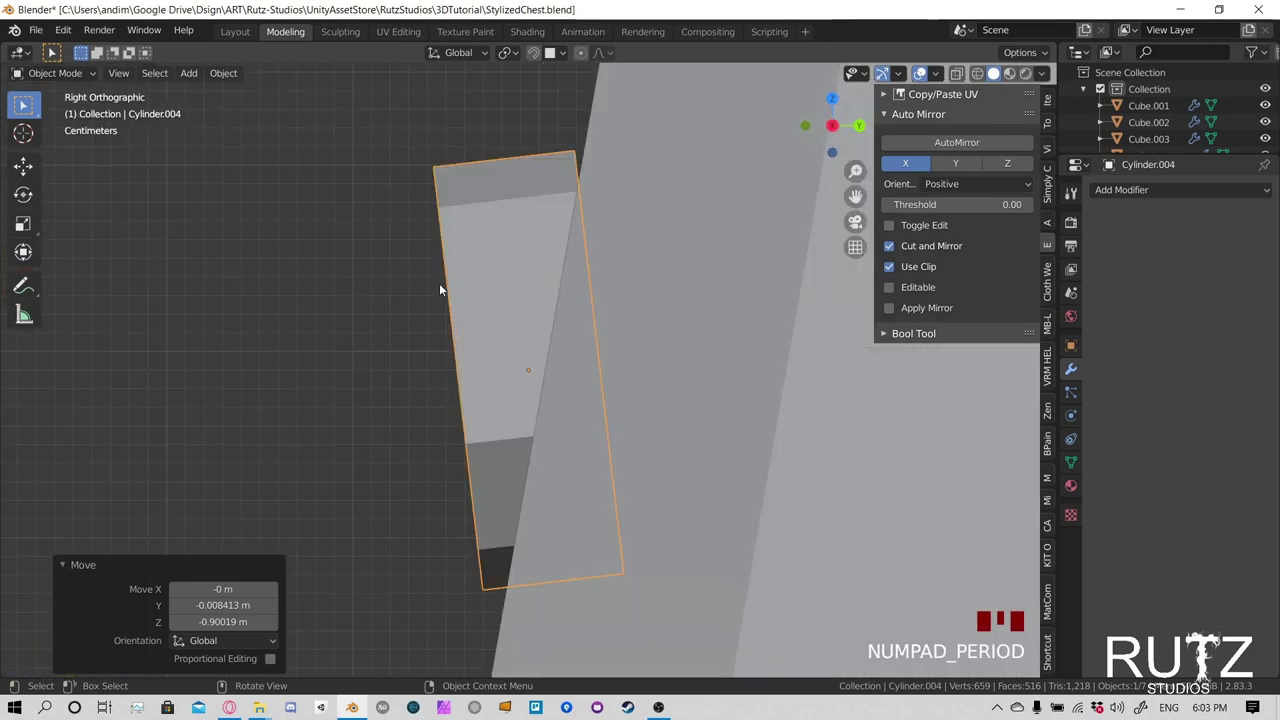
scroll(440, 289, down, 14)
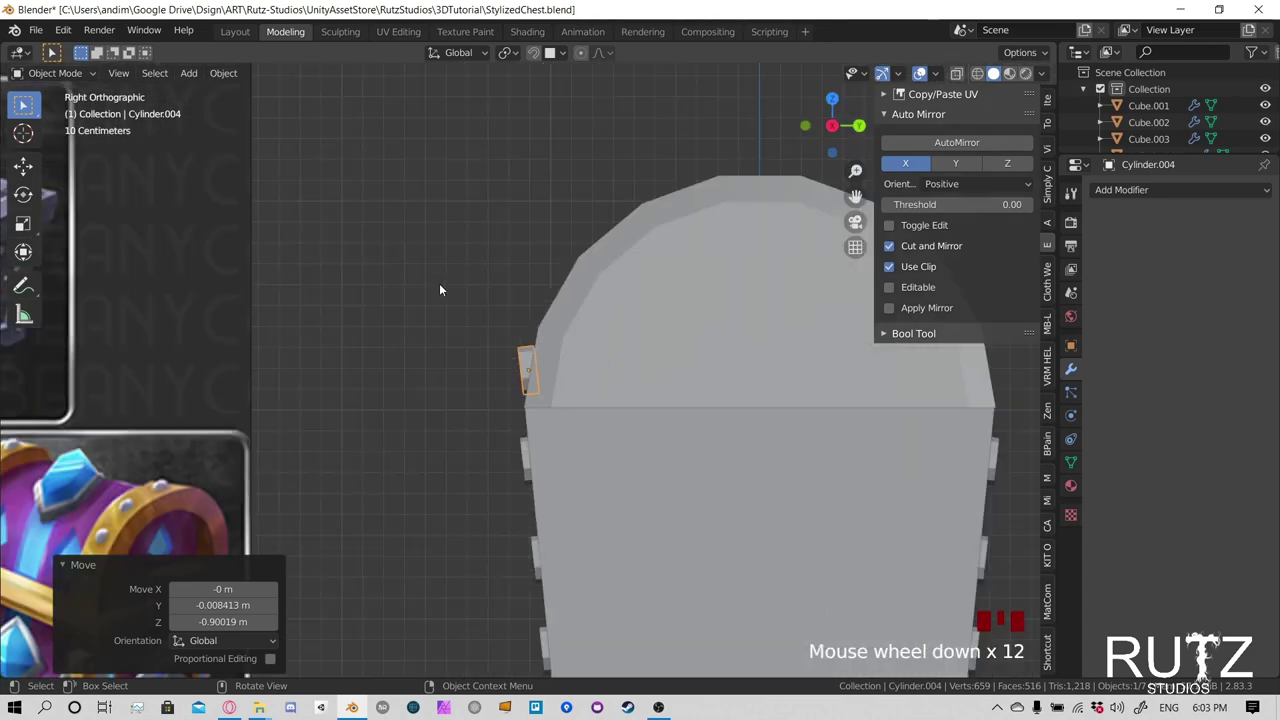
shift+middle_drag(616, 350, 490, 305)
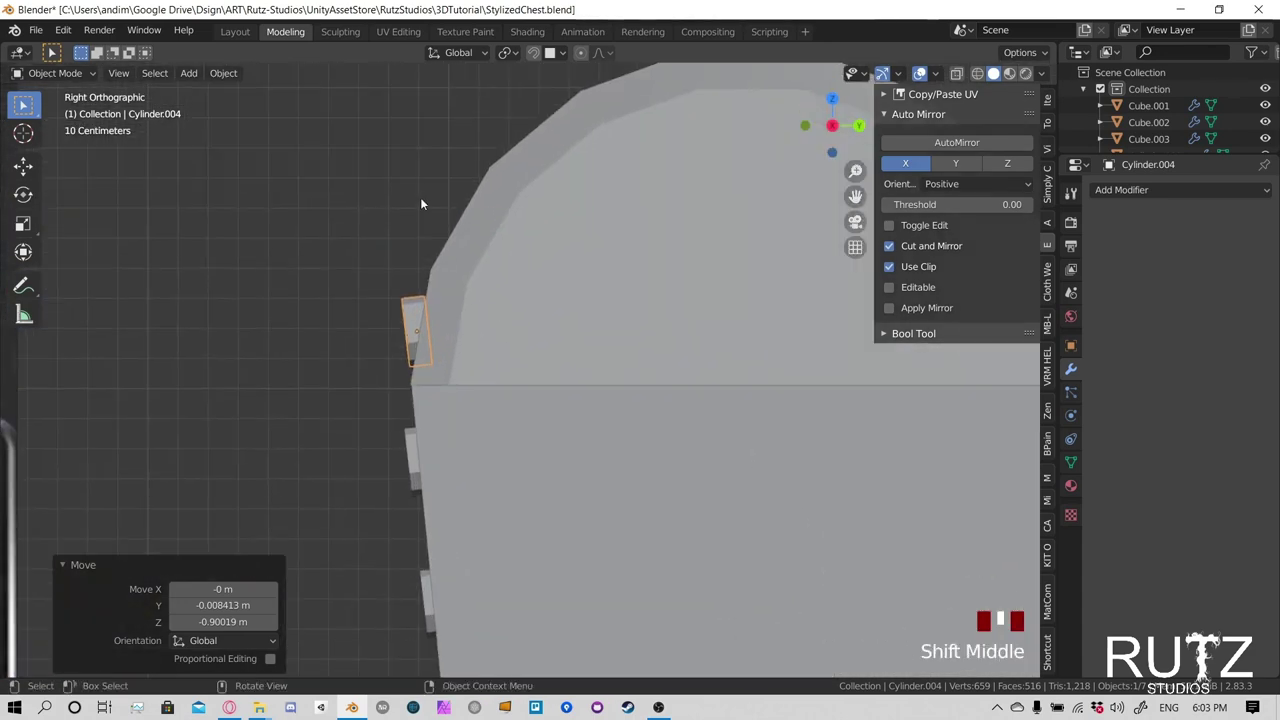
key(r)
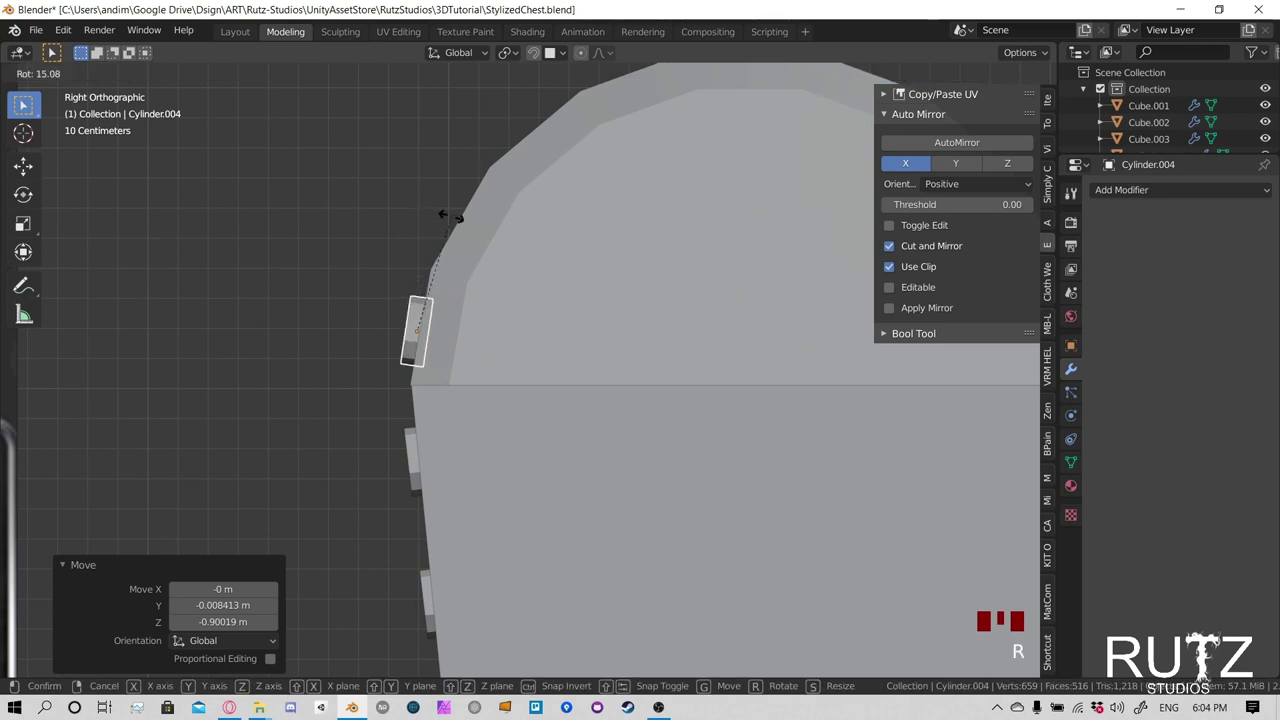
click(448, 209)
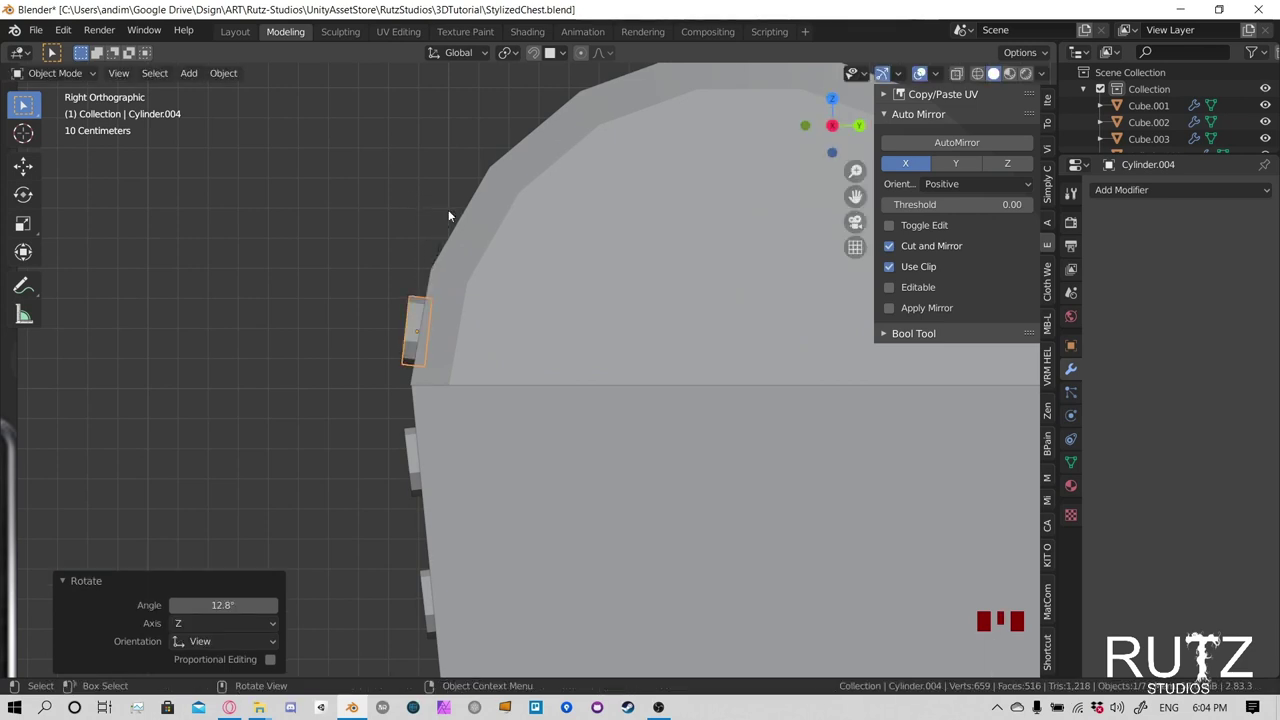
key(g)
click(460, 218)
Hide the viewport tools and fine-tune the rivet's tilt by about 0.8° and another 2.8° to match the lid's lowest facet
key(t)
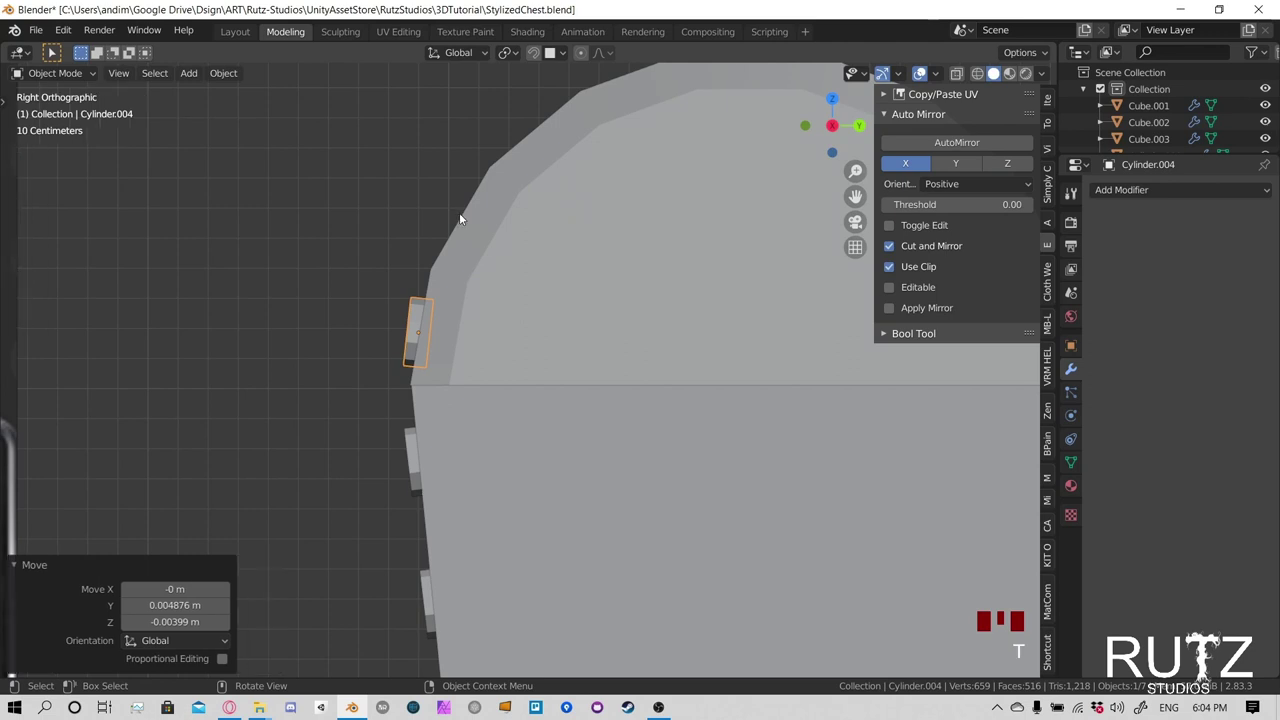
key(r)
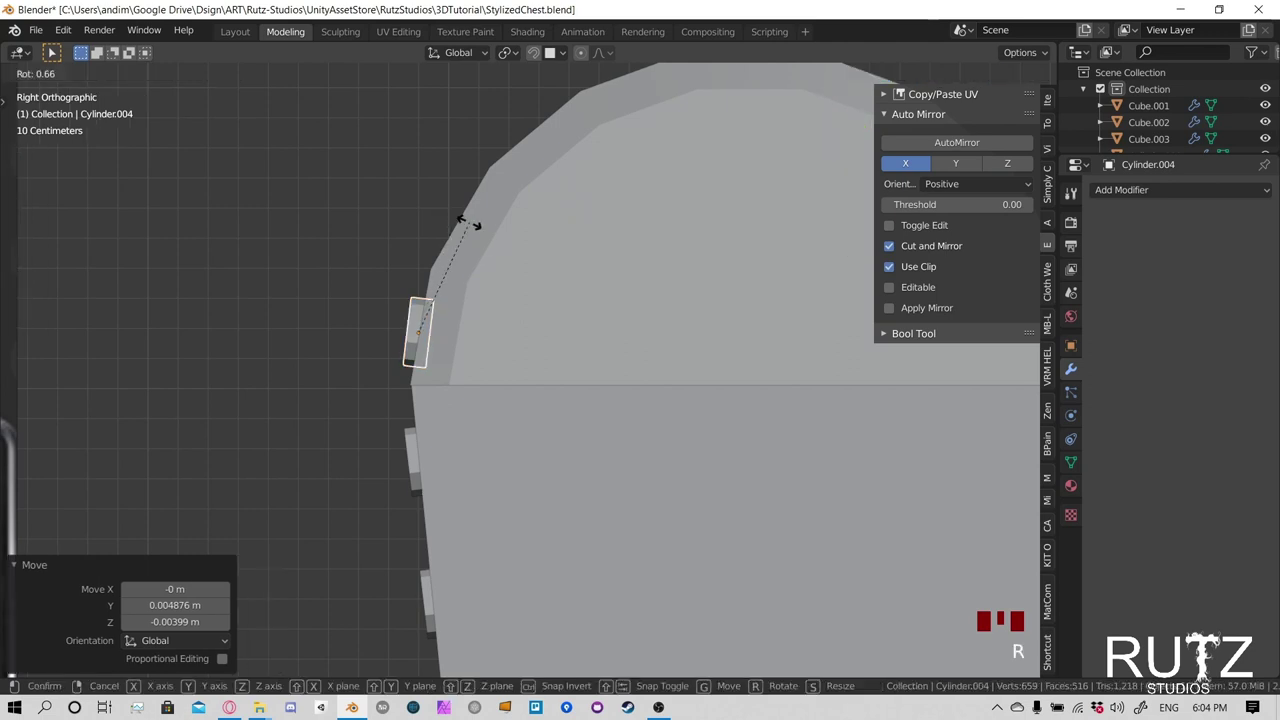
click(472, 232)
scroll(460, 313, down, 2)
scroll(460, 313, up, 2)
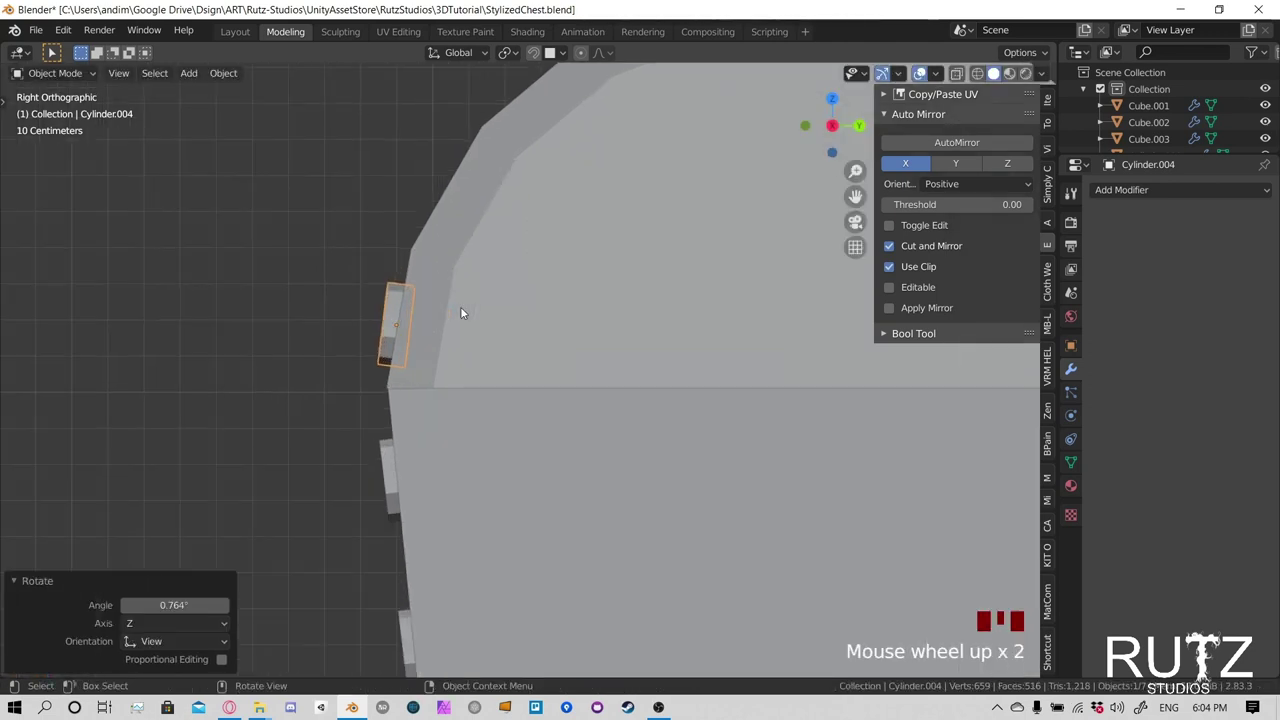
key(r)
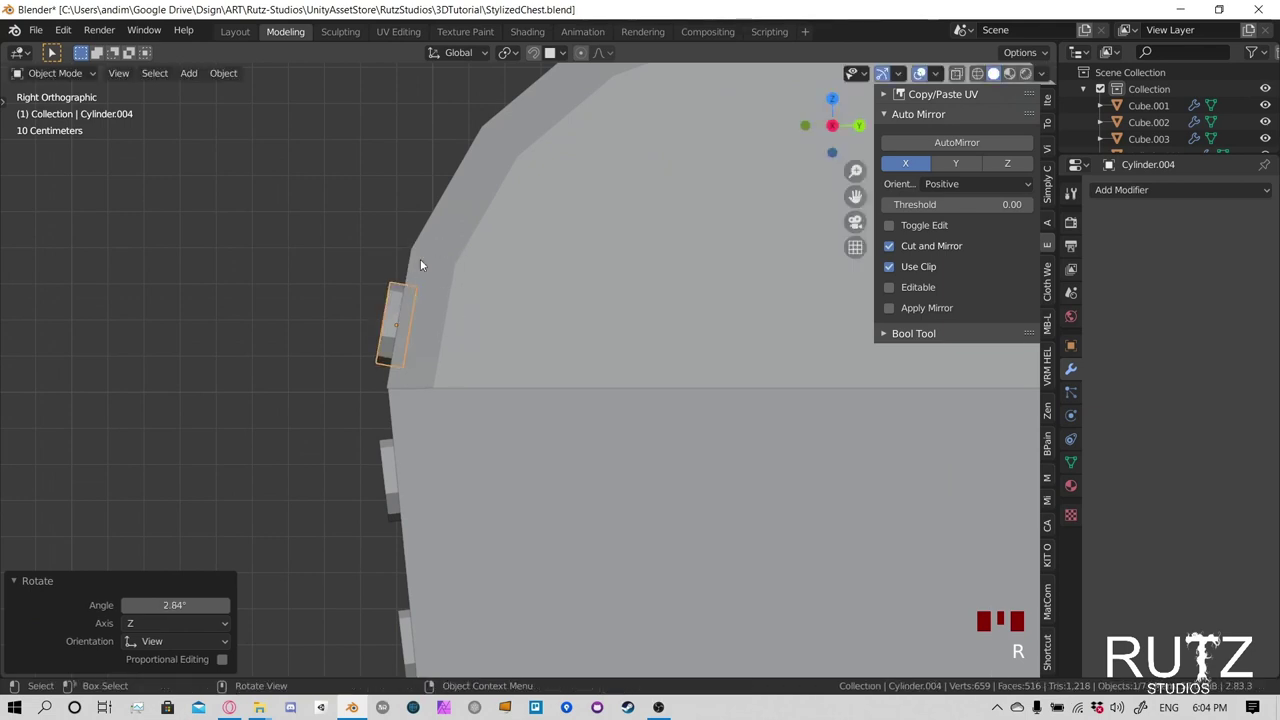
Duplicate the rivet onto the lid's second facet, about 0.14 m along Y and 0.37 m up, and rotate it about 18.5°
scroll(389, 380, down, 3)
shift+middle_drag(458, 273, 420, 371)
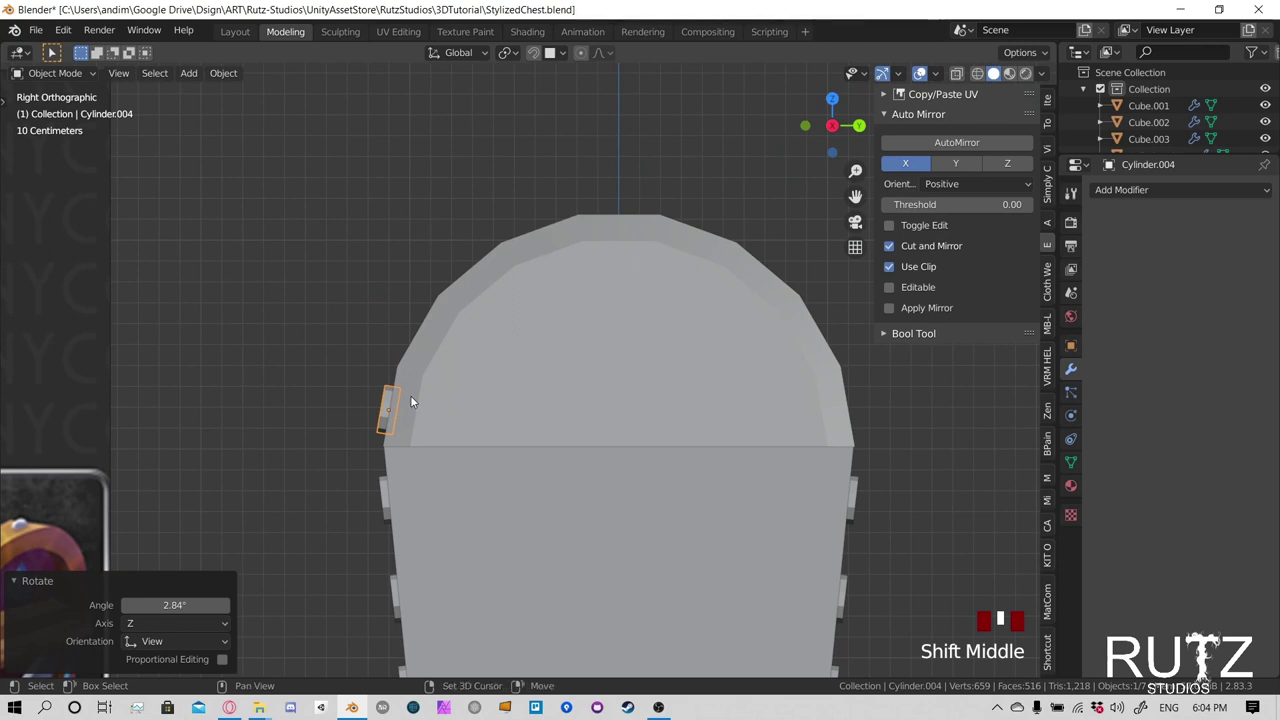
key(shift+d)
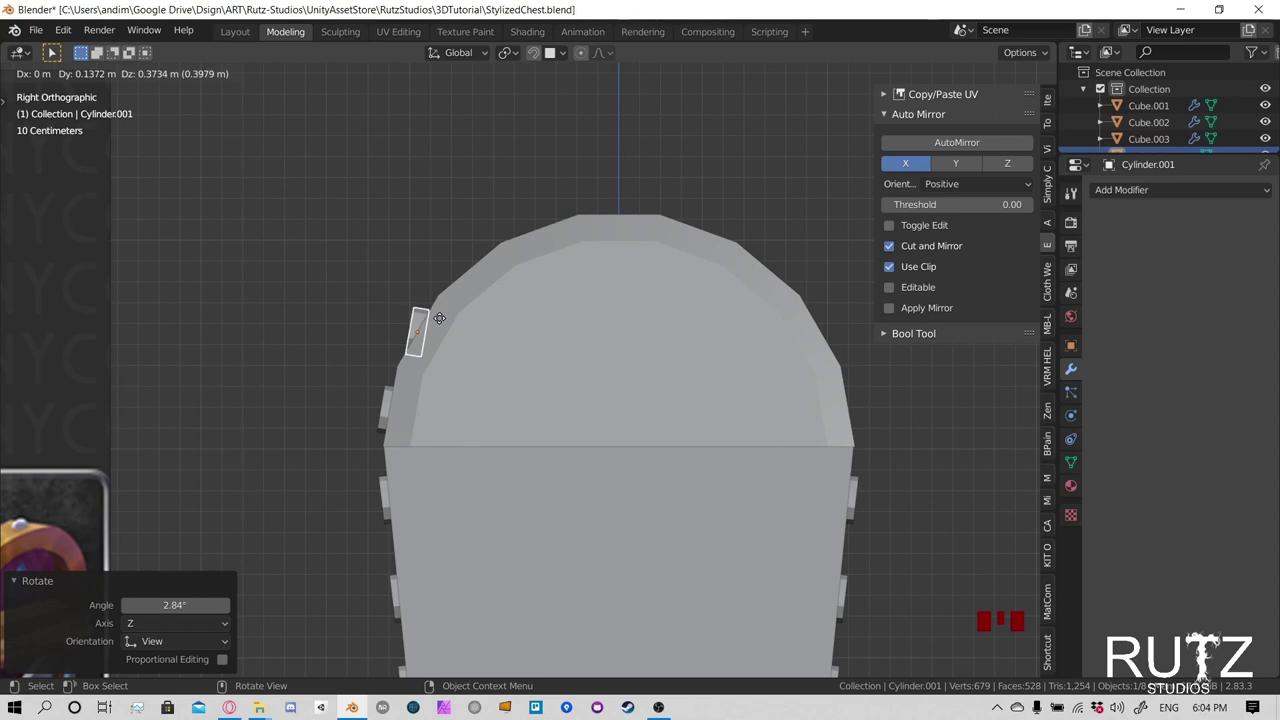
click(439, 318)
key(r)
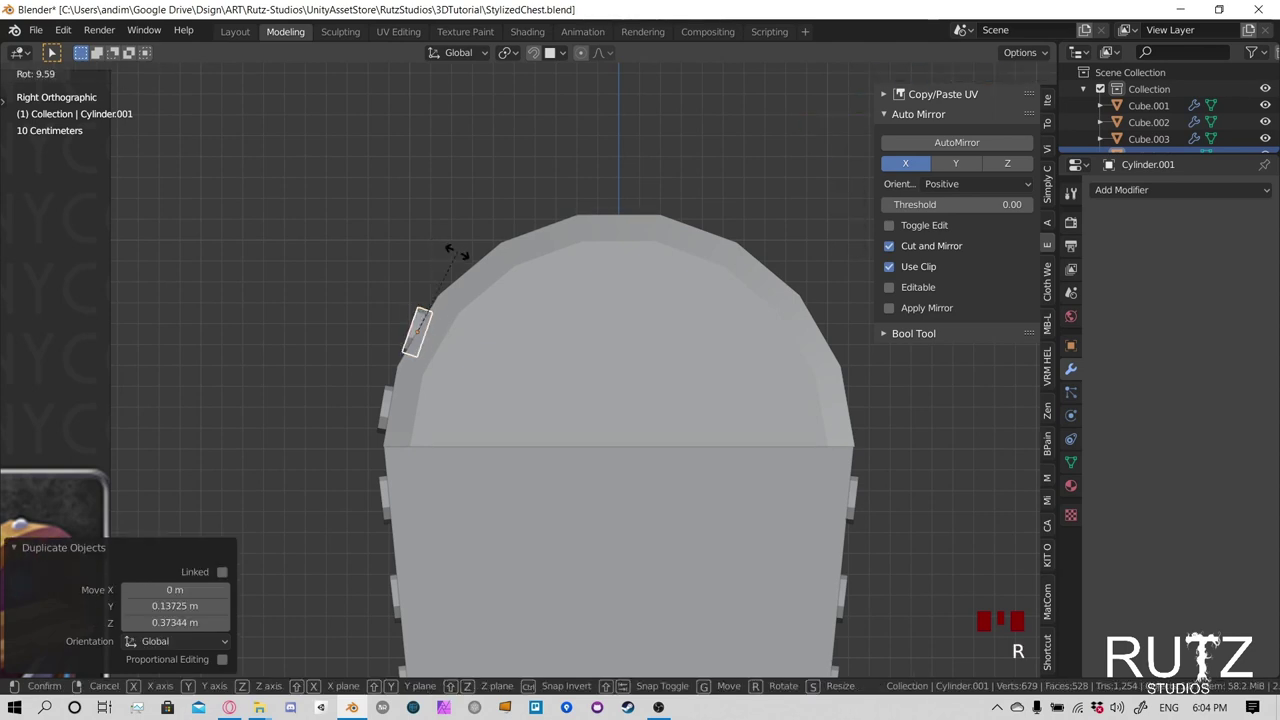
click(324, 287)
Duplicate the second rivet onto the lid's third facet, about 0.25 m along Y and 0.30 m up, and rotate it about 19.4°
key(shift+d)
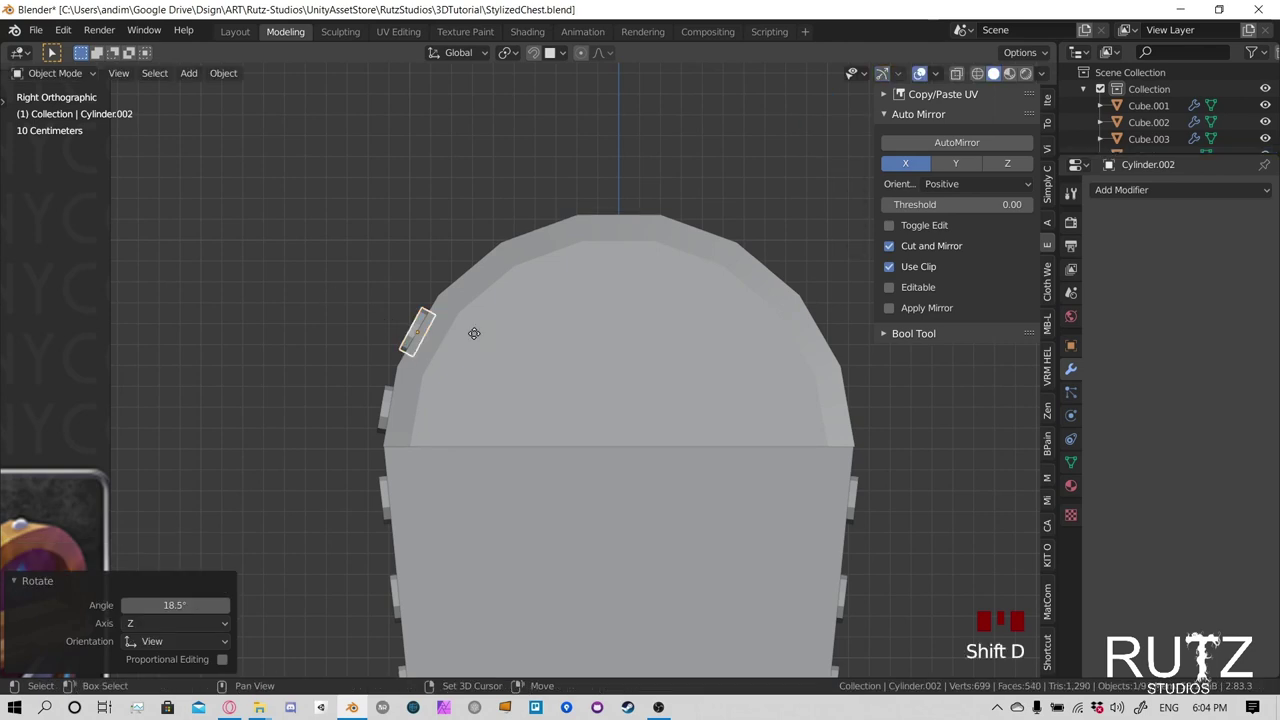
click(525, 268)
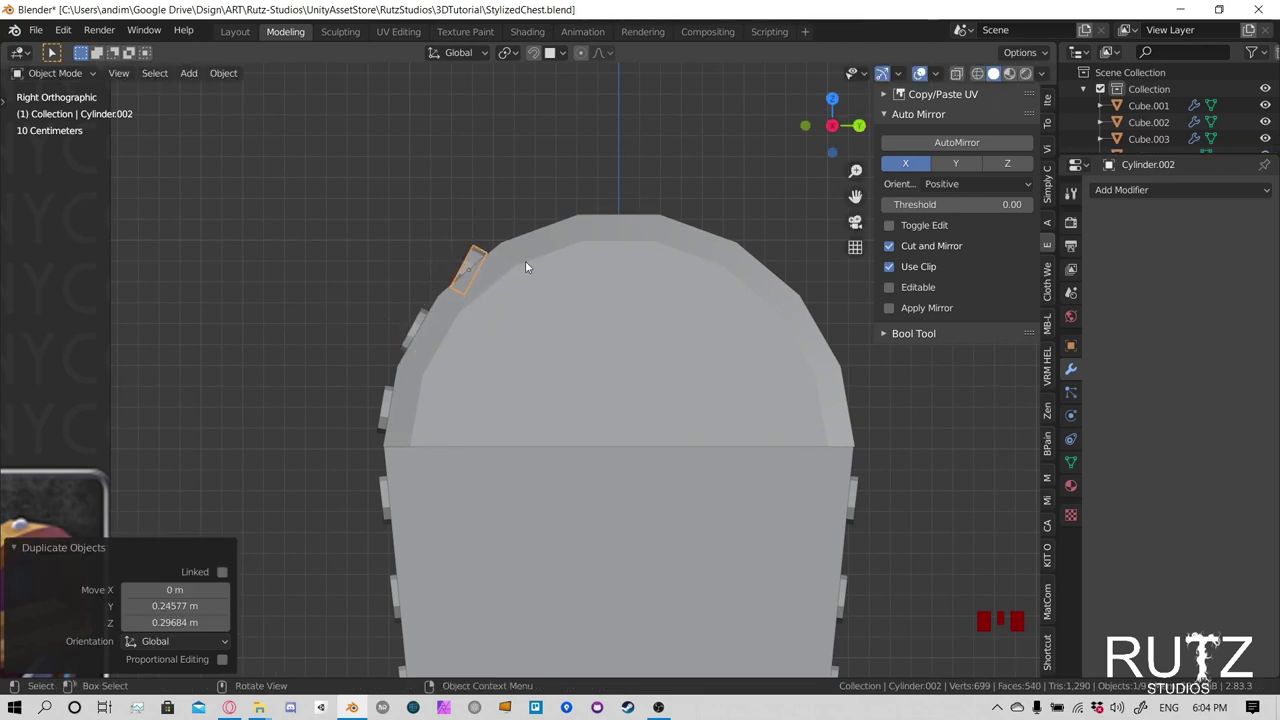
key(r)
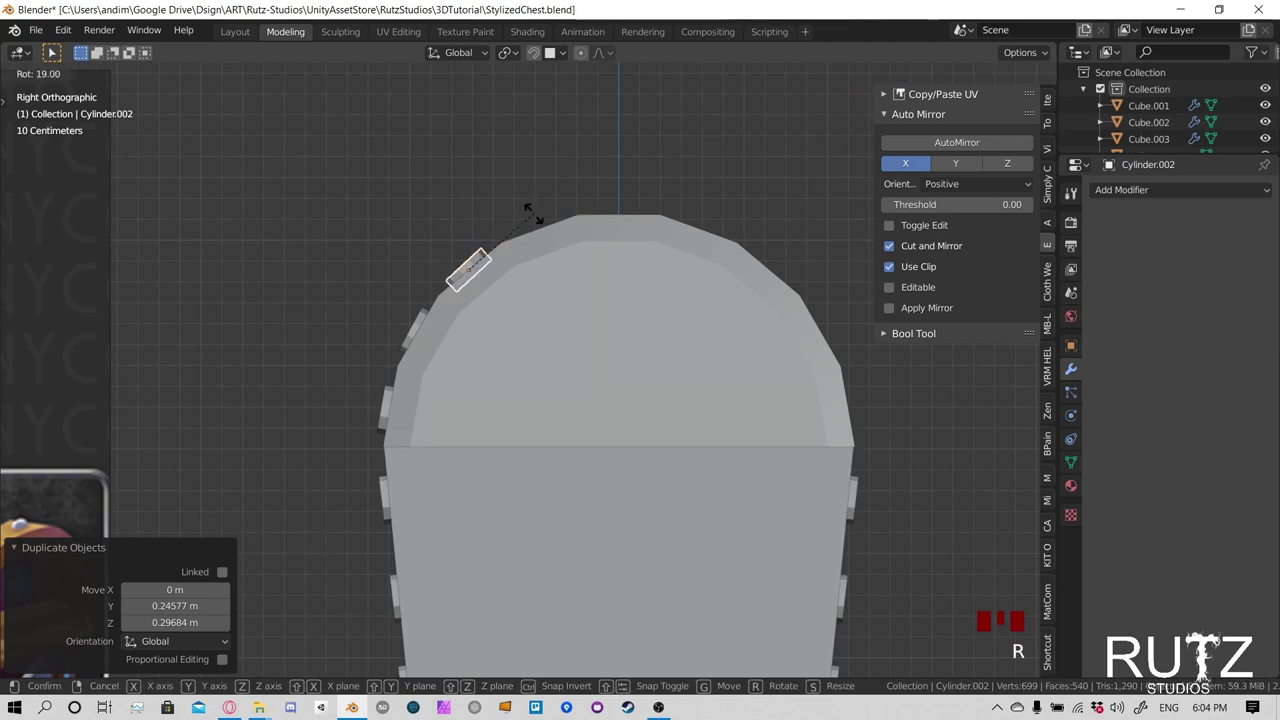
click(545, 238)
Duplicate the third rivet onto the lid's fourth facet, about 0.33 m along Y and 0.19 m up, and rotate it about 19.5°
shift+middle_drag(572, 281, 445, 366)
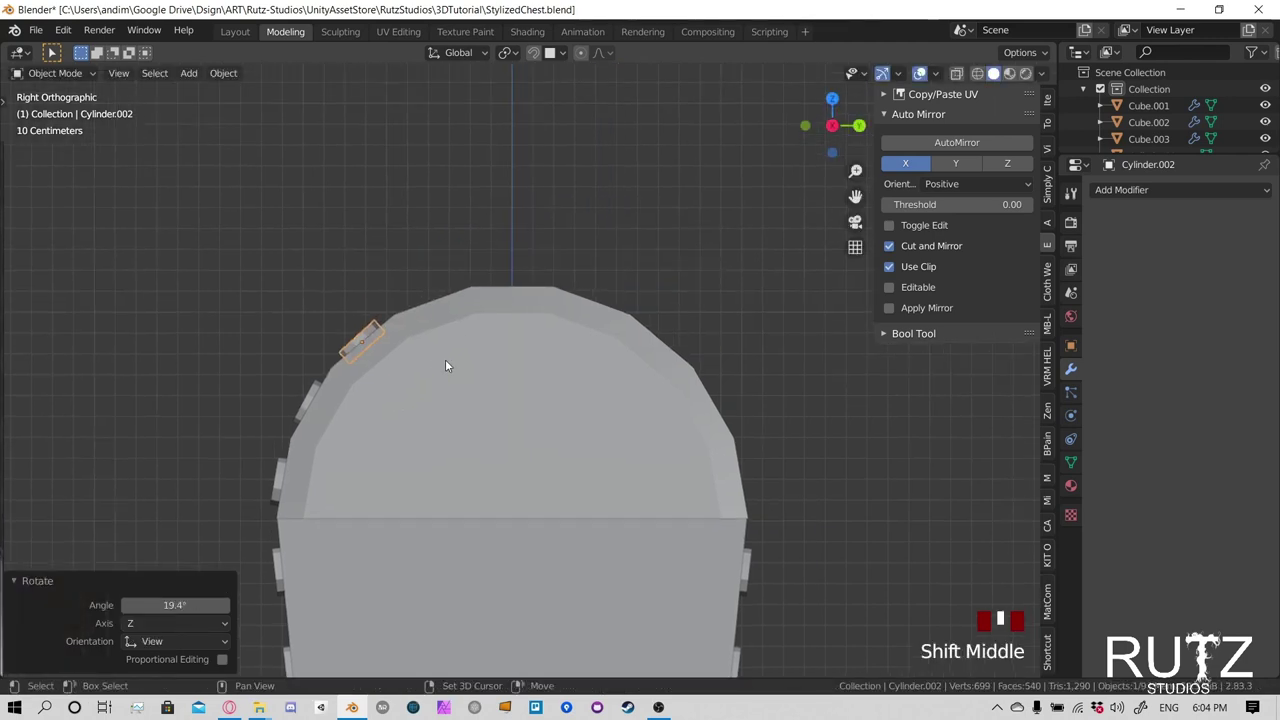
key(shift+d)
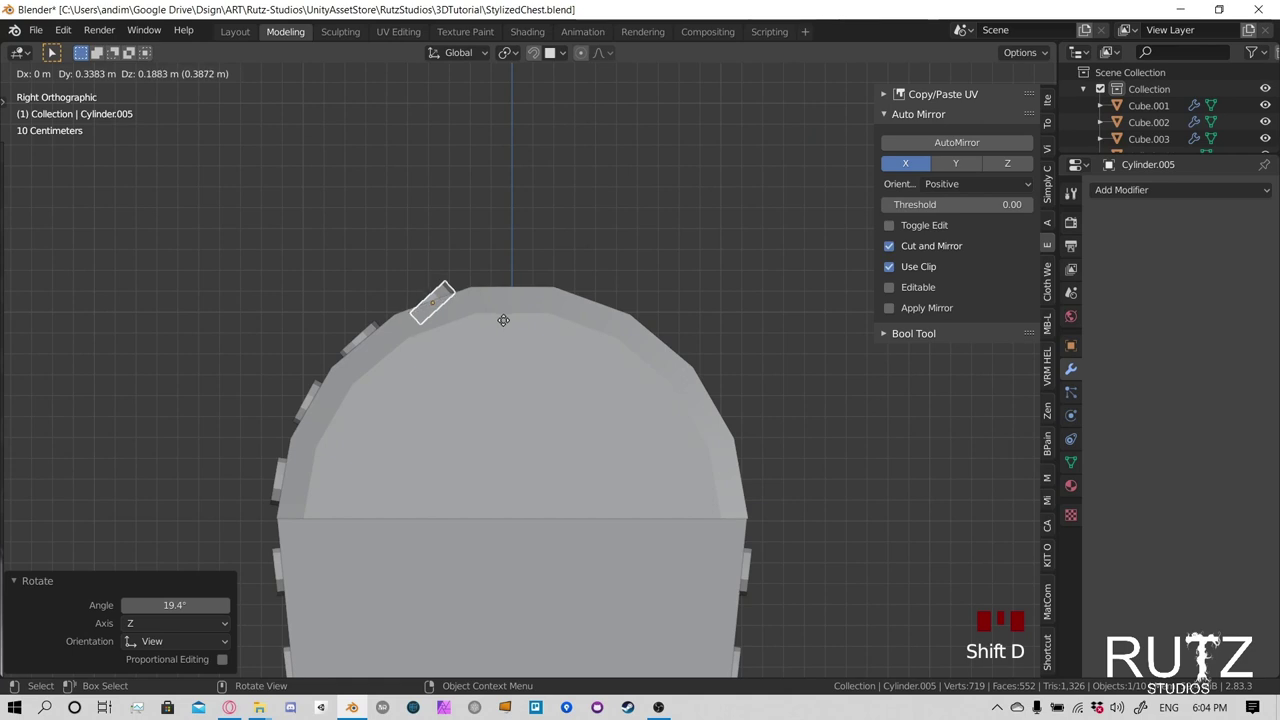
click(503, 321)
key(r)
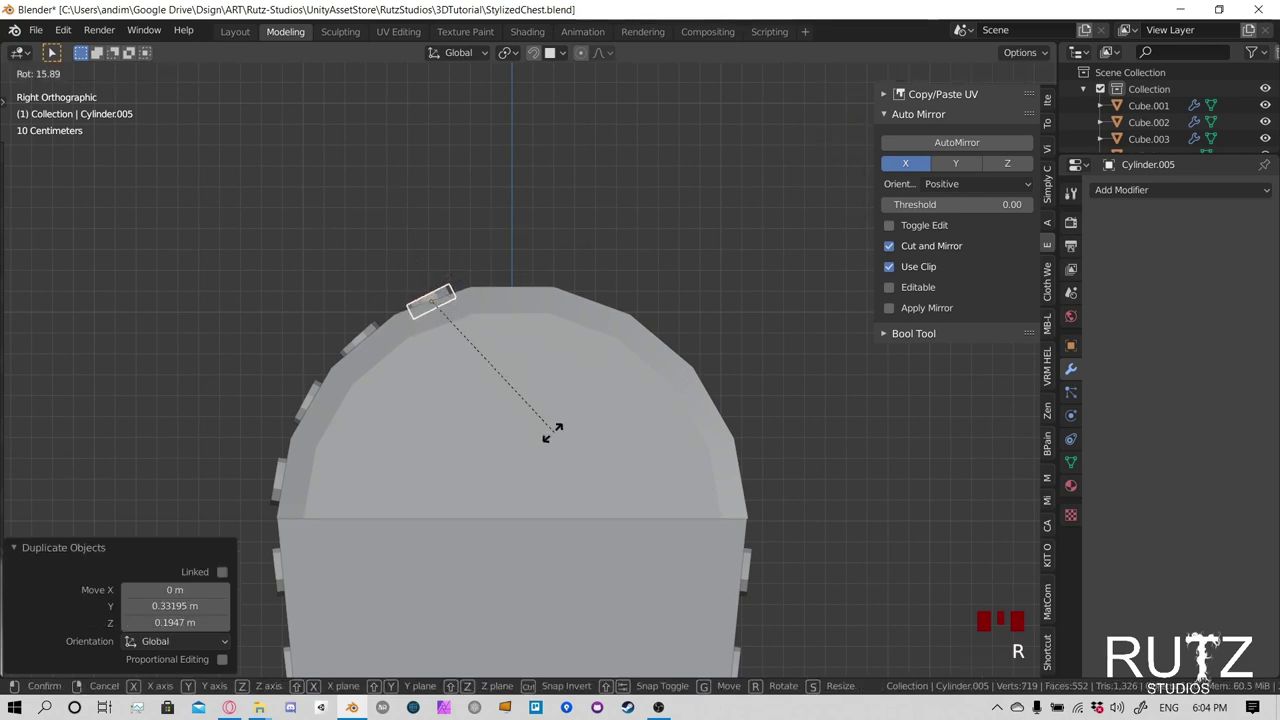
click(234, 390)
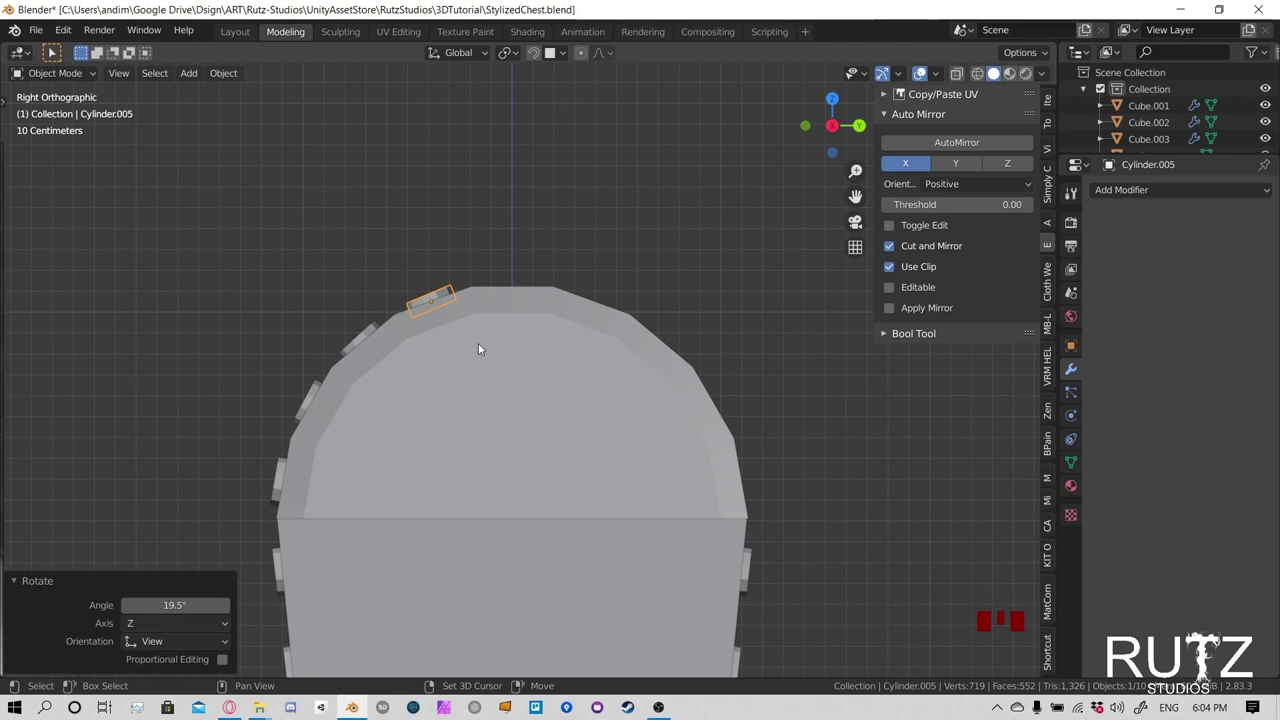
Duplicate the fourth rivet onto the lid's flat top facet, about 0.37 m along Y and 0.07 m up, and rotate it about 22.7°
key(shift+d)
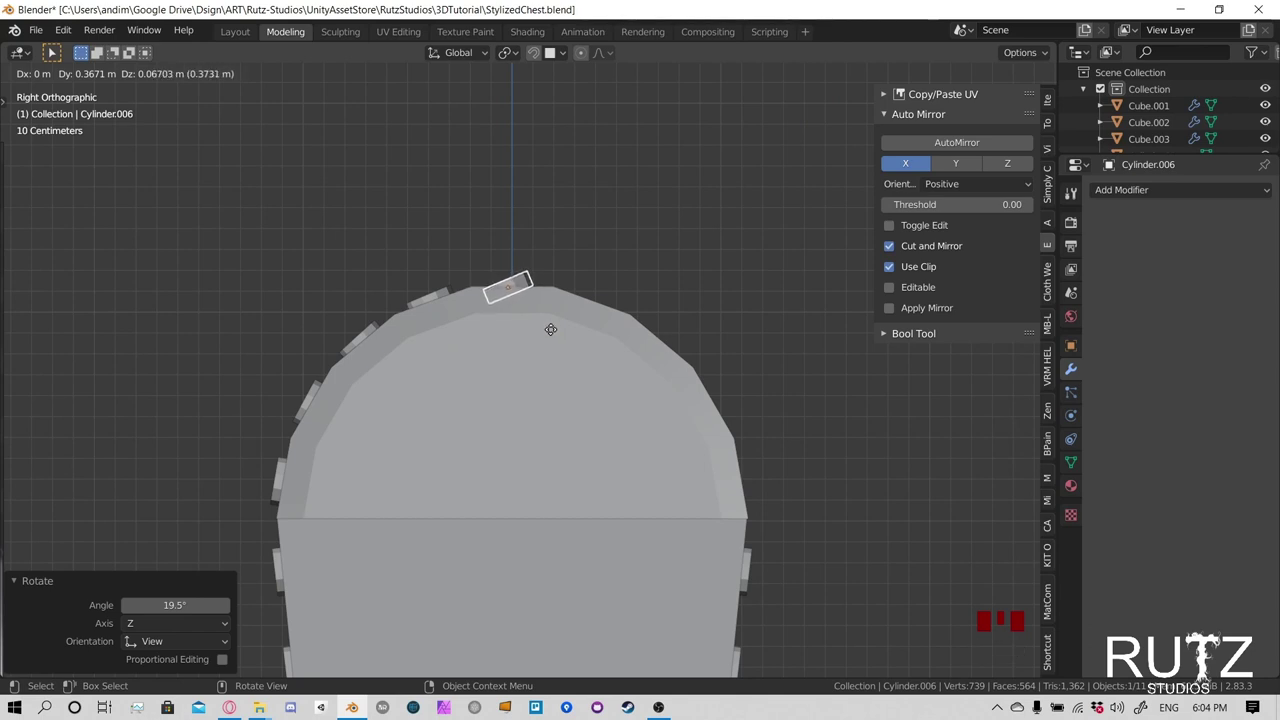
click(551, 327)
key(r)
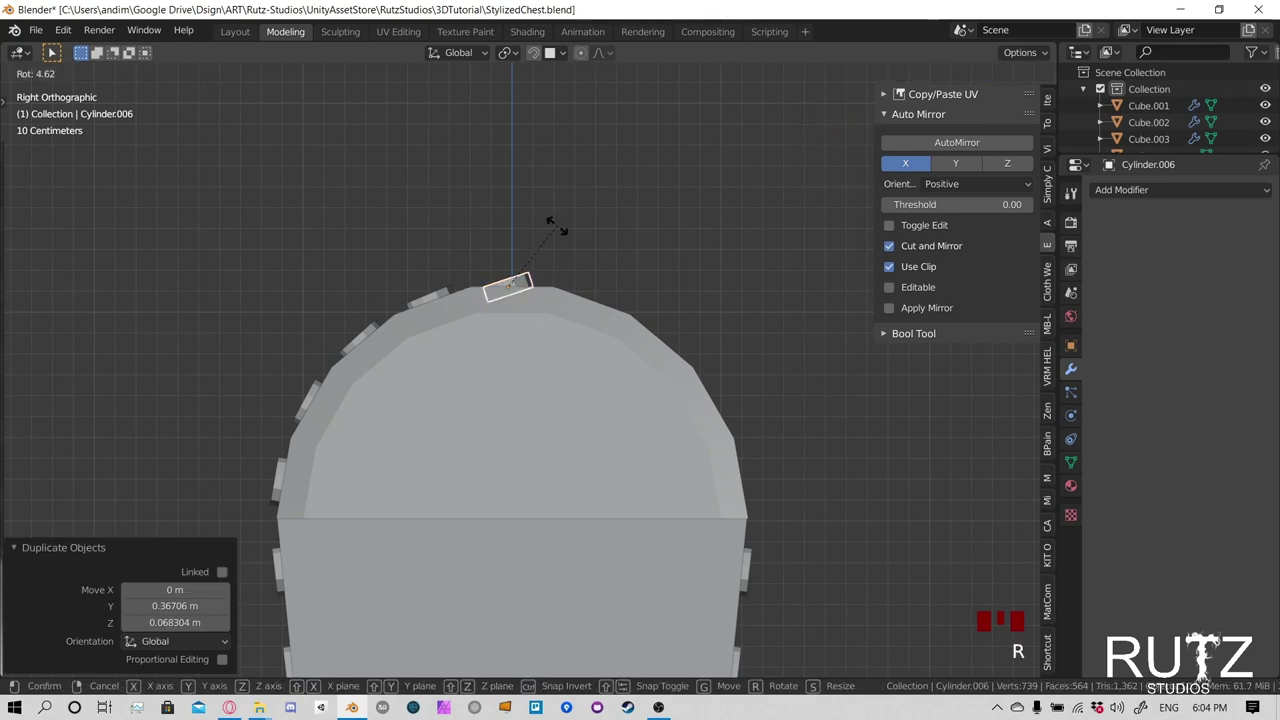
click(562, 252)
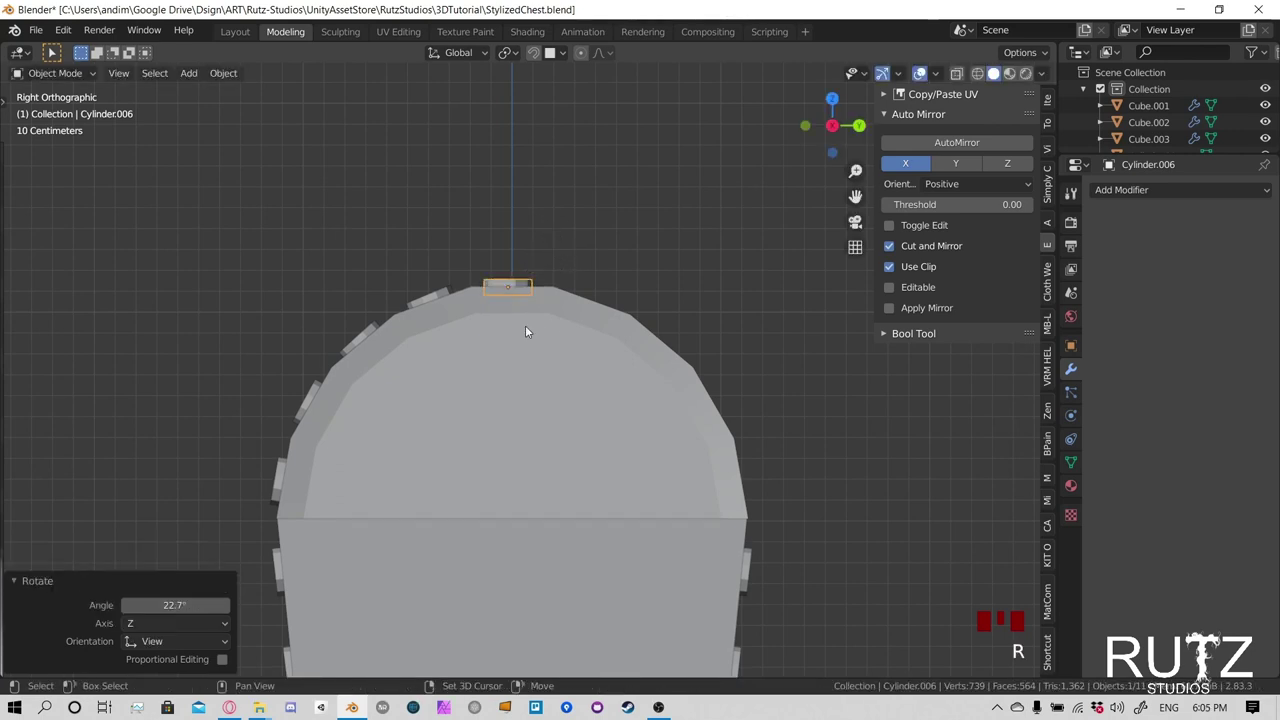
Fine-tune the rotation of the rivets on the lid's third and fourth facets so they lie along the surface
scroll(593, 335, down, 1)
shift+middle_drag(668, 456, 471, 307)
scroll(534, 306, up, 3)
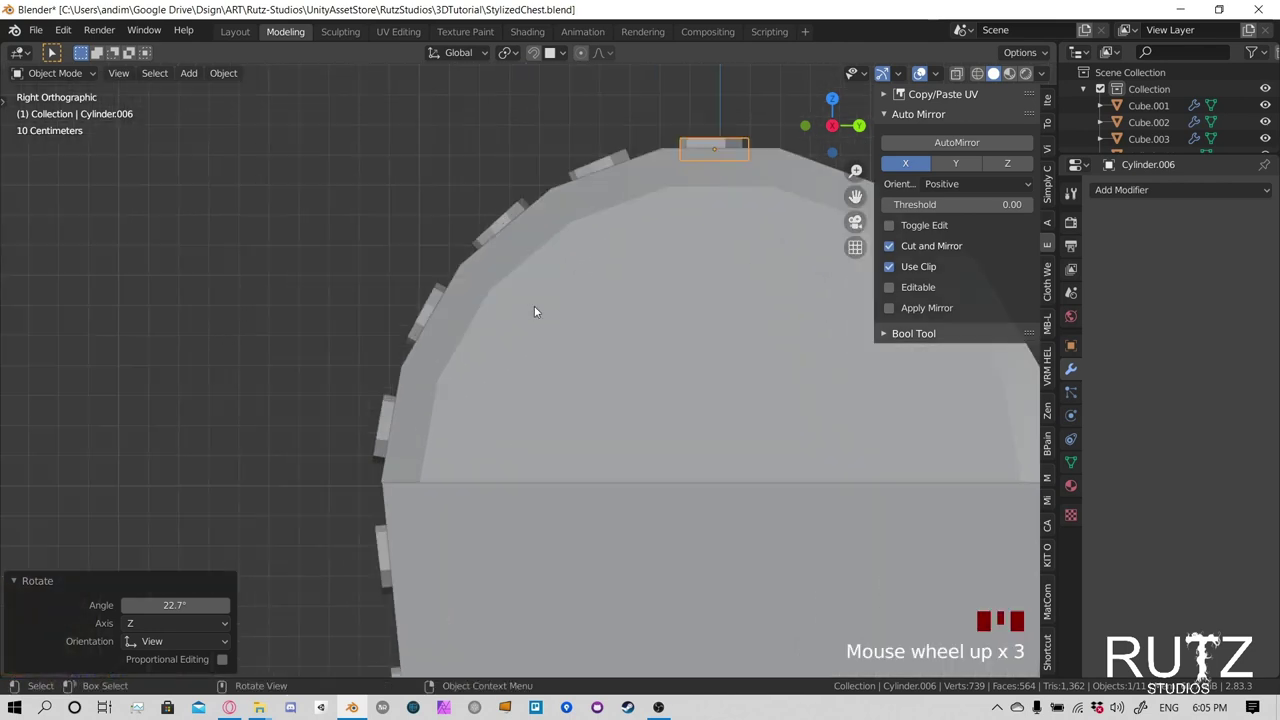
click(500, 221)
key(r)
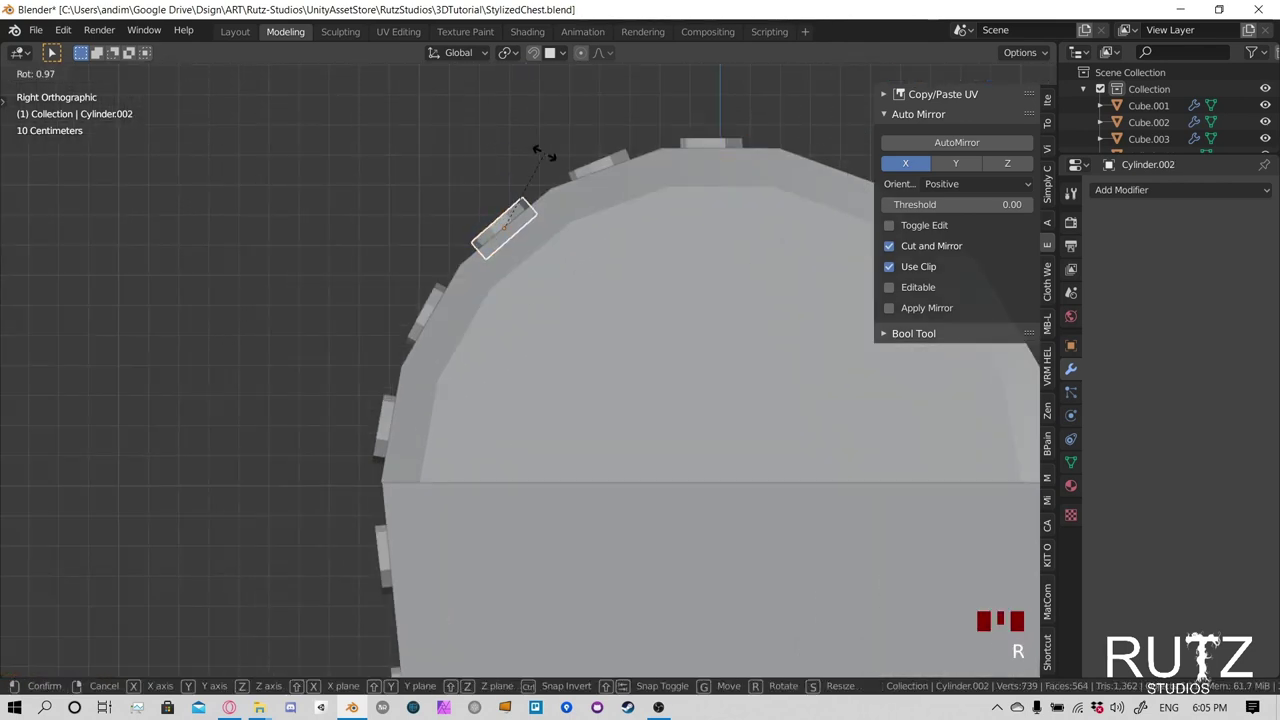
click(549, 166)
click(616, 168)
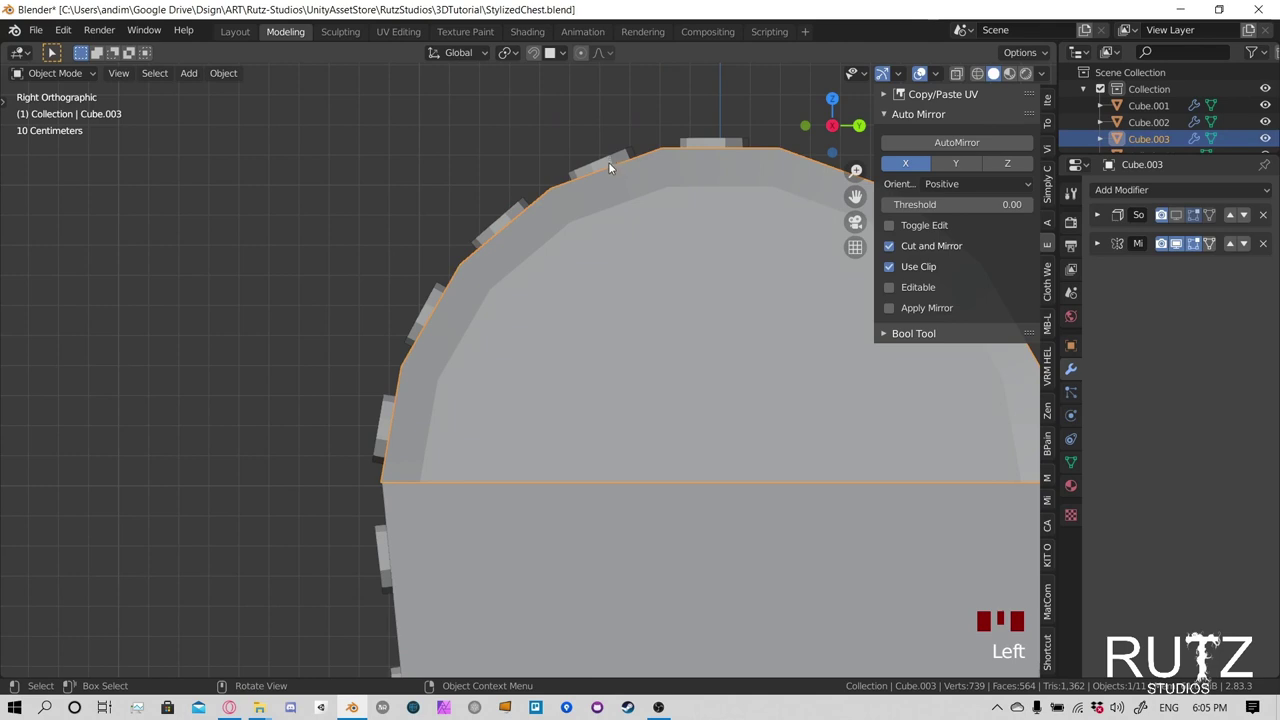
click(609, 168)
key(r)
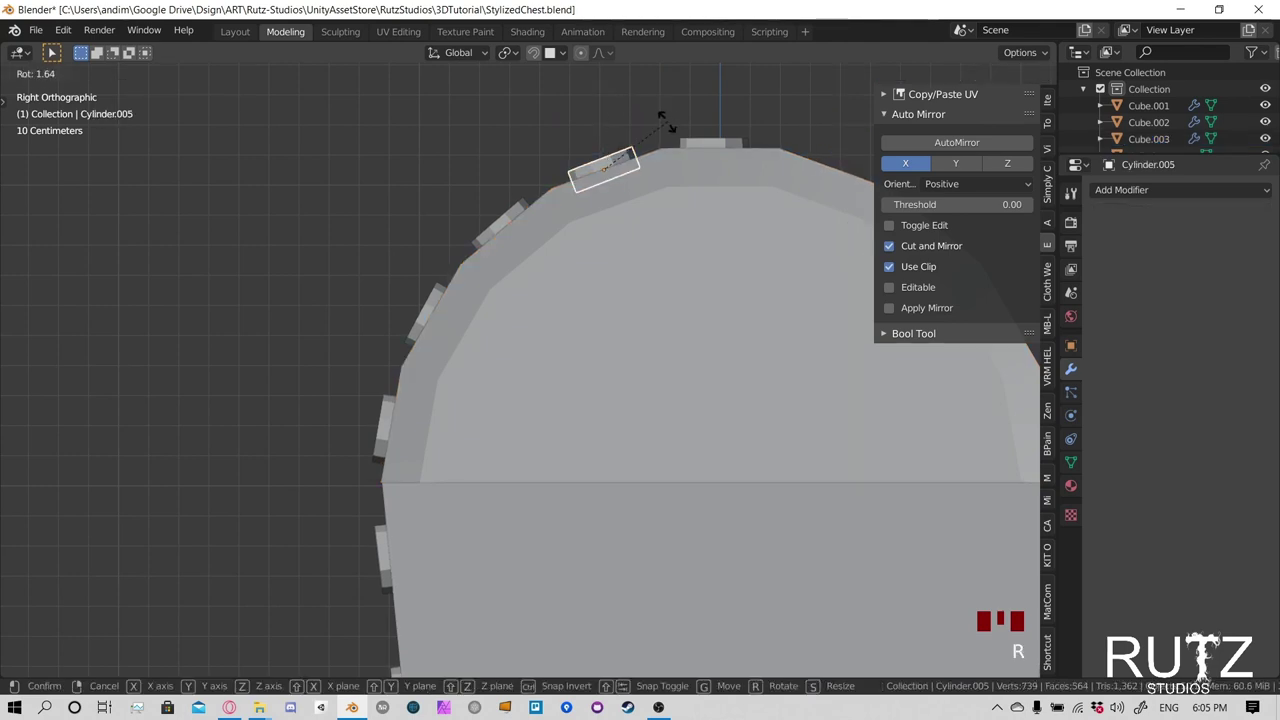
click(650, 150)
Adjust the second lid rivet's rotation and nudge the lowest lid rivet about 0.006 m inward along Y
shift+middle_drag(545, 290, 472, 190)
click(472, 190)
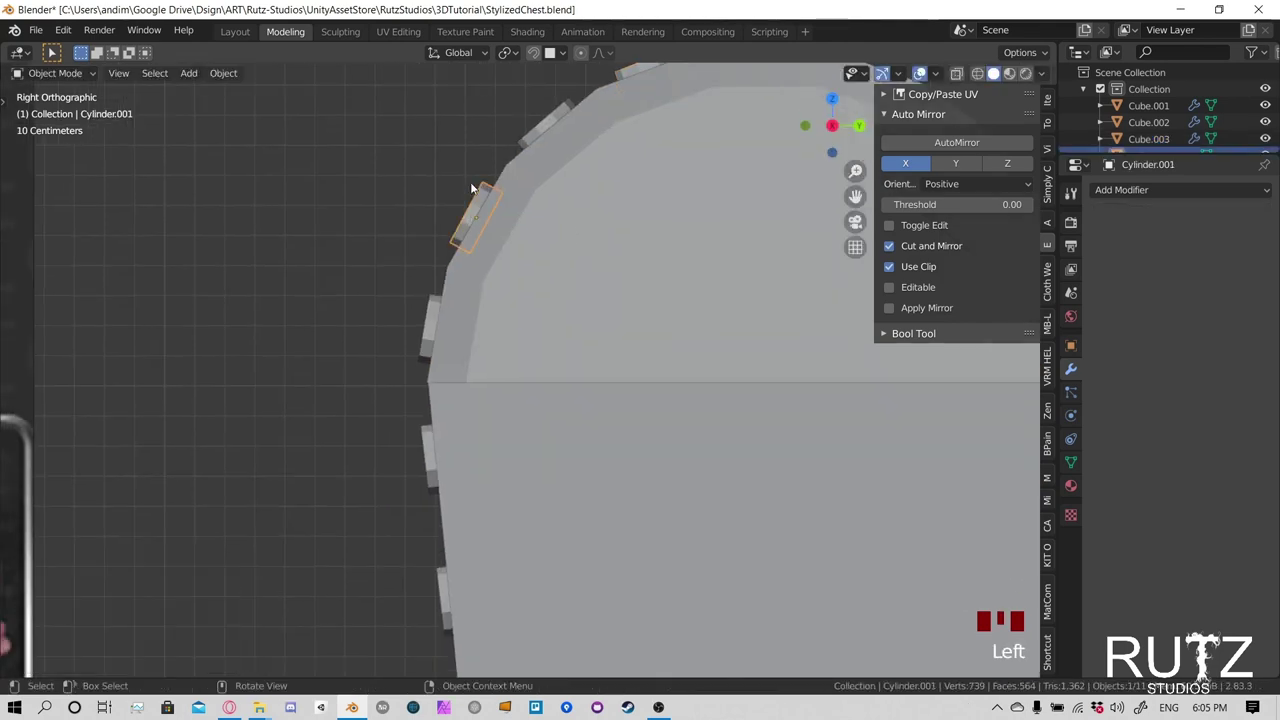
key(r)
click(486, 130)
click(427, 338)
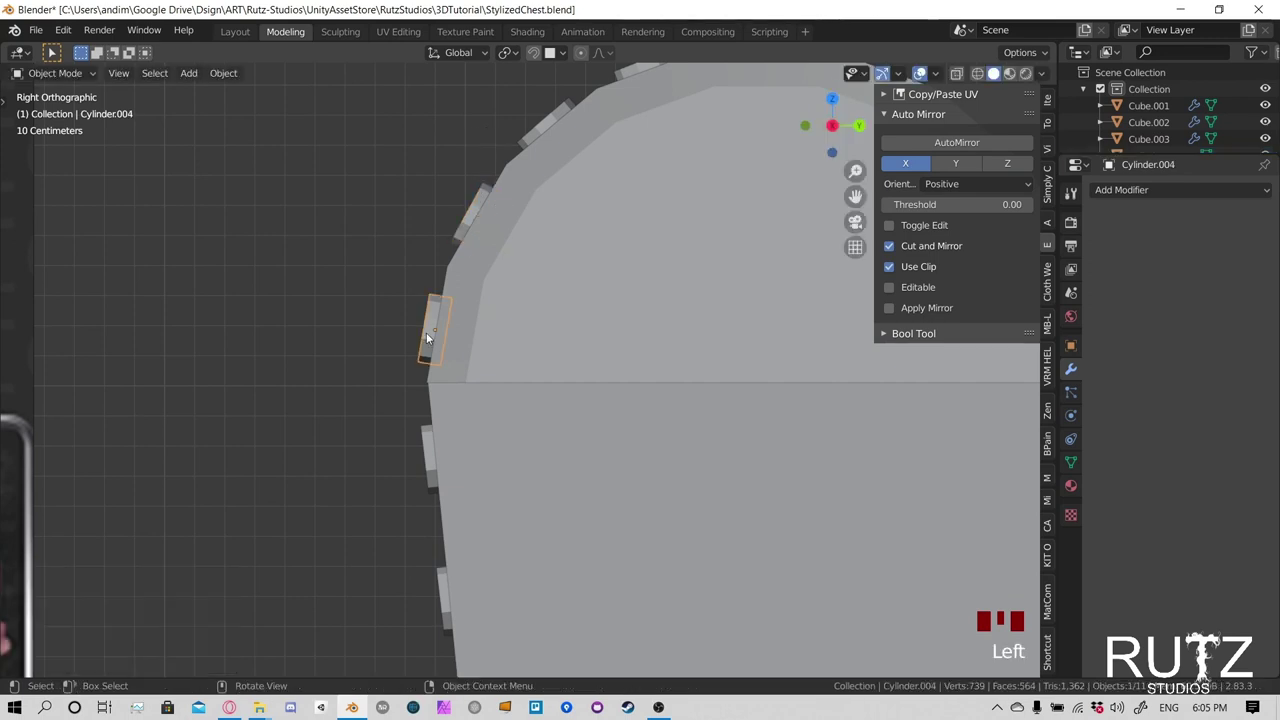
key(g)
click(443, 332)
Join the four rivets on the lid's angled facets into one object, leaving out the top rivet
scroll(553, 285, down, 2)
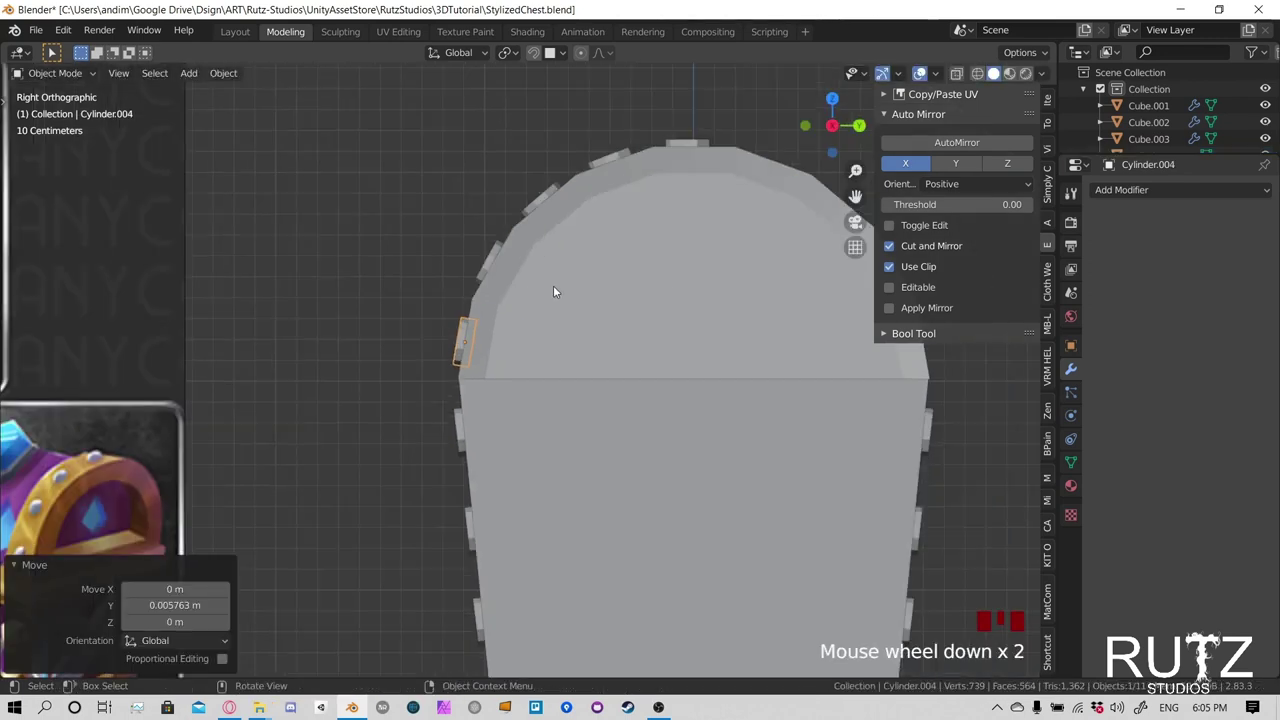
shift+middle_drag(553, 291, 503, 166)
click(485, 170)
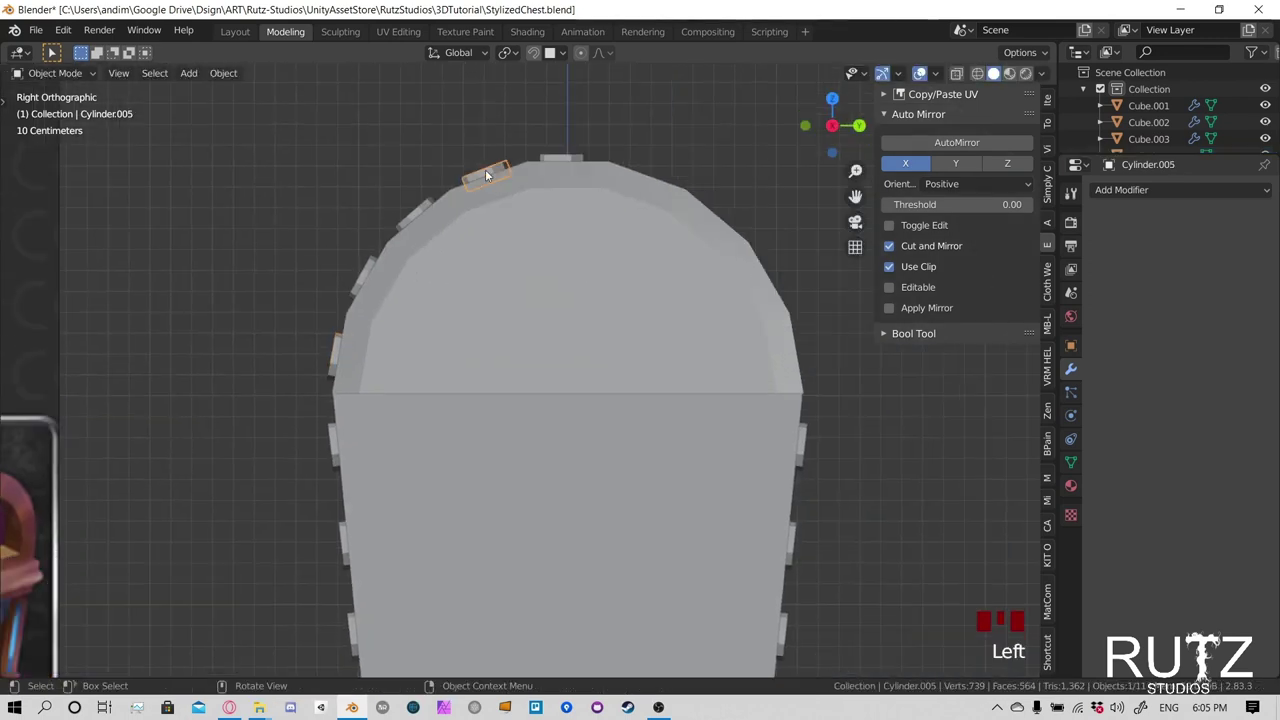
shift+click(420, 213)
shift+click(364, 278)
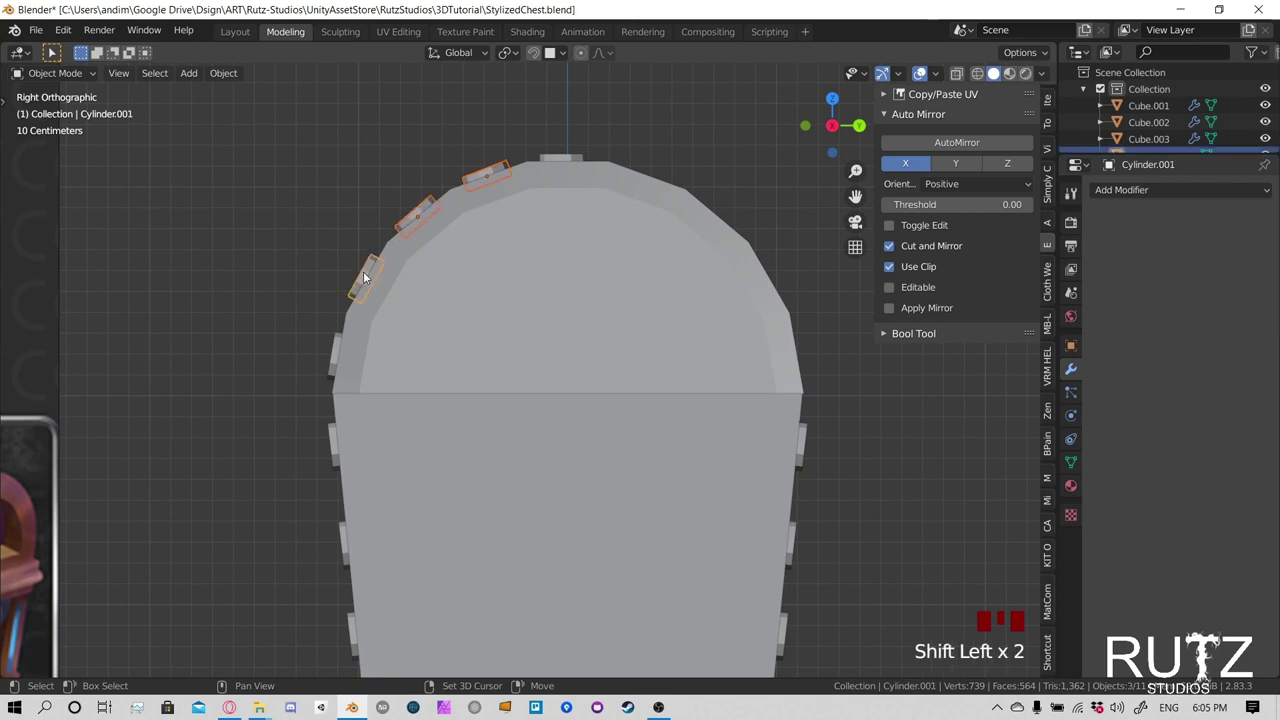
shift+click(337, 352)
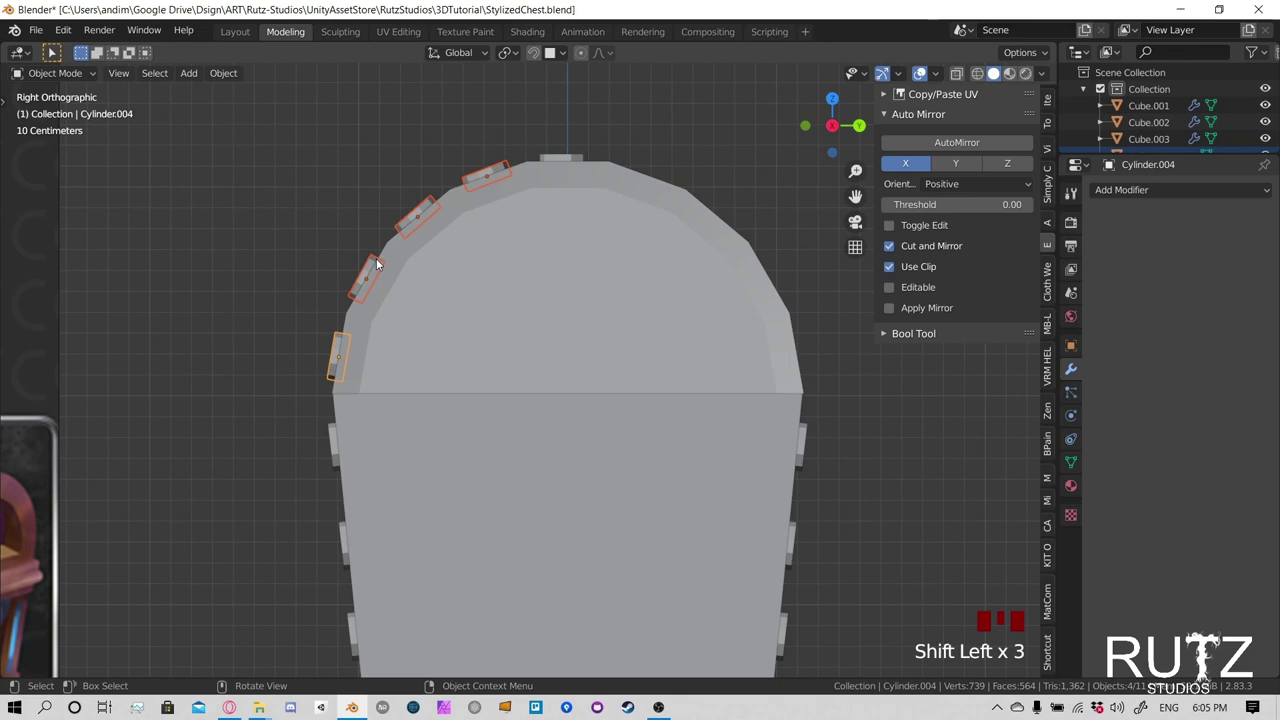
key(ctrl+j)
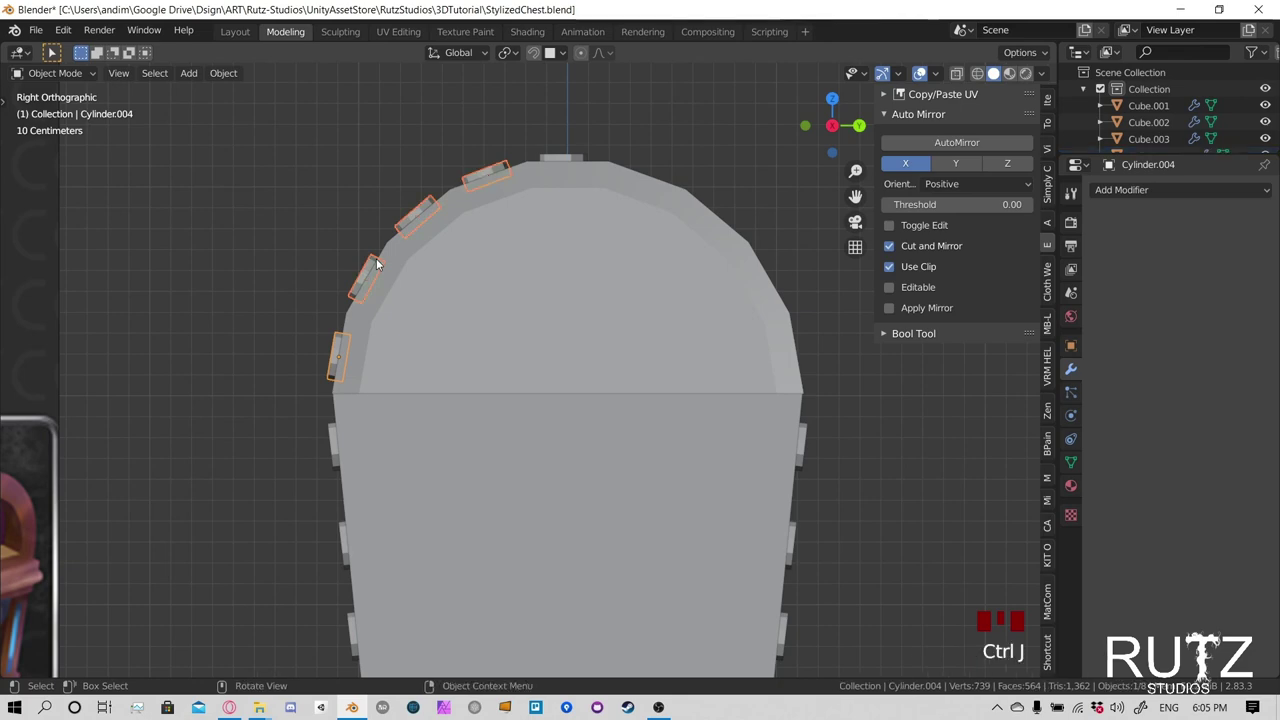
Apply all transforms to the joined lid rivets and mirror them across X with AutoMirror
scroll(375, 320, down, 2)
middle_drag(490, 385, 627, 269)
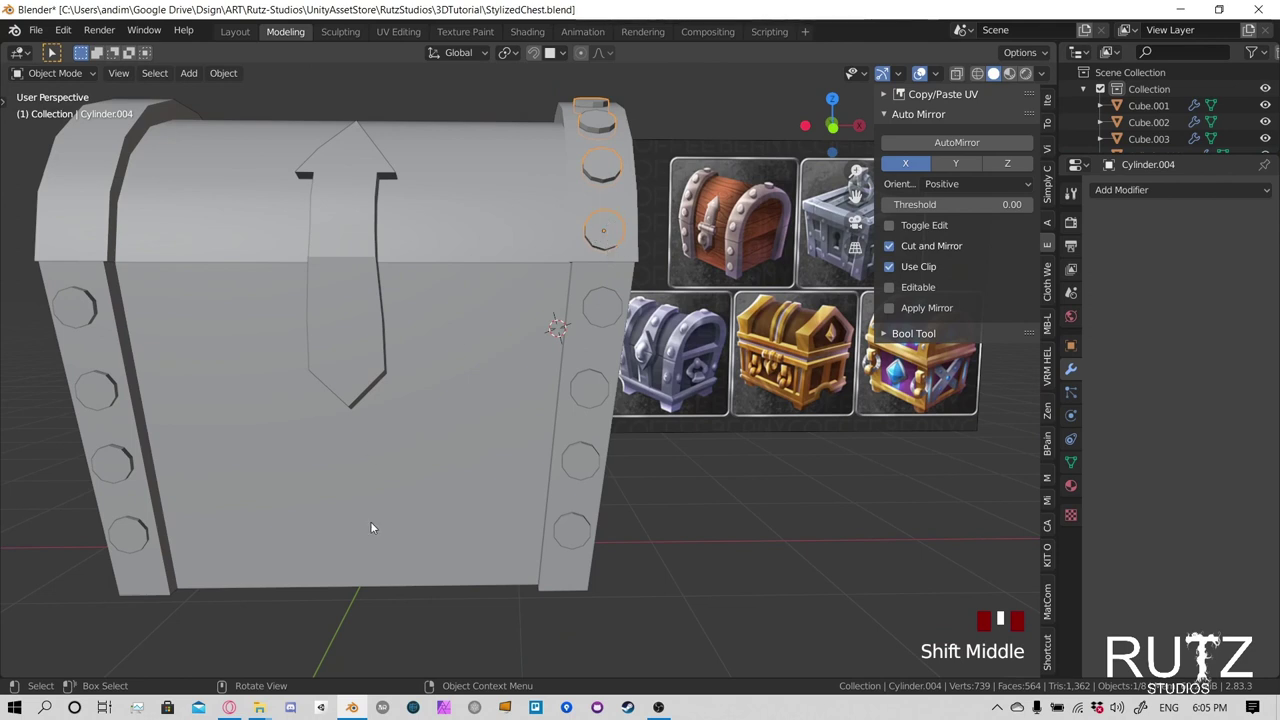
key(ctrl+a)
click(558, 335)
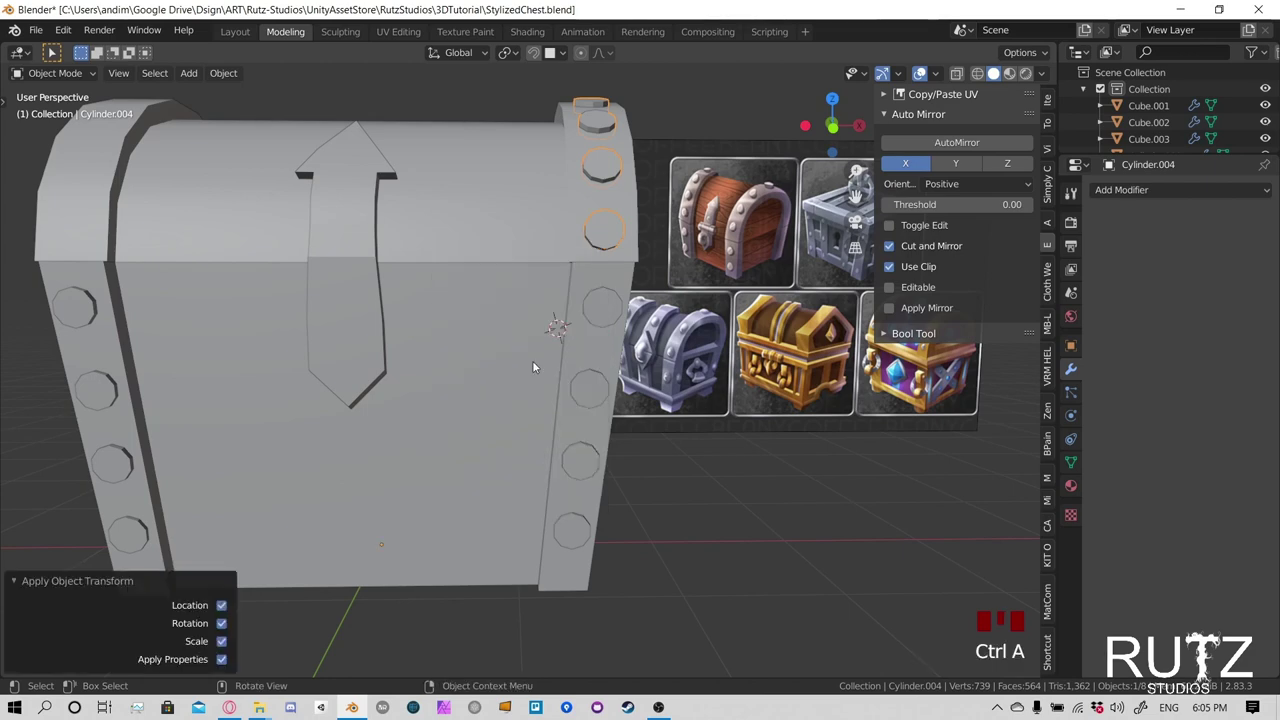
middle_drag(532, 360, 540, 512)
click(952, 143)
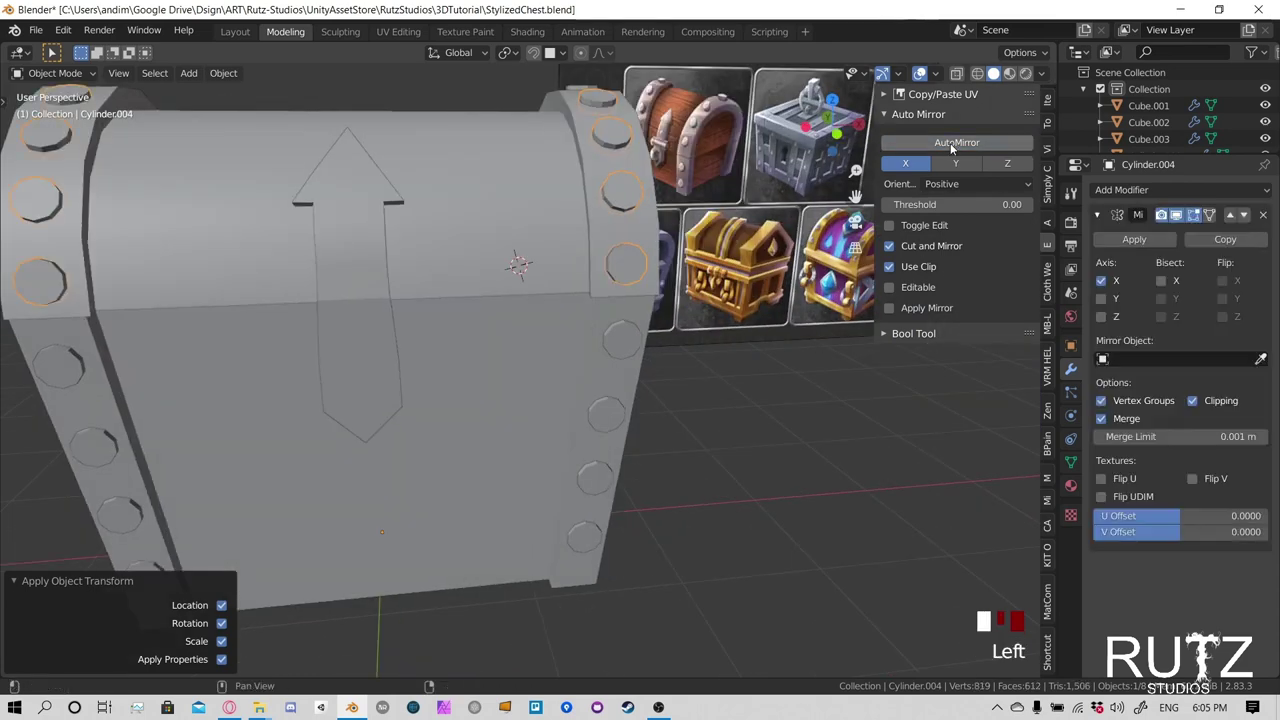
Enable the Y axis in the lid rivets' Mirror modifier so they also cover the back of the lid
scroll(385, 319, down, 2)
middle_drag(348, 283, 520, 330)
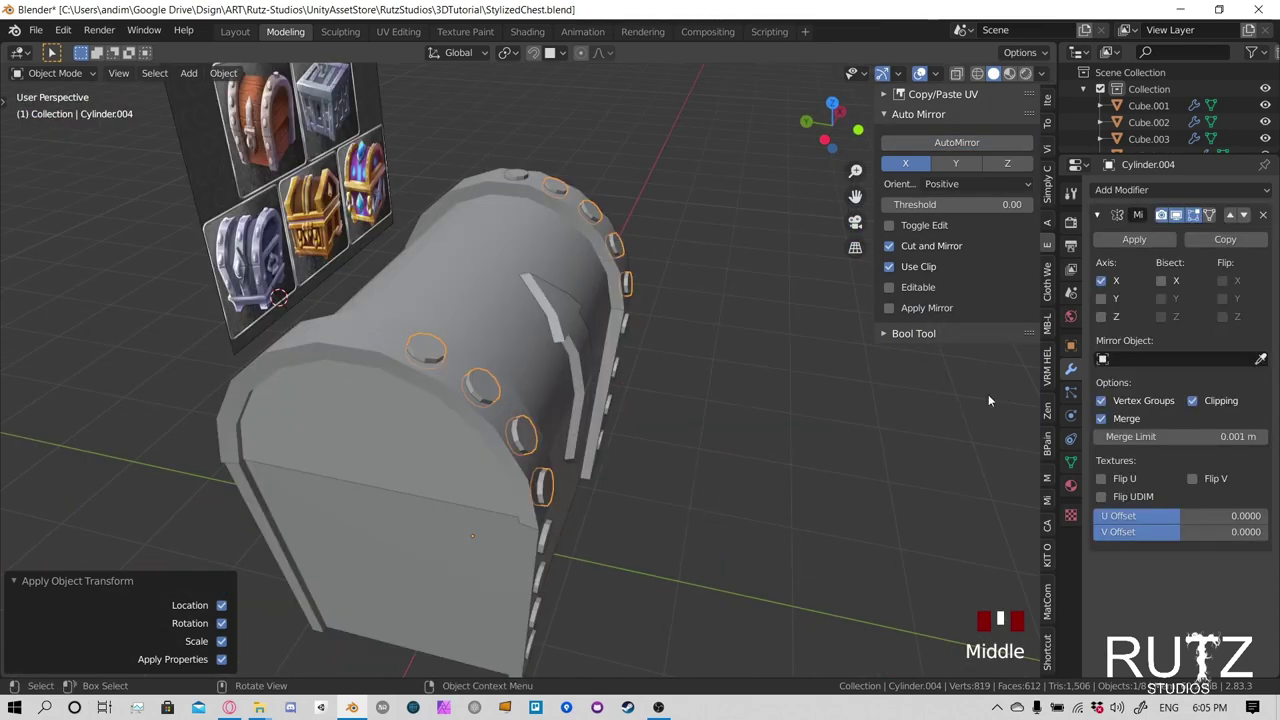
click(1101, 298)
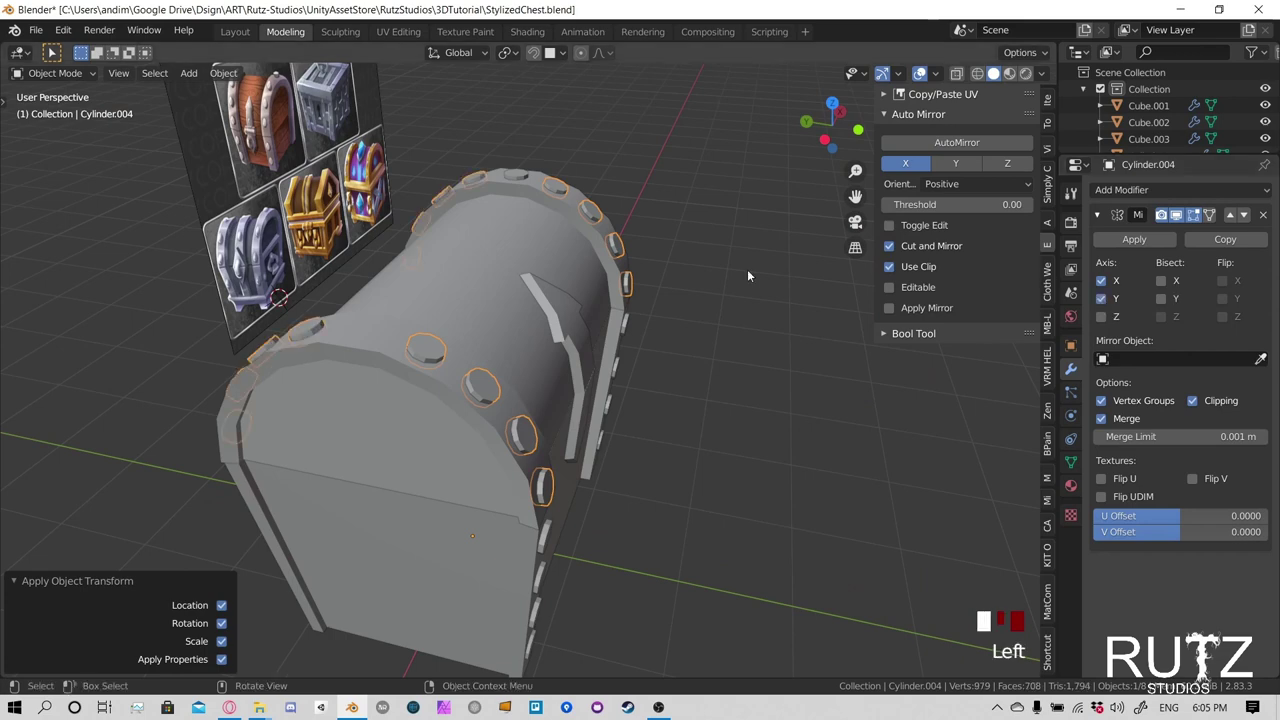
middle_drag(747, 269, 808, 280)
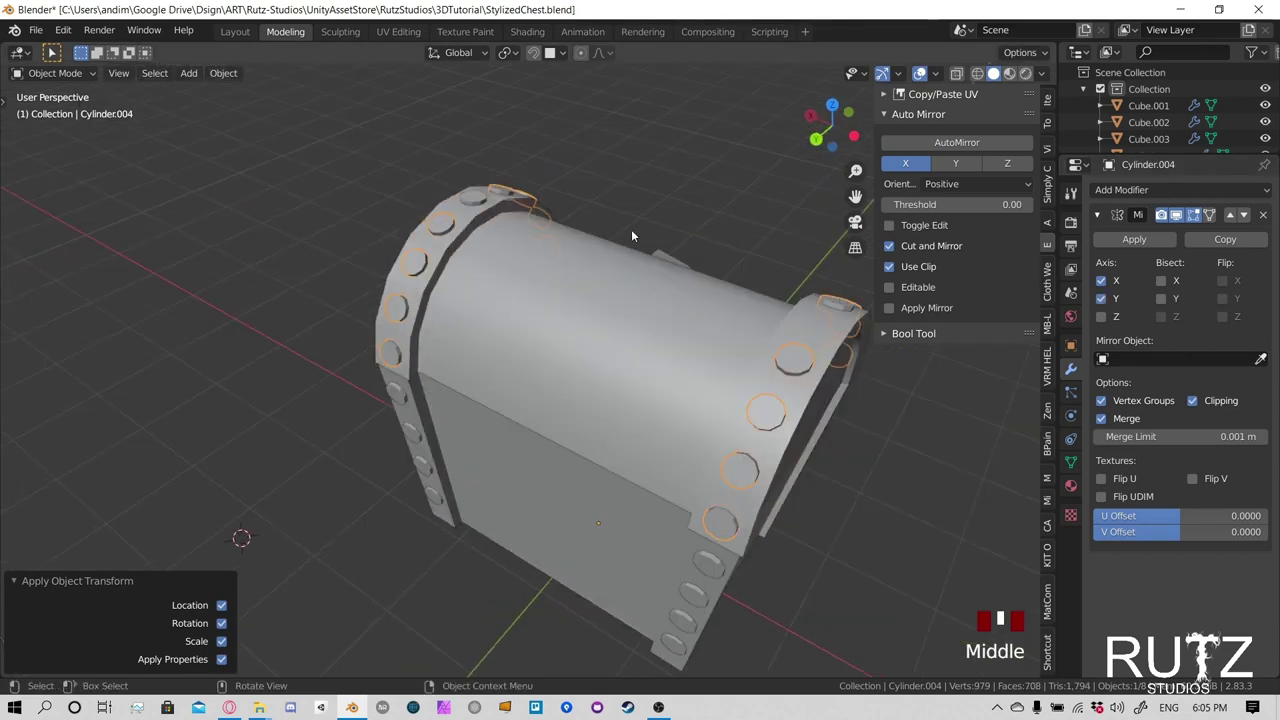
middle_drag(522, 182, 590, 207)
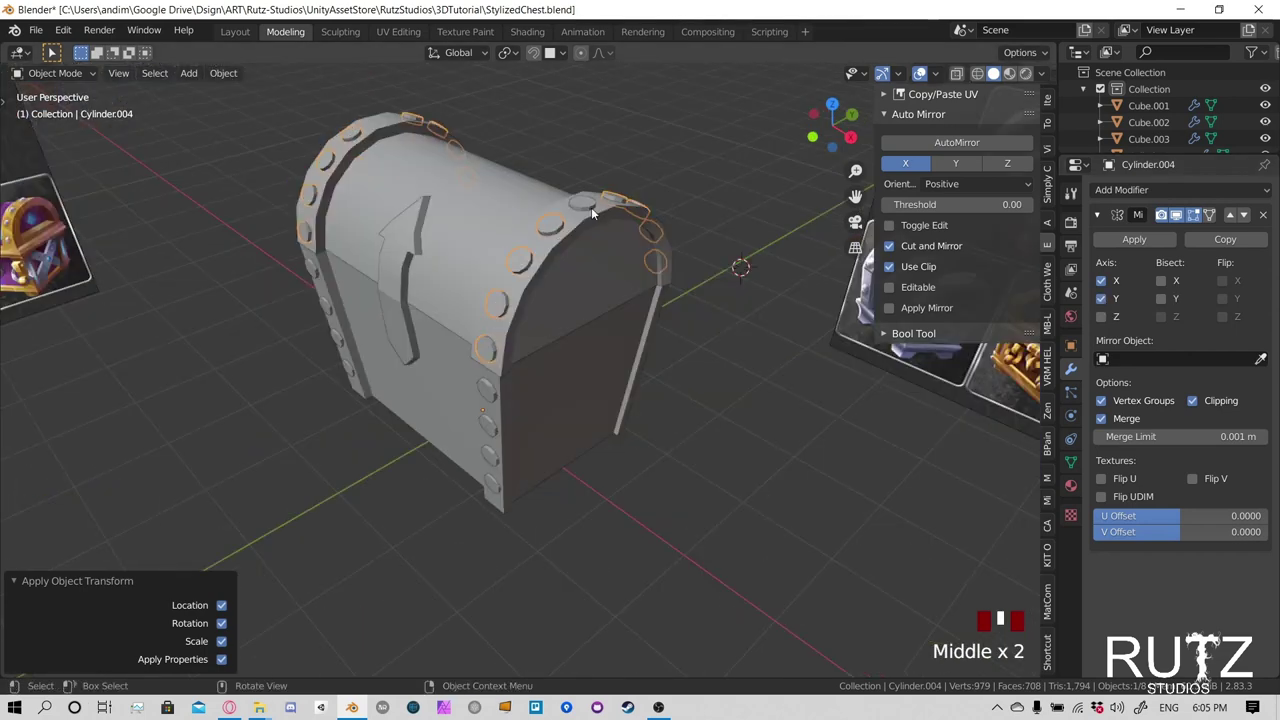
Join the single rivet on the lid's flat top into the mirrored lid rivets object
click(586, 205)
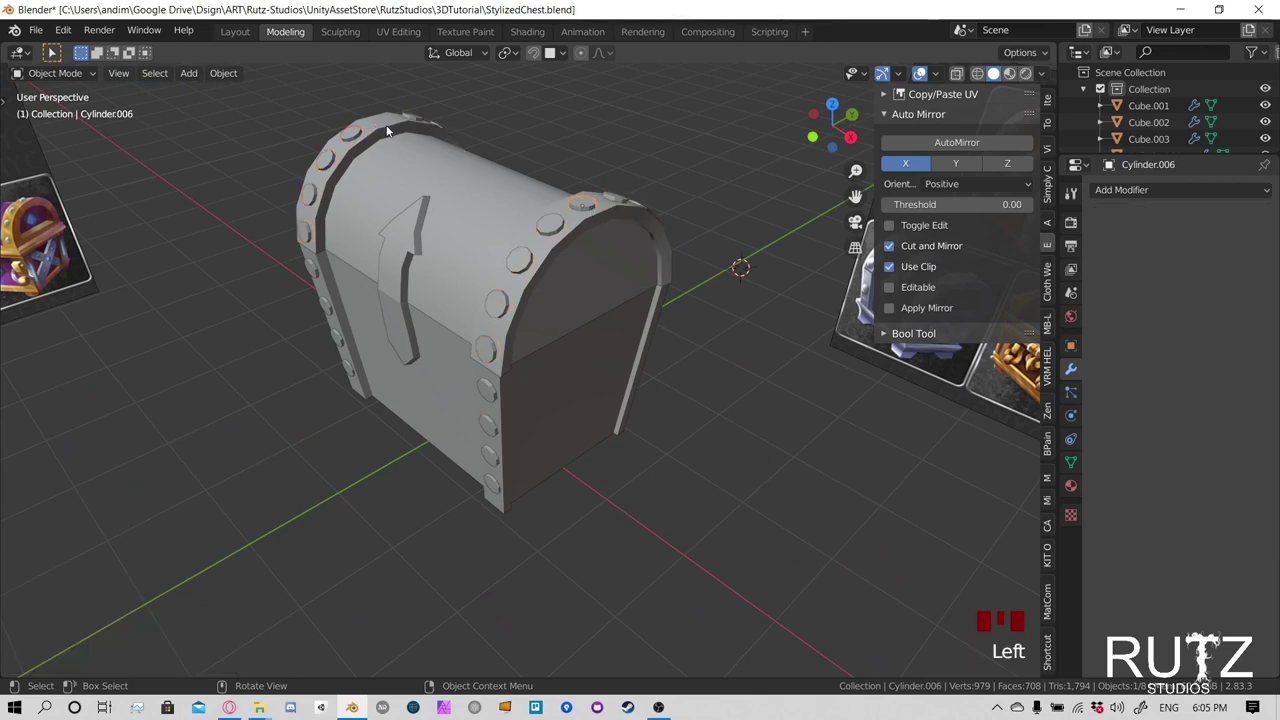
middle_drag(509, 280, 578, 232)
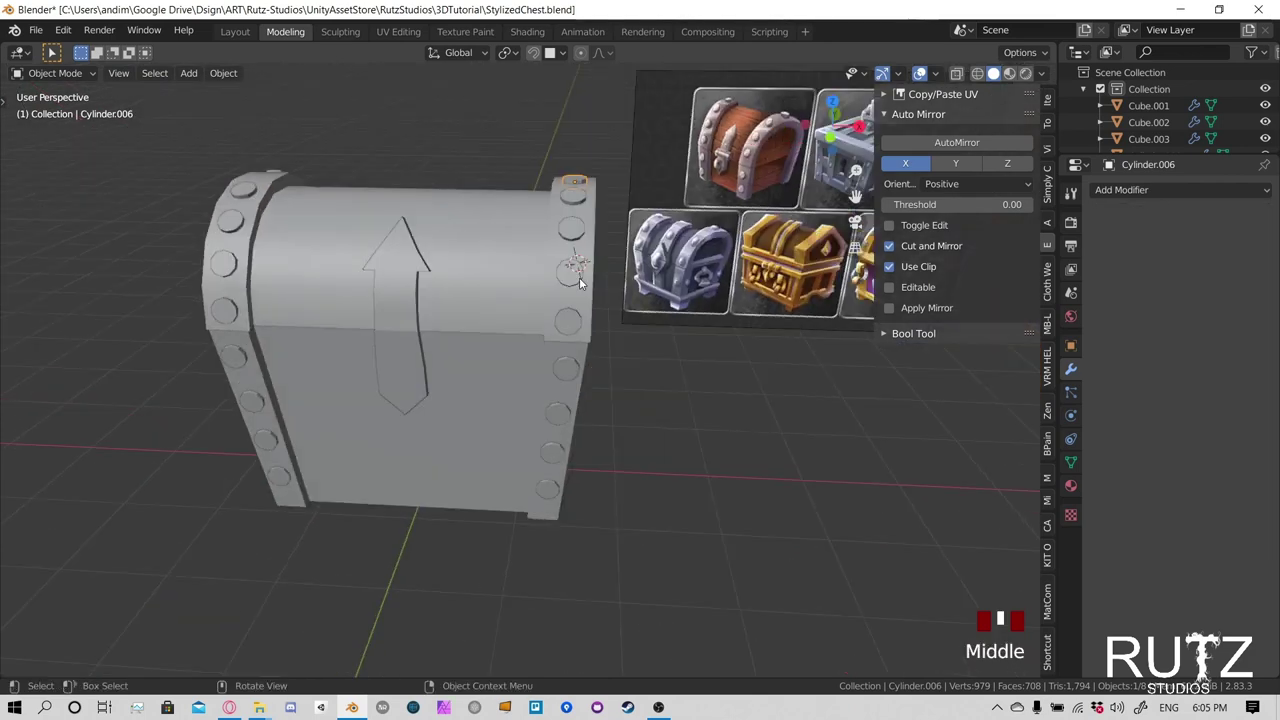
shift+click(577, 199)
middle_drag(647, 196, 594, 230)
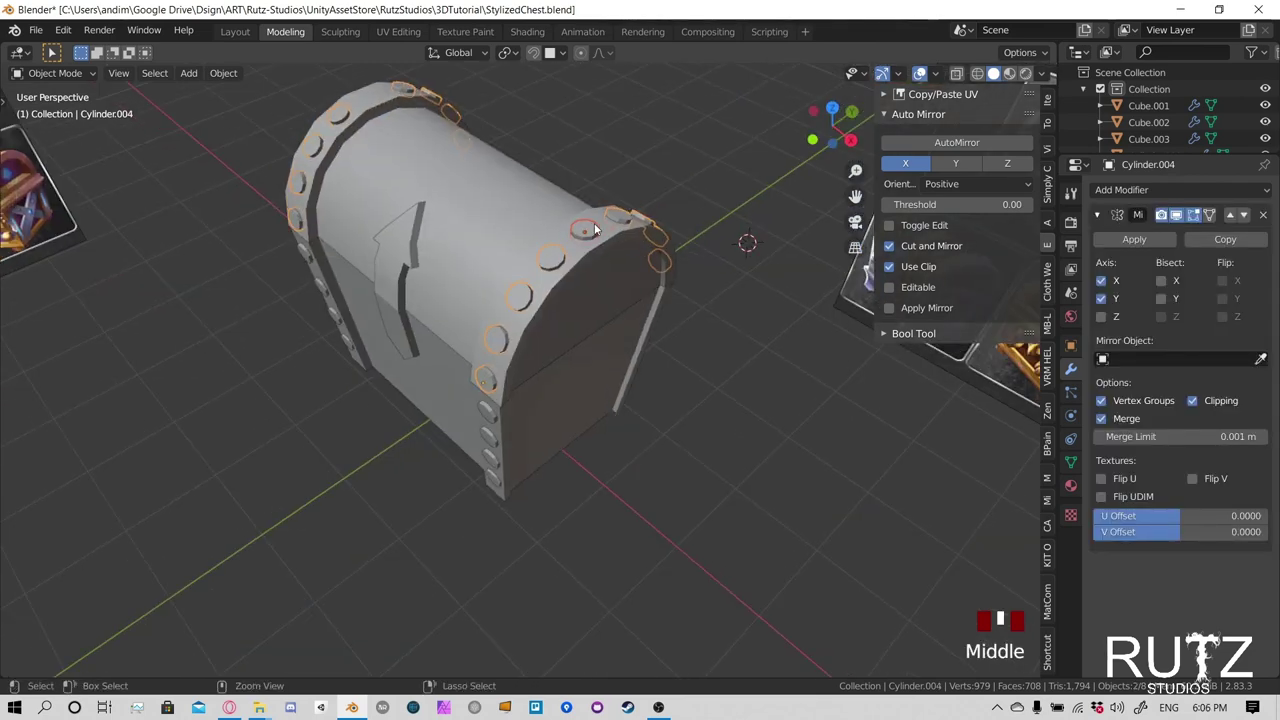
key(ctrl+j)
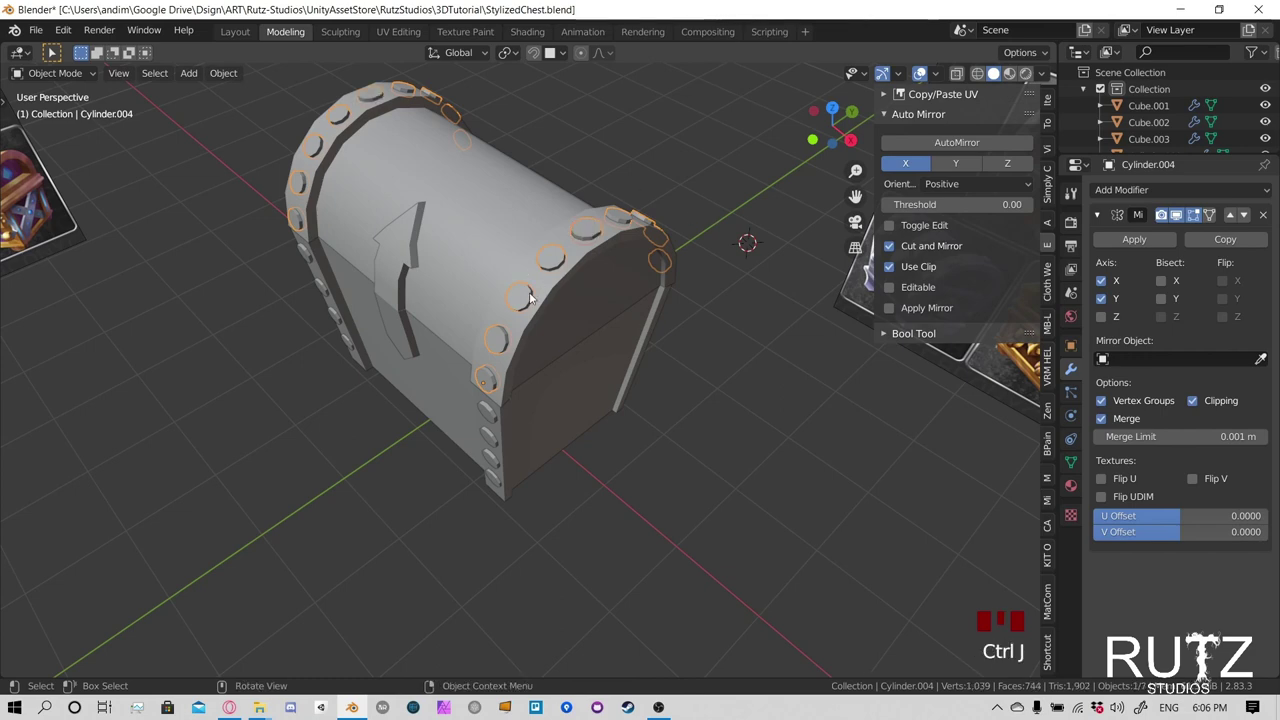
Deselect the lid rivets and save the chest file
key(ctrl)
middle_drag(444, 131, 549, 244)
click(826, 338)
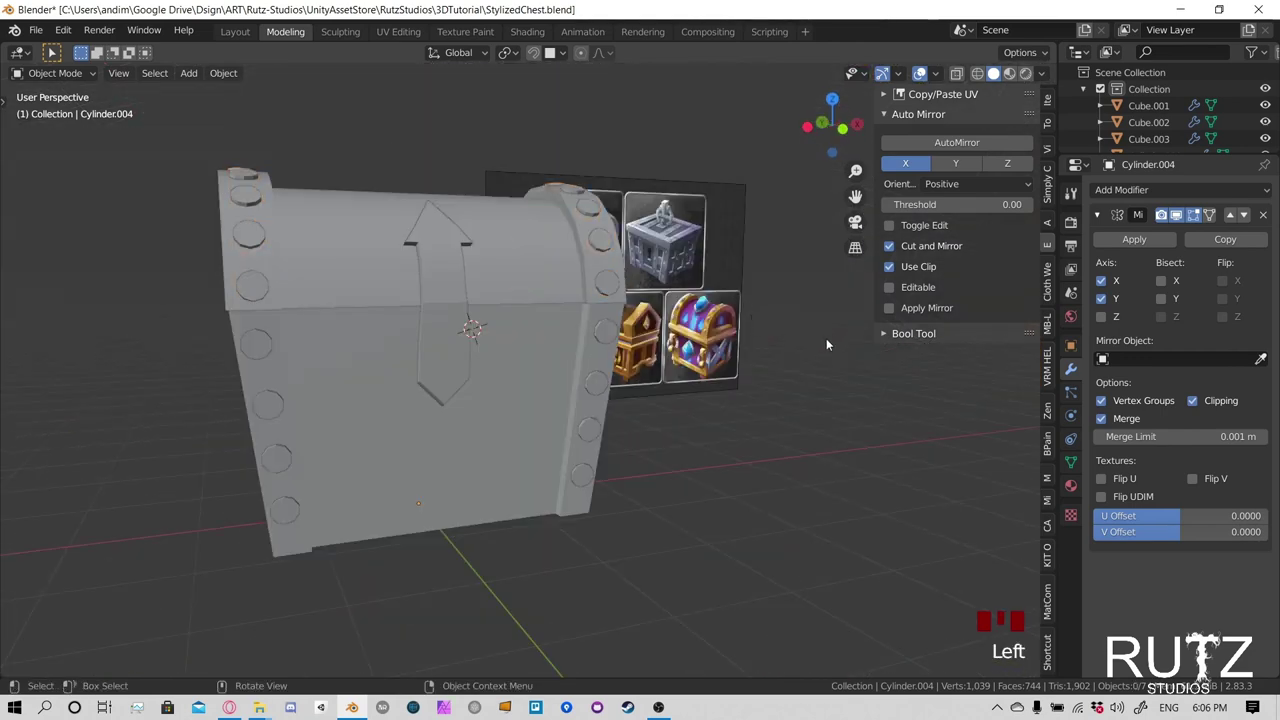
middle_drag(826, 338, 694, 250)
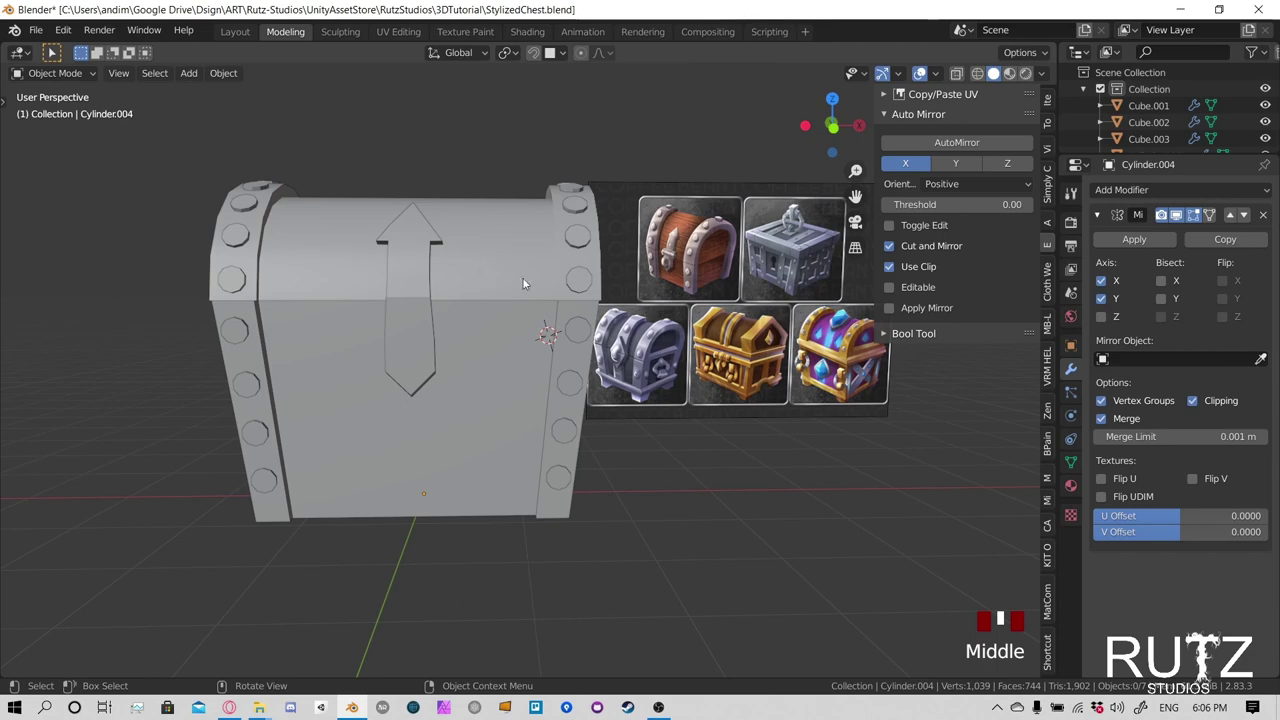
middle_drag(523, 283, 746, 370)
key(ctrl+s)
Open the arrow-shaped clasp on the chest's front for mesh editing
scroll(577, 266, up, 3)
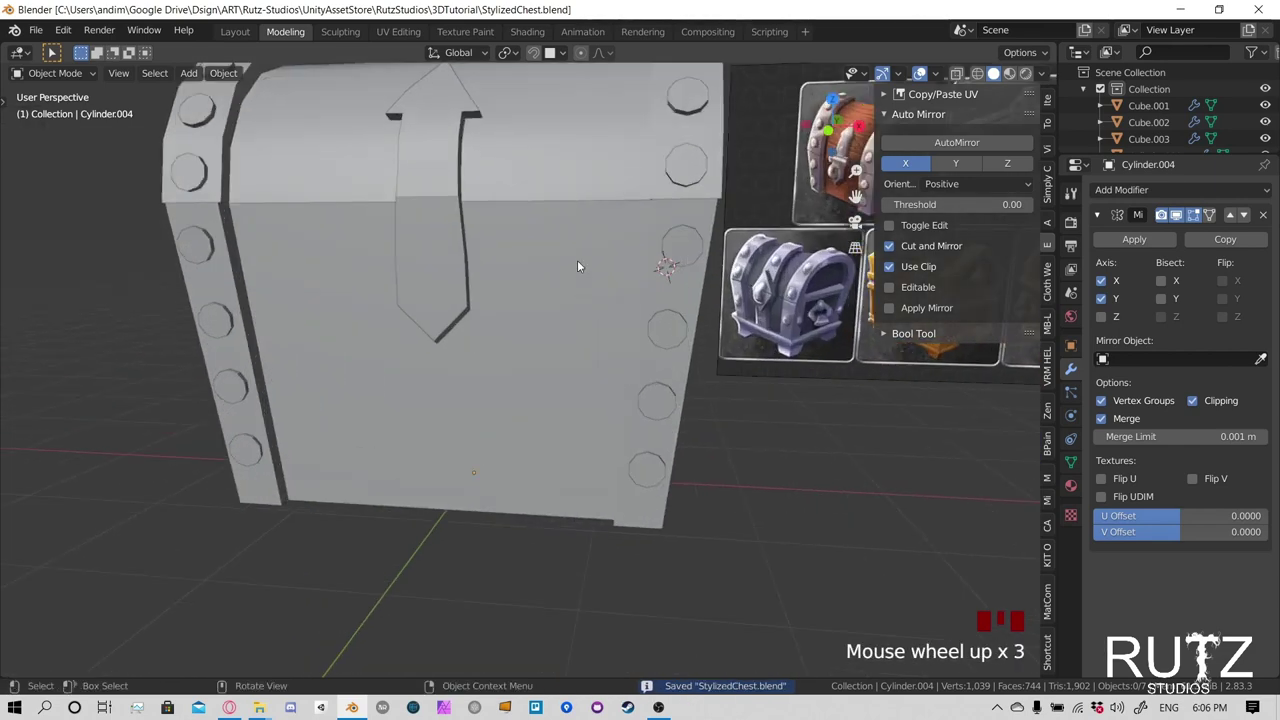
shift+middle_drag(577, 266, 517, 293)
click(437, 217)
key(Tab)
scroll(500, 290, up, 5)
click(517, 293)
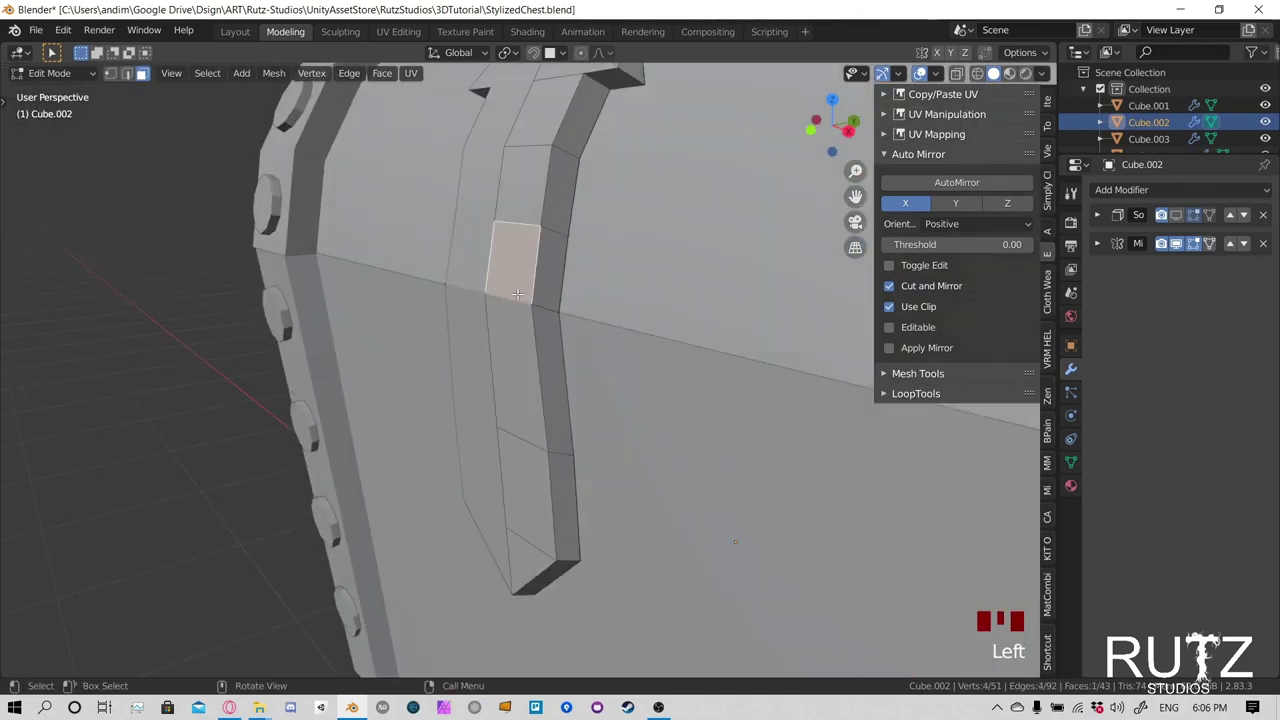
key(g)
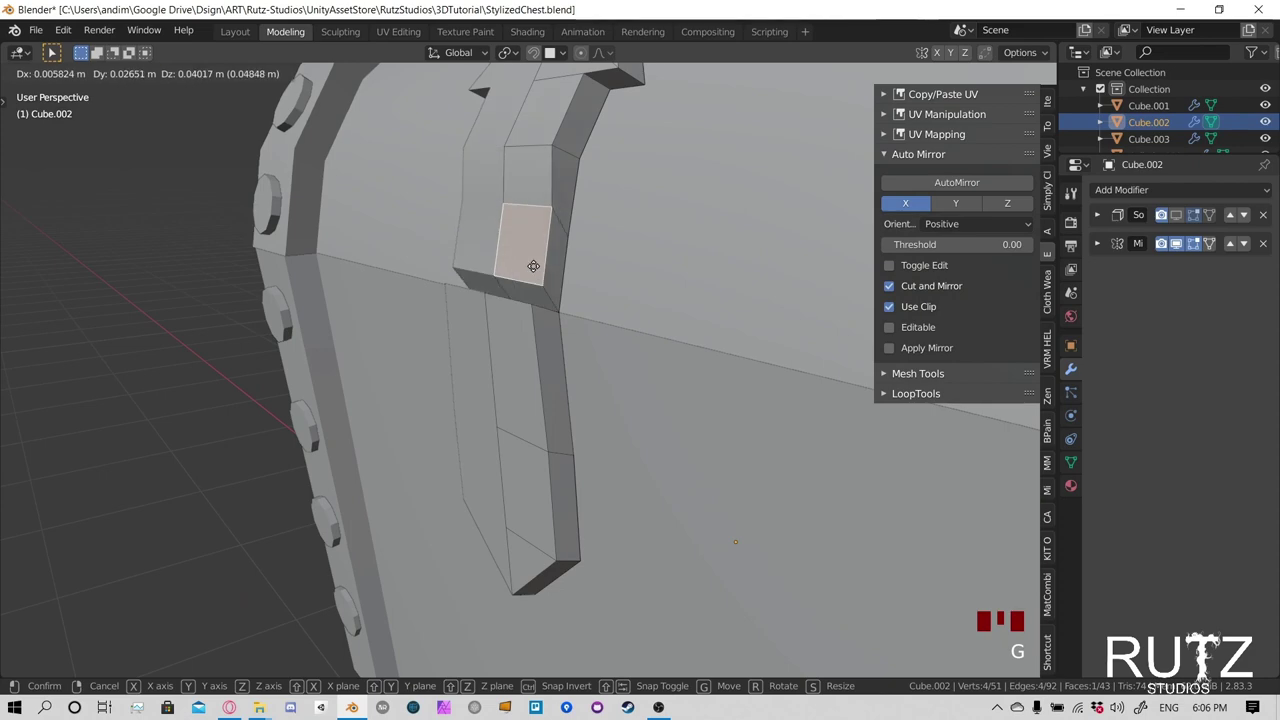
right_click(538, 271)
middle_drag(538, 271, 488, 290)
right_click(488, 290)
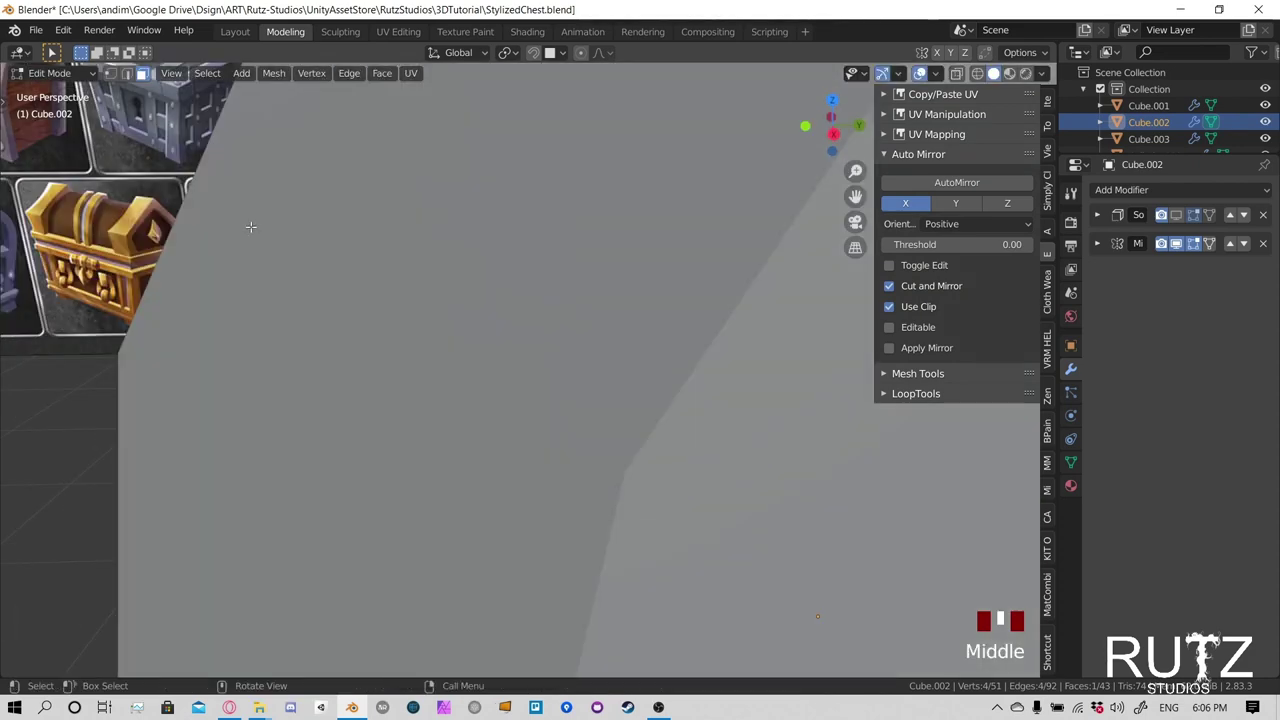
middle_drag(246, 223, 488, 282)
key(g)
right_click(560, 300)
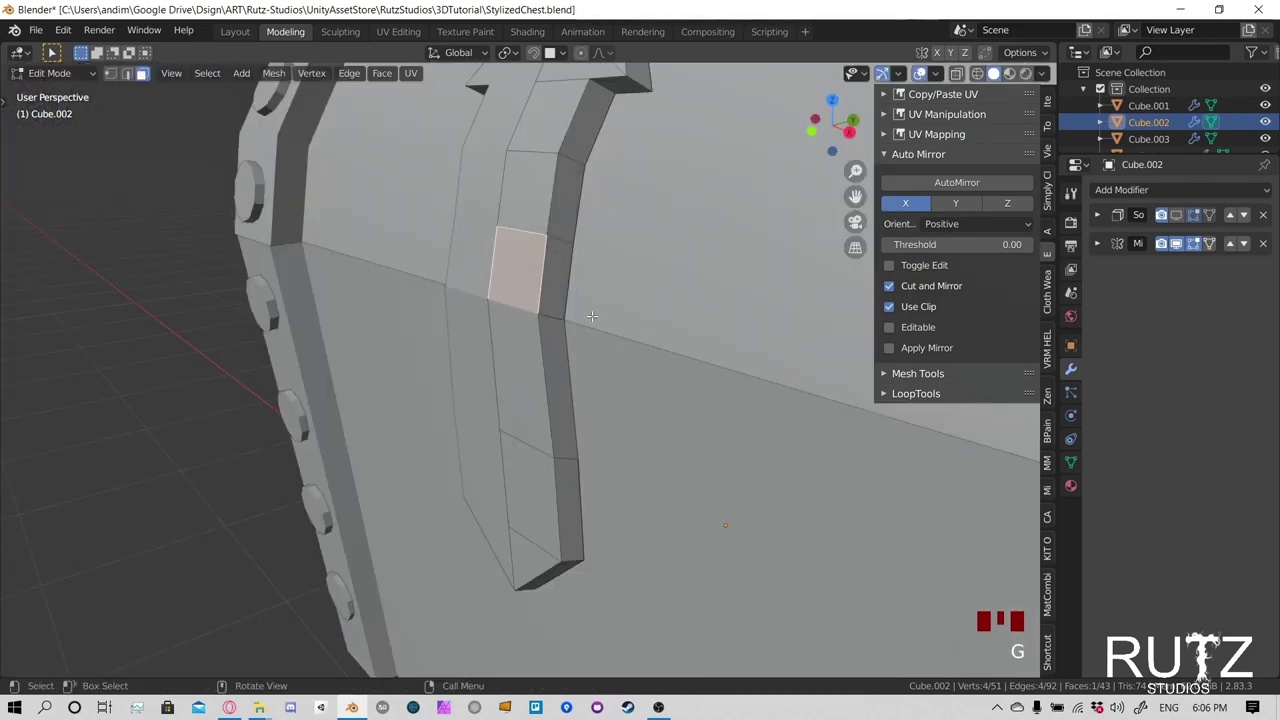
Separate the clasp's upper arrowhead part on the lid into its own object and return to Object Mode
scroll(556, 282, down, 2)
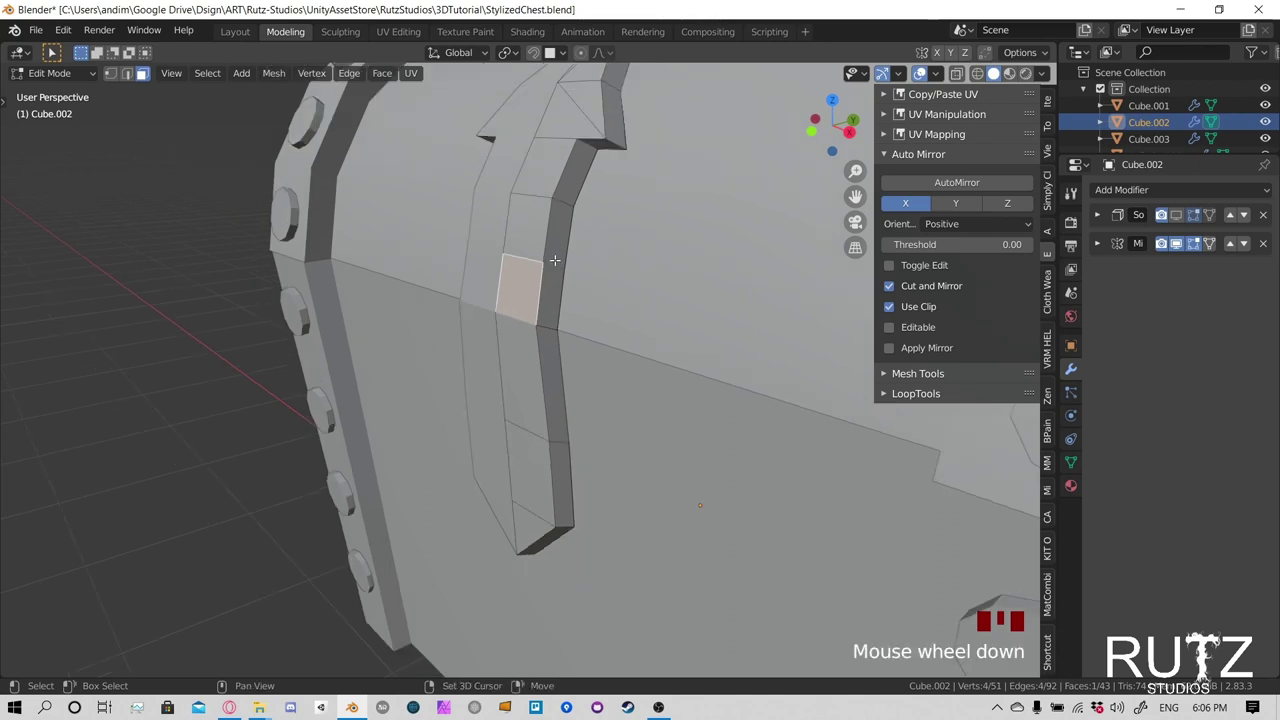
shift+middle_drag(555, 288, 517, 363)
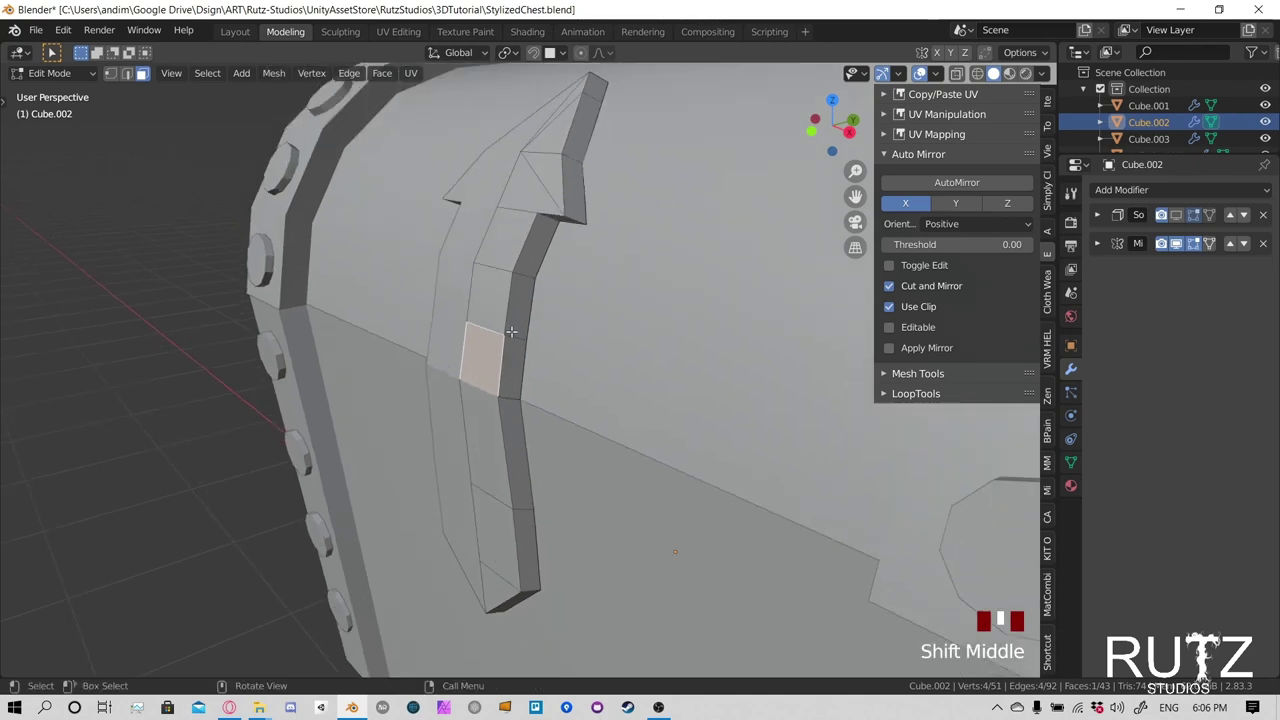
key(l)
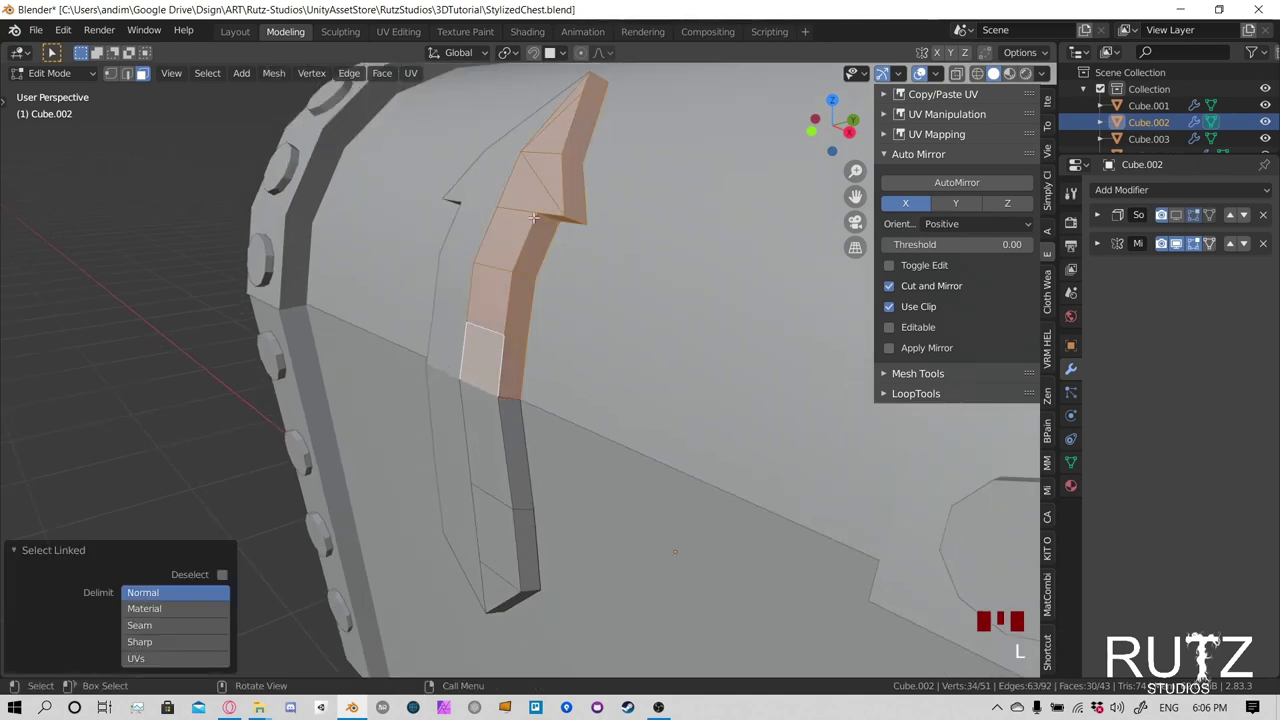
key(p)
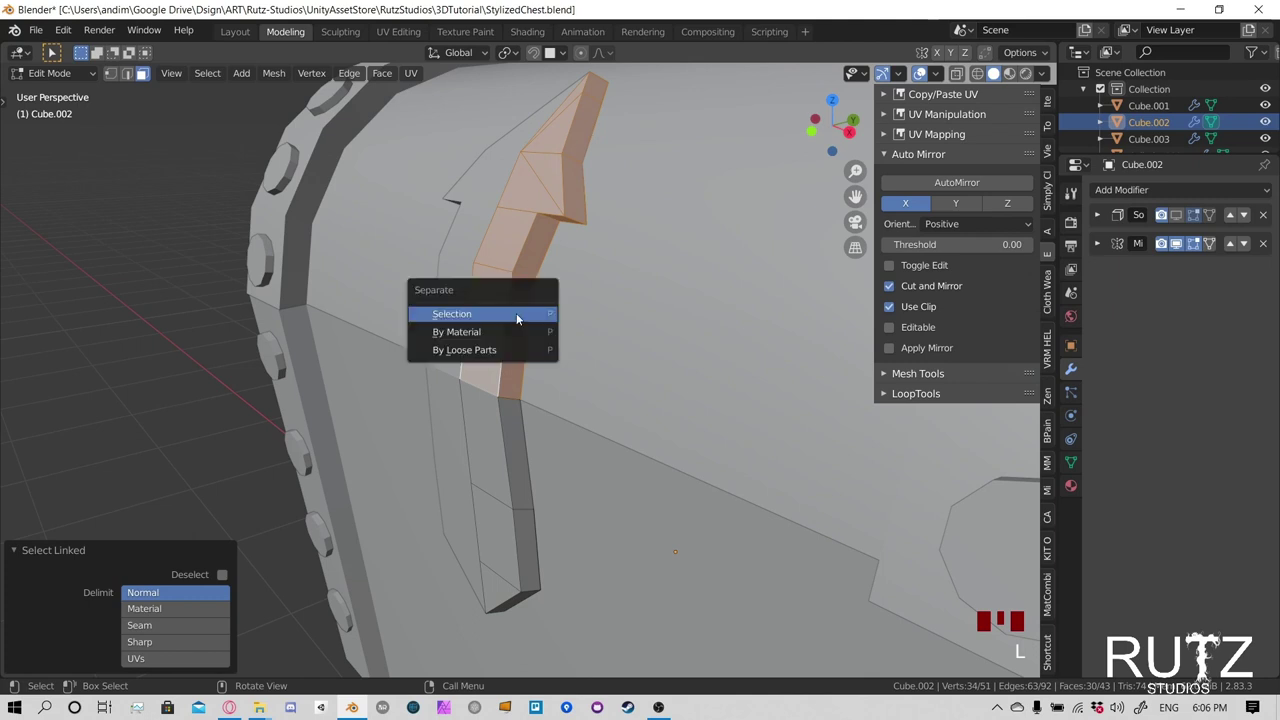
click(516, 313)
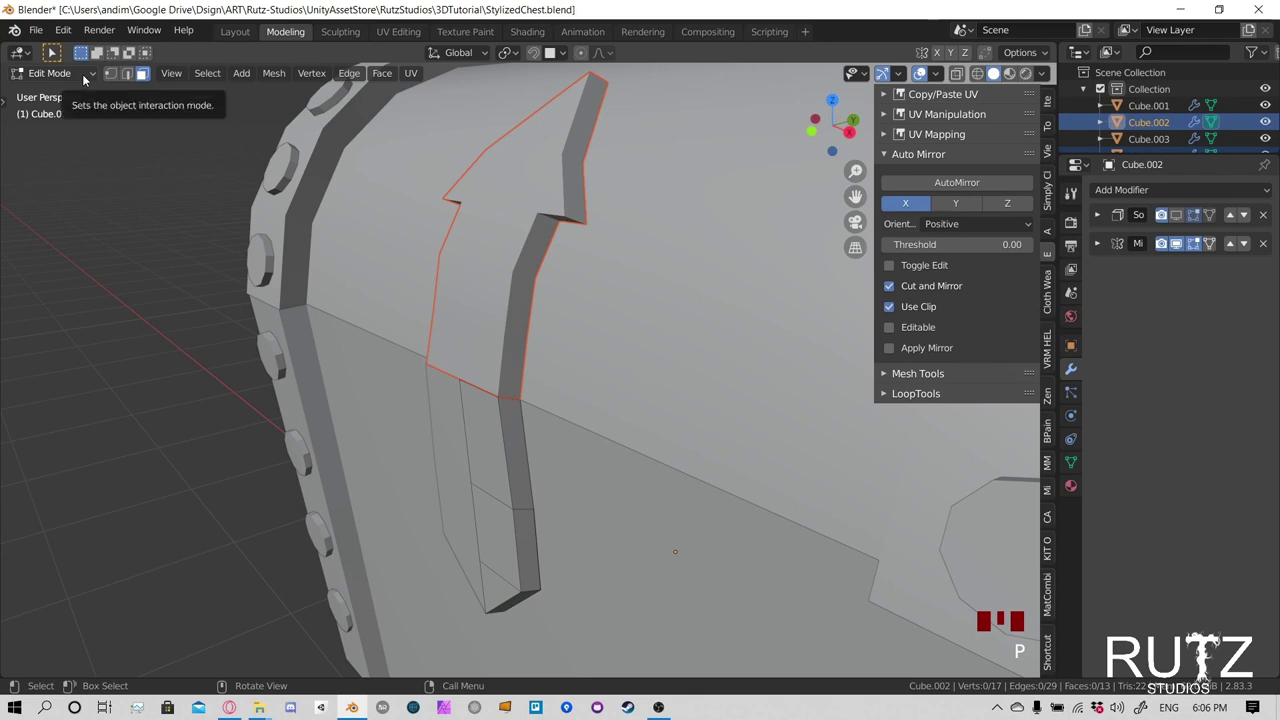
key(Tab)
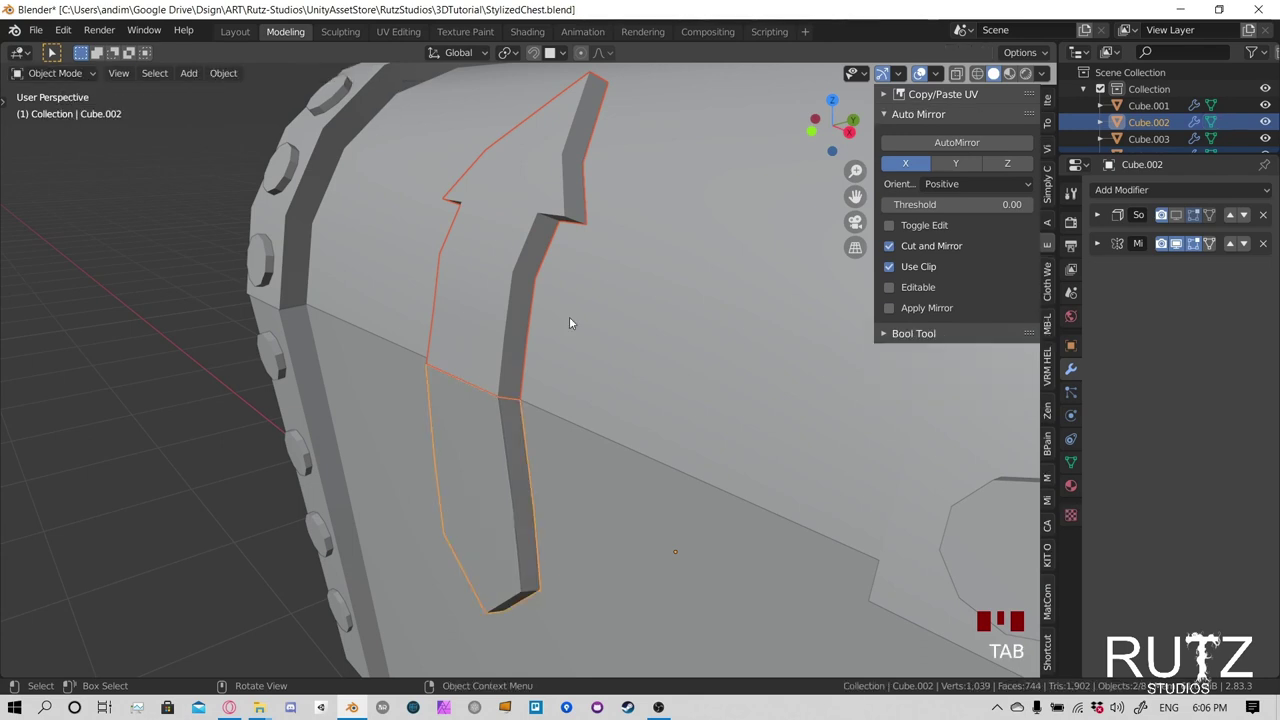
key(Tab)
key(Tab)
key(Tab)
key(Tab)
key(Tab)
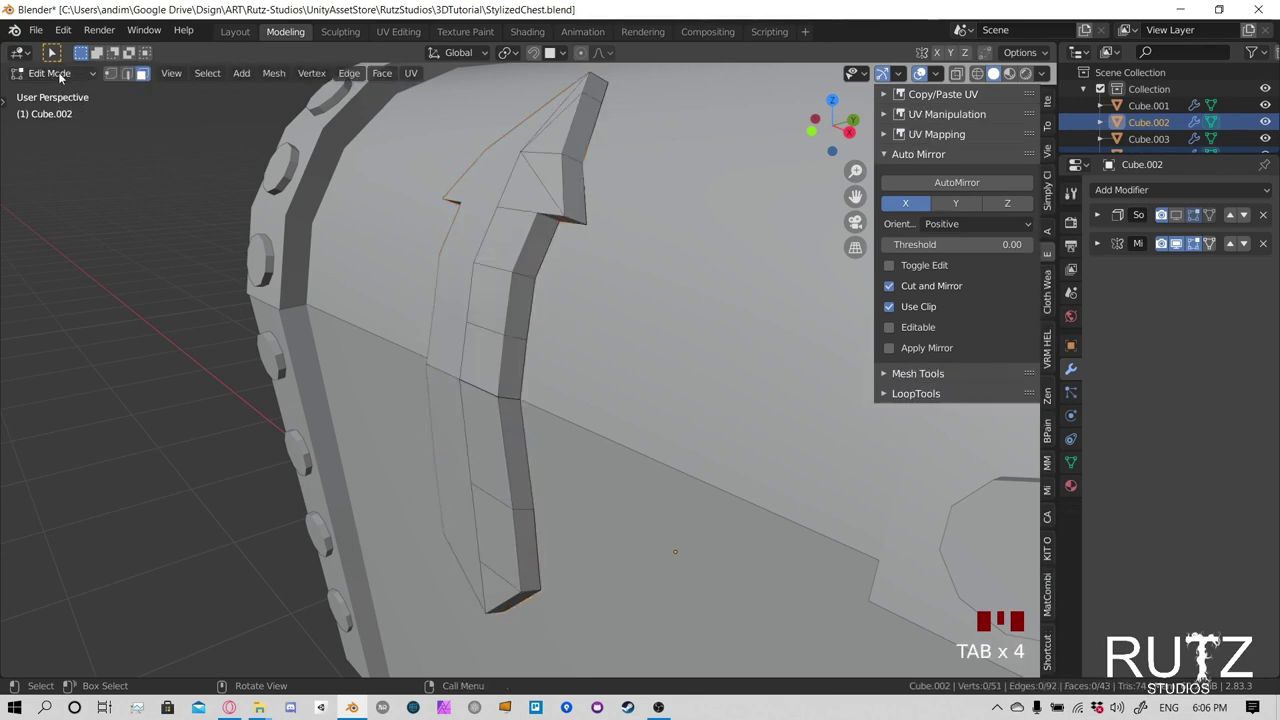
key(Tab)
key(Tab)
key(Tab)
key(Tab)
key(Tab)
key(Tab)
key(Tab)
key(Tab)
key(Tab)
key(Tab)
key(Tab)
key(Tab)
key(Tab)
key(Tab)
key(Tab)
click(52, 74)
click(58, 92)
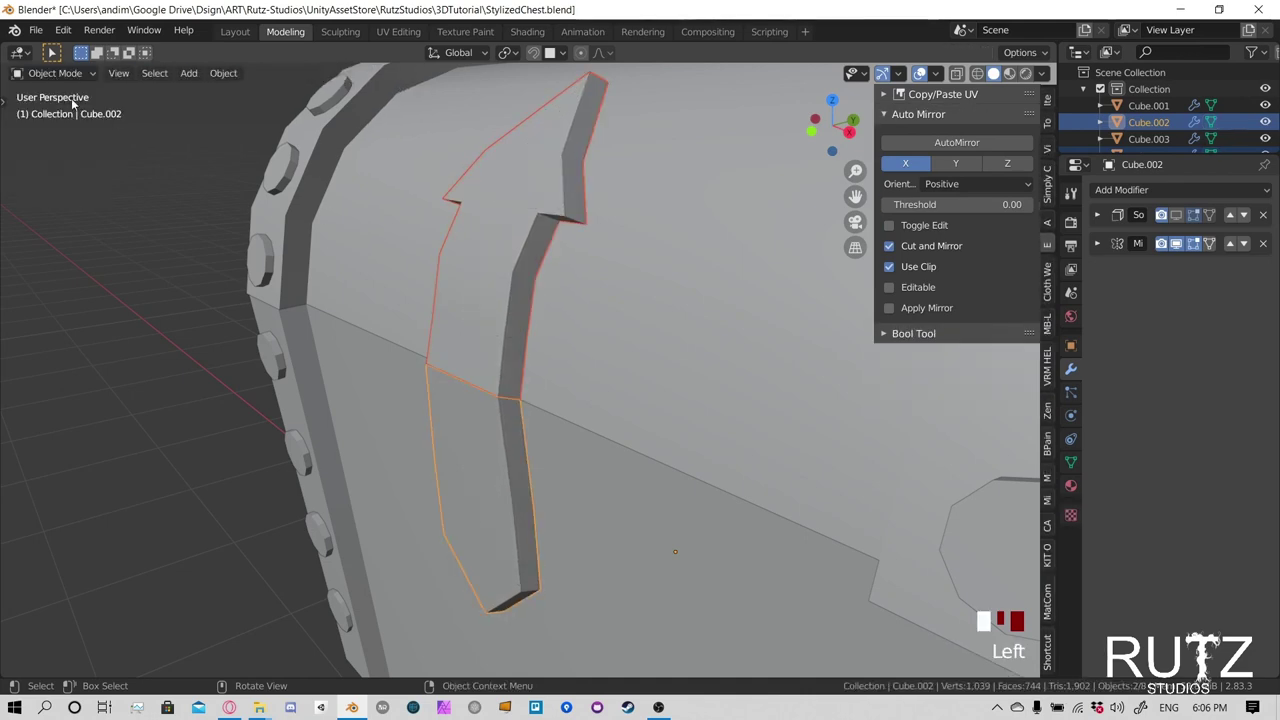
Try to move the separated upper clasp piece on its own
scroll(507, 315, down, 4)
click(369, 318)
middle_drag(374, 317, 440, 320)
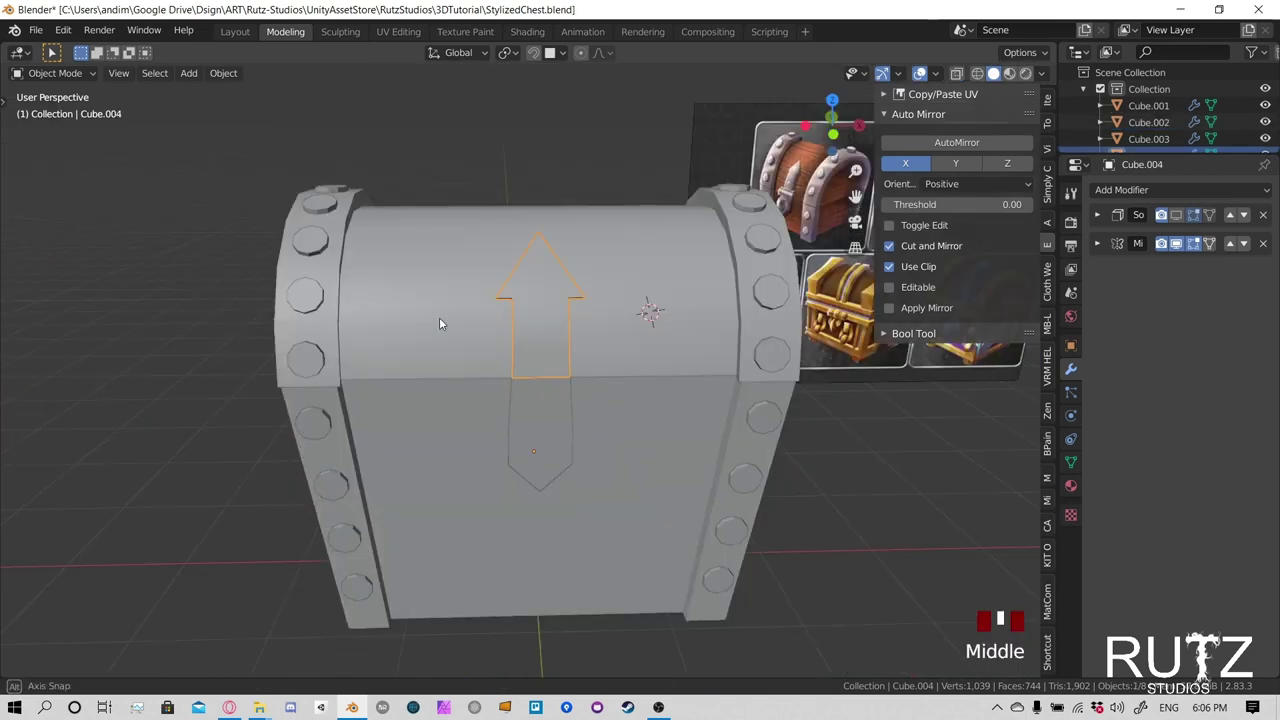
key(g)
click(546, 333)
Join the separated upper clasp arrowhead into the lid object
middle_drag(546, 333, 637, 261)
shift+click(637, 261)
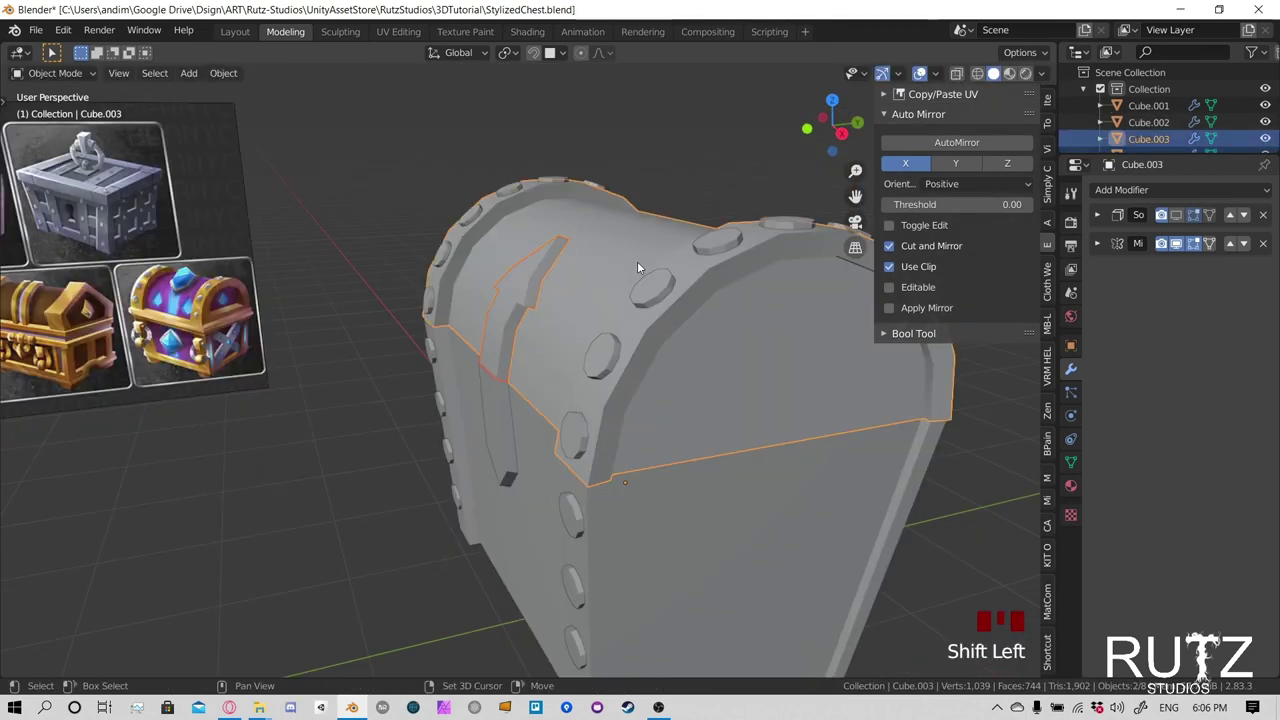
middle_drag(500, 274, 538, 324)
click(538, 327)
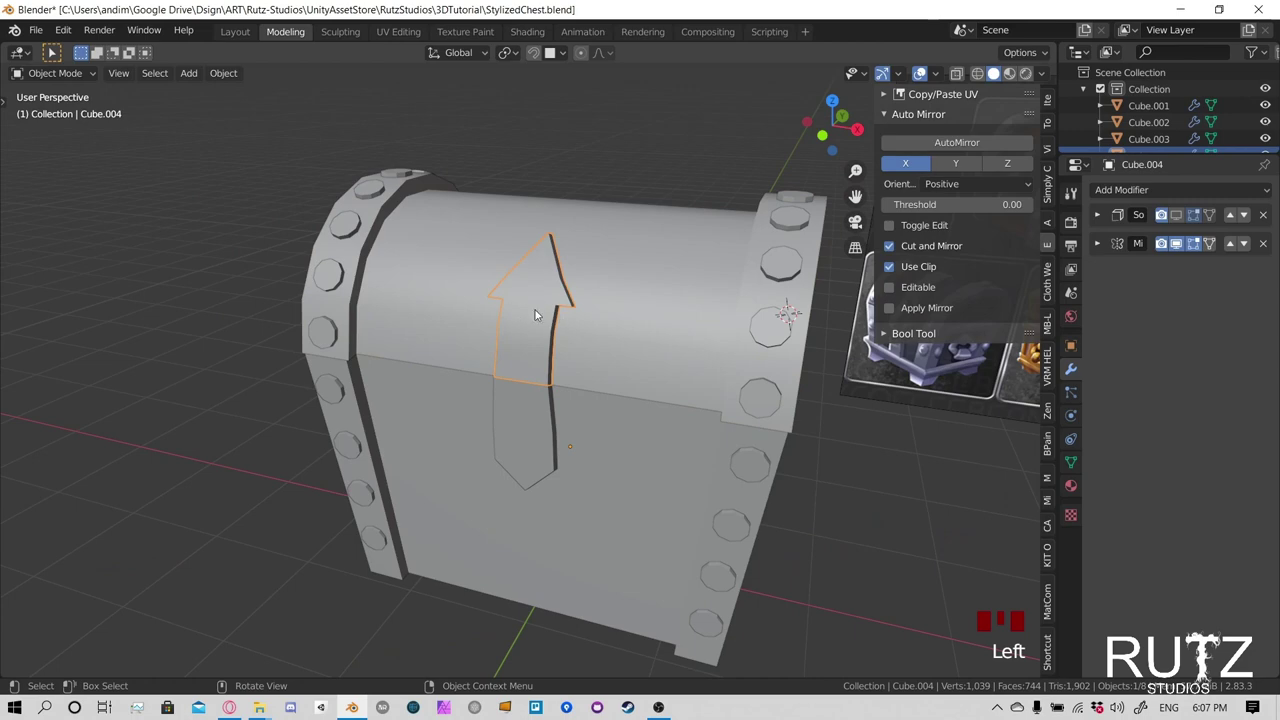
shift+click(614, 282)
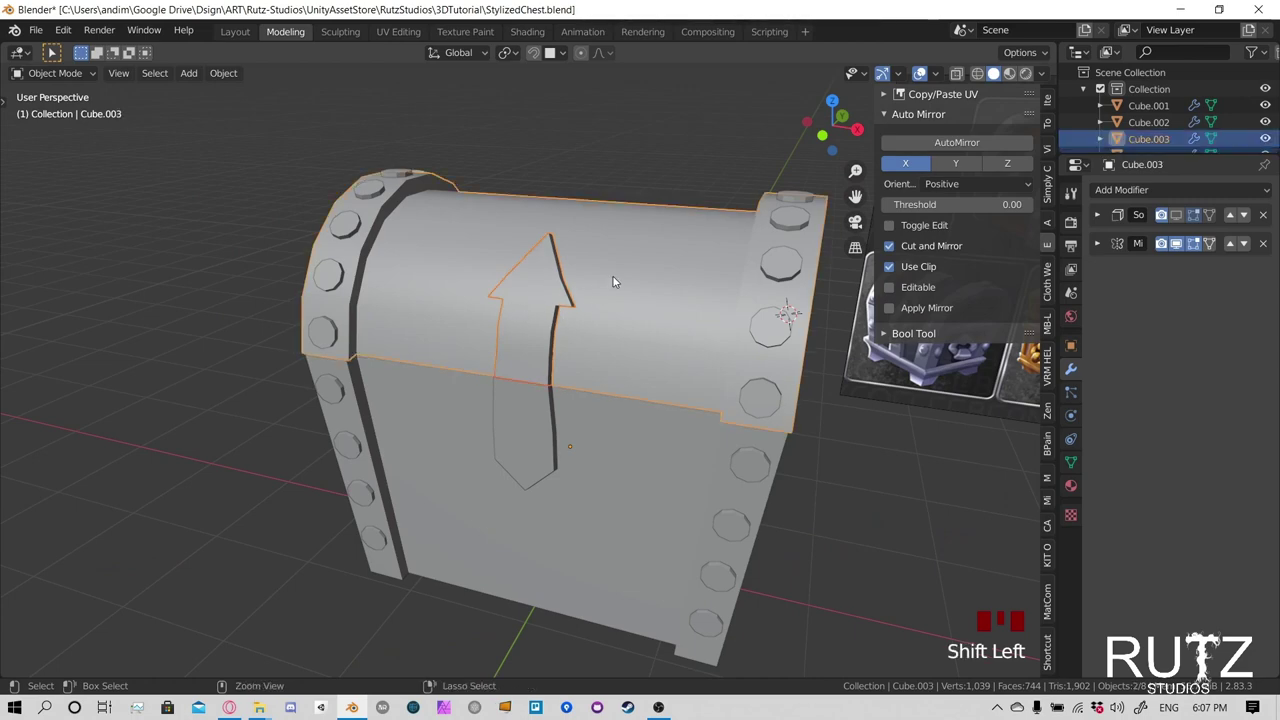
key(ctrl+j)
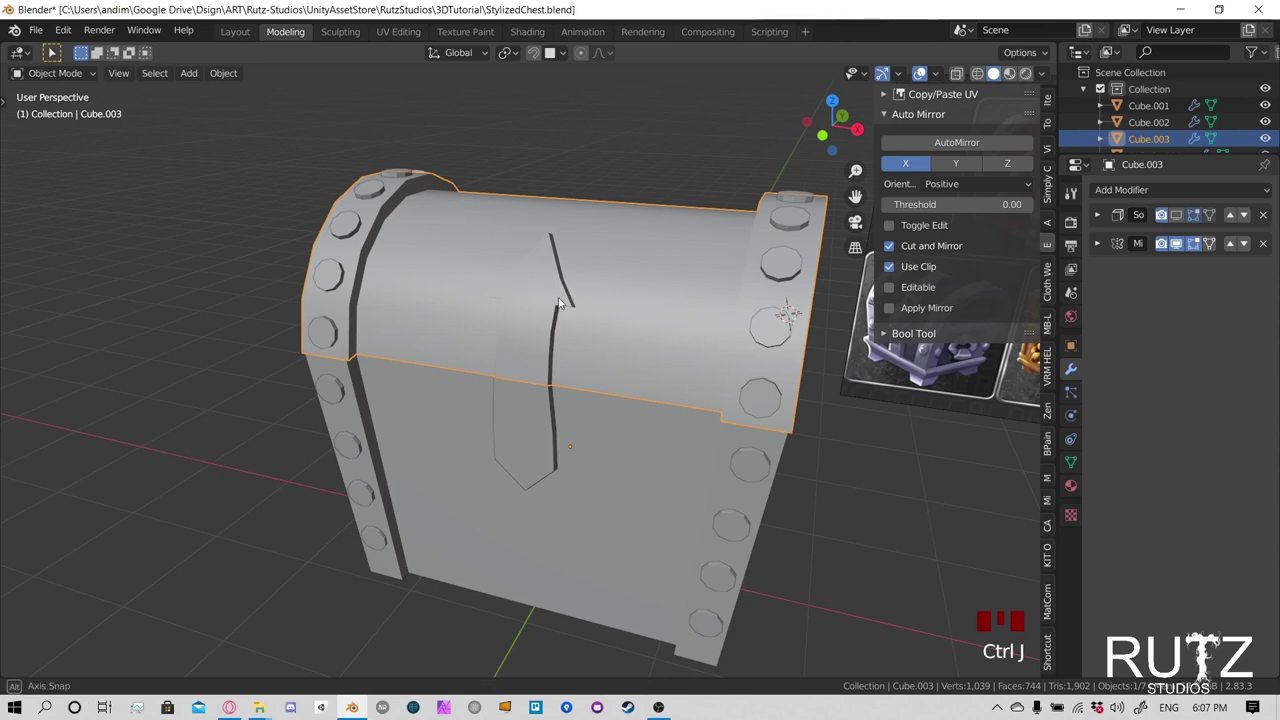
middle_drag(614, 282, 580, 380)
scroll(645, 343, down, 5)
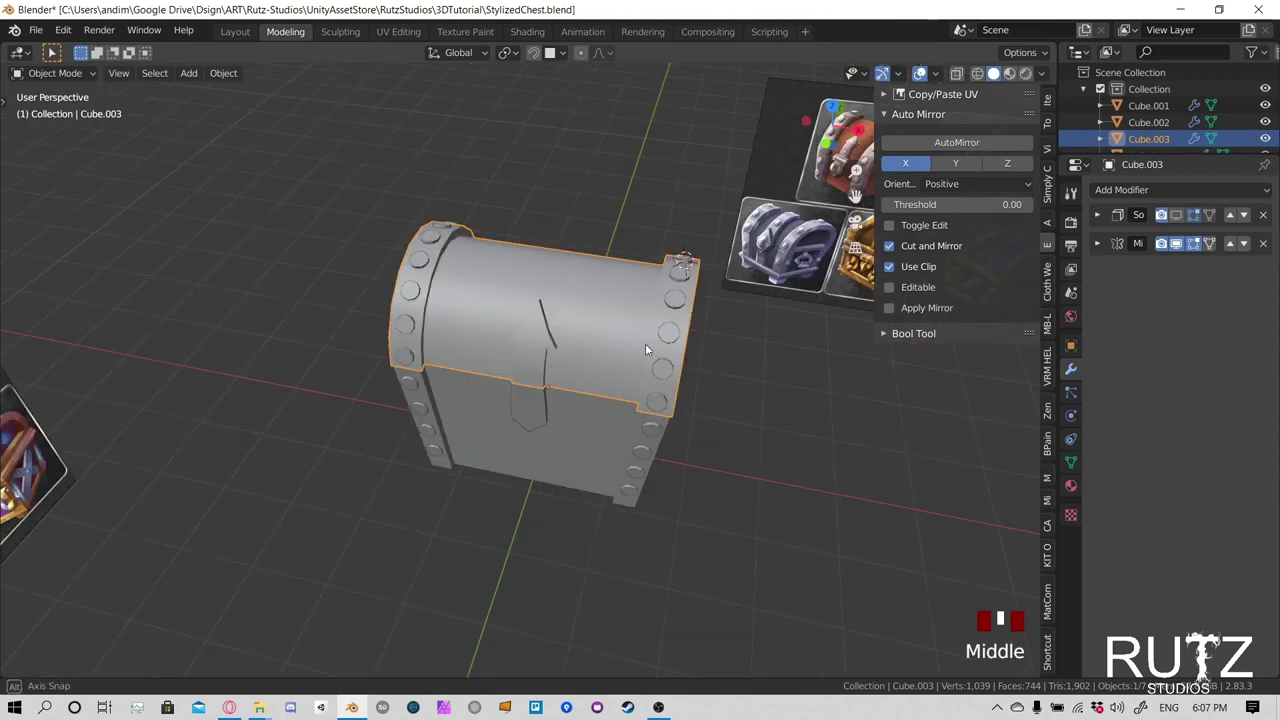
Test-move the lid and the chest body in turn to check which parts travel with each, cancelling both moves
middle_drag(645, 343, 561, 432)
key(g)
right_click(526, 331)
click(561, 432)
key(g)
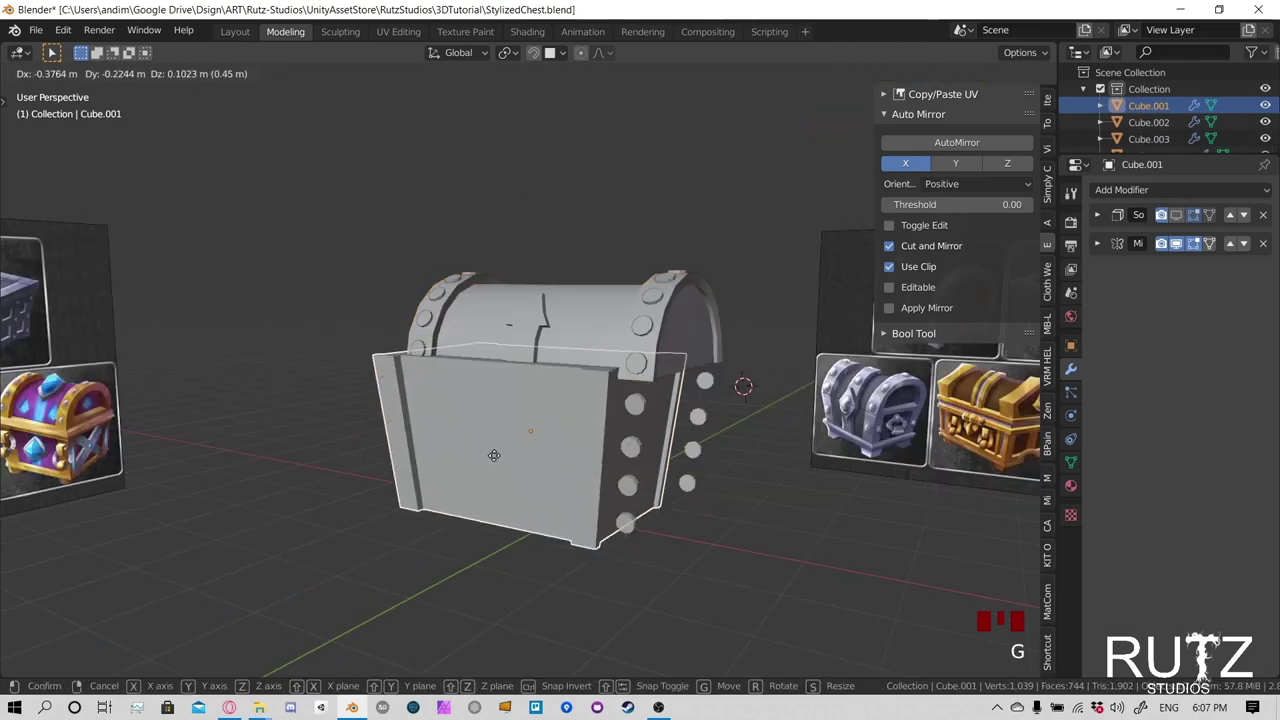
right_click(540, 473)
Join the lower clasp piece into the chest body object and test-move the result without keeping the move
scroll(535, 380, up, 4)
click(527, 412)
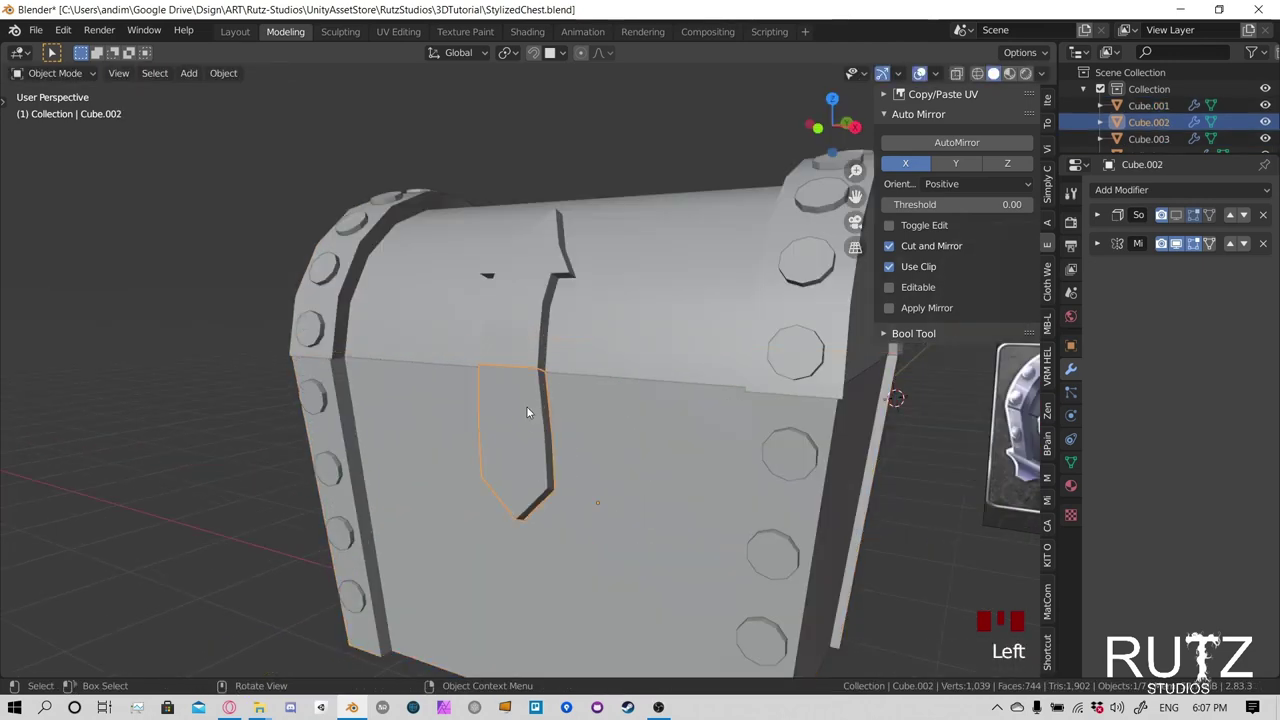
shift+click(643, 437)
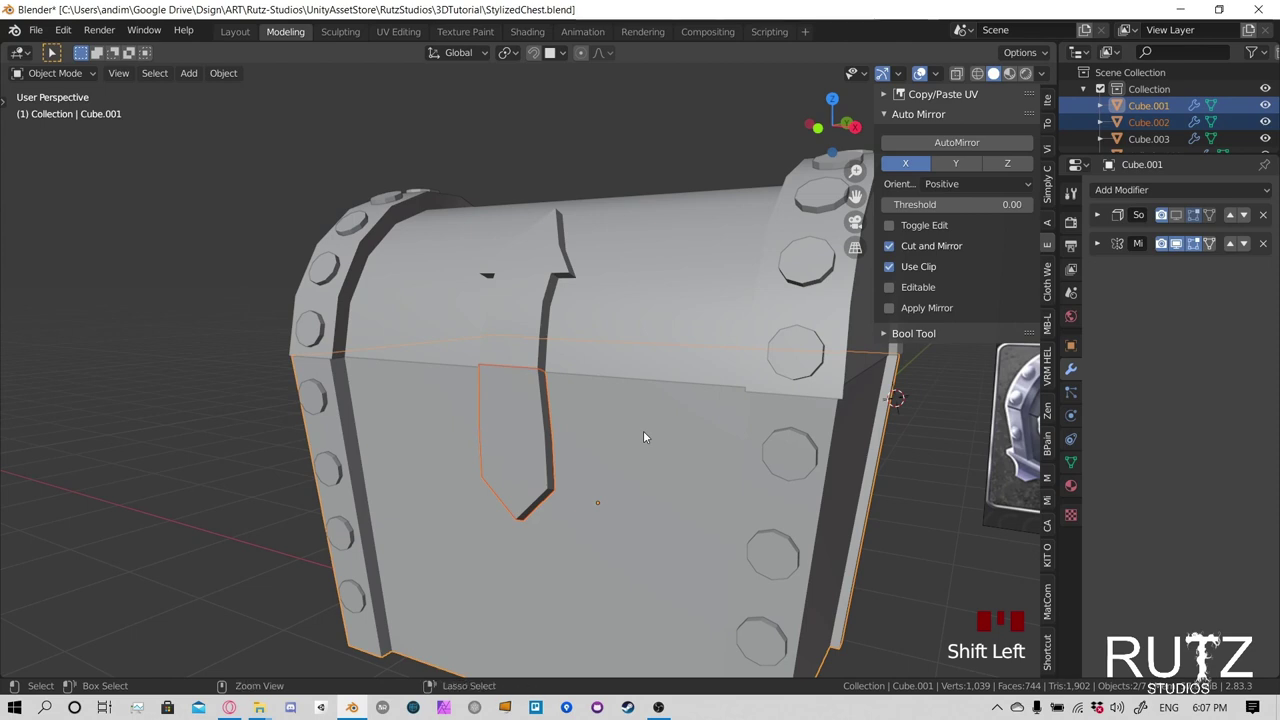
key(ctrl+j)
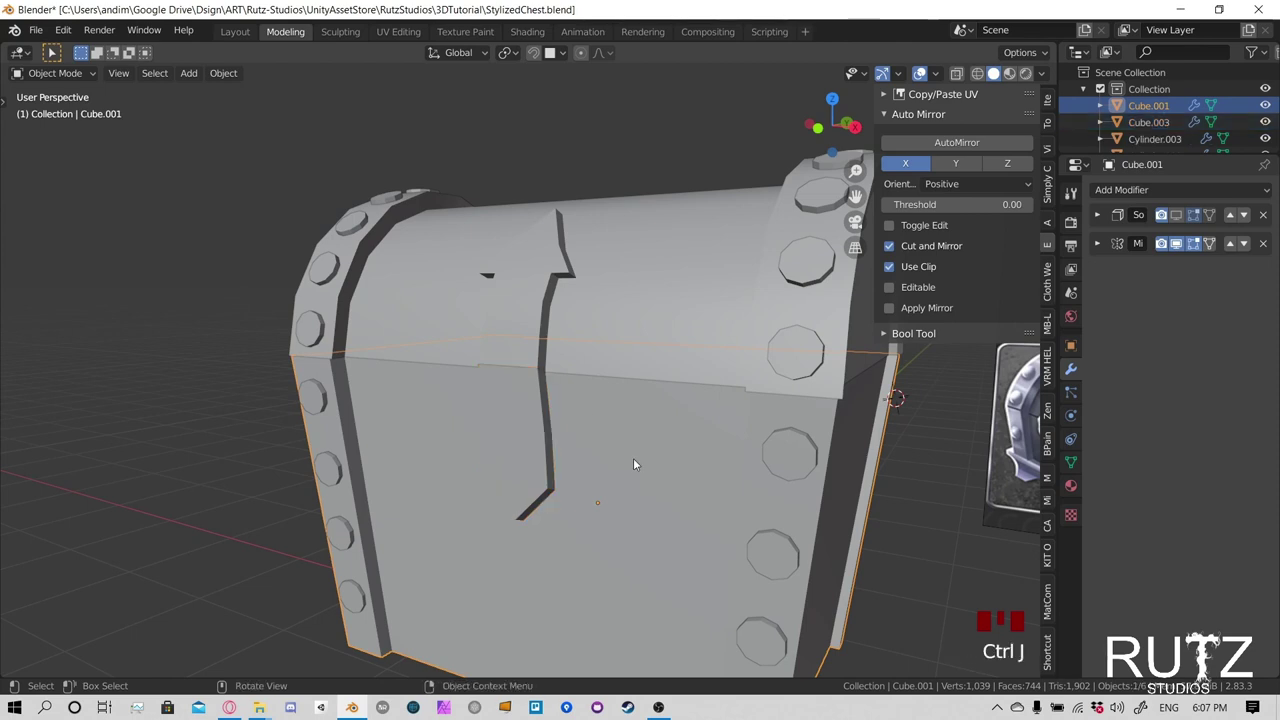
key(g)
right_click(631, 490)
middle_drag(631, 490, 585, 420)
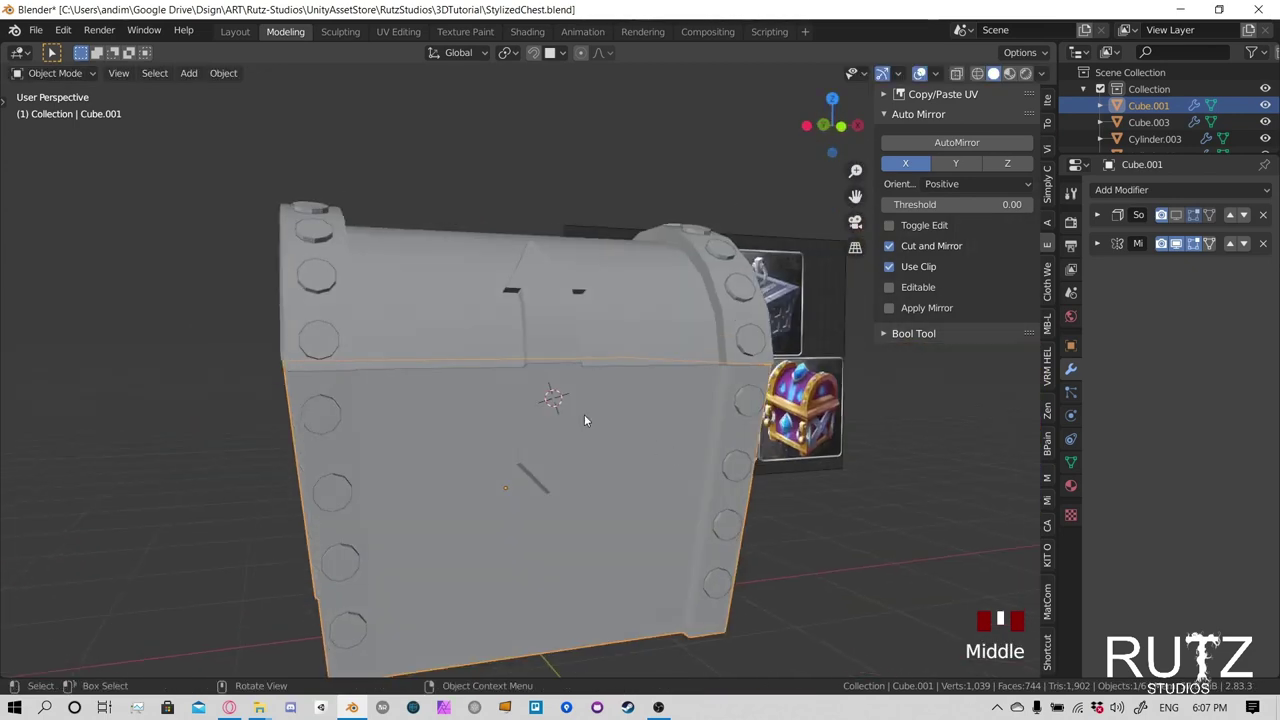
Apply the Mirror modifier on the lid's rivets
click(319, 336)
middle_drag(428, 359, 613, 329)
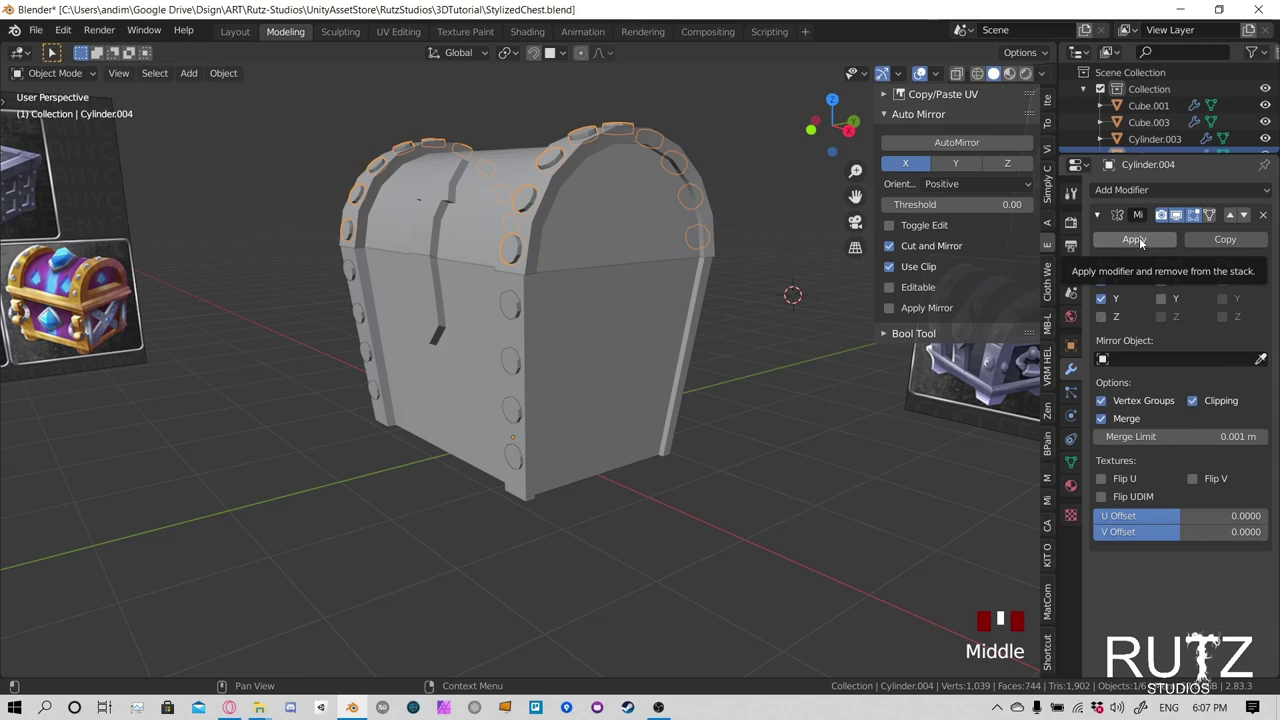
click(1135, 240)
middle_drag(479, 184, 571, 225)
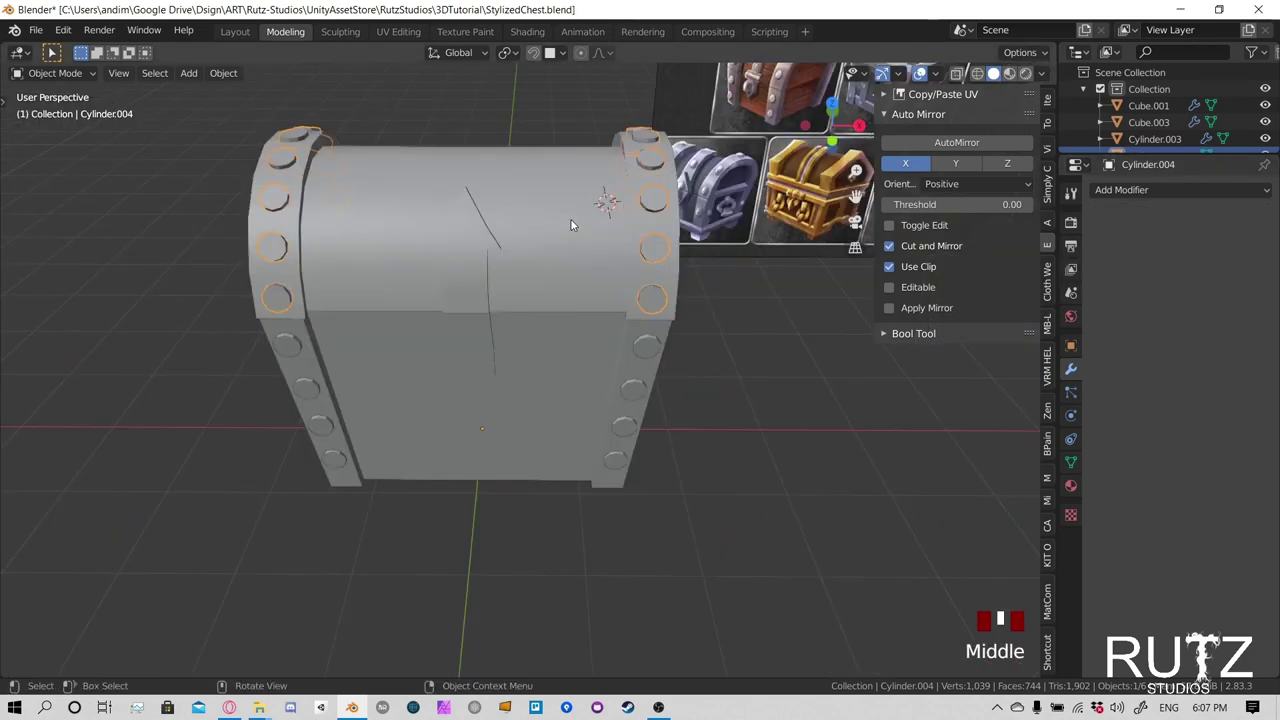
key(g)
key(Escape)
Open the lid rivets for mesh editing and examine the topmost rivets at both ends for overlapping geometry
key(Tab)
click(280, 160)
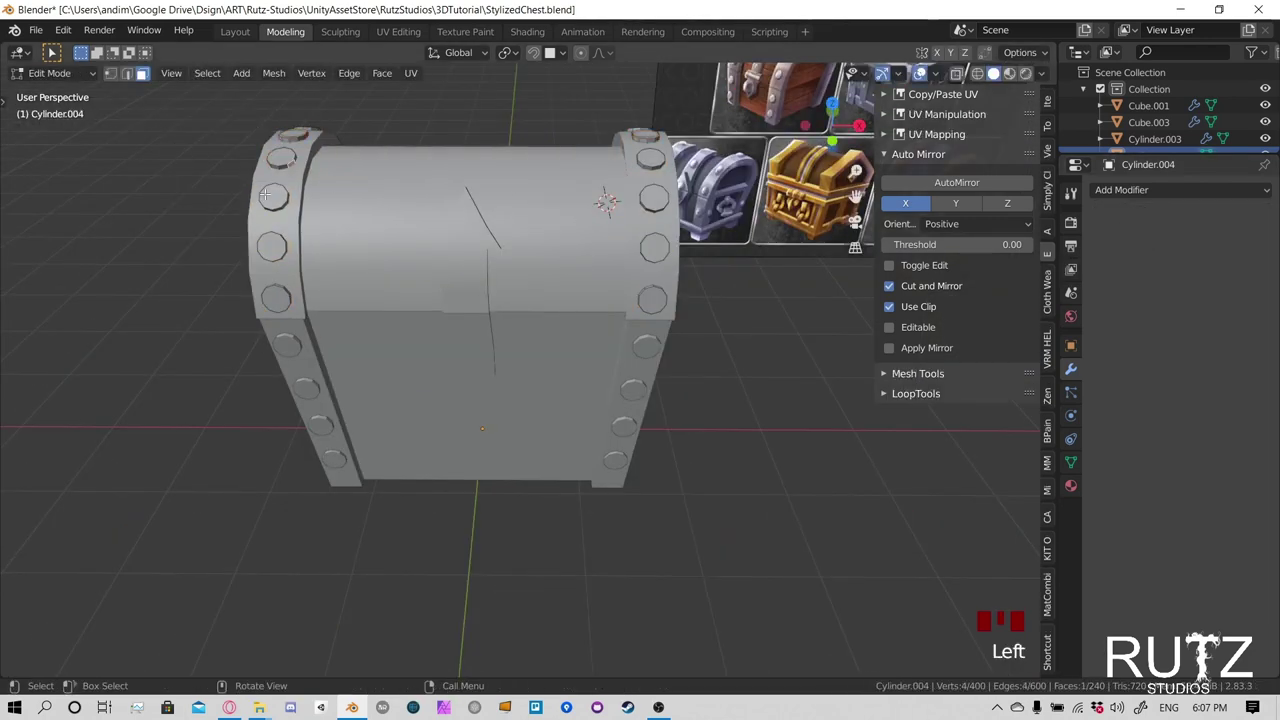
click(272, 155)
click(648, 155)
middle_drag(648, 155, 560, 330)
scroll(560, 240, up, 3)
scroll(545, 295, down, 3)
scroll(561, 302, up, 3)
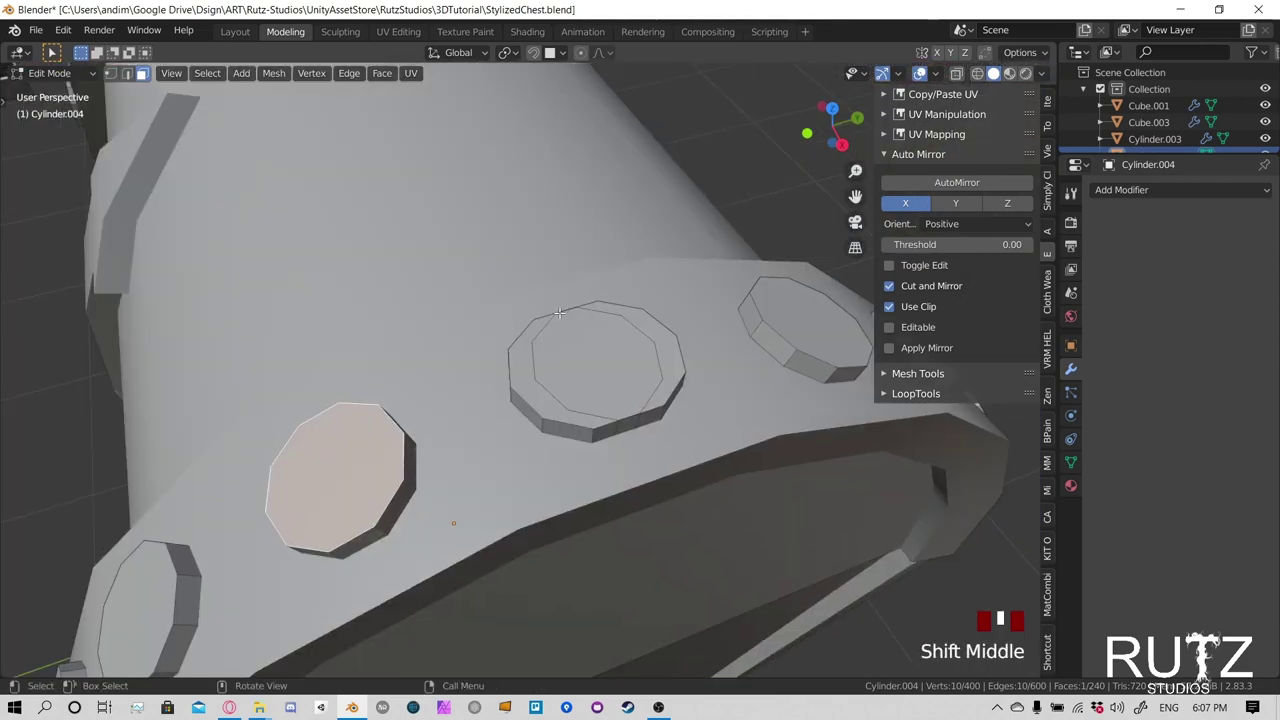
scroll(565, 344, down, 2)
click(545, 360)
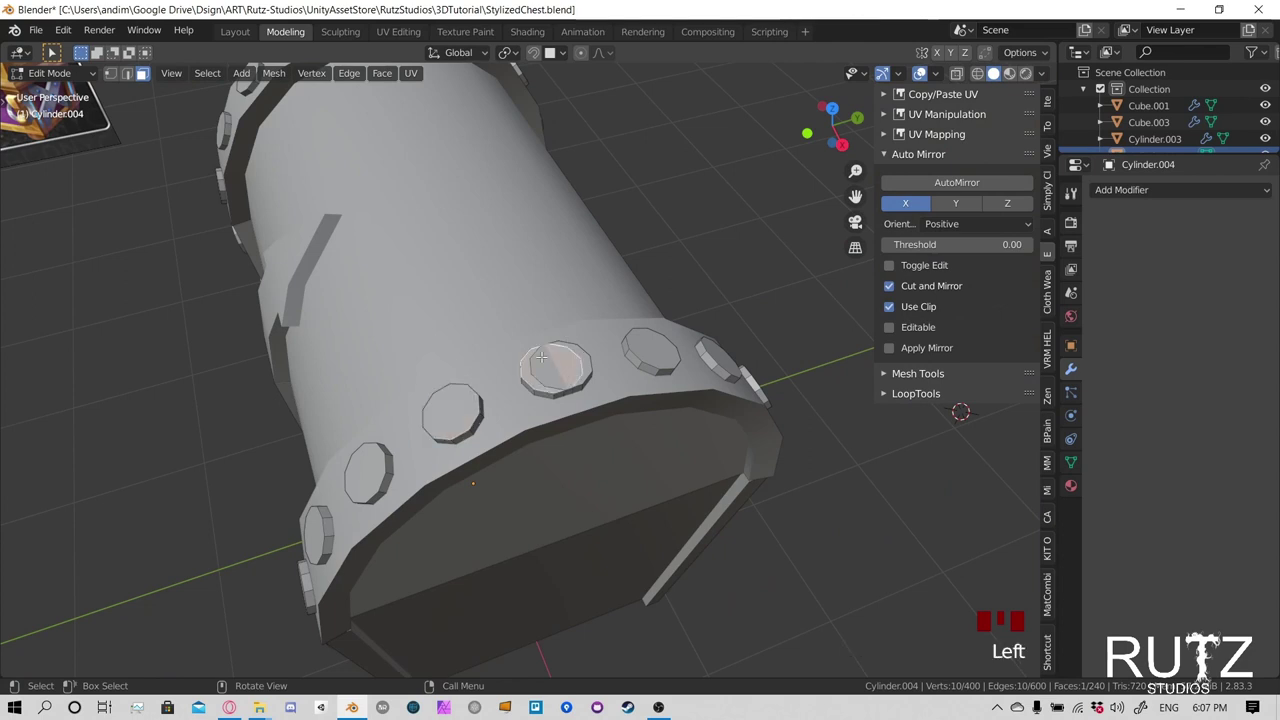
click(590, 354)
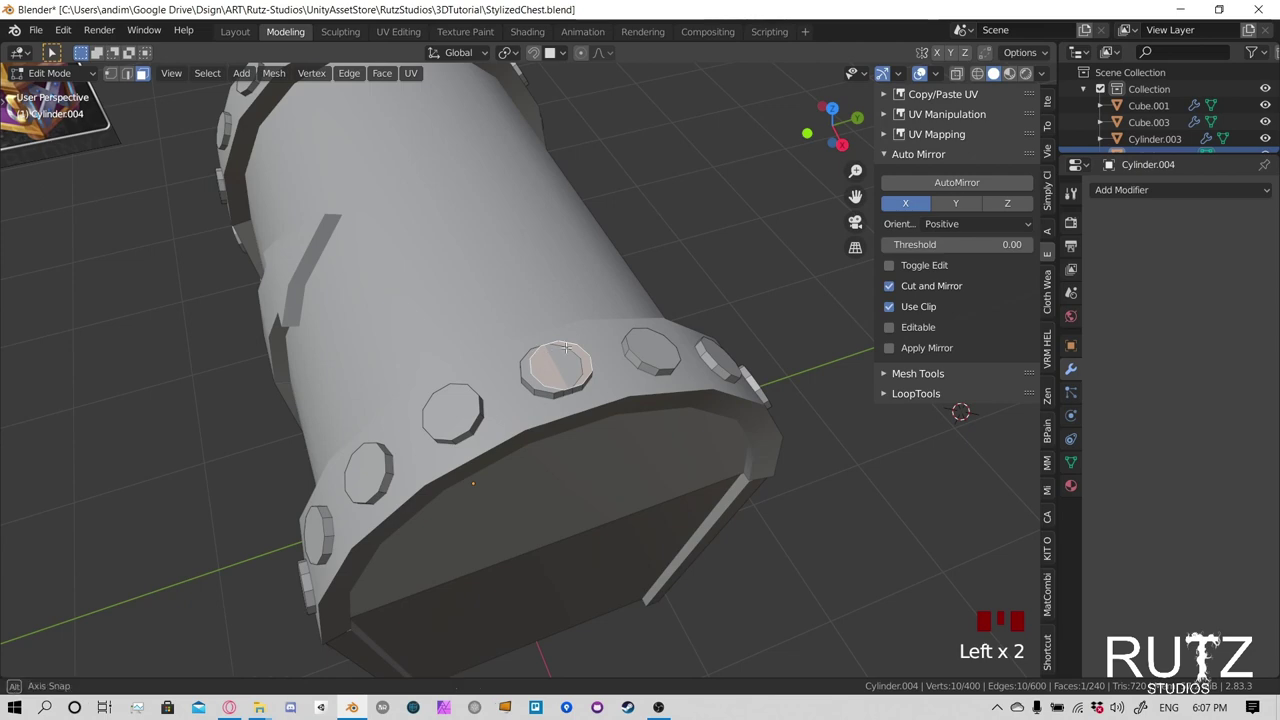
middle_drag(539, 363, 522, 130)
click(522, 130)
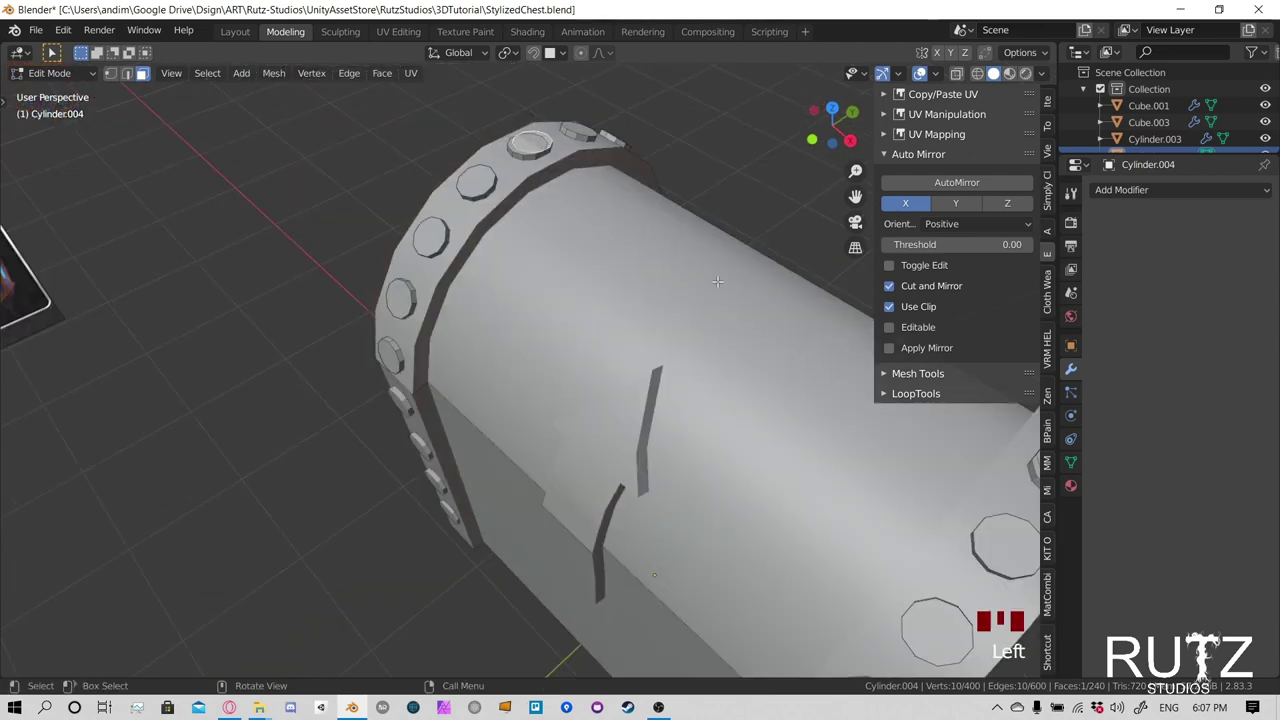
shift+middle_drag(717, 282, 607, 354)
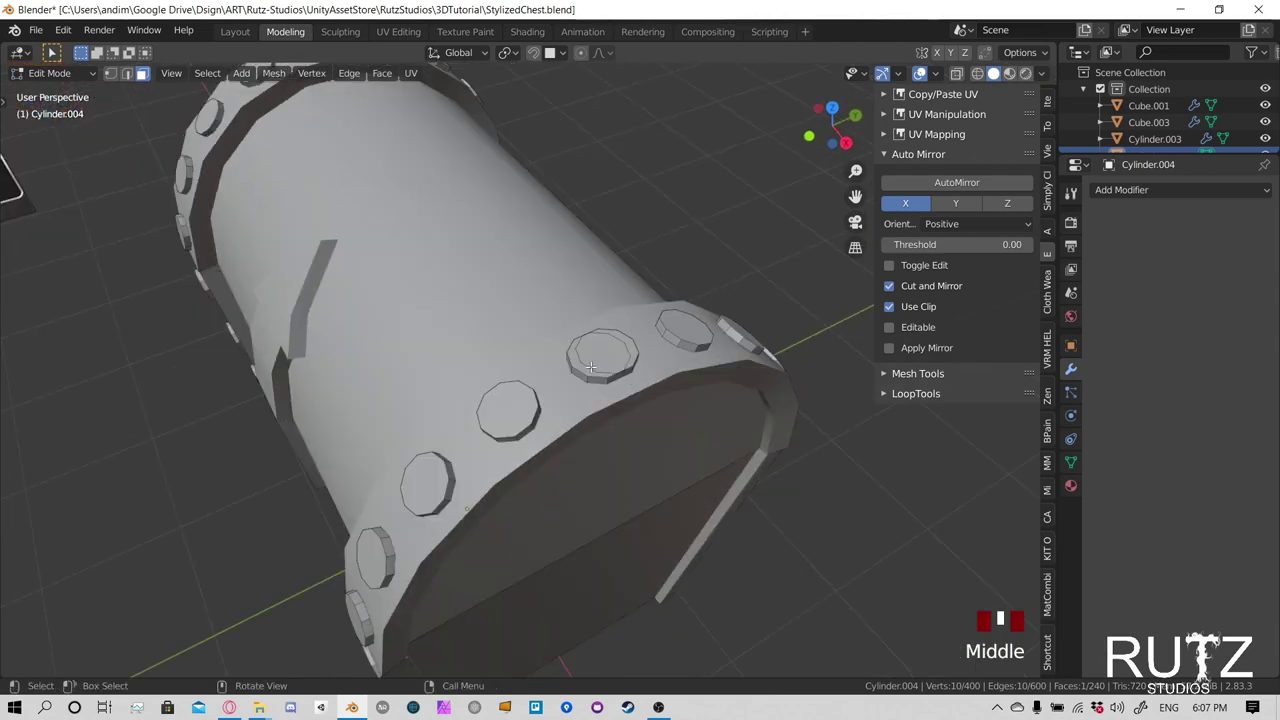
Delete the duplicate rivet that overlaps the topmost rivet on one end band of the lid
key(l)
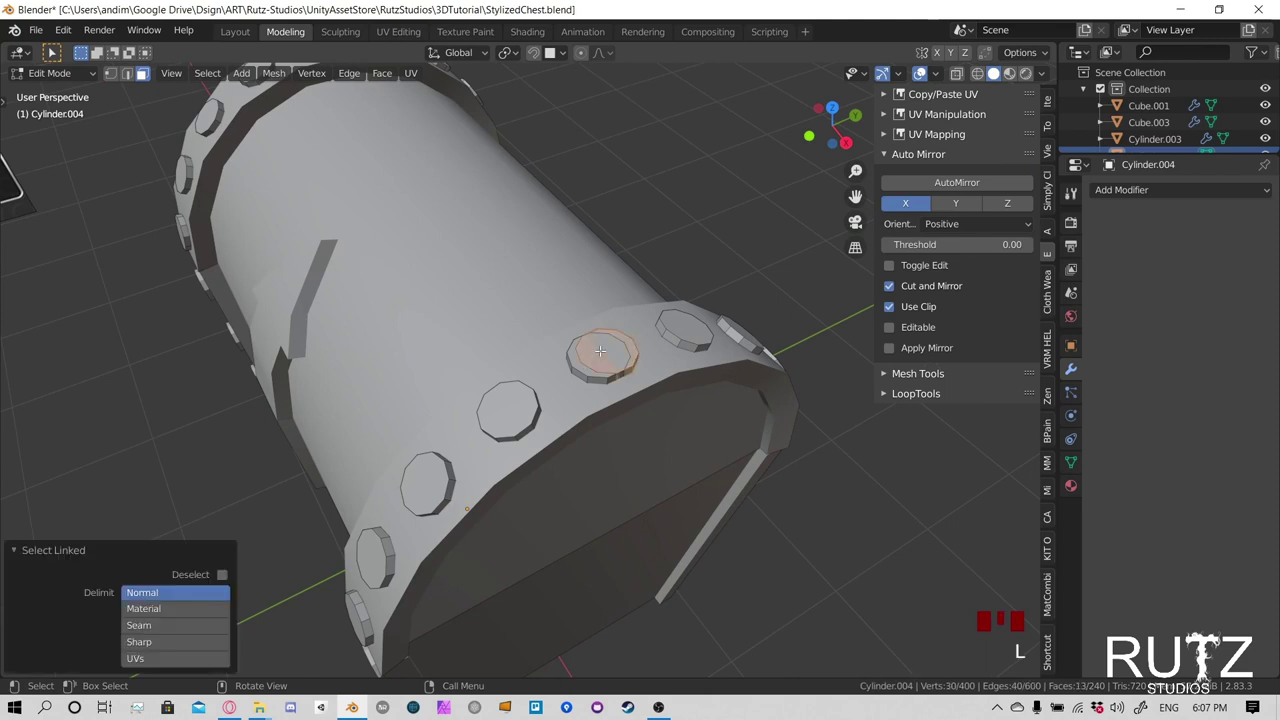
click(600, 359)
key(l)
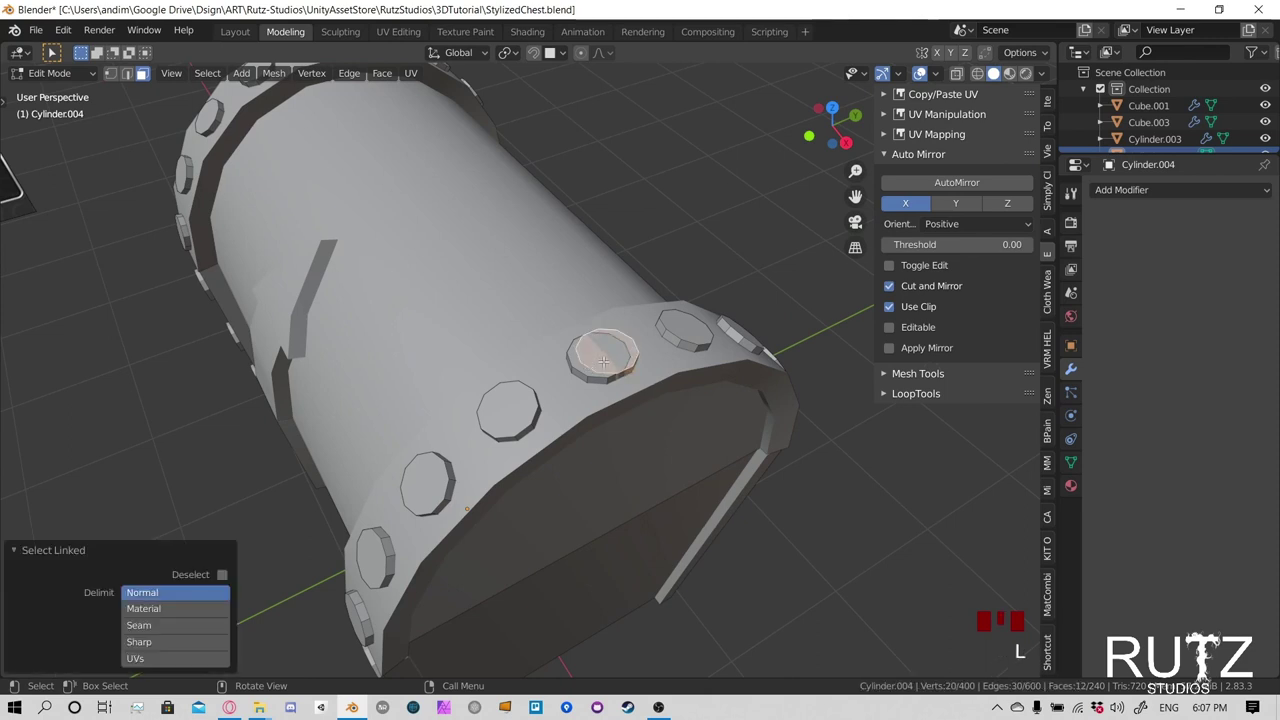
key(g)
right_click(608, 317)
key(Delete)
click(608, 316)
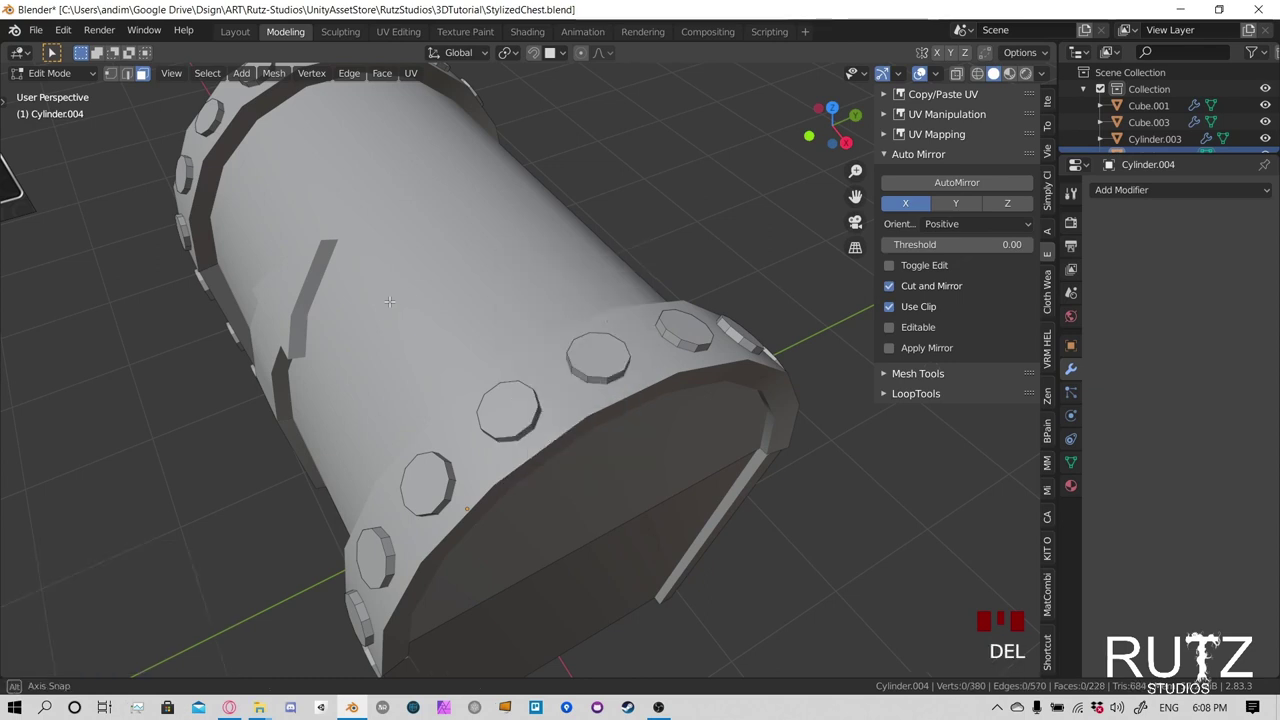
Delete the overlapping duplicate of the topmost rivet on the opposite lid band and return to Object Mode
middle_drag(608, 316, 473, 300)
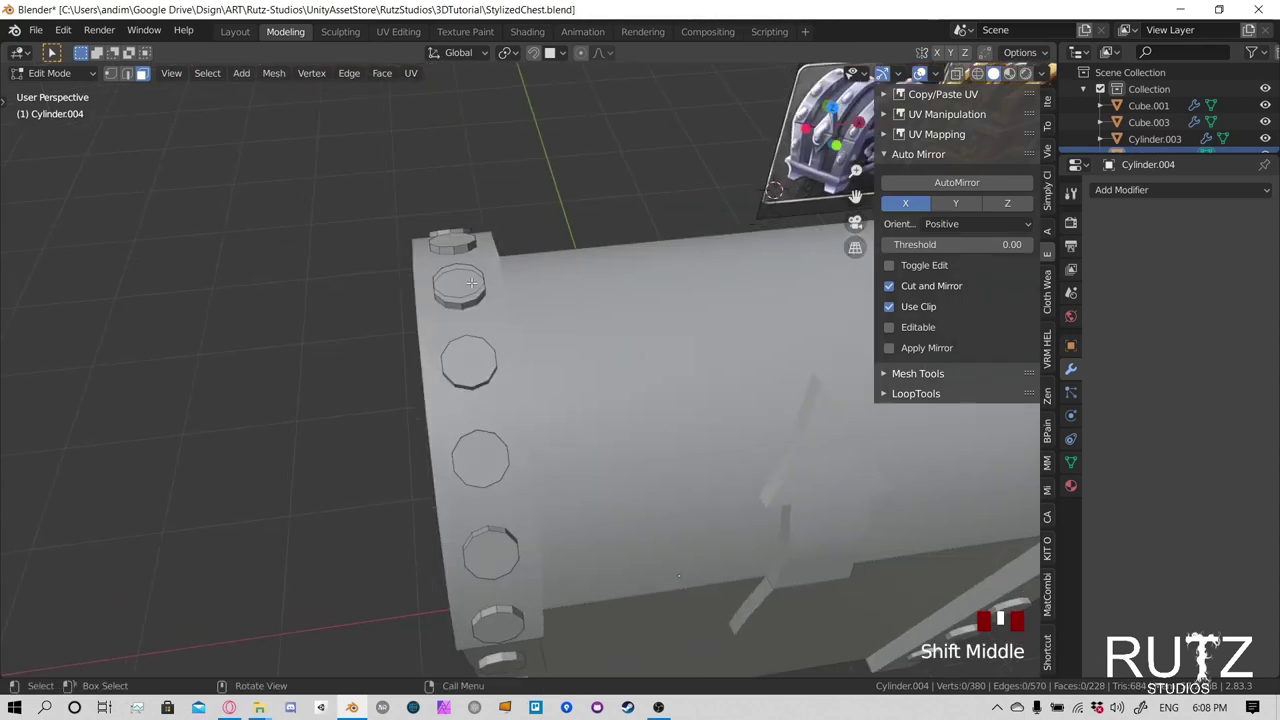
key(l)
middle_drag(470, 283, 677, 246)
key(g)
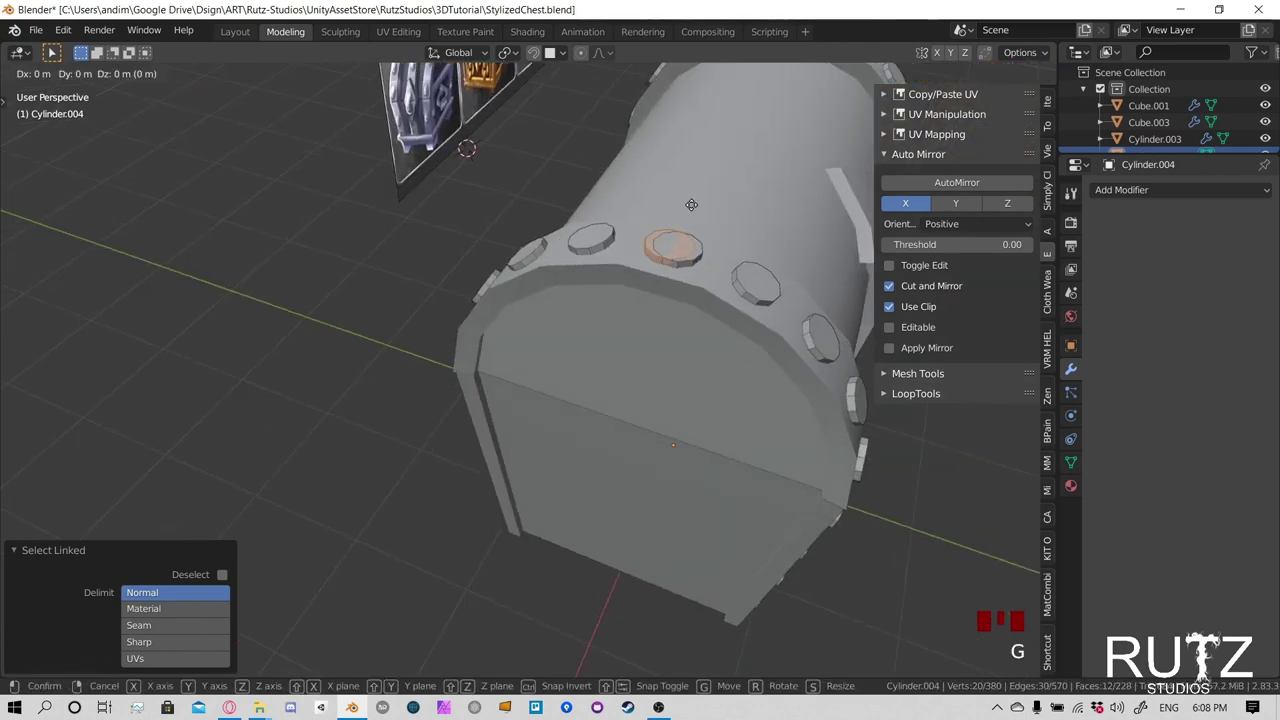
click(669, 242)
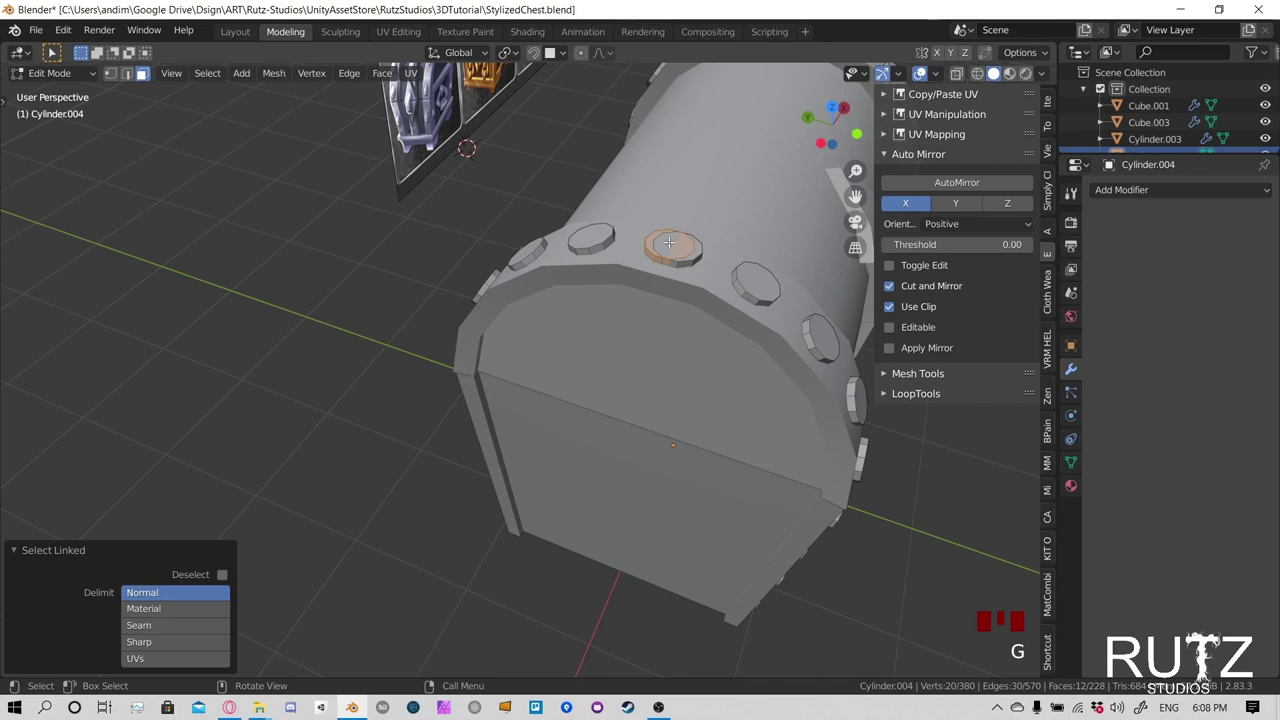
key(Delete)
click(668, 243)
middle_drag(668, 243, 640, 406)
scroll(661, 438, down, 2)
key(Tab)
middle_drag(640, 330, 657, 312)
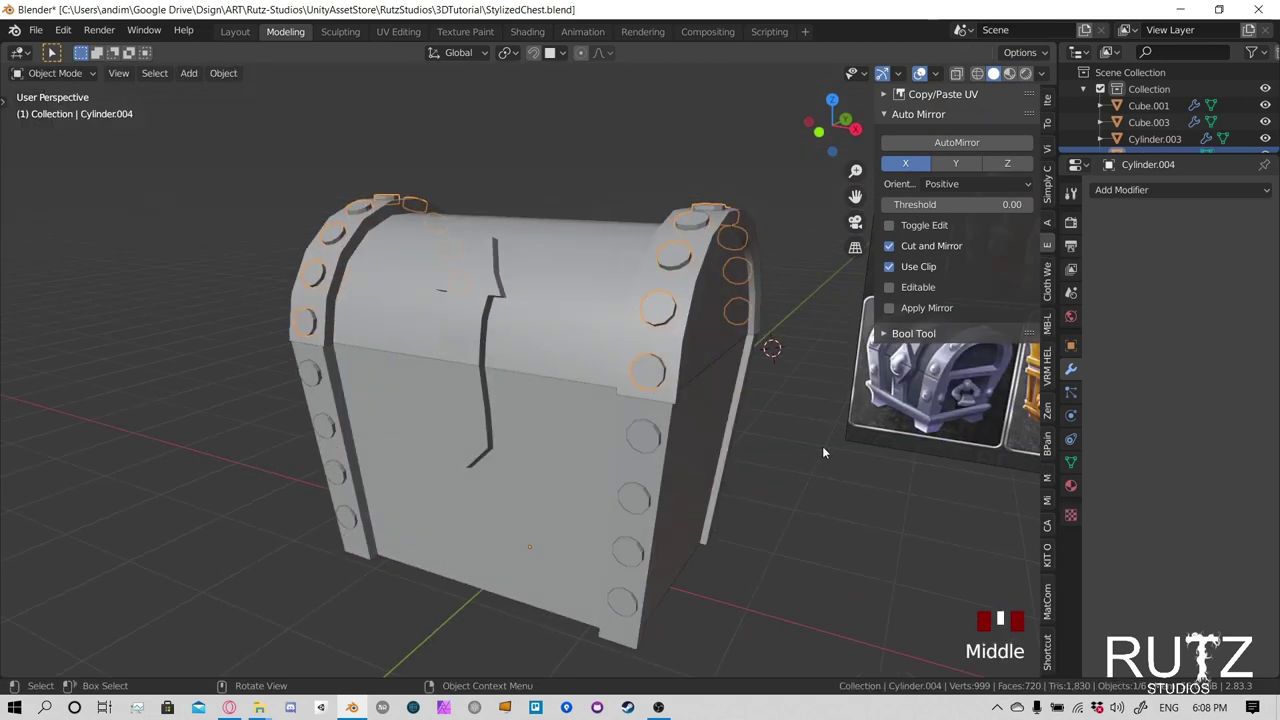
Join the lid's rivets into the lid object and test-move it without keeping the move
double_click(657, 309)
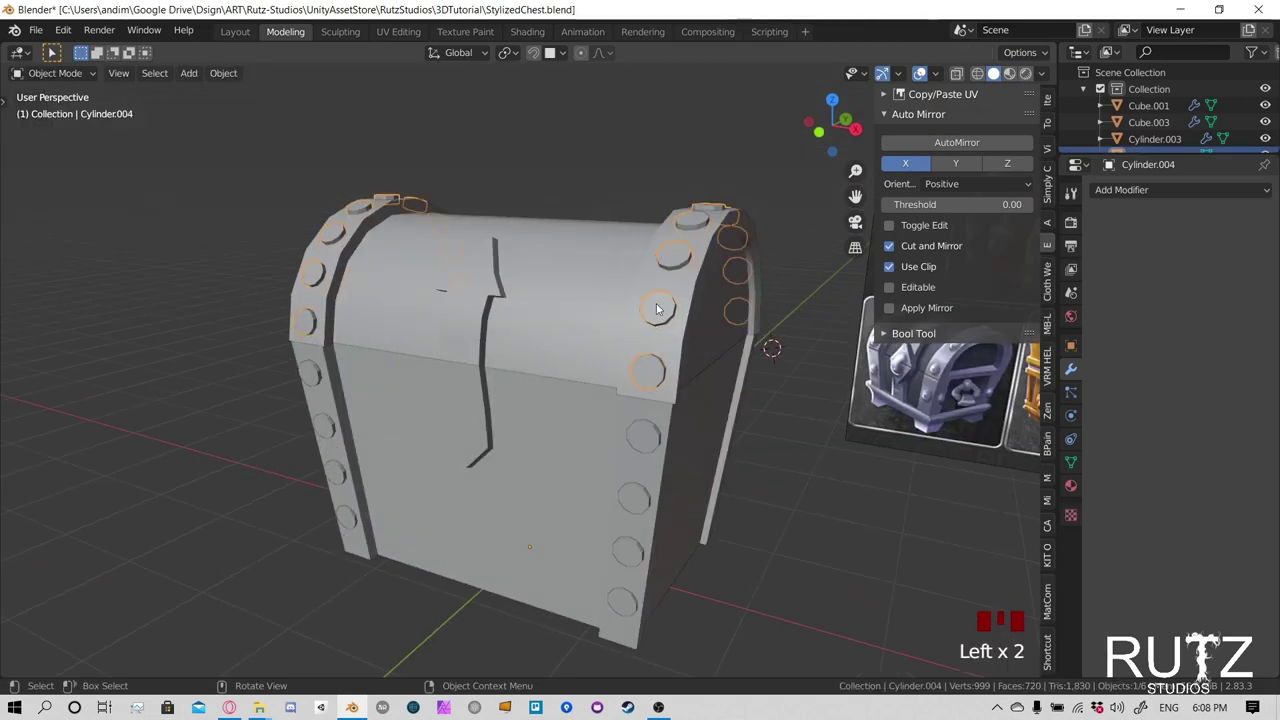
shift+click(601, 283)
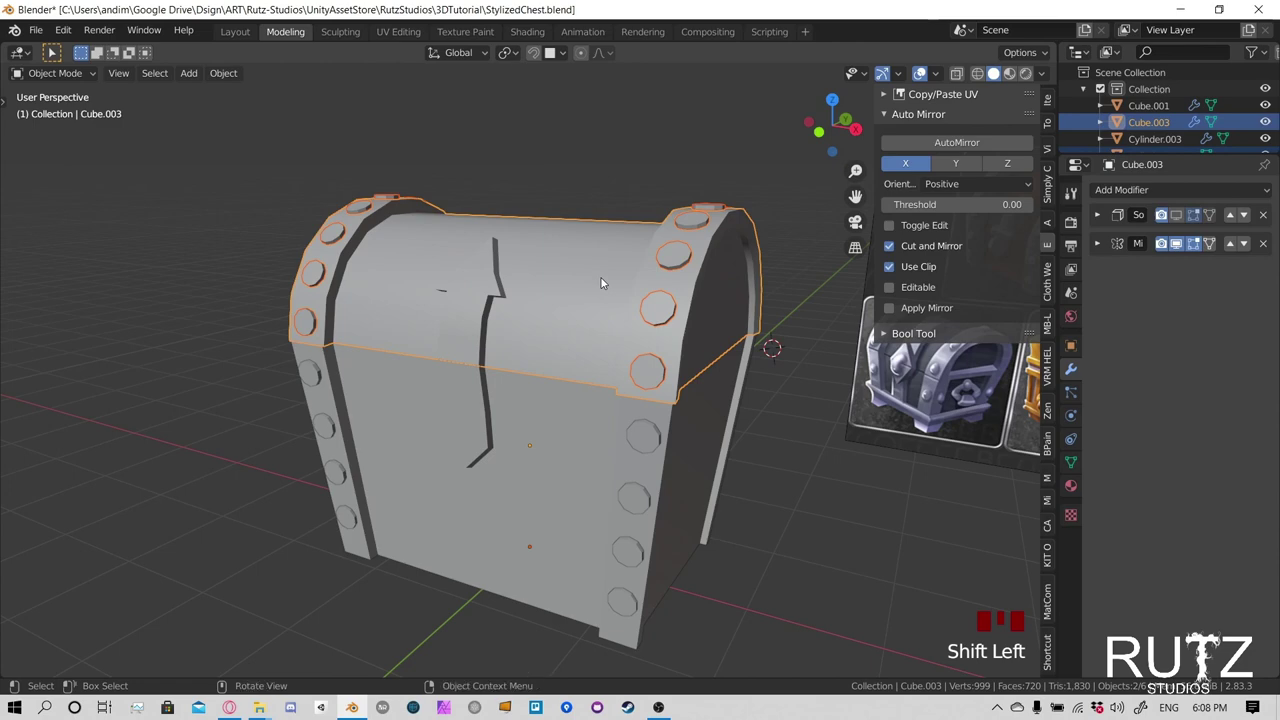
key(ctrl+j)
middle_drag(594, 284, 664, 309)
key(g)
right_click(600, 292)
Try to join the body's rivets into the chest body with their Mirror modifier still unapplied, and inspect the mesh
click(700, 352)
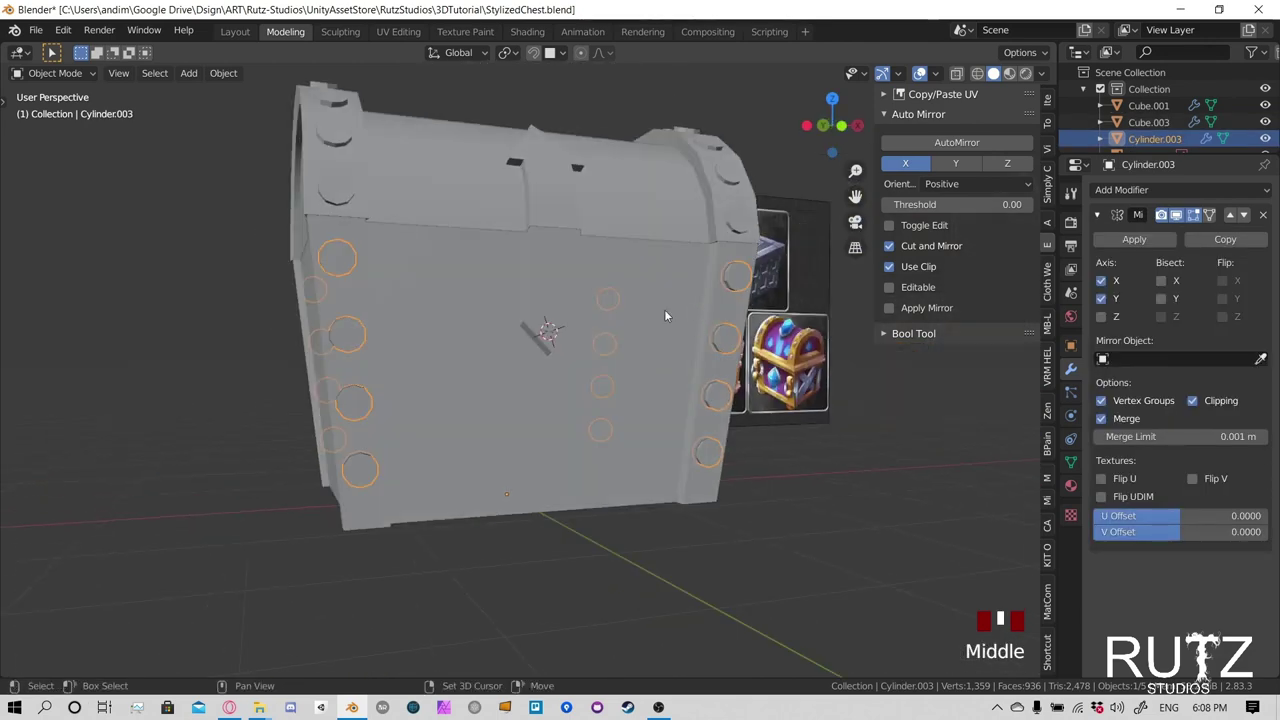
shift+click(665, 316)
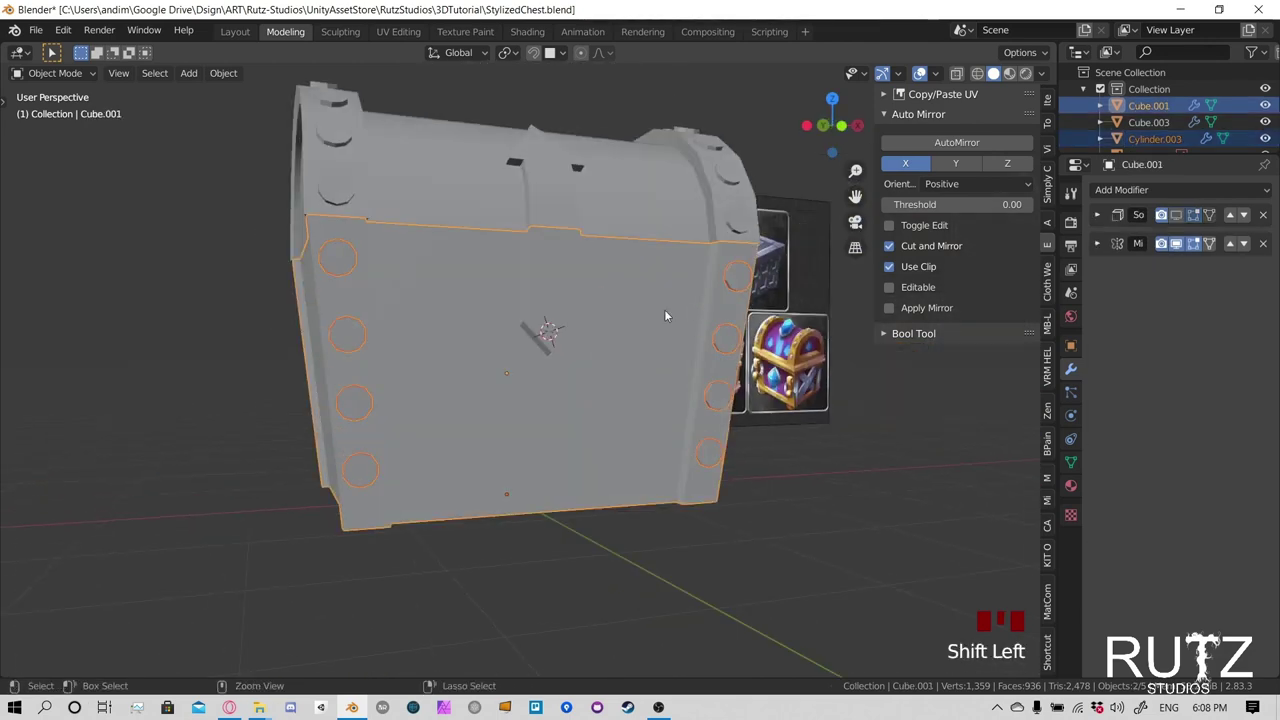
key(ctrl+j)
middle_drag(665, 316, 616, 329)
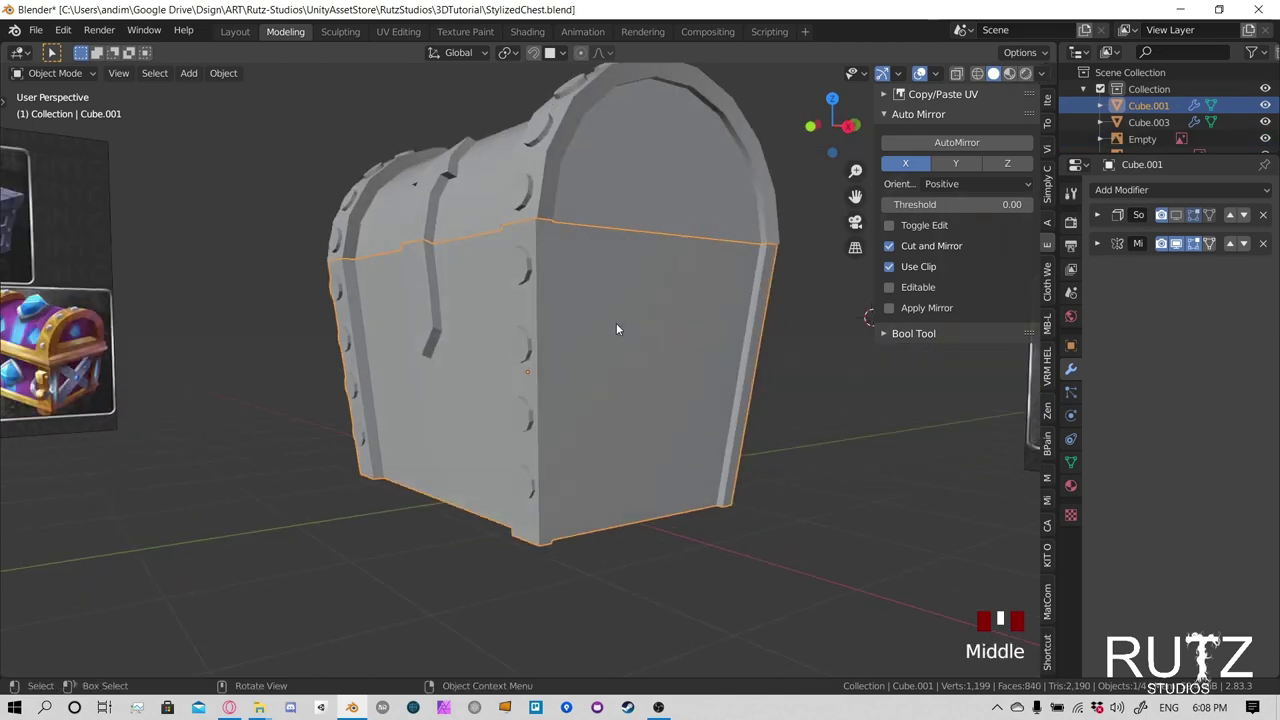
key(Tab)
middle_drag(716, 432, 758, 440)
key(Tab)
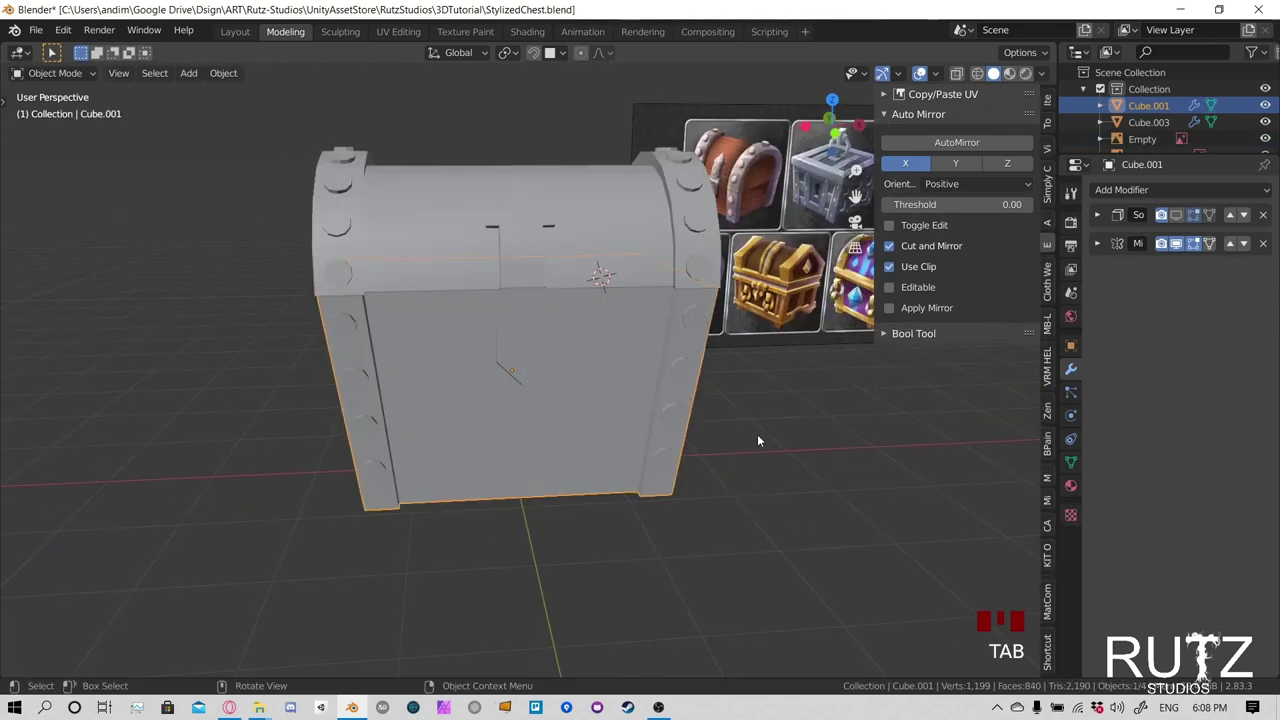
Undo the joining of the rivets with the chest body
middle_drag(838, 436, 671, 427)
key(ctrl+z)
key(ctrl+z)
Try joining the body's corner rivets into the chest body a second time and inspect them from several sides
click(526, 390)
middle_drag(600, 362, 600, 394)
click(600, 394)
click(678, 313)
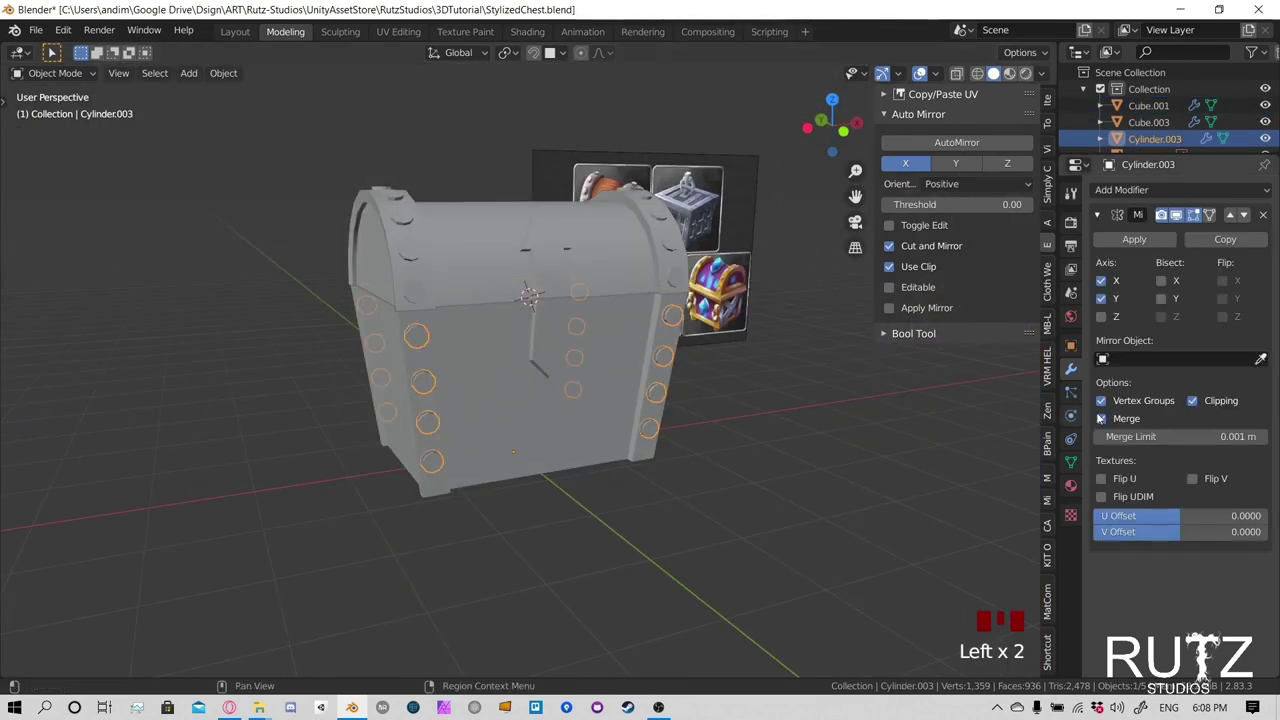
middle_drag(786, 381, 405, 305)
shift+click(623, 352)
key(ctrl+j)
scroll(643, 397, up, 2)
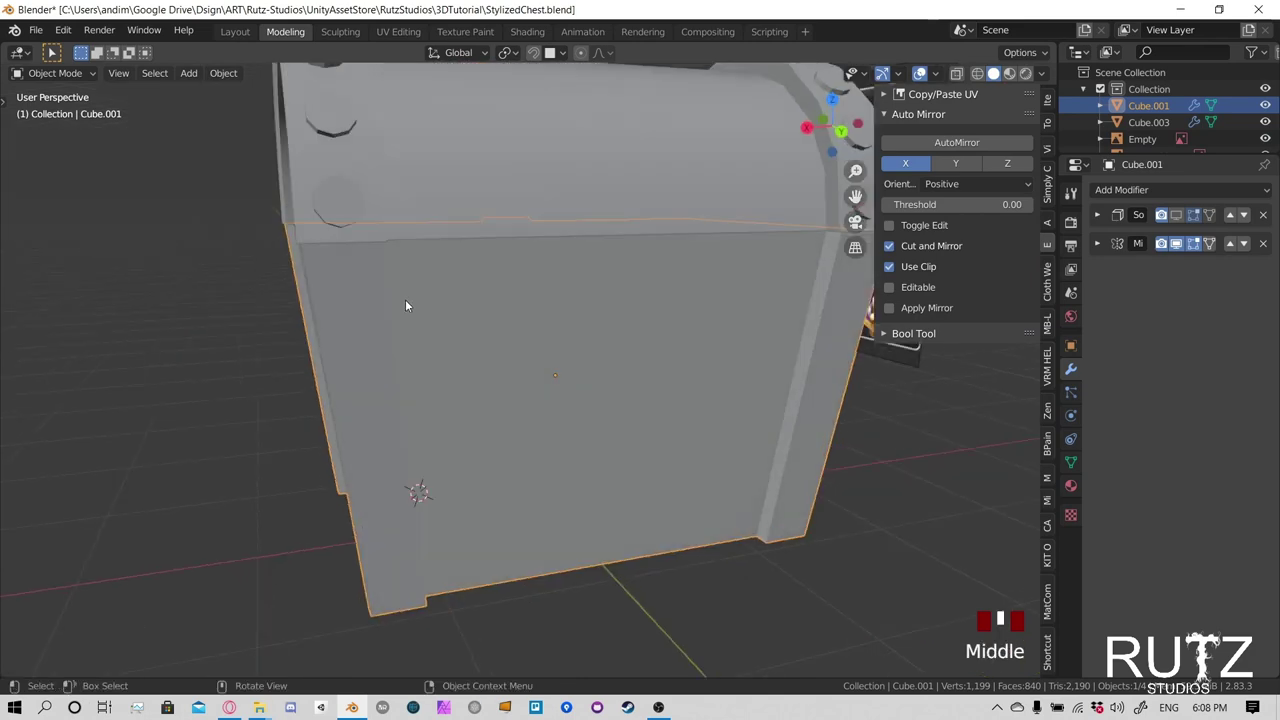
middle_drag(399, 357, 711, 362)
click(578, 322)
click(642, 303)
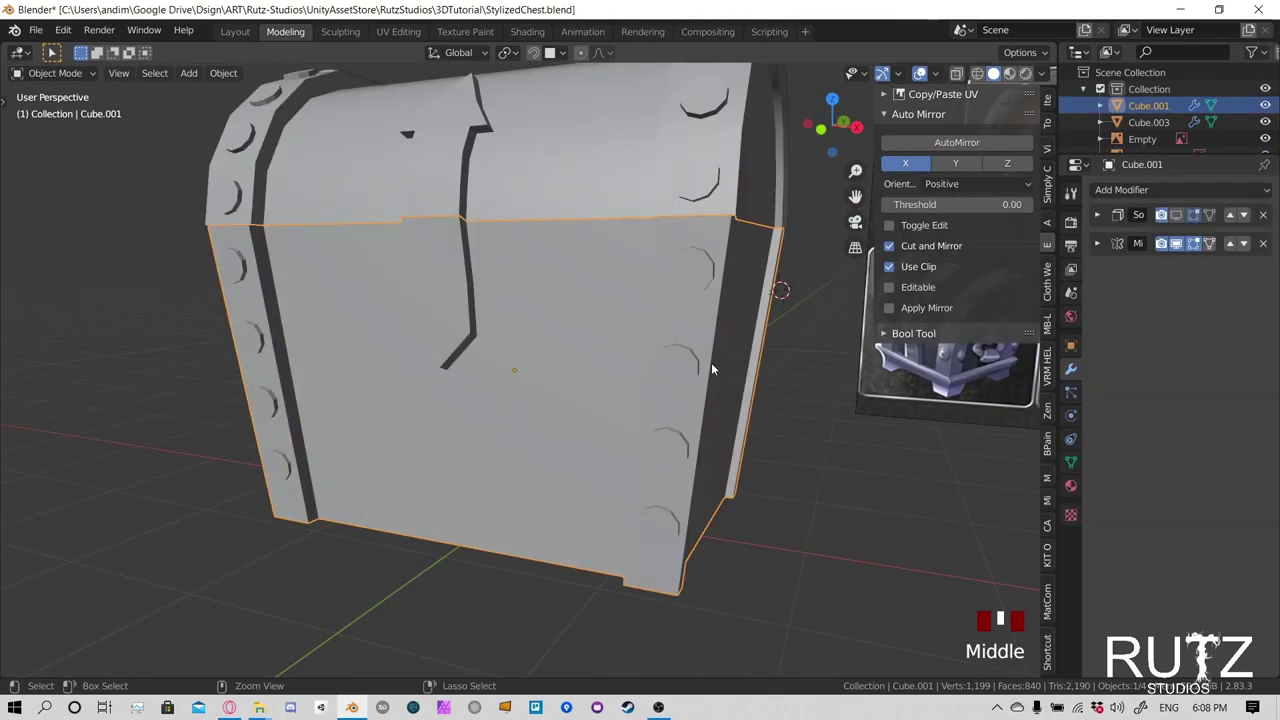
Undo the second join so the body's rivets are a separate object again
key(ctrl+z)
key(ctrl+z)
key(ctrl+z)
middle_drag(584, 350, 514, 310)
key(ctrl+z)
key(ctrl+z)
key(ctrl+z)
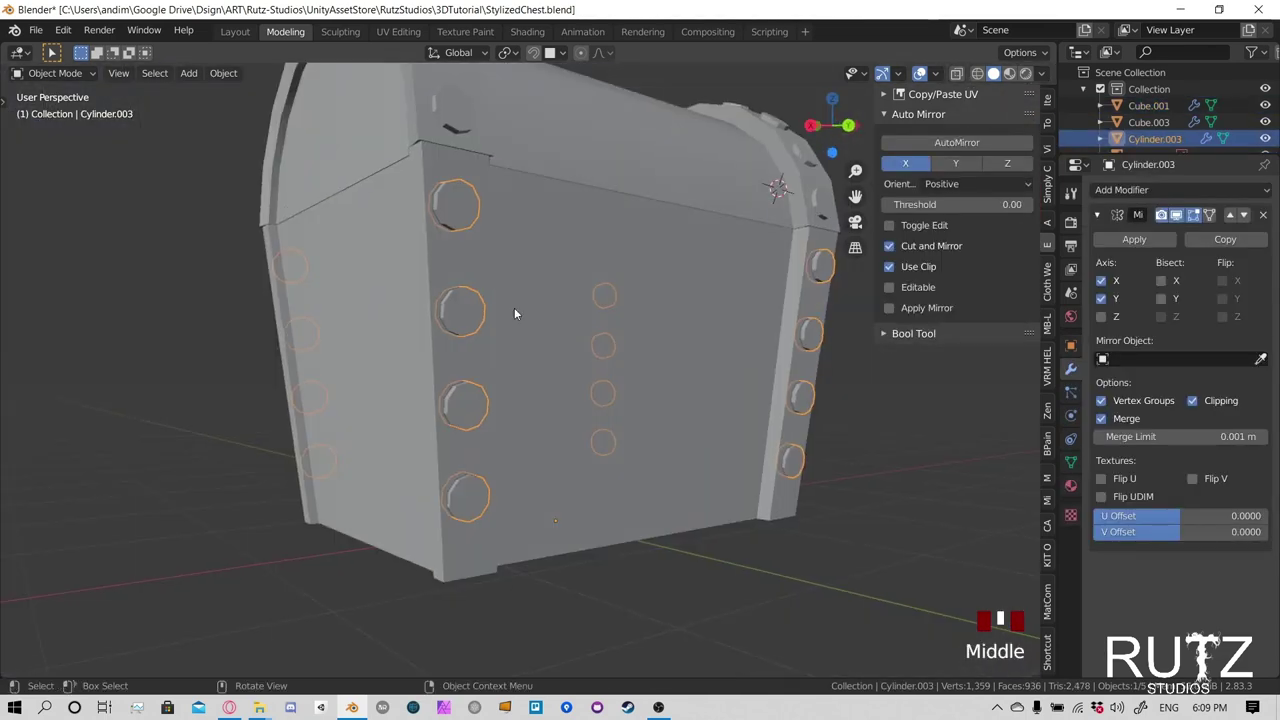
Apply the Mirror modifier on the body's corner rivets and join them into the chest body
click(462, 205)
click(470, 204)
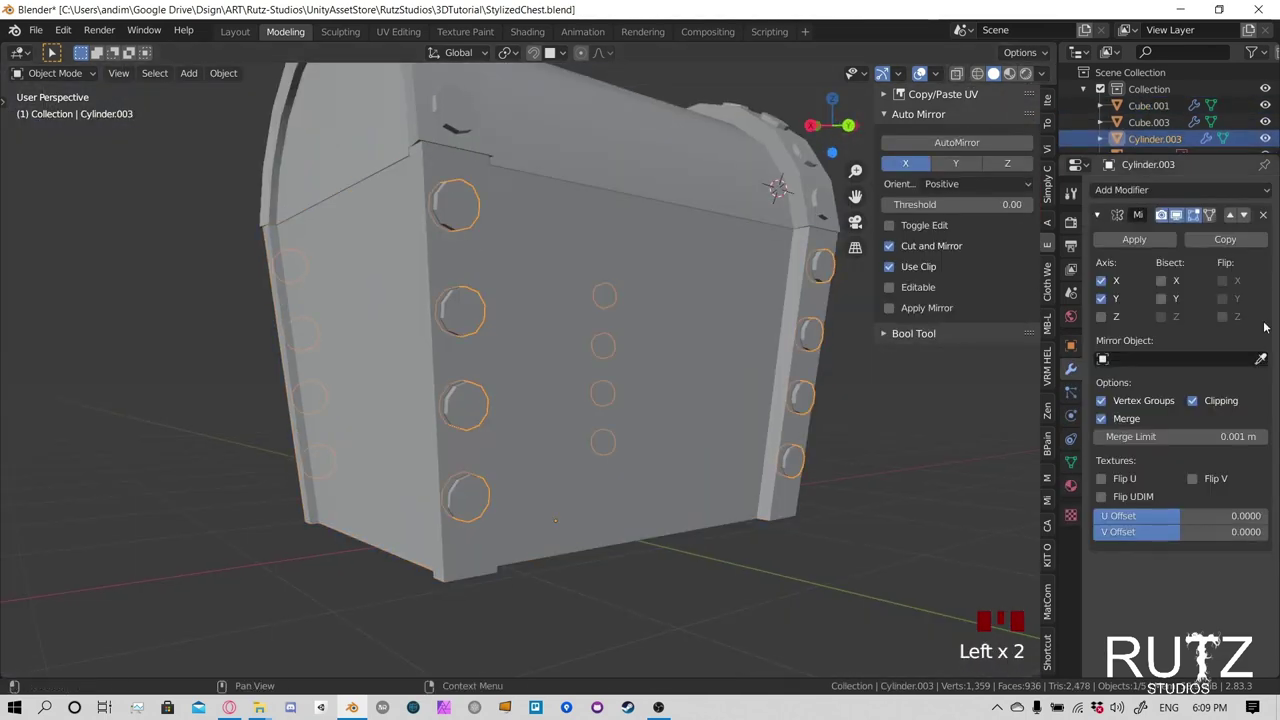
click(1134, 240)
shift+click(594, 258)
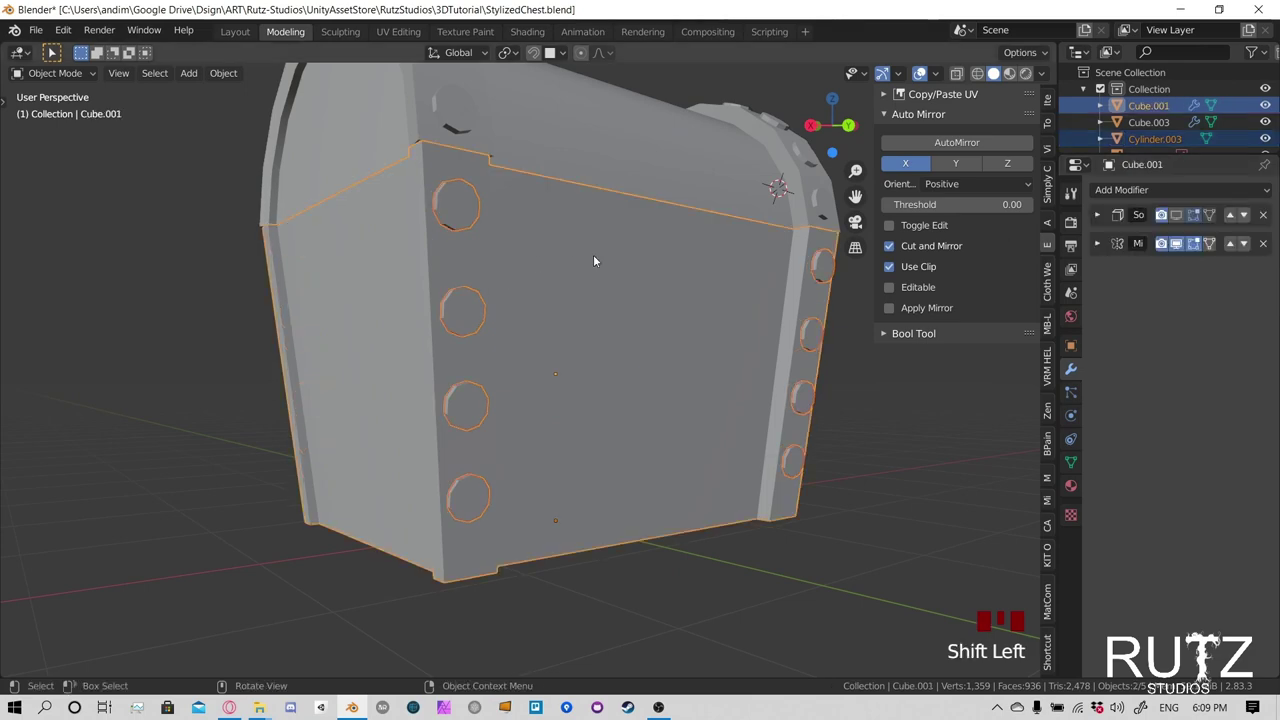
key(ctrl+j)
middle_drag(594, 264, 823, 439)
scroll(680, 349, down, 3)
middle_drag(680, 349, 324, 406)
scroll(613, 384, up, 3)
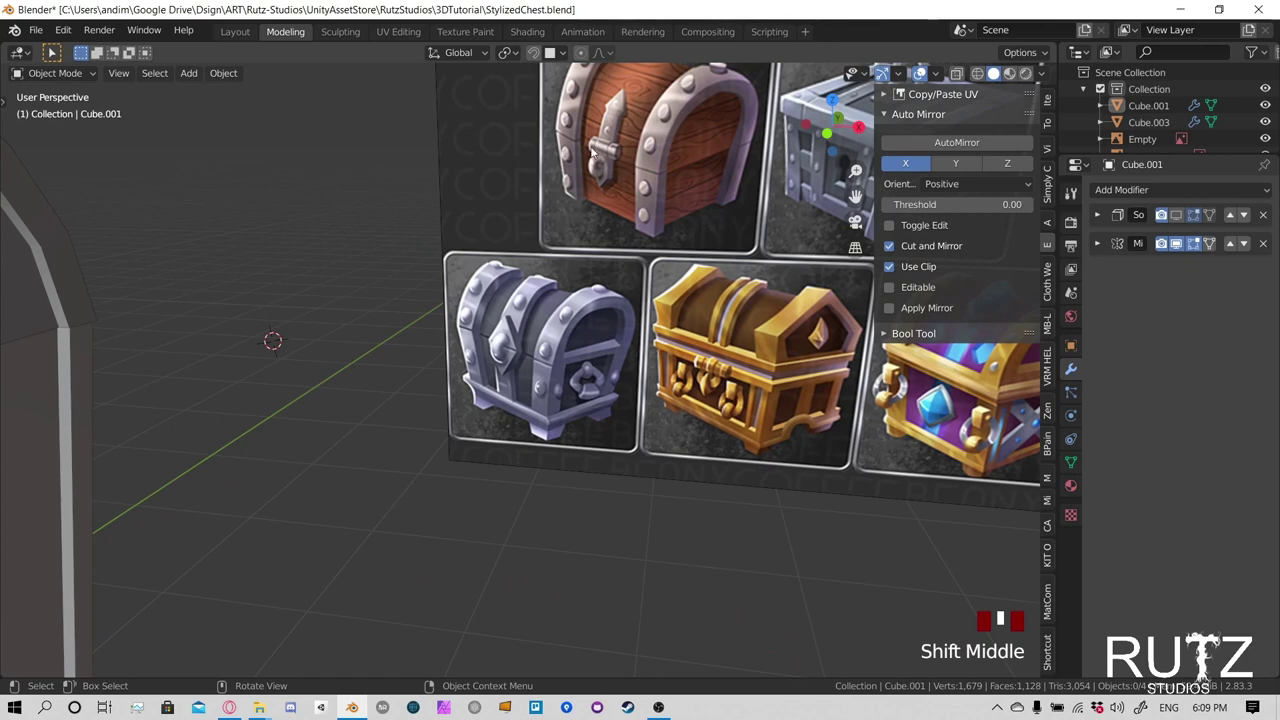
Add a mesh cylinder to the scene and set its depth to 0.5 m
scroll(424, 329, down, 1)
shift+middle_drag(424, 329, 514, 371)
scroll(526, 359, down, 3)
key(shift+a)
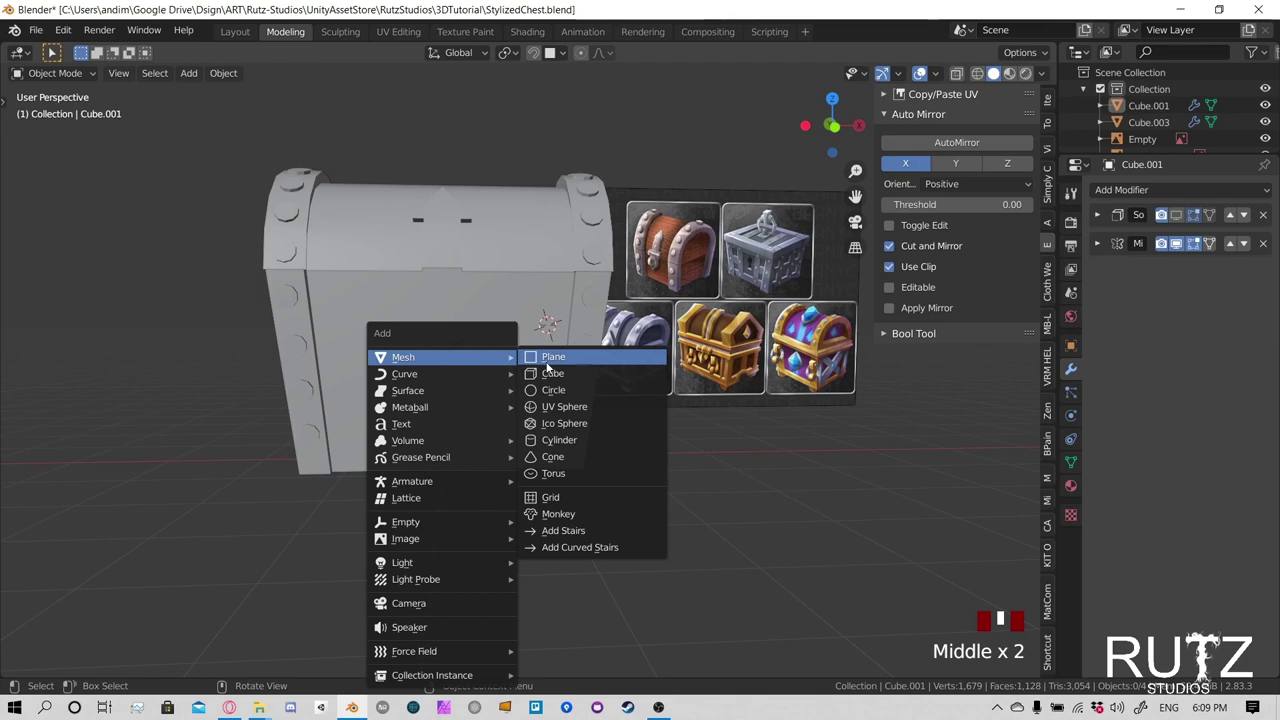
click(556, 440)
middle_drag(560, 404, 656, 316)
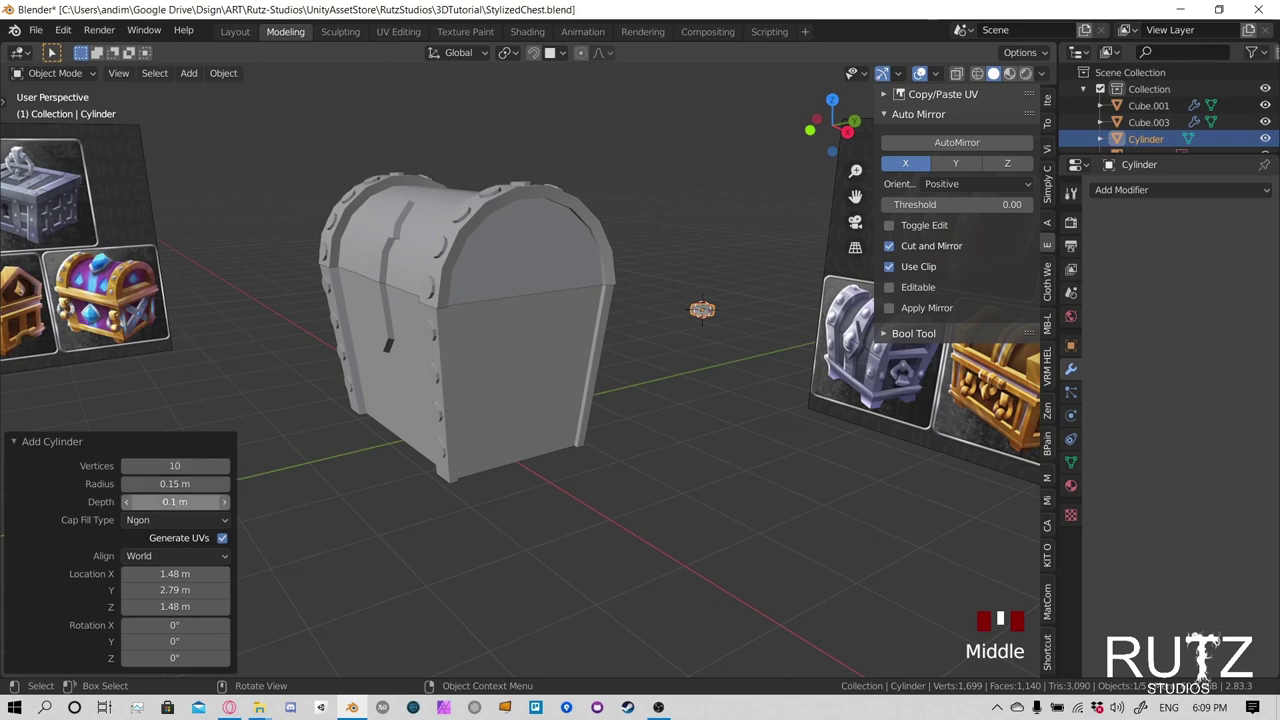
click(183, 503)
text(.5)
click(248, 502)
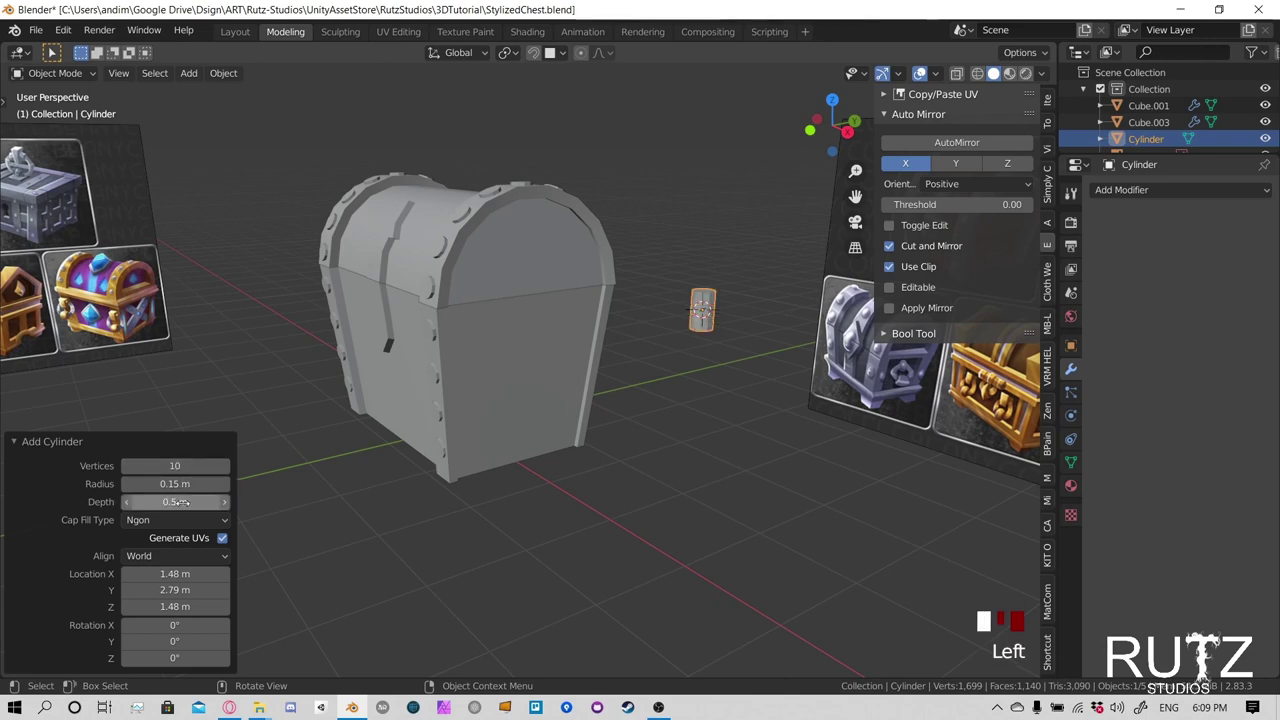
Set the new cylinder's radius to 0.1 m
middle_drag(667, 392, 741, 367)
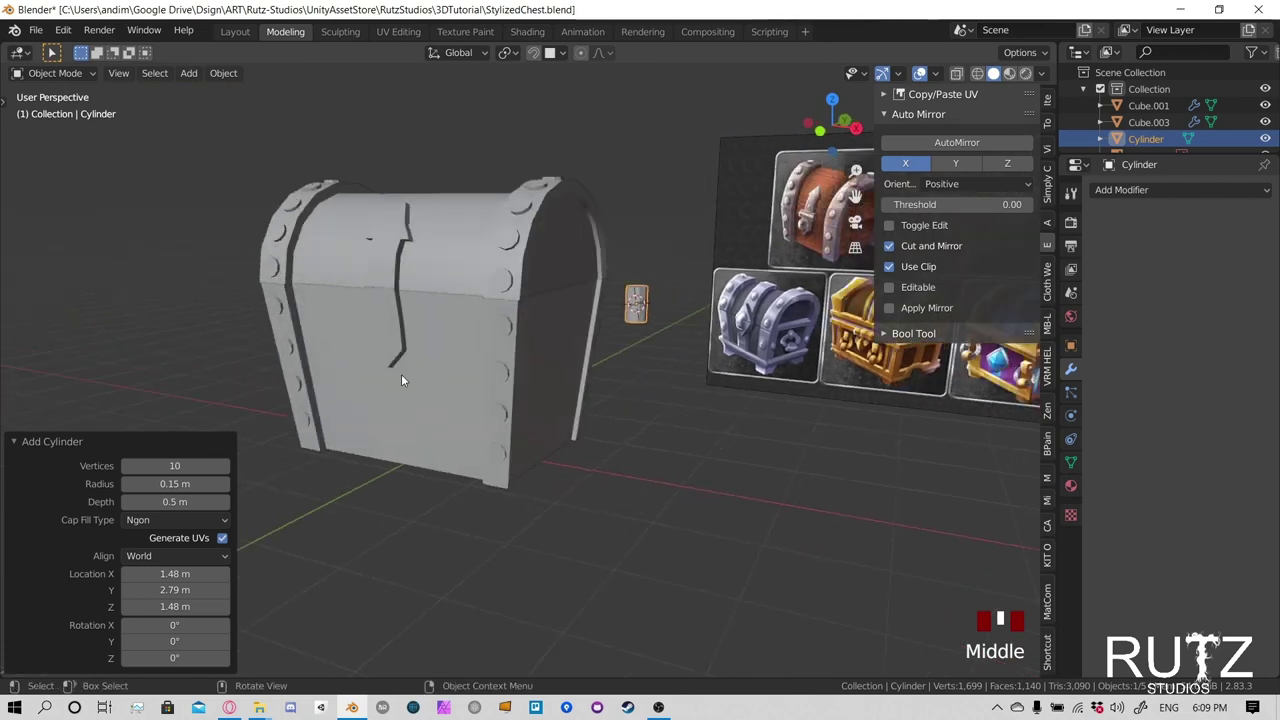
click(185, 485)
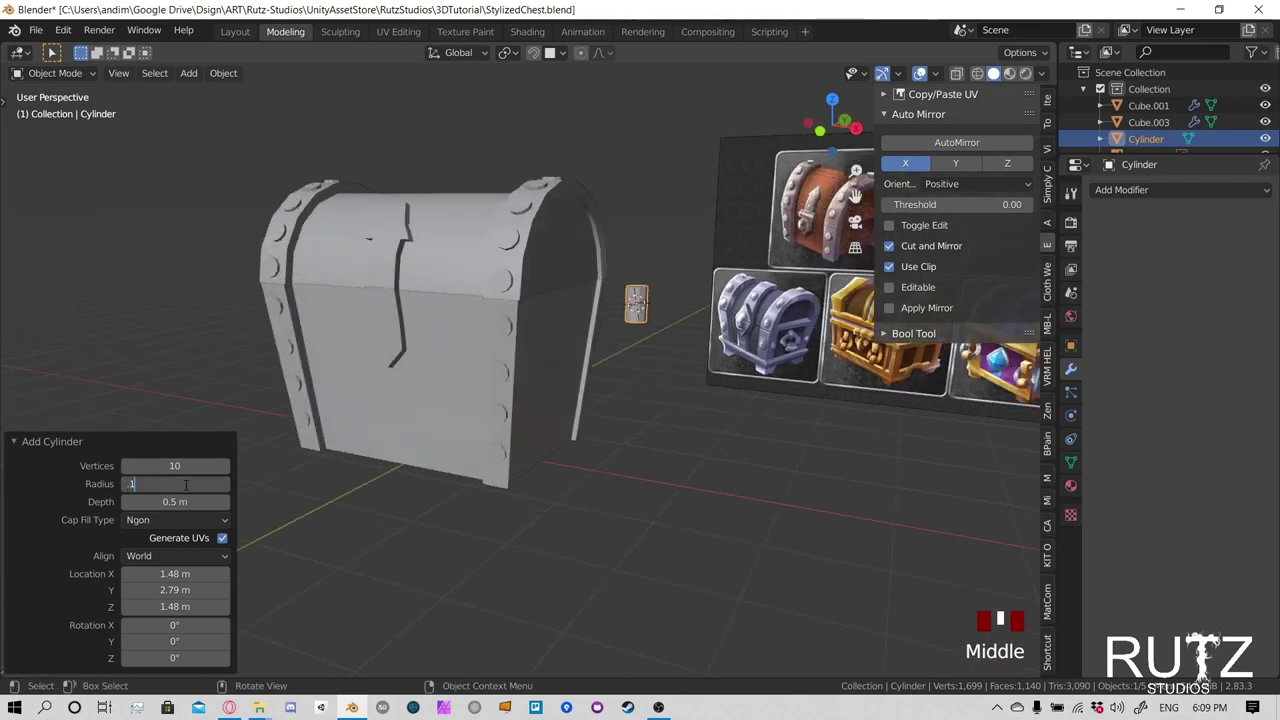
text(.1)
click(450, 420)
Move the cylinder about -4.21 m along Y and about -1.47 m along X, to the middle of the chest's front
mouse_move(687, 353)
middle_down()
mouse_move(593, 358)
mouse_move(686, 338)
middle_up()
key(g)
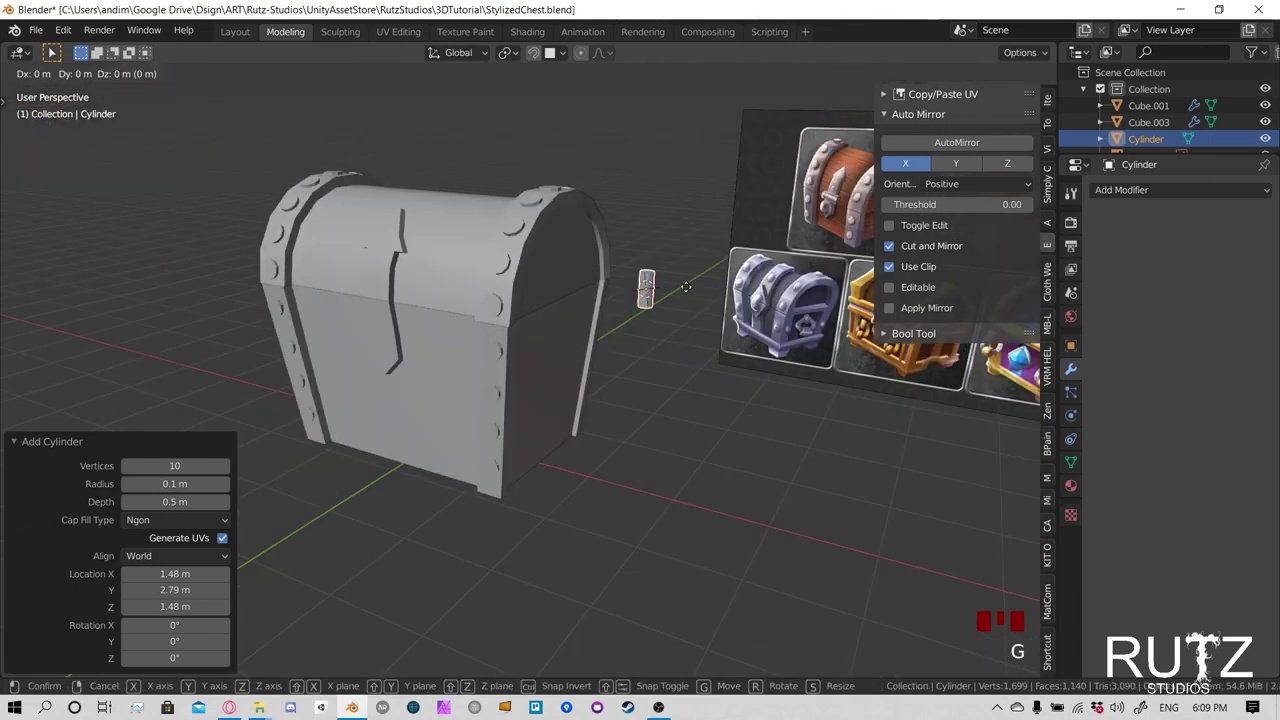
key(y)
click(517, 374)
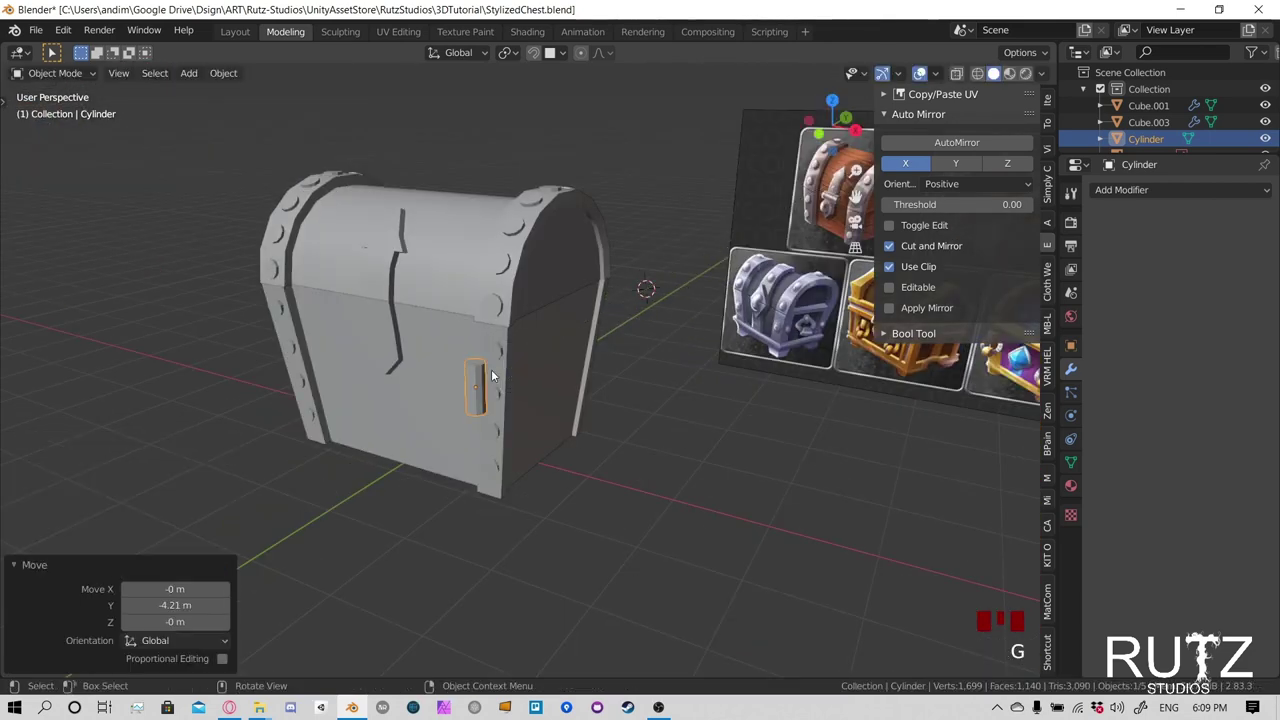
middle_drag(517, 374, 646, 385)
key(g)
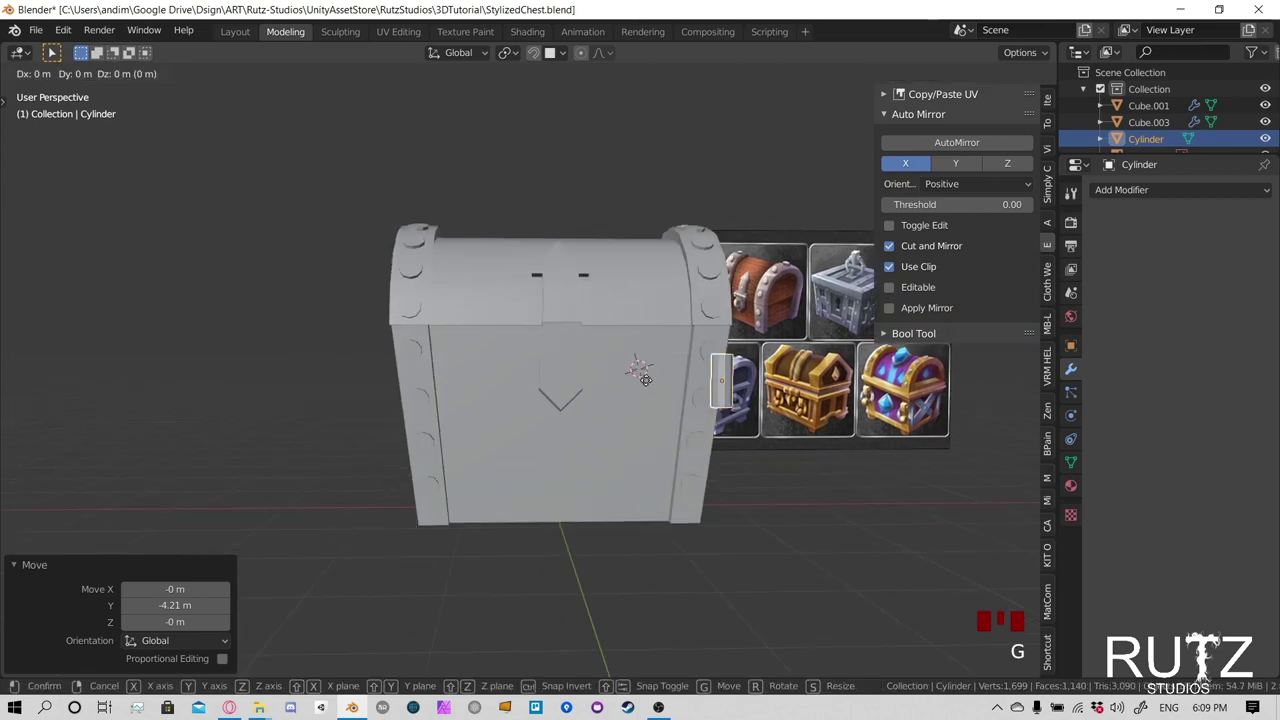
key(x)
click(490, 375)
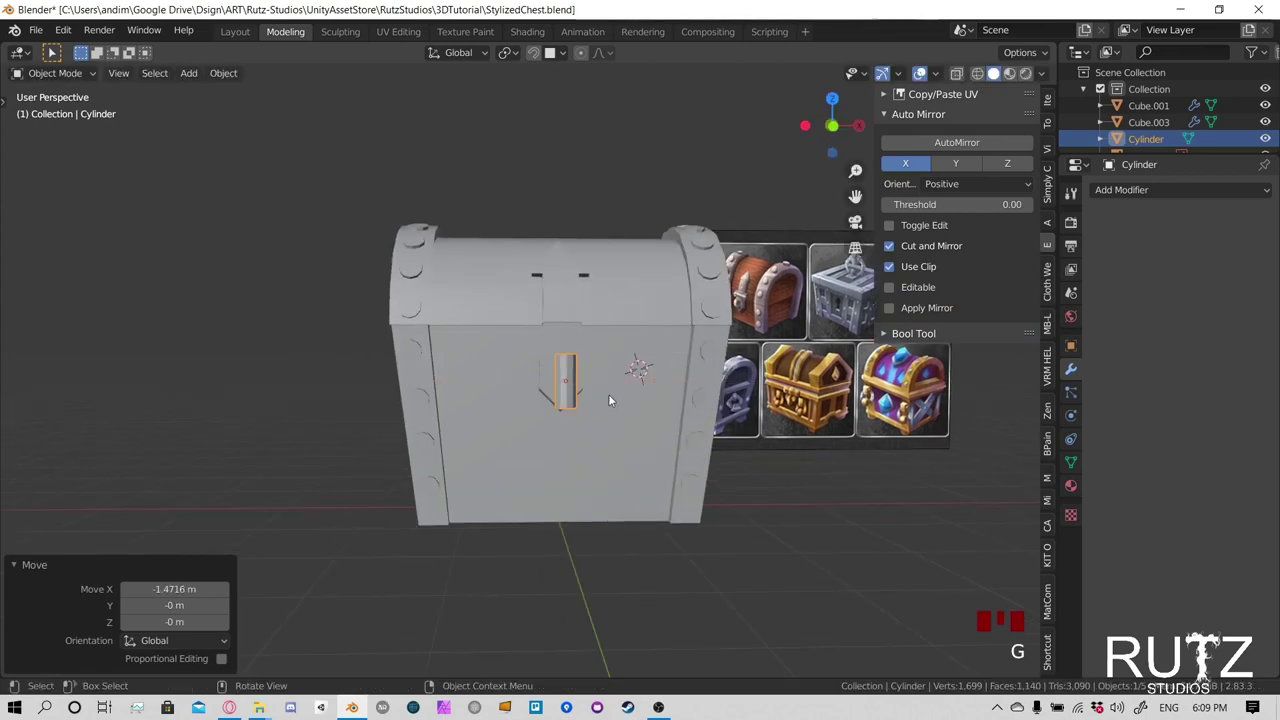
Raise the cylinder about 0.56 m along Z to the seam between the lid and the body
key(KP_1)
scroll(608, 393, up, 5)
shift+middle_drag(597, 399, 555, 403)
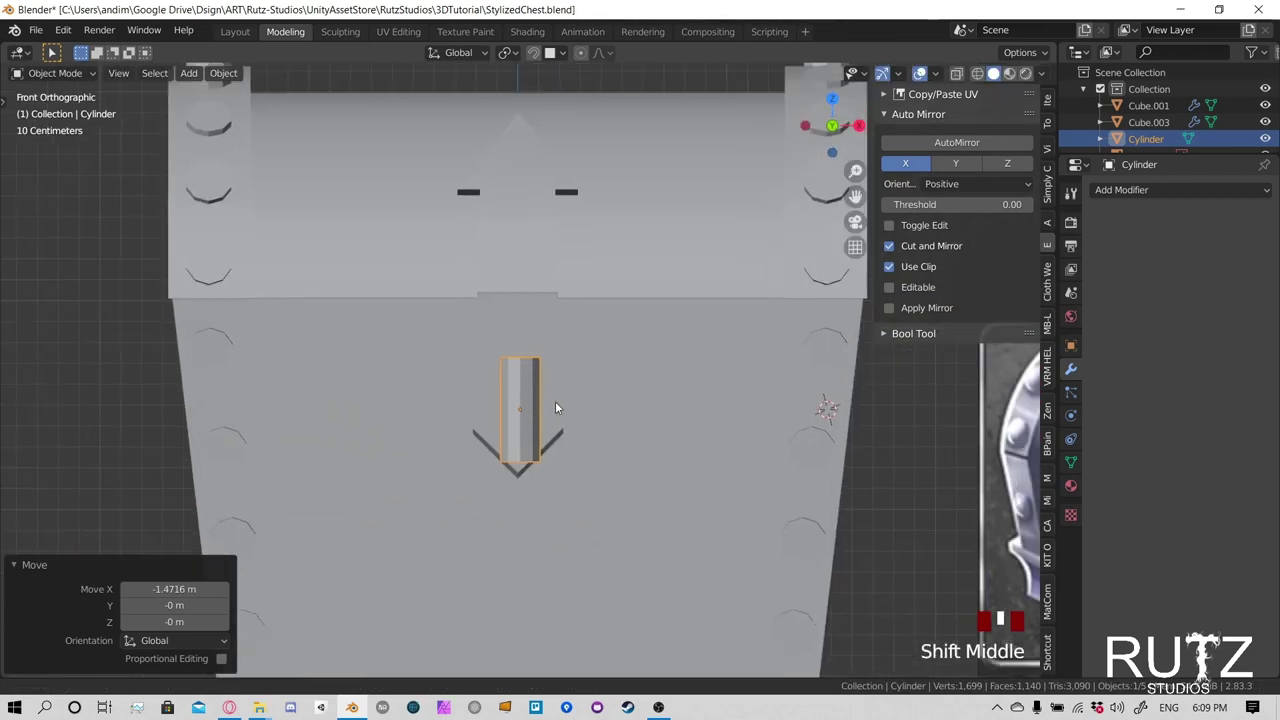
key(g)
key(z)
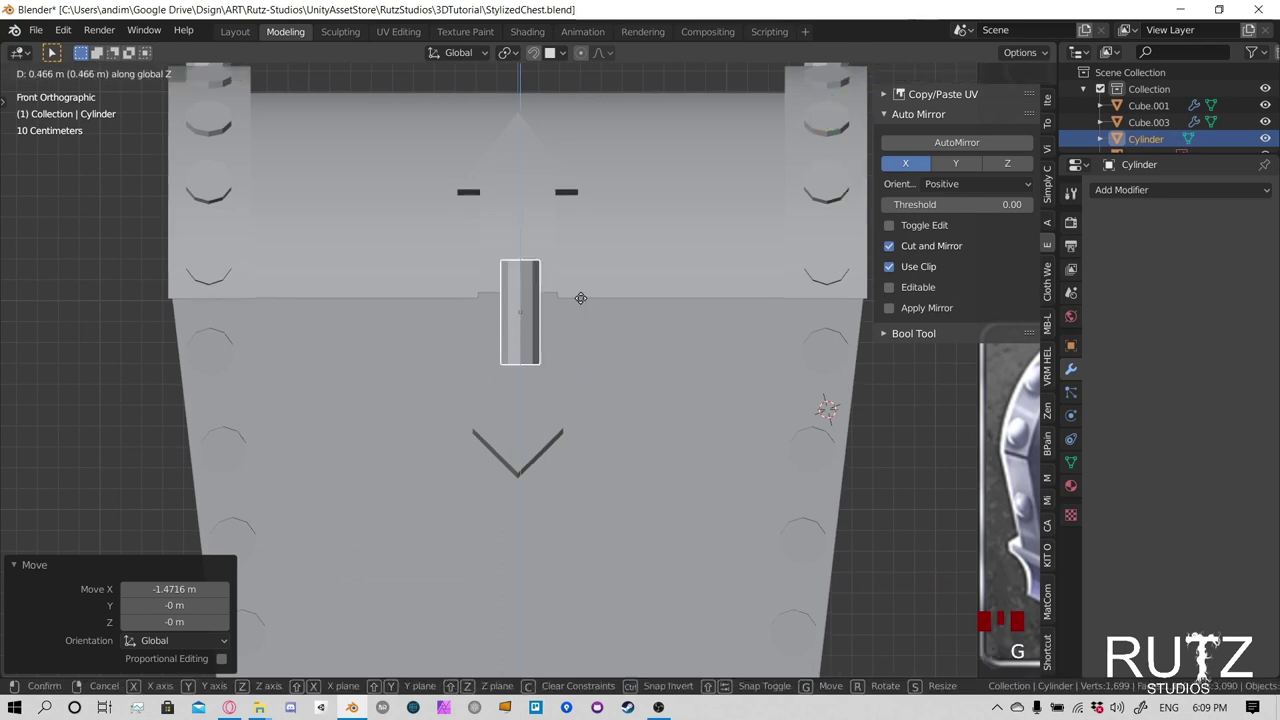
click(585, 283)
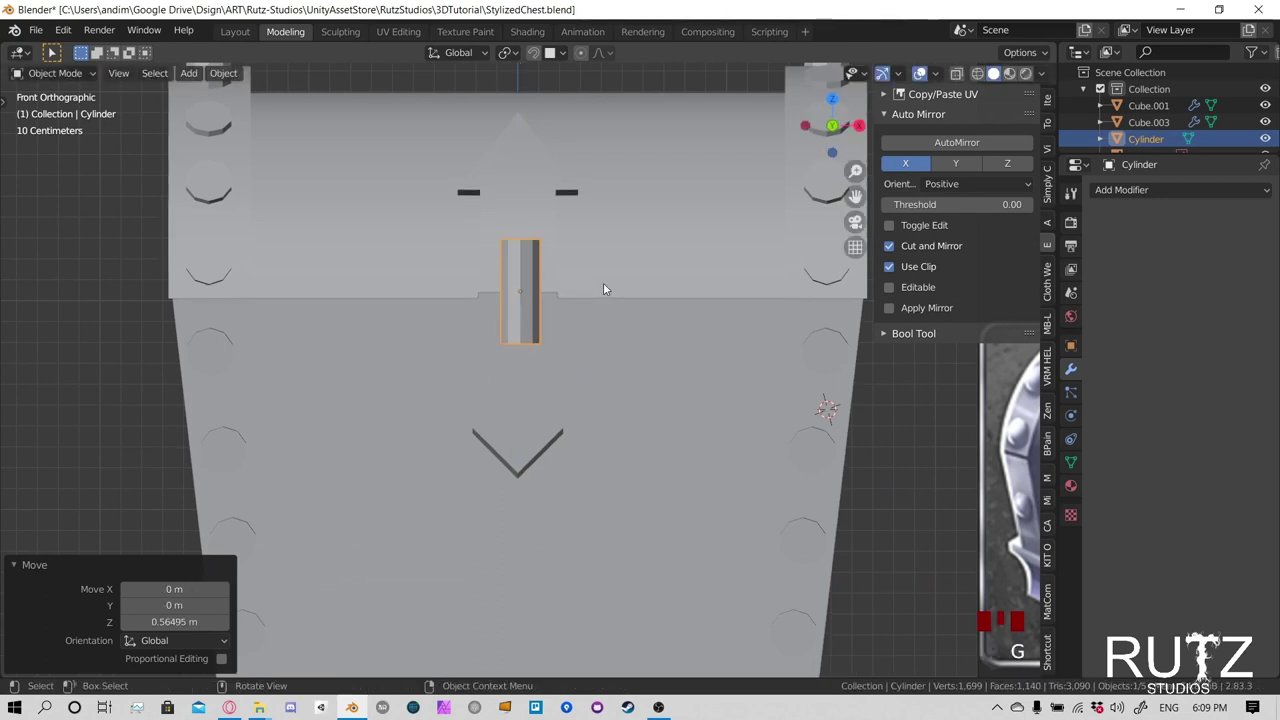
Move the cylinder about 0.33 m along Y, into the front face of the chest
middle_drag(592, 266, 527, 292)
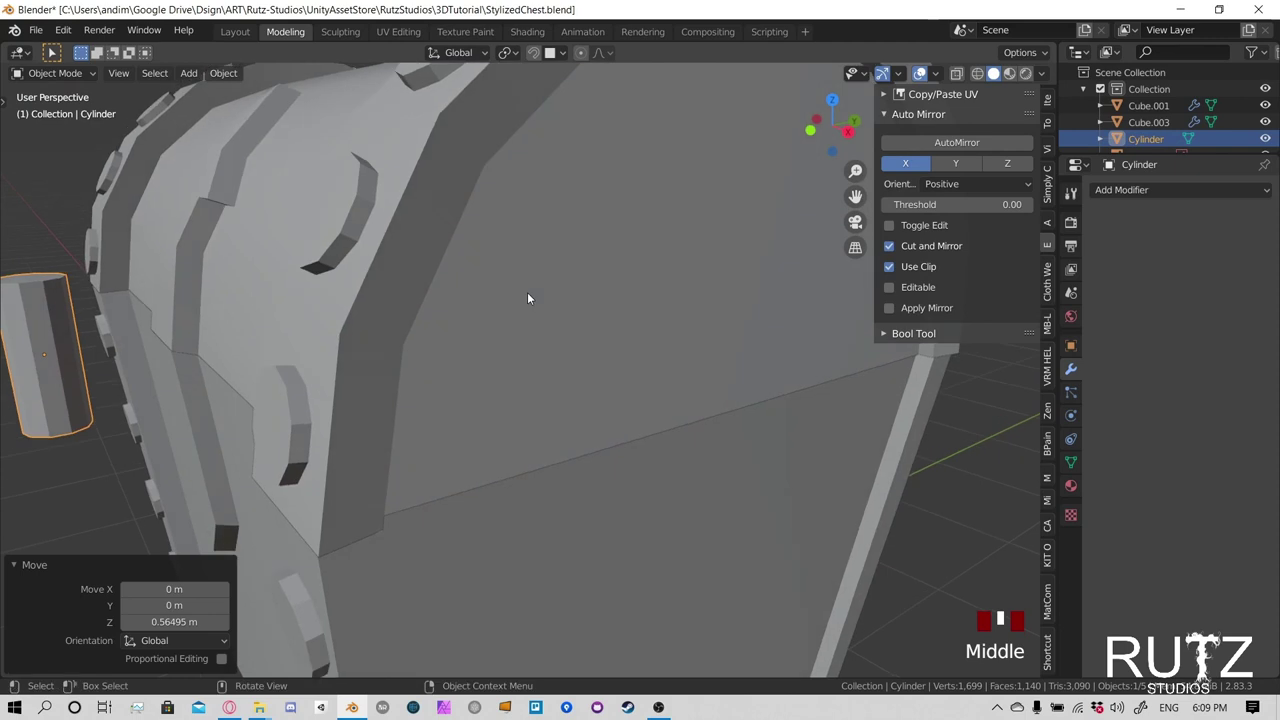
key(KP_3)
shift+middle_drag(307, 325, 569, 349)
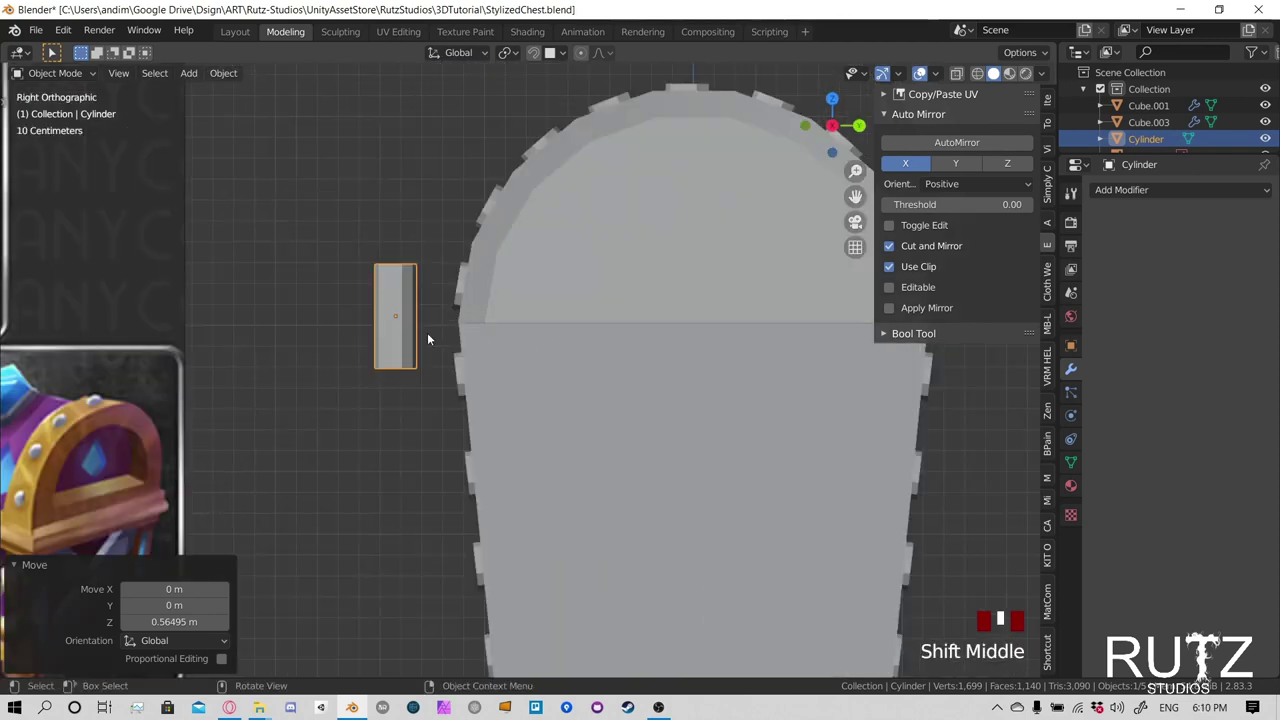
key(g)
key(y)
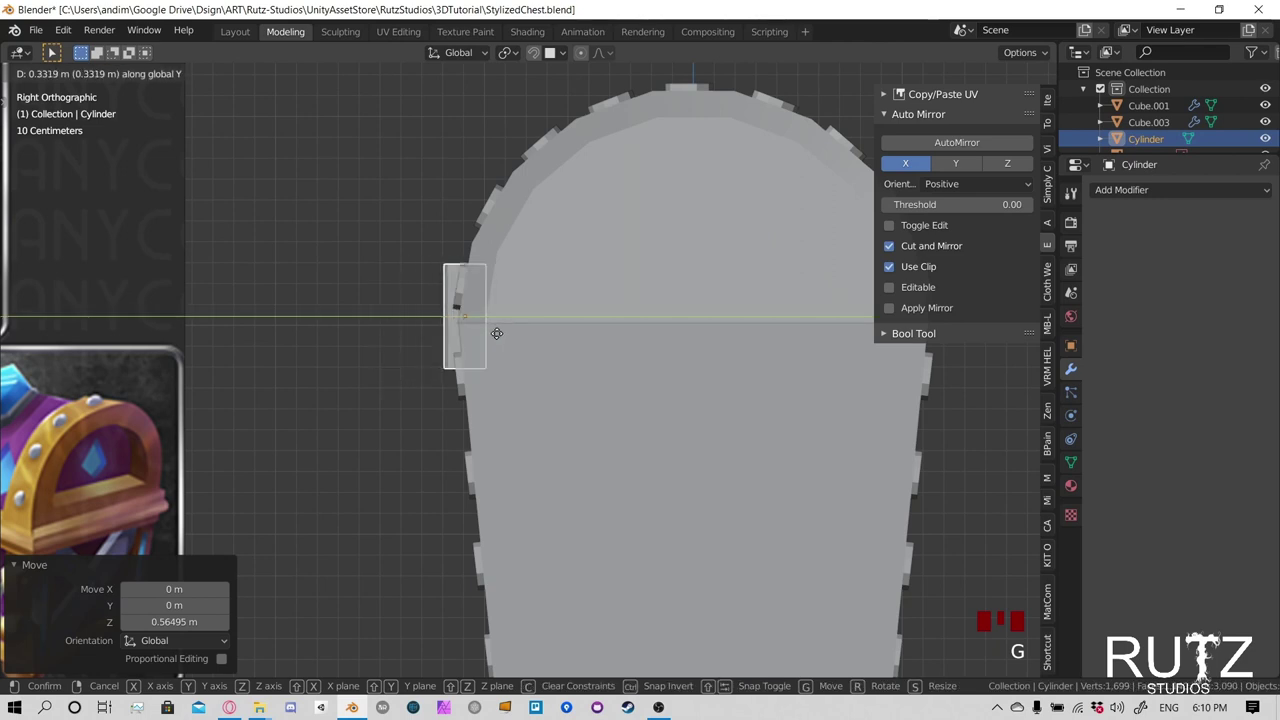
click(496, 333)
key(g)
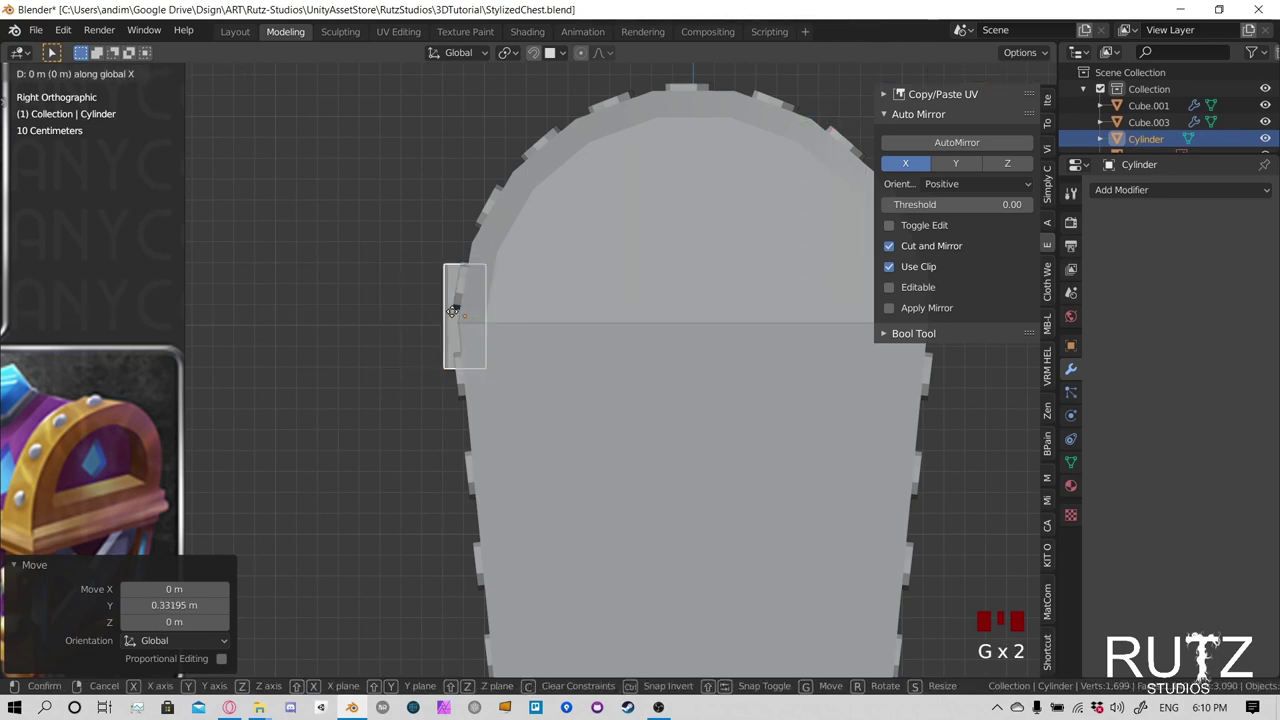
right_click(414, 296)
middle_drag(413, 295, 466, 332)
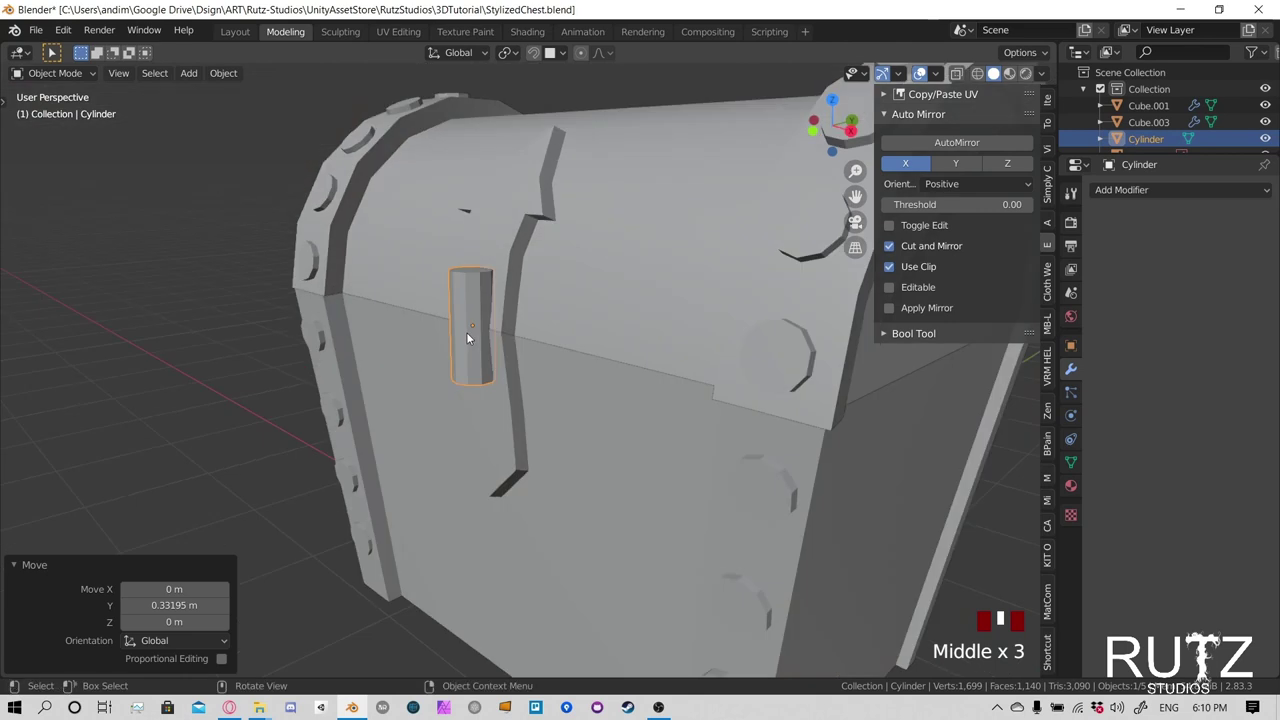
key(g)
key(y)
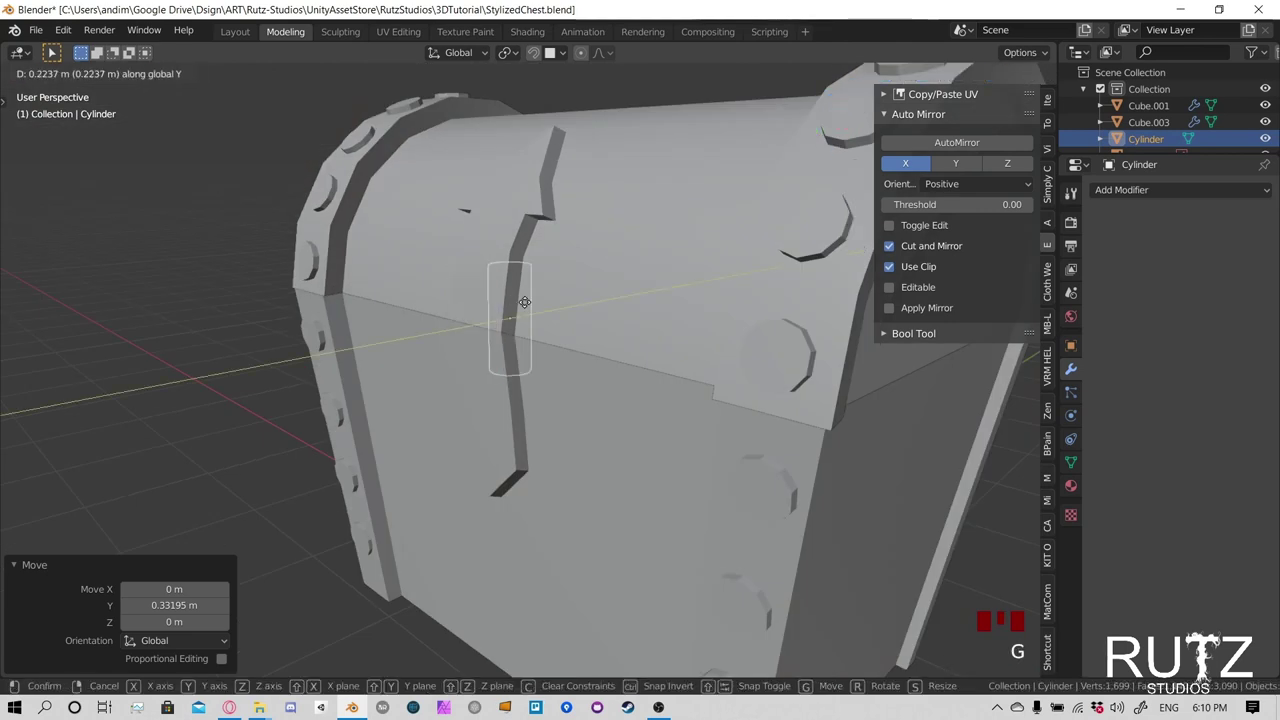
right_click(484, 336)
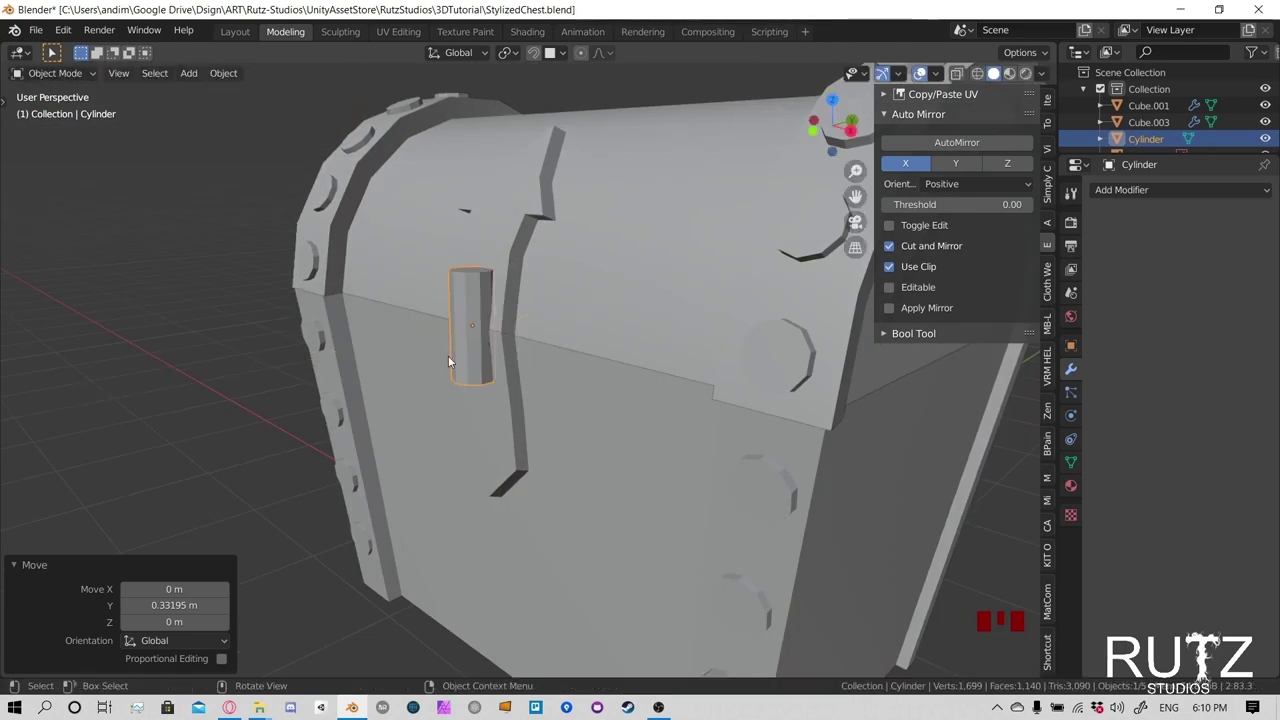
Rotate the cylinder 90° about the global Y axis so it lies horizontally across the clasp
key(r)
key(y)
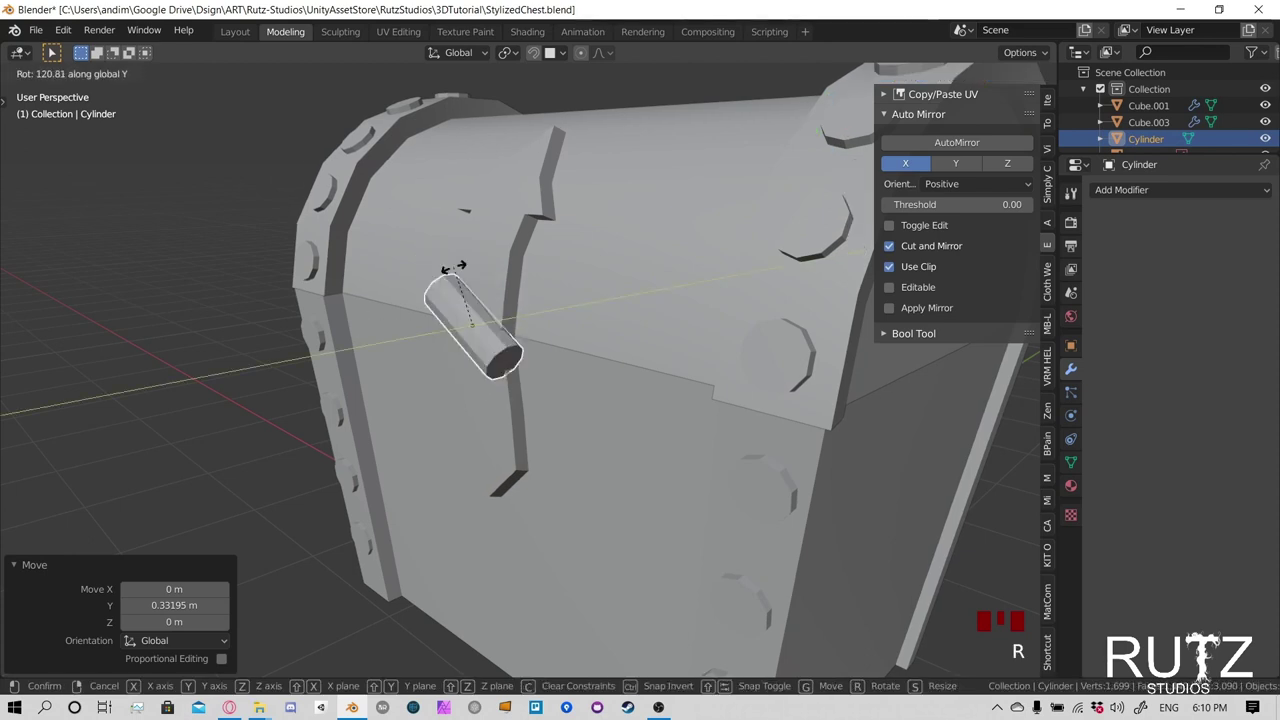
text(90)
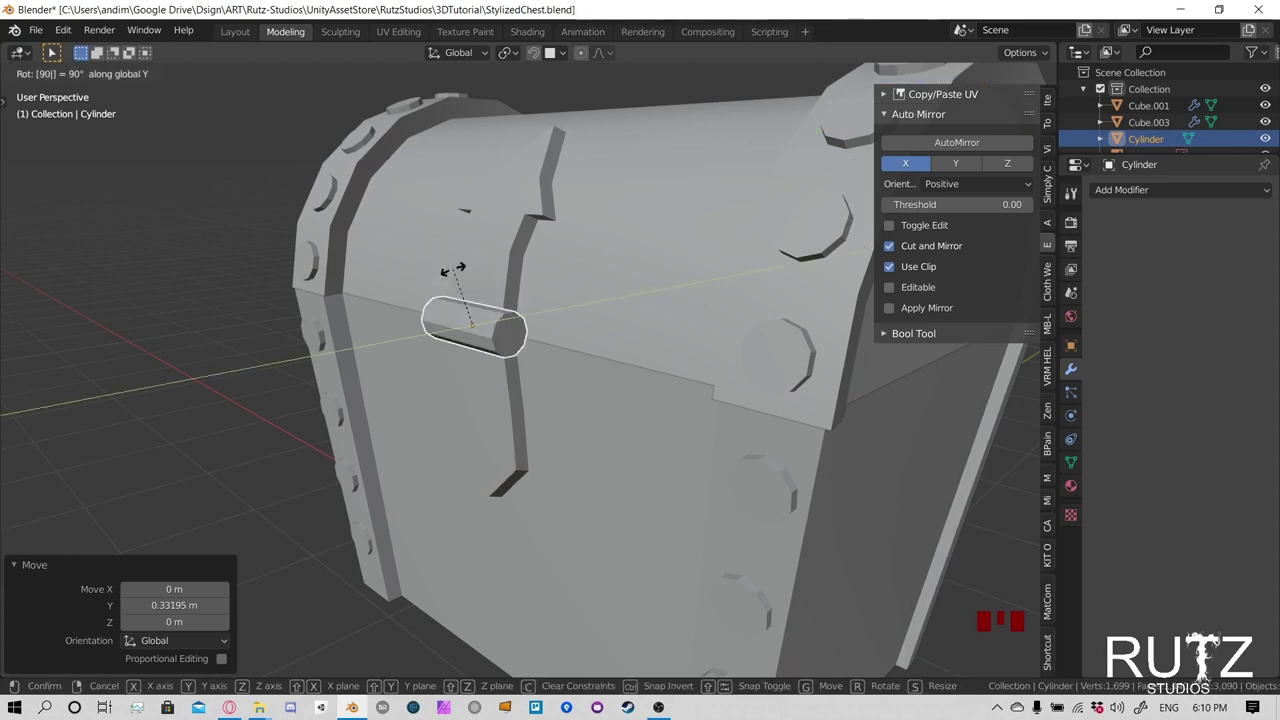
key(Return)
Push the horizontal cylinder about 0.057 m along Y, deeper into the clasp at the chest's front
middle_drag(452, 270, 618, 365)
scroll(535, 358, down, 2)
shift+middle_drag(537, 366, 587, 364)
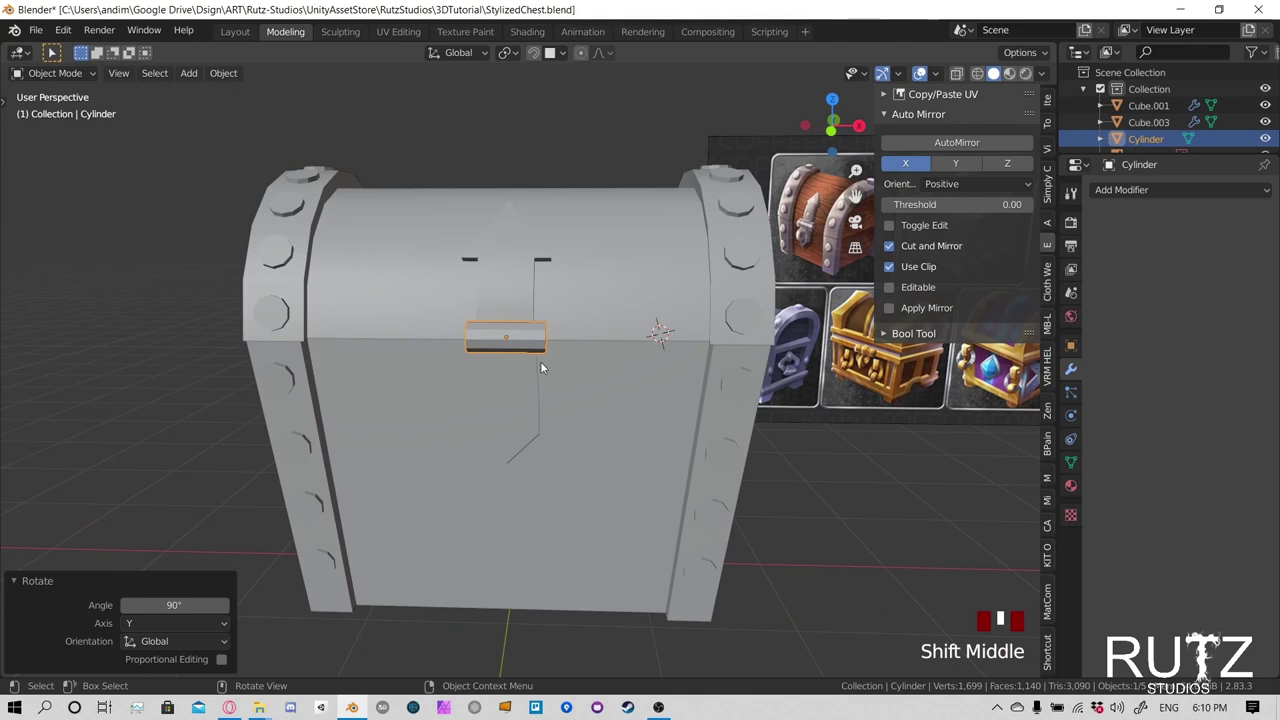
shift+middle_drag(540, 367, 451, 383)
scroll(445, 320, up, 3)
mouse_move(437, 323)
middle_down()
mouse_move(415, 318)
mouse_move(446, 322)
middle_up()
key(g)
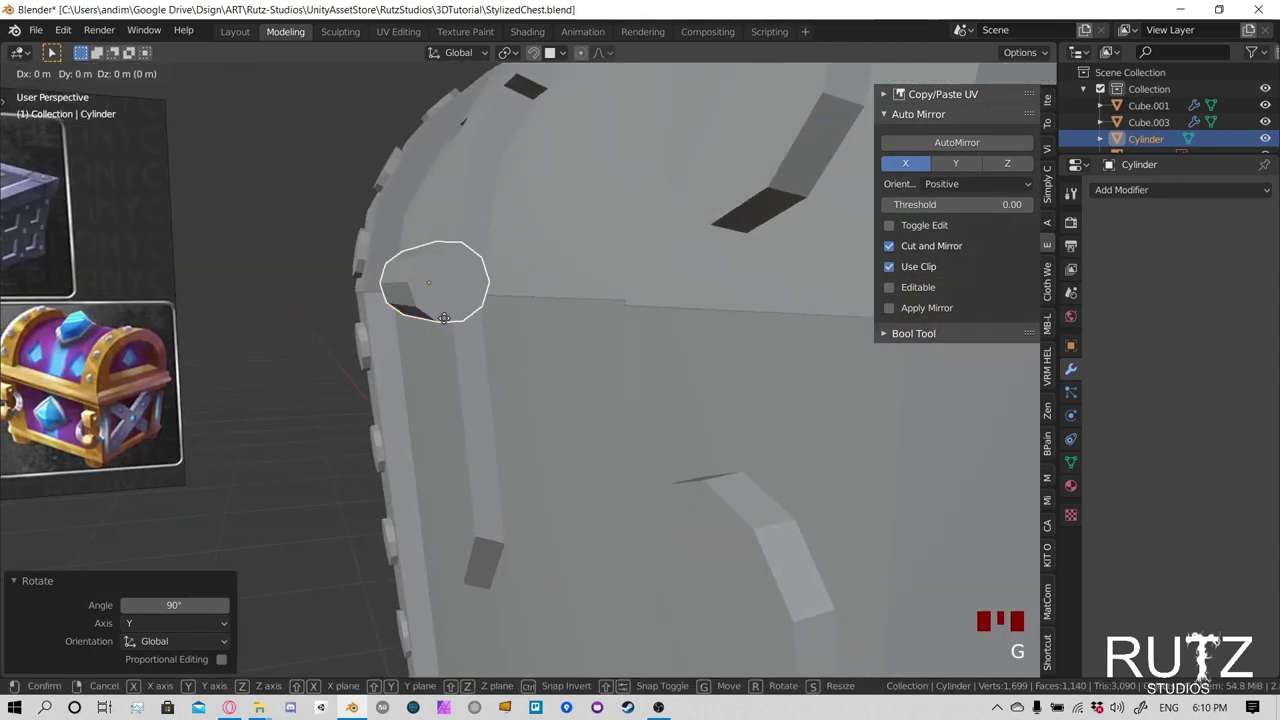
key(y)
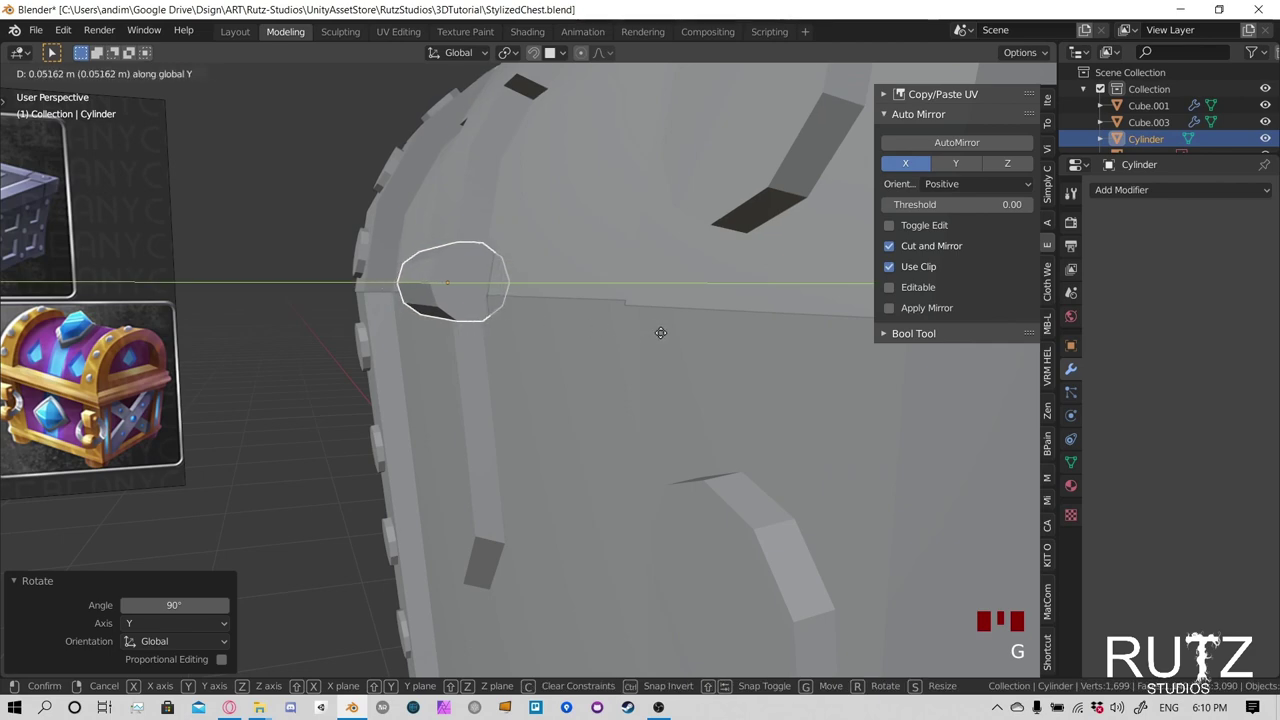
click(651, 331)
Lower the cylinder about 0.016 m along Z on the lid seam
middle_drag(651, 331, 694, 345)
scroll(627, 323, down, 2)
middle_drag(627, 323, 424, 319)
key(g)
key(z)
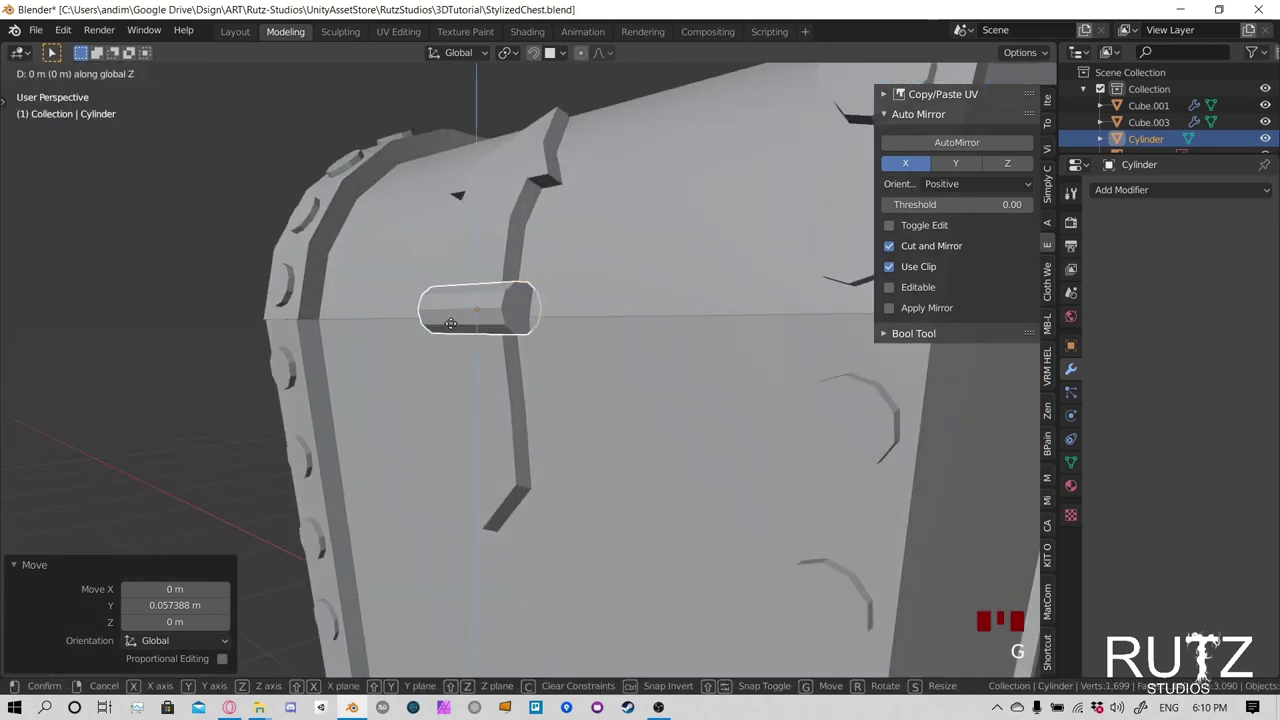
click(450, 362)
Separate the linked clasp plate below the cylinder from the chest body mesh into its own object
middle_drag(564, 380, 514, 392)
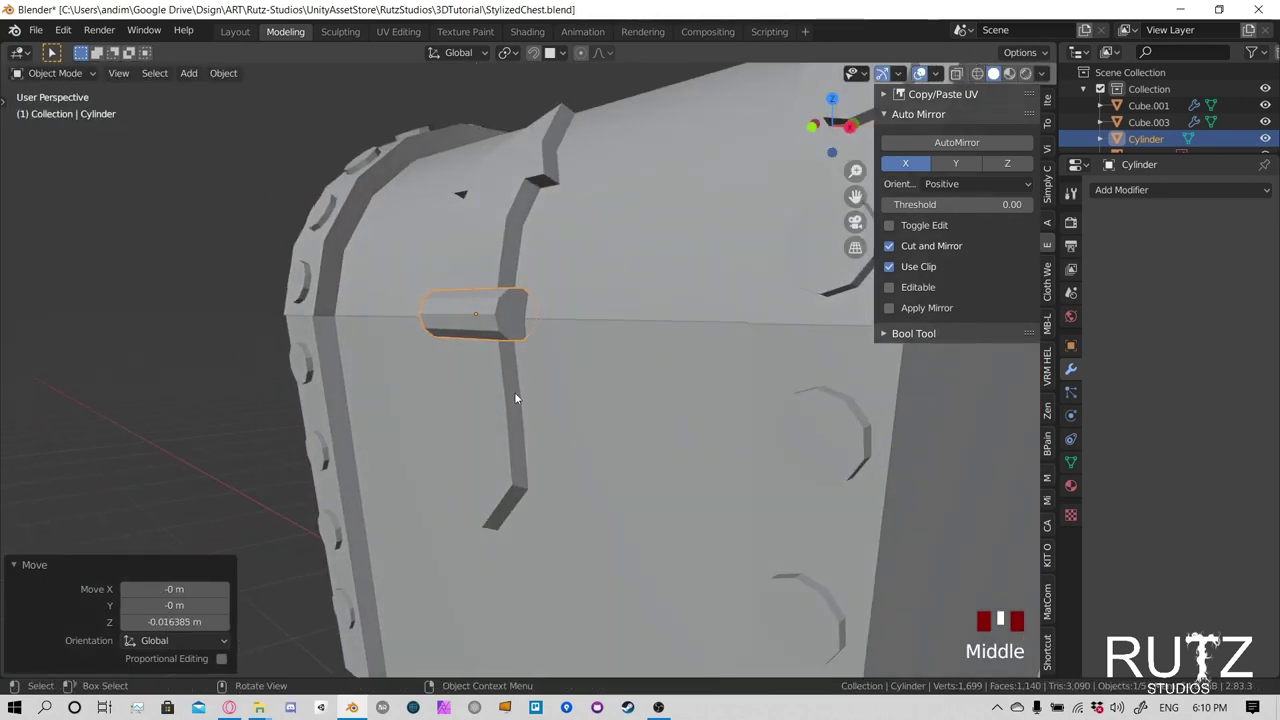
click(493, 390)
key(Tab)
click(503, 440)
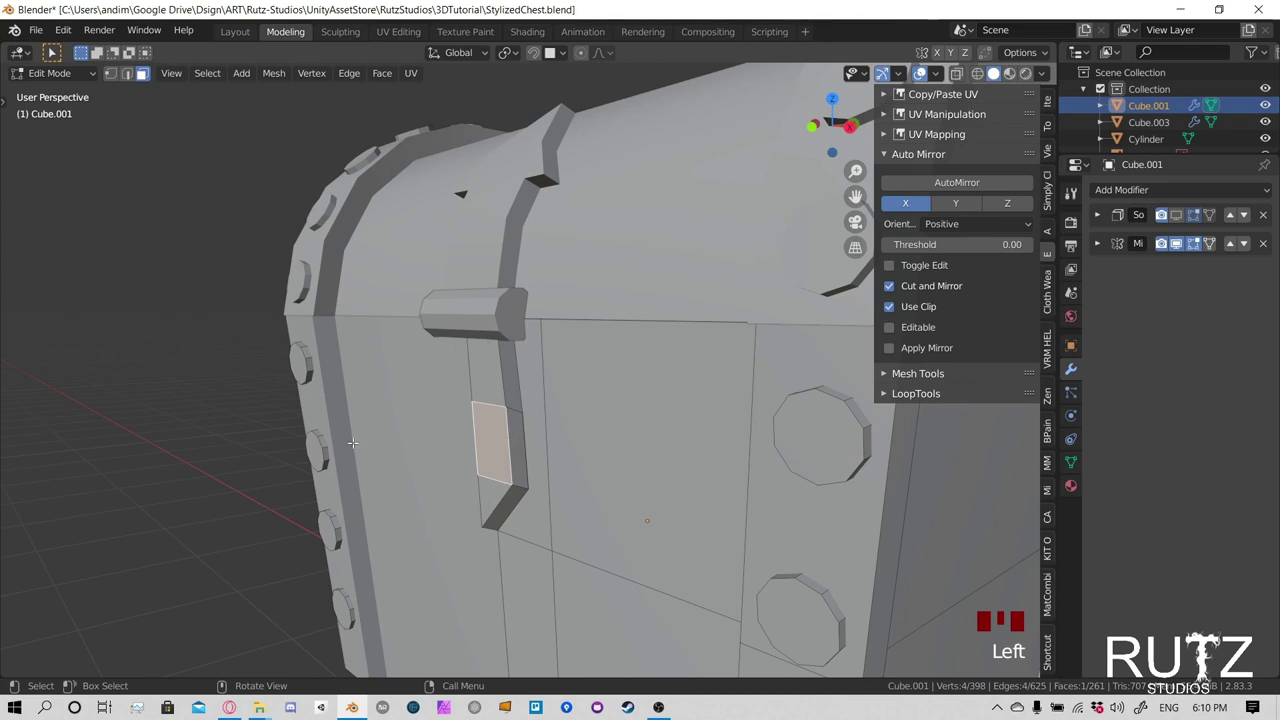
click(505, 386)
click(504, 396)
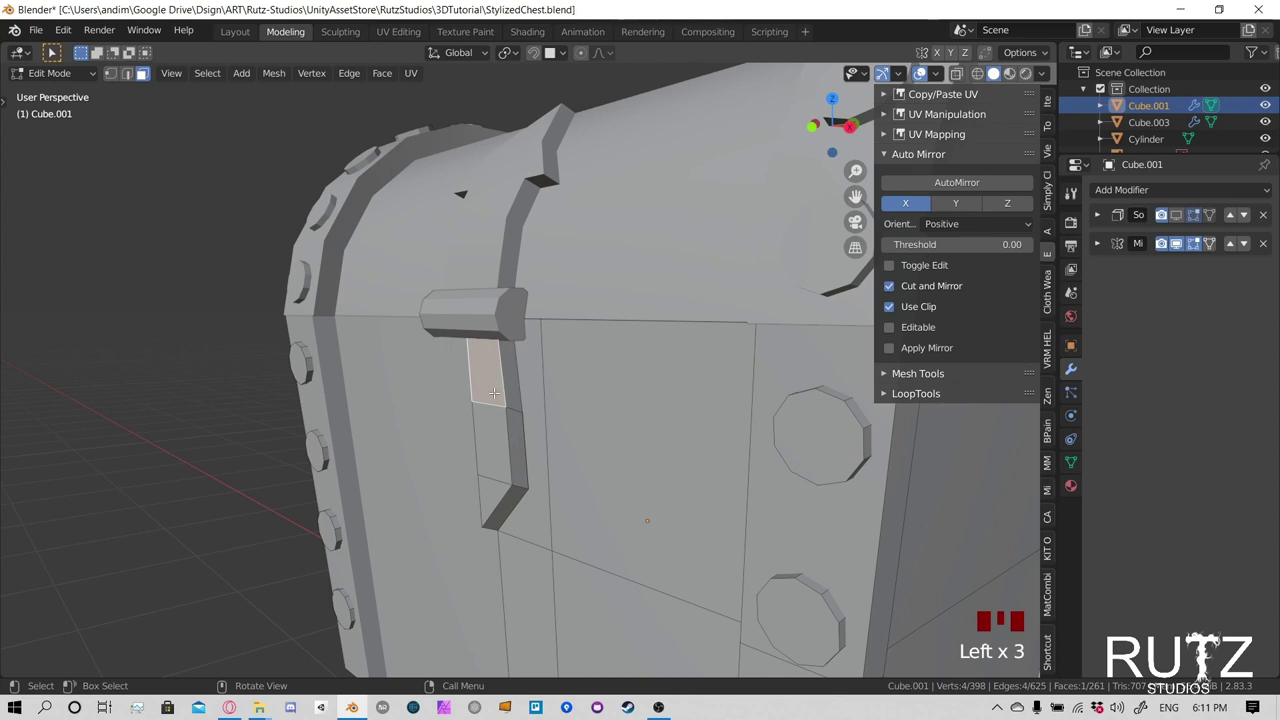
key(l)
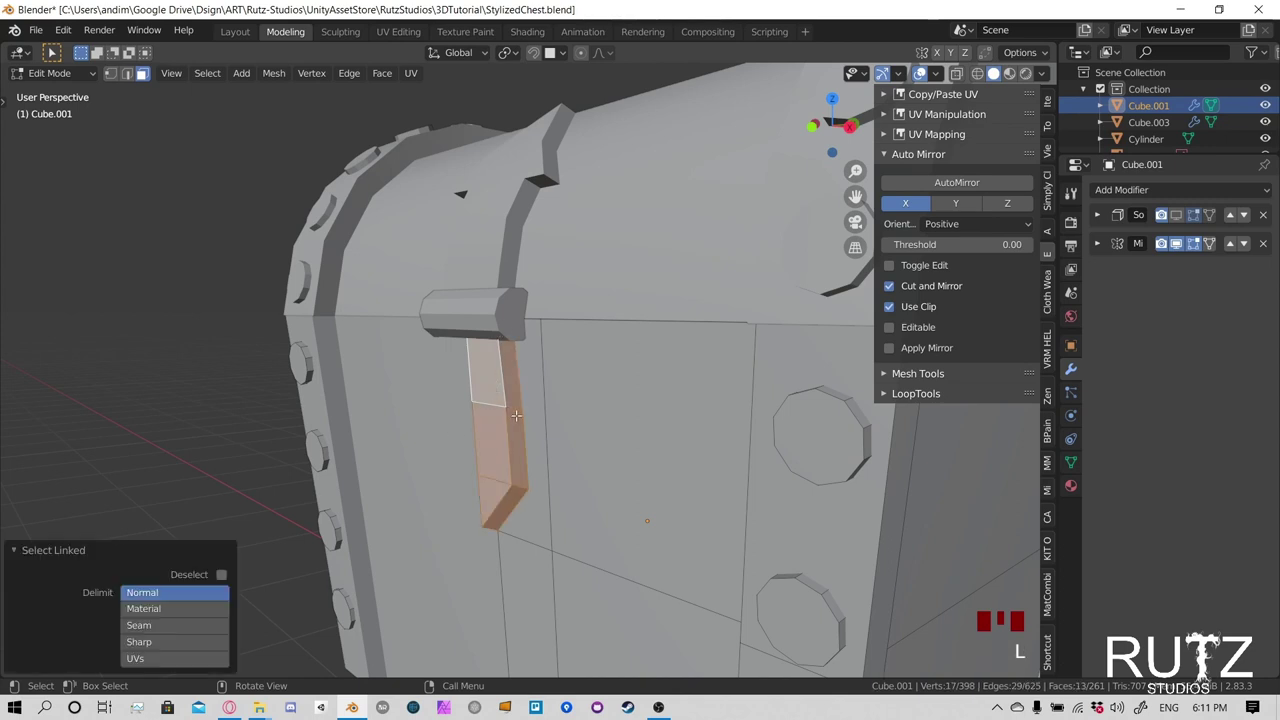
key(p)
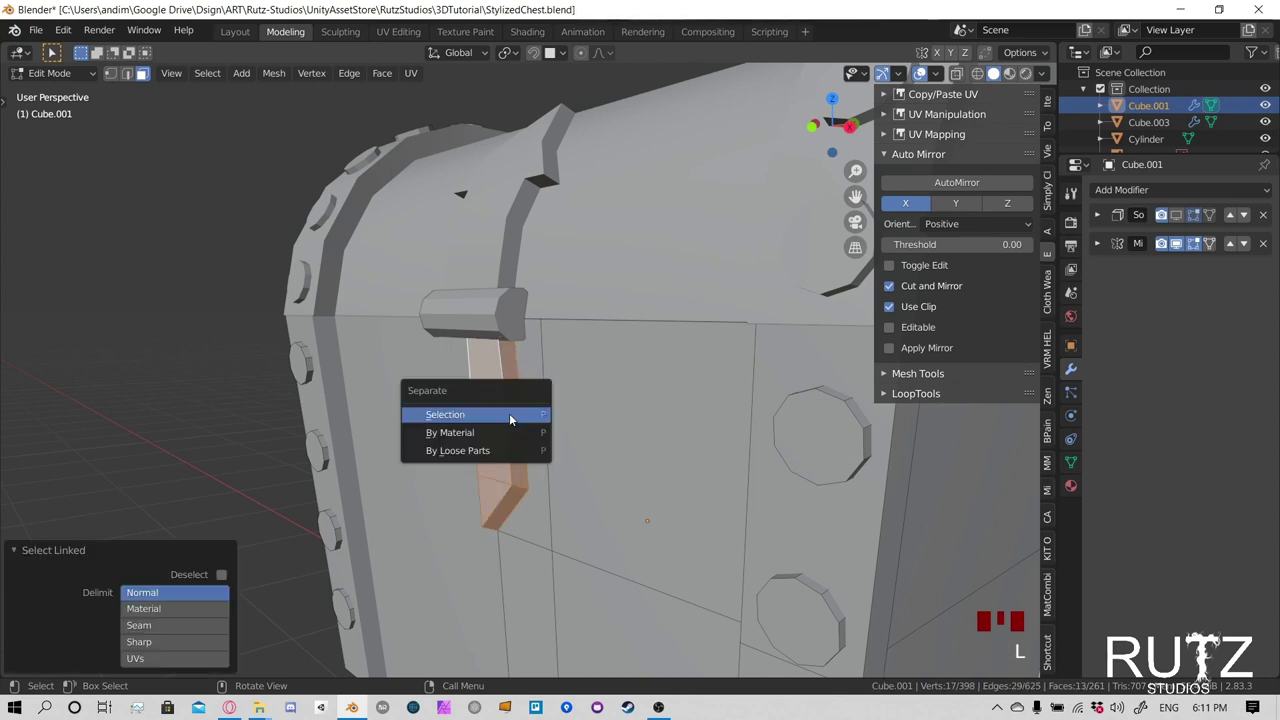
click(509, 413)
middle_drag(509, 413, 566, 413)
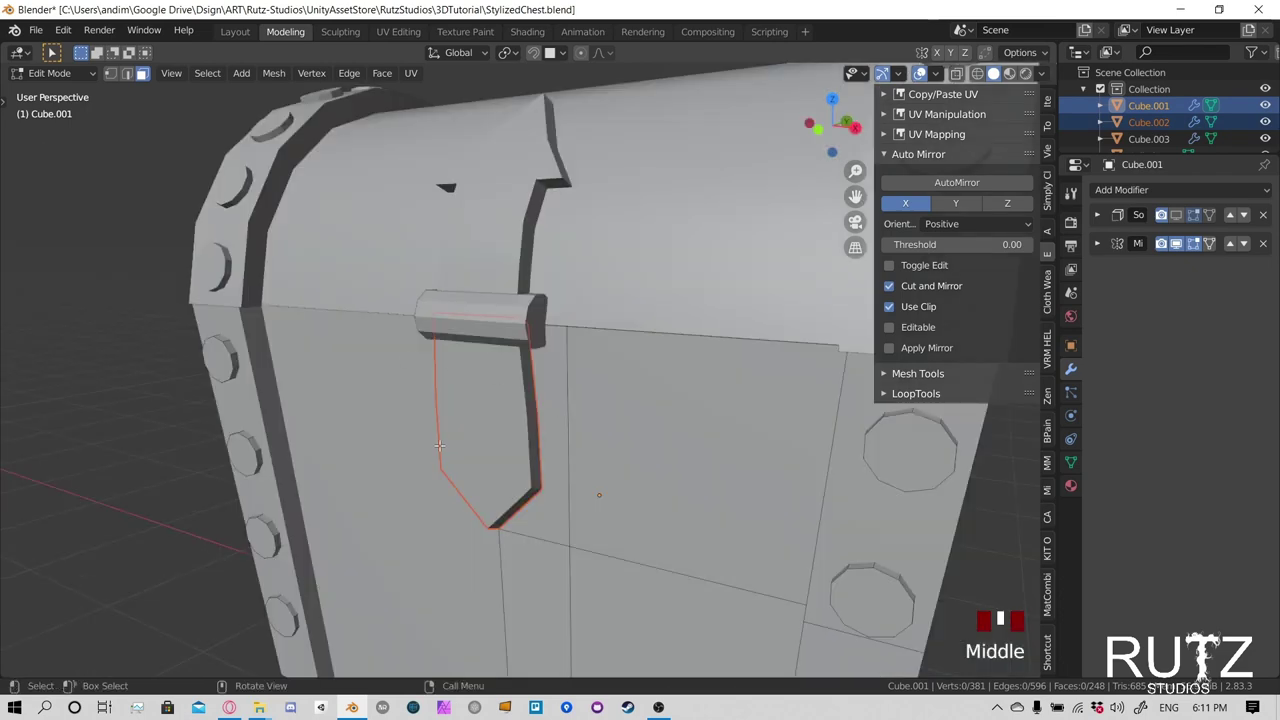
key(Tab)
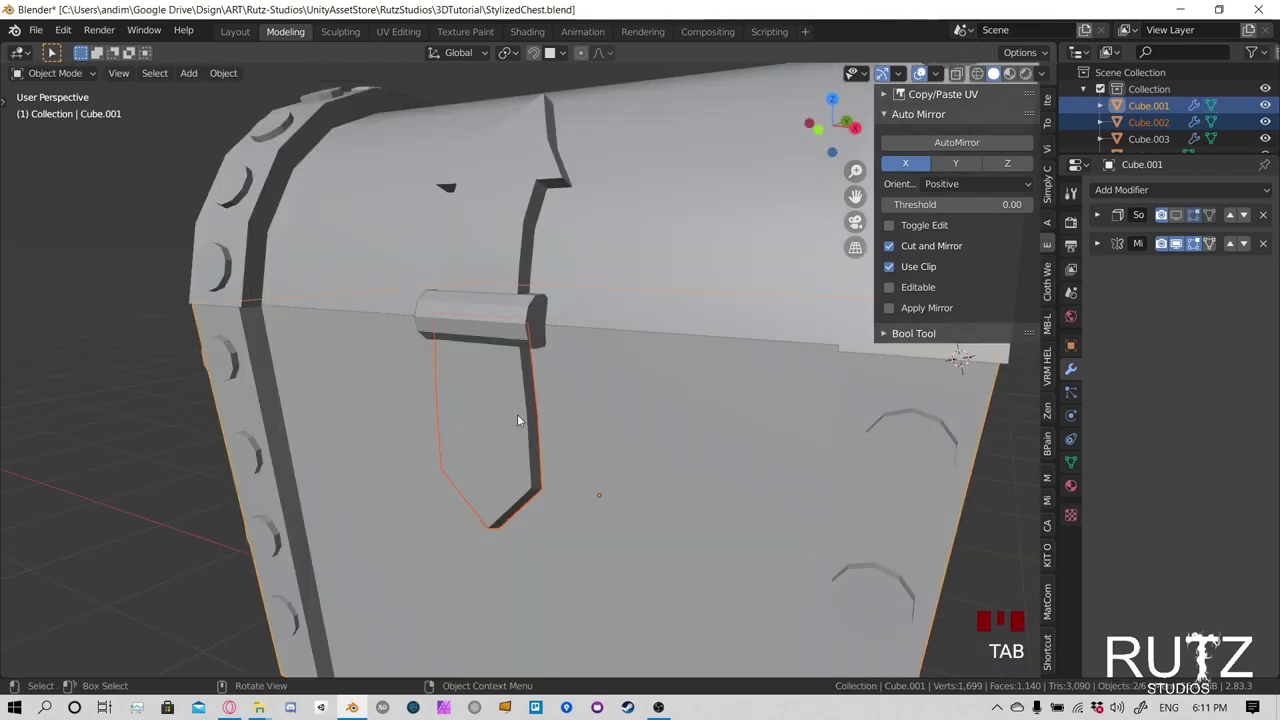
click(515, 421)
middle_drag(508, 428, 620, 378)
shift+click(591, 304)
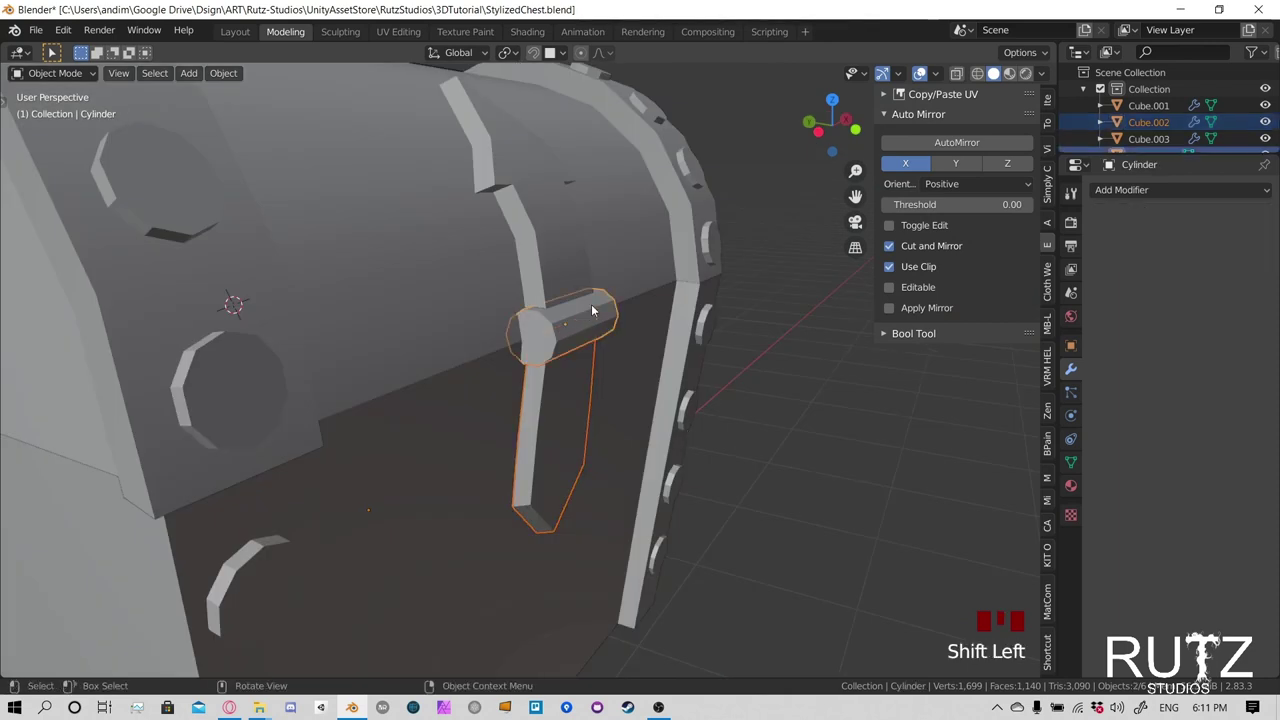
middle_drag(601, 409, 535, 308)
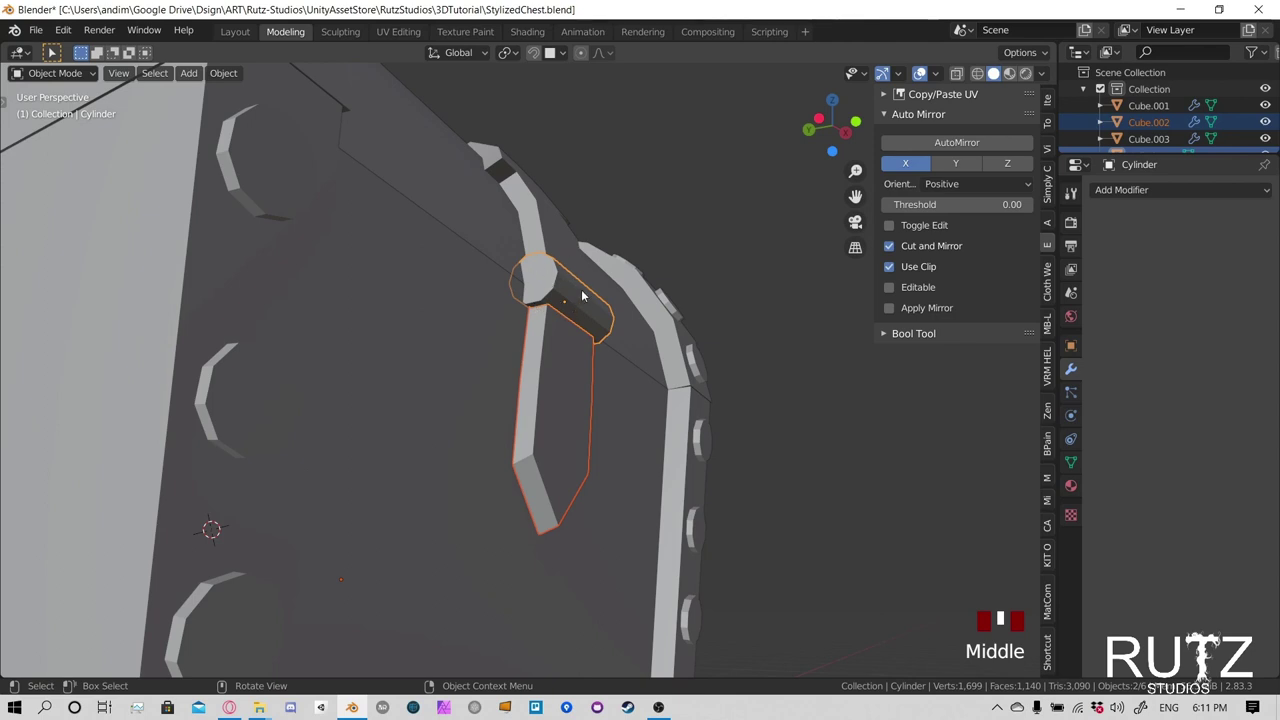
Shade the clasp's horizontal cylinder smooth and enable Auto Smooth for its normals at a 30° angle
click(583, 296)
click(598, 300)
right_click(587, 304)
click(587, 304)
middle_drag(587, 304, 537, 312)
right_click(498, 287)
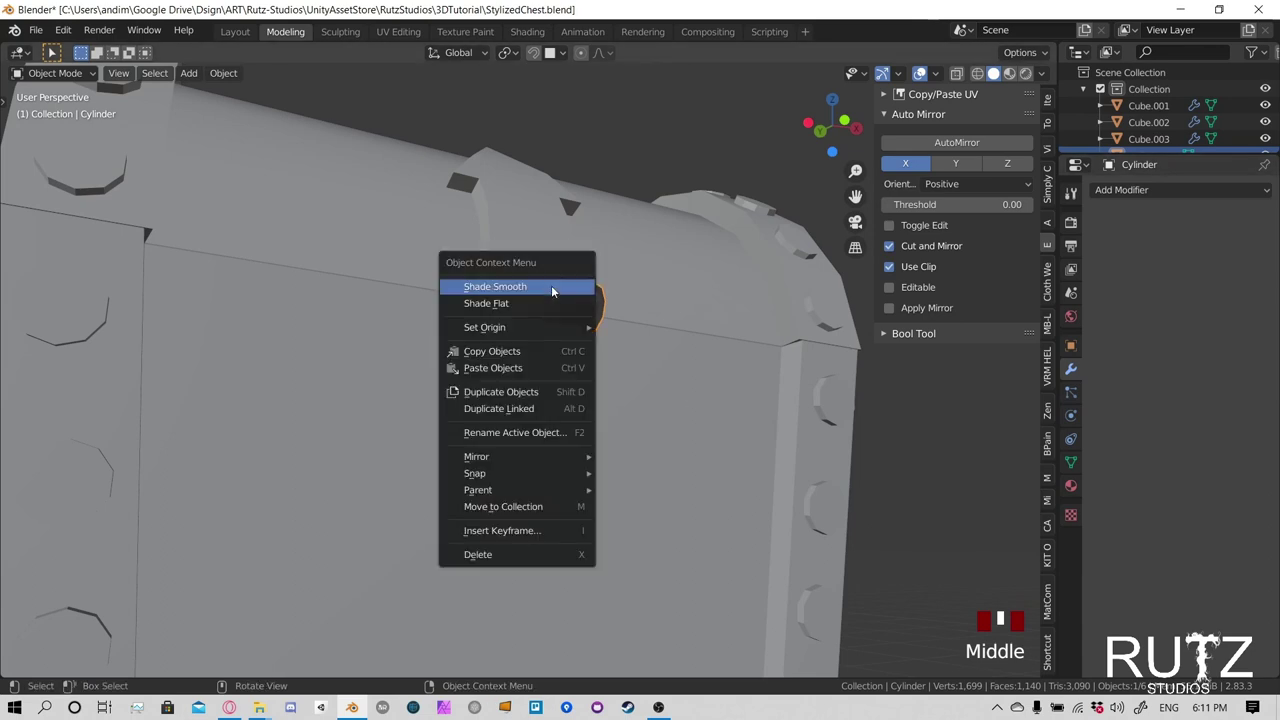
right_click(498, 287)
click(1071, 462)
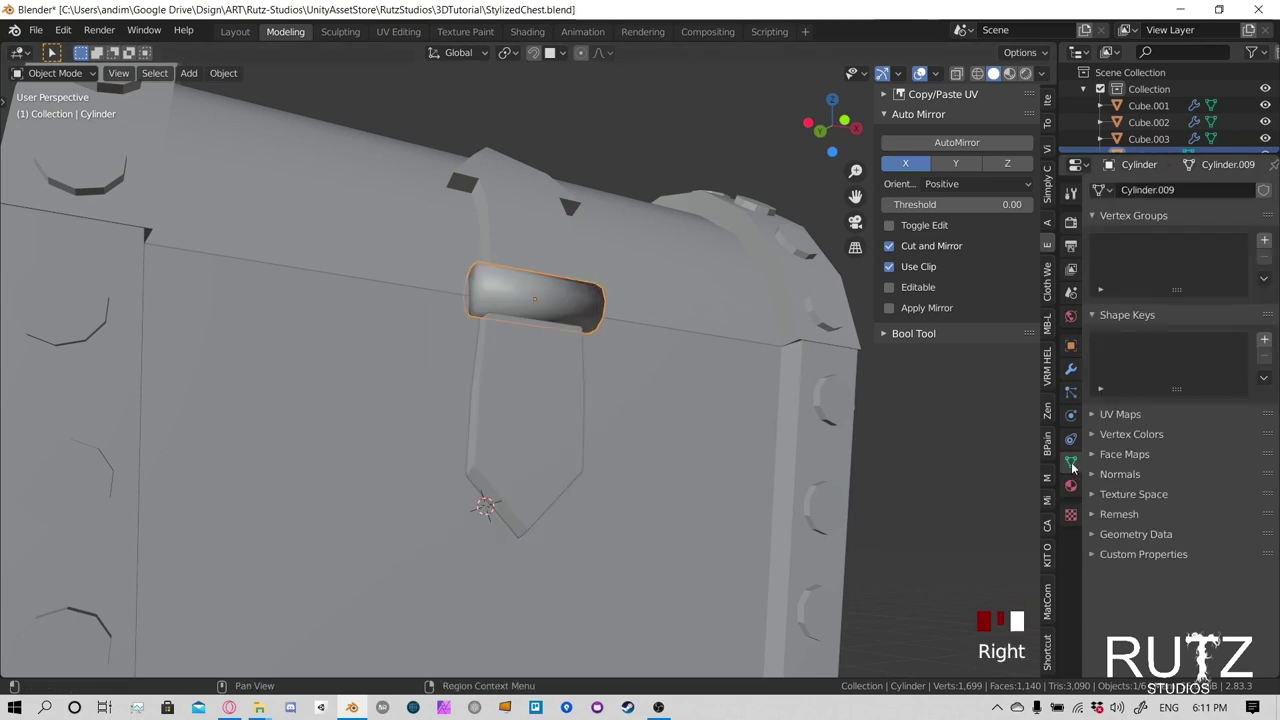
click(1112, 474)
click(1118, 494)
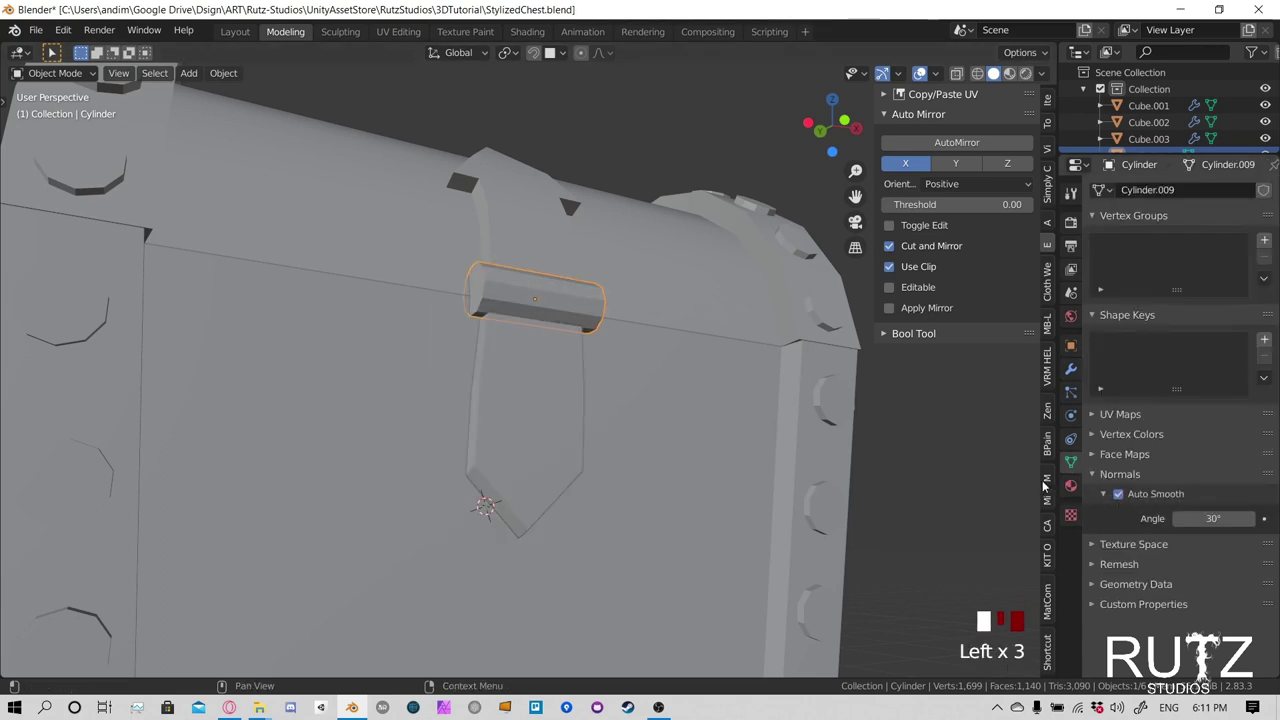
middle_drag(700, 350, 583, 407)
Examine the clasp plate, cylinder and lid from several angles at the chest's front
click(489, 423)
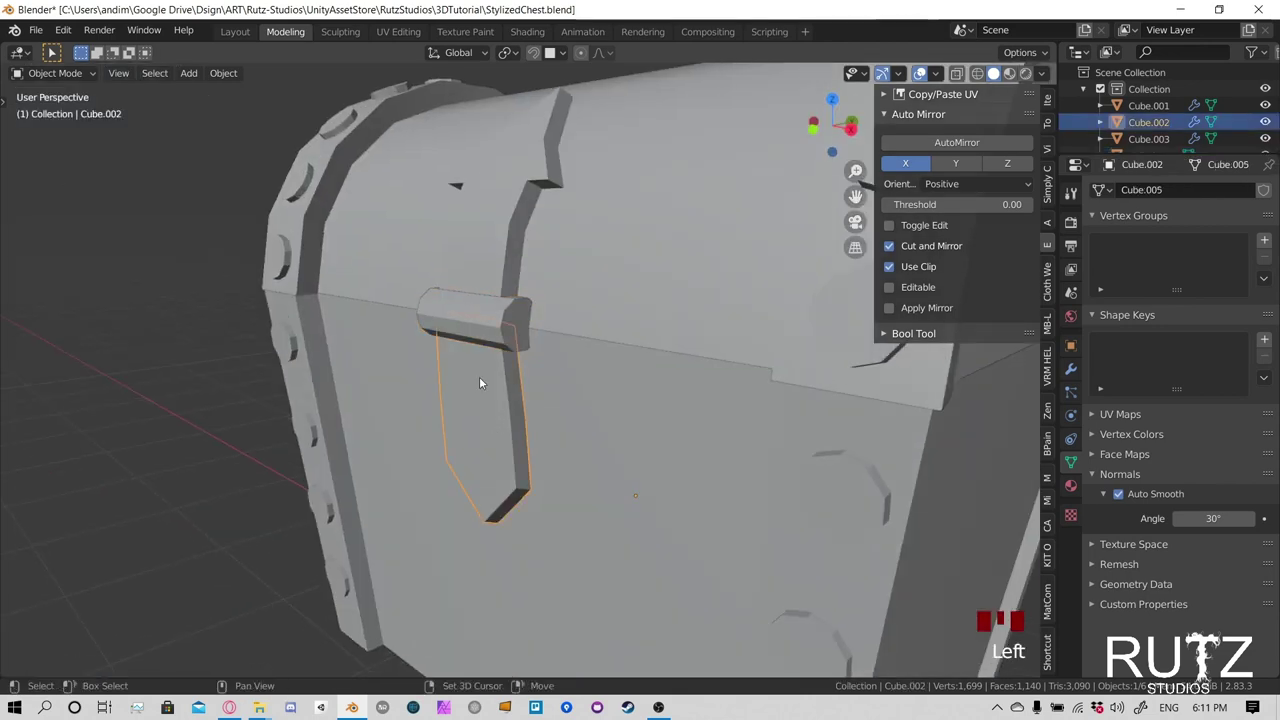
shift+middle_drag(480, 380, 543, 470)
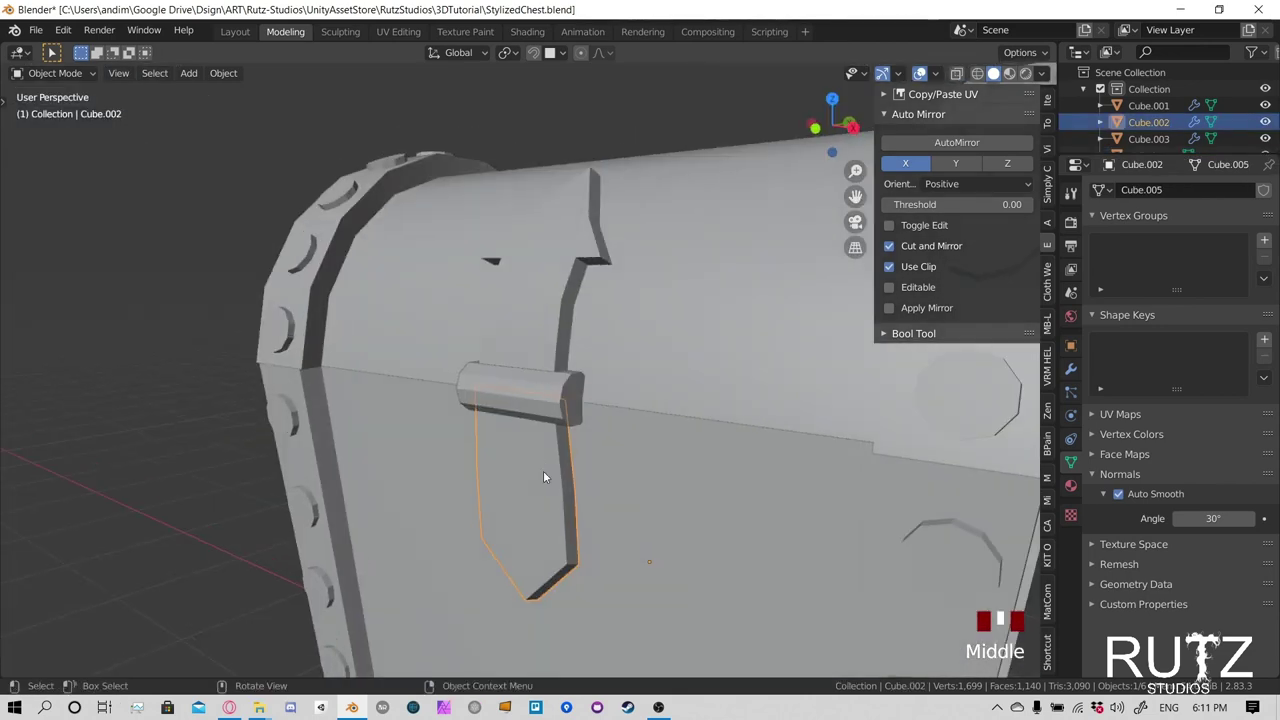
click(541, 470)
click(538, 306)
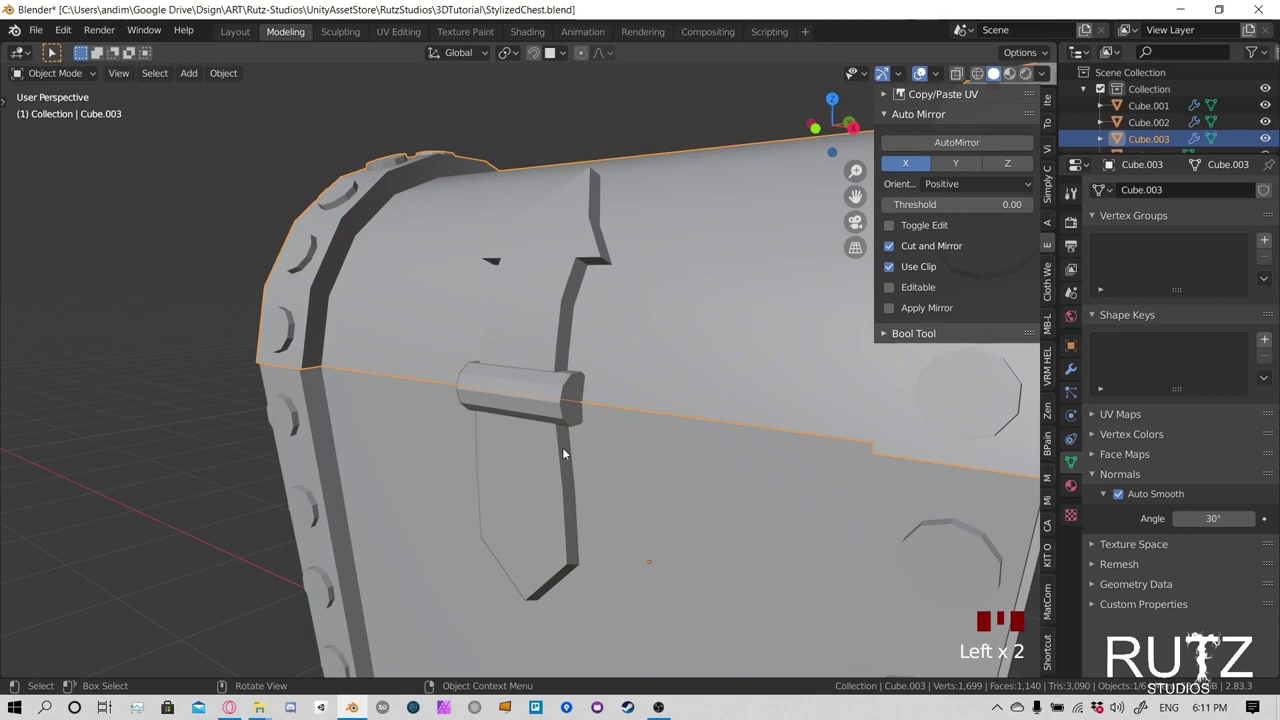
click(537, 468)
middle_drag(537, 468, 648, 419)
shift+click(486, 418)
middle_drag(533, 503, 617, 477)
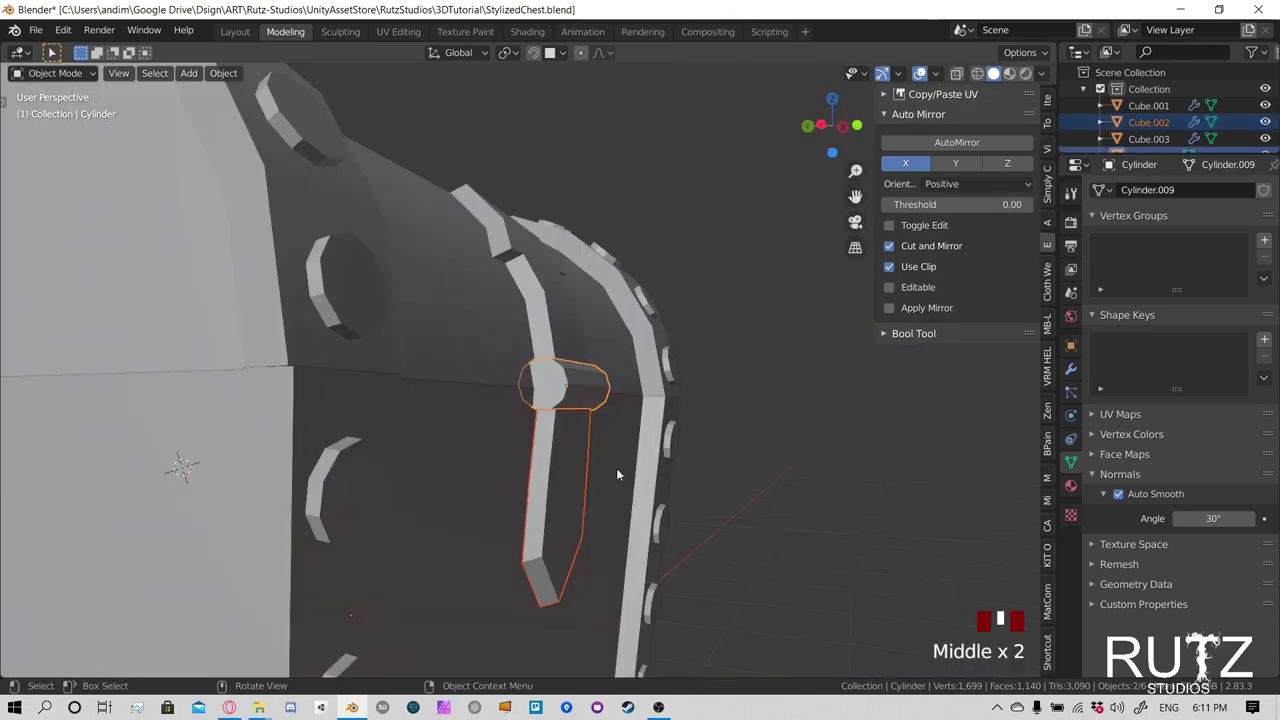
scroll(743, 489, down, 2)
middle_drag(743, 489, 855, 385)
scroll(521, 421, up, 2)
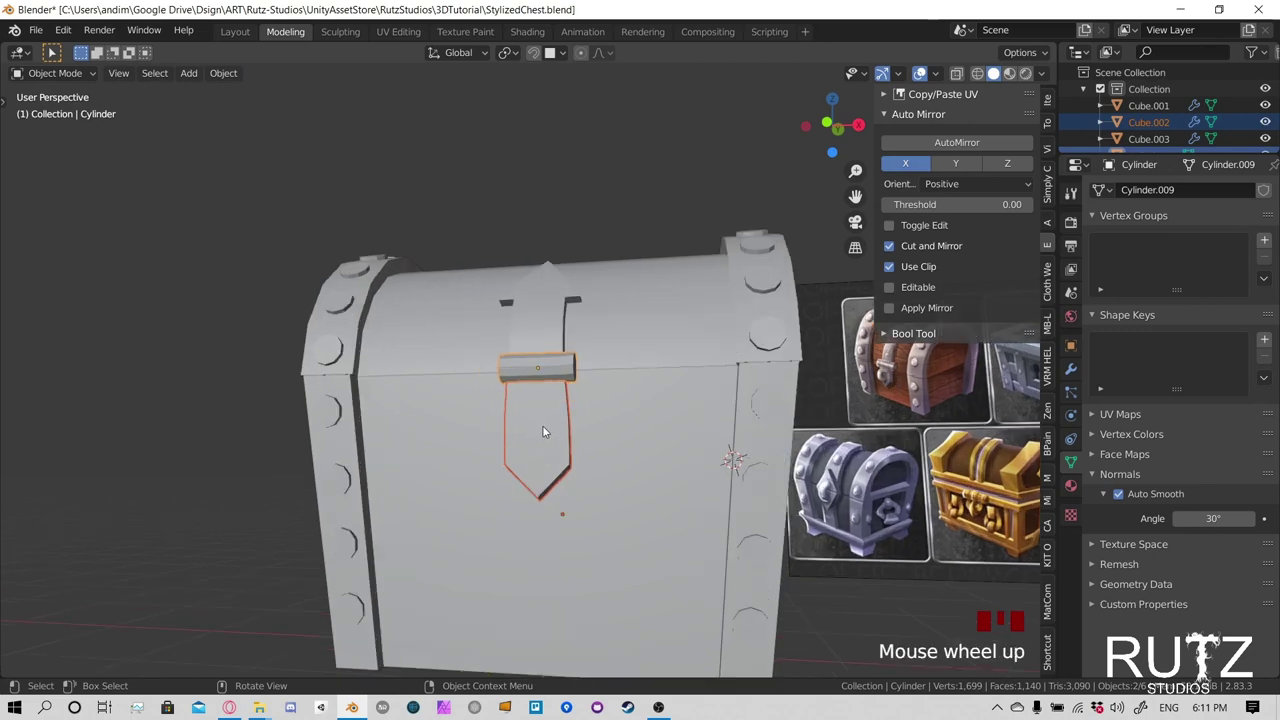
shift+middle_drag(542, 425, 427, 428)
key(Tab)
key(Tab)
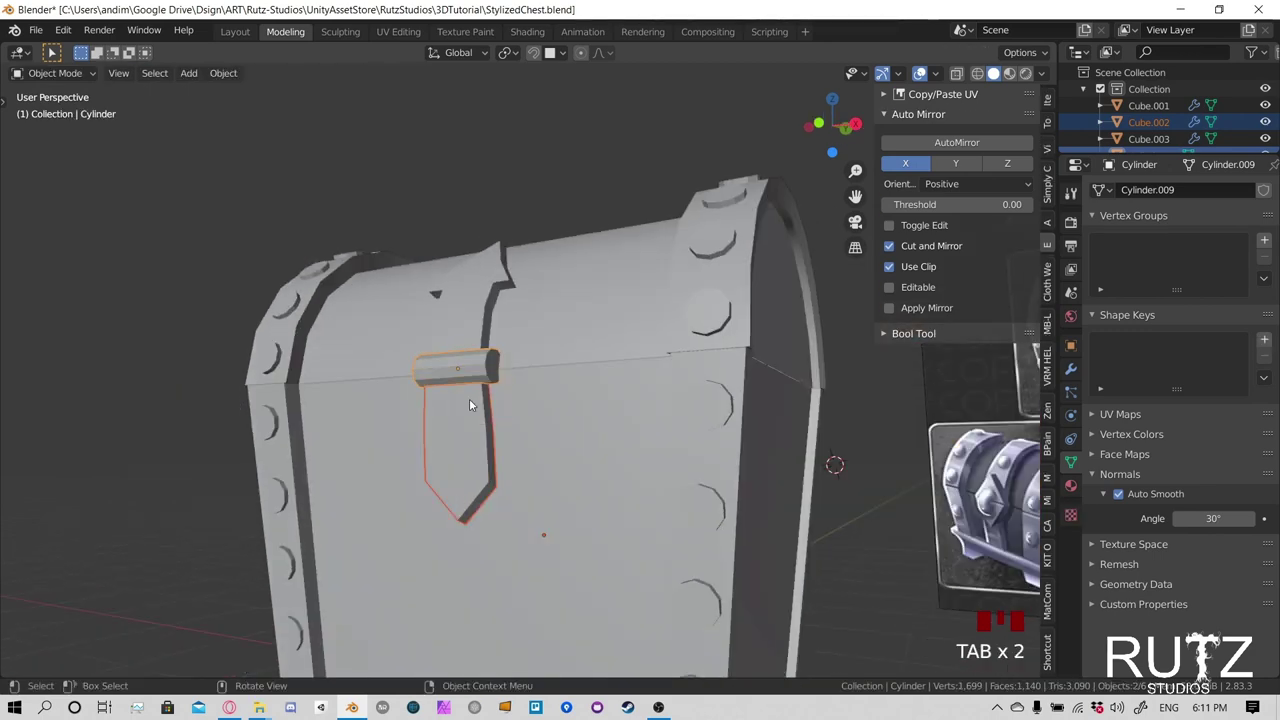
click(470, 397)
click(458, 177)
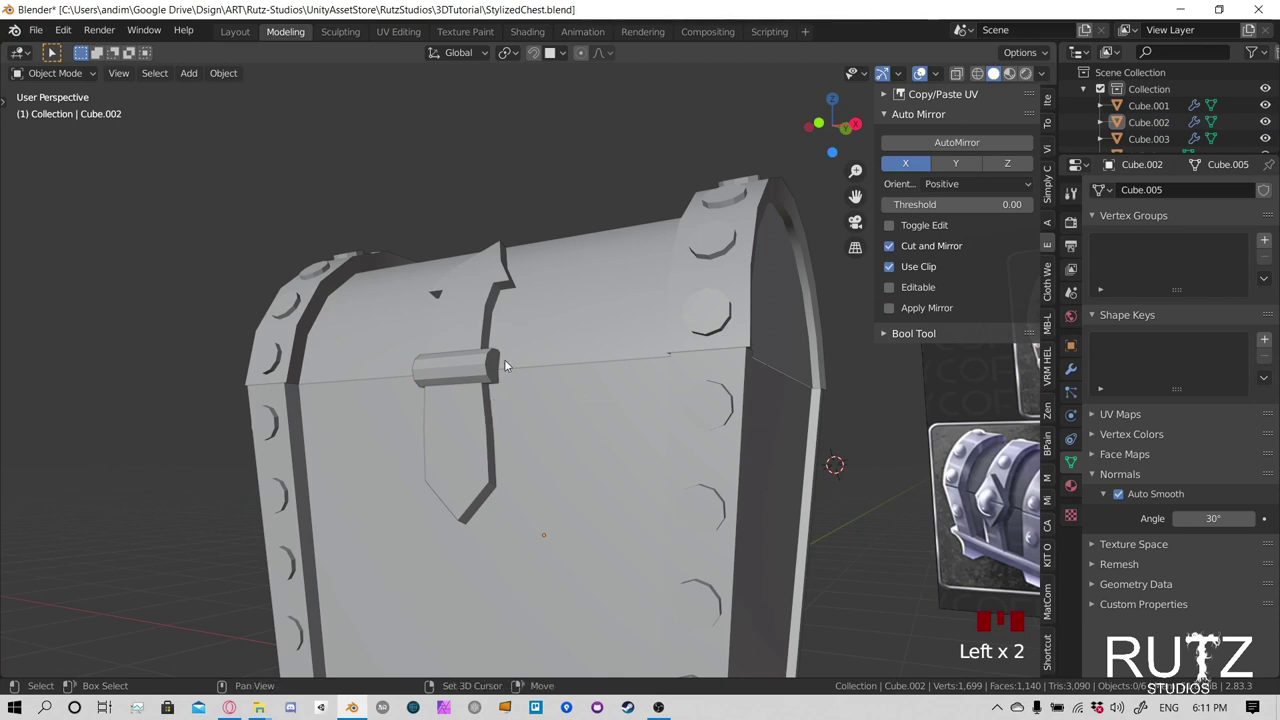
scroll(504, 359, down, 2)
click(55, 73)
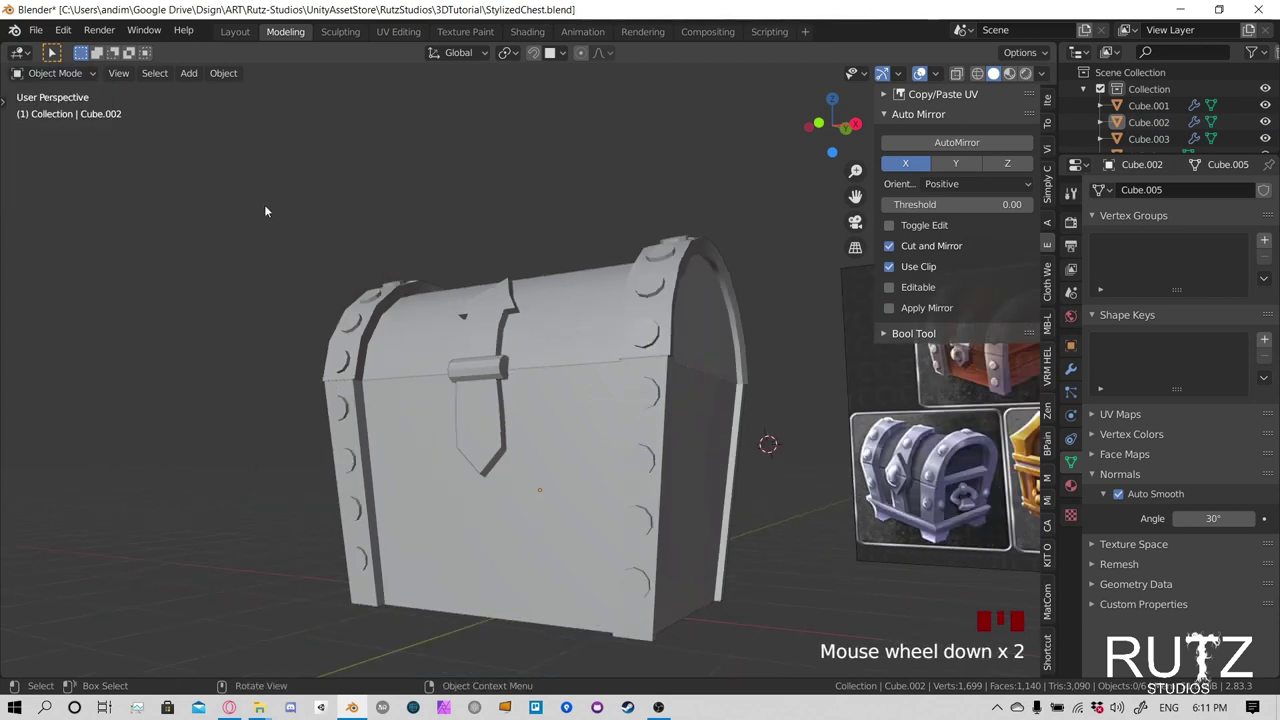
Add a Bezier circle curve with a 1 m radius at the 3D cursor
middle_drag(265, 211, 370, 299)
key(shift+a)
mouse_move(439, 323)
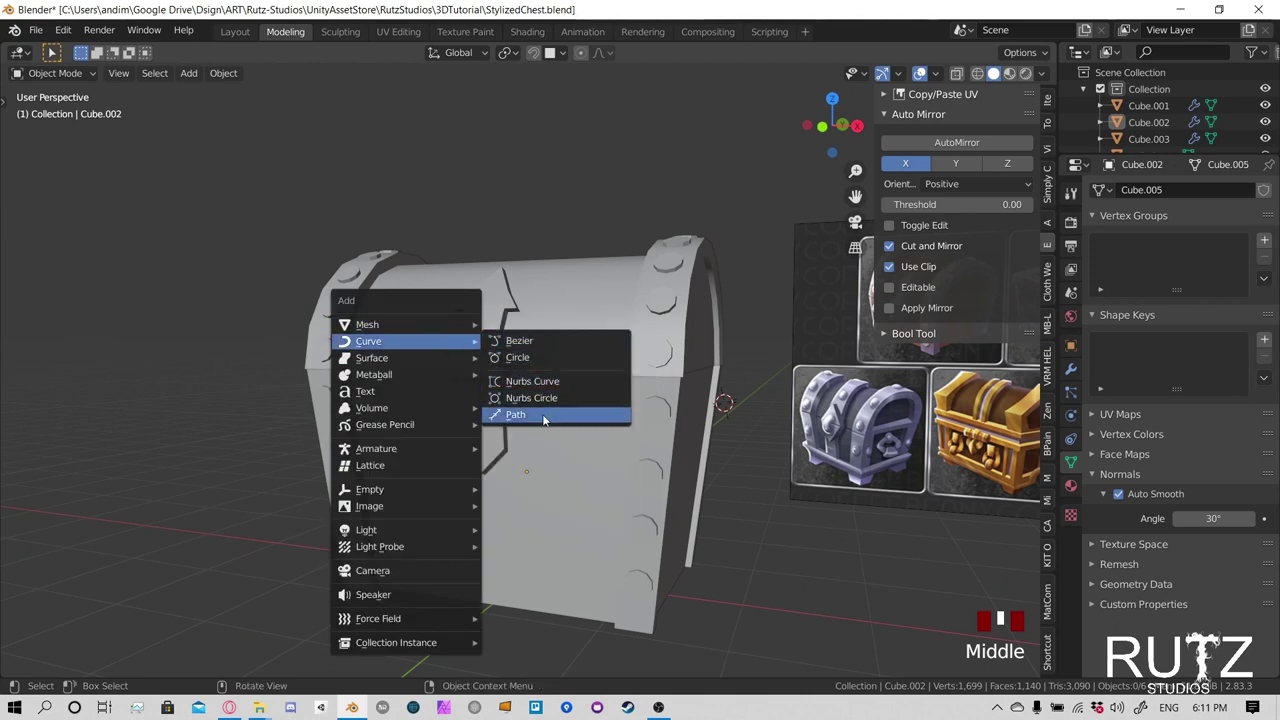
click(537, 358)
scroll(566, 420, down, 4)
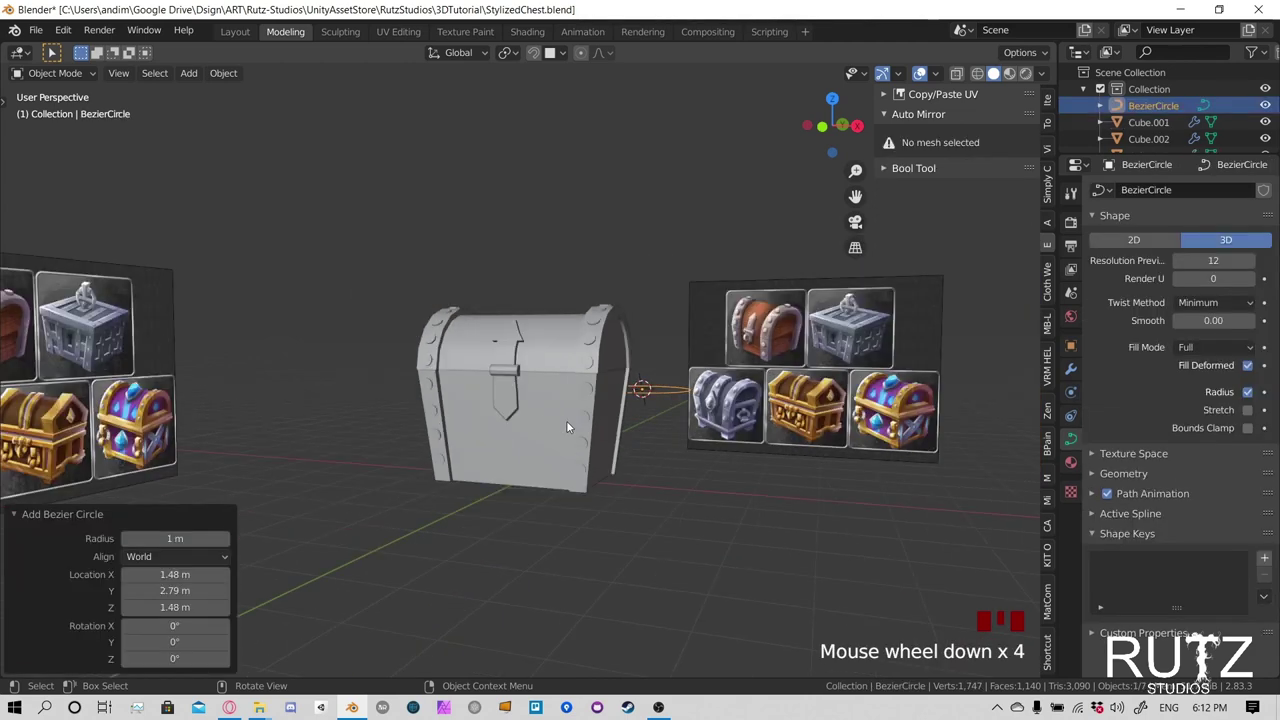
Move the Bezier circle about -5.70 m along Y to the space in front of the chest
middle_drag(566, 420, 746, 484)
key(g)
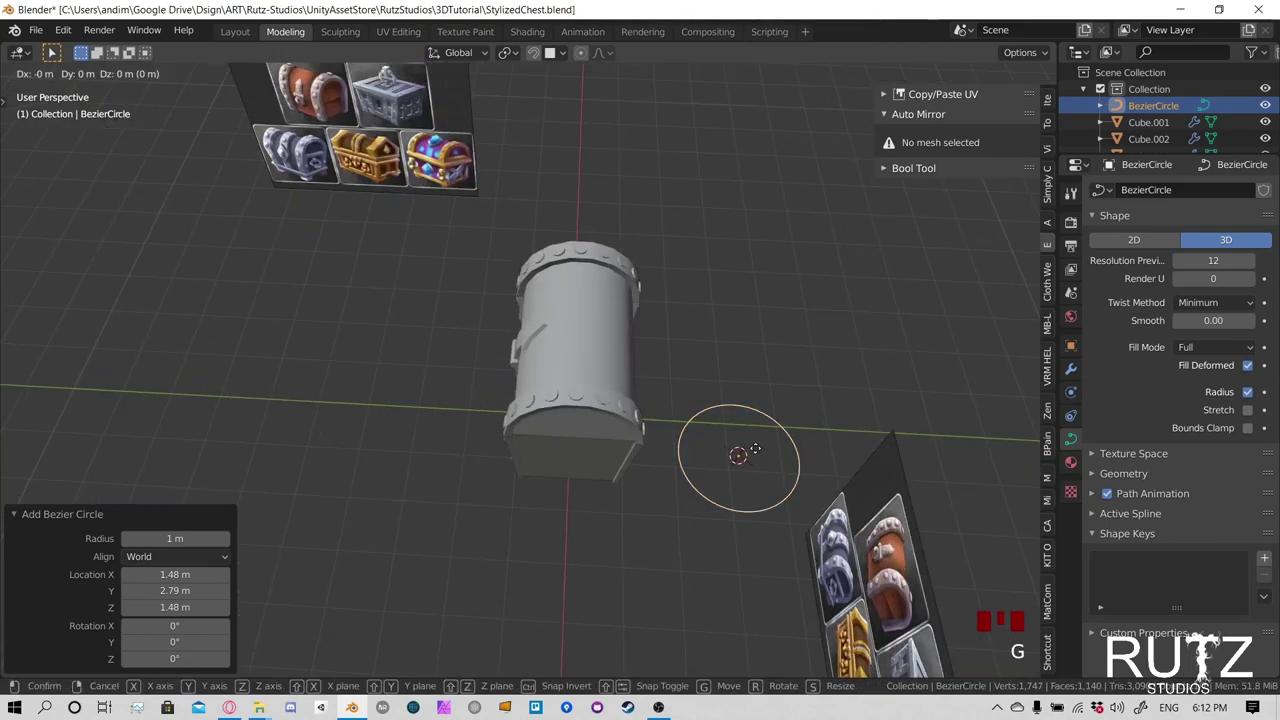
key(y)
click(418, 423)
Move the Bezier circle about -1.44 m along X toward the middle of the chest's front
middle_drag(418, 423, 665, 484)
scroll(526, 423, up, 3)
shift+middle_drag(593, 418, 650, 420)
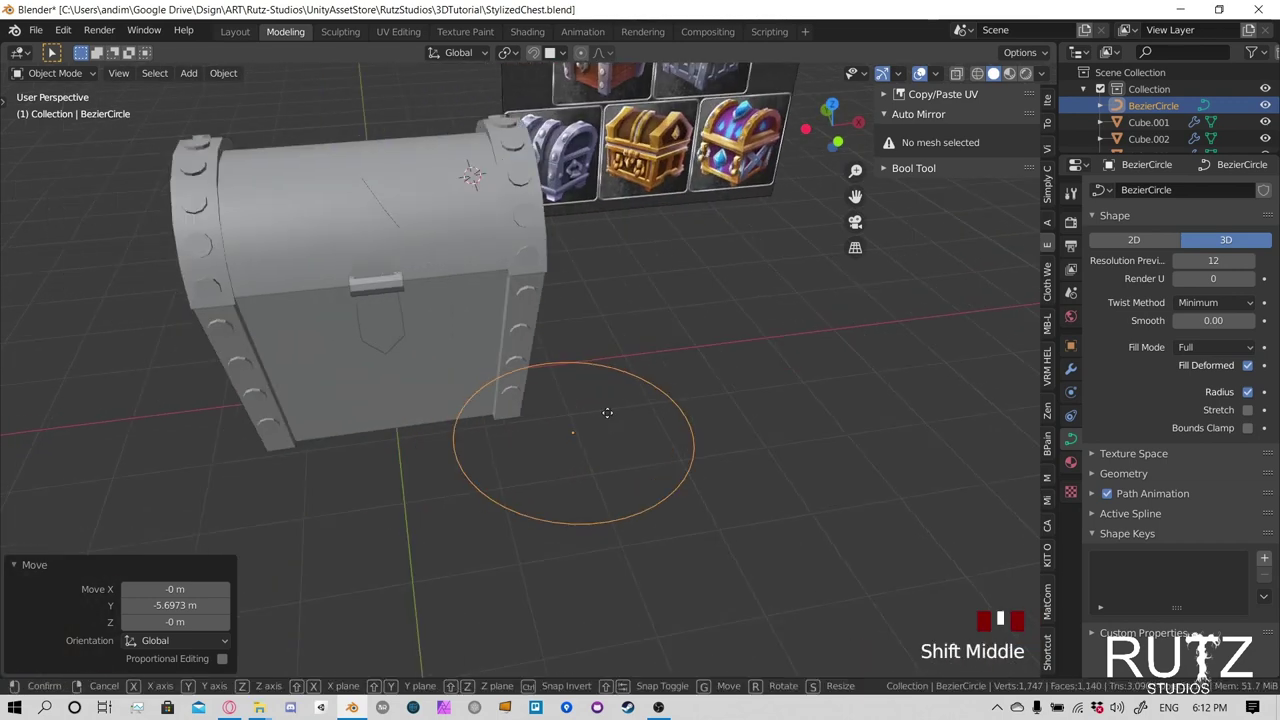
key(g)
key(x)
click(430, 416)
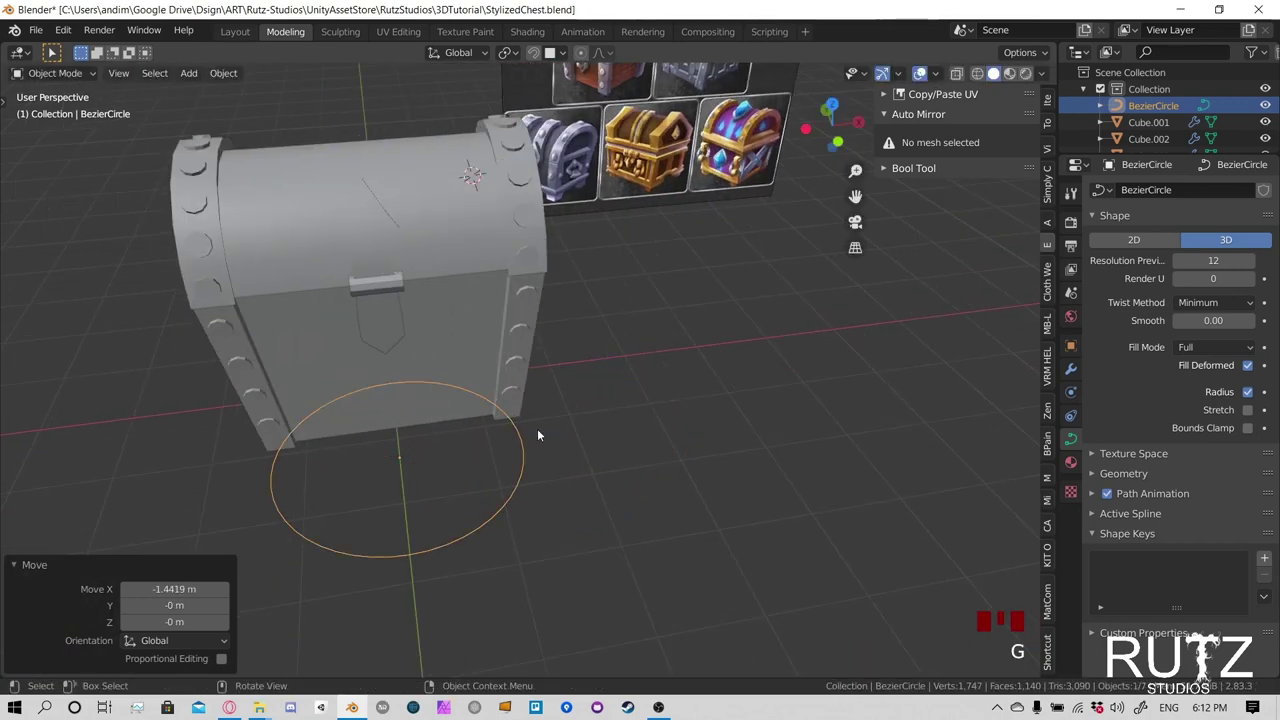
Scale the Bezier circle down uniformly to about 0.195 of its size
middle_drag(537, 428, 570, 428)
key(s)
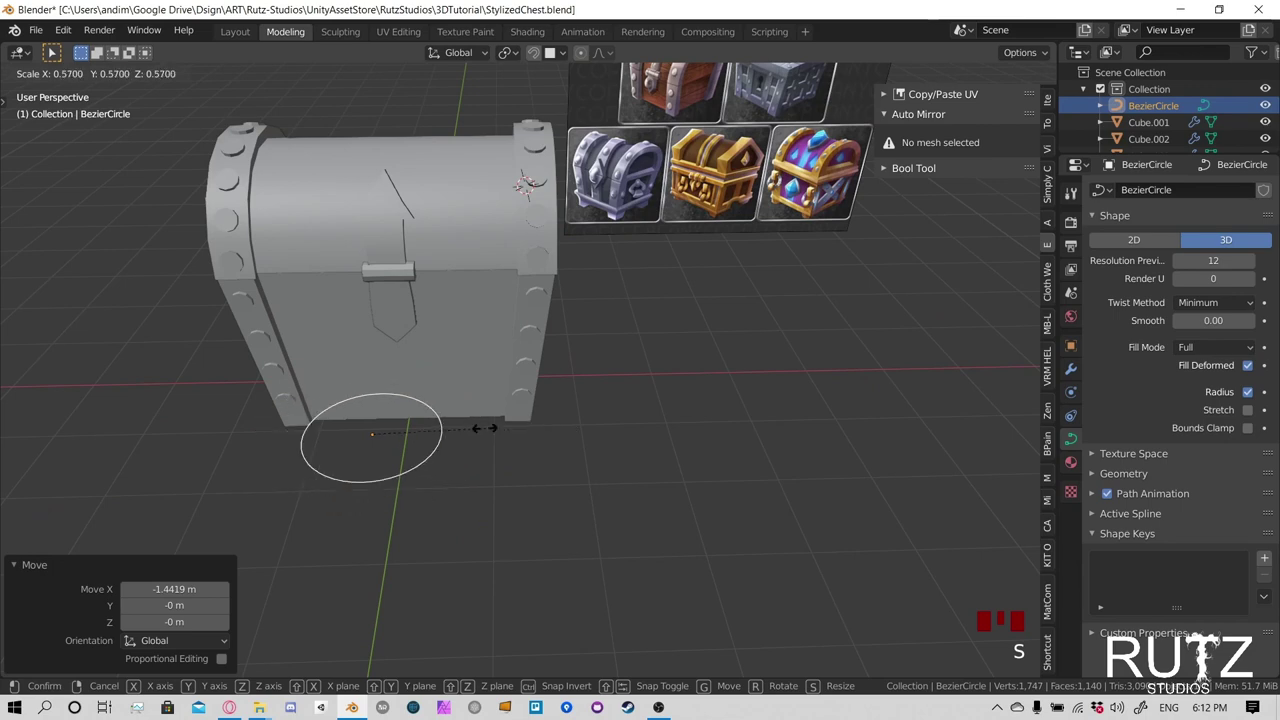
click(410, 428)
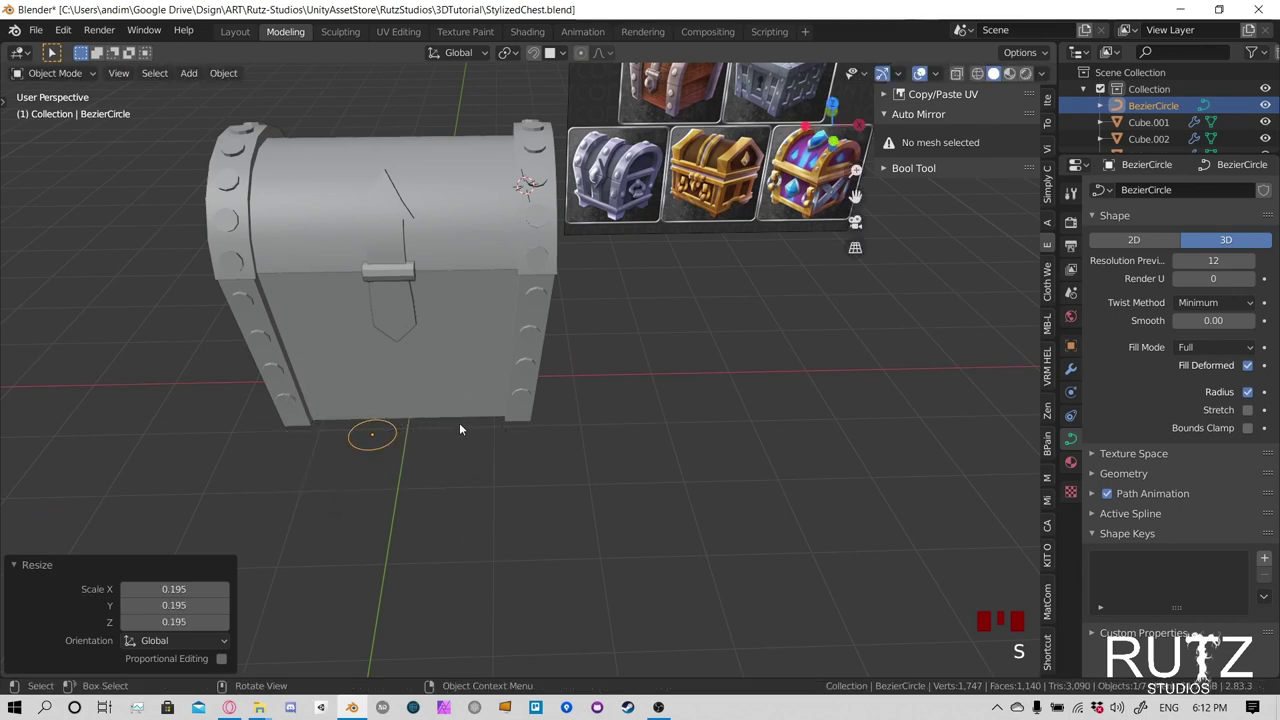
In the right view, move the Bezier circle about 1.85 m along Y to the chest's front face and raise it about 0.36 m along Z
key(KP_3)
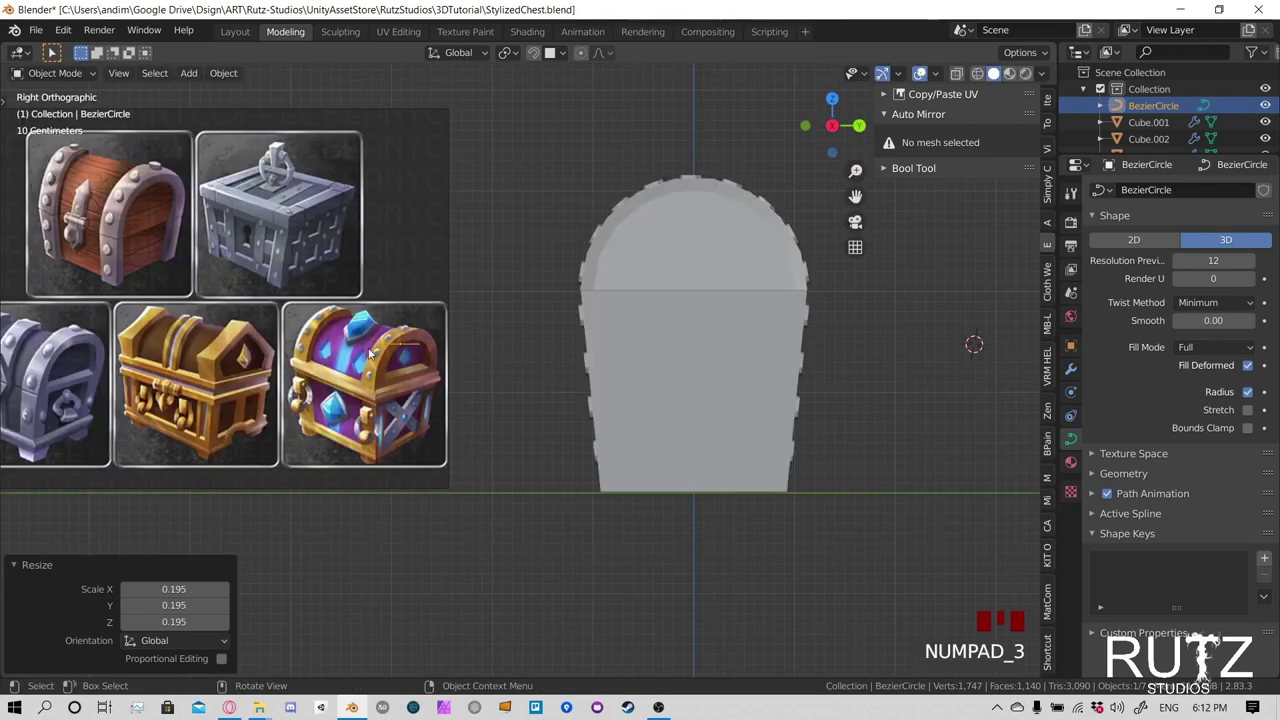
key(g)
key(y)
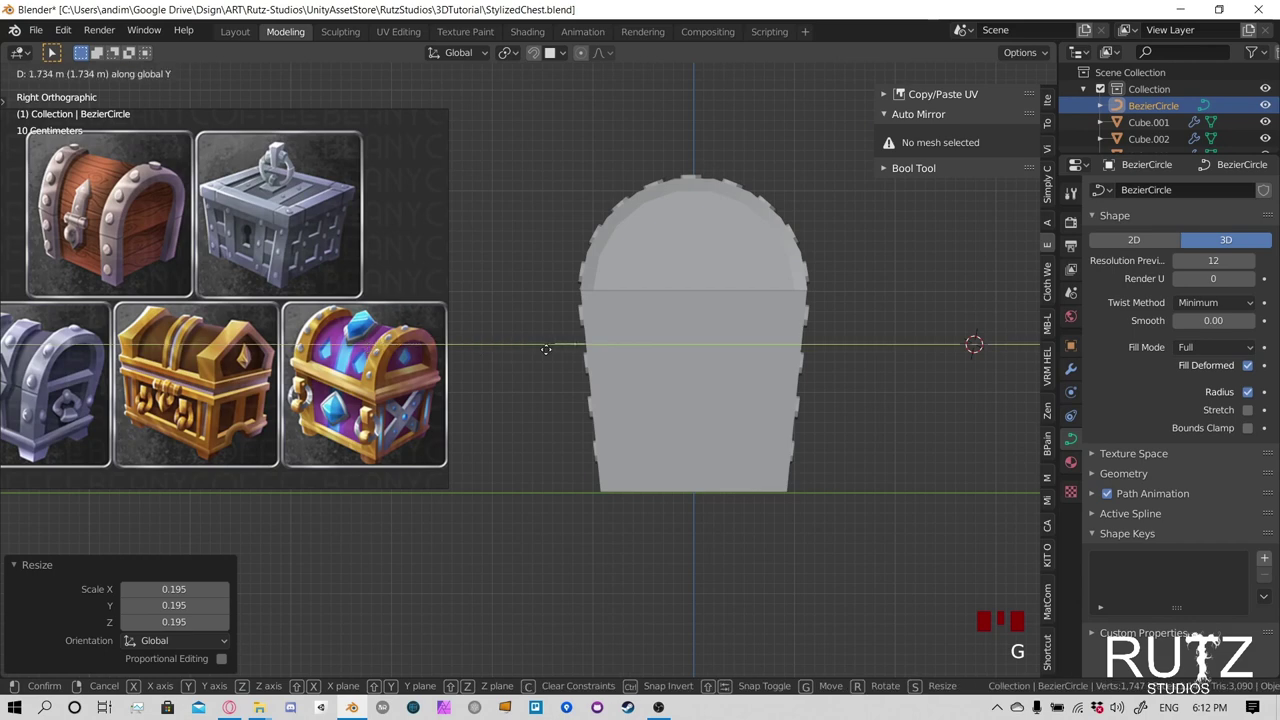
click(556, 352)
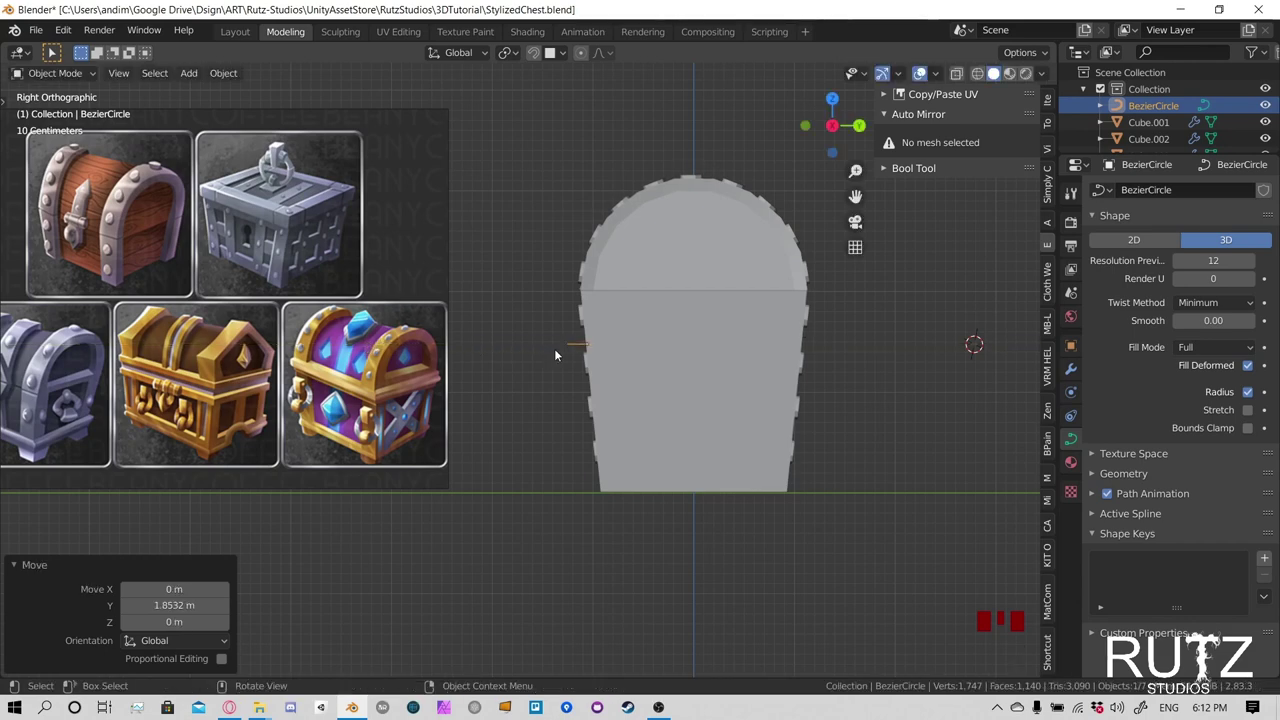
key(g)
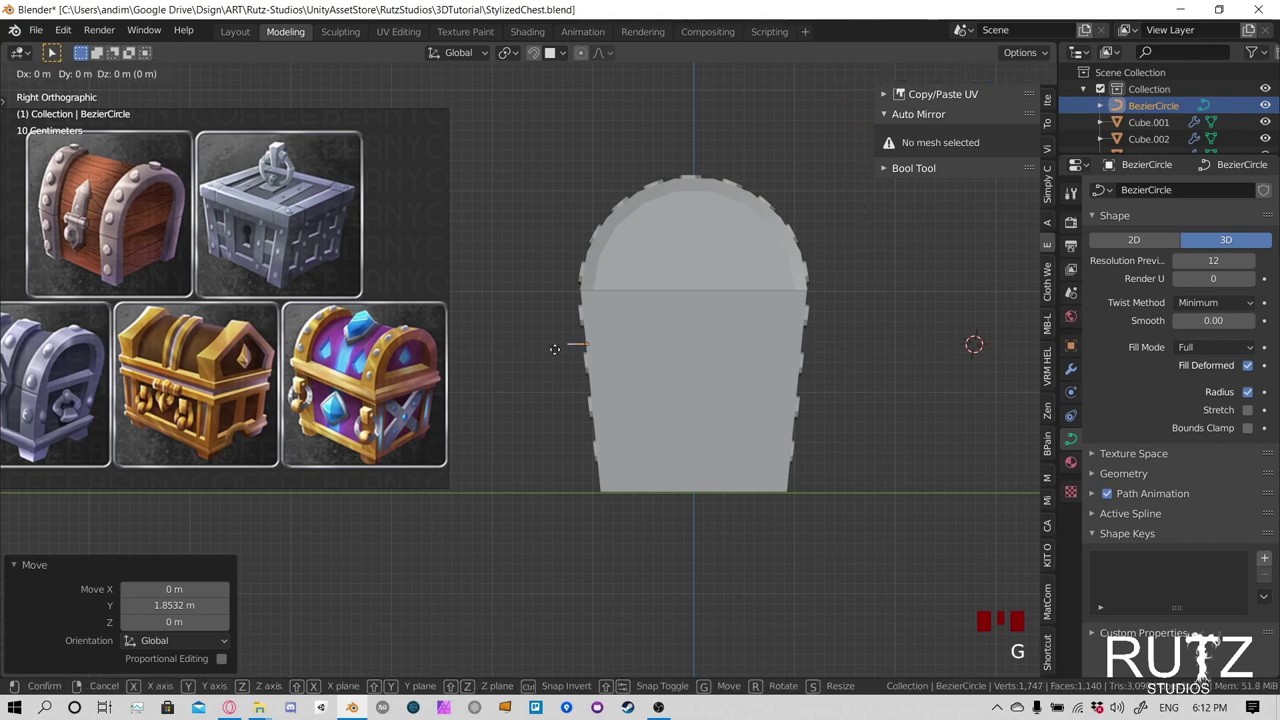
key(z)
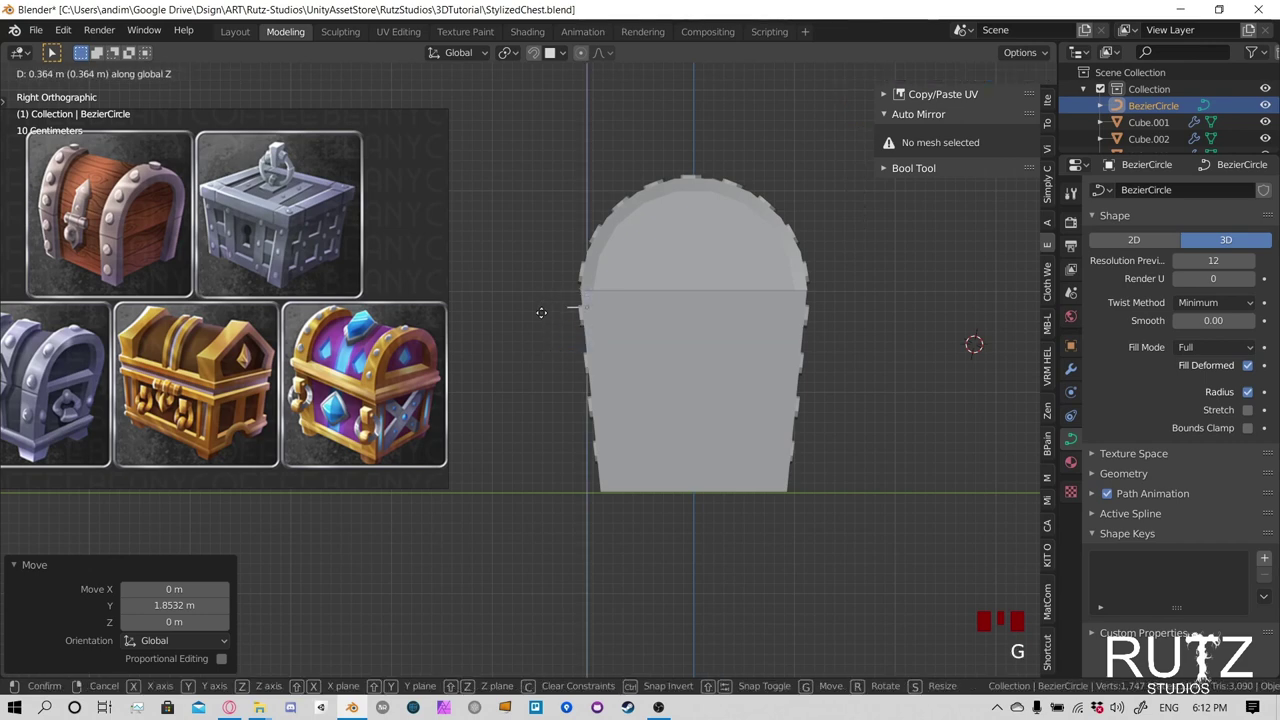
click(540, 312)
Lower the Bezier circle about 0.26 m along Z onto the clasp plate below the cylinder
middle_drag(550, 299, 672, 402)
scroll(574, 357, up, 3)
shift+middle_drag(574, 357, 437, 422)
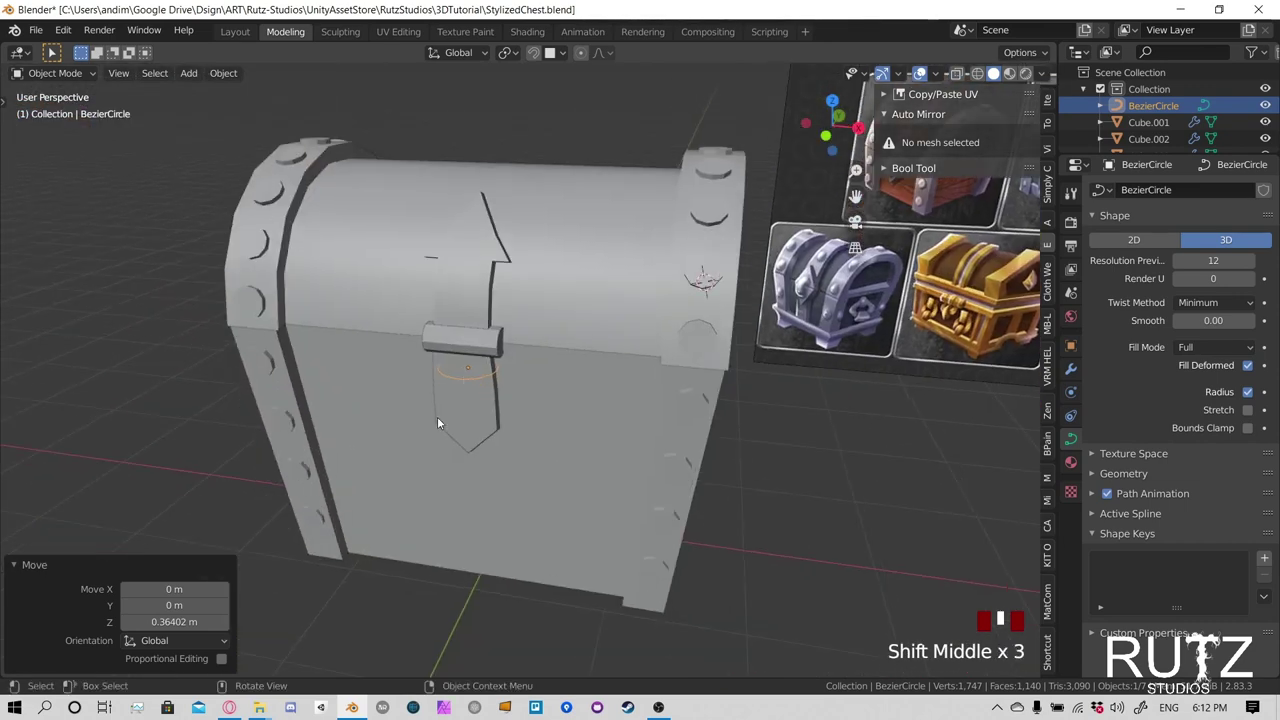
key(g)
key(z)
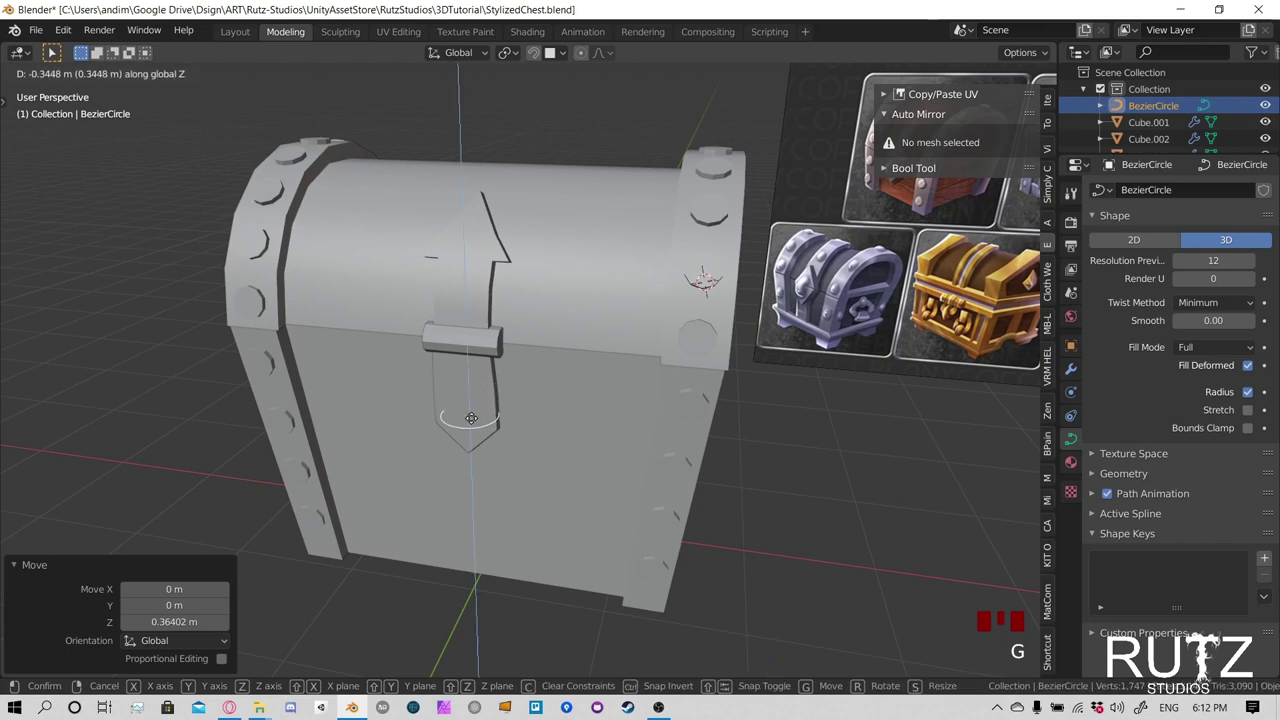
click(472, 413)
In the front view, shift the Bezier circle about -0.037 m along X to center it on the clasp plate
middle_drag(471, 416, 563, 418)
key(KP_1)
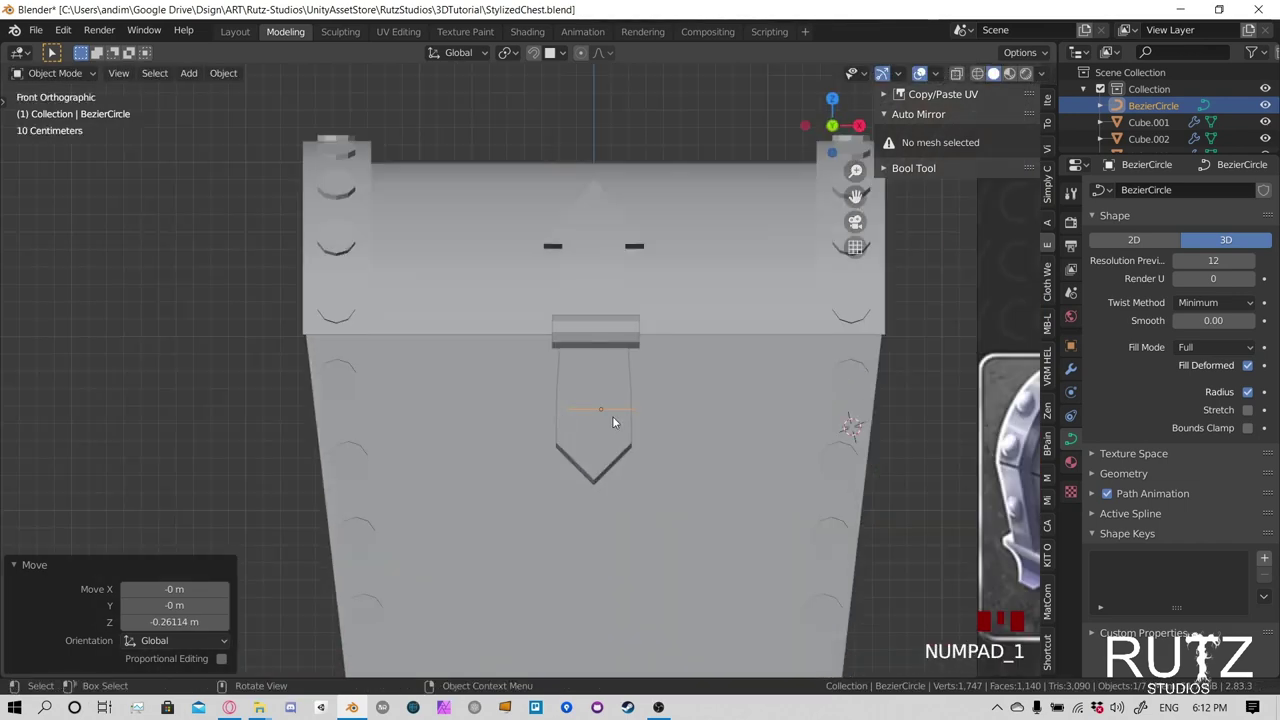
key(g)
key(z)
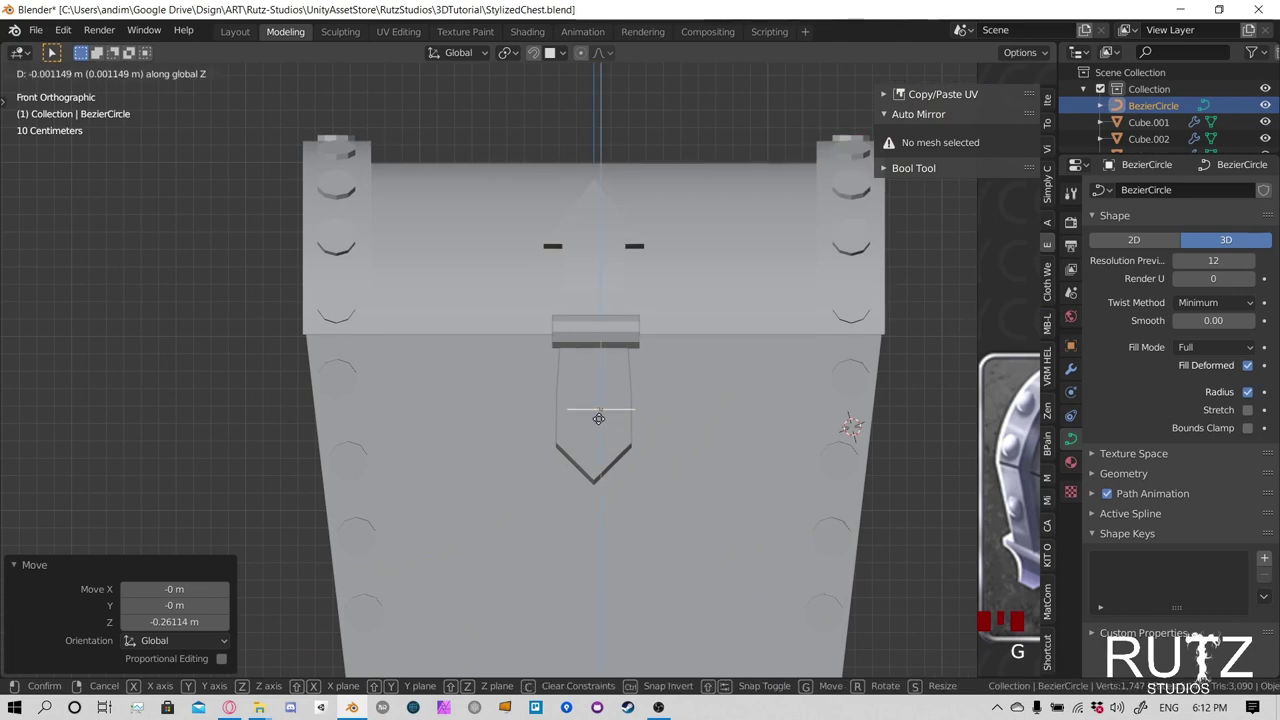
key(x)
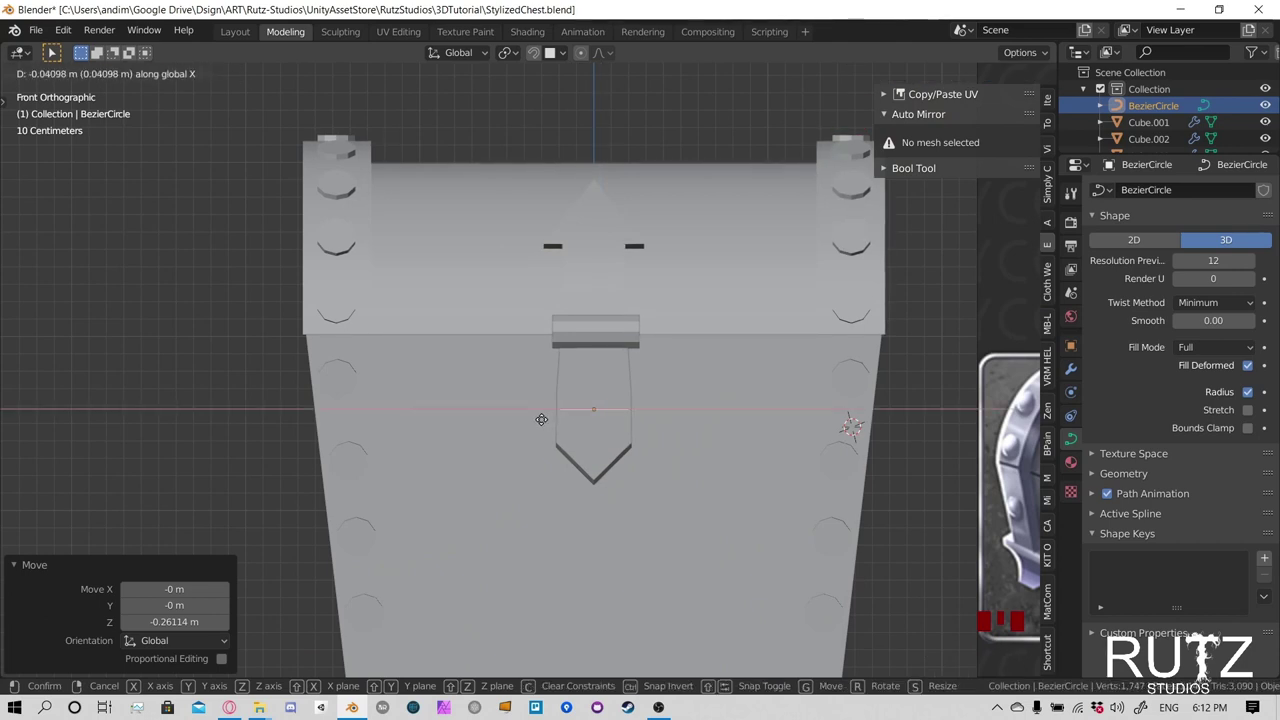
click(620, 418)
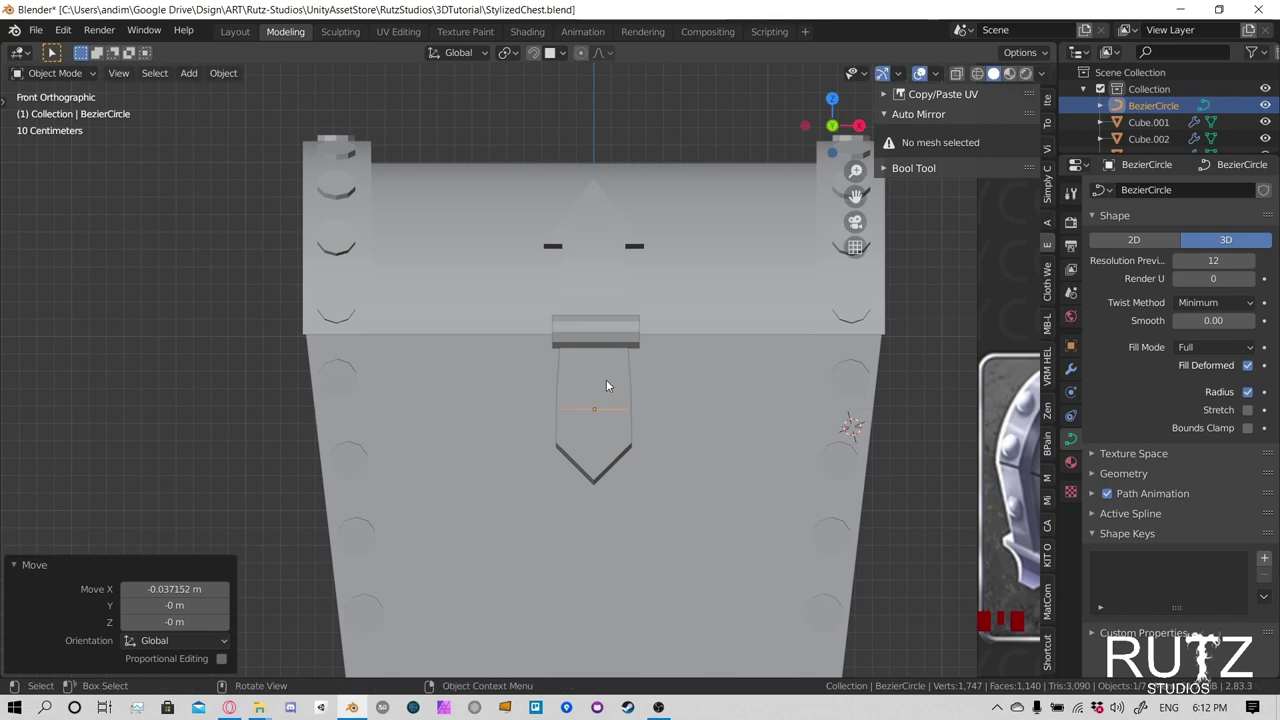
Rotate the Bezier circle 90° about the global Y axis so it stands upright on the clasp plate
key(r)
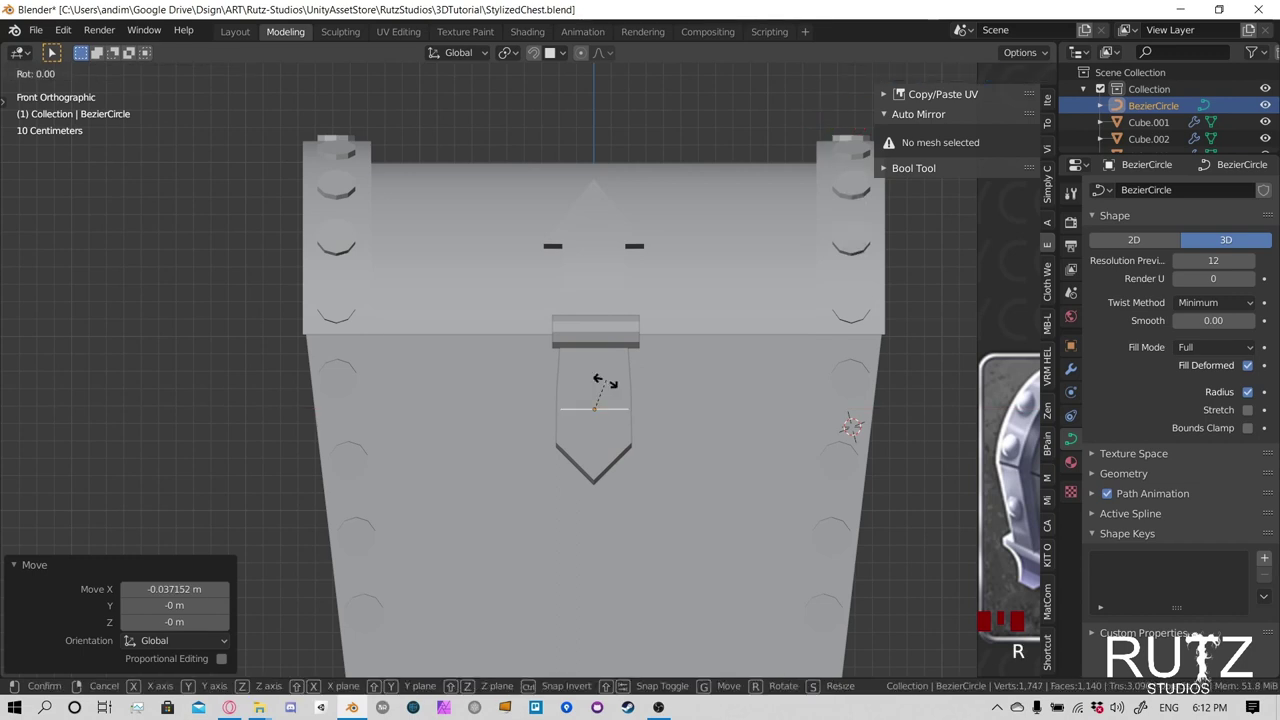
key(y)
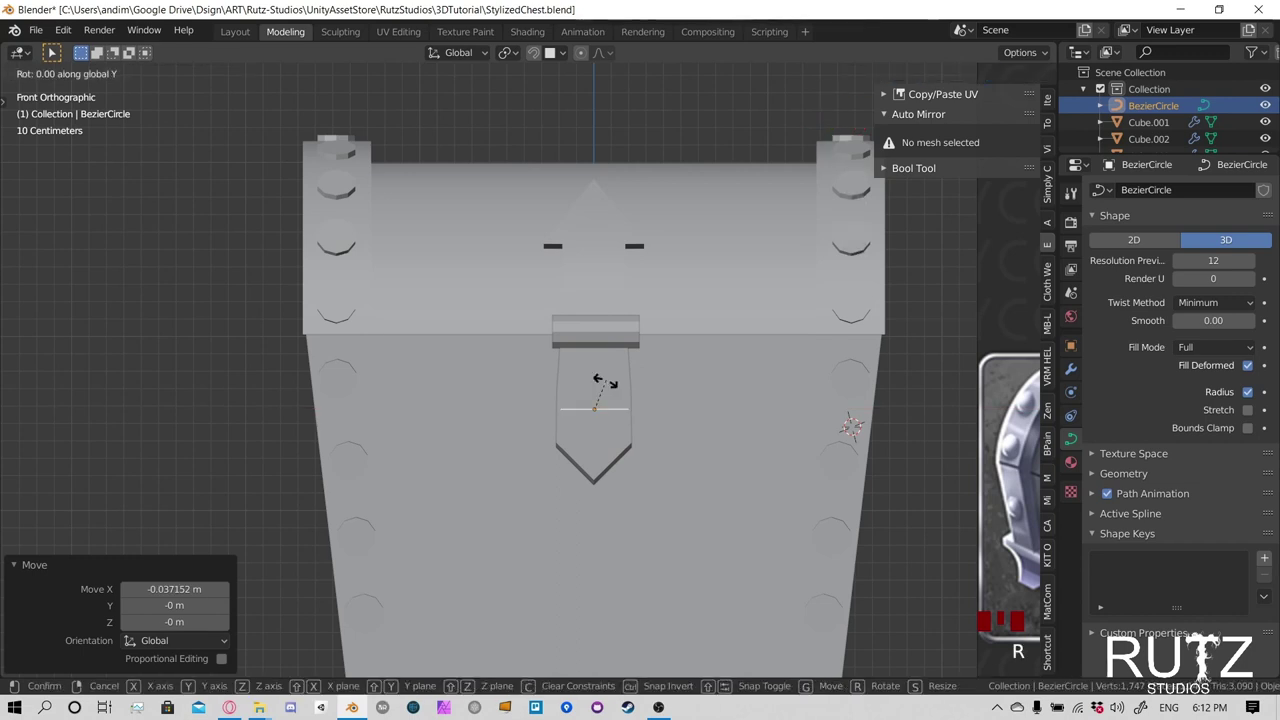
text(90)
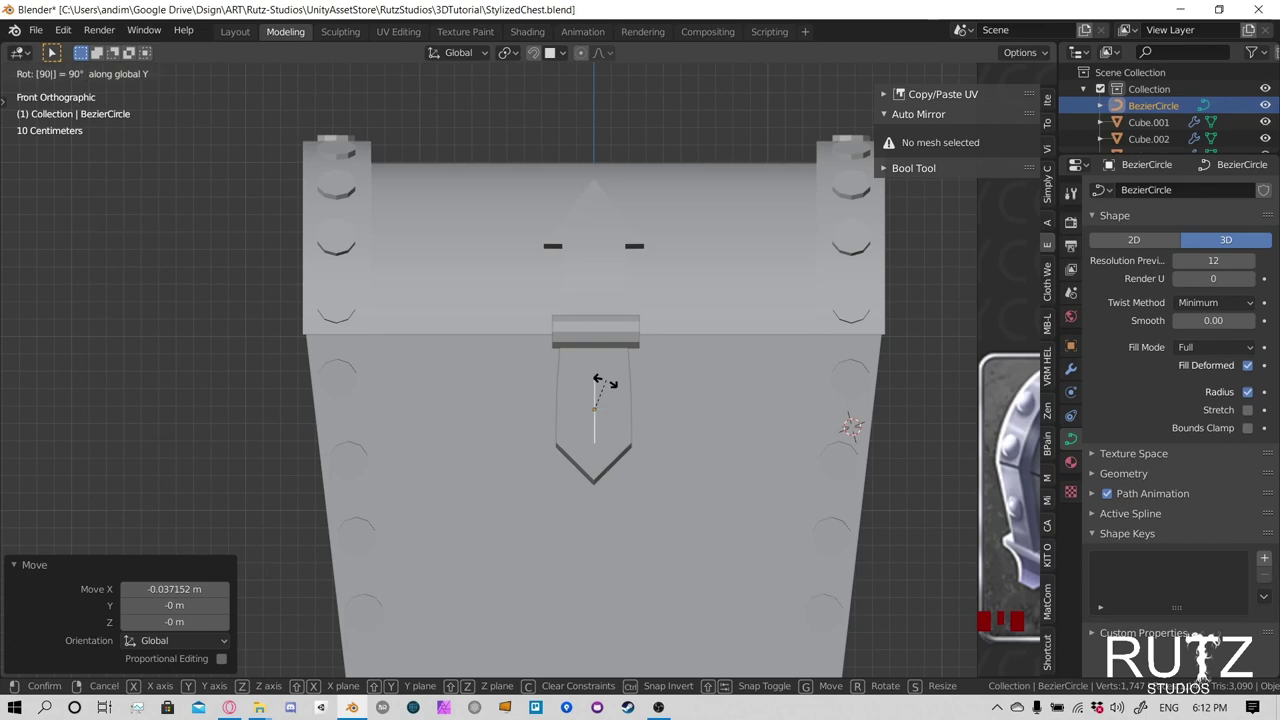
key(Return)
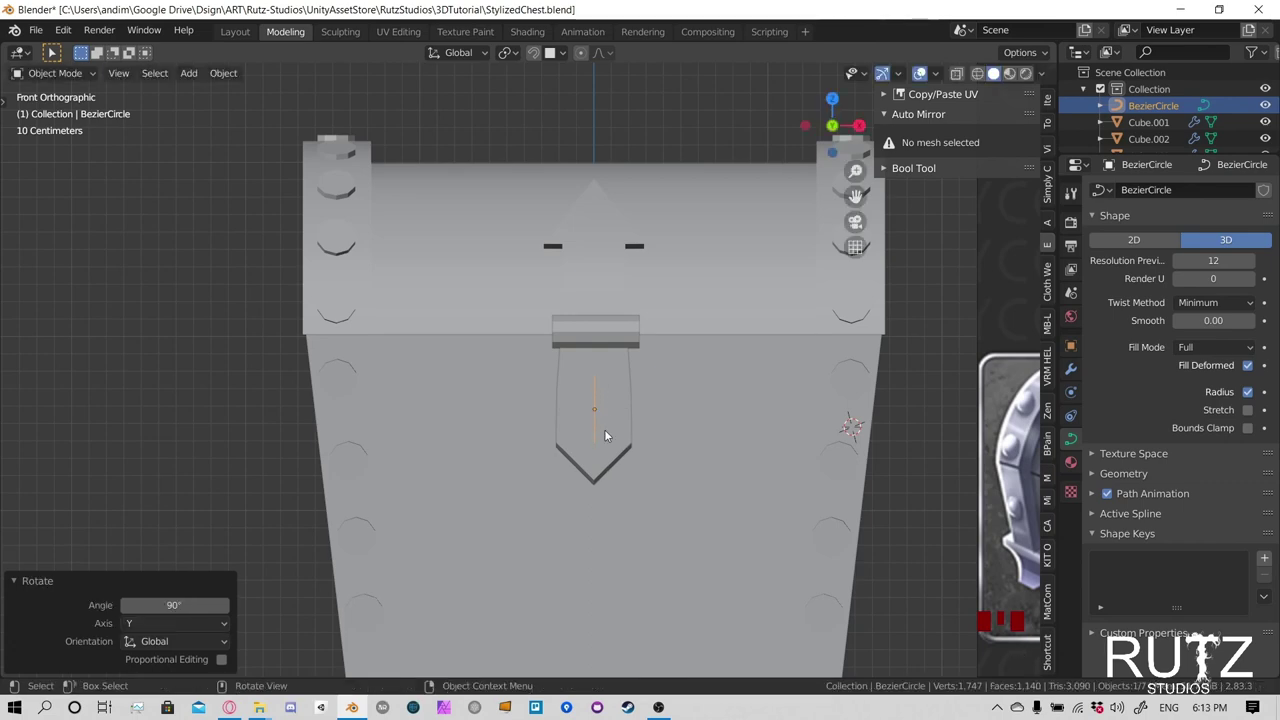
Set the Bezier circle's preview resolution to 5
middle_drag(604, 436, 556, 442)
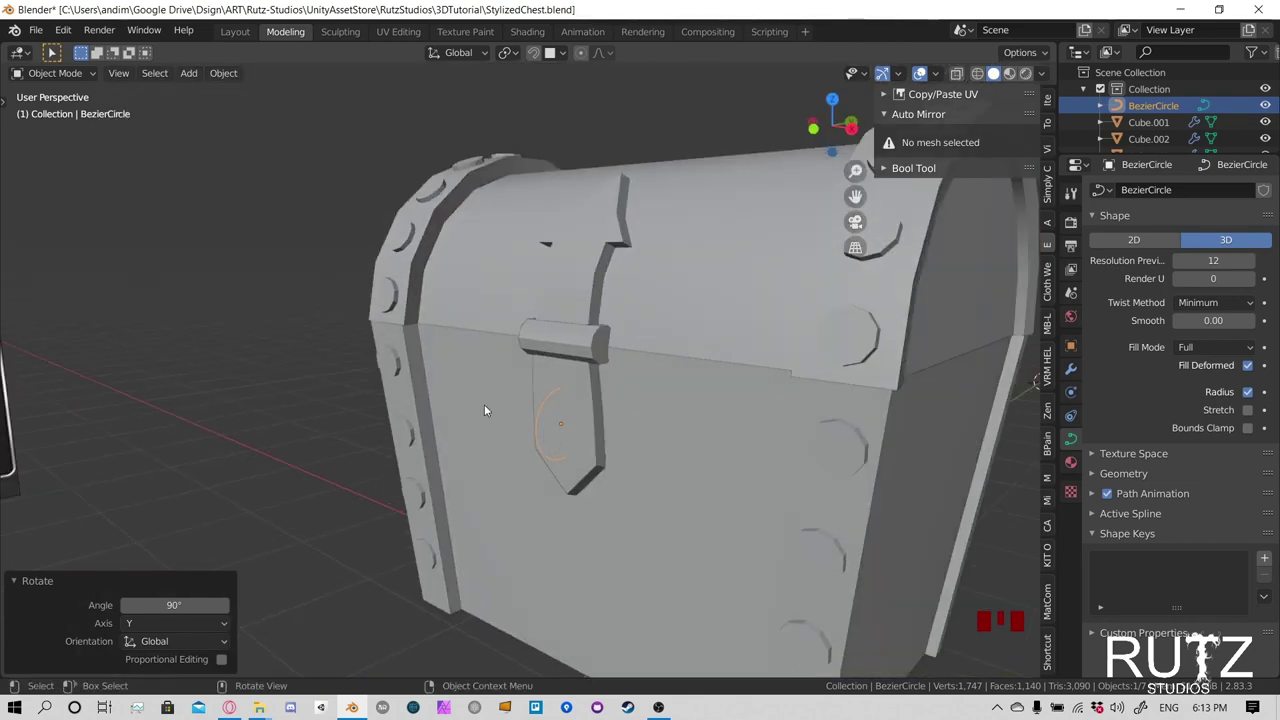
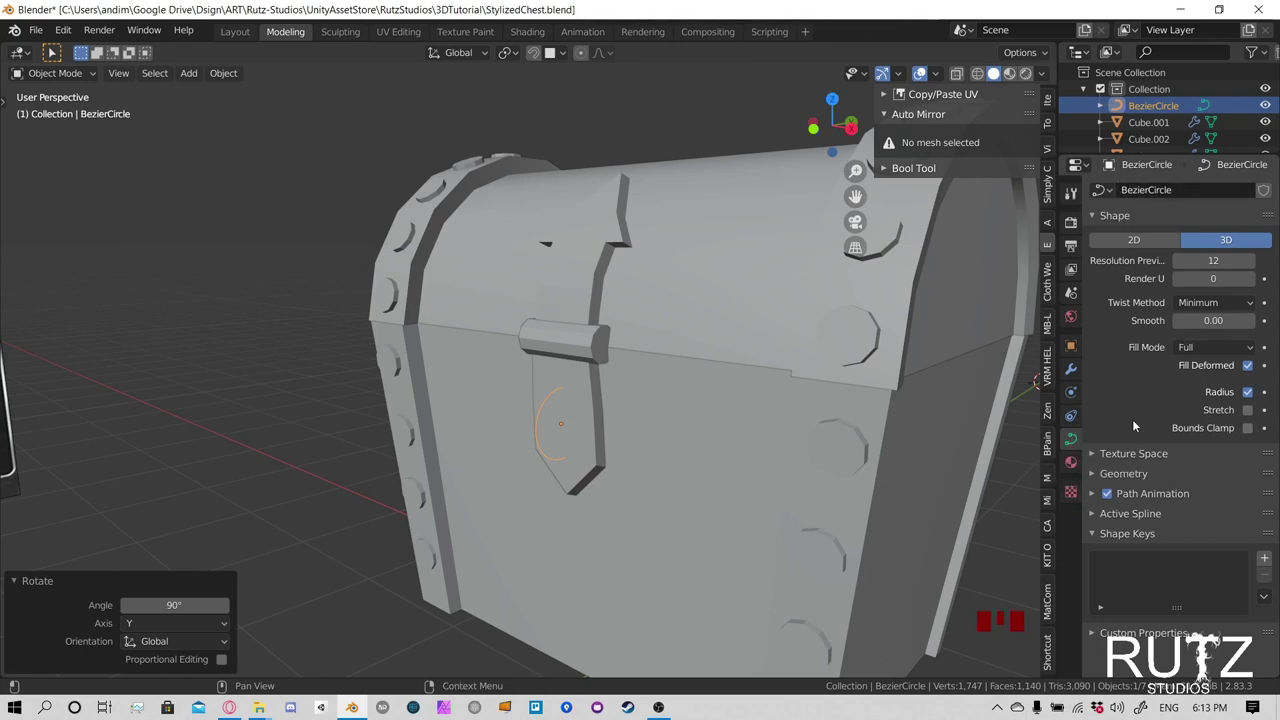
click(1226, 260)
text(5)
key(Return)
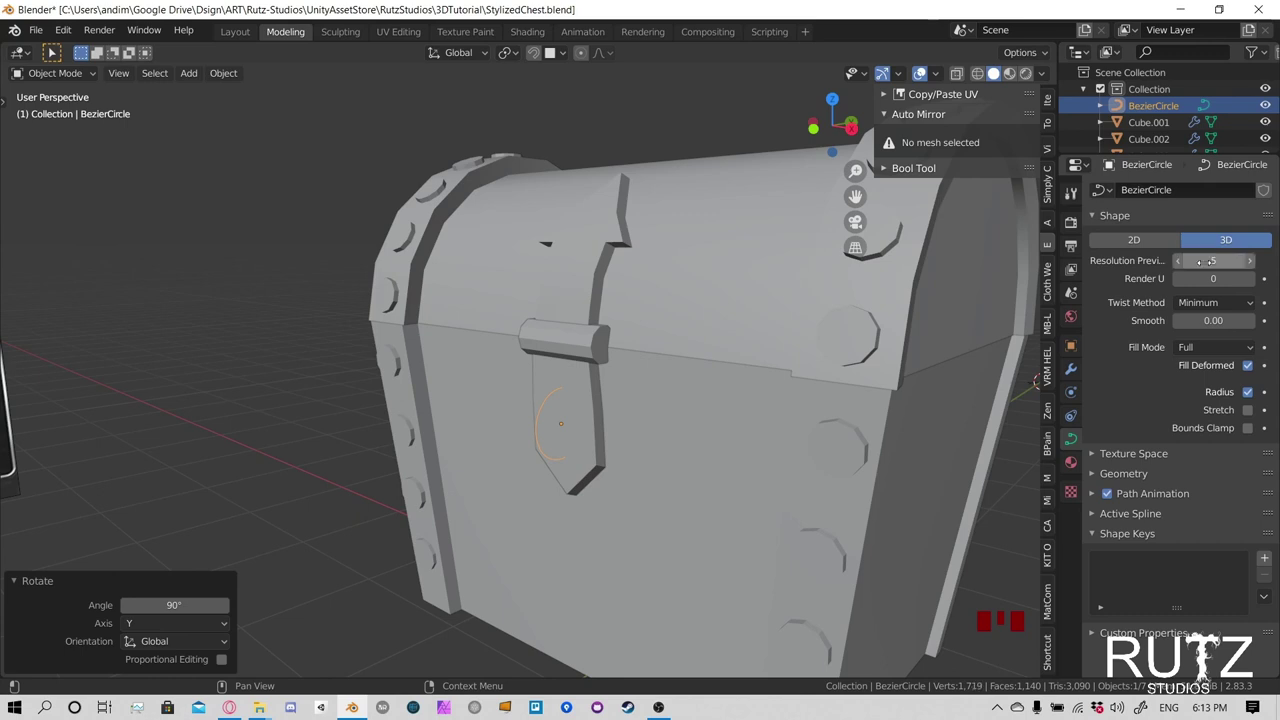
Thicken the Bezier circle into a round ring by setting its geometry bevel depth to 0.3 m
click(1092, 474)
scroll(1123, 472, down, 5)
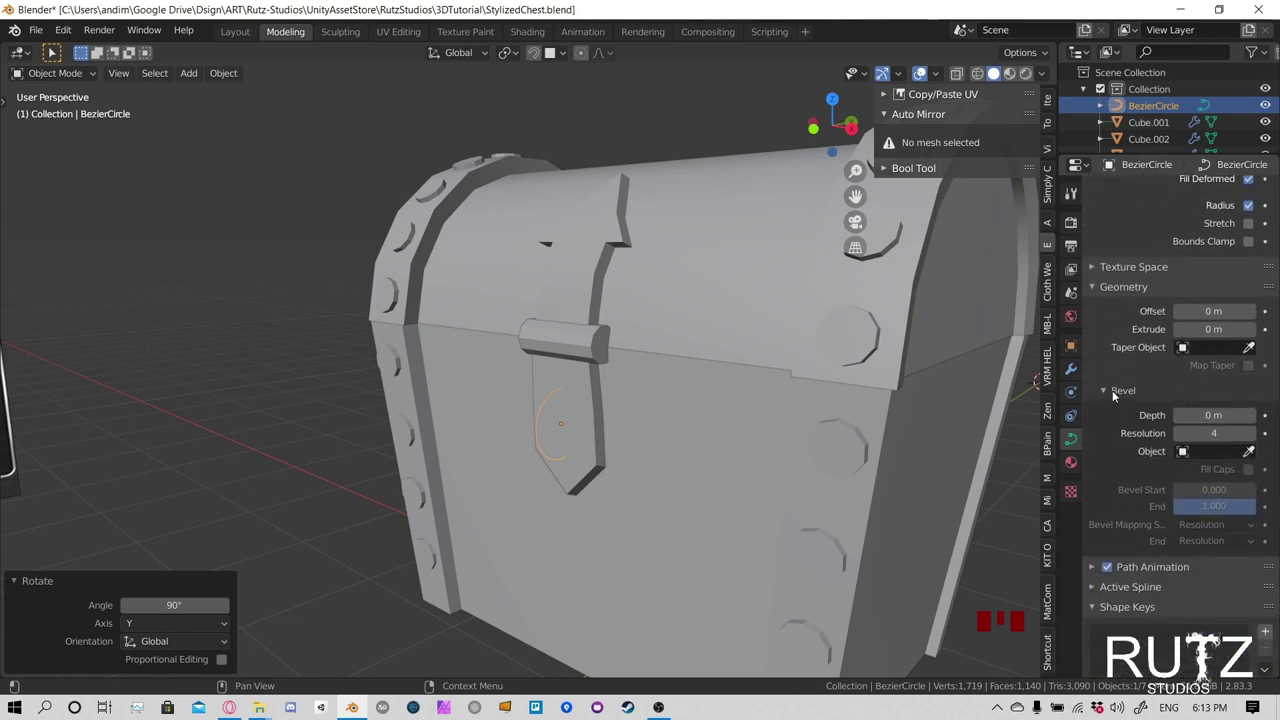
click(1112, 390)
click(1106, 506)
scroll(1150, 405, down, 4)
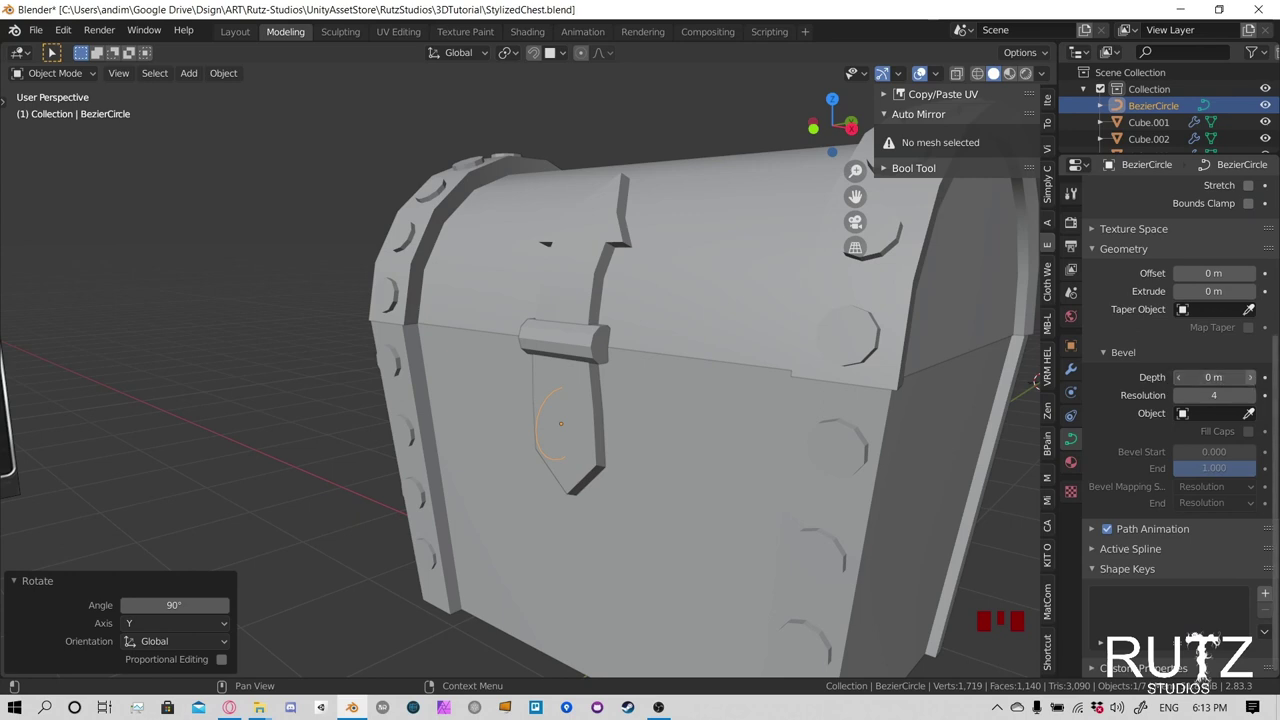
click(1251, 378)
click(1251, 378)
click(1251, 378)
click(1251, 378)
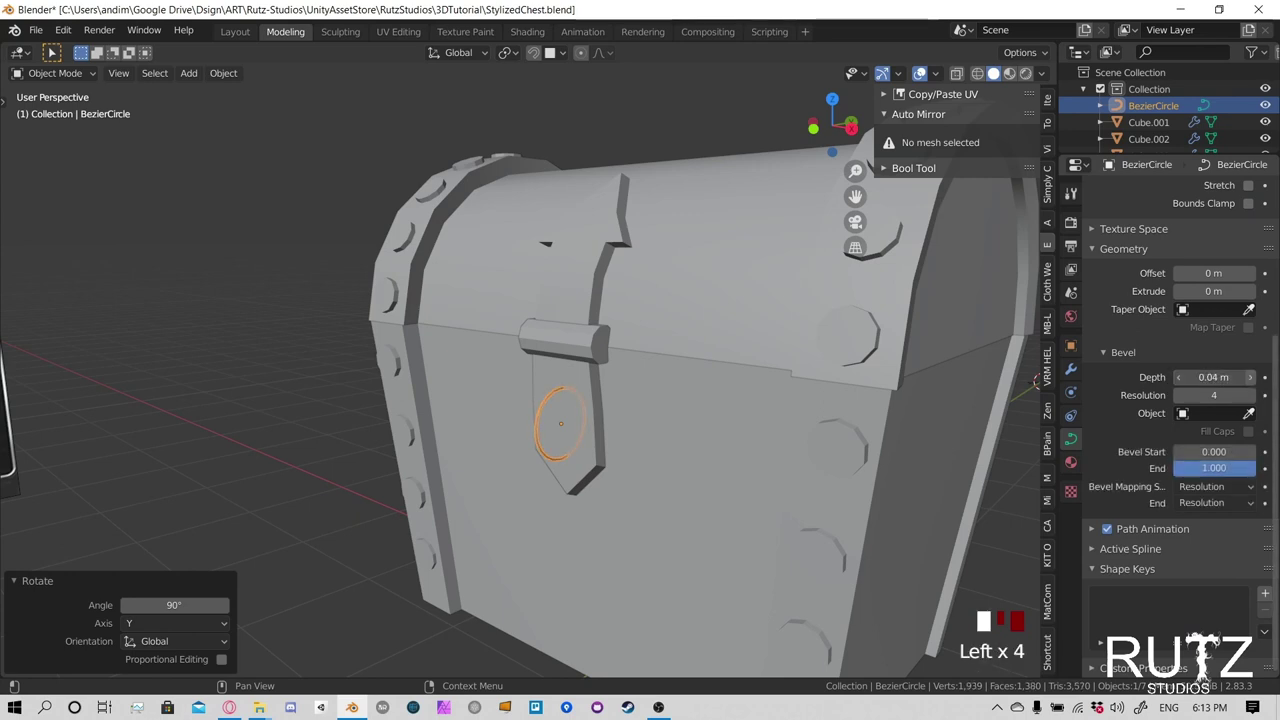
double_click(1251, 378)
double_click(1251, 378)
click(1251, 378)
double_click(1251, 378)
click(1251, 378)
double_click(1251, 378)
double_click(1251, 378)
triple_click(1251, 378)
double_click(1251, 378)
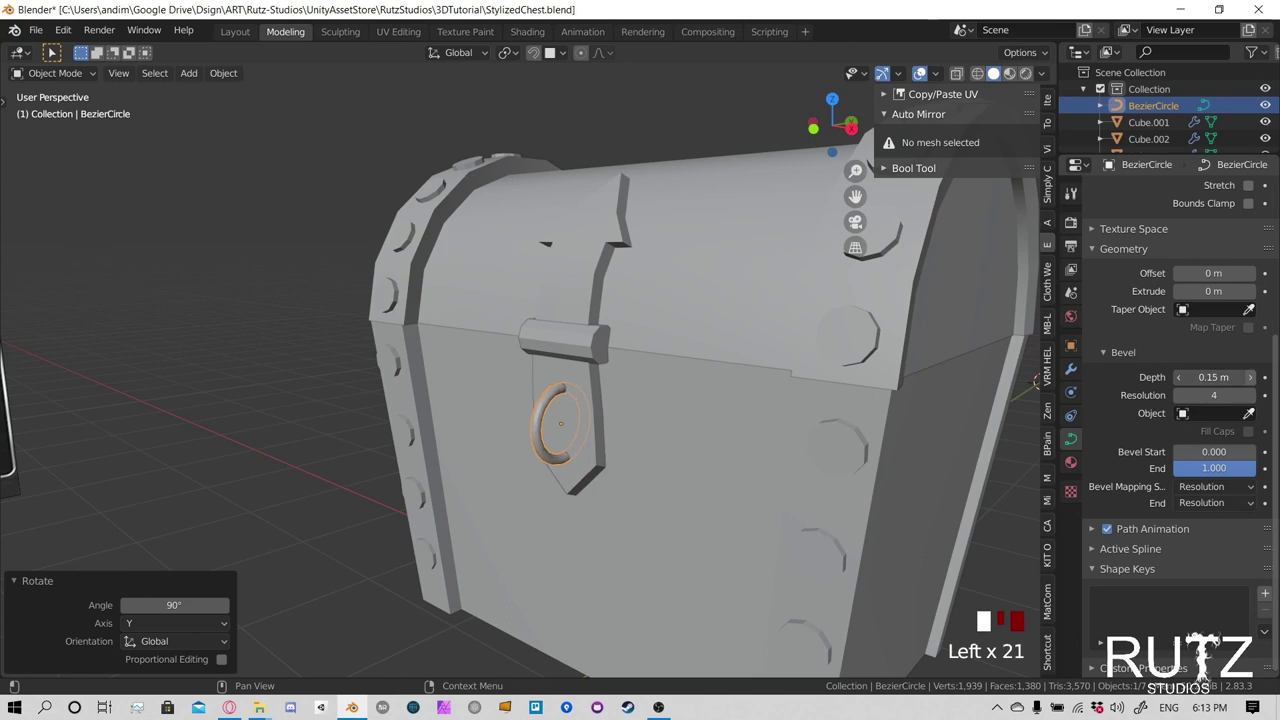
triple_click(1251, 378)
double_click(1251, 378)
triple_click(1251, 378)
double_click(1251, 378)
triple_click(1251, 378)
triple_click(1251, 380)
double_click(1251, 380)
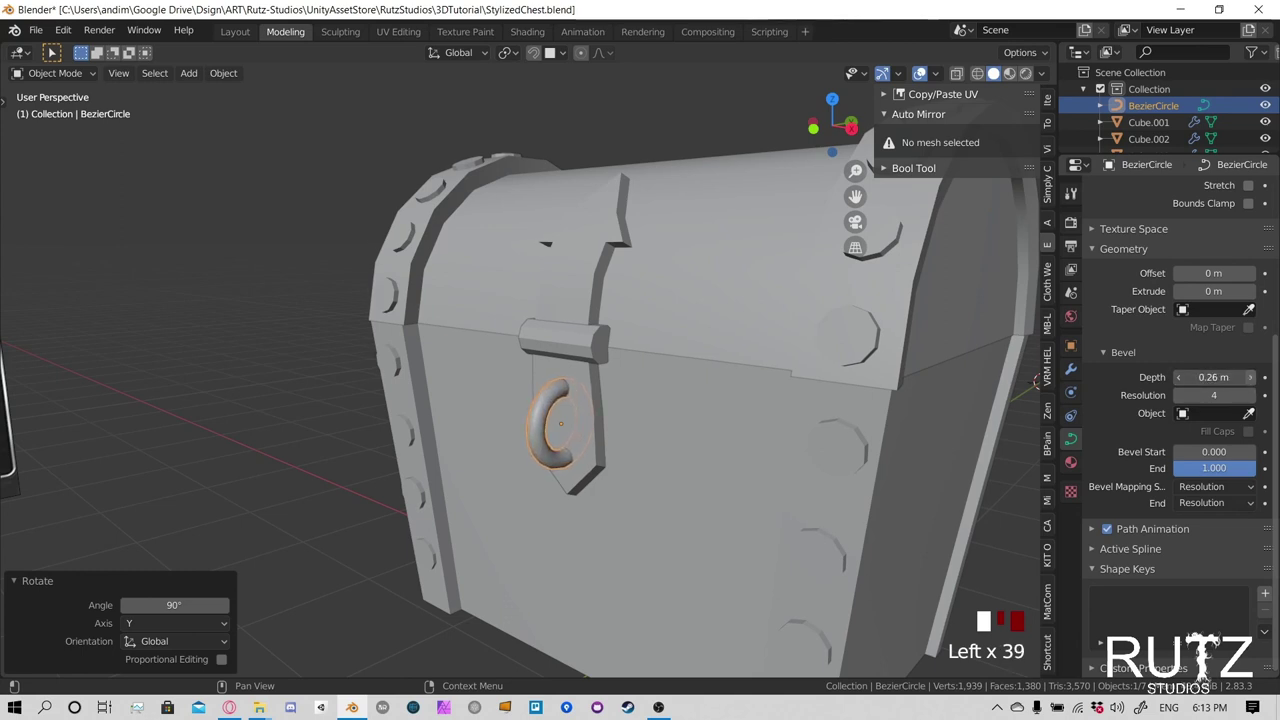
double_click(1251, 380)
double_click(1251, 380)
click(1250, 380)
double_click(1249, 380)
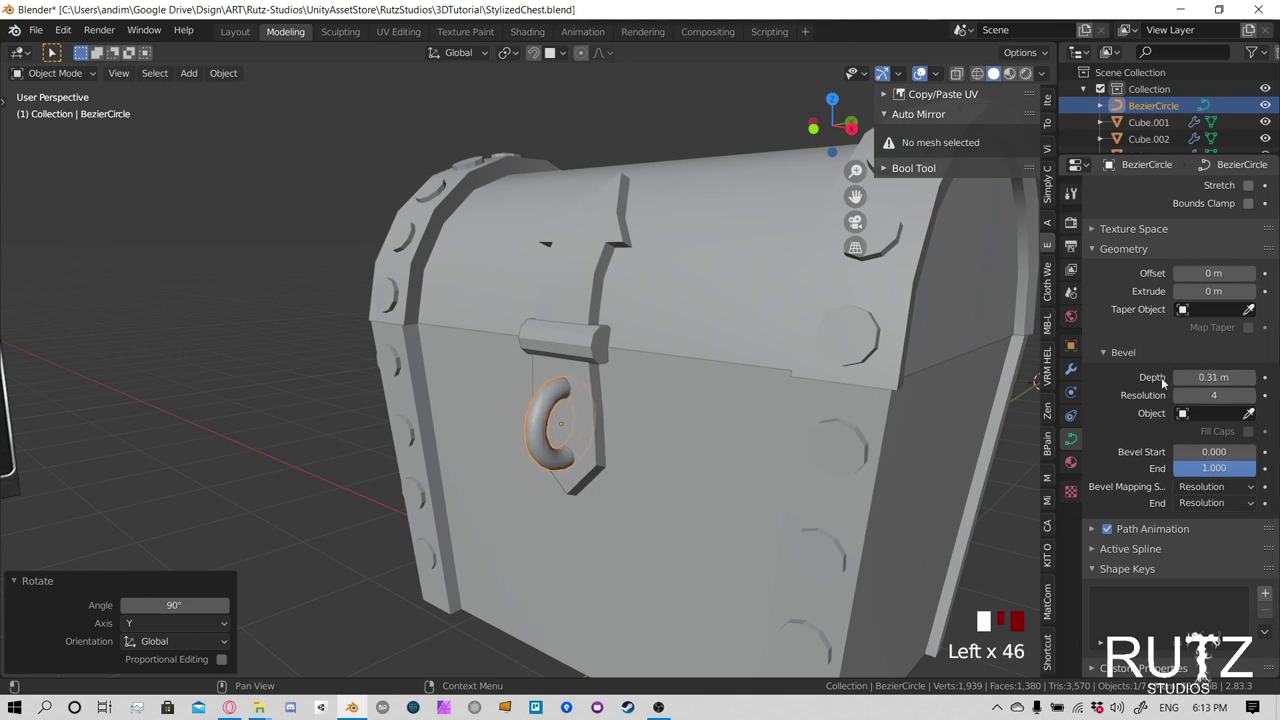
click(1178, 377)
double_click(1178, 377)
Reduce the clasp ring's preview resolution to 3 for a lower-poly shape
middle_drag(598, 414, 530, 475)
middle_drag(641, 446, 470, 361)
scroll(1237, 273, up, 6)
scroll(773, 418, up, 15)
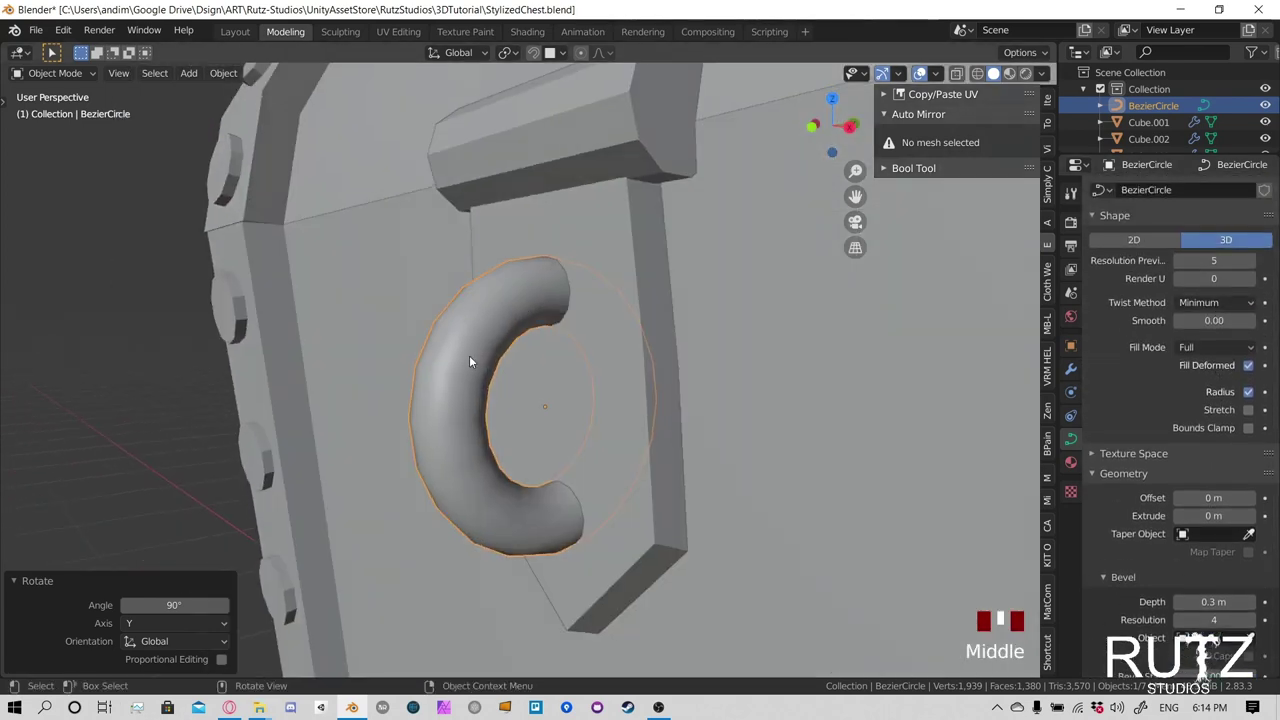
click(1180, 262)
click(1180, 262)
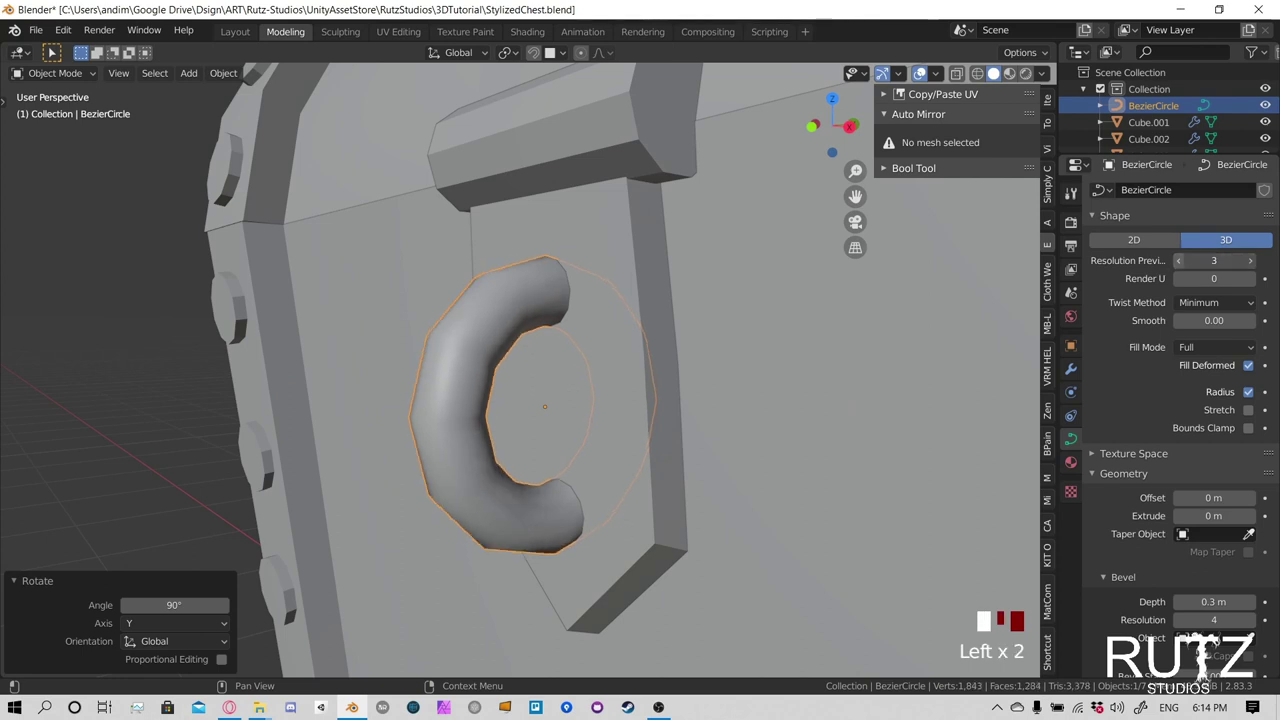
click(1180, 262)
click(1252, 262)
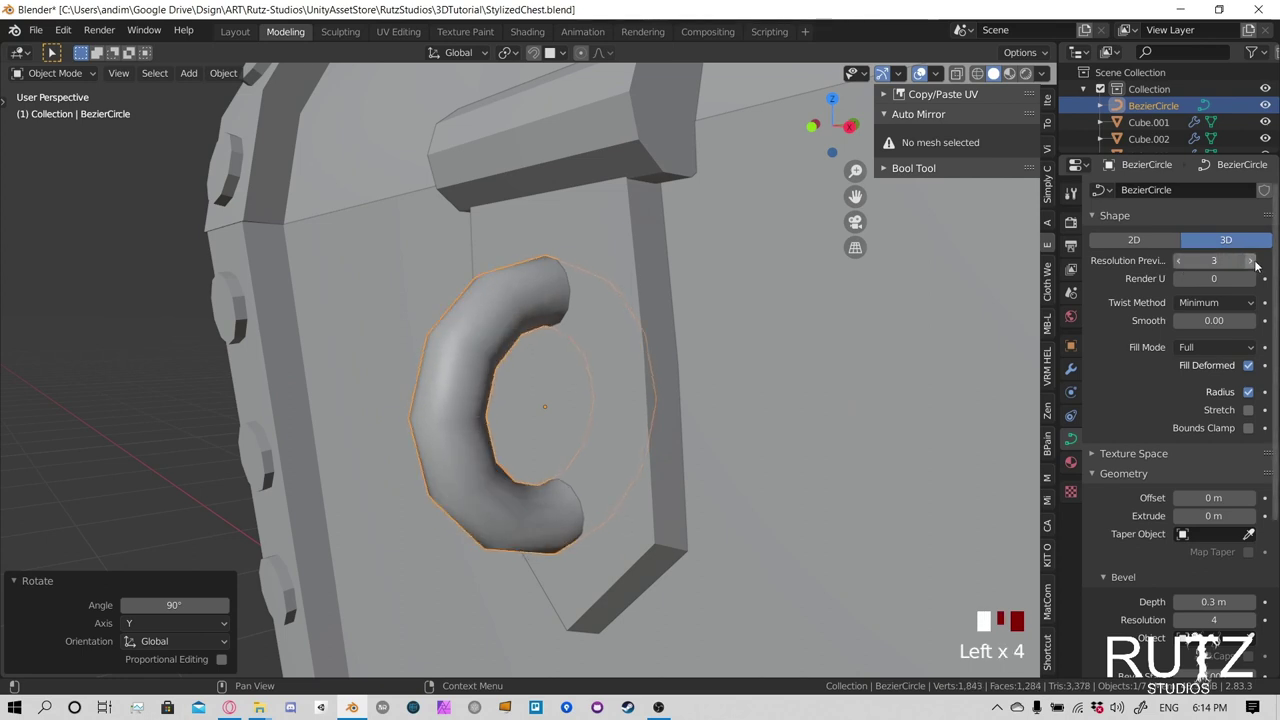
click(1252, 262)
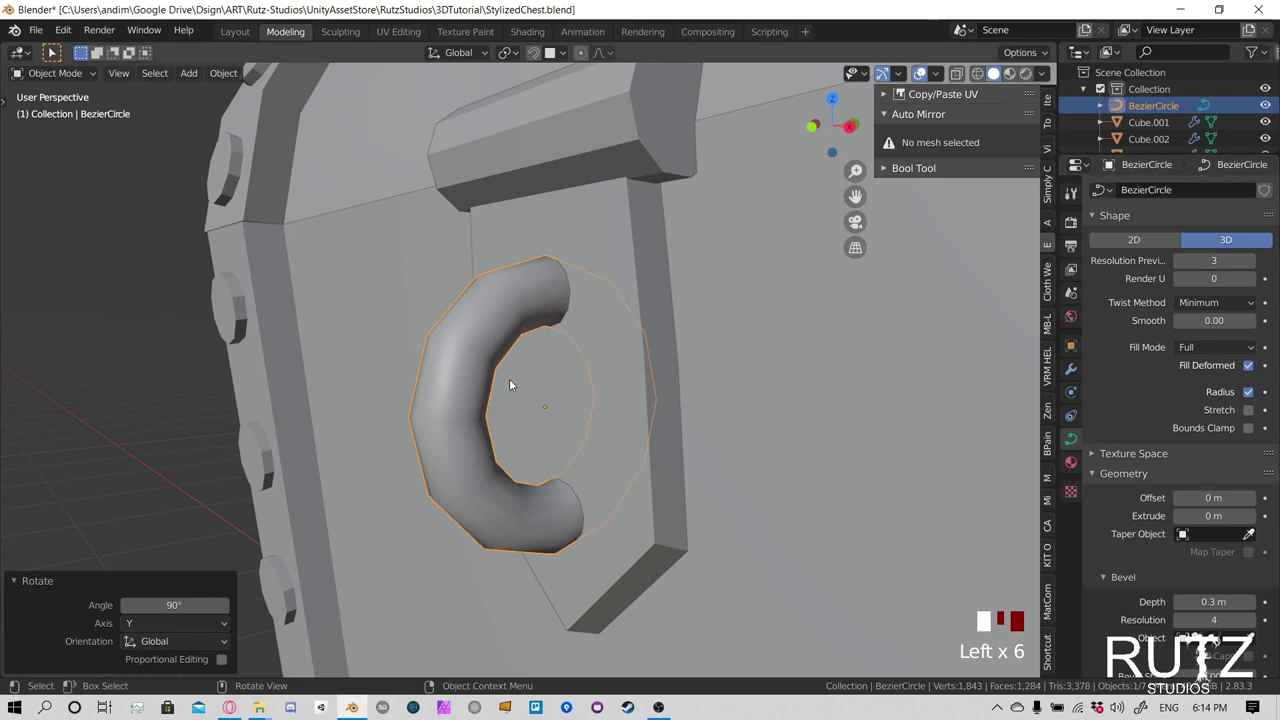
Examine the ring's fit on the clasp plate from several sides and against the whole chest, and check the scene's vertex count
middle_drag(509, 378, 891, 522)
scroll(472, 378, down, 3)
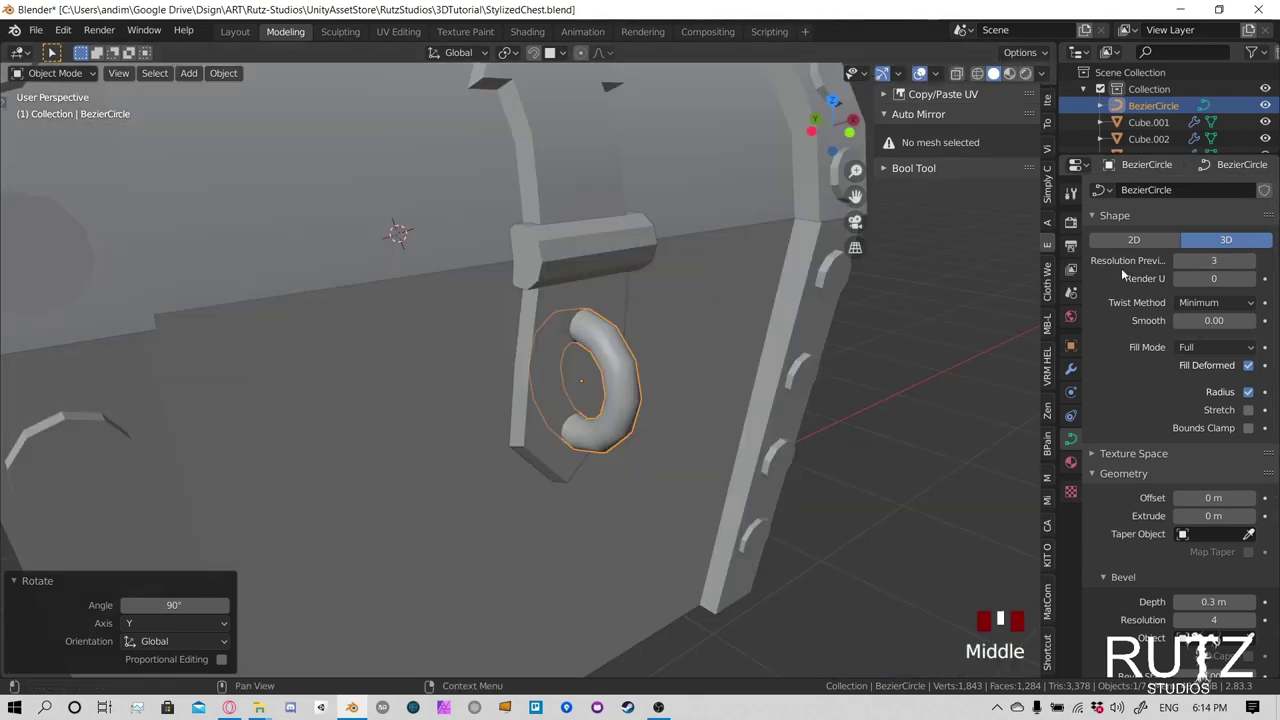
scroll(627, 378, down, 1)
middle_drag(627, 378, 575, 378)
scroll(522, 384, down, 2)
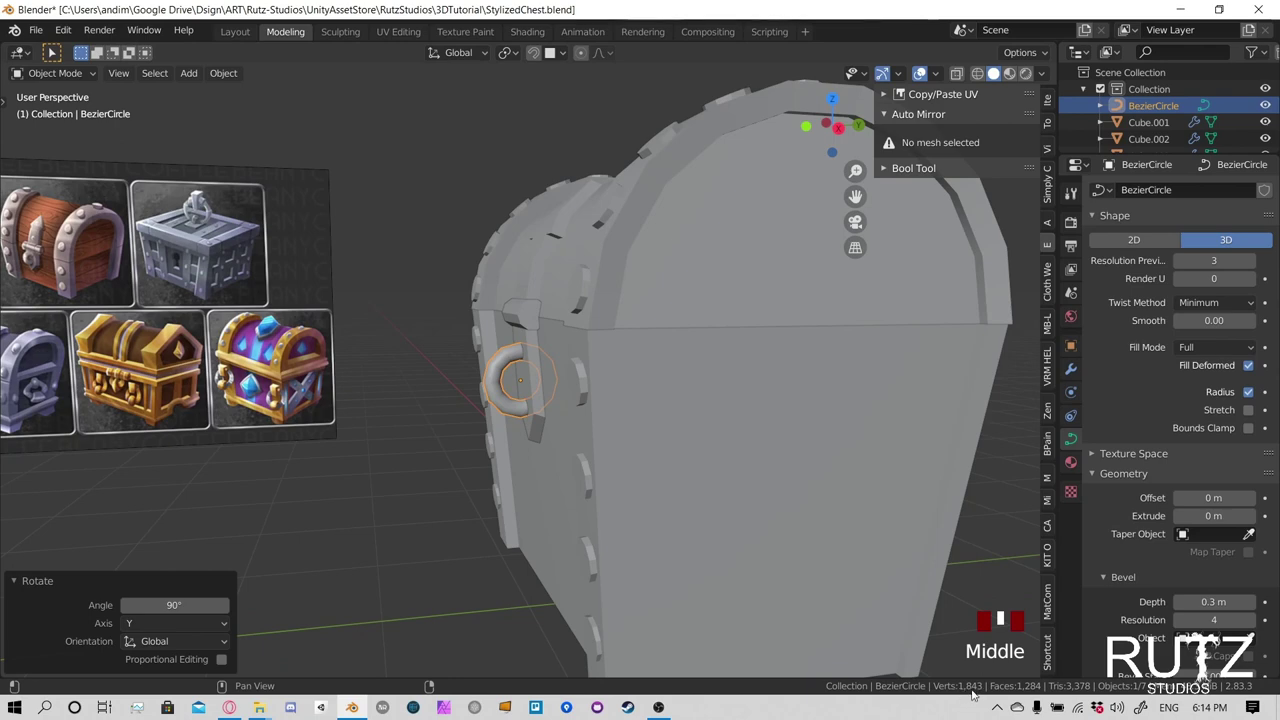
mouse_move(534, 417)
middle_down()
mouse_move(686, 409)
mouse_move(699, 422)
mouse_move(626, 431)
mouse_move(516, 358)
mouse_move(467, 350)
mouse_move(730, 358)
mouse_move(678, 379)
mouse_move(521, 366)
mouse_move(488, 350)
mouse_move(745, 352)
mouse_move(647, 378)
mouse_move(609, 363)
mouse_move(663, 363)
mouse_move(655, 381)
mouse_move(550, 397)
mouse_move(653, 385)
mouse_move(505, 400)
mouse_move(518, 415)
middle_up()
scroll(488, 350, down, 2)
click(667, 392)
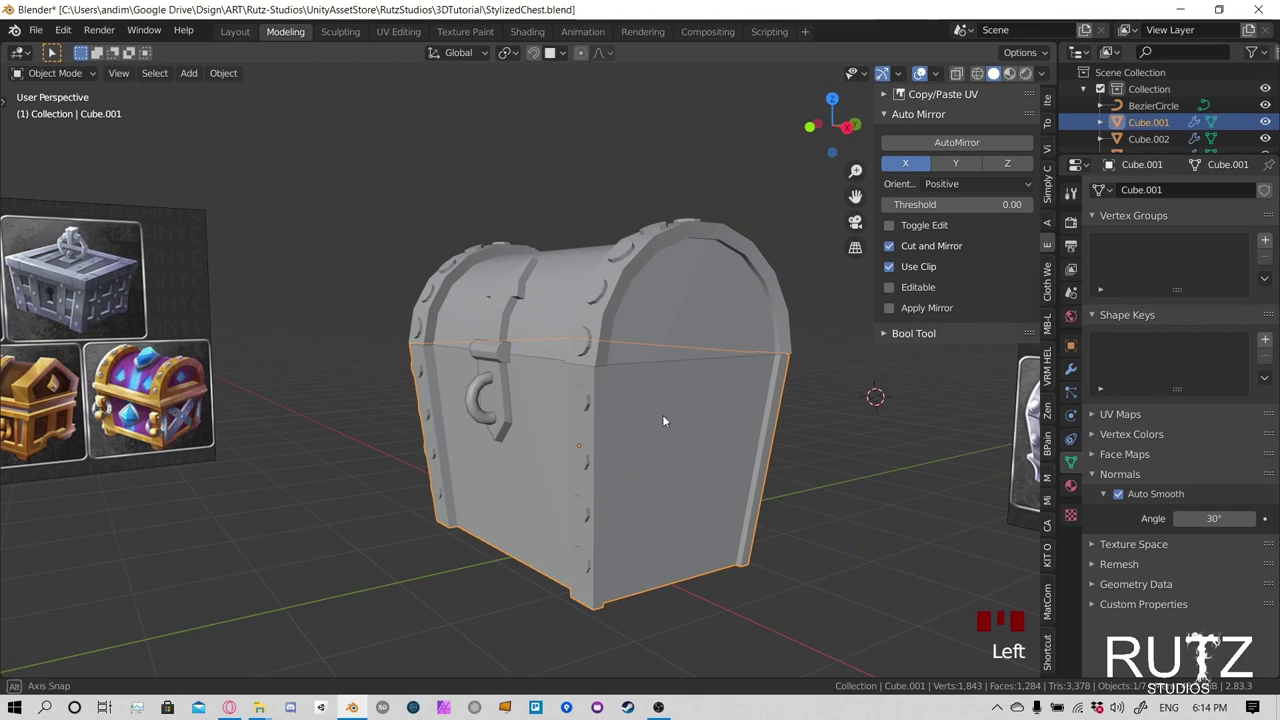
middle_drag(662, 420, 604, 409)
In Edit Mode, try moving the ring's outermost control point and its upper handle
click(573, 399)
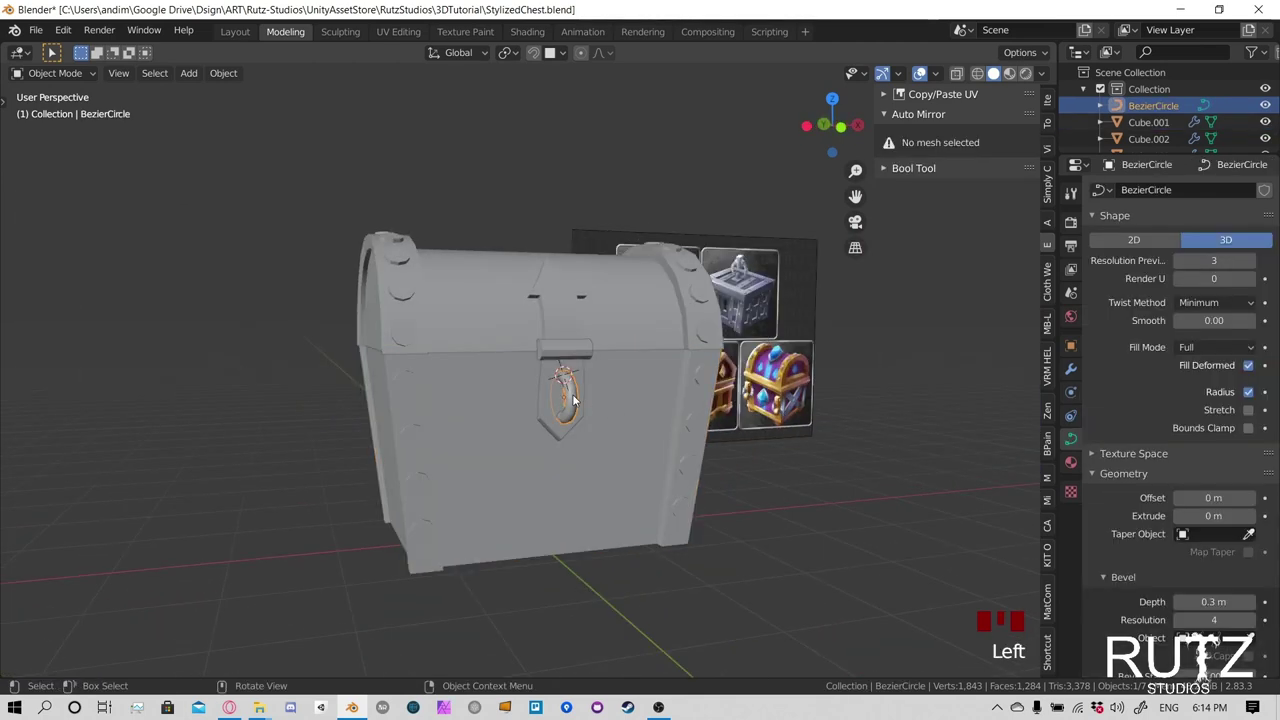
key(Tab)
scroll(575, 398, up, 4)
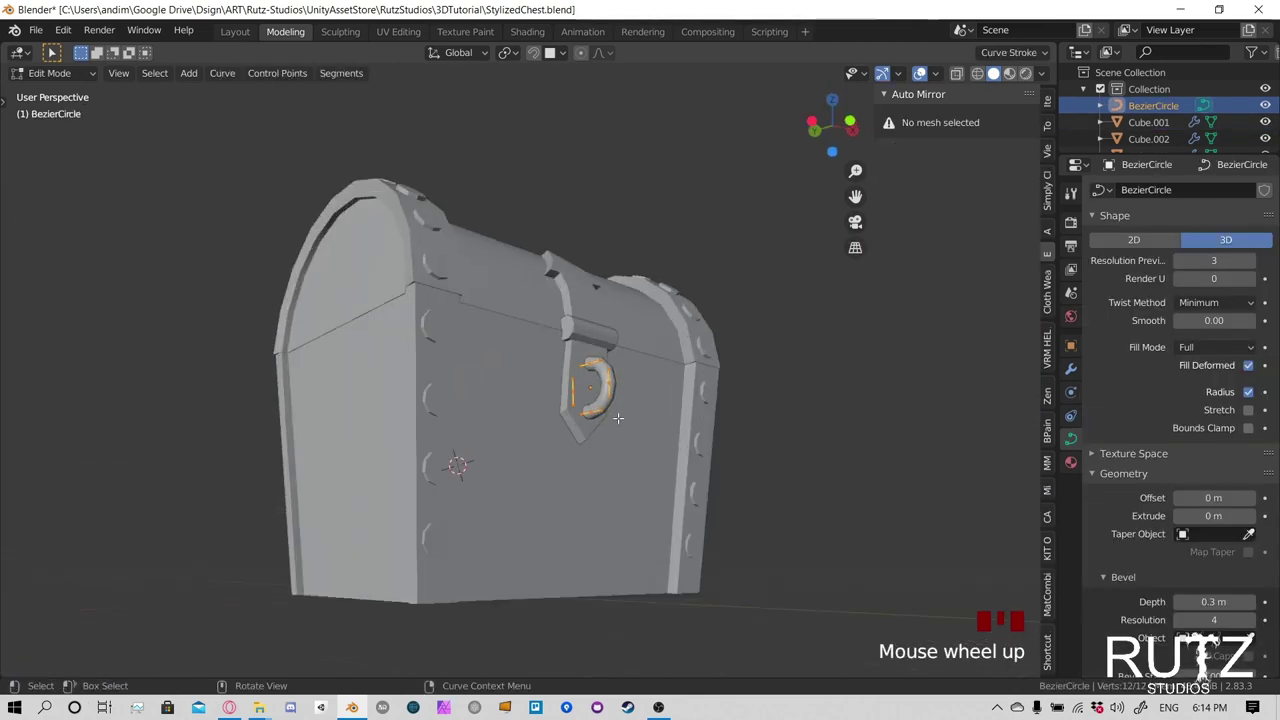
shift+middle_drag(590, 390, 598, 356)
click(597, 381)
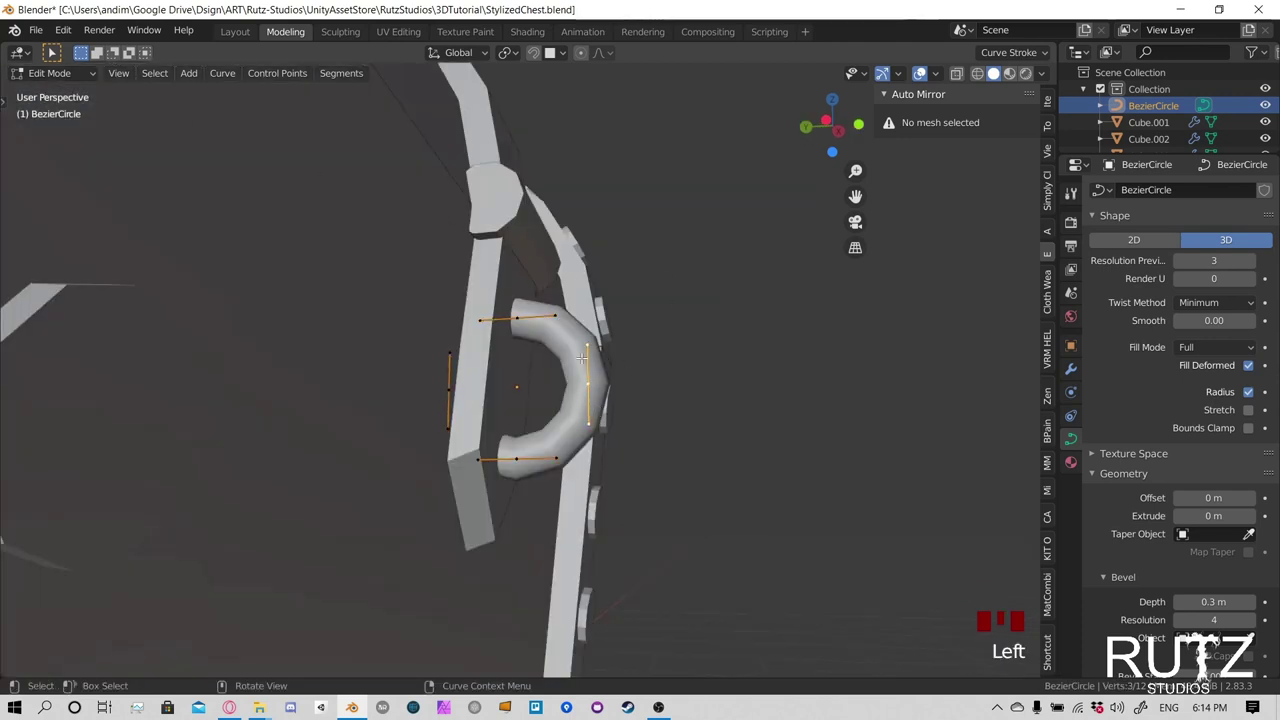
key(g)
key(Escape)
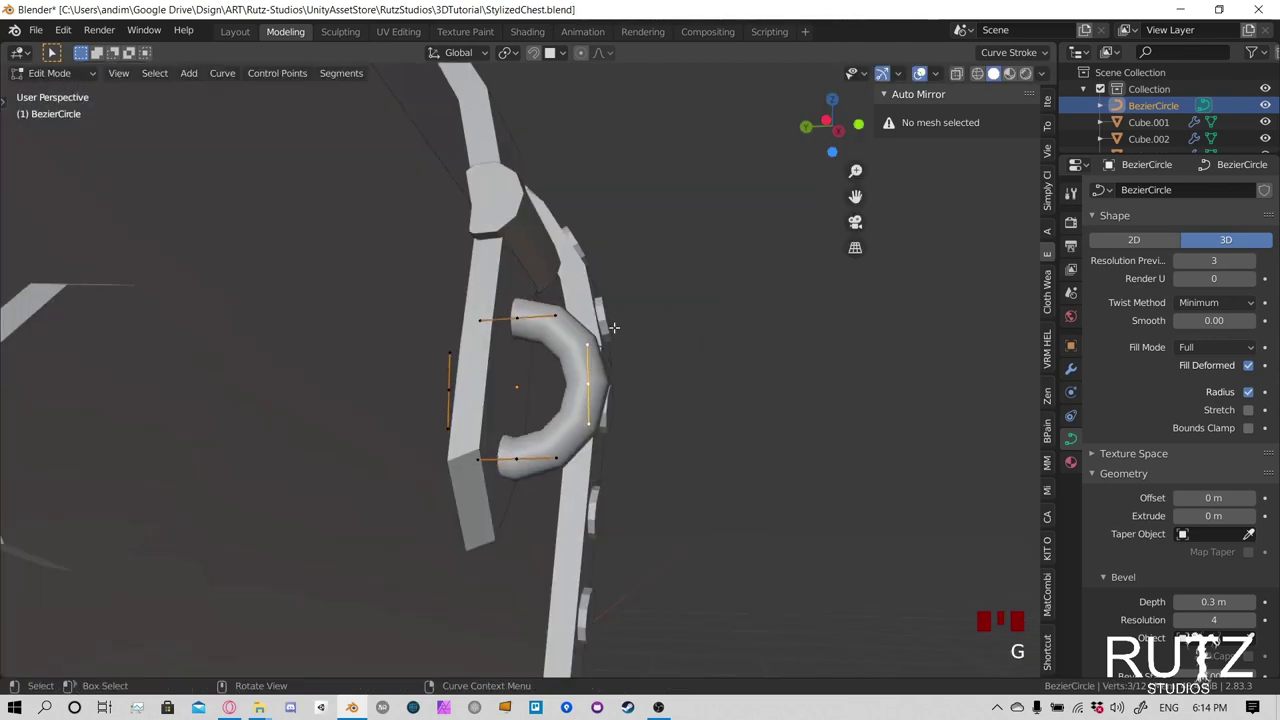
key(g)
key(Escape)
key(g)
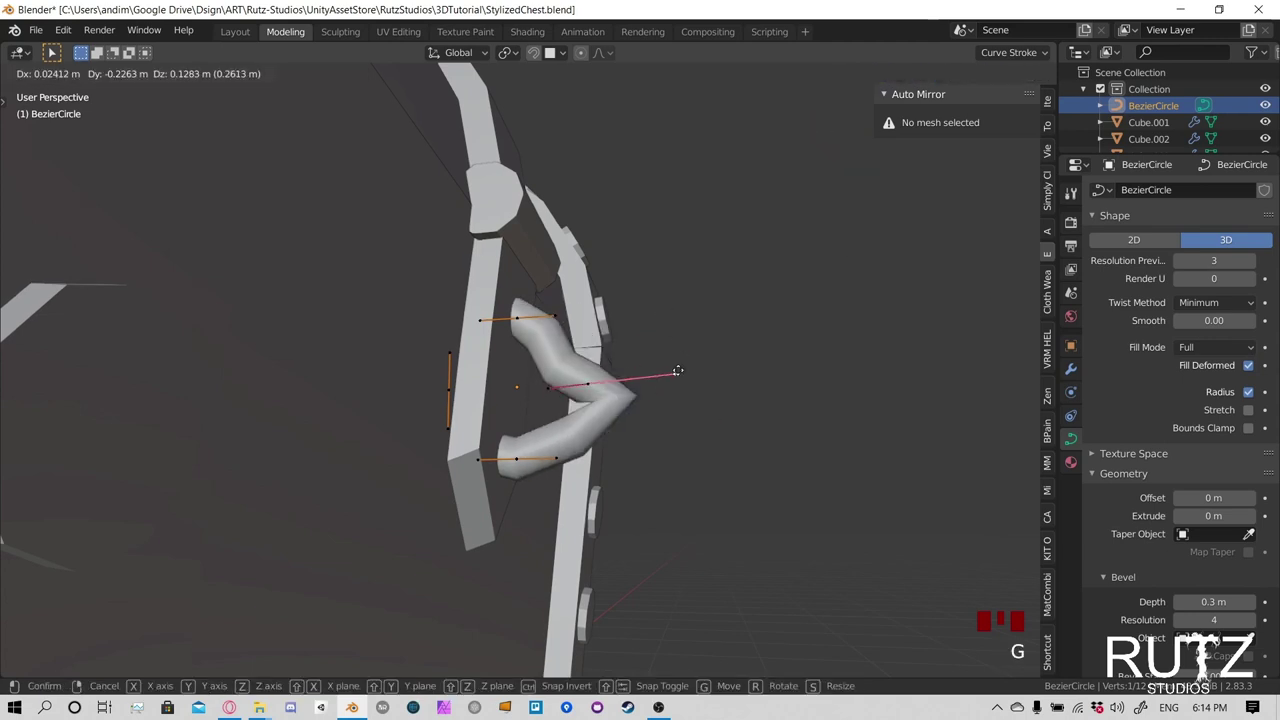
right_click(617, 405)
click(590, 340)
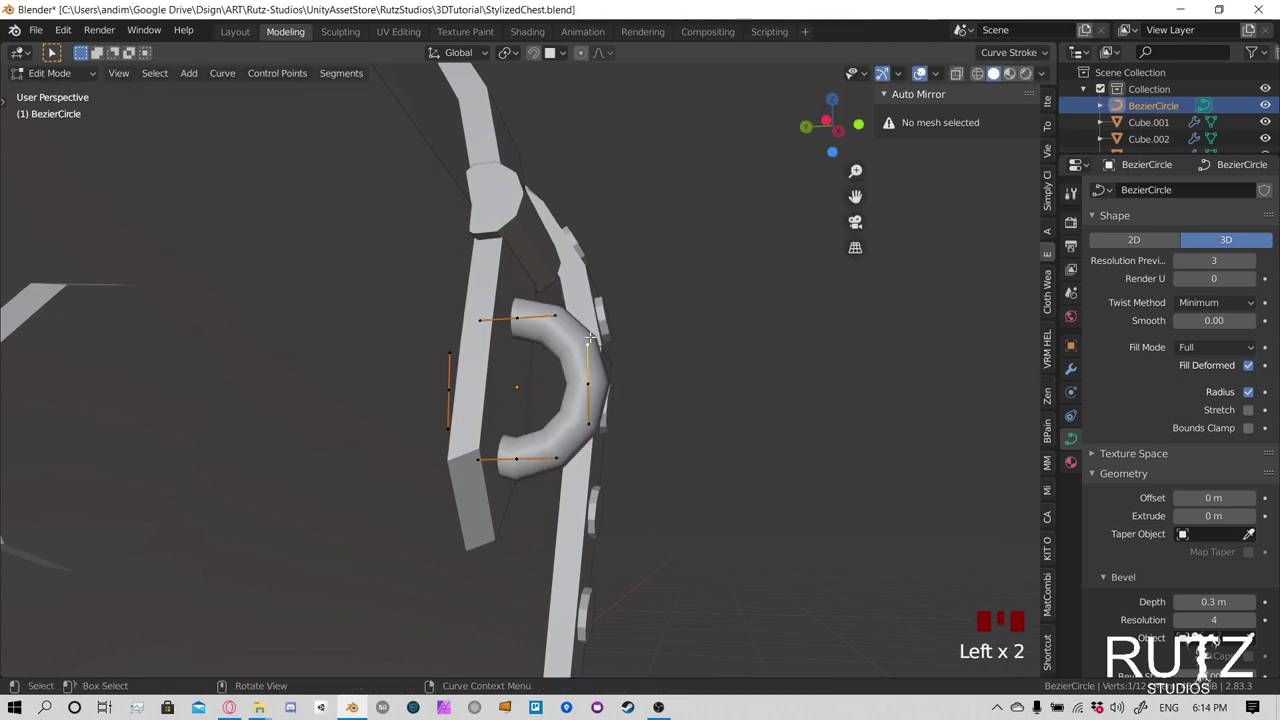
key(g)
right_click(615, 338)
Try moving the ring's top and bottom control points
key(g)
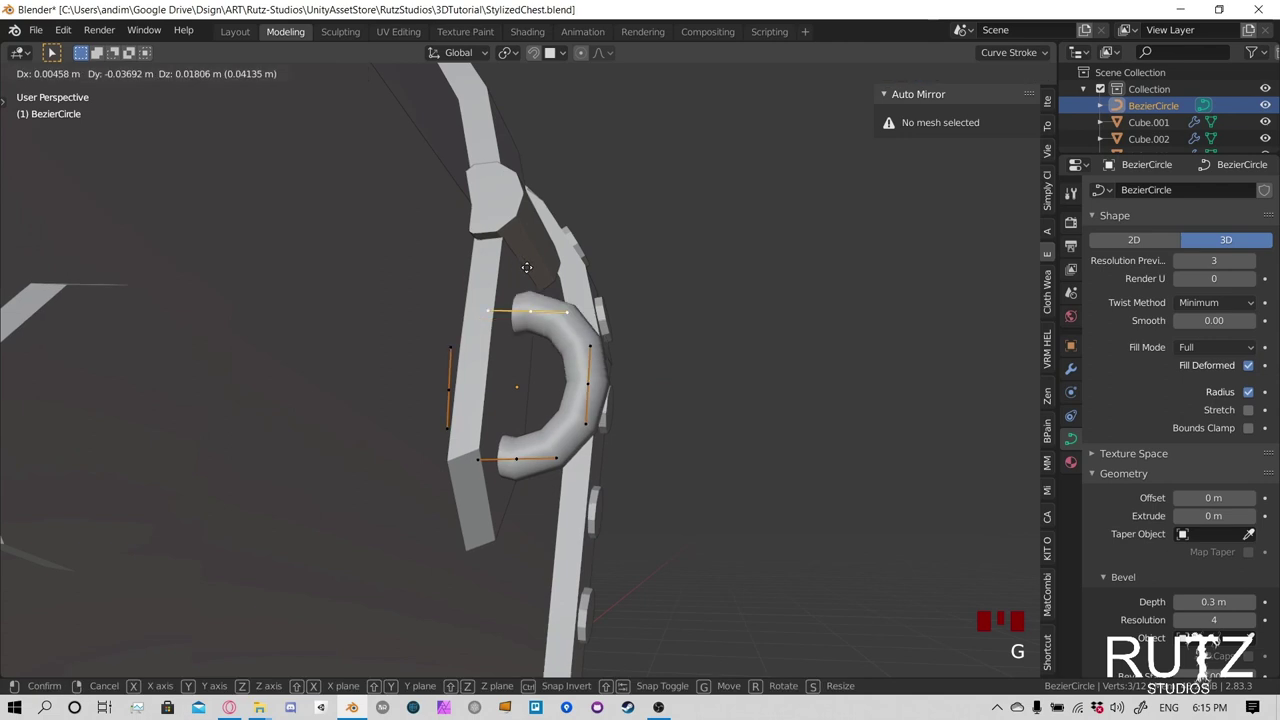
right_click(525, 367)
key(g)
right_click(525, 440)
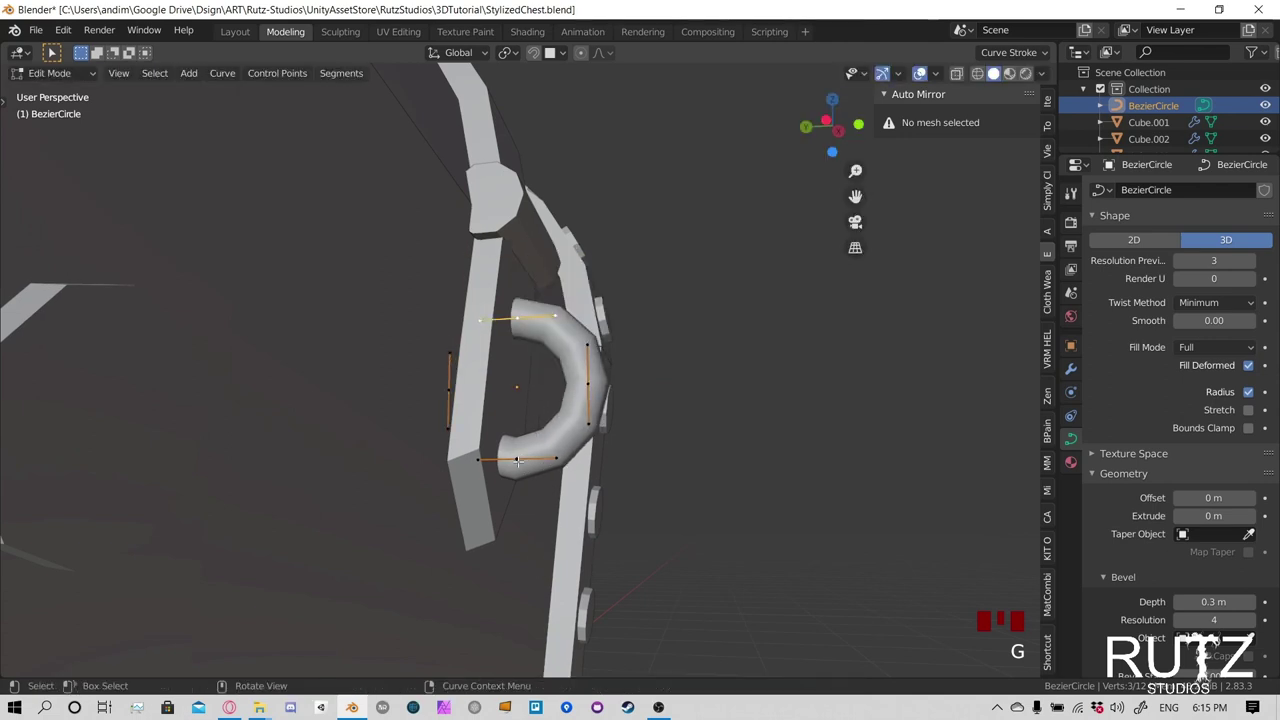
key(g)
right_click(528, 420)
key(g)
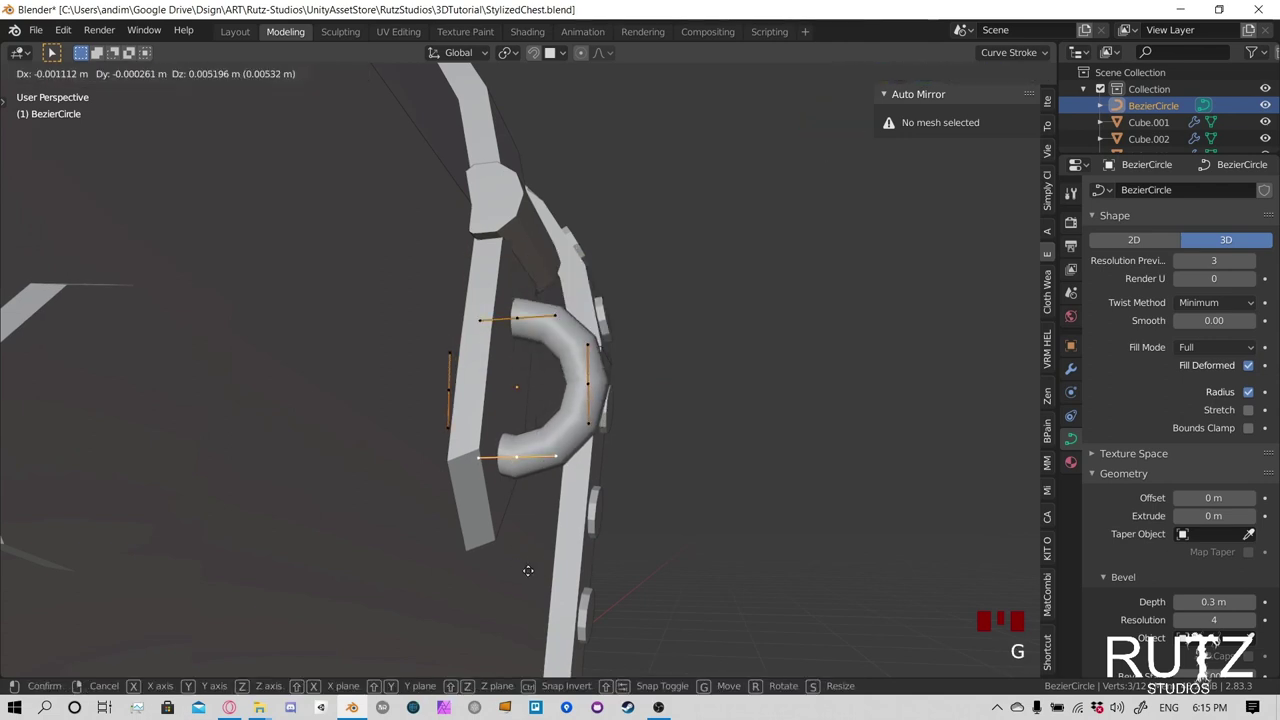
right_click(530, 458)
Try moving both handles of the ring's outermost control point and scaling the point
click(589, 422)
key(g)
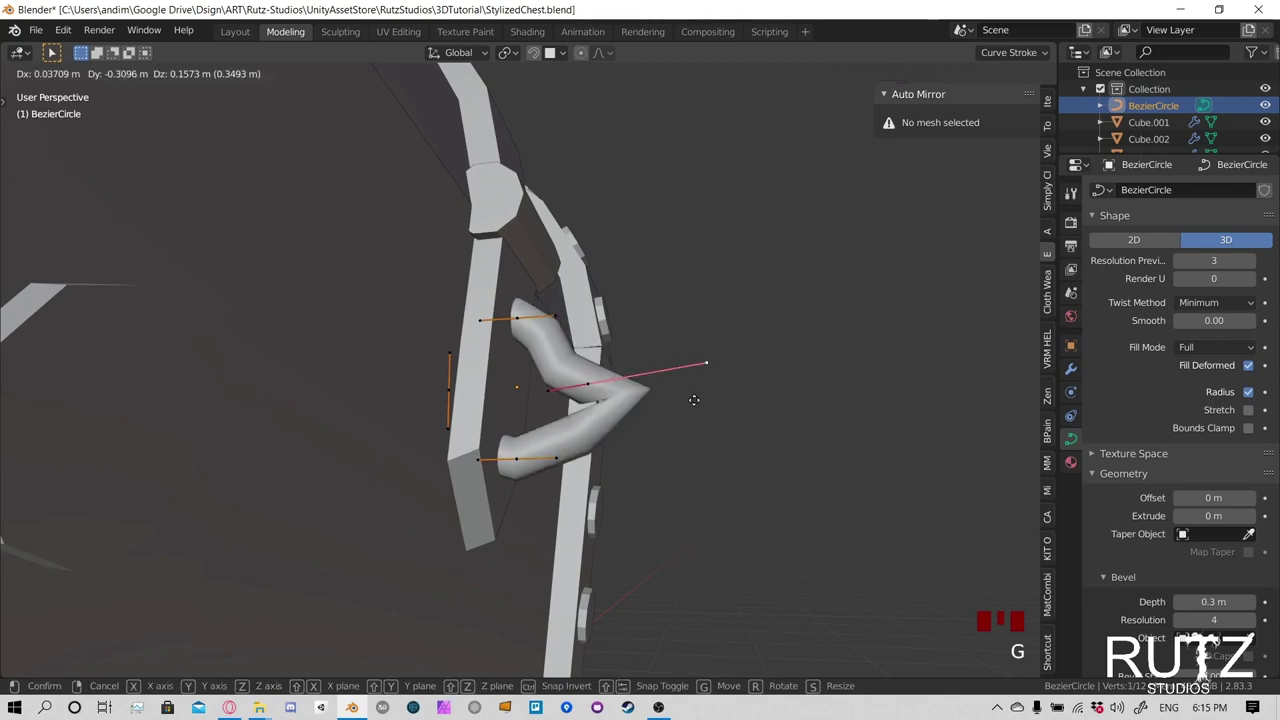
right_click(640, 370)
click(592, 338)
key(g)
click(625, 349)
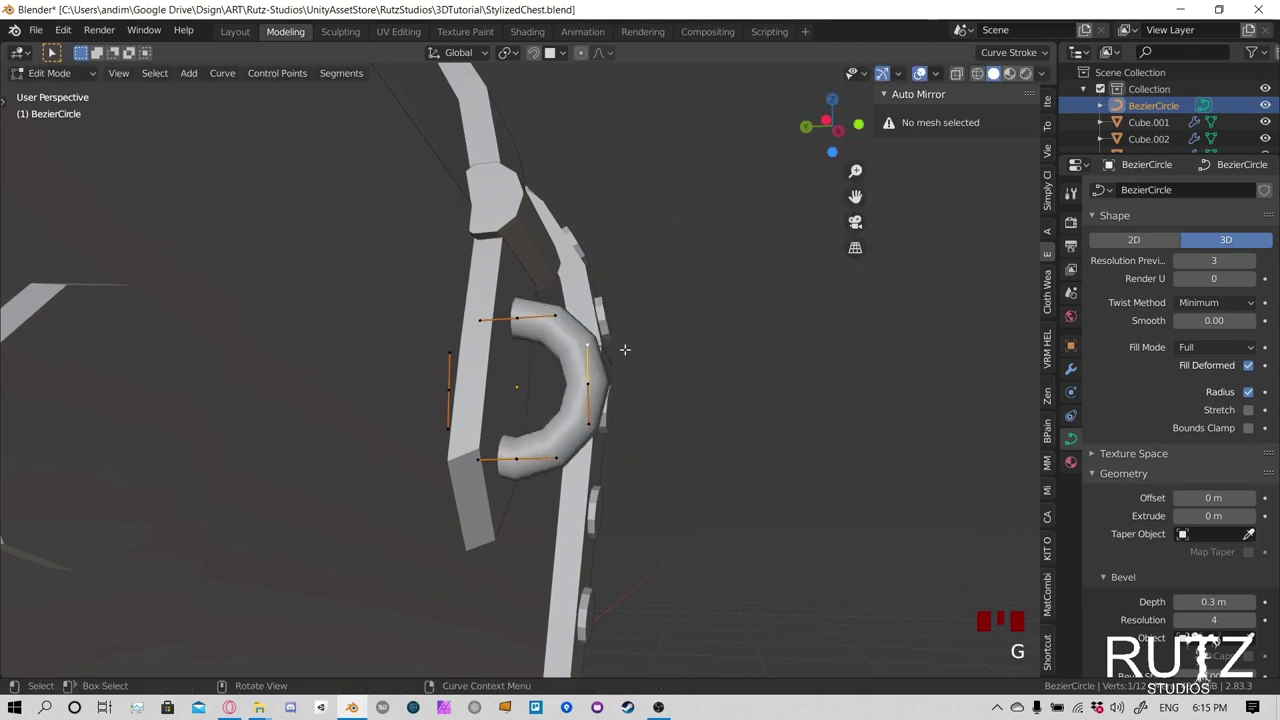
key(s)
click(606, 384)
Return to Object Mode and convert the clasp ring from a curve to a mesh
middle_drag(606, 384, 492, 341)
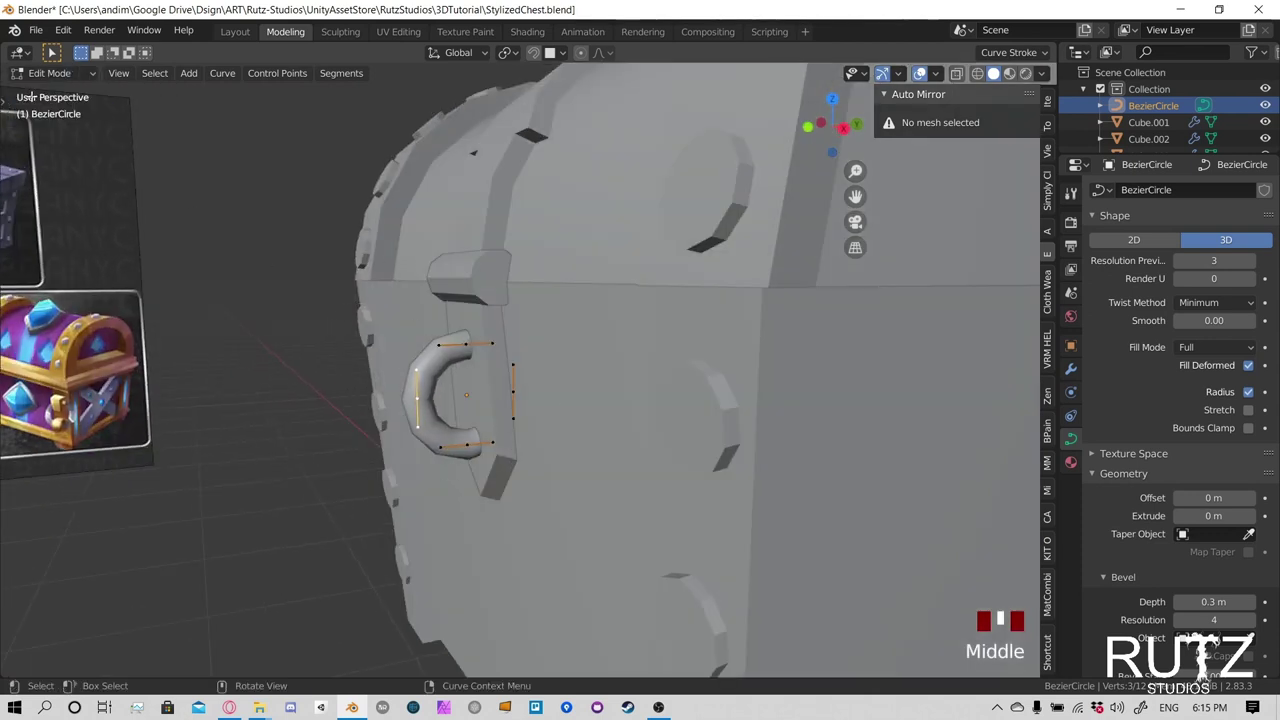
click(50, 74)
click(48, 89)
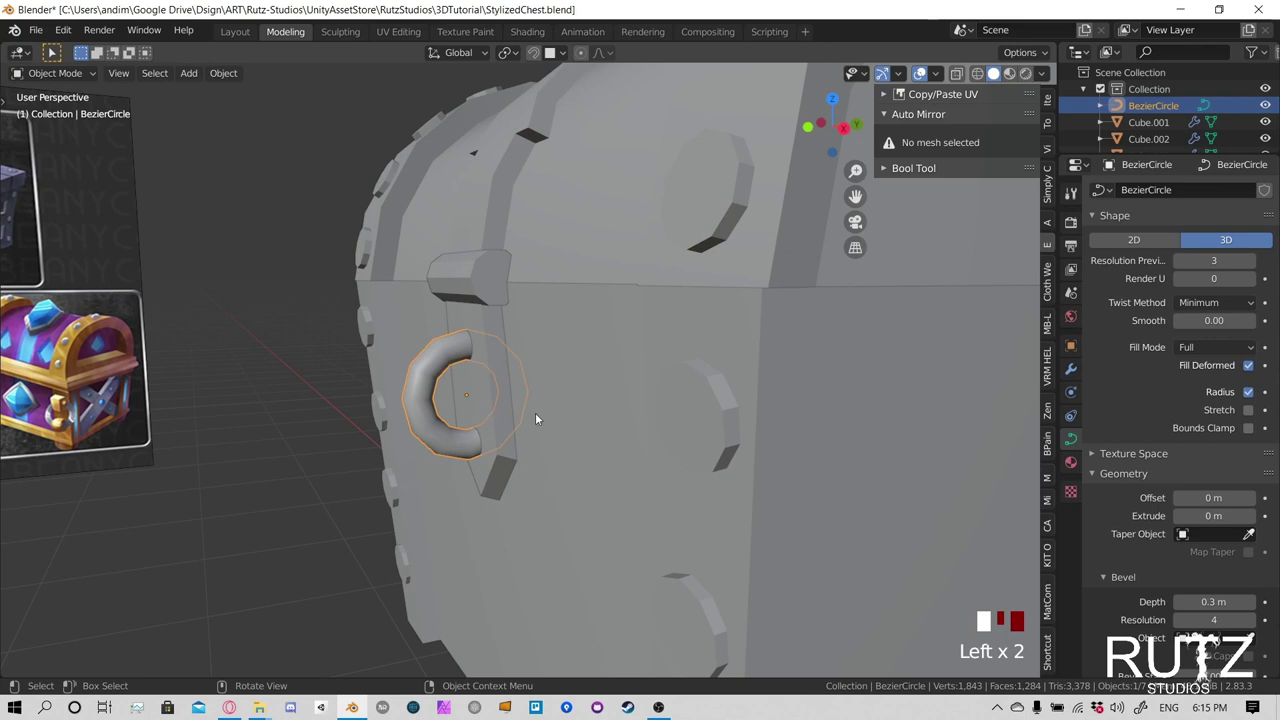
right_click(449, 360)
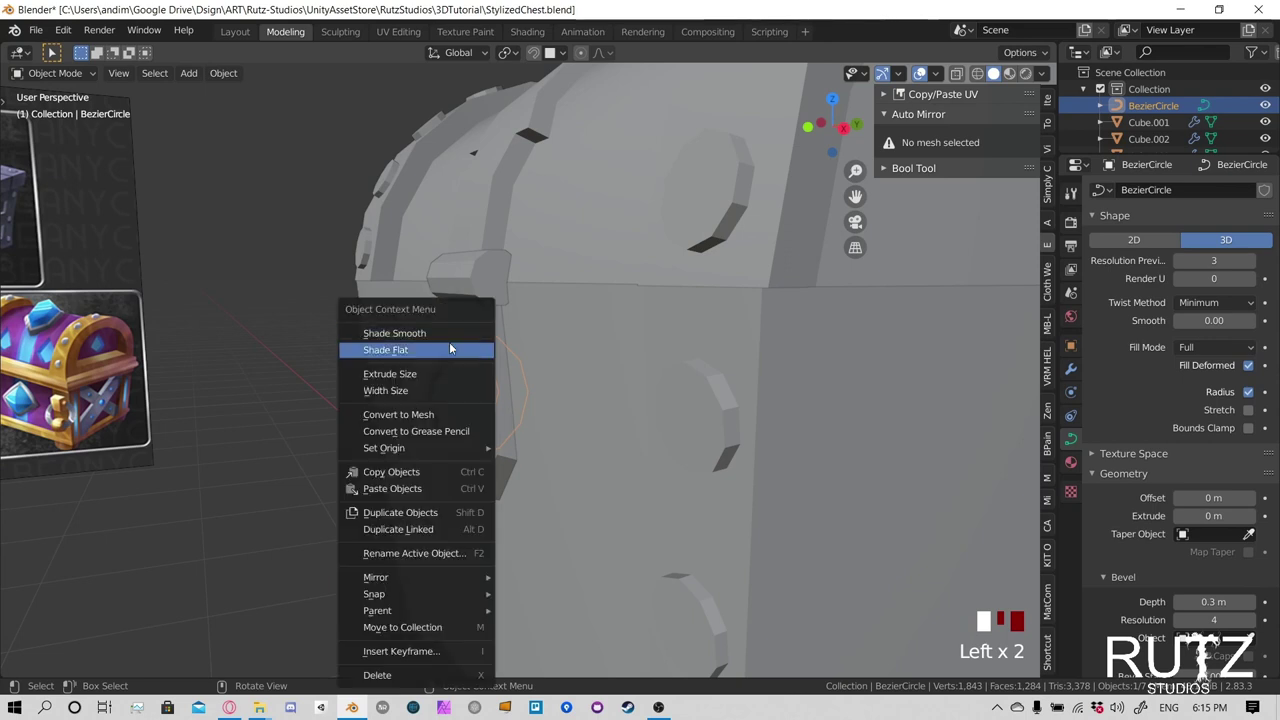
click(416, 416)
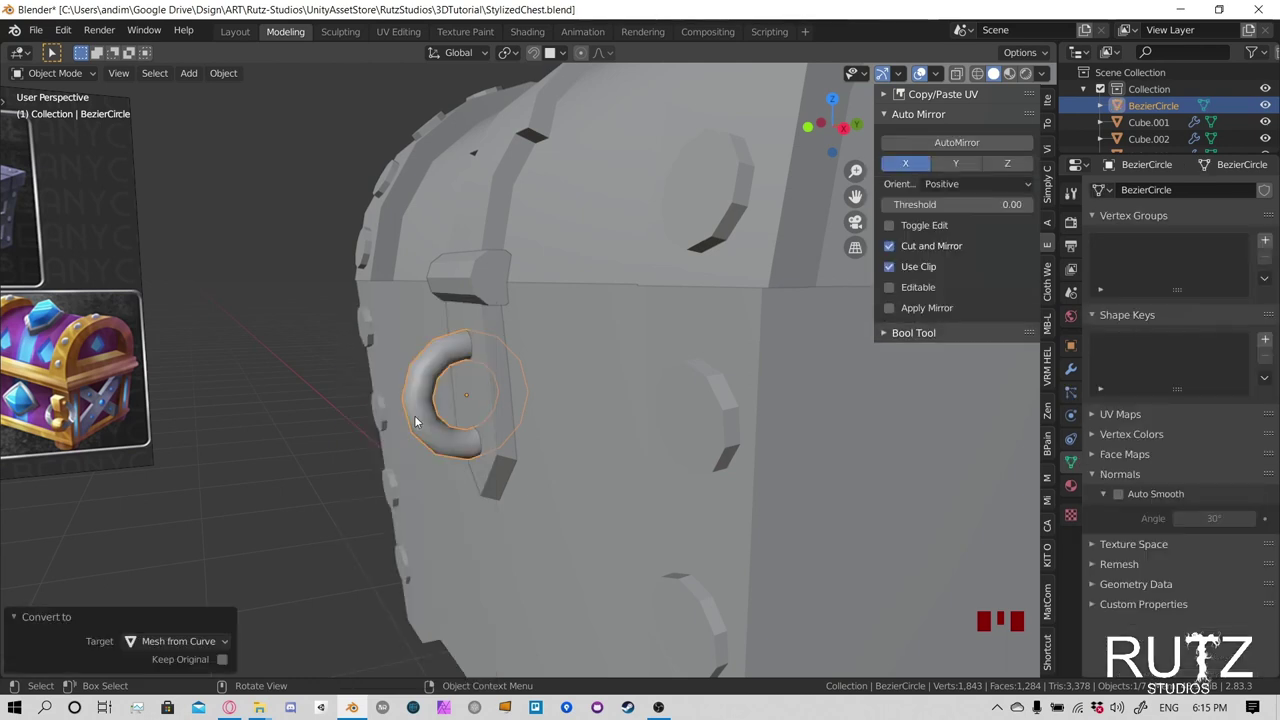
In Edit Mode, try moving a single face of the converted ring mesh, and return to Object Mode
middle_drag(416, 421, 400, 280)
key(Tab)
double_click(378, 295)
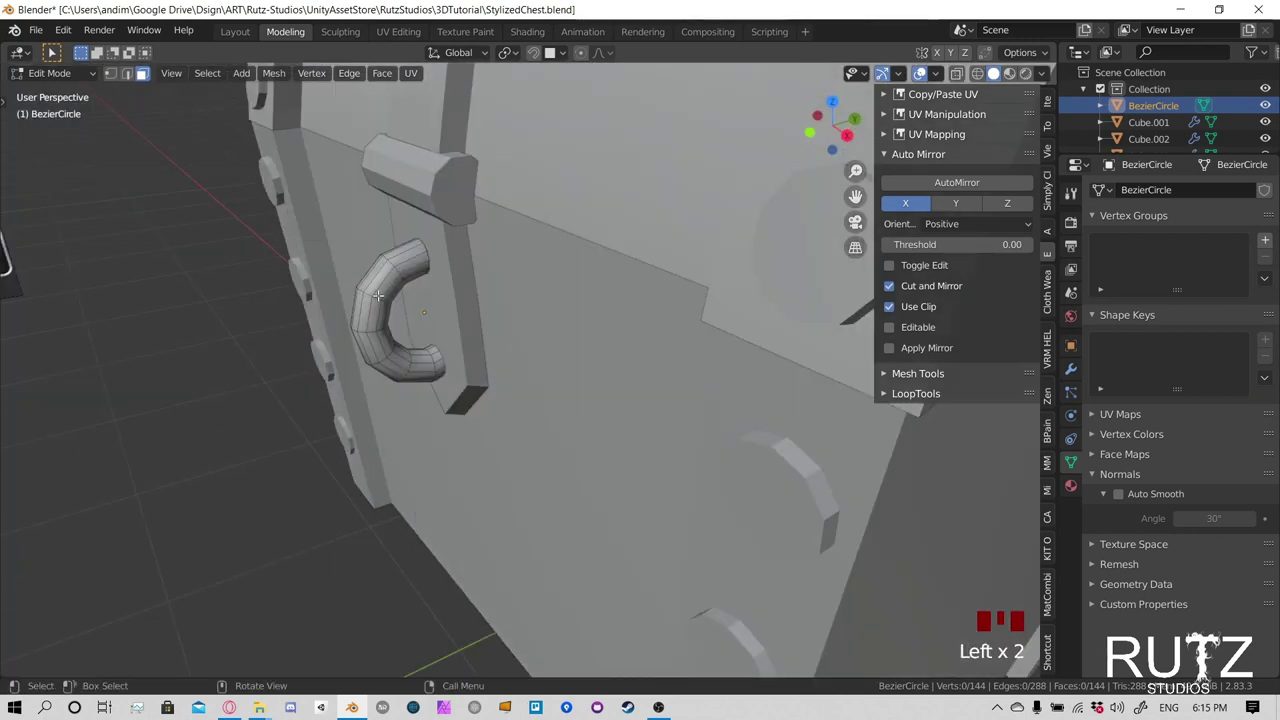
click(380, 283)
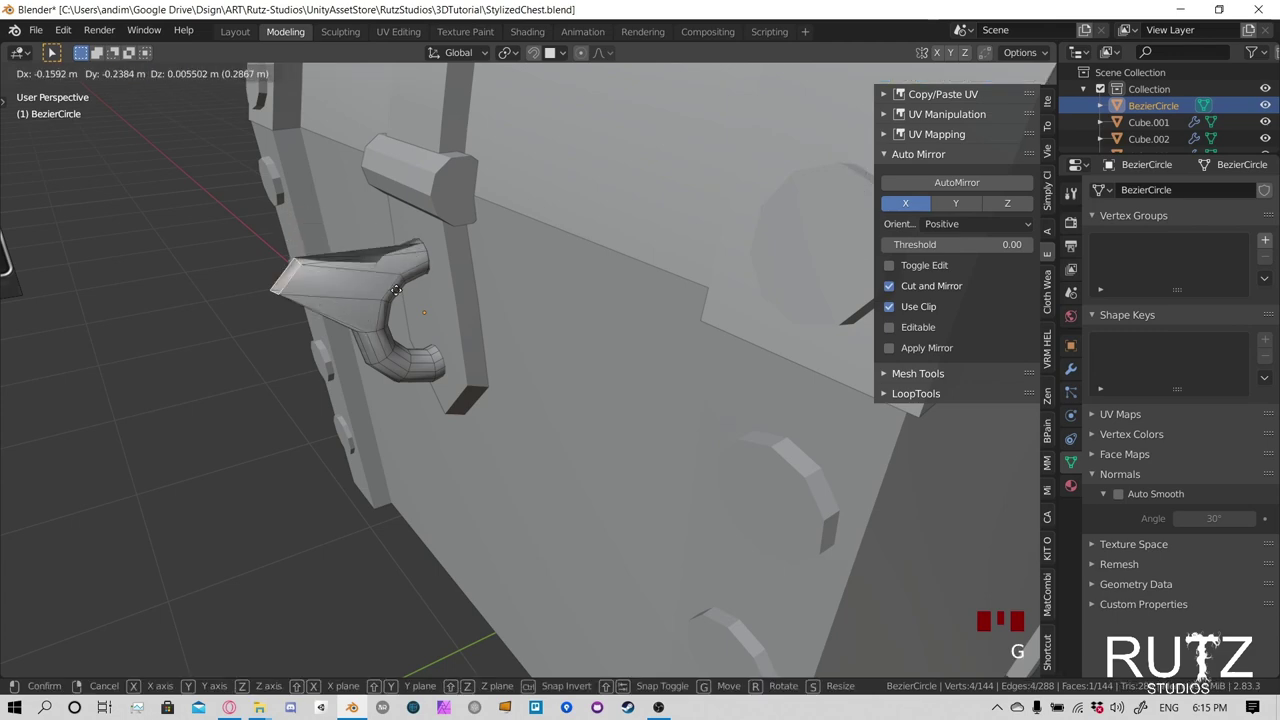
click(380, 283)
middle_drag(380, 283, 616, 97)
key(Tab)
Select the chest lid and turn on the viewport display of its Solidify modifier
click(588, 273)
click(588, 273)
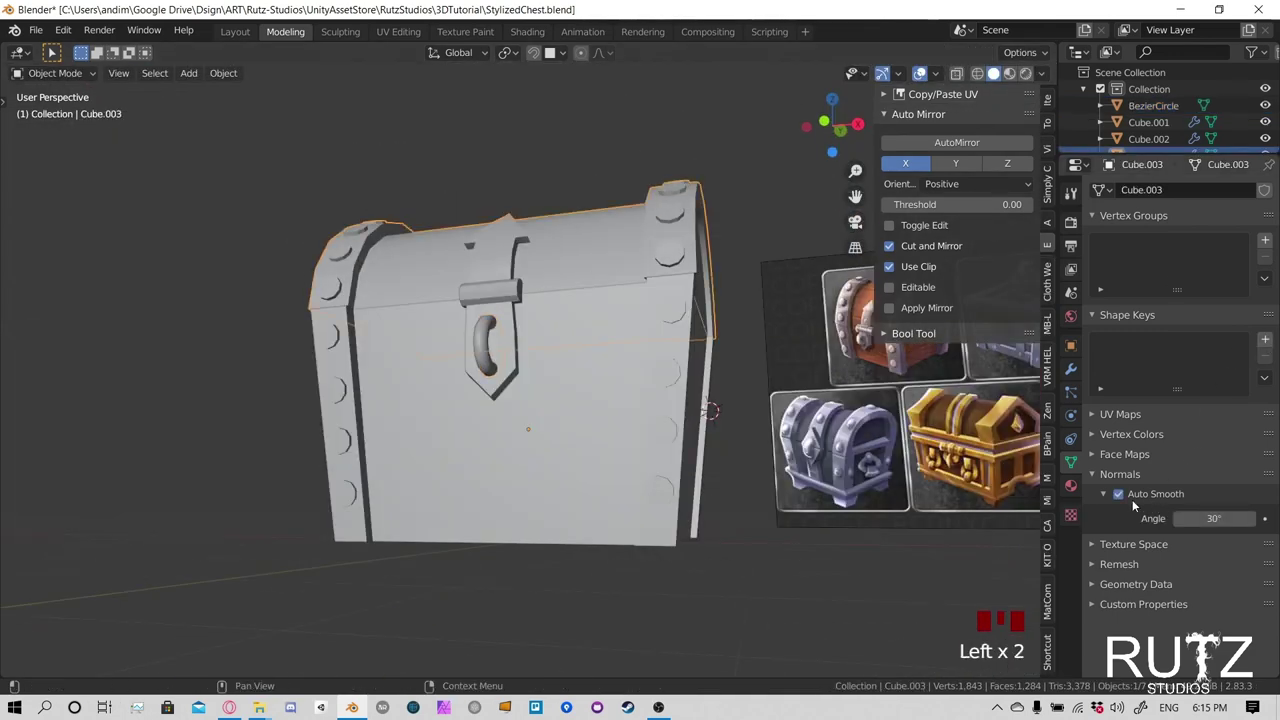
click(1071, 369)
click(1177, 218)
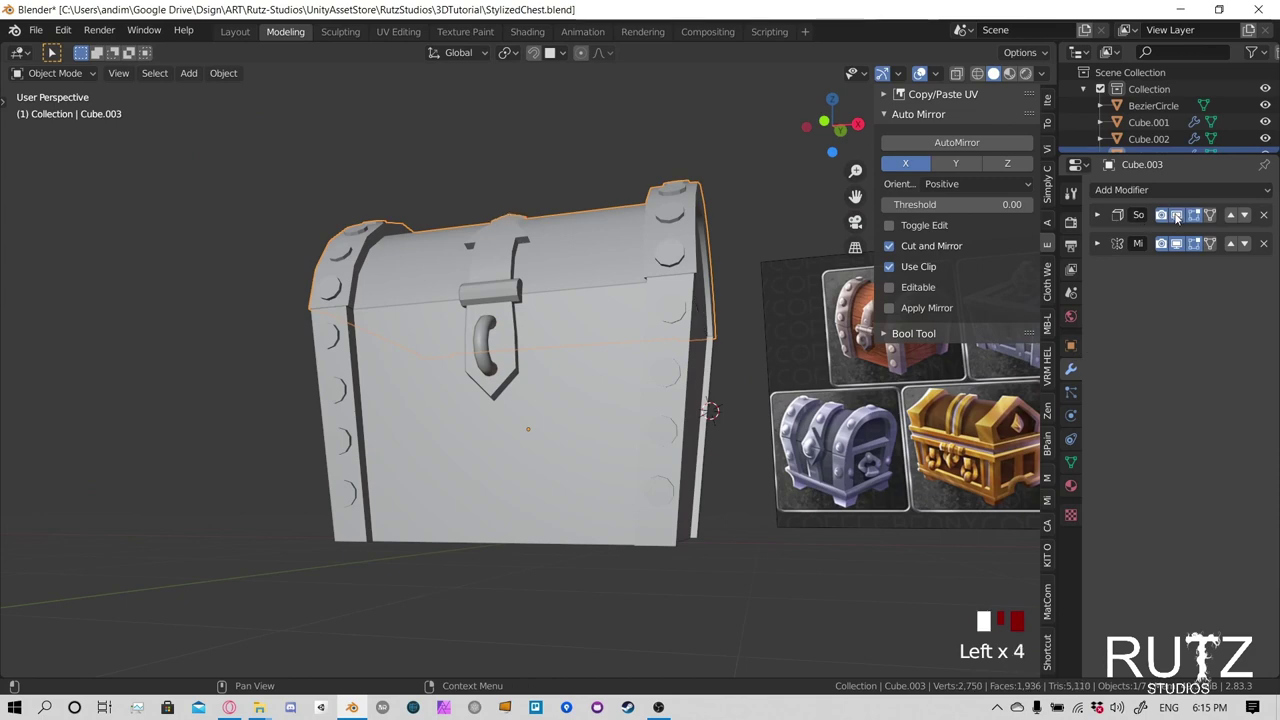
Try moving the lid's Solidify modifier below its Mirror modifier, and restore the previous modifier order
middle_drag(504, 235, 620, 275)
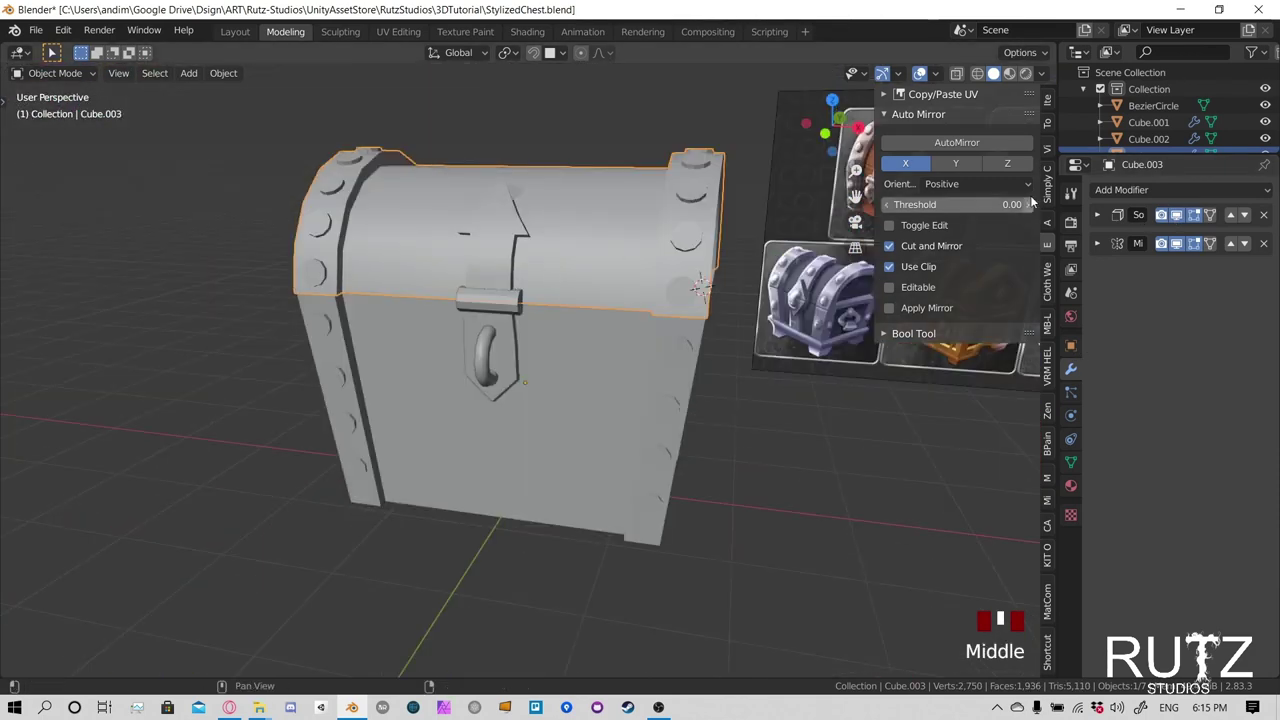
click(1244, 215)
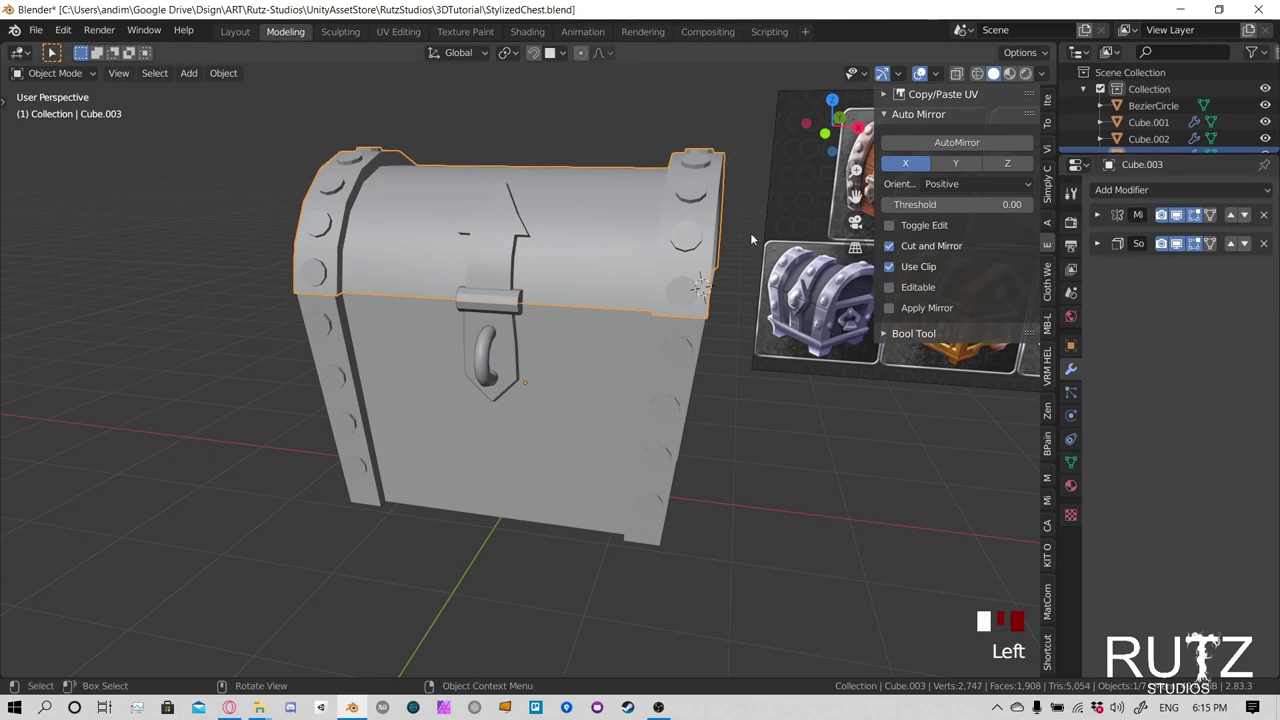
middle_drag(593, 235, 194, 279)
click(194, 285)
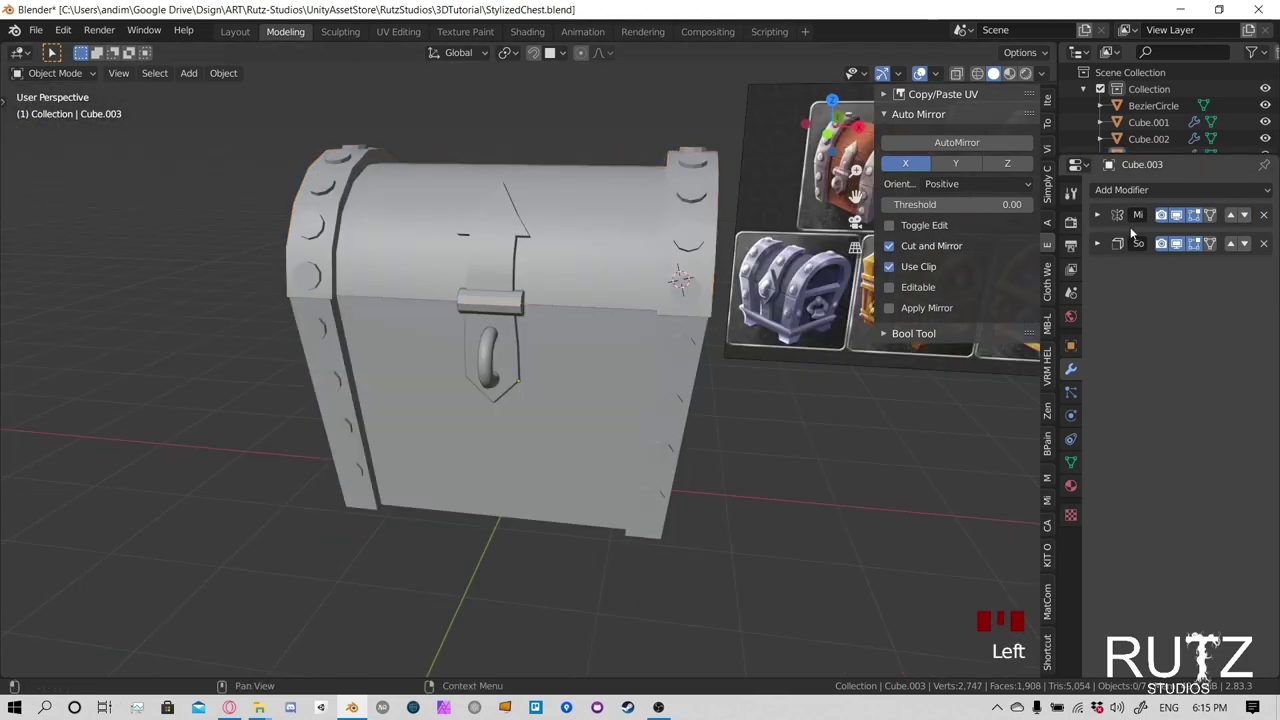
click(1245, 245)
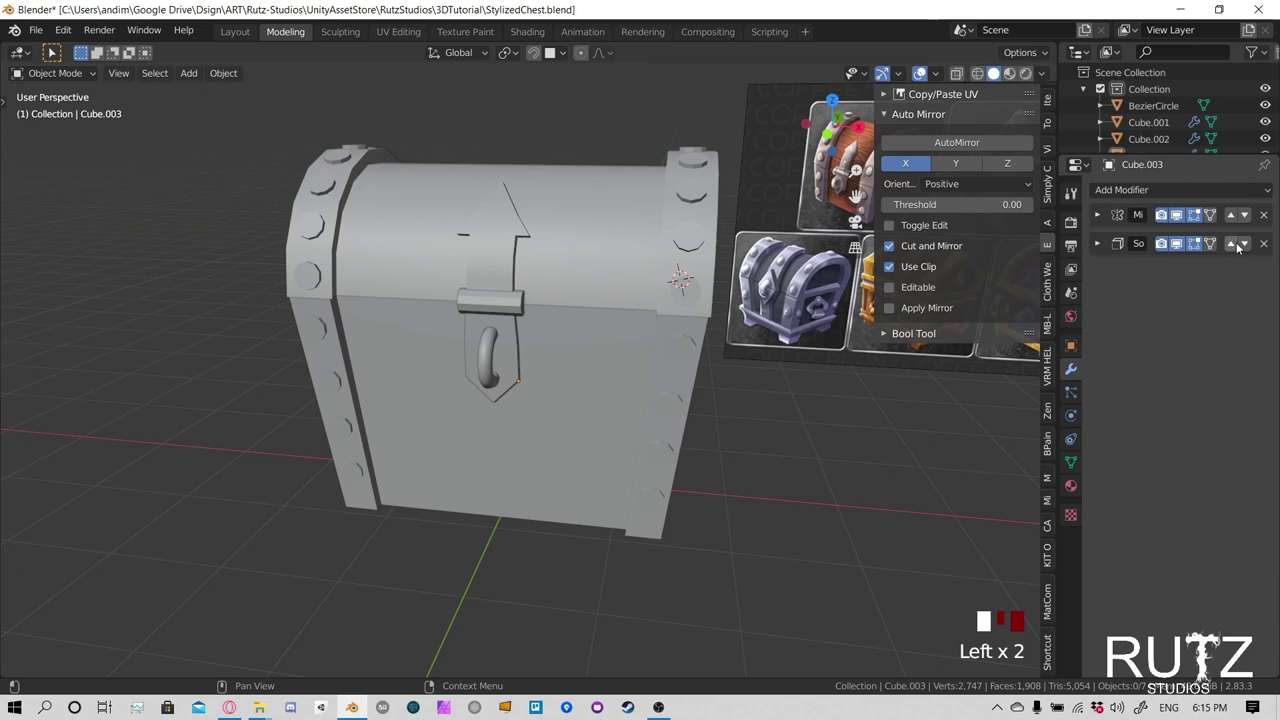
click(1231, 244)
middle_drag(540, 238, 1127, 224)
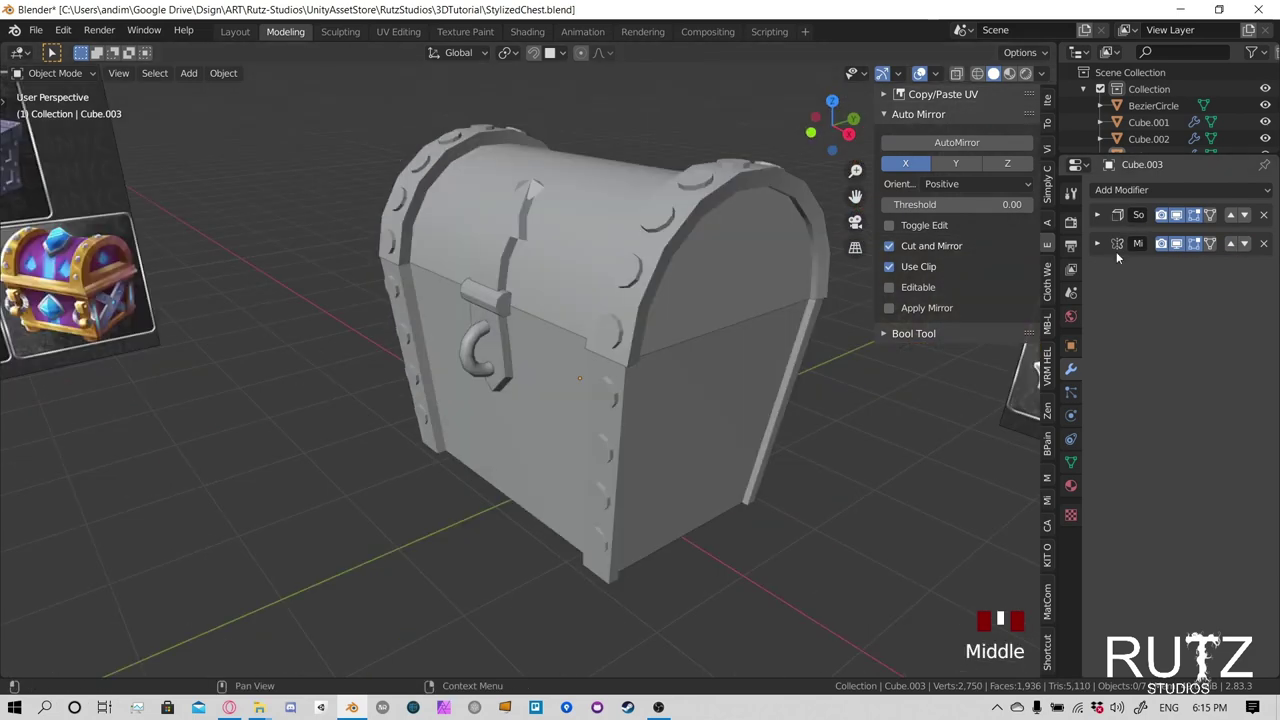
Place the lid's Solidify modifier below the Mirror modifier in the stack, and expand the Solidify settings
click(1111, 218)
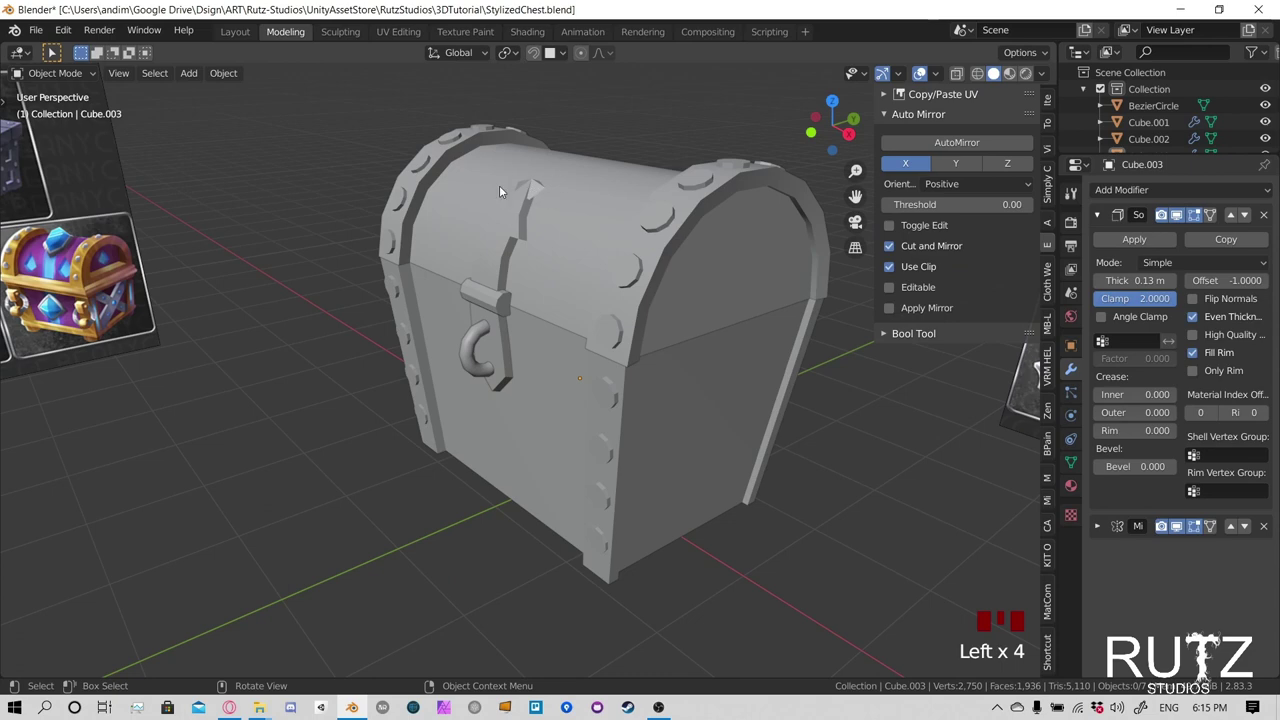
click(1098, 215)
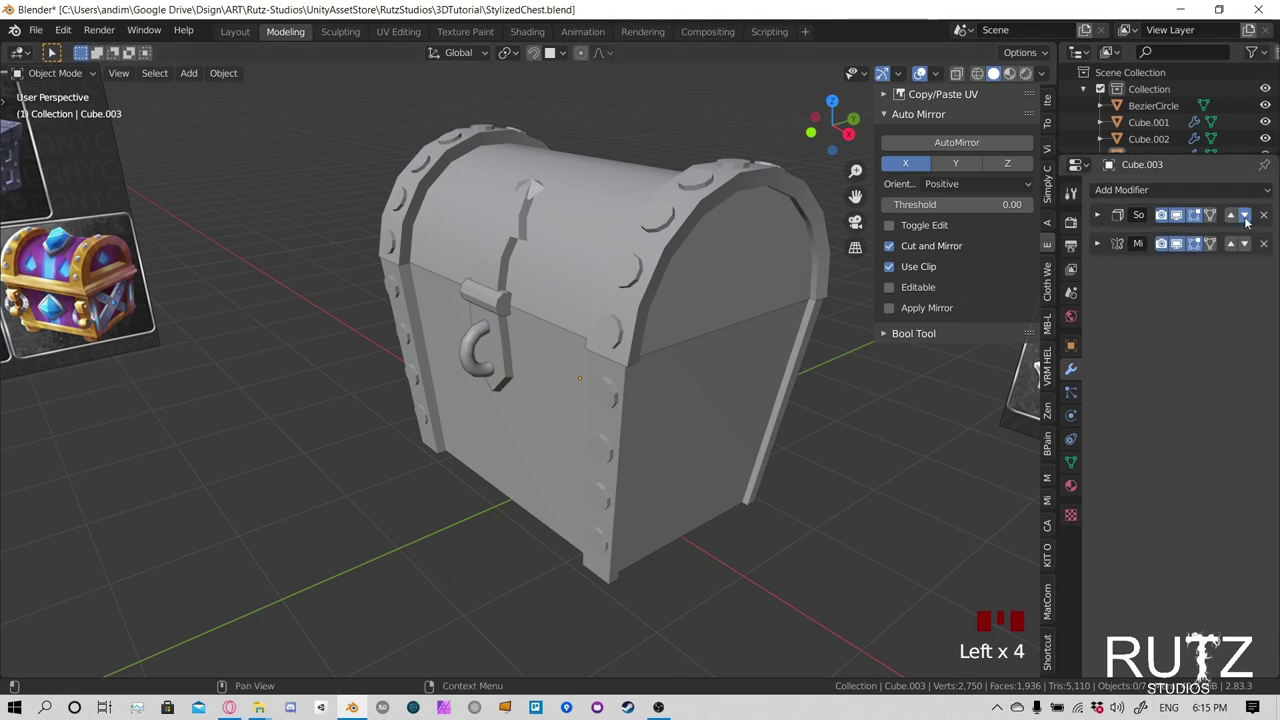
click(1245, 215)
click(1098, 215)
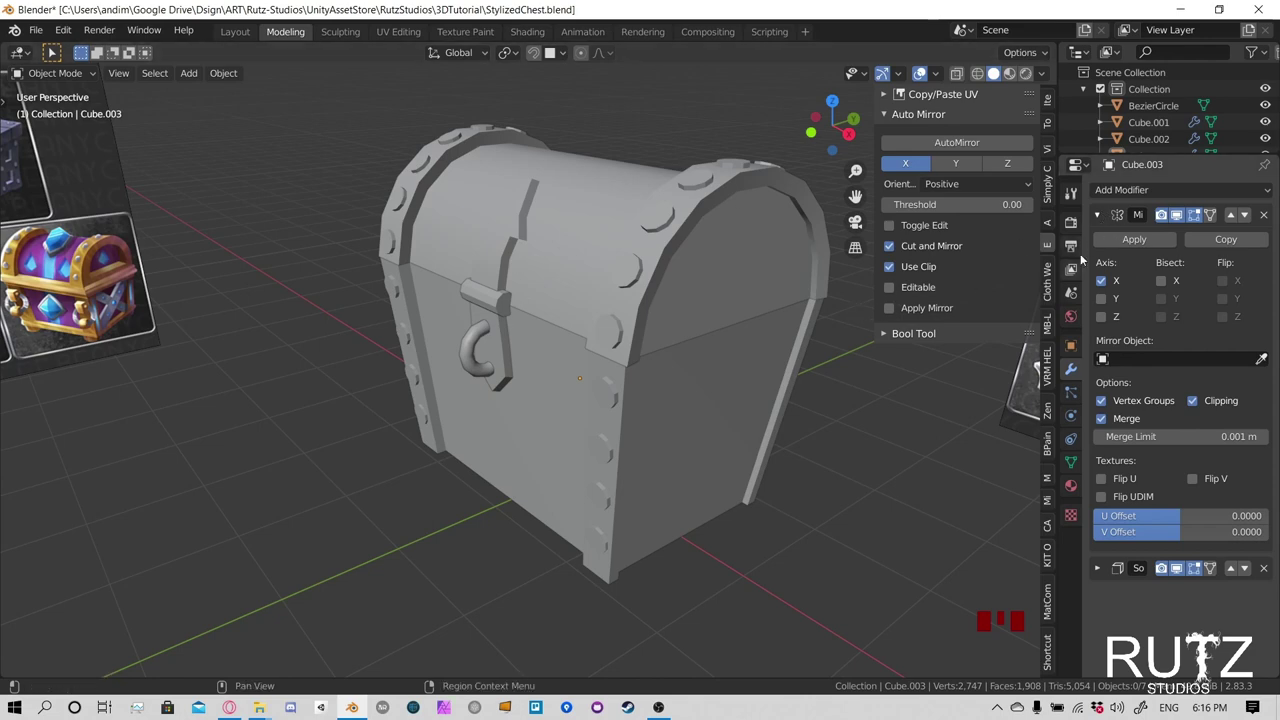
click(1098, 215)
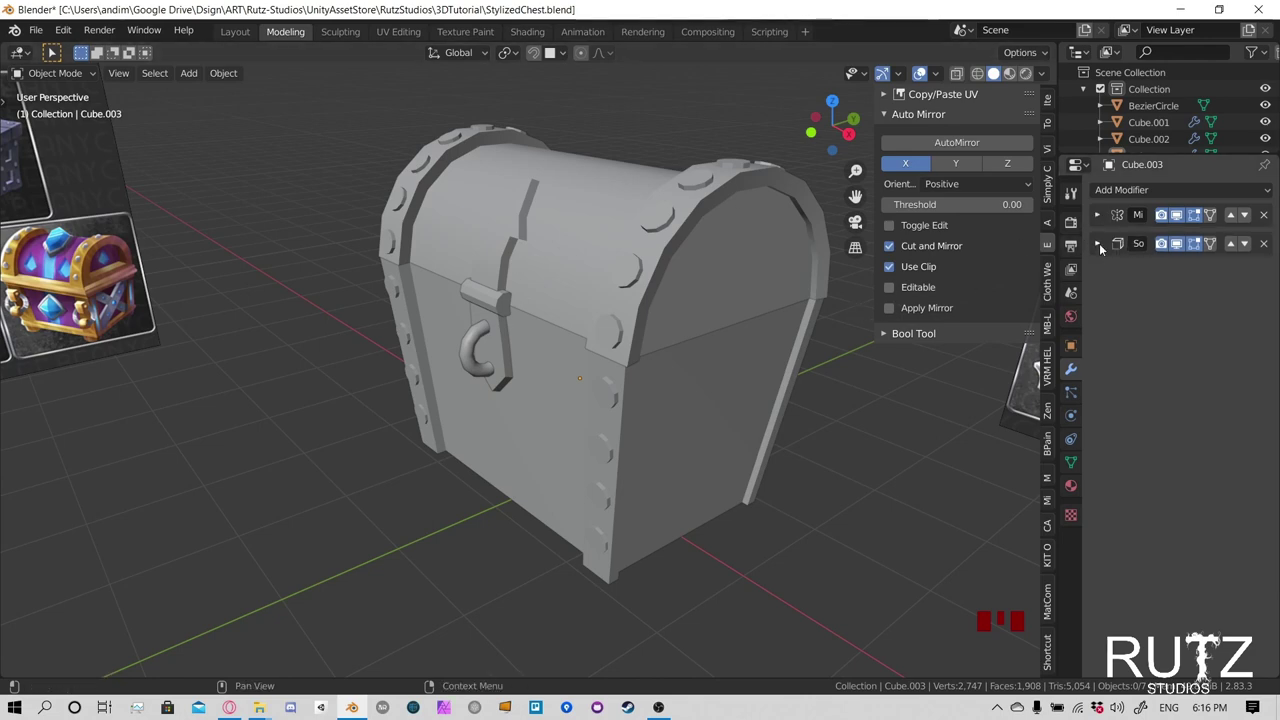
click(1098, 244)
Select the chest lid and try rotating it freely off the base
click(617, 278)
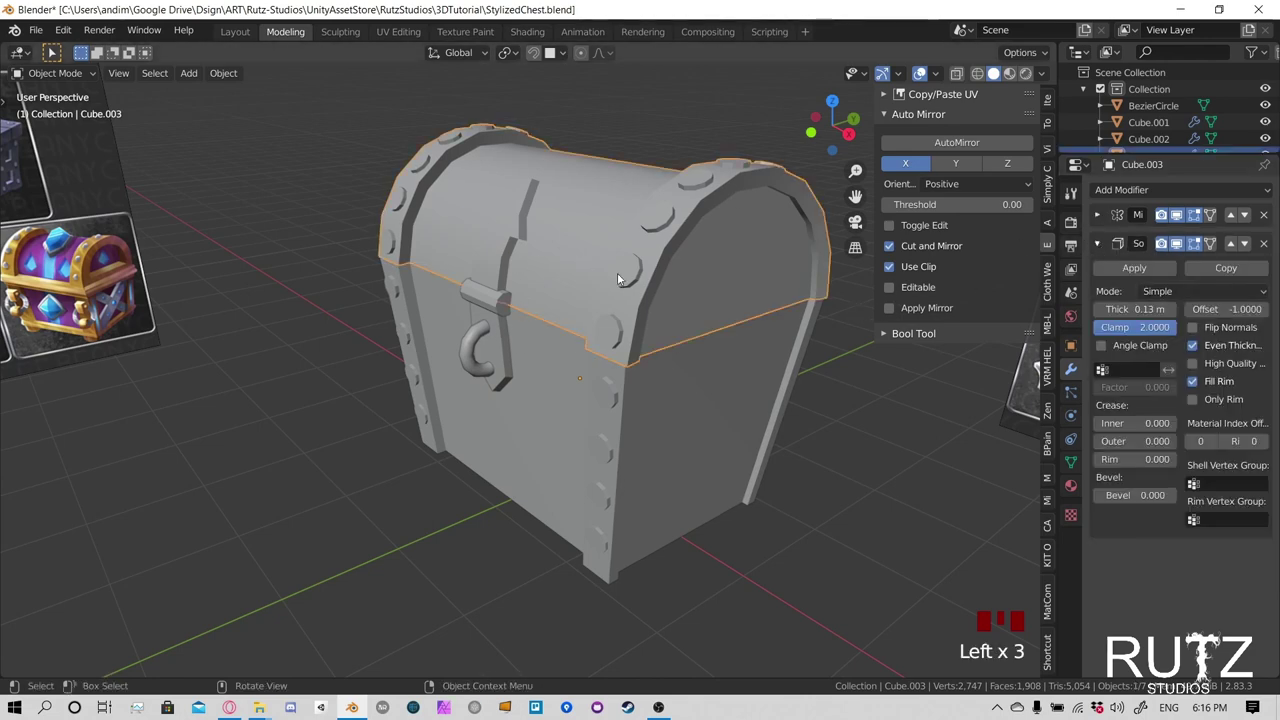
key(r)
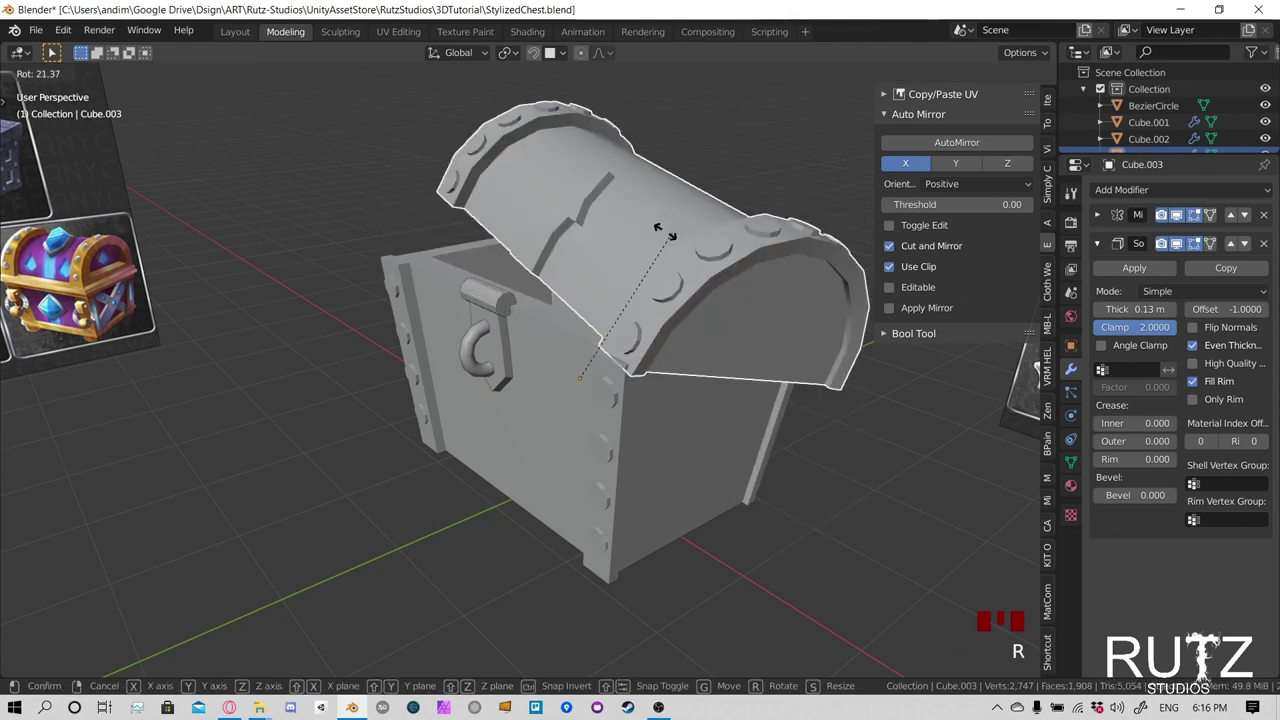
right_click(620, 318)
key(r)
right_click(620, 318)
Isolate the lid in local view, examine its hollow underside and wall thickness, and return to the full scene
key(KP_Divide)
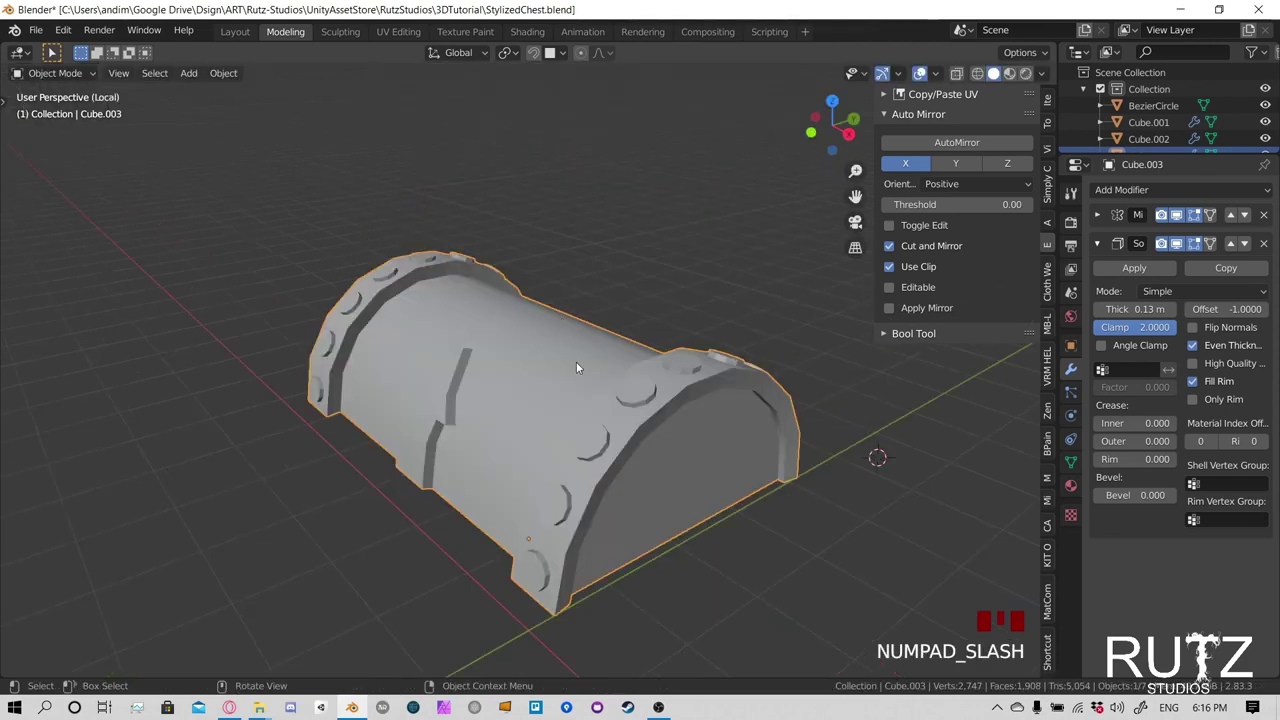
middle_drag(576, 361, 693, 205)
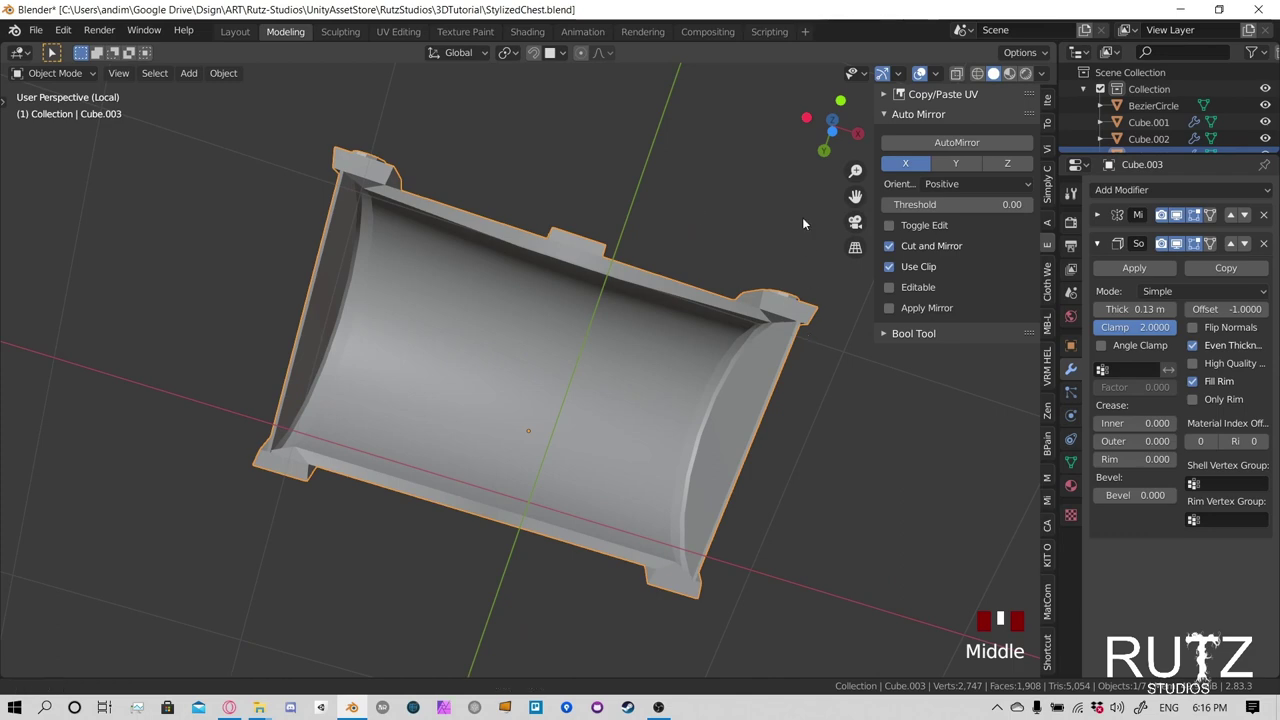
middle_drag(802, 217, 688, 282)
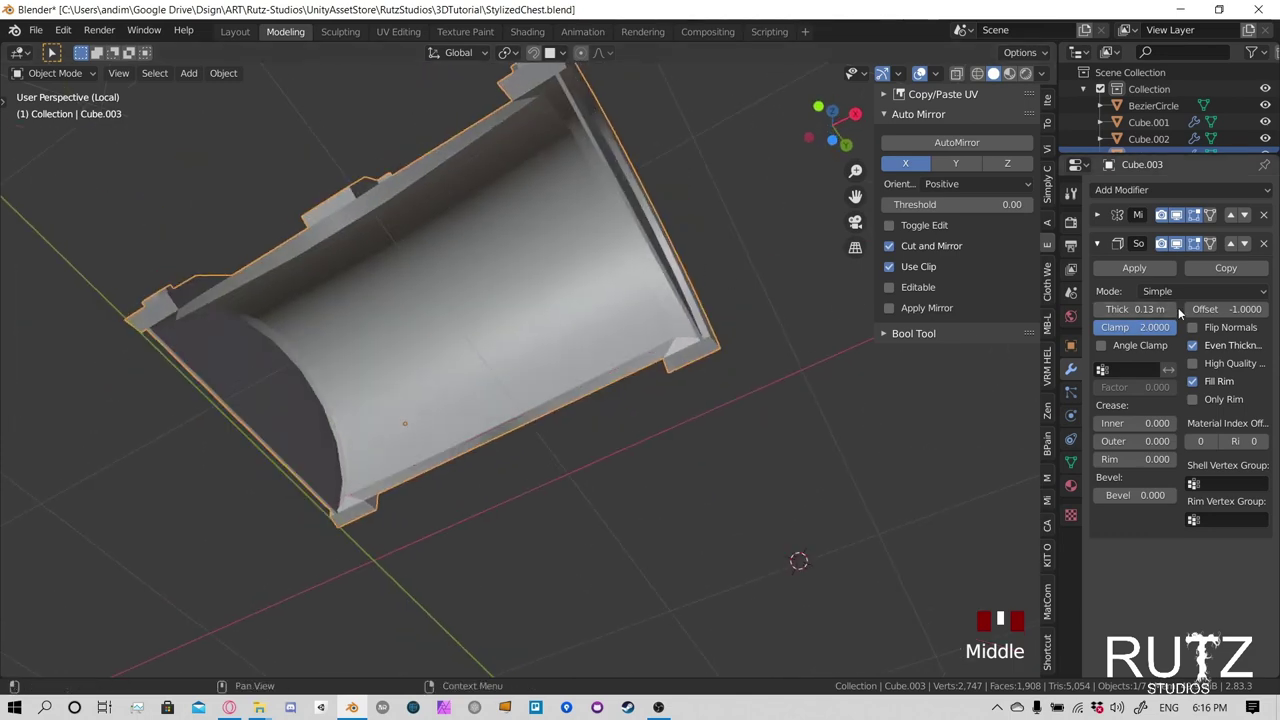
shift+middle_drag(570, 295, 591, 357)
key(KP_Divide)
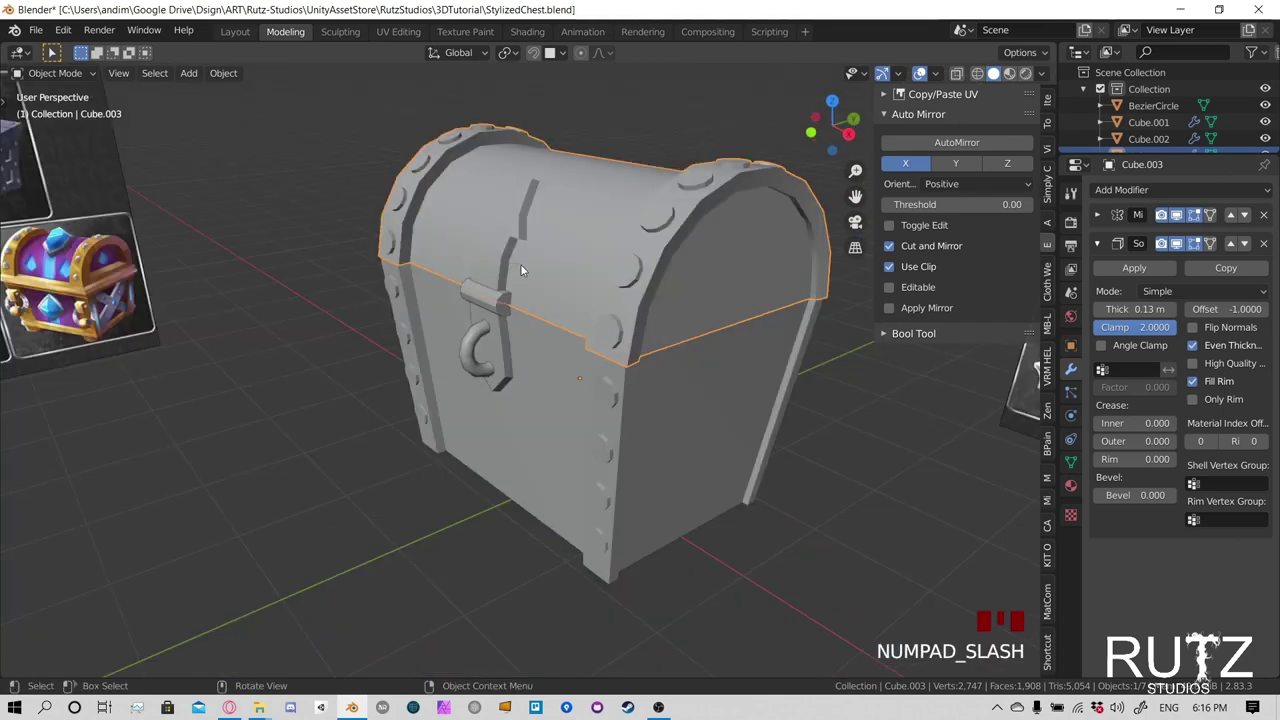
Compare the modelled chest with the treasure chest reference images
mouse_move(521, 265)
middle_down()
mouse_move(842, 409)
mouse_move(668, 377)
mouse_move(705, 333)
mouse_move(572, 266)
mouse_move(714, 256)
mouse_move(594, 267)
mouse_move(512, 362)
mouse_move(536, 359)
mouse_move(461, 364)
mouse_move(536, 360)
mouse_move(512, 329)
mouse_move(634, 316)
mouse_move(527, 316)
mouse_move(734, 274)
mouse_move(259, 332)
mouse_move(538, 270)
middle_up()
scroll(509, 342, up, 3)
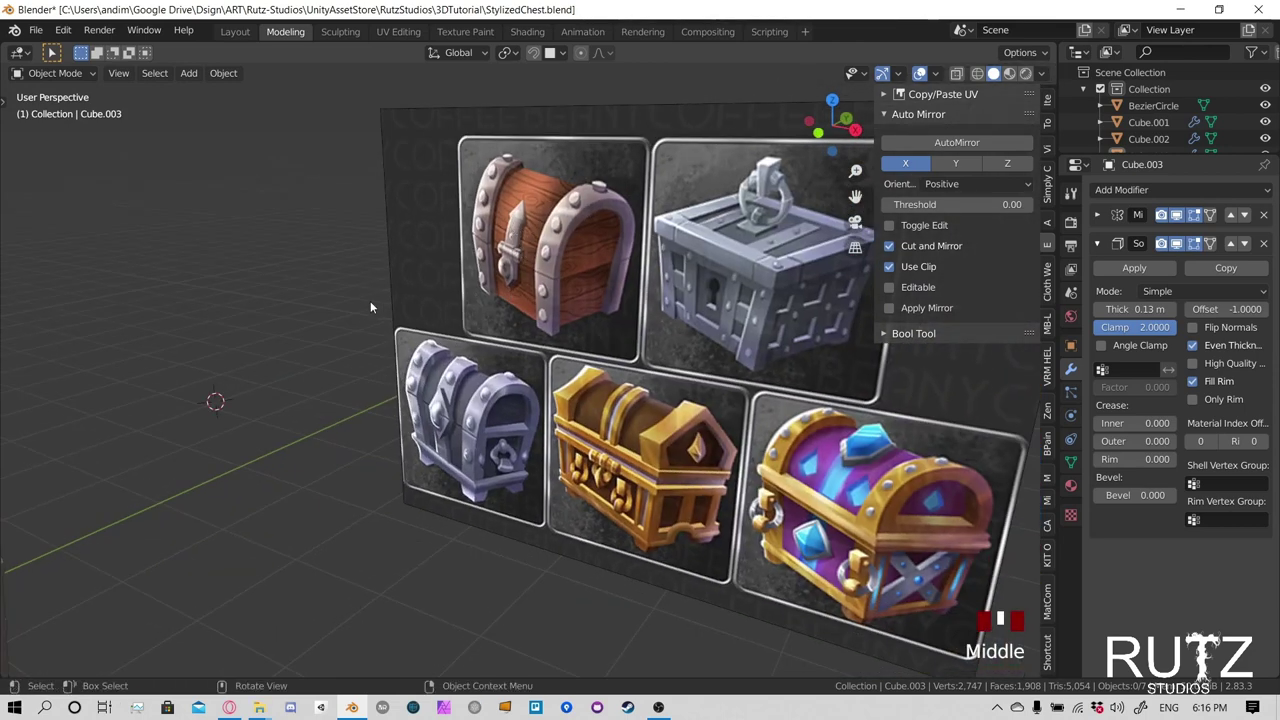
middle_drag(370, 308, 393, 382)
scroll(456, 324, down, 3)
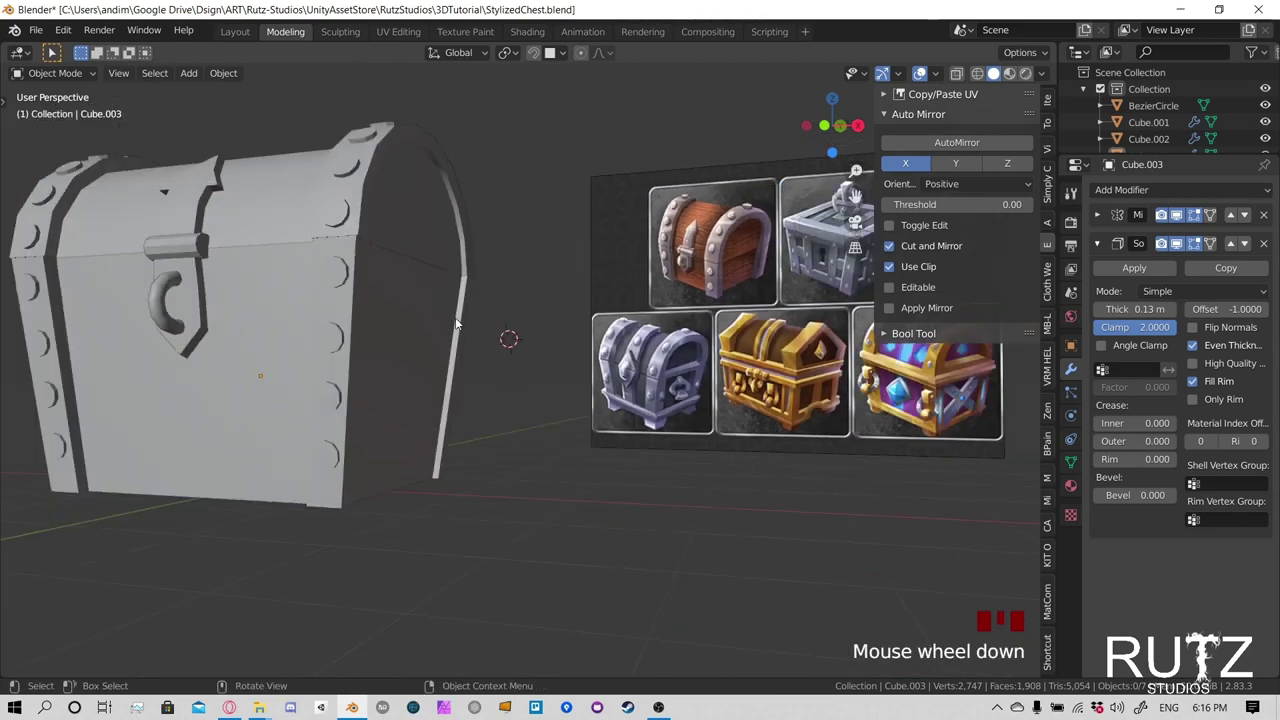
scroll(456, 324, down, 1)
middle_drag(456, 324, 540, 365)
scroll(564, 362, up, 2)
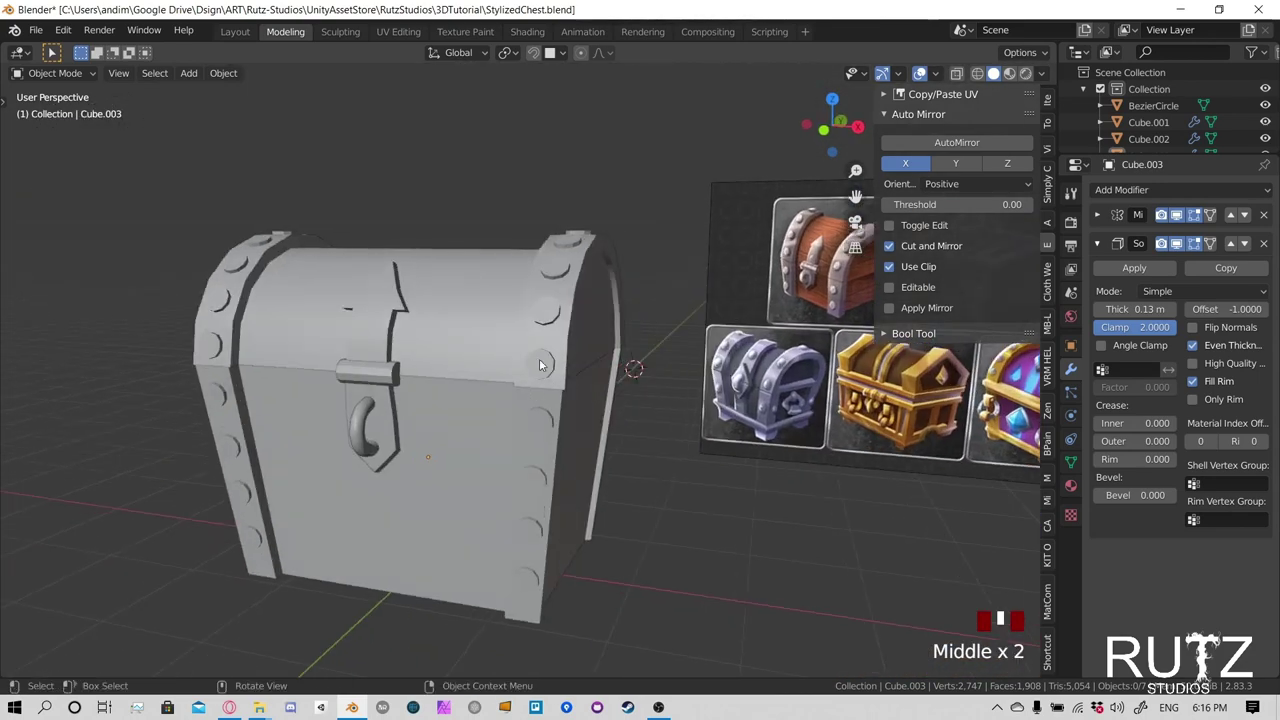
Enter Edit Mode on the lid, select one whole rivet on the front of its end band, and try moving it
click(540, 366)
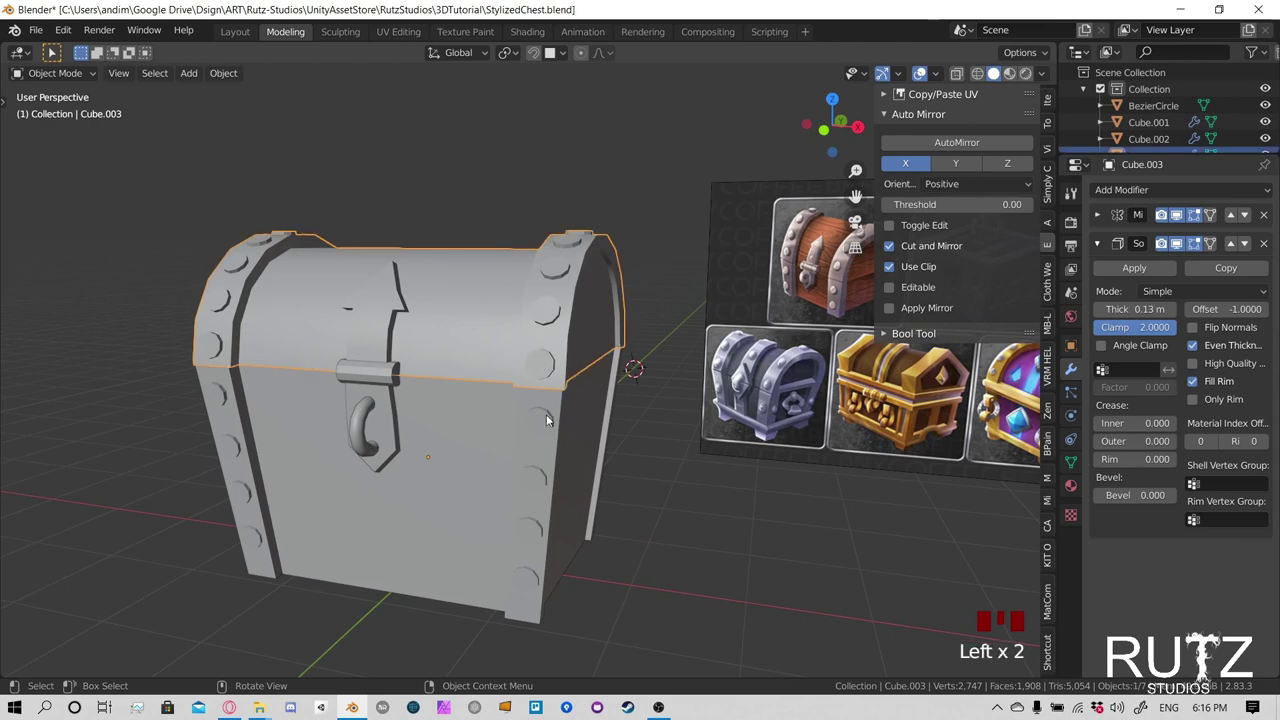
click(547, 420)
click(553, 322)
key(Tab)
shift+middle_drag(541, 306, 571, 331)
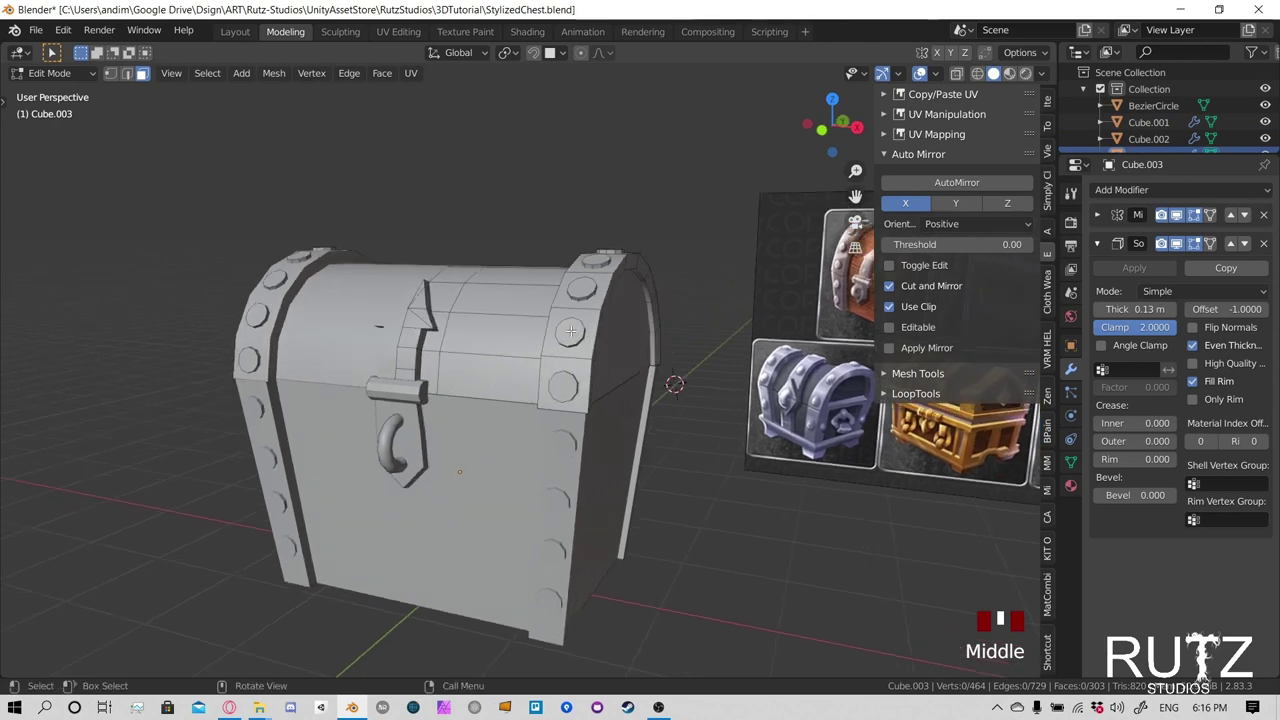
key(l)
middle_drag(582, 341, 545, 290)
key(g)
key(g)
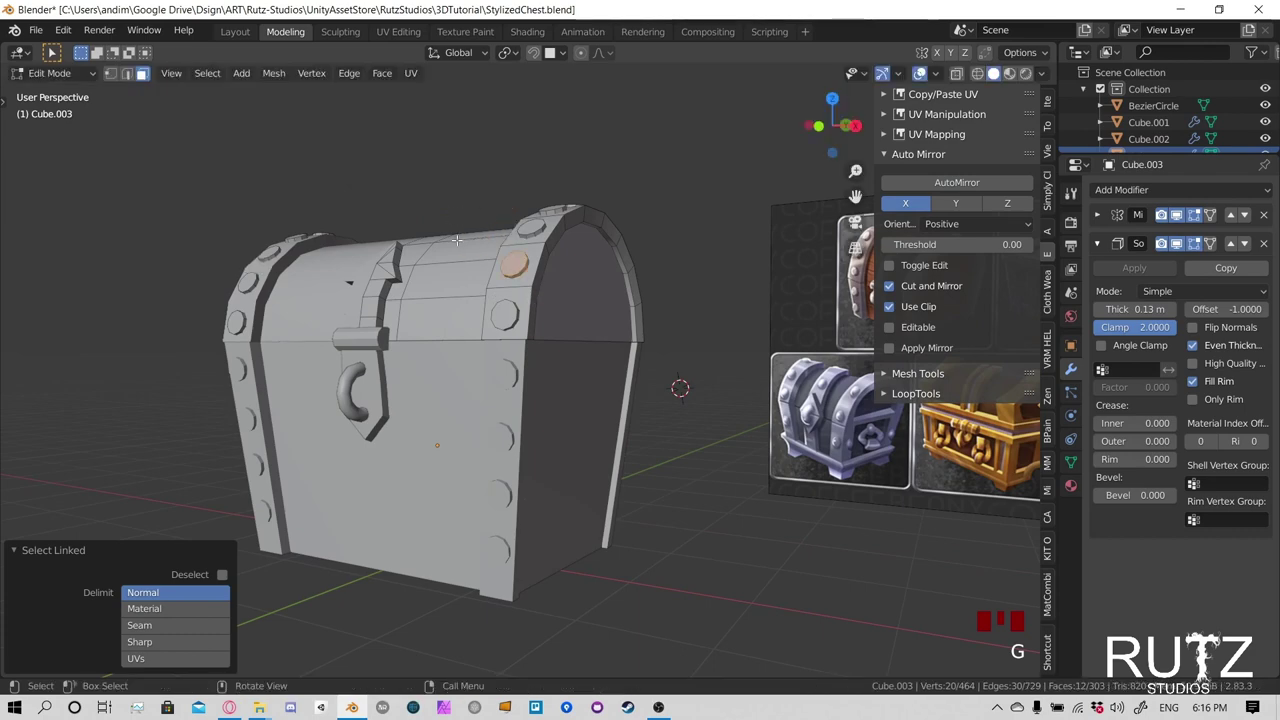
click(500, 268)
middle_drag(500, 268, 510, 310)
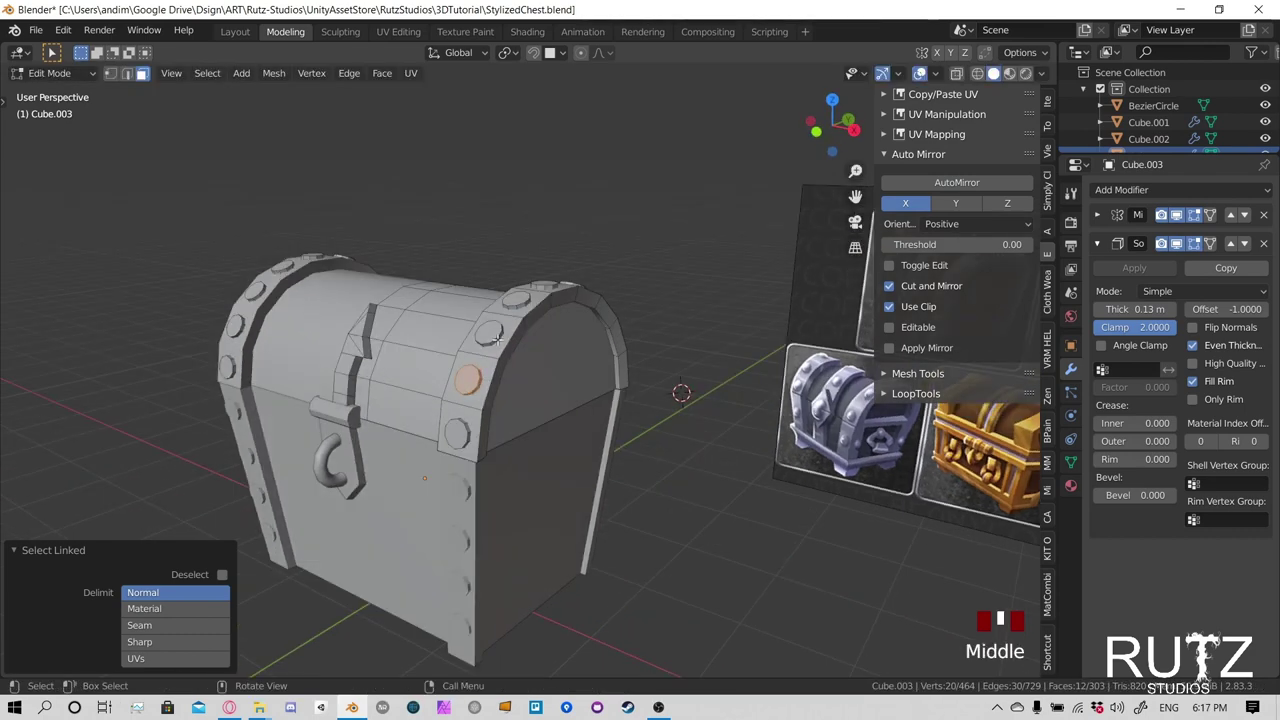
Select the next linked rivet up the lid's end band and try moving it away to check for a duplicate underneath
click(497, 337)
key(l)
key(g)
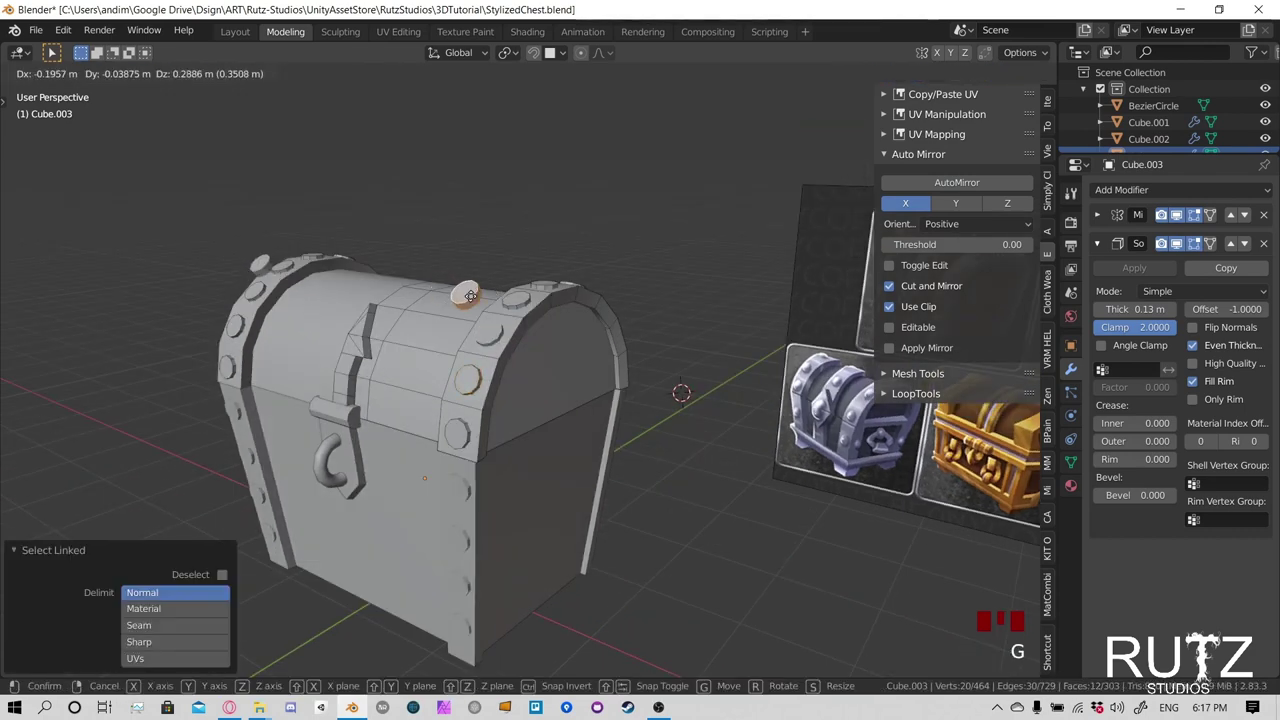
click(470, 296)
middle_drag(502, 331, 387, 333)
scroll(542, 336, up, 2)
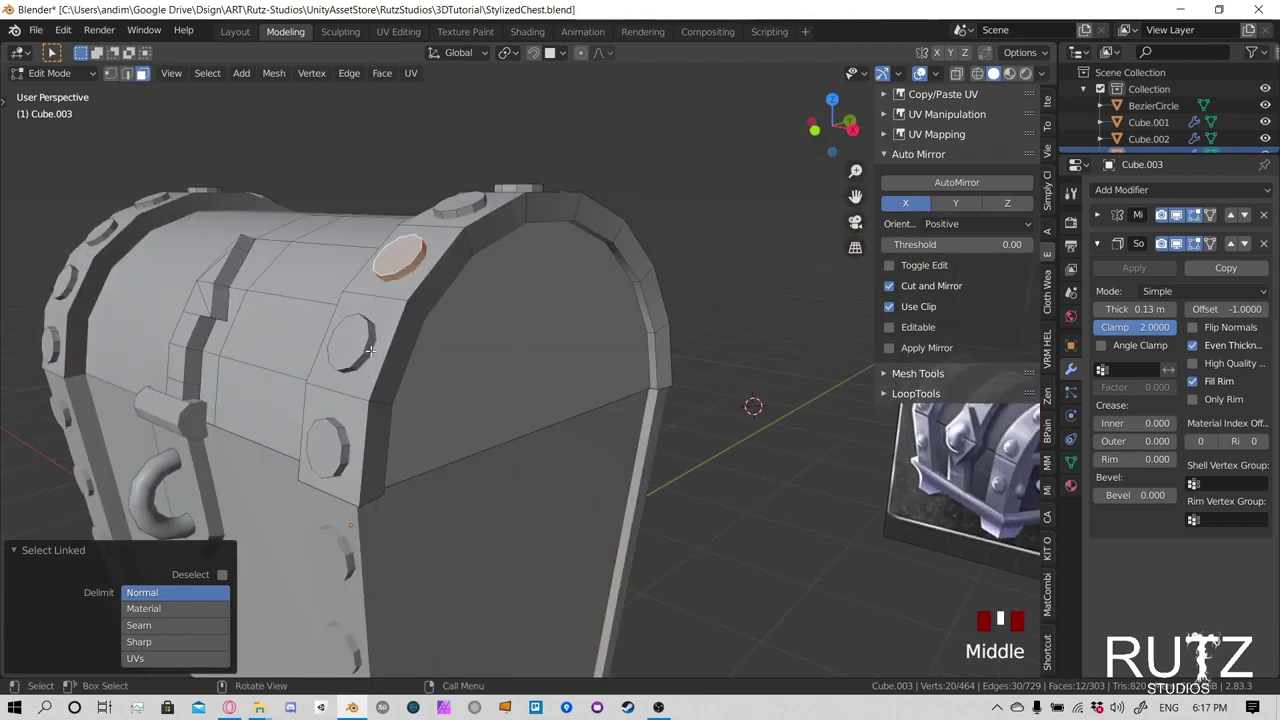
key(g)
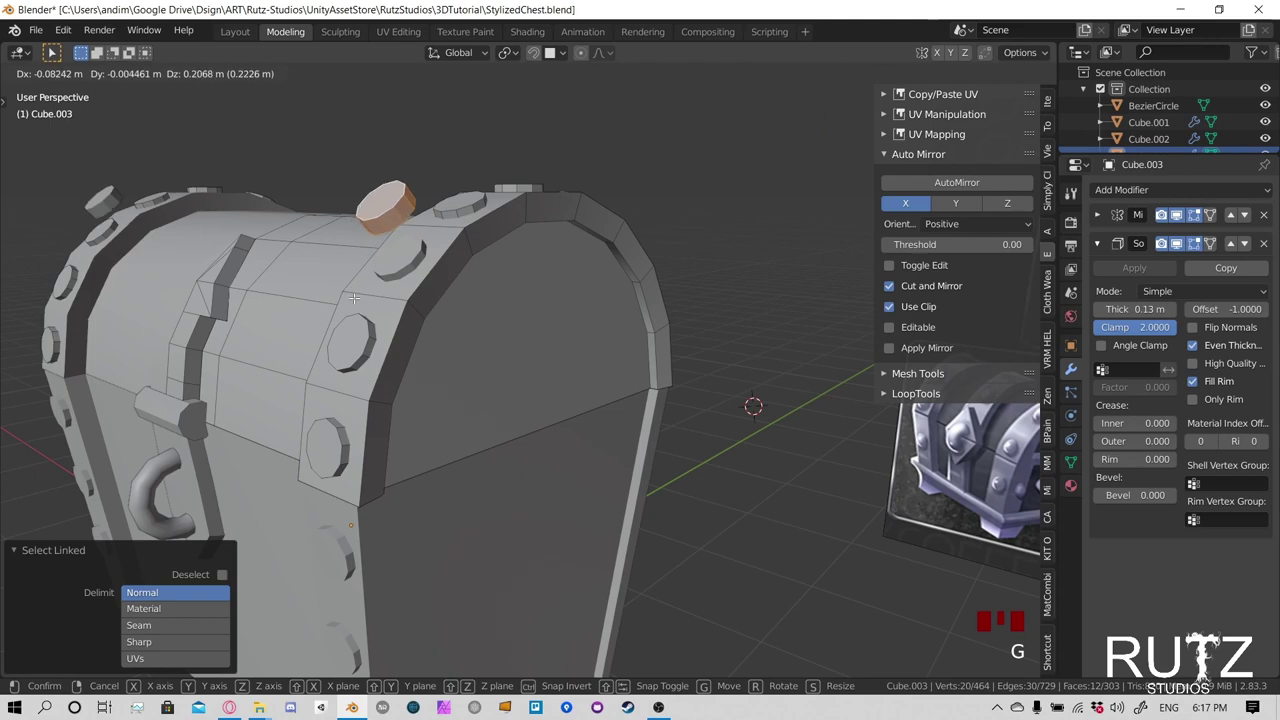
right_click(369, 260)
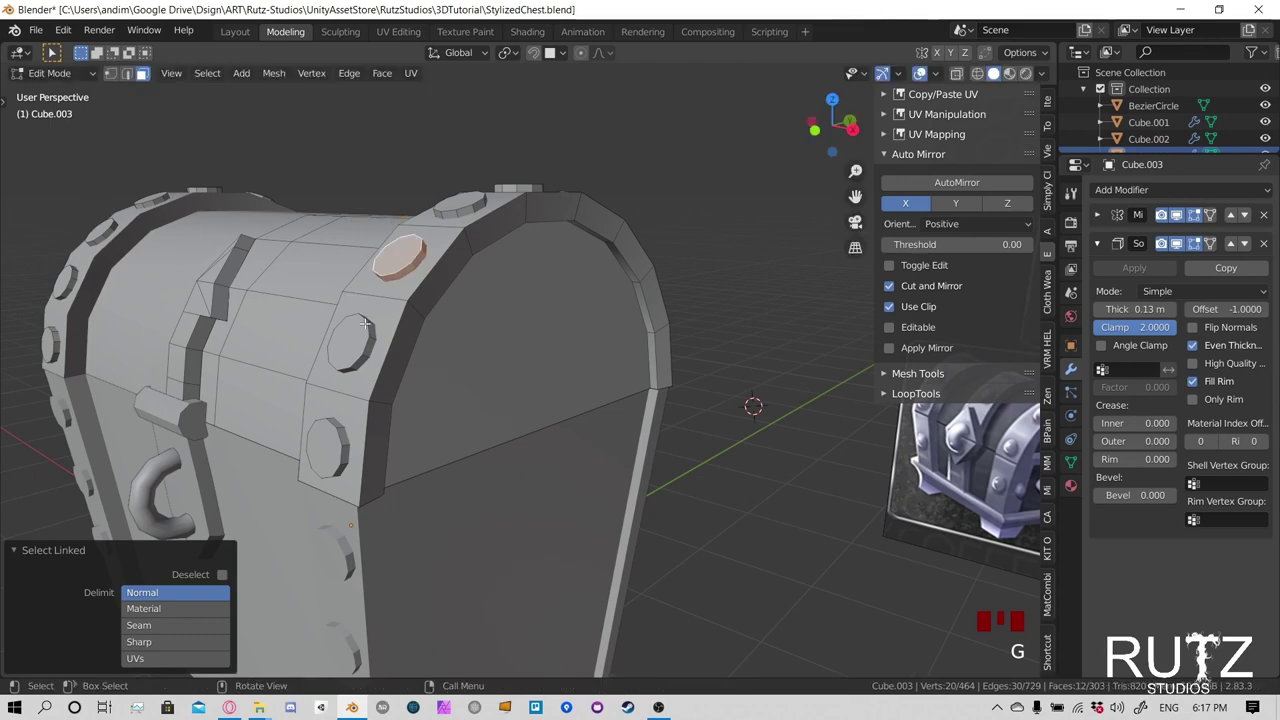
Select every overlapping duplicate rivet around the lid's end band, test-move them as a group, and delete them
key(l)
middle_drag(345, 426, 335, 535)
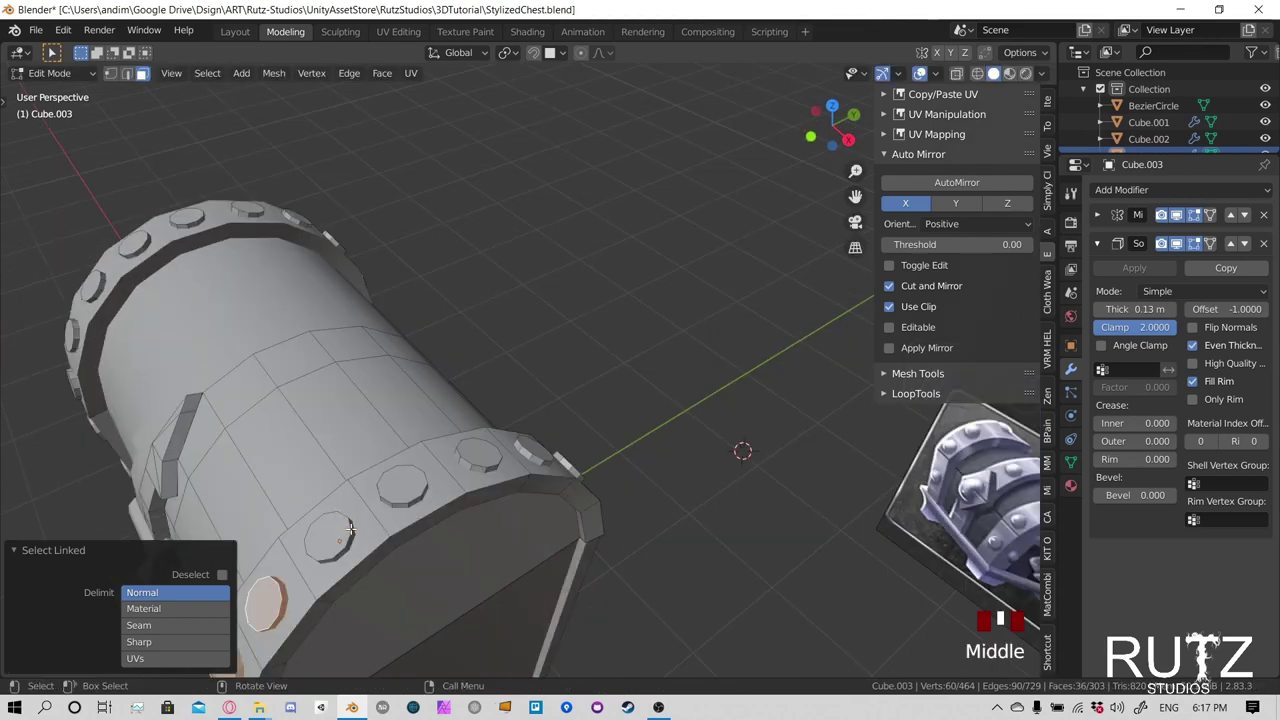
key(l)
key(l)
key(l)
middle_drag(468, 460, 284, 307)
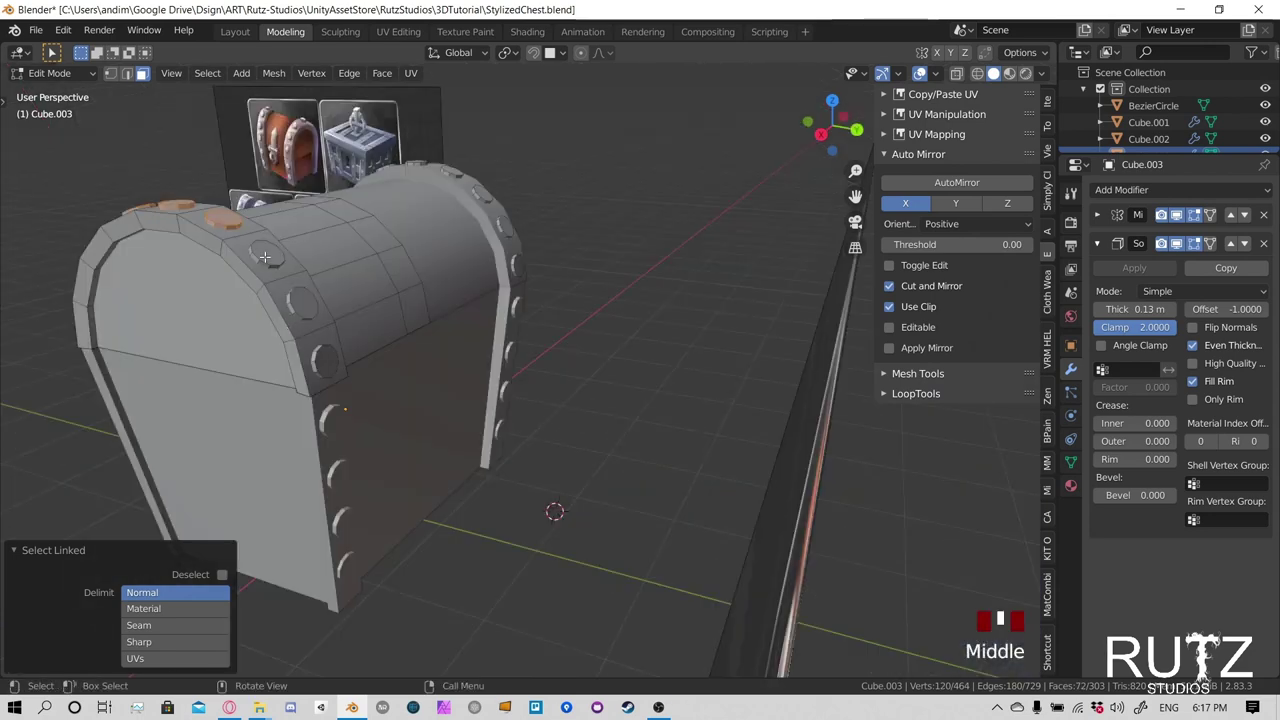
key(l)
key(l)
key(l)
middle_drag(322, 358, 517, 251)
key(g)
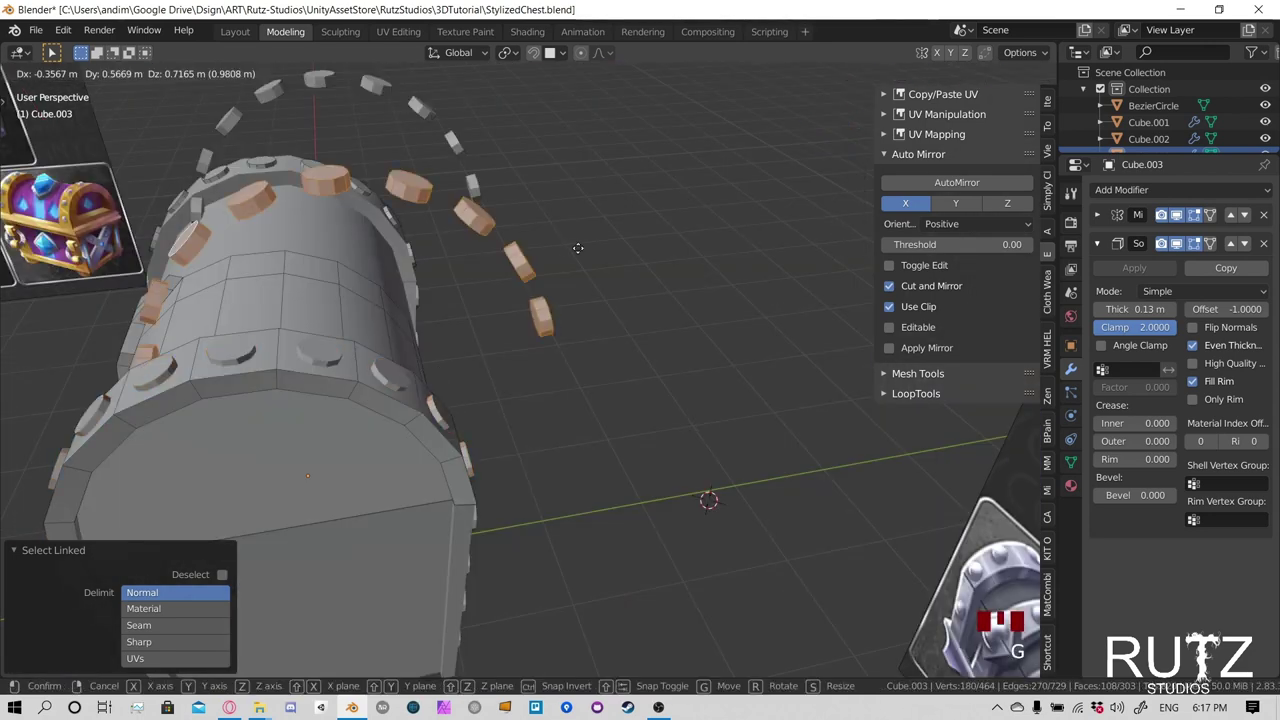
click(429, 363)
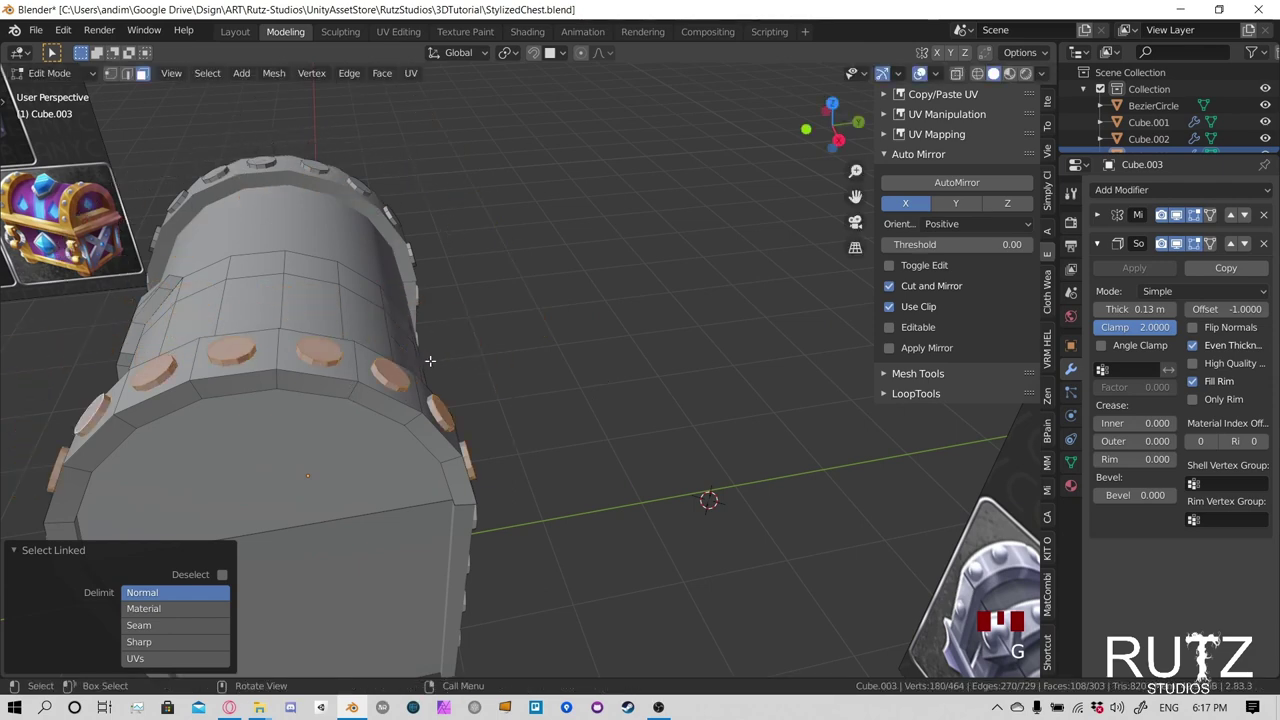
key(x)
click(431, 363)
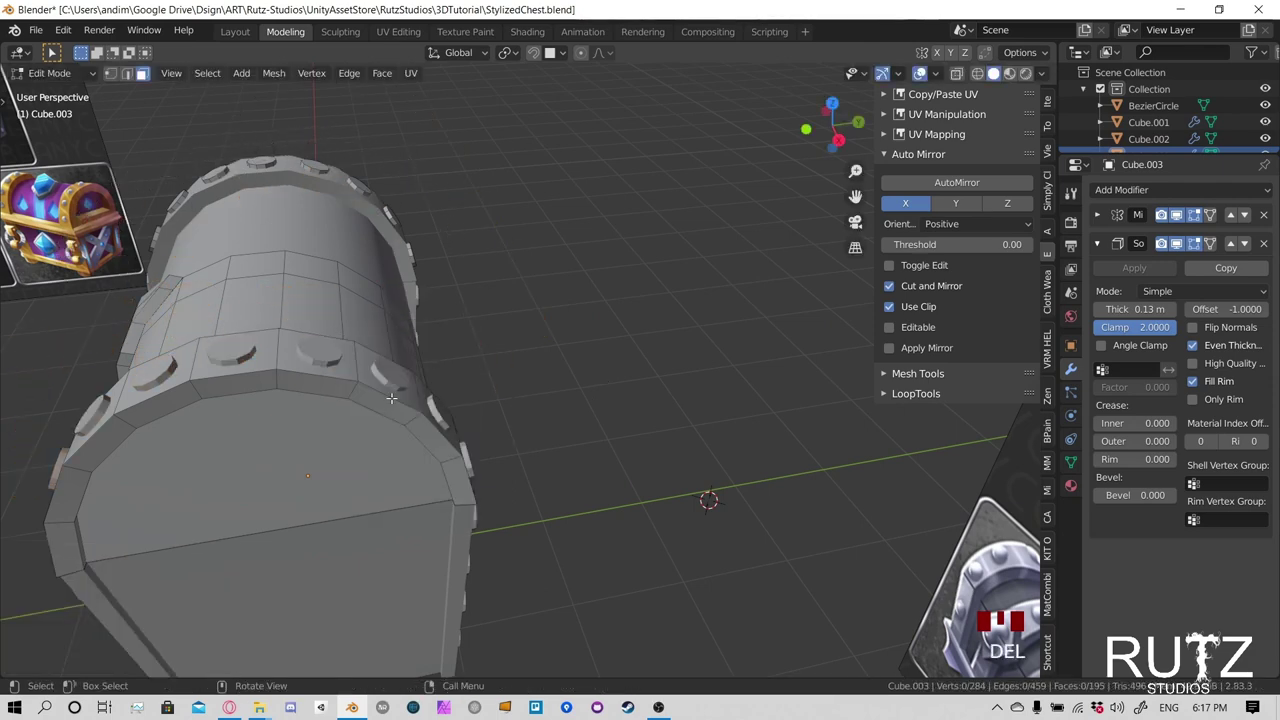
Apply the lid's Mirror modifier in Object Mode and return to editing the lid's mesh
shift+middle_drag(369, 420, 574, 371)
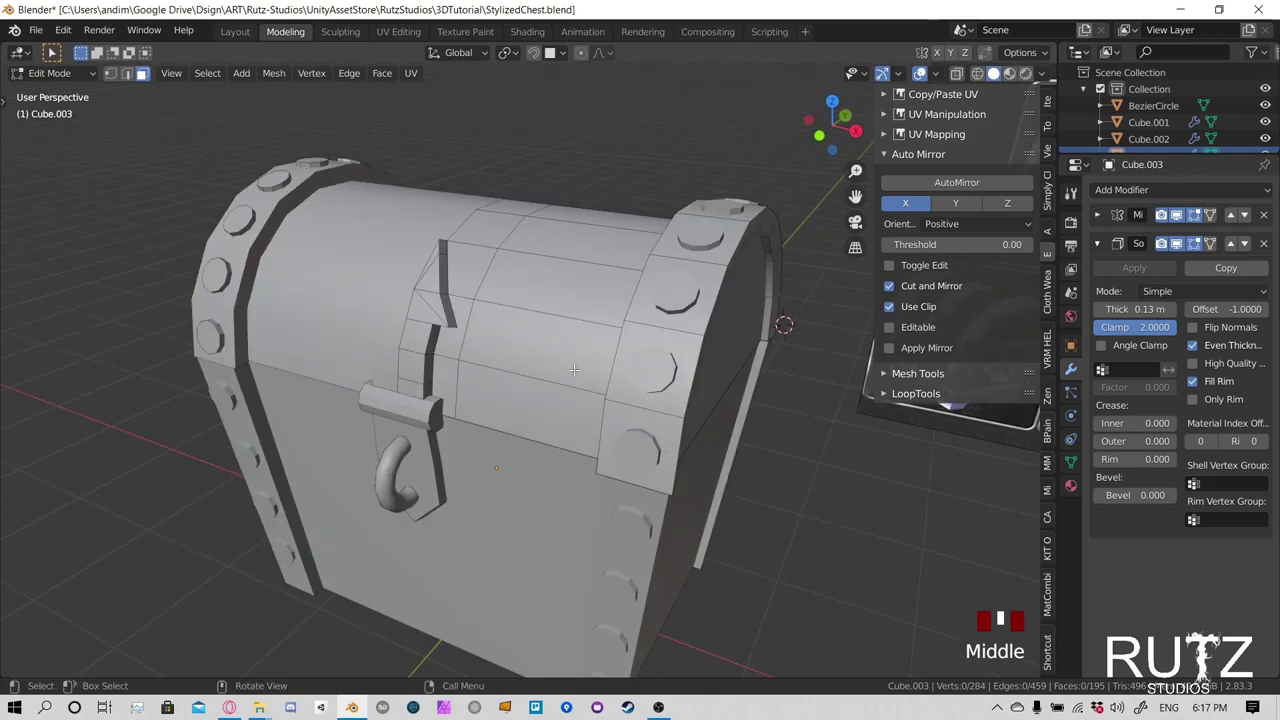
click(662, 289)
middle_drag(656, 300, 388, 268)
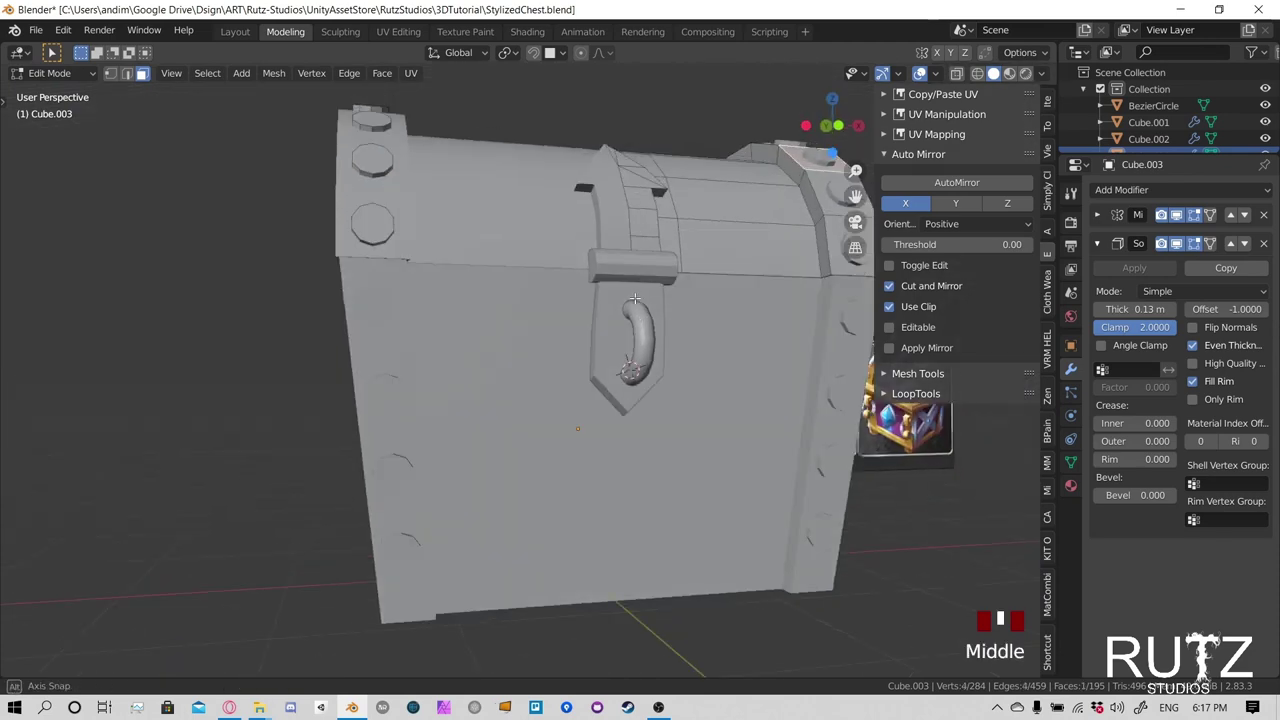
click(378, 216)
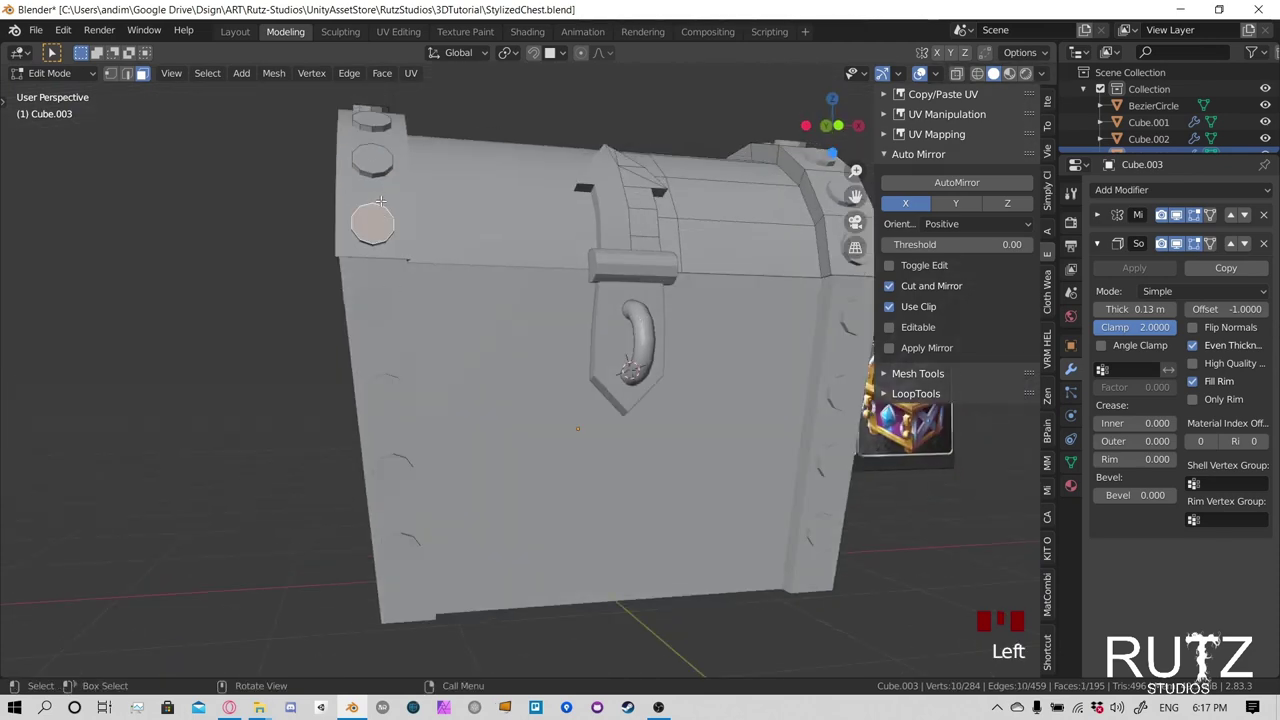
middle_drag(380, 202, 340, 204)
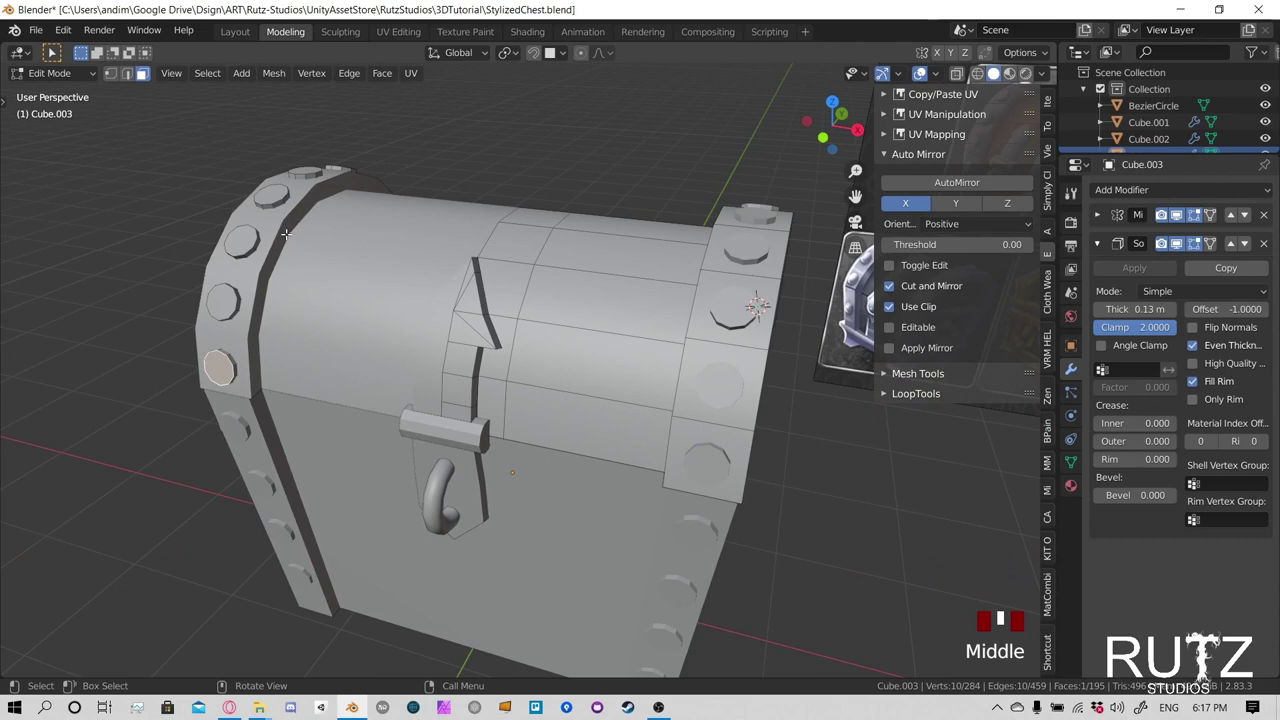
click(60, 73)
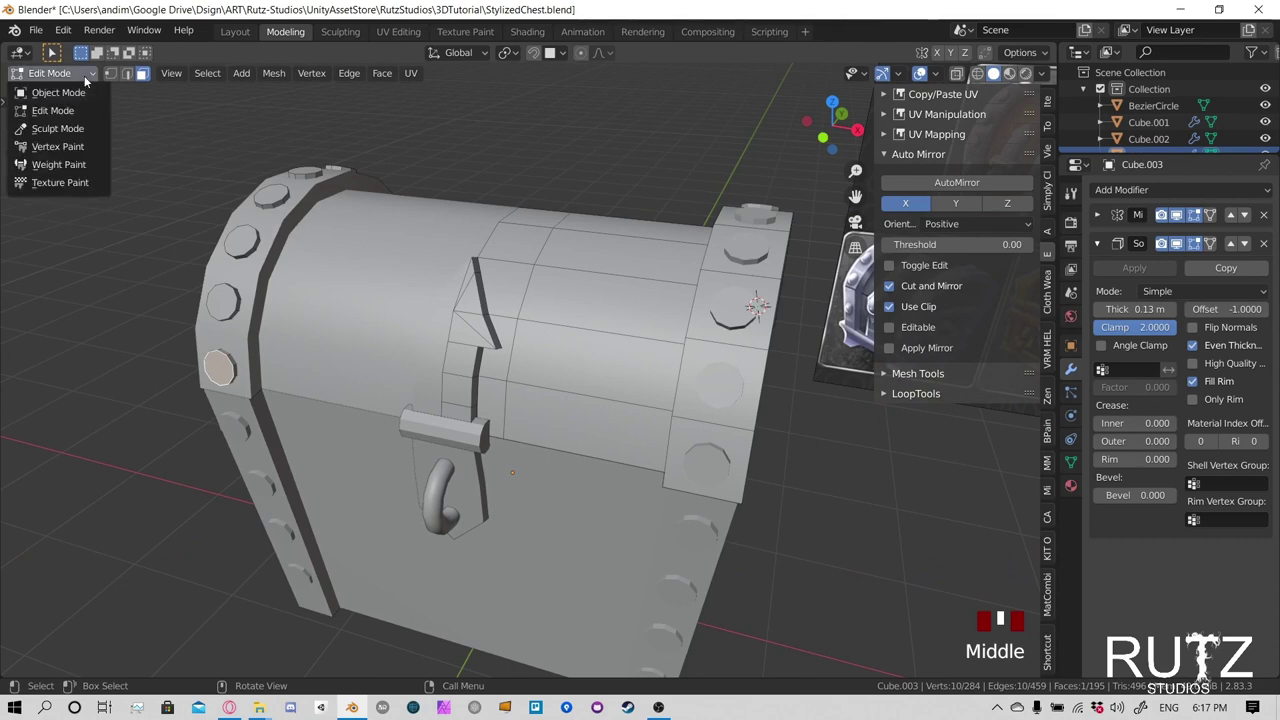
click(75, 93)
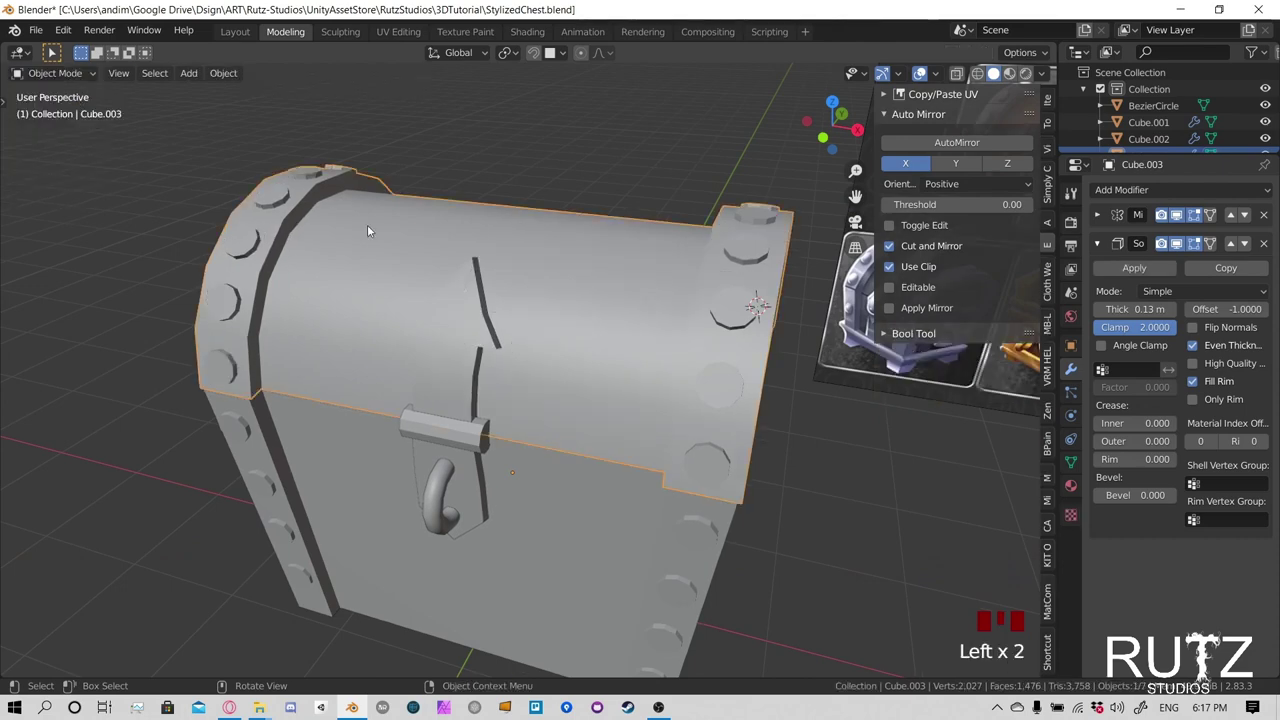
click(1099, 216)
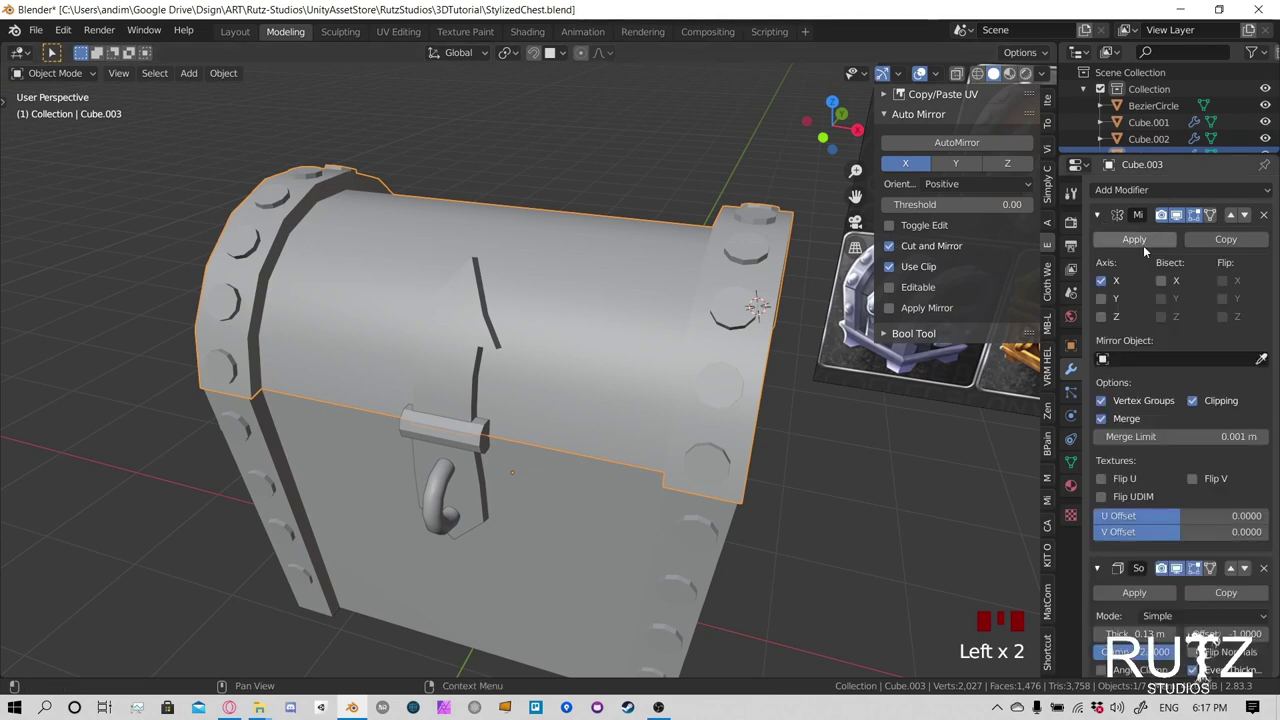
click(1149, 240)
key(Tab)
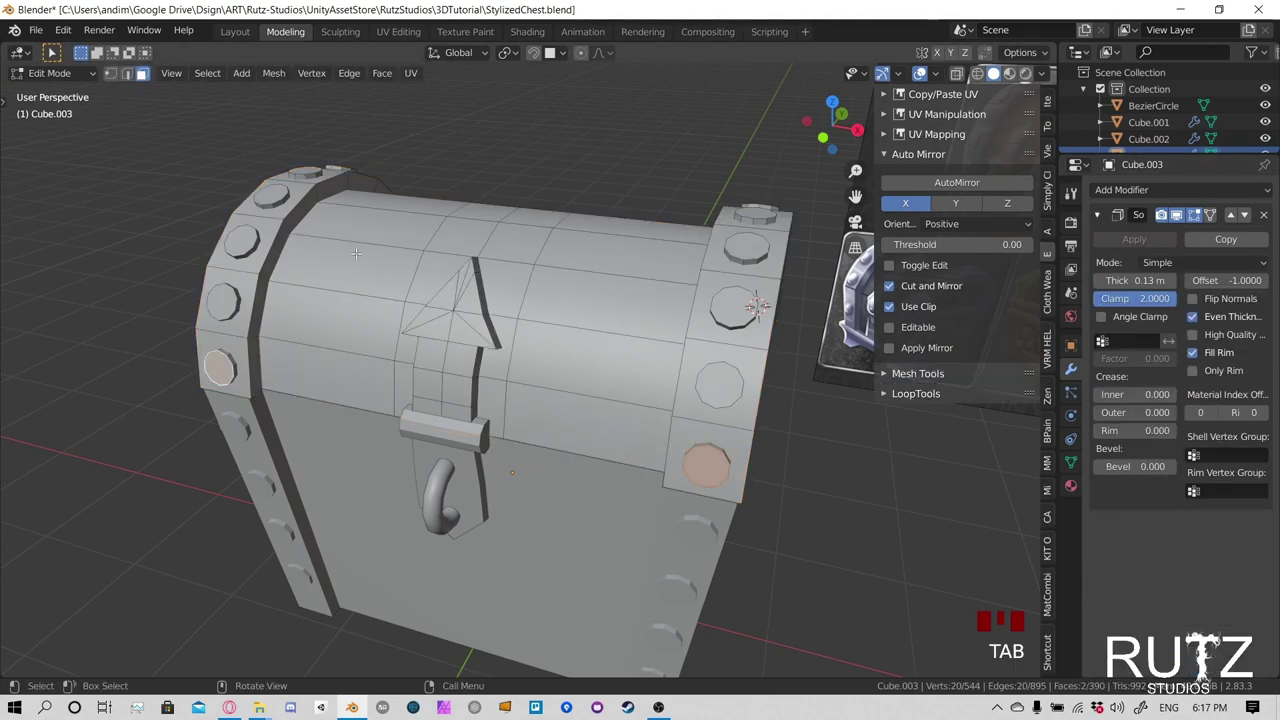
Select one whole linked rivet near the top of the lid's end band and try moving it
click(757, 305)
middle_drag(757, 305, 688, 403)
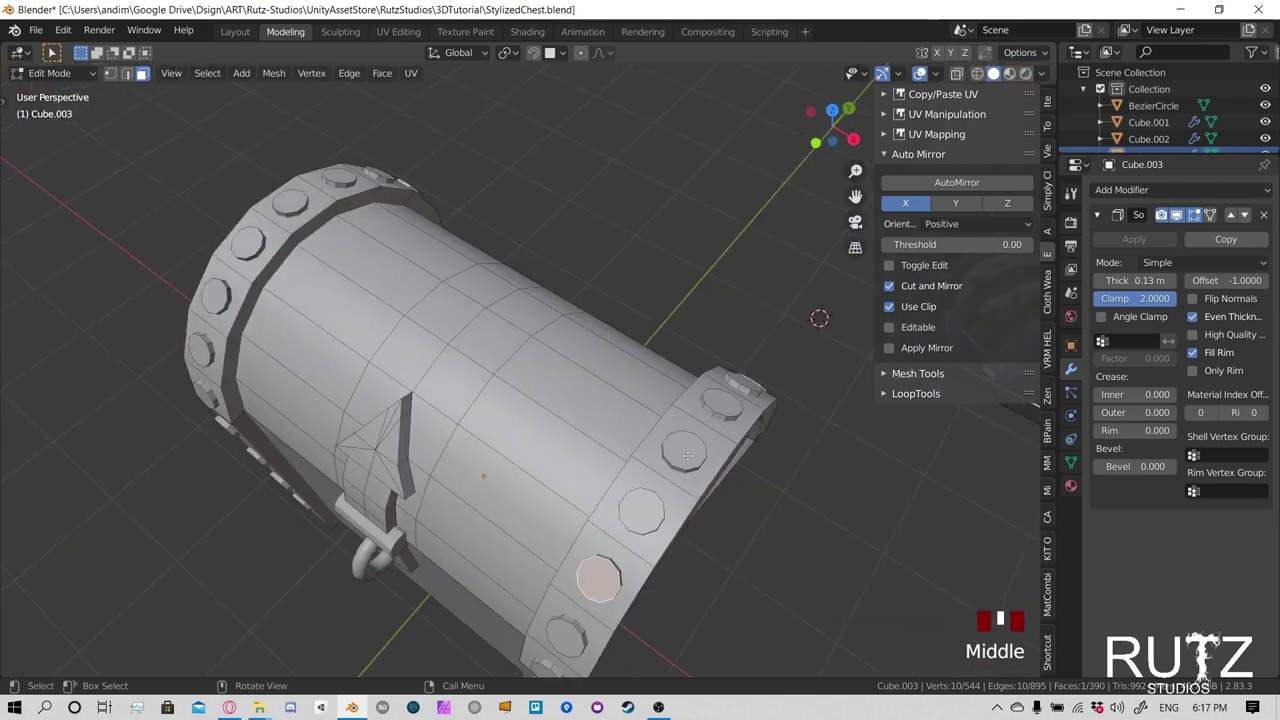
middle_drag(687, 455, 683, 421)
key(l)
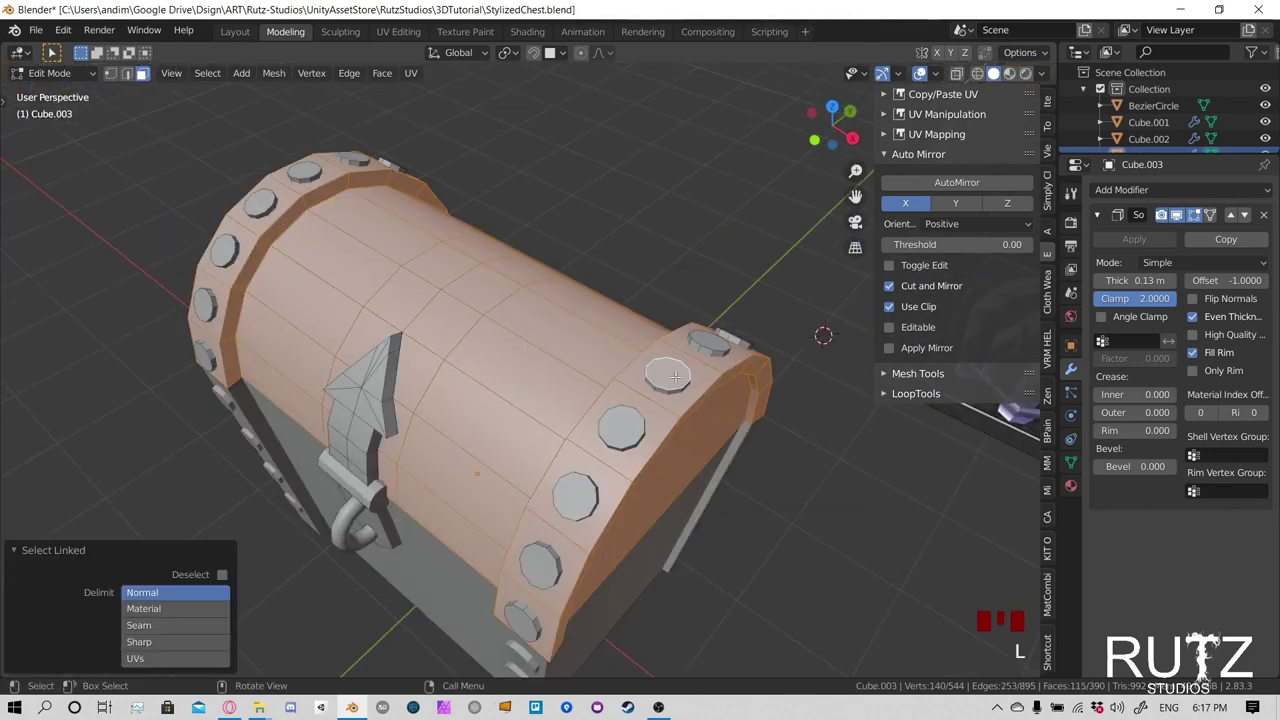
key(g)
click(707, 272)
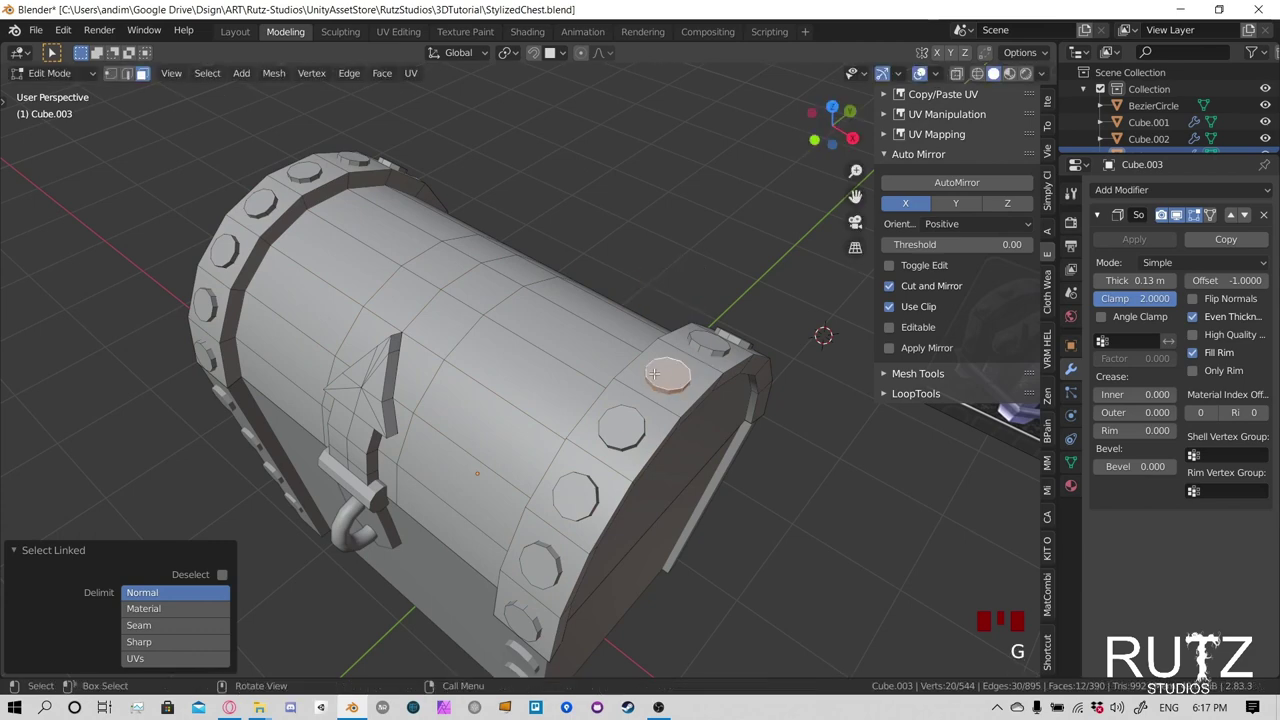
Duplicate the lowest front rivet of the lid's end band about -1.45 m along X to the lid's central clasp strap
middle_drag(692, 366, 559, 306)
scroll(628, 275, down, 3)
click(614, 278)
key(l)
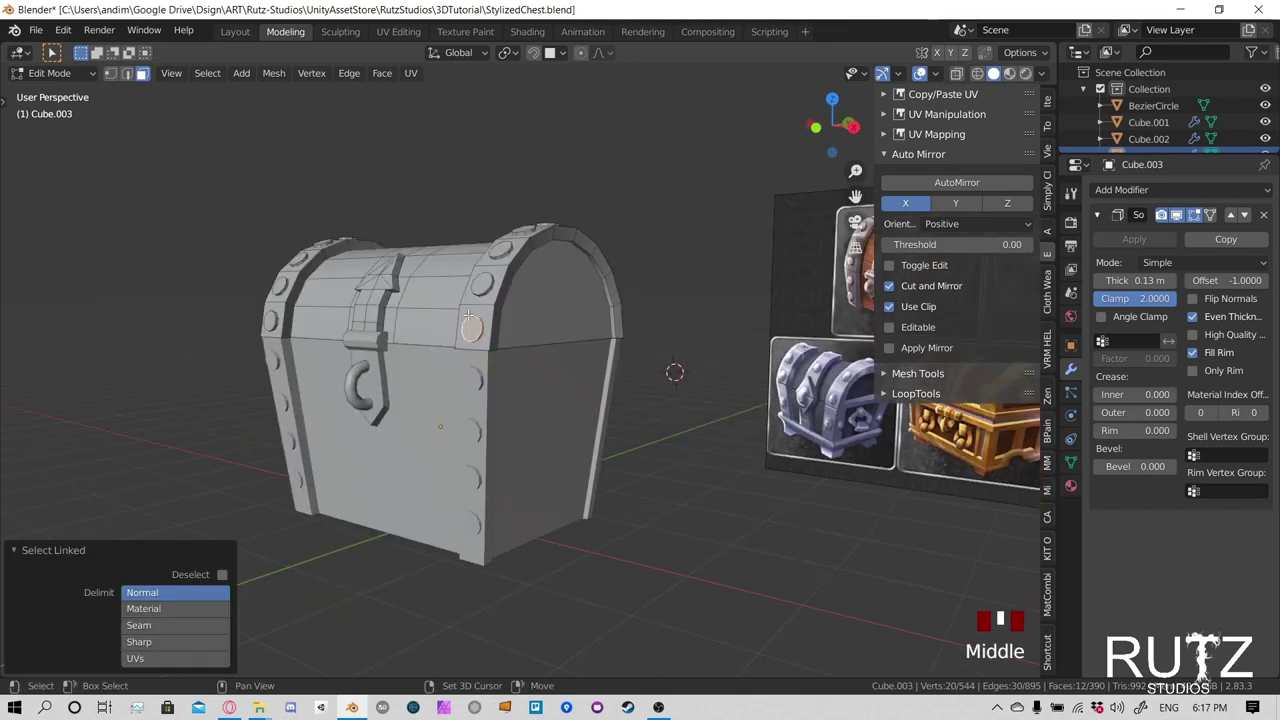
key(shift+d)
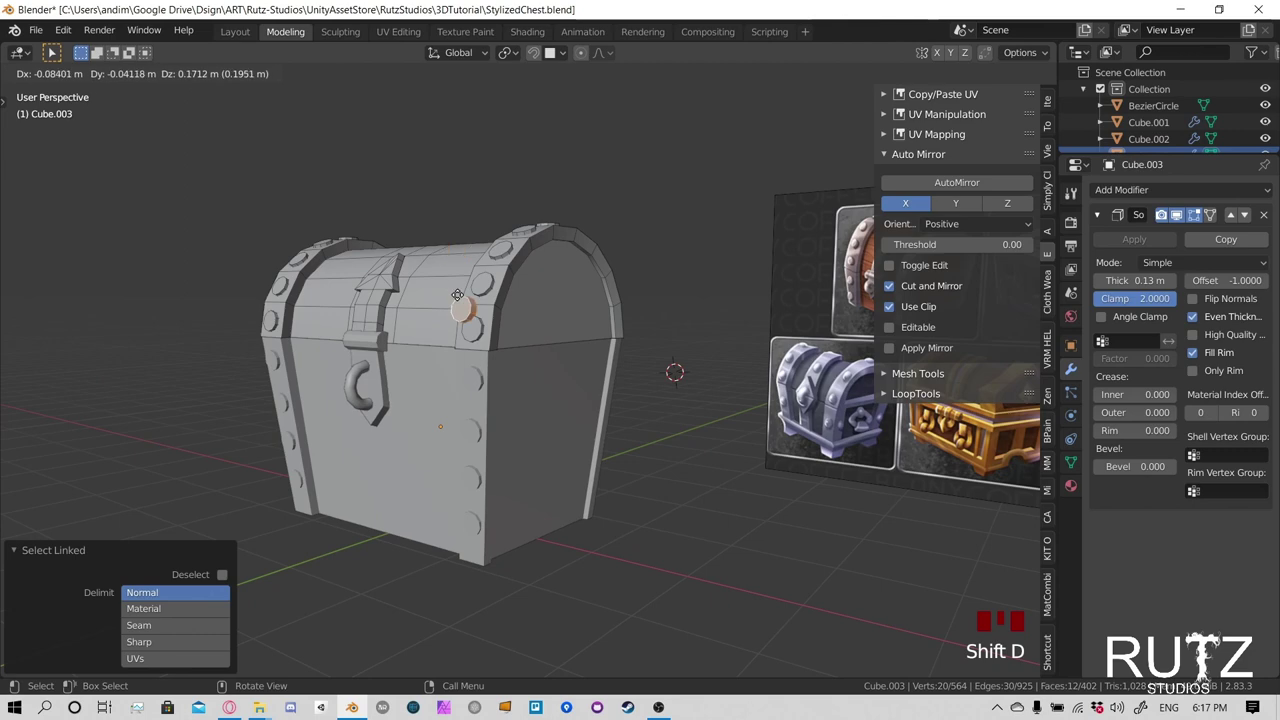
key(x)
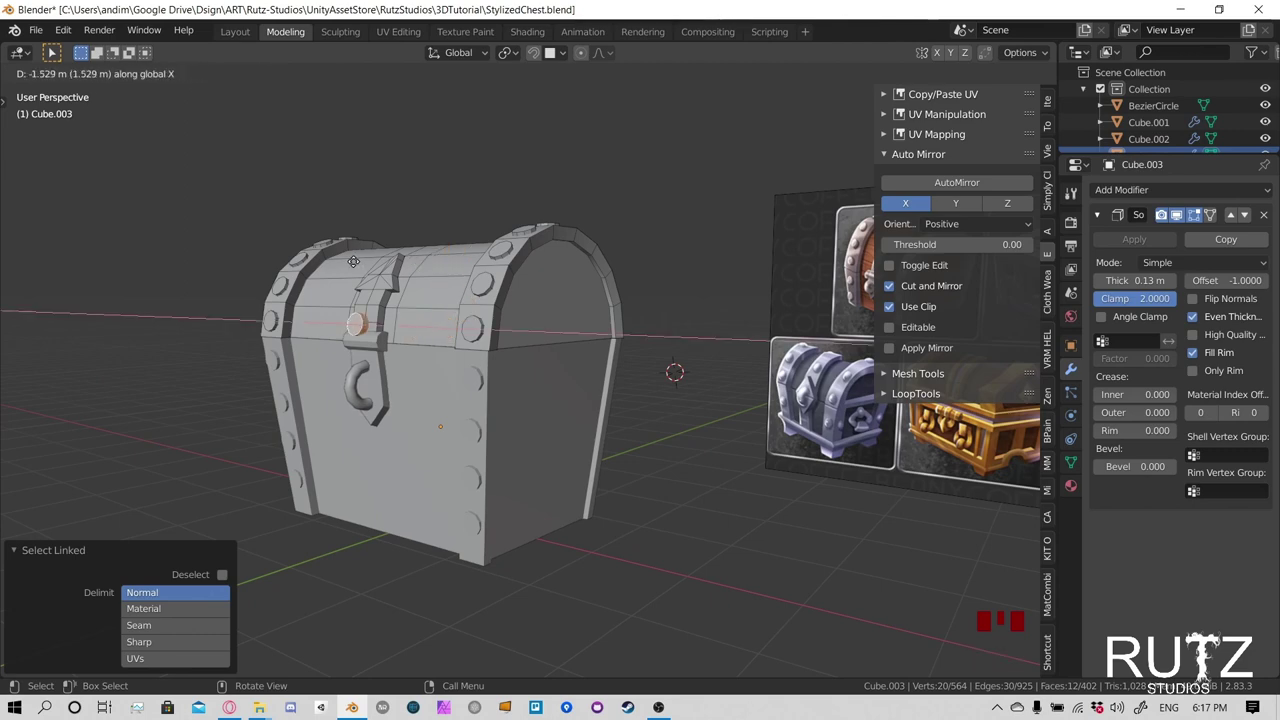
click(358, 263)
In front view, centre the copied rivet on the clasp strap below the arrowhead and scale it to about 0.585
key(KP_1)
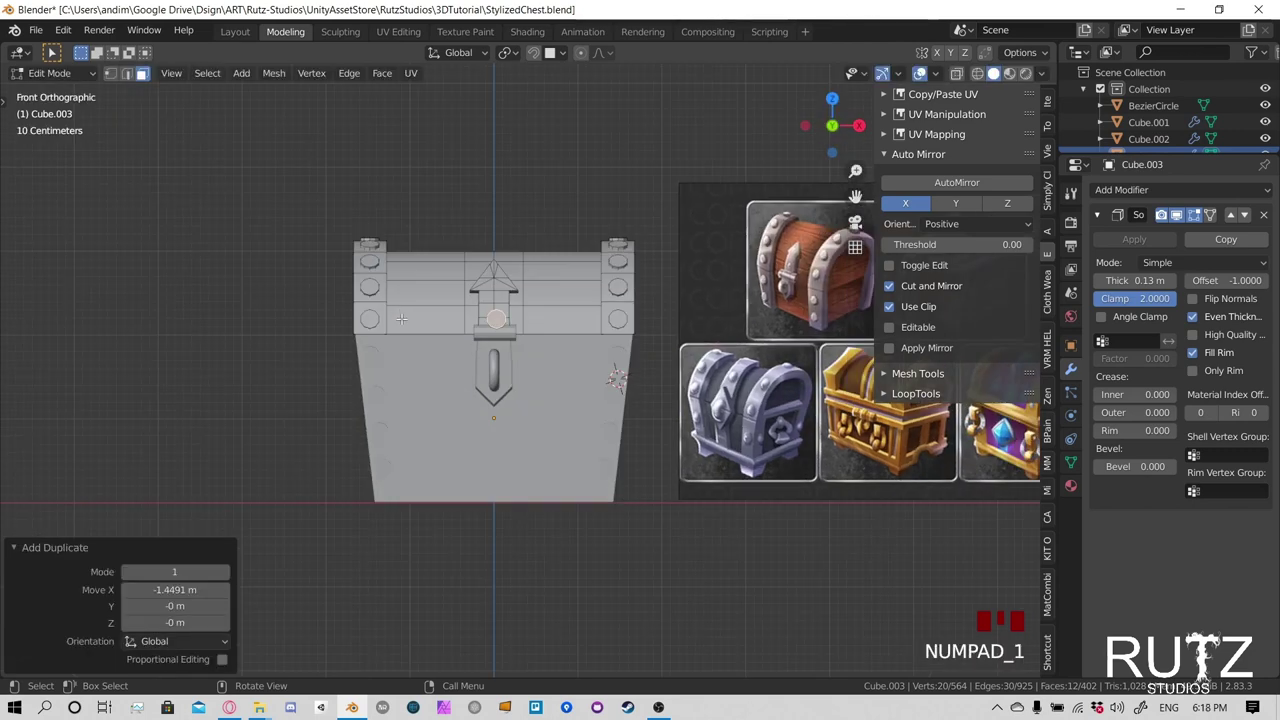
scroll(482, 339, up, 6)
shift+middle_drag(482, 339, 596, 420)
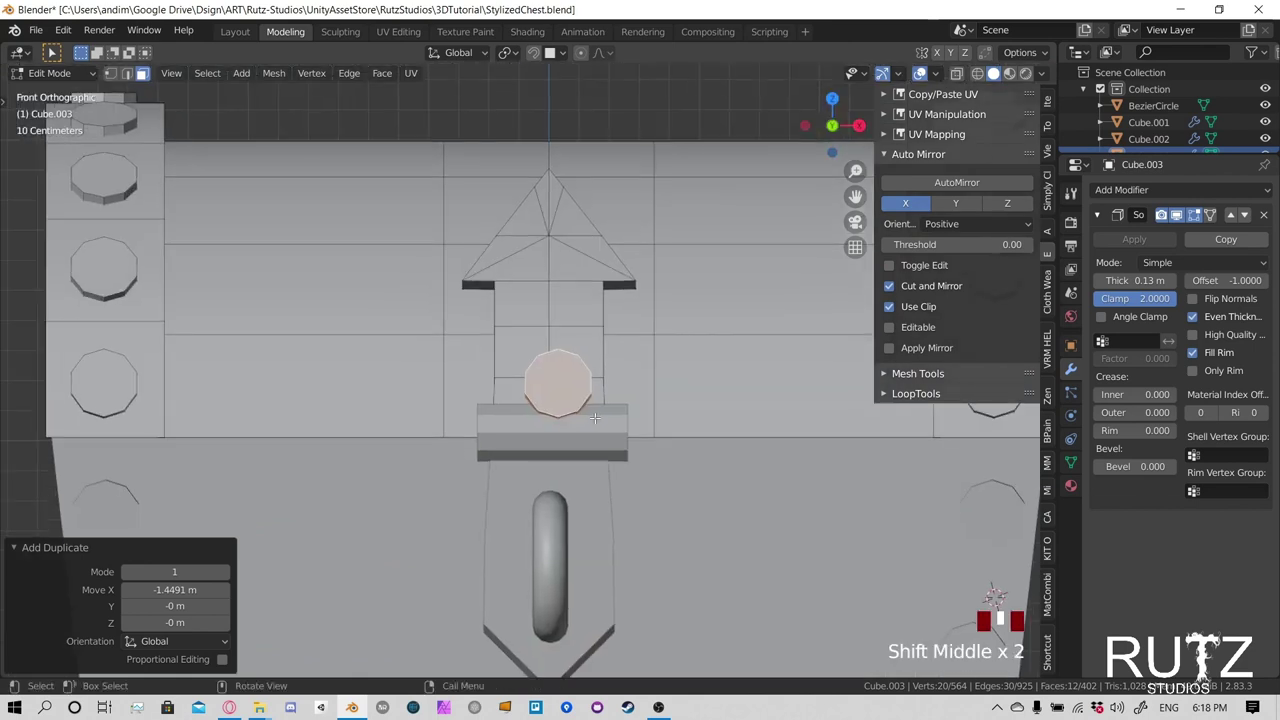
key(g)
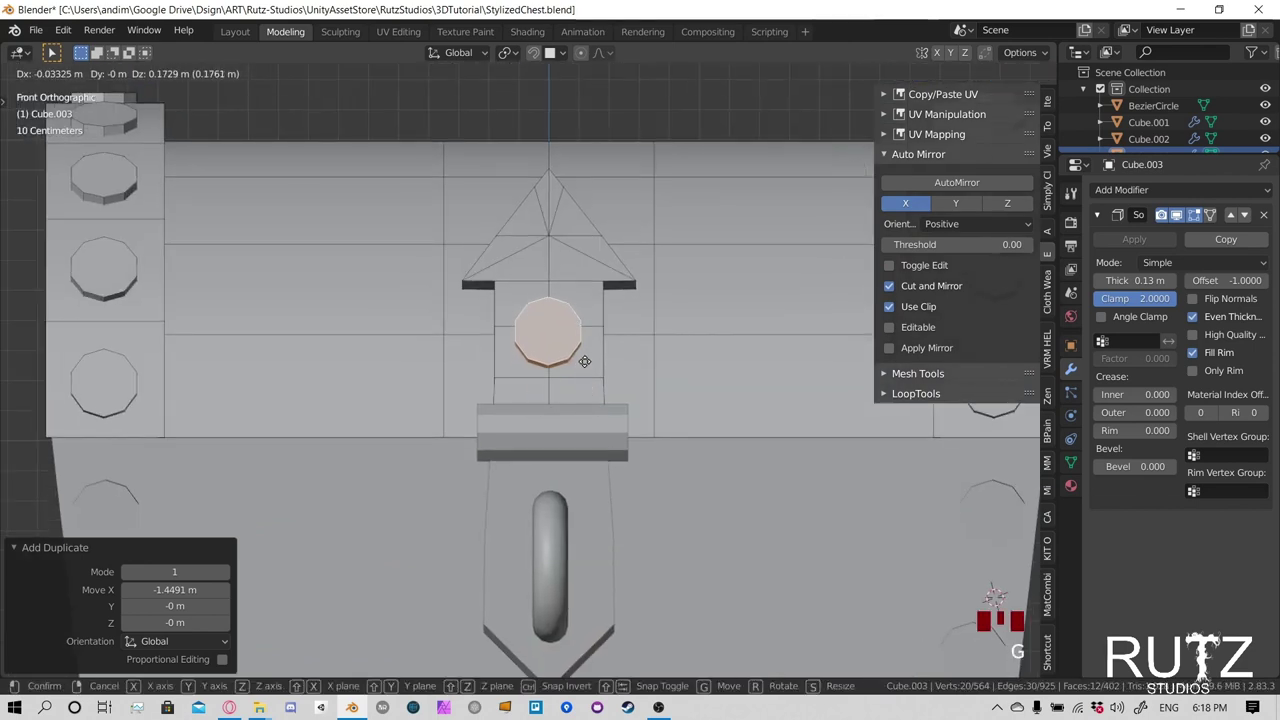
click(586, 360)
key(s)
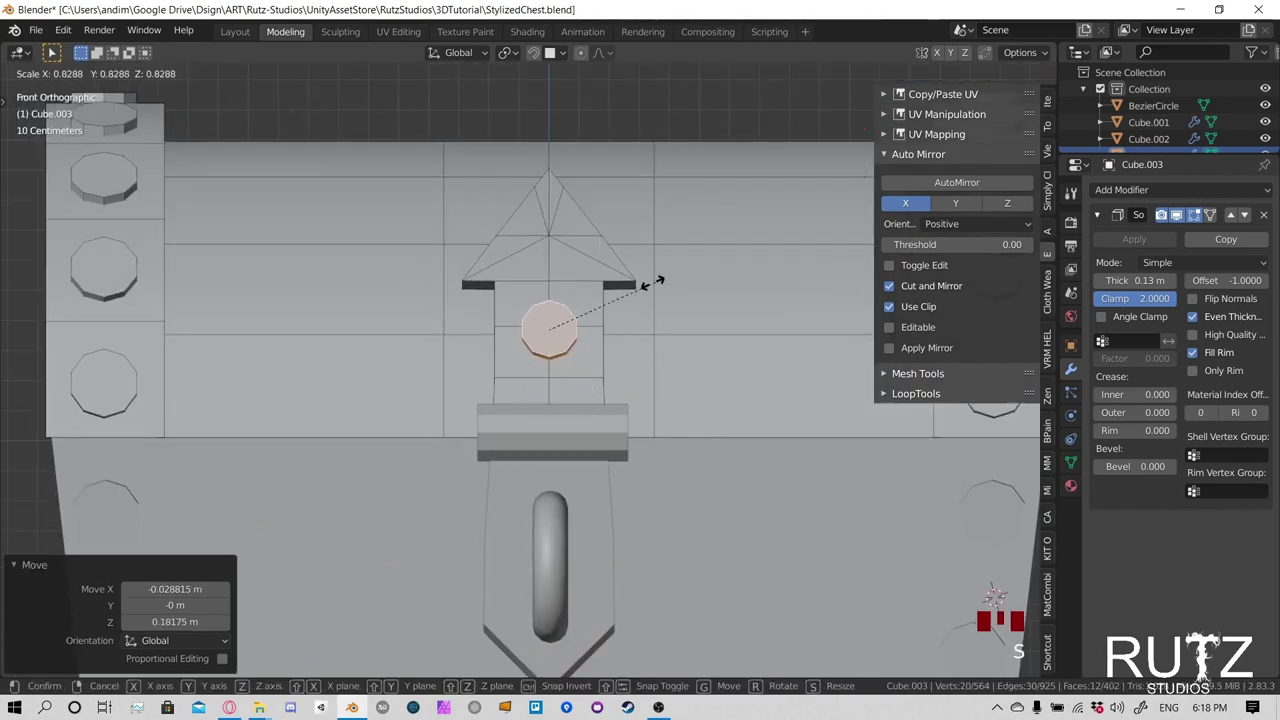
click(623, 292)
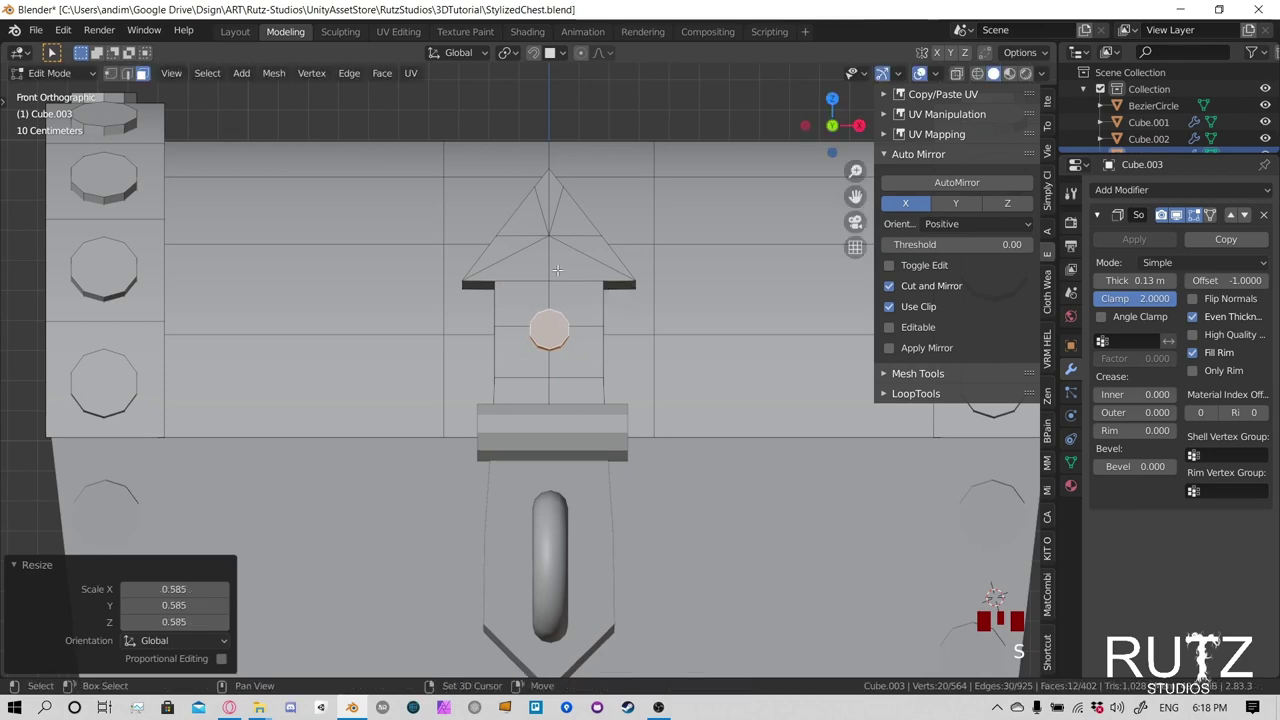
In right side view with X-ray on, move the strap rivet about 0.018 m in Y and -0.046 m in Z
middle_drag(557, 270, 576, 300)
scroll(486, 277, down, 2)
key(KP_3)
scroll(503, 345, up, 8)
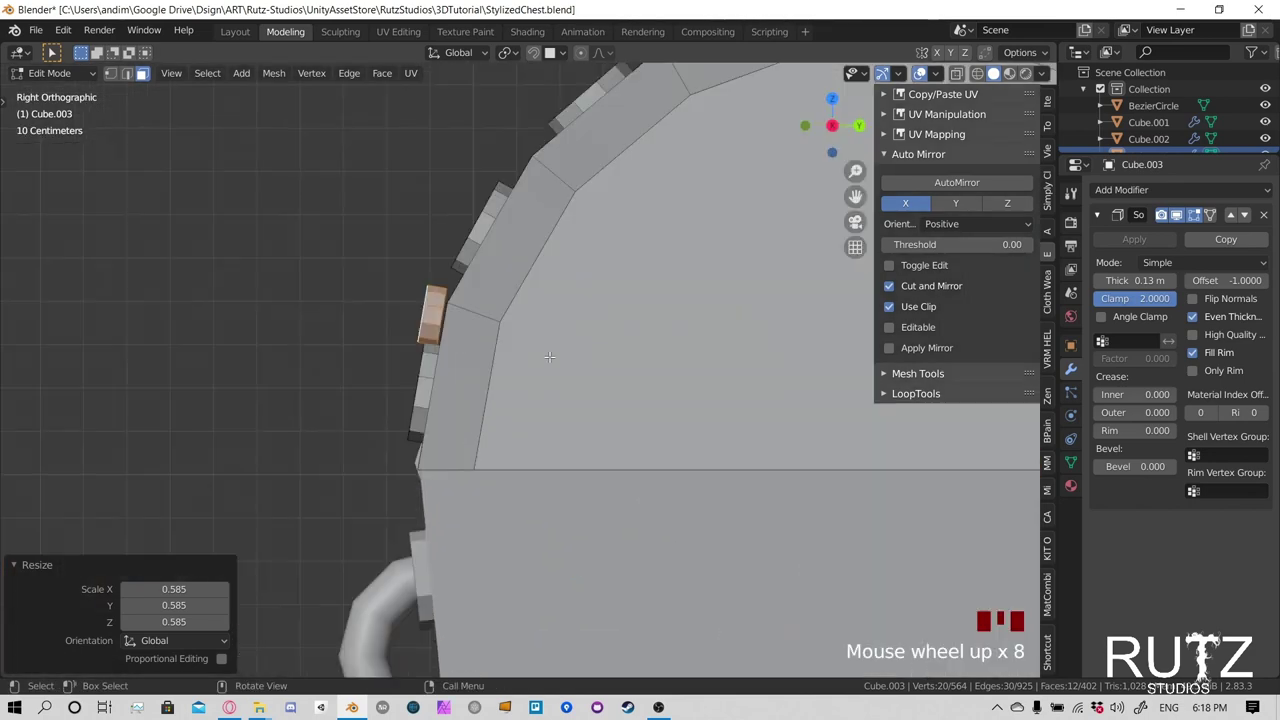
click(957, 73)
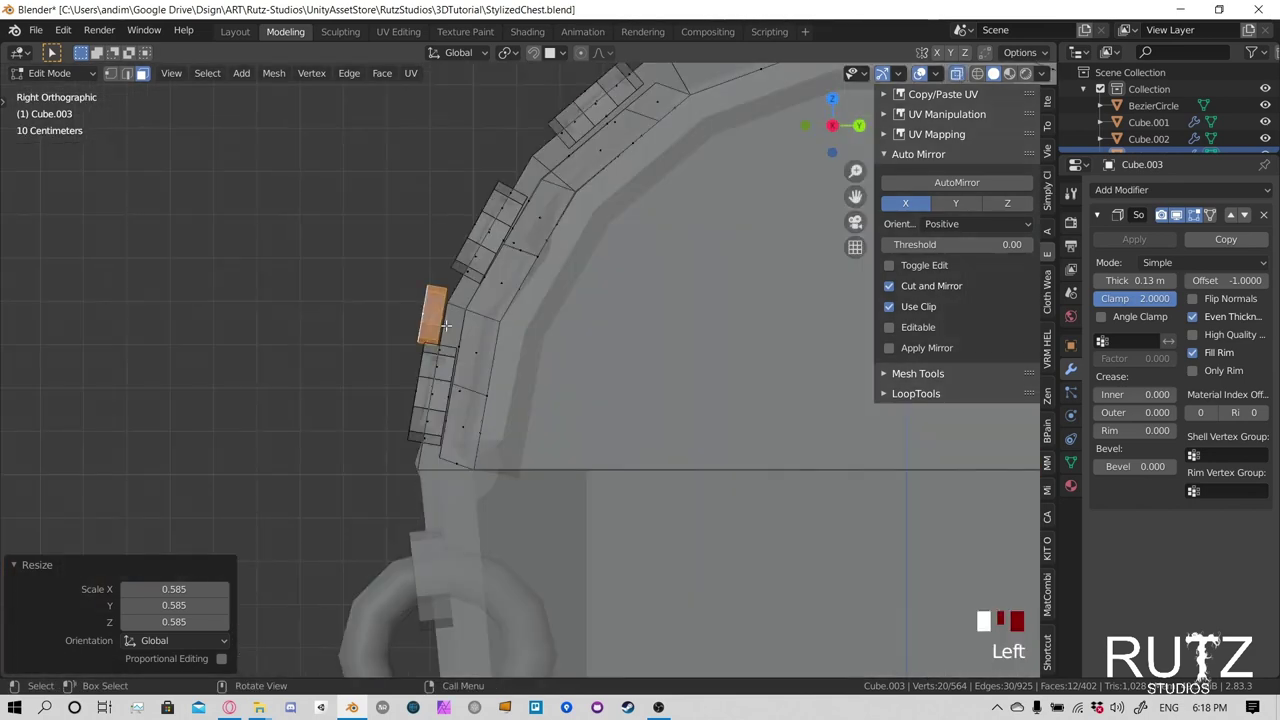
shift+middle_drag(453, 305, 481, 295)
key(g)
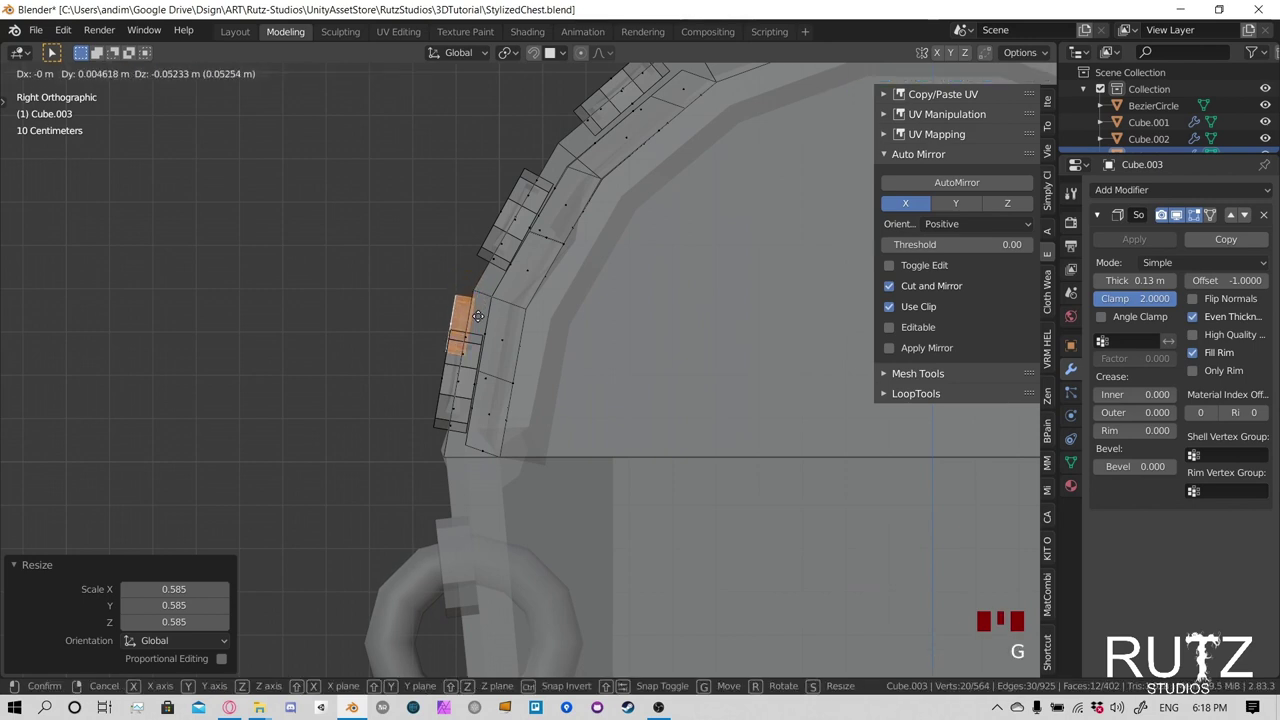
click(484, 313)
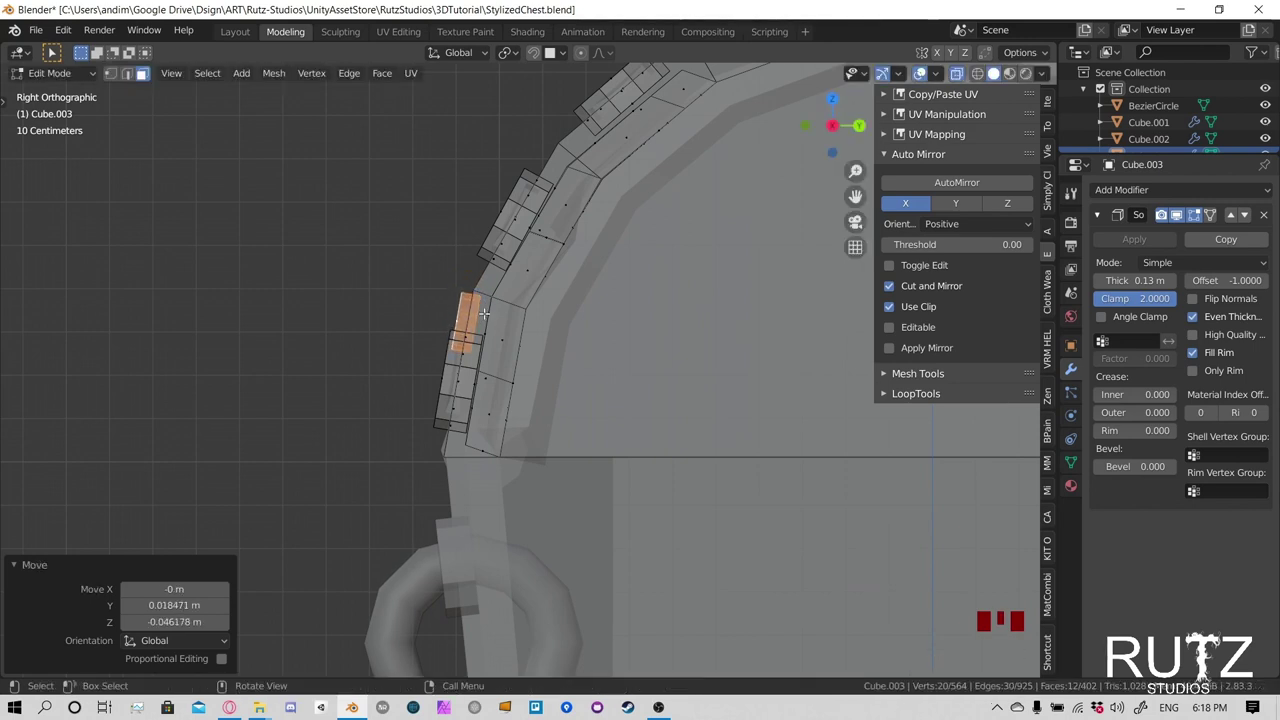
Turn off X-ray and sink the rivet into the clasp strap by moving it about 0.043 m along Y
mouse_move(484, 313)
middle_down()
mouse_move(627, 265)
mouse_move(502, 319)
middle_up()
scroll(627, 265, down, 2)
click(957, 73)
key(g)
key(y)
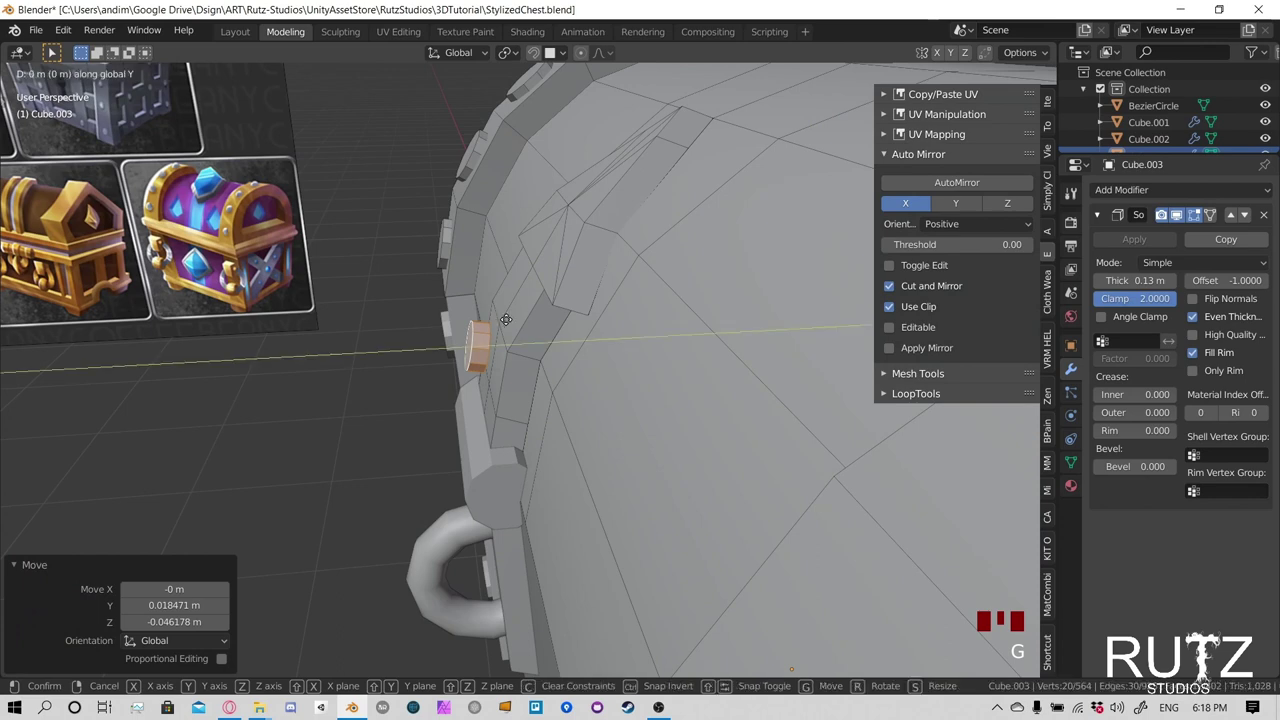
click(519, 321)
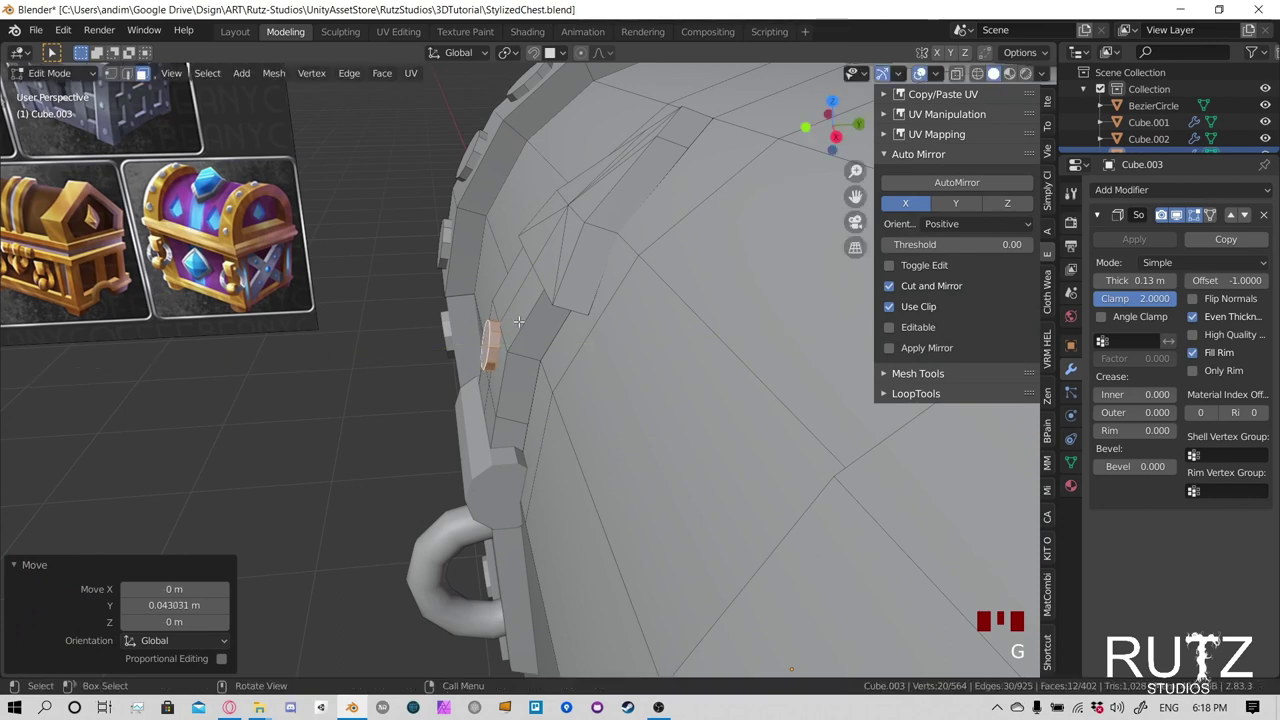
Duplicate the strap rivet about 0.364 m up along Z and move the copy about 0.18 m along Y toward the arrowhead
middle_drag(500, 333, 613, 290)
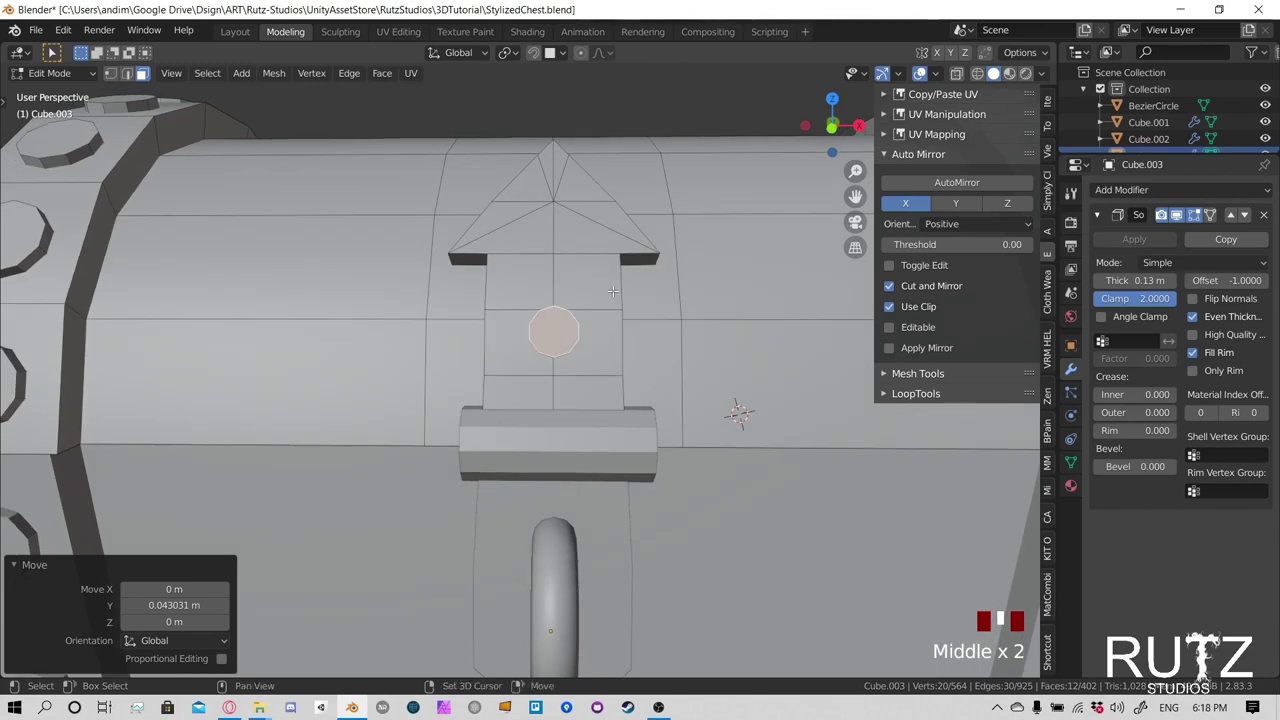
key(shift+d)
key(z)
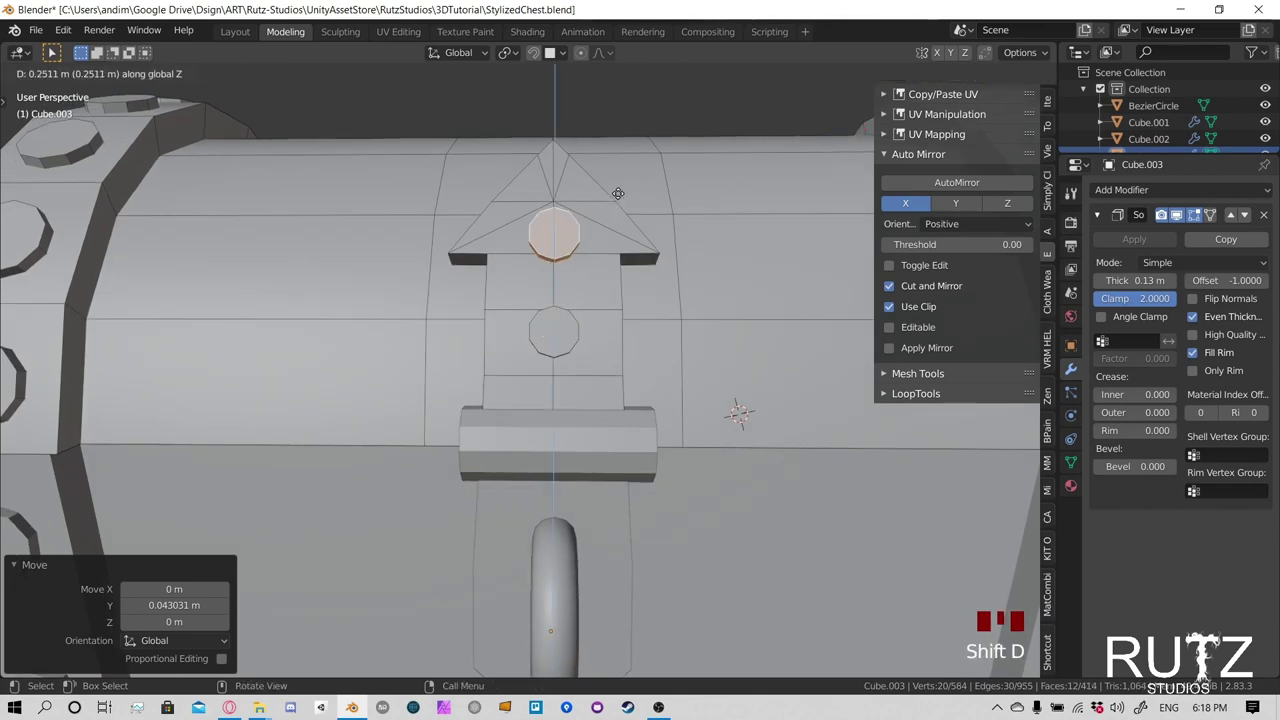
click(618, 152)
middle_drag(618, 152, 557, 193)
key(g)
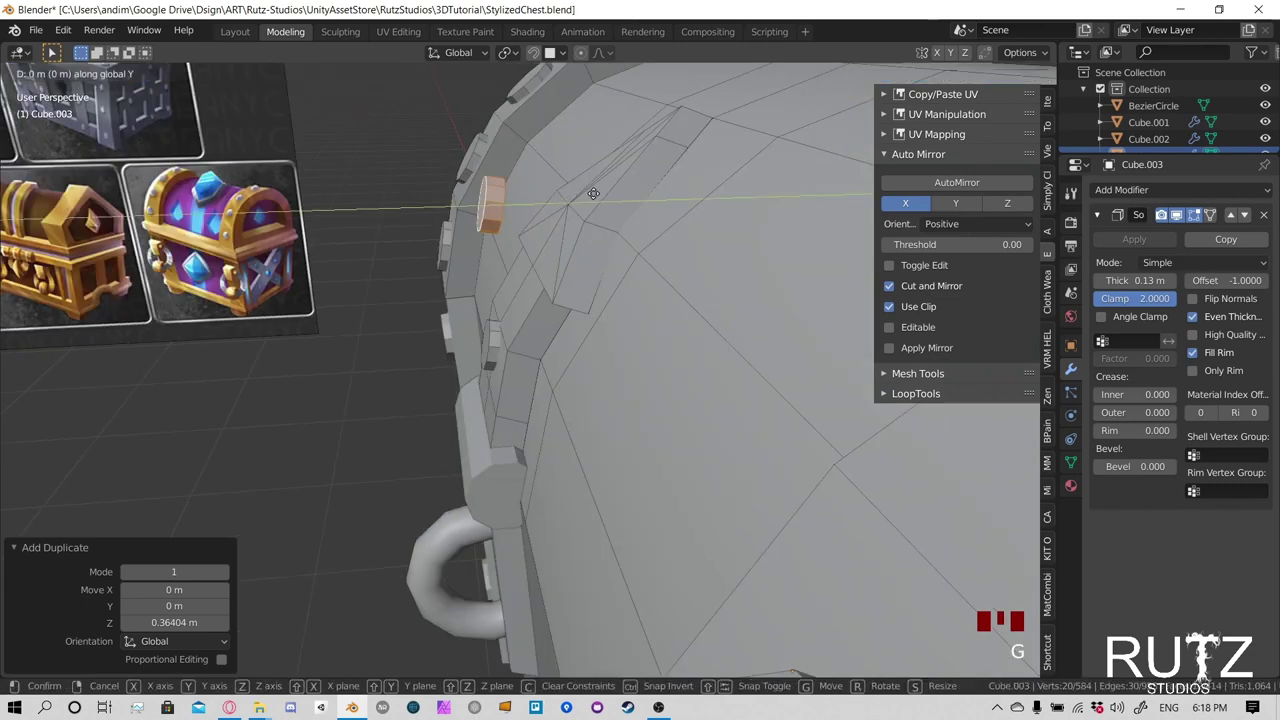
key(y)
click(631, 193)
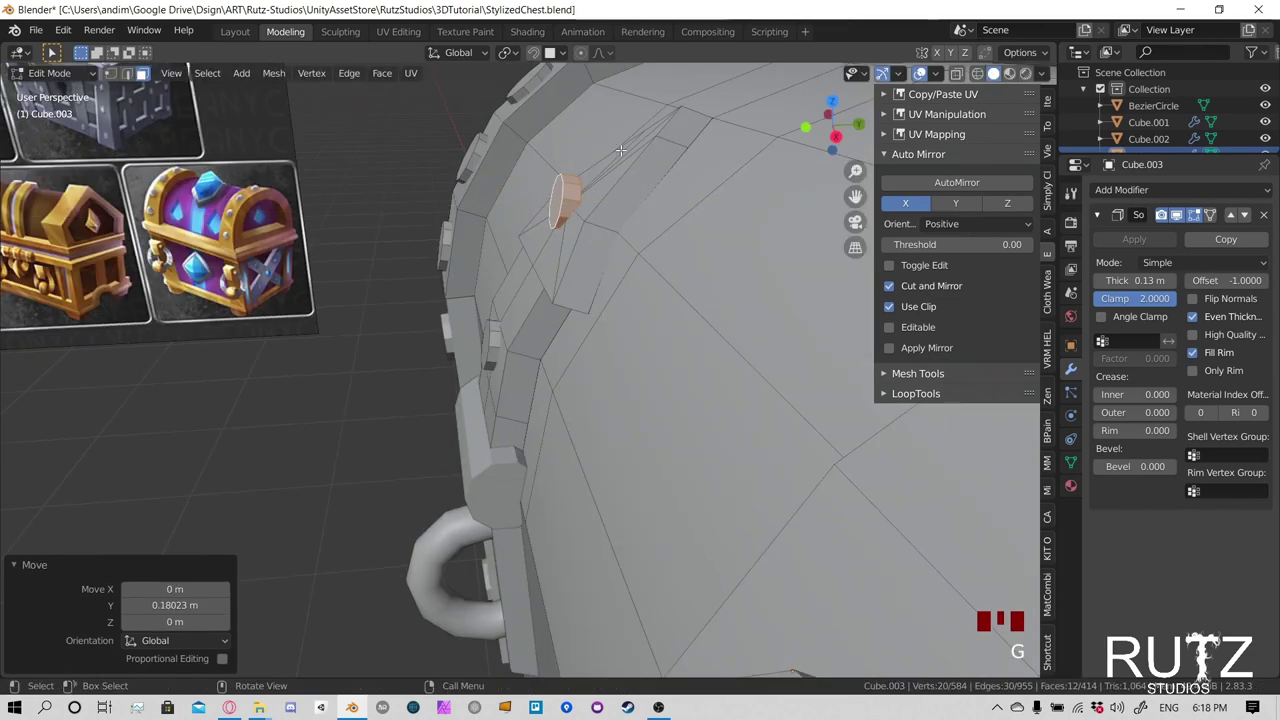
Rotate the upper rivet about -29.7° around X and seat it on the arrowhead with small moves along Y and Z
key(r)
key(x)
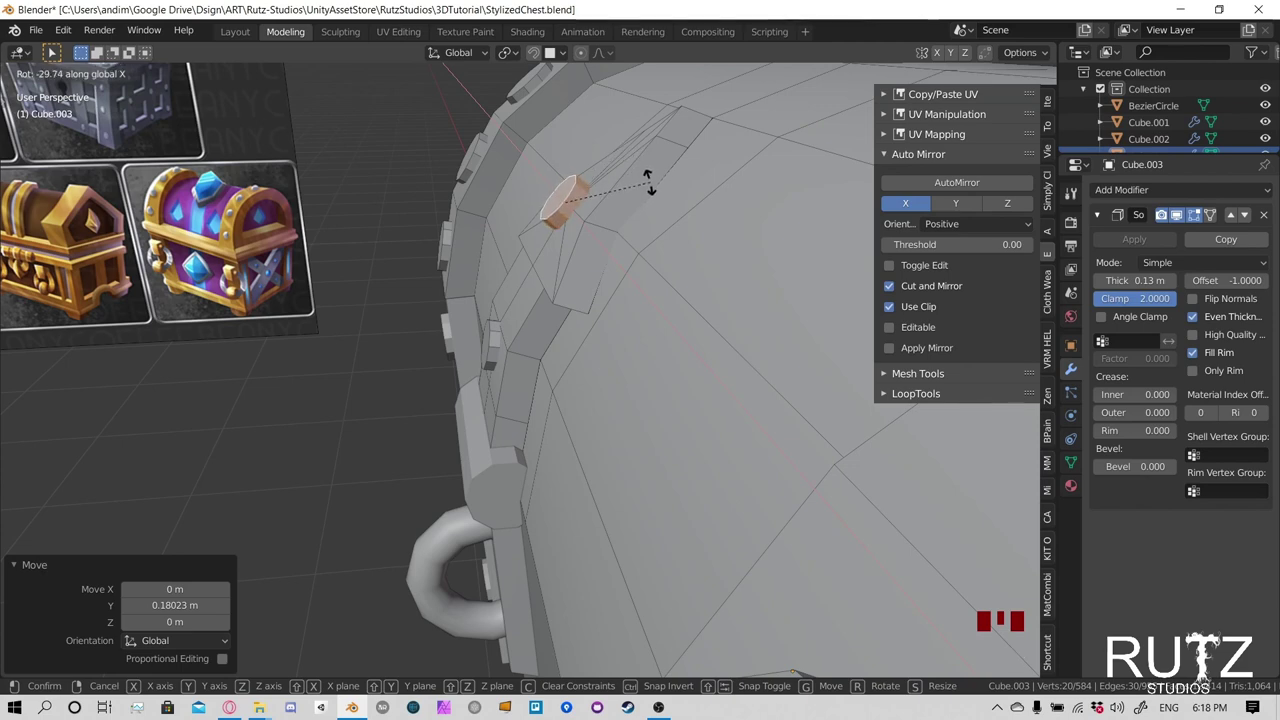
click(648, 180)
middle_drag(650, 182, 576, 199)
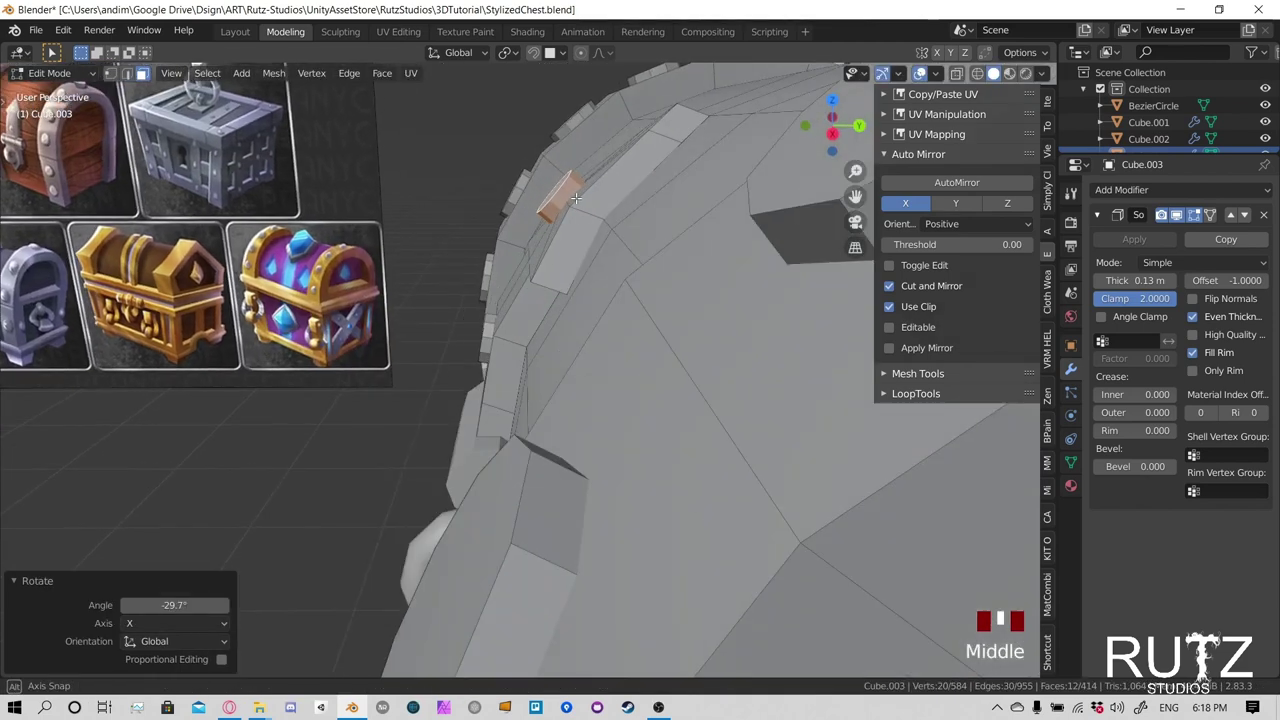
key(g)
key(y)
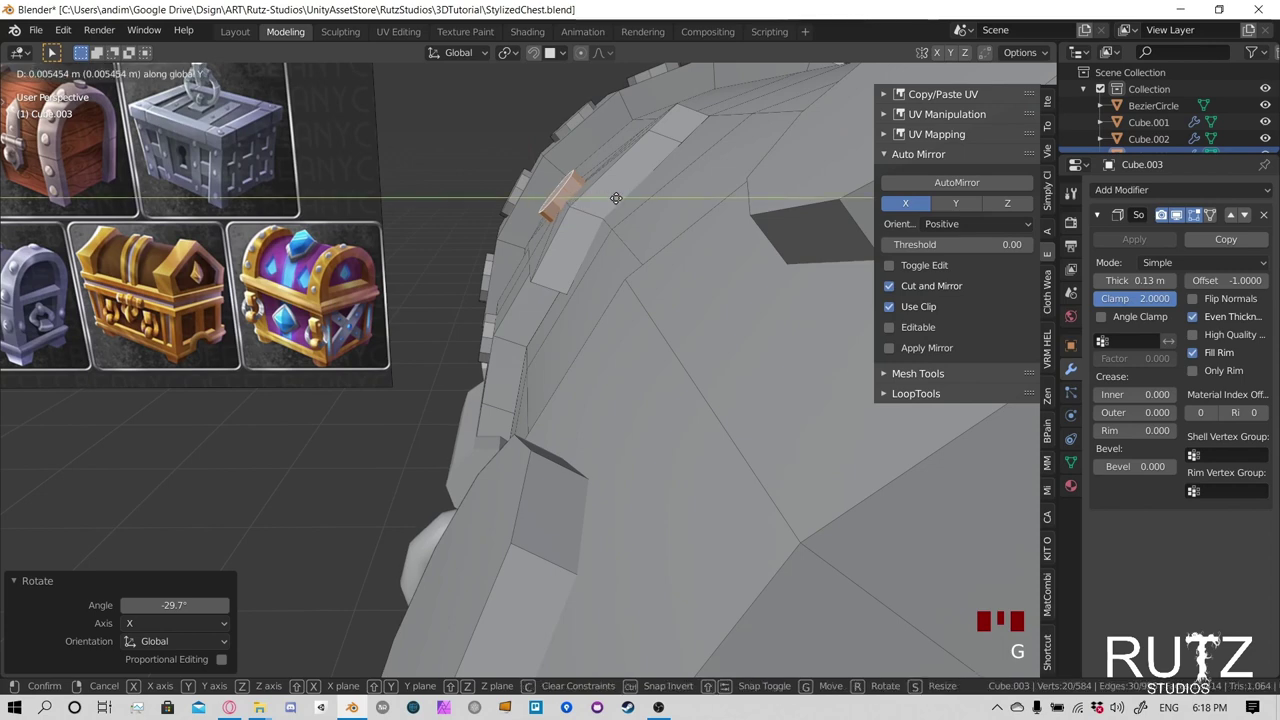
click(640, 200)
key(g)
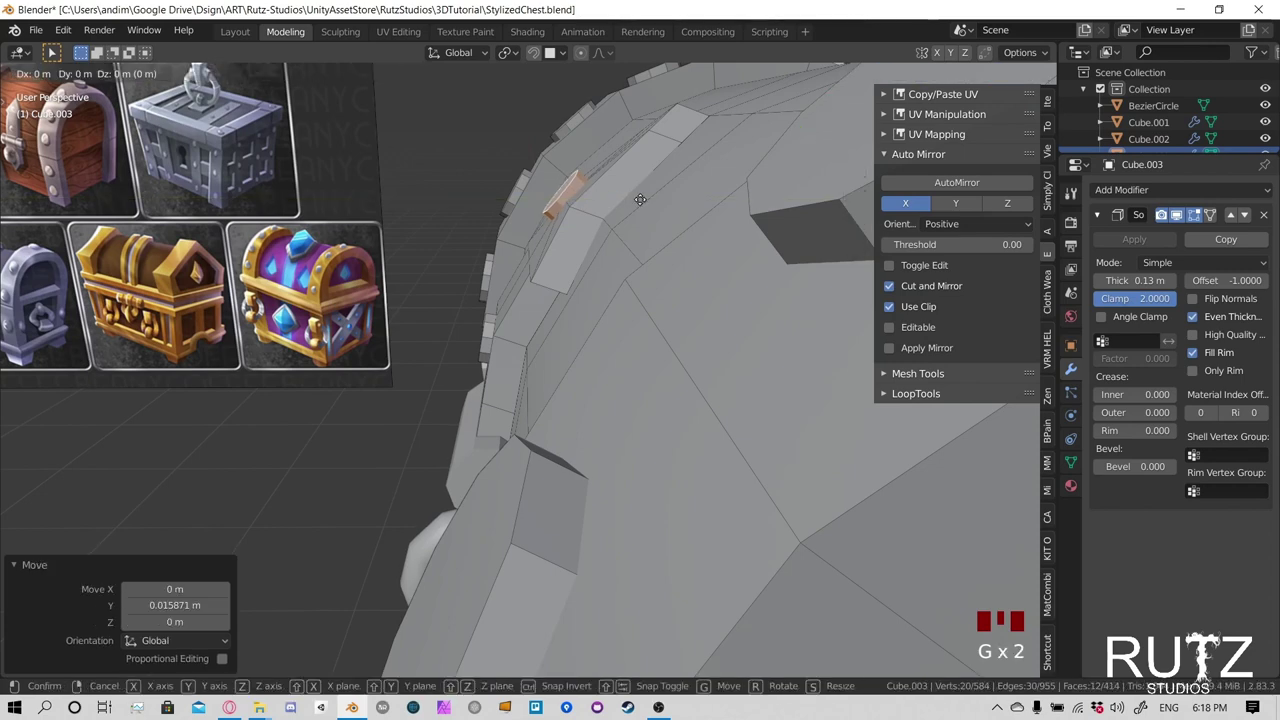
key(z)
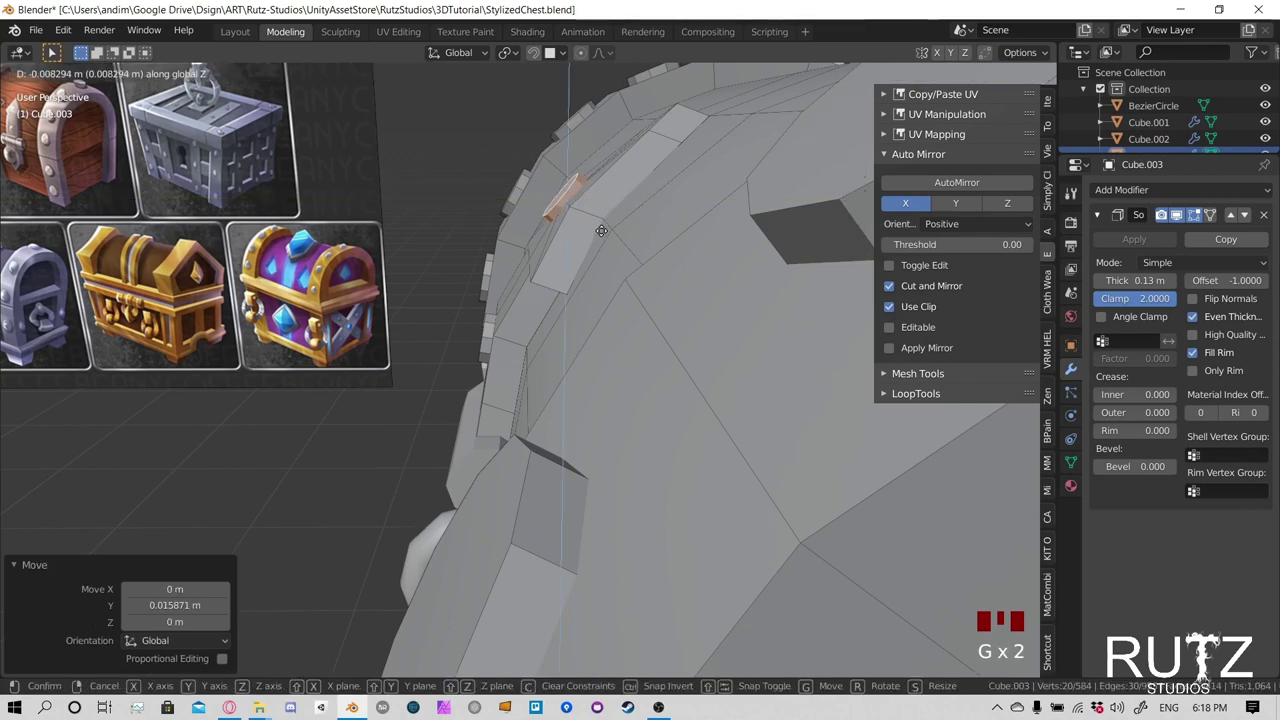
click(606, 224)
Return to Object Mode and examine the whole chest, including its clasp rivets and side bands, against the reference images
mouse_move(606, 224)
middle_down()
mouse_move(723, 306)
mouse_move(708, 217)
mouse_move(606, 244)
middle_up()
scroll(708, 217, down, 2)
key(Tab)
scroll(595, 309, down, 3)
middle_drag(595, 309, 615, 272)
scroll(762, 322, down, 2)
scroll(465, 338, down, 2)
scroll(502, 229, up, 5)
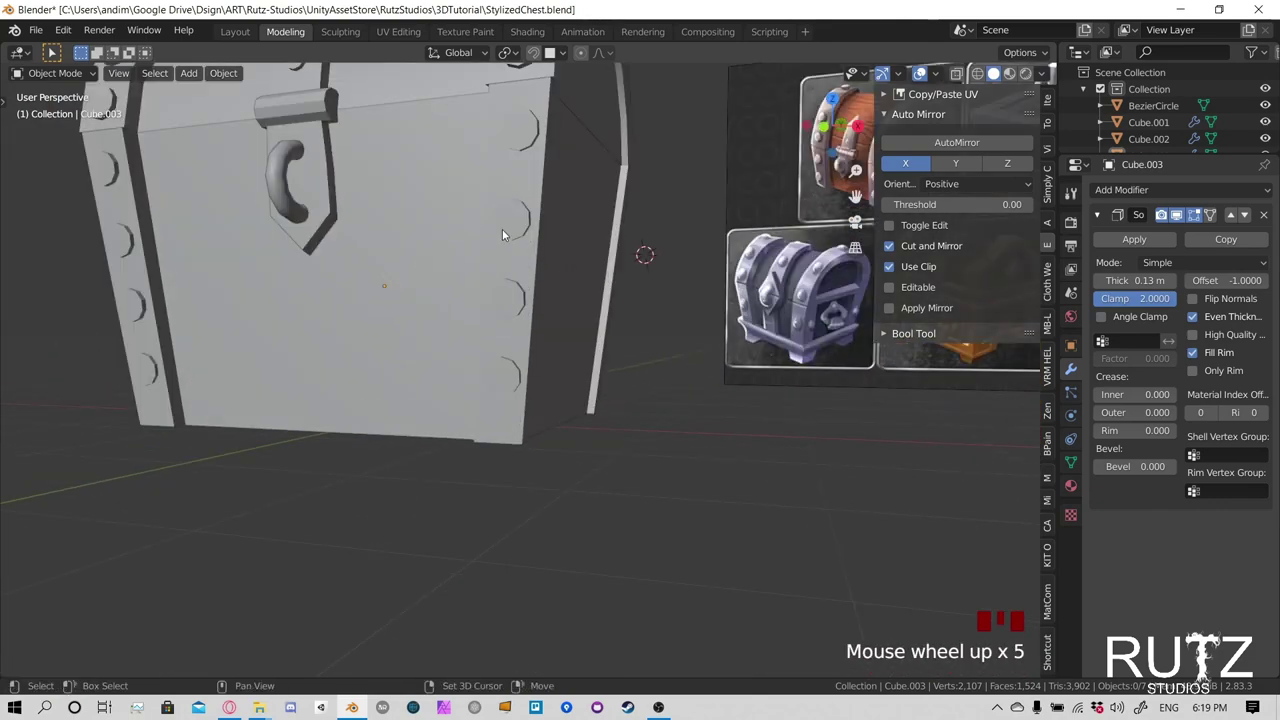
scroll(502, 229, down, 4)
shift+middle_drag(502, 229, 570, 251)
scroll(532, 321, down, 2)
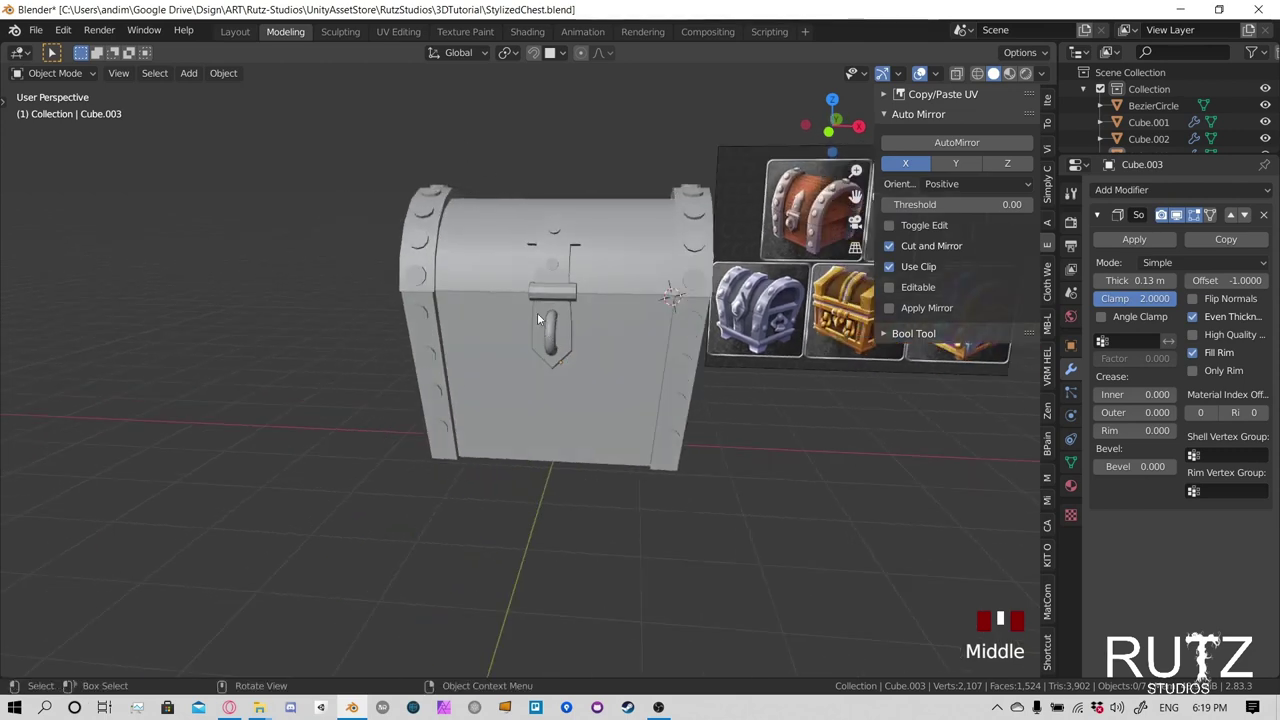
middle_drag(538, 318, 571, 265)
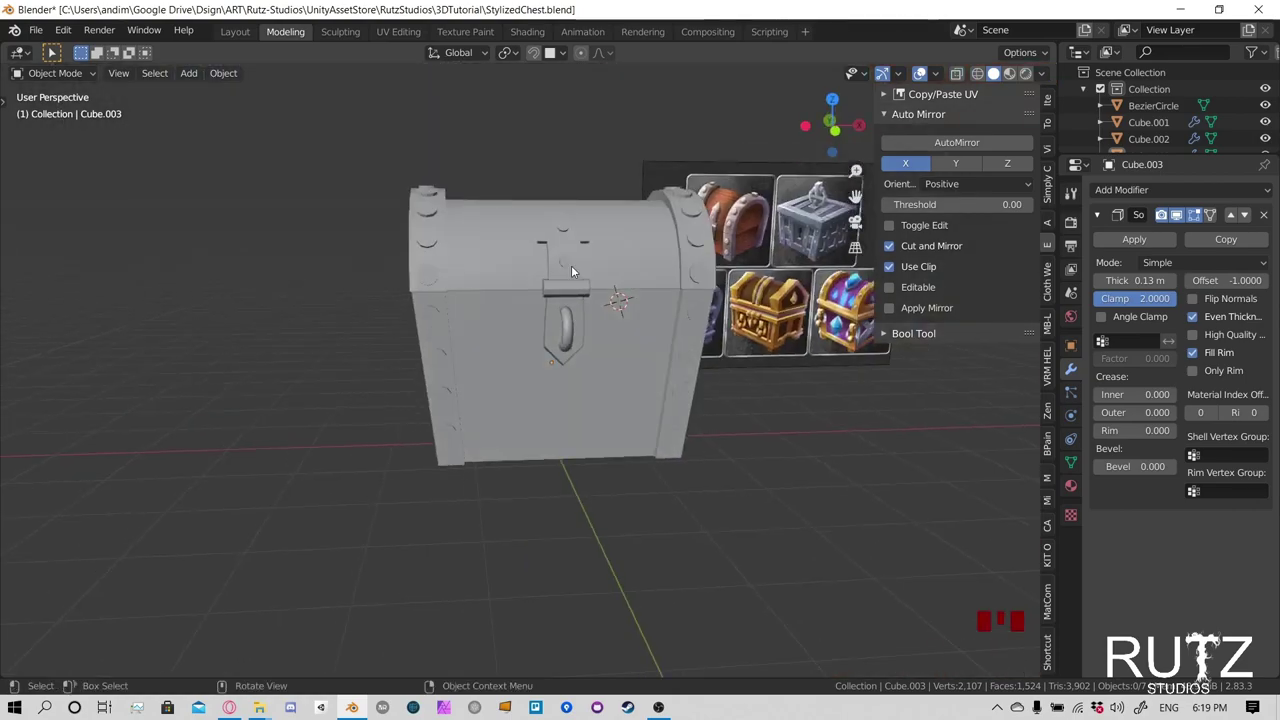